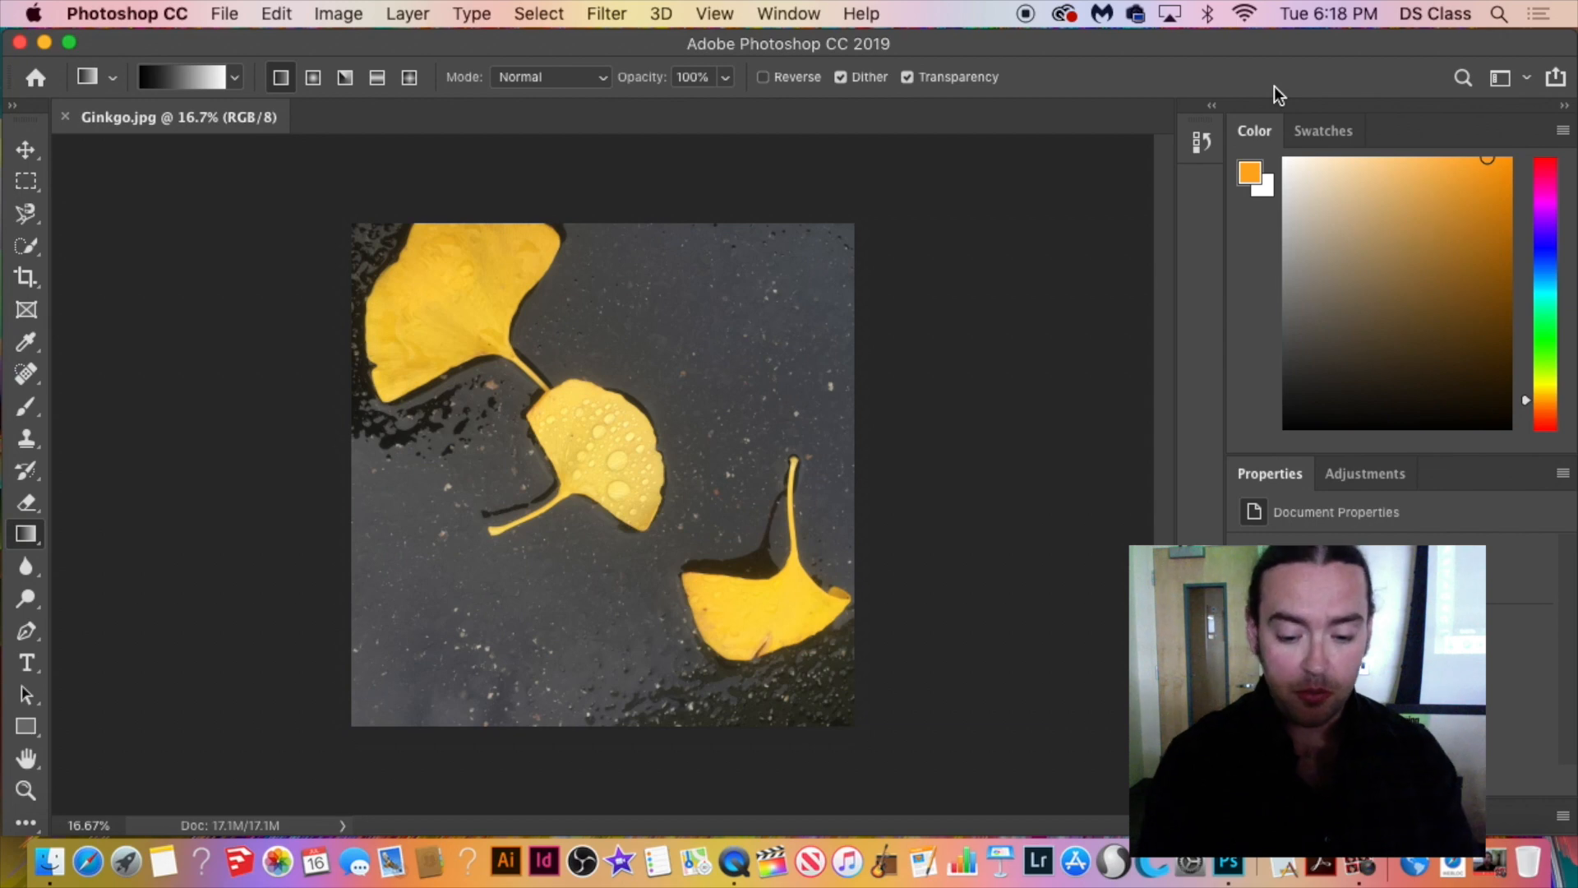
Magnify the water-dropped middle leaf to 12800% to examine its individual pixels.
{"action": "key", "text": "super+equal"}
{"action": "key", "text": "super+equal"}
{"action": "key", "text": "super+equal"}
{"action": "key", "text": "super+equal"}
{"action": "key", "text": "super+equal"}
{"action": "key", "text": "super+equal"}
{"action": "key", "text": "super+equal"}
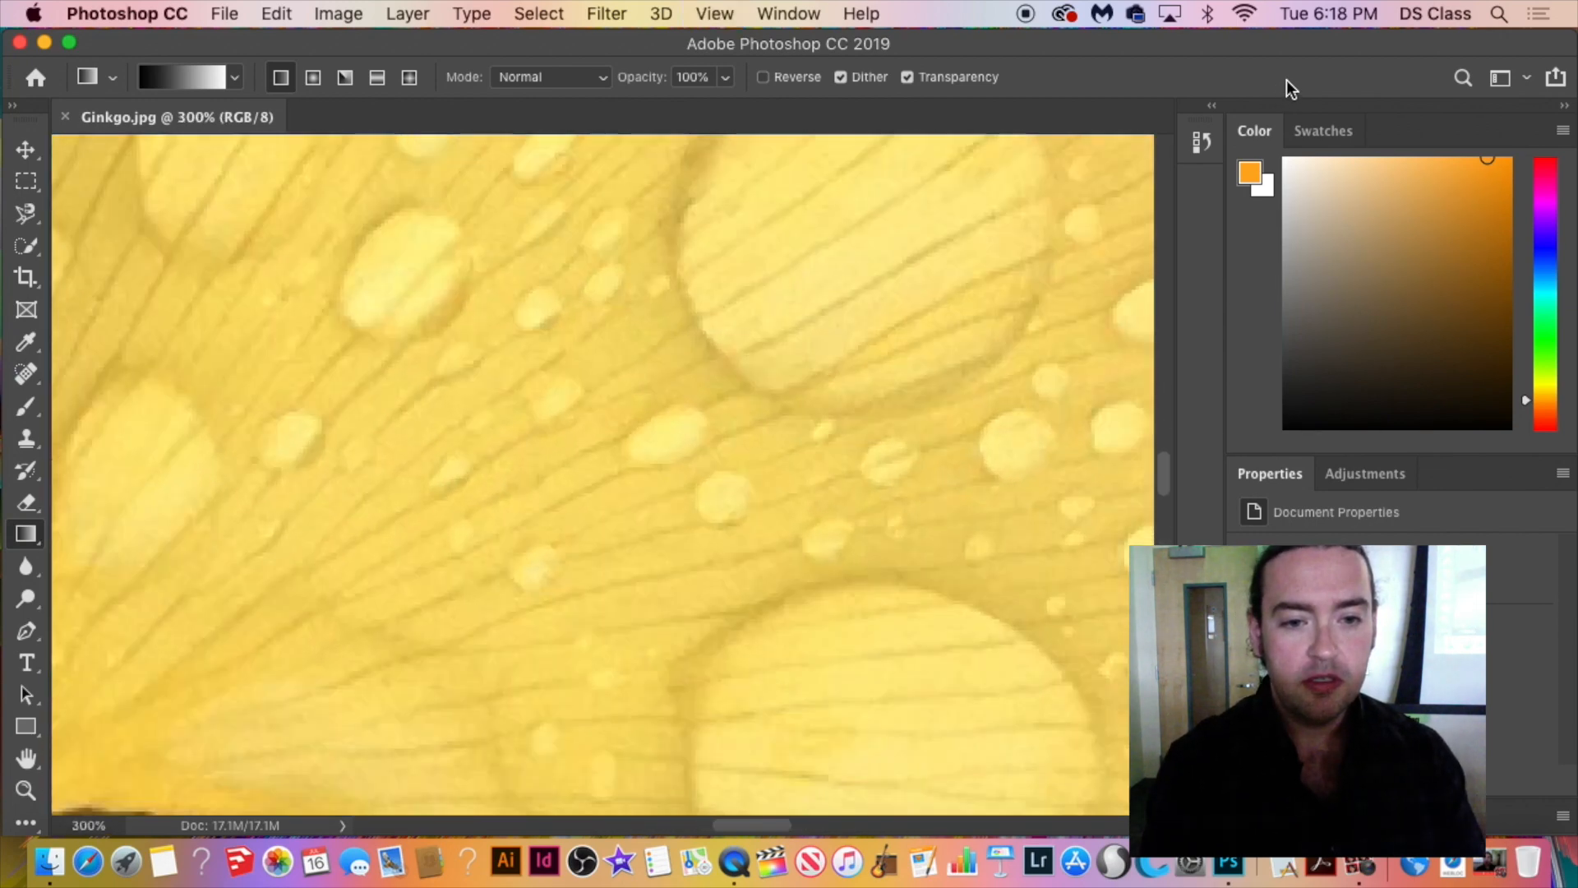
{"action": "key", "text": "super+equal"}
{"action": "key", "text": "super+equal"}
{"action": "key", "text": "super+equal"}
{"action": "key", "text": "super+equal"}
{"action": "key", "text": "super+equal"}
{"action": "key", "text": "super+equal"}
{"action": "key", "text": "super+equal"}
{"action": "key", "text": "super+equal"}
{"action": "key", "text": "super+equal"}
{"action": "key", "text": "super+equal"}
{"action": "key", "text": "super+equal"}
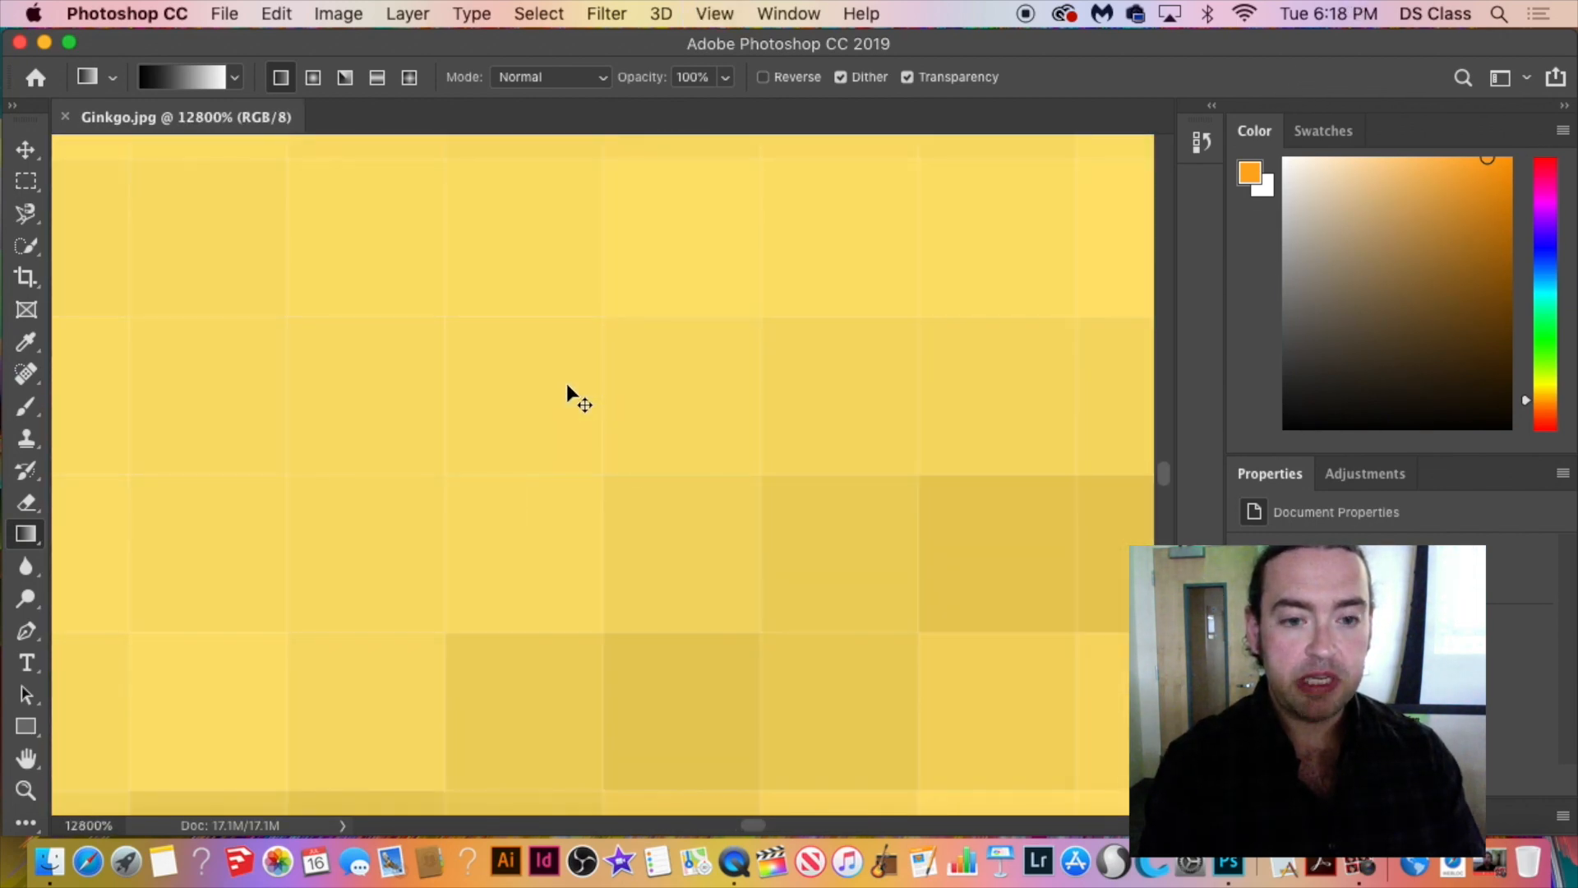
Return from the pixel-level view to the whole ginkgo photo at 16.7%.
{"action": "key", "text": "super+minus"}
{"action": "key", "text": "super+minus"}
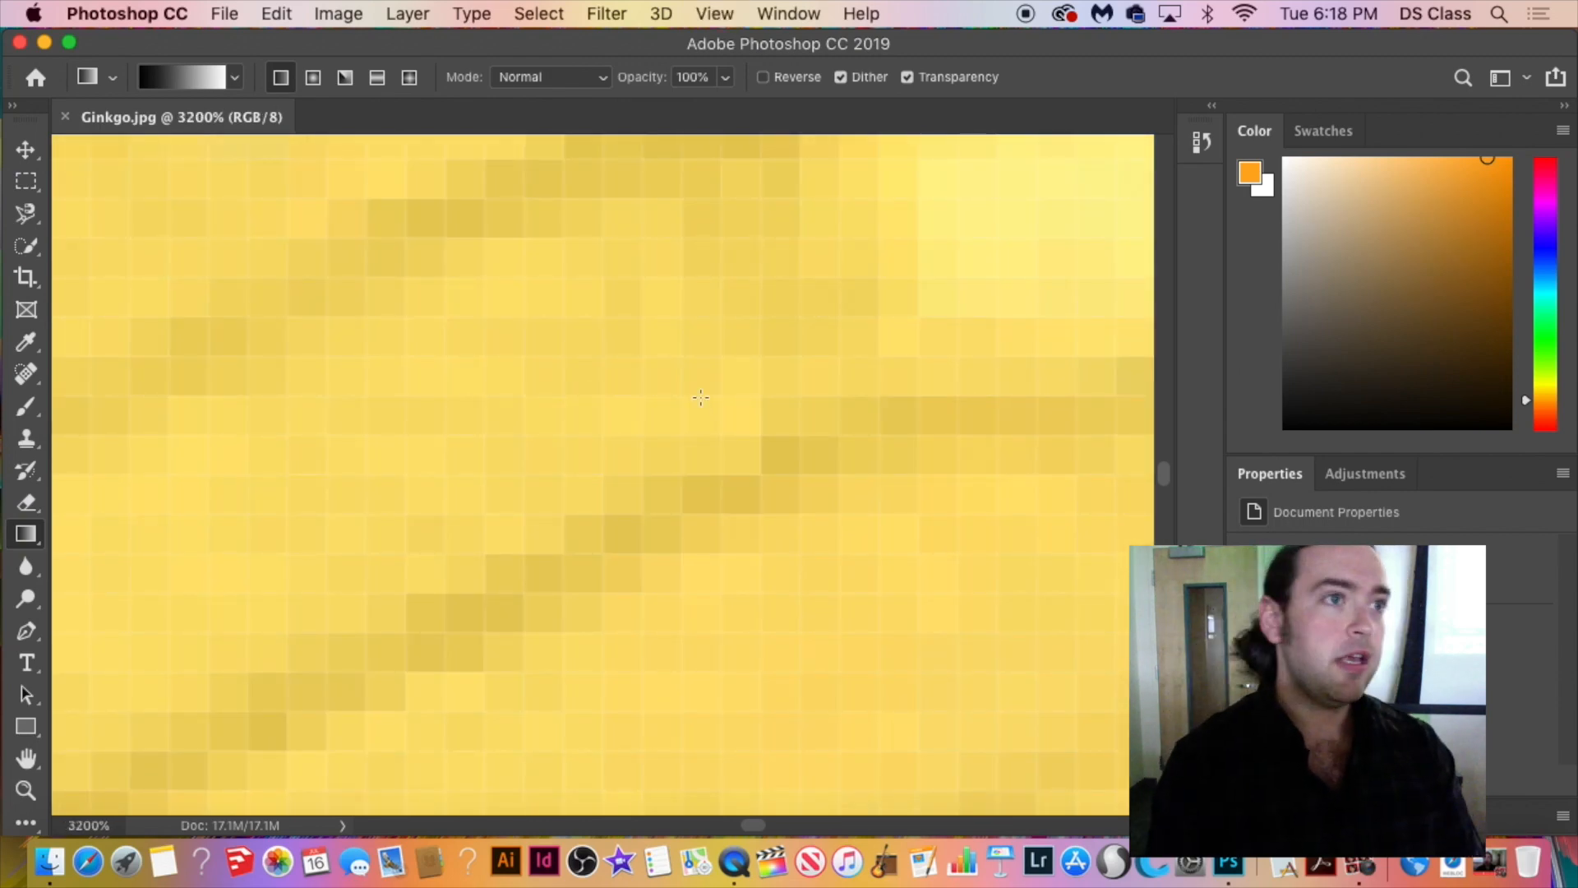
{"action": "key", "text": "super+minus"}
{"action": "key", "text": "super+minus"}
{"action": "key", "text": "super+minus"}
{"action": "key", "text": "super+minus"}
{"action": "key", "text": "super+minus"}
{"action": "key", "text": "super+minus"}
{"action": "key", "text": "super+minus"}
{"action": "key", "text": "super+minus"}
{"action": "key", "text": "super+minus"}
{"action": "key", "text": "super+minus"}
{"action": "key", "text": "super+minus"}
{"action": "key", "text": "super+minus"}
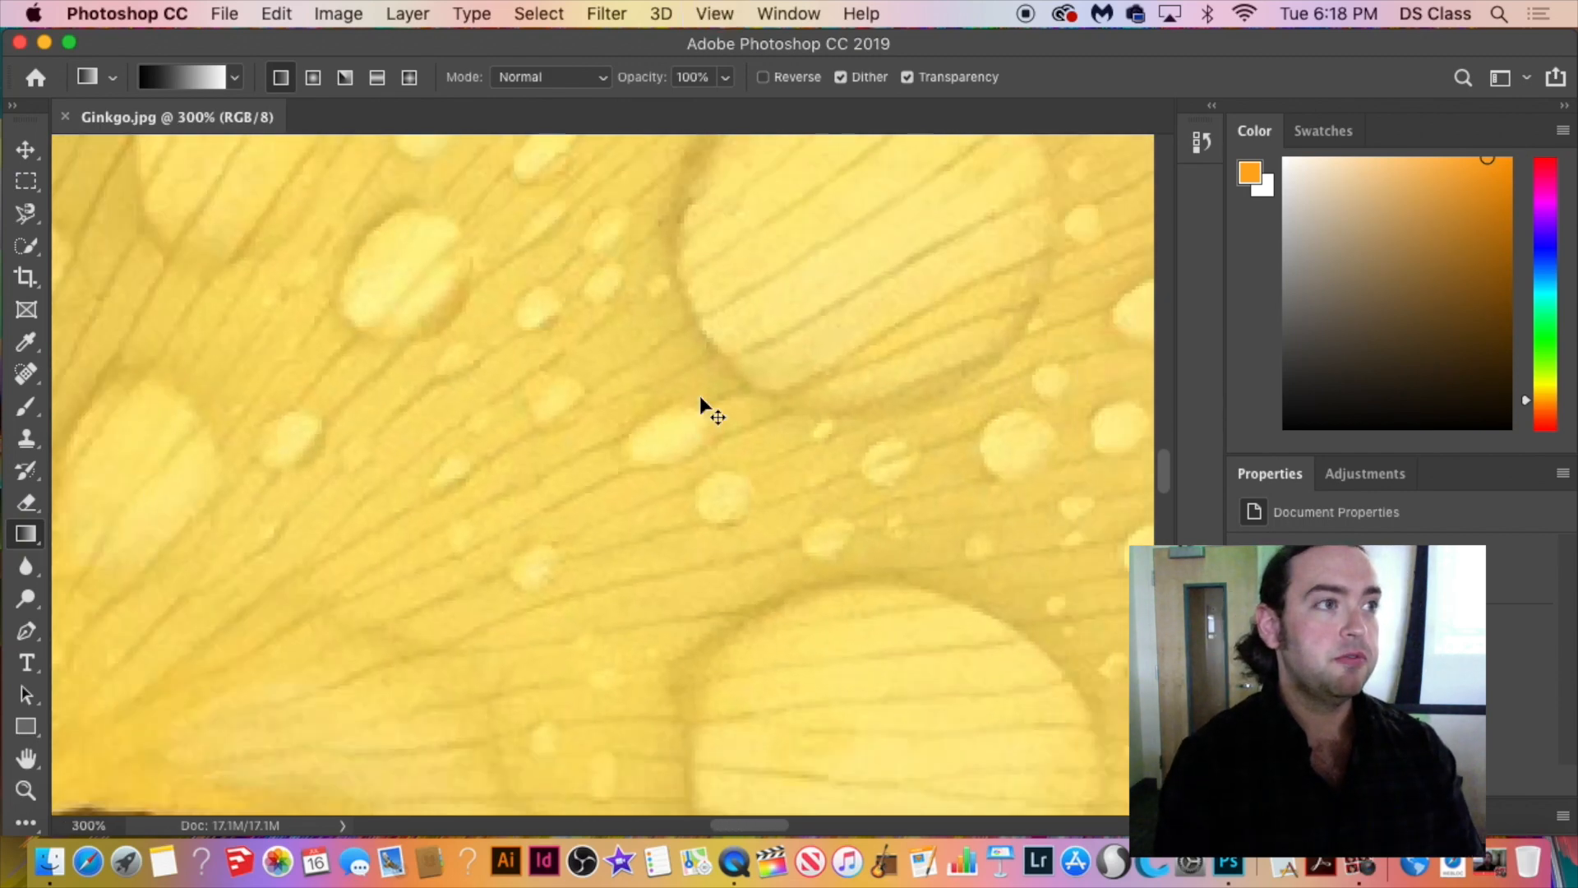
{"action": "key", "text": "super+minus"}
{"action": "key", "text": "super+minus"}
{"action": "key", "text": "super+minus"}
{"action": "key", "text": "super+minus"}
{"action": "key", "text": "super+minus"}
{"action": "key", "text": "super+minus"}
{"action": "key", "text": "super+minus"}
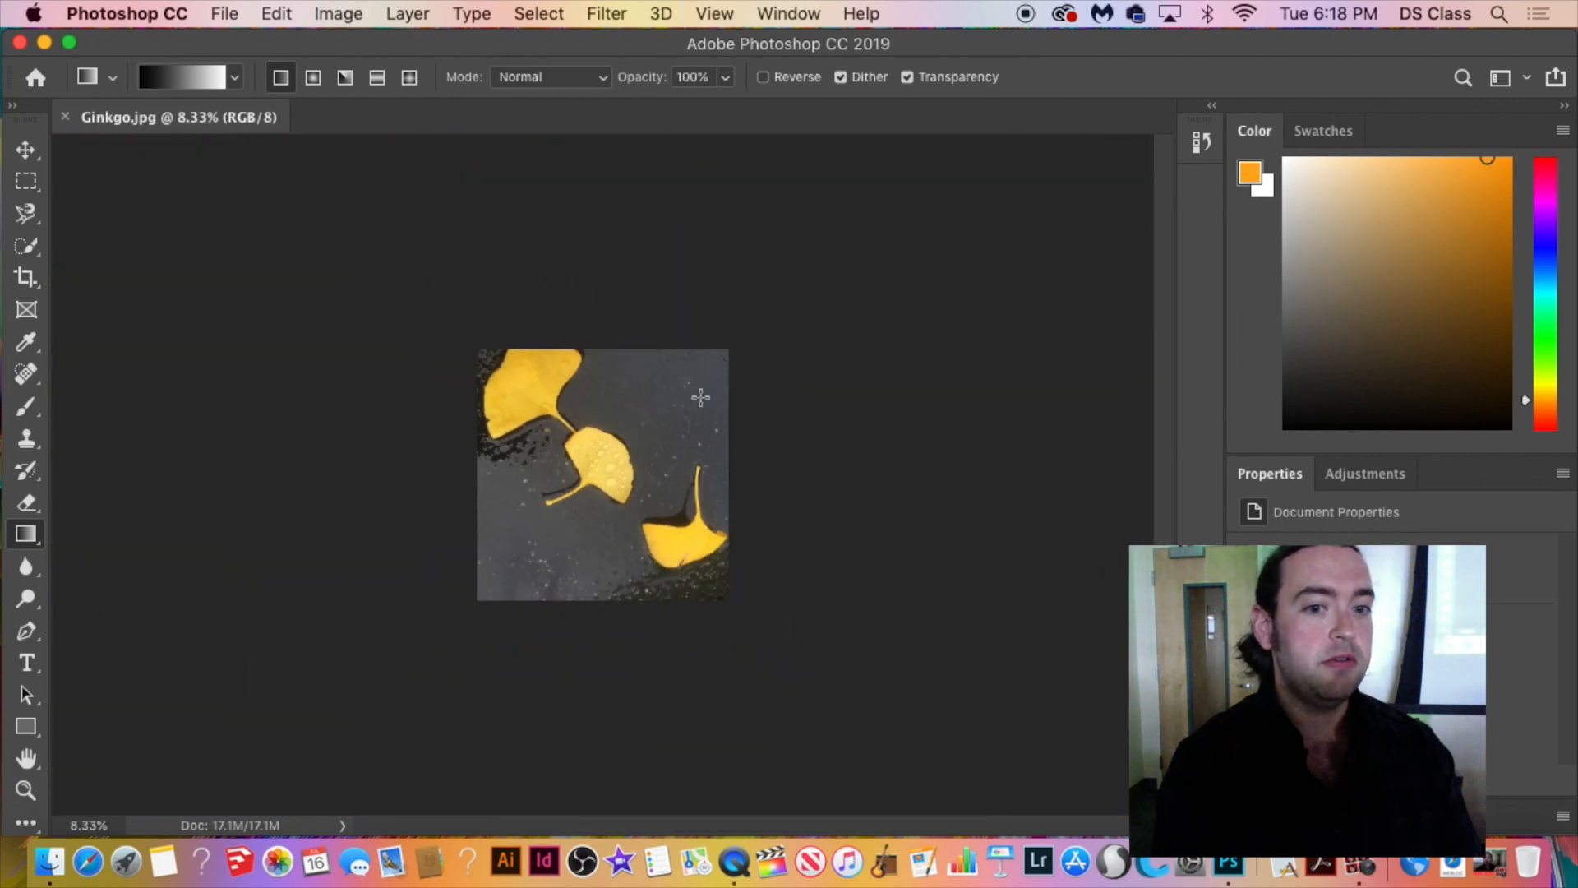
{"action": "key", "text": "super+plus"}
{"action": "key", "text": "super+plus"}
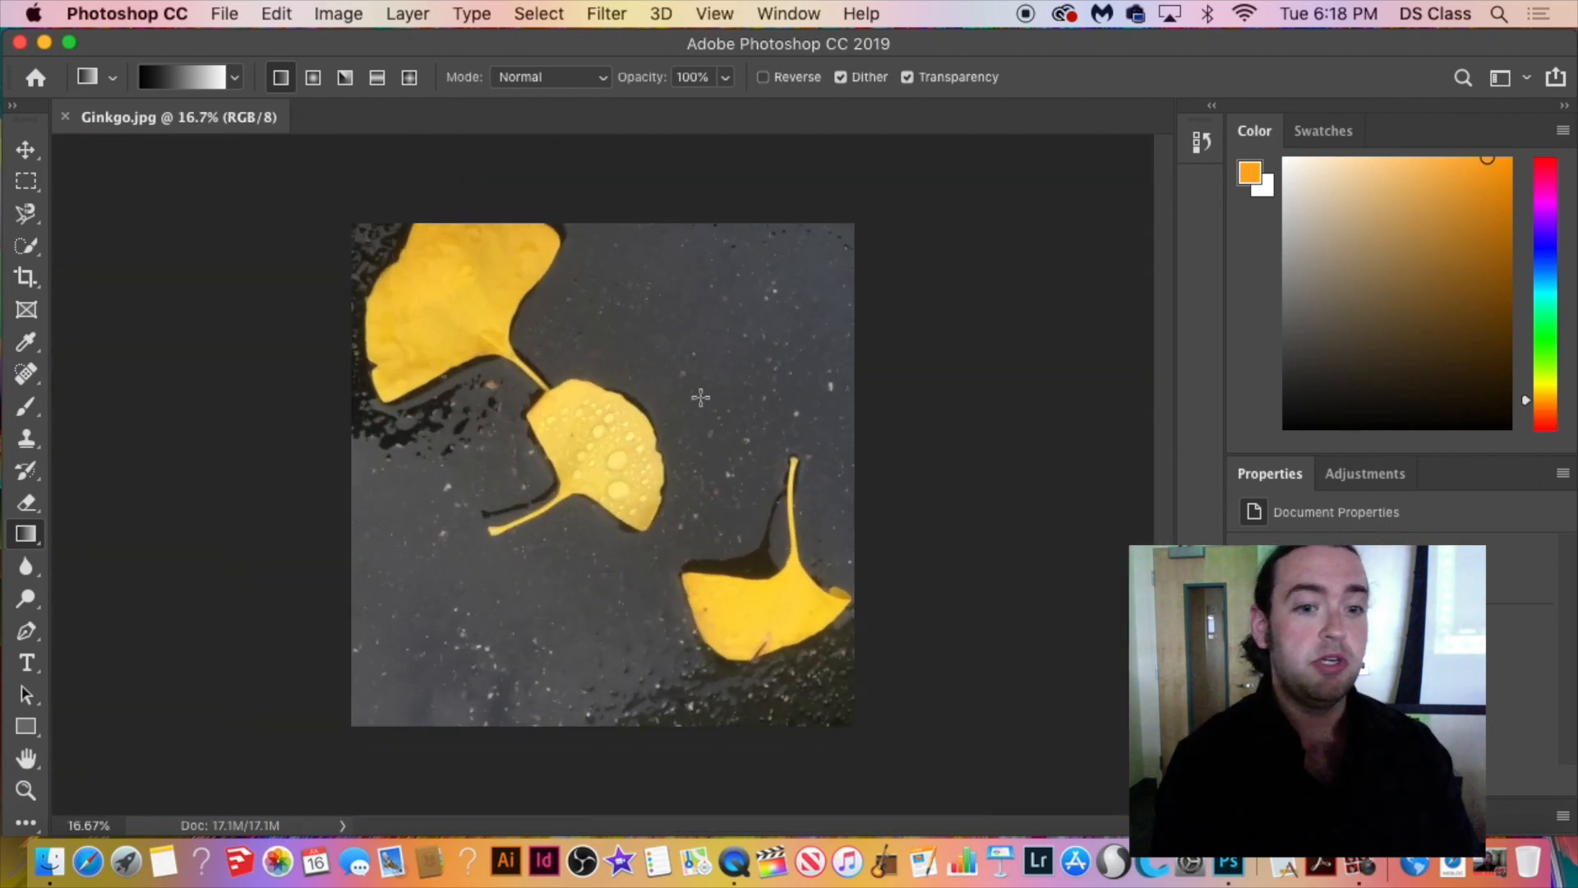
Inspect the middle leaf's detail at up to 500% and return to the full photo at 16.7%.
{"action": "key", "text": "super+plus"}
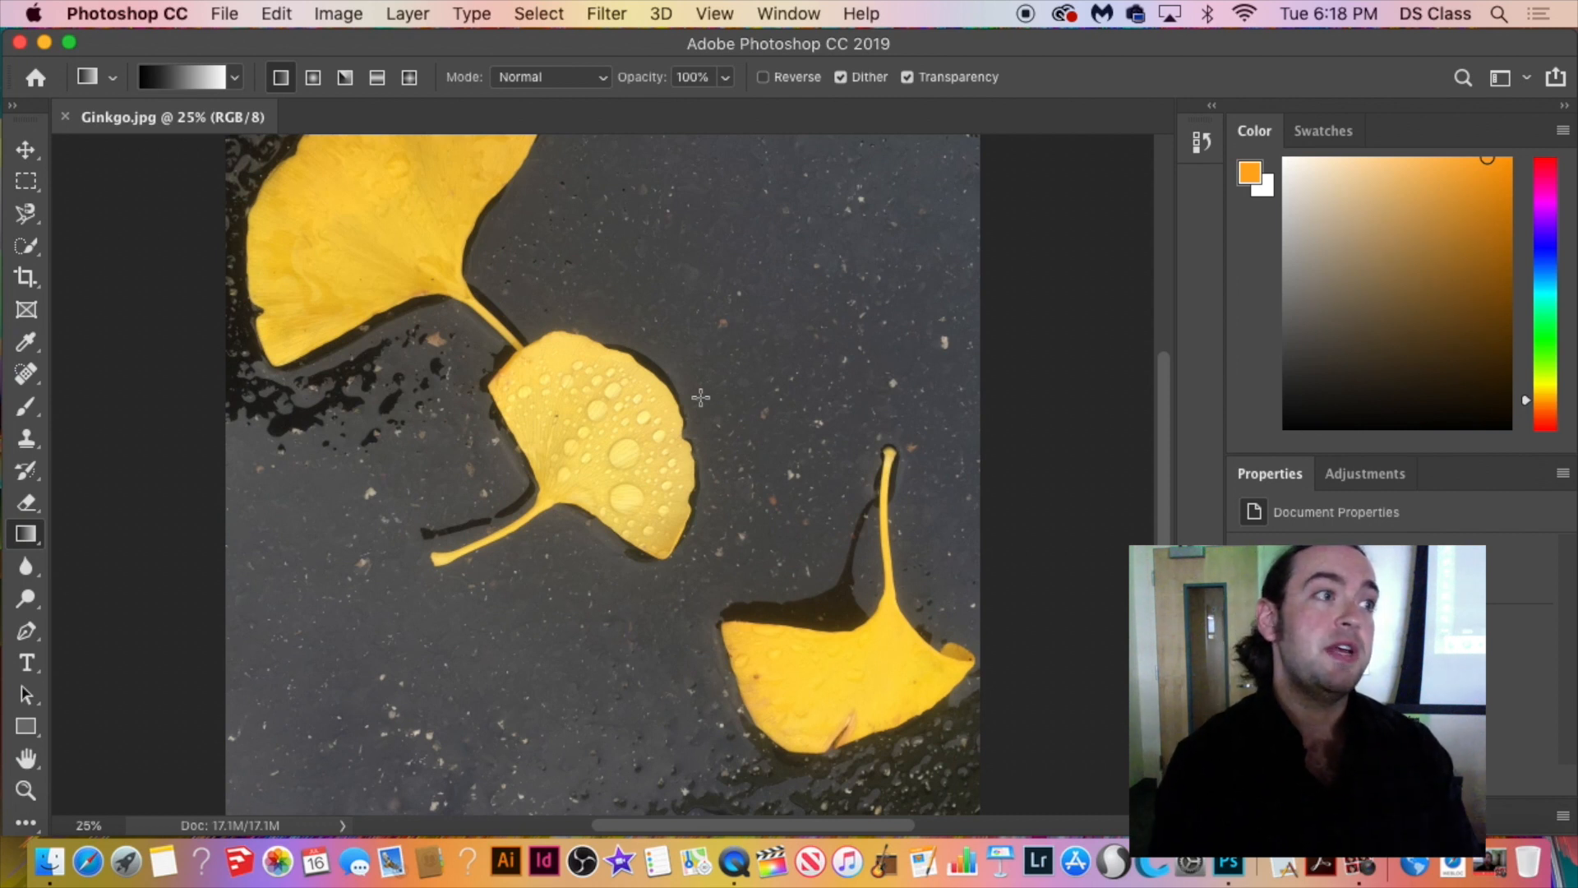
{"action": "key", "text": "super+plus"}
{"action": "key", "text": "super+plus"}
{"action": "key", "text": "super+plus"}
{"action": "key", "text": "super+plus"}
{"action": "key", "text": "super+plus"}
{"action": "key", "text": "super+plus"}
{"action": "key", "text": "super+plus"}
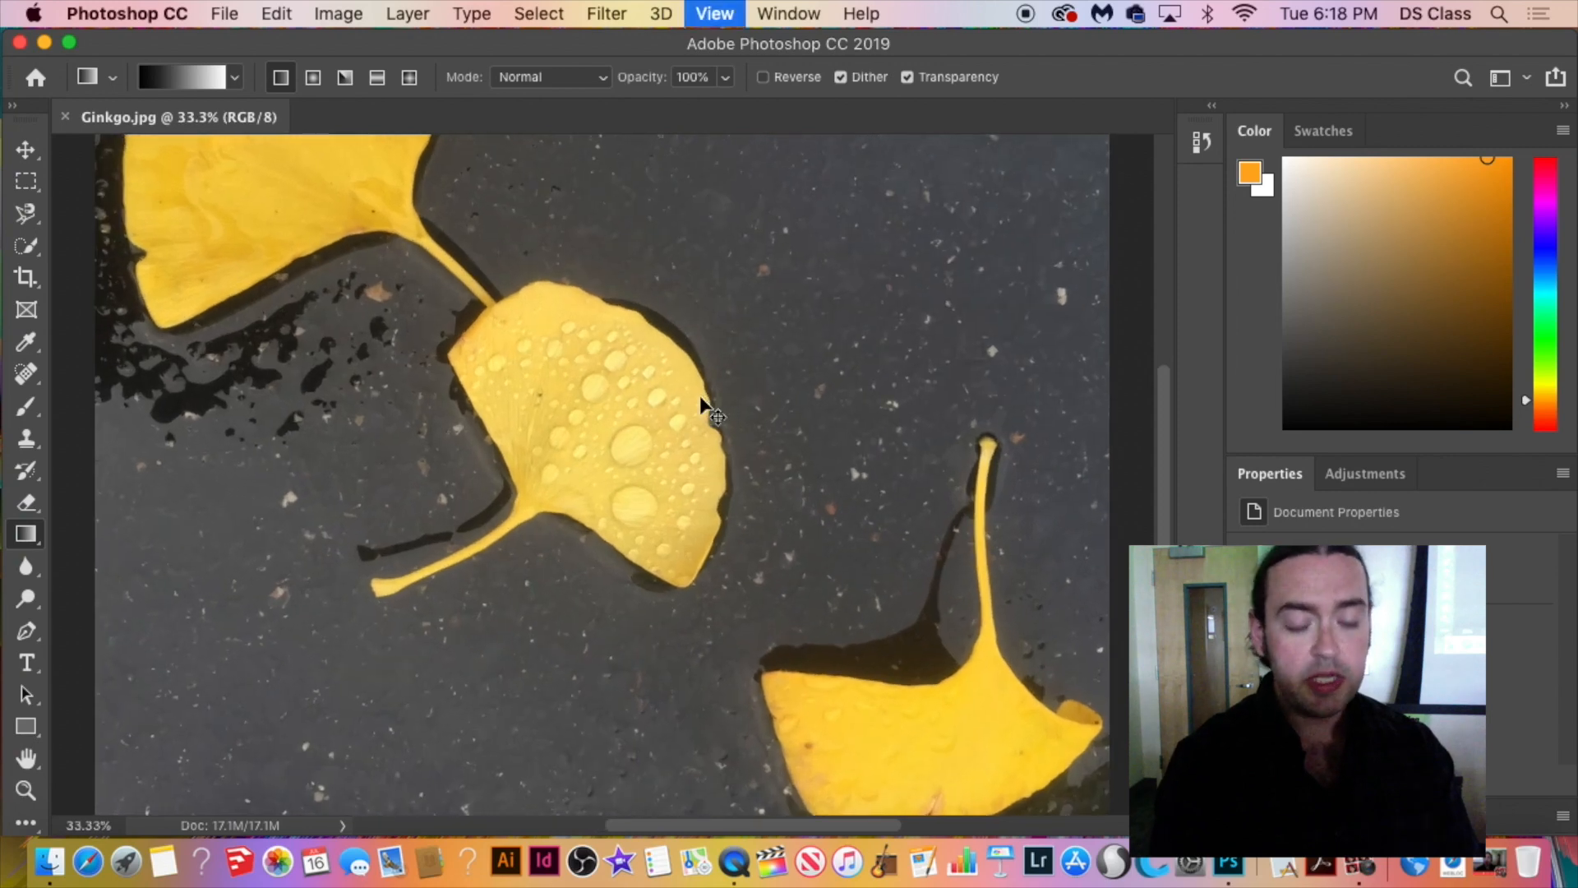
{"action": "key", "text": "super+minus"}
{"action": "key", "text": "super+minus"}
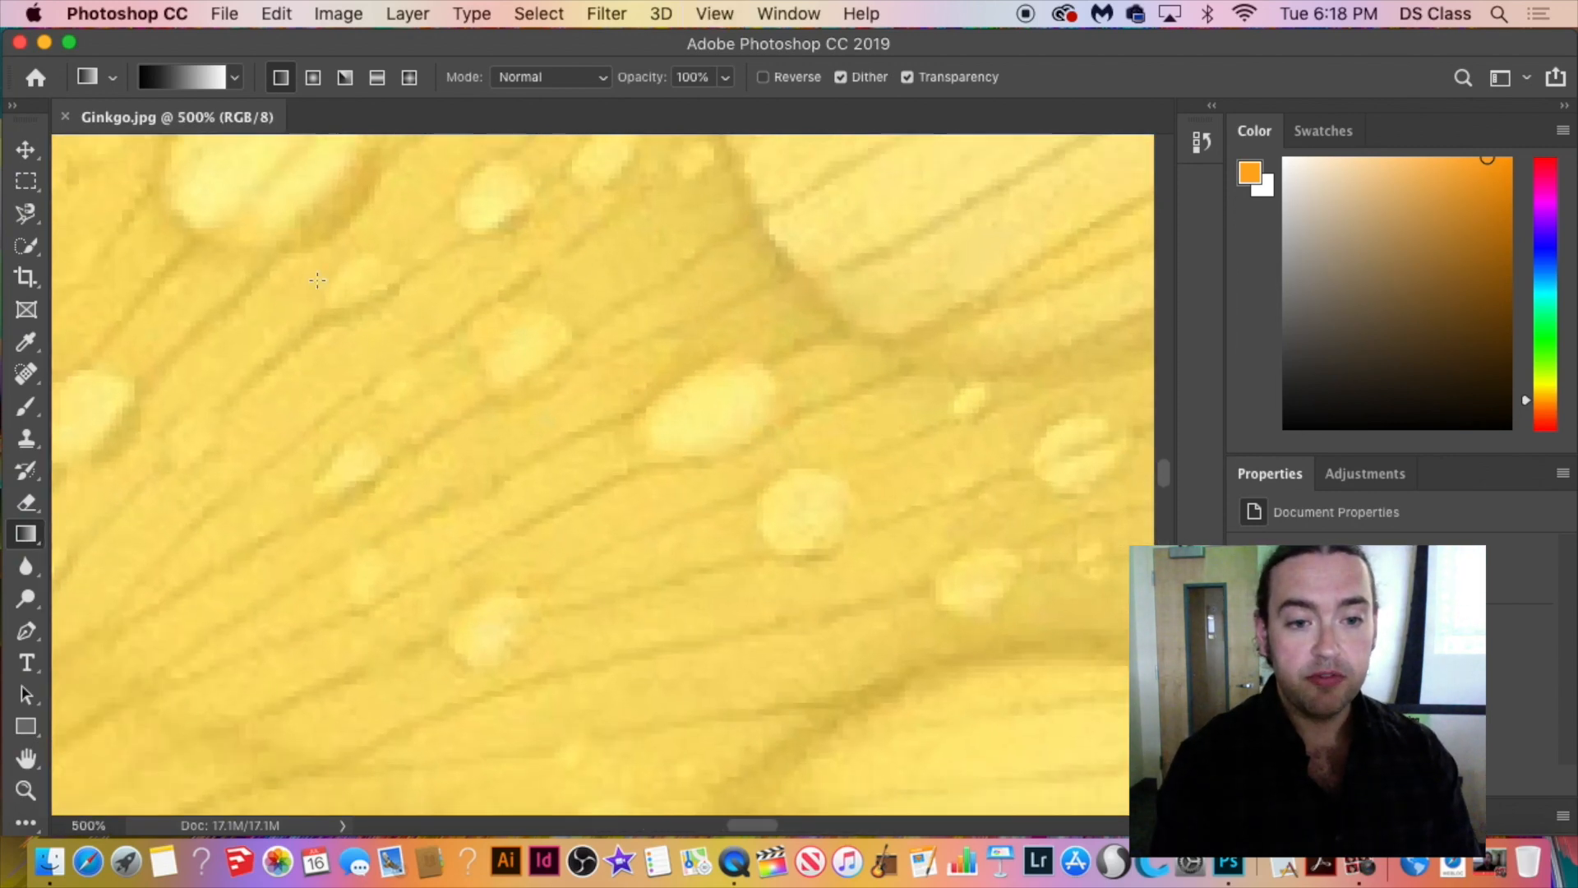
{"action": "key", "text": "super+minus"}
{"action": "key", "text": "super+minus"}
{"action": "key", "text": "super+minus"}
{"action": "key", "text": "super+minus"}
{"action": "key", "text": "super+minus"}
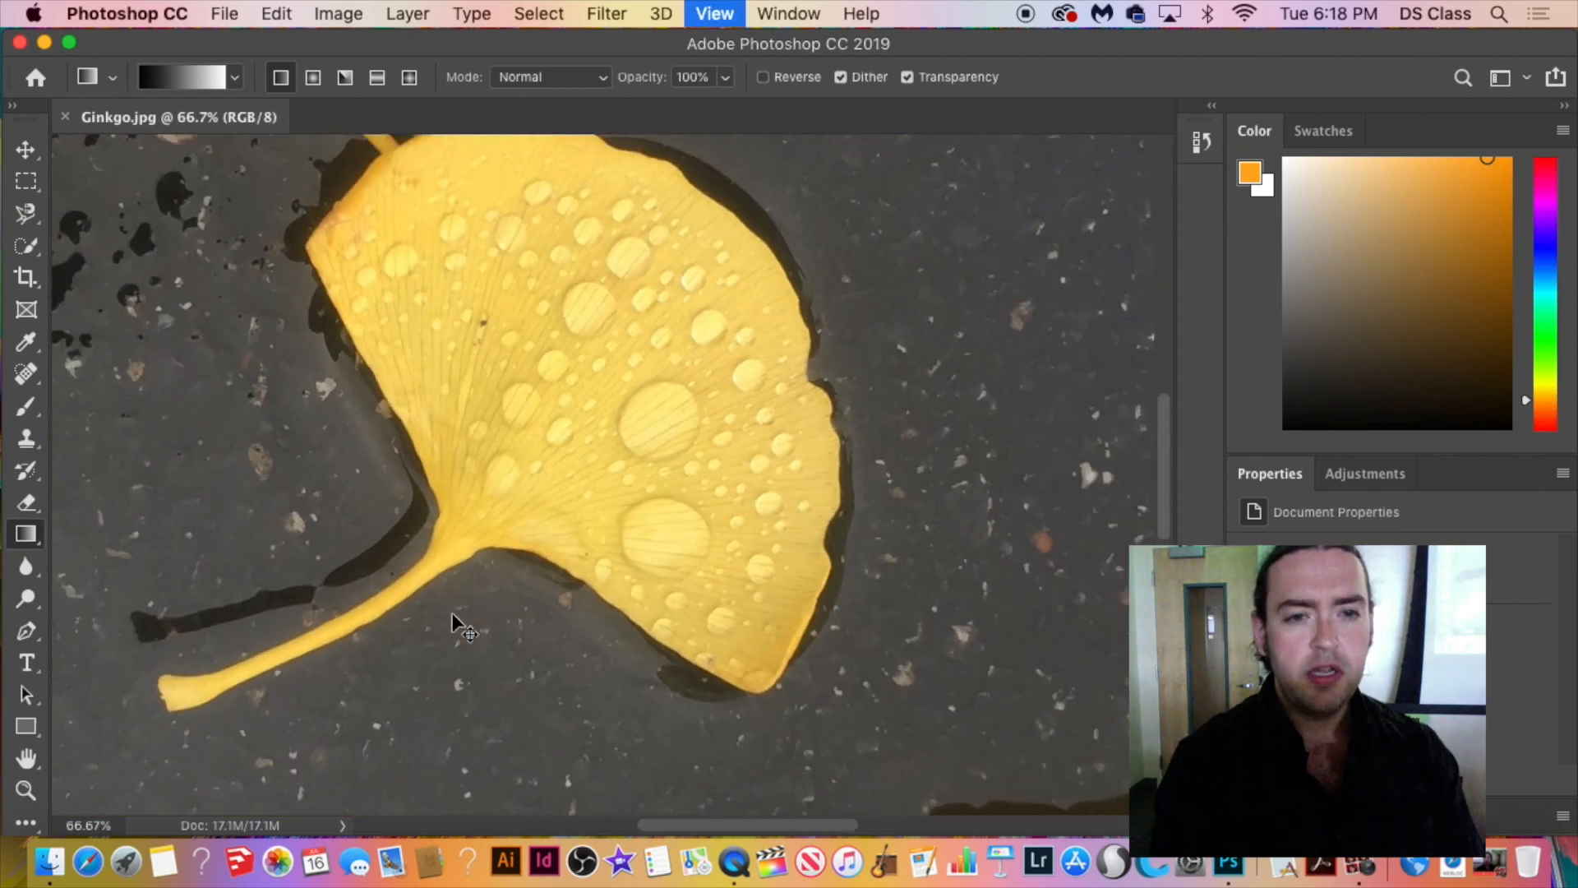
{"action": "key", "text": "super+minus"}
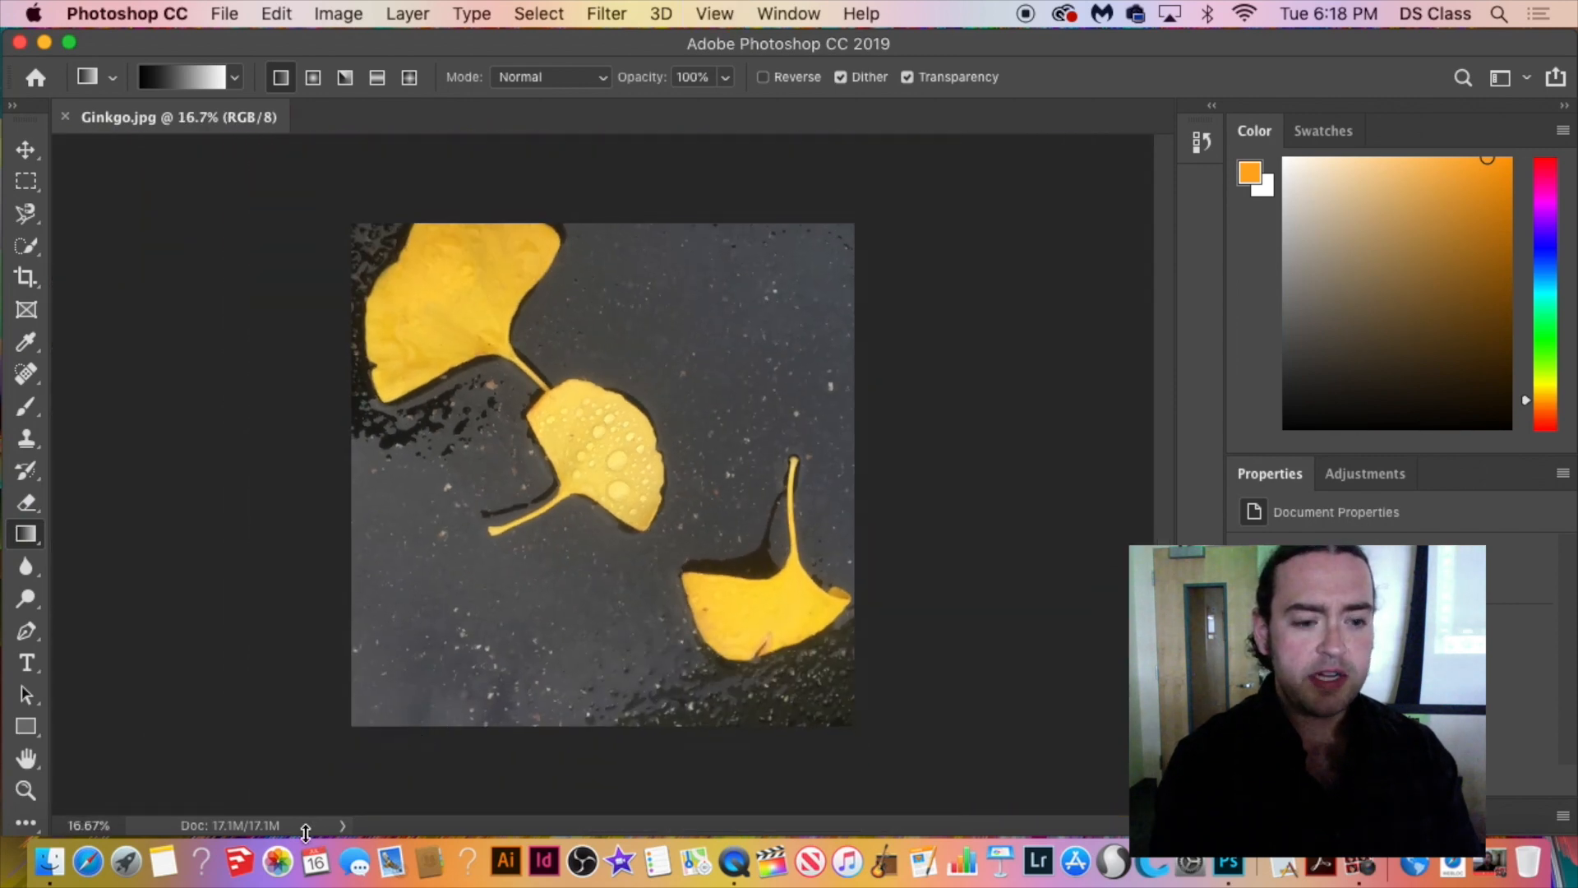
Switch to Safari and search the web for "Digital photo compression artefacts".
{"action": "left_click", "coordinate": [91, 861]}
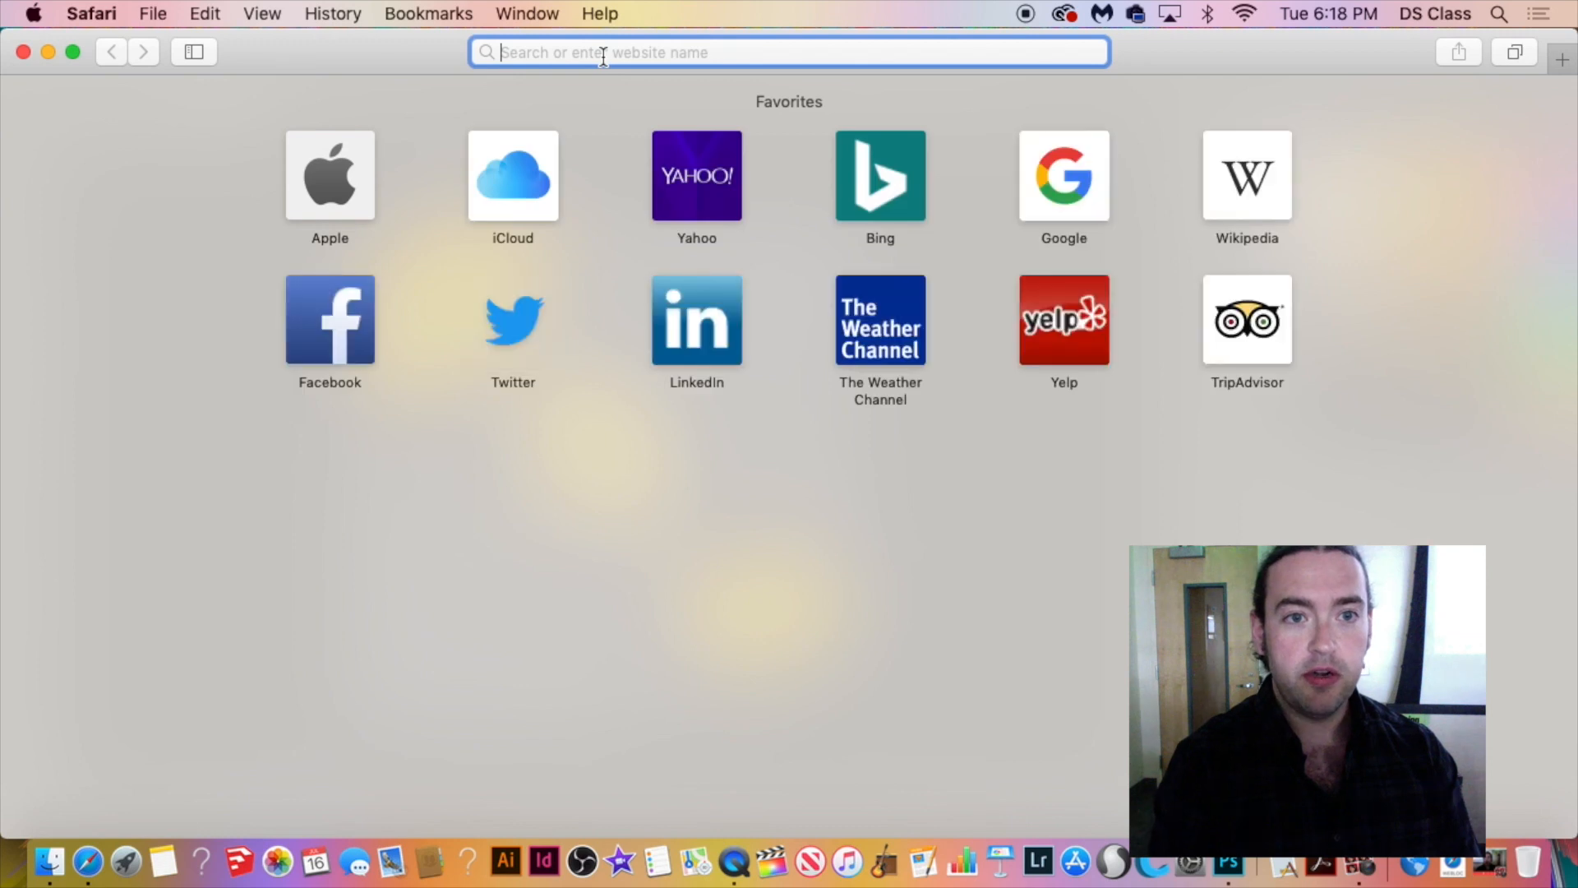
{"action": "type", "text": "Dog"}
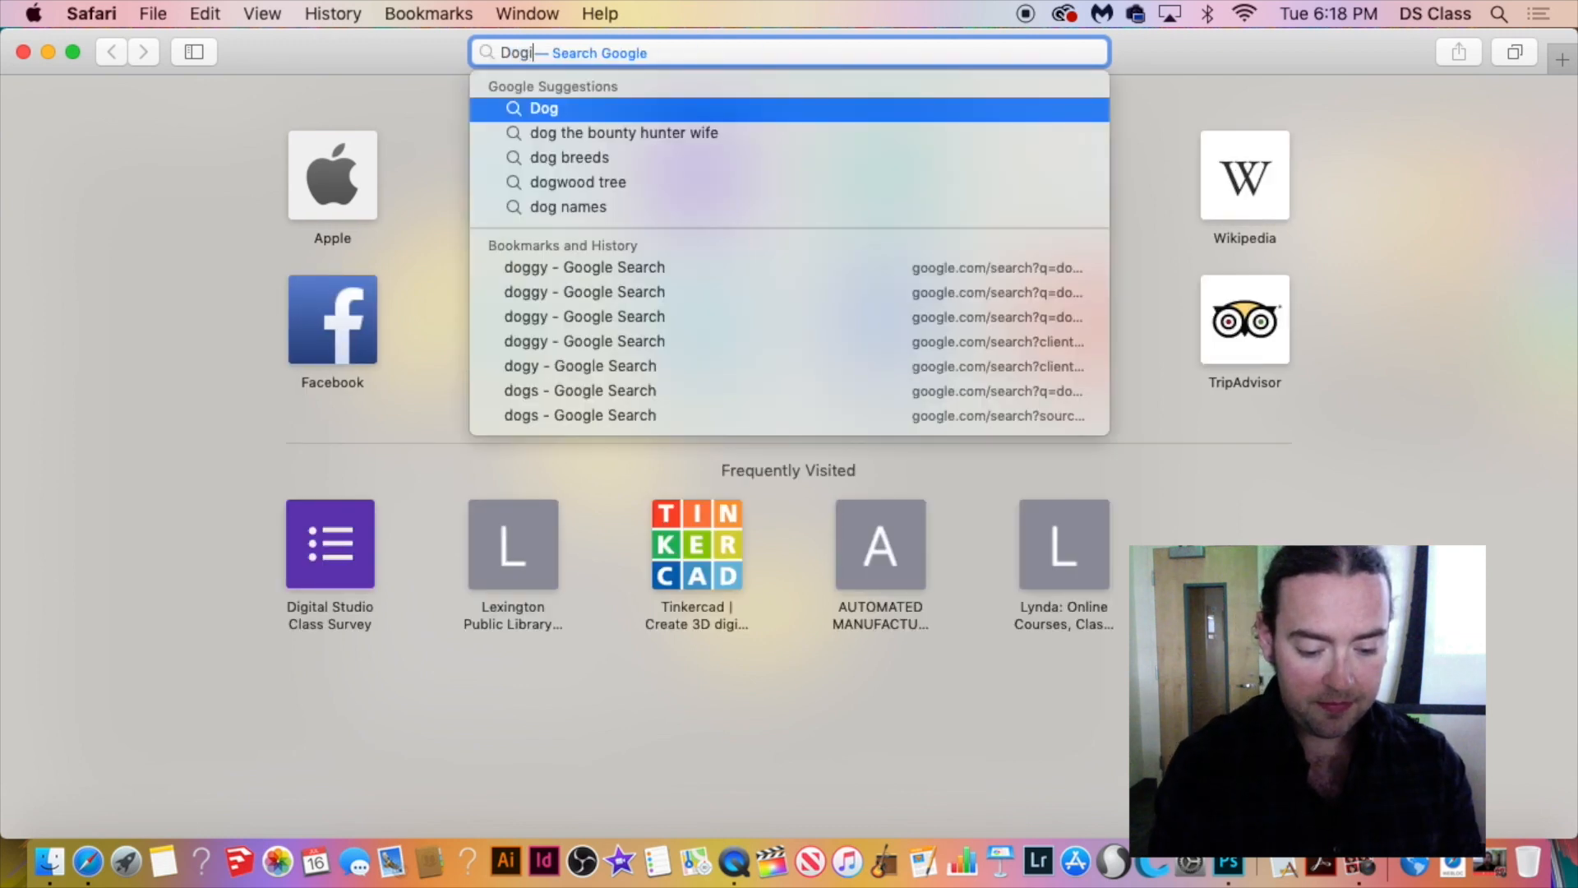
{"action": "key", "text": "BackSpace"}
{"action": "key", "text": "BackSpace"}
{"action": "type", "text": "igital photo cpm"}
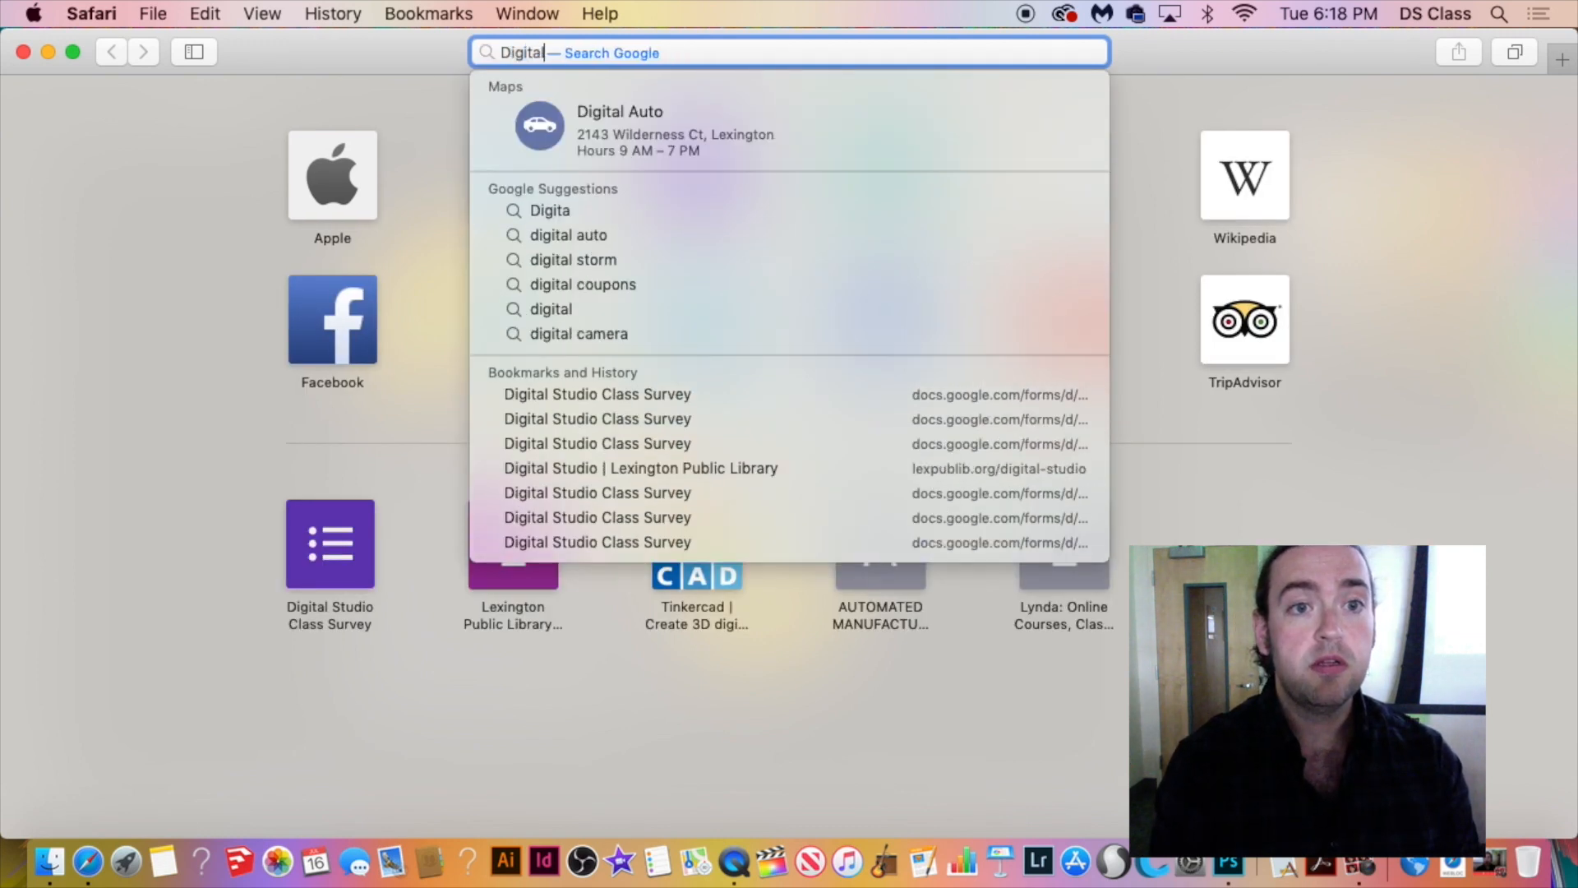
{"action": "key", "text": "BackSpace"}
{"action": "key", "text": "BackSpace"}
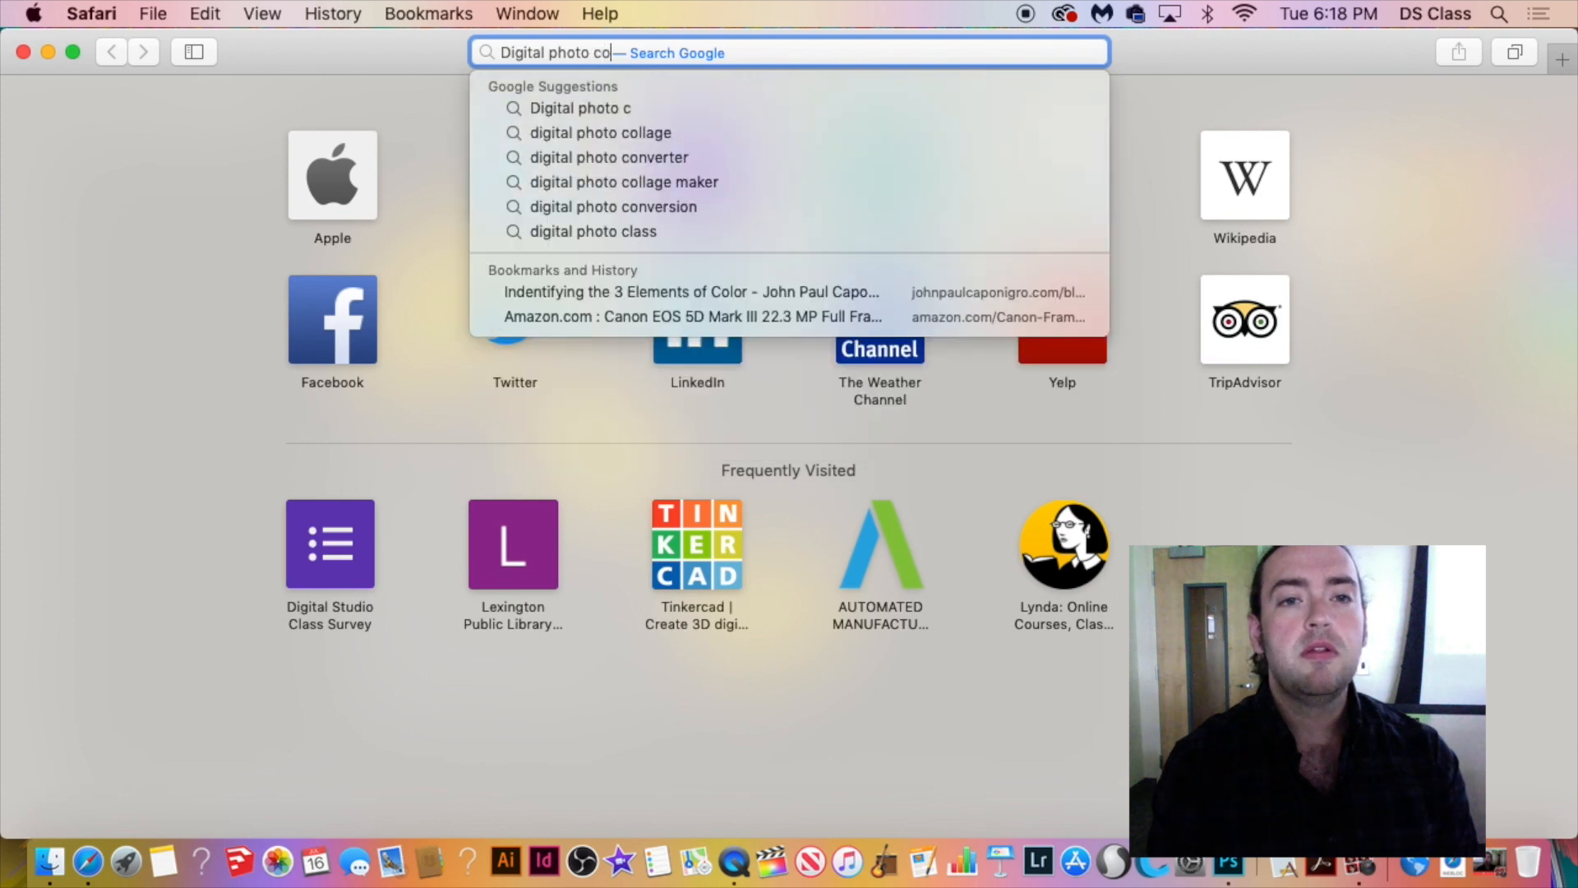
{"action": "type", "text": "ompression "}
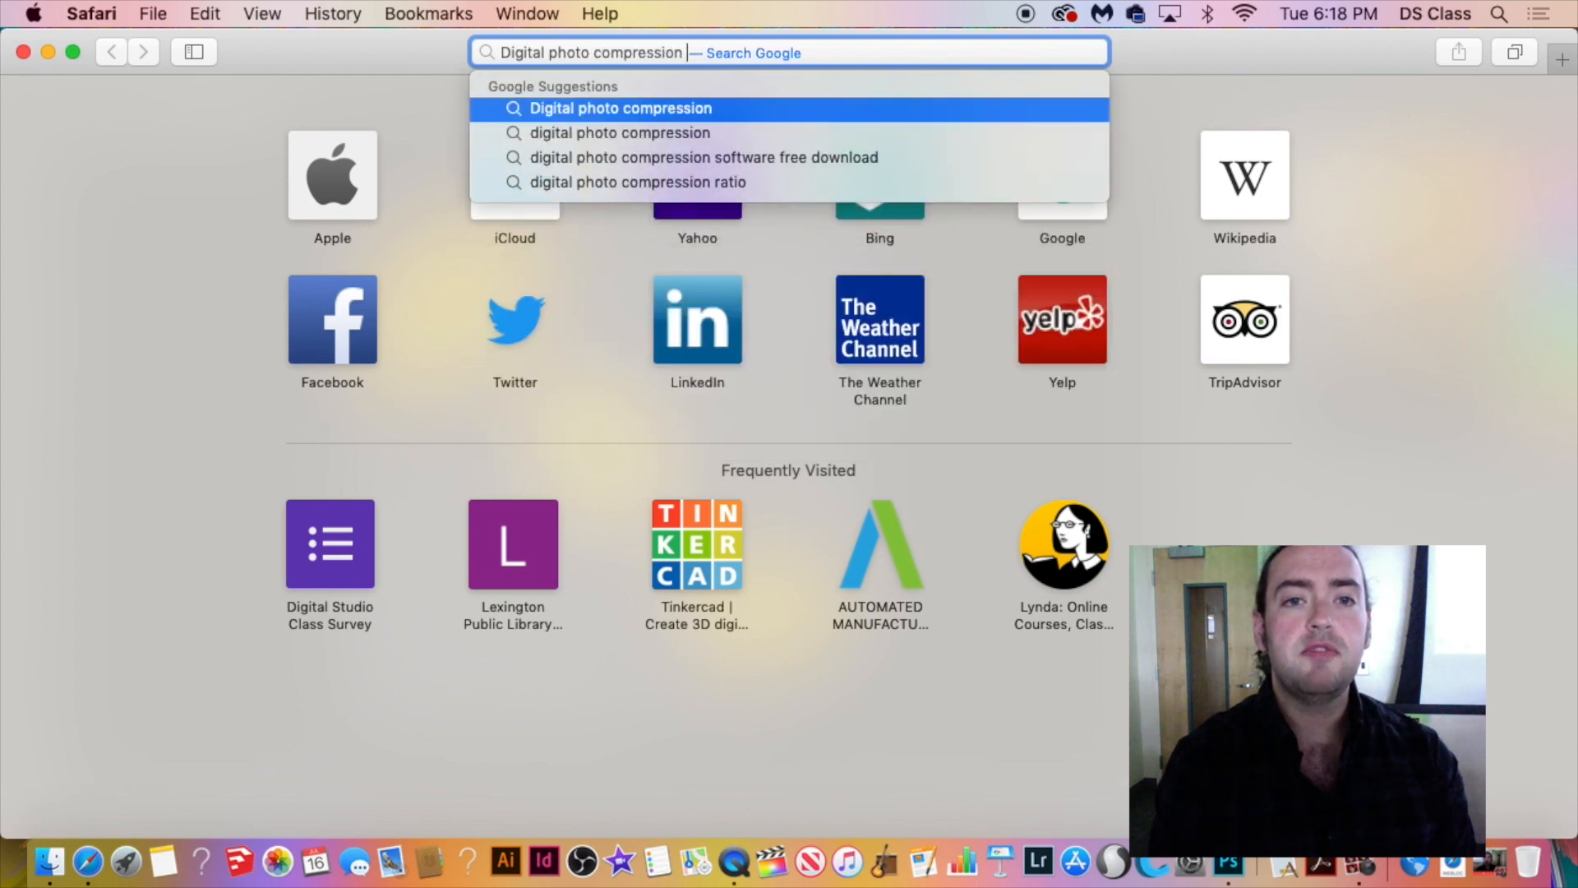
{"action": "type", "text": "artef"}
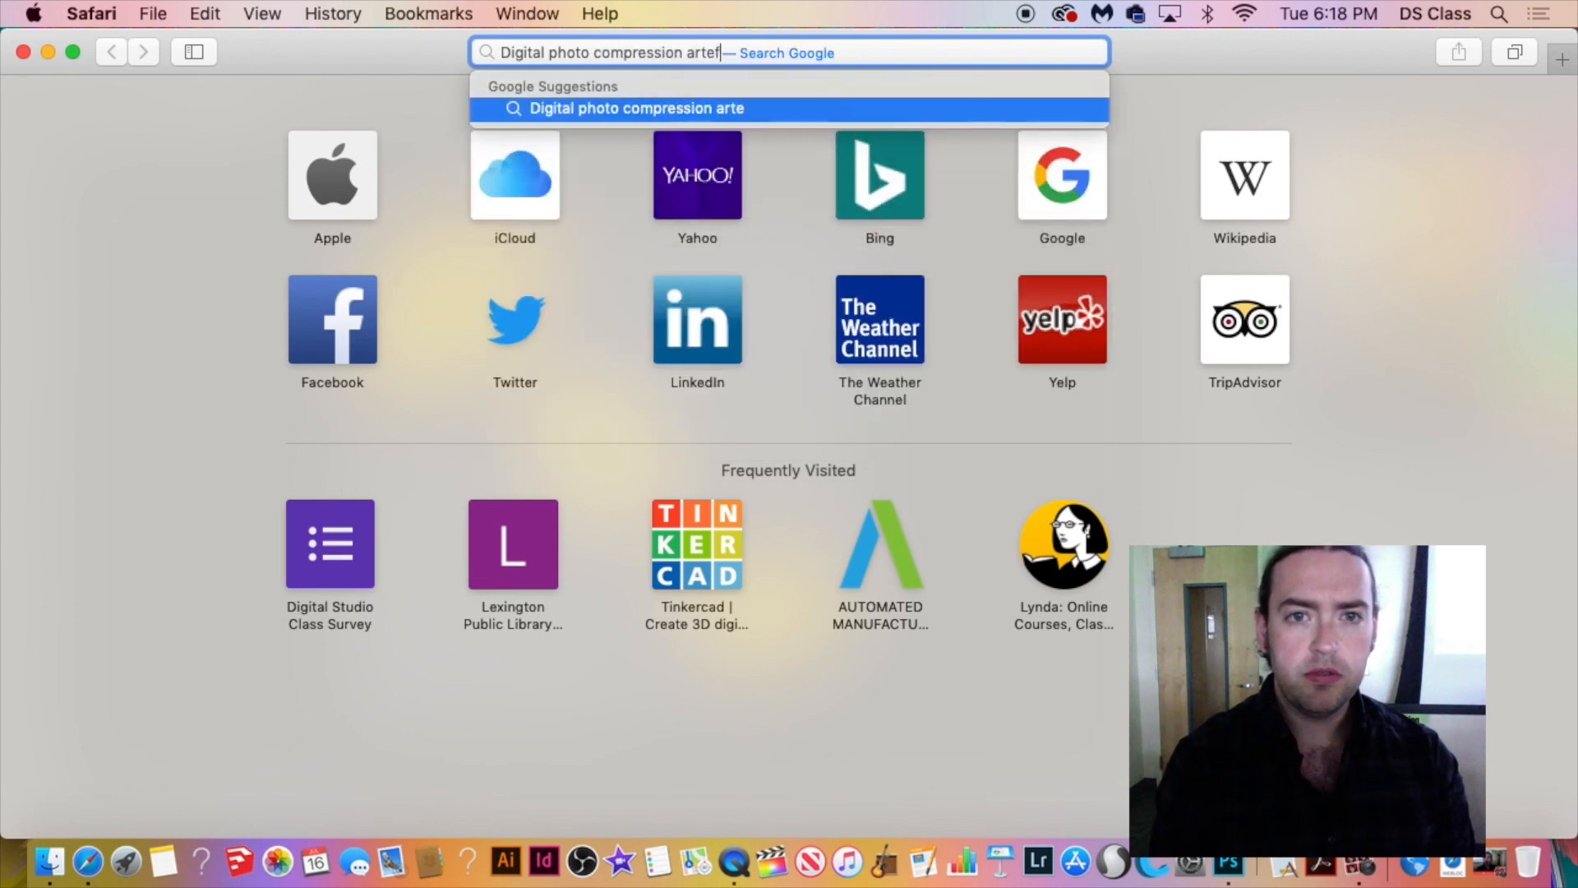
{"action": "type", "text": "acts"}
{"action": "key", "text": "Return"}
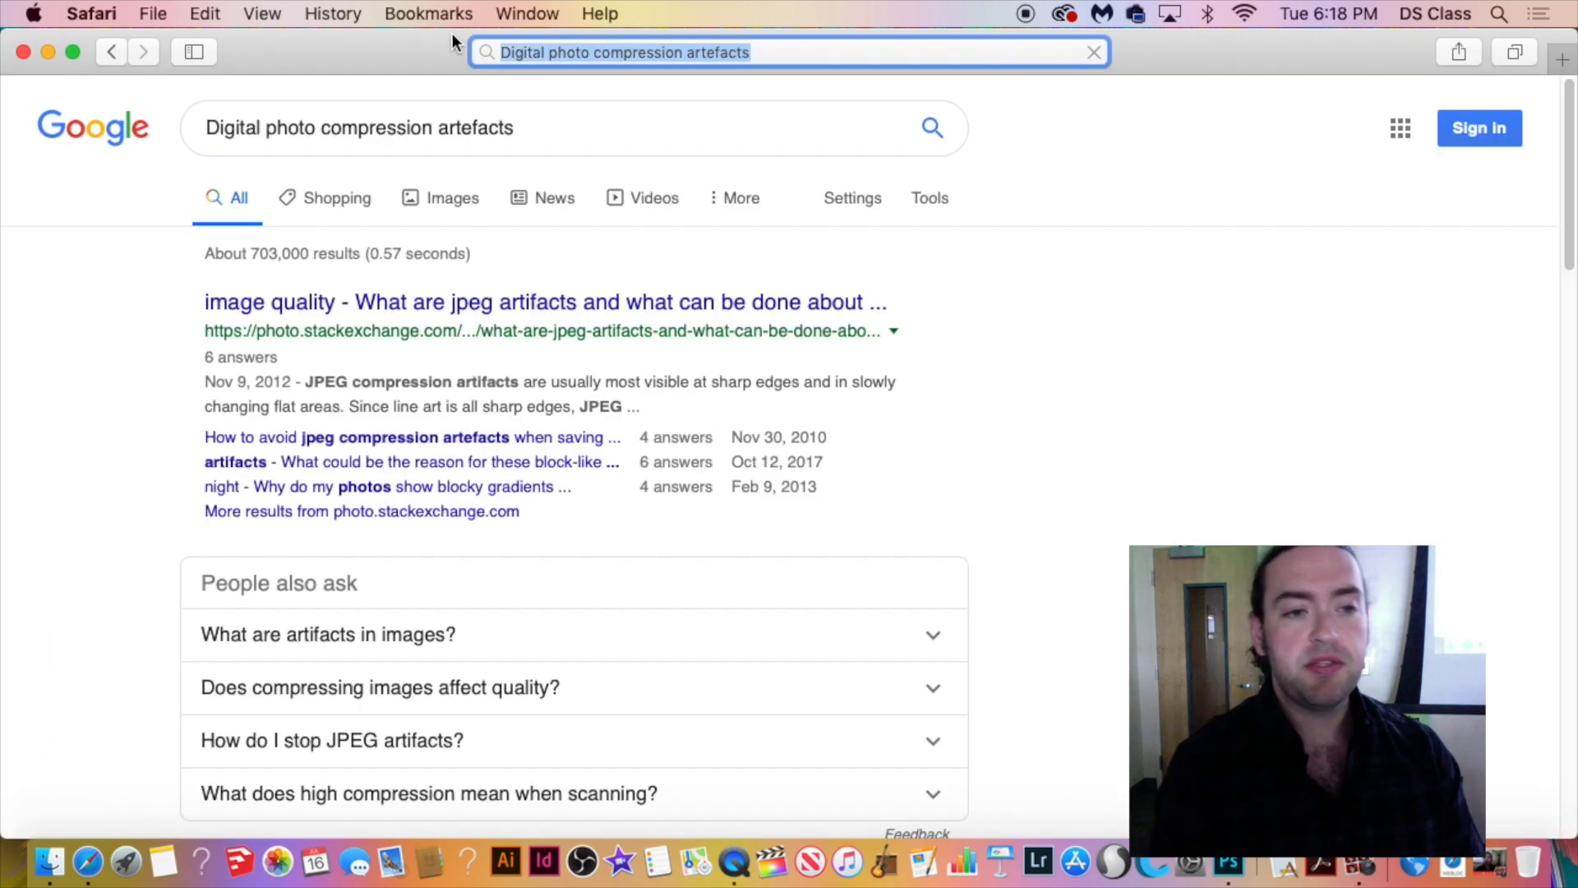
Show the image results and examine the three-way JPEG quality comparison of the mountain photo.
{"action": "left_click", "coordinate": [455, 199]}
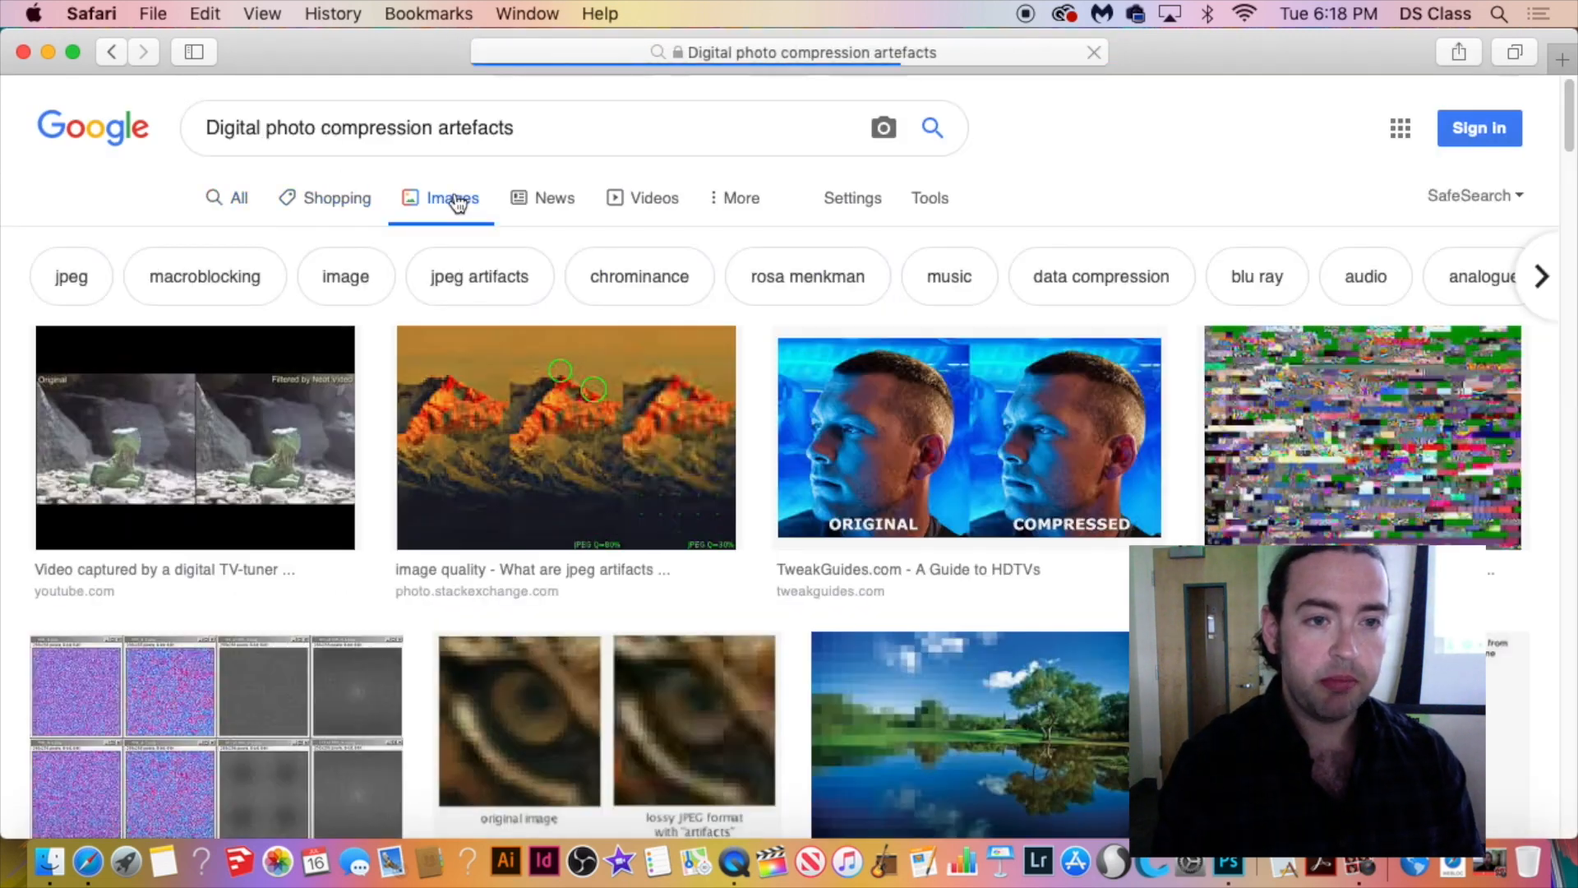
{"action": "left_click", "coordinate": [592, 374]}
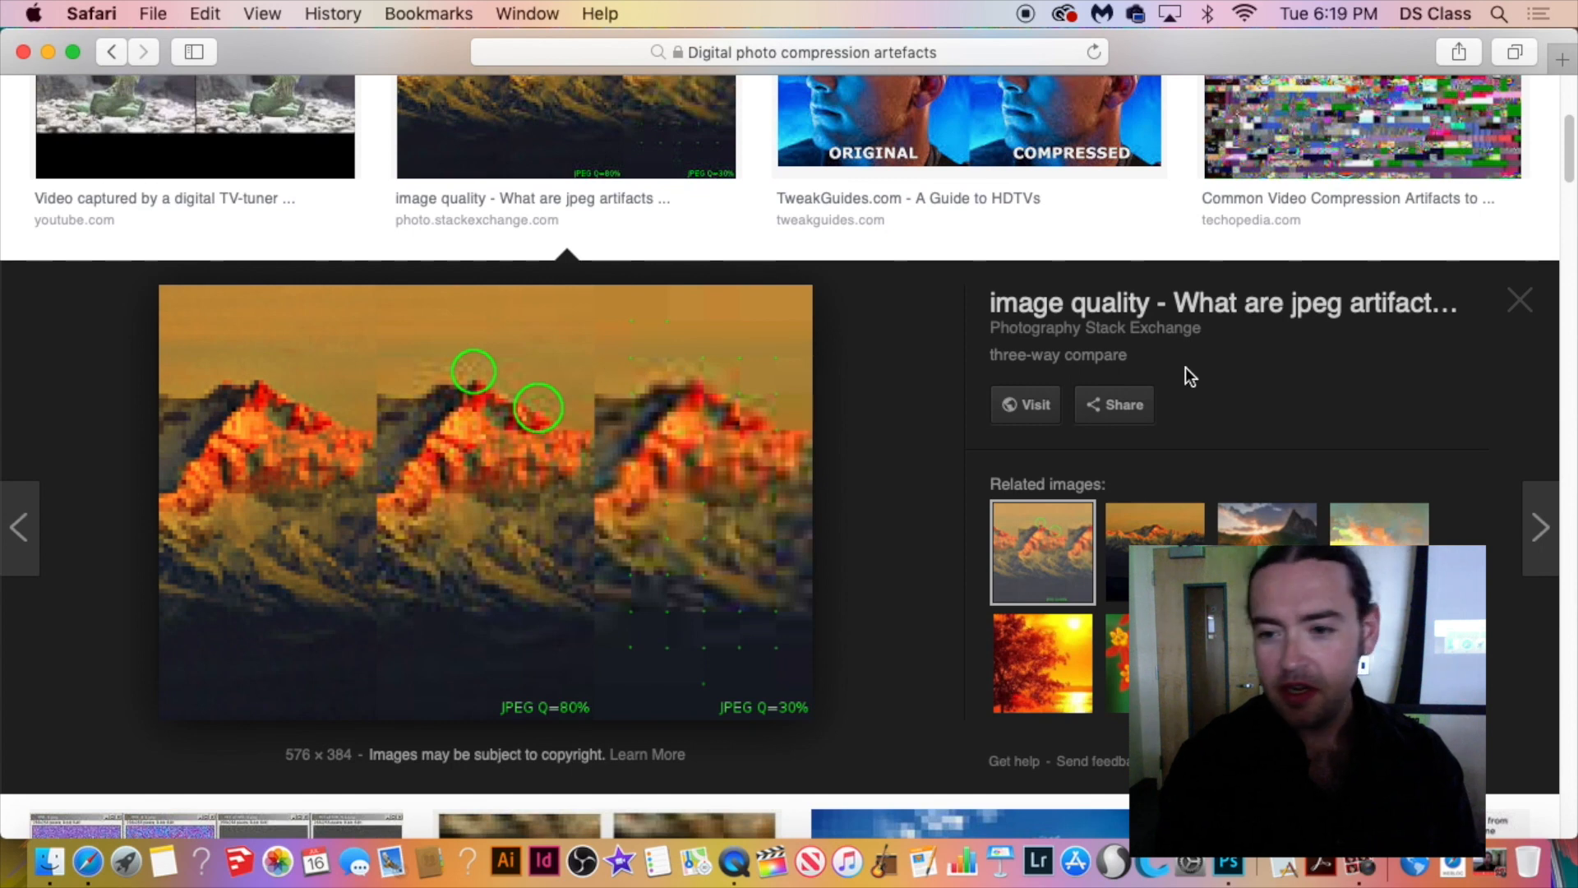
{"action": "left_click", "coordinate": [1137, 543]}
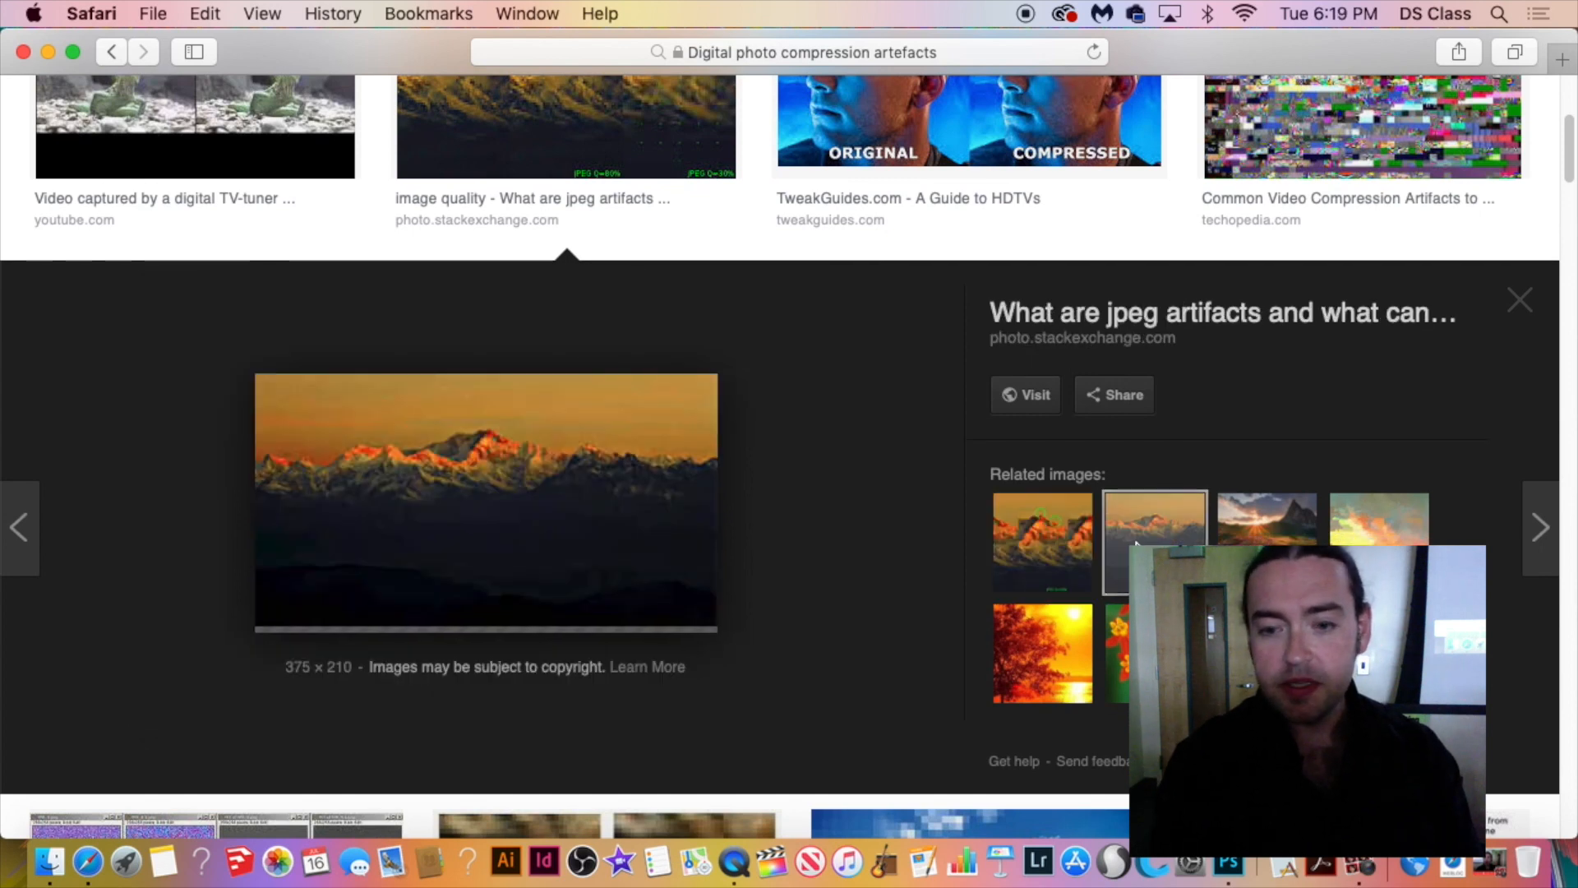
{"action": "left_click", "coordinate": [1045, 541]}
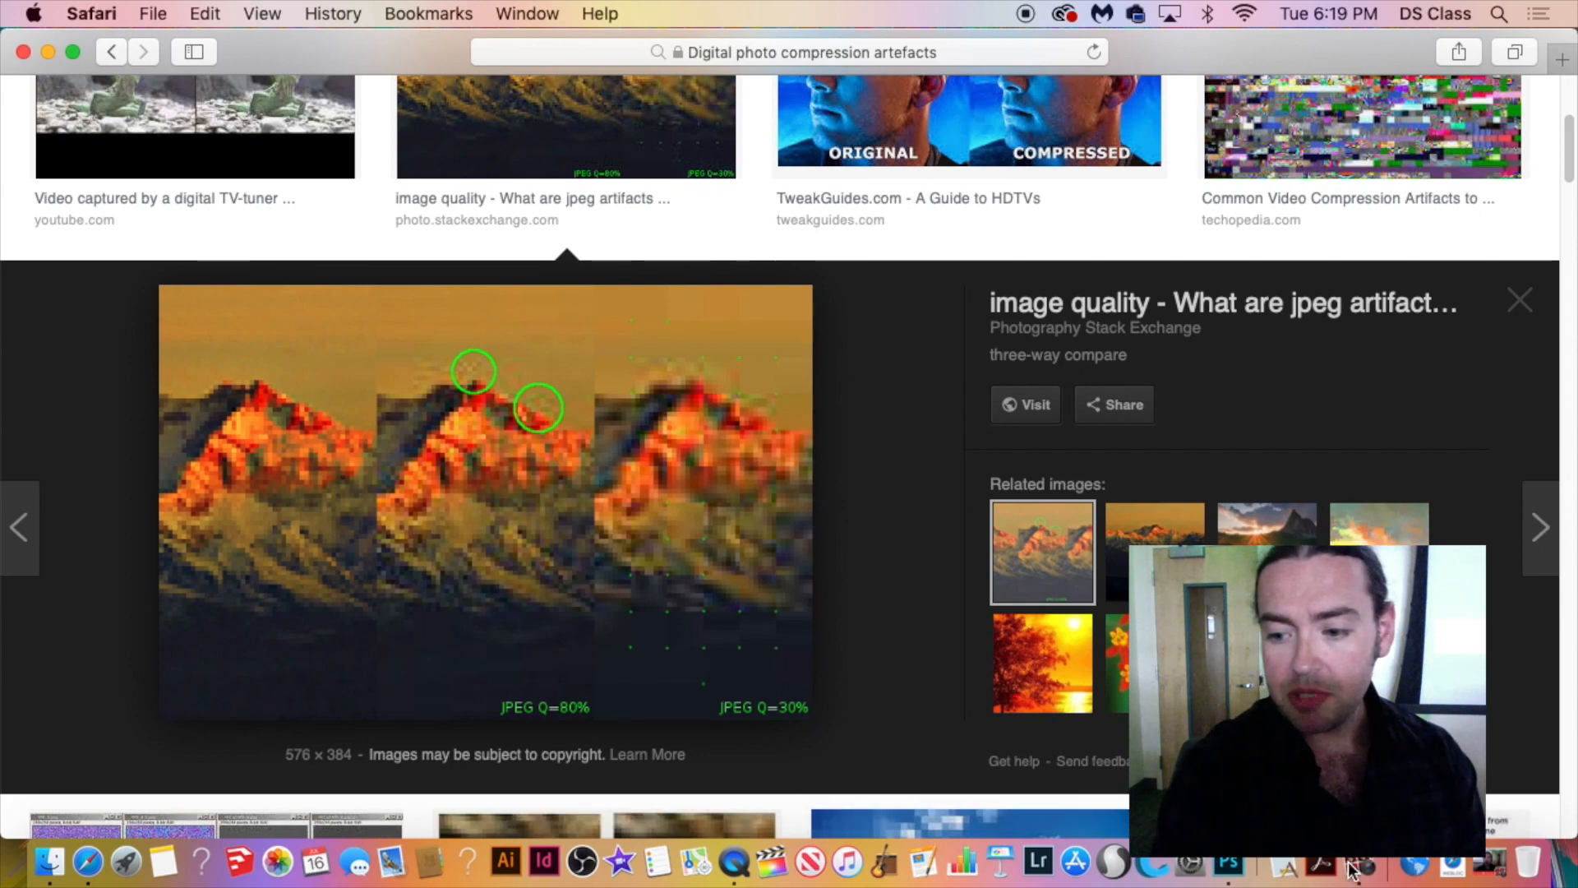
Switch back to Photoshop and look at the tool variants grouped with the Magnetic Lasso and Rectangular Marquee tools.
{"action": "left_click", "coordinate": [1241, 865]}
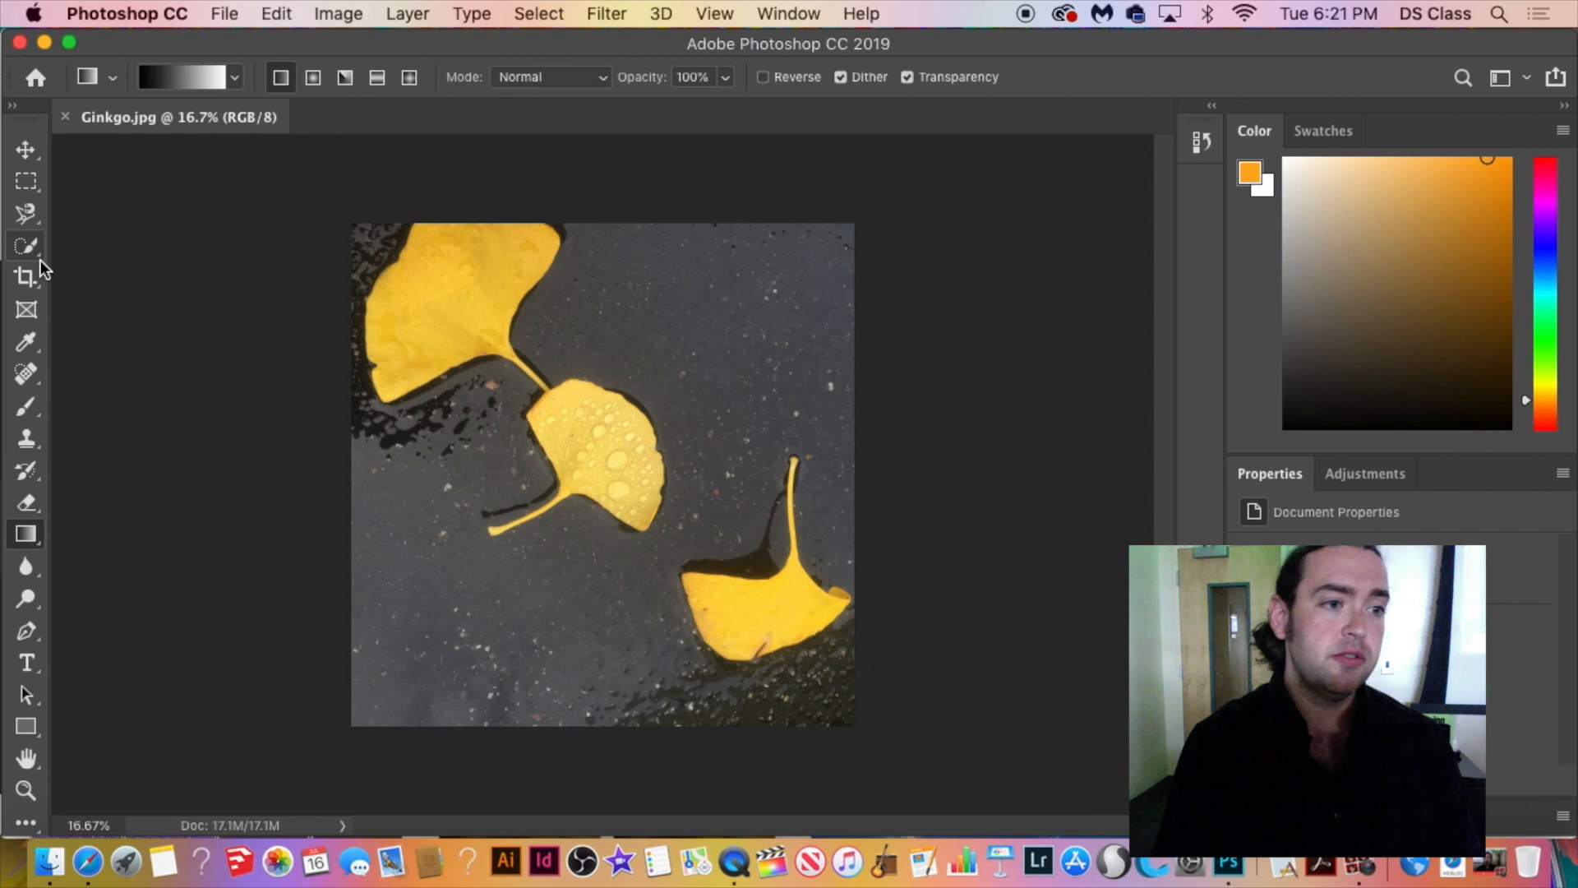
{"action": "left_click", "coordinate": [38, 219]}
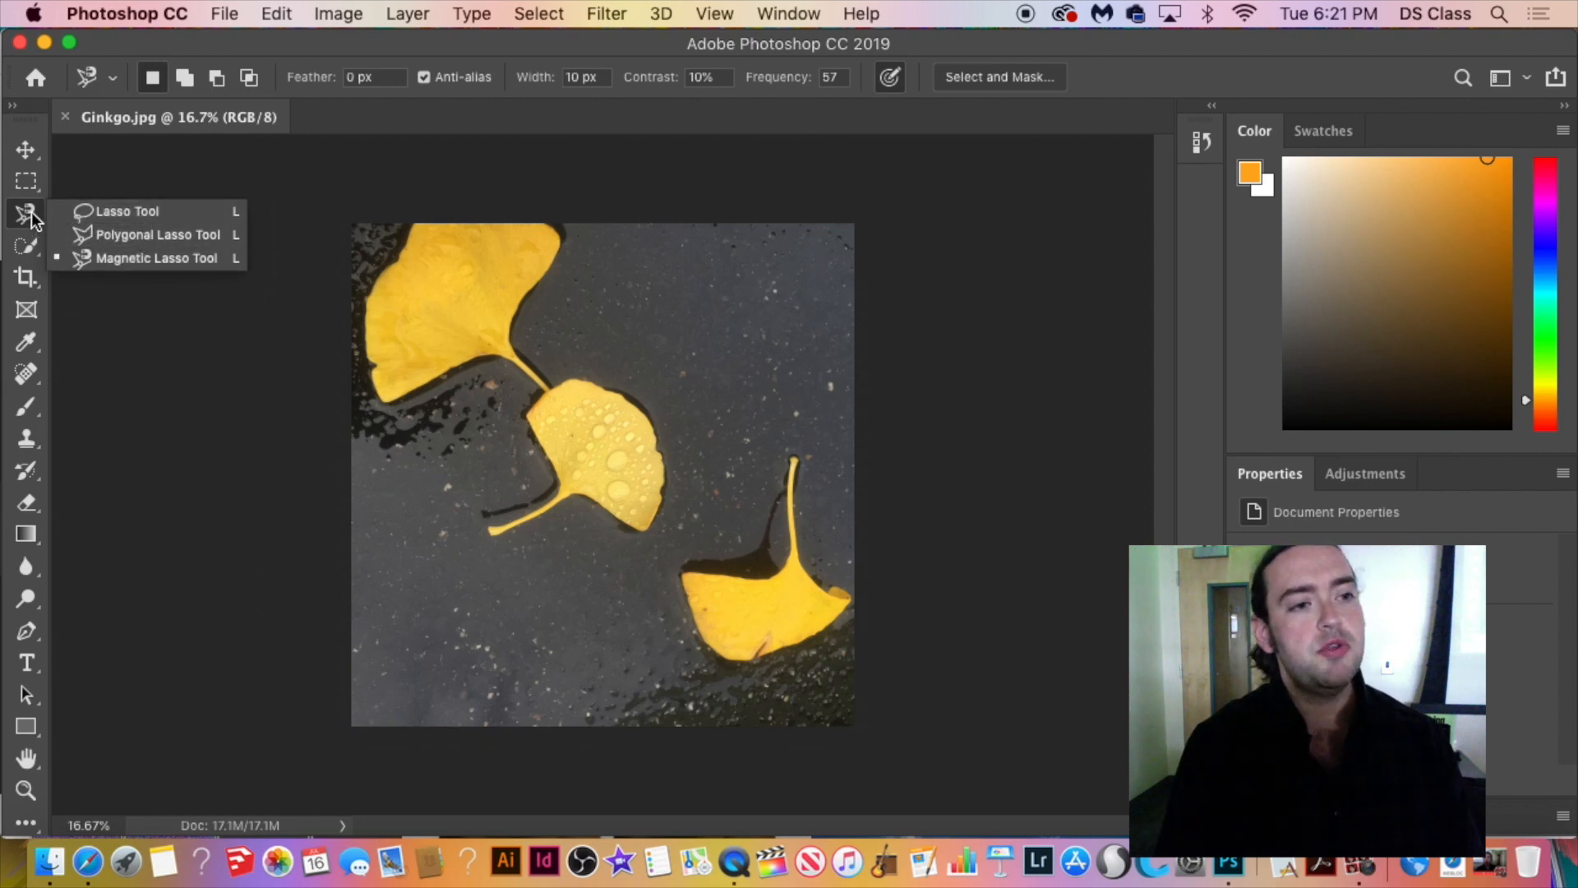
{"action": "left_click", "coordinate": [103, 321]}
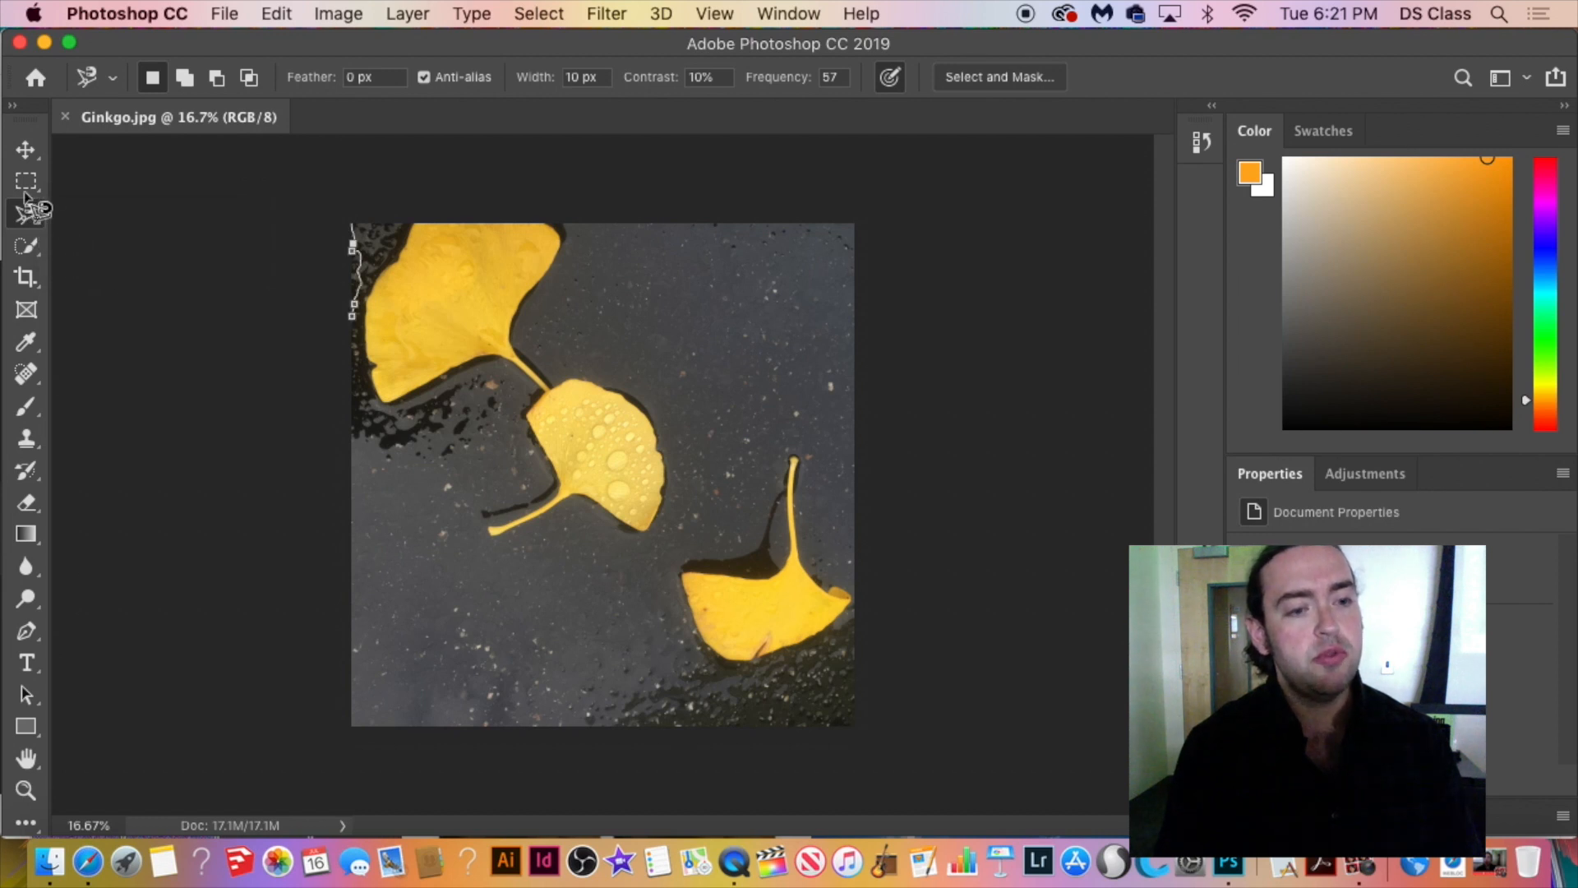
{"action": "key", "text": "XF86MonBrightnessUp"}
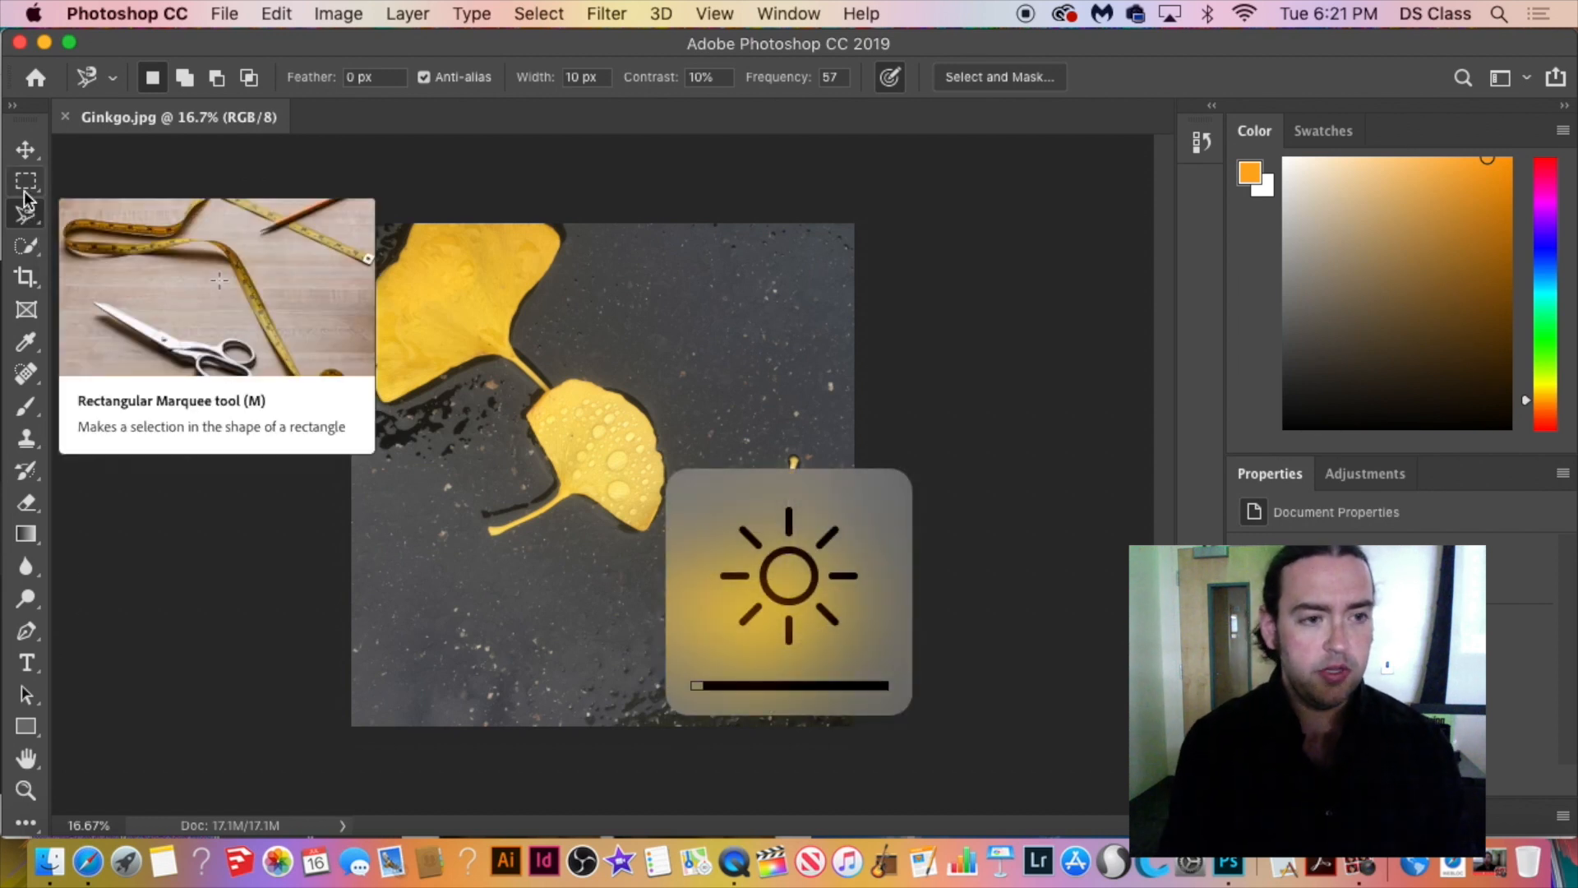
{"action": "left_click", "coordinate": [27, 181]}
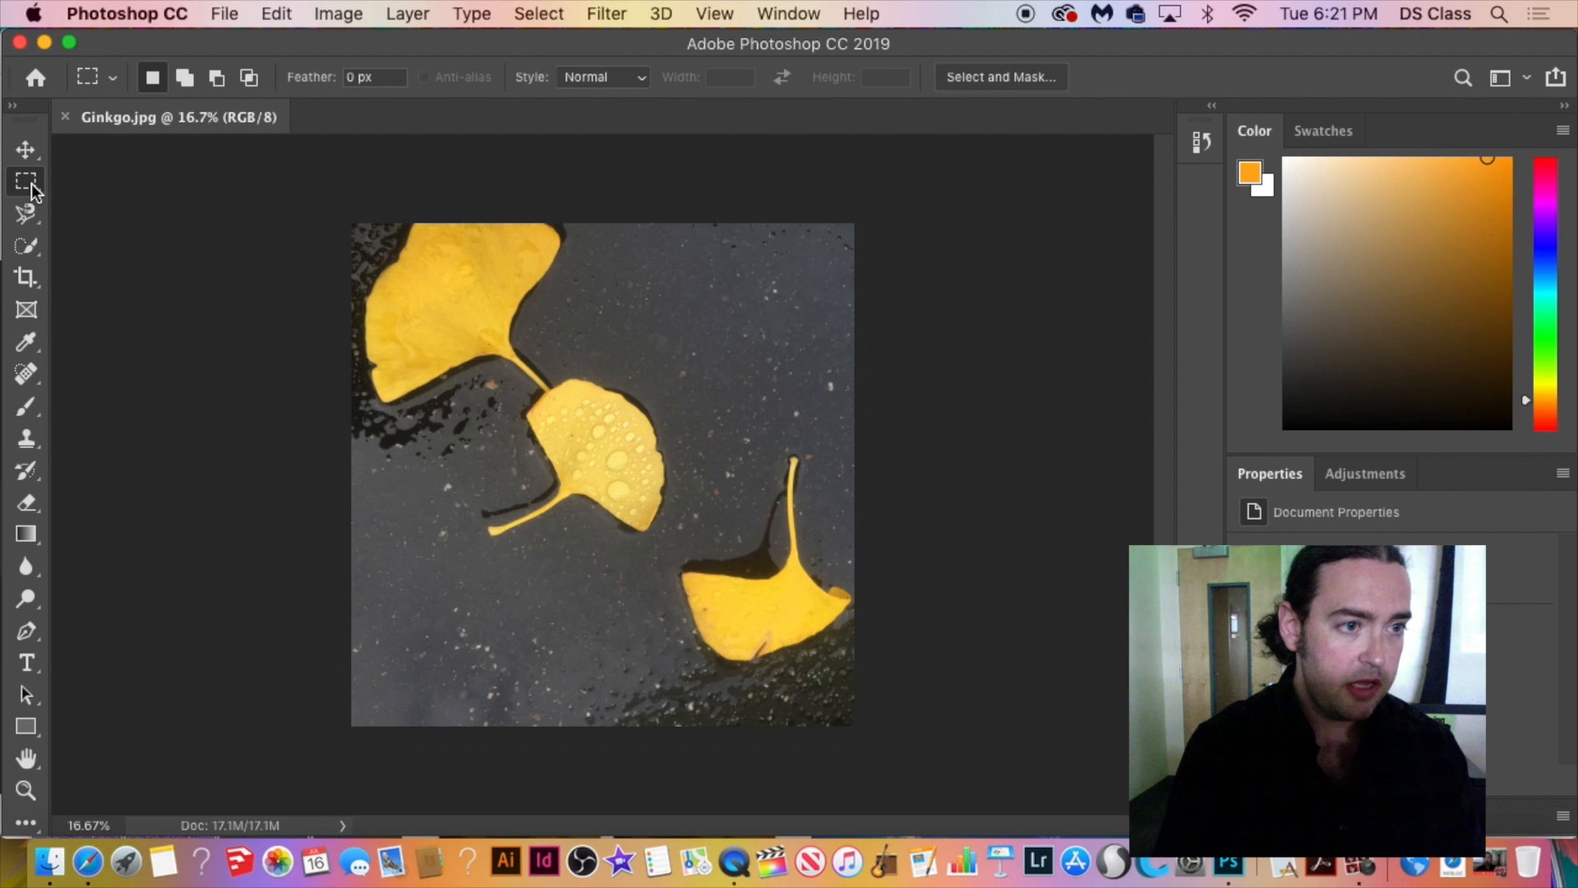
{"action": "left_click", "coordinate": [31, 184]}
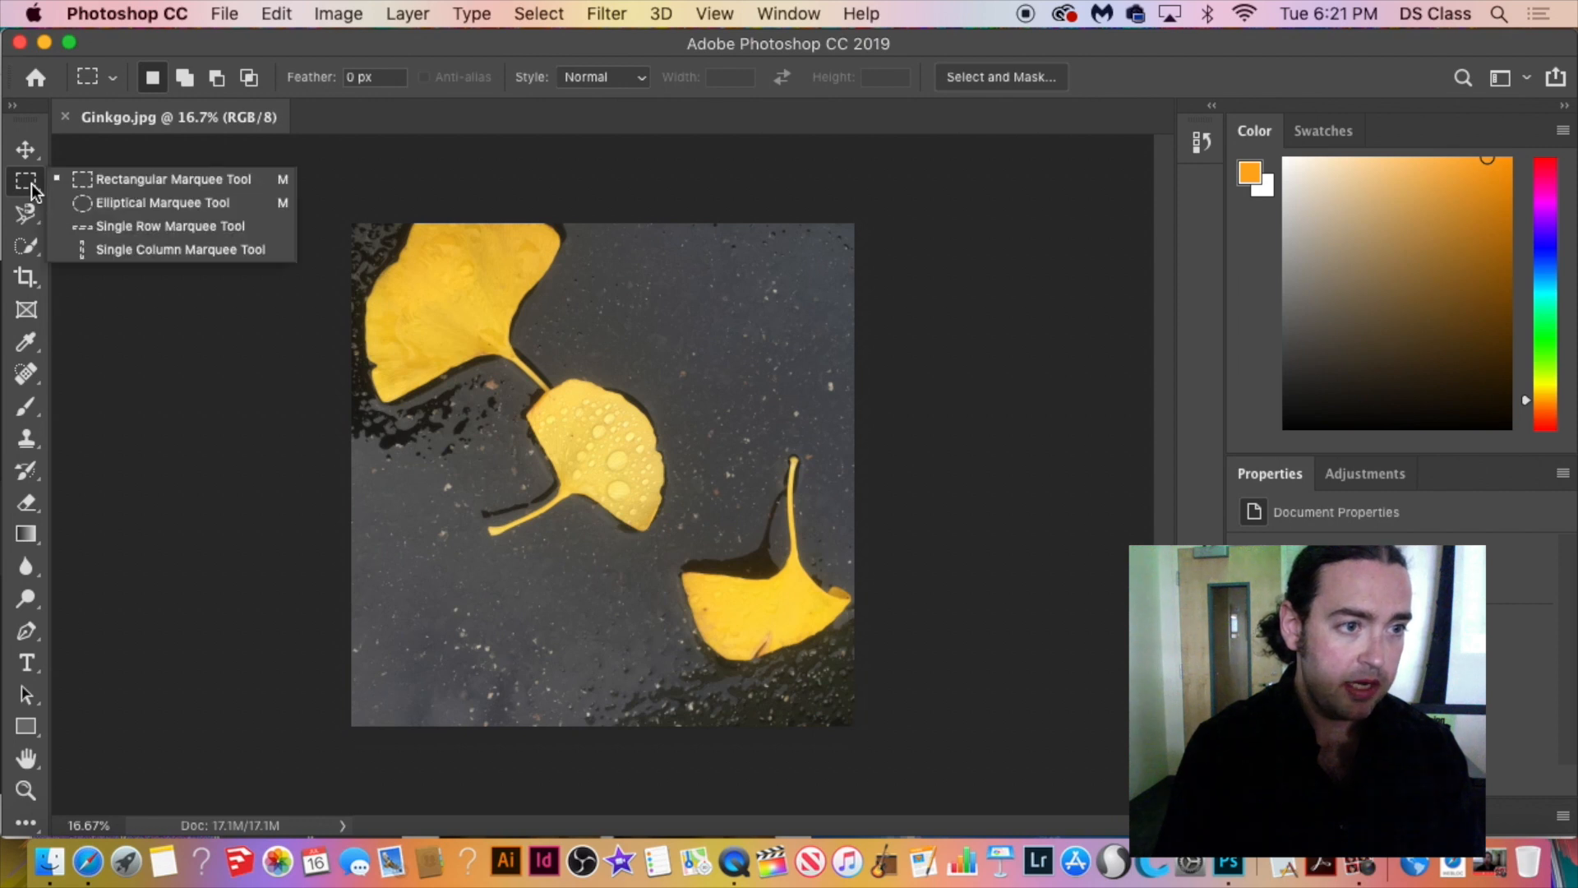
{"action": "left_click", "coordinate": [206, 357]}
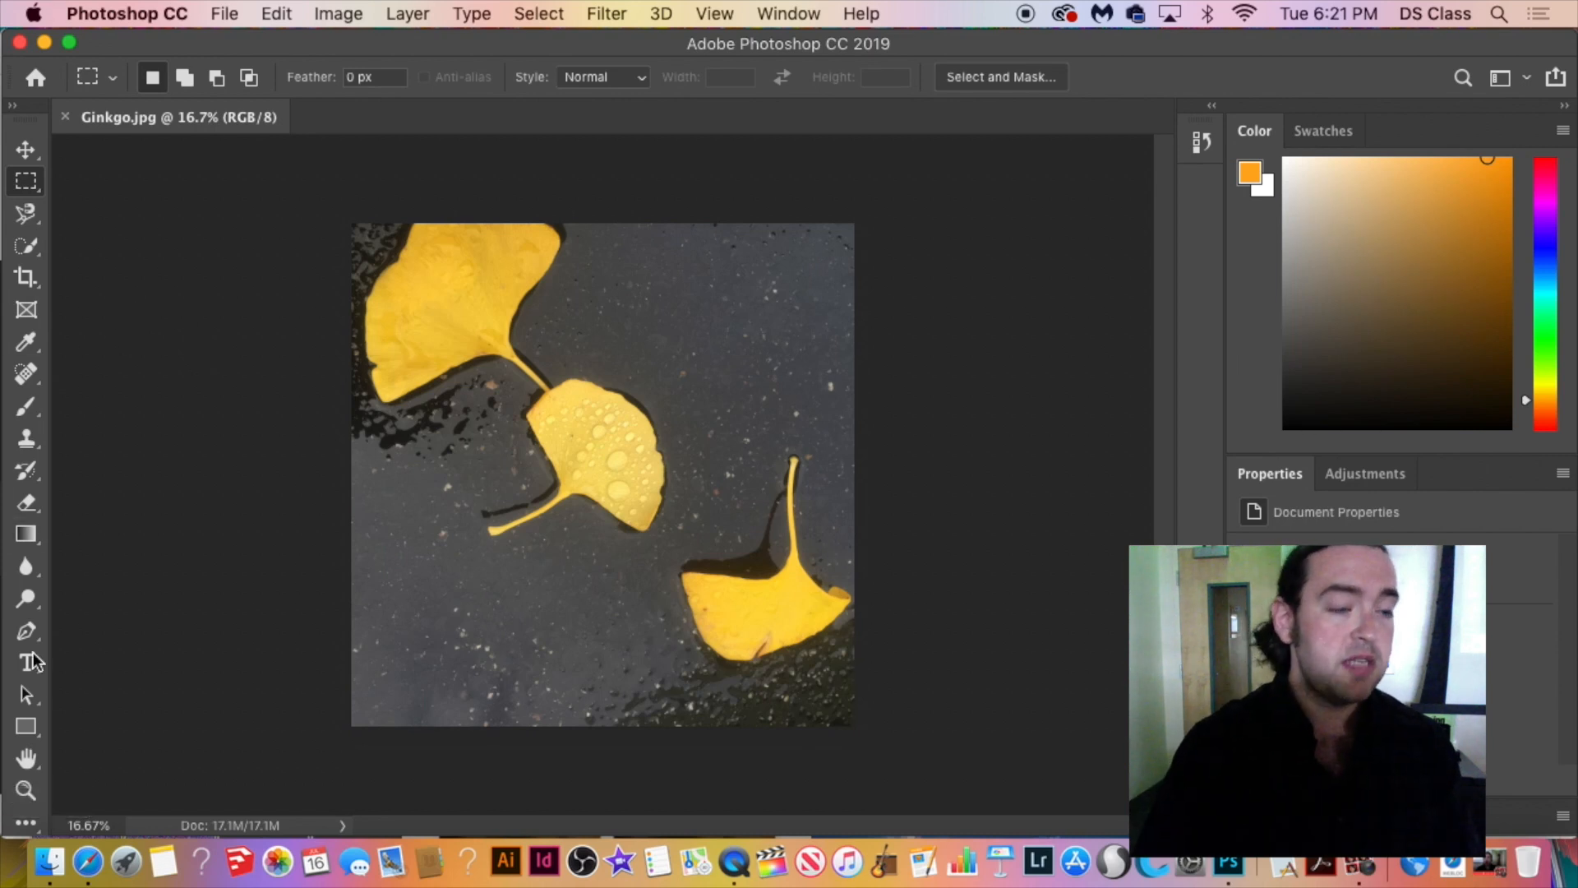
Expand the tool palette to two columns and return it to a single column.
{"action": "left_click", "coordinate": [30, 827]}
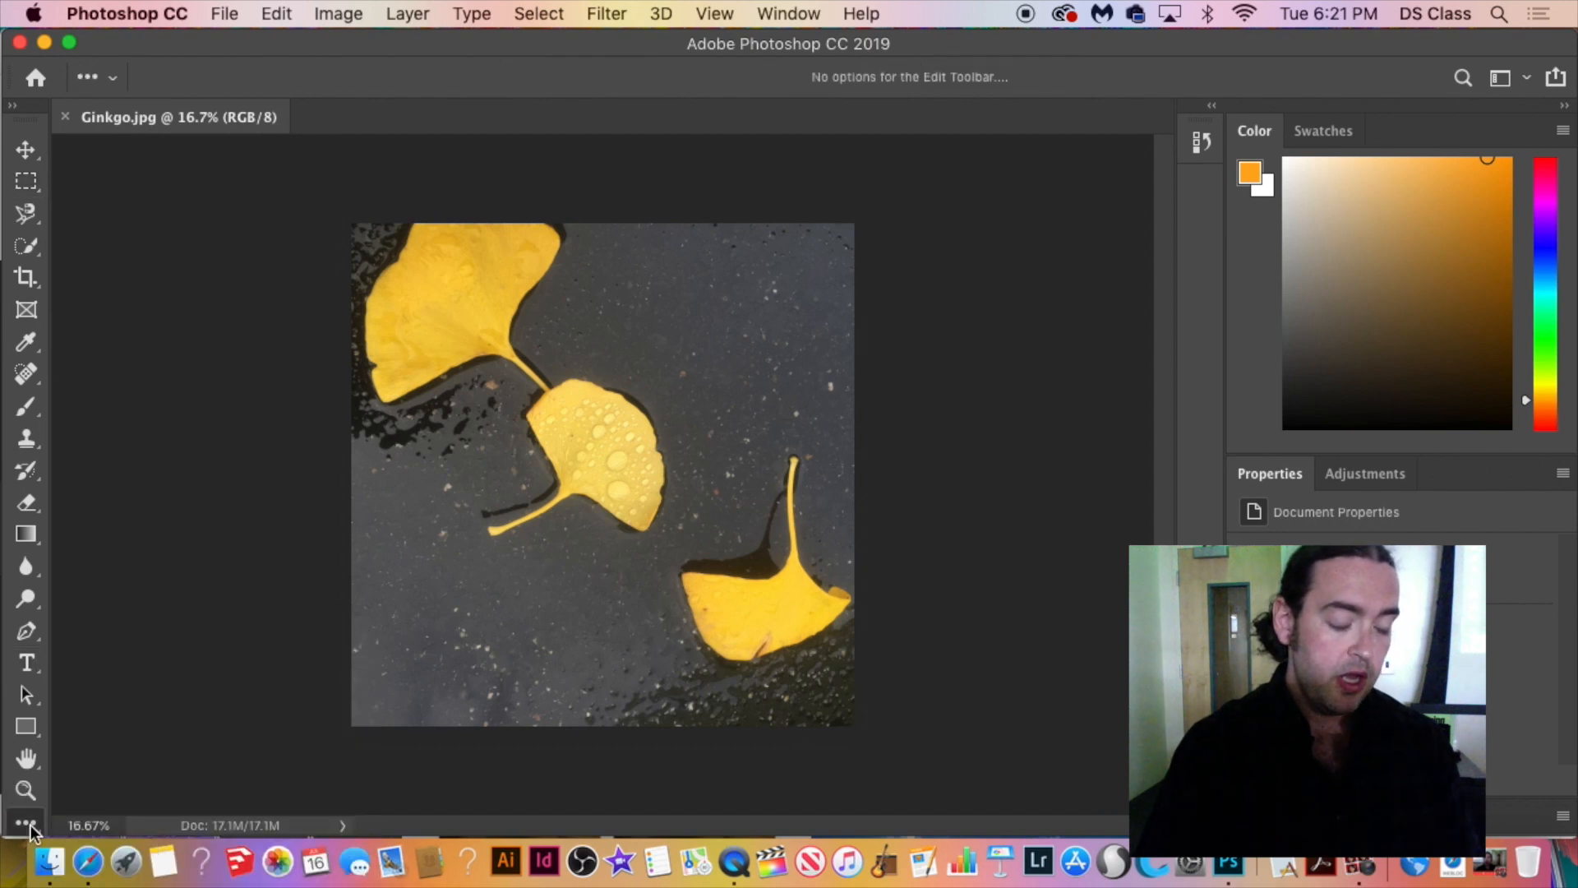
{"action": "left_click", "coordinate": [13, 106]}
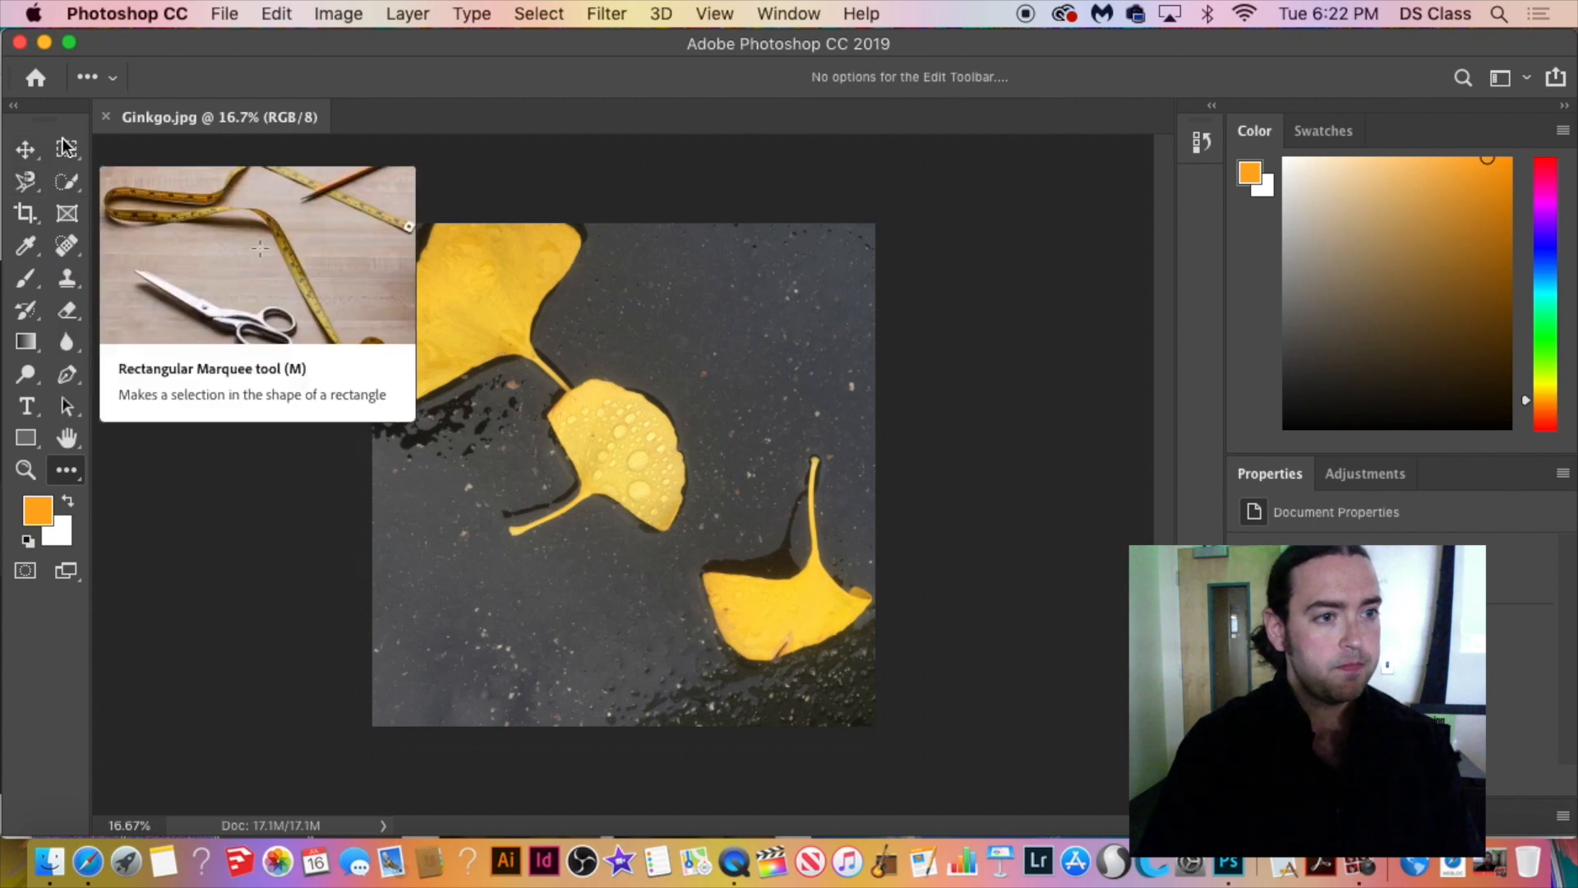
{"action": "left_click", "coordinate": [15, 106]}
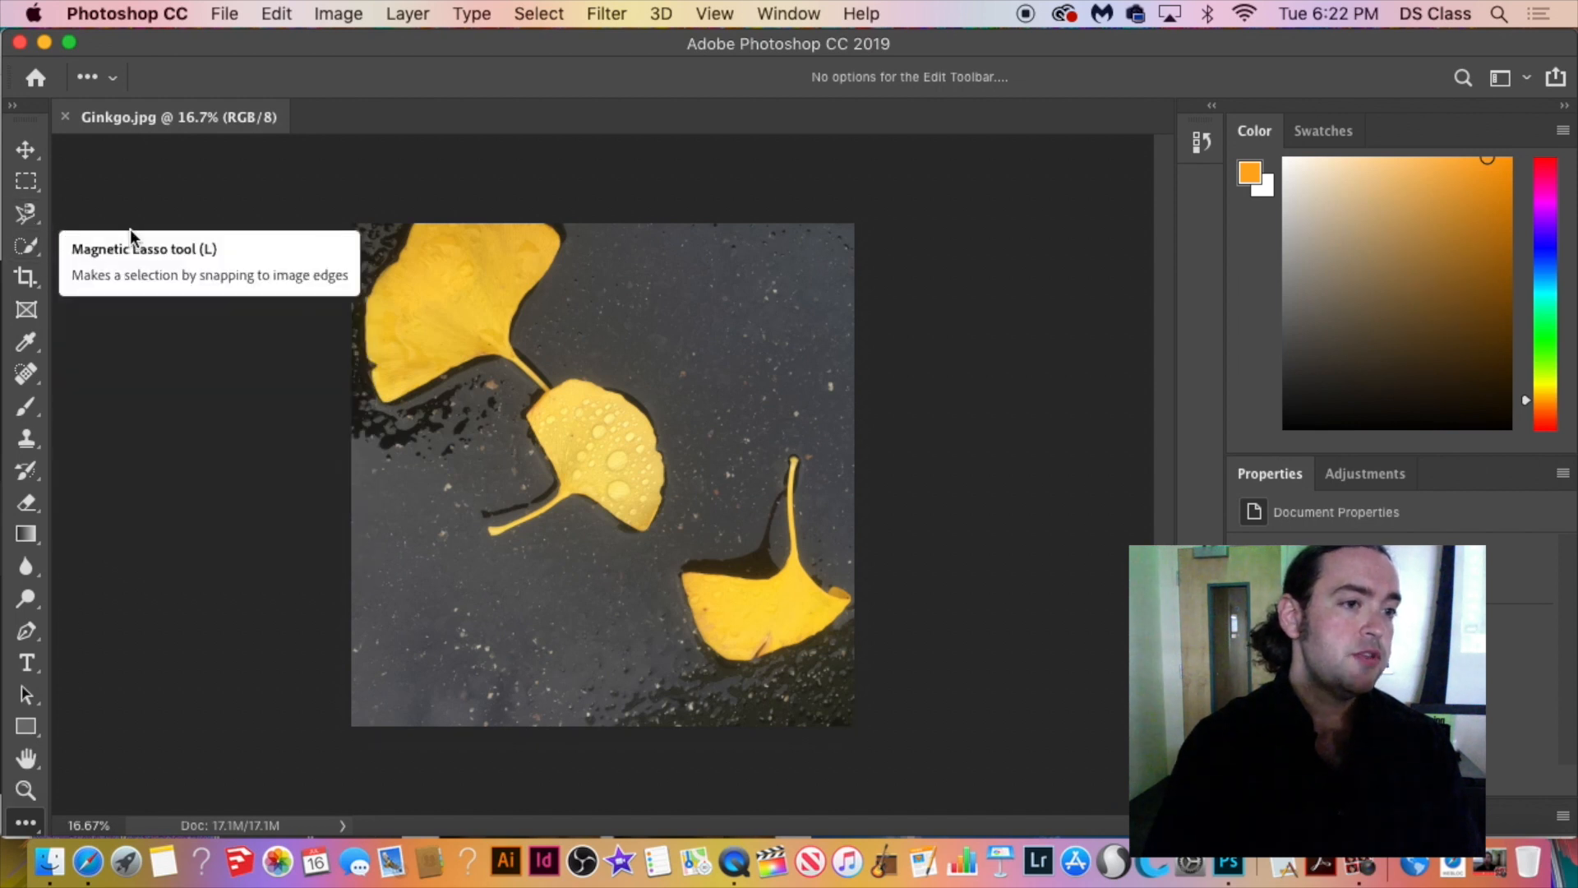
Look at the variants grouped with the Quick Selection Tool and activate the standard Lasso Tool.
{"action": "left_click", "coordinate": [33, 250]}
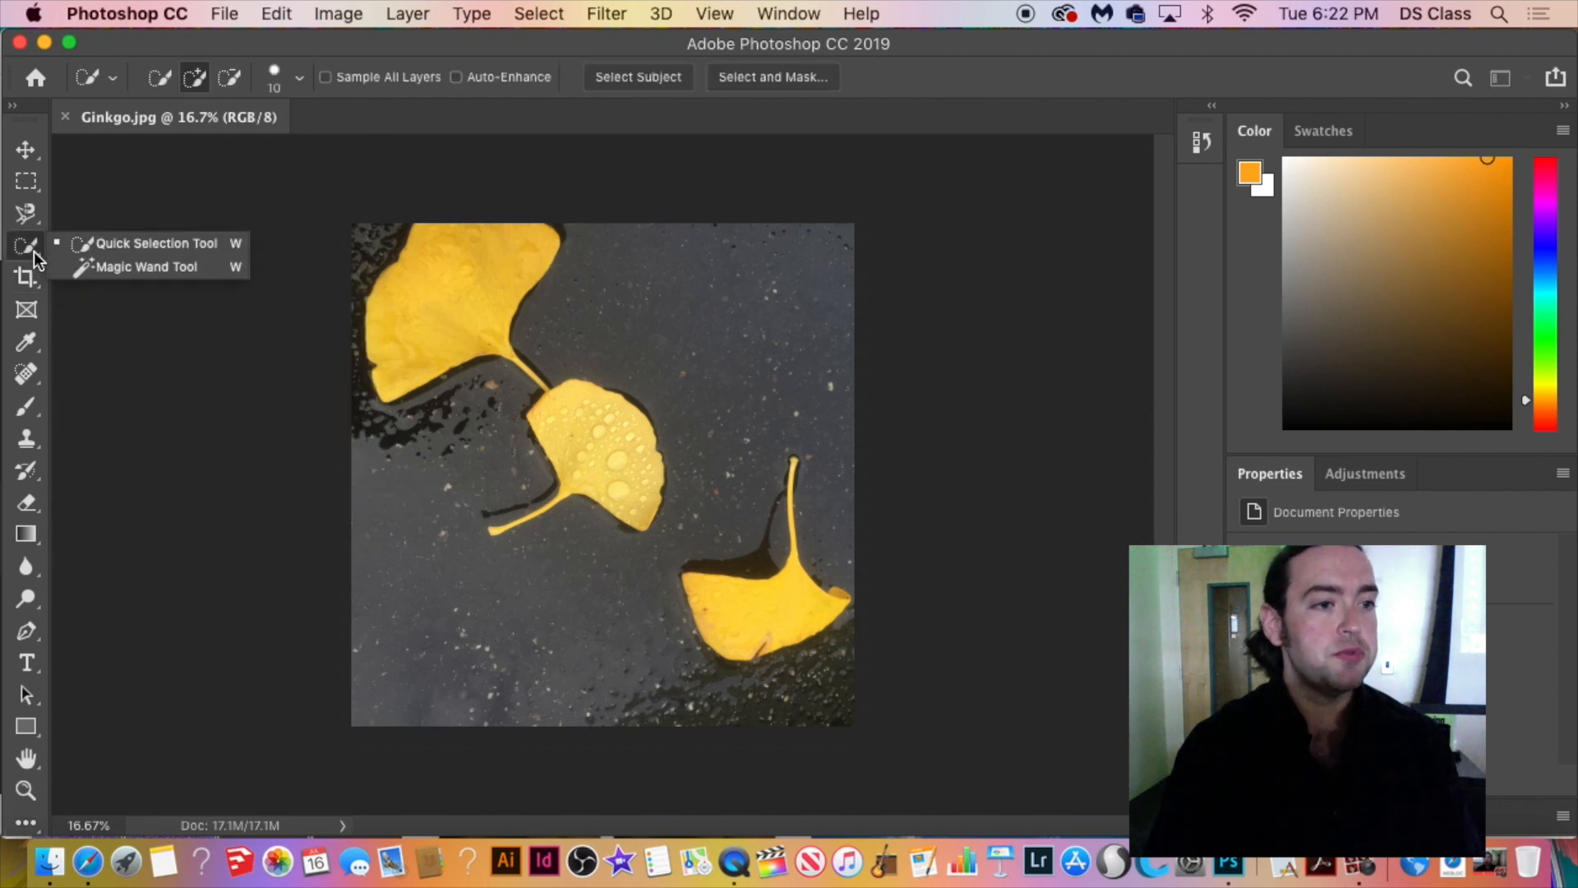
{"action": "left_click", "coordinate": [27, 213]}
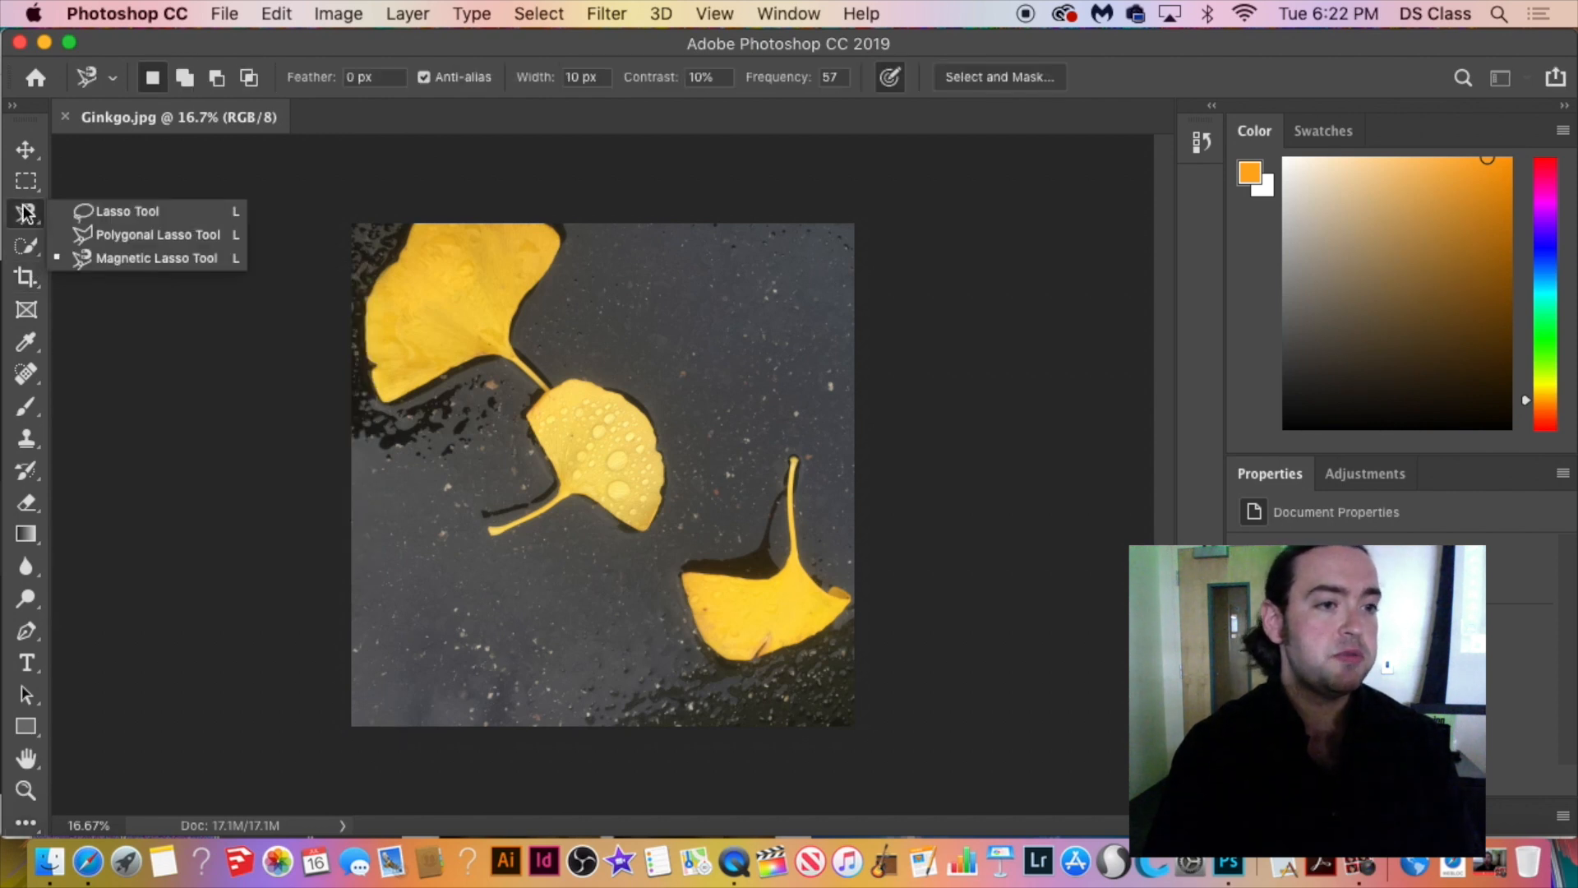
{"action": "left_click", "coordinate": [130, 211]}
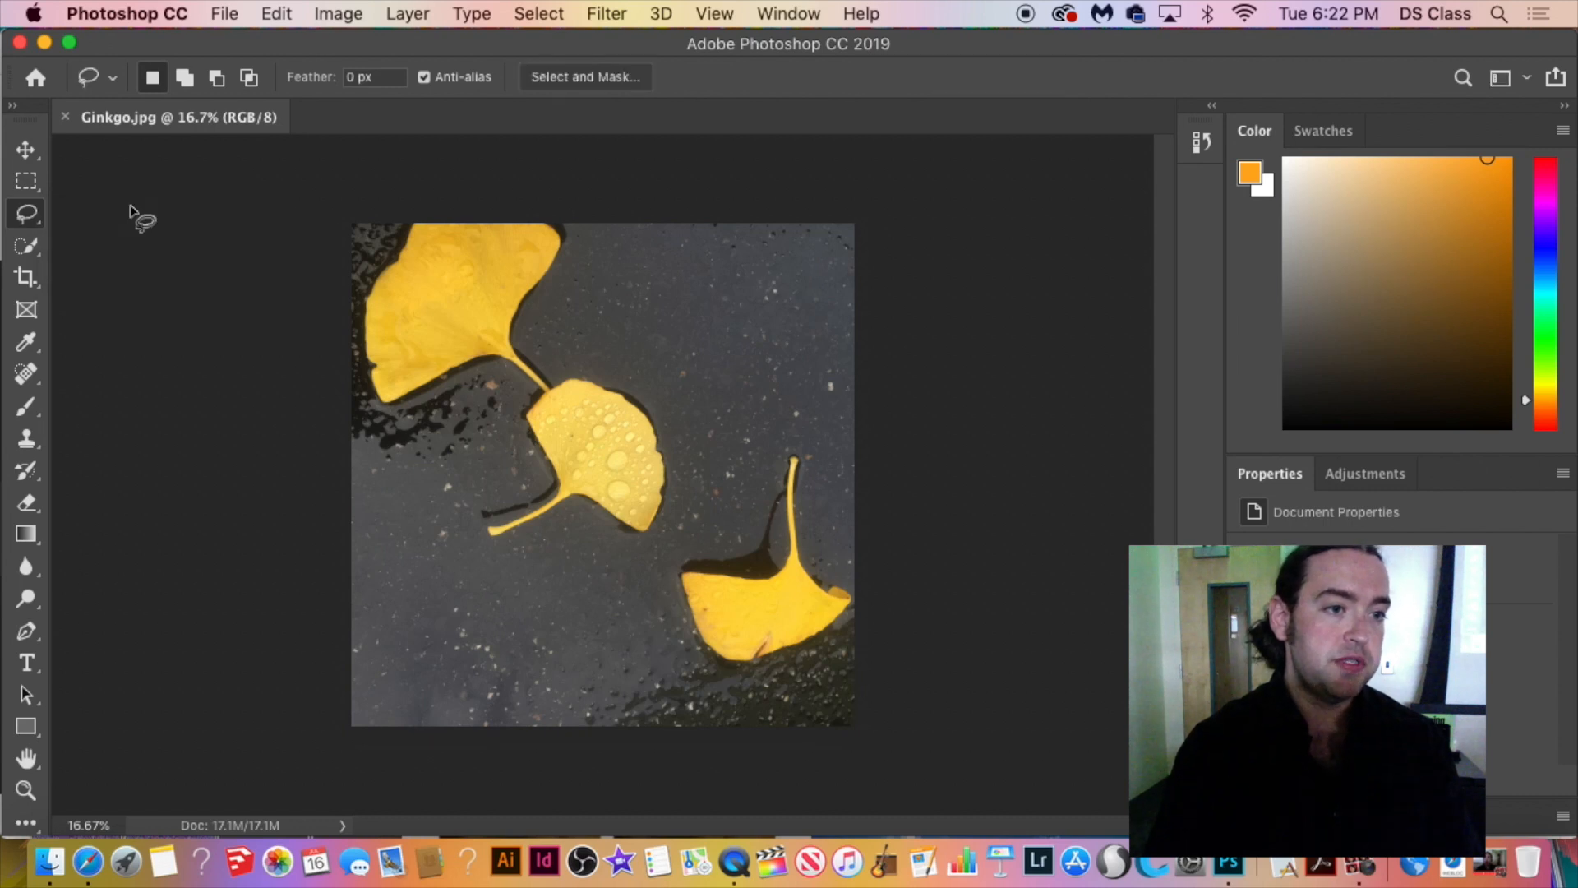
Look at the Rectangular Marquee and the Lasso Tool variants, and keep the standard Lasso Tool active.
{"action": "left_click", "coordinate": [29, 192]}
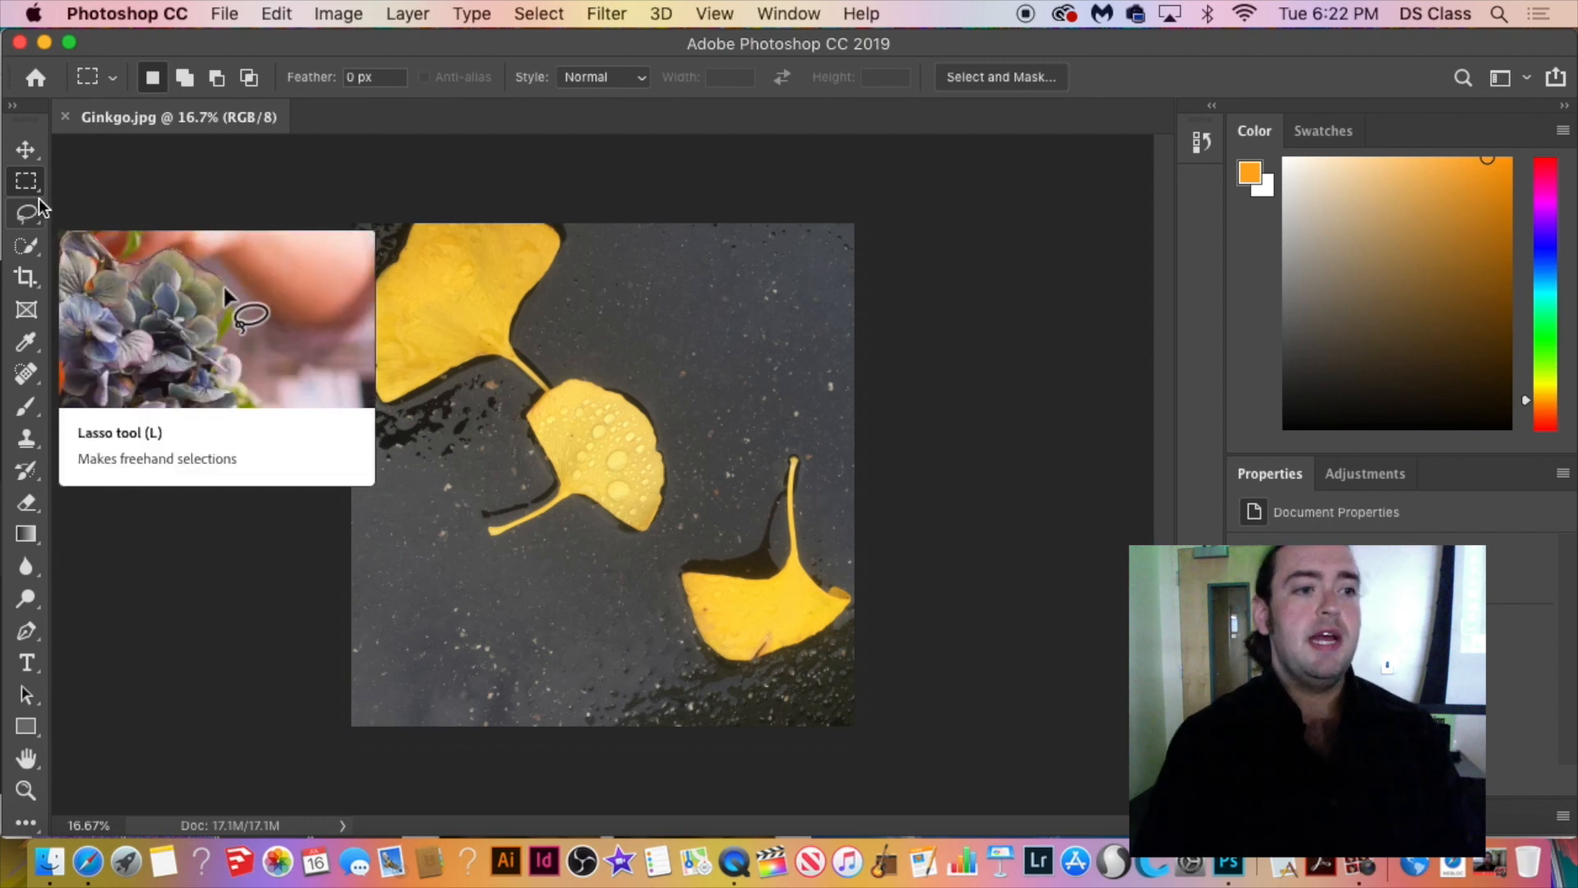
{"action": "left_click", "coordinate": [41, 220]}
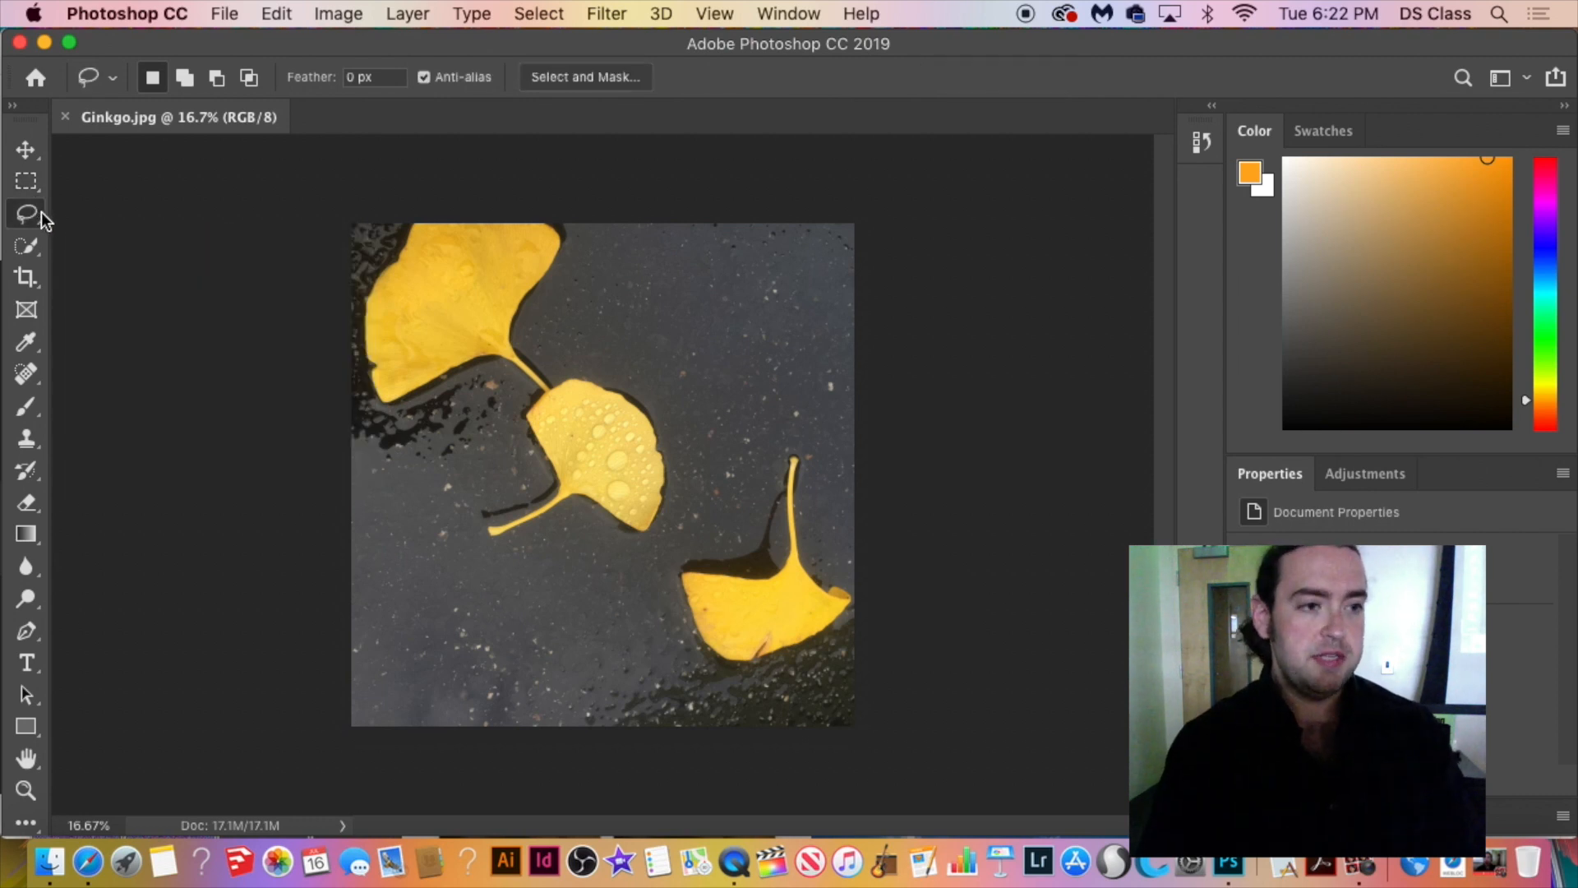
{"action": "right_click", "coordinate": [41, 218]}
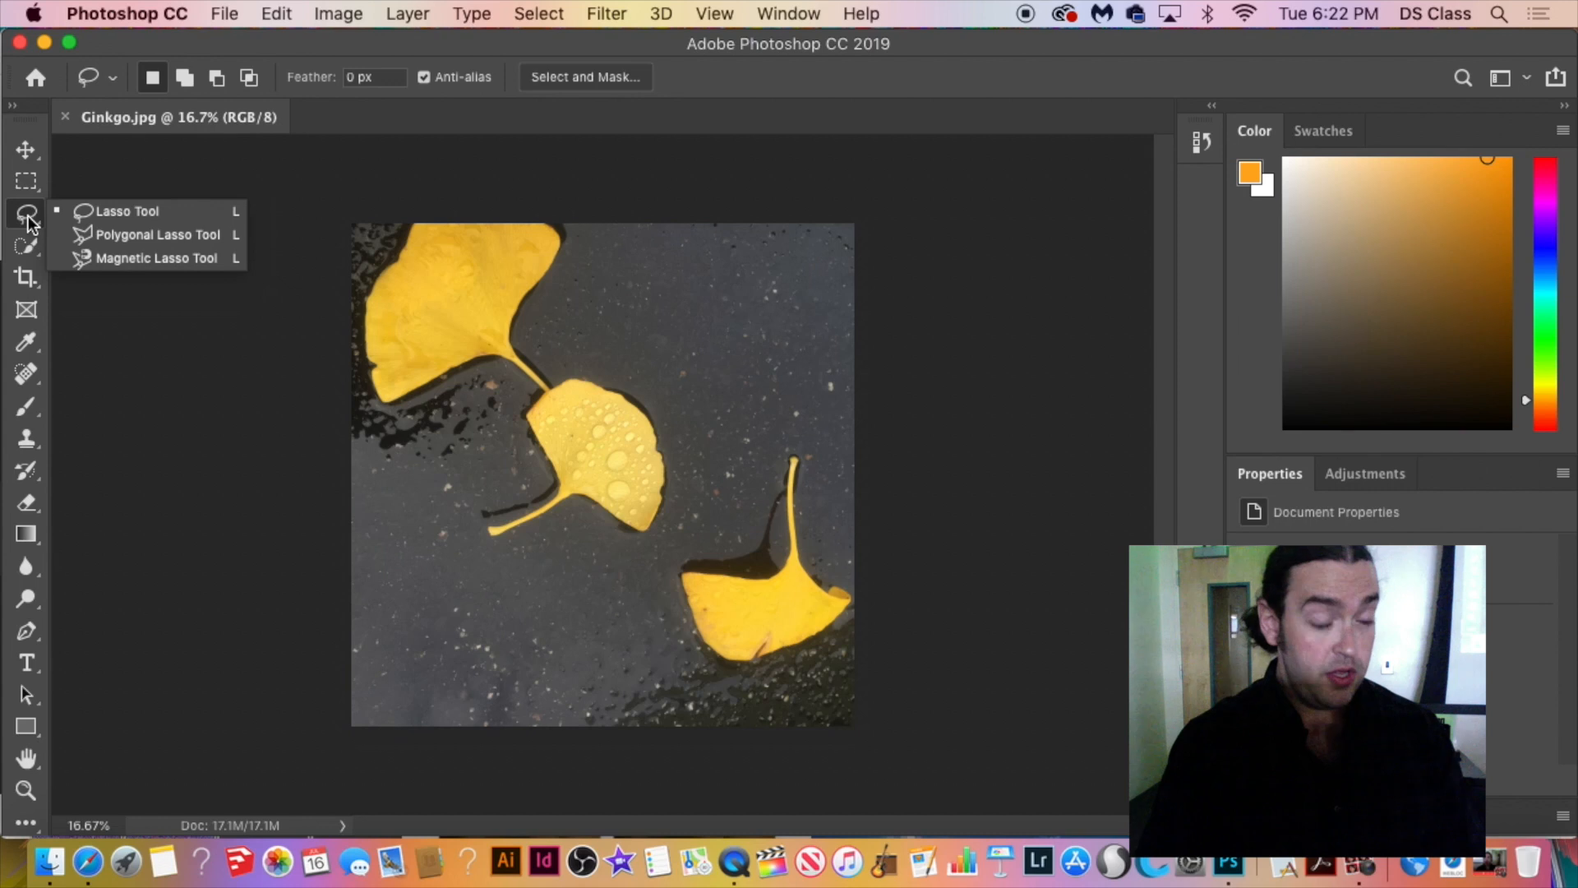
{"action": "left_click", "coordinate": [150, 213]}
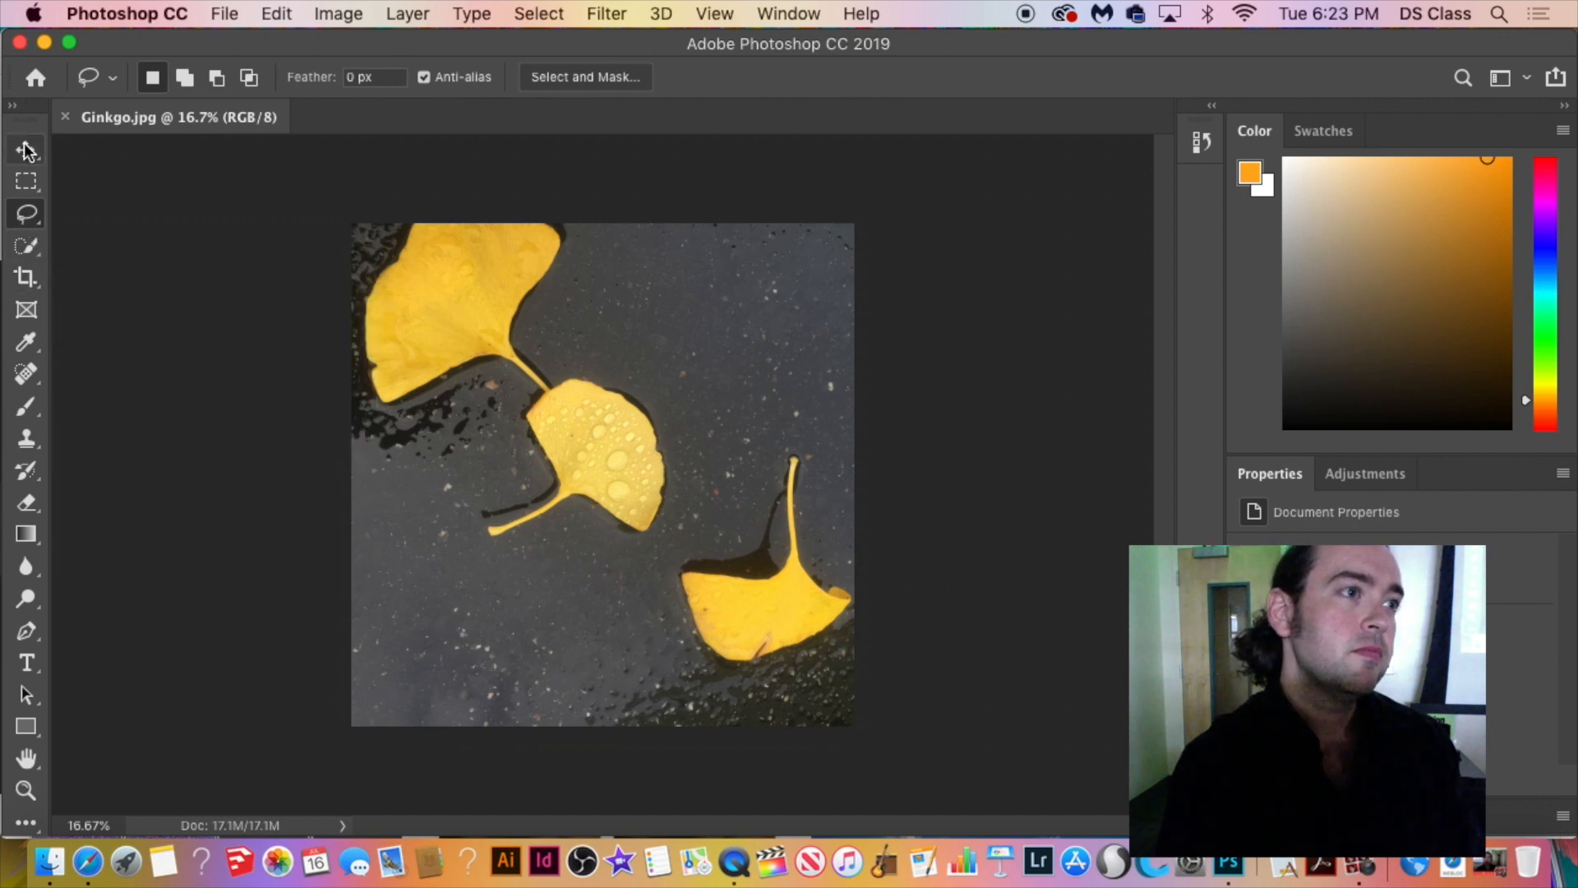
{"action": "right_click", "coordinate": [26, 213]}
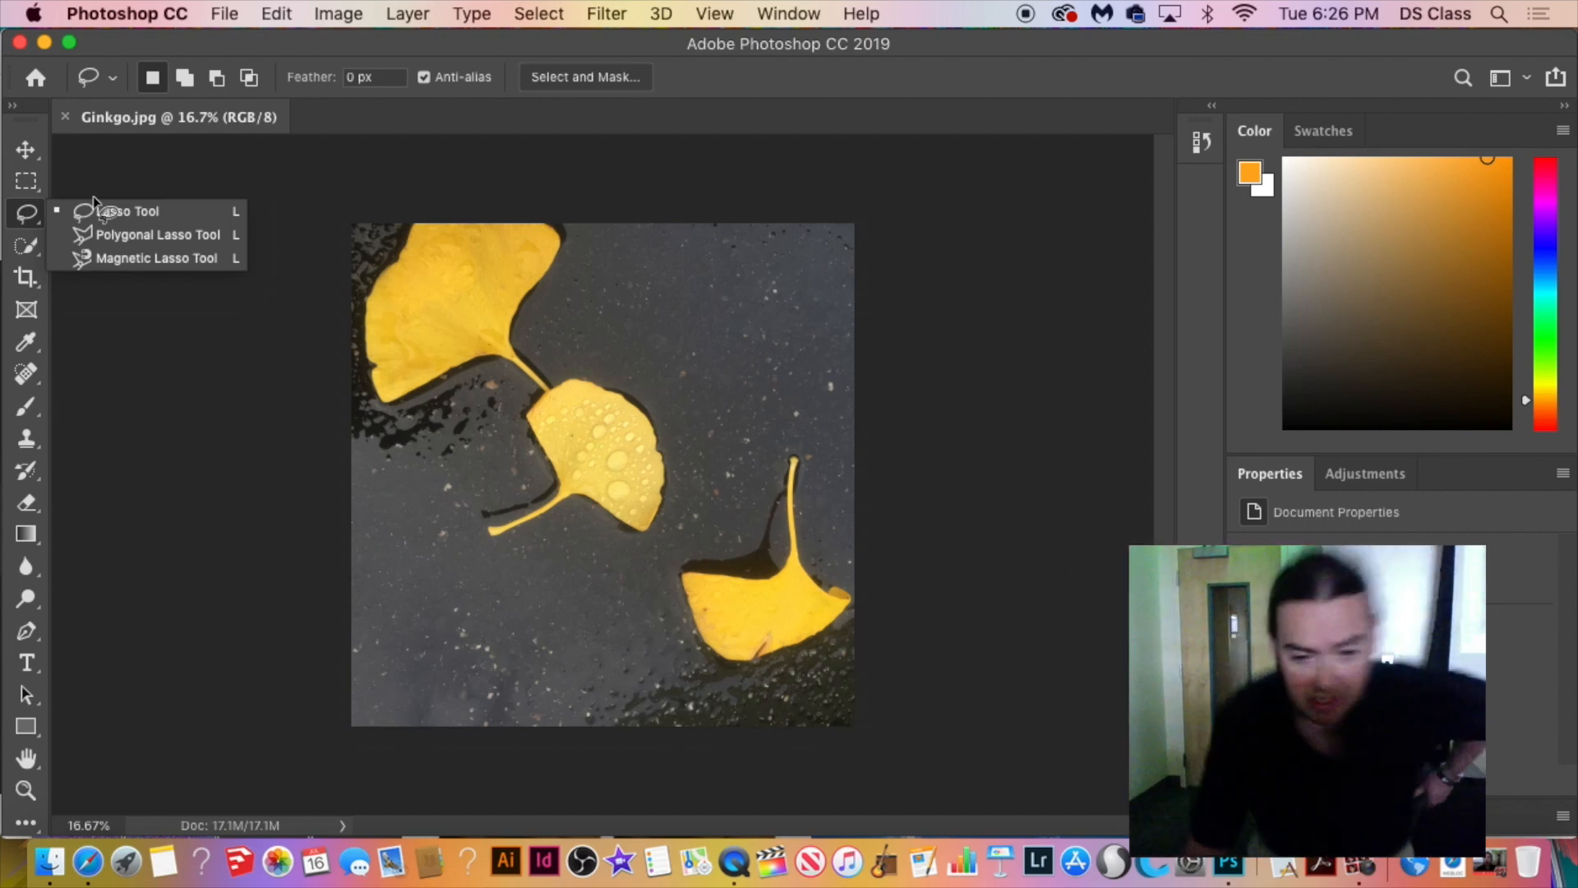
{"action": "left_click", "coordinate": [221, 212]}
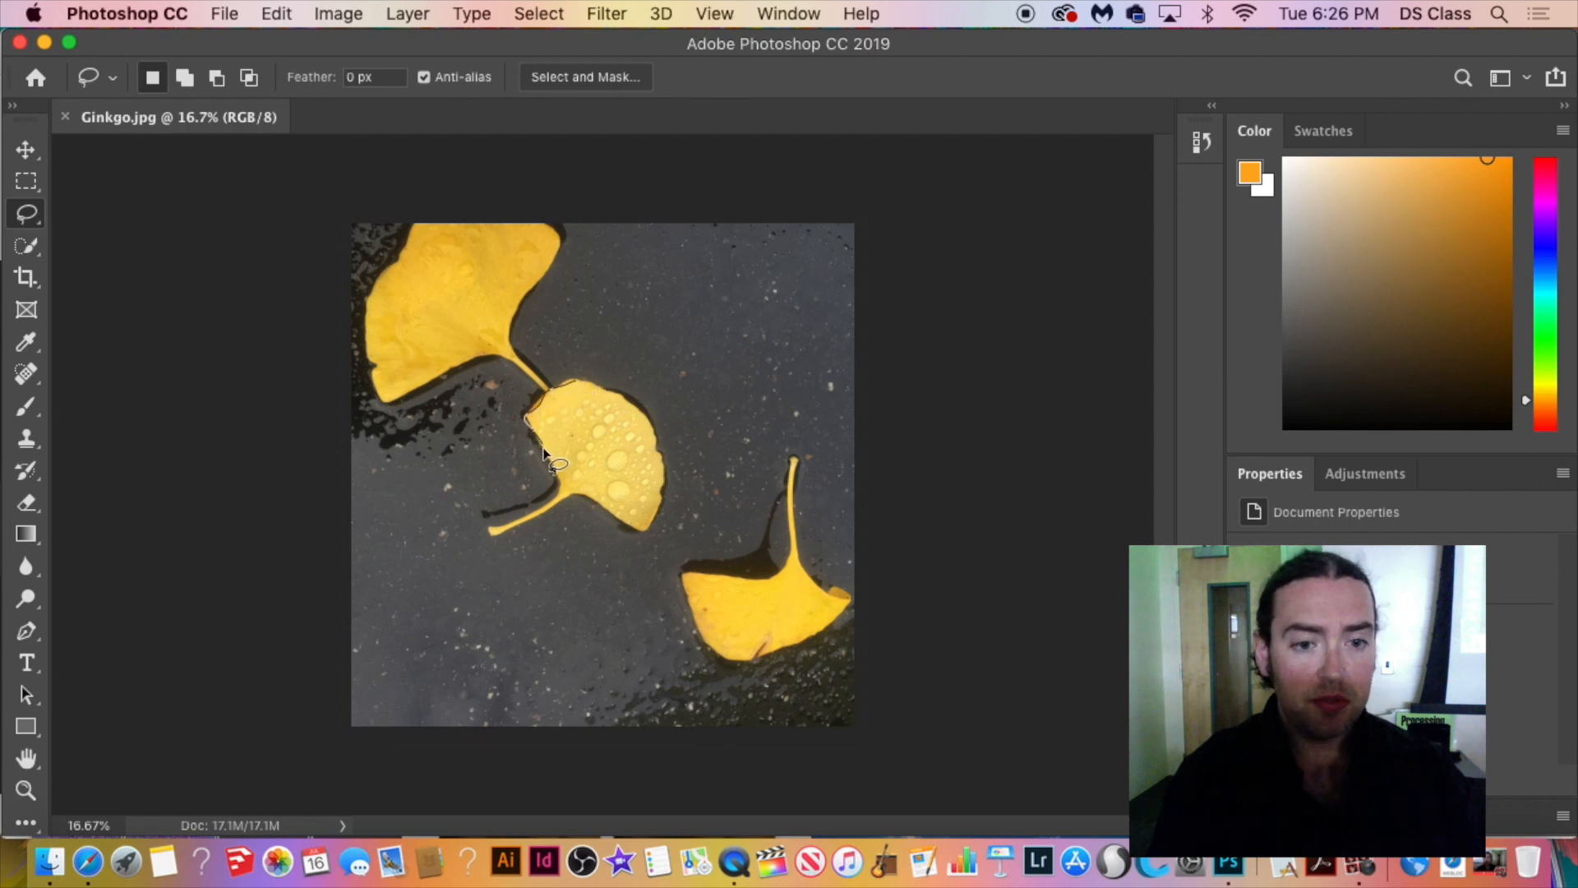
Trace the middle leaf and its stem freehand with the Lasso Tool two times, clearing the selection after each trace.
{"action": "mouse_move", "coordinate": [558, 493]}
{"action": "left_mouse_down"}
{"action": "mouse_move", "coordinate": [486, 532]}
{"action": "mouse_move", "coordinate": [589, 503]}
{"action": "mouse_move", "coordinate": [639, 536]}
{"action": "mouse_move", "coordinate": [660, 485]}
{"action": "mouse_move", "coordinate": [657, 430]}
{"action": "mouse_move", "coordinate": [578, 385]}
{"action": "left_mouse_up"}
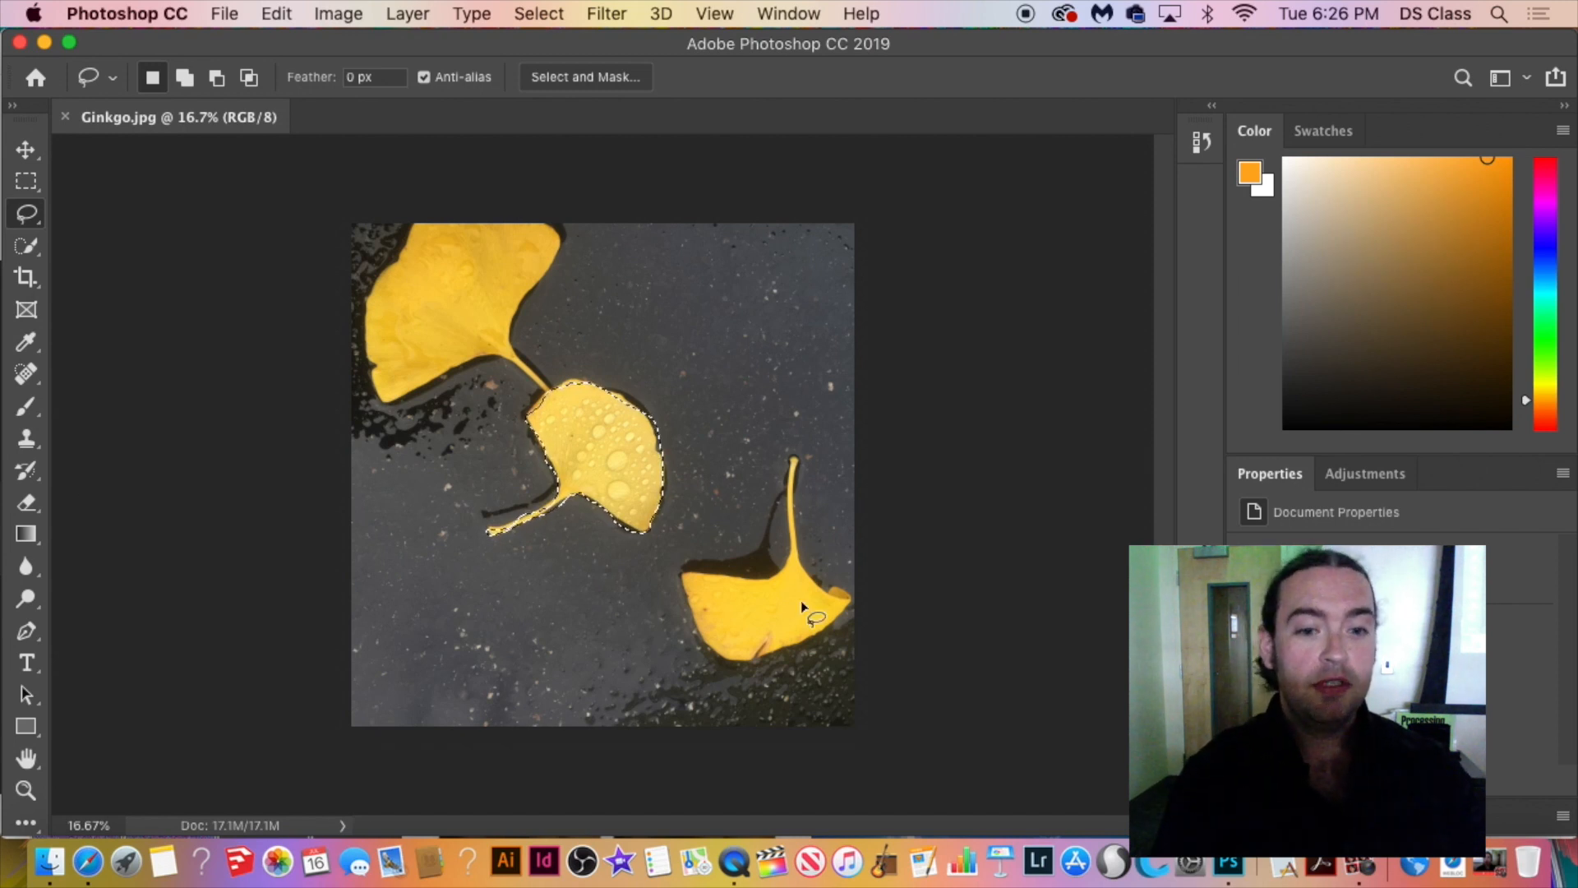
{"action": "left_click", "coordinate": [613, 375]}
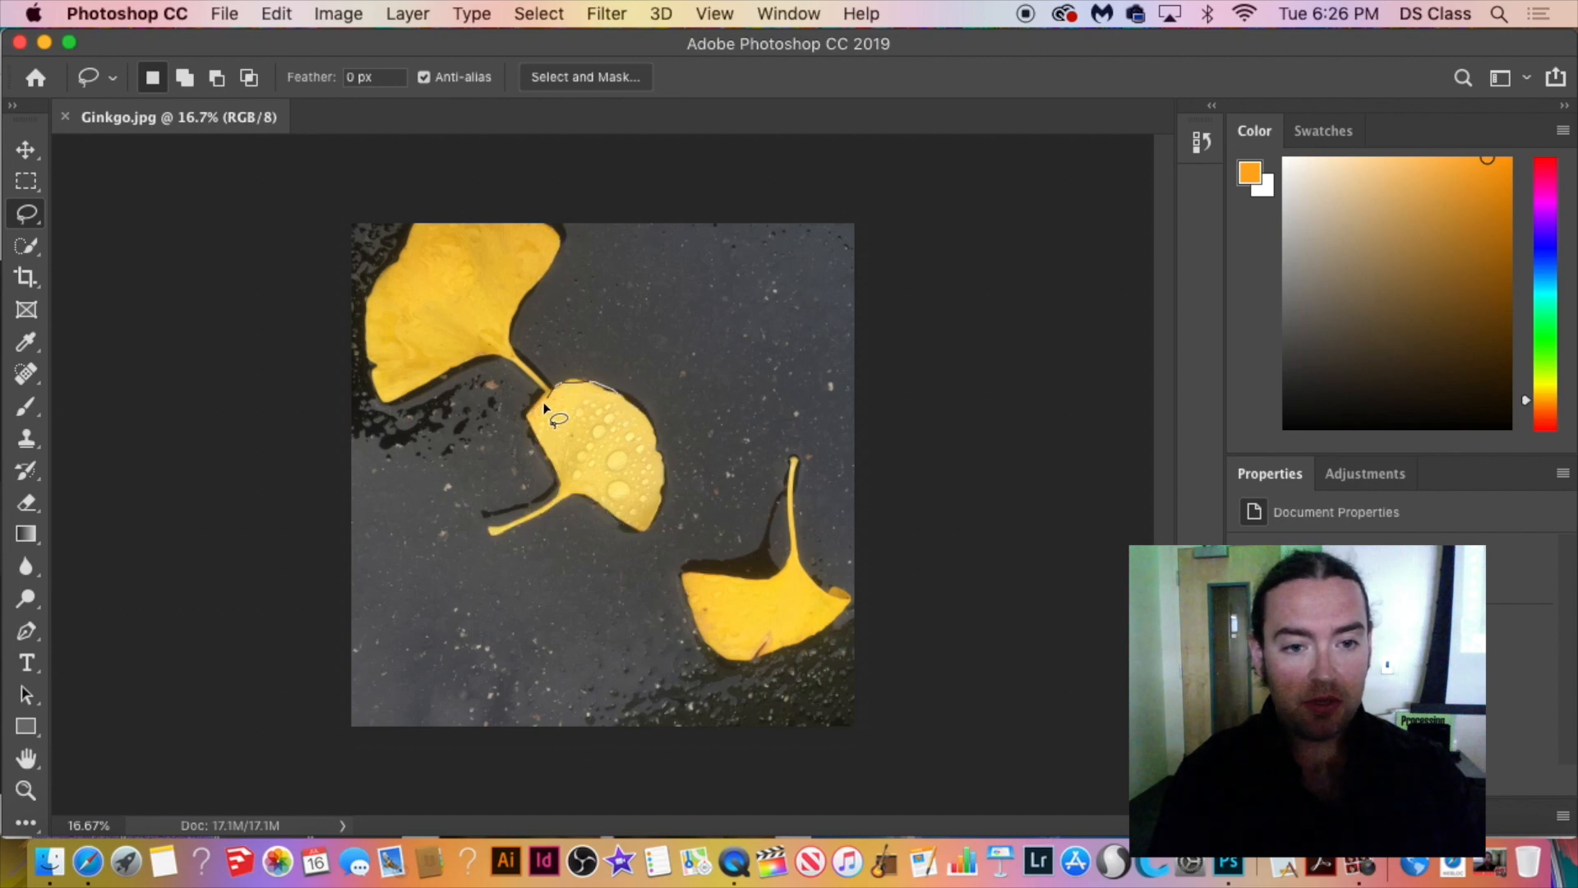
{"action": "mouse_move", "coordinate": [544, 407]}
{"action": "left_mouse_down"}
{"action": "mouse_move", "coordinate": [527, 434]}
{"action": "mouse_move", "coordinate": [566, 493]}
{"action": "mouse_move", "coordinate": [472, 531]}
{"action": "left_mouse_up"}
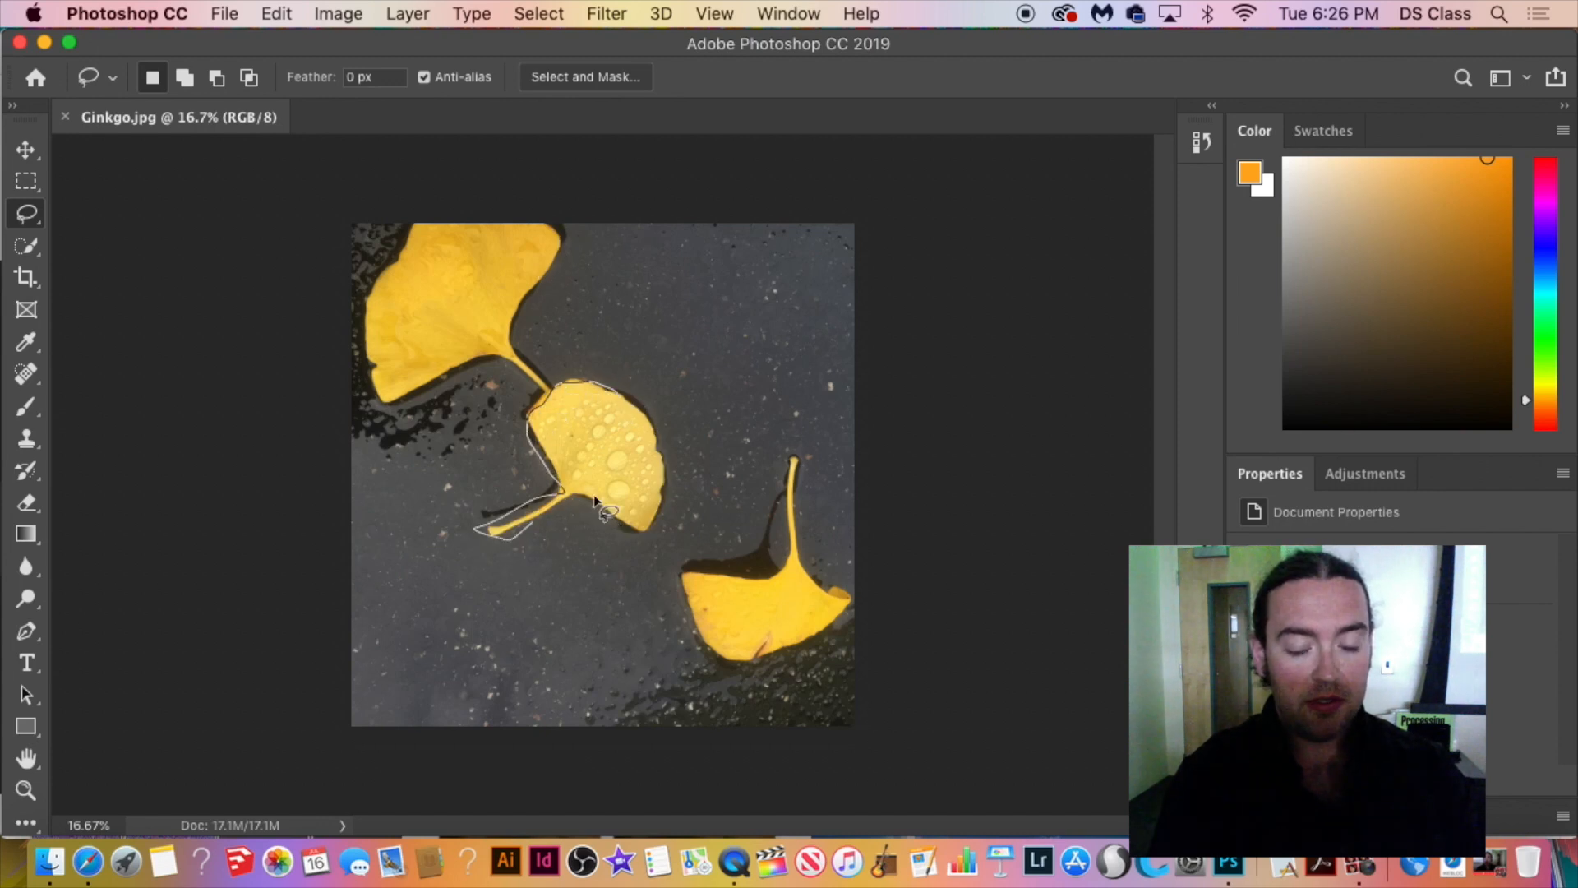
{"action": "mouse_move", "coordinate": [647, 533]}
{"action": "left_mouse_down"}
{"action": "mouse_move", "coordinate": [679, 463]}
{"action": "mouse_move", "coordinate": [574, 381]}
{"action": "left_mouse_up"}
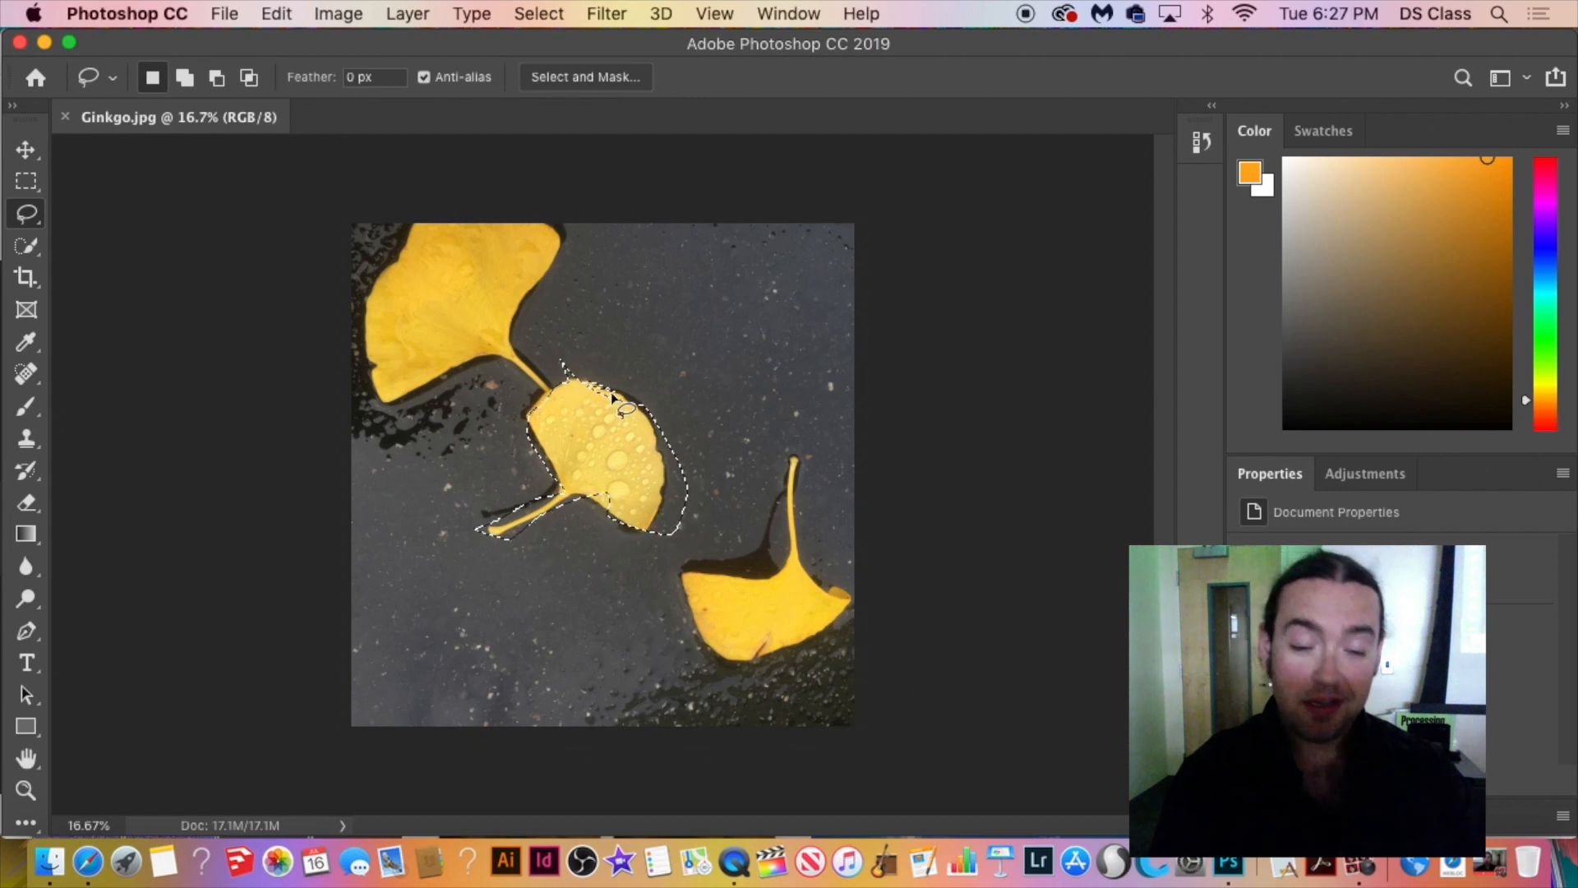
{"action": "left_click", "coordinate": [637, 386]}
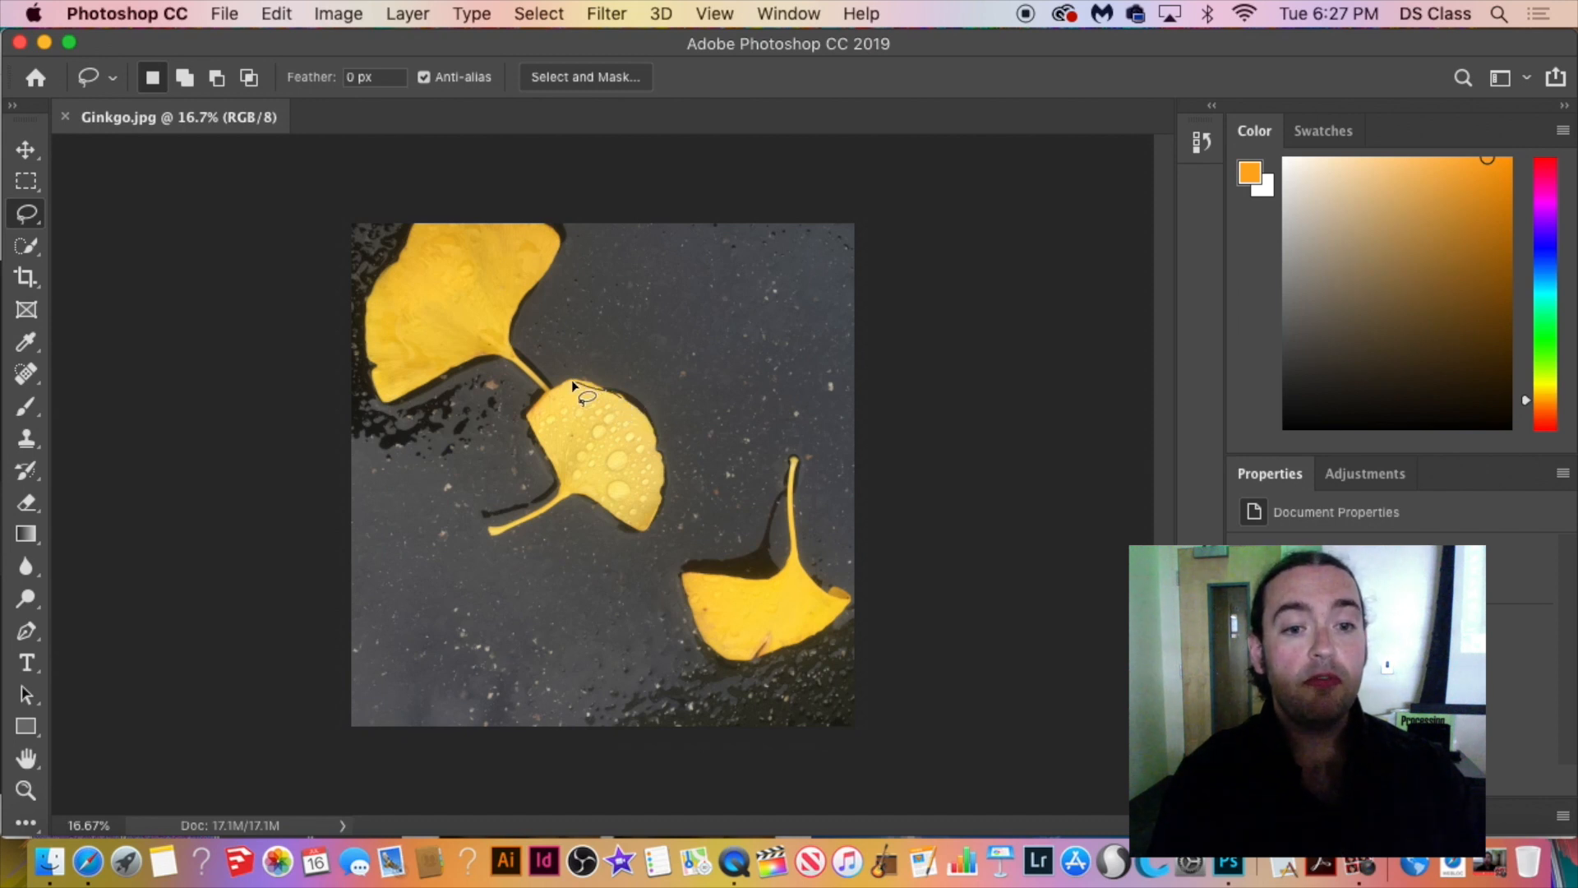
Draw a crossing freehand selection over the whole photo and a loose loop over the middle leaf, clearing each one.
{"action": "left_click_drag", "start_coordinate": [571, 380], "coordinate": [531, 415]}
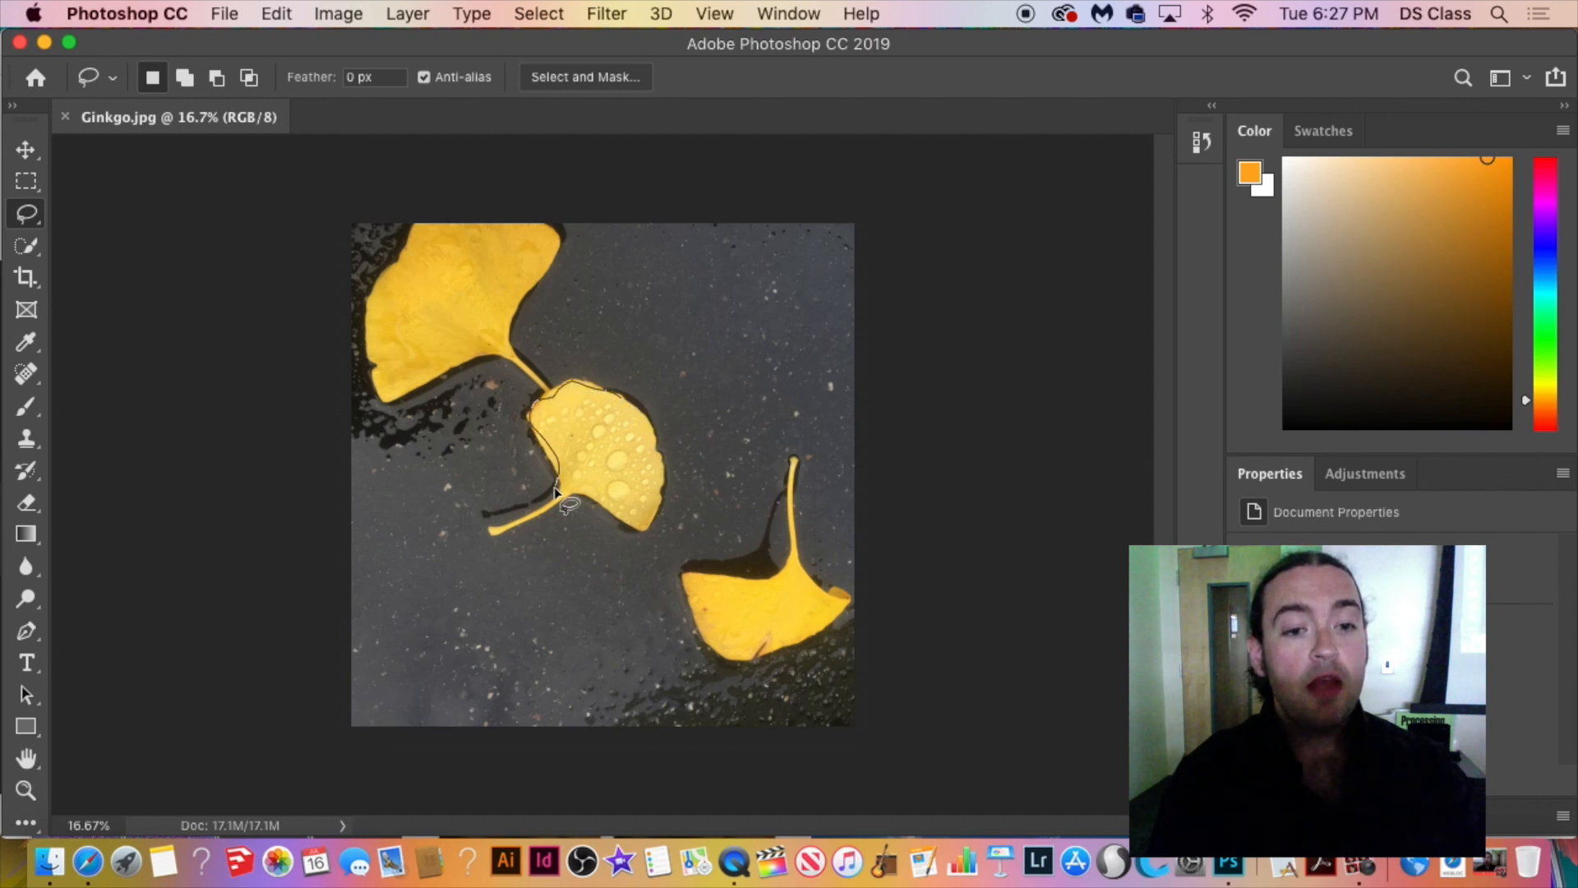
{"action": "mouse_move", "coordinate": [556, 492]}
{"action": "left_mouse_down"}
{"action": "mouse_move", "coordinate": [482, 514]}
{"action": "mouse_move", "coordinate": [832, 510]}
{"action": "mouse_move", "coordinate": [362, 354]}
{"action": "mouse_move", "coordinate": [219, 609]}
{"action": "left_mouse_up"}
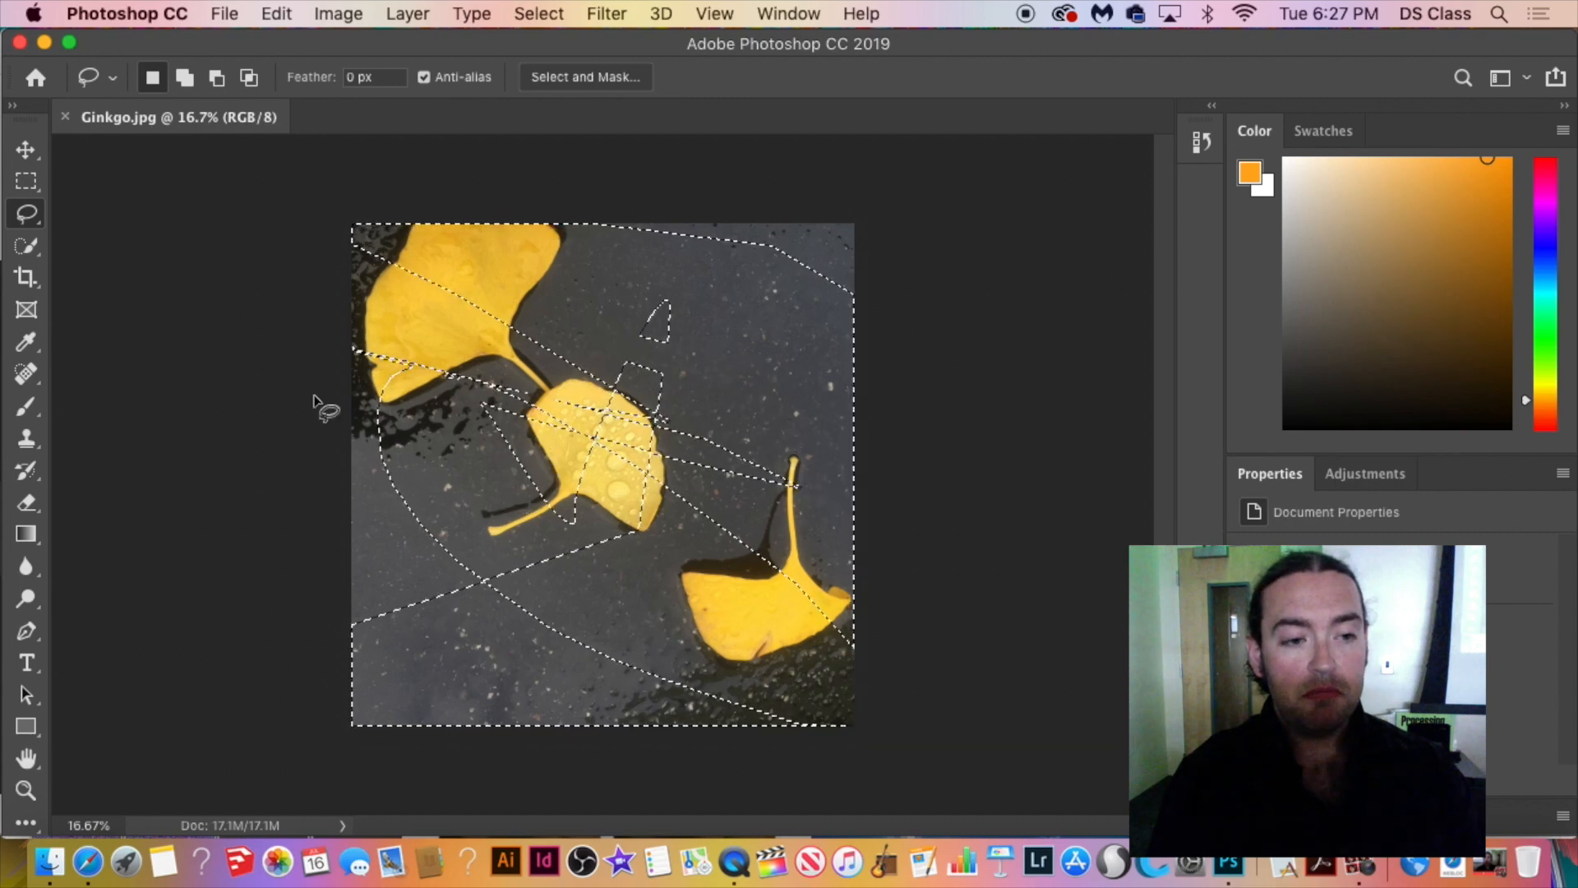
{"action": "left_click", "coordinate": [275, 360]}
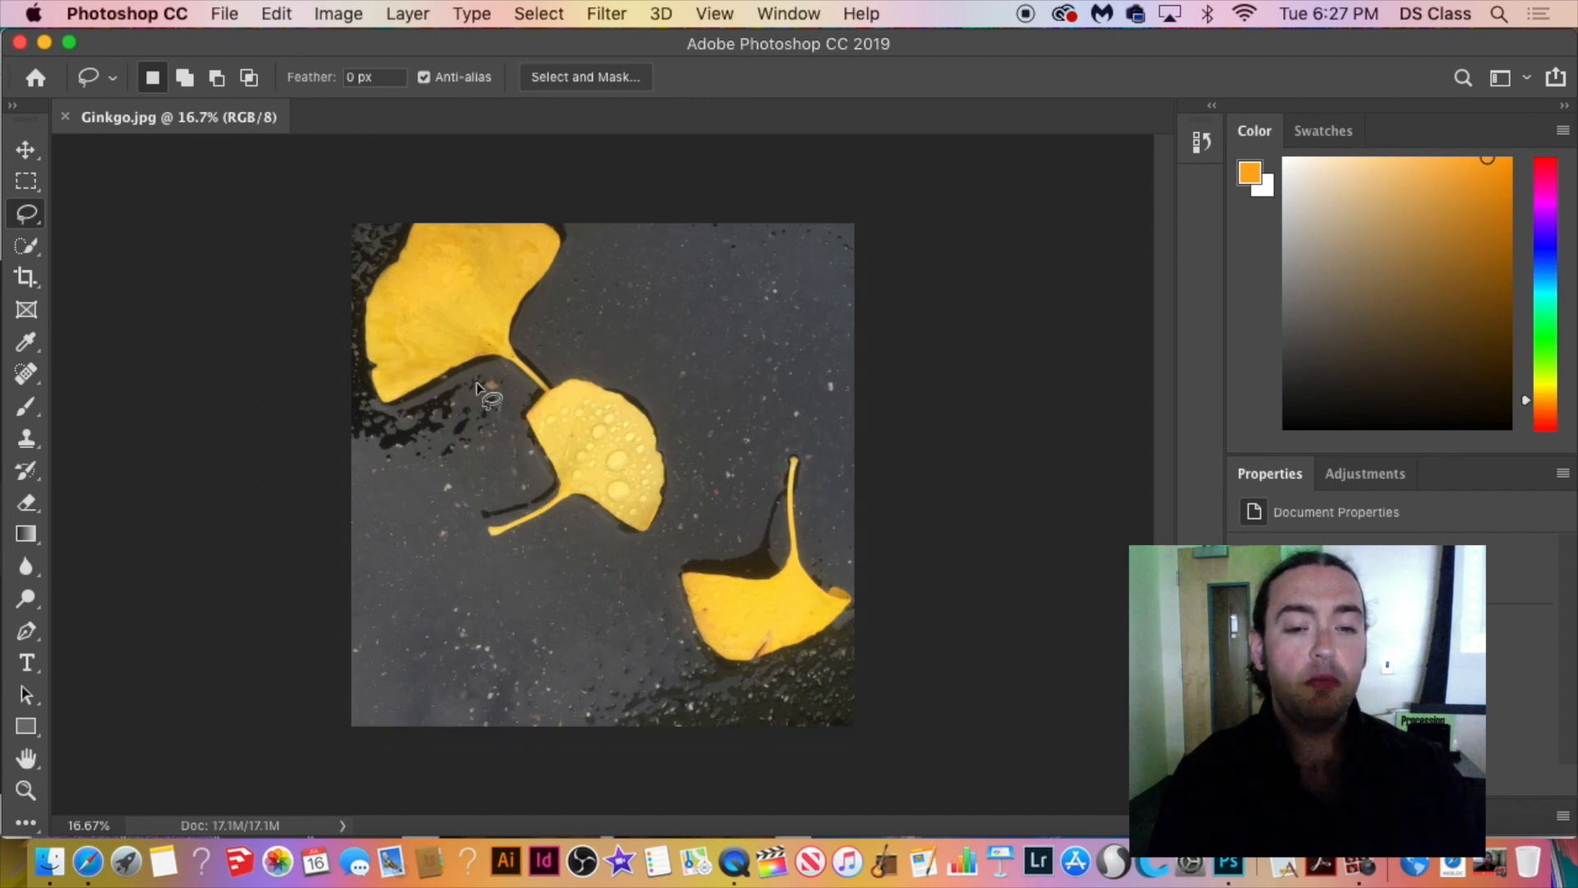
{"action": "mouse_move", "coordinate": [602, 400]}
{"action": "left_mouse_down"}
{"action": "mouse_move", "coordinate": [714, 509]}
{"action": "mouse_move", "coordinate": [475, 530]}
{"action": "mouse_move", "coordinate": [645, 428]}
{"action": "left_mouse_up"}
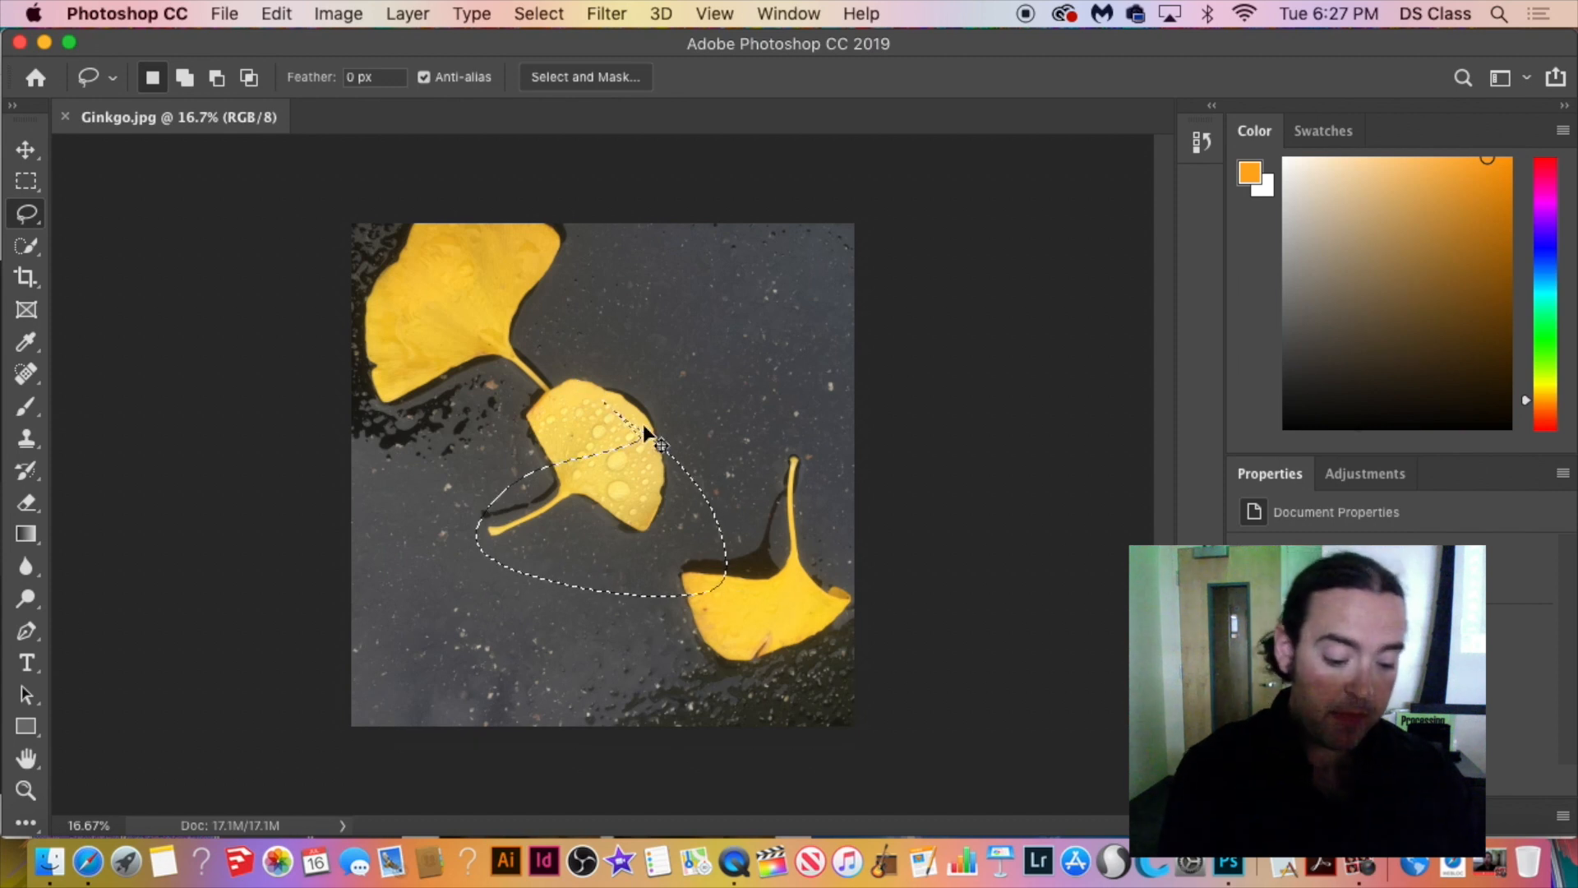
{"action": "key", "text": "super+d"}
Review the available selection commands, select the entire image and deselect it.
{"action": "left_click", "coordinate": [532, 14]}
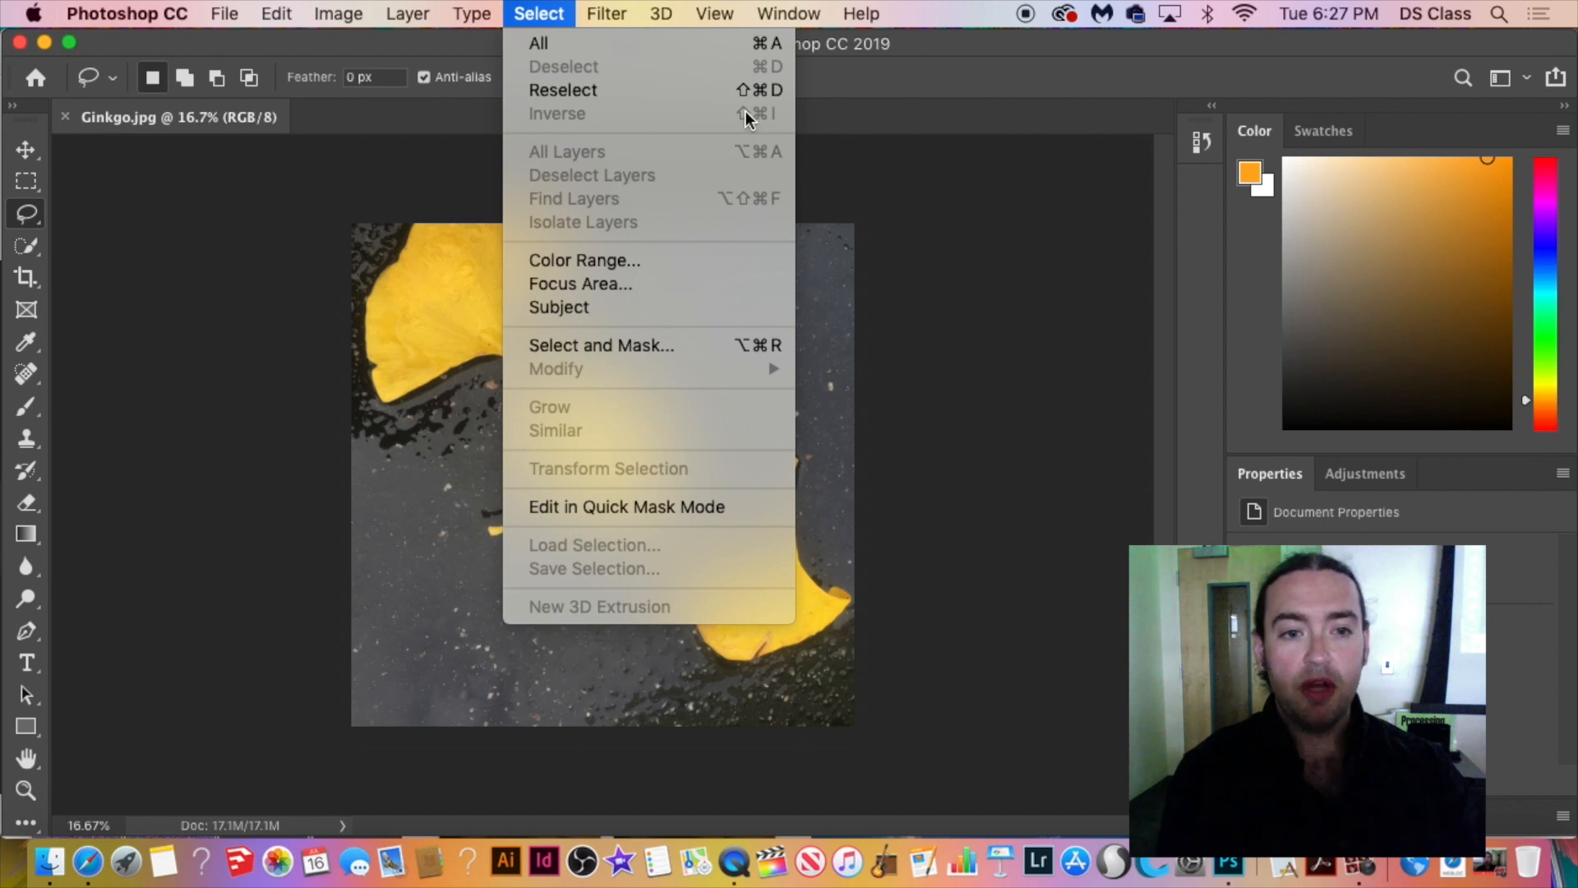
{"action": "left_click", "coordinate": [248, 225]}
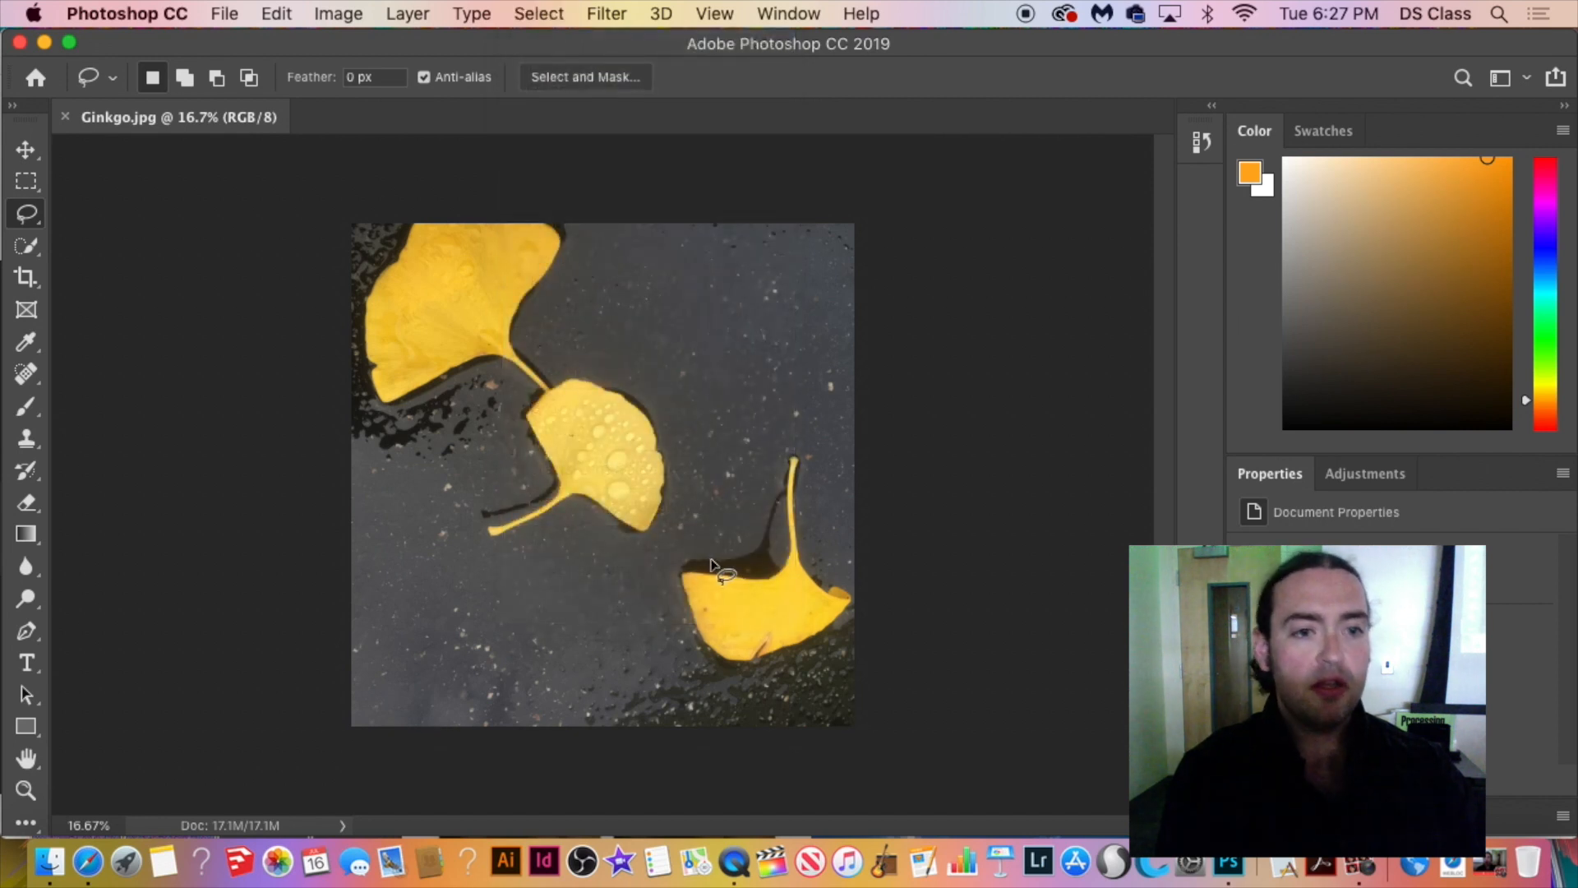
{"action": "key", "text": "super+a"}
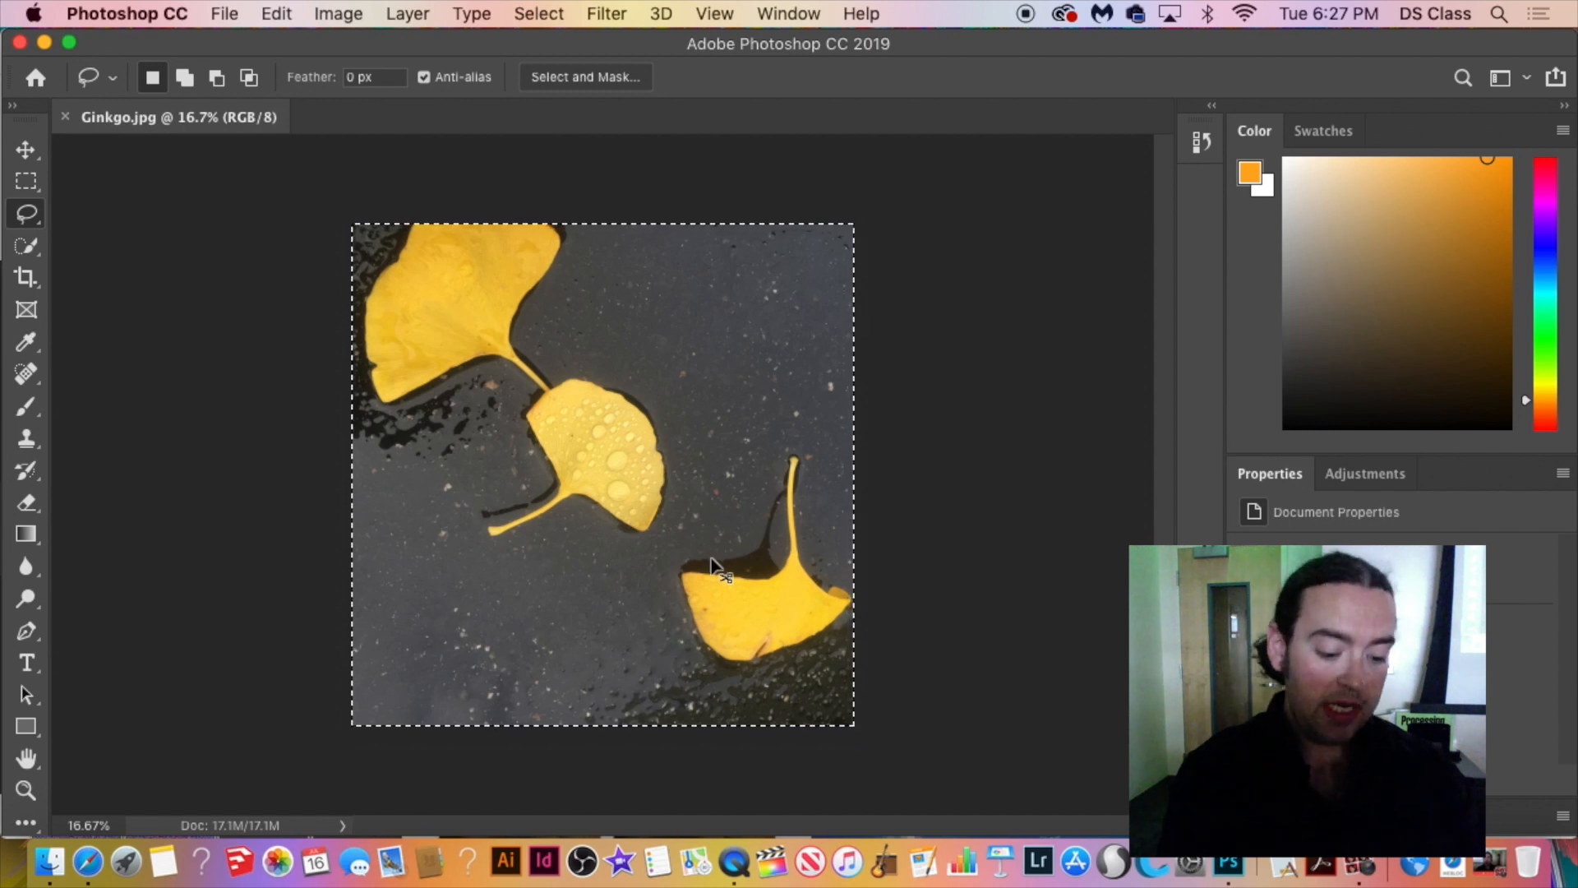
{"action": "key", "text": "super+d"}
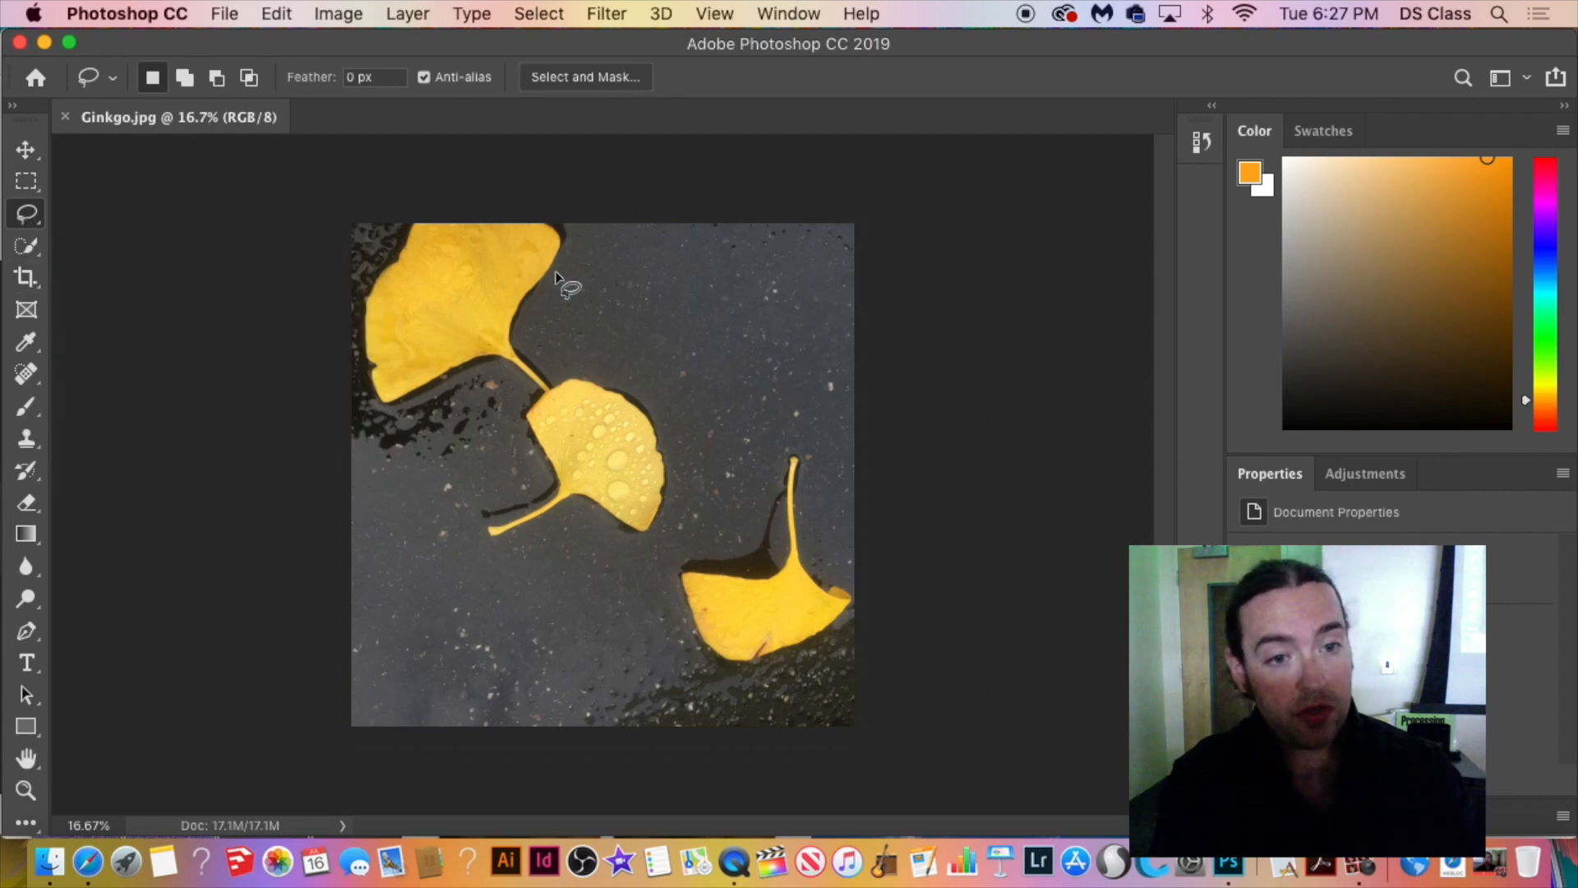
Draw a loose Lasso selection around the middle leaf, including some of the surrounding pavement.
{"action": "mouse_move", "coordinate": [567, 384]}
{"action": "left_mouse_down"}
{"action": "mouse_move", "coordinate": [536, 394]}
{"action": "mouse_move", "coordinate": [528, 429]}
{"action": "left_mouse_up"}
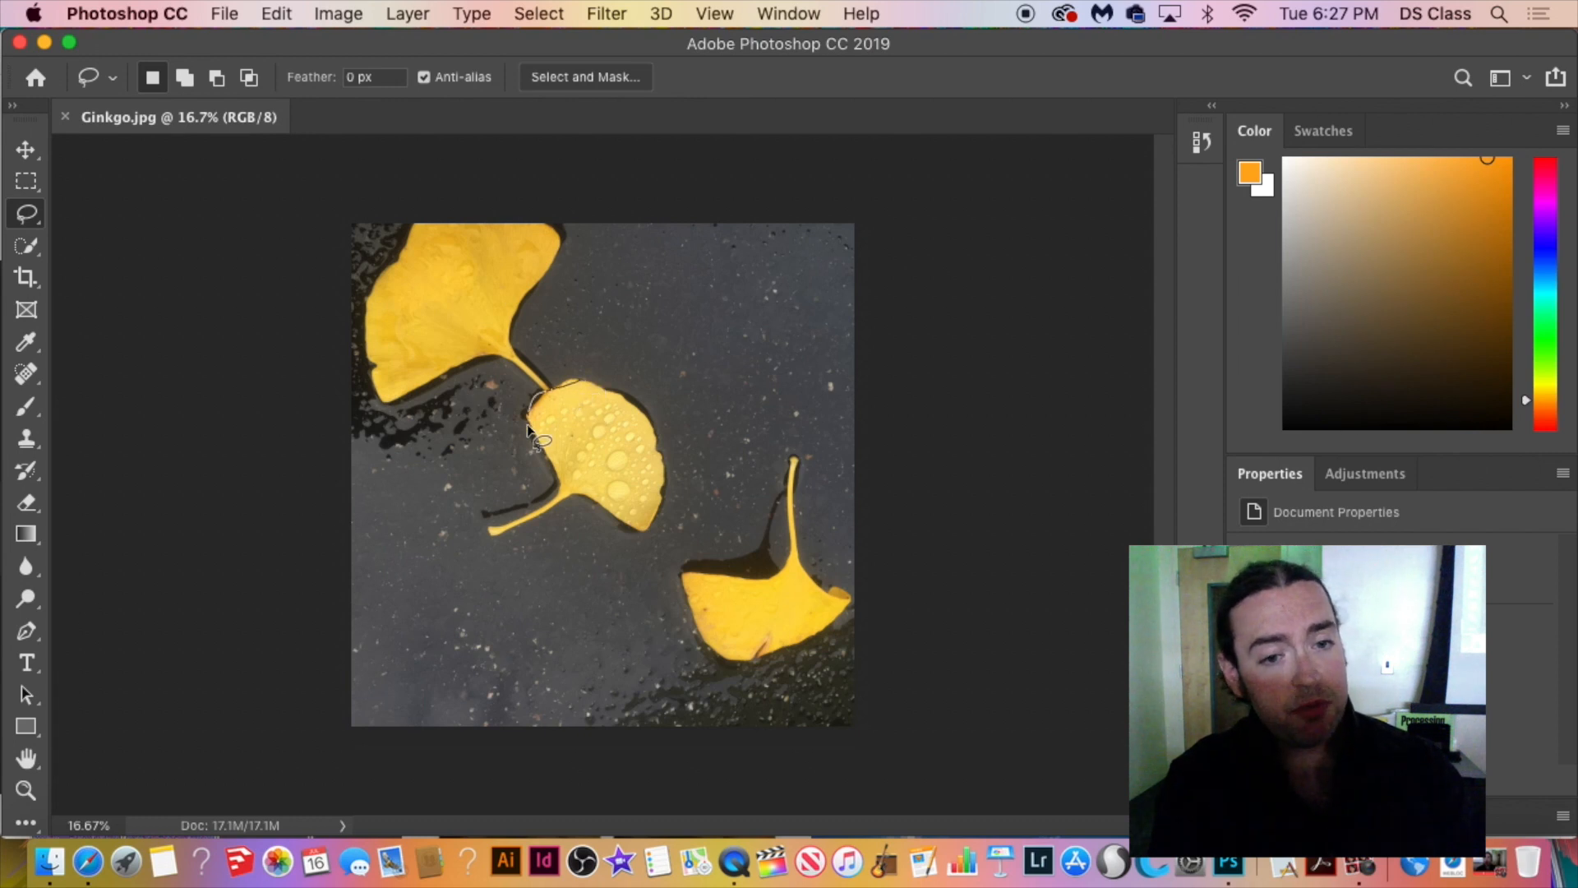
{"action": "mouse_move", "coordinate": [542, 507]}
{"action": "left_mouse_down"}
{"action": "mouse_move", "coordinate": [498, 512]}
{"action": "mouse_move", "coordinate": [481, 542]}
{"action": "left_mouse_up"}
{"action": "mouse_move", "coordinate": [613, 536]}
{"action": "left_mouse_down"}
{"action": "mouse_move", "coordinate": [645, 375]}
{"action": "mouse_move", "coordinate": [593, 330]}
{"action": "mouse_move", "coordinate": [527, 392]}
{"action": "mouse_move", "coordinate": [514, 384]}
{"action": "mouse_move", "coordinate": [426, 512]}
{"action": "mouse_move", "coordinate": [478, 588]}
{"action": "mouse_move", "coordinate": [656, 574]}
{"action": "mouse_move", "coordinate": [700, 410]}
{"action": "mouse_move", "coordinate": [676, 355]}
{"action": "mouse_move", "coordinate": [620, 337]}
{"action": "left_mouse_up"}
{"action": "left_click", "coordinate": [639, 320]}
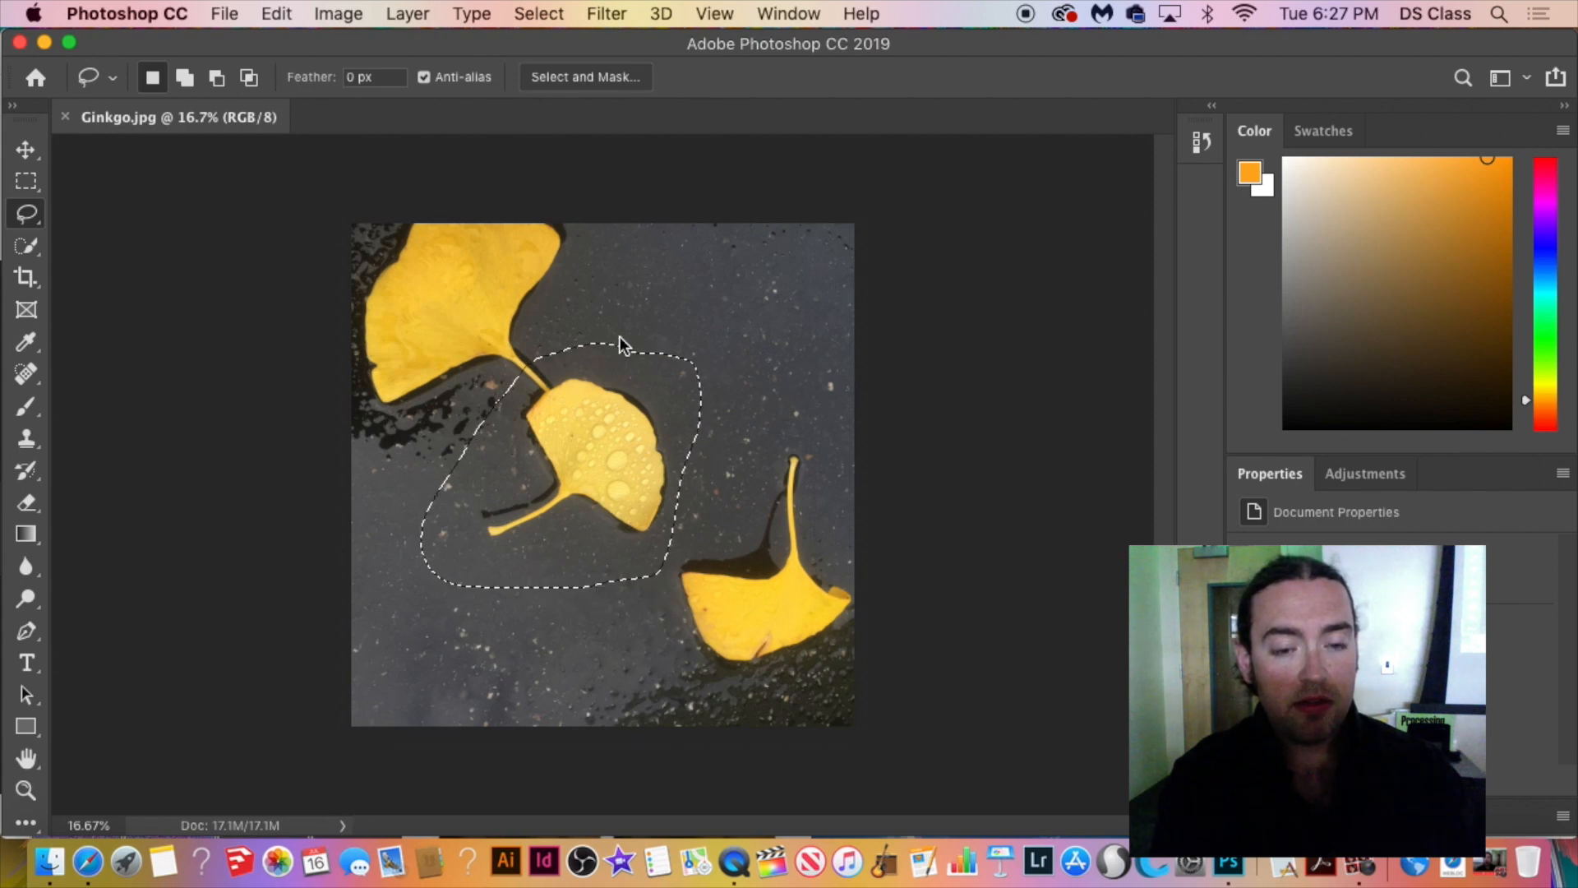
Copy the selected leaf, paste it as a new layer and shift the copy slightly with the Move tool.
{"action": "key", "text": "super+c"}
{"action": "key", "text": "super+v"}
{"action": "key", "text": "v"}
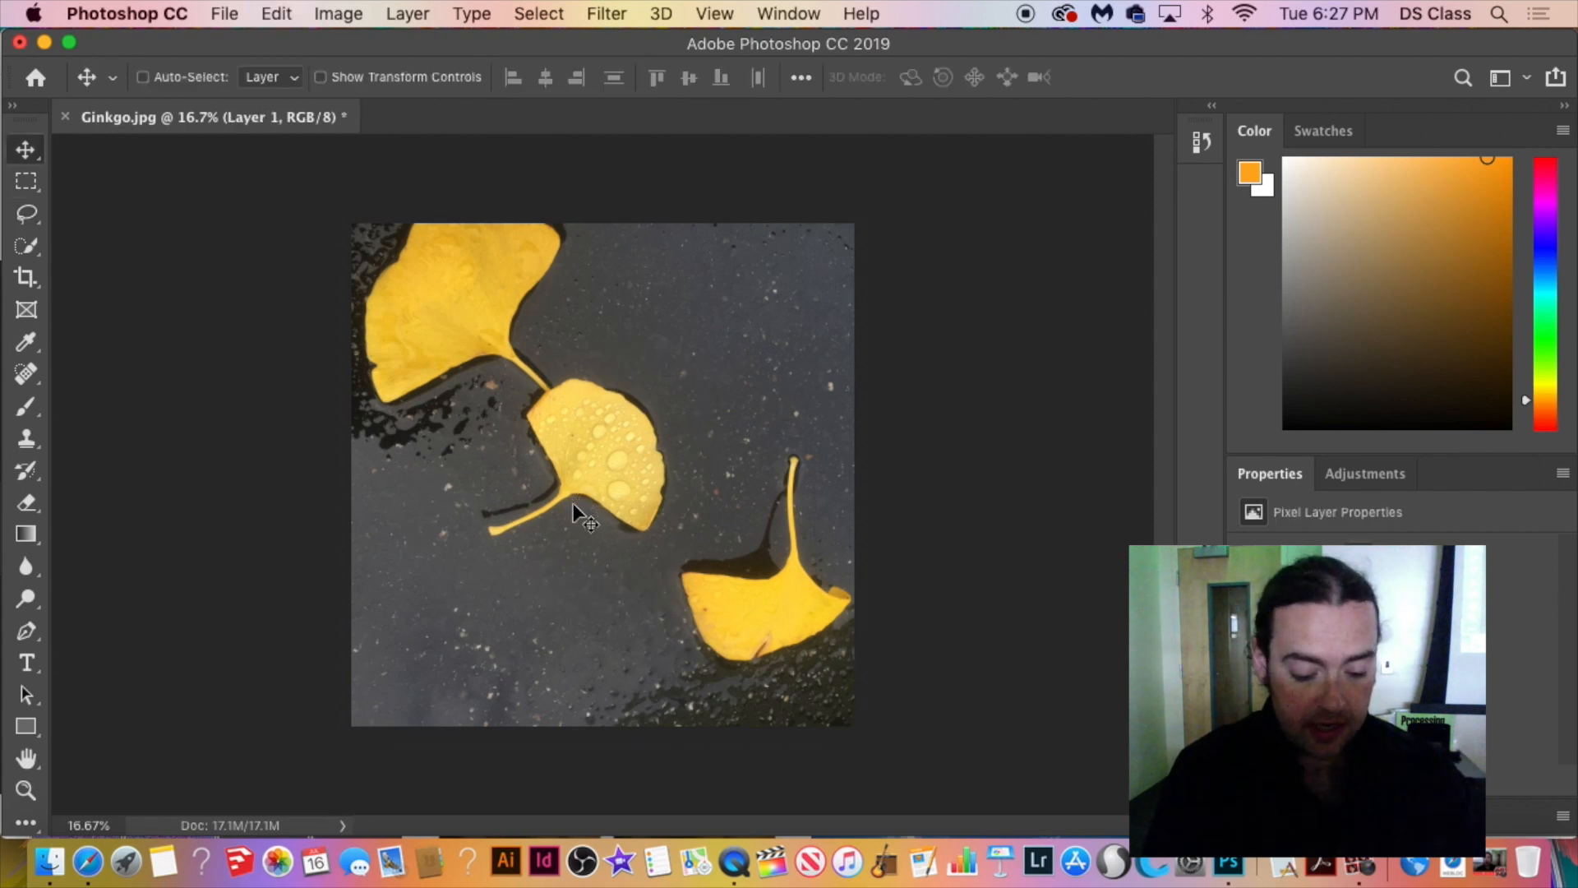
{"action": "mouse_move", "coordinate": [579, 485]}
{"action": "left_mouse_down"}
{"action": "mouse_move", "coordinate": [744, 366]}
{"action": "mouse_move", "coordinate": [691, 362]}
{"action": "mouse_move", "coordinate": [686, 592]}
{"action": "mouse_move", "coordinate": [633, 556]}
{"action": "mouse_move", "coordinate": [639, 485]}
{"action": "left_mouse_up"}
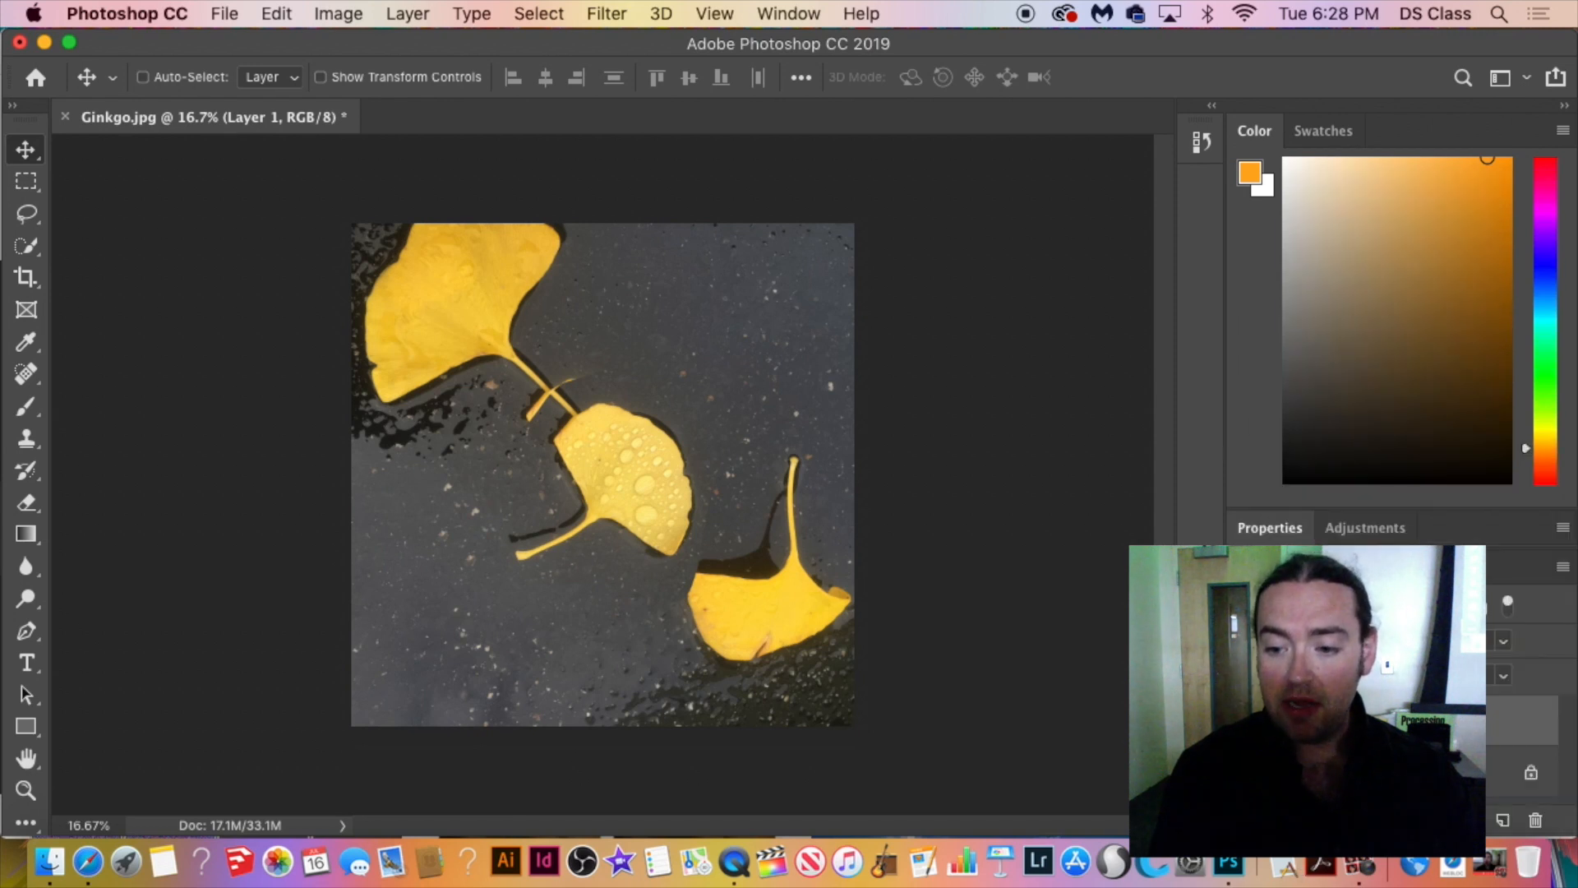
Hide and show the background layer to inspect the copied leaf, and undo the copy and its move.
{"action": "left_click", "coordinate": [1245, 773]}
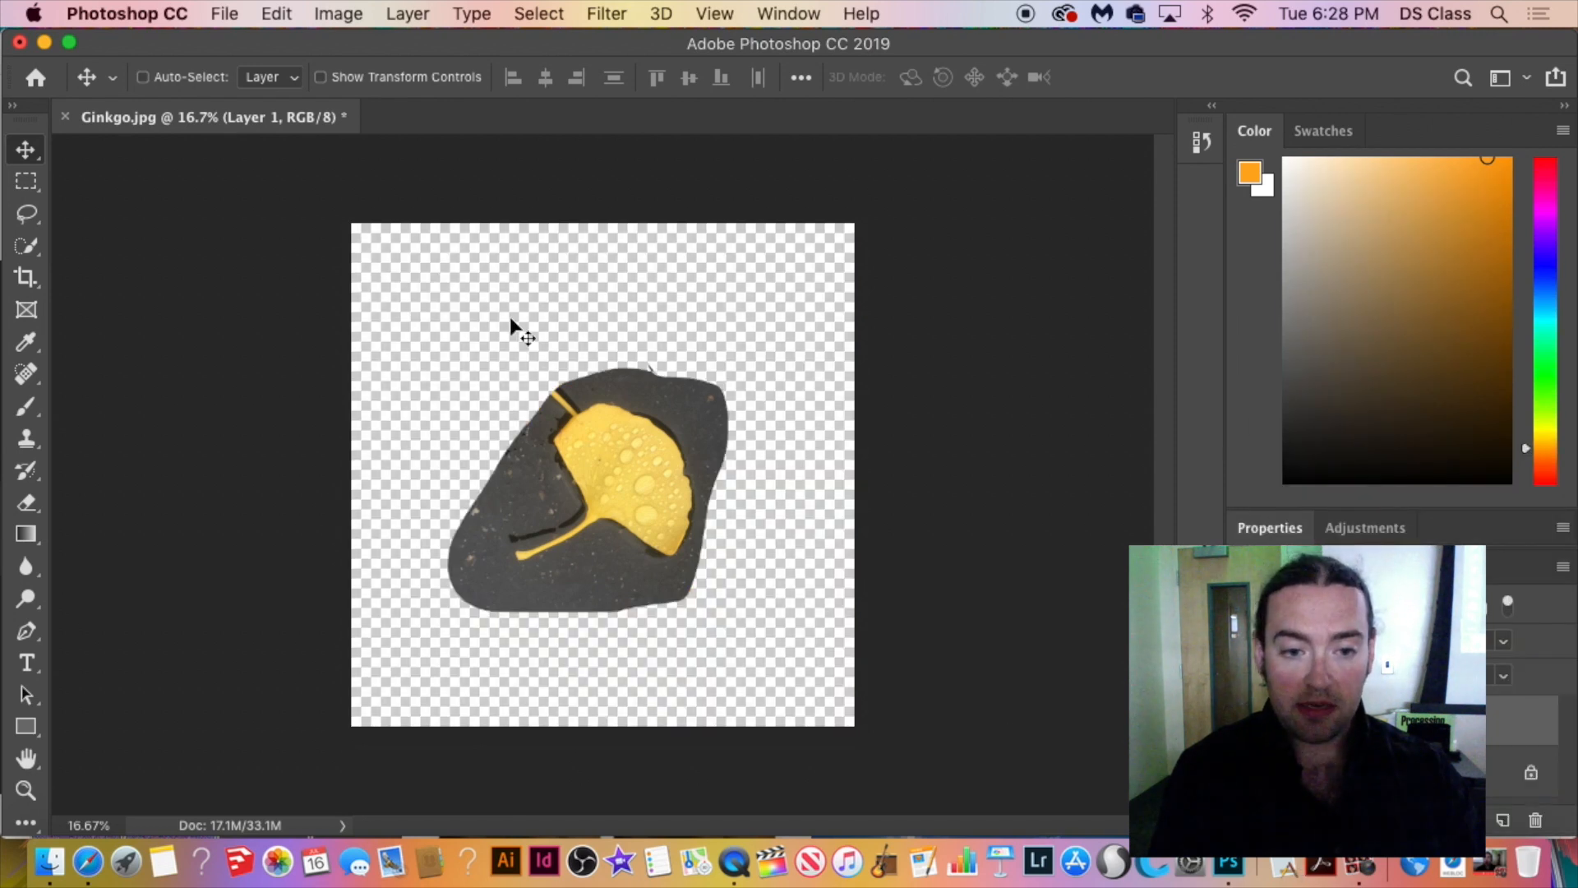
{"action": "left_click", "coordinate": [1246, 773]}
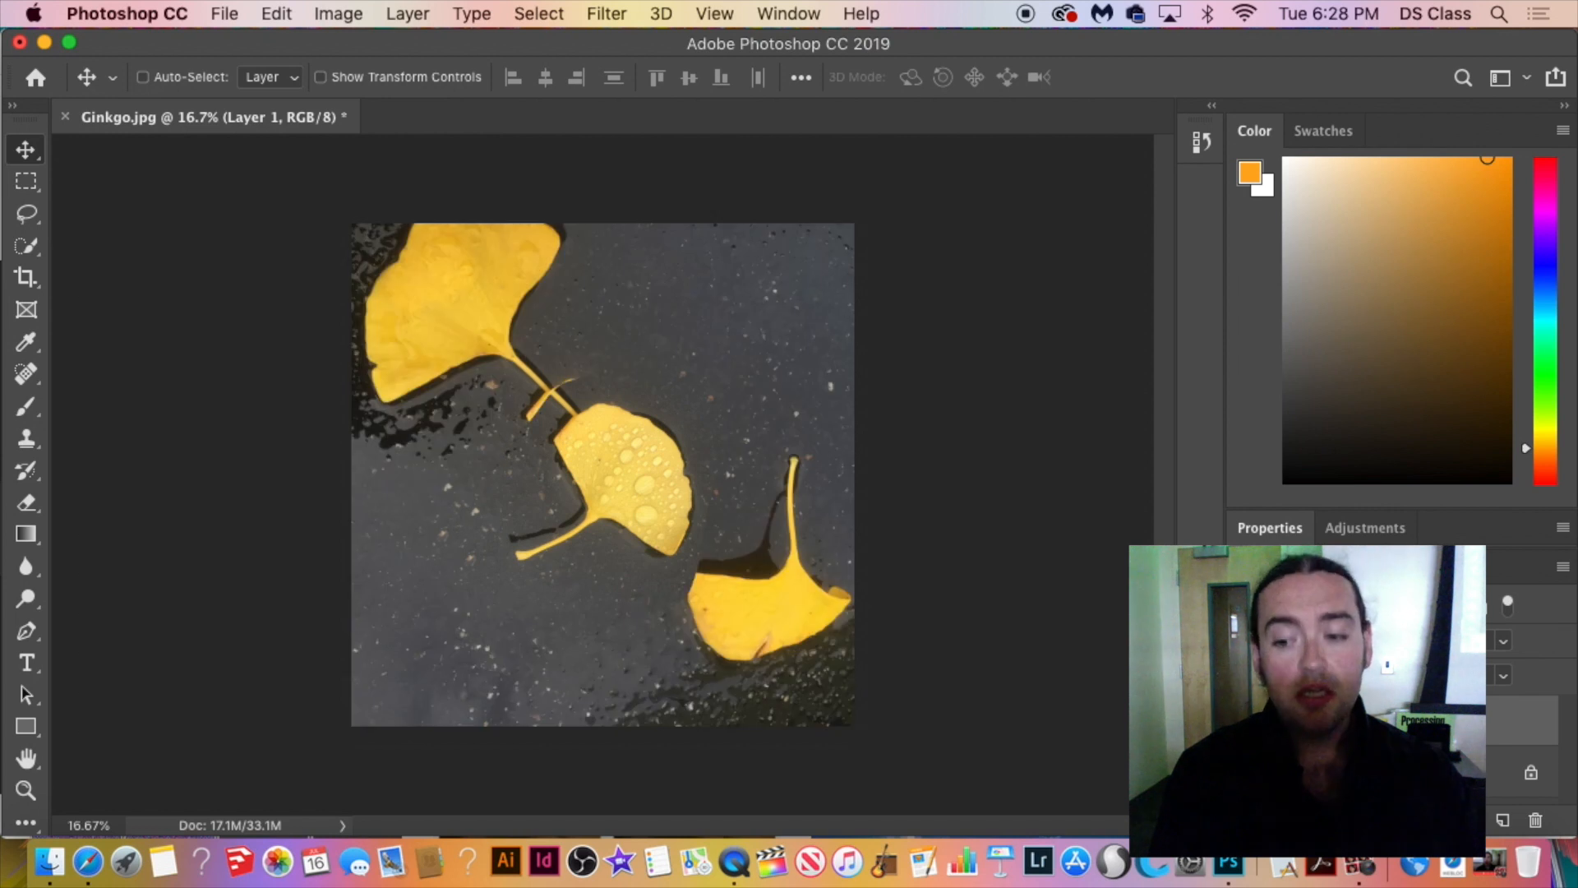
{"action": "key", "text": "super+z"}
{"action": "key", "text": "super+shift+z"}
{"action": "key", "text": "super+e"}
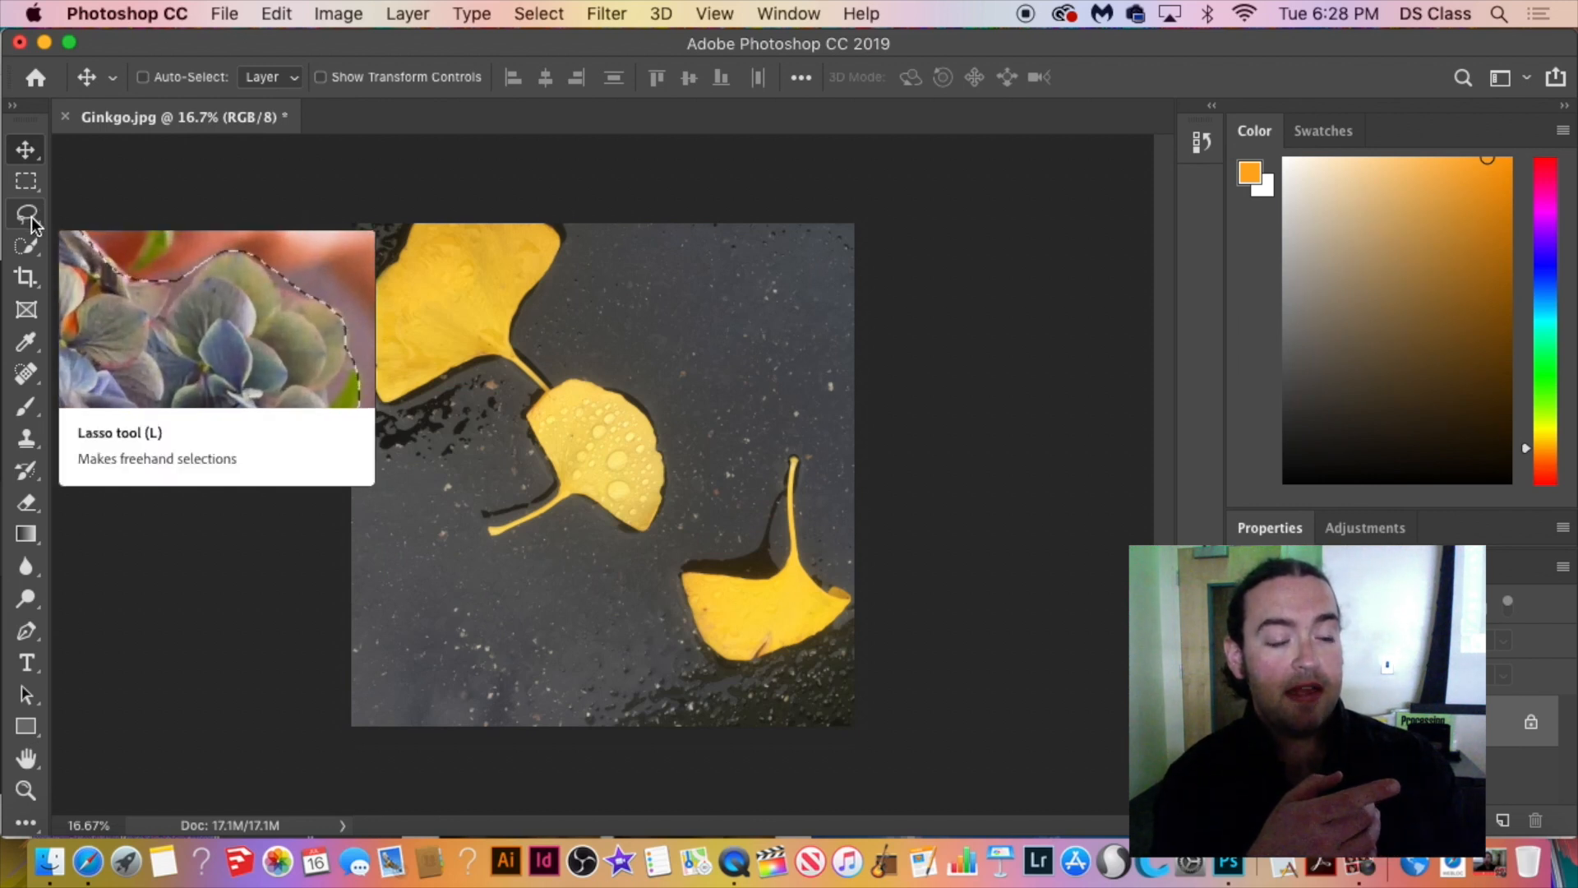
Activate the Magnetic Lasso Tool and outline the middle leaf and its stem.
{"action": "left_click", "coordinate": [35, 222]}
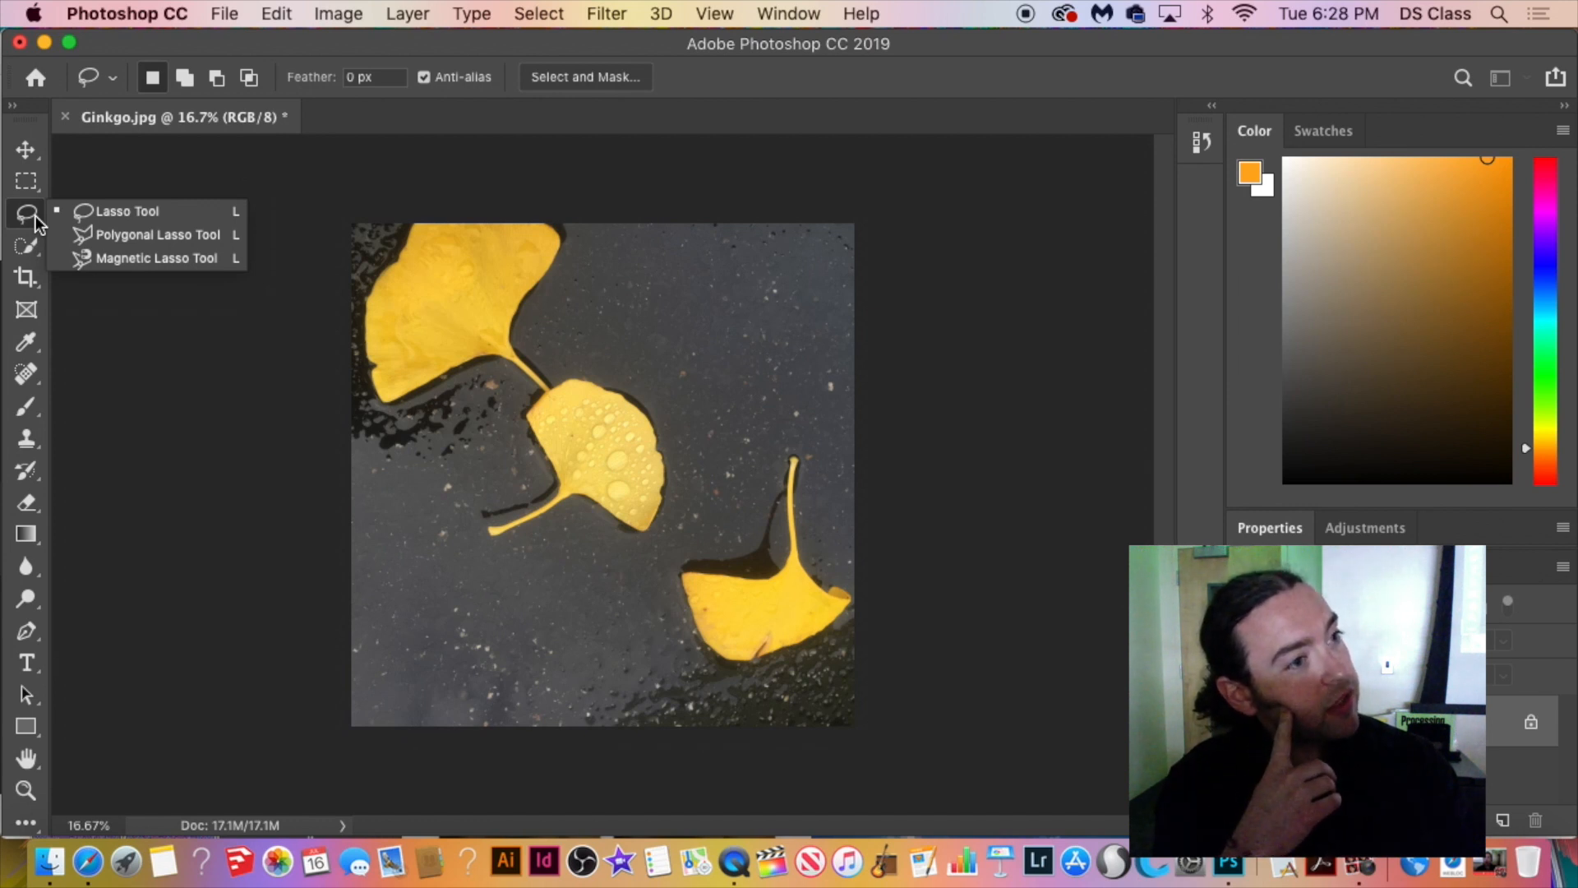
{"action": "left_click", "coordinate": [182, 258]}
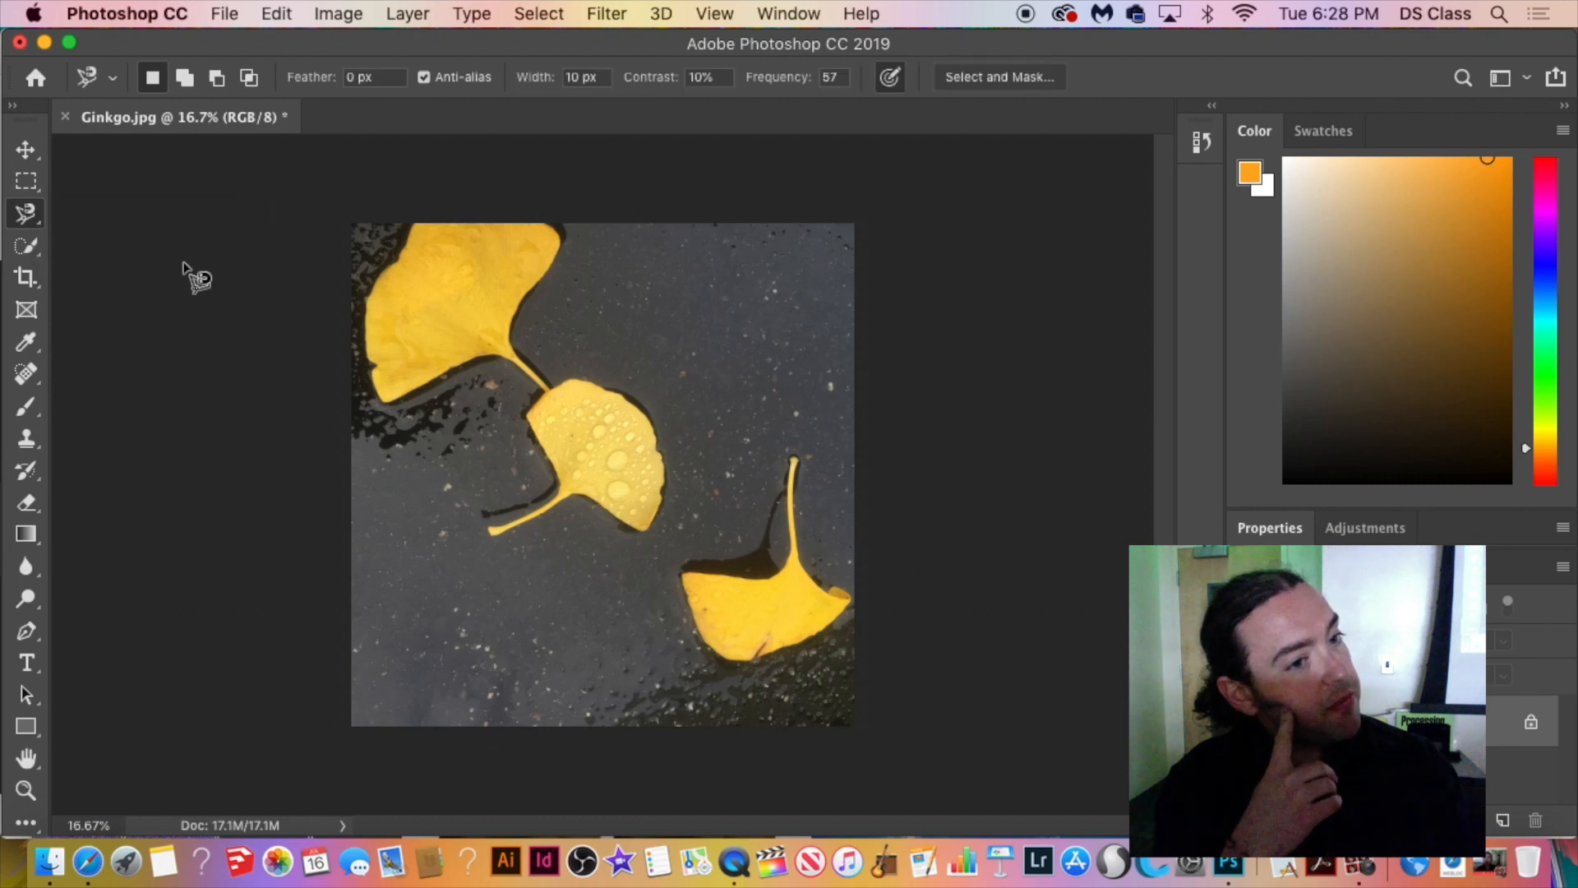
{"action": "left_click", "coordinate": [29, 215]}
{"action": "left_click", "coordinate": [128, 260]}
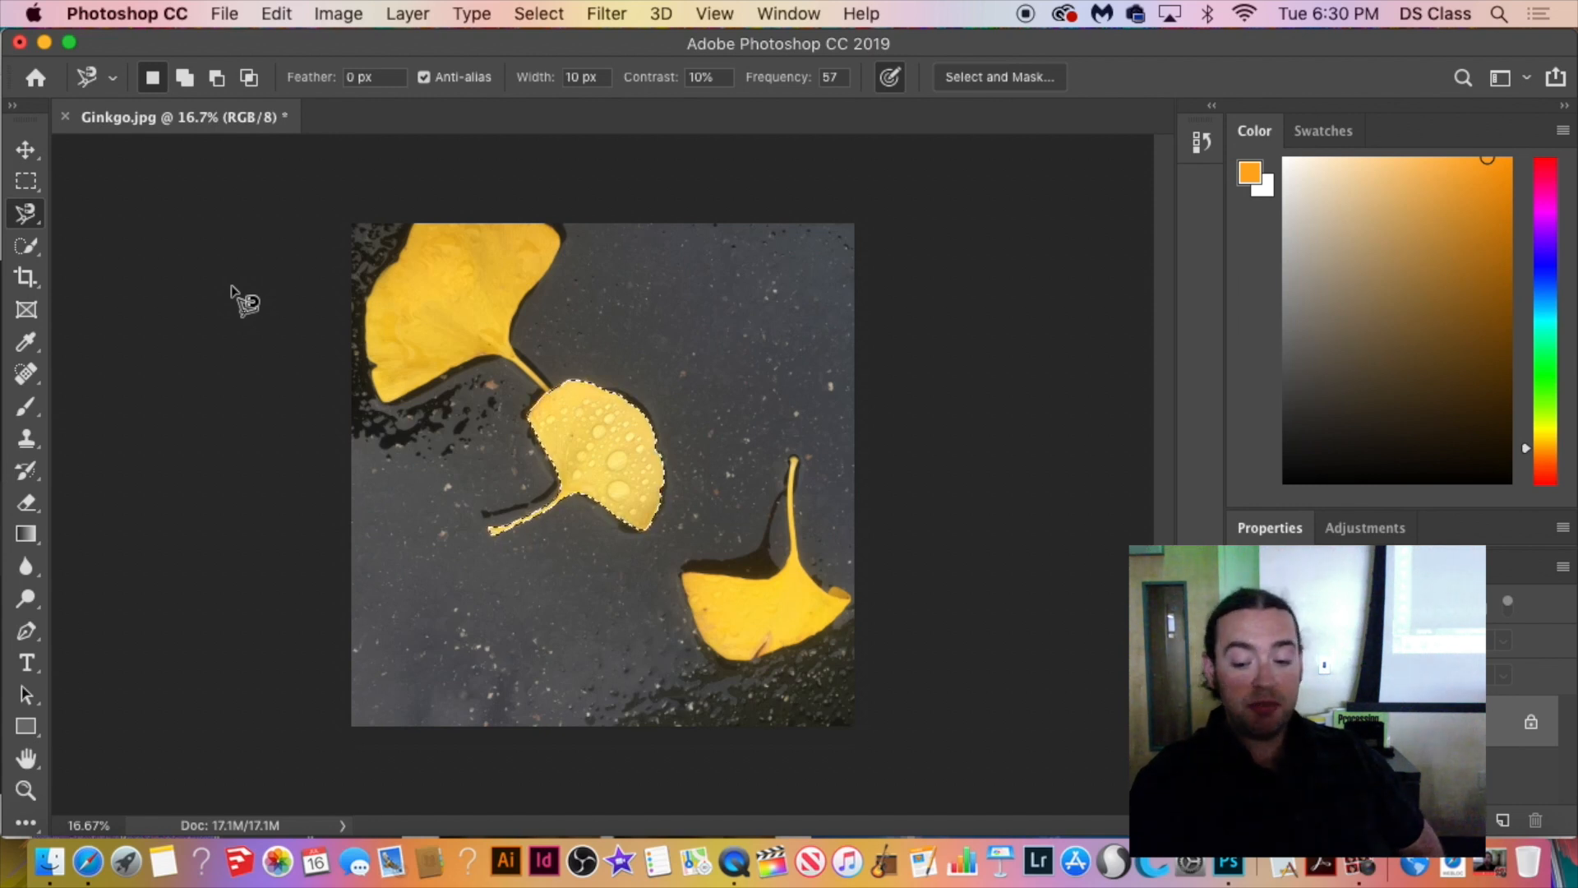
Fill the selected middle leaf with black, deselect it, and undo both the deselection and the fill.
{"action": "key", "text": "shift+BackSpace"}
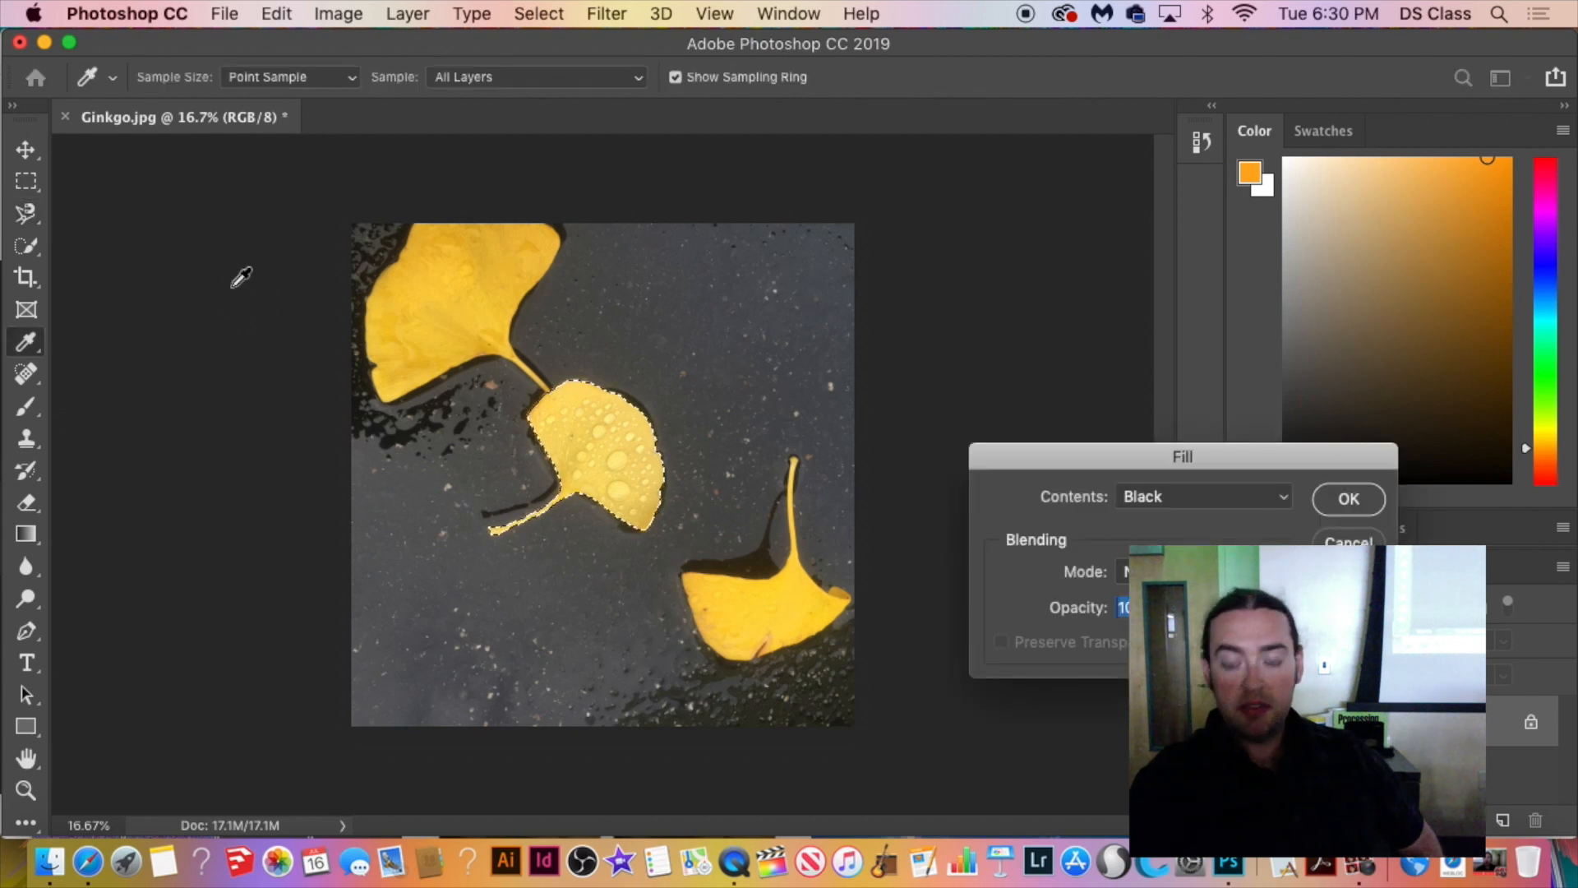
{"action": "key", "text": "Return"}
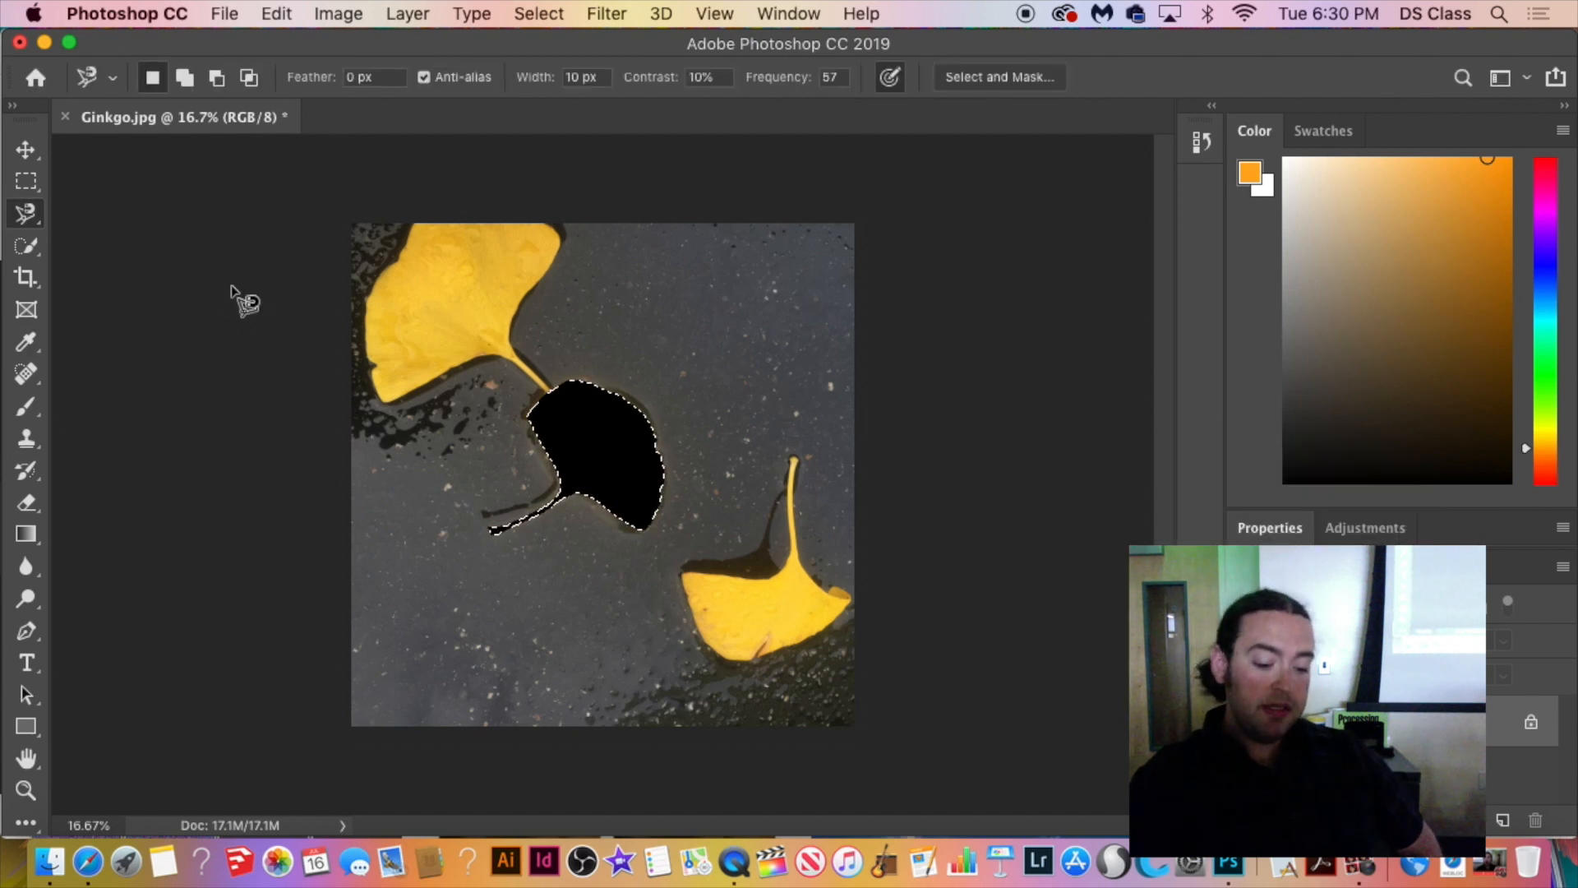
{"action": "key", "text": "super+d"}
{"action": "key", "text": "super+z"}
{"action": "key", "text": "super+z"}
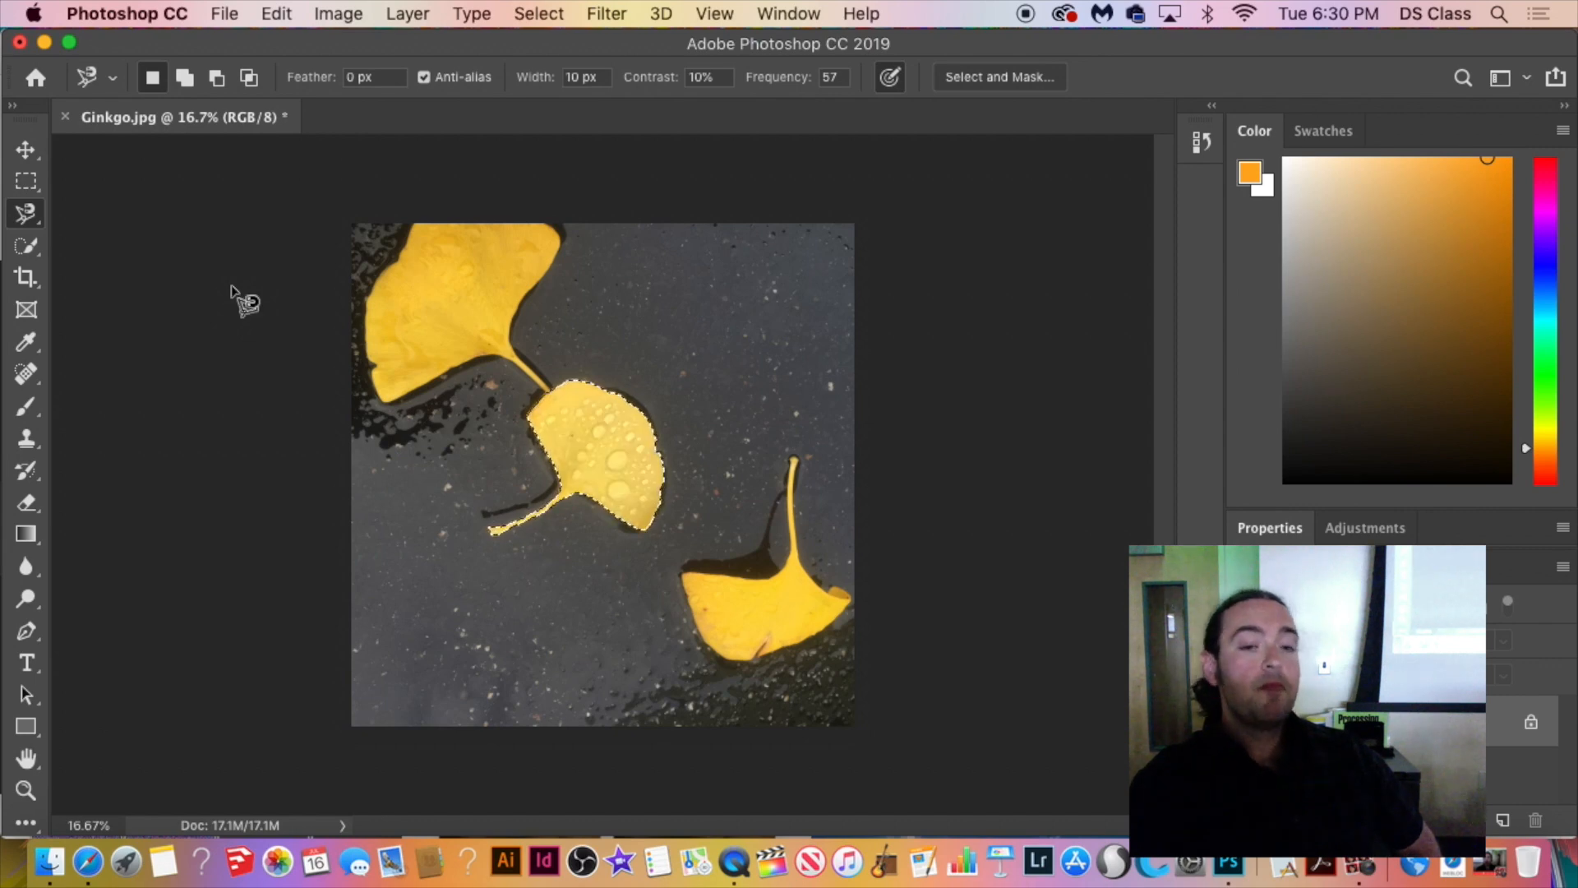
Examine the individual pixels along the selected middle leaf's edge at 6400% magnification.
{"action": "key", "text": "super+equal"}
{"action": "key", "text": "super+equal"}
{"action": "key", "text": "super+equal"}
{"action": "key", "text": "super+equal"}
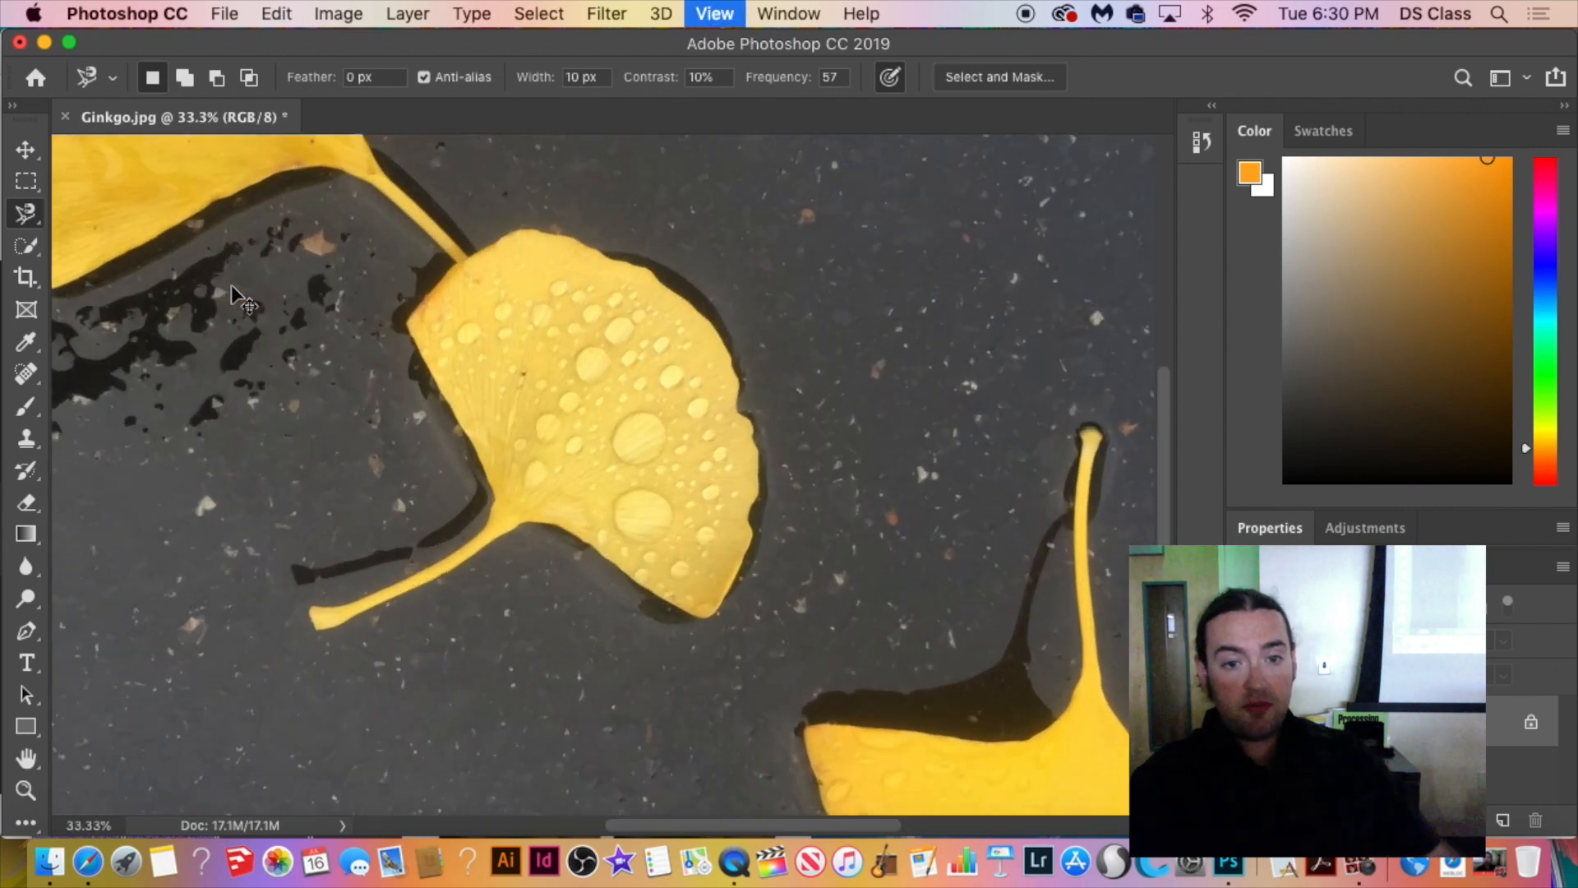
{"action": "scroll", "coordinate": [774, 452], "scroll_direction": "up", "scroll_amount": 2}
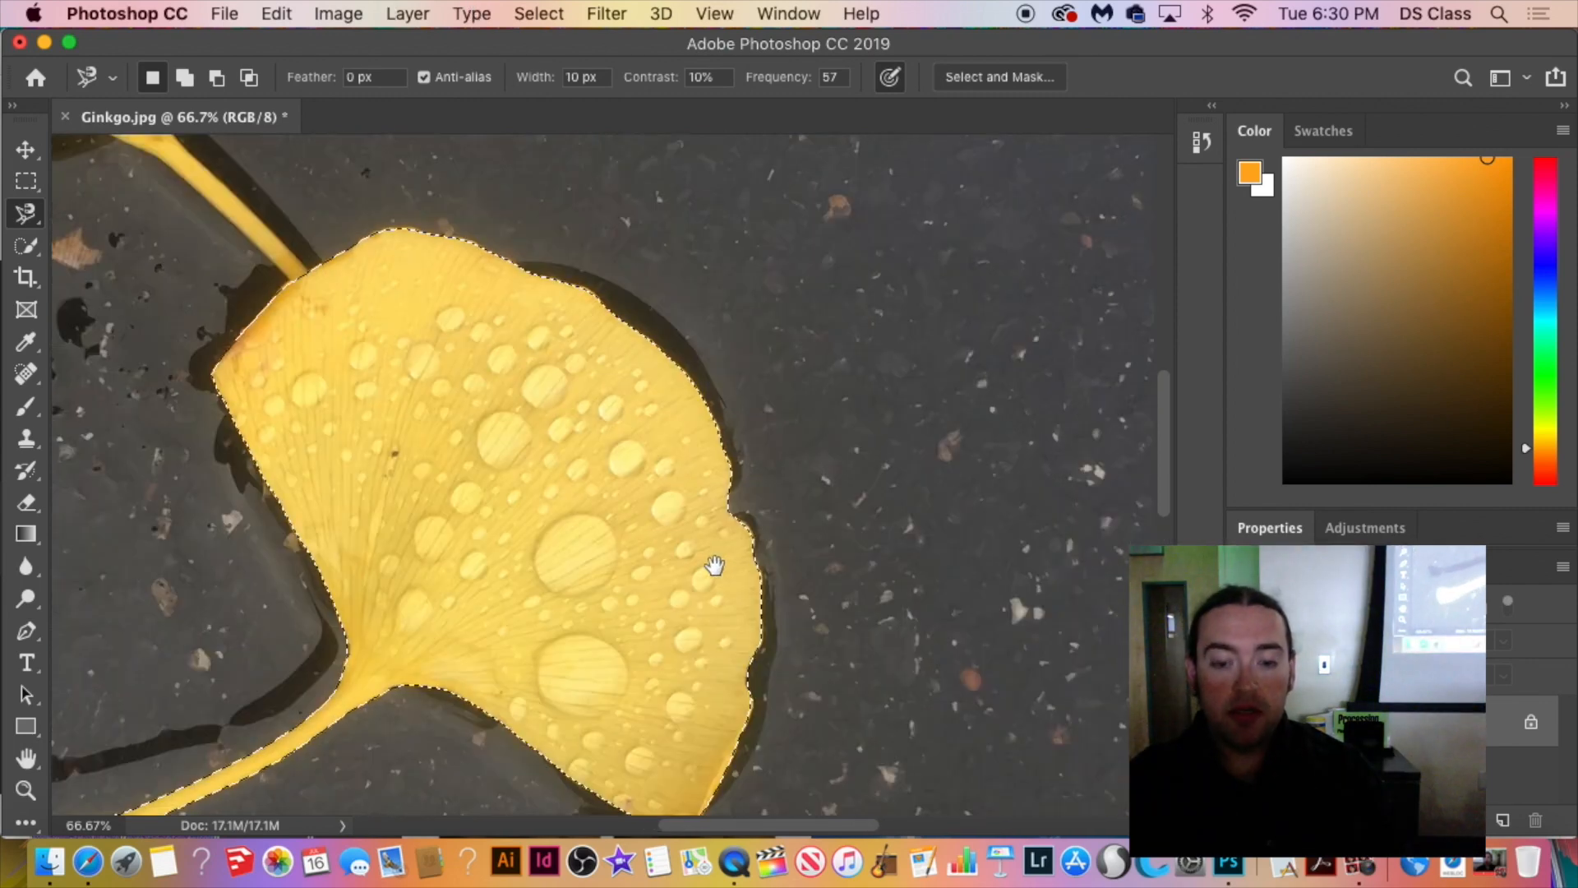
{"action": "key", "text": "super+equal"}
{"action": "key", "text": "super+equal"}
{"action": "key", "text": "m"}
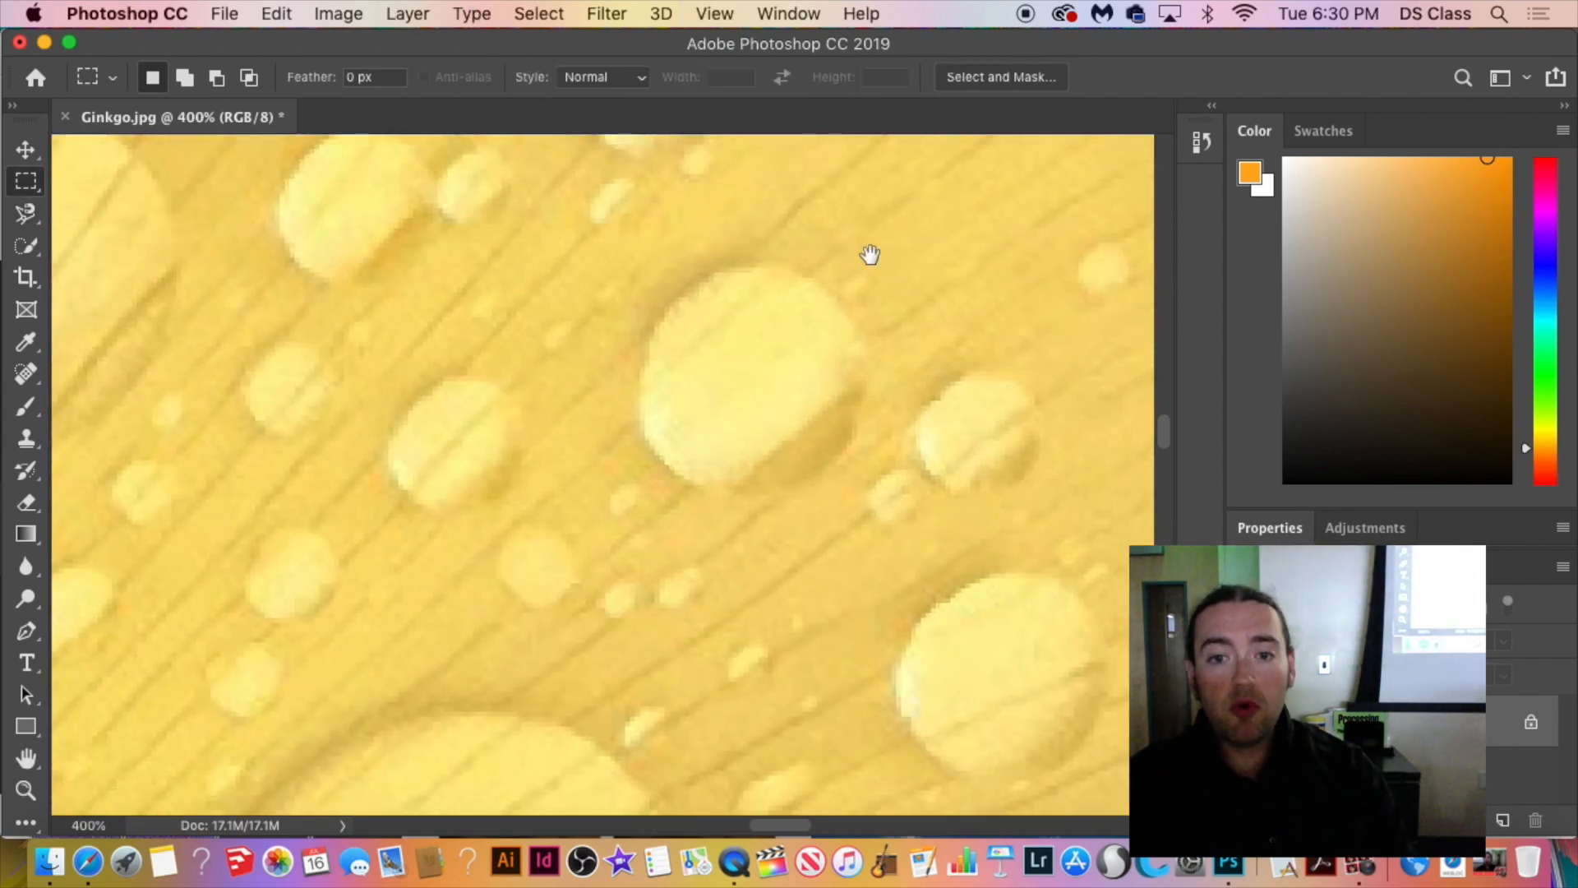
{"action": "key", "text": "super+equal"}
{"action": "key", "text": "super+equal"}
{"action": "key", "text": "super+equal"}
{"action": "key", "text": "super+equal"}
{"action": "key", "text": "super+equal"}
{"action": "key", "text": "super+equal"}
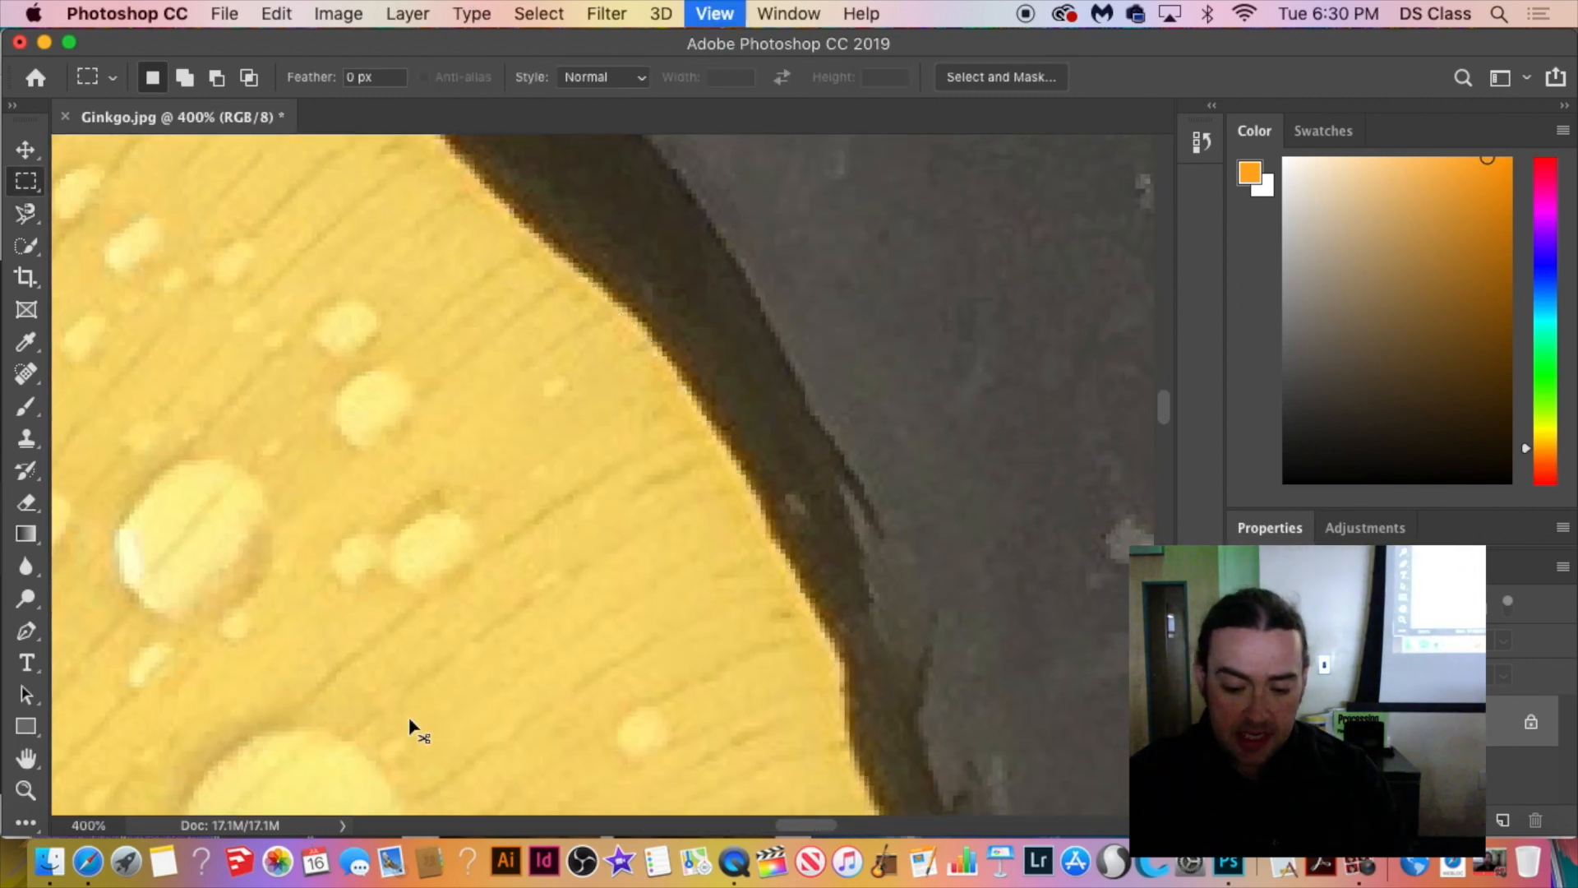
{"action": "key", "text": "super+equal"}
{"action": "key", "text": "super+equal"}
{"action": "key", "text": "super+equal"}
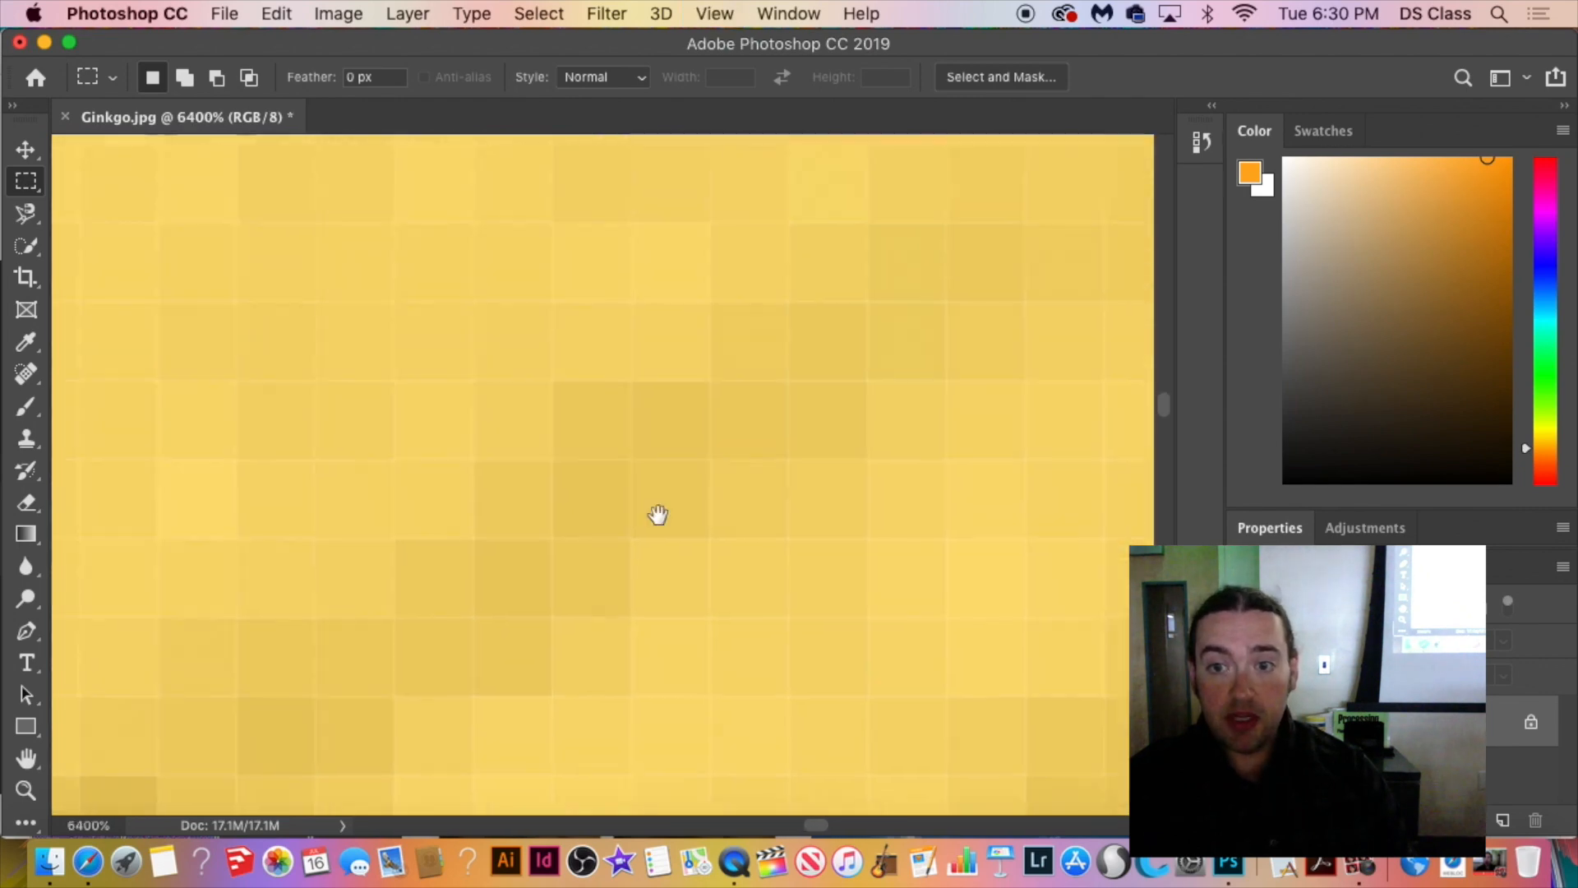
{"action": "left_click_drag", "start_coordinate": [885, 288], "coordinate": [1355, 174]}
{"action": "left_click_drag", "start_coordinate": [687, 463], "coordinate": [837, 618]}
{"action": "key", "text": "super+c"}
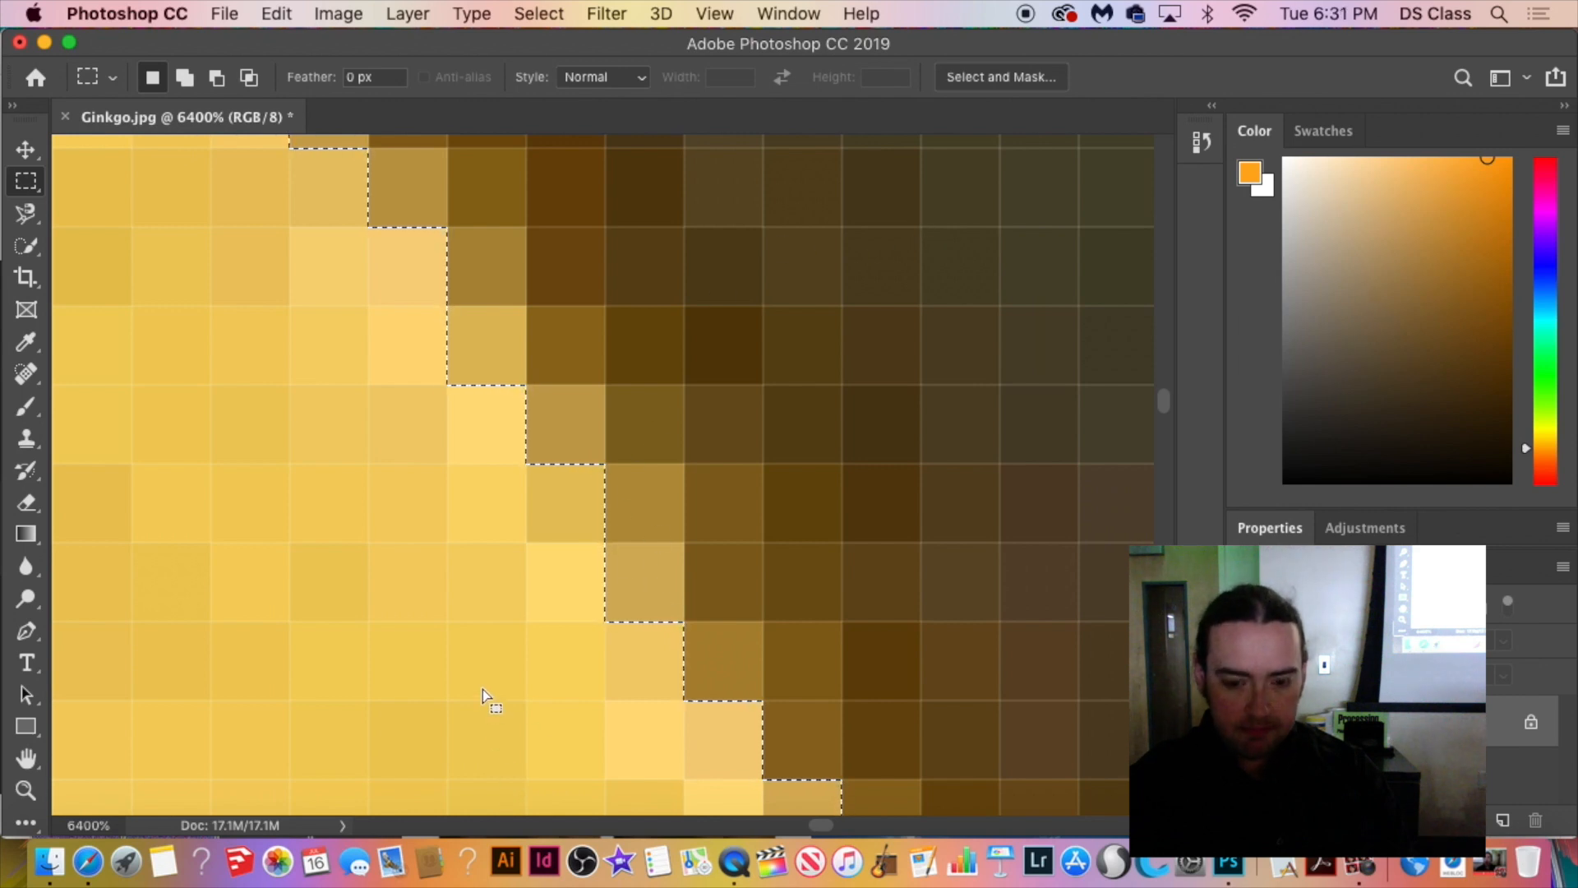
Compare the leaf selection's edge at 300% with its individual pixels at 12800% magnification.
{"action": "key", "text": "super+minus"}
{"action": "key", "text": "super+minus"}
{"action": "key", "text": "super+minus"}
{"action": "key", "text": "super+minus"}
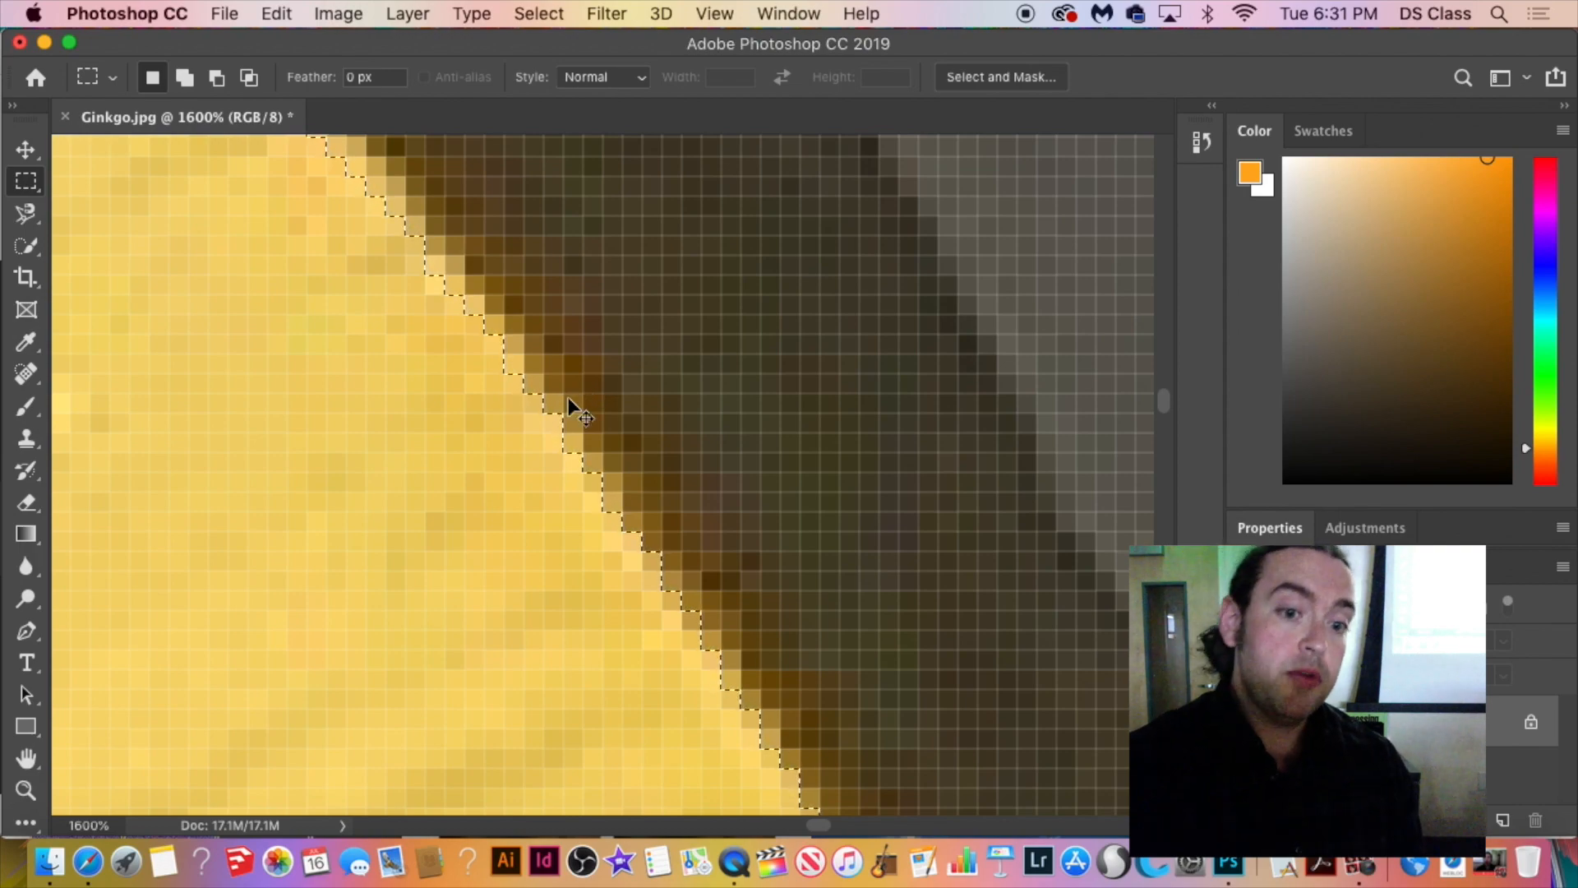
{"action": "key", "text": "super+minus"}
{"action": "key", "text": "super+minus"}
{"action": "key", "text": "super+minus"}
{"action": "key", "text": "super+minus"}
{"action": "key", "text": "super+minus"}
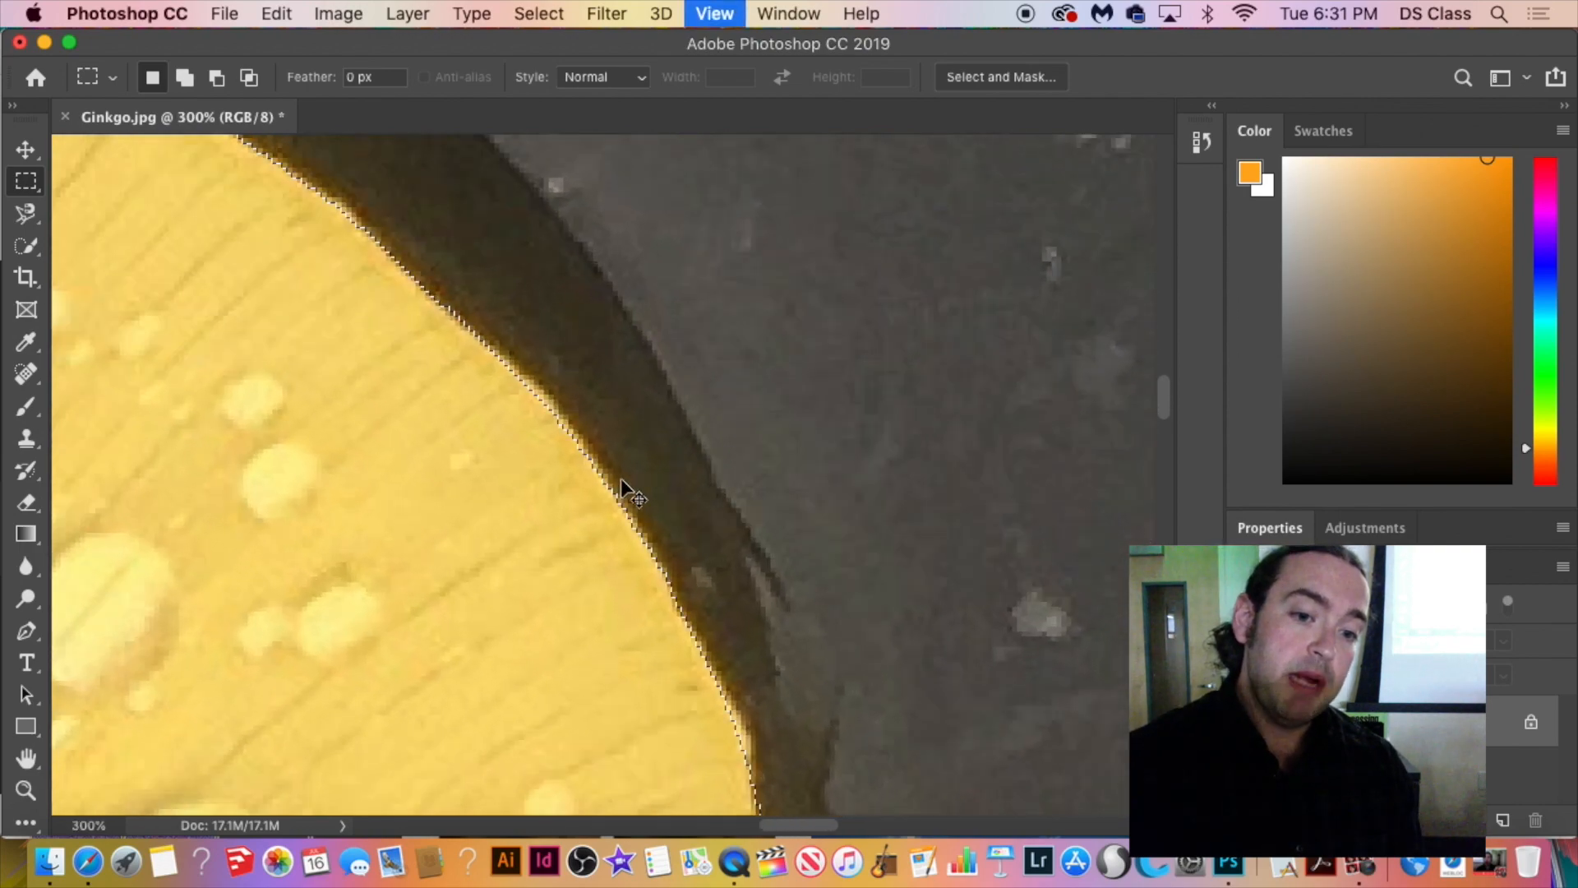
{"action": "key", "text": "super+plus"}
{"action": "key", "text": "super+plus"}
{"action": "key", "text": "super+plus"}
{"action": "key", "text": "super+plus"}
{"action": "key", "text": "super+plus"}
{"action": "key", "text": "super+plus"}
{"action": "key", "text": "super+plus"}
{"action": "key", "text": "super+plus"}
{"action": "key", "text": "super+plus"}
{"action": "key", "text": "super+plus"}
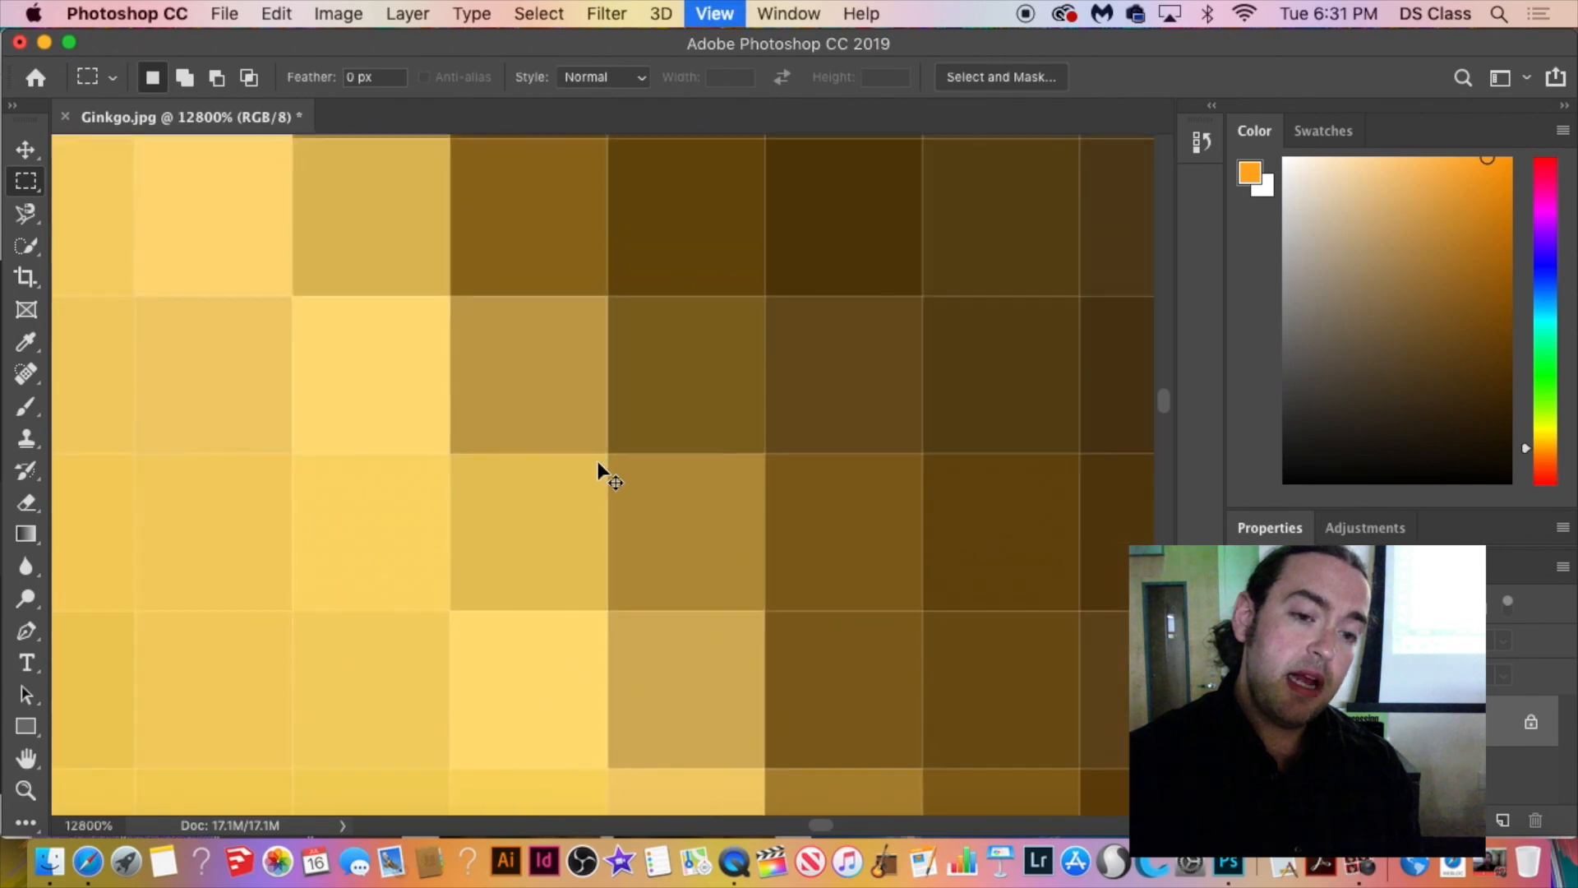
Examine the selection outline along the middle leaf's upper edge at 800%, and view the whole photo again.
{"action": "key", "text": "super+minus"}
{"action": "key", "text": "super+minus"}
{"action": "key", "text": "super+minus"}
{"action": "key", "text": "super+minus"}
{"action": "key", "text": "super+minus"}
{"action": "key", "text": "super+minus"}
{"action": "key", "text": "super+minus"}
{"action": "key", "text": "super+minus"}
{"action": "key", "text": "super+minus"}
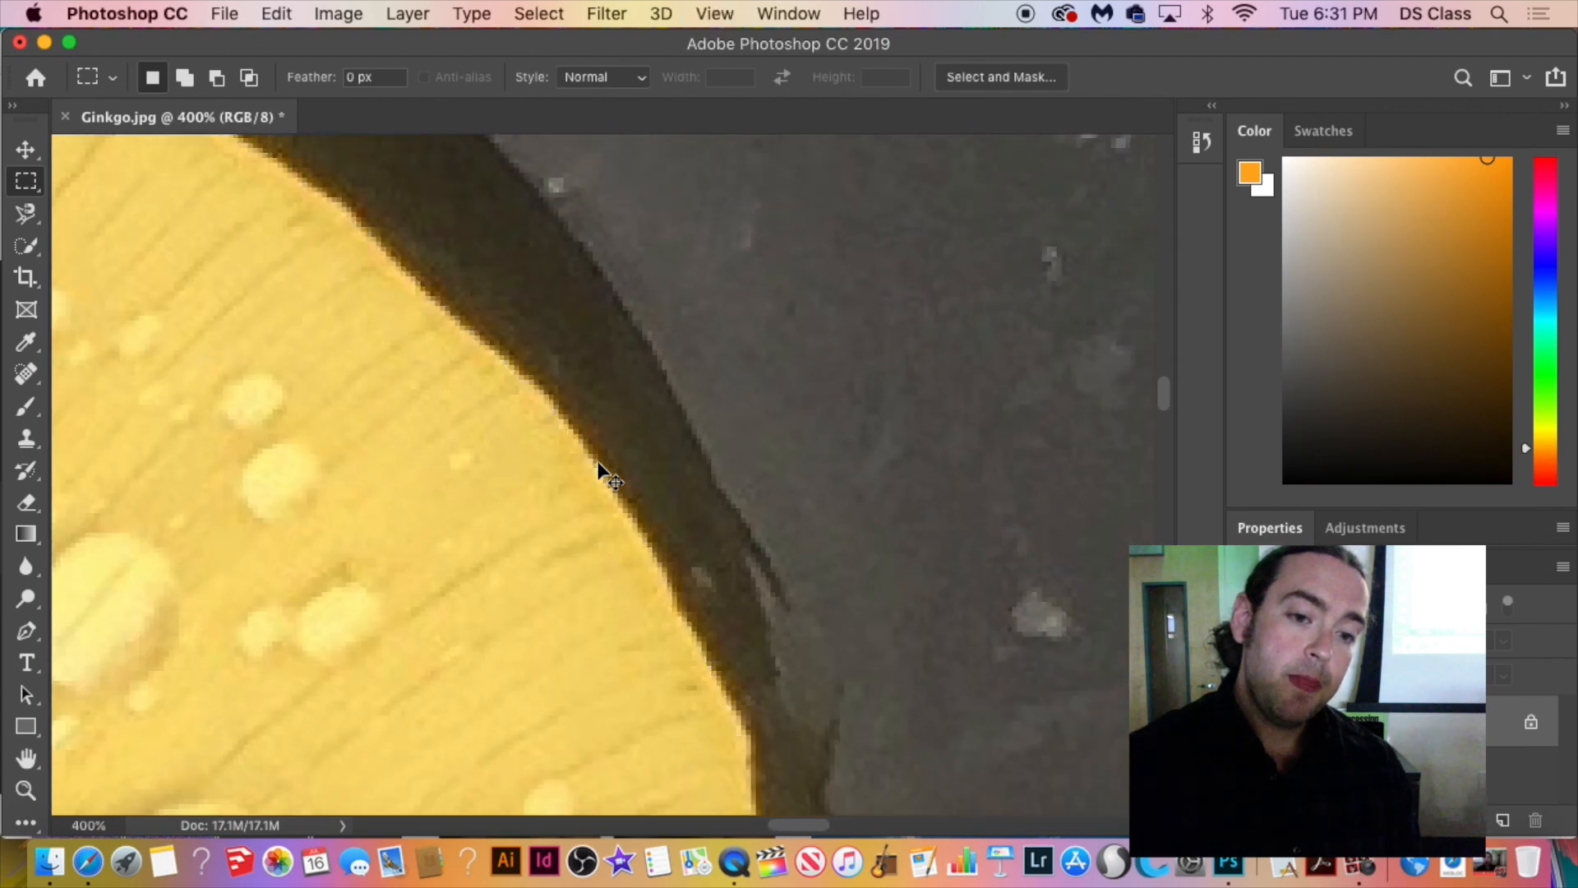
{"action": "key", "text": "super+minus"}
{"action": "key", "text": "super+minus"}
{"action": "key", "text": "super+minus"}
{"action": "key", "text": "super+minus"}
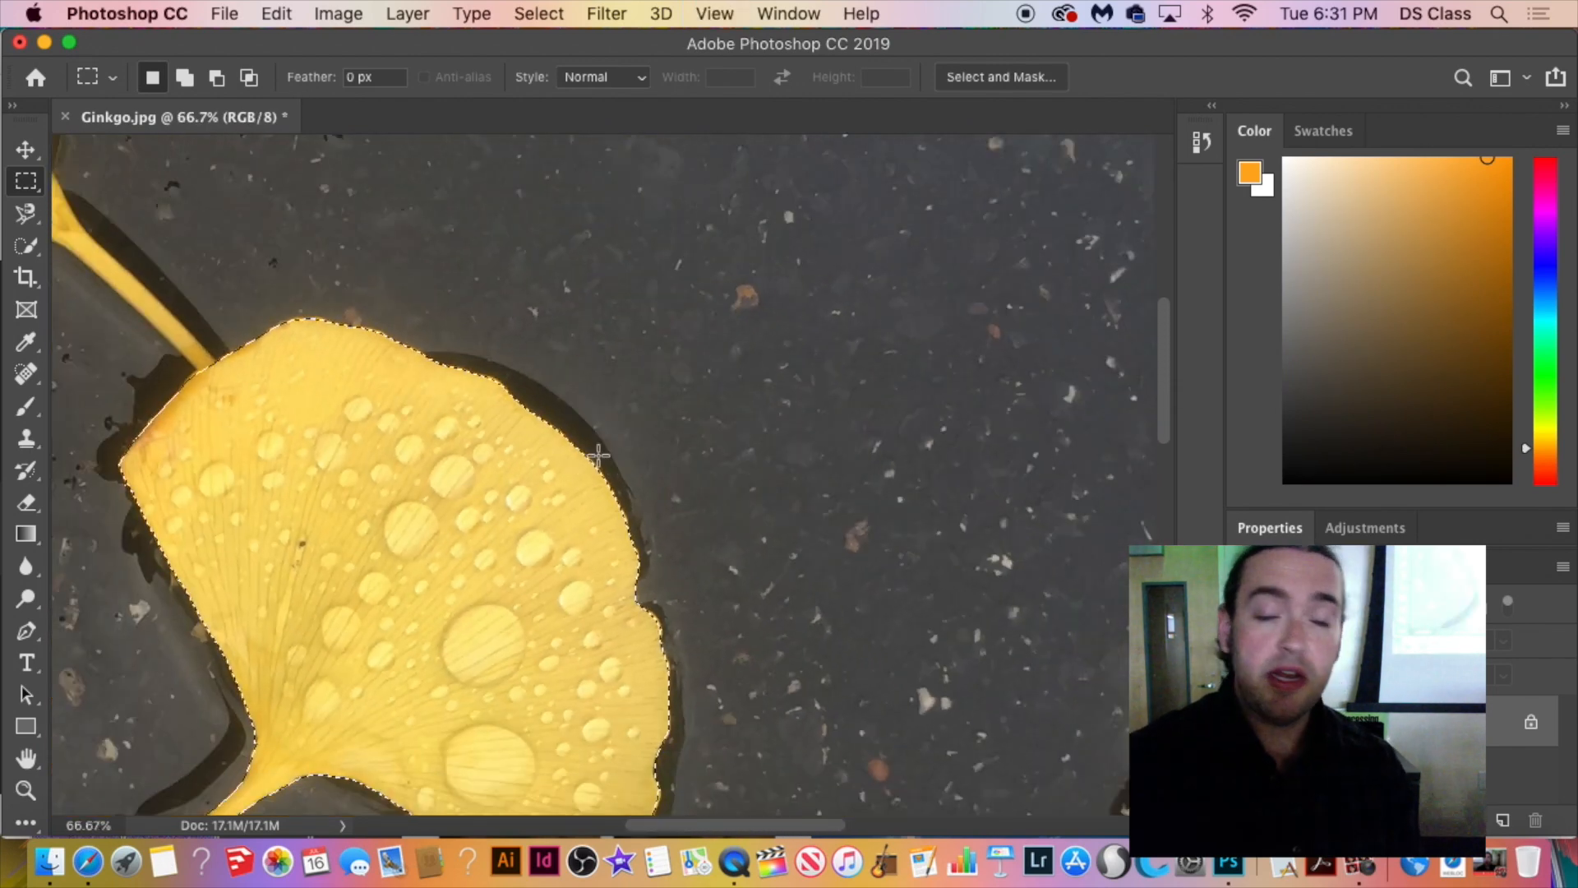
{"action": "key", "text": "super+minus"}
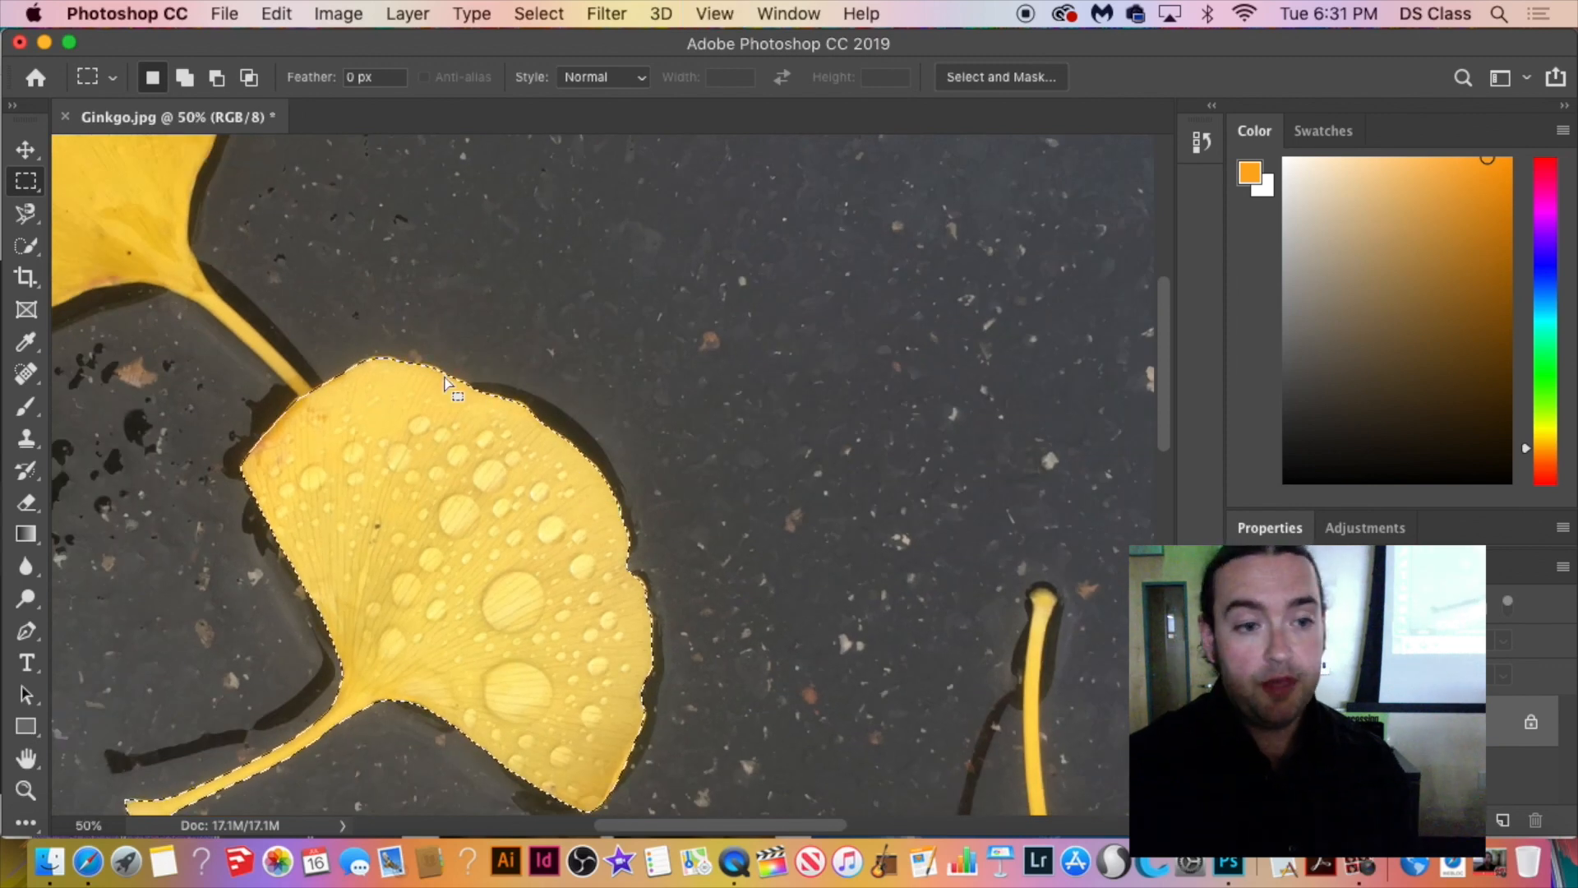
{"action": "key", "text": "super+plus"}
{"action": "key", "text": "super+plus"}
{"action": "key", "text": "super+plus"}
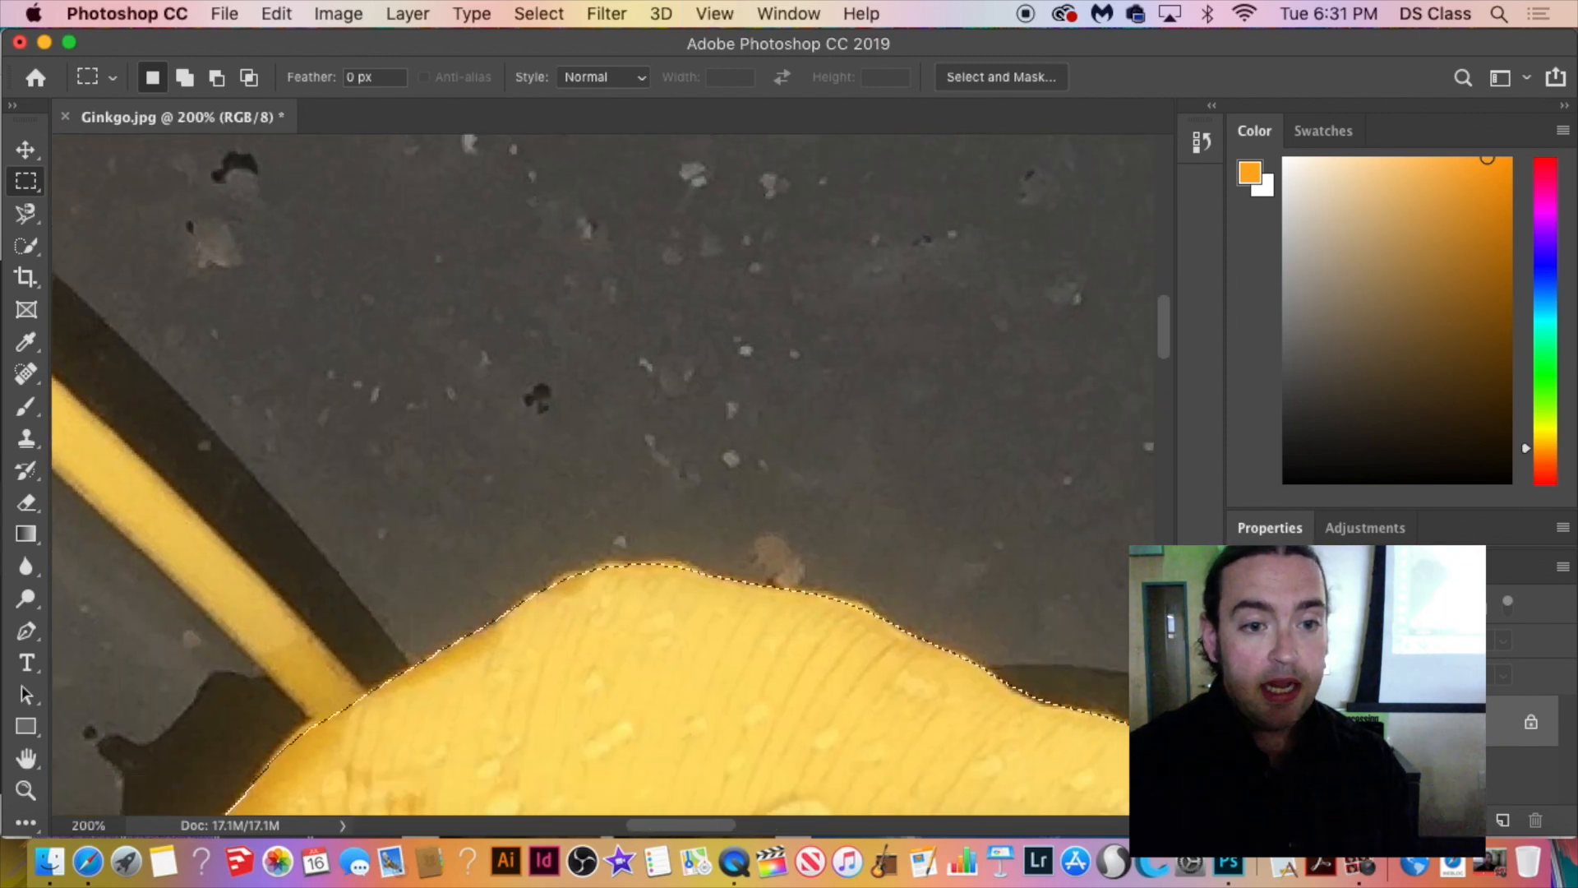
{"action": "key", "text": "super+plus"}
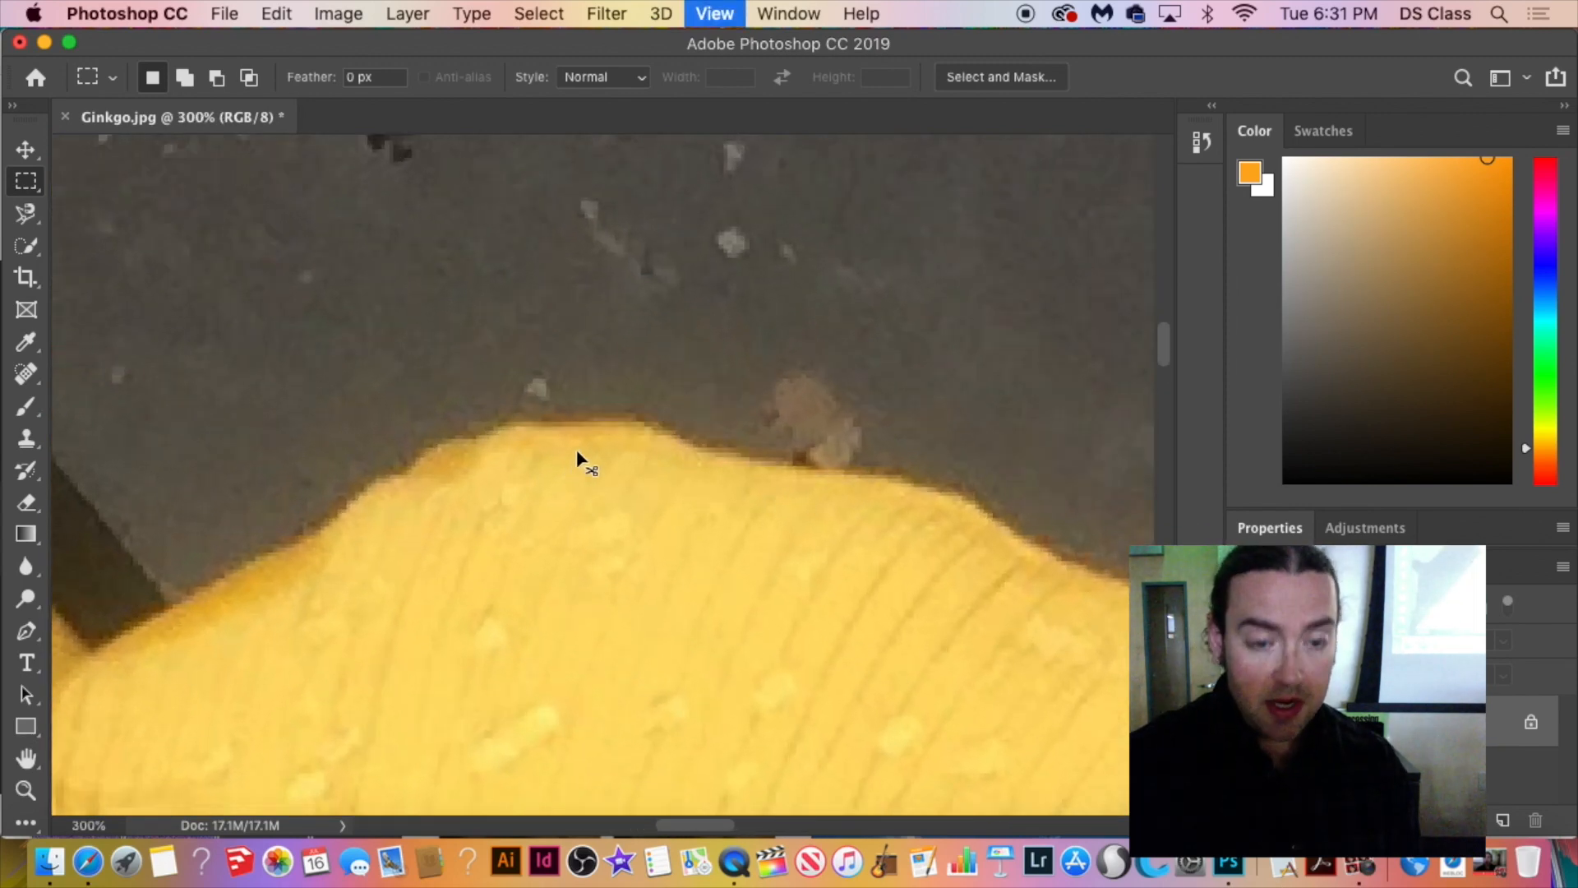
{"action": "key", "text": "super+plus"}
{"action": "key", "text": "super+plus"}
{"action": "key", "text": "super+plus"}
{"action": "key", "text": "super+plus"}
{"action": "key", "text": "super+plus"}
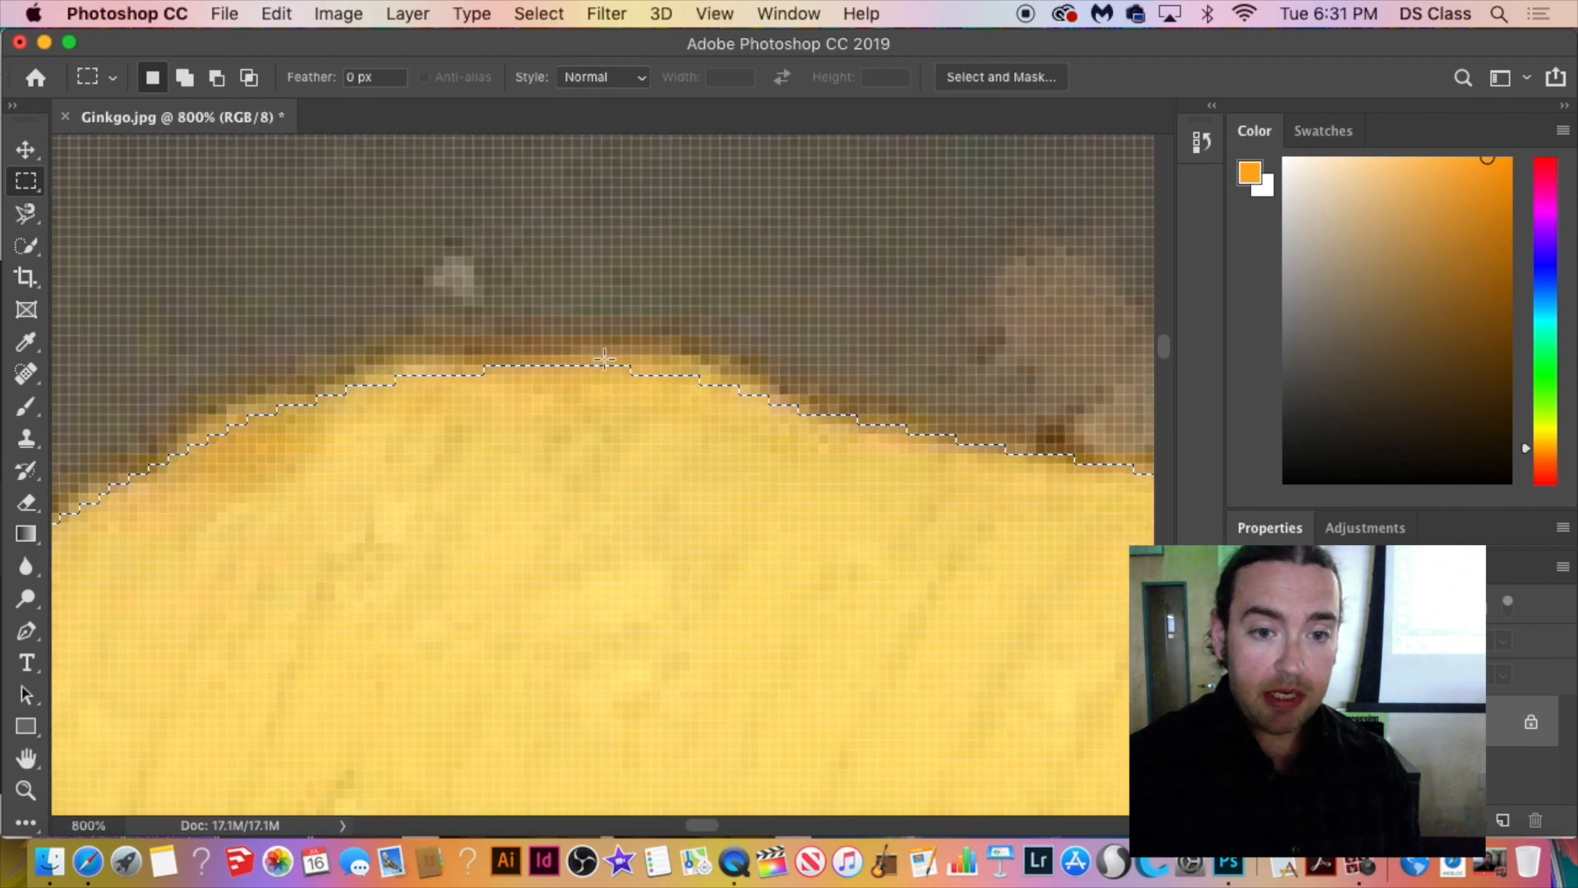
{"action": "key", "text": "super+minus"}
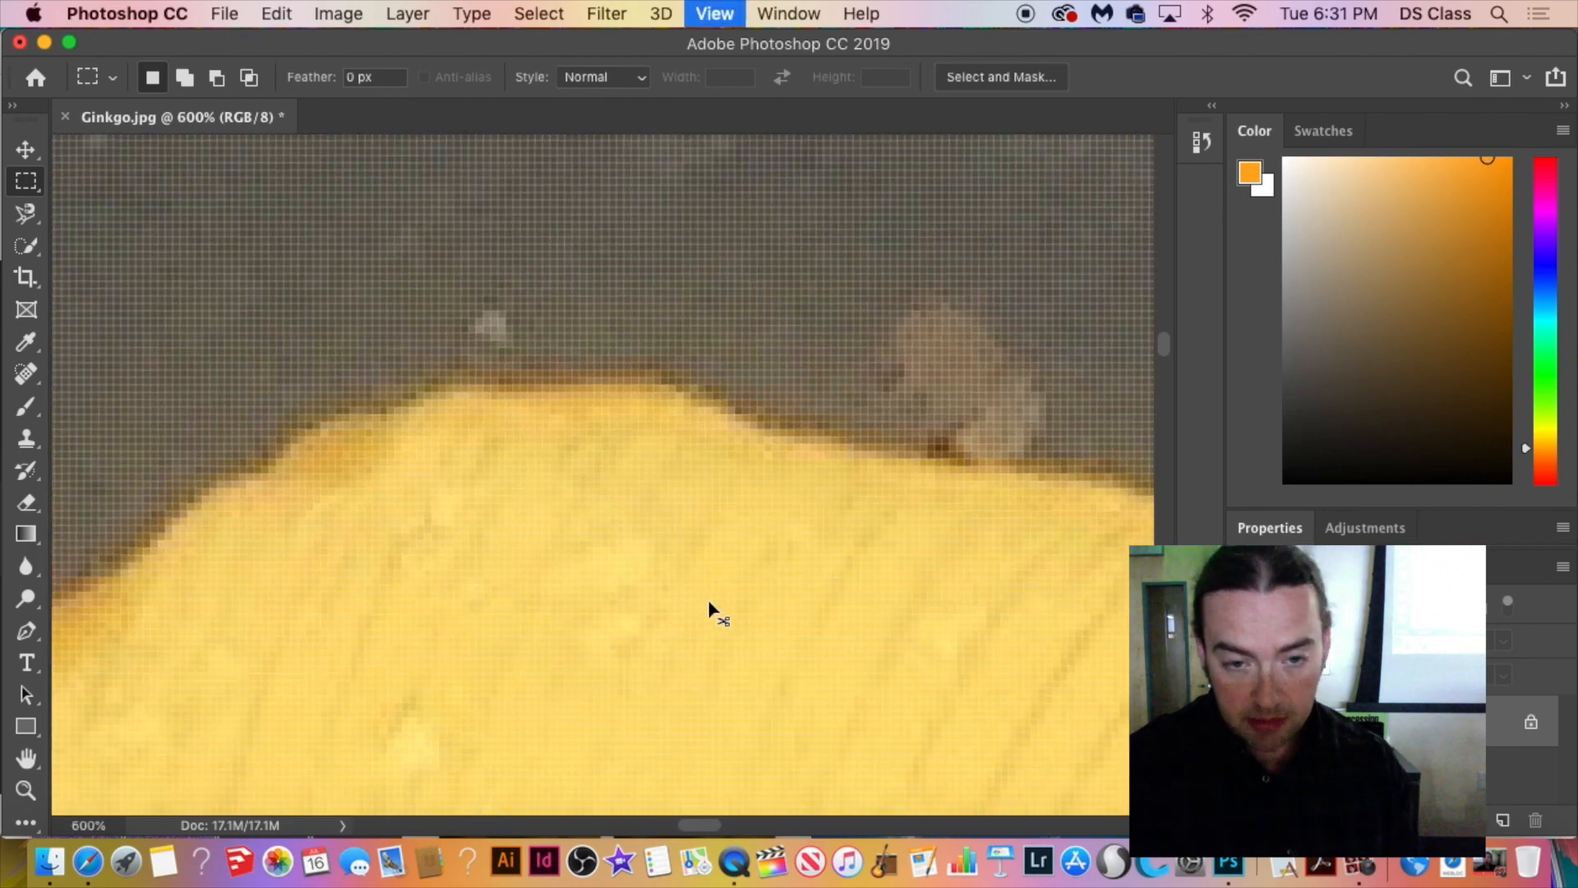
{"action": "key", "text": "super+minus"}
{"action": "key", "text": "super+minus"}
{"action": "key", "text": "super+minus"}
{"action": "key", "text": "super+minus"}
{"action": "key", "text": "super+minus"}
{"action": "key", "text": "super+minus"}
{"action": "key", "text": "super+minus"}
{"action": "key", "text": "super+minus"}
{"action": "key", "text": "super+minus"}
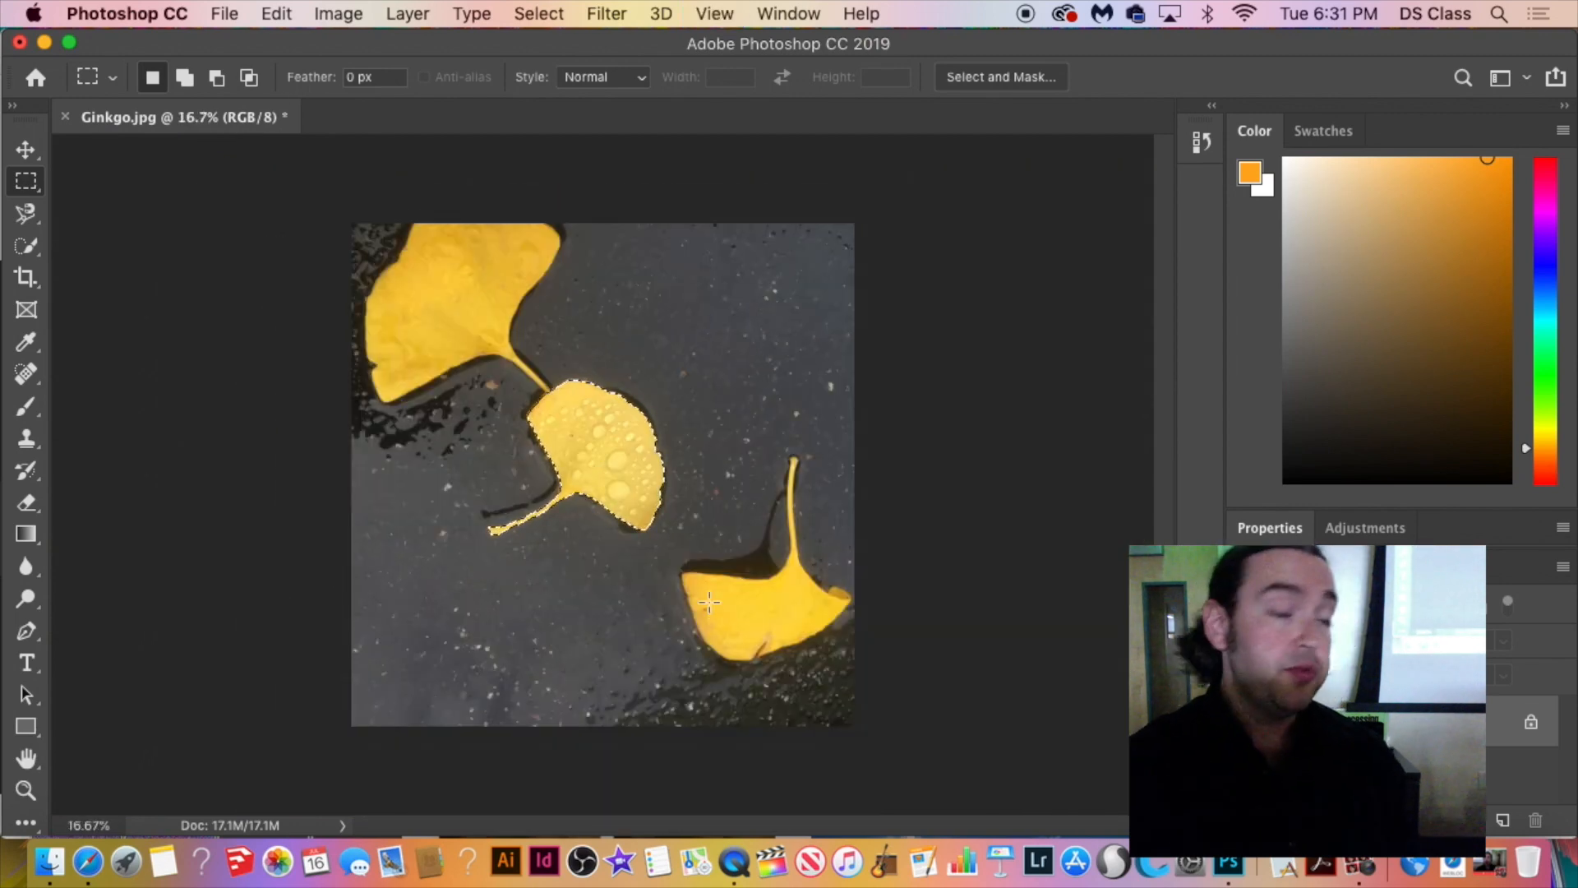
Replace the selection with a new Magnetic Lasso outline around the middle leaf and its stem, and deselect it.
{"action": "key", "text": "super+plus"}
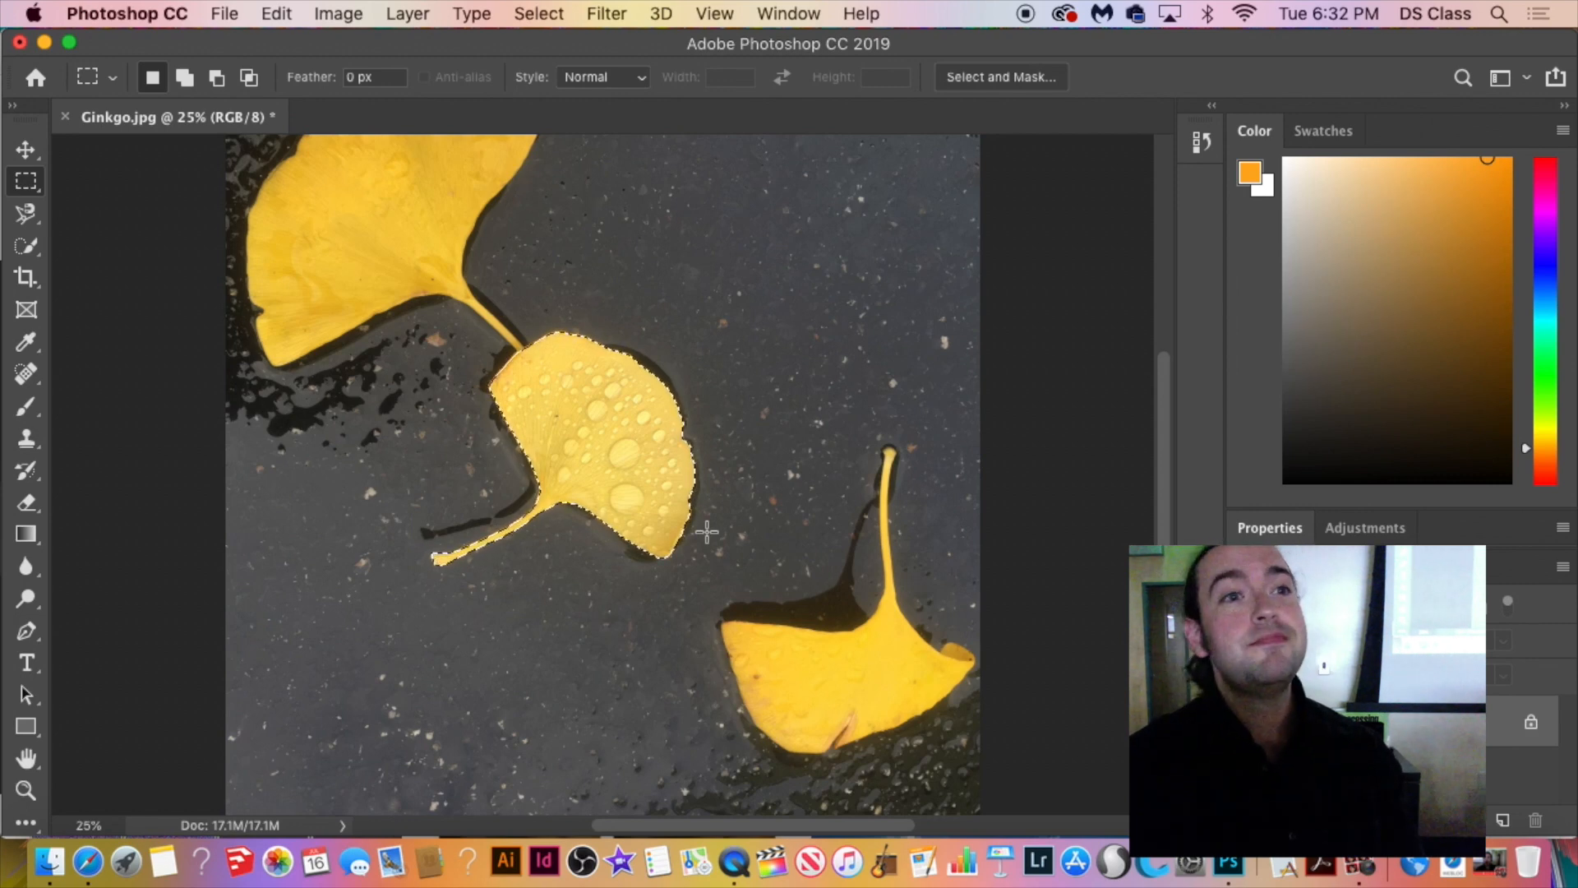
{"action": "left_click", "coordinate": [27, 216]}
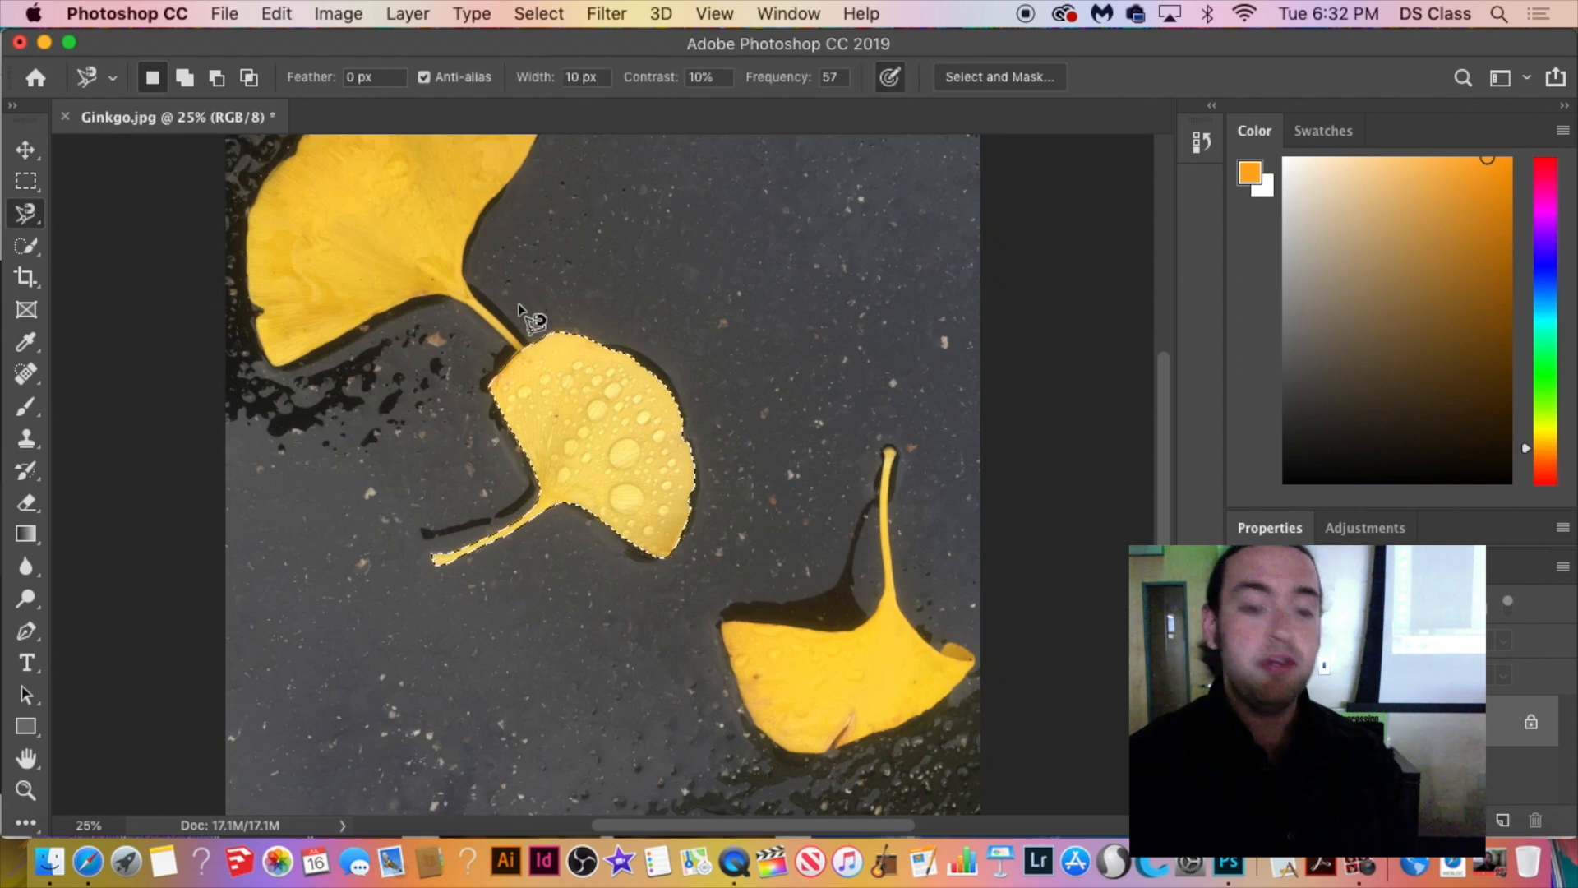
{"action": "key", "text": "super+d"}
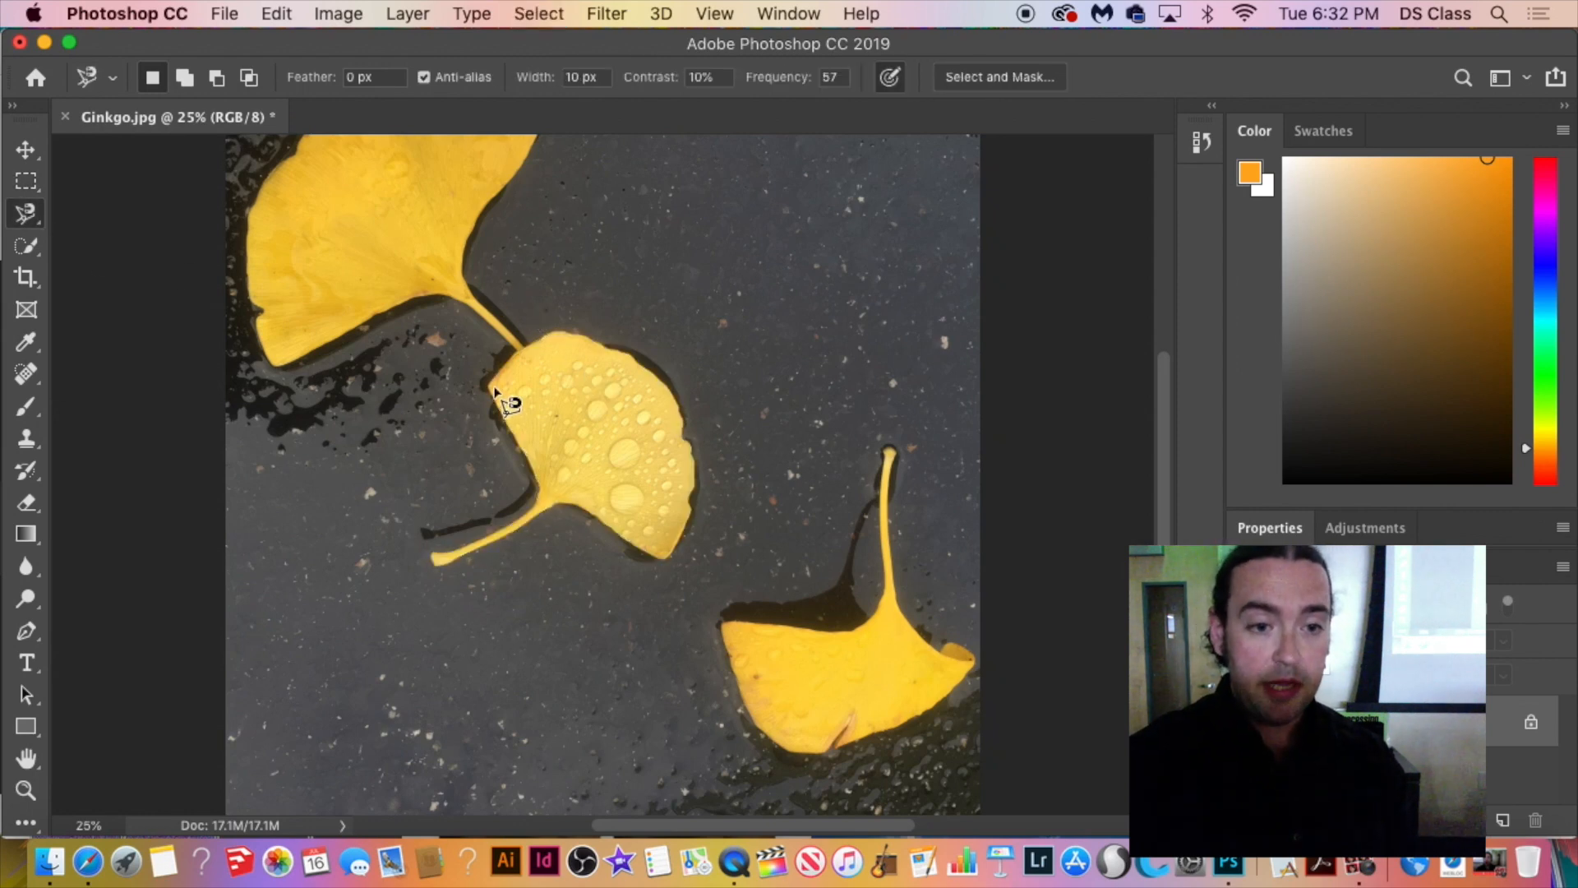
{"action": "left_click", "coordinate": [488, 387]}
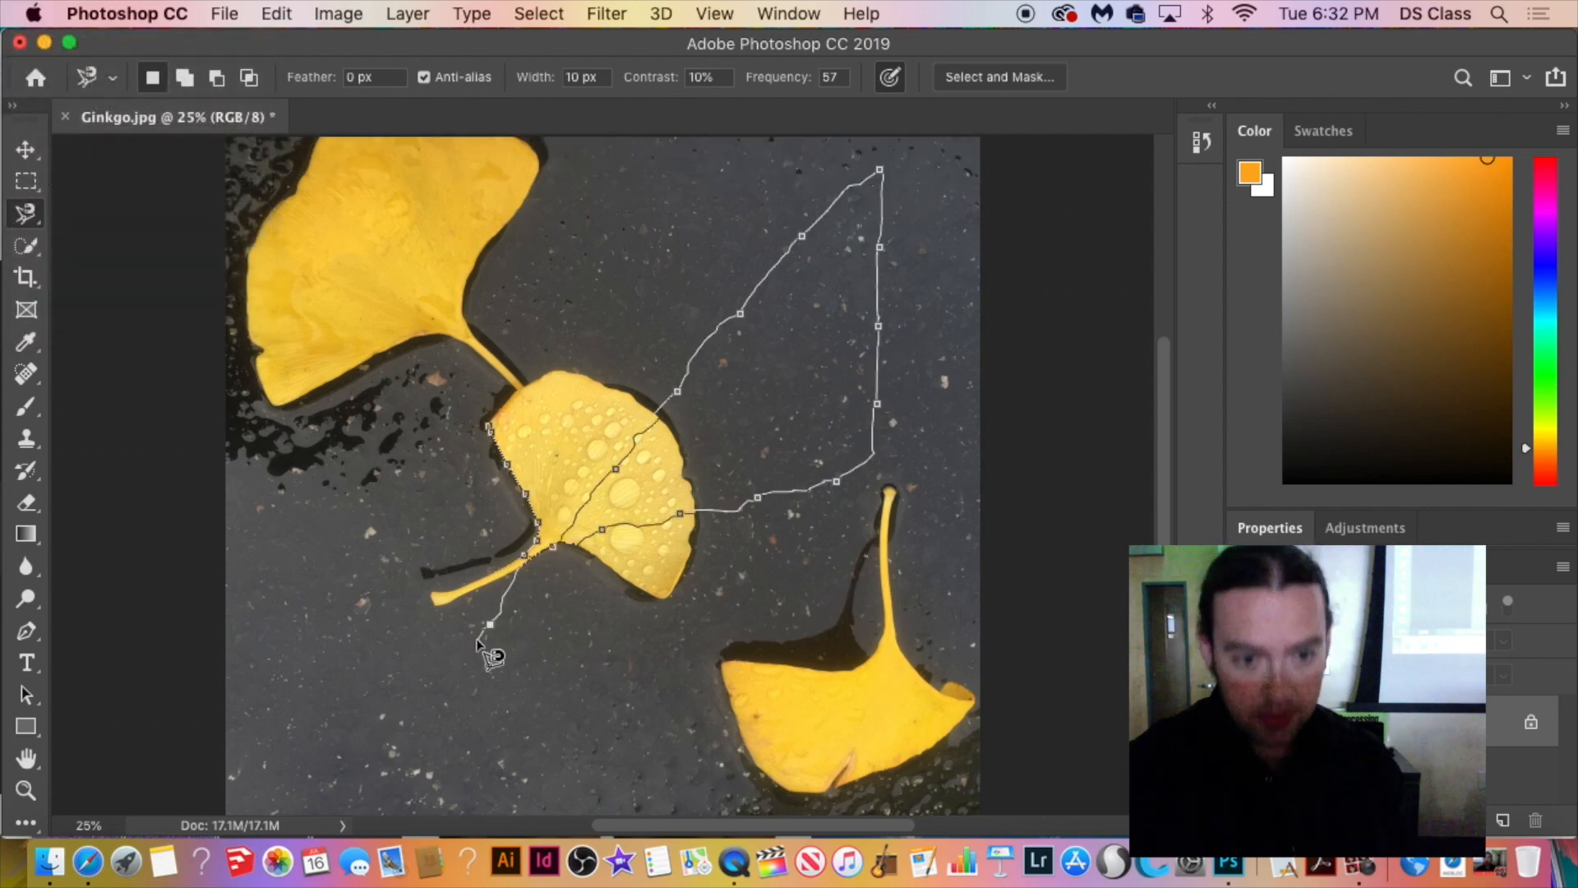
{"action": "key", "text": "Escape"}
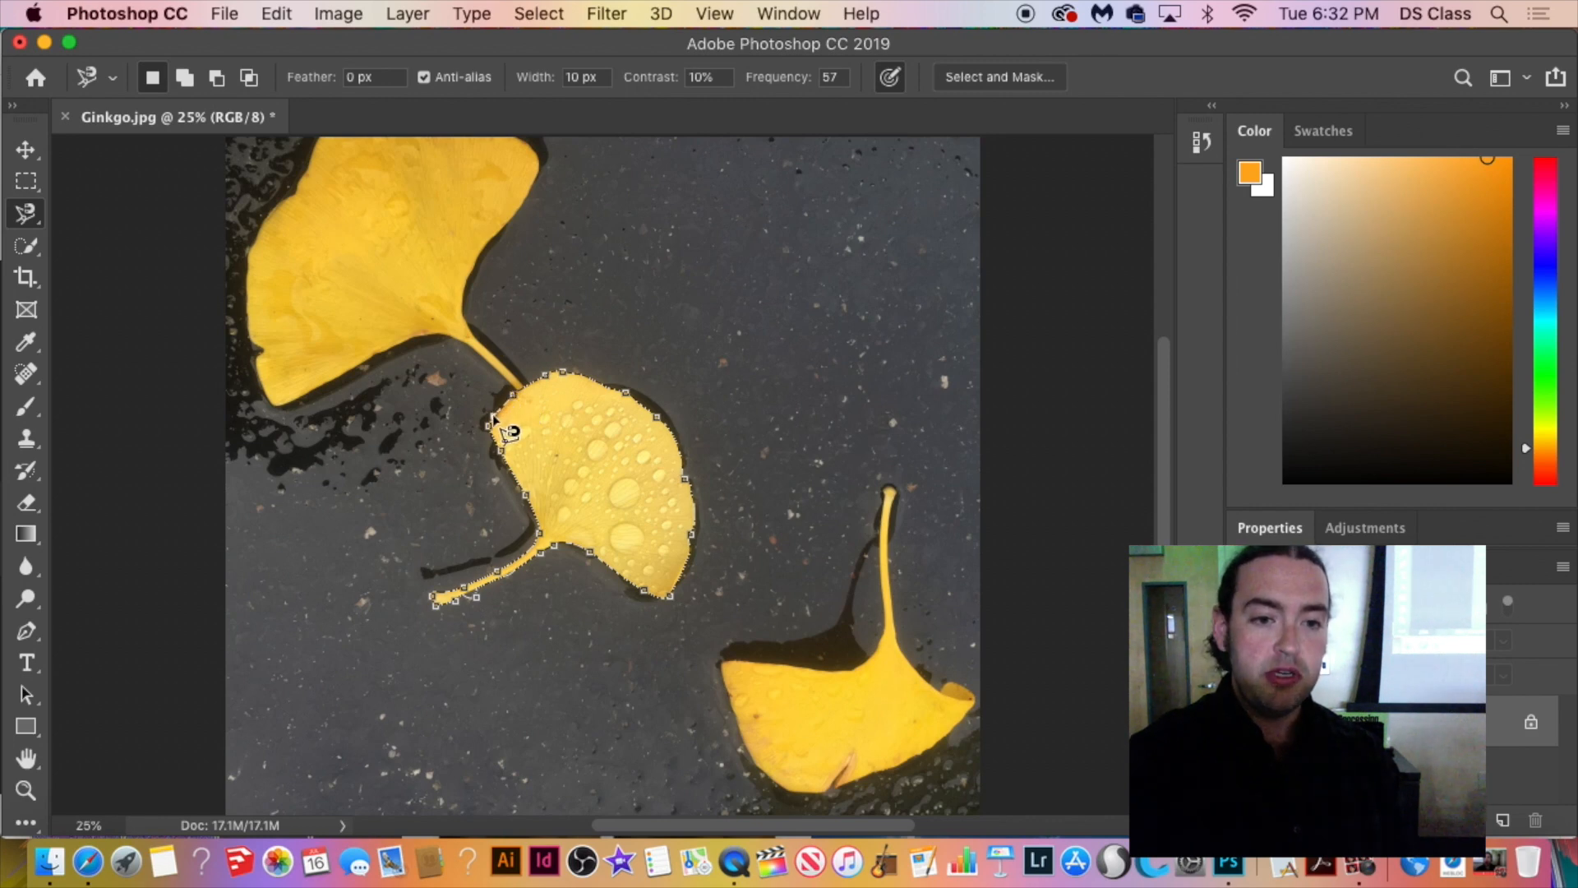
{"action": "left_click", "coordinate": [493, 419]}
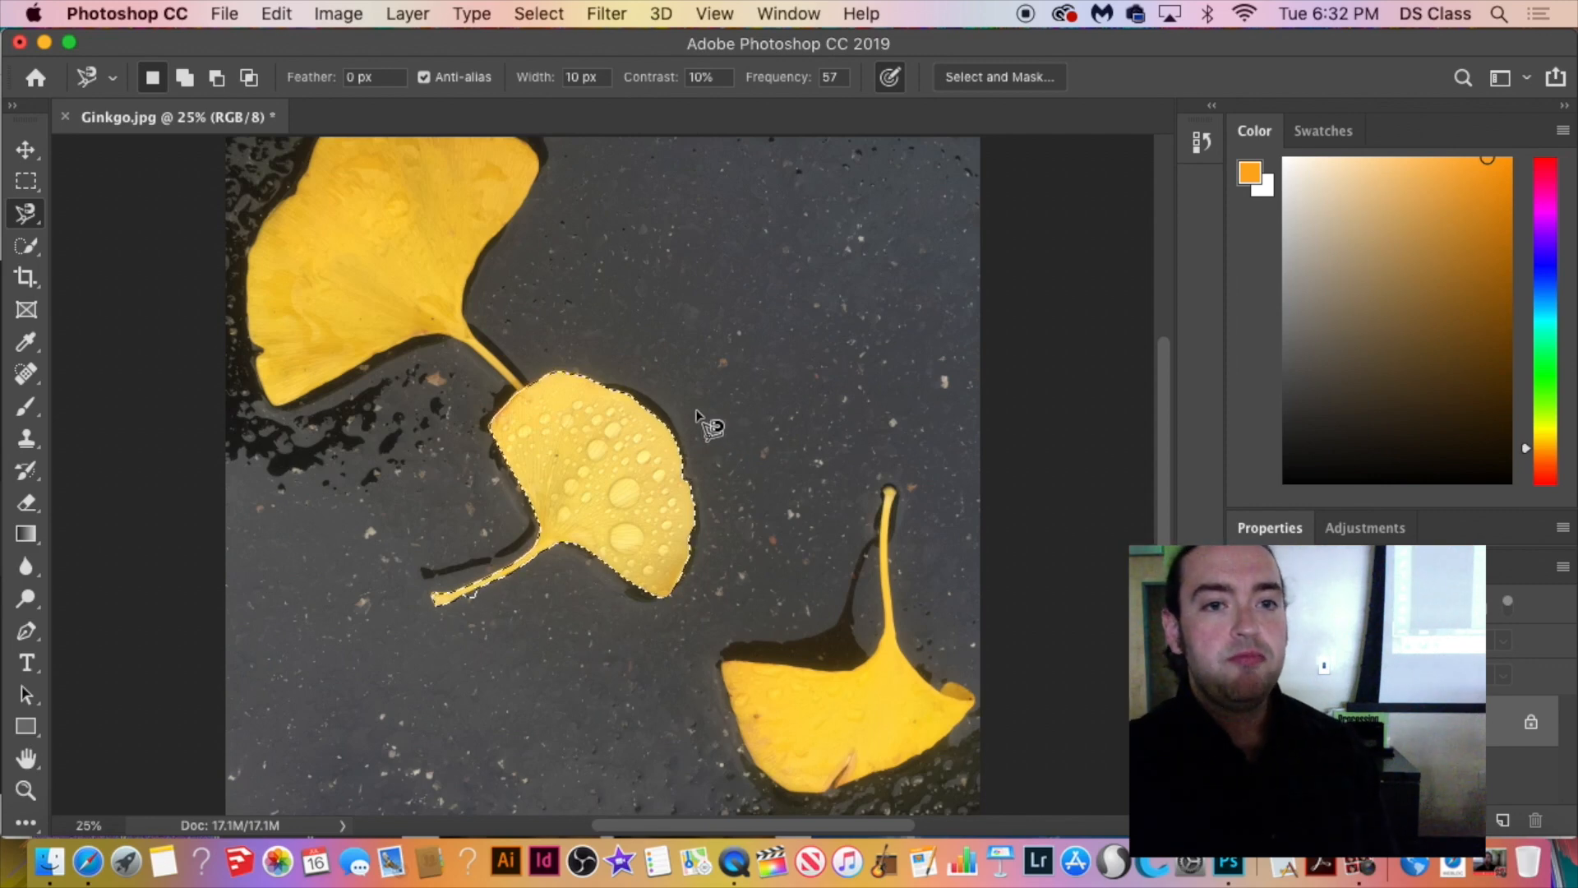
{"action": "key", "text": "super+d"}
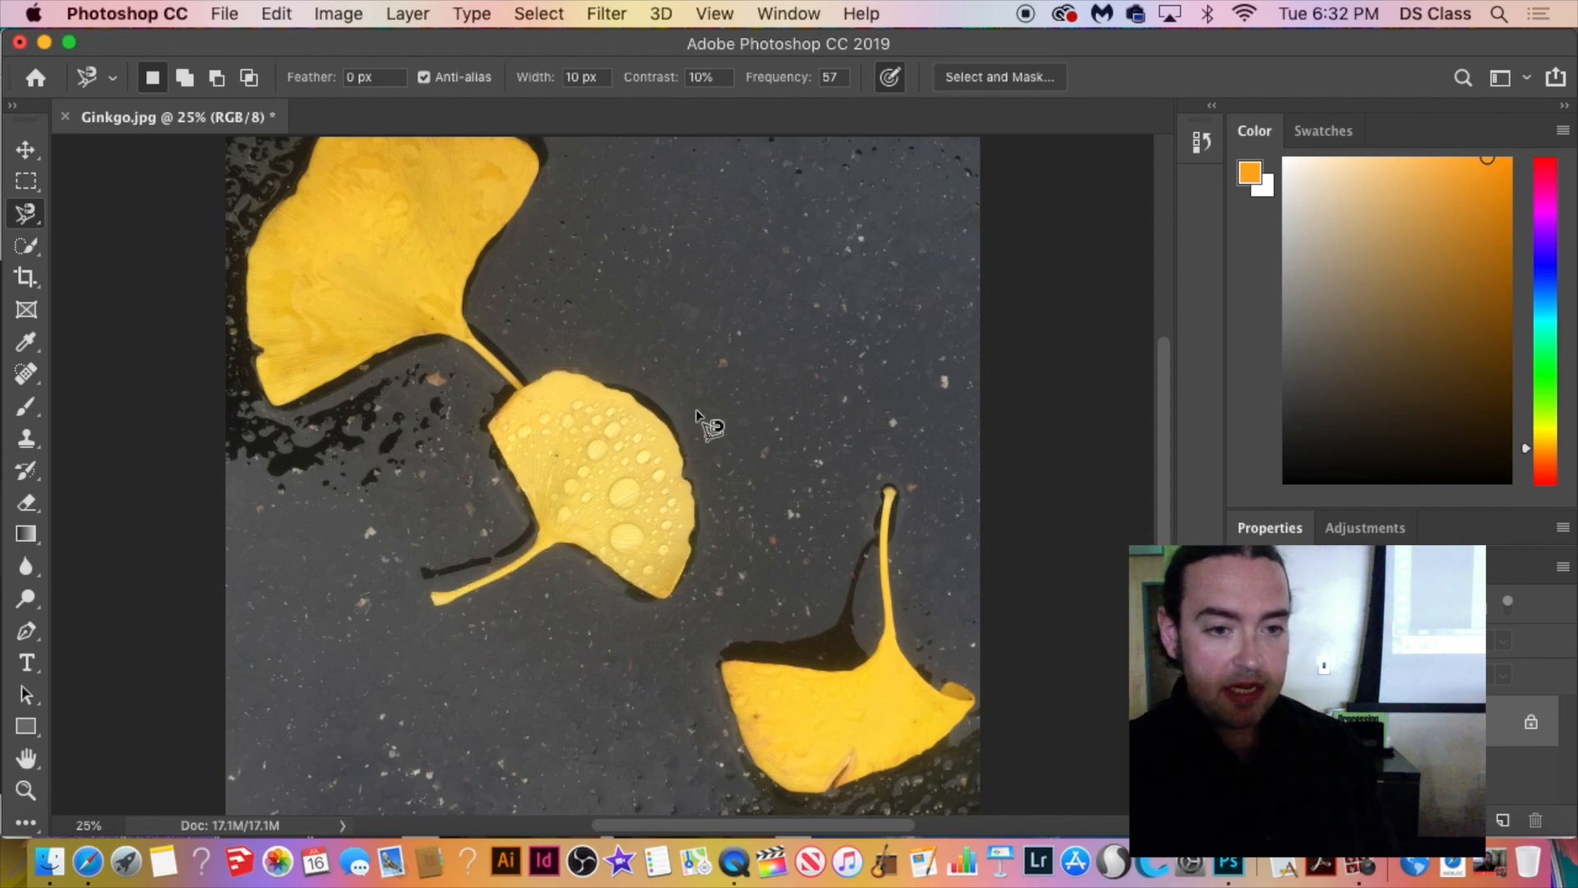
Trace loose Magnetic Lasso paths across the leaves and pavement, cancelling each unfinished path.
{"action": "left_click", "coordinate": [669, 456]}
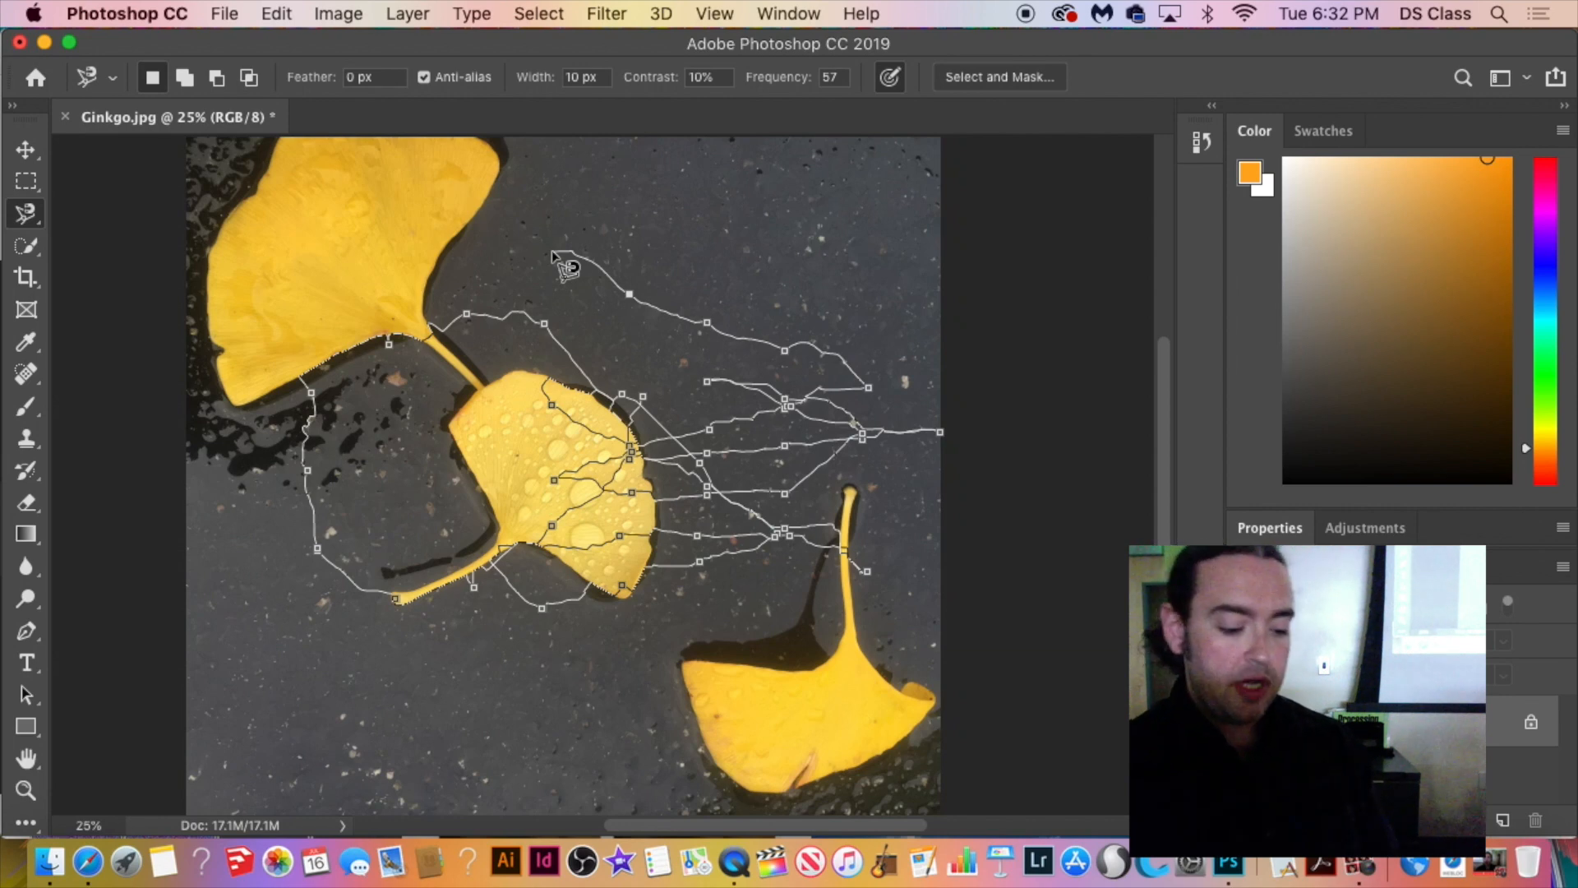
{"action": "key", "text": "Escape"}
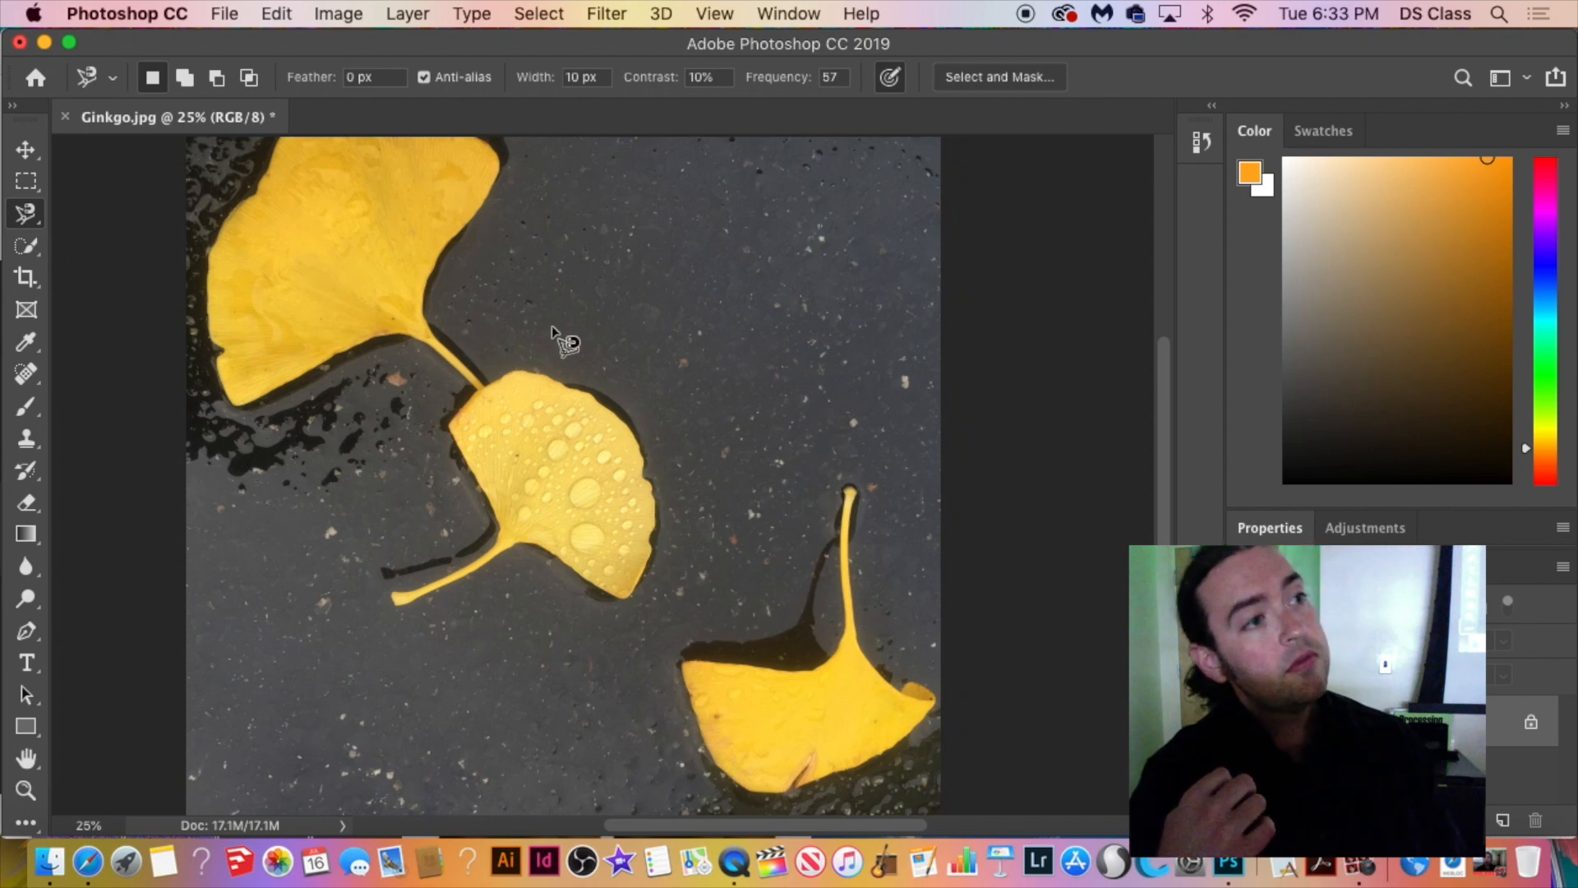
{"action": "left_click", "coordinate": [450, 259]}
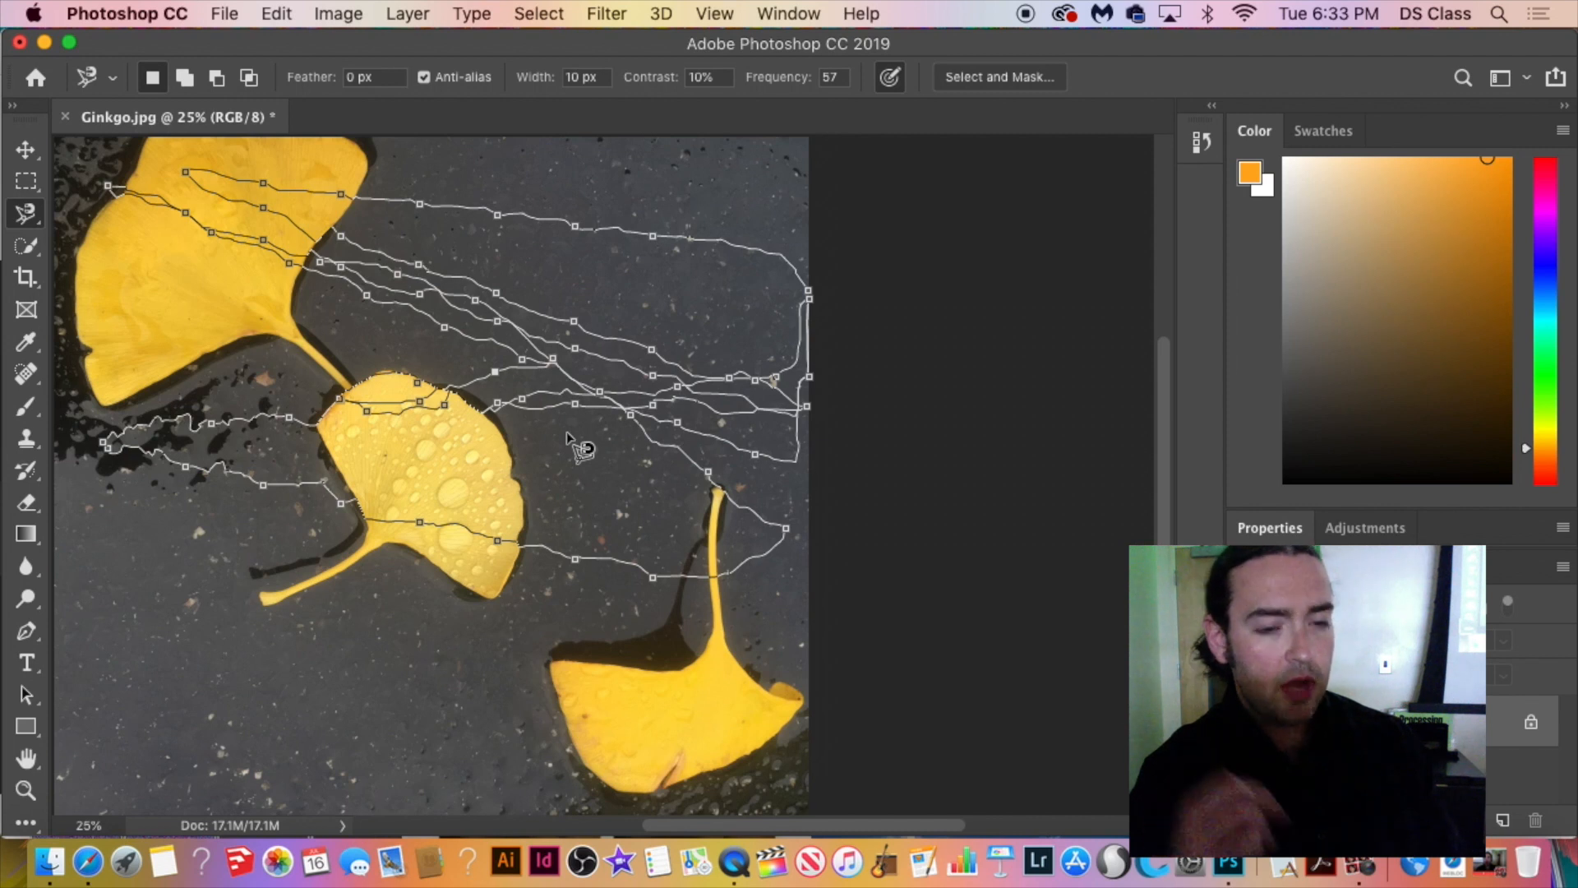
{"action": "key", "text": "Escape"}
{"action": "left_click_drag", "start_coordinate": [539, 412], "coordinate": [696, 422]}
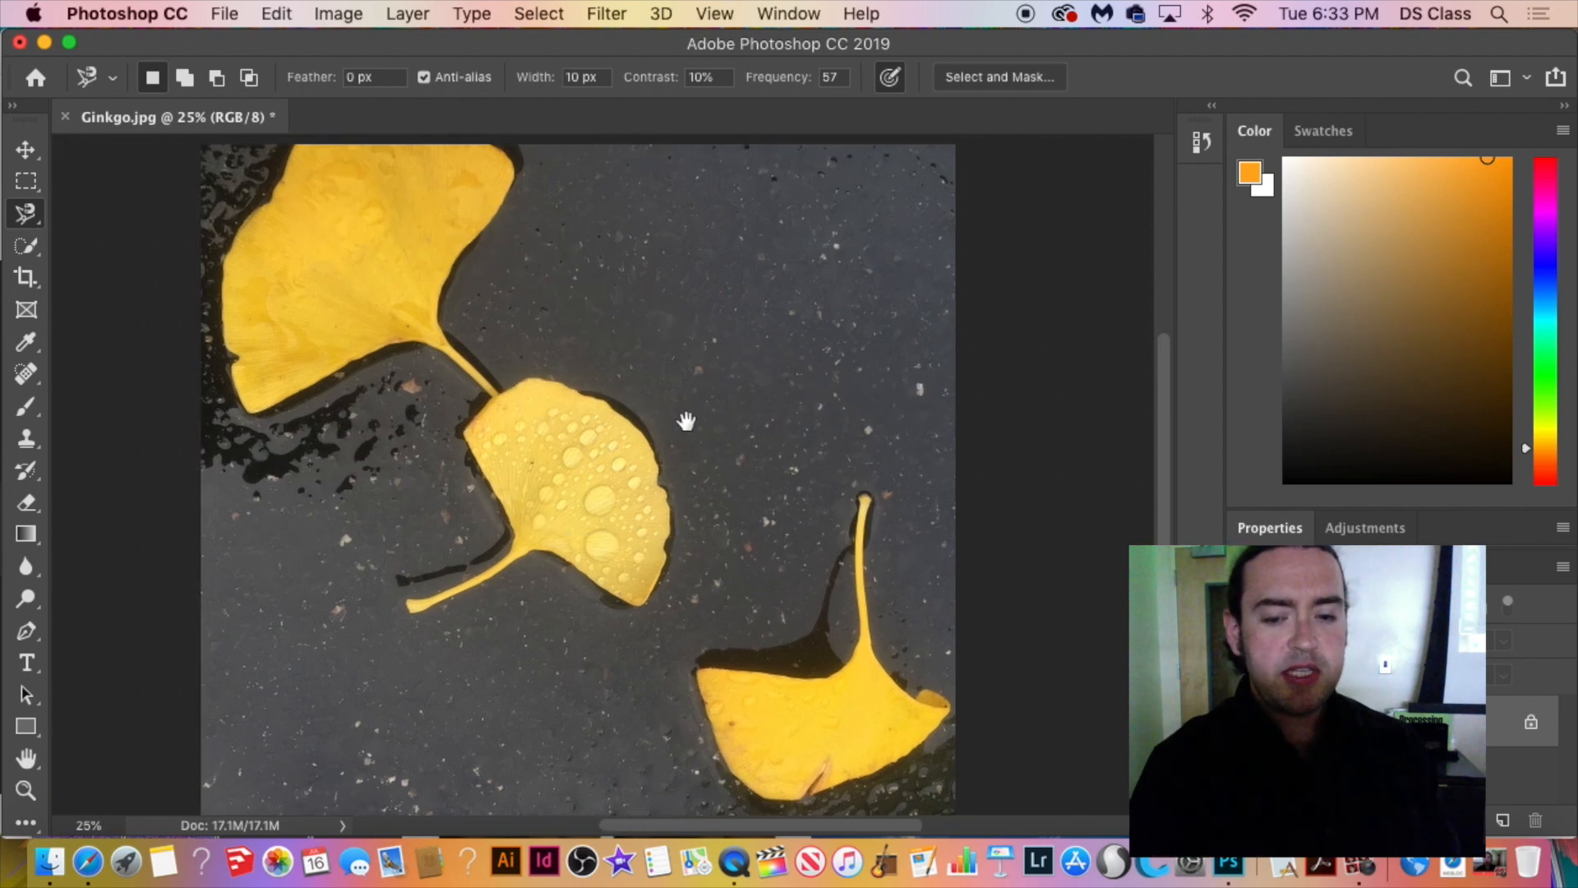
{"action": "left_click", "coordinate": [567, 413]}
{"action": "mouse_move", "coordinate": [280, 364]}
{"action": "left_mouse_down"}
{"action": "mouse_move", "coordinate": [342, 511]}
{"action": "mouse_move", "coordinate": [824, 607]}
{"action": "mouse_move", "coordinate": [798, 536]}
{"action": "left_mouse_up"}
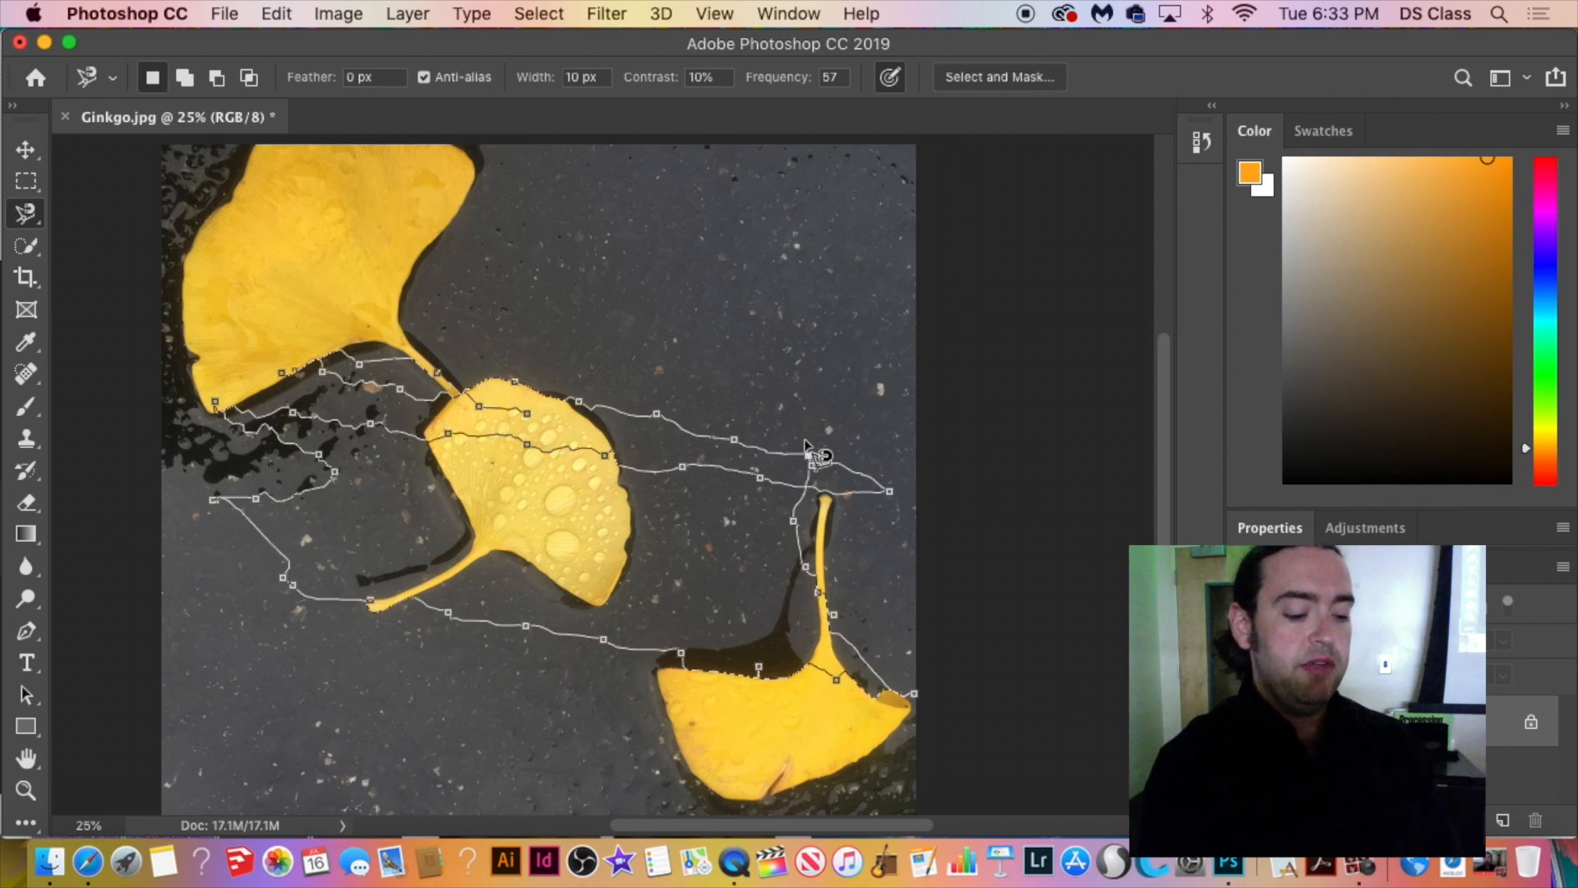
{"action": "key", "text": "Escape"}
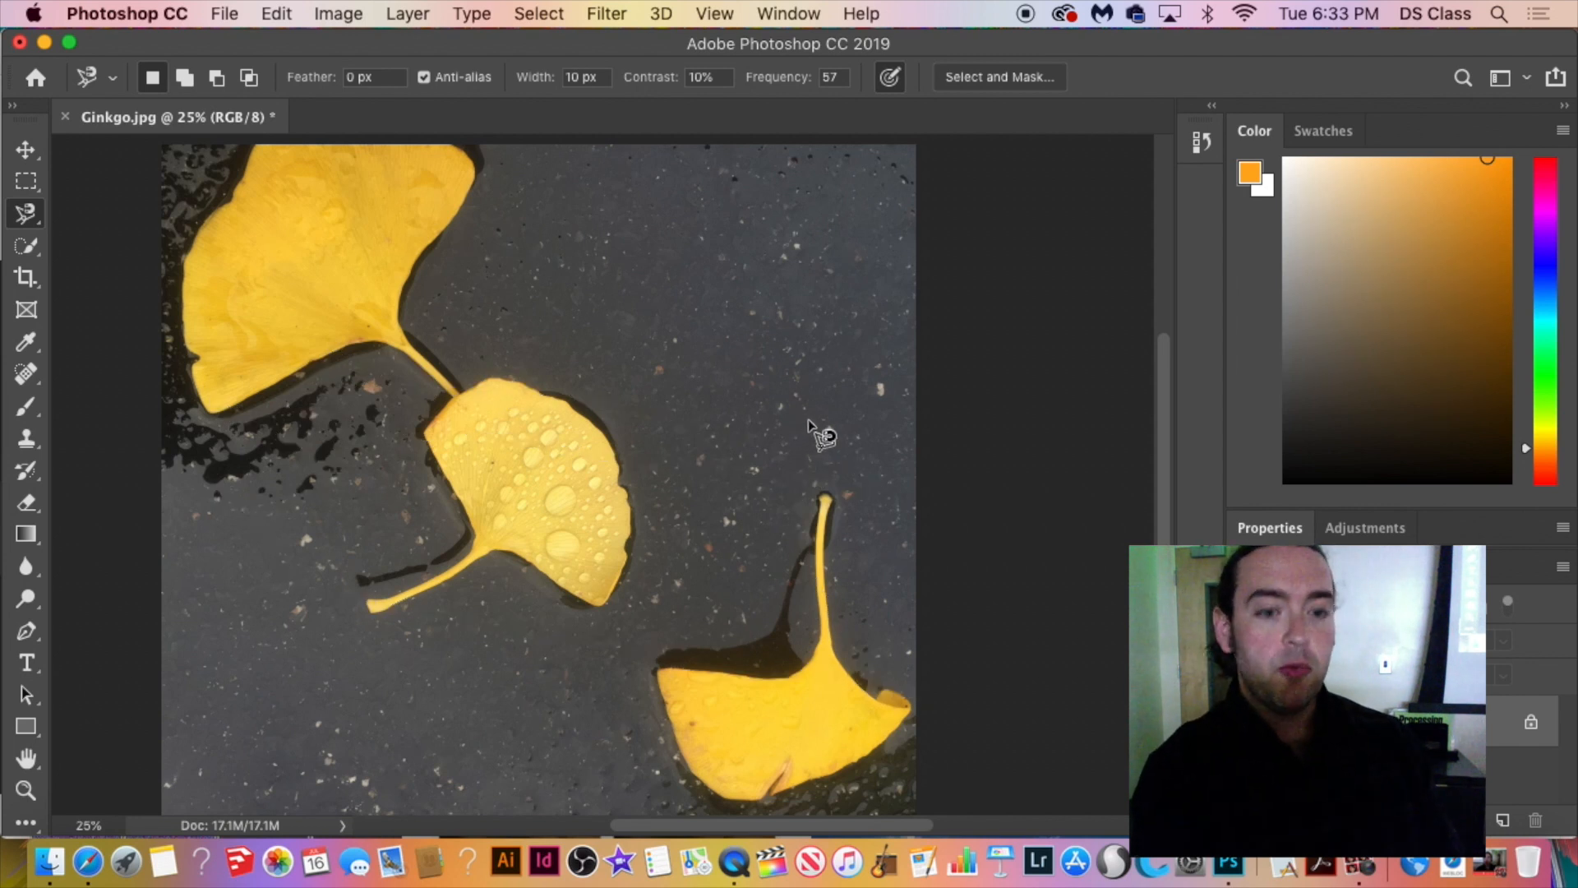
Inspect the middle leaf's pixels and water droplets at 800% magnification, and return to a wider view of the photo.
{"action": "left_click_drag", "start_coordinate": [1170, 518], "coordinate": [1170, 524]}
{"action": "key", "text": "super+minus"}
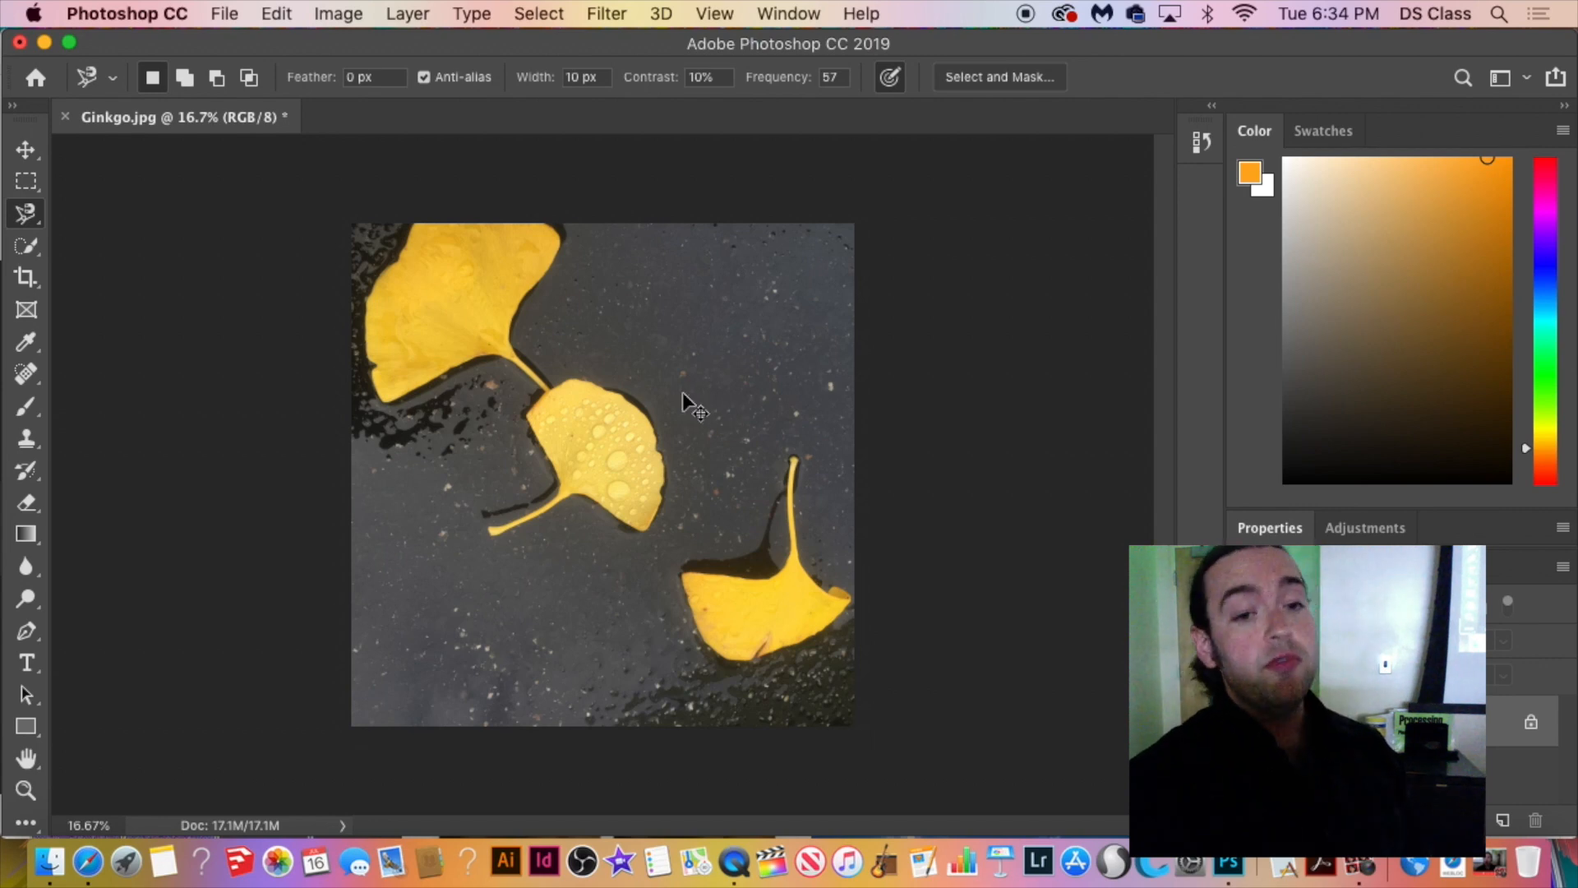
{"action": "key", "text": "super+equal"}
{"action": "key", "text": "super+equal"}
{"action": "key", "text": "super+equal"}
{"action": "key", "text": "super+equal"}
{"action": "key", "text": "super+equal"}
{"action": "key", "text": "super+equal"}
{"action": "key", "text": "super+equal"}
{"action": "key", "text": "super+equal"}
{"action": "key", "text": "super+equal"}
{"action": "key", "text": "super+equal"}
{"action": "key", "text": "super+equal"}
{"action": "key", "text": "super+equal"}
{"action": "key", "text": "super+equal"}
{"action": "key", "text": "super+equal"}
{"action": "key", "text": "super+equal"}
{"action": "key", "text": "super+equal"}
{"action": "key", "text": "super+equal"}
{"action": "key", "text": "super+equal"}
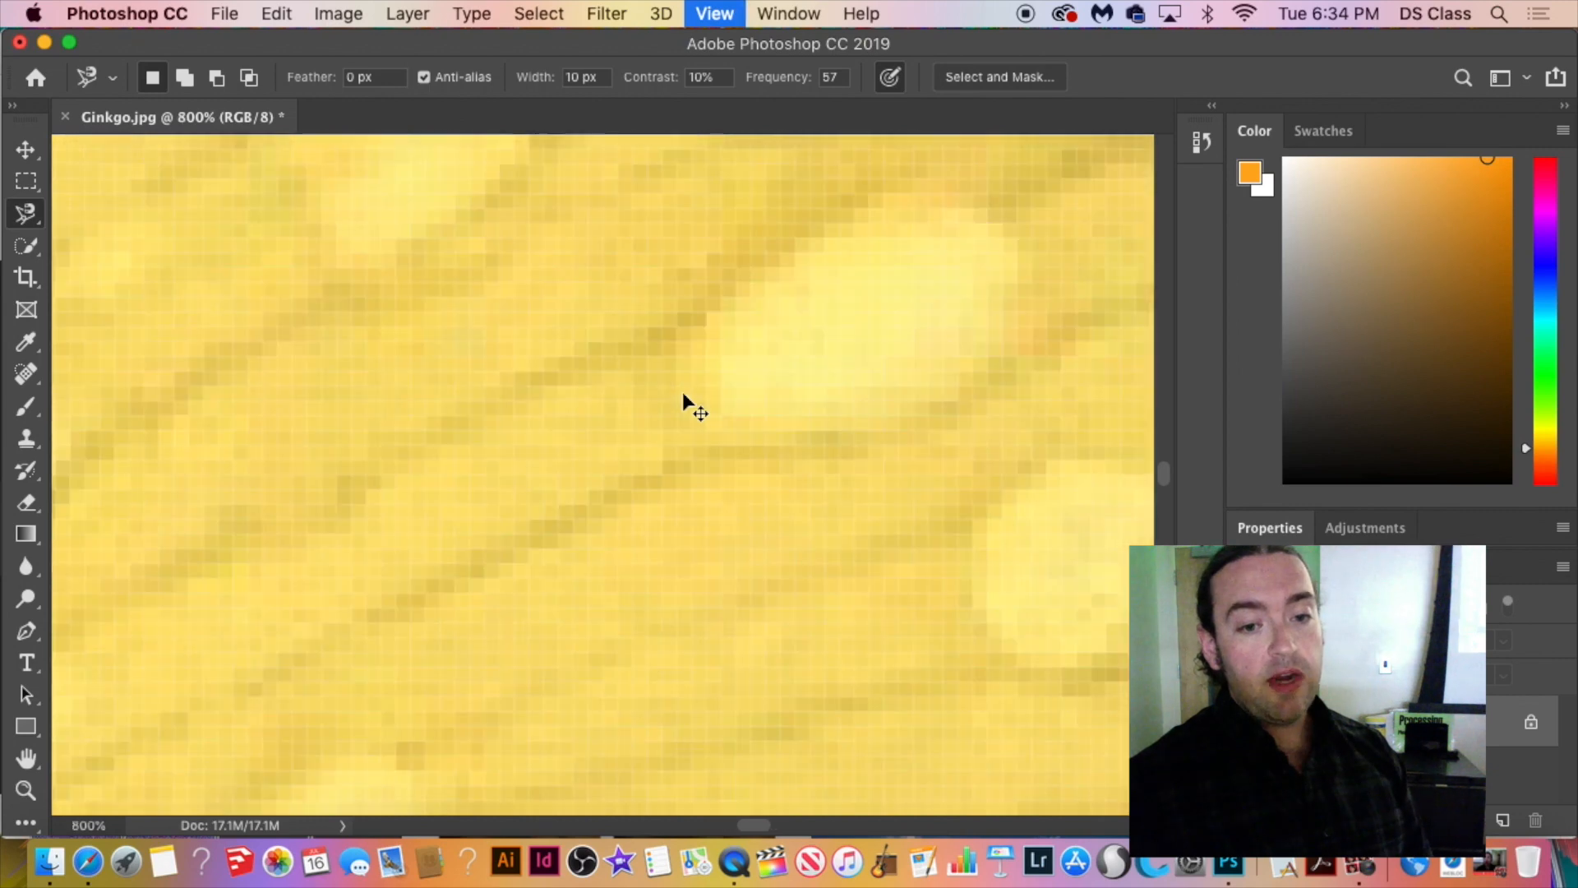
{"action": "key", "text": "super+0"}
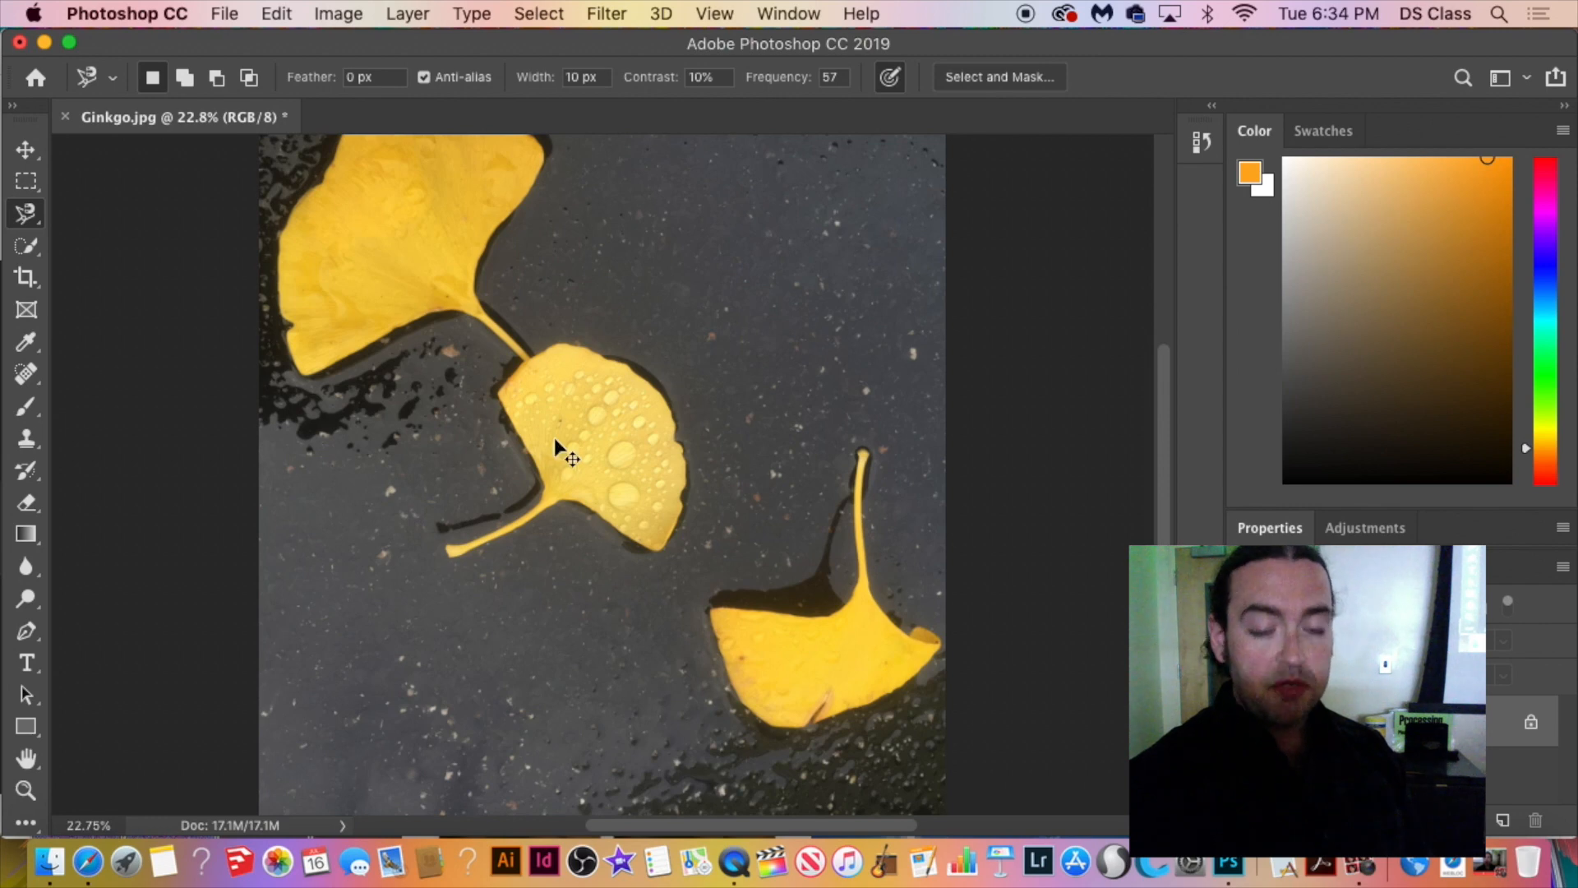
{"action": "key", "text": "super+equal"}
{"action": "key", "text": "super+equal"}
{"action": "key", "text": "super+equal"}
{"action": "key", "text": "super+equal"}
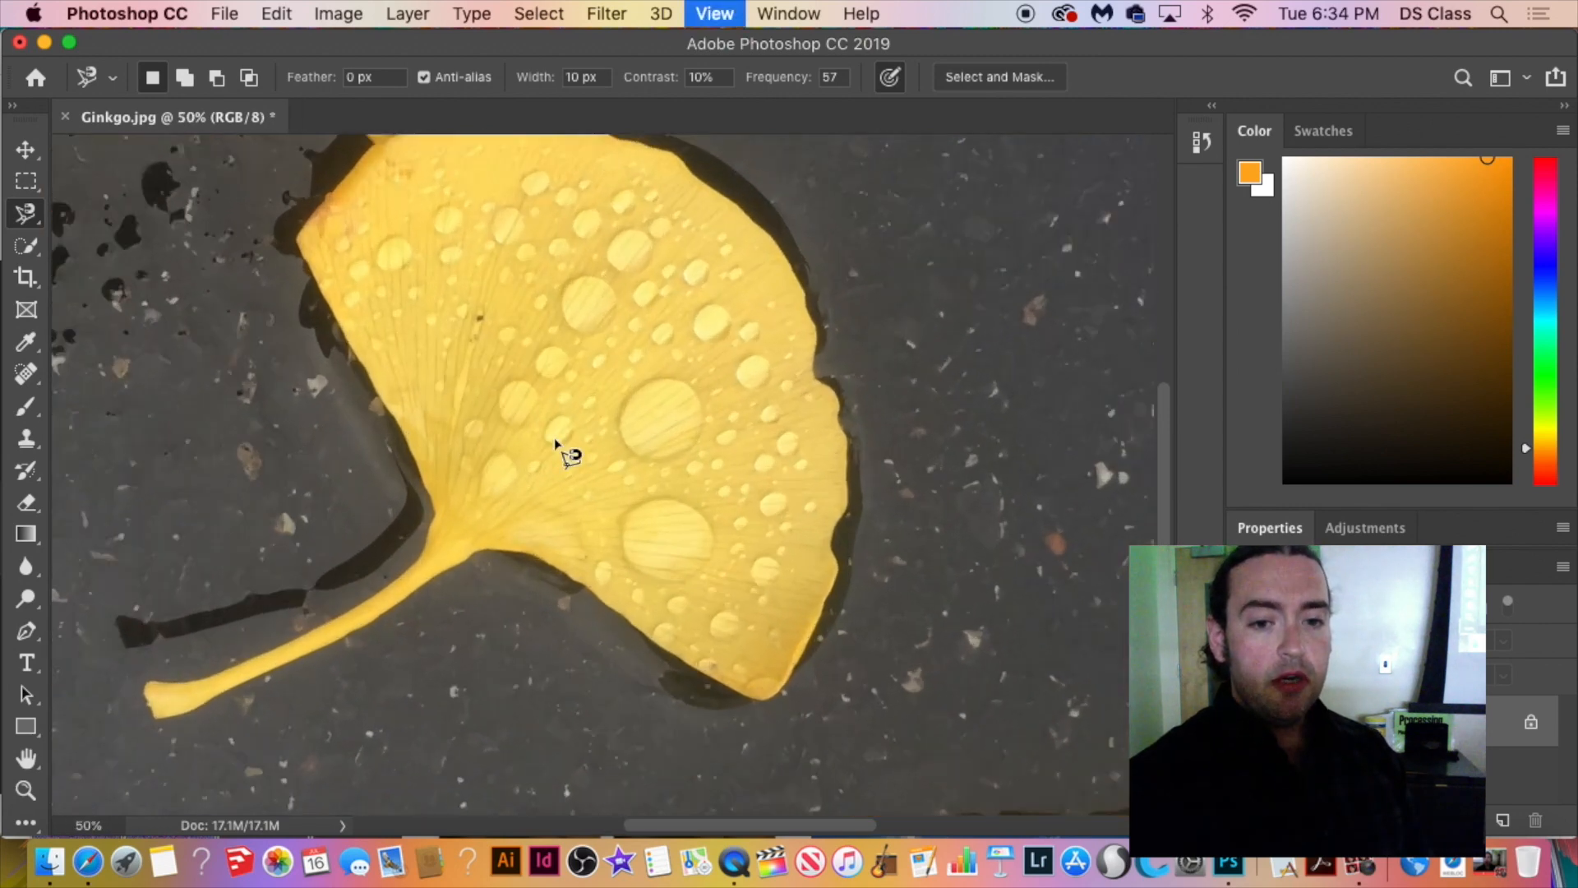
{"action": "key", "text": "super+minus"}
{"action": "key", "text": "super+minus"}
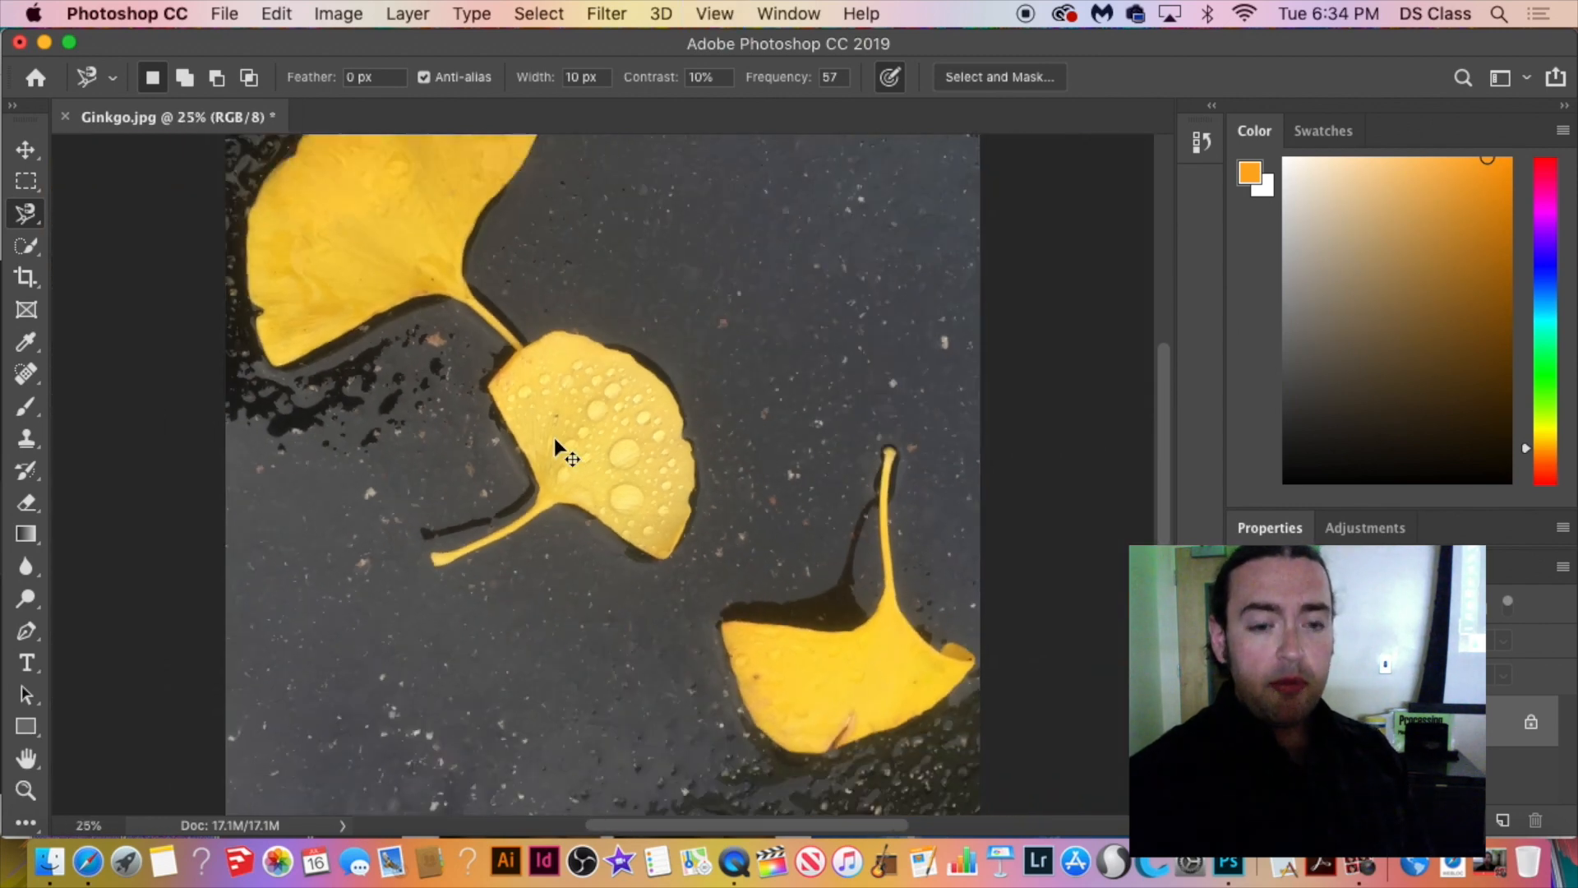
Compare the photo at magnifications between 12.5% and 66.7%, ending with the middle leaf at 50%.
{"action": "key", "text": "super+equal"}
{"action": "key", "text": "super+minus"}
{"action": "key", "text": "super+minus"}
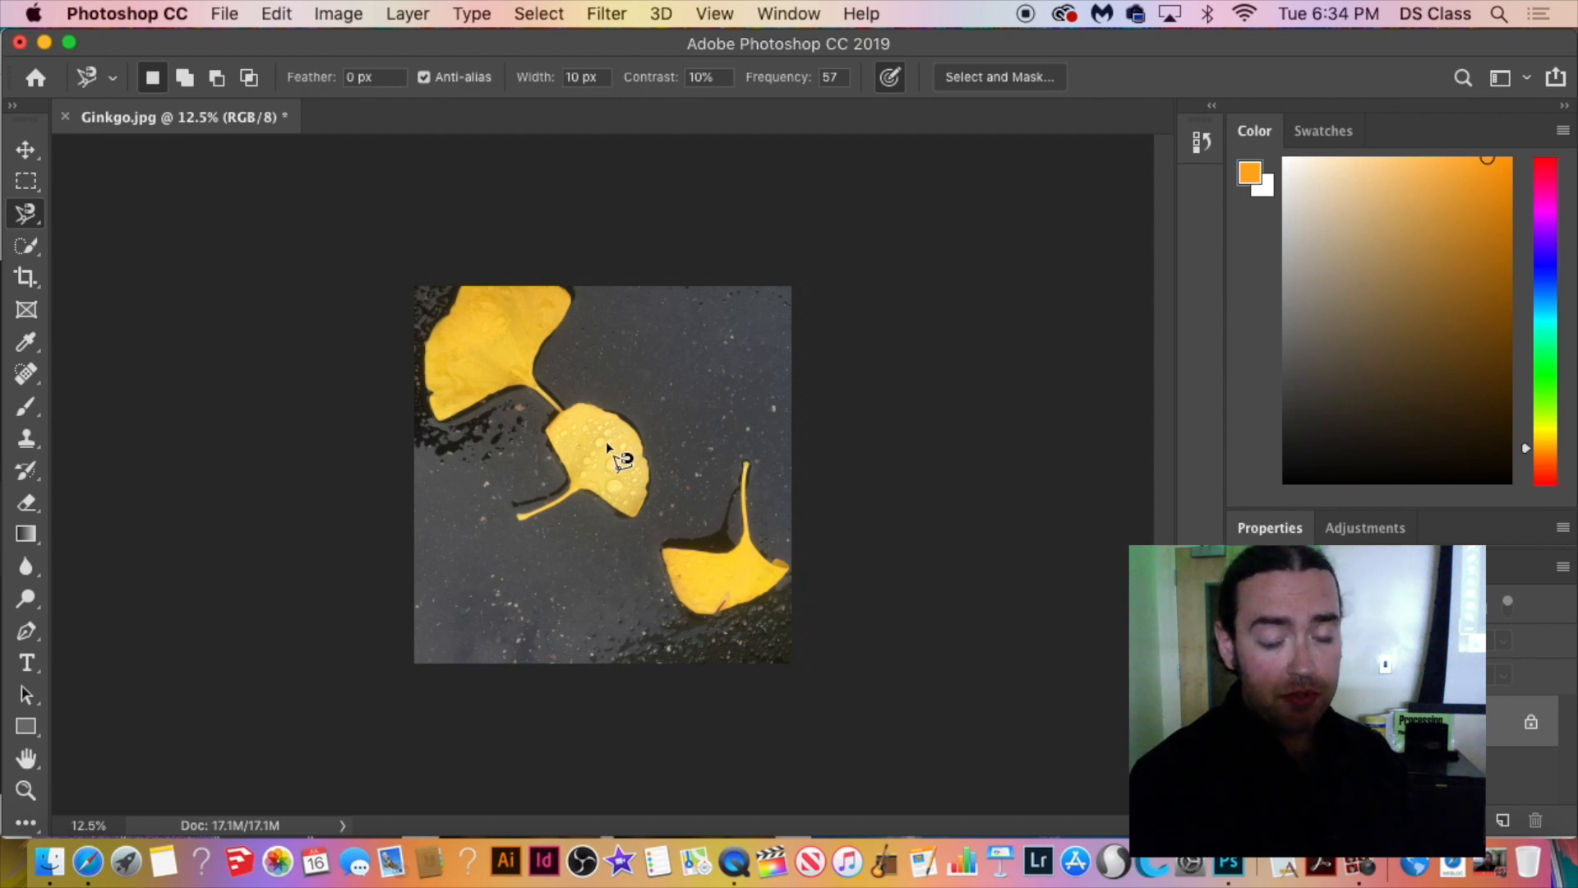
{"action": "key", "text": "super+plus"}
{"action": "key", "text": "super+plus"}
{"action": "key", "text": "super+minus"}
{"action": "key", "text": "super+minus"}
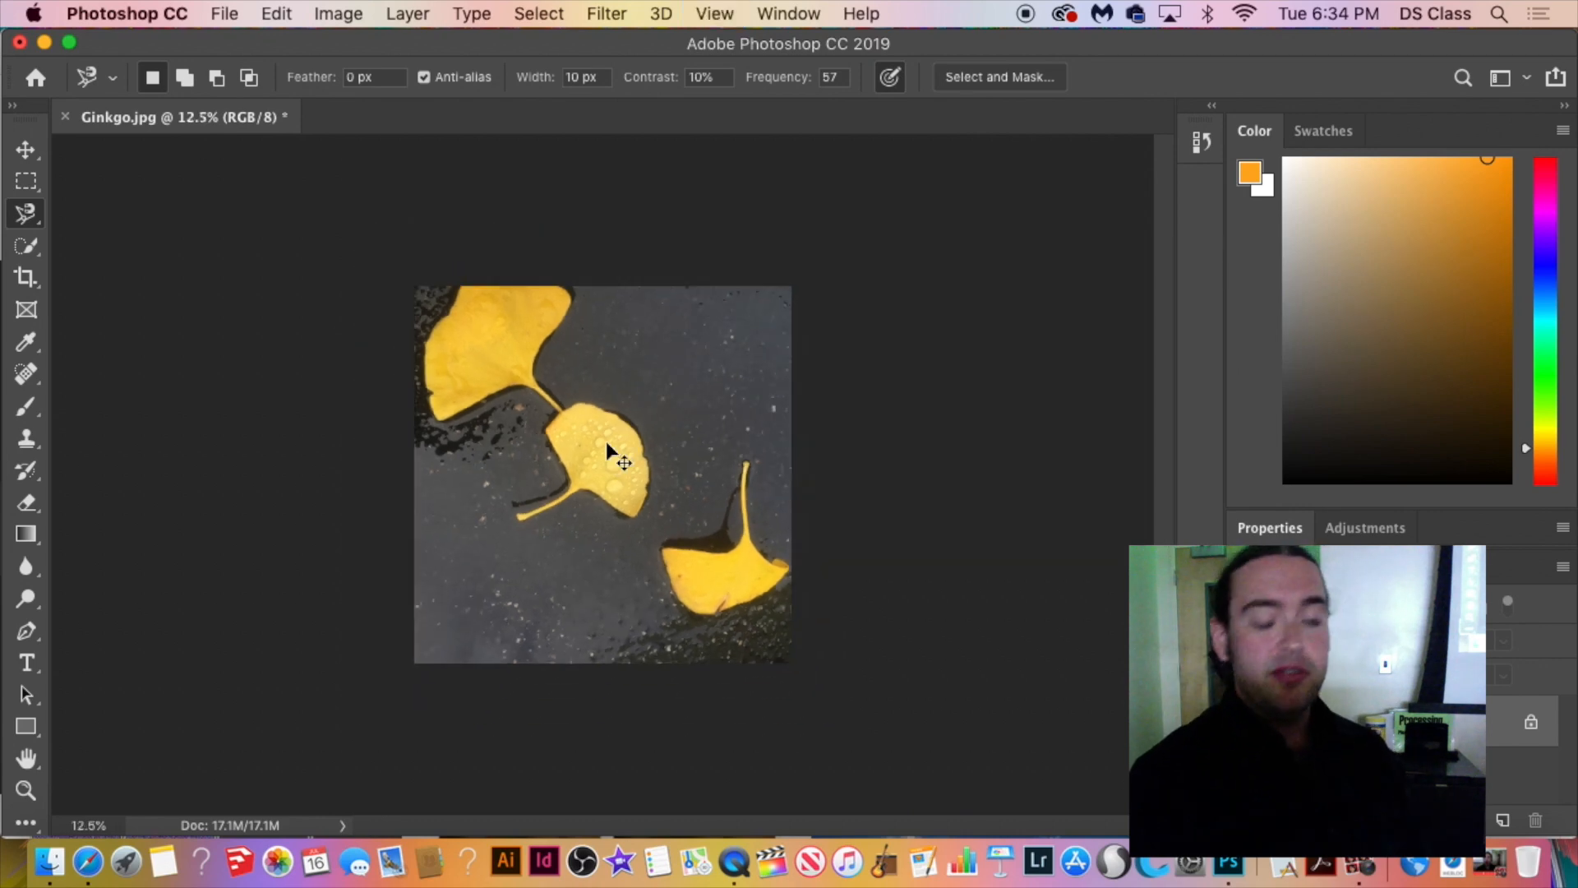
{"action": "key", "text": "super+plus"}
{"action": "key", "text": "super+plus"}
{"action": "key", "text": "super+plus"}
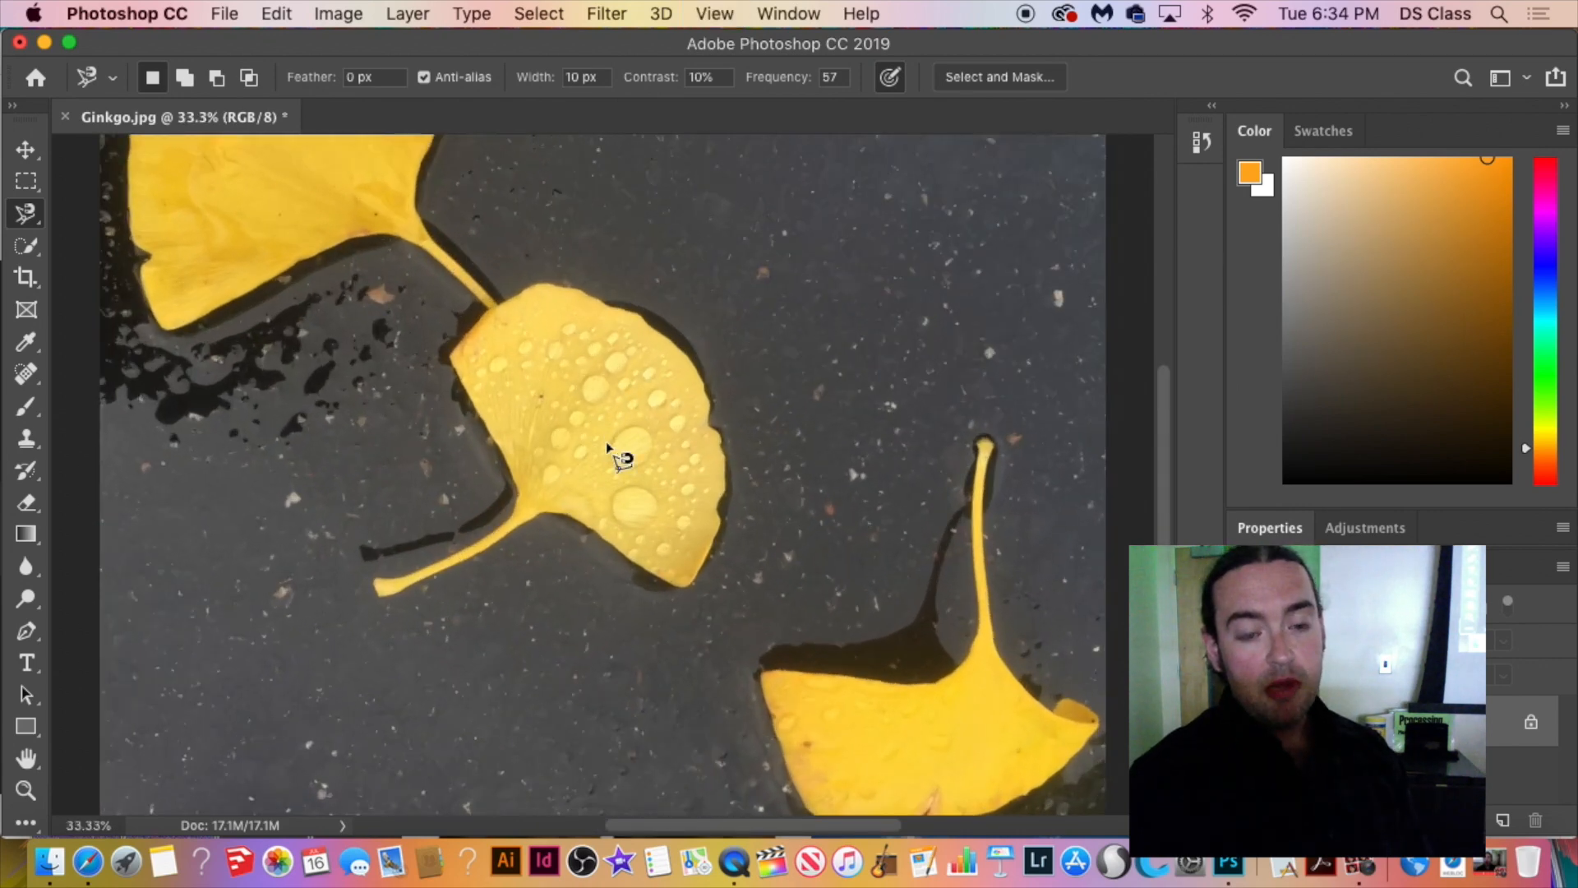
{"action": "key", "text": "super+plus"}
{"action": "key", "text": "super+plus"}
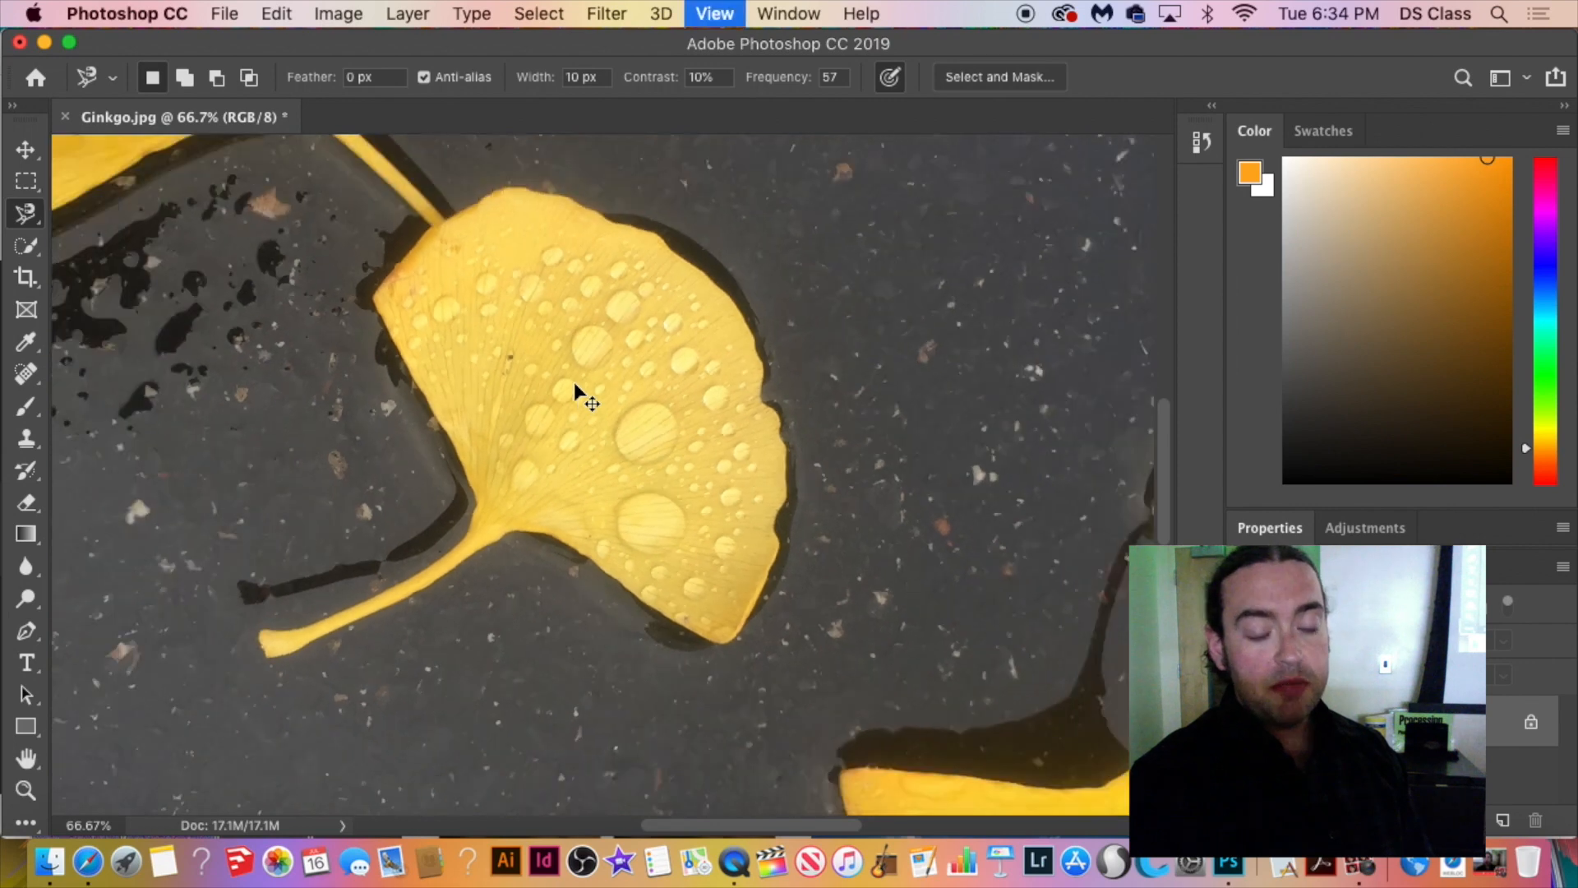
{"action": "key", "text": "super+minus"}
{"action": "key", "text": "super+minus"}
{"action": "key", "text": "super+plus"}
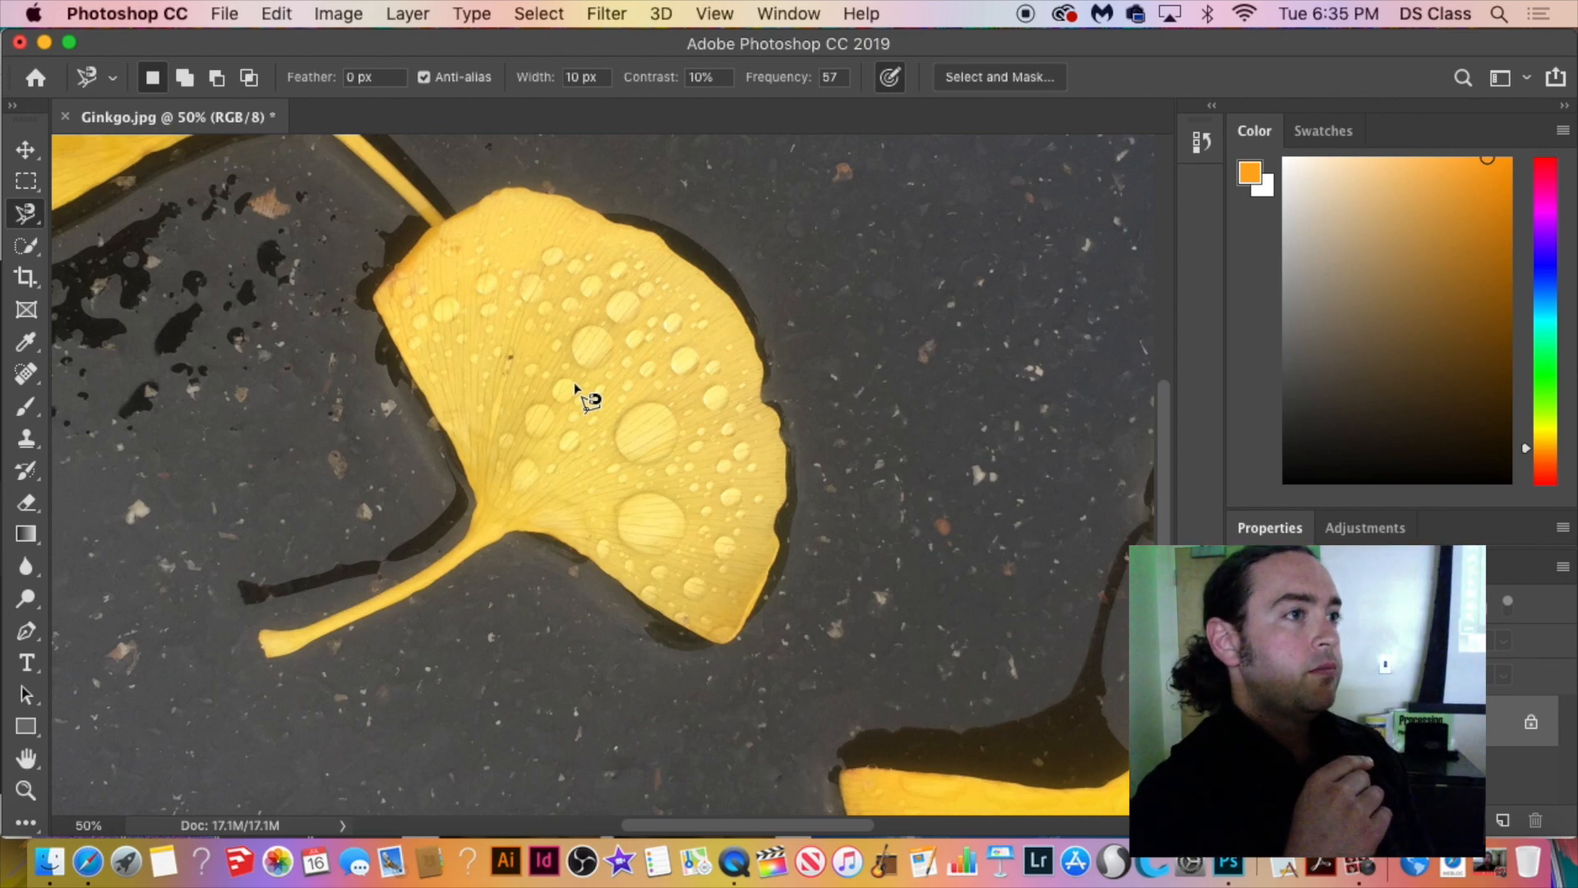
Scrub the magnification in and out on the middle leaf with the Zoom tool, and fit the whole photo on screen.
{"action": "left_click", "coordinate": [27, 791]}
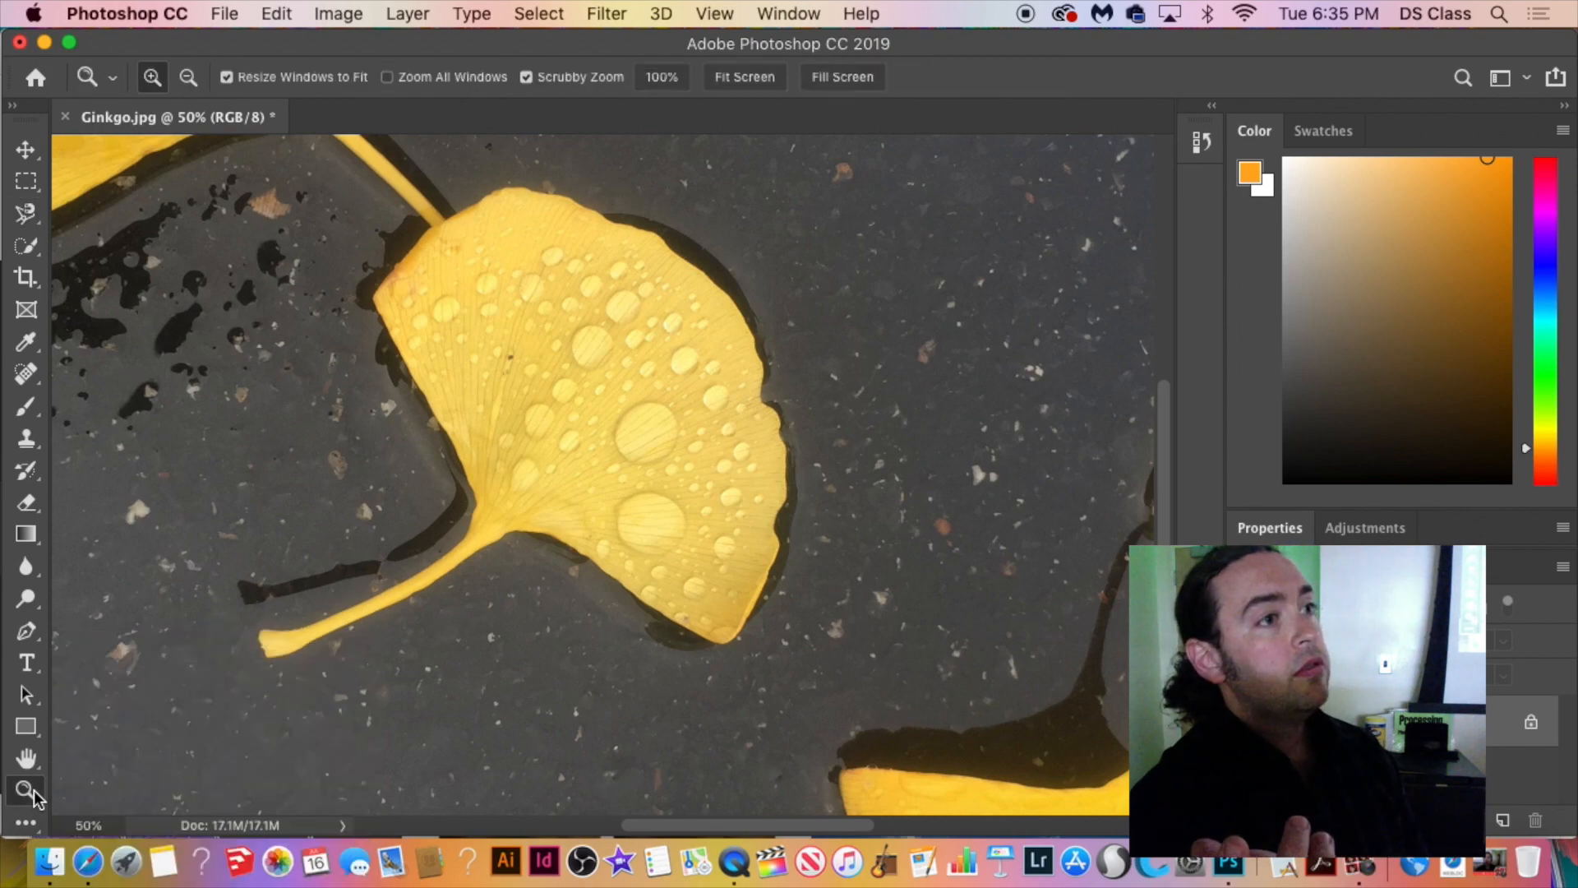
{"action": "left_click_drag", "start_coordinate": [584, 458], "coordinate": [604, 418]}
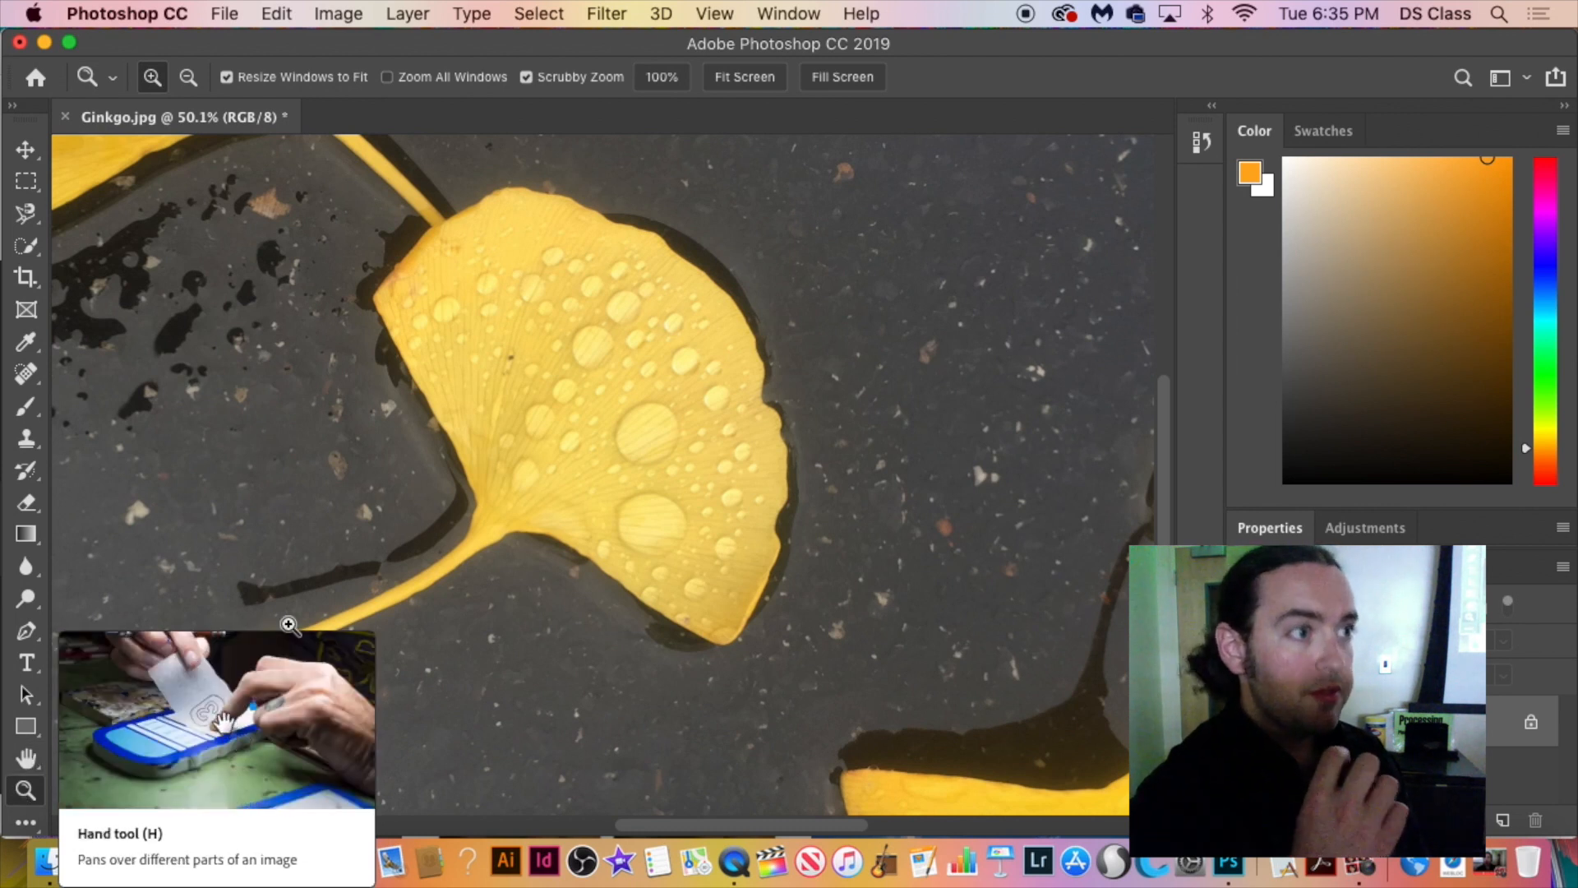
{"action": "left_click_drag", "start_coordinate": [597, 380], "coordinate": [586, 427]}
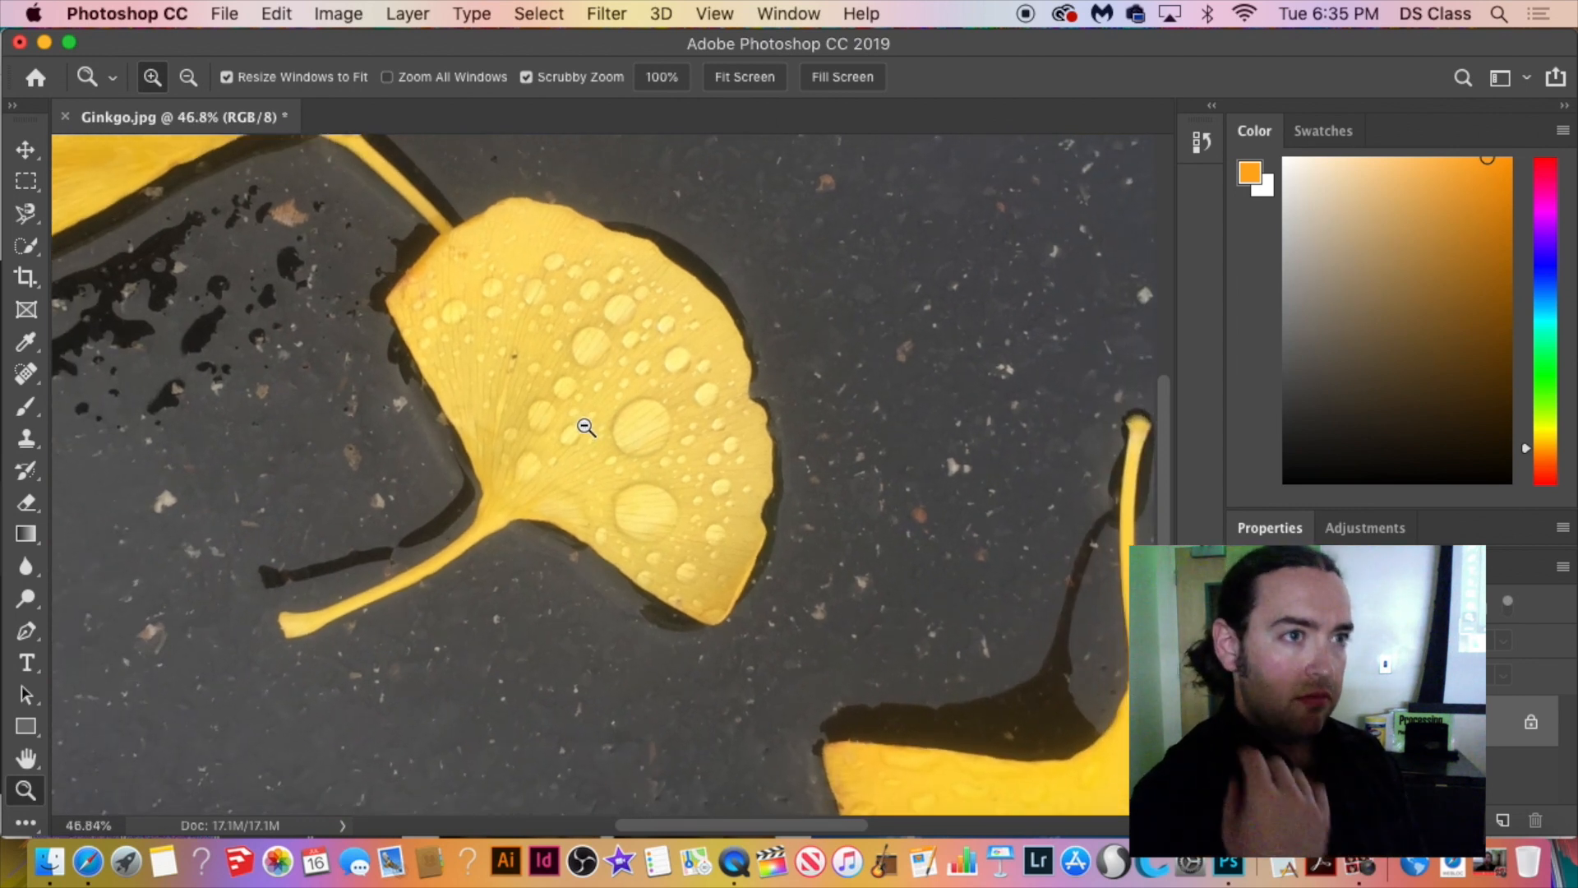
{"action": "mouse_move", "coordinate": [585, 427]}
{"action": "left_mouse_down"}
{"action": "mouse_move", "coordinate": [624, 476]}
{"action": "mouse_move", "coordinate": [566, 418]}
{"action": "left_mouse_up"}
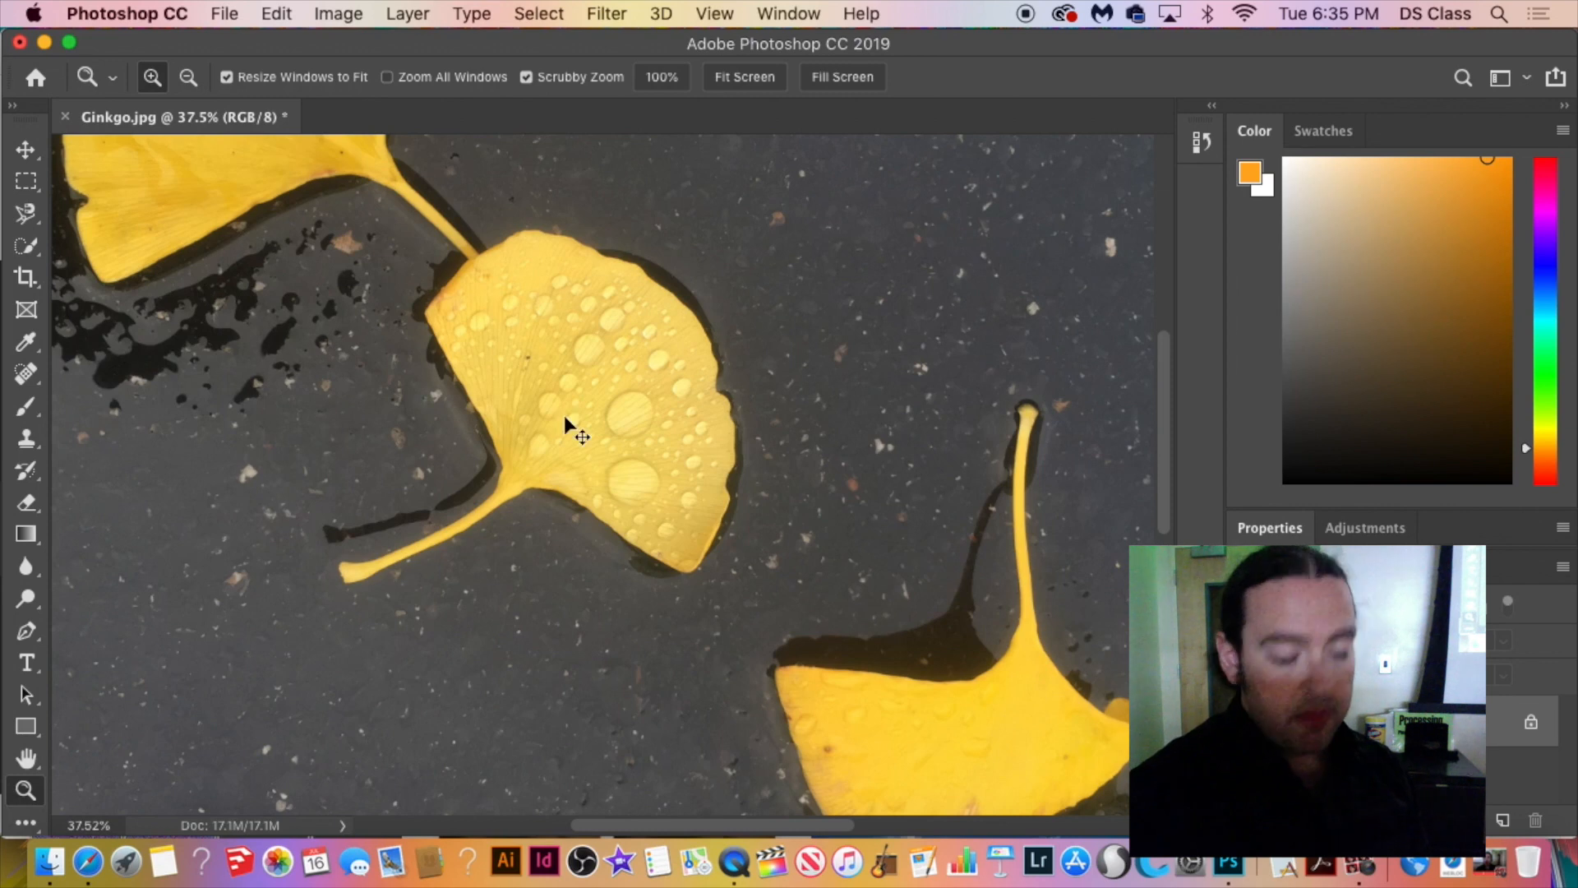
{"action": "key", "text": "super+0"}
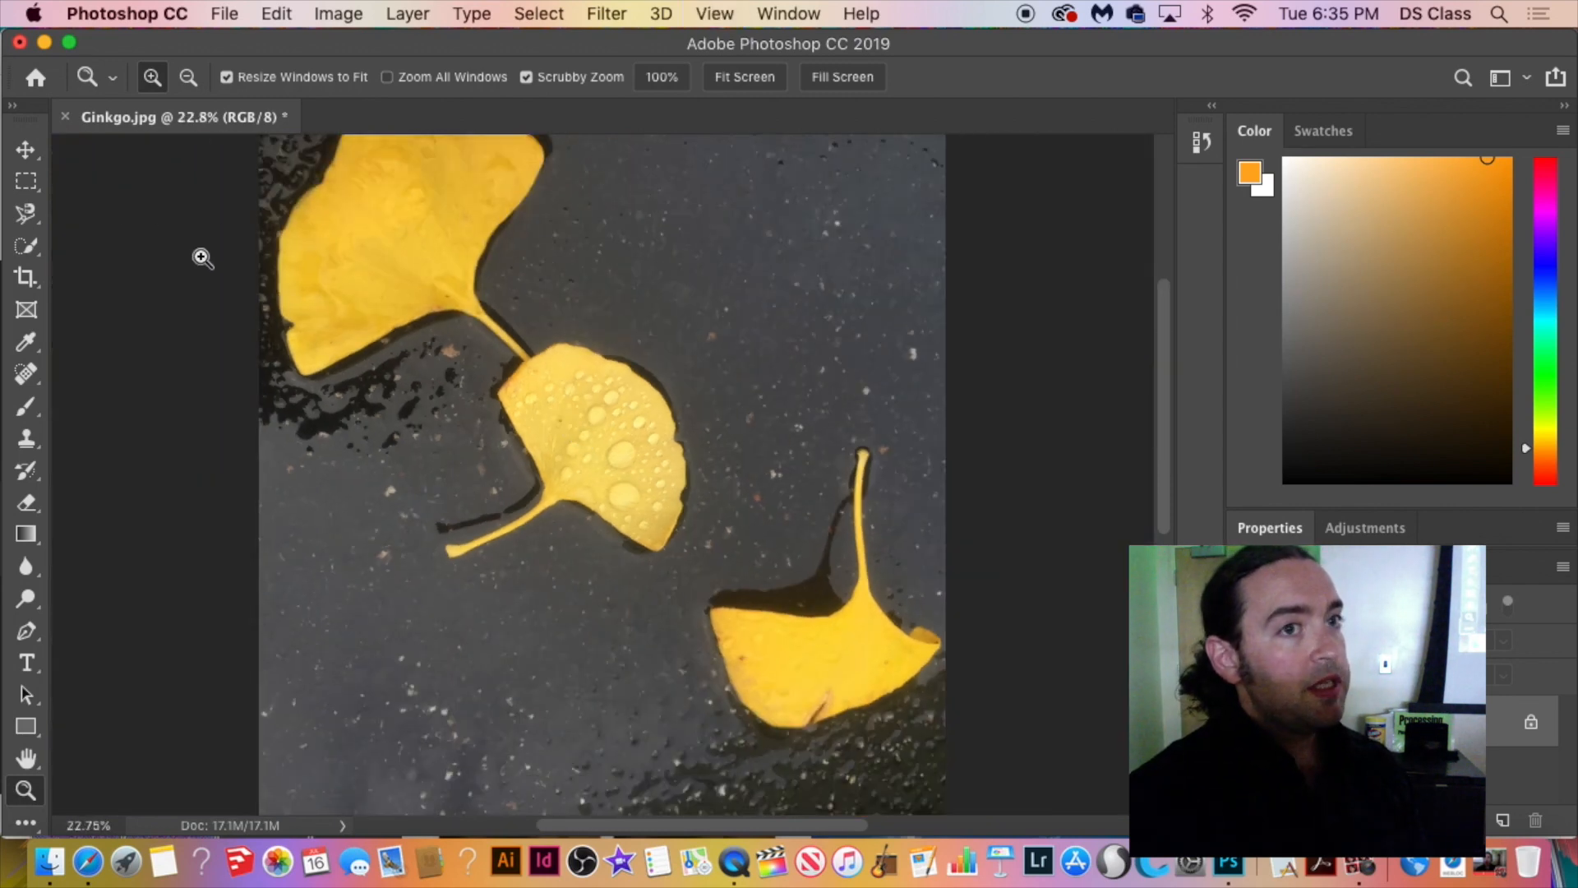
Examine individual pixels at the photo's left edge at 12800% magnification, and fit the whole photo on screen again.
{"action": "left_click_drag", "start_coordinate": [199, 260], "coordinate": [954, 740]}
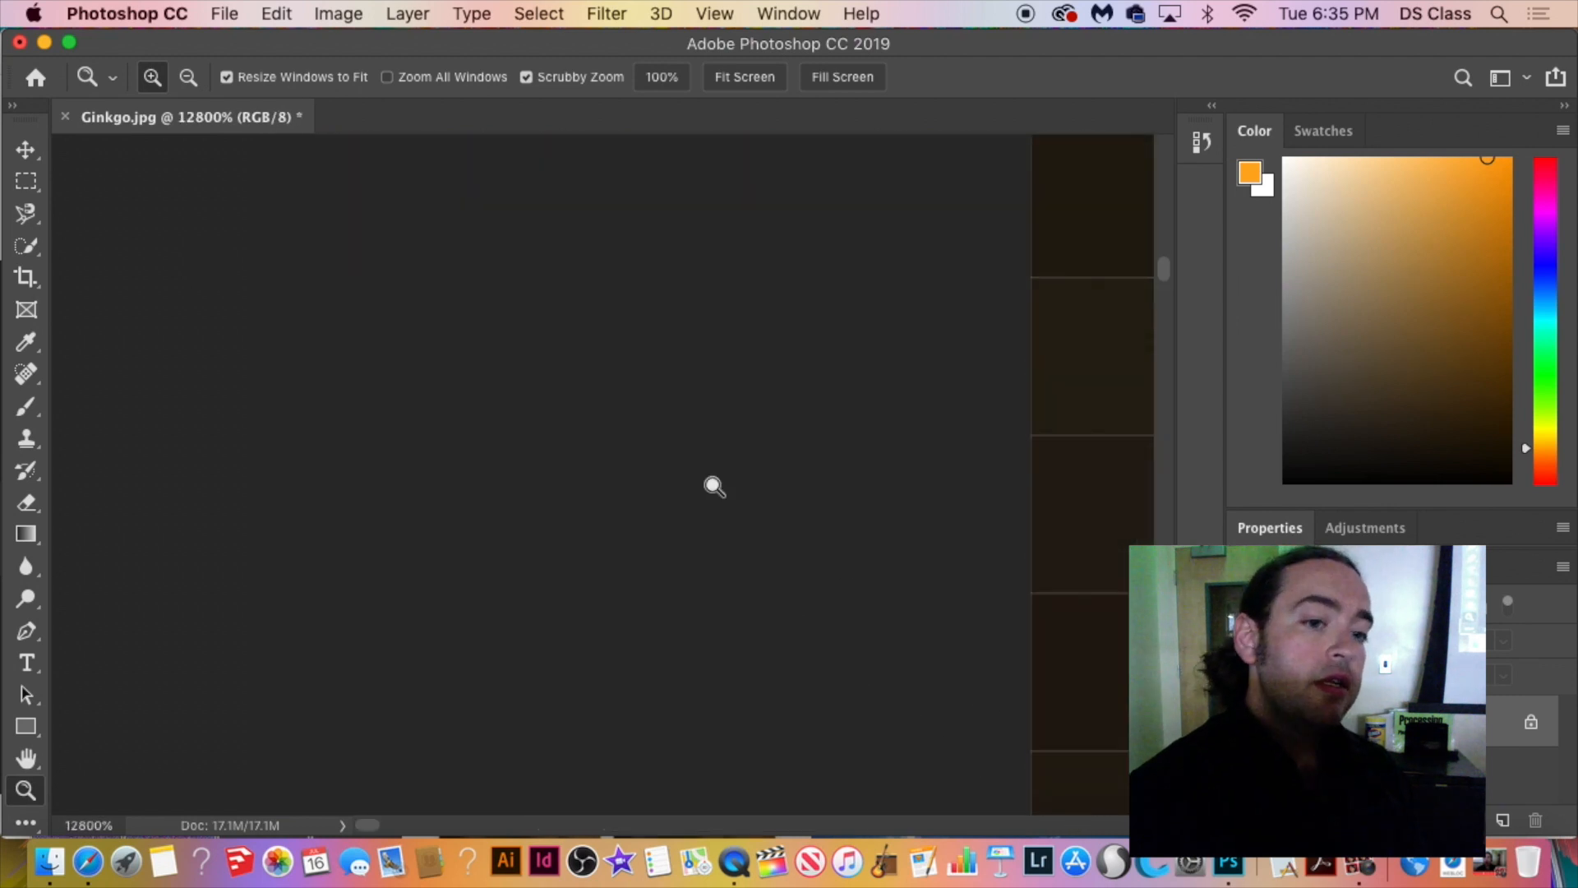
{"action": "left_click_drag", "start_coordinate": [1052, 571], "coordinate": [123, 327]}
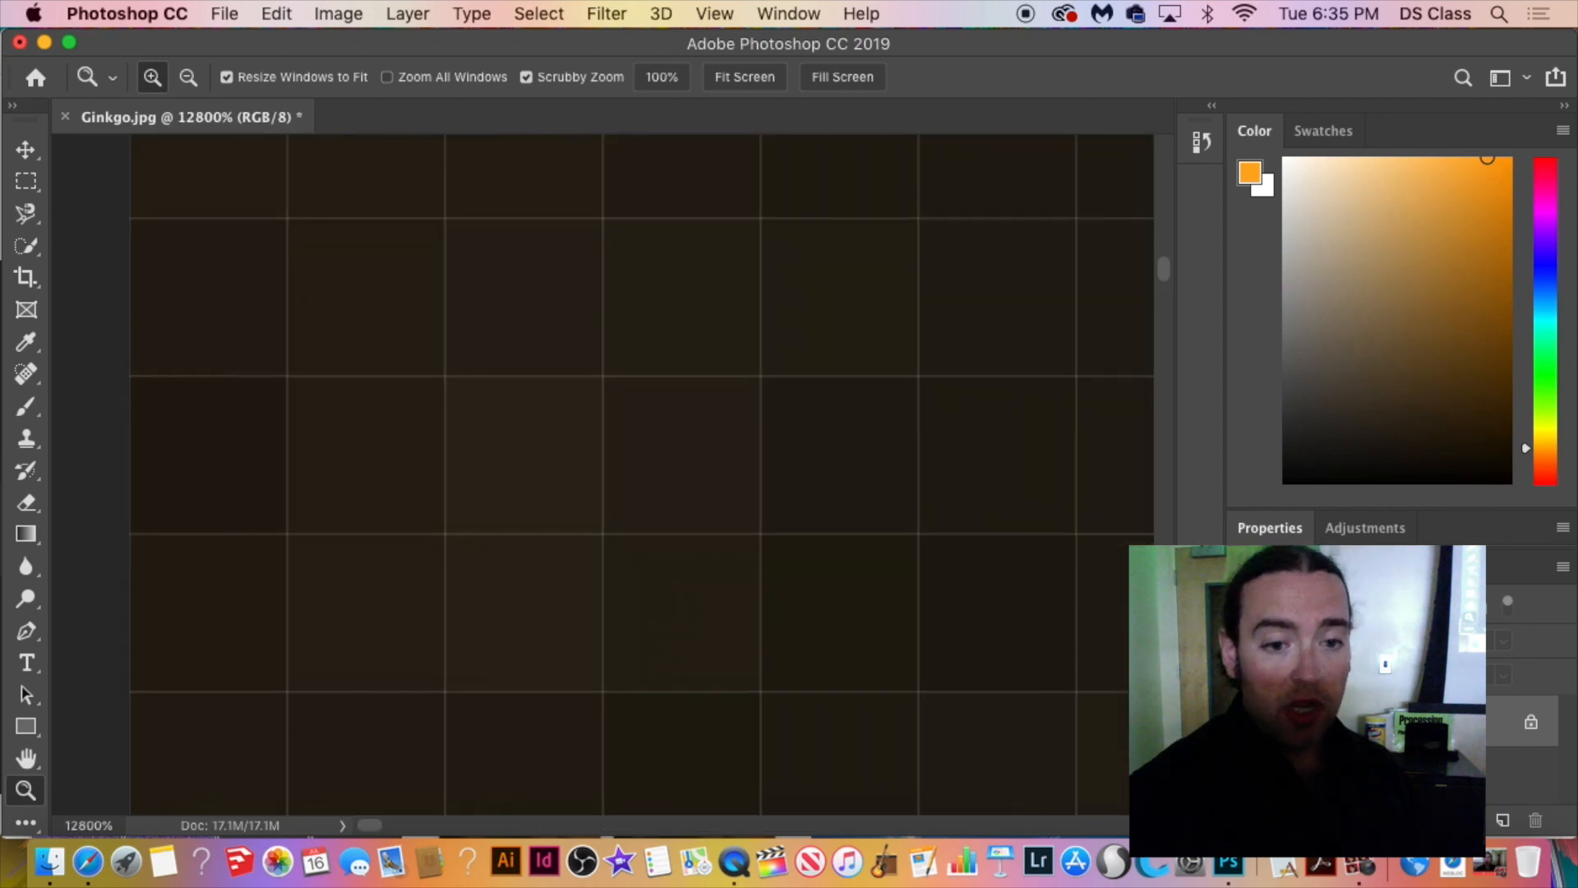
{"action": "left_click_drag", "start_coordinate": [585, 402], "coordinate": [420, 357]}
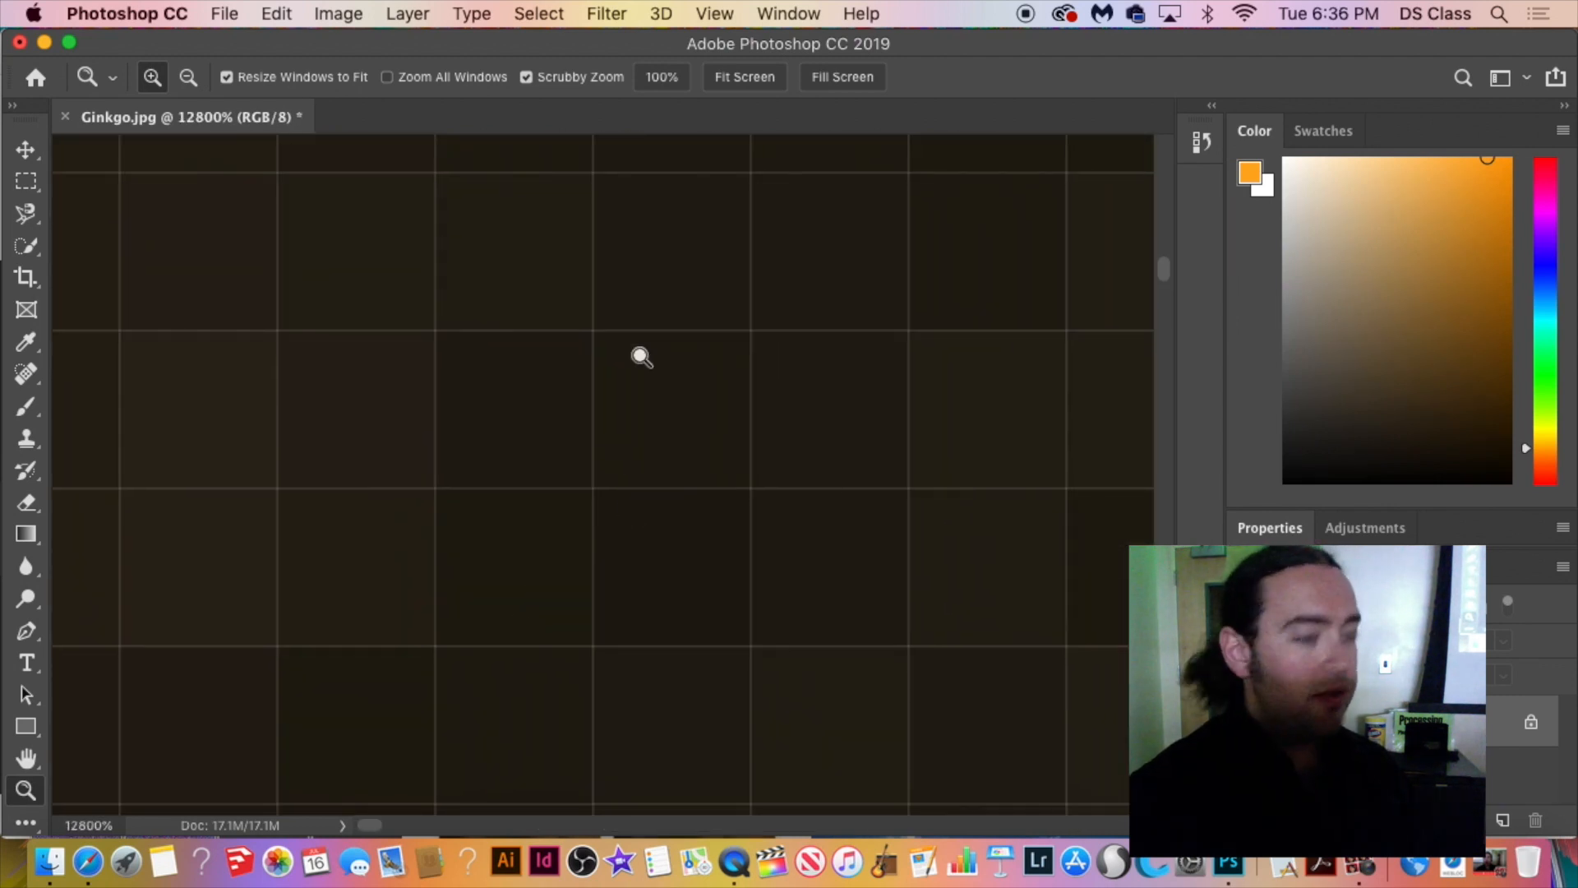
{"action": "key", "text": "super+0"}
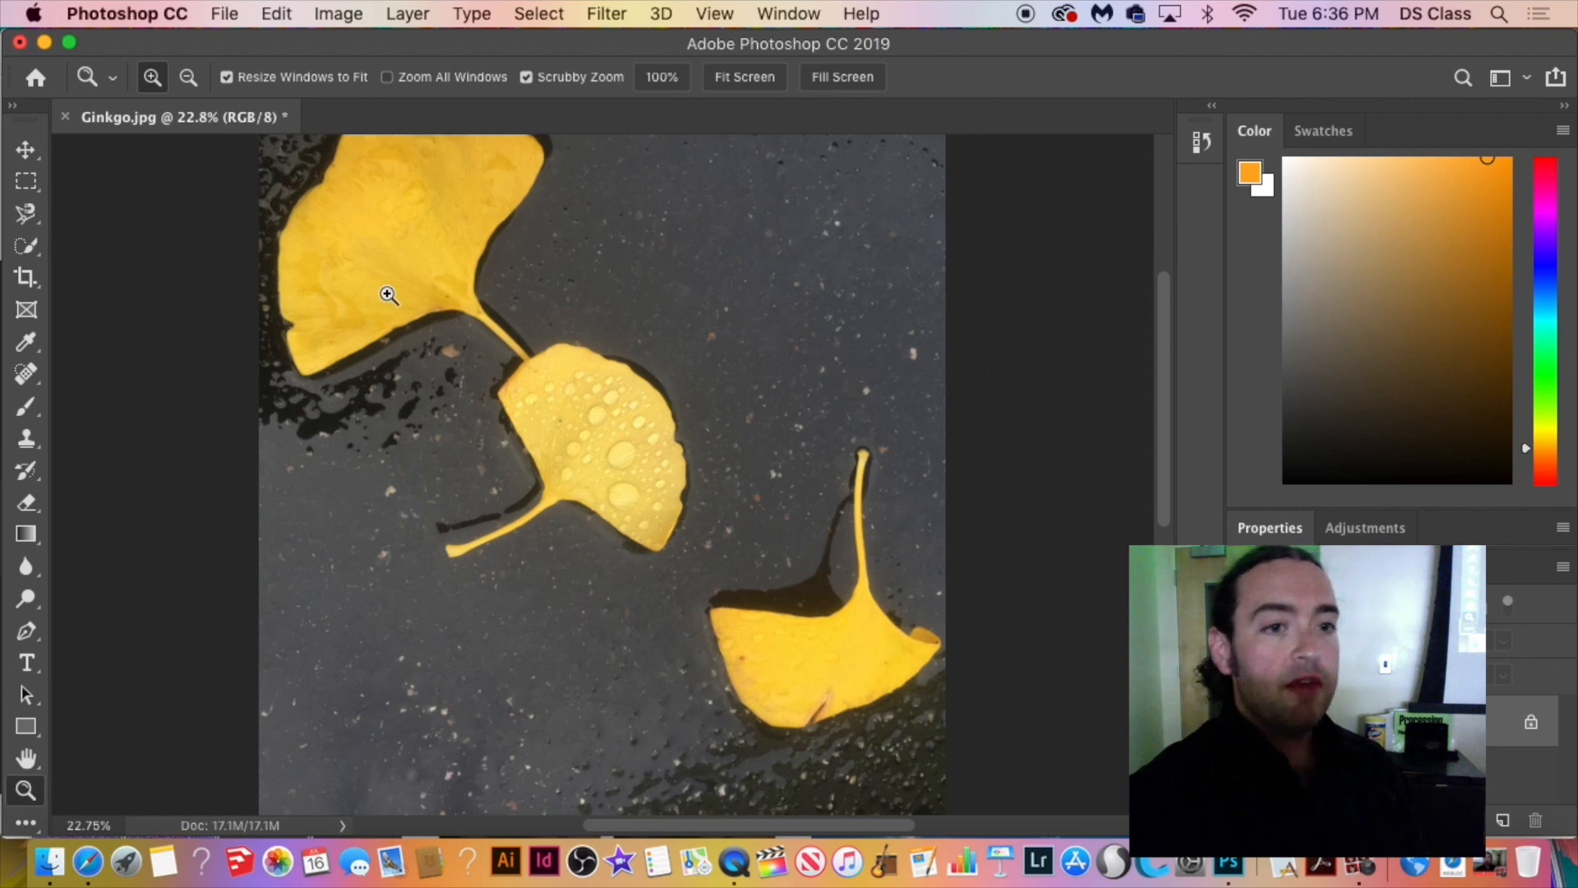
Magnify the upper leaf and its stem with scrubby zoom, fit the photo in between, and bring the view to 100%.
{"action": "left_click_drag", "start_coordinate": [388, 293], "coordinate": [535, 282]}
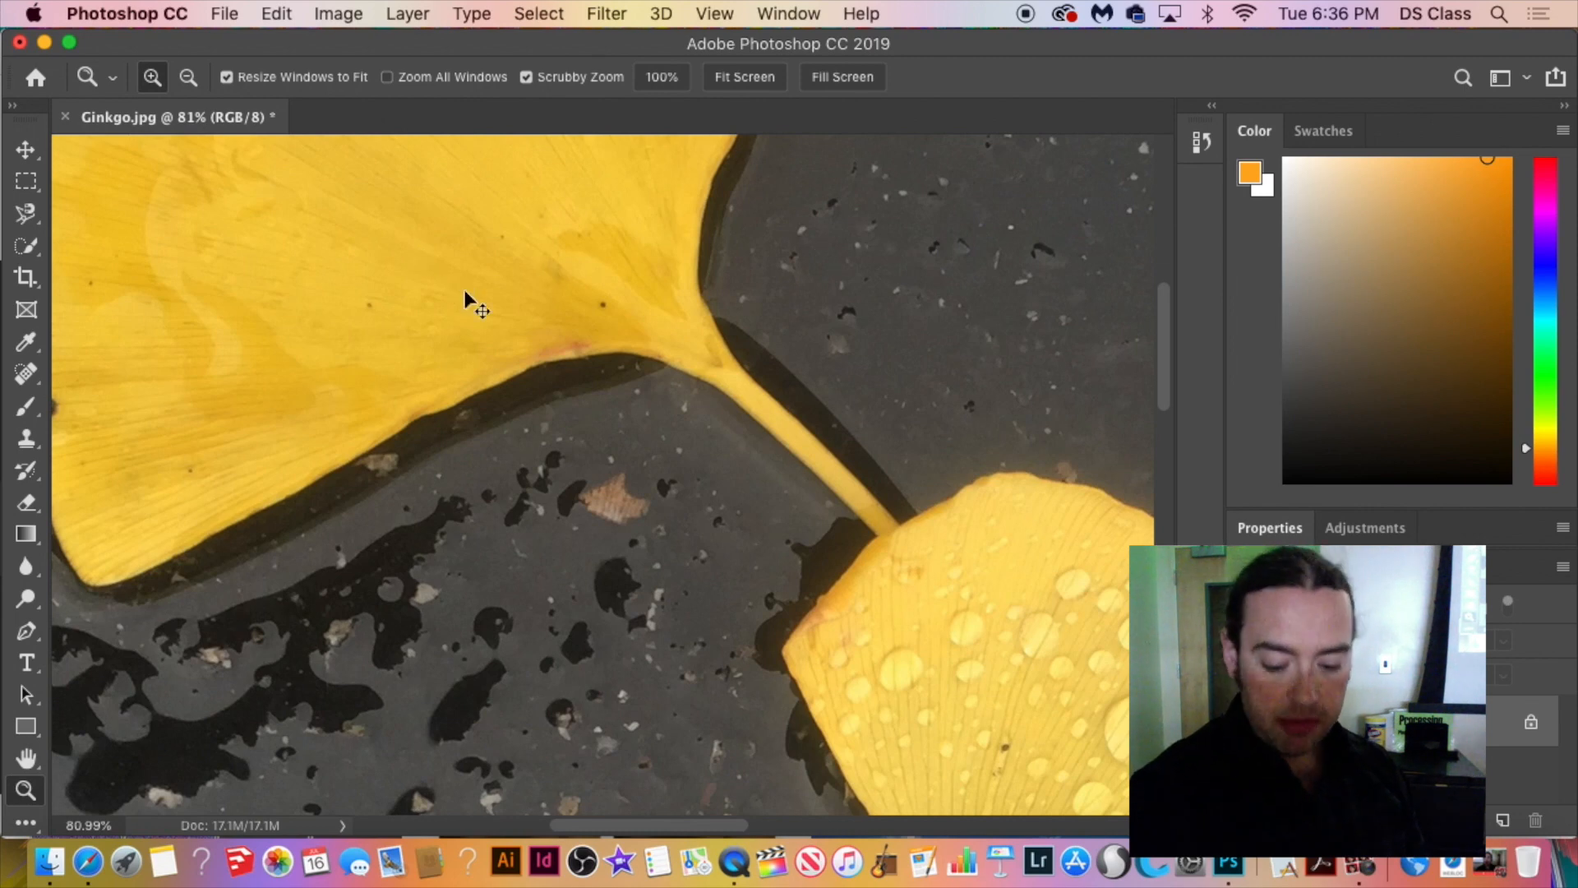
{"action": "key", "text": "super+0"}
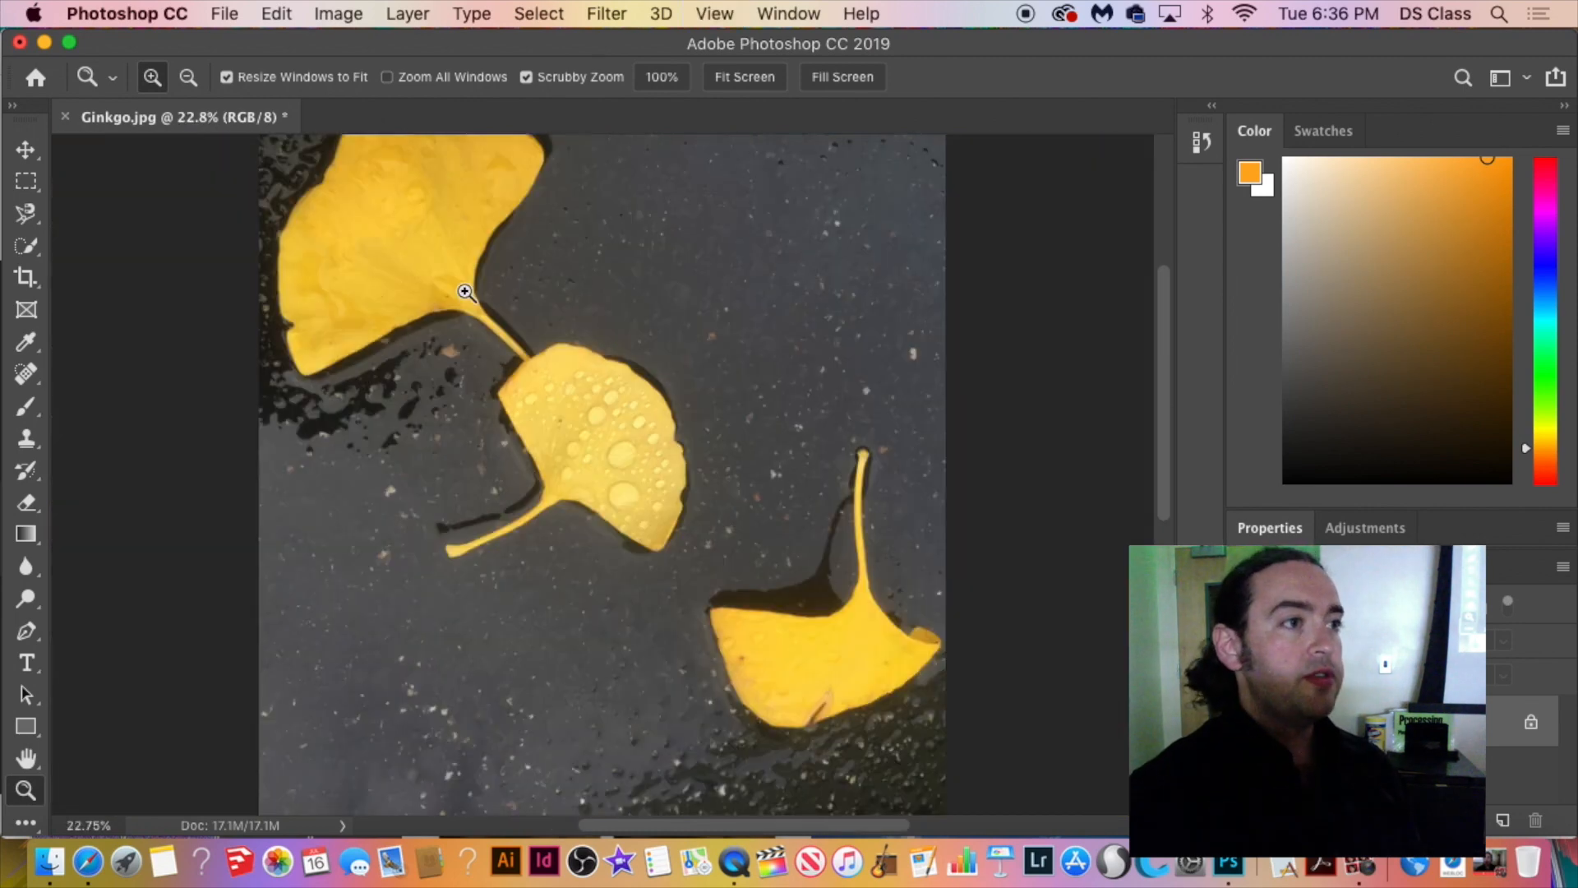
{"action": "left_click_drag", "start_coordinate": [466, 292], "coordinate": [598, 444]}
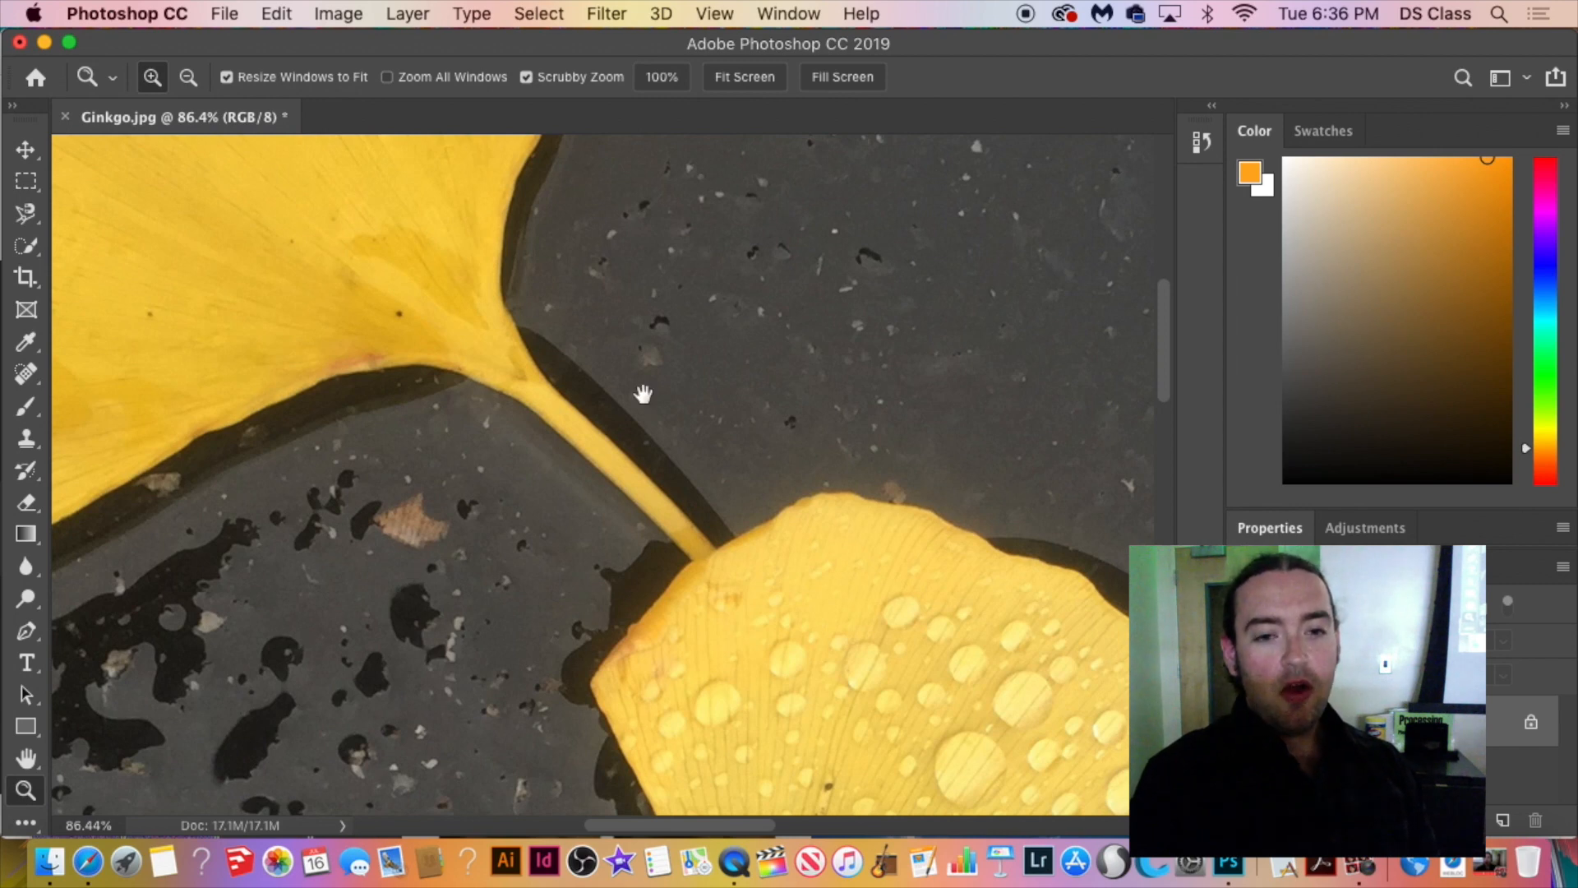
{"action": "left_click_drag", "start_coordinate": [746, 328], "coordinate": [145, 22]}
{"action": "left_click", "coordinate": [750, 304]}
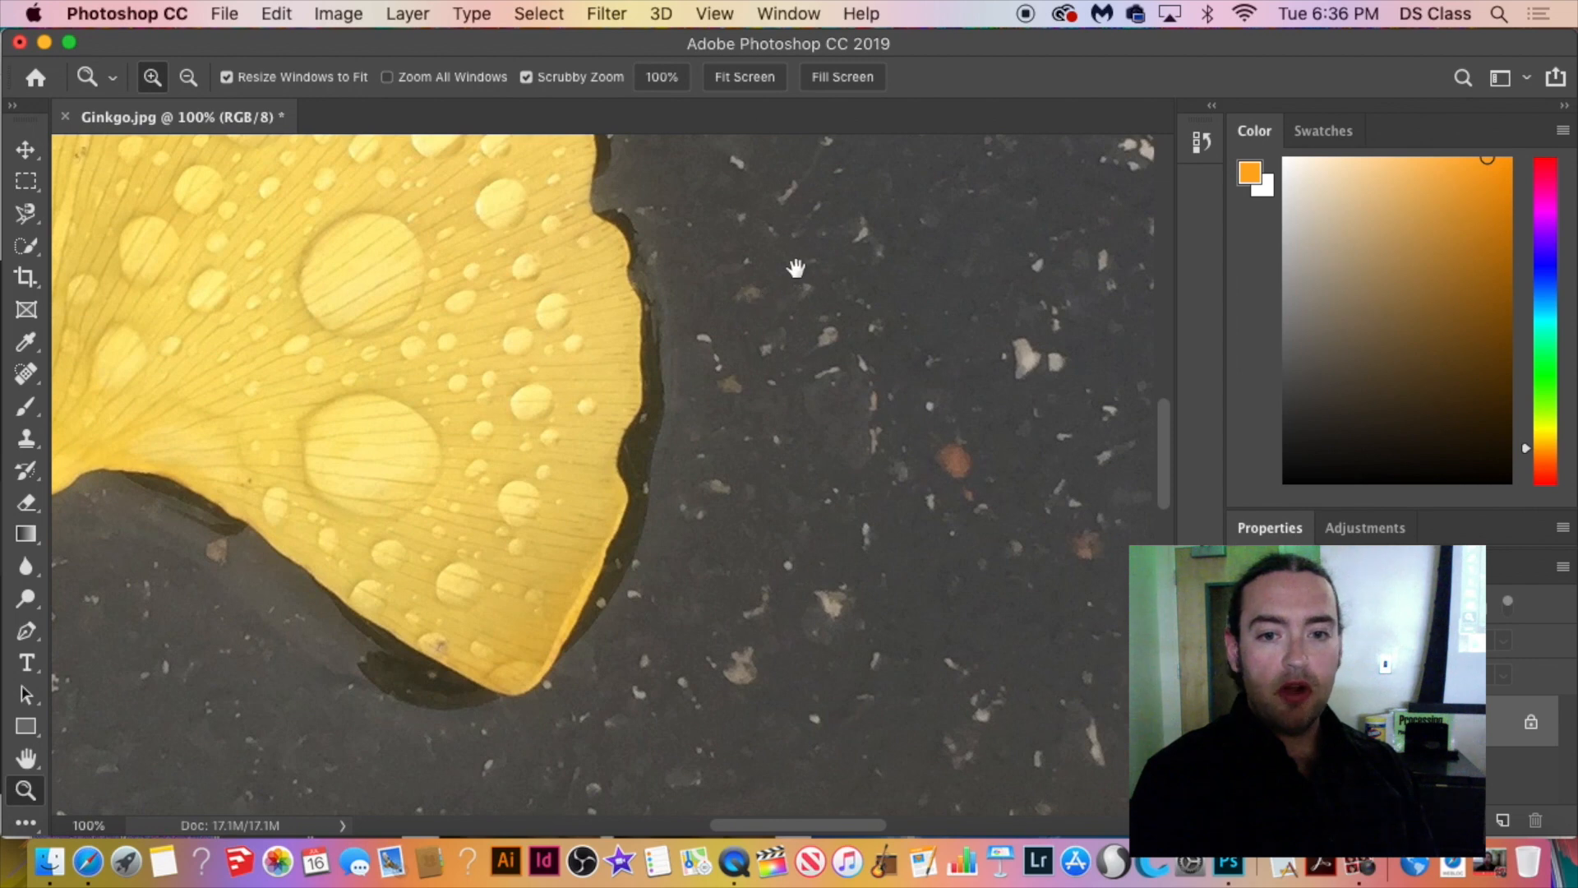
Inspect the water marks, droplets, lower leaf and pavement across the photo at 100% magnification.
{"action": "left_click_drag", "start_coordinate": [796, 268], "coordinate": [844, 409]}
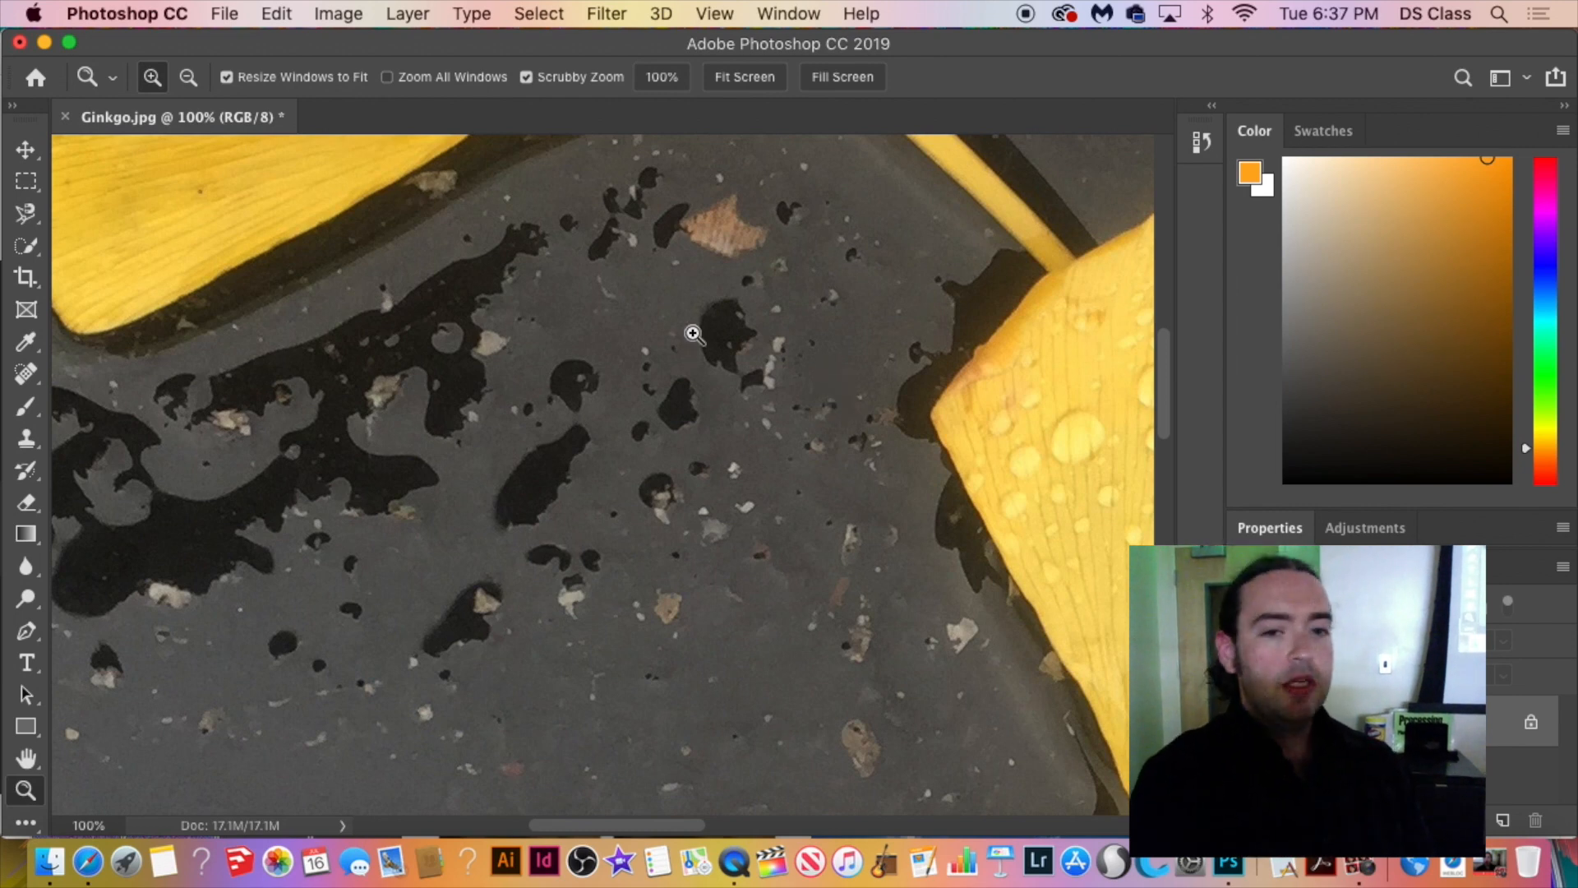
{"action": "left_click_drag", "start_coordinate": [722, 335], "coordinate": [128, 355]}
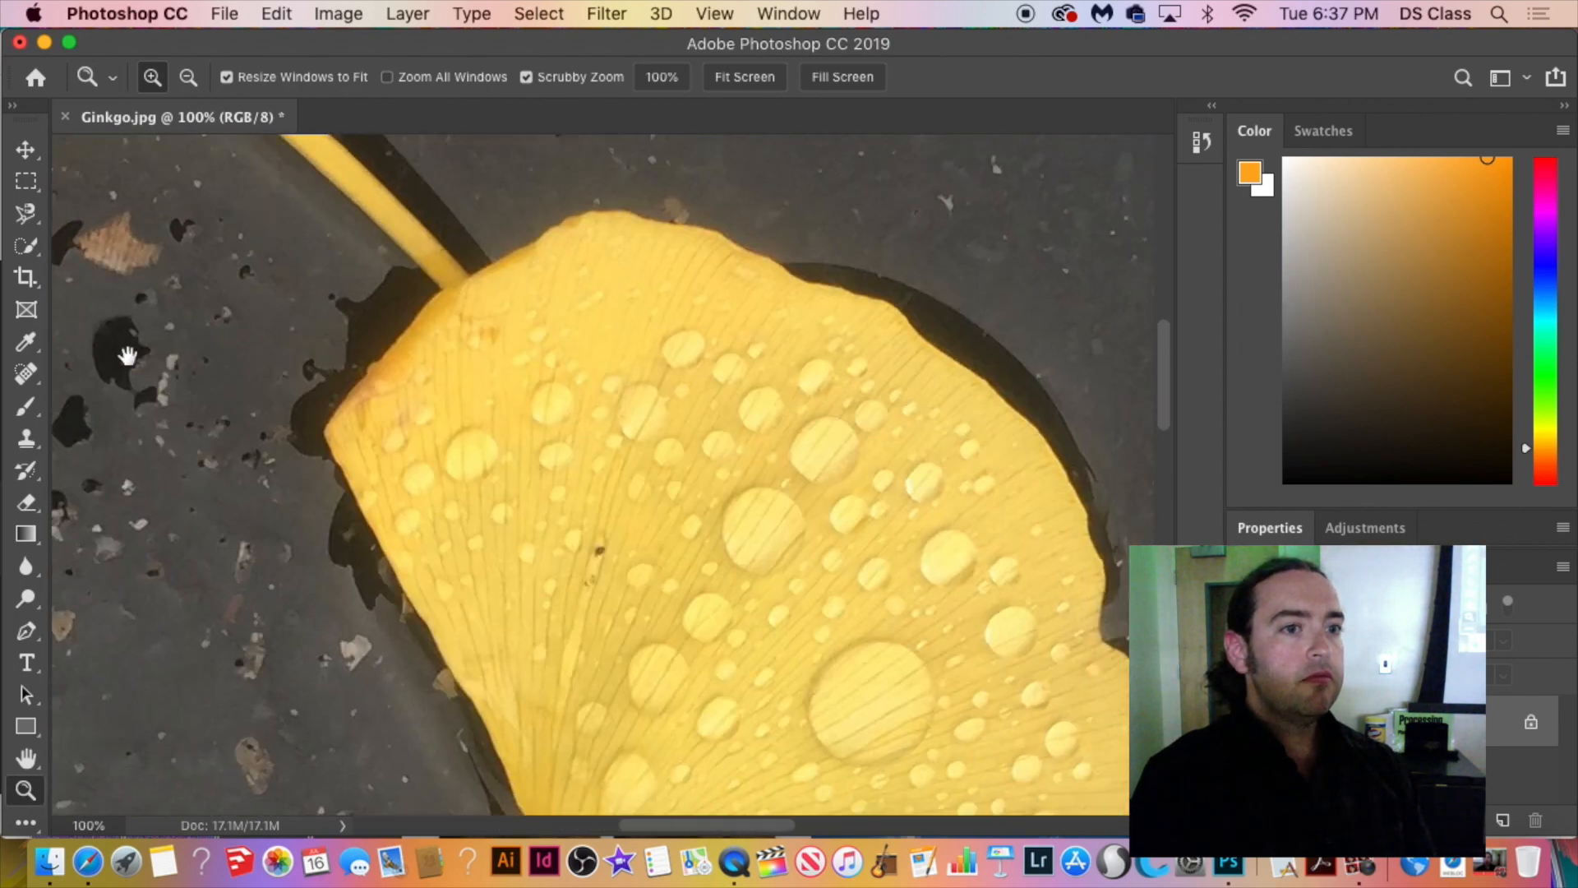
{"action": "left_click_drag", "start_coordinate": [768, 592], "coordinate": [239, 119]}
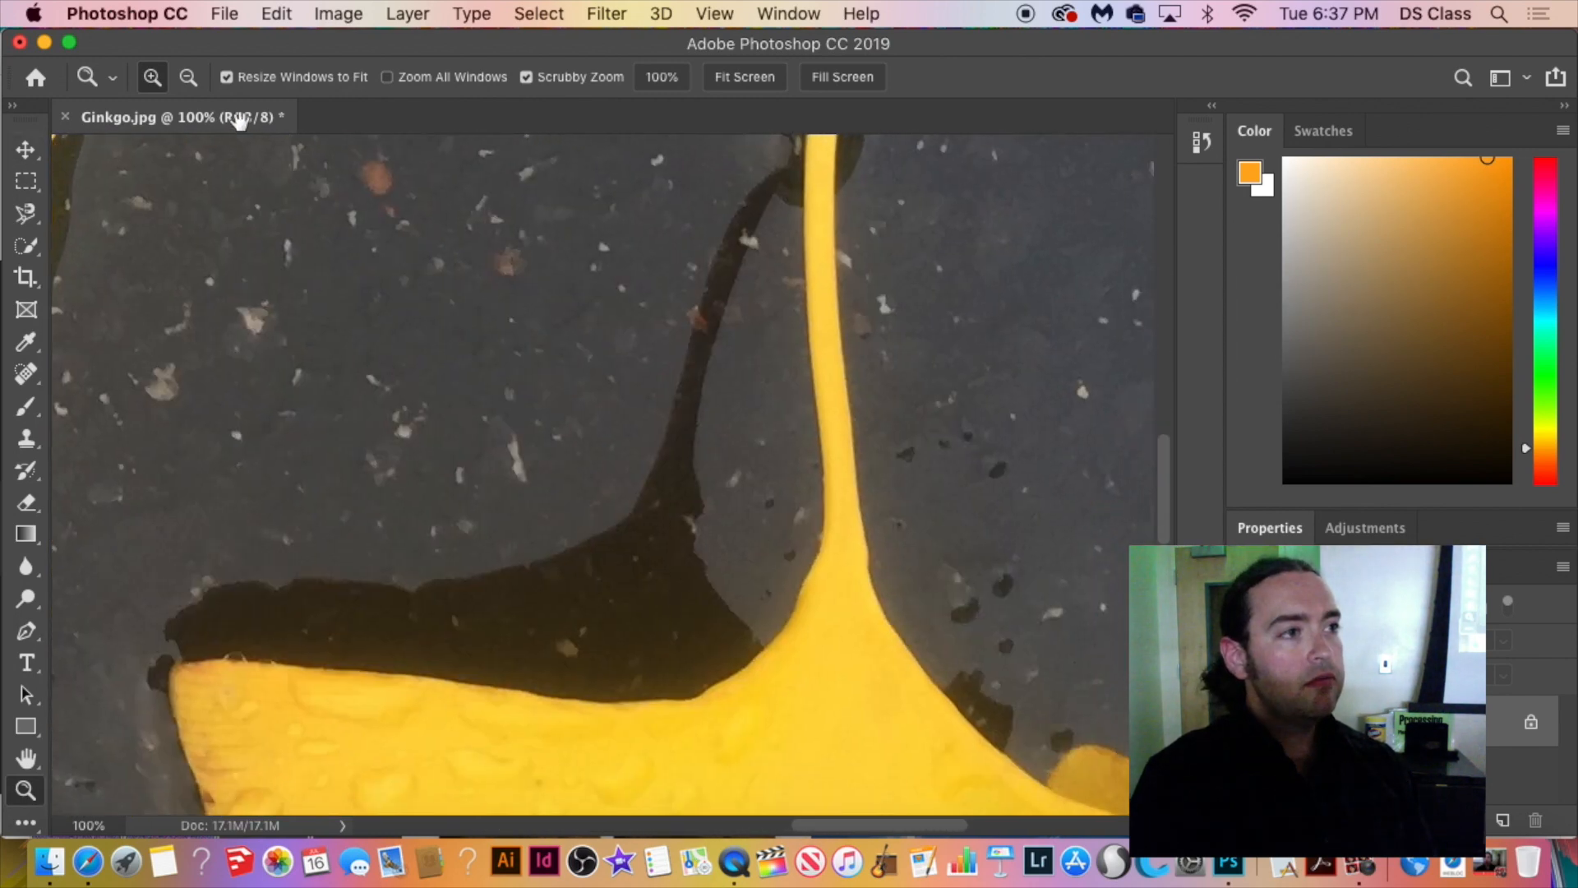
{"action": "left_click_drag", "start_coordinate": [592, 444], "coordinate": [353, 310]}
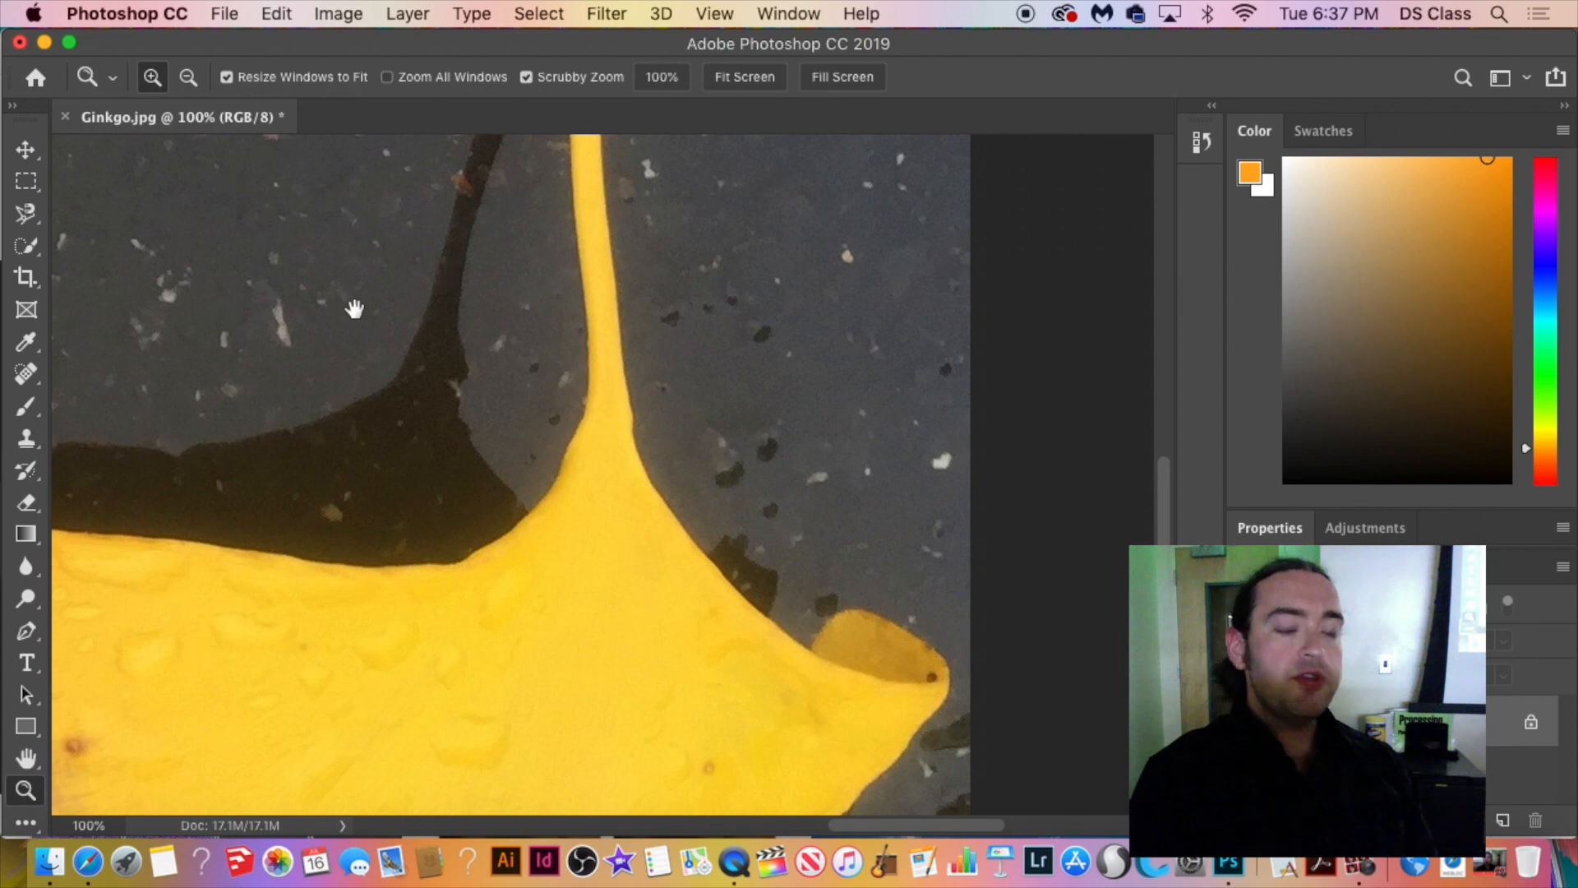
{"action": "left_click_drag", "start_coordinate": [638, 338], "coordinate": [997, 444]}
{"action": "mouse_move", "coordinate": [83, 139]}
{"action": "left_mouse_down"}
{"action": "mouse_move", "coordinate": [244, 257]}
{"action": "mouse_move", "coordinate": [600, 606]}
{"action": "mouse_move", "coordinate": [377, 342]}
{"action": "mouse_move", "coordinate": [609, 158]}
{"action": "mouse_move", "coordinate": [625, 532]}
{"action": "left_mouse_up"}
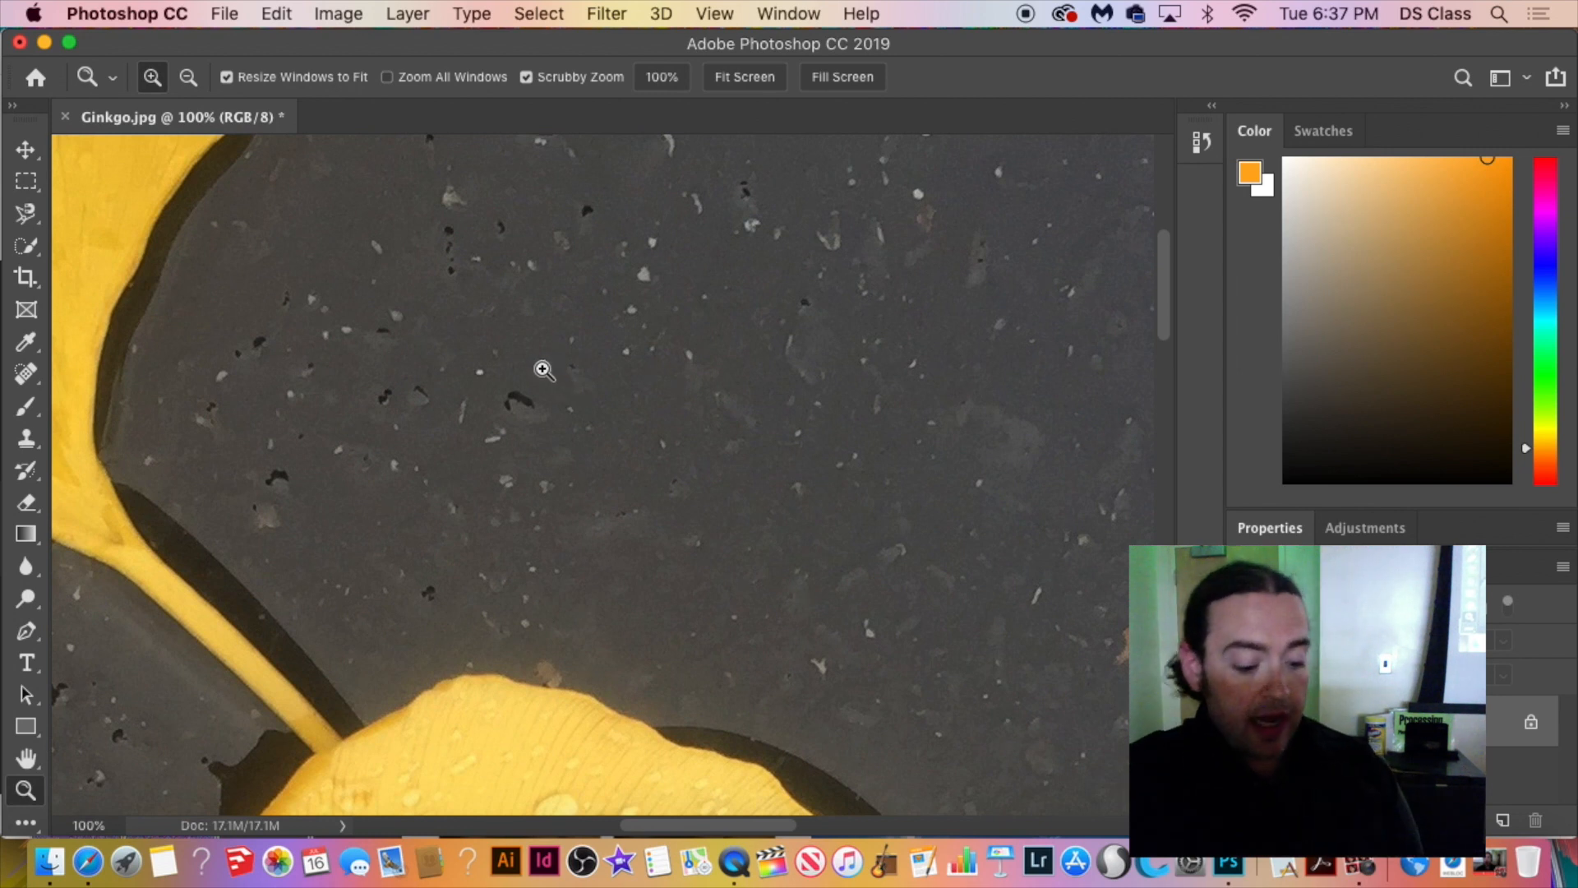
Show the magnified photo in full screen mode without panels, and return to standard screen mode.
{"action": "key", "text": "f"}
{"action": "key", "text": "f"}
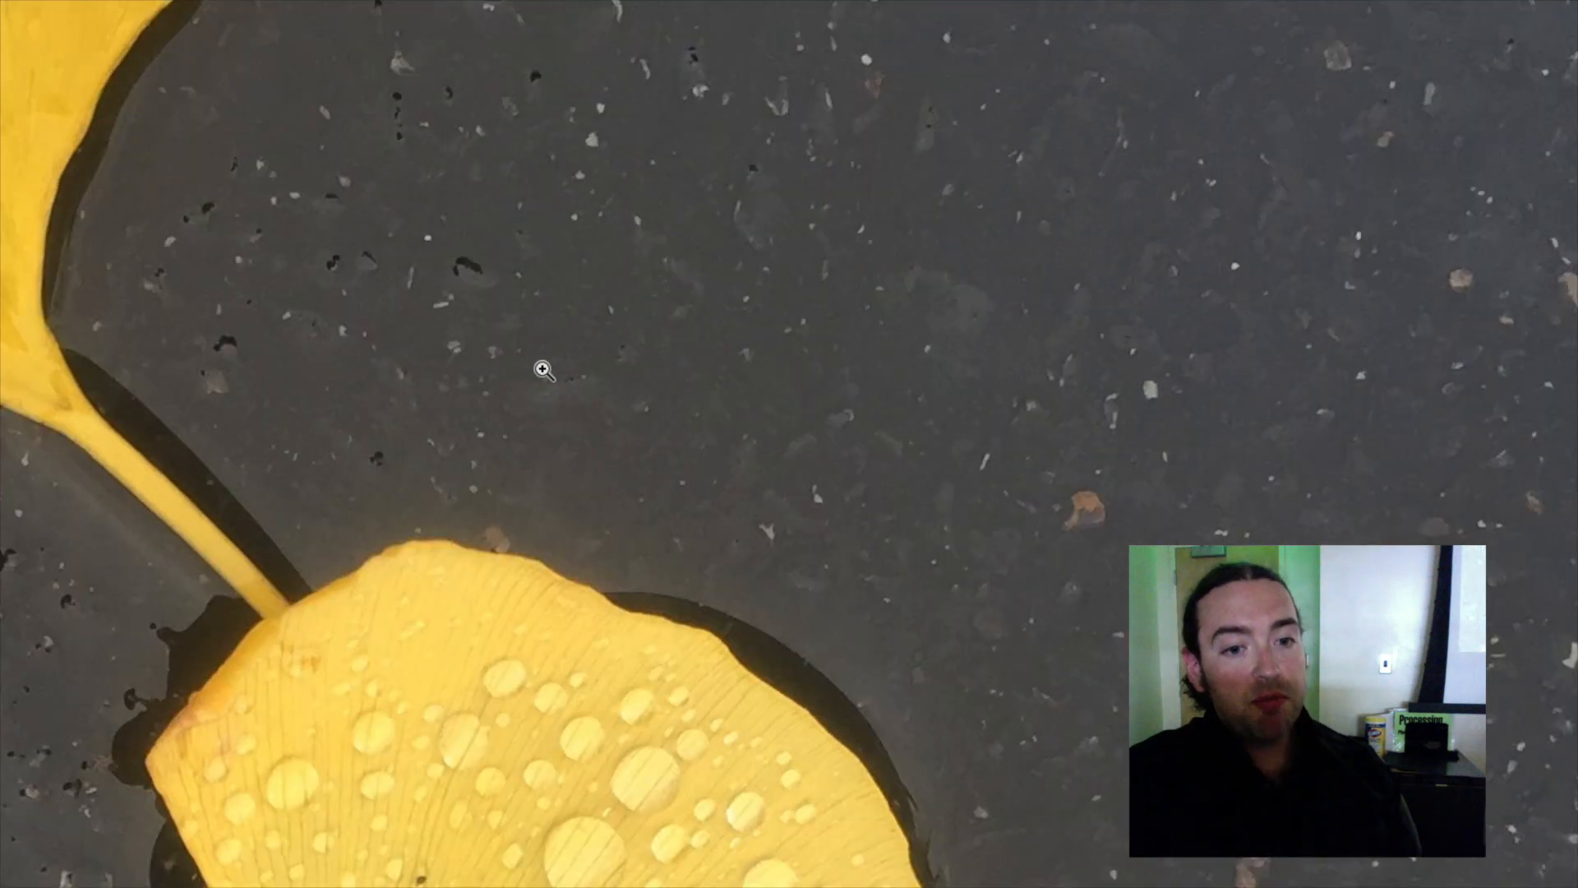
{"action": "key", "text": "f"}
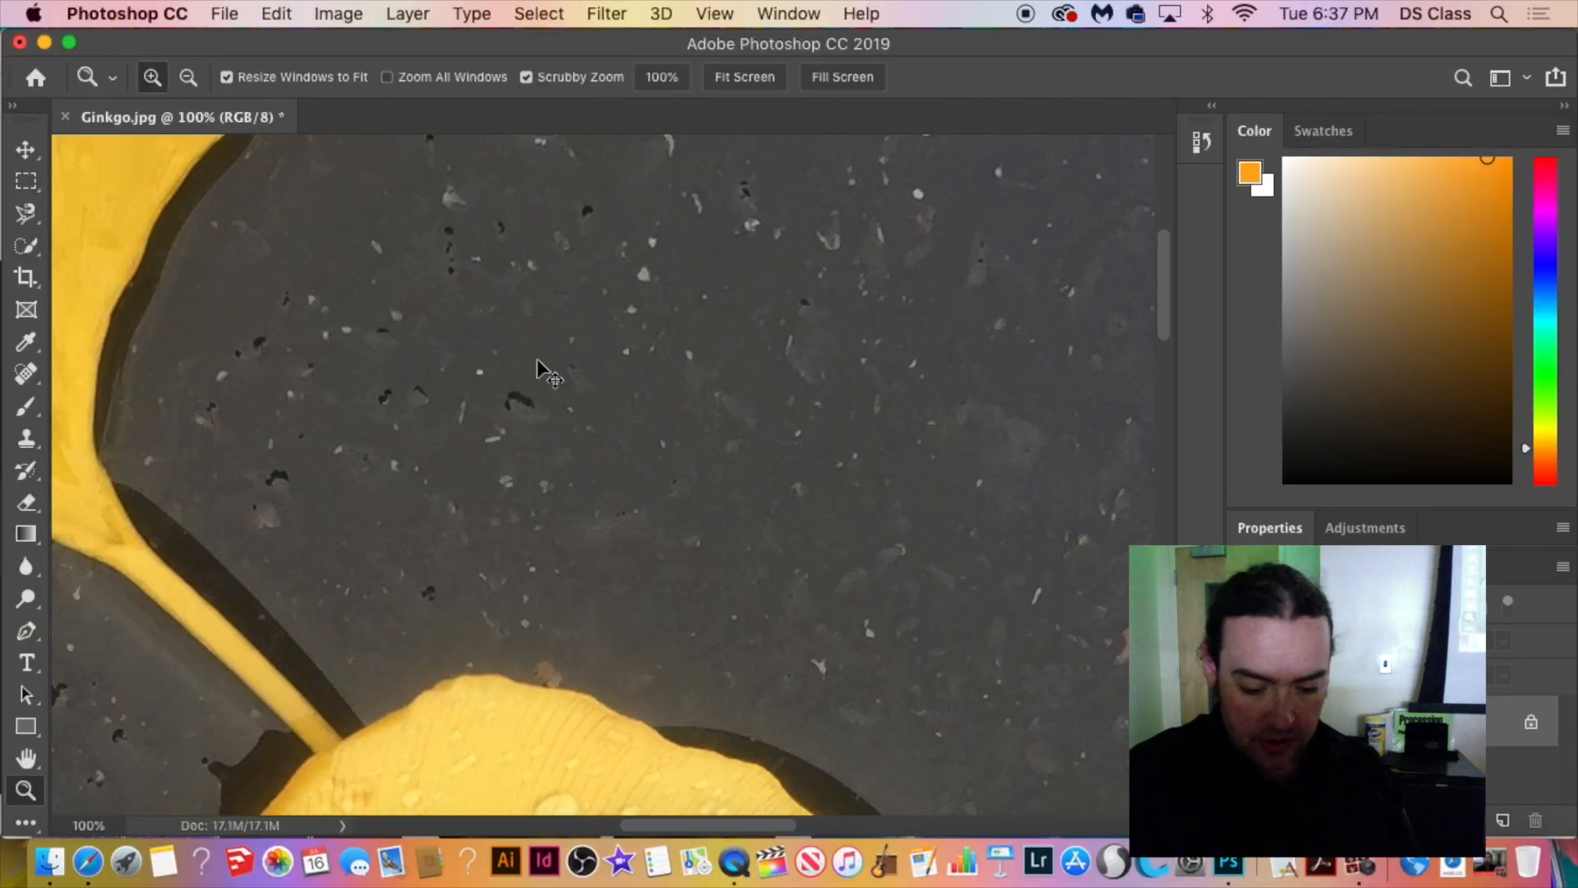
Display the photo at 16.7% in full screen mode with menu bar, and move it freely around the empty workspace.
{"action": "key", "text": "super+minus"}
{"action": "key", "text": "super+minus"}
{"action": "key", "text": "super+minus"}
{"action": "key", "text": "super+minus"}
{"action": "key", "text": "super+minus"}
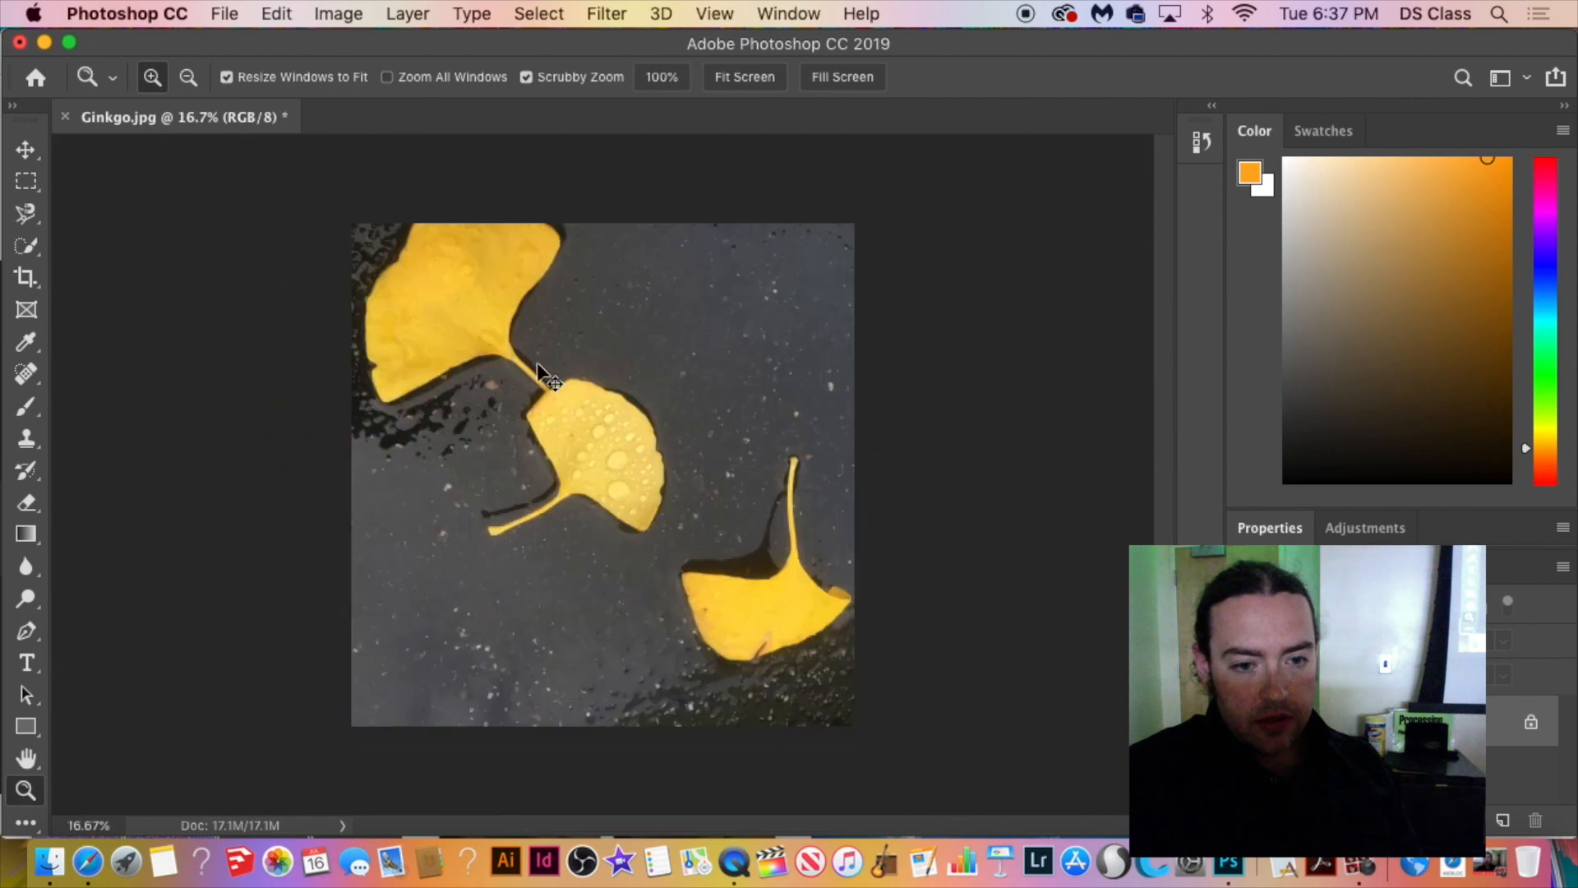
{"action": "key", "text": "f"}
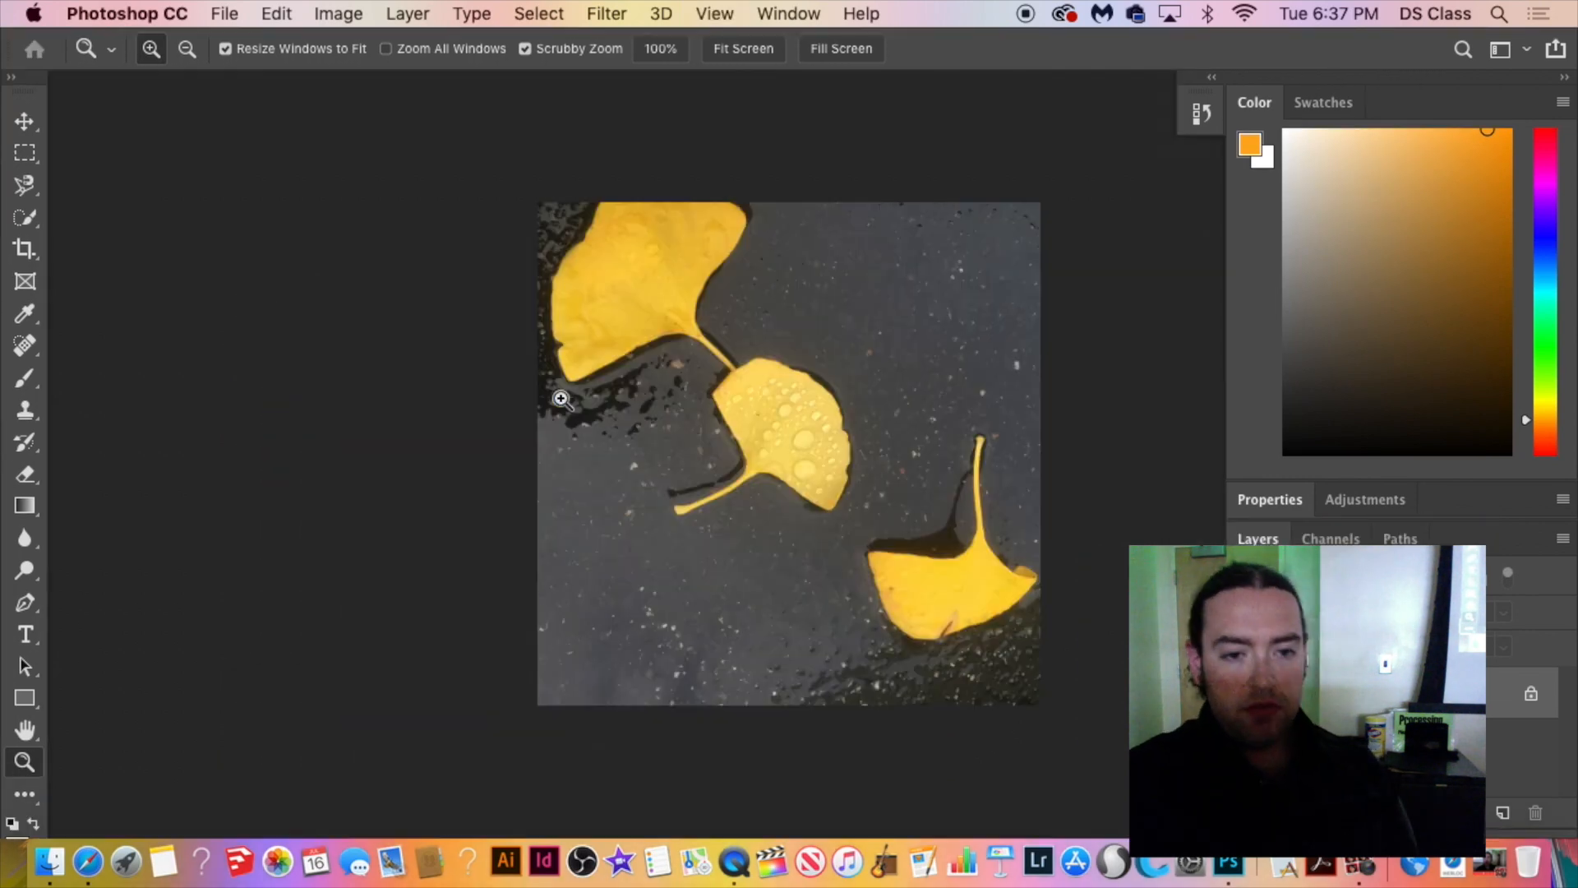
{"action": "scroll", "coordinate": [649, 366], "scroll_direction": "right", "scroll_amount": 10}
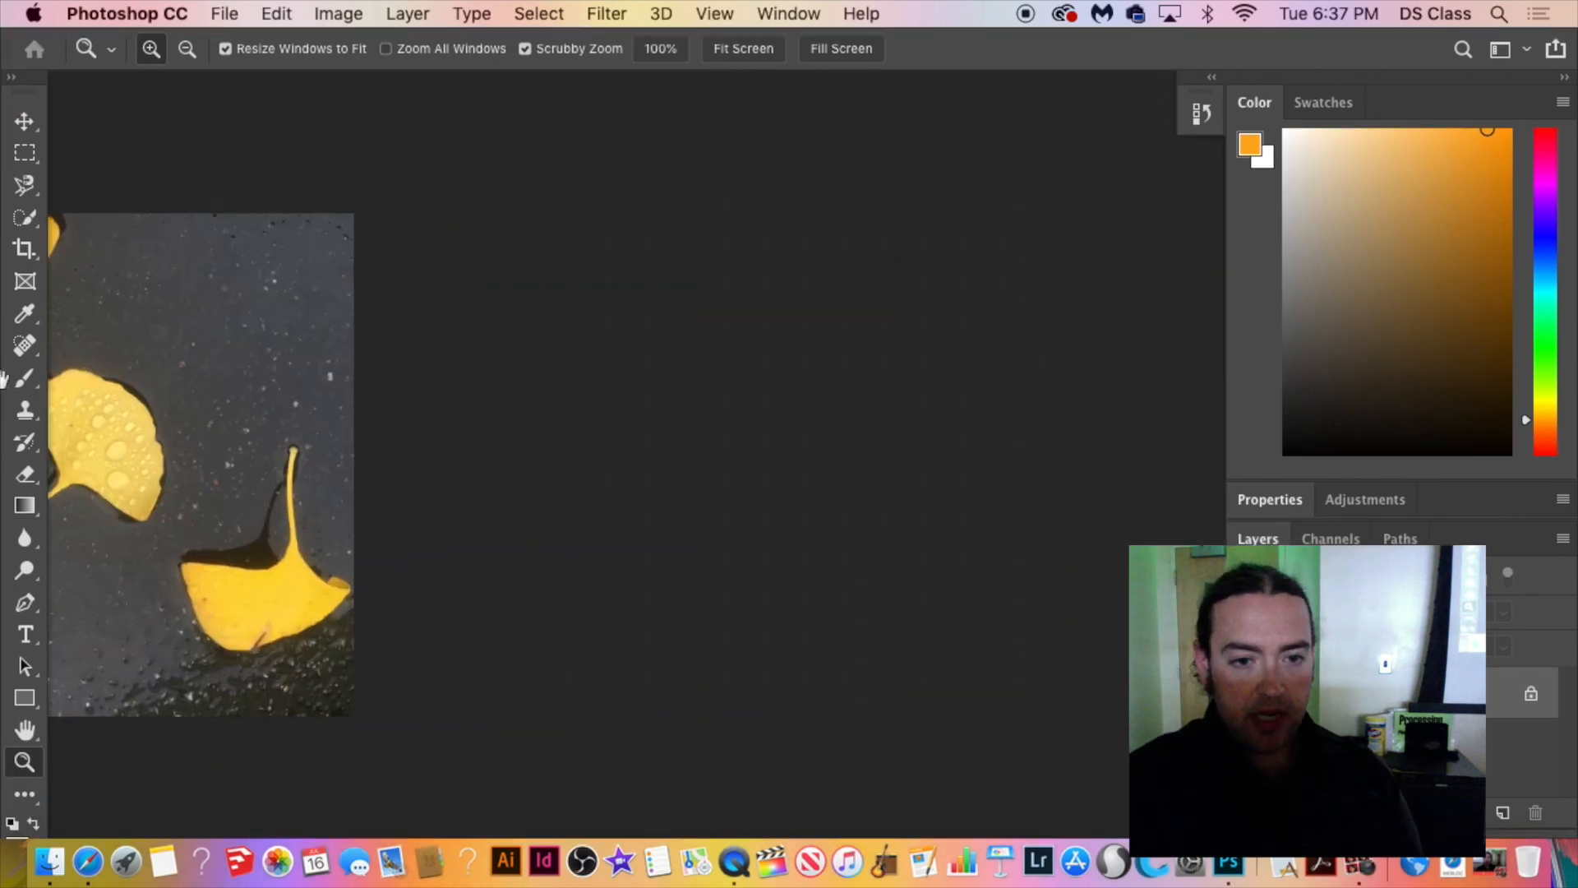
{"action": "scroll", "coordinate": [432, 477], "scroll_direction": "right", "scroll_amount": 5}
{"action": "scroll", "coordinate": [116, 461], "scroll_direction": "up", "scroll_amount": 1}
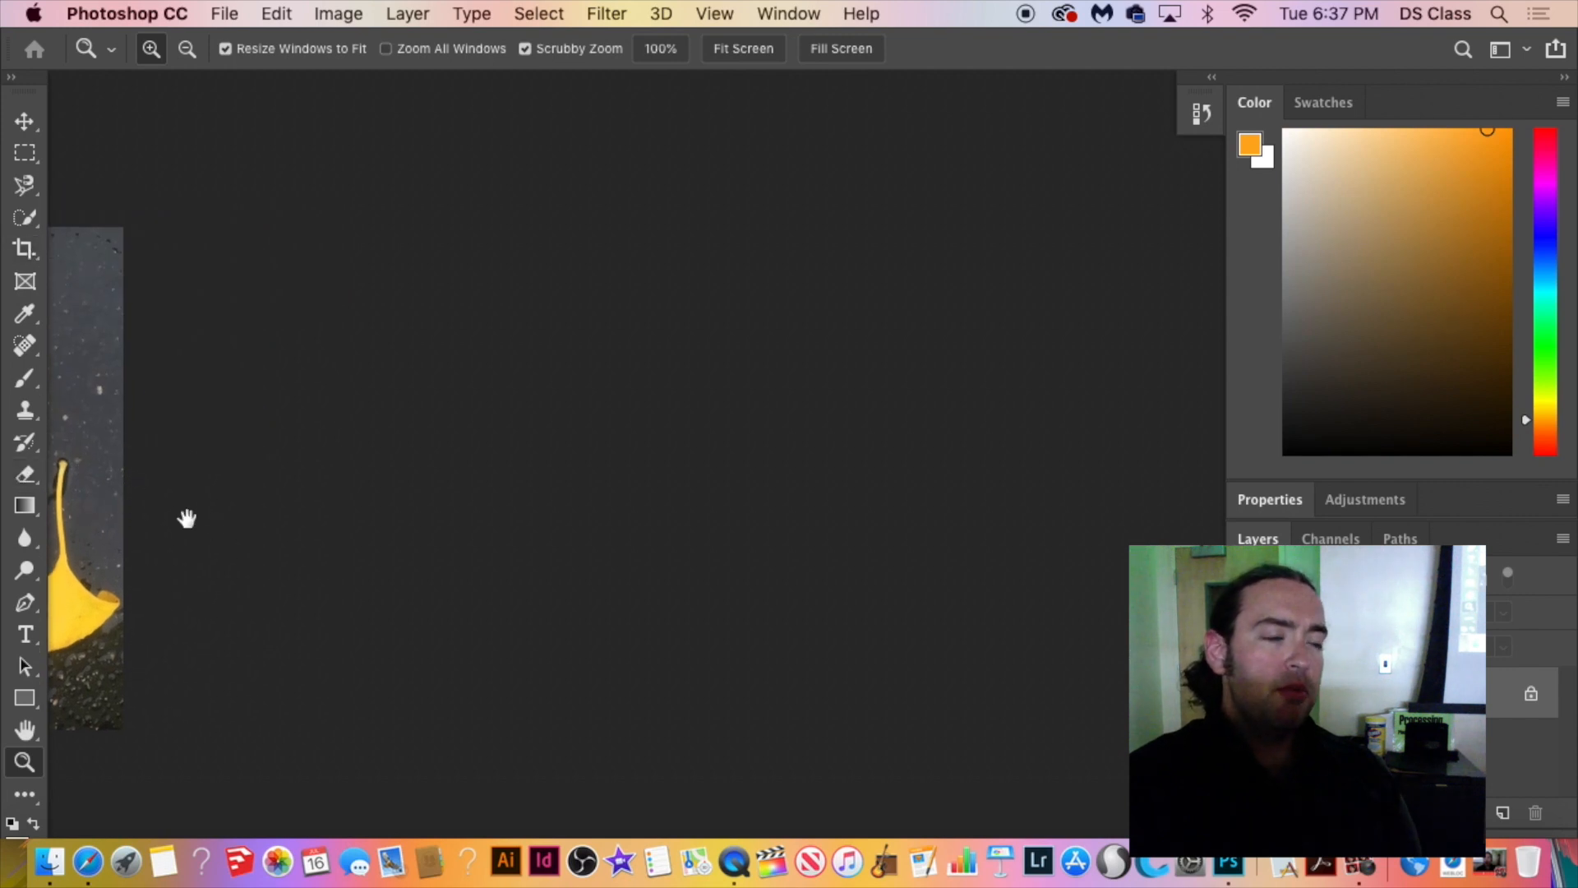
{"action": "scroll", "coordinate": [515, 523], "scroll_direction": "left", "scroll_amount": 2}
{"action": "left_click_drag", "start_coordinate": [514, 522], "coordinate": [1572, 565]}
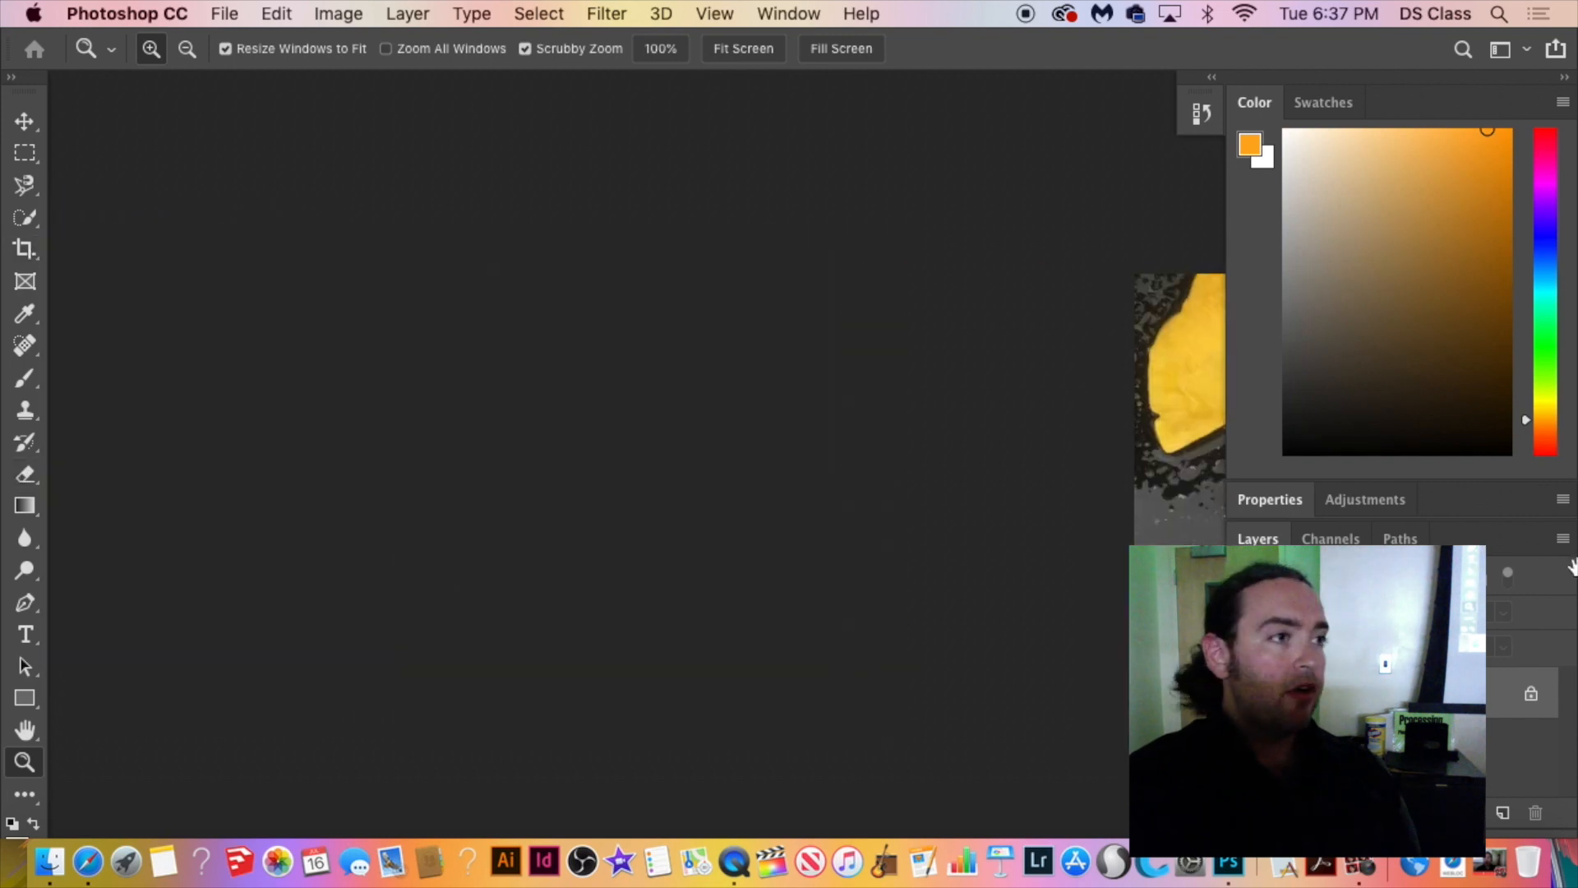
{"action": "scroll", "coordinate": [480, 490], "scroll_direction": "right", "scroll_amount": 15}
{"action": "left_click_drag", "start_coordinate": [553, 458], "coordinate": [856, 447]}
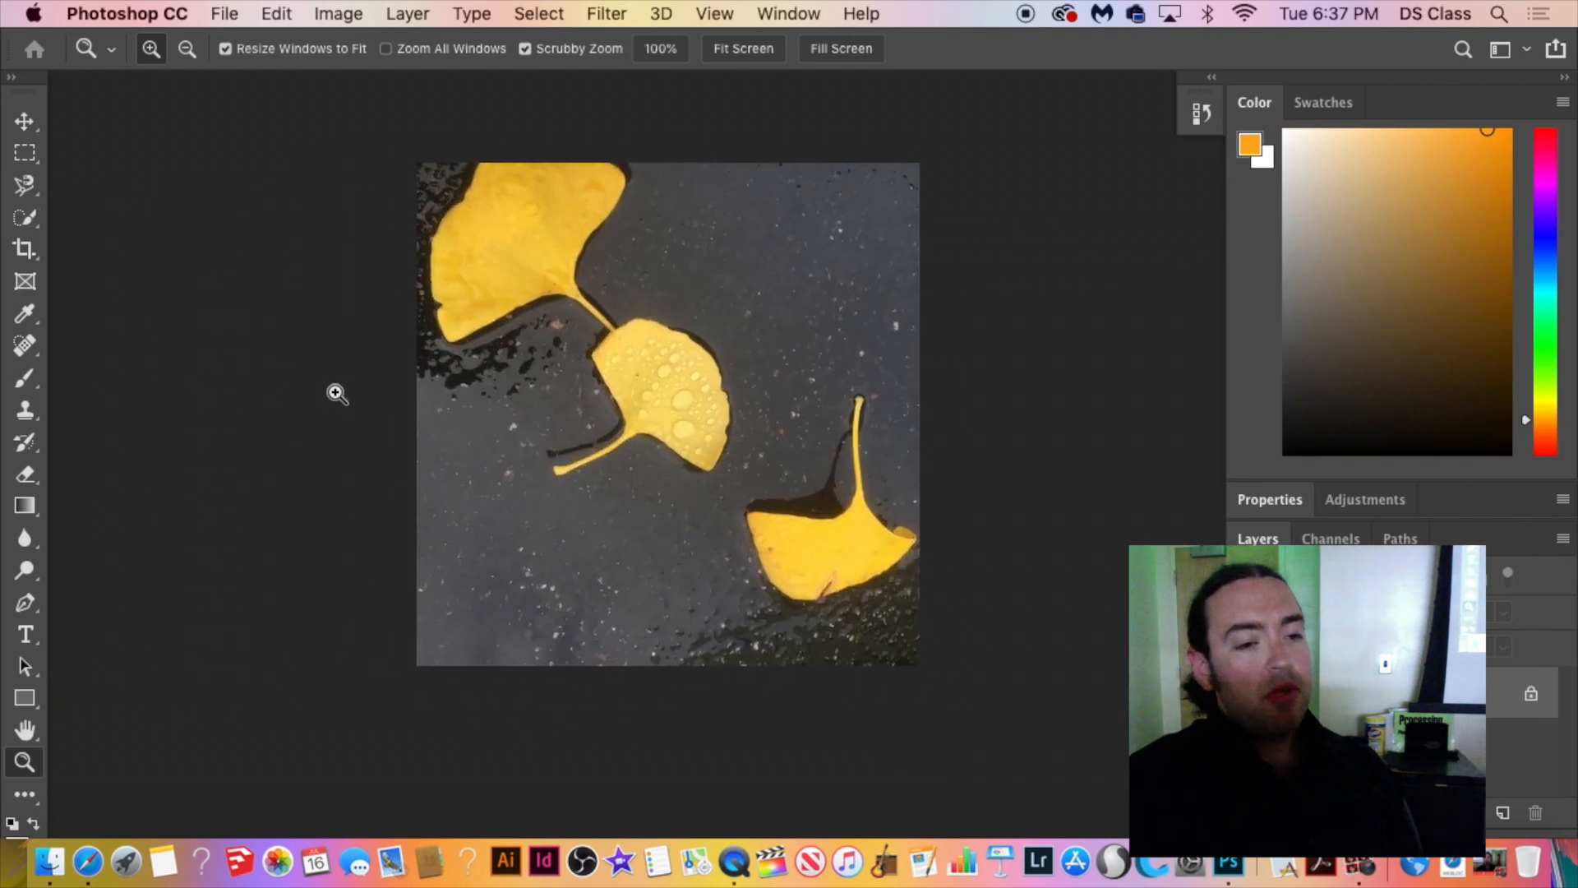
Cycle the 16.7% view through the screen modes, ending in full screen mode on a black background.
{"action": "key", "text": "f"}
{"action": "key", "text": "f"}
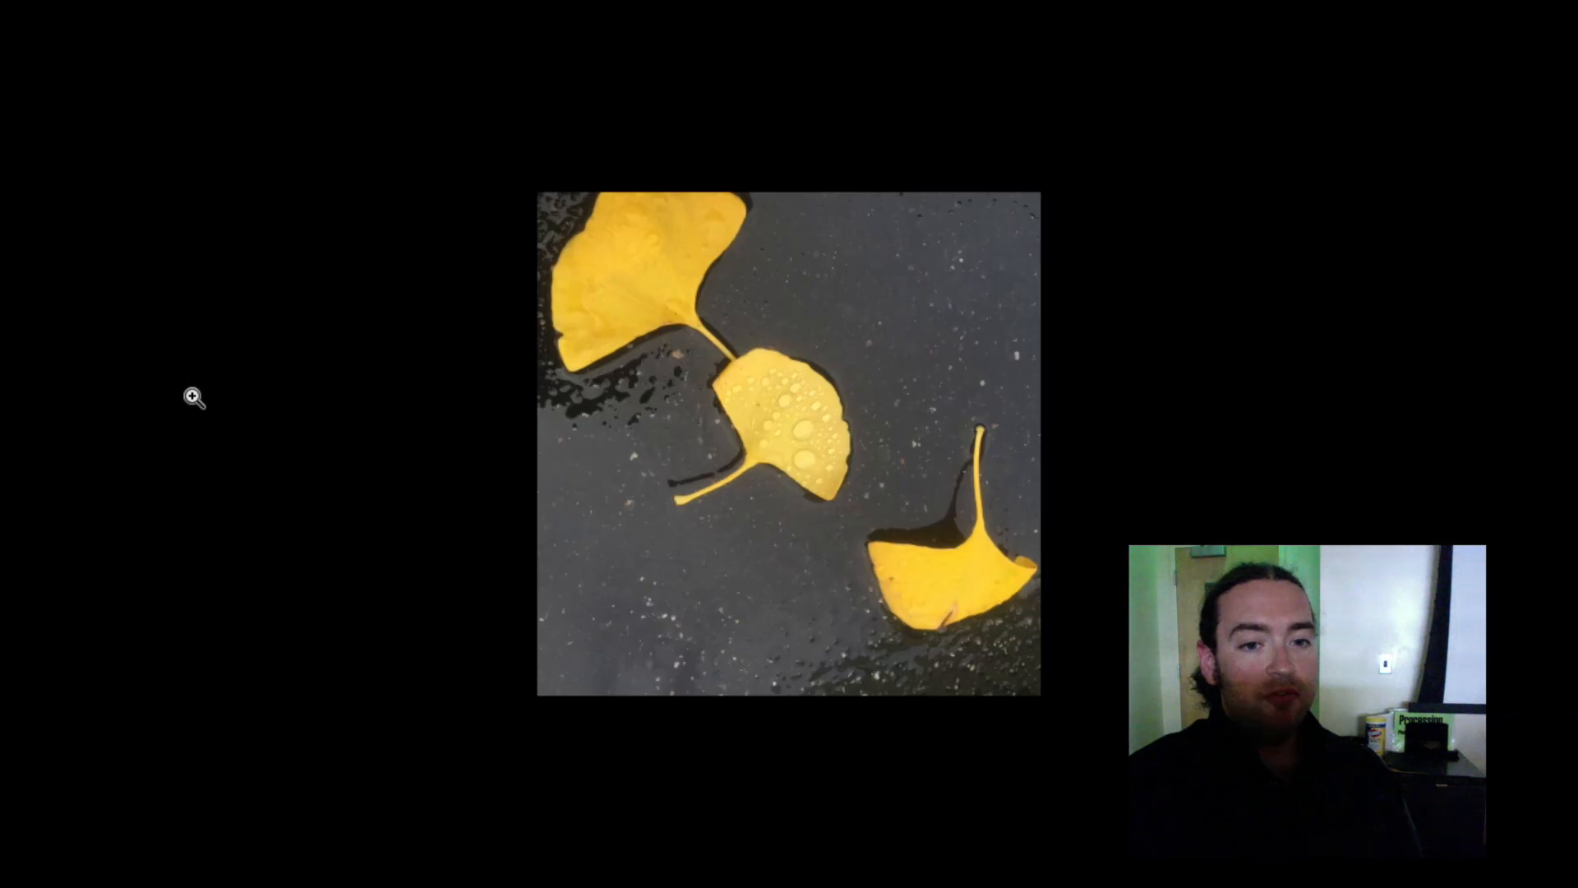
{"action": "key", "text": "f"}
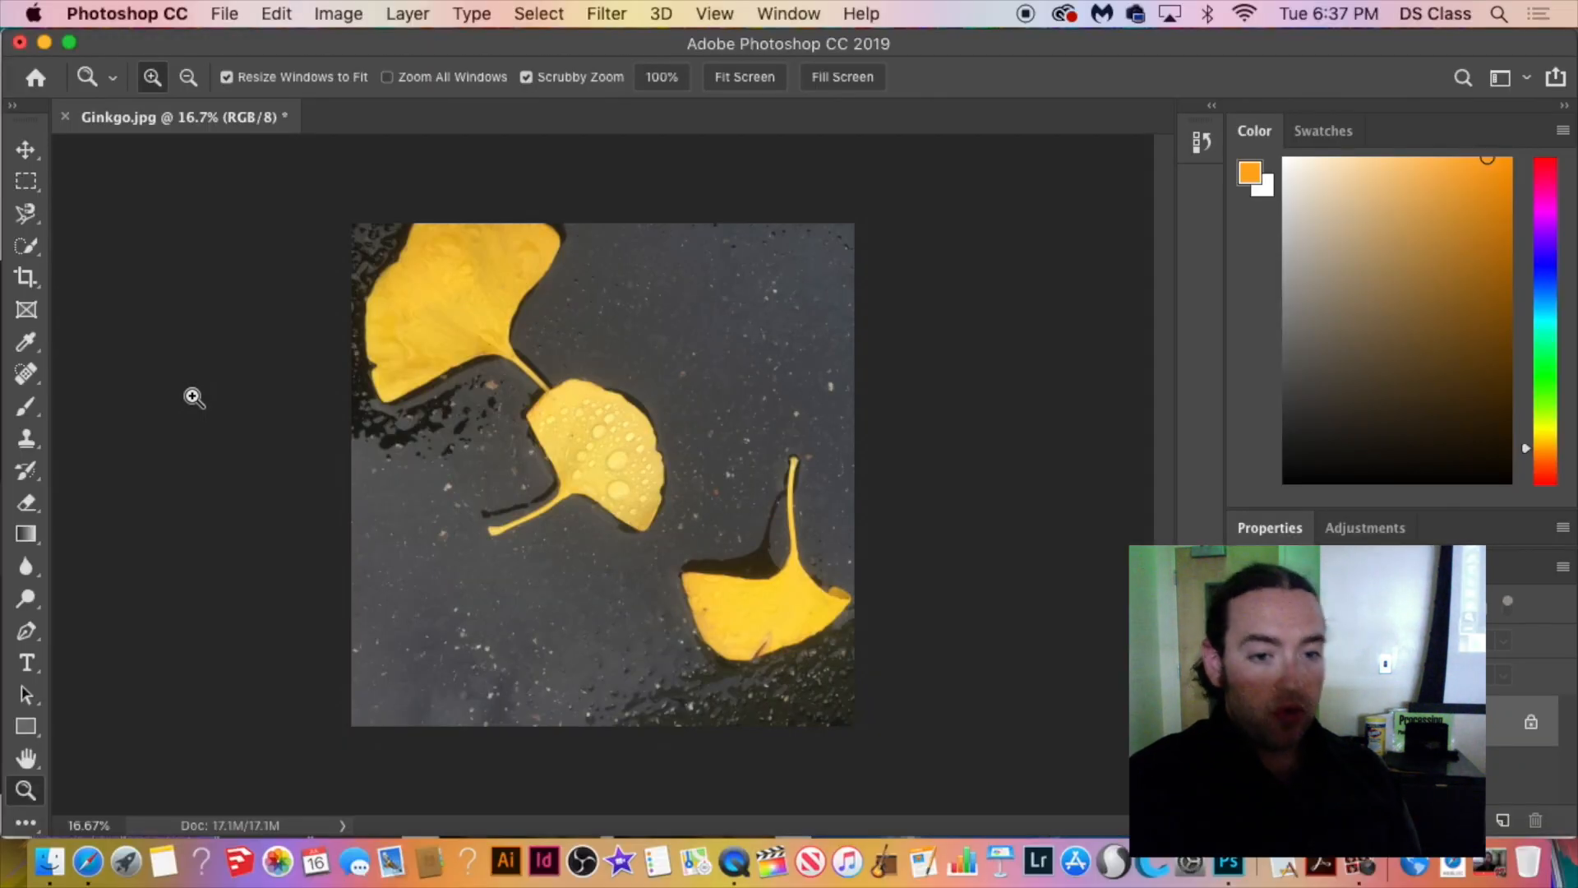
{"action": "key", "text": "f"}
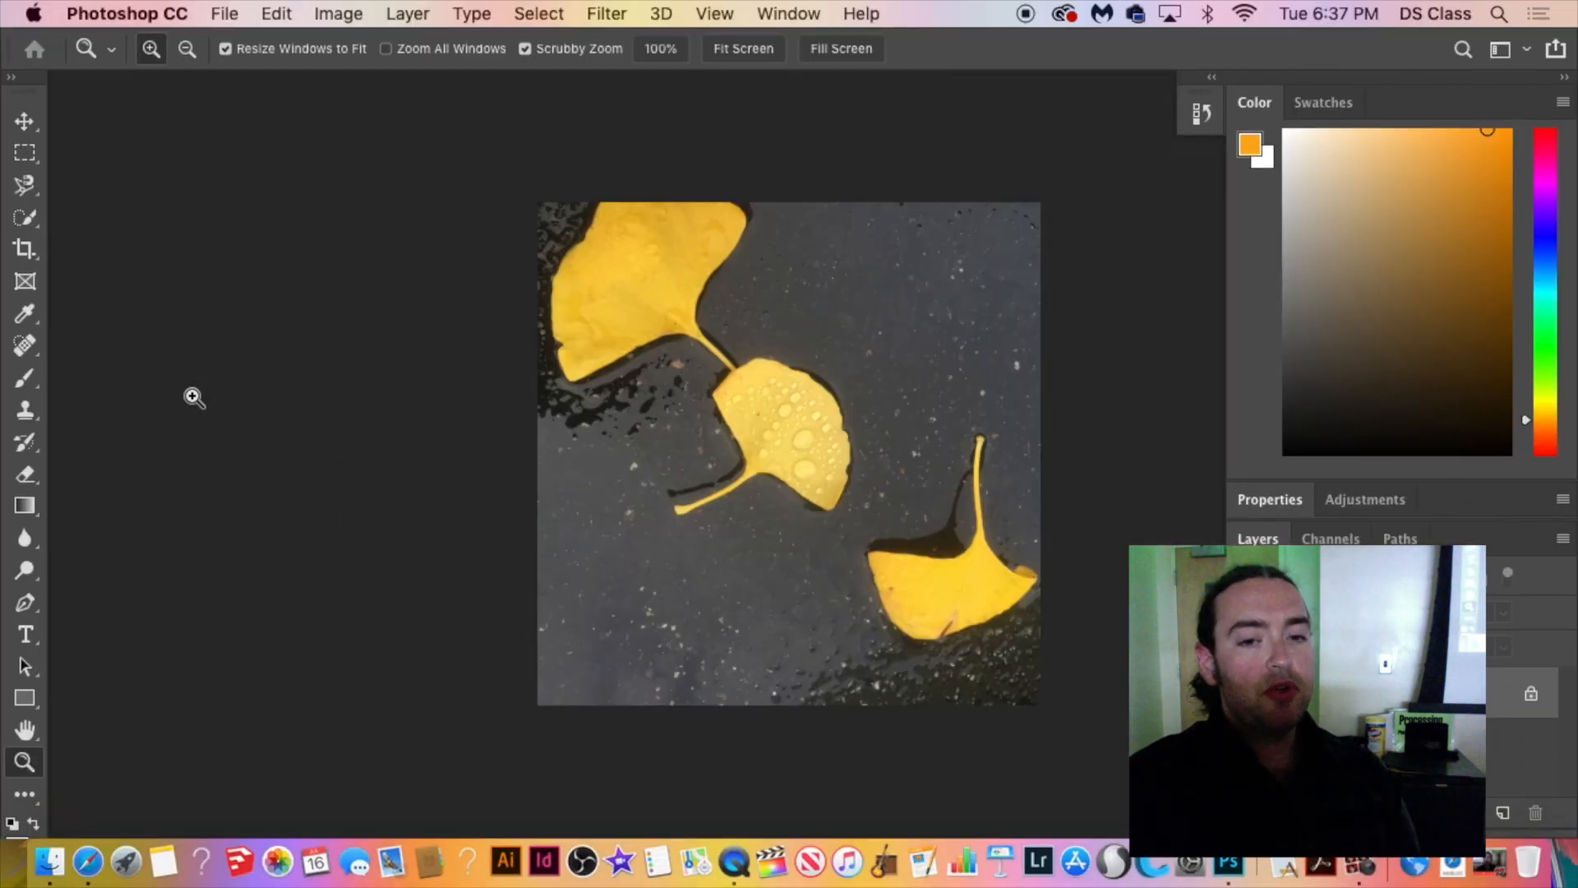
{"action": "key", "text": "f"}
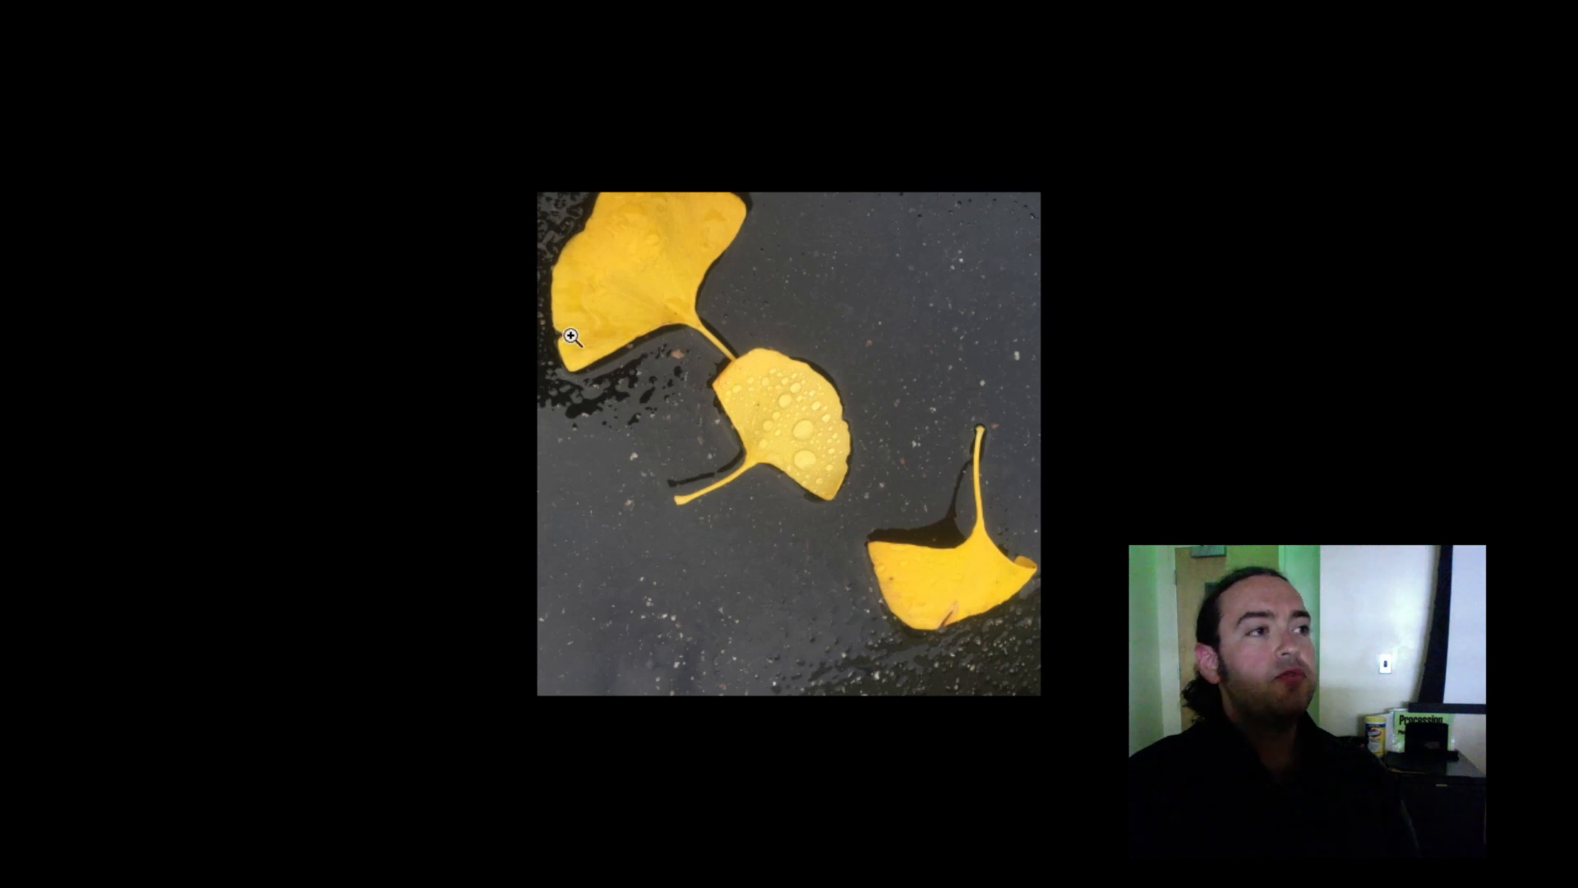
Move the 16.7% photo freely around the black full-screen workspace, and return to standard screen mode.
{"action": "left_click_drag", "start_coordinate": [843, 345], "coordinate": [1572, 882]}
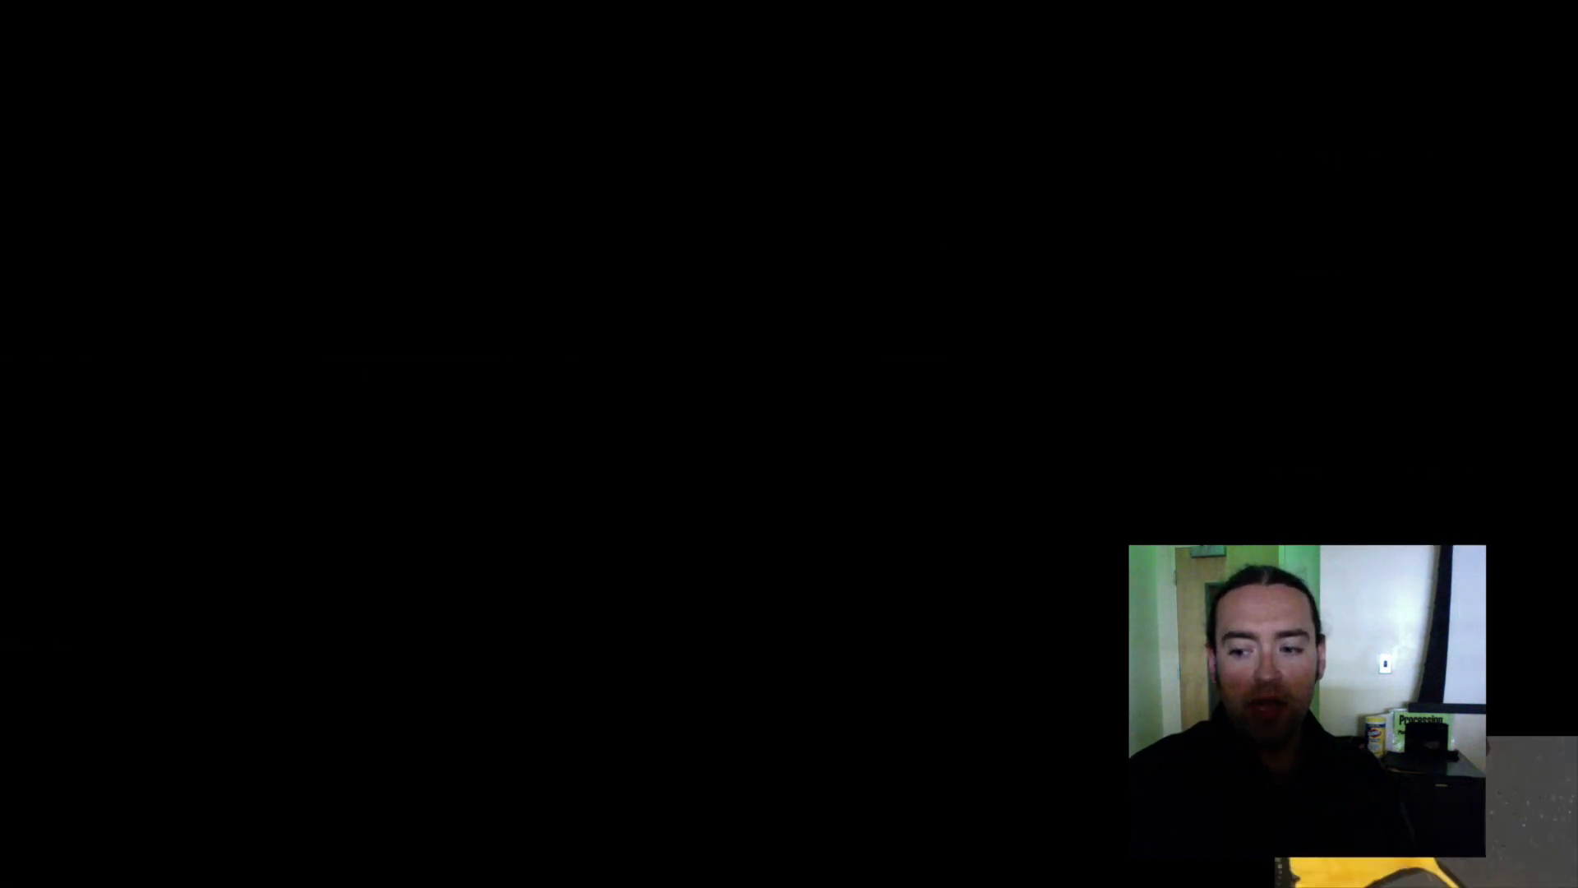
{"action": "left_click_drag", "start_coordinate": [1392, 854], "coordinate": [1573, 883]}
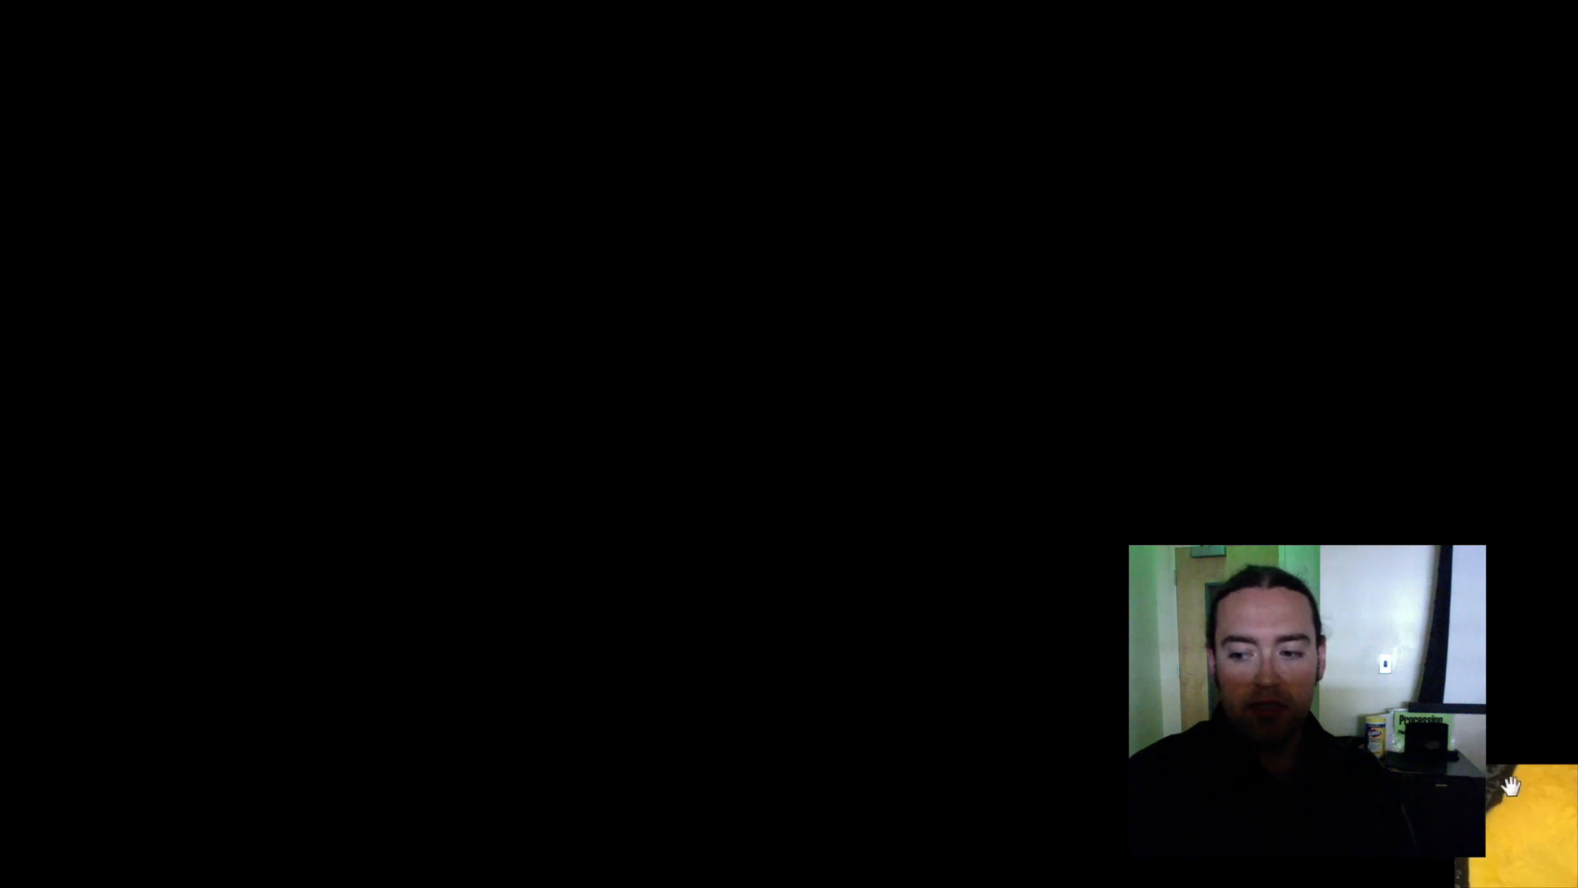
{"action": "left_click_drag", "start_coordinate": [1540, 817], "coordinate": [16, 43]}
{"action": "left_click_drag", "start_coordinate": [366, 477], "coordinate": [1082, 643]}
{"action": "key", "text": "f"}
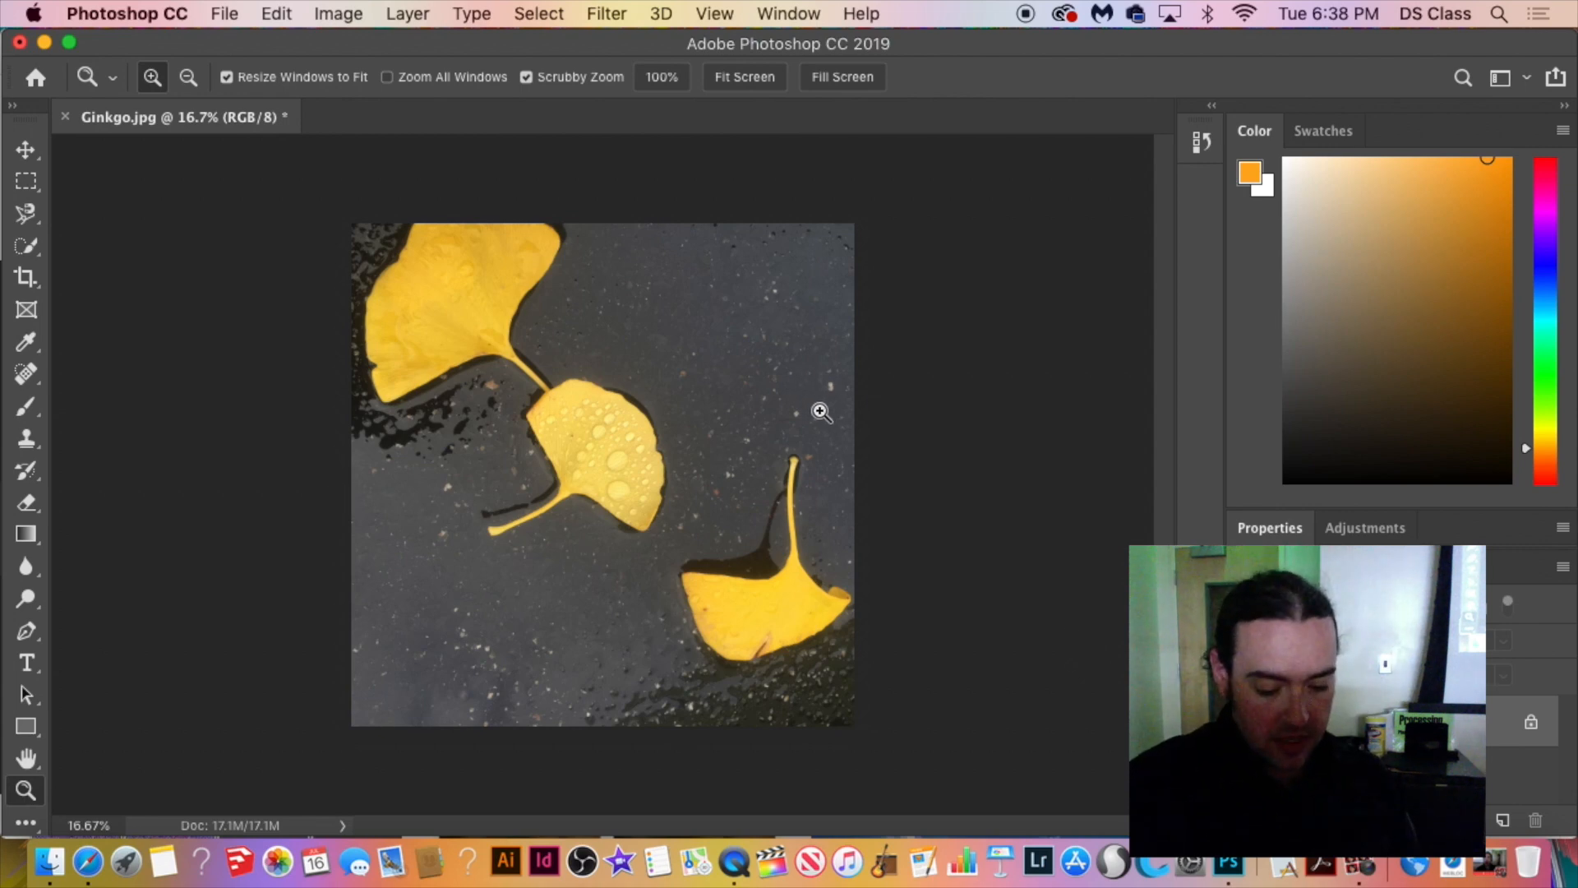
Cycle through all the screen modes back to standard, and show where the Screen Mode options are listed.
{"action": "key", "text": "f"}
{"action": "key", "text": "f"}
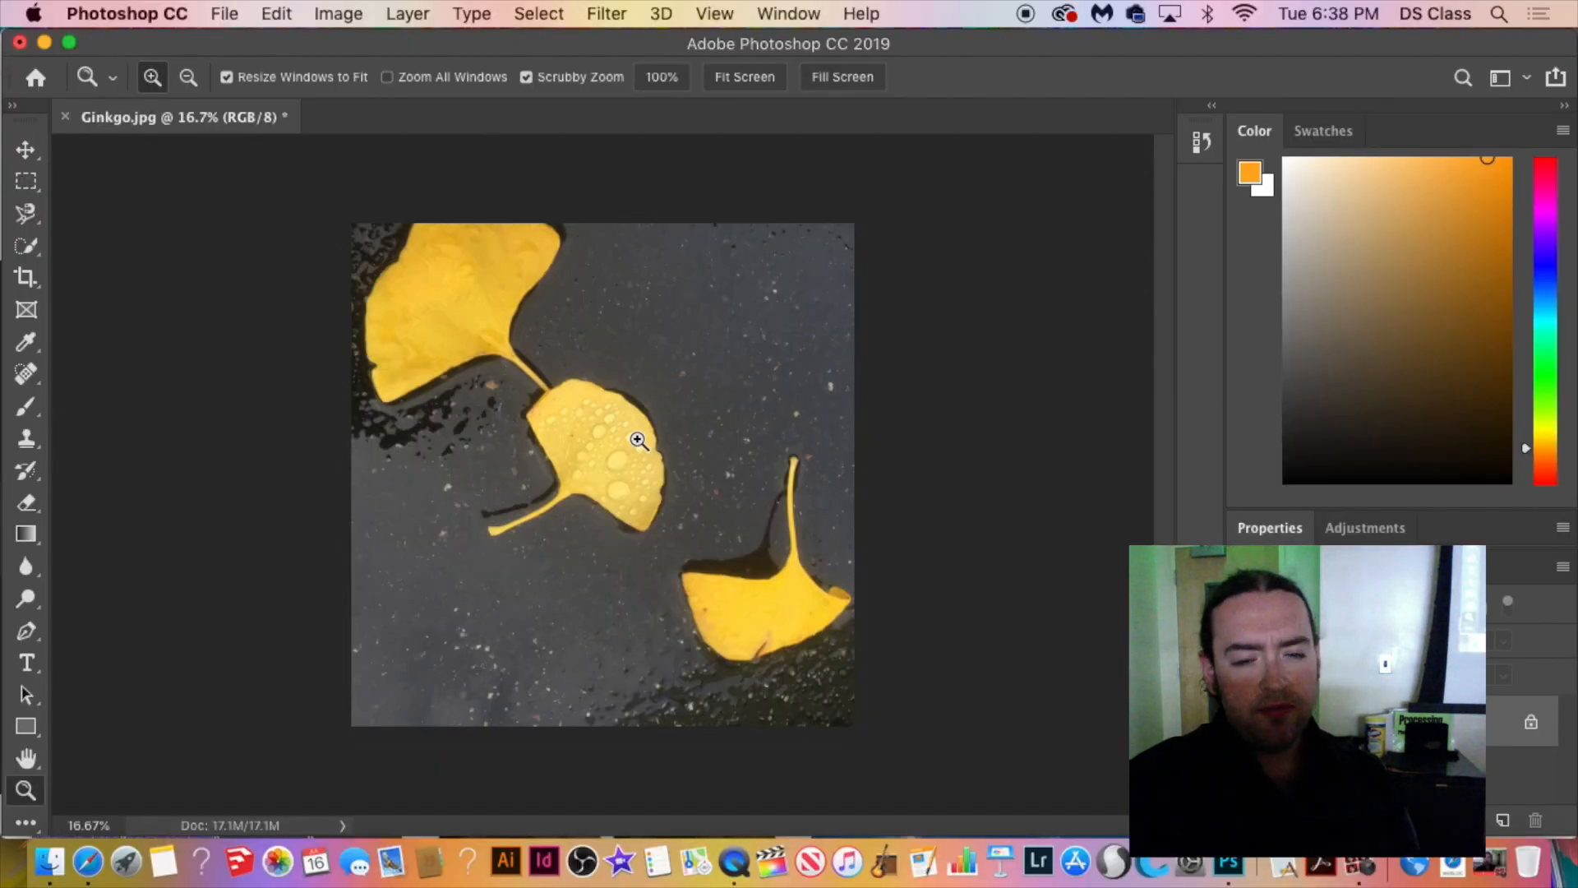
{"action": "key", "text": "f"}
{"action": "key", "text": "f"}
{"action": "key", "text": "f"}
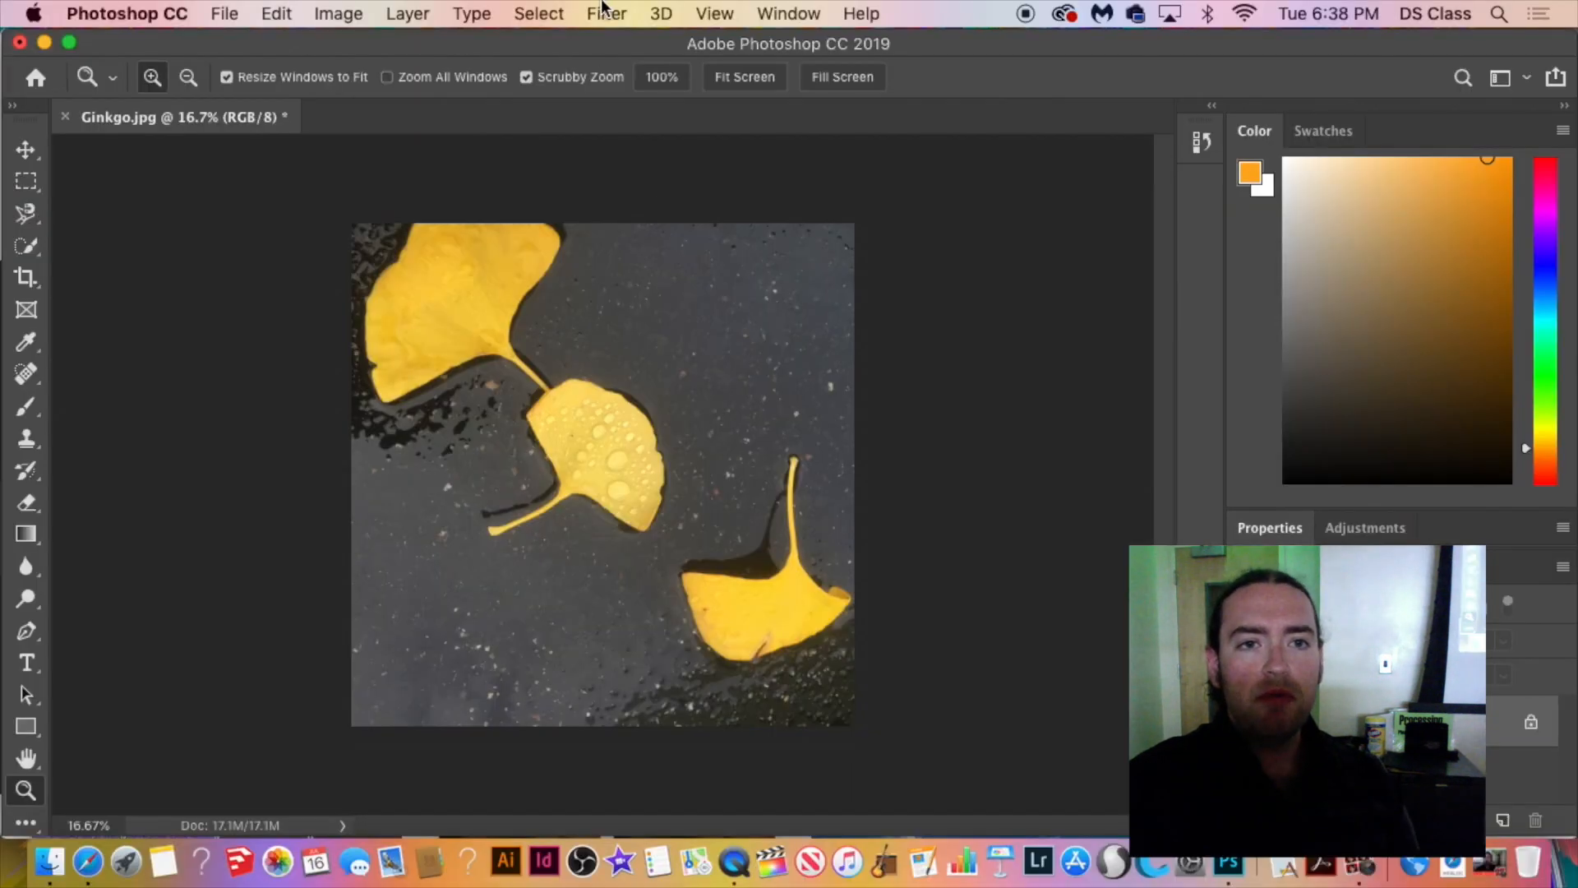
{"action": "left_click", "coordinate": [738, 13]}
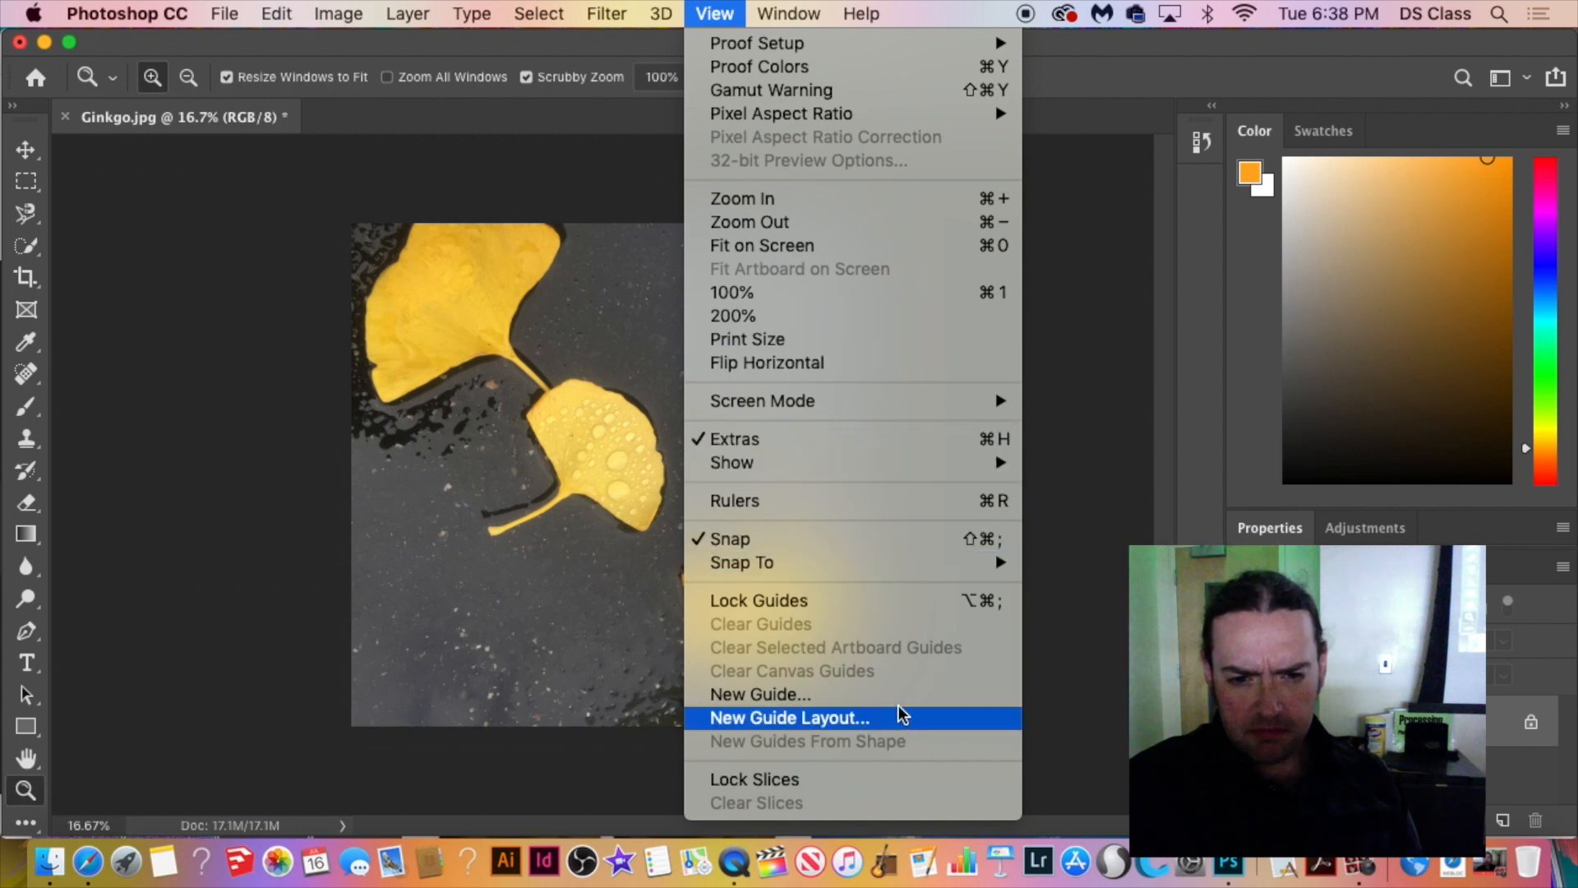
{"action": "mouse_move", "coordinate": [857, 402]}
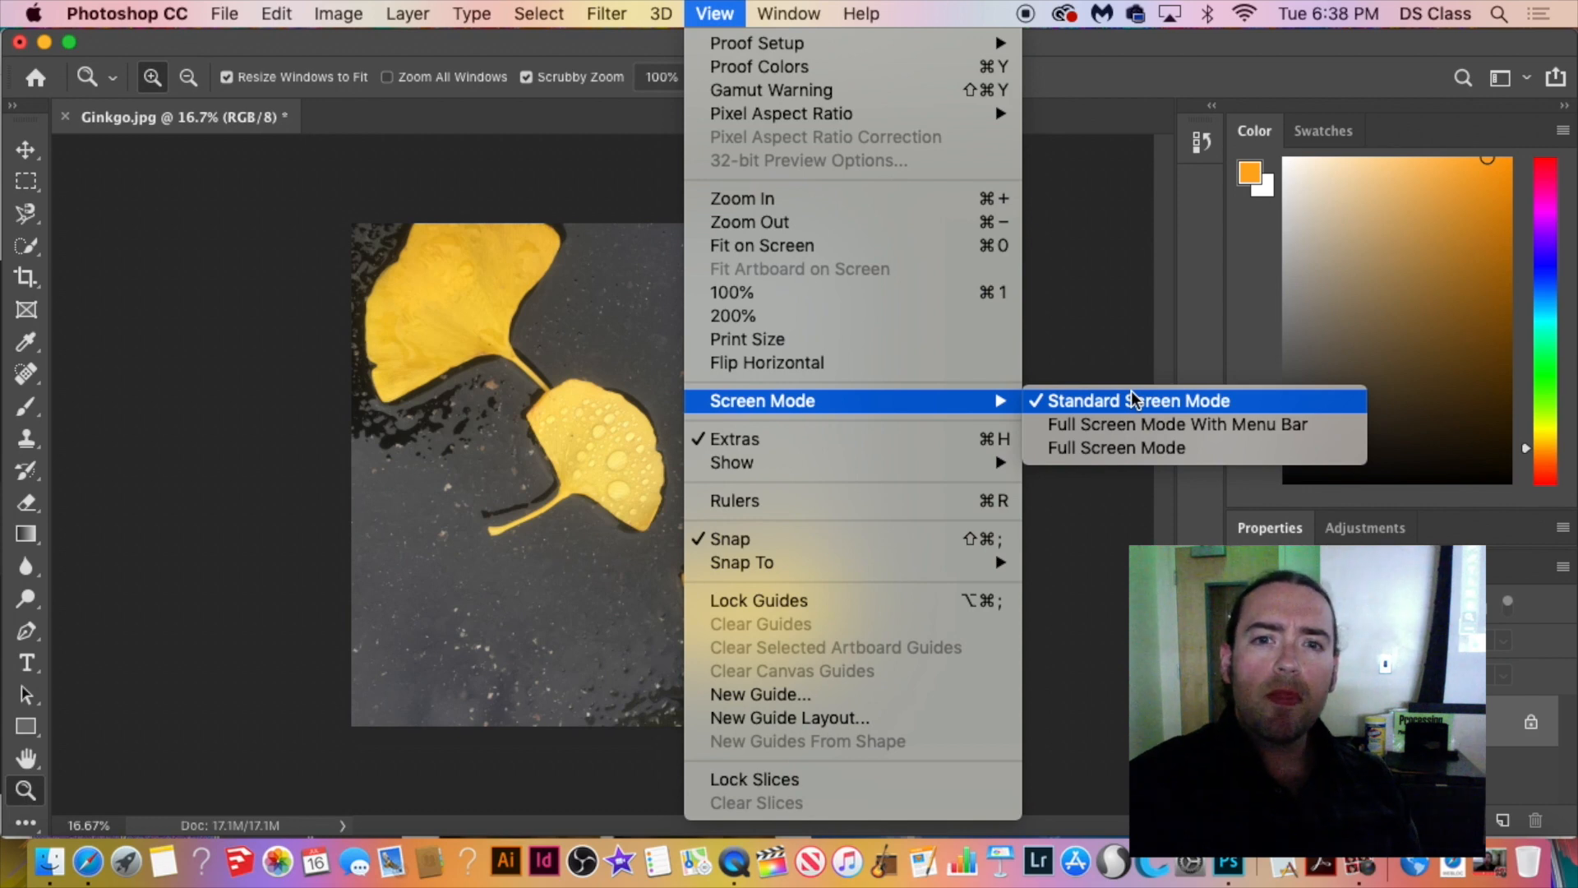
{"action": "left_click", "coordinate": [613, 164]}
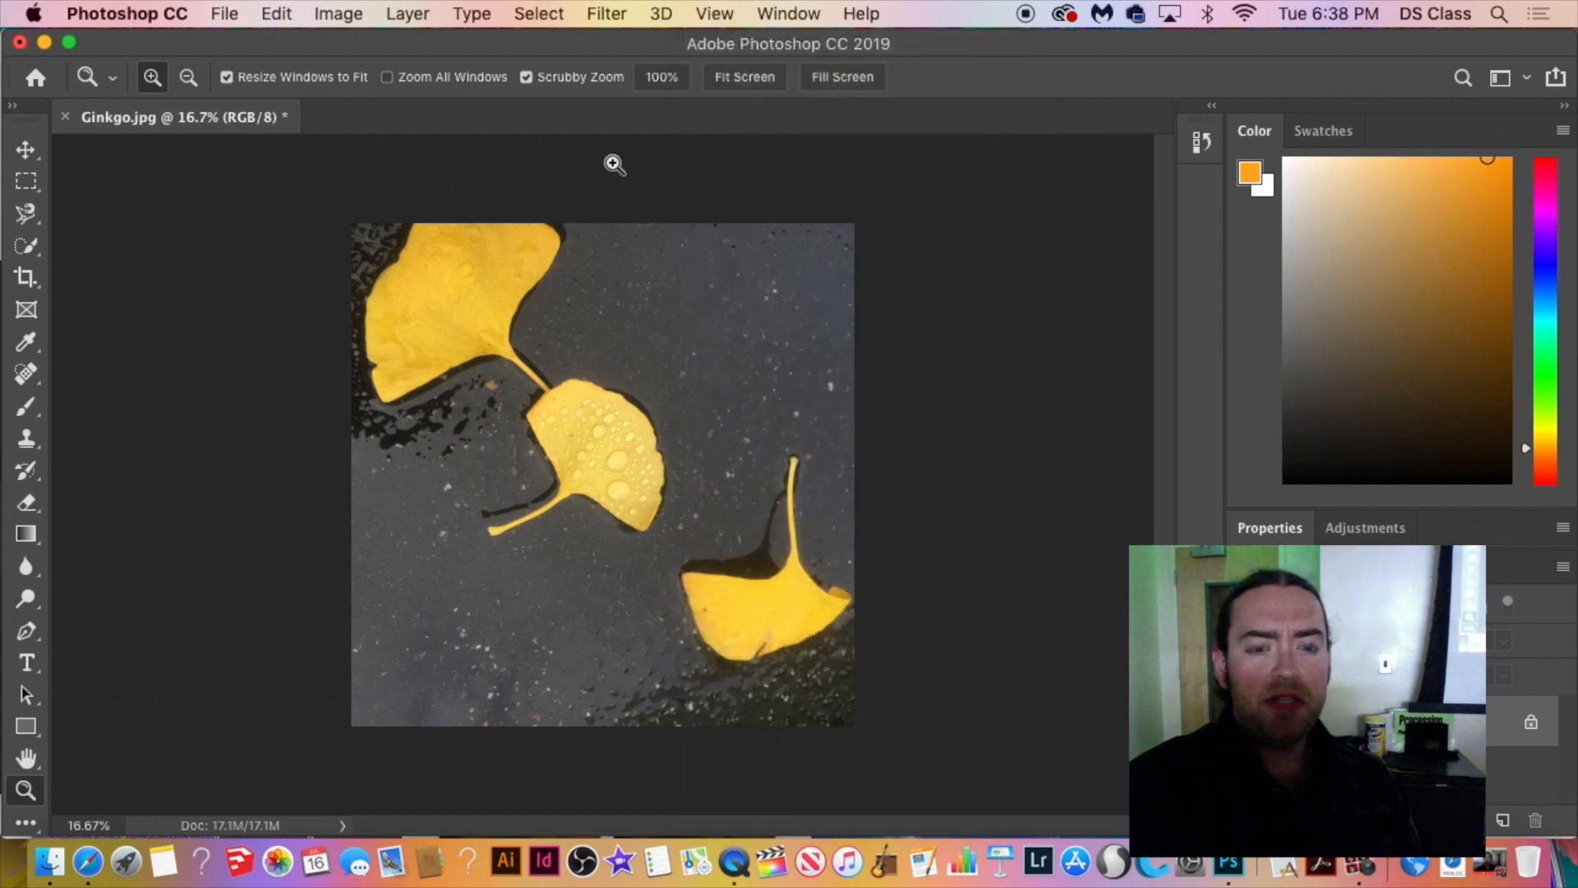
Try tiny Rectangular Marquee selections at the photo's left edge and on the wet pavement by its right edge, and deselect.
{"action": "left_click", "coordinate": [574, 462]}
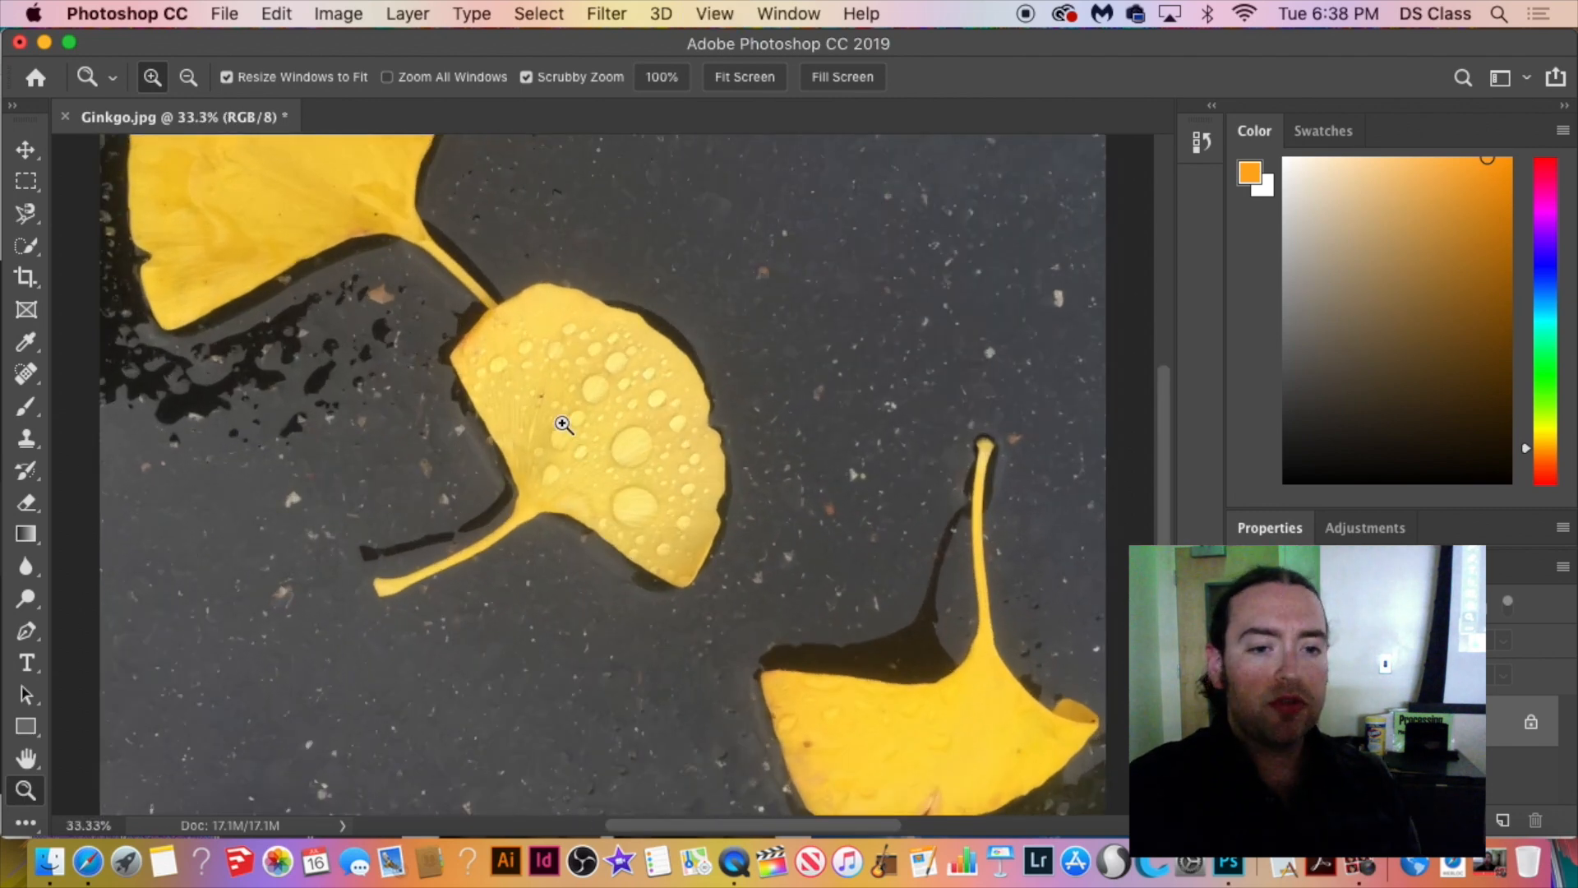
{"action": "left_click_drag", "start_coordinate": [563, 424], "coordinate": [632, 421]}
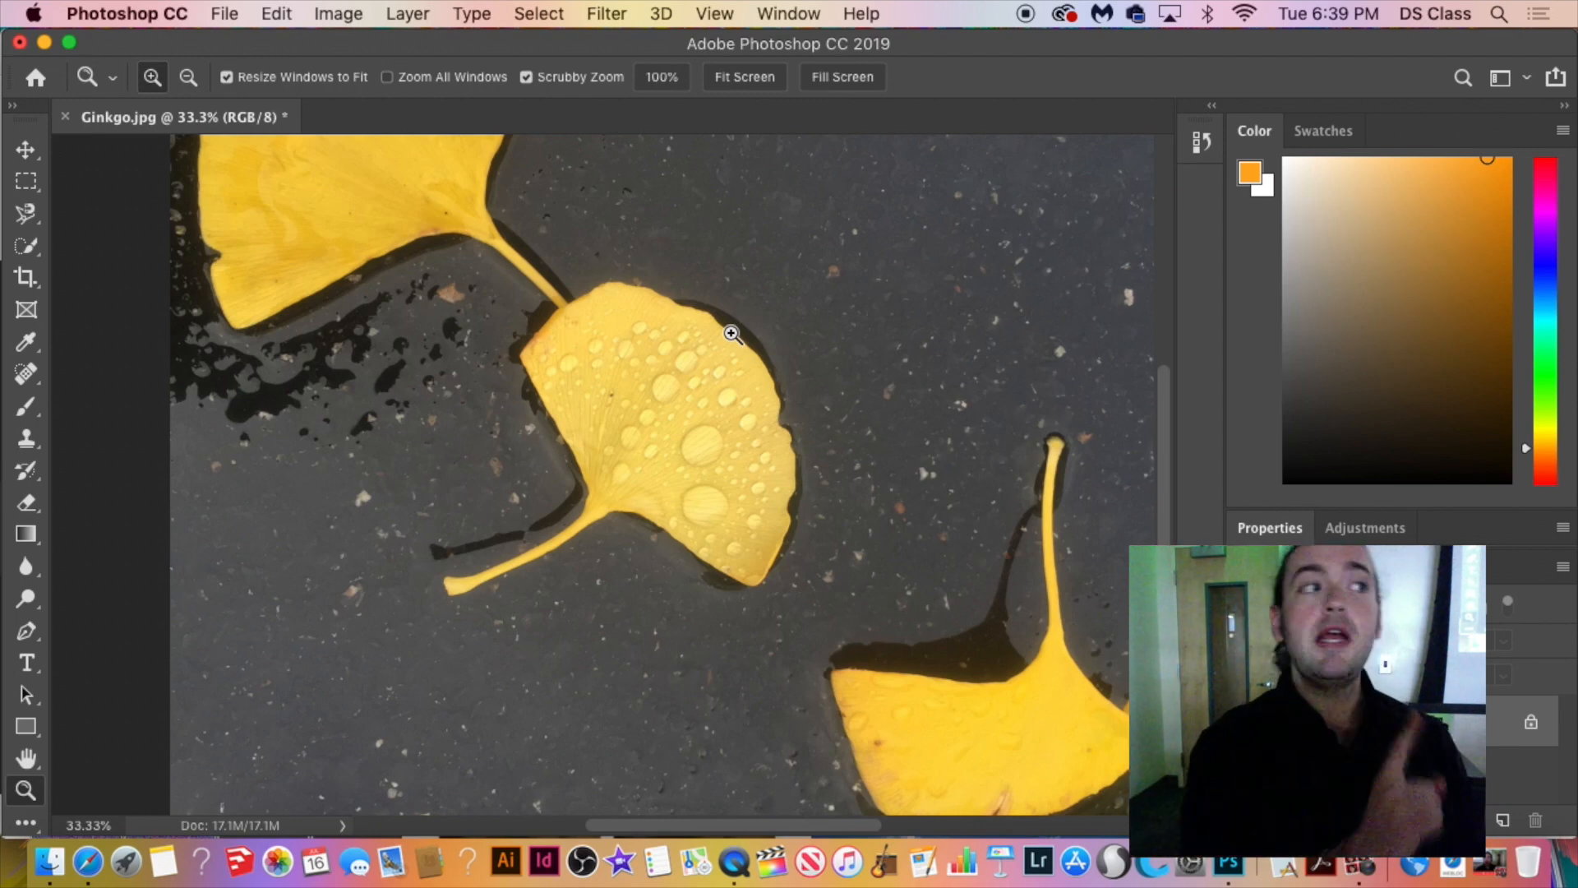
{"action": "left_click", "coordinate": [26, 182]}
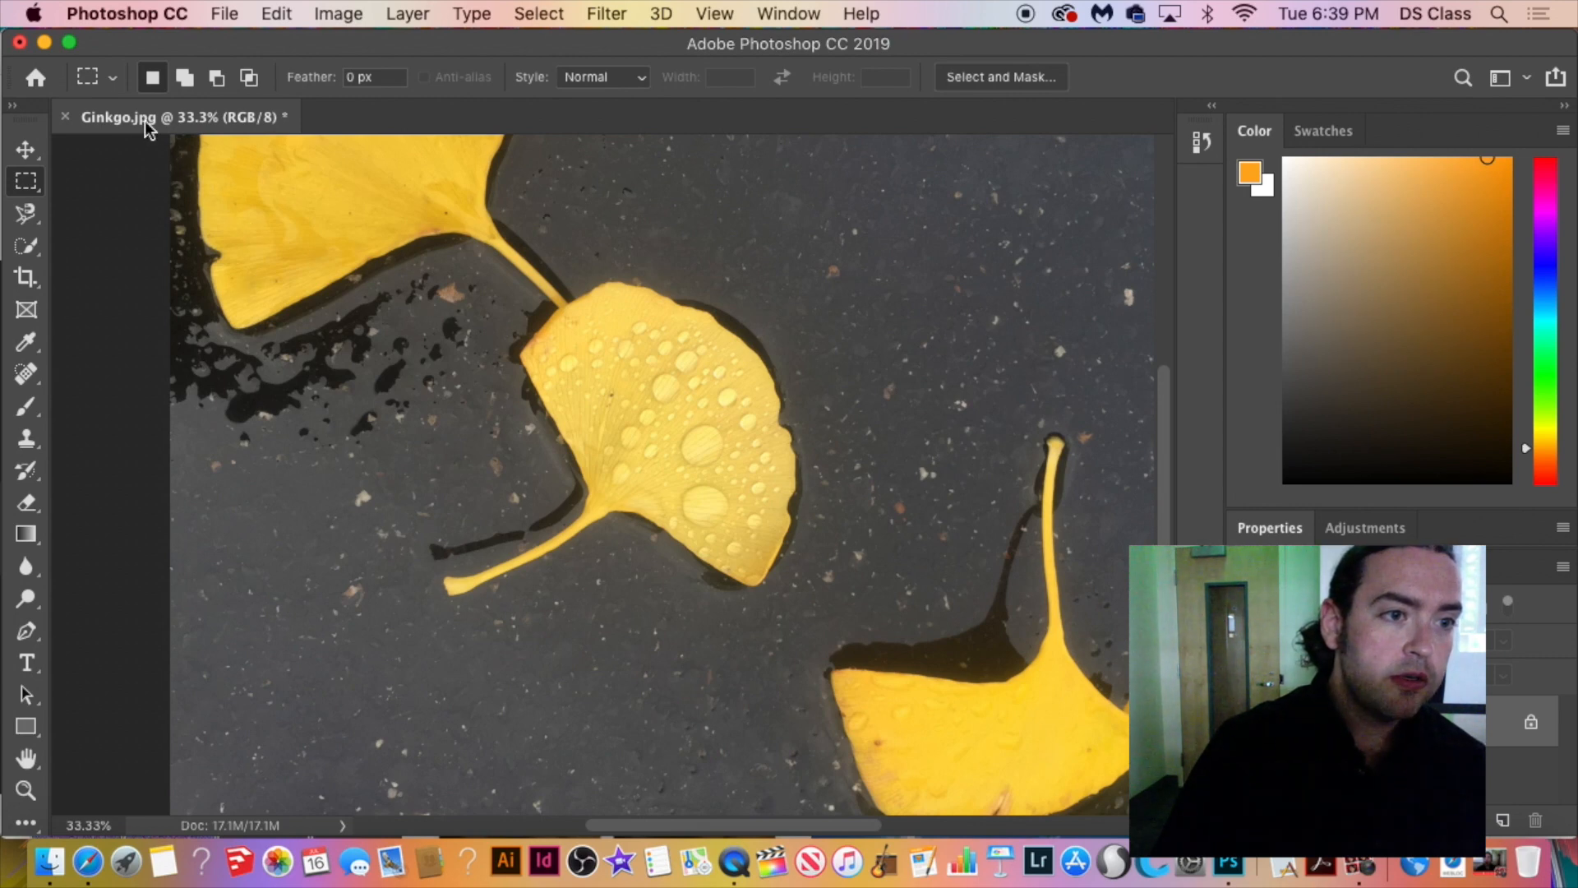
{"action": "left_click_drag", "start_coordinate": [146, 130], "coordinate": [181, 162]}
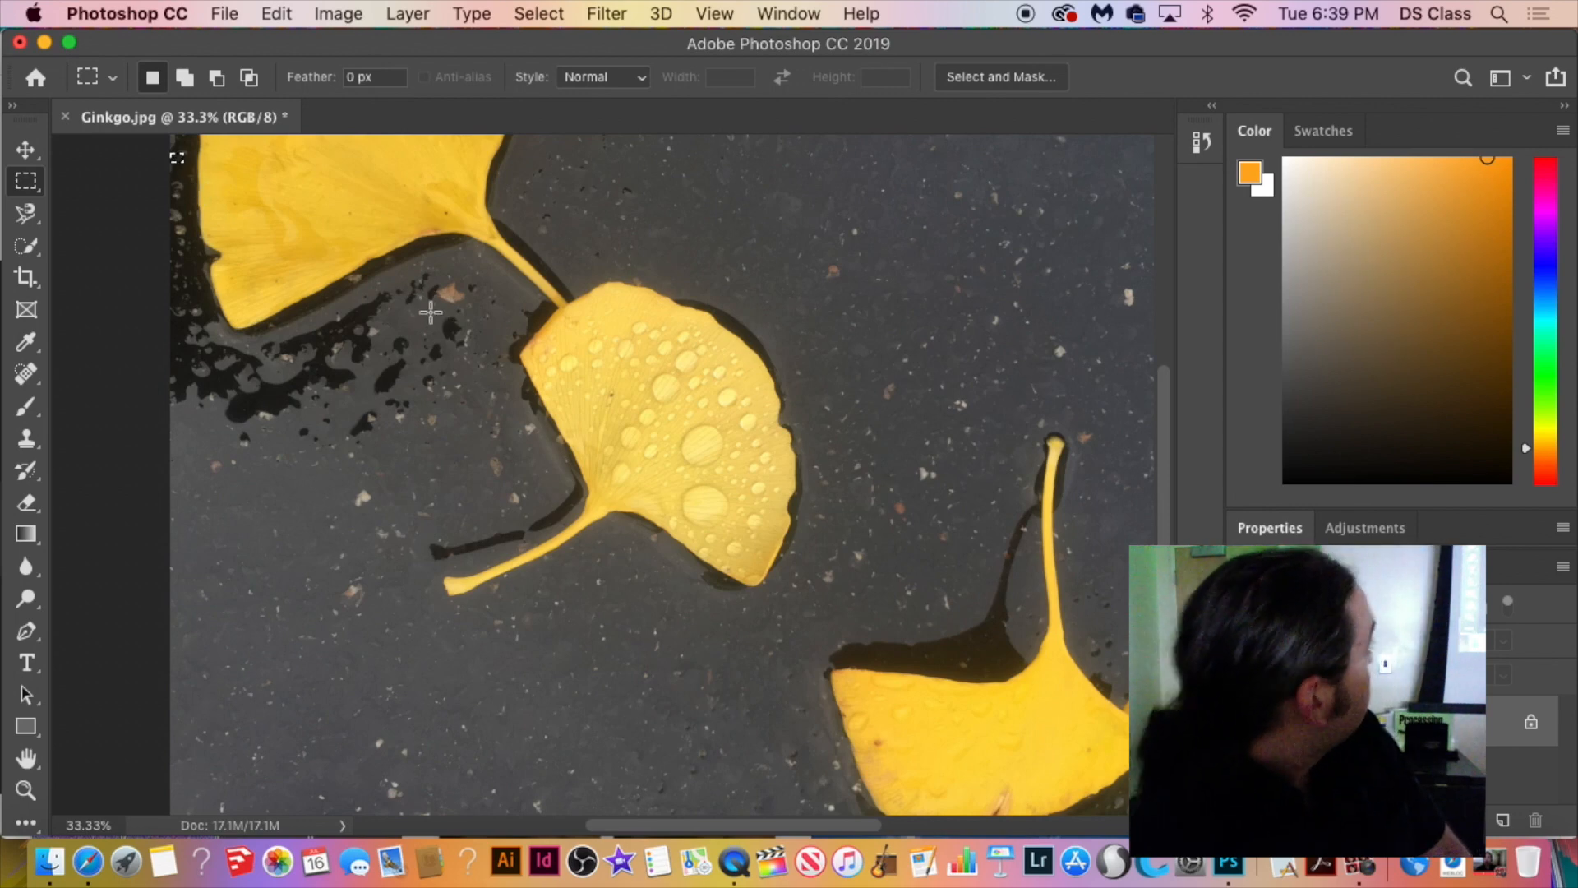
{"action": "key", "text": "End"}
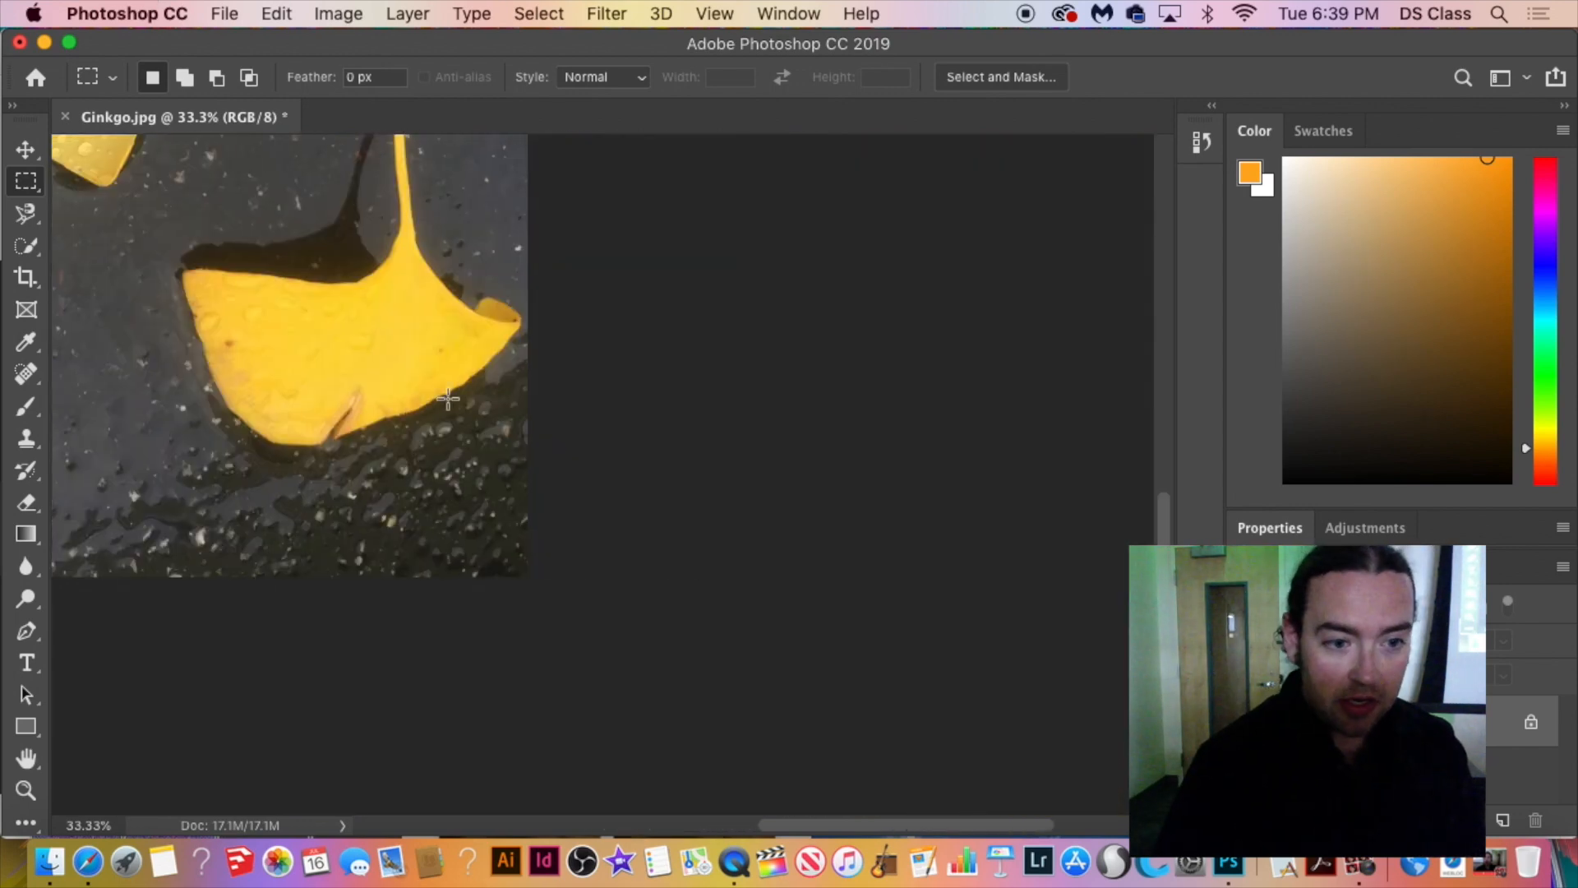
{"action": "key", "text": "super+plus"}
{"action": "key", "text": "super+plus"}
{"action": "key", "text": "super+plus"}
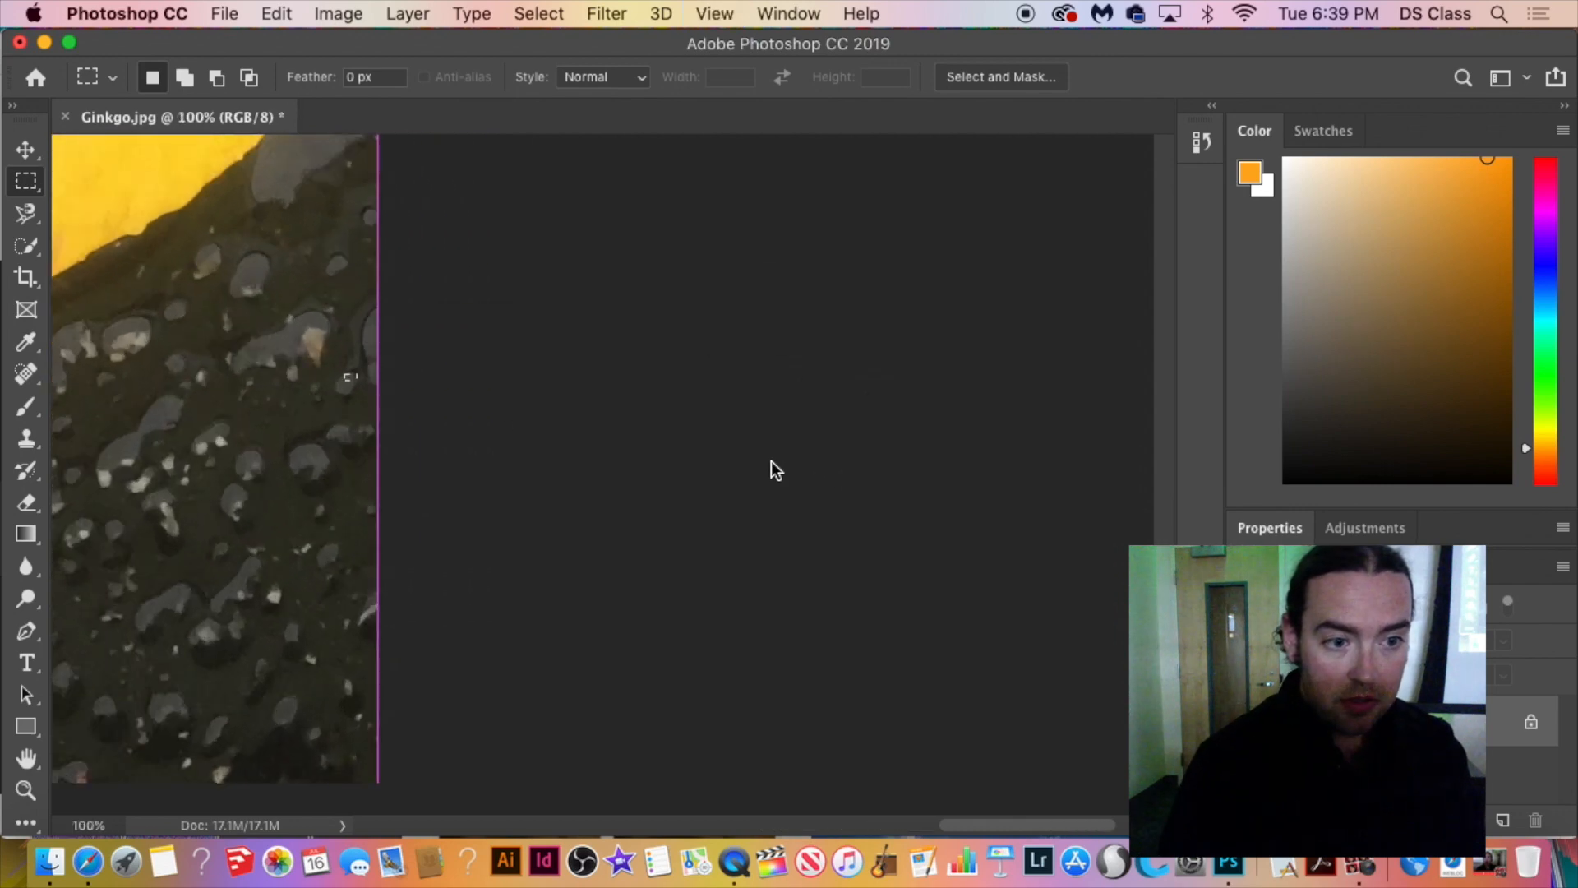
{"action": "key", "text": "super+c"}
{"action": "left_click", "coordinate": [966, 337]}
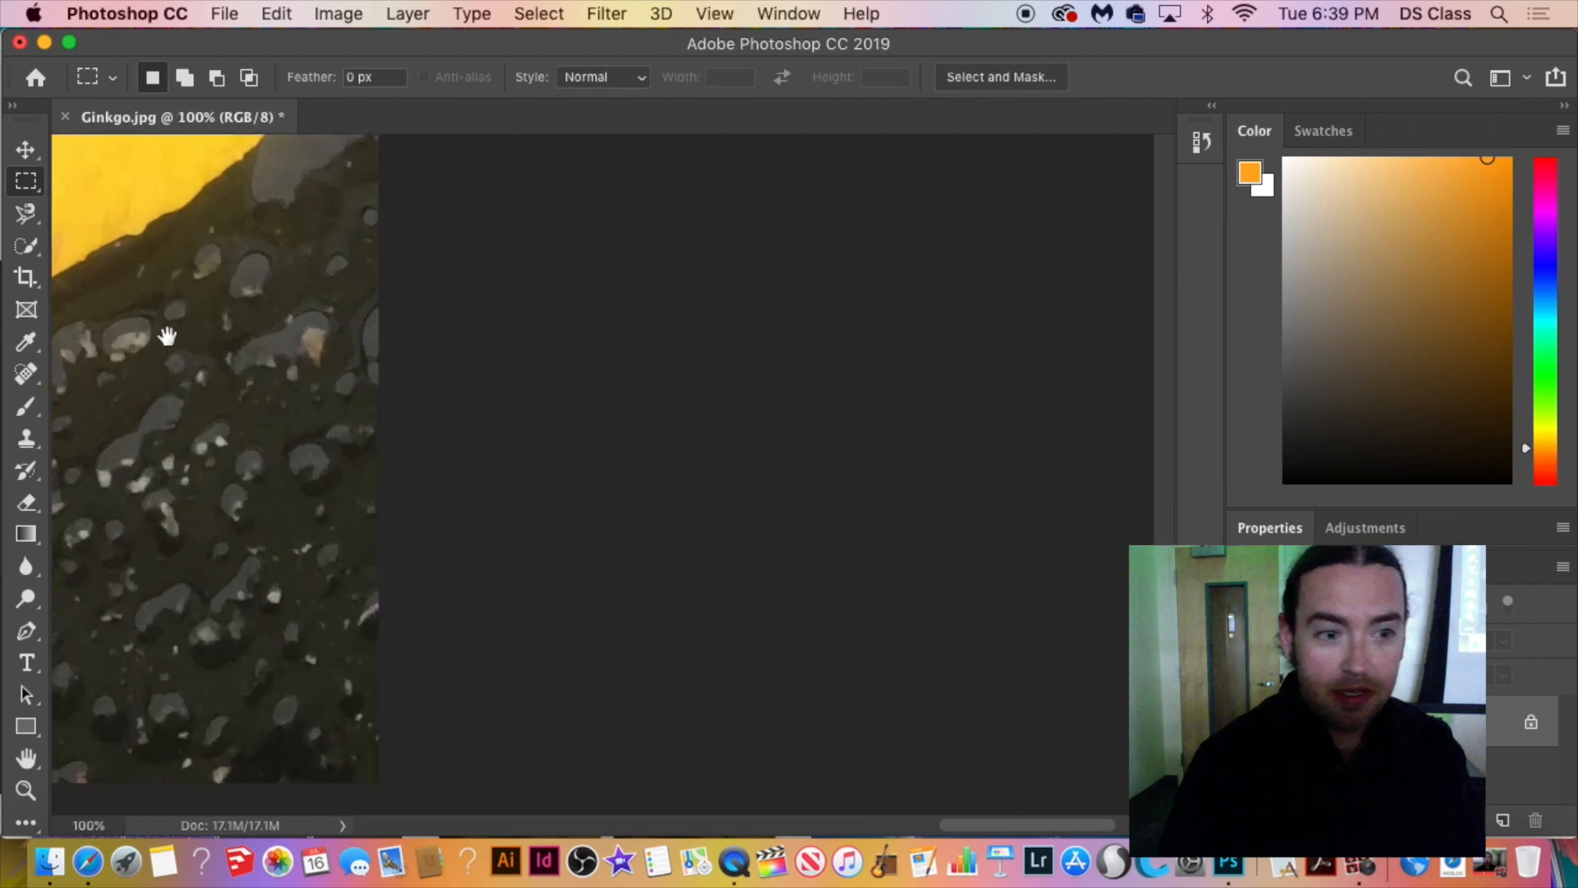
Select a small rectangle around the split in the lower leaf's edge, clear the selection, and show the whole photo at 8.33%.
{"action": "left_click_drag", "start_coordinate": [167, 336], "coordinate": [880, 435]}
{"action": "left_click_drag", "start_coordinate": [512, 358], "coordinate": [670, 463]}
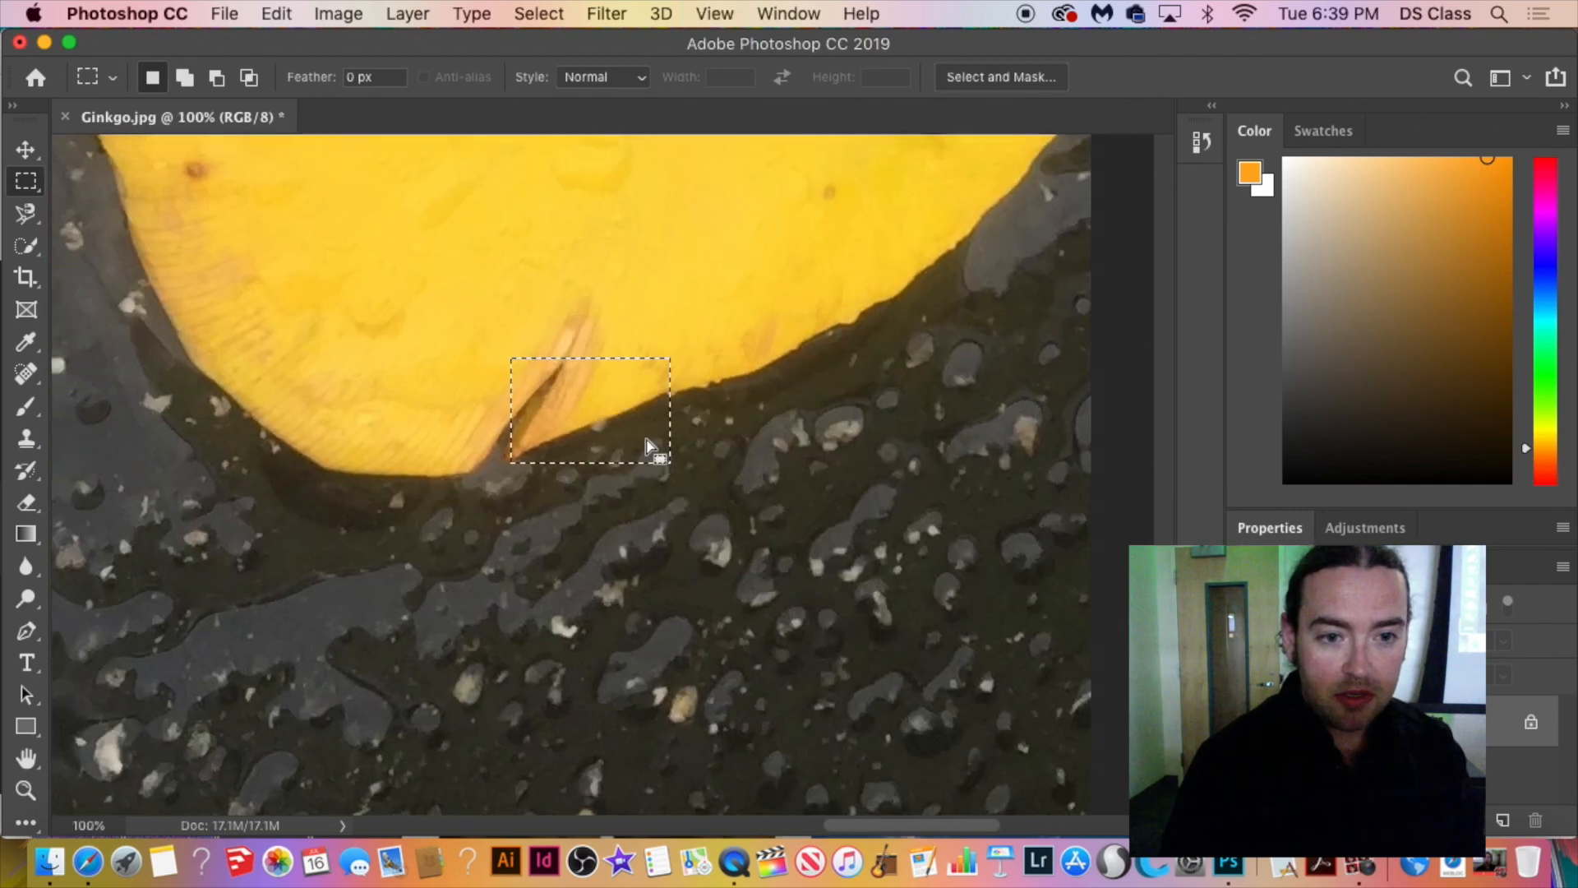
{"action": "key", "text": "super+minus"}
{"action": "key", "text": "super+minus"}
{"action": "key", "text": "super+minus"}
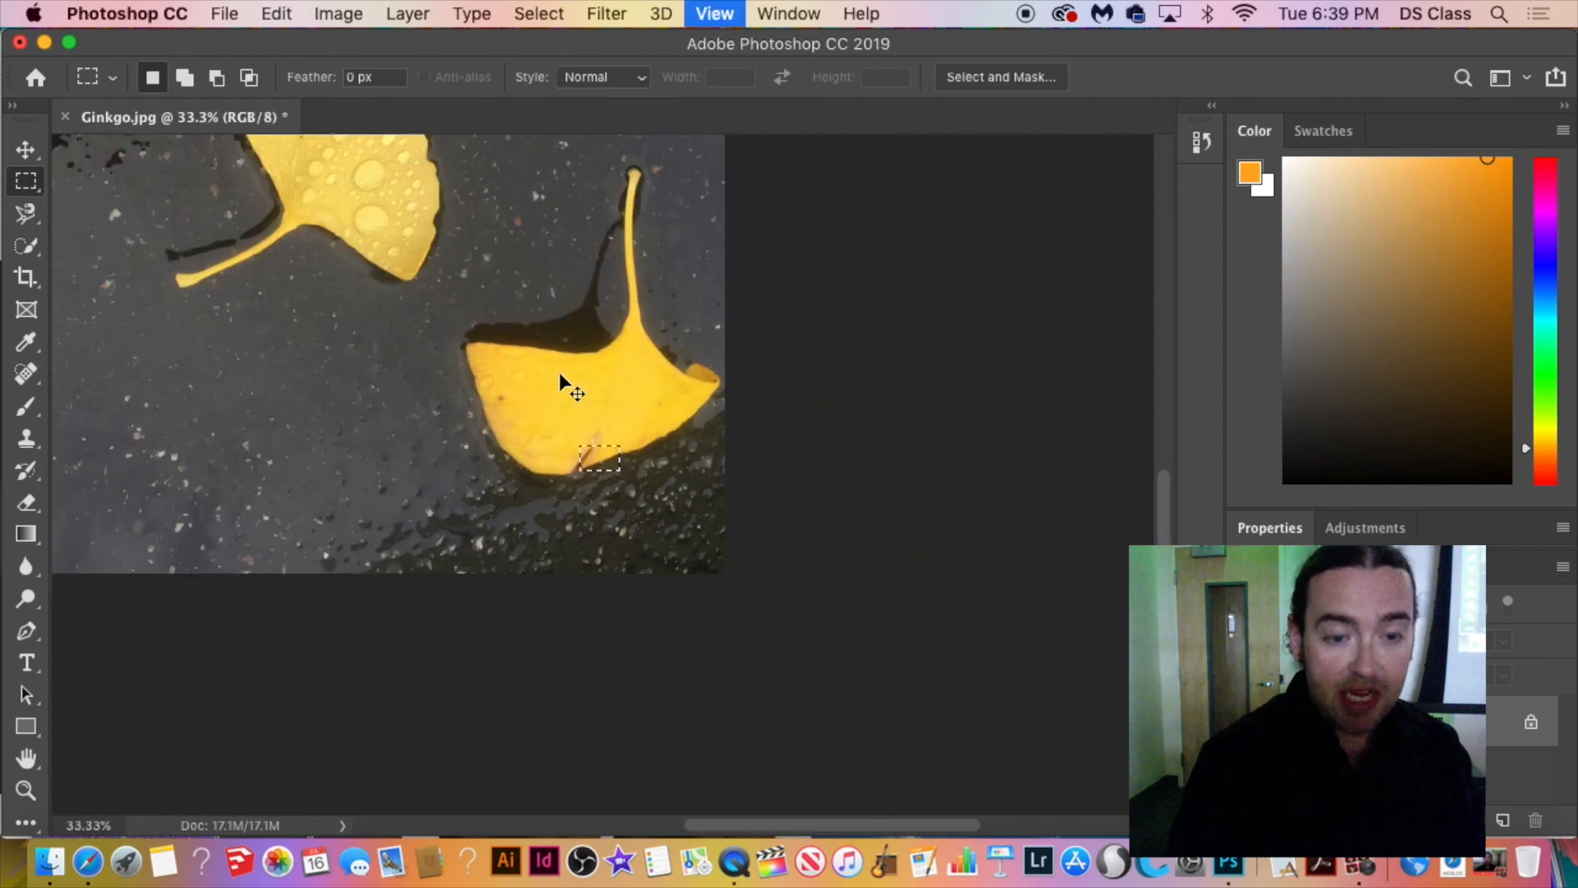
{"action": "key", "text": "super+minus"}
{"action": "key", "text": "super+minus"}
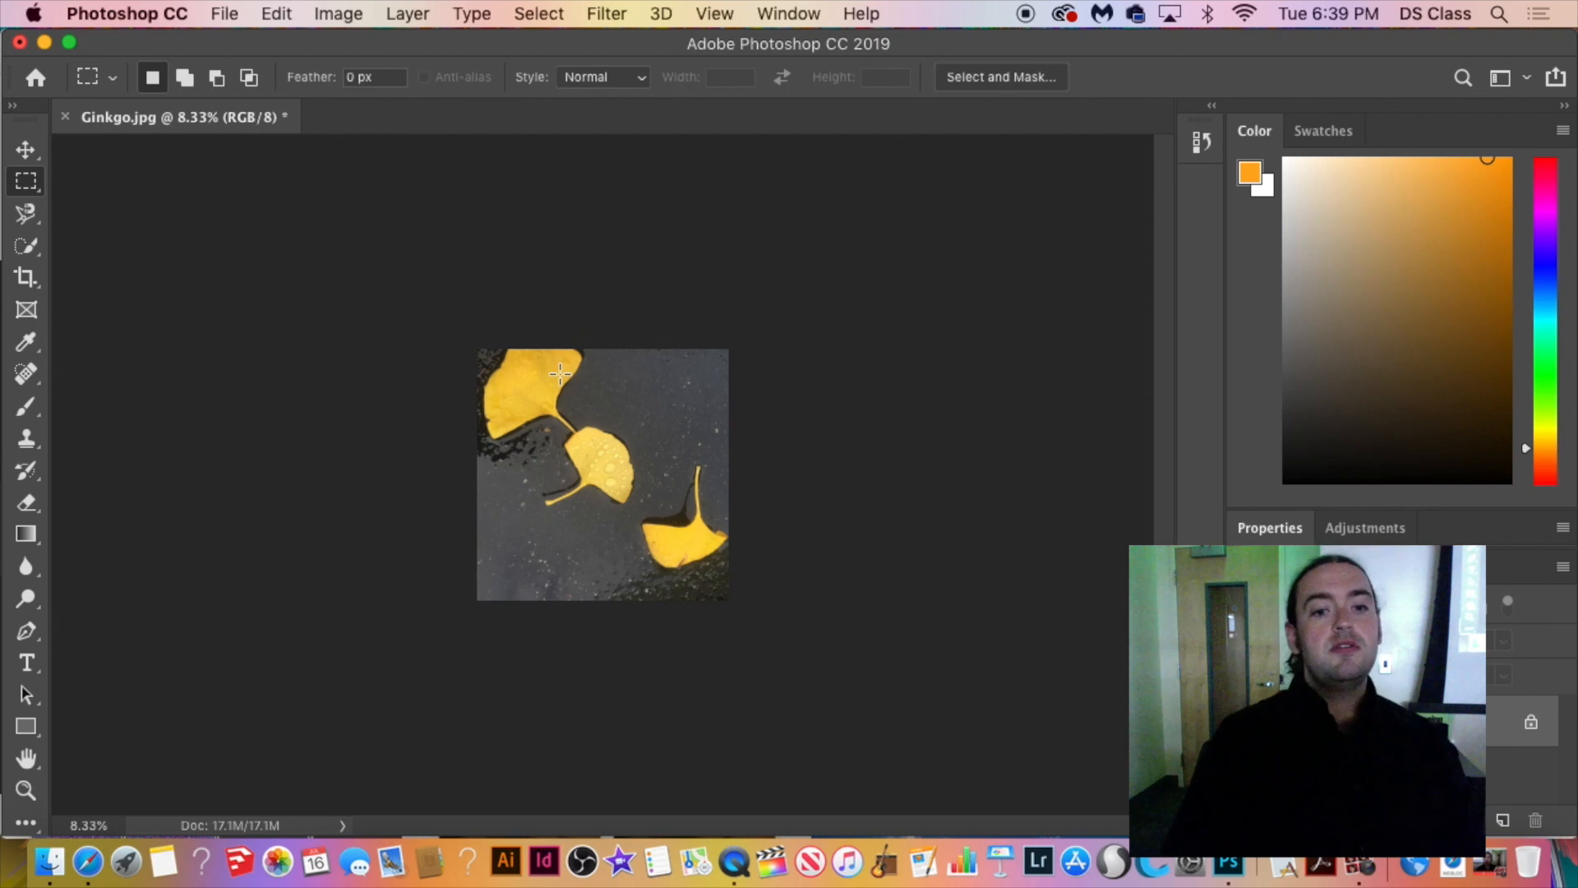
Magnify the droplet-covered middle leaf to 50%, frame it with rectangular marquee selections from different corners, and deselect.
{"action": "key", "text": "super+plus"}
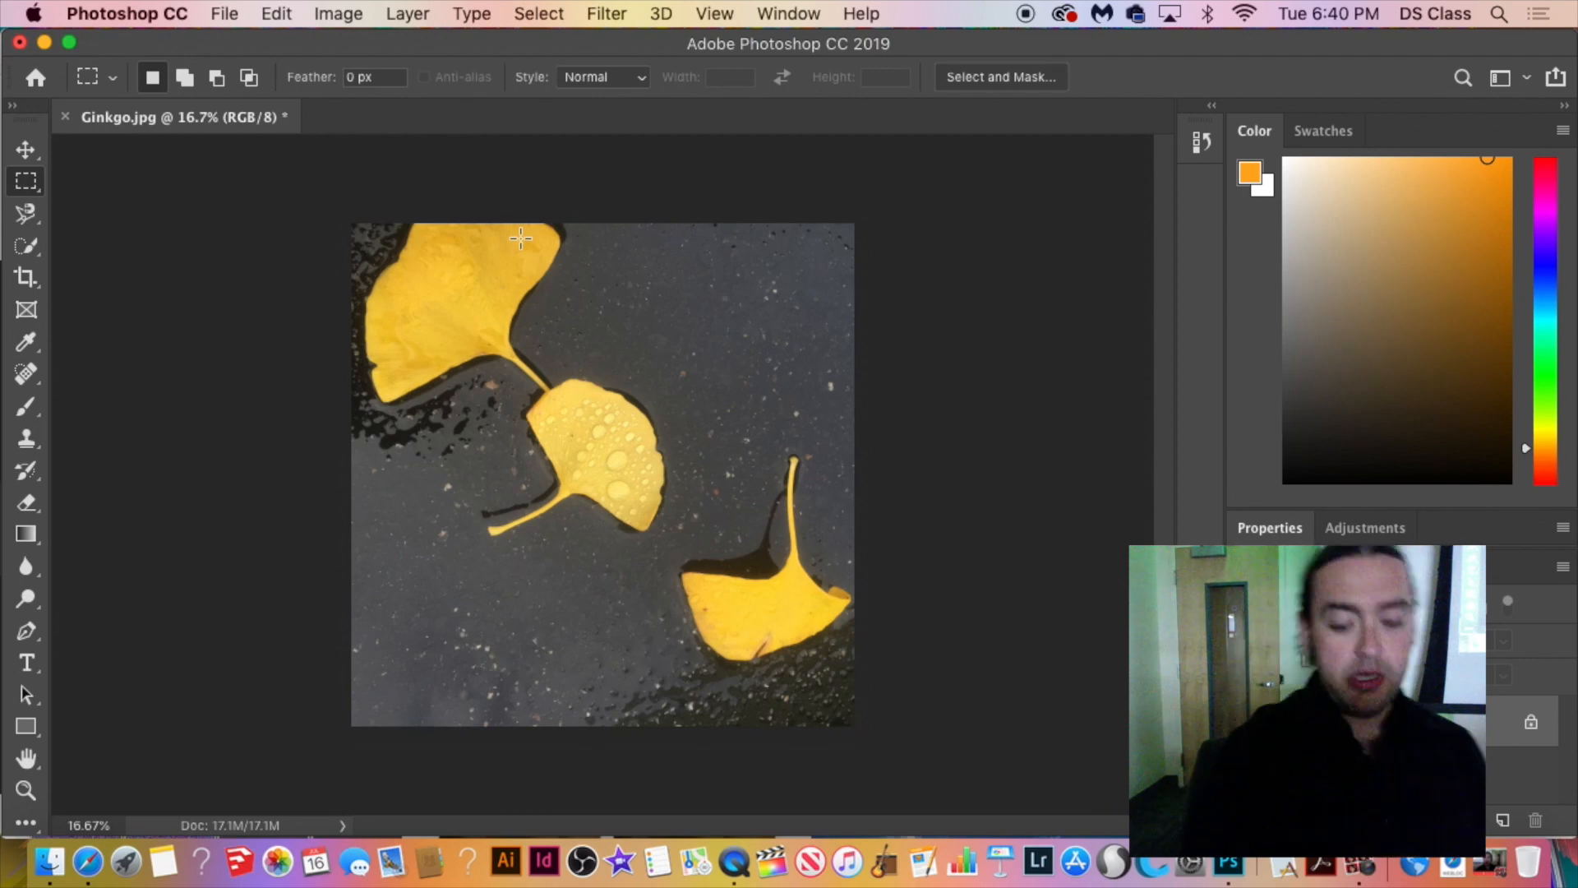
{"action": "key", "text": "super+equal"}
{"action": "key", "text": "super+equal"}
{"action": "key", "text": "super+equal"}
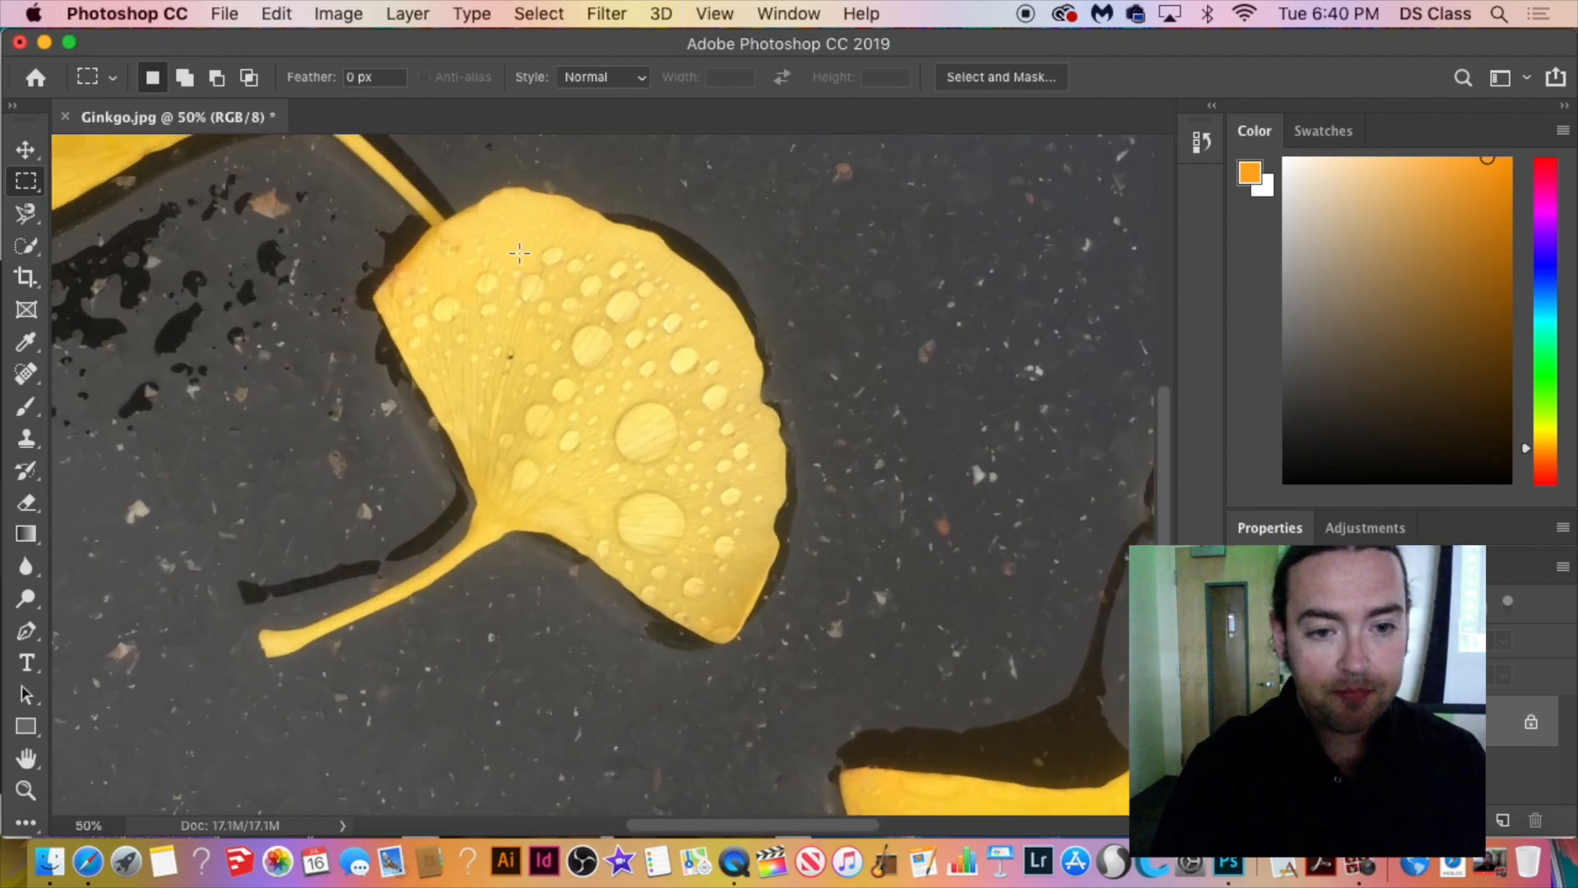
{"action": "left_click_drag", "start_coordinate": [686, 420], "coordinate": [699, 422]}
{"action": "scroll", "coordinate": [691, 421], "scroll_direction": "left", "scroll_amount": 3}
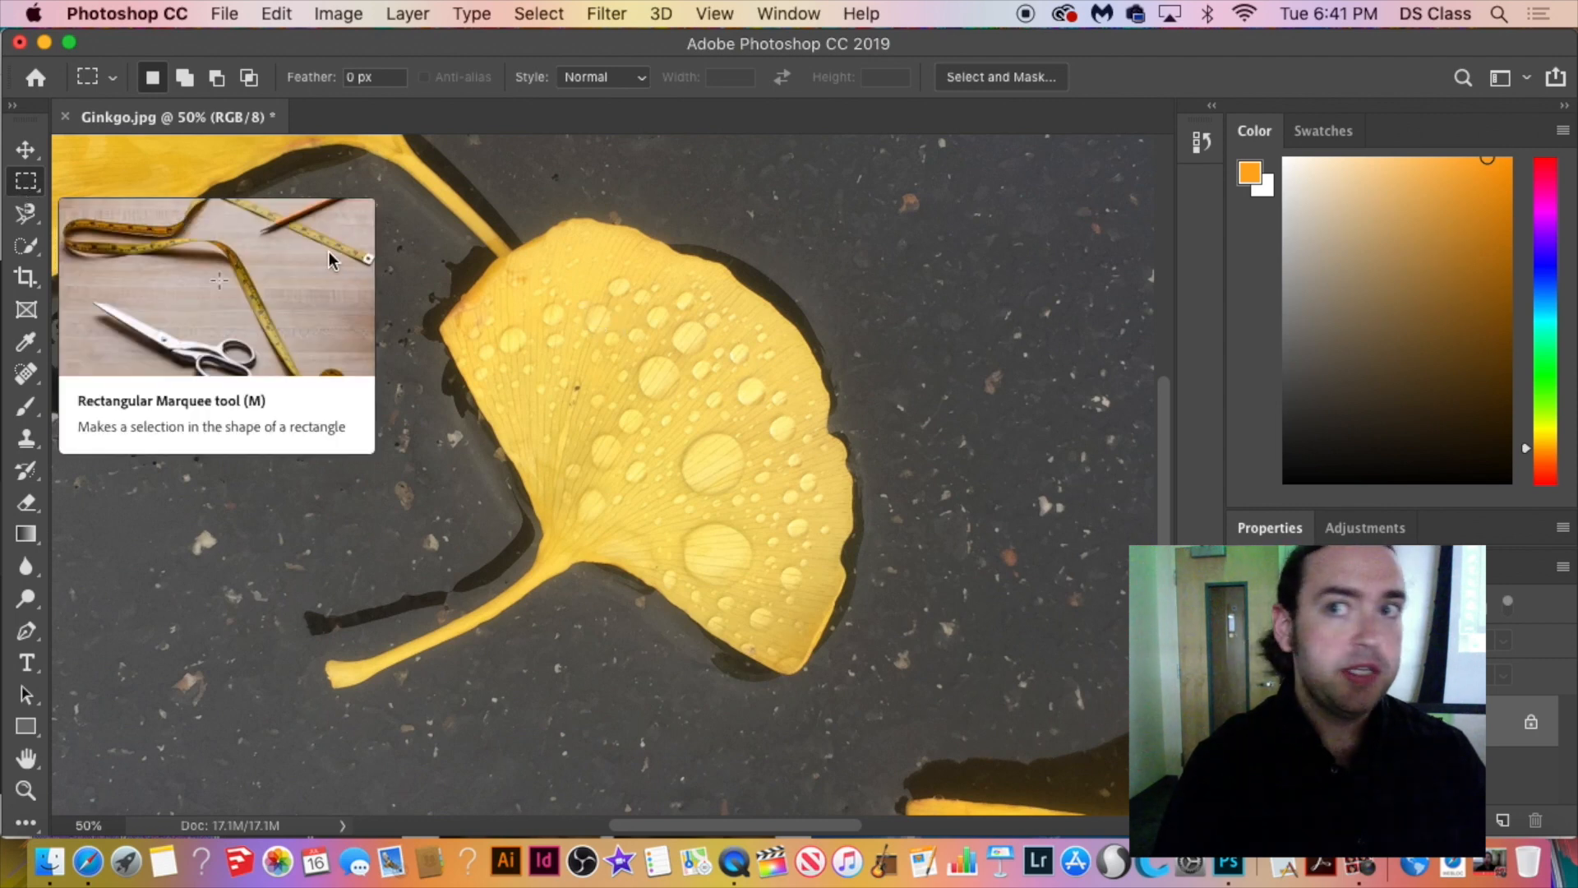
{"action": "left_click_drag", "start_coordinate": [325, 190], "coordinate": [965, 697]}
{"action": "scroll", "coordinate": [870, 690], "scroll_direction": "up", "scroll_amount": 3}
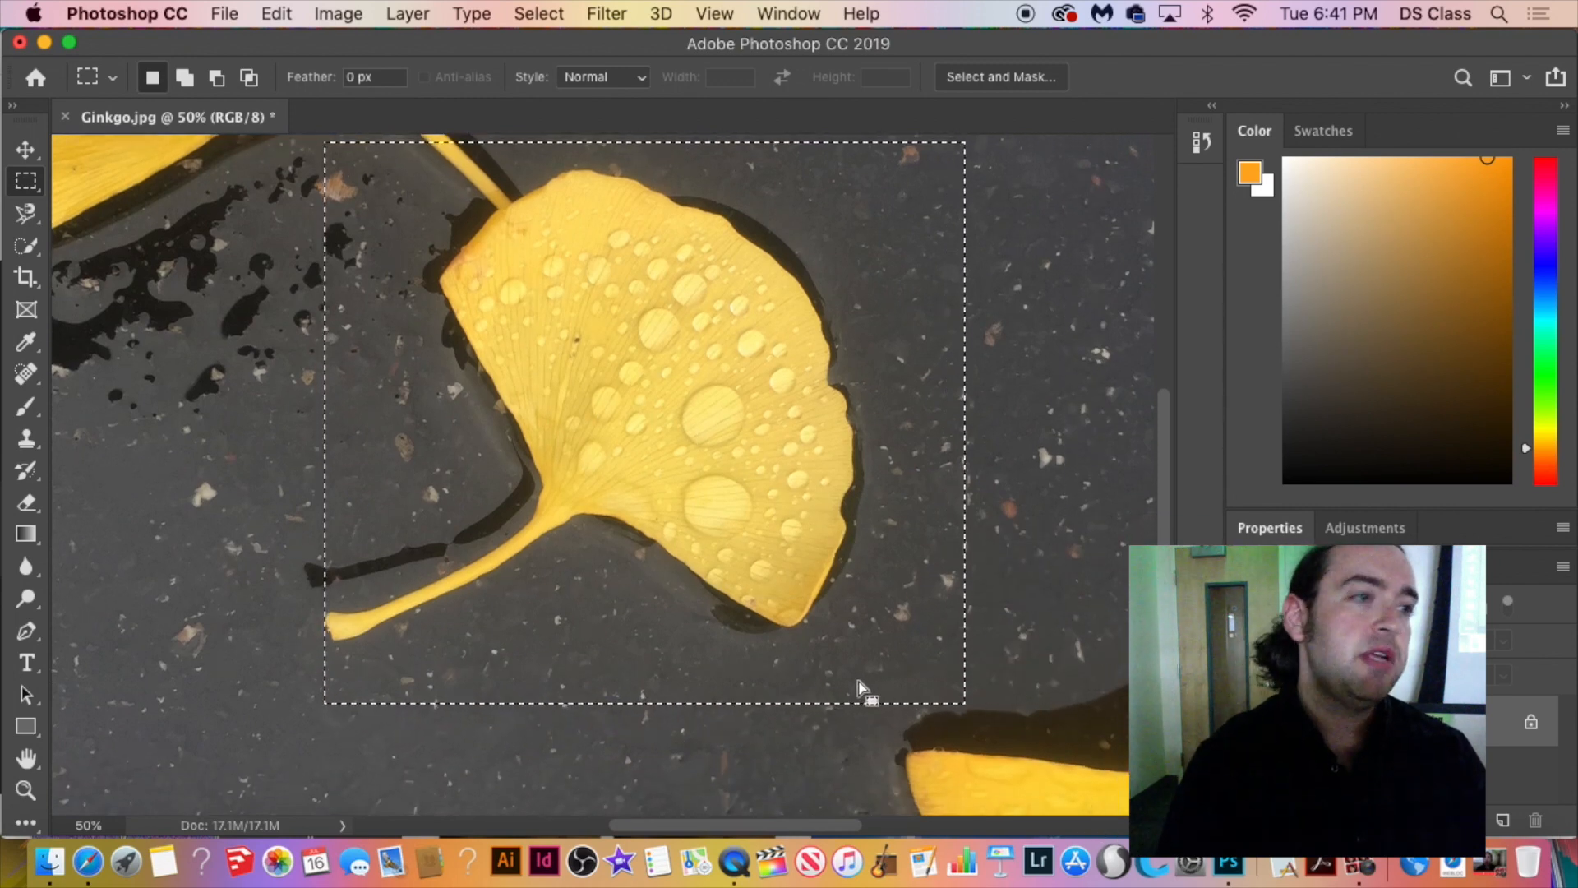
{"action": "left_click", "coordinate": [489, 164]}
{"action": "left_click_drag", "start_coordinate": [488, 165], "coordinate": [927, 567]}
{"action": "left_click_drag", "start_coordinate": [896, 745], "coordinate": [282, 299]}
{"action": "left_click", "coordinate": [759, 461]}
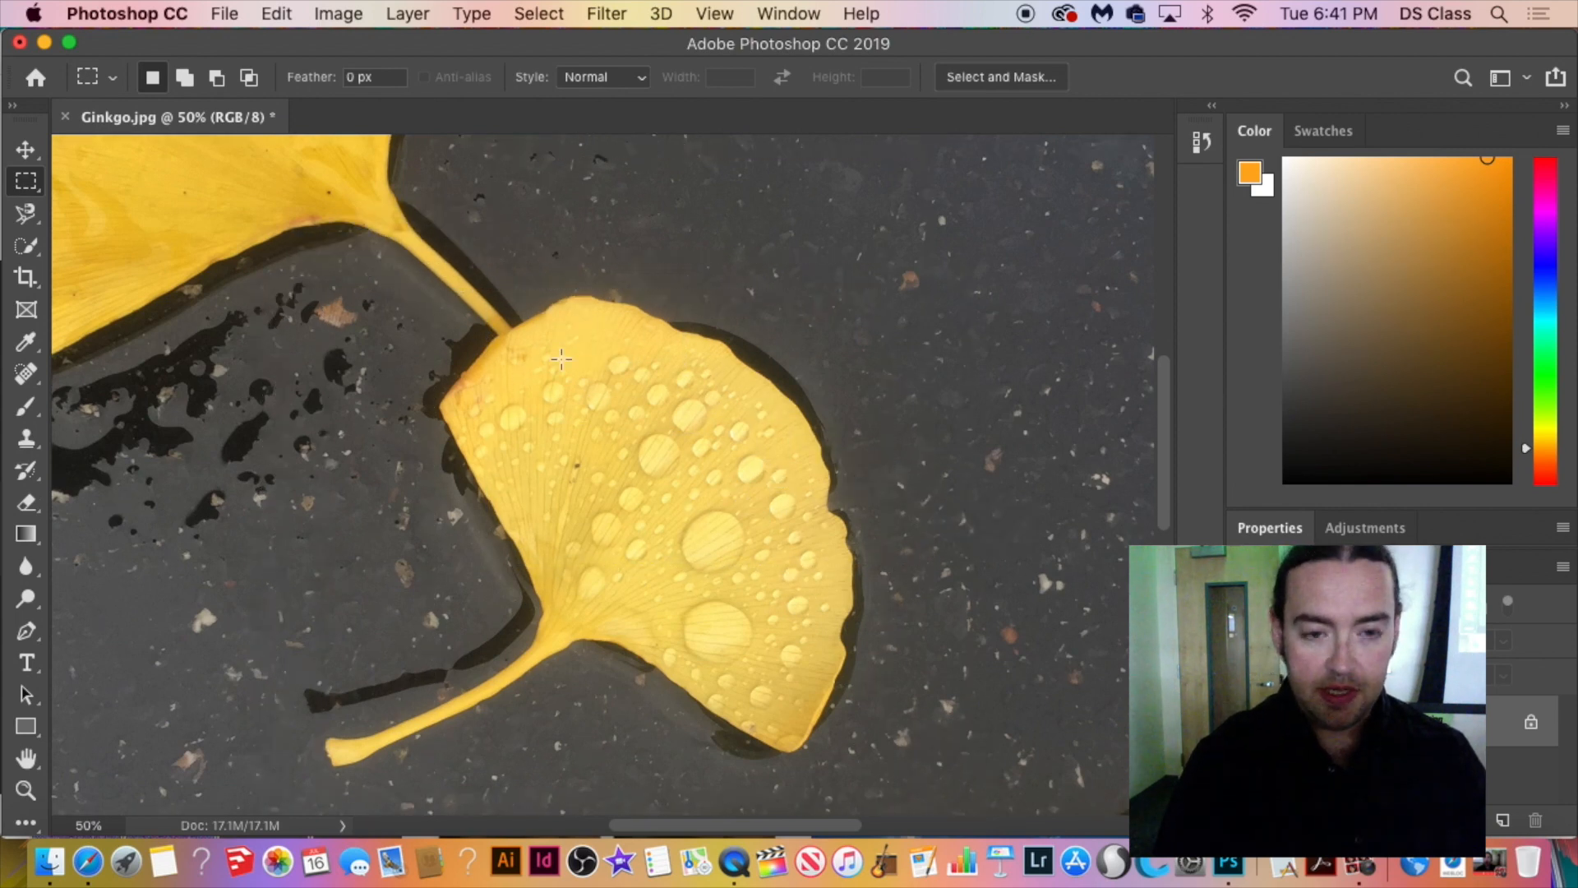
Build a stepped selection over the droplet-covered leaf by adding overlapping rectangular marquees, and deselect it.
{"action": "left_click_drag", "start_coordinate": [522, 325], "coordinate": [709, 413]}
{"action": "key", "text": "shift"}
{"action": "left_click_drag", "start_coordinate": [818, 528], "coordinate": [709, 396]}
{"action": "key", "text": "shift"}
{"action": "left_click_drag", "start_coordinate": [736, 595], "coordinate": [548, 395]}
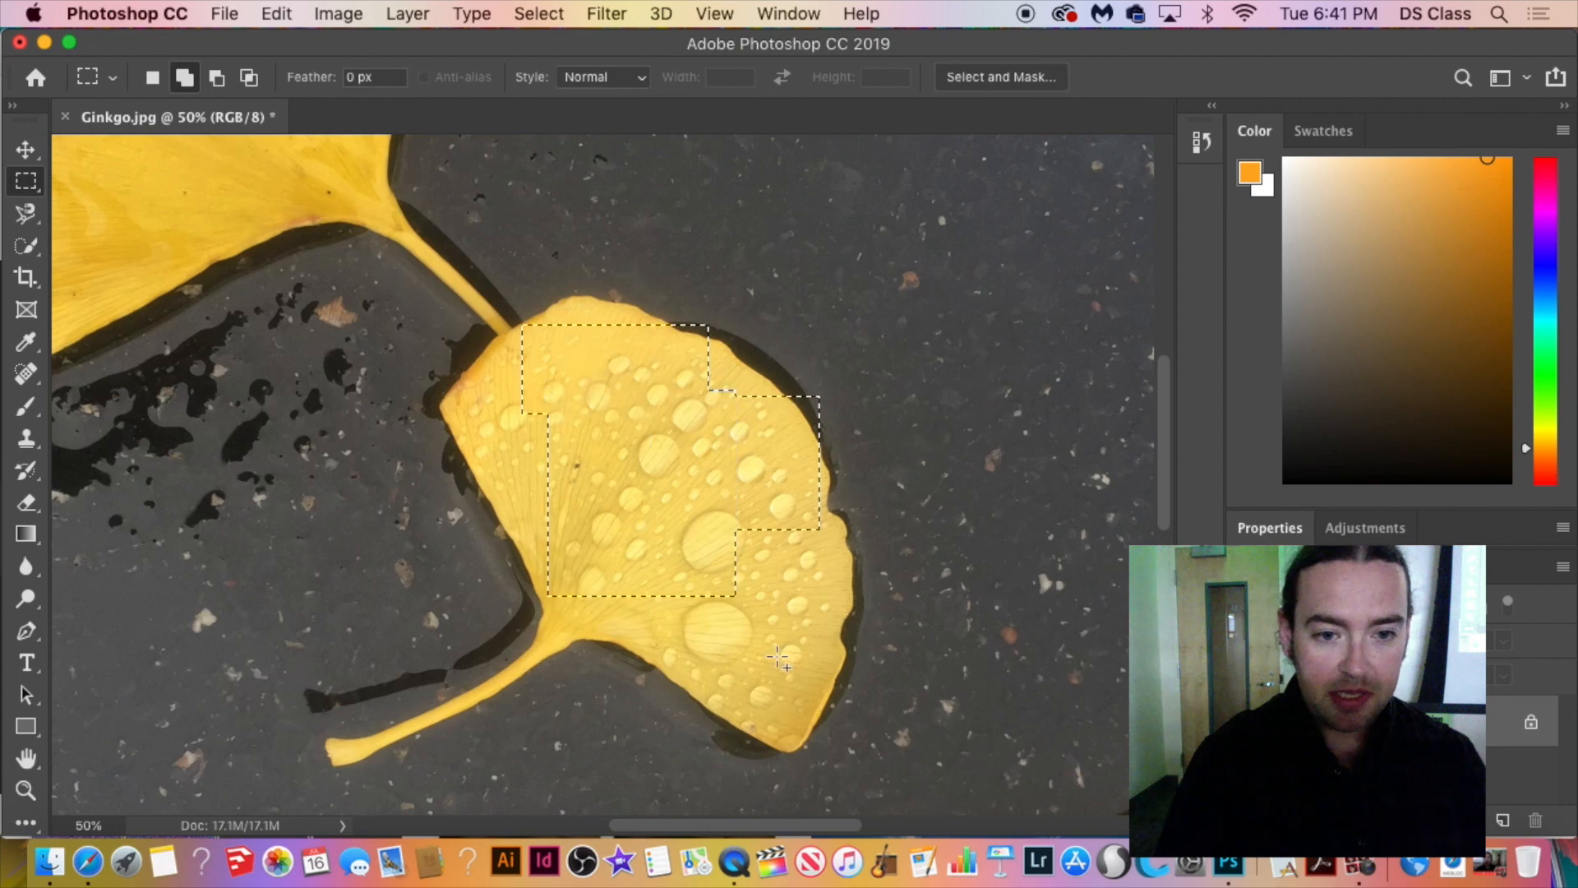
{"action": "key", "text": "shift"}
{"action": "left_click_drag", "start_coordinate": [807, 743], "coordinate": [727, 436]}
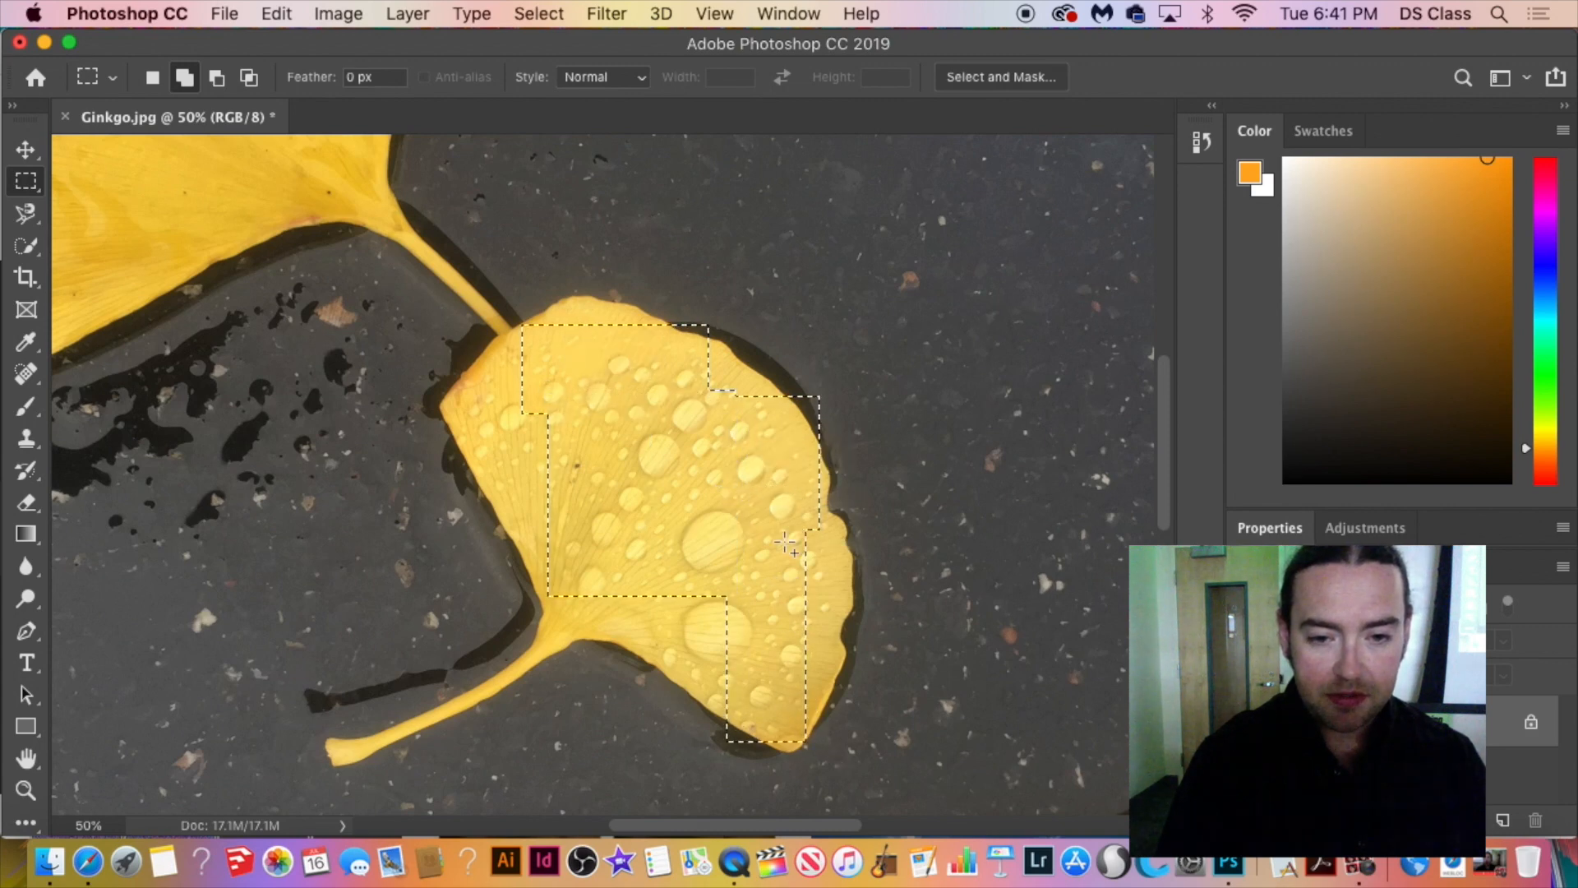
{"action": "key", "text": "shift"}
{"action": "left_click_drag", "start_coordinate": [829, 680], "coordinate": [769, 499]}
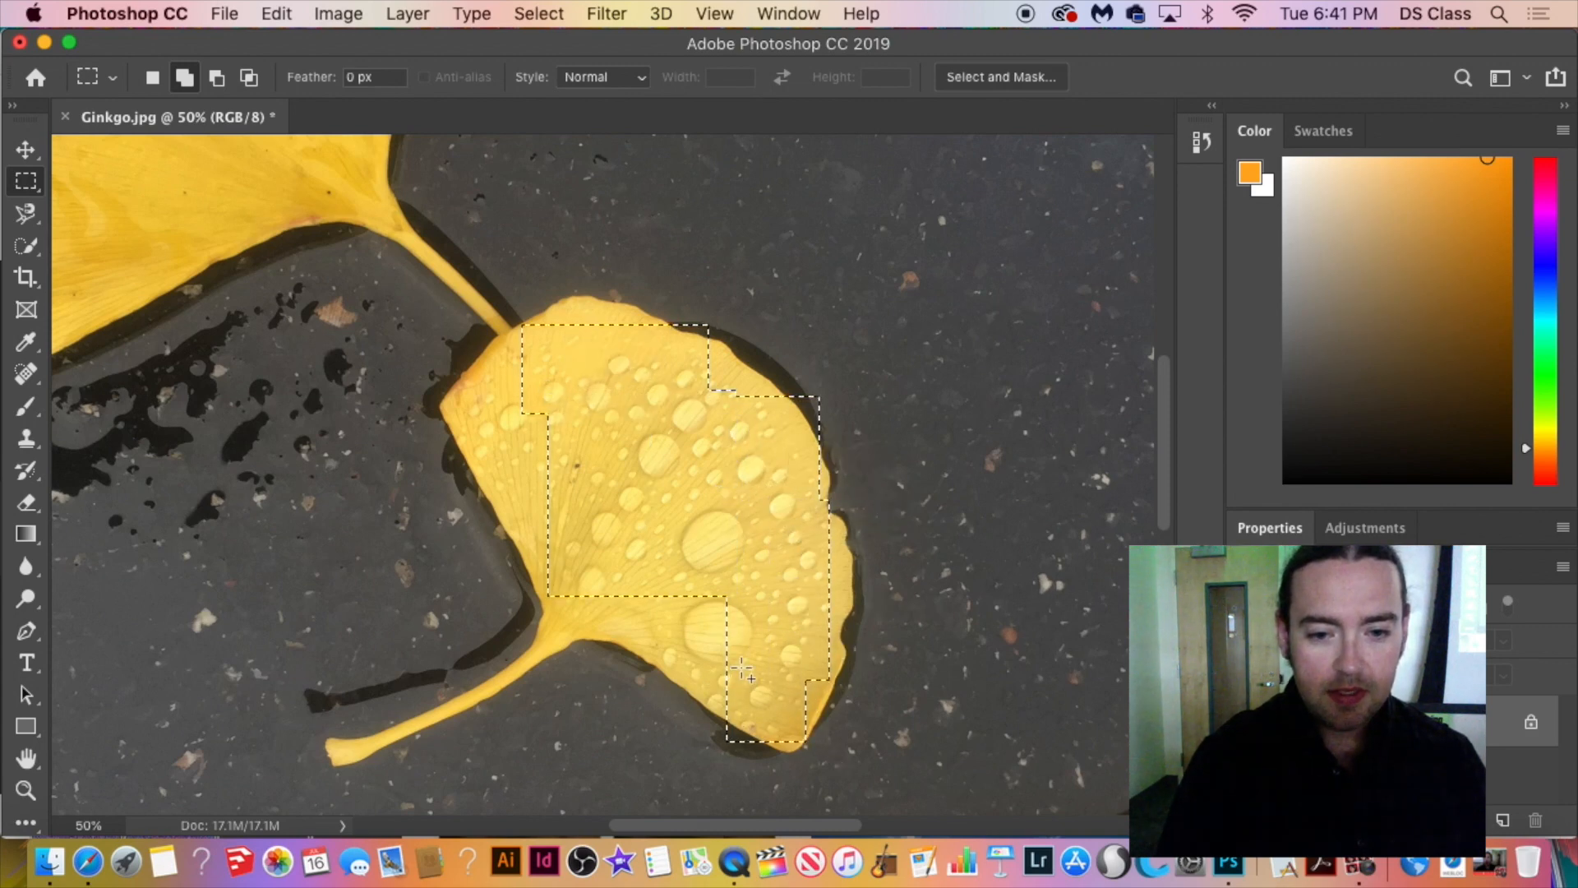
{"action": "left_click_drag", "start_coordinate": [739, 648], "coordinate": [495, 411]}
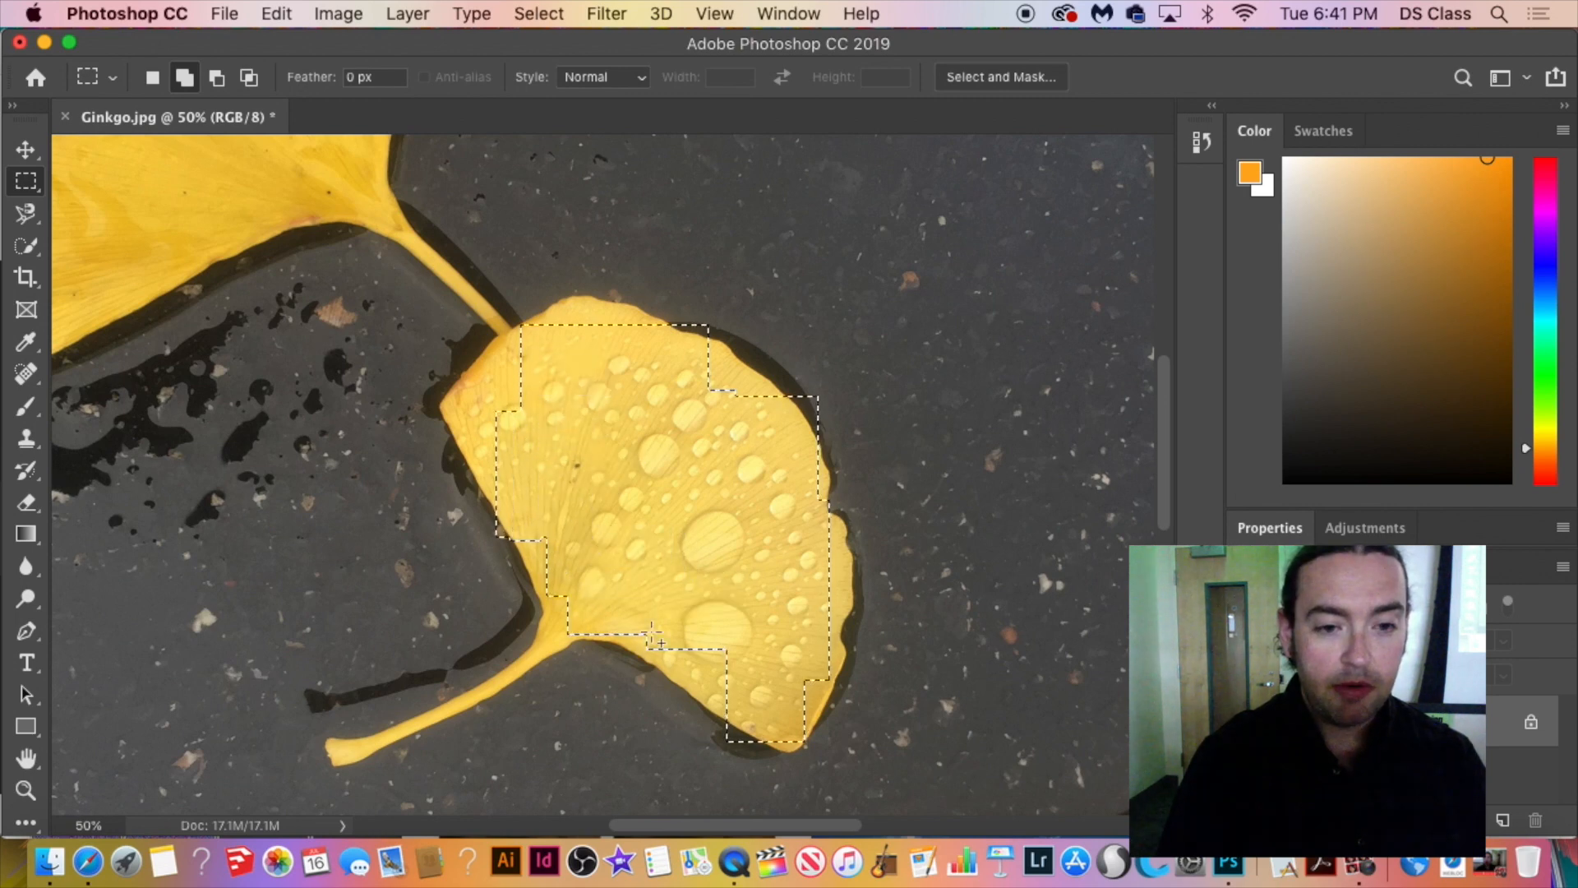
{"action": "key", "text": "x"}
{"action": "key", "text": "super+d"}
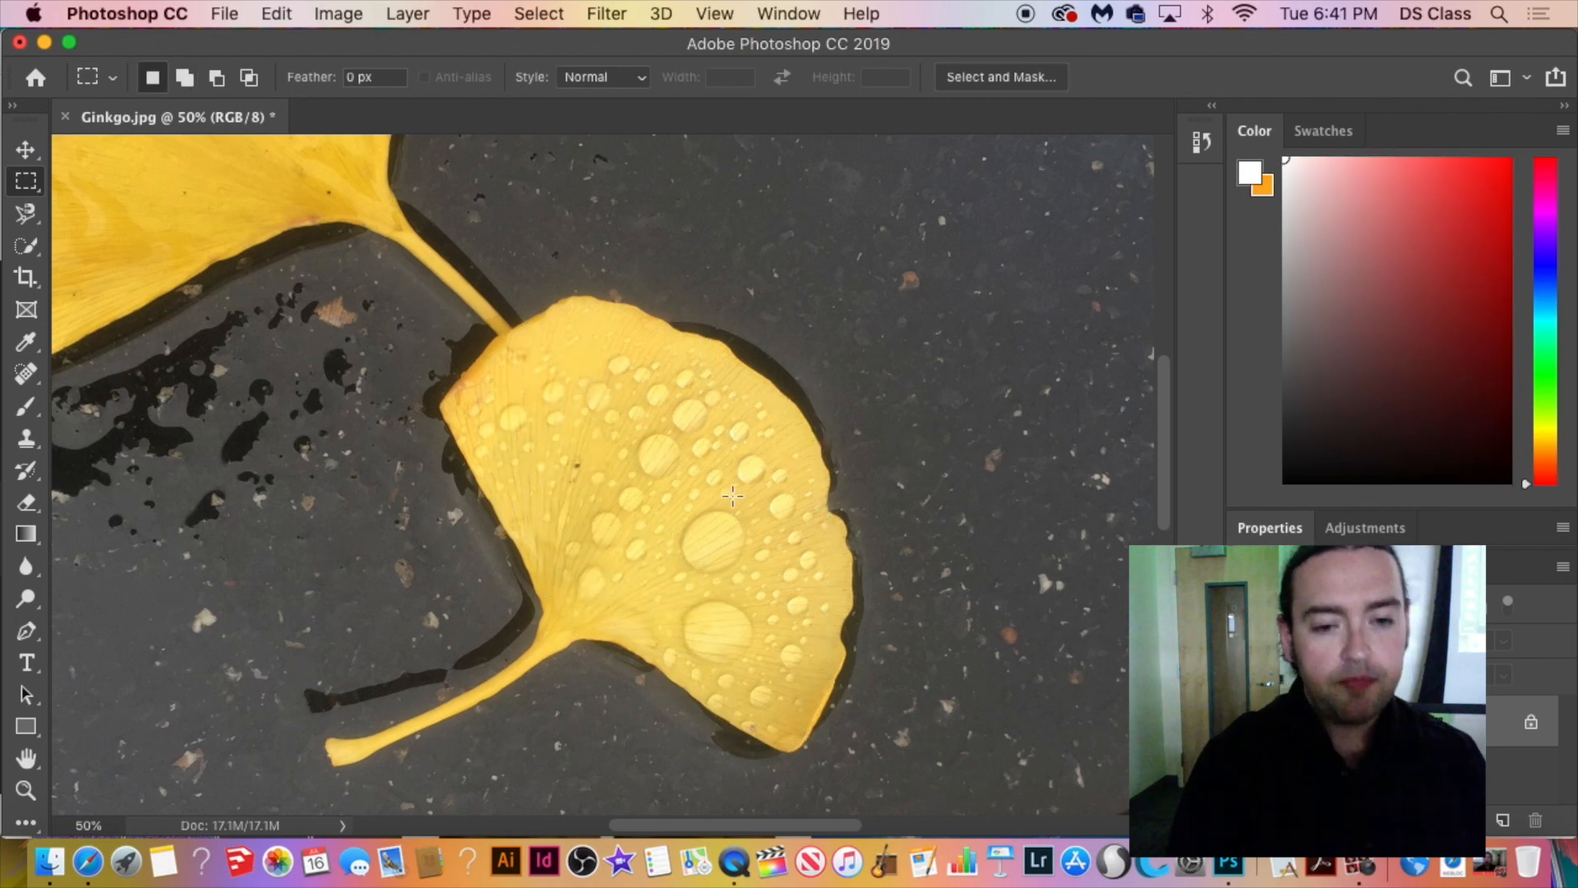
Frame the droplet-covered leaf and its whole stem with one large rectangular marquee, and deselect it.
{"action": "scroll", "coordinate": [731, 495], "scroll_direction": "down", "scroll_amount": 3}
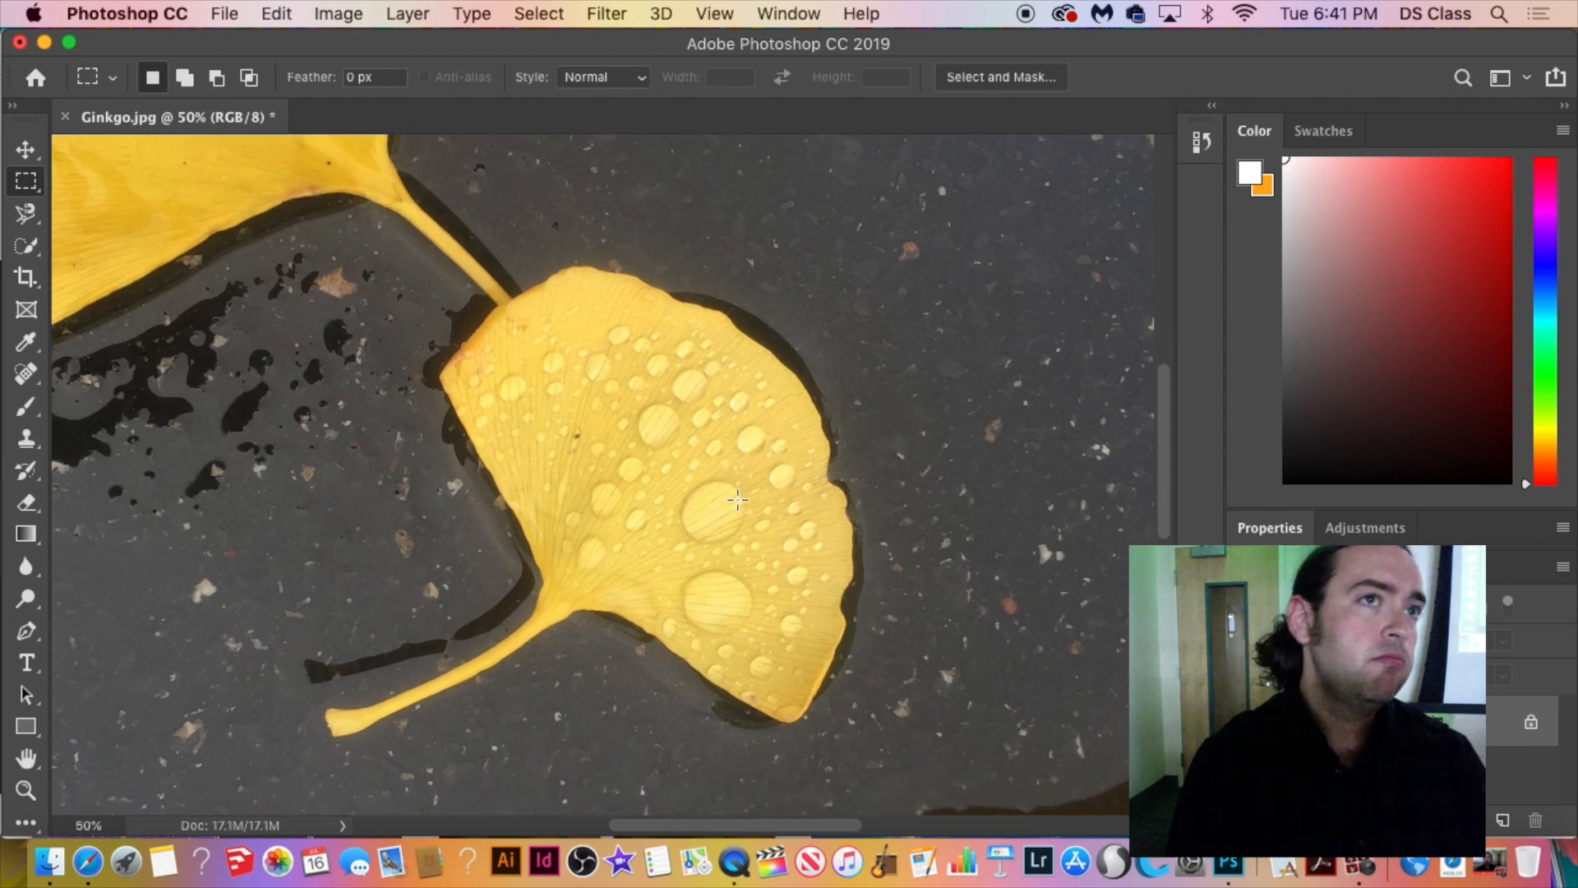
{"action": "left_click_drag", "start_coordinate": [134, 195], "coordinate": [990, 784]}
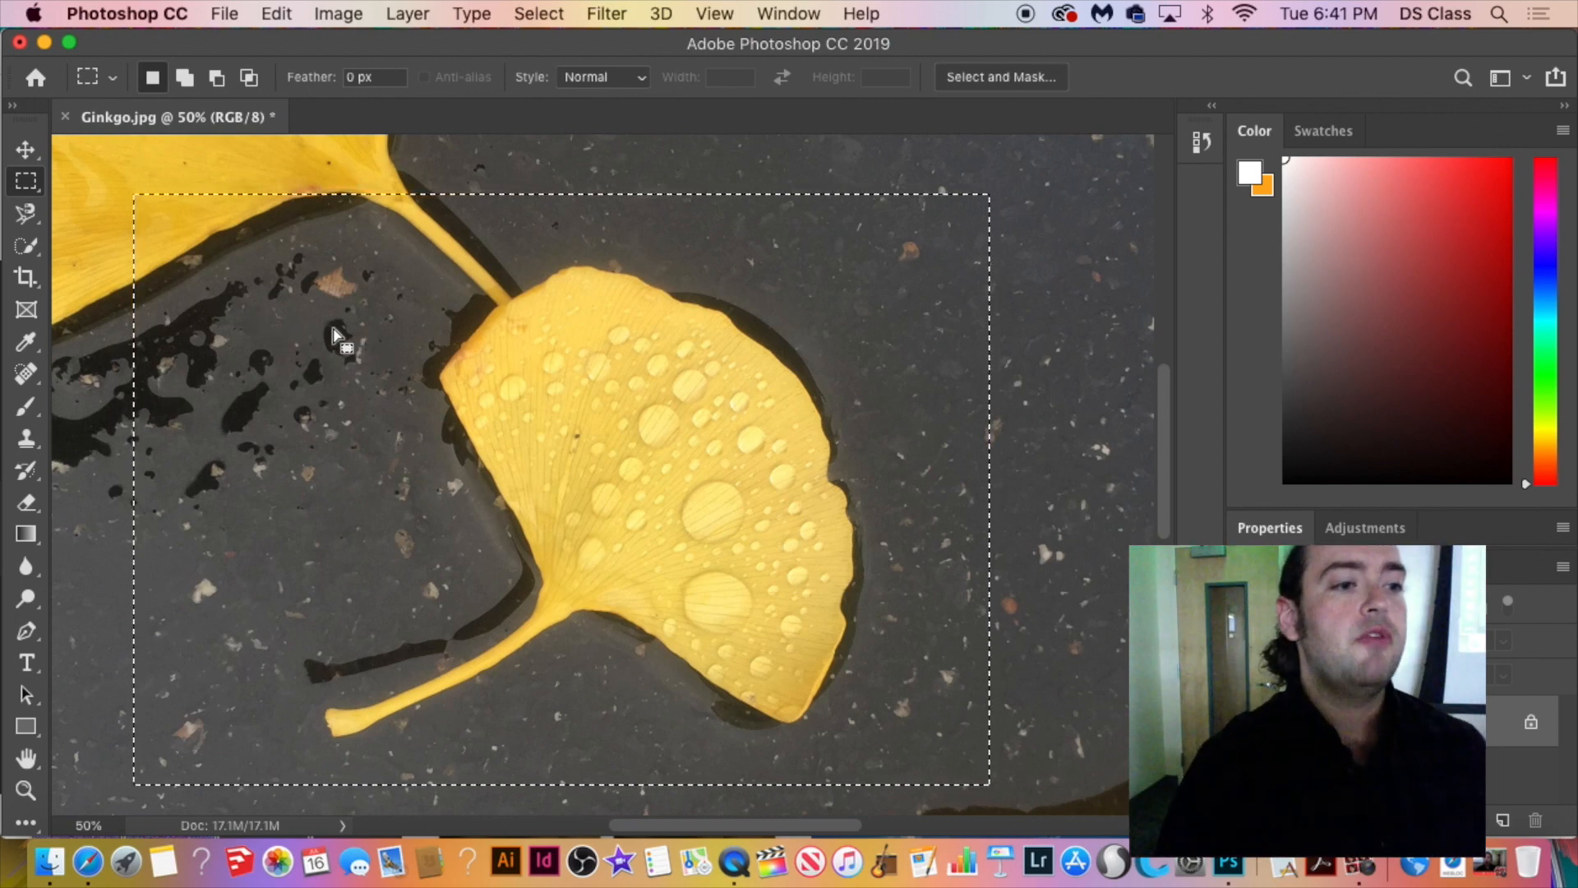
{"action": "left_click", "coordinate": [27, 240]}
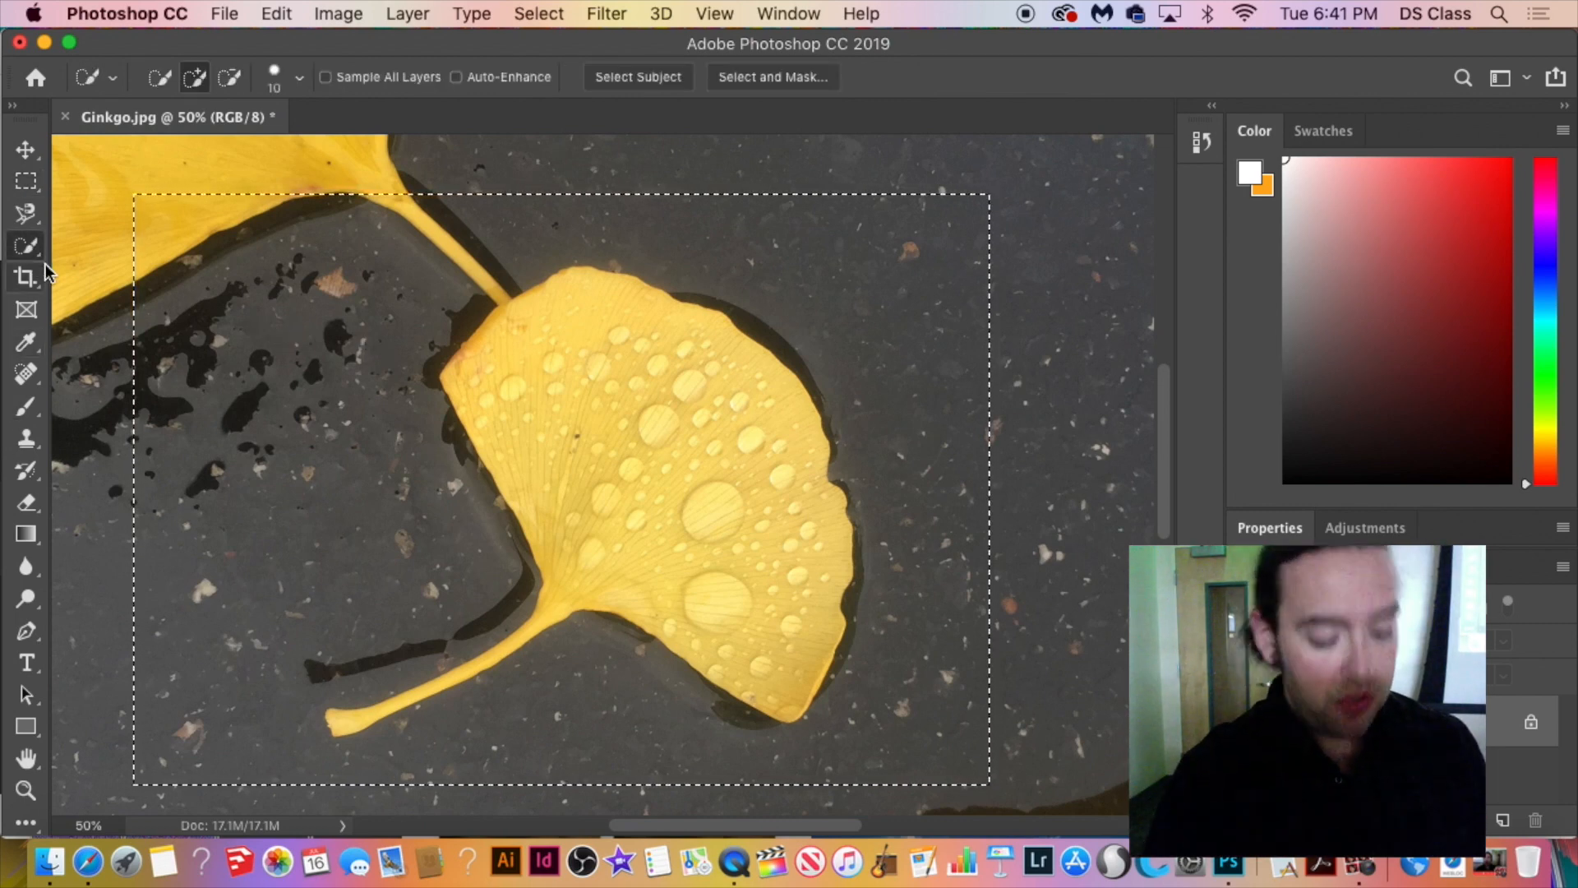
{"action": "key", "text": "super+d"}
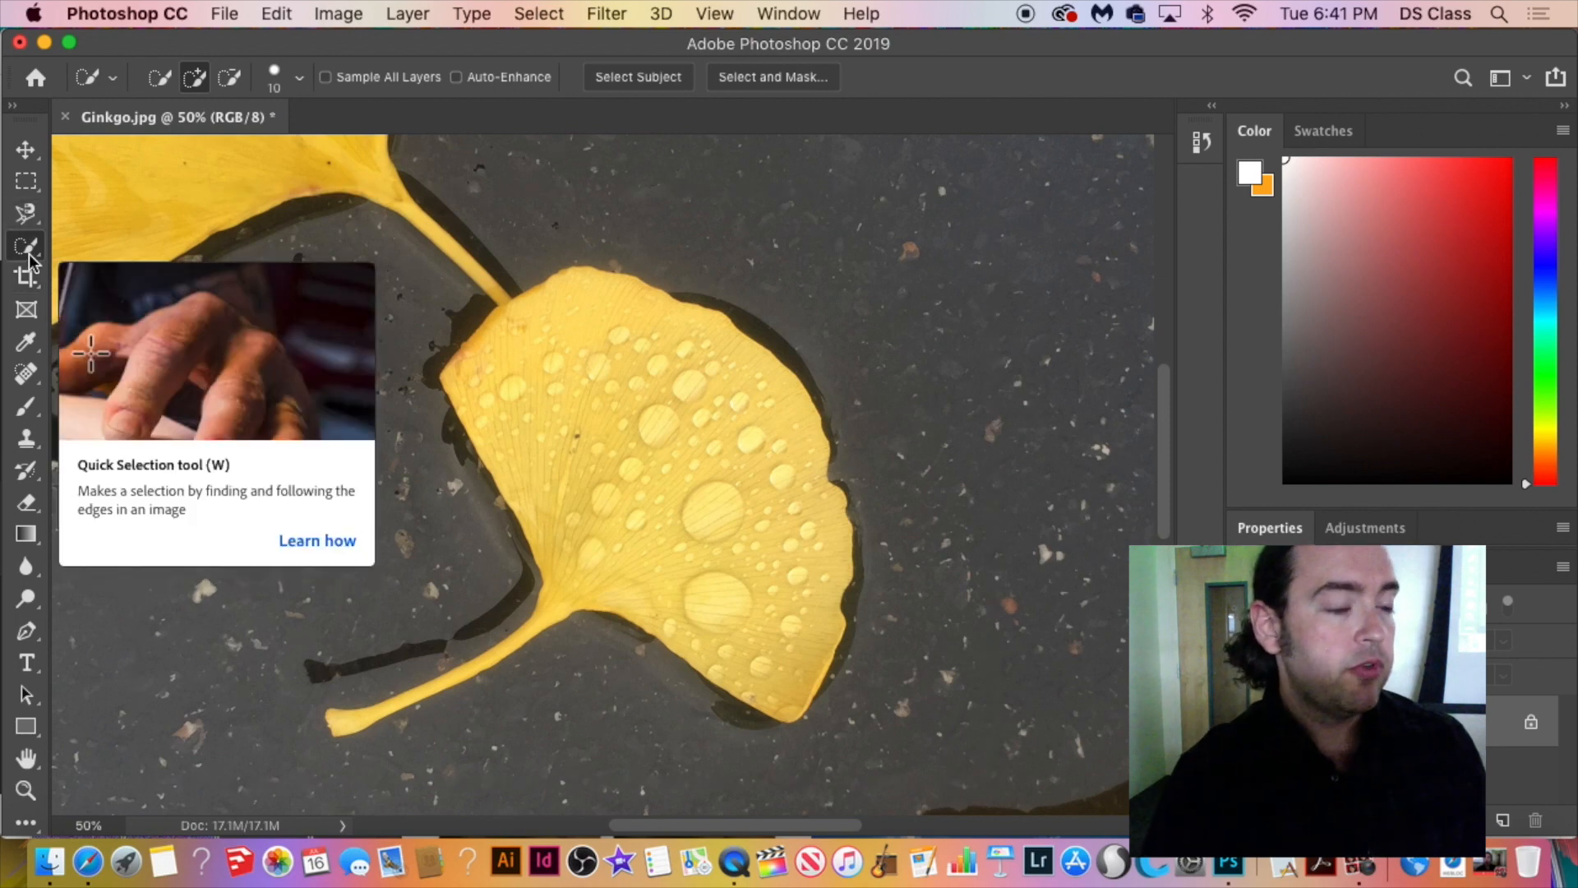
Select the grey pavement around the droplet-covered leaf with the Magic Wand tool.
{"action": "left_click", "coordinate": [28, 253]}
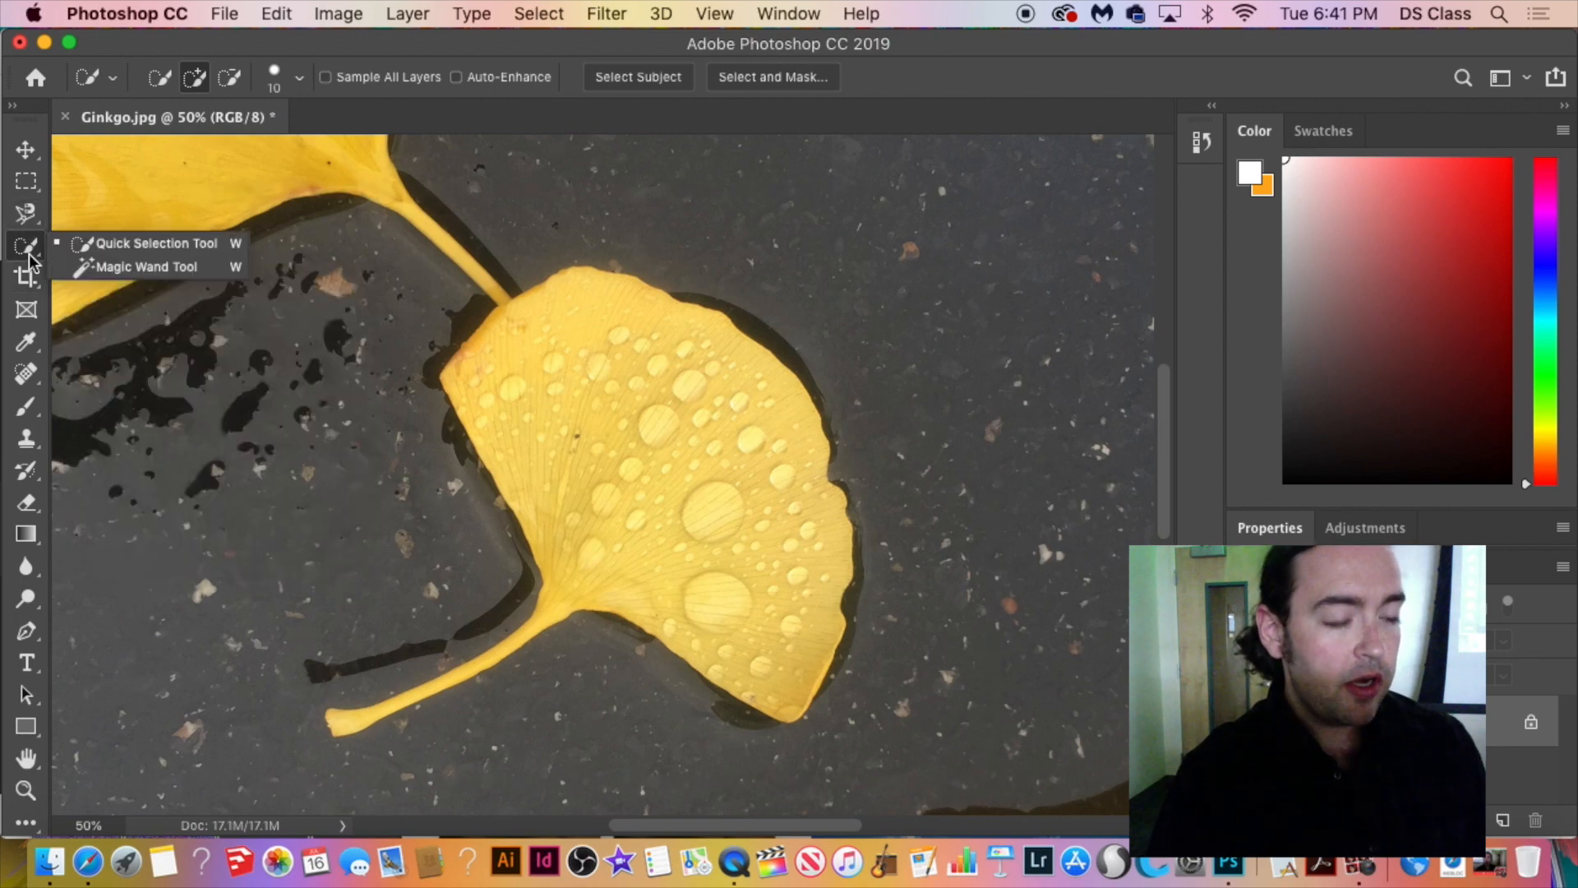
{"action": "left_click", "coordinate": [122, 268]}
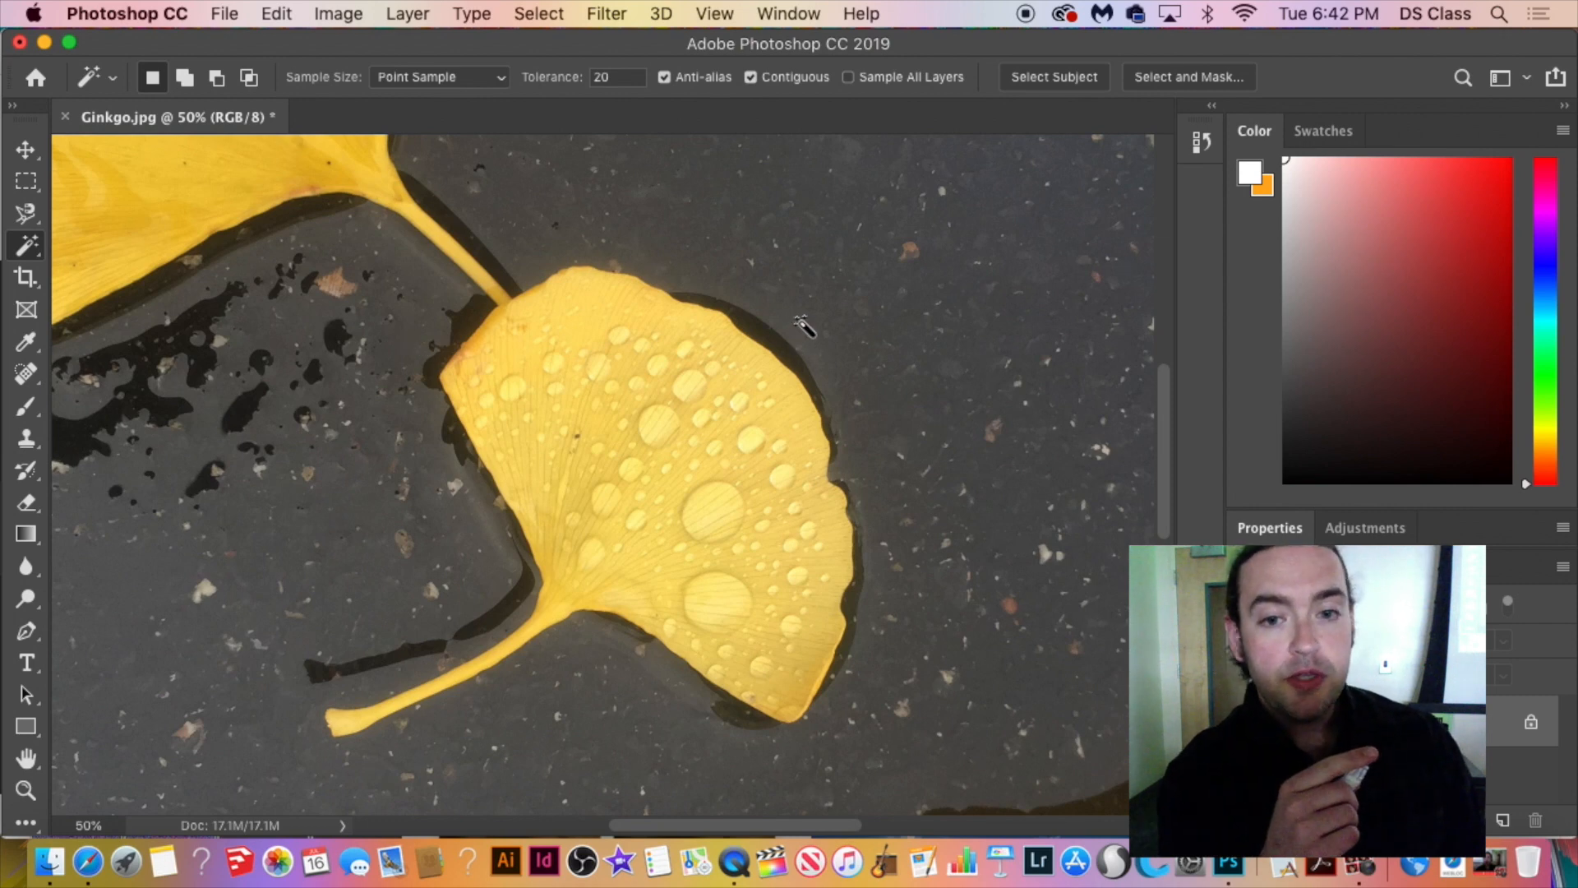
{"action": "left_click", "coordinate": [832, 373]}
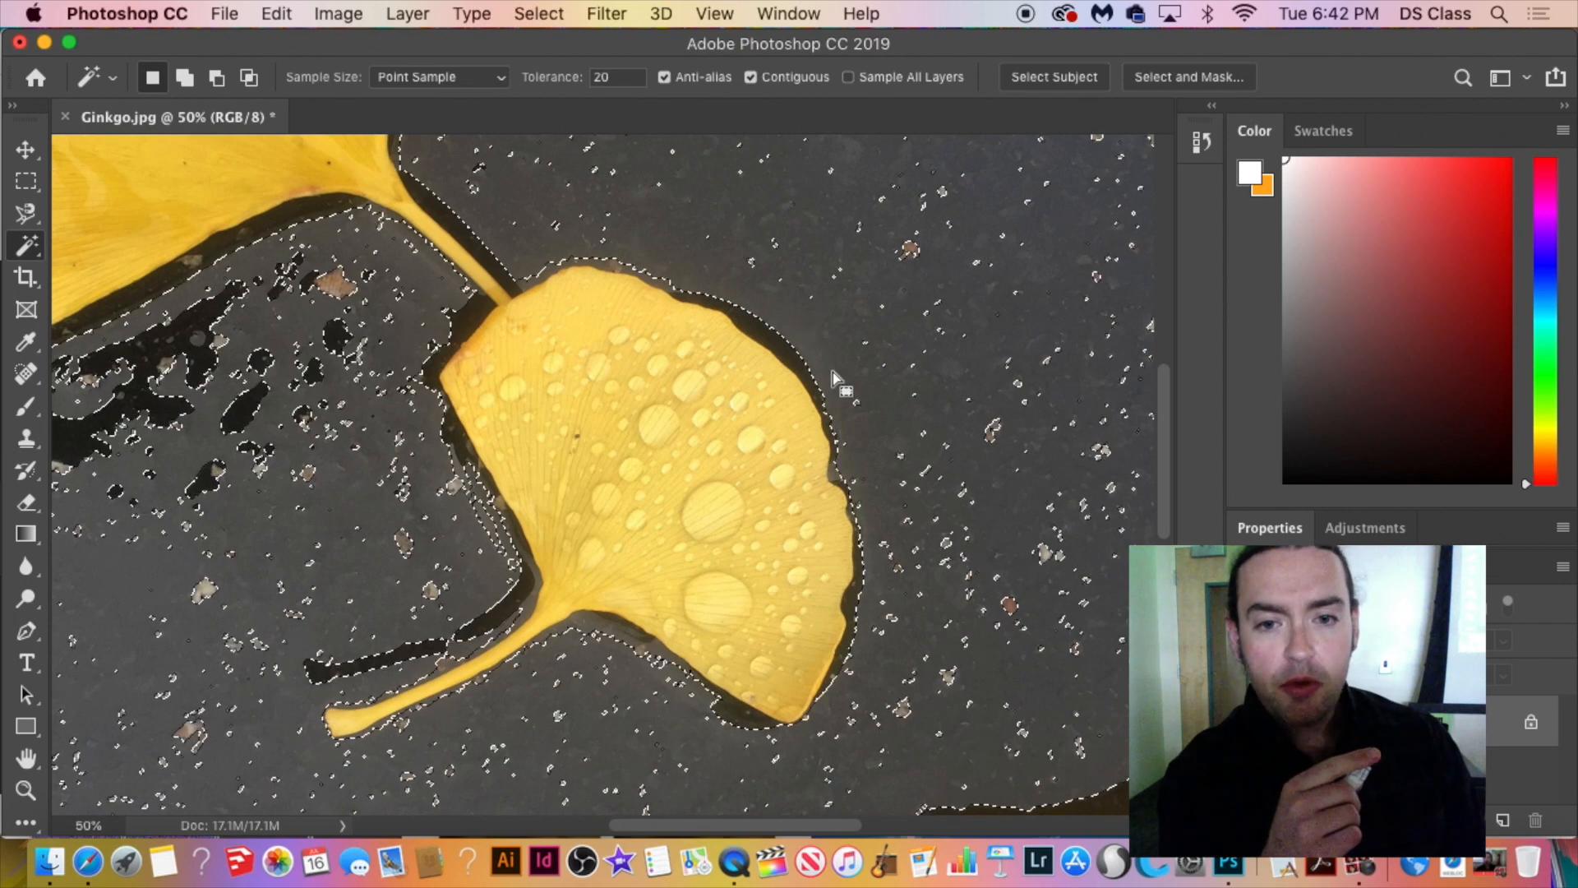
Select the droplet-covered leaf's yellow surface from several sample points with the Magic Wand at tolerance 20, and deselect it.
{"action": "left_click", "coordinate": [627, 581]}
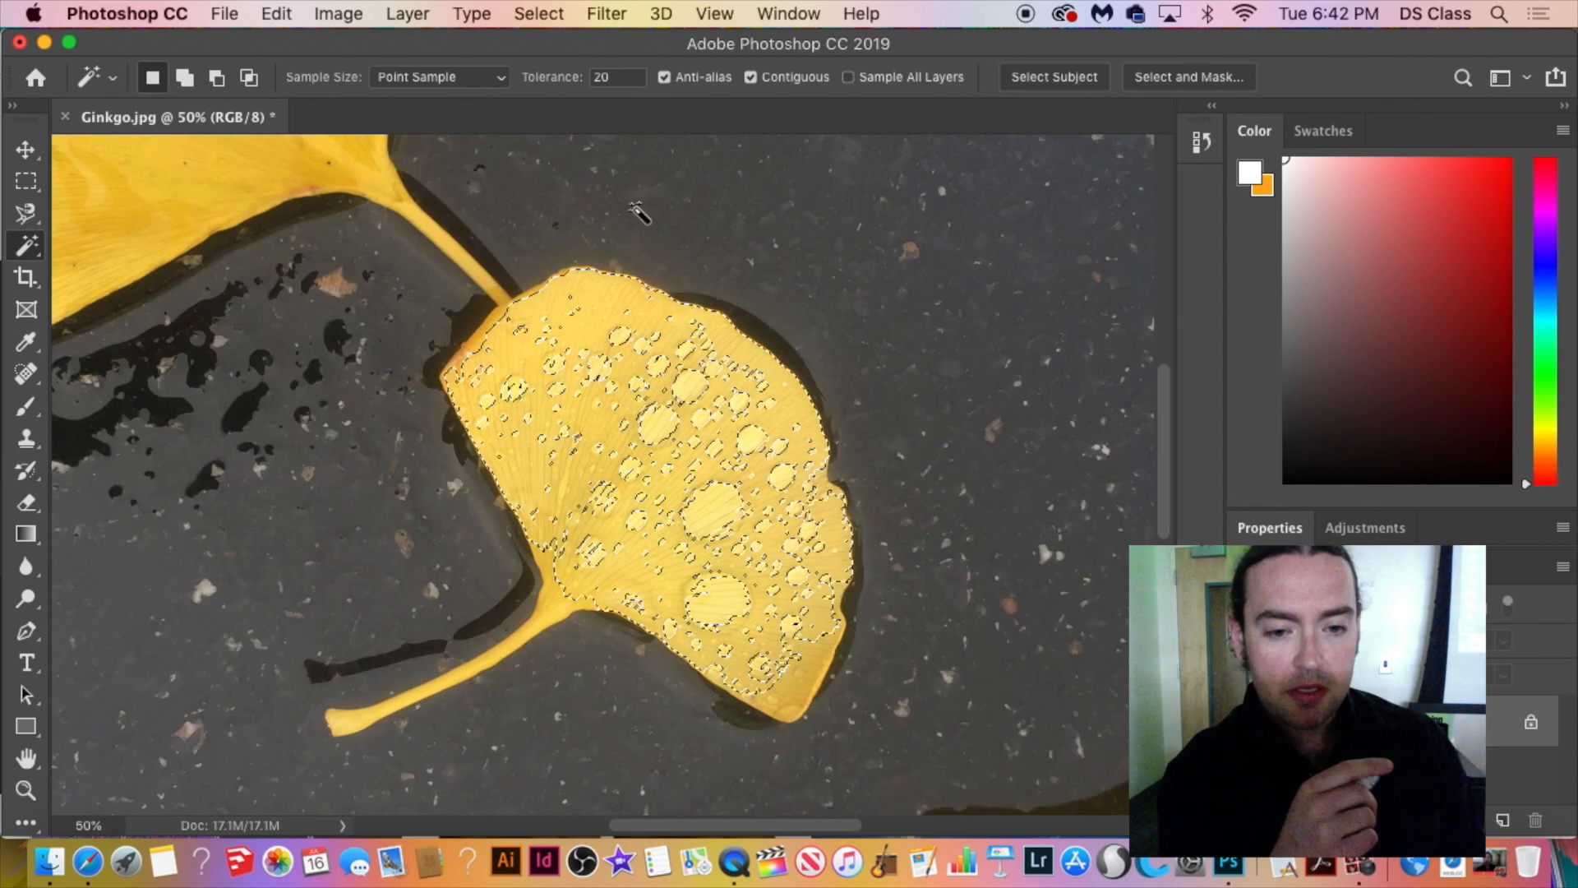
{"action": "left_click", "coordinate": [650, 432]}
{"action": "left_click", "coordinate": [656, 483]}
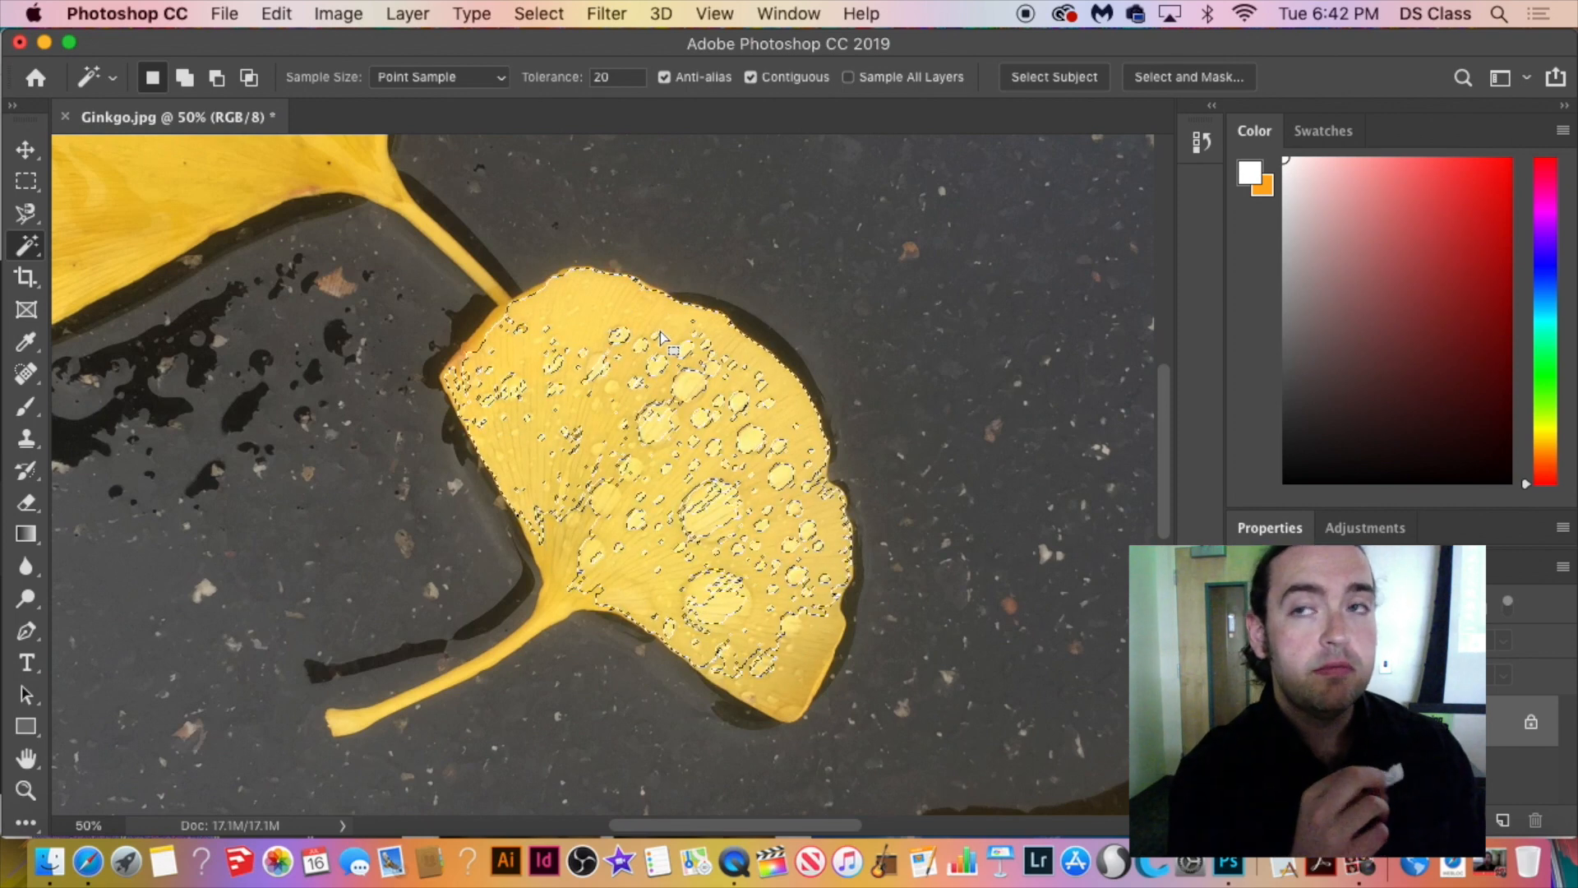
{"action": "left_click", "coordinate": [555, 588]}
{"action": "left_click", "coordinate": [589, 474]}
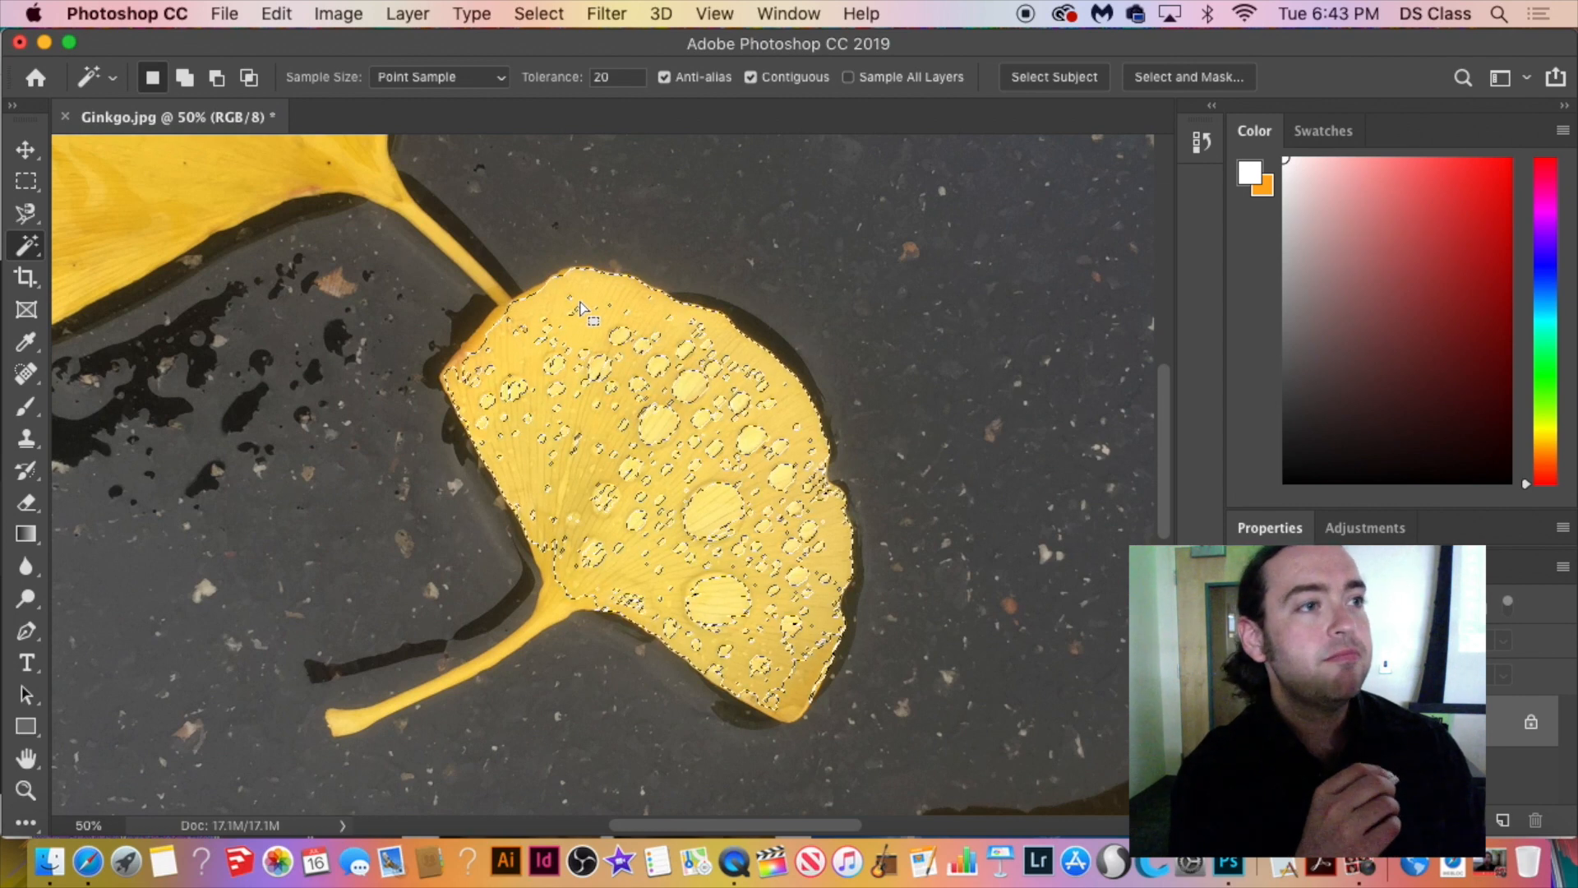
{"action": "key", "text": "super+d"}
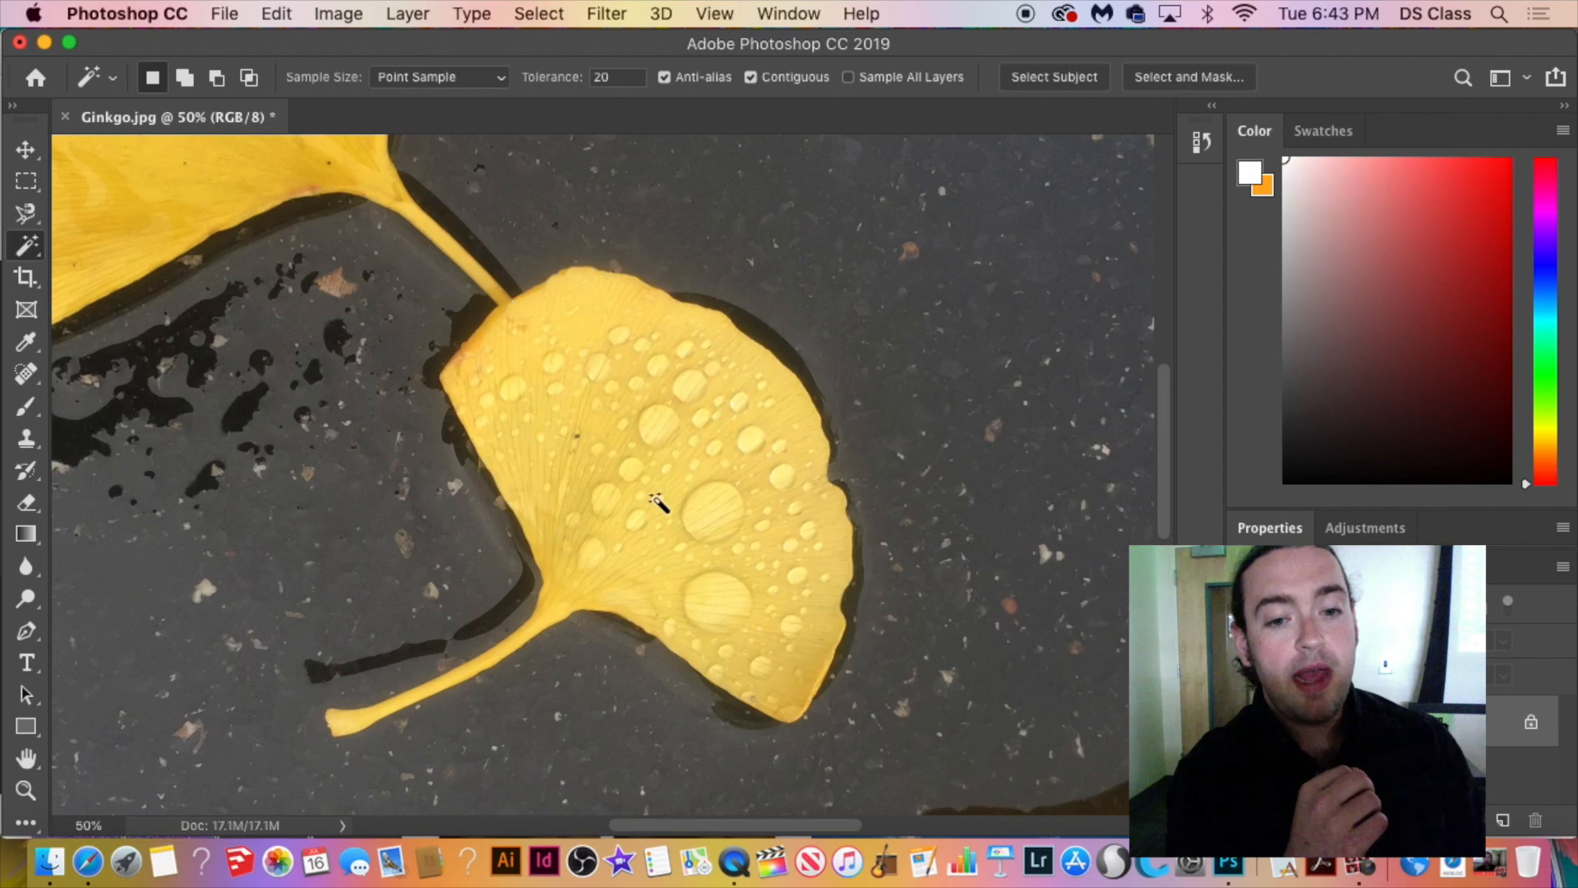
Select the leaf's yellow surface and a small black puddle patch in turn with the Magic Wand, and clear the selection.
{"action": "left_click", "coordinate": [571, 604]}
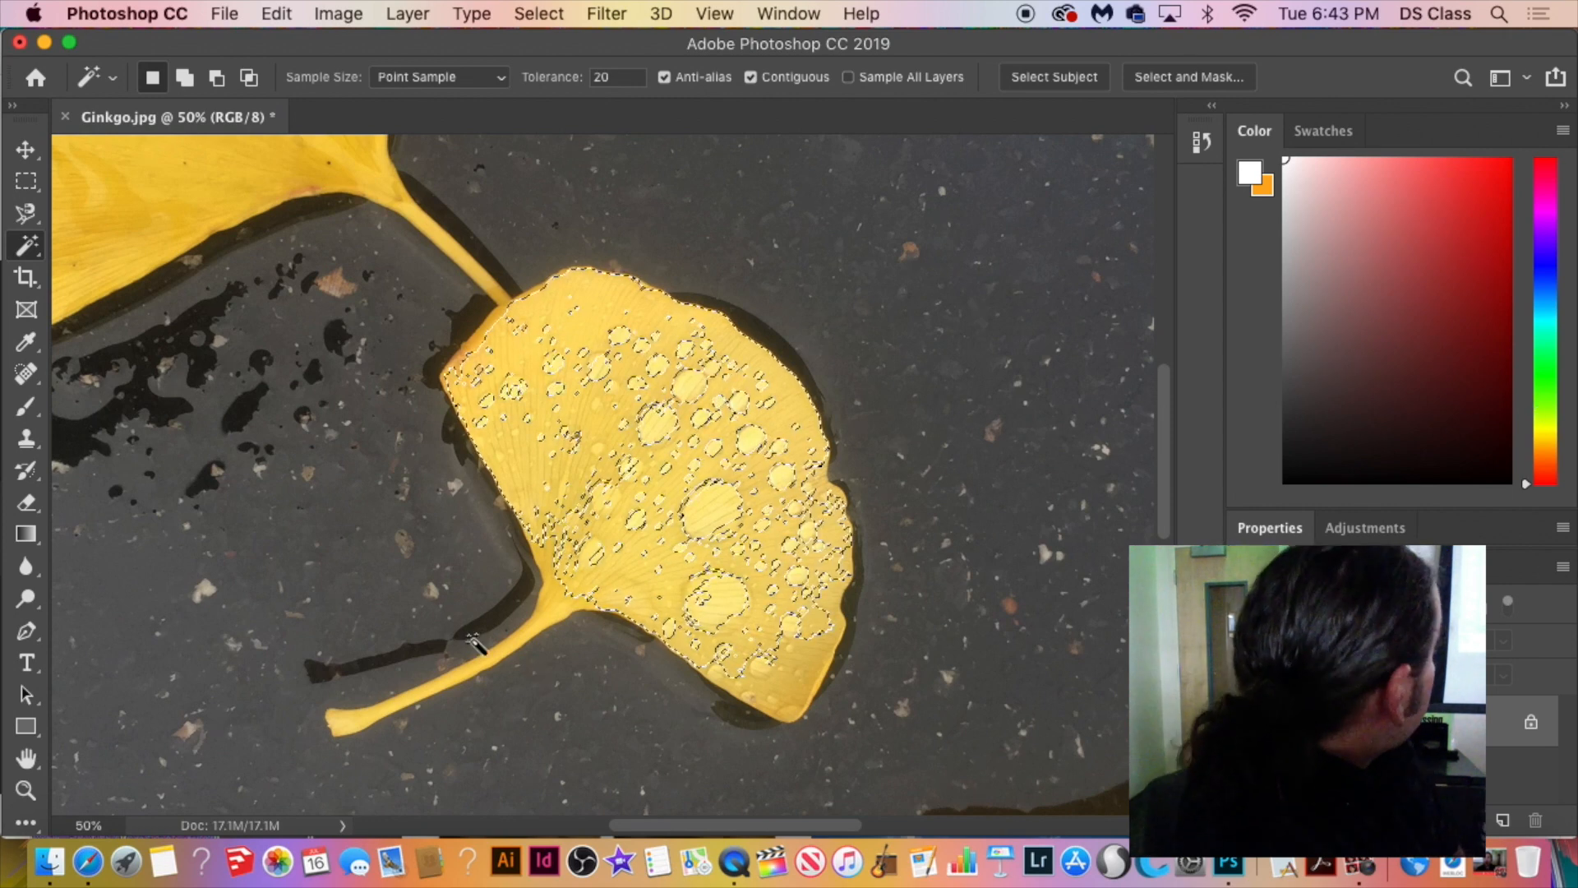
{"action": "left_click", "coordinate": [247, 415]}
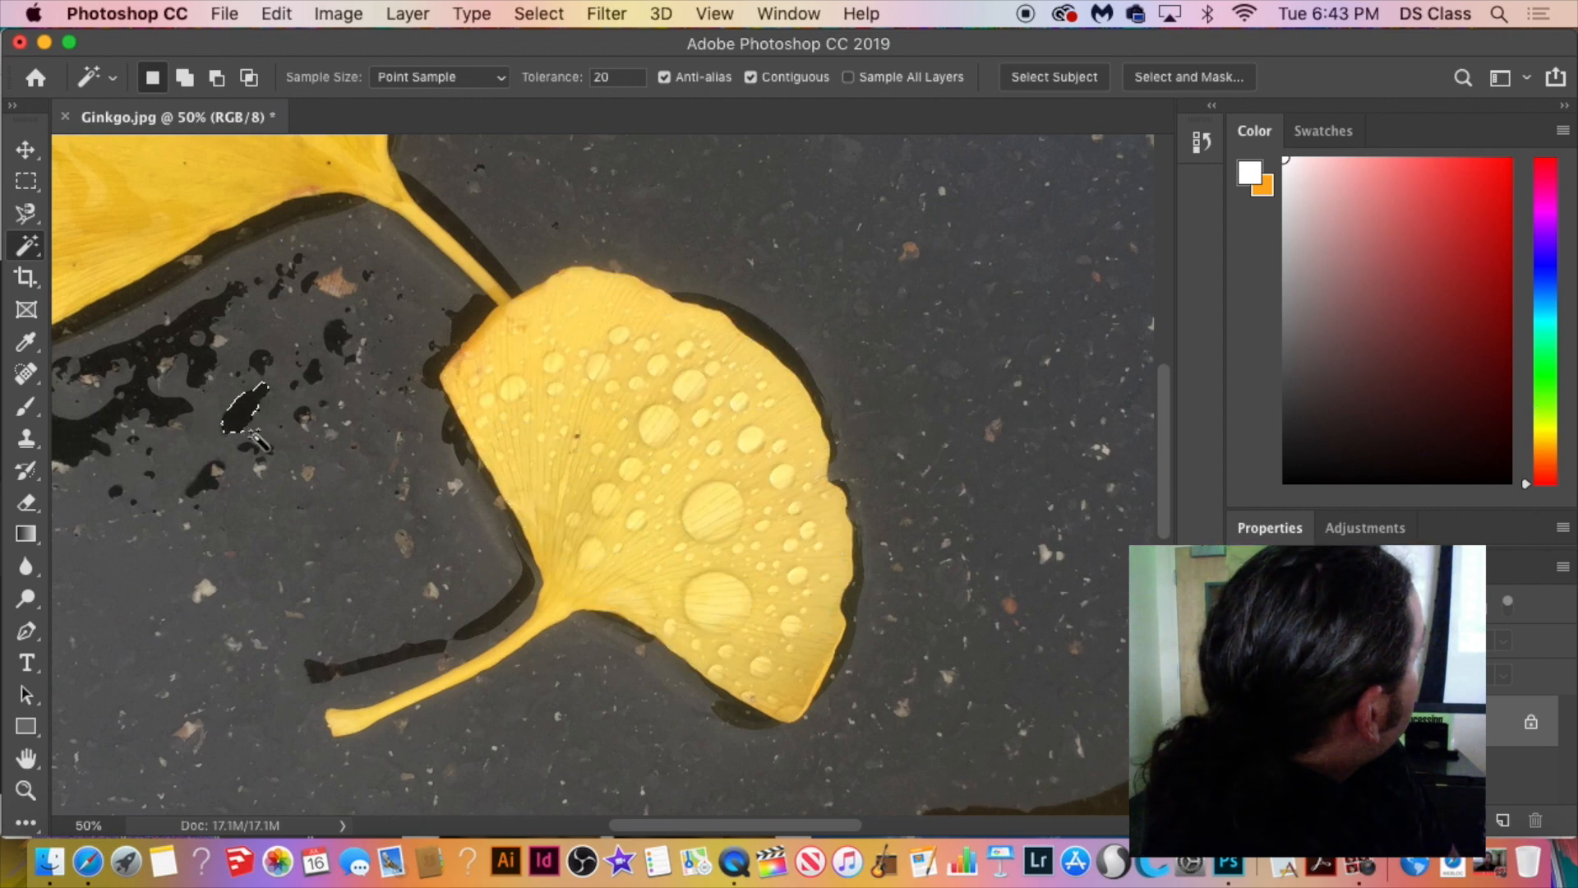
{"action": "left_click", "coordinate": [678, 509]}
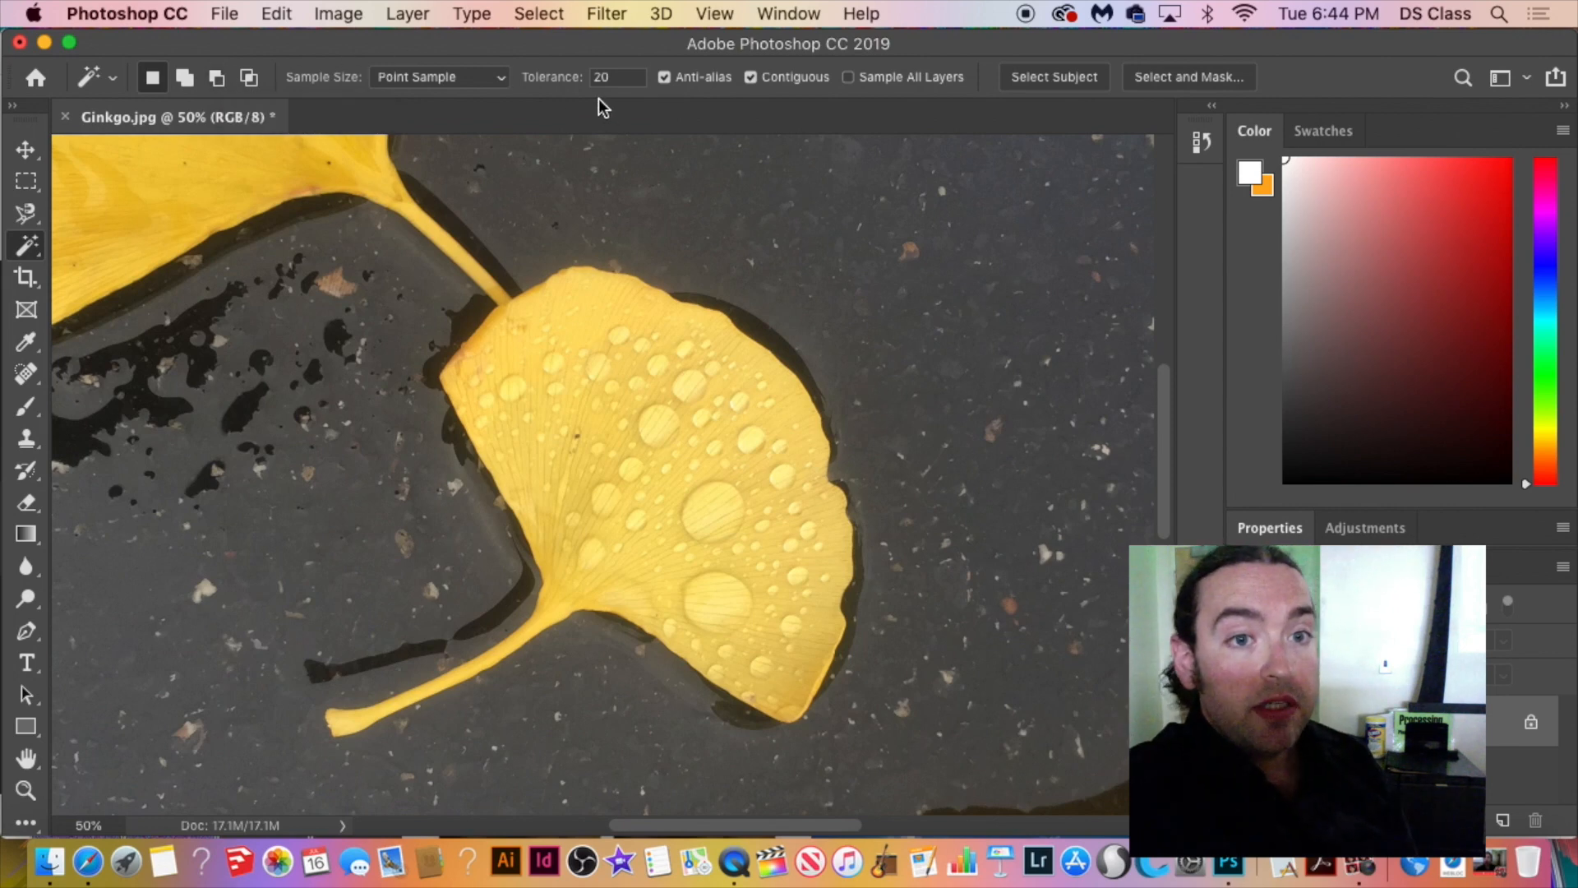
Select the leaf with the Magic Wand at tolerance 20, raise the tolerance to 51, and select the leaf again.
{"action": "left_click", "coordinate": [596, 77]}
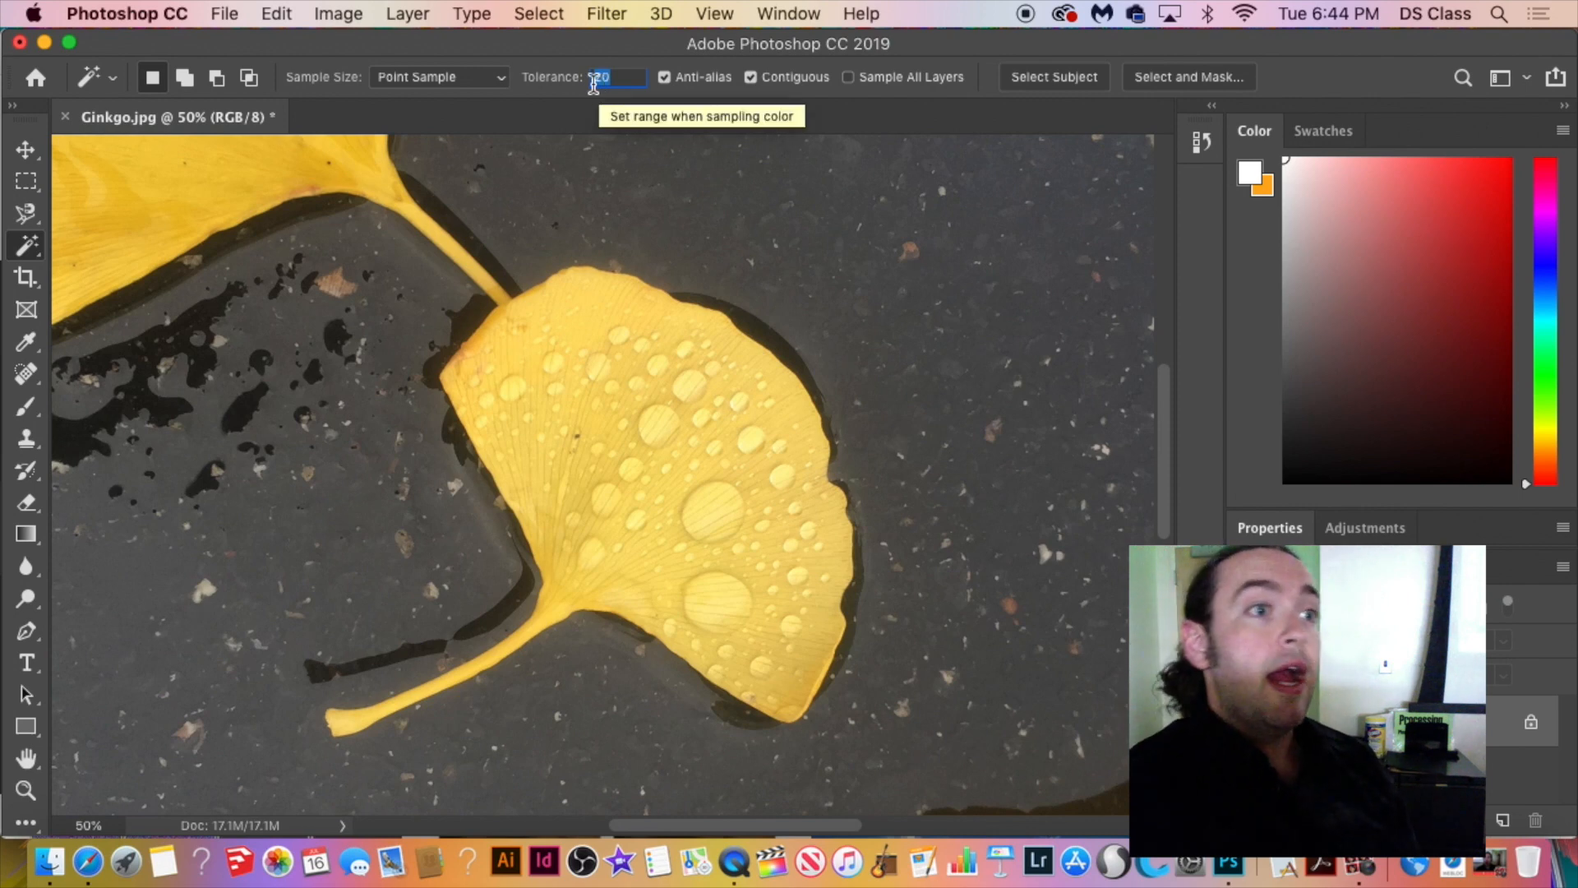
{"action": "left_click", "coordinate": [662, 487]}
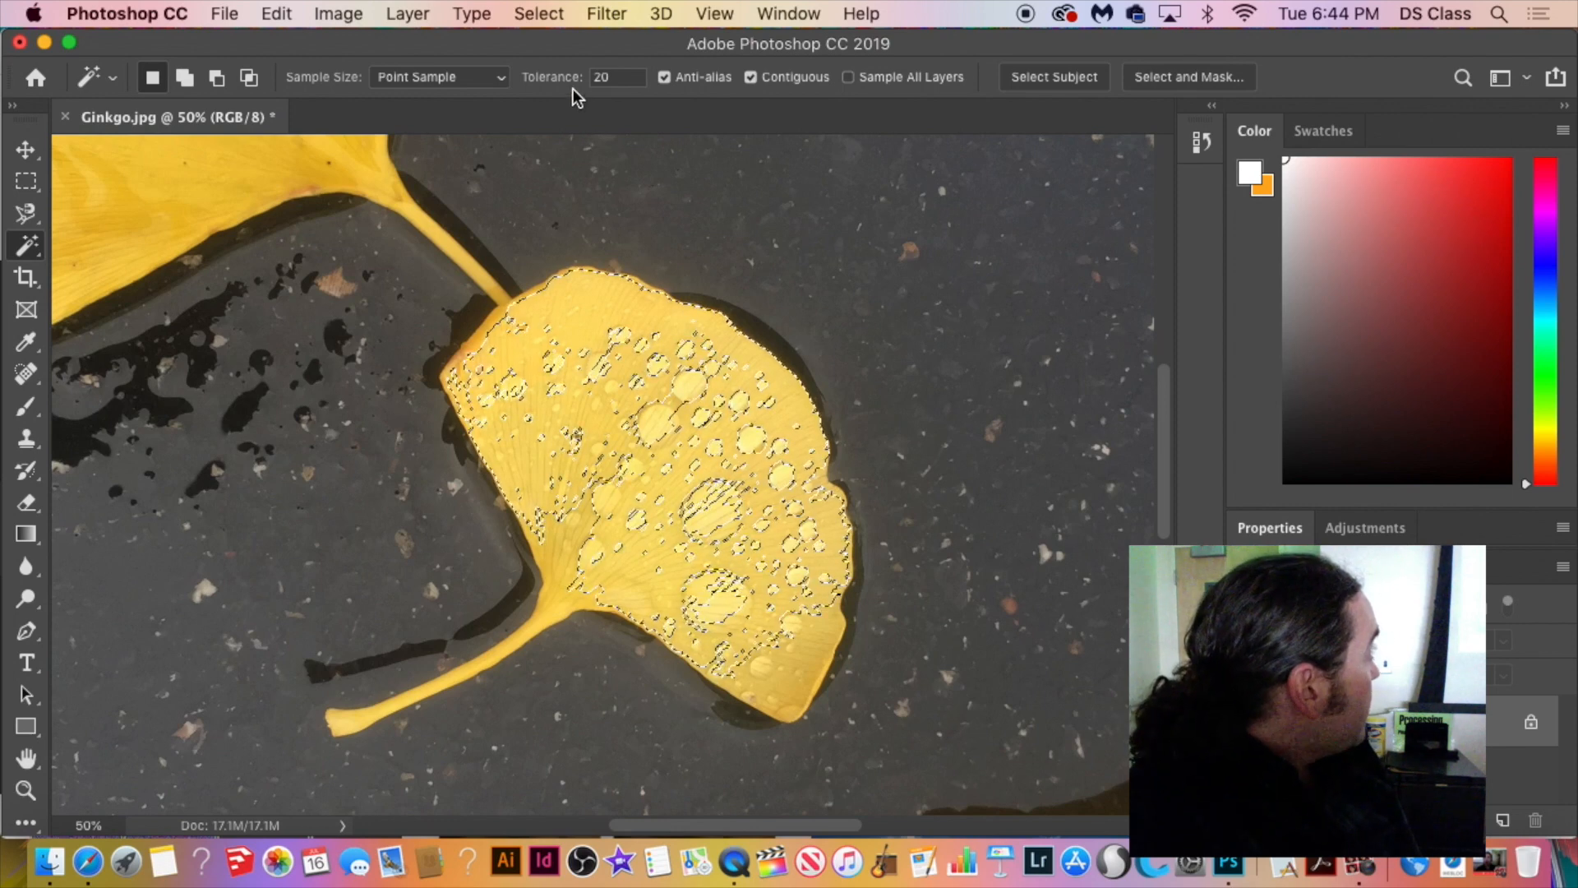
{"action": "double_click", "coordinate": [608, 77]}
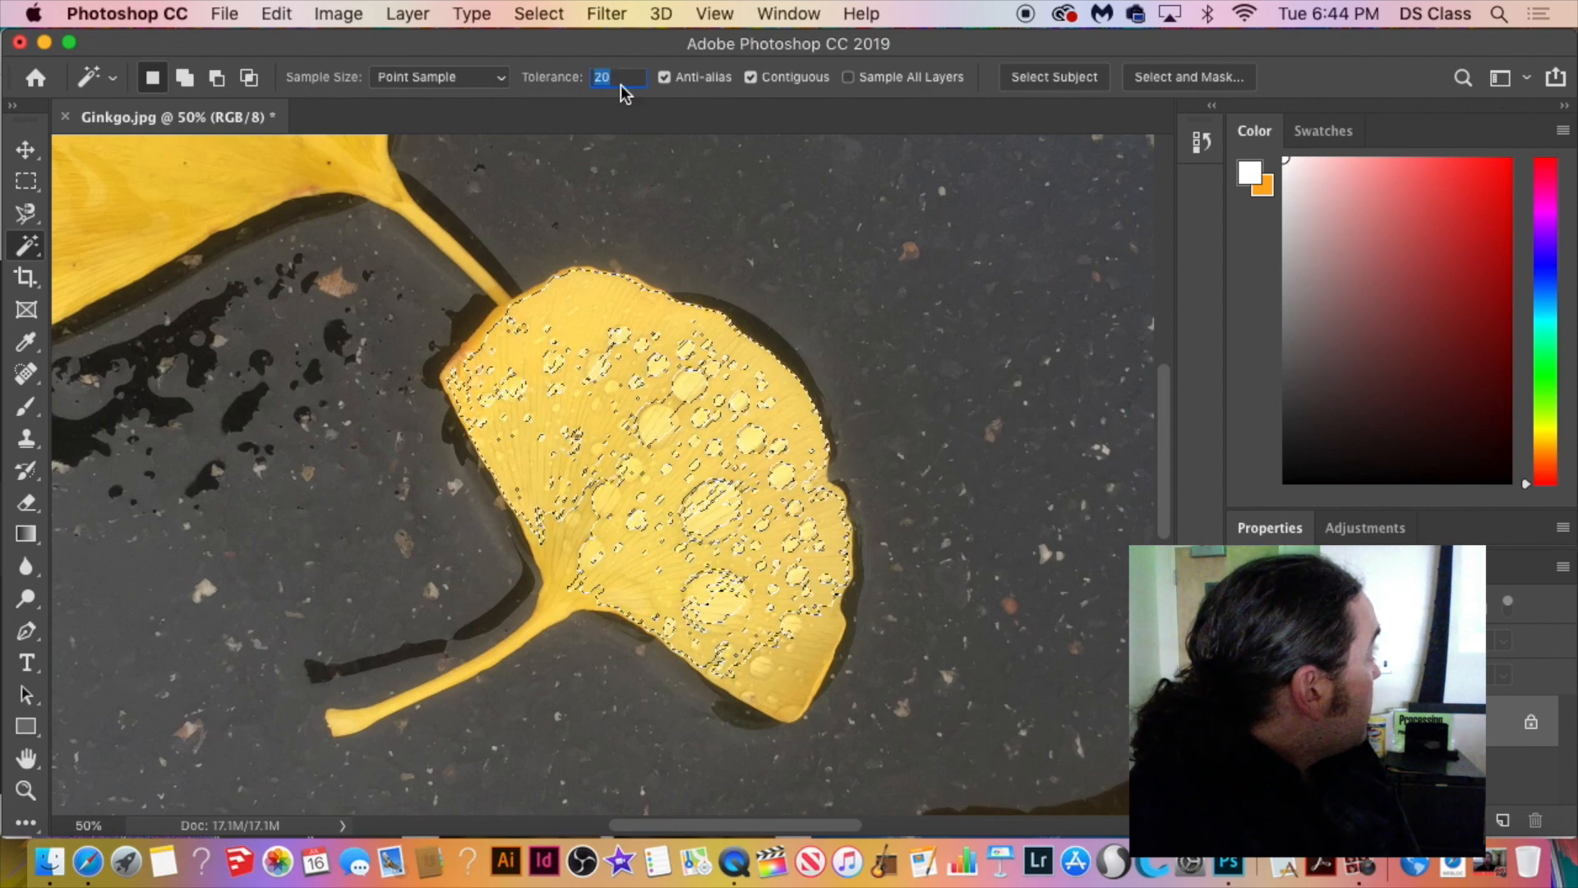
{"action": "left_click", "coordinate": [550, 81]}
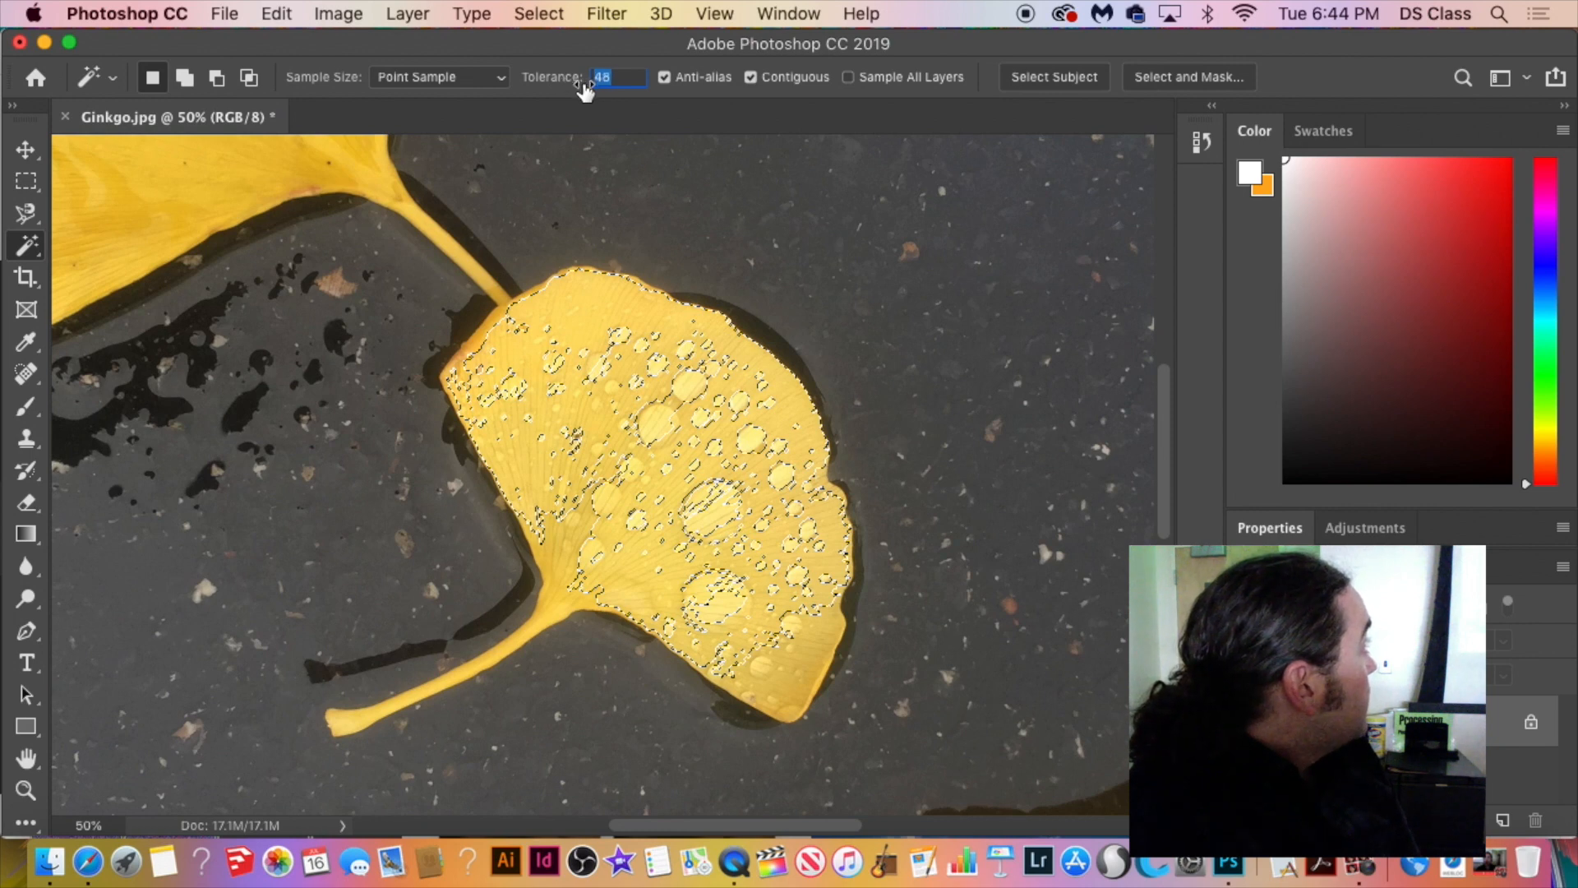
{"action": "left_click", "coordinate": [625, 310]}
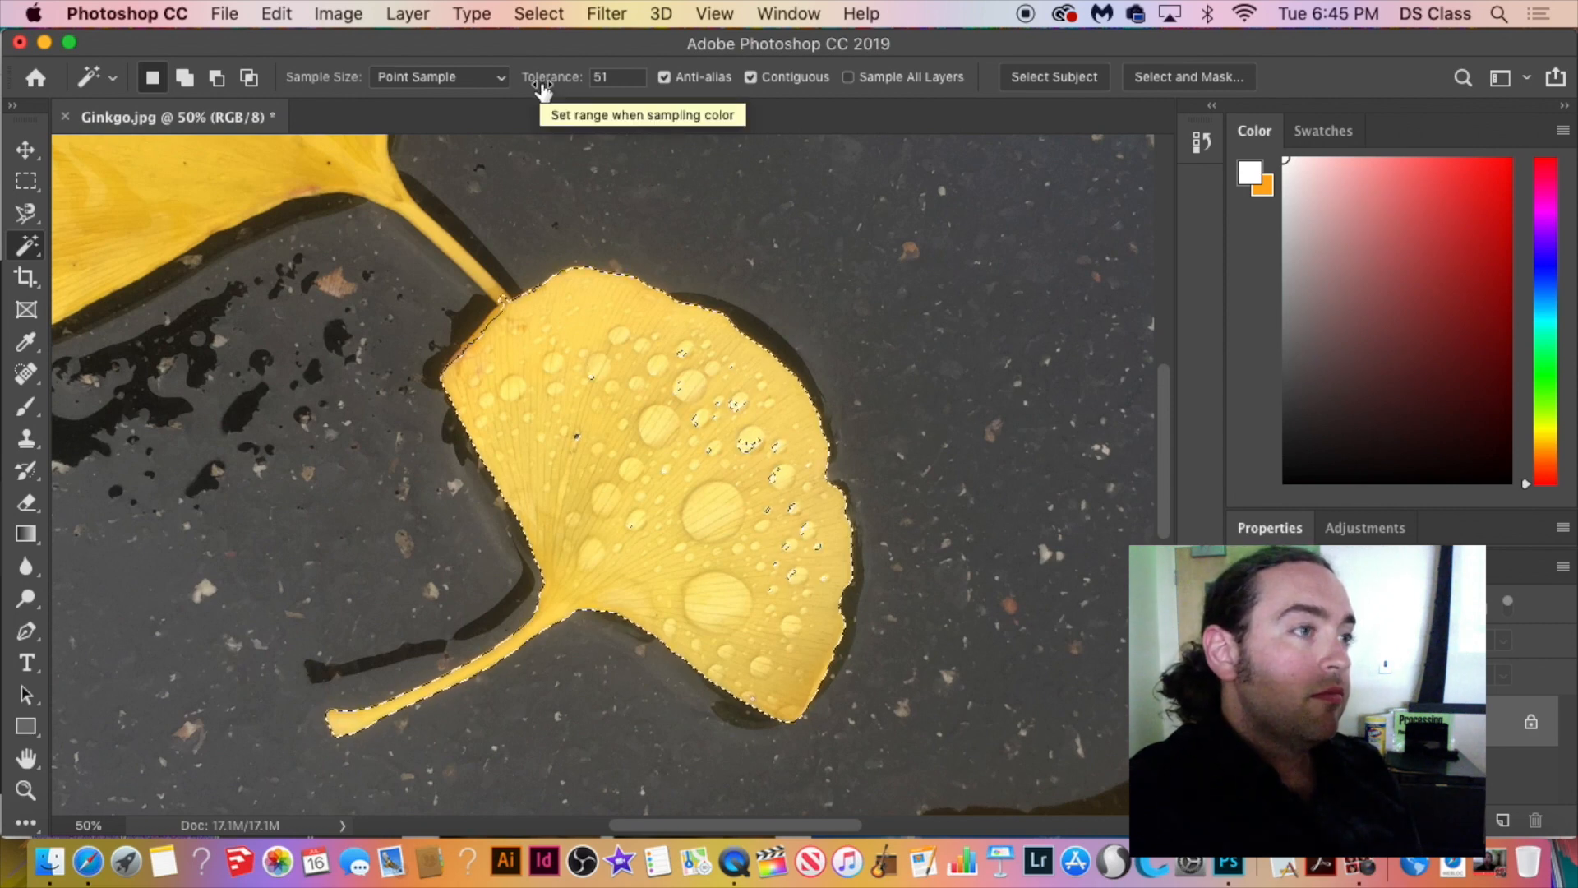
Raise the Magic Wand tolerance to 54, clear the selection, and reselect the droplet-covered leaf.
{"action": "left_click_drag", "start_coordinate": [575, 82], "coordinate": [578, 82]}
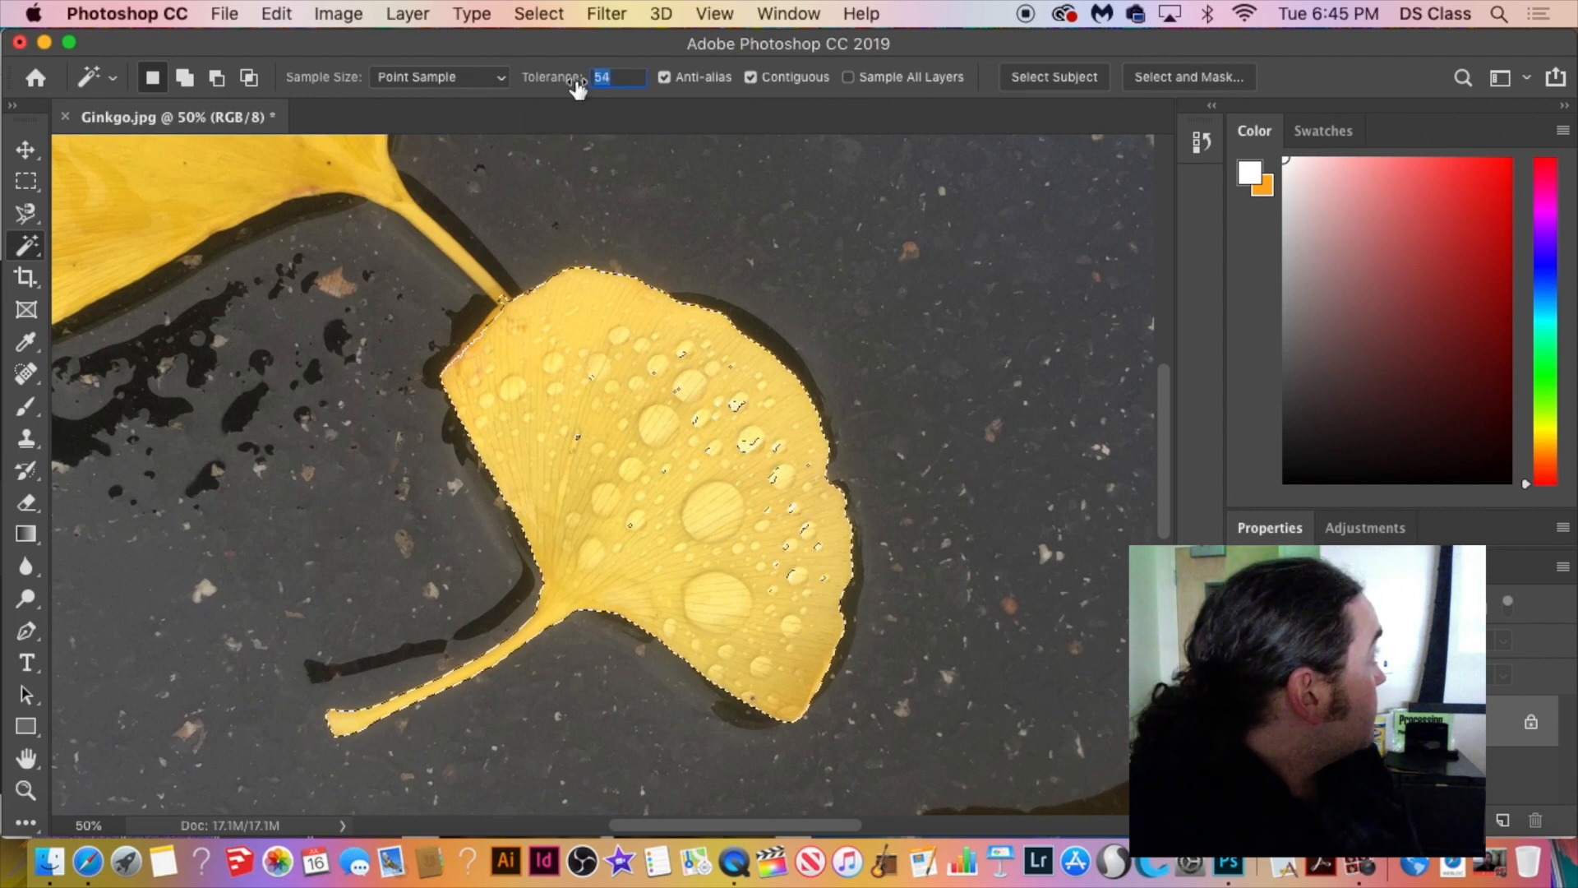
{"action": "left_click", "coordinate": [685, 360]}
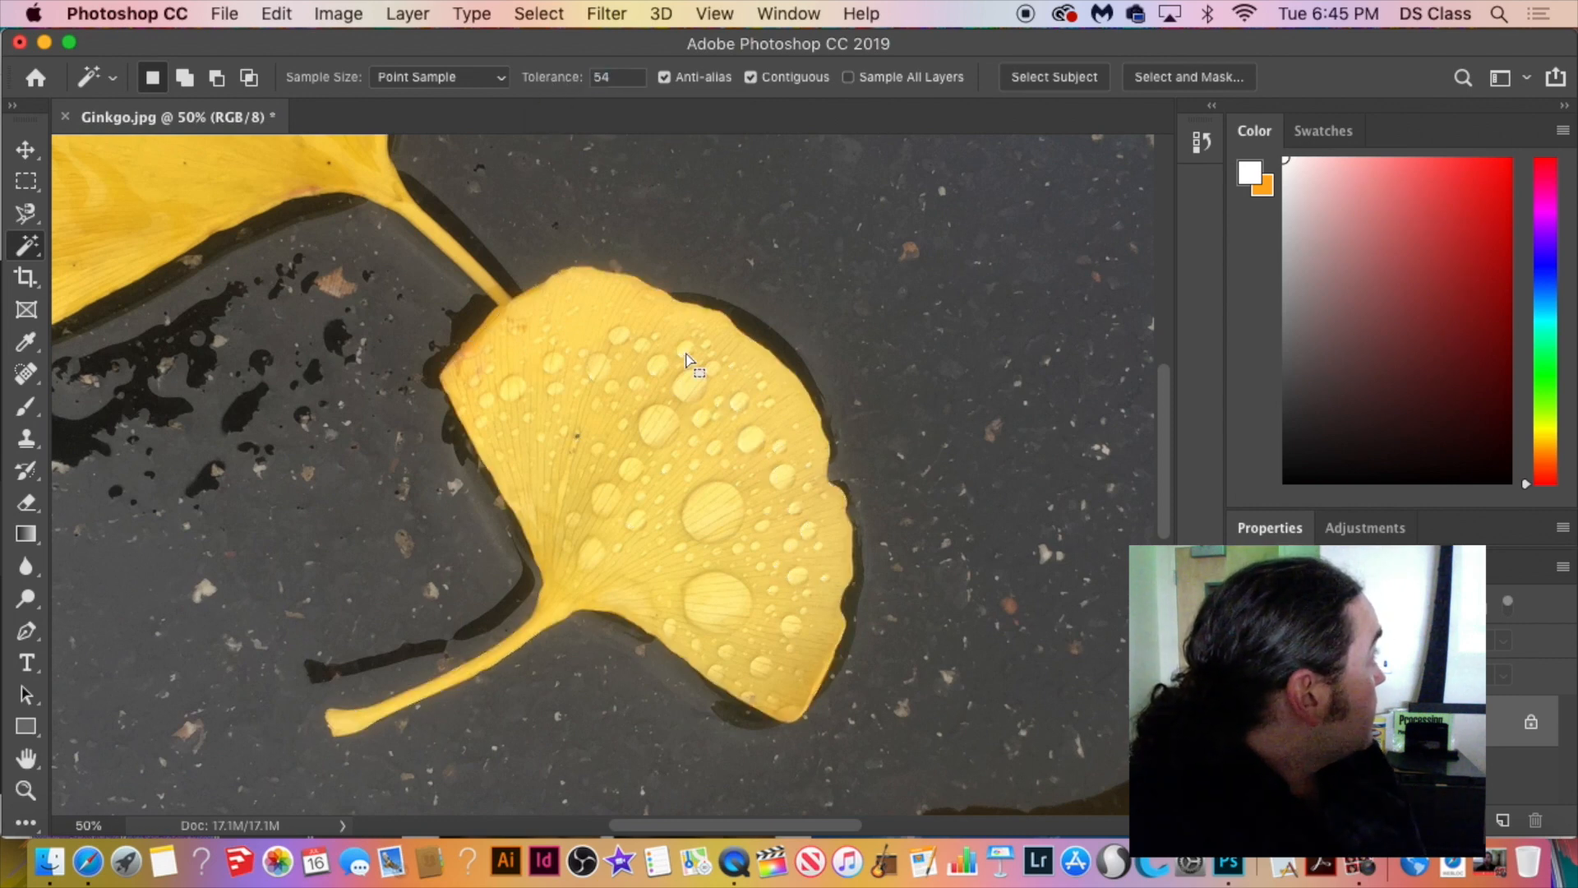
{"action": "left_click", "coordinate": [633, 434]}
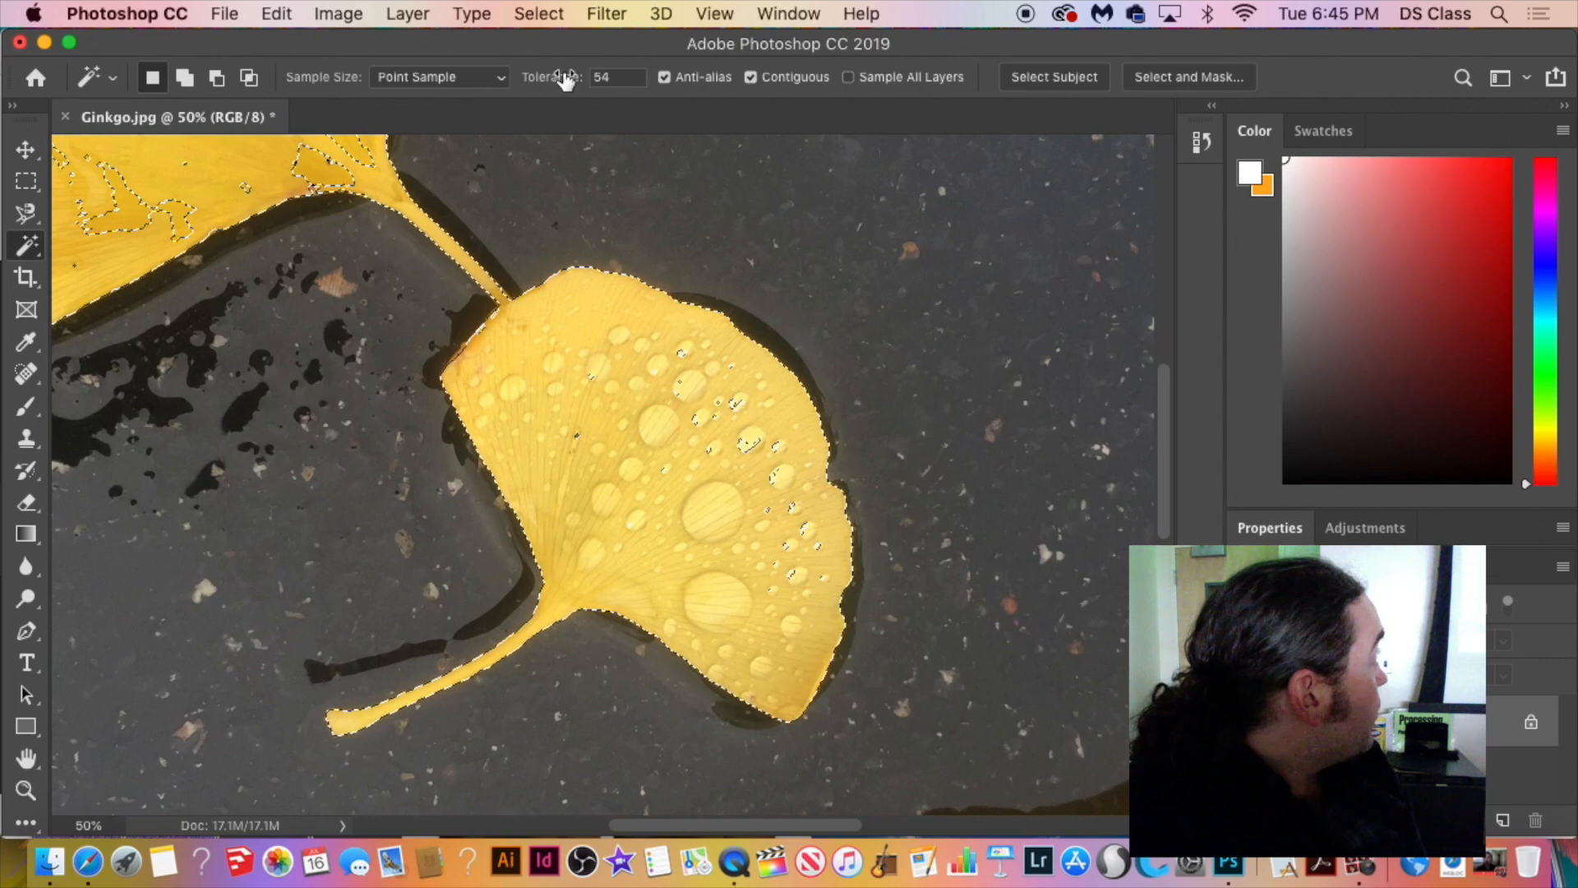
Raise the Magic Wand tolerance to 61 and resample the droplet-covered leaf until only it and its stem are selected.
{"action": "left_click", "coordinate": [606, 440]}
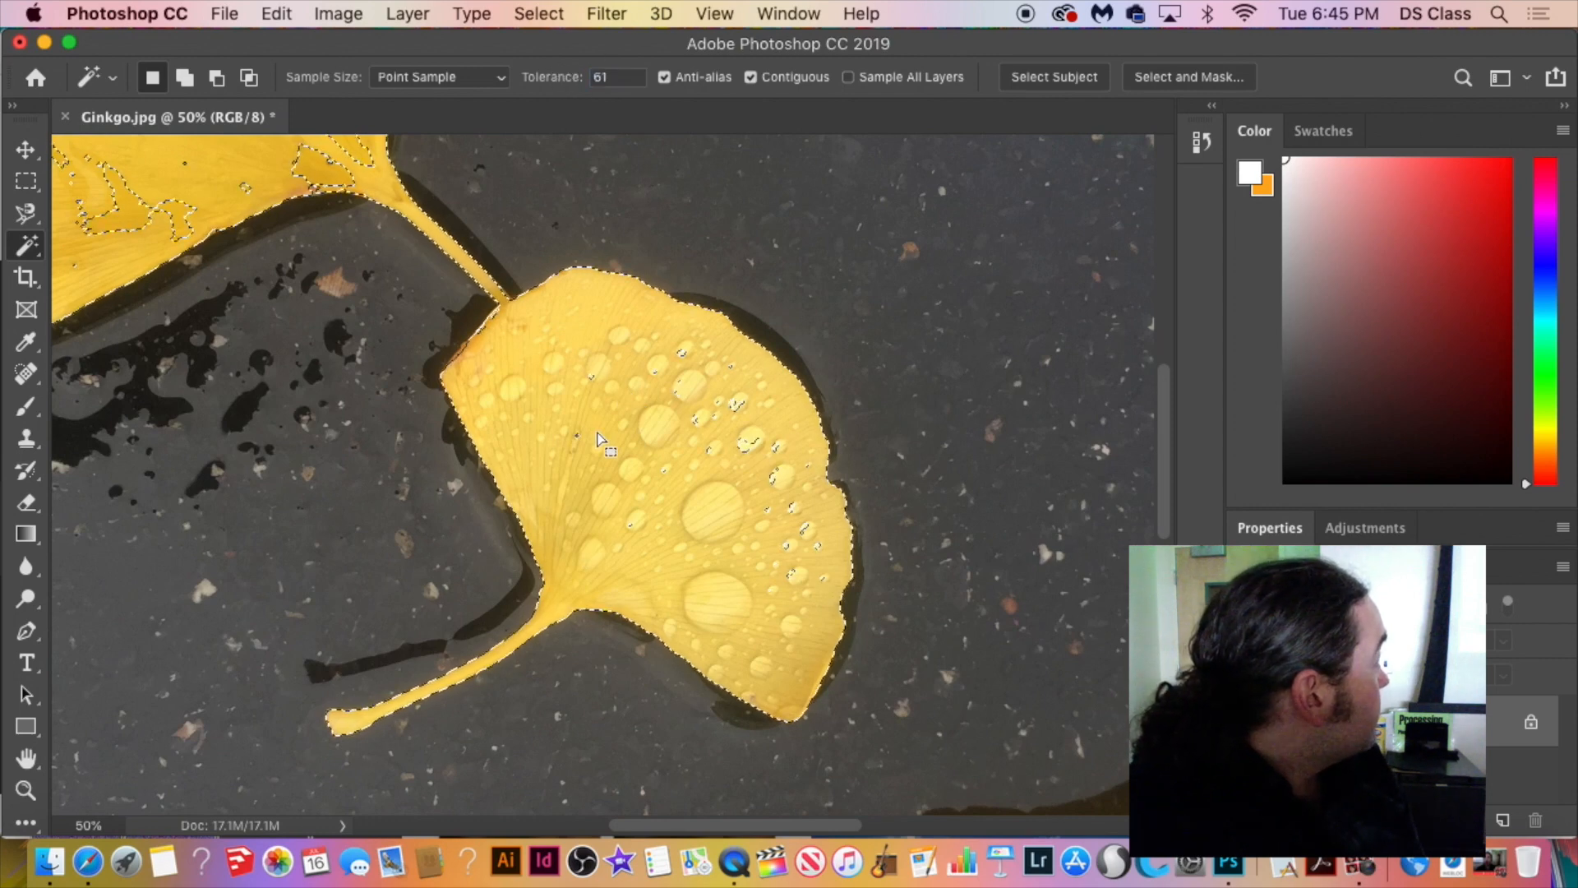
{"action": "left_click", "coordinate": [603, 479]}
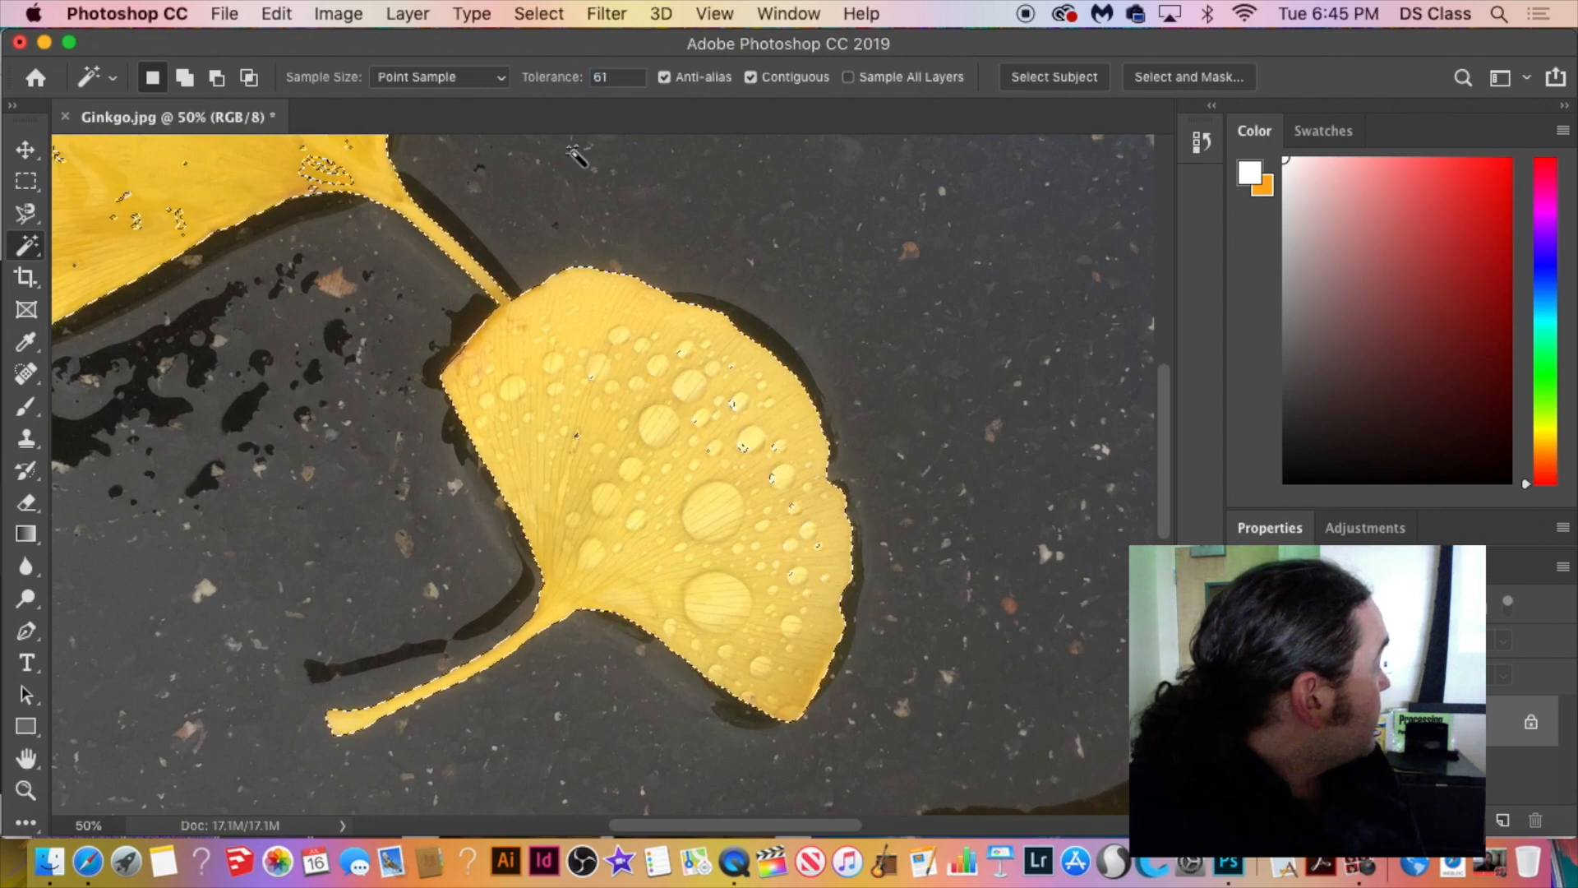
{"action": "scroll", "coordinate": [564, 377], "scroll_direction": "down", "scroll_amount": 2}
{"action": "scroll", "coordinate": [564, 423], "scroll_direction": "up", "scroll_amount": 5}
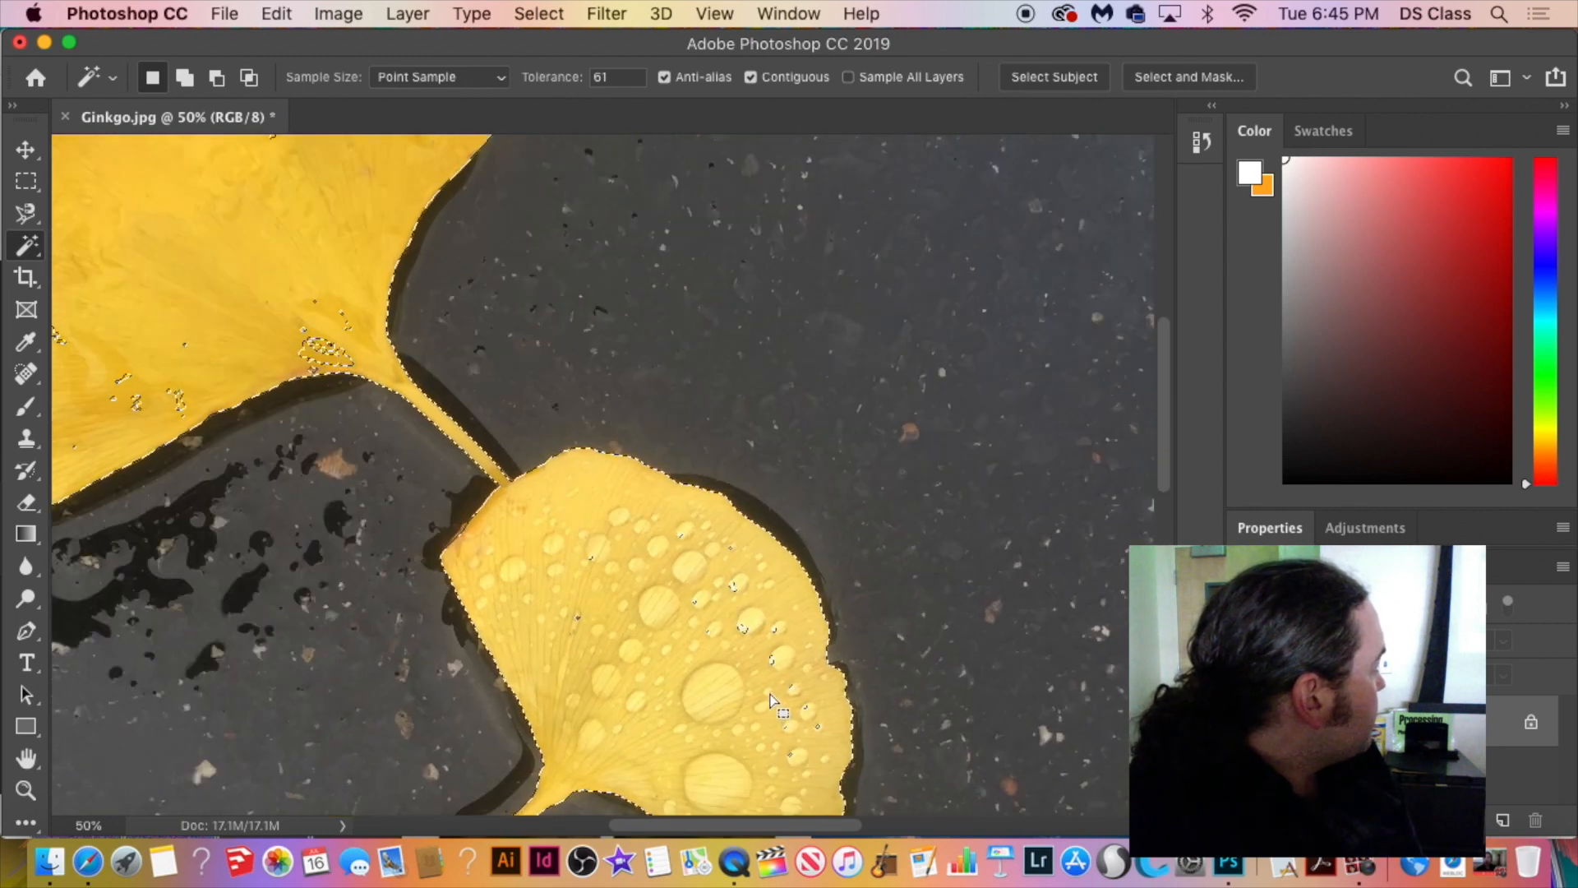
{"action": "left_click", "coordinate": [688, 628]}
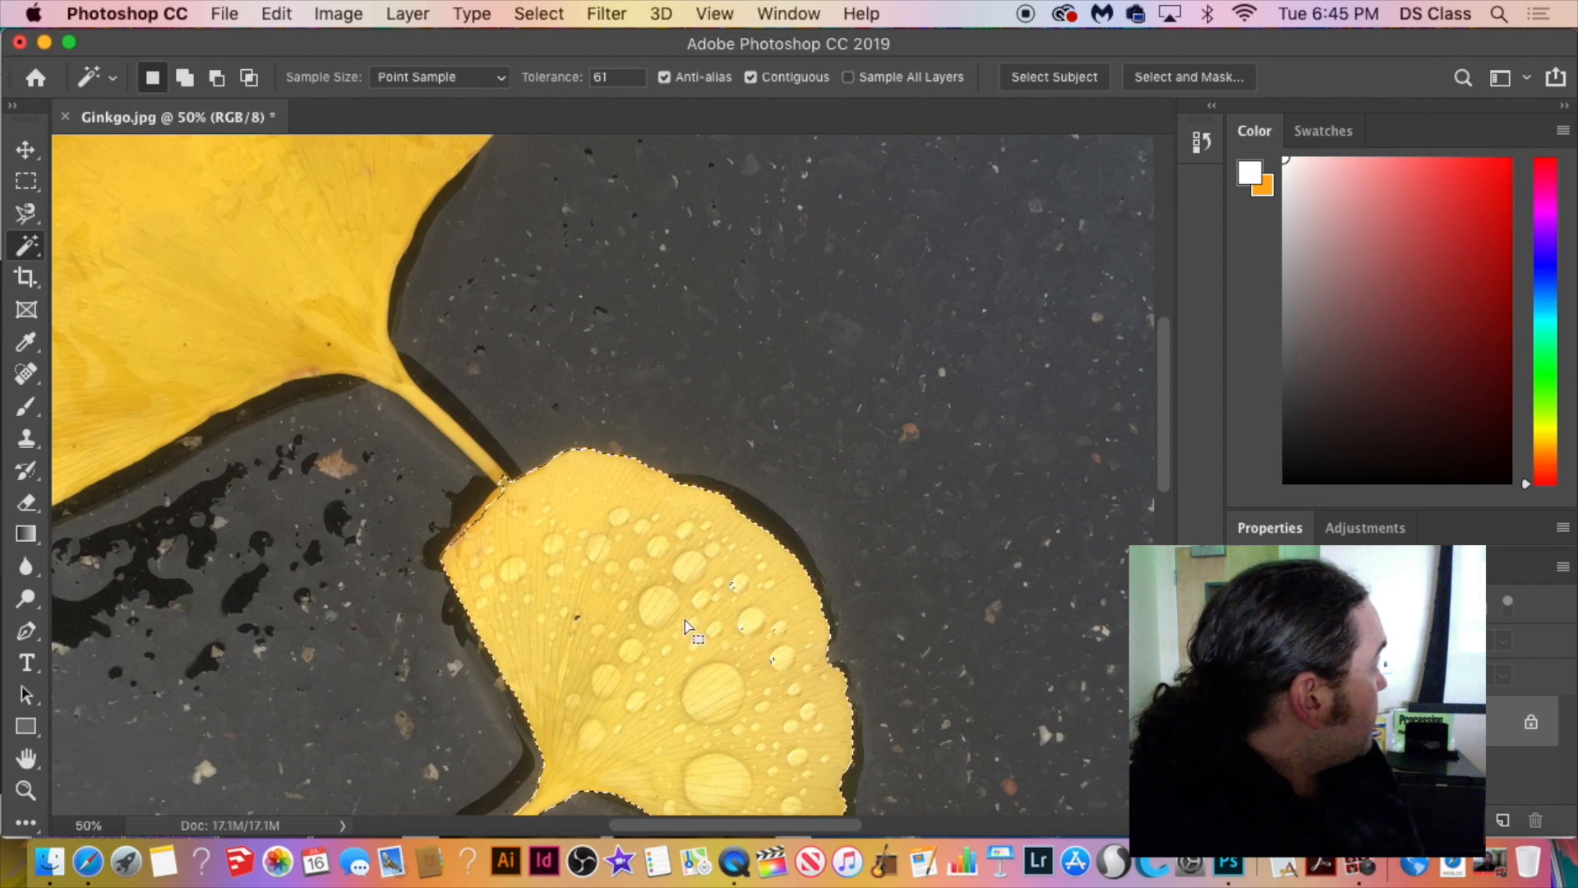
{"action": "scroll", "coordinate": [768, 644], "scroll_direction": "down", "scroll_amount": 5}
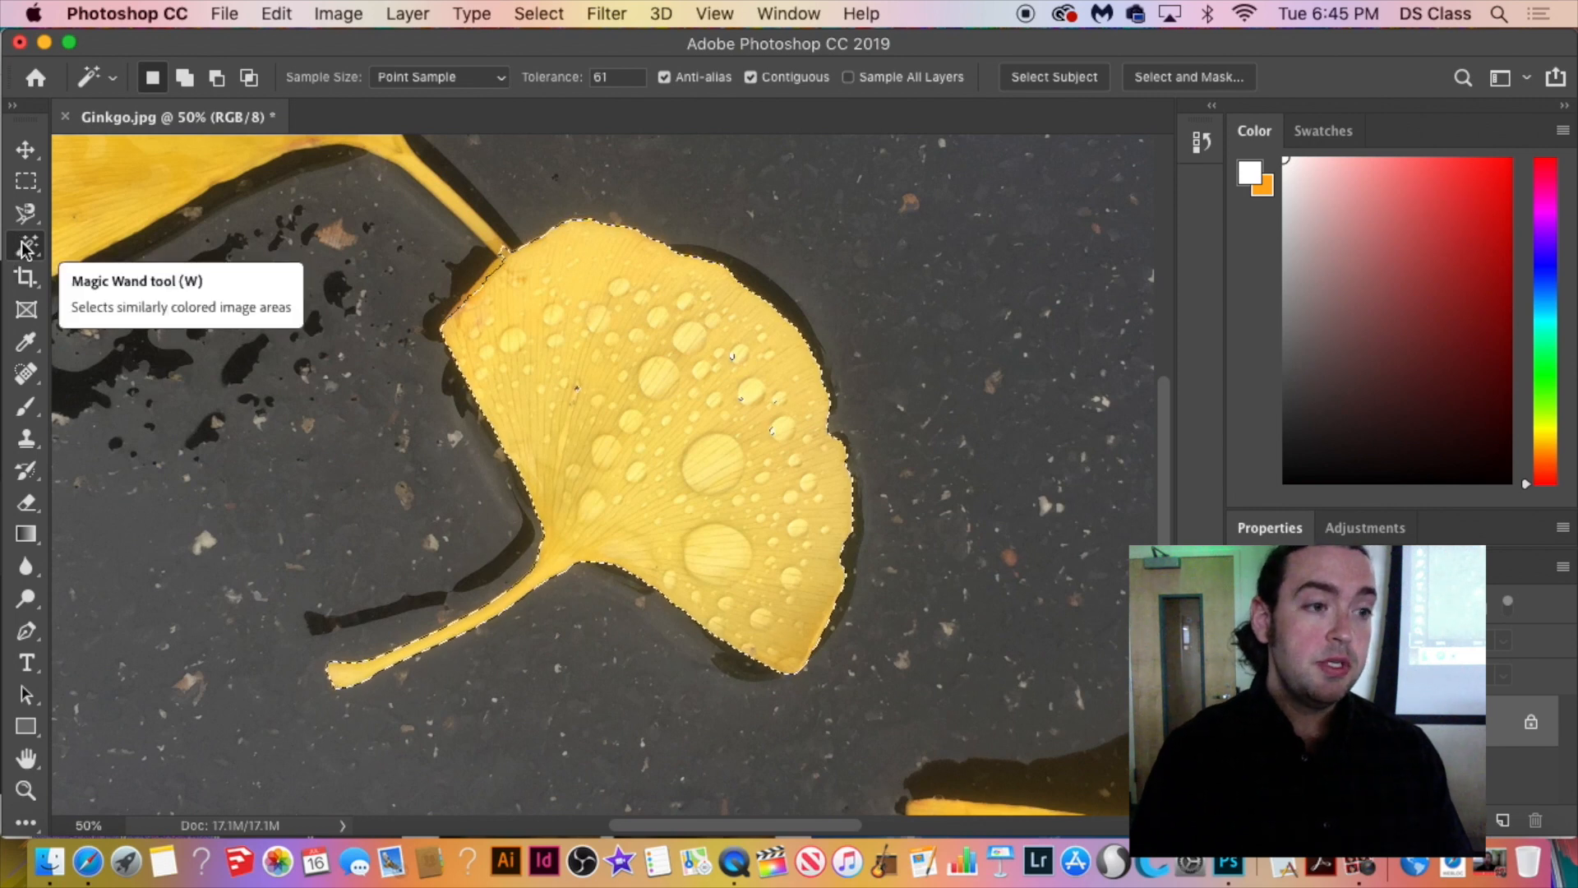
Switch to the Quick Selection tool and deselect the droplet-covered leaf.
{"action": "mouse_move", "coordinate": [24, 252]}
{"action": "left_mouse_down"}
{"action": "mouse_move", "coordinate": [157, 243]}
{"action": "mouse_move", "coordinate": [140, 244]}
{"action": "left_mouse_up"}
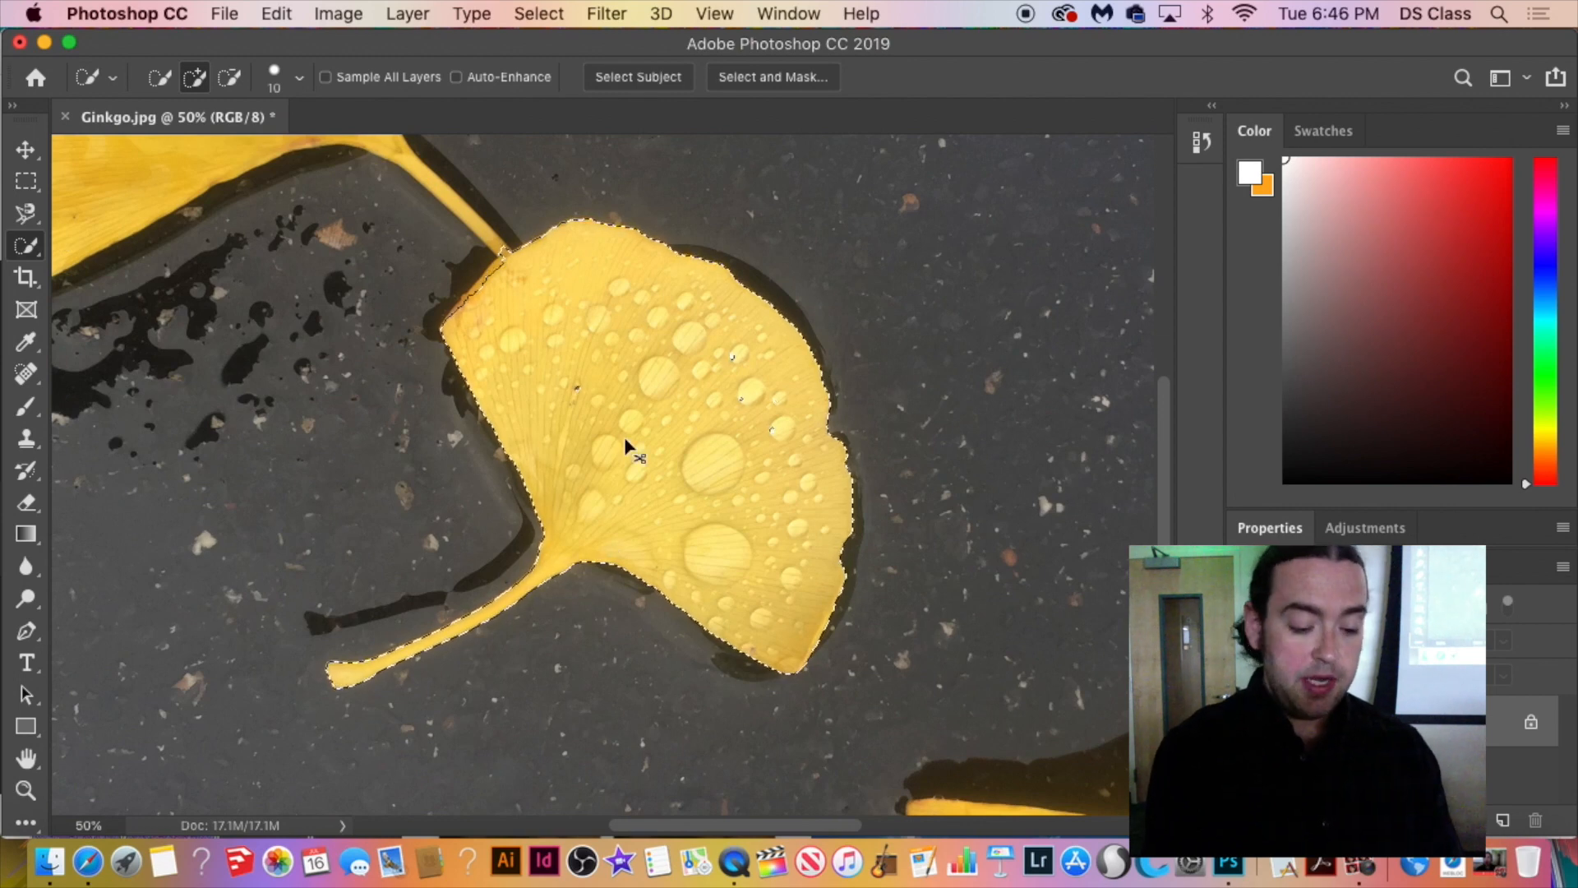
{"action": "key", "text": "super+d"}
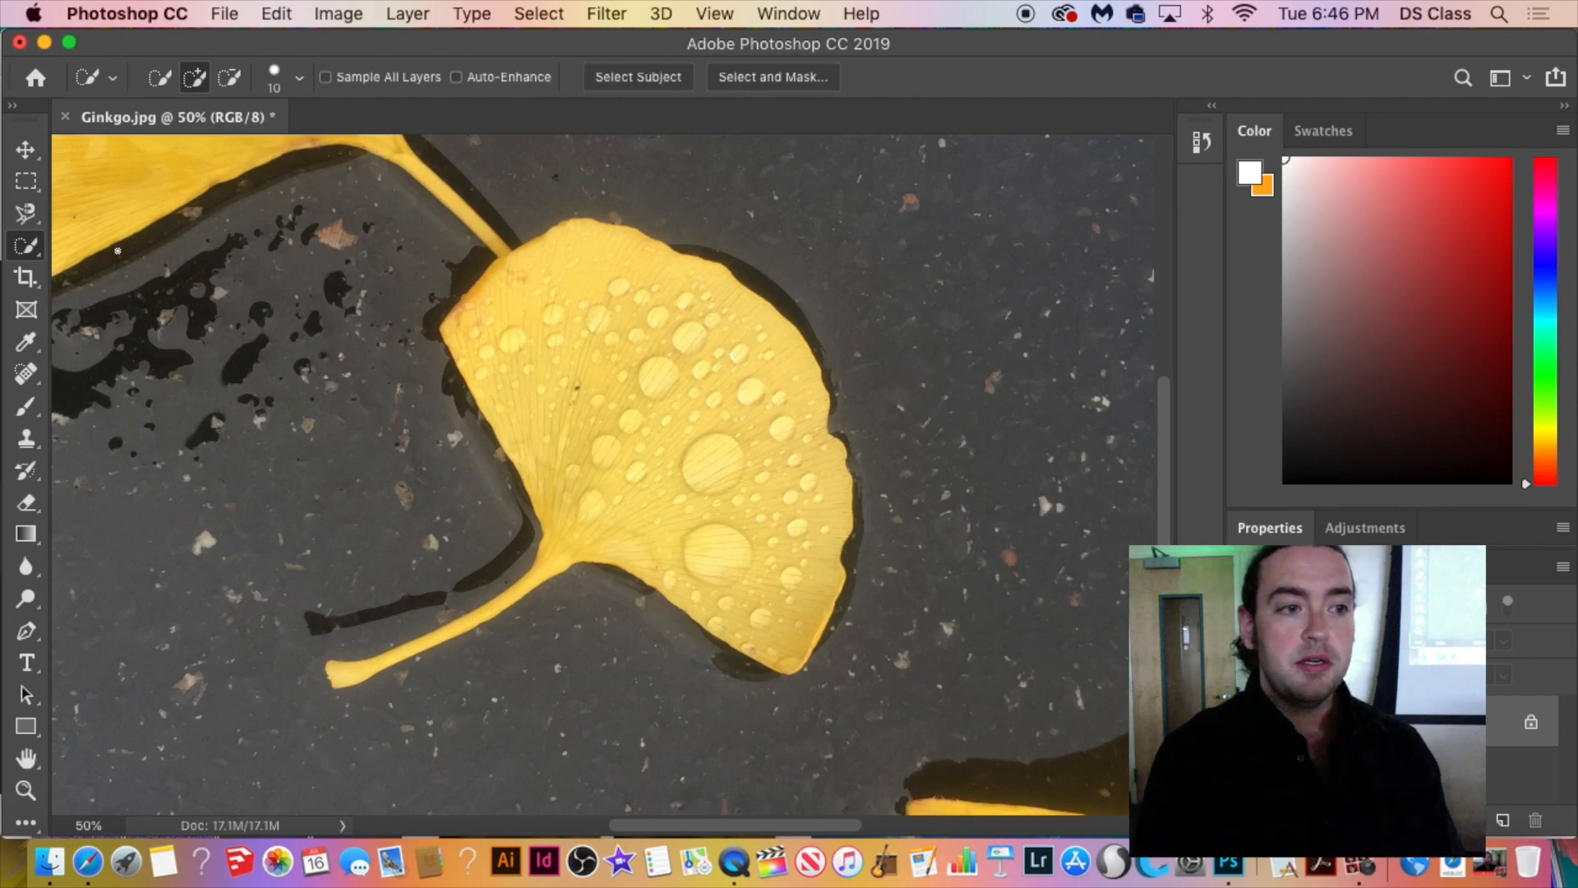
{"action": "left_click", "coordinate": [28, 244]}
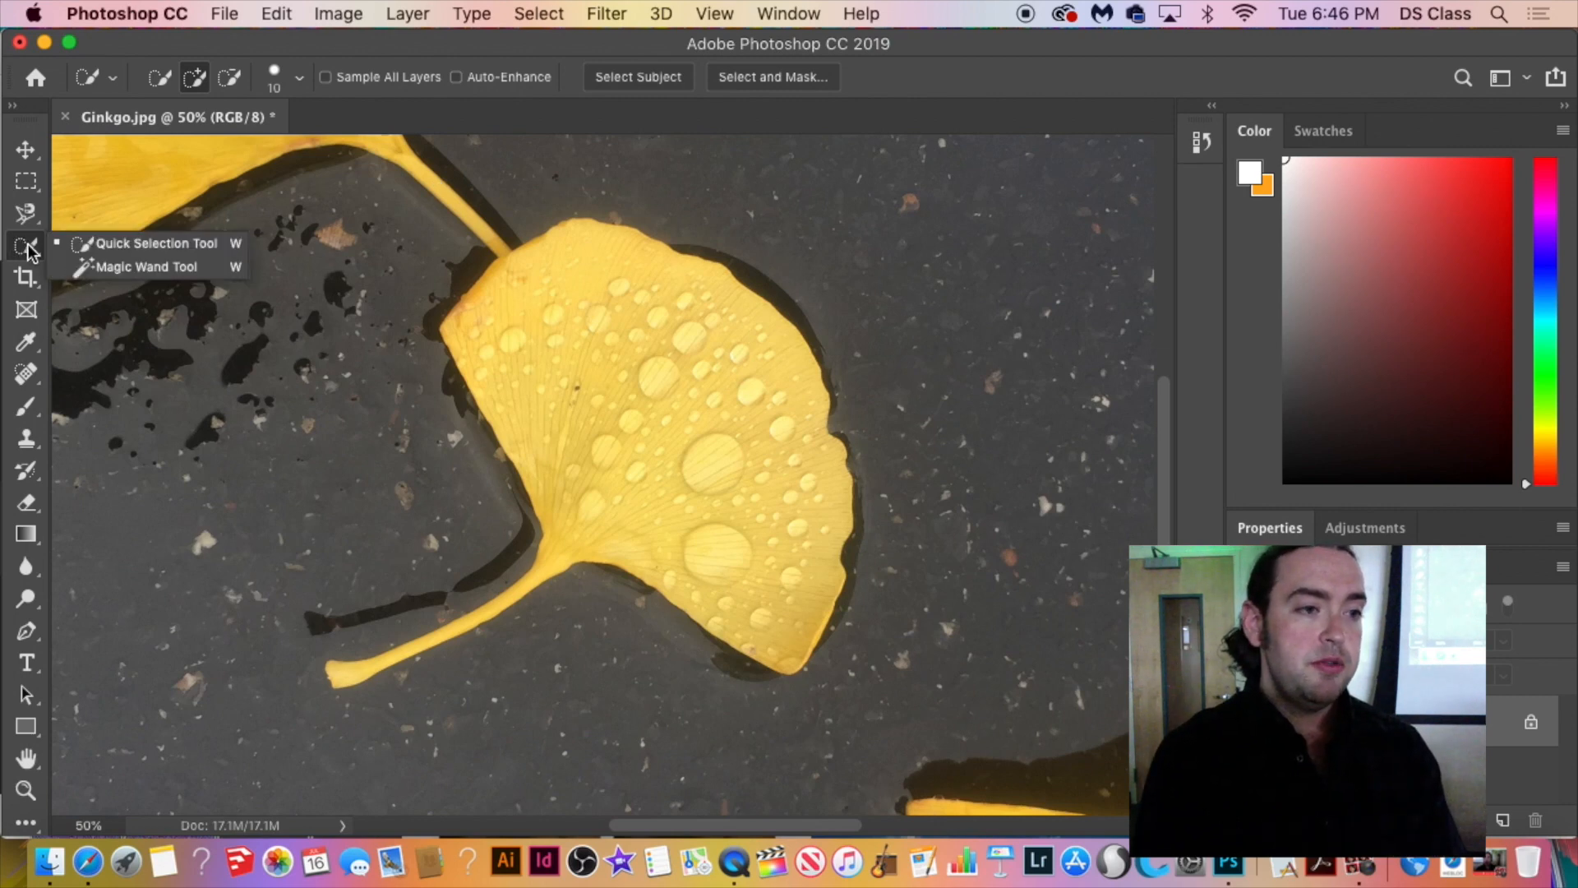
{"action": "left_click", "coordinate": [111, 250]}
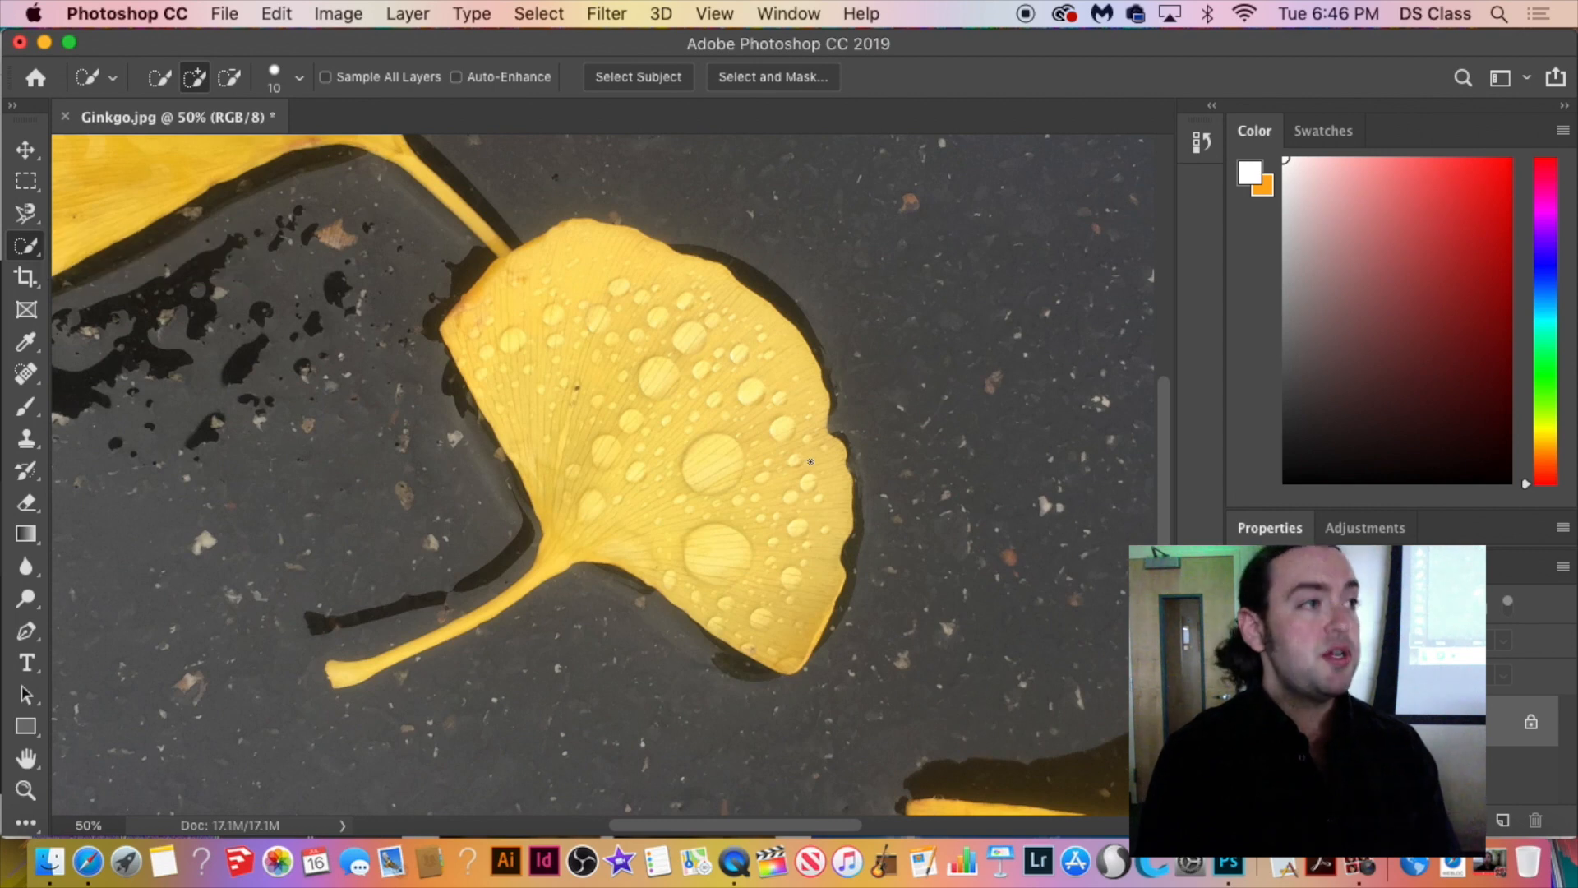
{"action": "right_click", "coordinate": [855, 464]}
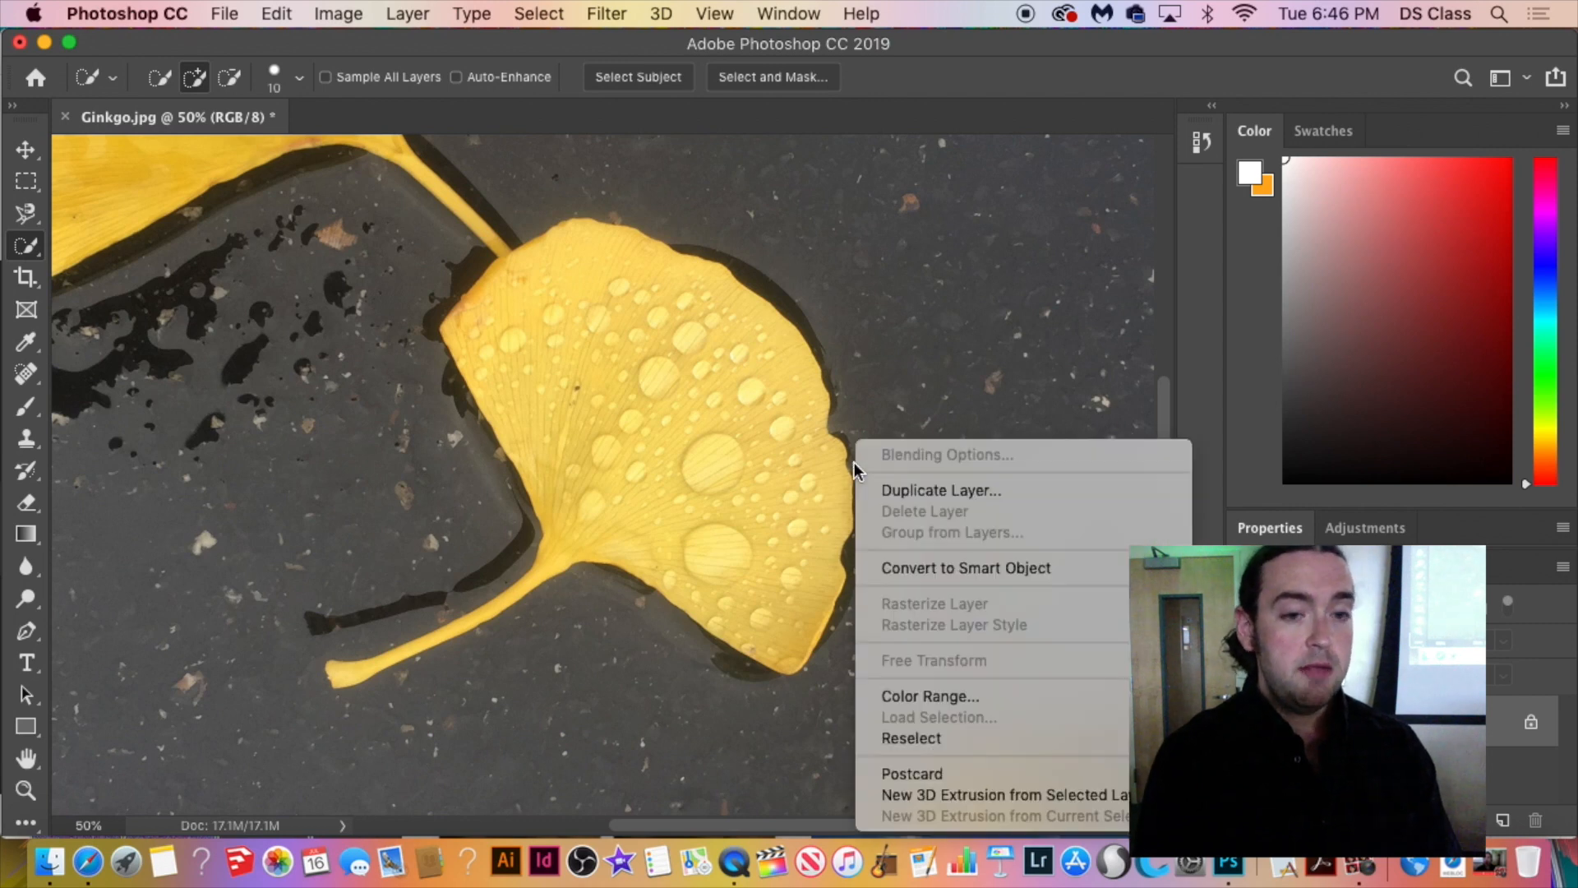
{"action": "left_click", "coordinate": [1094, 294]}
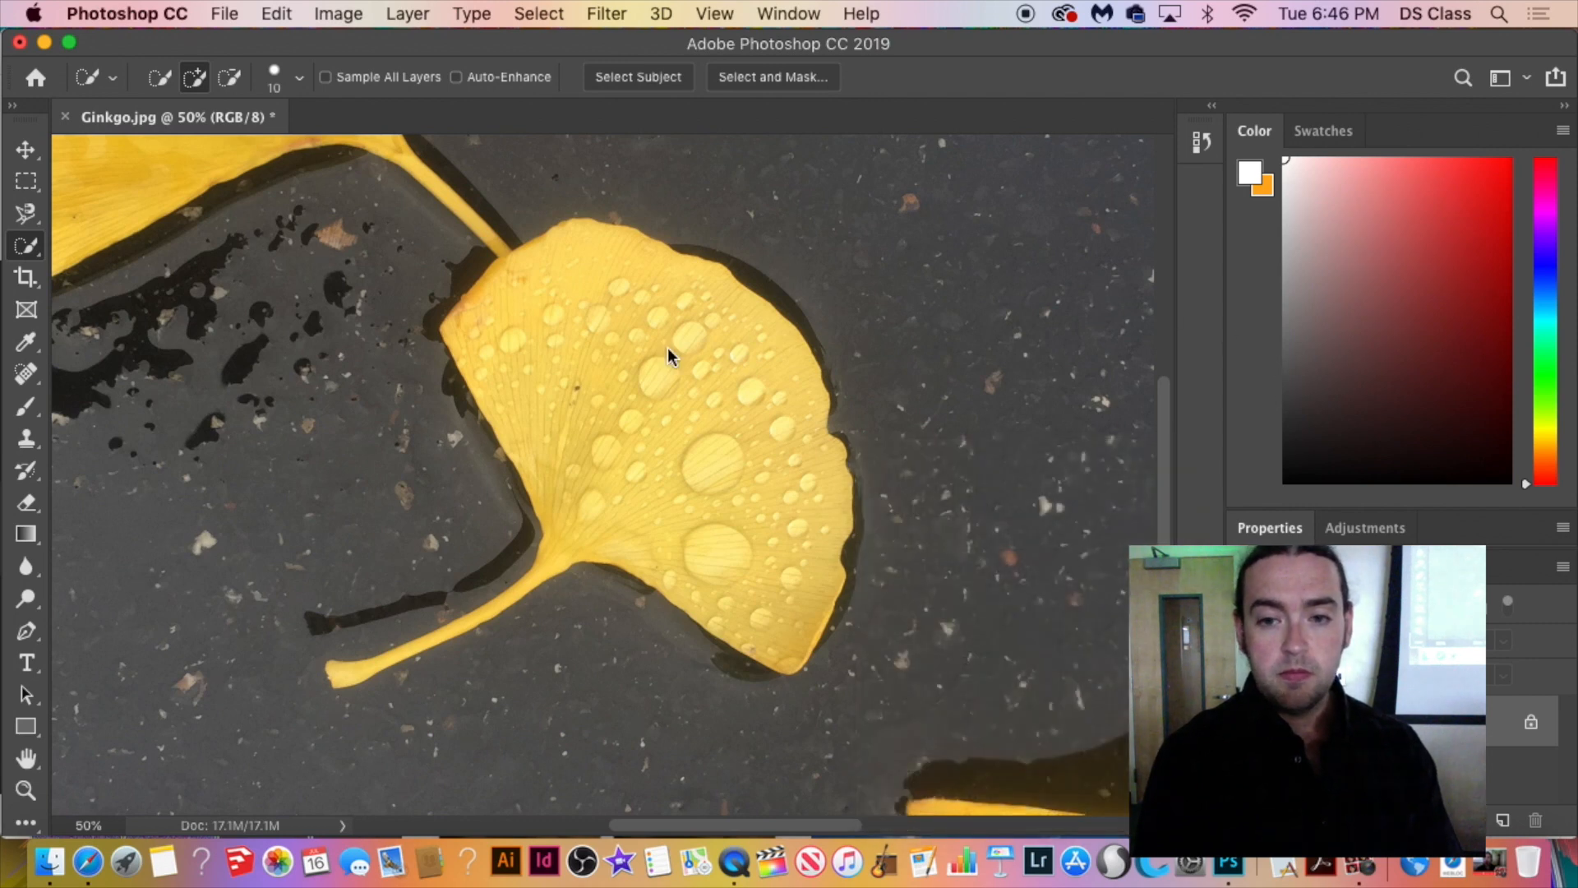
{"action": "right_click", "coordinate": [667, 347]}
{"action": "key", "text": "Down"}
{"action": "key", "text": "Down"}
{"action": "key", "text": "Down"}
{"action": "left_click", "coordinate": [654, 303]}
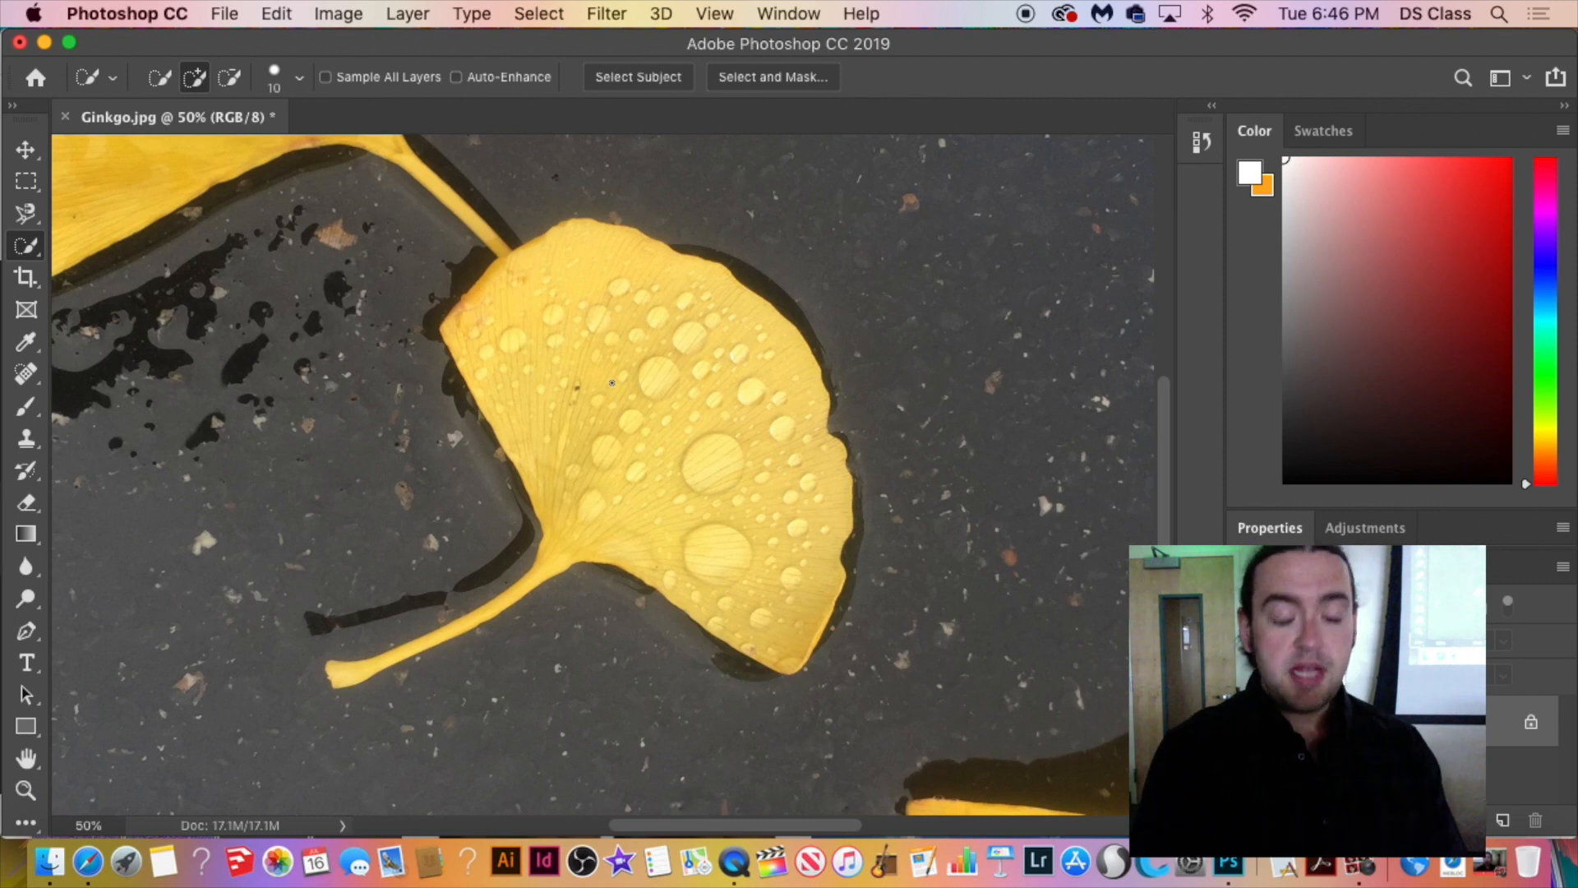
Enlarge the Quick Selection brush to size 600 over the droplet-covered leaf.
{"action": "key", "text": "bracketright"}
{"action": "key", "text": "bracketright"}
{"action": "key", "text": "bracketright"}
{"action": "key", "text": "bracketright"}
{"action": "key", "text": "bracketright"}
{"action": "key", "text": "bracketright"}
{"action": "key", "text": "bracketright"}
{"action": "key", "text": "bracketright"}
{"action": "key", "text": "bracketright"}
{"action": "key", "text": "bracketright"}
{"action": "key", "text": "bracketright"}
{"action": "key", "text": "bracketright"}
{"action": "key", "text": "bracketright"}
{"action": "key", "text": "bracketright"}
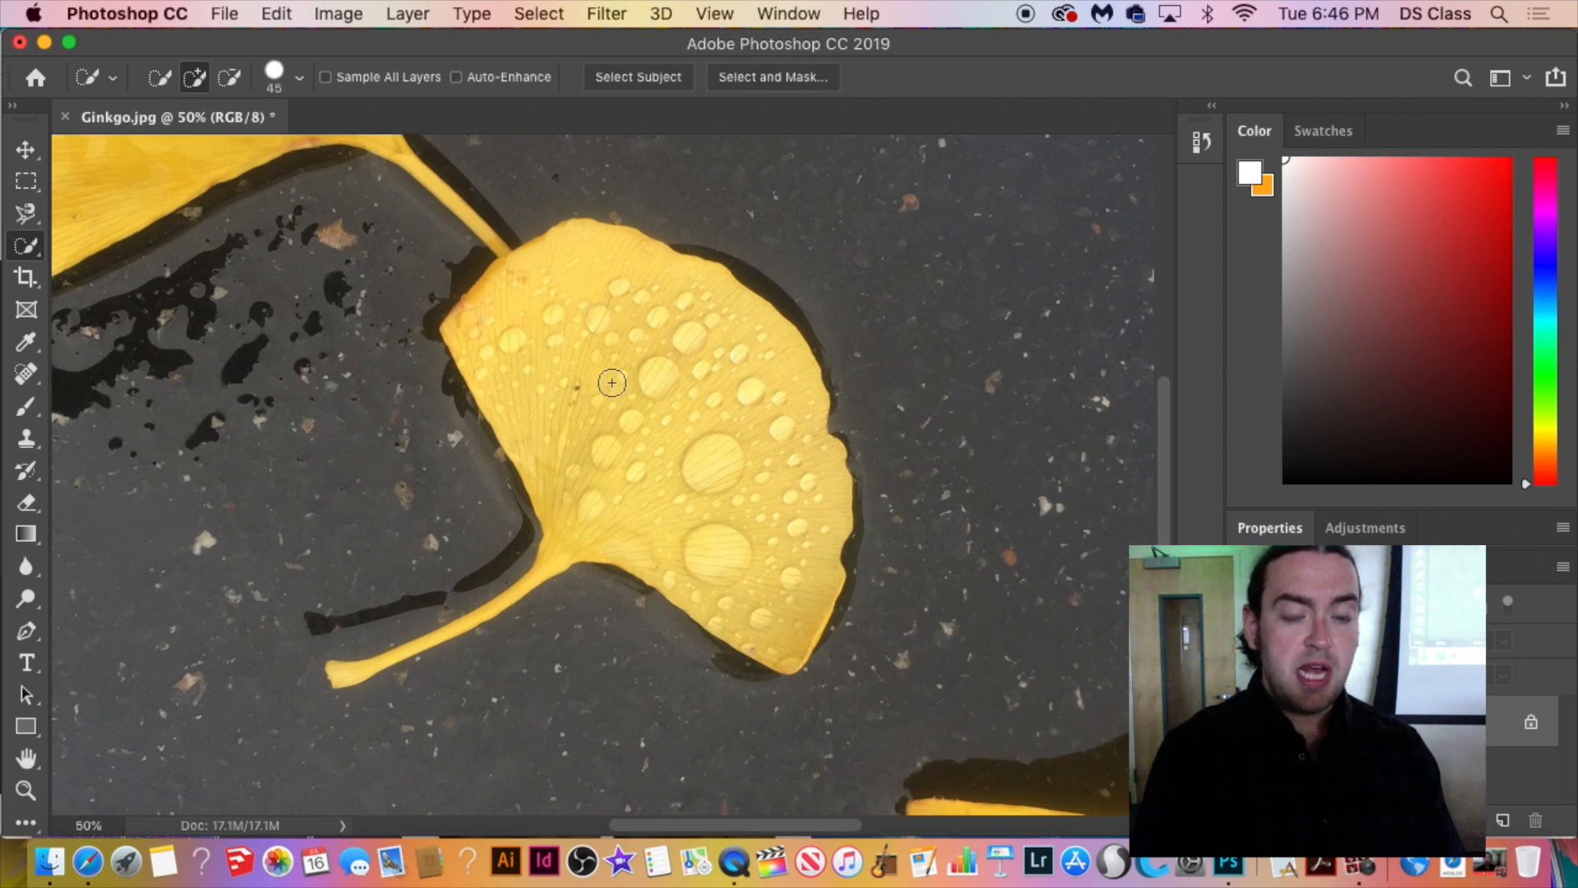
{"action": "key", "text": "bracketright"}
{"action": "key", "text": "bracketright"}
{"action": "key", "text": "bracketright"}
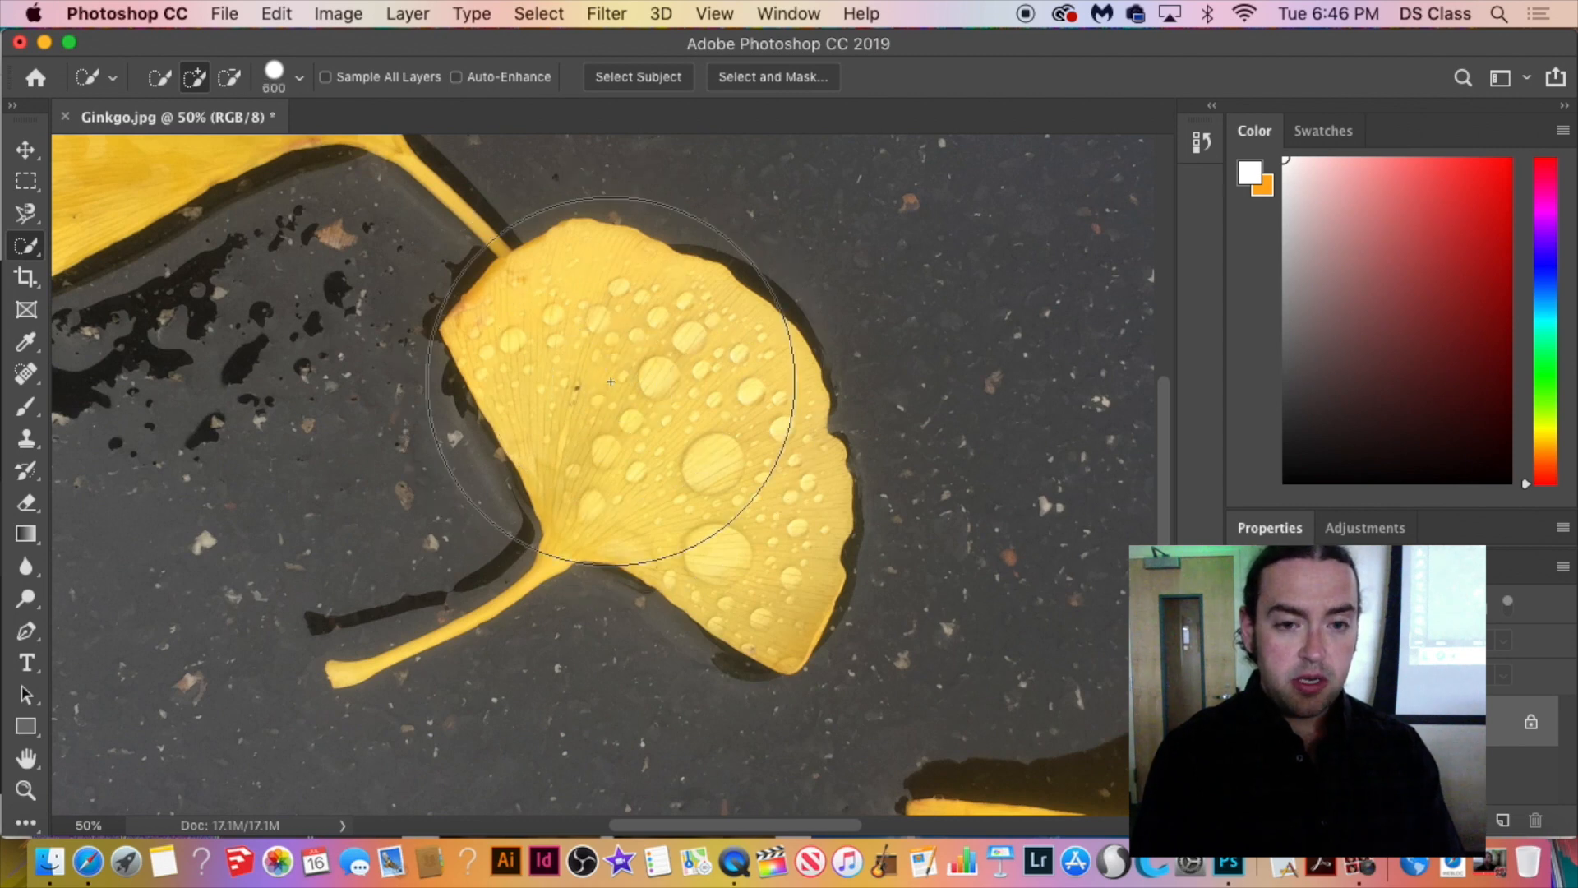
Vary the Quick Selection brush size around 500 and shrink it to 7.
{"action": "key", "text": "bracketleft"}
{"action": "key", "text": "bracketleft"}
{"action": "key", "text": "bracketleft"}
{"action": "key", "text": "bracketleft"}
{"action": "key", "text": "bracketleft"}
{"action": "key", "text": "bracketright"}
{"action": "key", "text": "bracketright"}
{"action": "key", "text": "bracketright"}
{"action": "key", "text": "bracketright"}
{"action": "key", "text": "bracketright"}
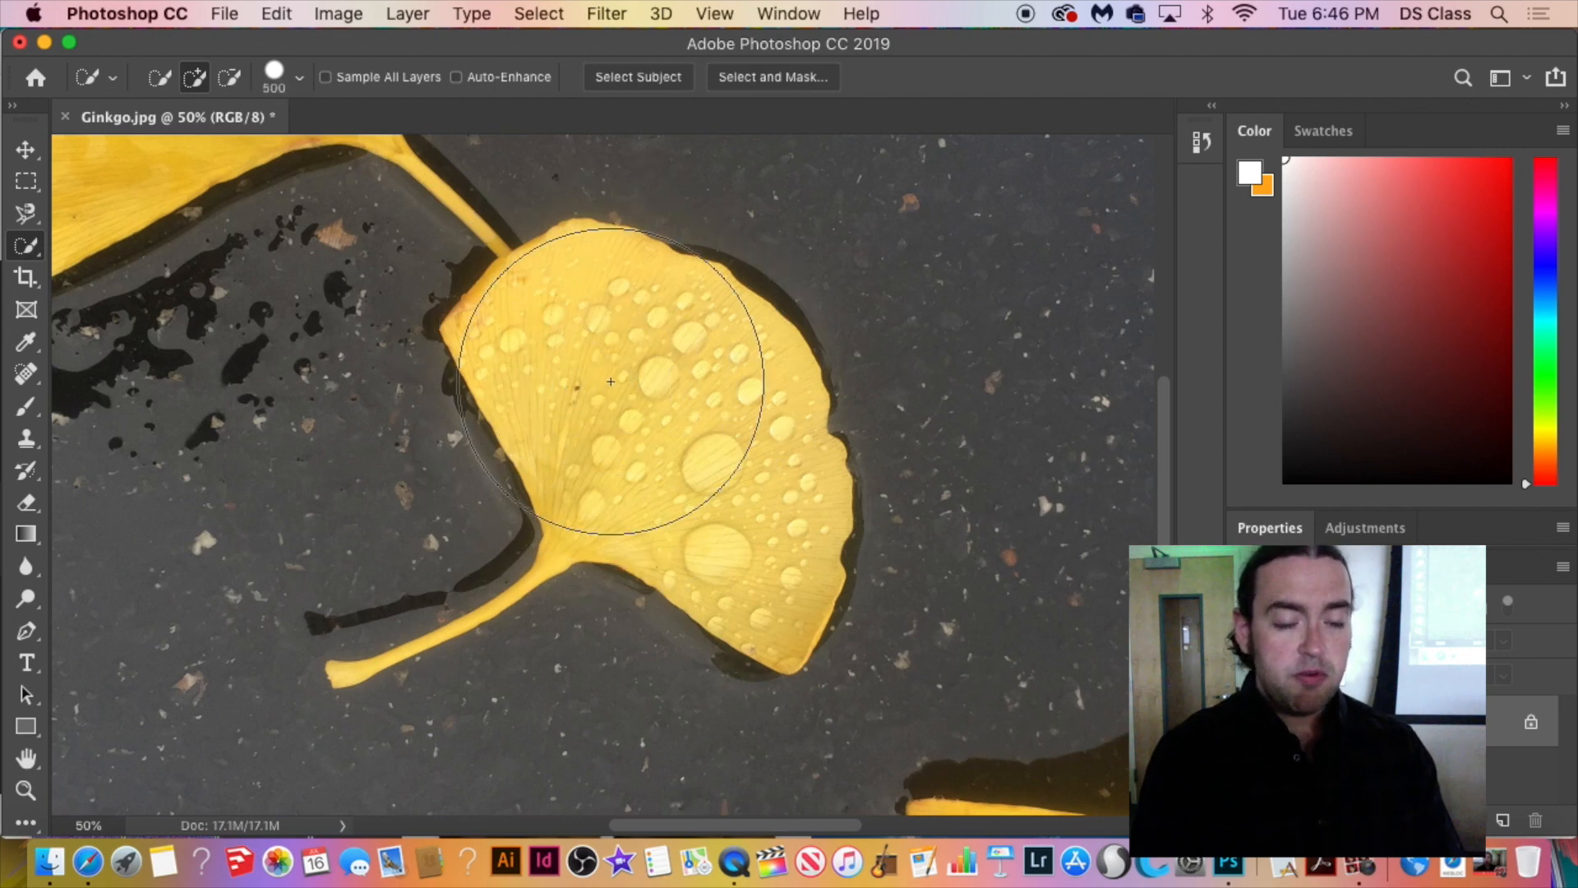
{"action": "key", "text": "bracketleft"}
{"action": "key", "text": "bracketleft"}
{"action": "key", "text": "bracketleft"}
{"action": "key", "text": "bracketleft"}
{"action": "key", "text": "bracketleft"}
{"action": "key", "text": "bracketleft"}
{"action": "key", "text": "bracketleft"}
{"action": "key", "text": "bracketleft"}
{"action": "key", "text": "bracketleft"}
{"action": "key", "text": "bracketleft"}
{"action": "key", "text": "bracketleft"}
{"action": "key", "text": "bracketleft"}
{"action": "key", "text": "bracketleft"}
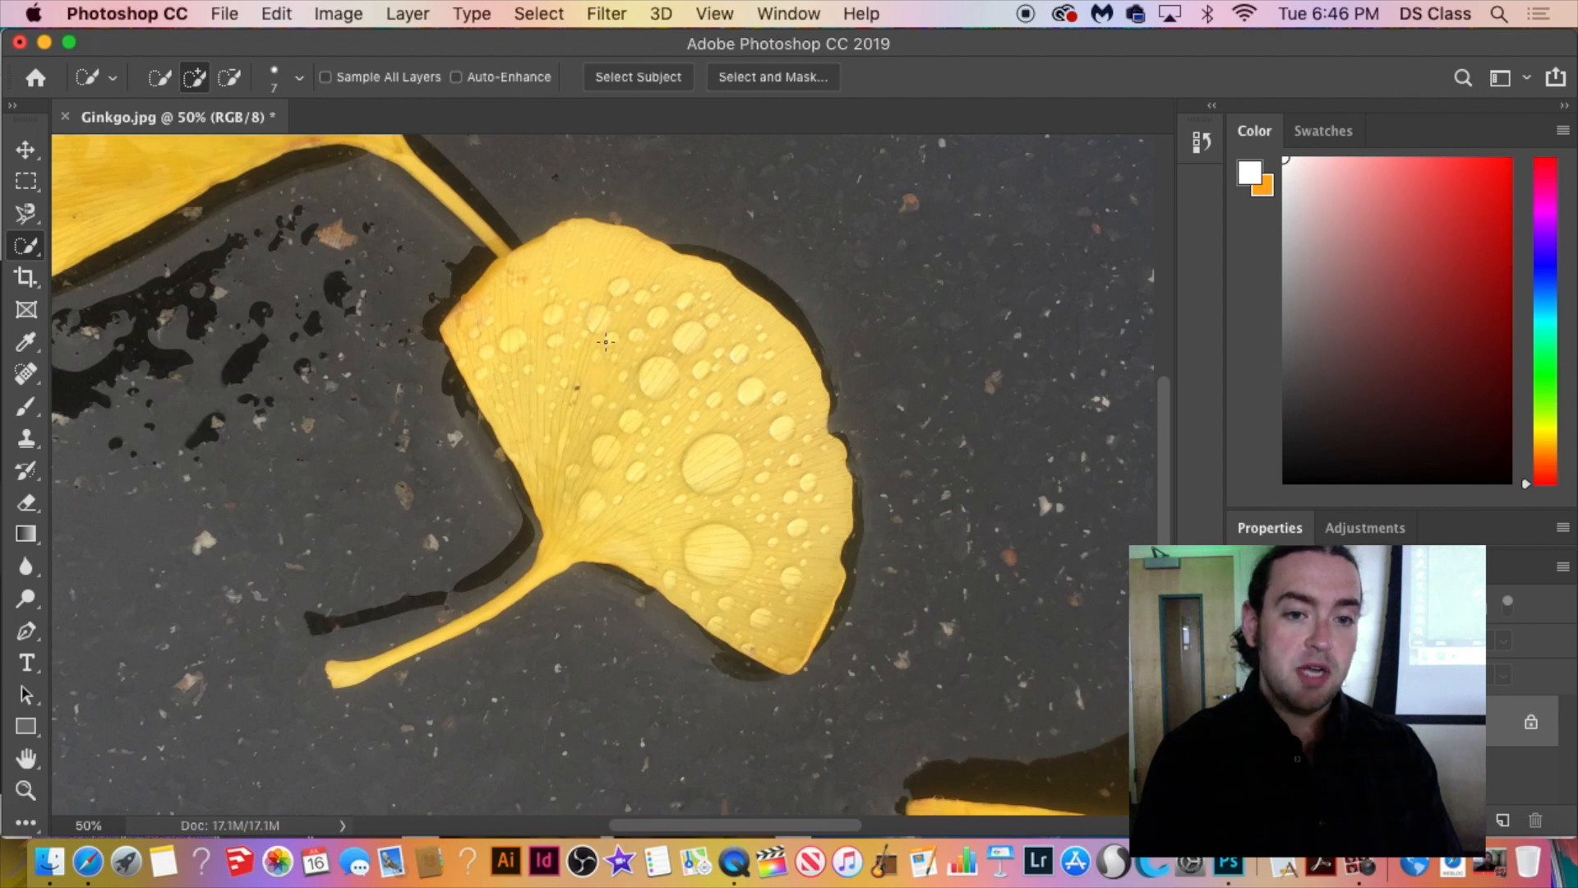
Enlarge the Quick Selection brush to 100 and adjust it to size 125.
{"action": "key", "text": "bracketright"}
{"action": "key", "text": "bracketright"}
{"action": "key", "text": "bracketright"}
{"action": "key", "text": "bracketright"}
{"action": "key", "text": "bracketright"}
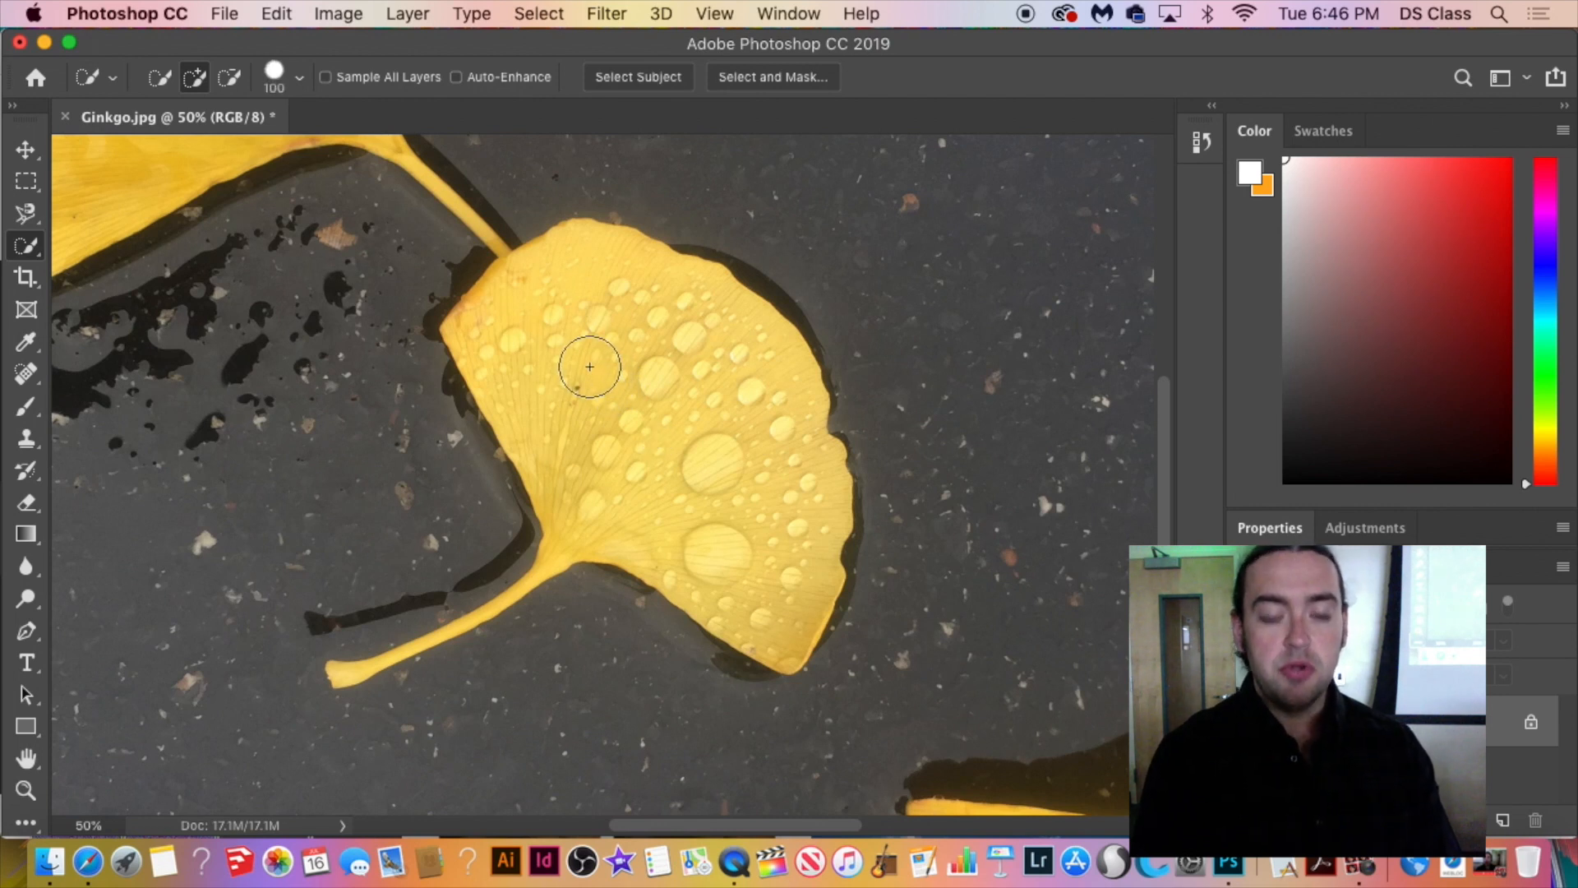
{"action": "key", "text": "bracketright"}
{"action": "key", "text": "bracketright"}
{"action": "key", "text": "bracketright"}
{"action": "key", "text": "bracketleft"}
{"action": "key", "text": "bracketleft"}
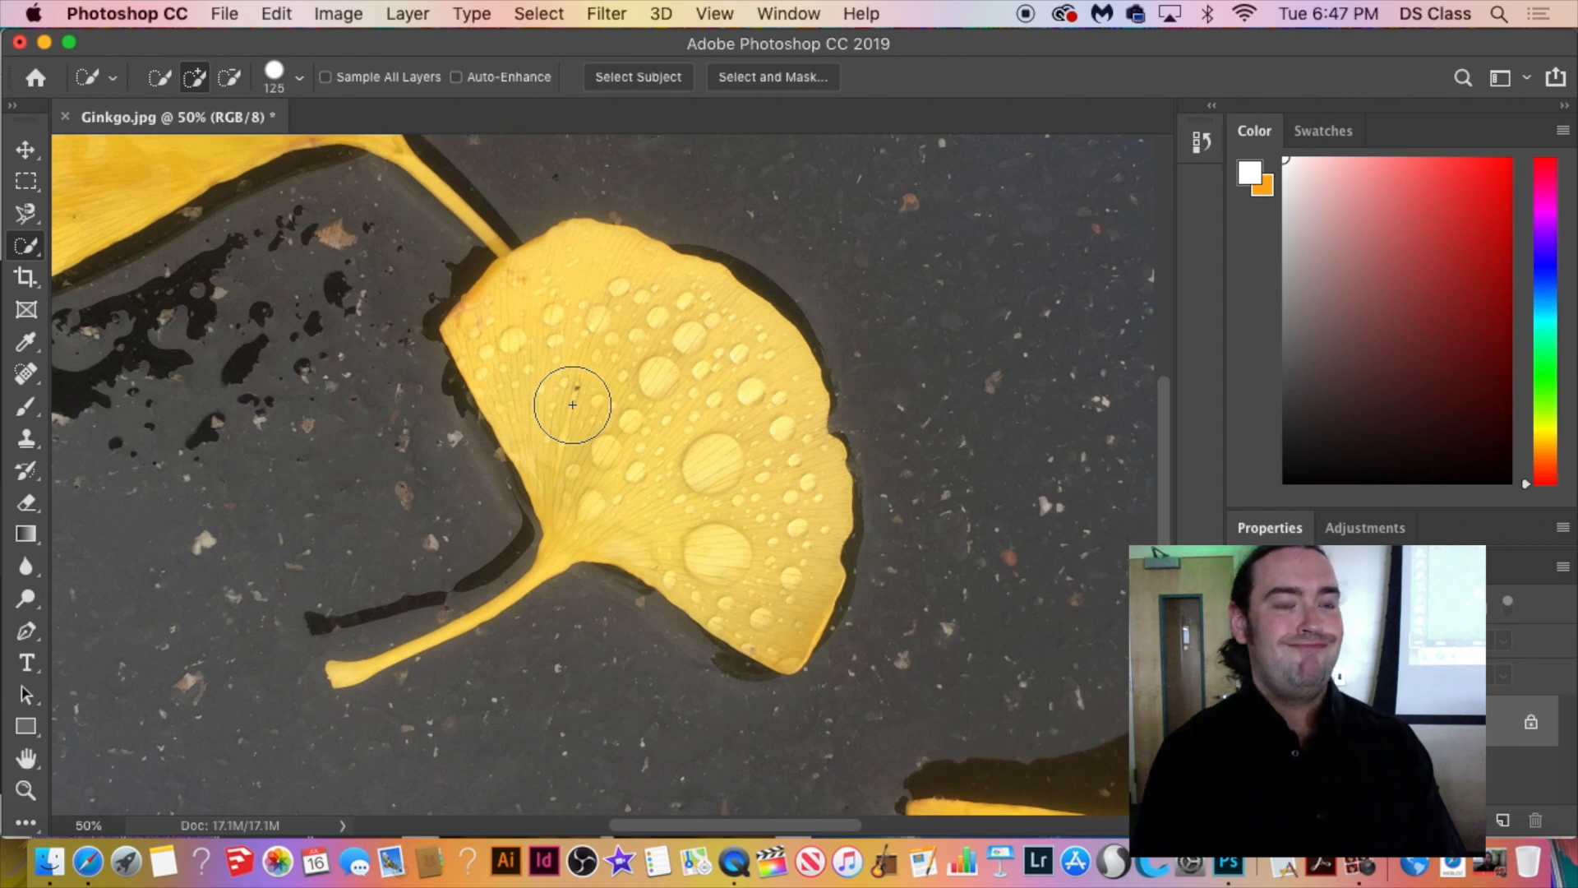
Set the Quick Selection brush size to 400 over the middle of the droplet-covered leaf.
{"action": "key", "text": "bracketright"}
{"action": "key", "text": "bracketright"}
{"action": "key", "text": "bracketright"}
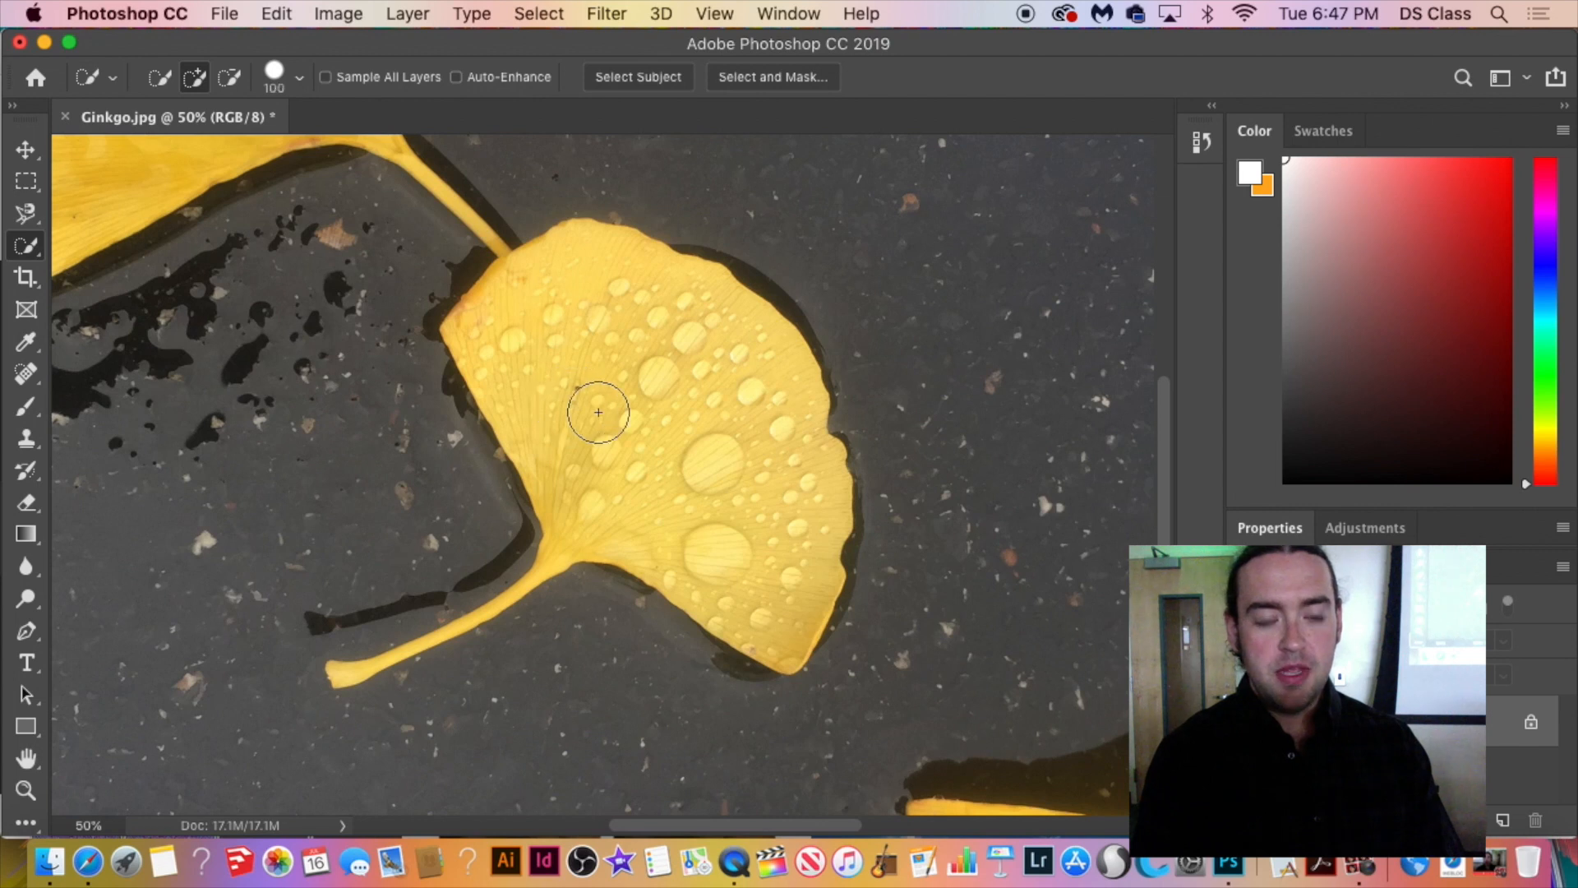
{"action": "key", "text": "bracketright"}
{"action": "key", "text": "bracketright"}
{"action": "key", "text": "bracketright"}
{"action": "key", "text": "bracketright"}
{"action": "key", "text": "bracketright"}
{"action": "key", "text": "bracketright"}
{"action": "key", "text": "bracketright"}
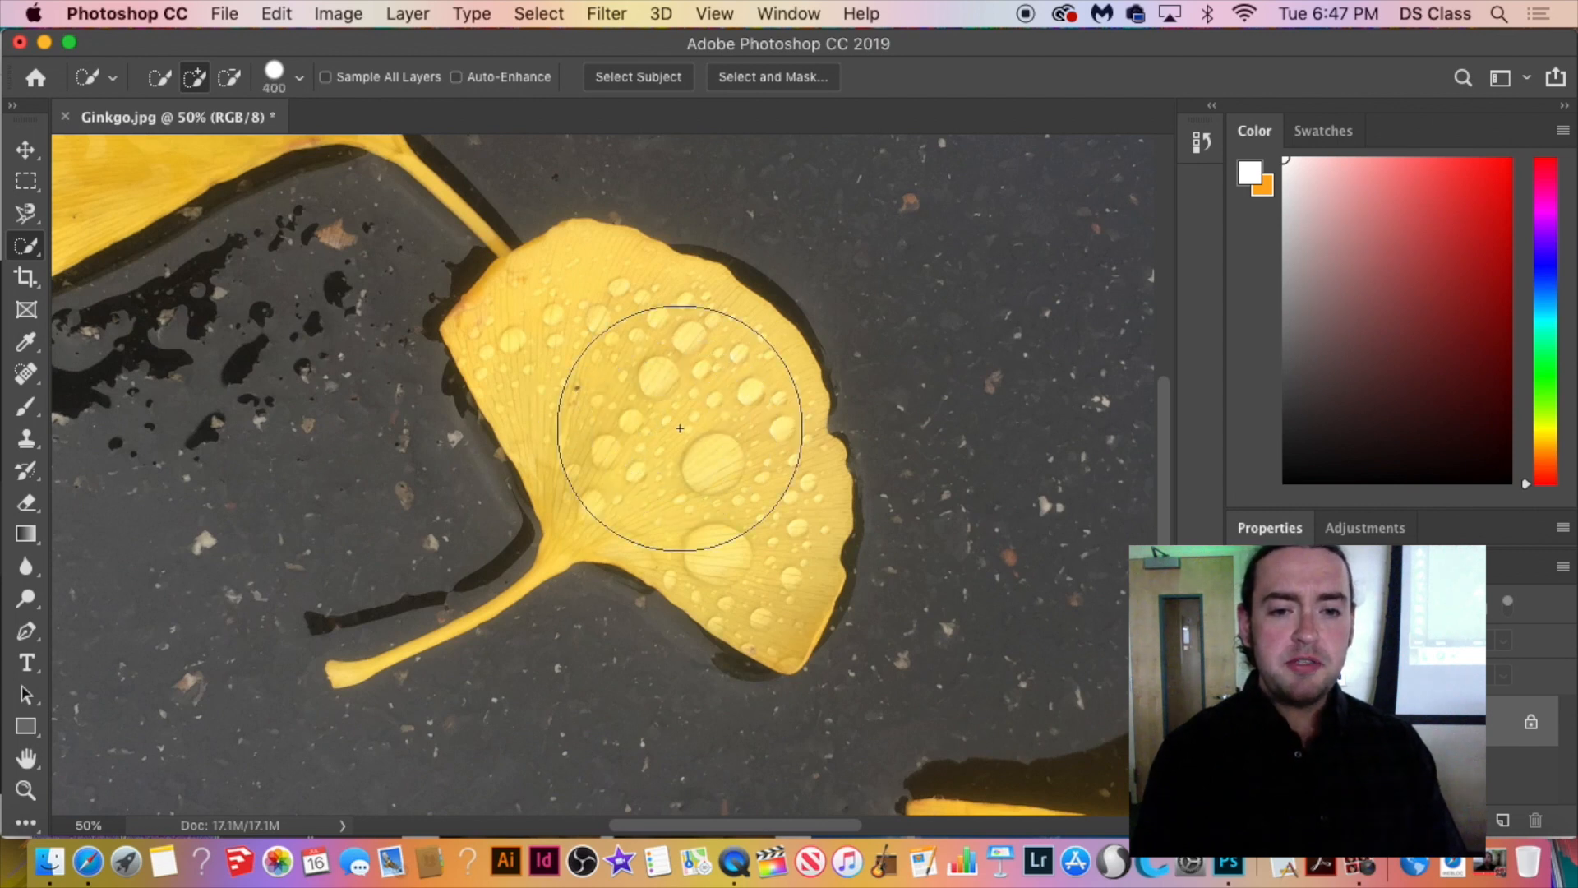
Enlarge the Quick Selection brush to size 600 over the droplet-covered leaf and reduce it to 175.
{"action": "key", "text": "bracketleft"}
{"action": "key", "text": "bracketleft"}
{"action": "key", "text": "bracketleft"}
{"action": "key", "text": "bracketleft"}
{"action": "key", "text": "bracketleft"}
{"action": "key", "text": "bracketleft"}
{"action": "key", "text": "bracketleft"}
{"action": "key", "text": "bracketleft"}
{"action": "key", "text": "bracketleft"}
{"action": "key", "text": "bracketleft"}
{"action": "key", "text": "bracketleft"}
{"action": "key", "text": "bracketleft"}
{"action": "key", "text": "bracketleft"}
{"action": "key", "text": "bracketleft"}
{"action": "key", "text": "bracketleft"}
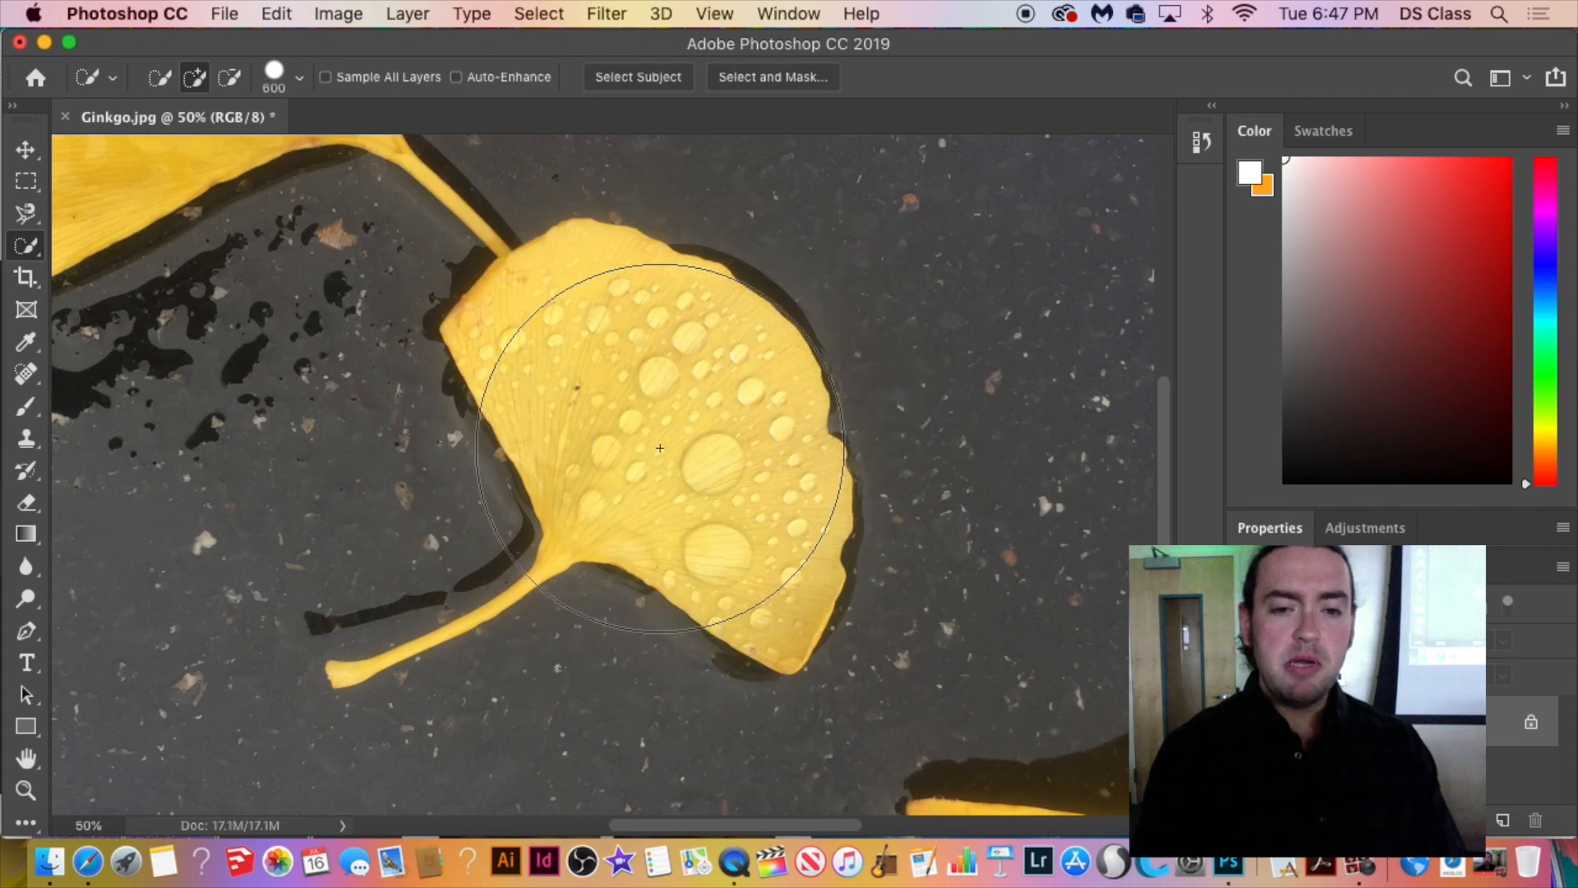
{"action": "key", "text": "bracketright"}
{"action": "key", "text": "bracketright"}
{"action": "key", "text": "bracketright"}
{"action": "key", "text": "bracketright"}
{"action": "key", "text": "bracketright"}
{"action": "key", "text": "bracketright"}
{"action": "key", "text": "bracketright"}
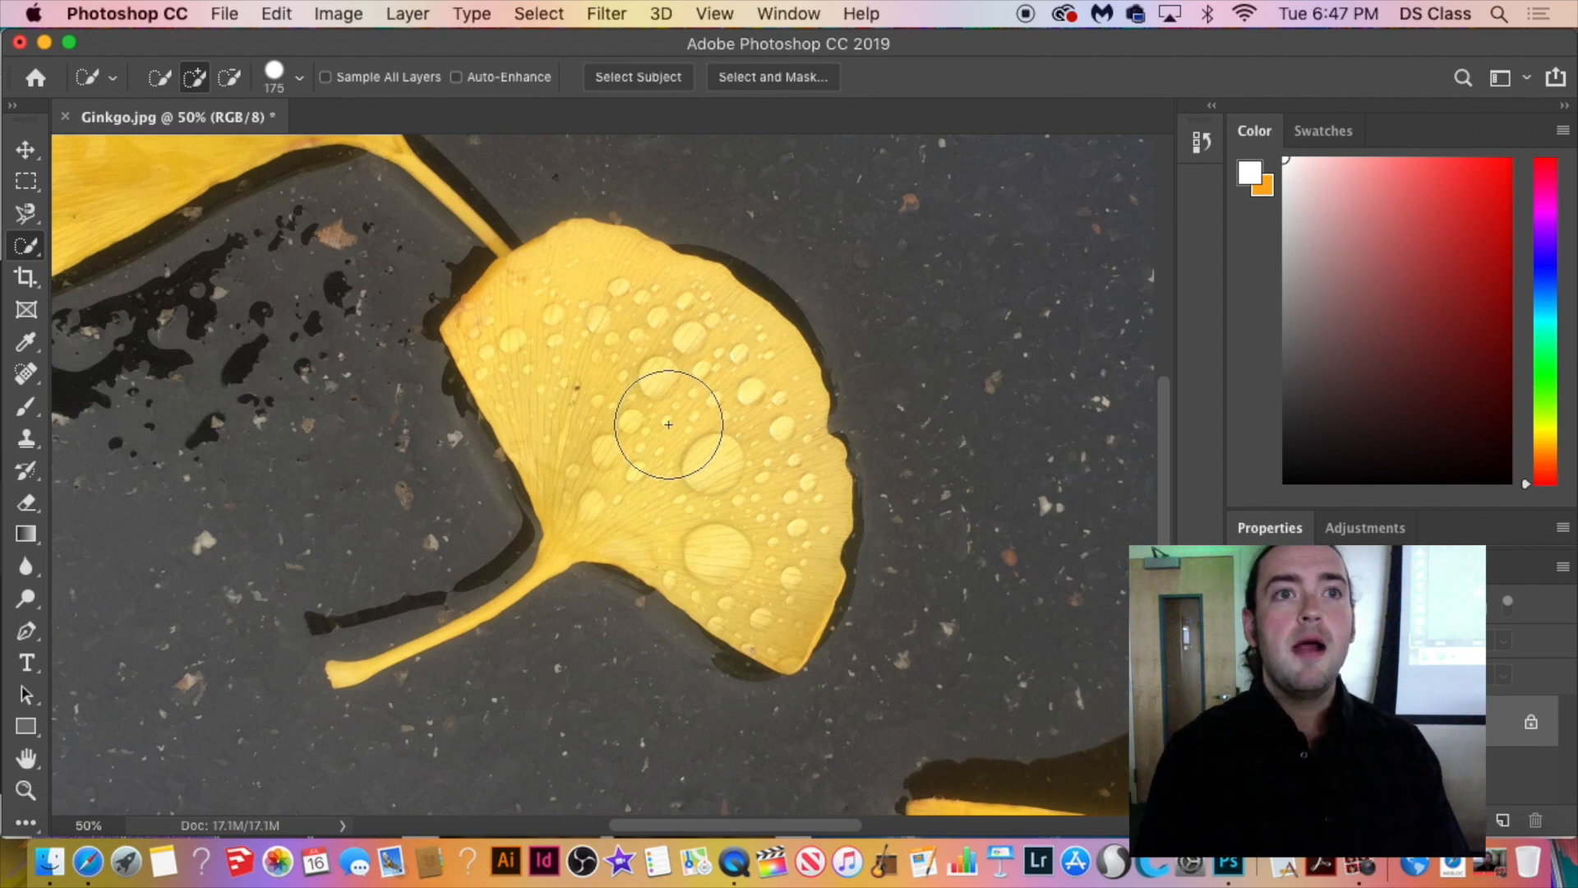
Adjust the Quick Selection brush size back and forth around 250.
{"action": "key", "text": "bracketleft"}
{"action": "key", "text": "bracketleft"}
{"action": "key", "text": "bracketright"}
{"action": "key", "text": "bracketright"}
{"action": "key", "text": "bracketright"}
{"action": "key", "text": "bracketright"}
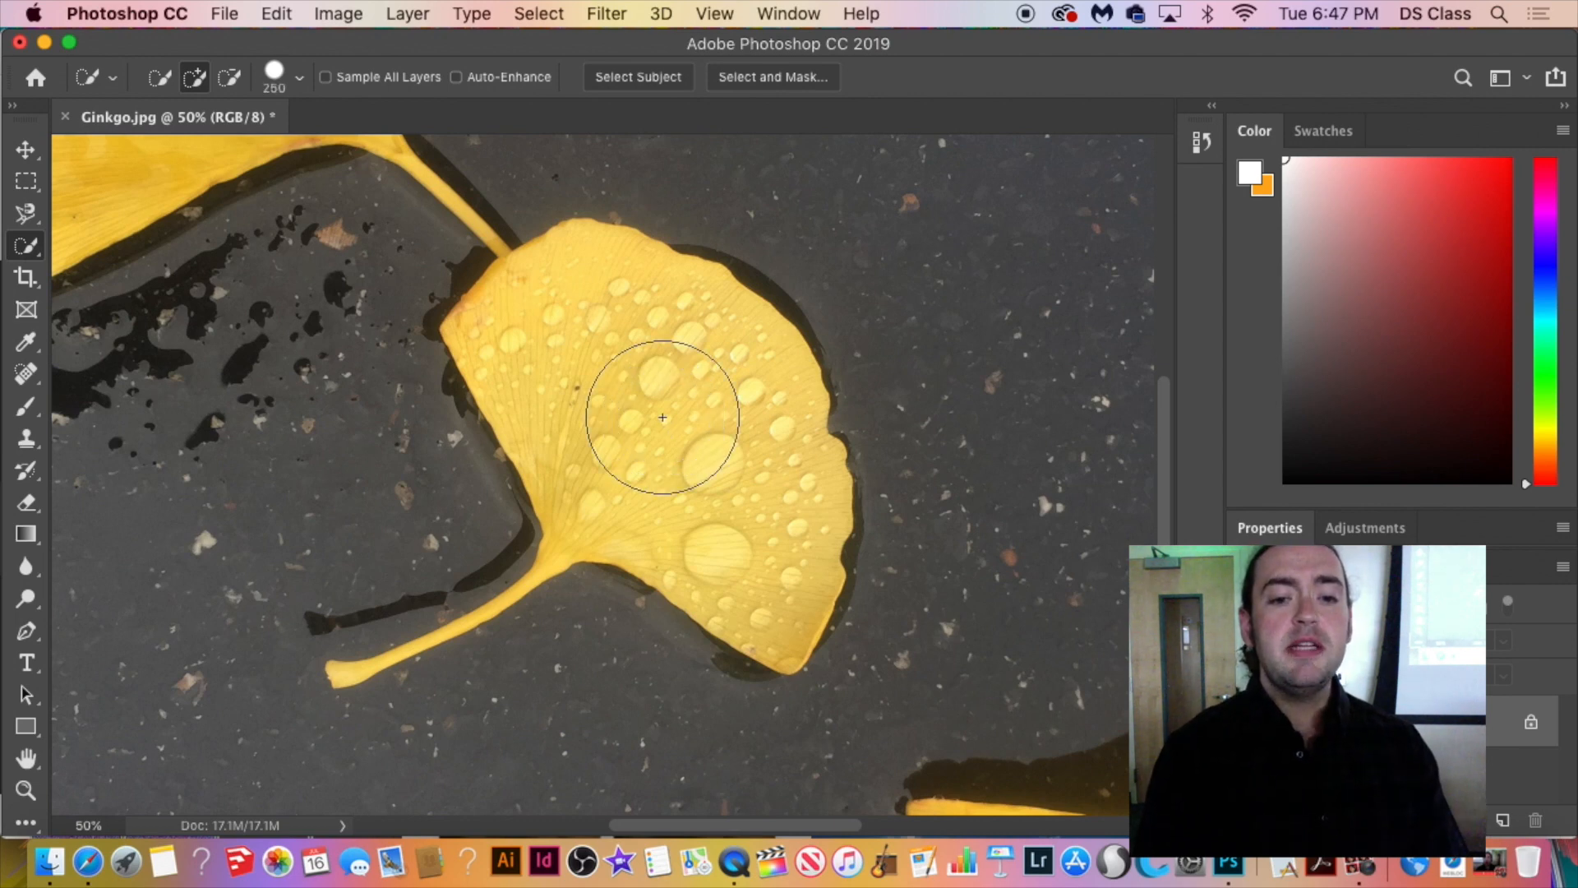
{"action": "key", "text": "bracketright"}
{"action": "key", "text": "bracketleft"}
{"action": "key", "text": "bracketleft"}
{"action": "key", "text": "bracketleft"}
{"action": "key", "text": "bracketleft"}
{"action": "key", "text": "bracketright"}
{"action": "key", "text": "bracketright"}
{"action": "key", "text": "bracketright"}
{"action": "key", "text": "bracketleft"}
{"action": "key", "text": "bracketleft"}
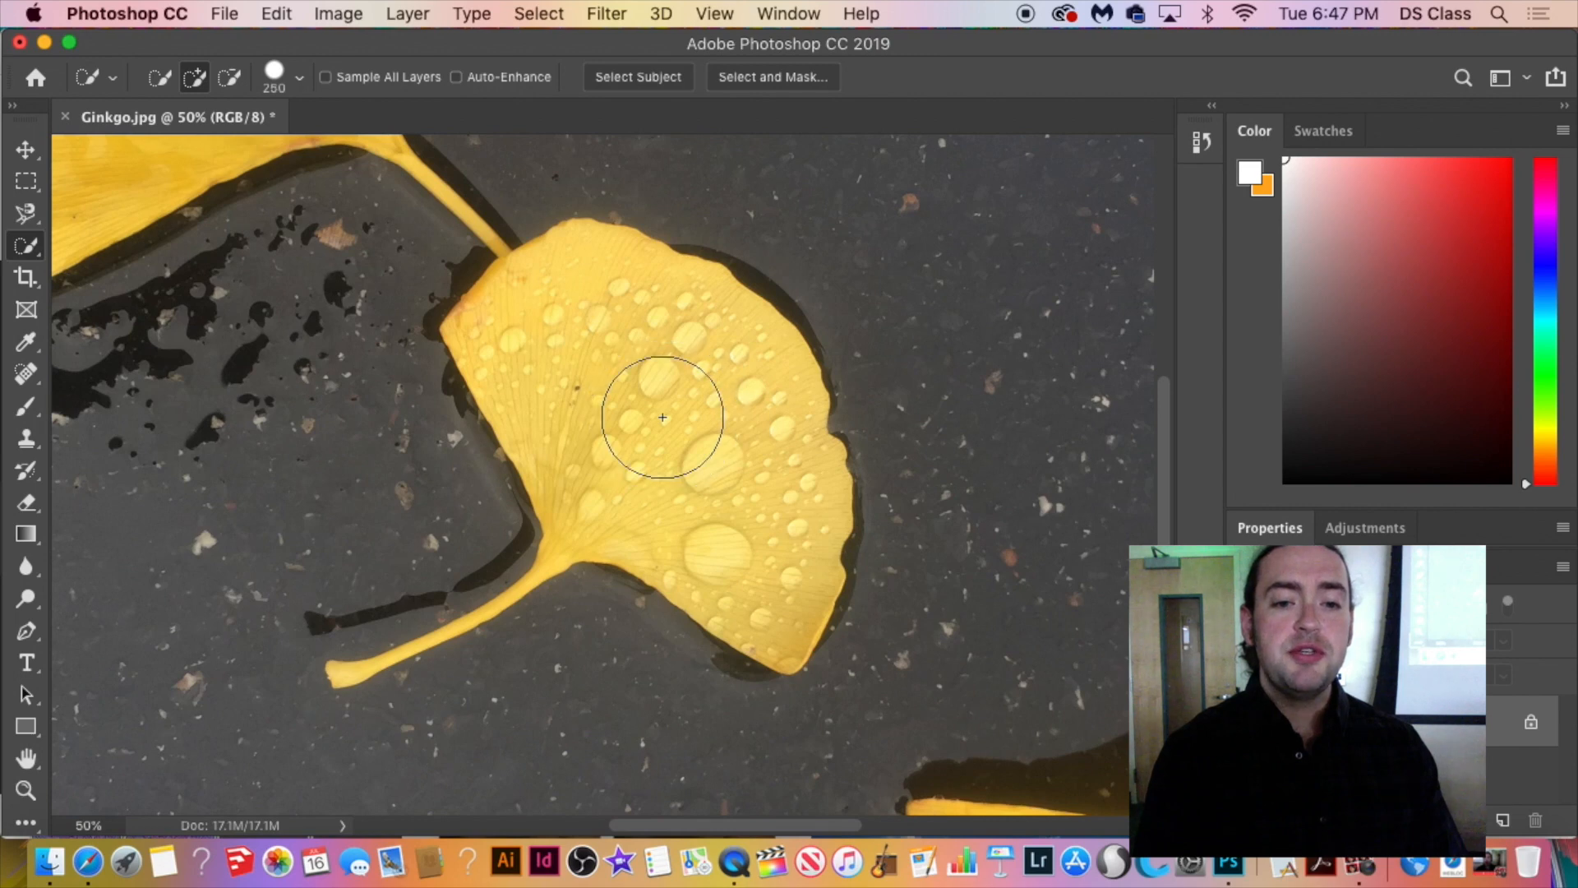
Set the Quick Selection brush size to 200 and select the blade of the droplet-covered leaf.
{"action": "key", "text": "bracketright"}
{"action": "key", "text": "bracketright"}
{"action": "key", "text": "bracketleft"}
{"action": "key", "text": "bracketleft"}
{"action": "key", "text": "bracketright"}
{"action": "key", "text": "bracketright"}
{"action": "key", "text": "bracketright"}
{"action": "key", "text": "bracketleft"}
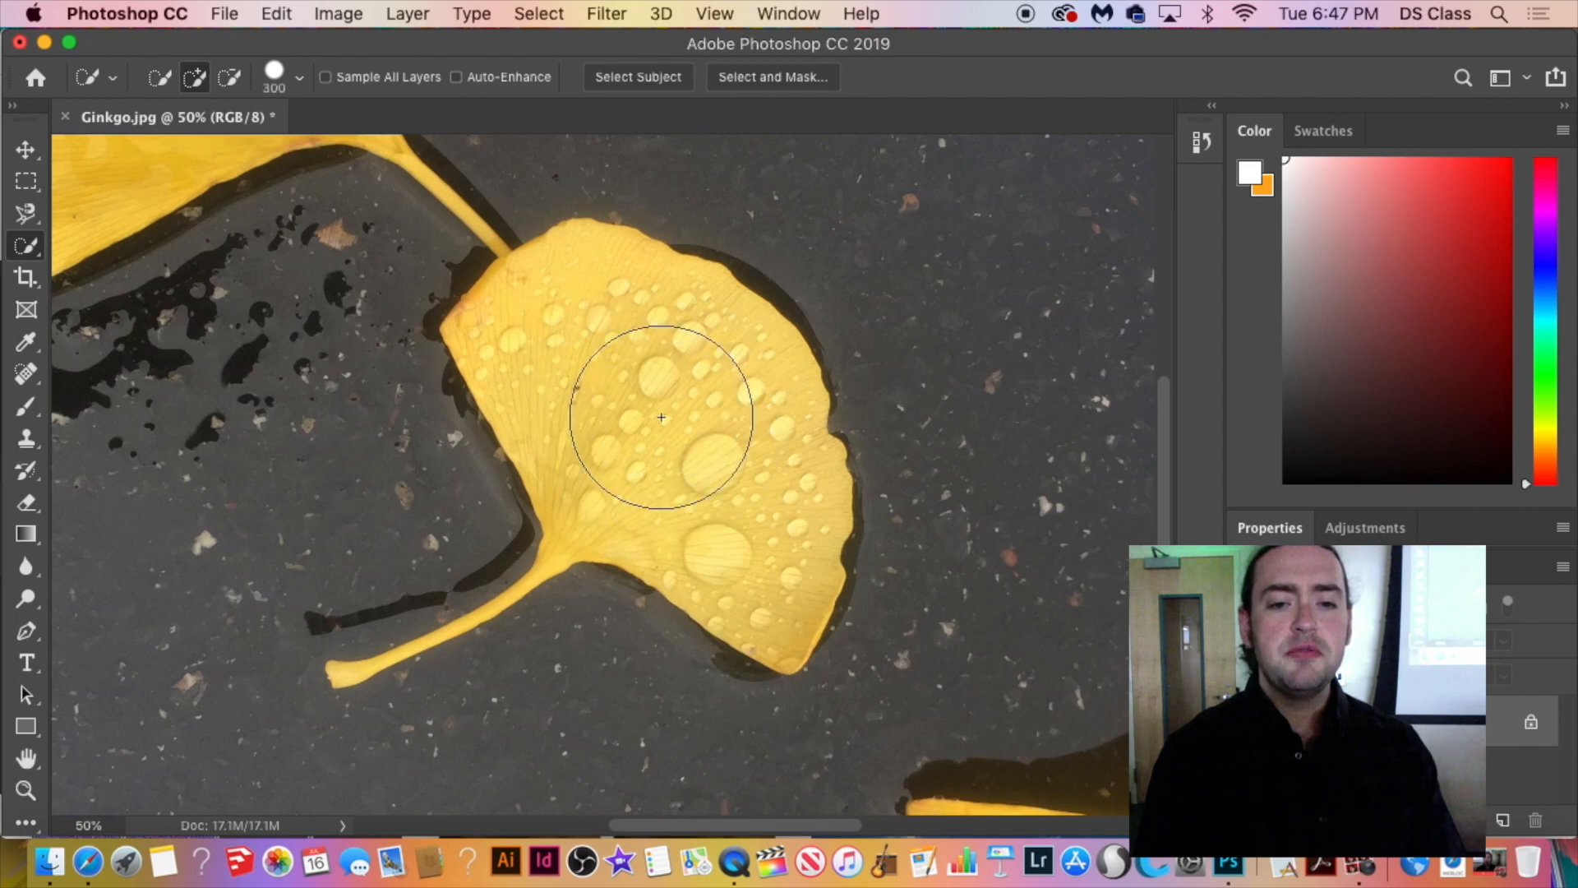
{"action": "key", "text": "bracketleft"}
{"action": "key", "text": "bracketleft"}
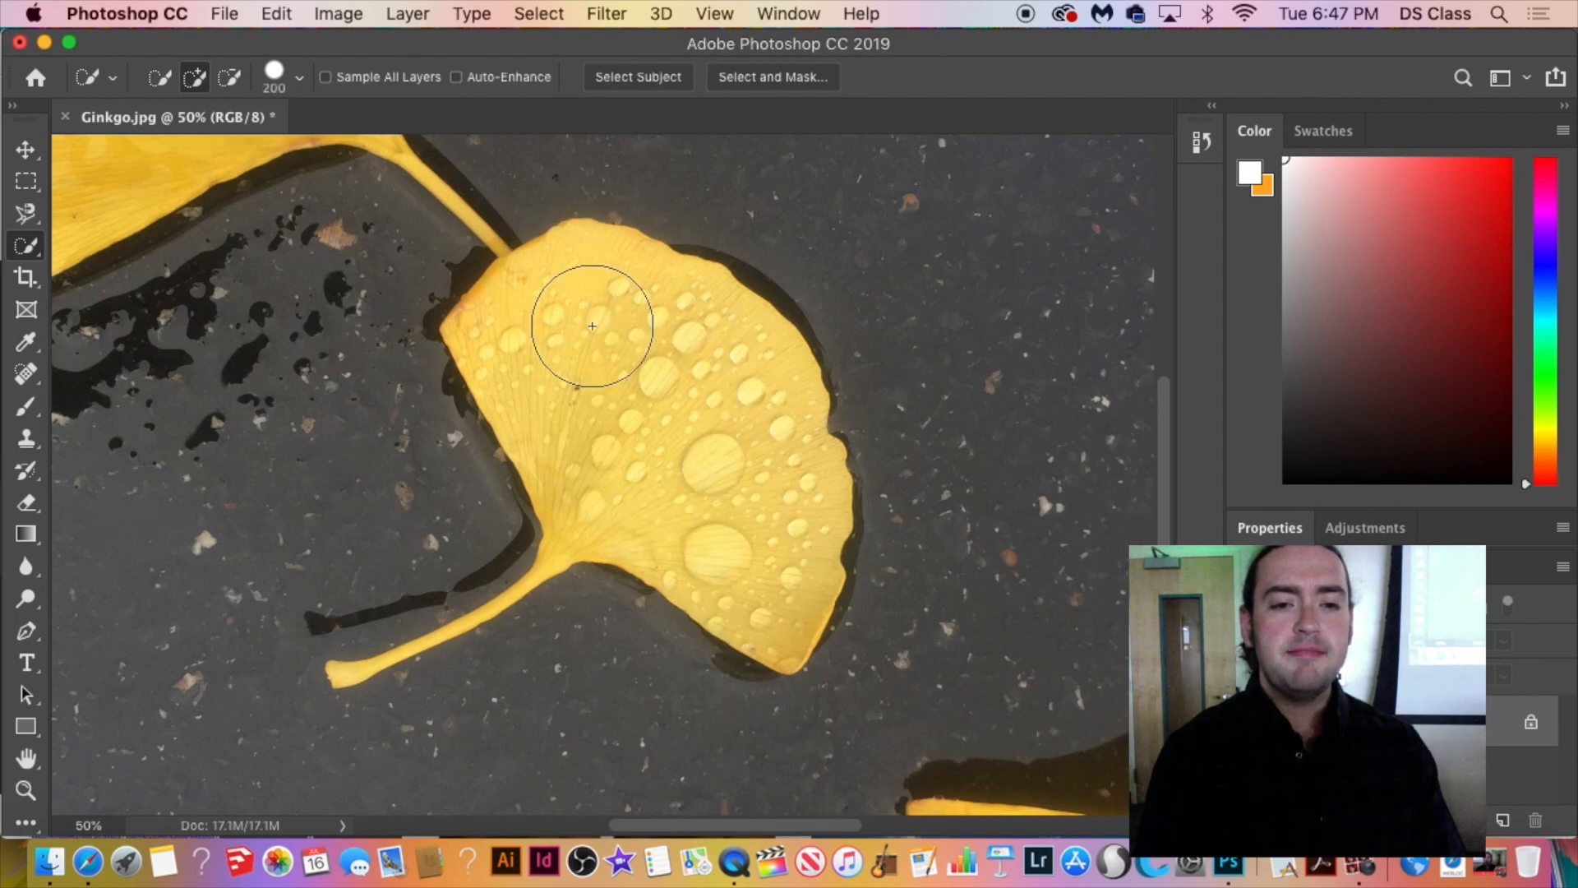
{"action": "left_click", "coordinate": [657, 424]}
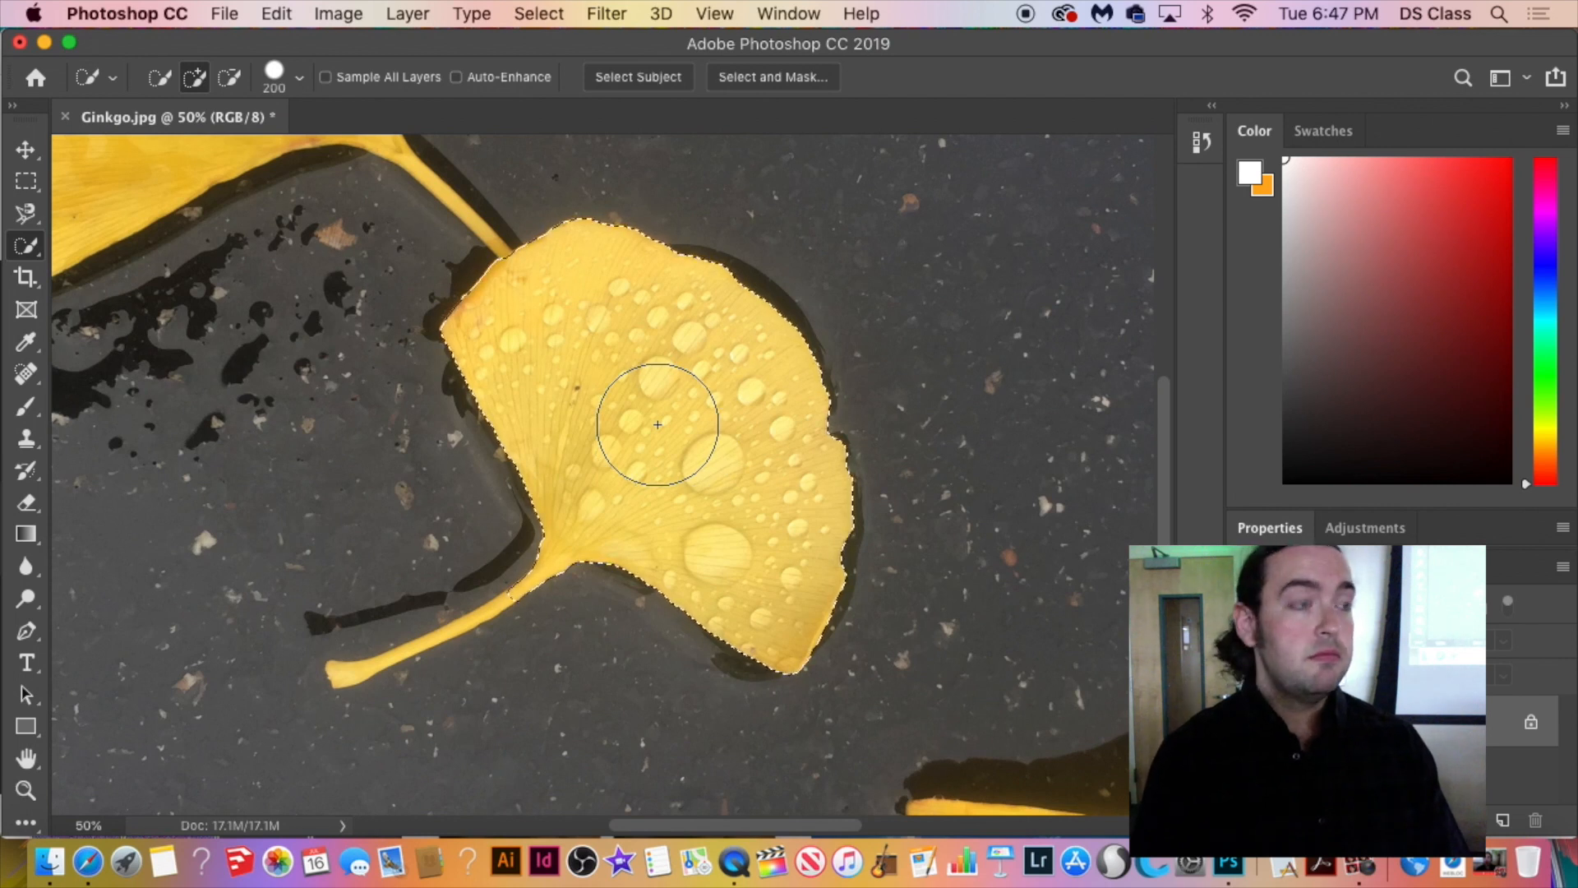
Add the leaf's stem to the selection with a size 20 brush, and deselect everything.
{"action": "key", "text": "bracketleft"}
{"action": "key", "text": "bracketleft"}
{"action": "key", "text": "bracketleft"}
{"action": "key", "text": "bracketleft"}
{"action": "key", "text": "bracketleft"}
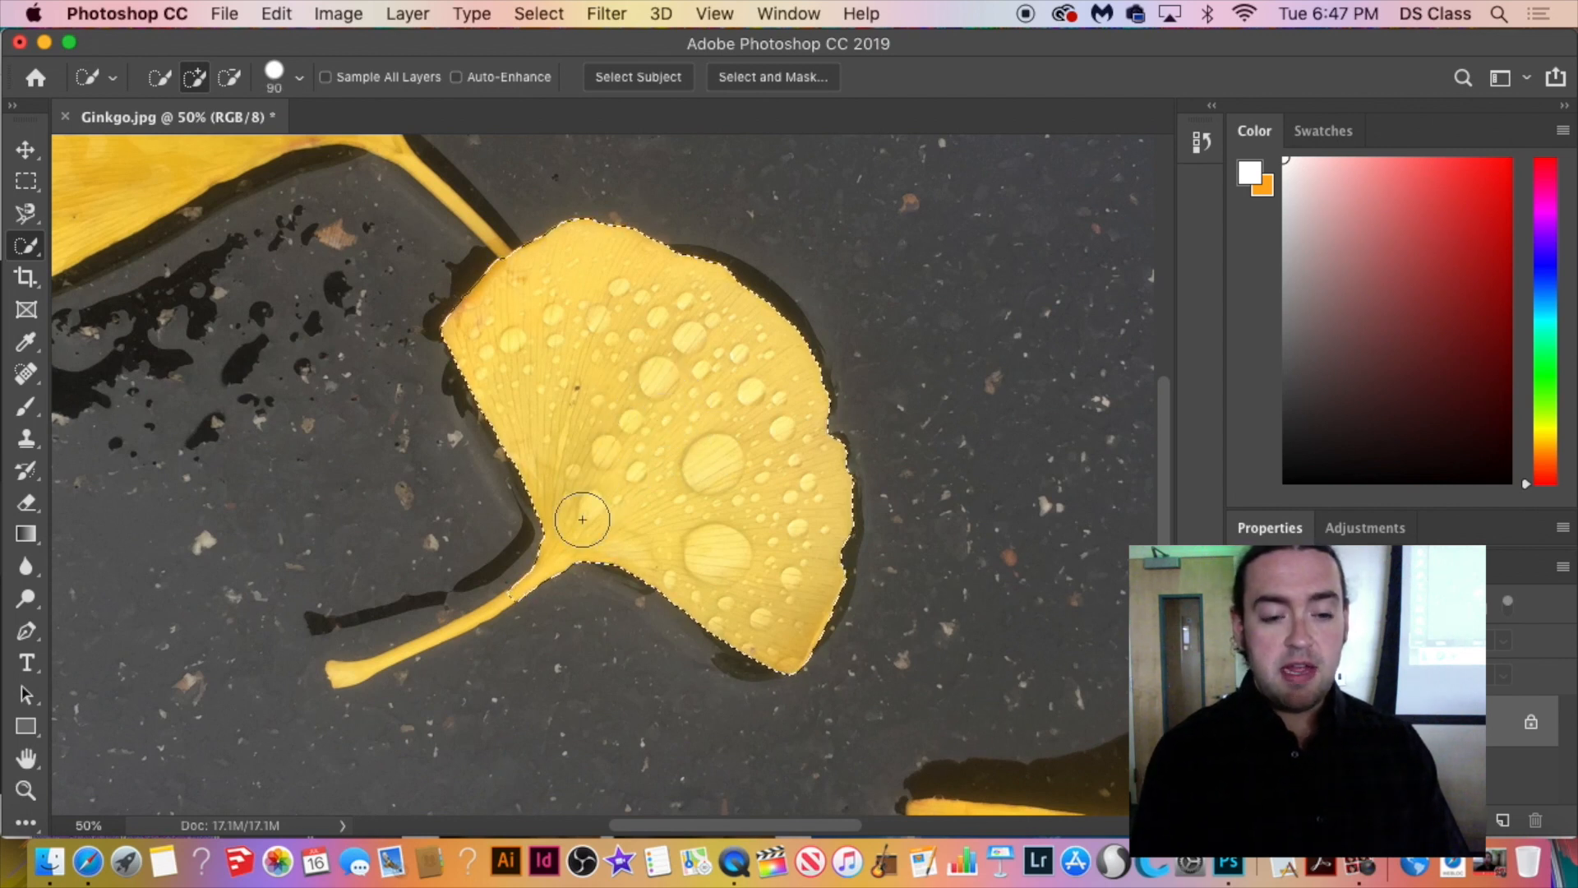
{"action": "key", "text": "bracketleft"}
{"action": "key", "text": "bracketleft"}
{"action": "key", "text": "bracketleft"}
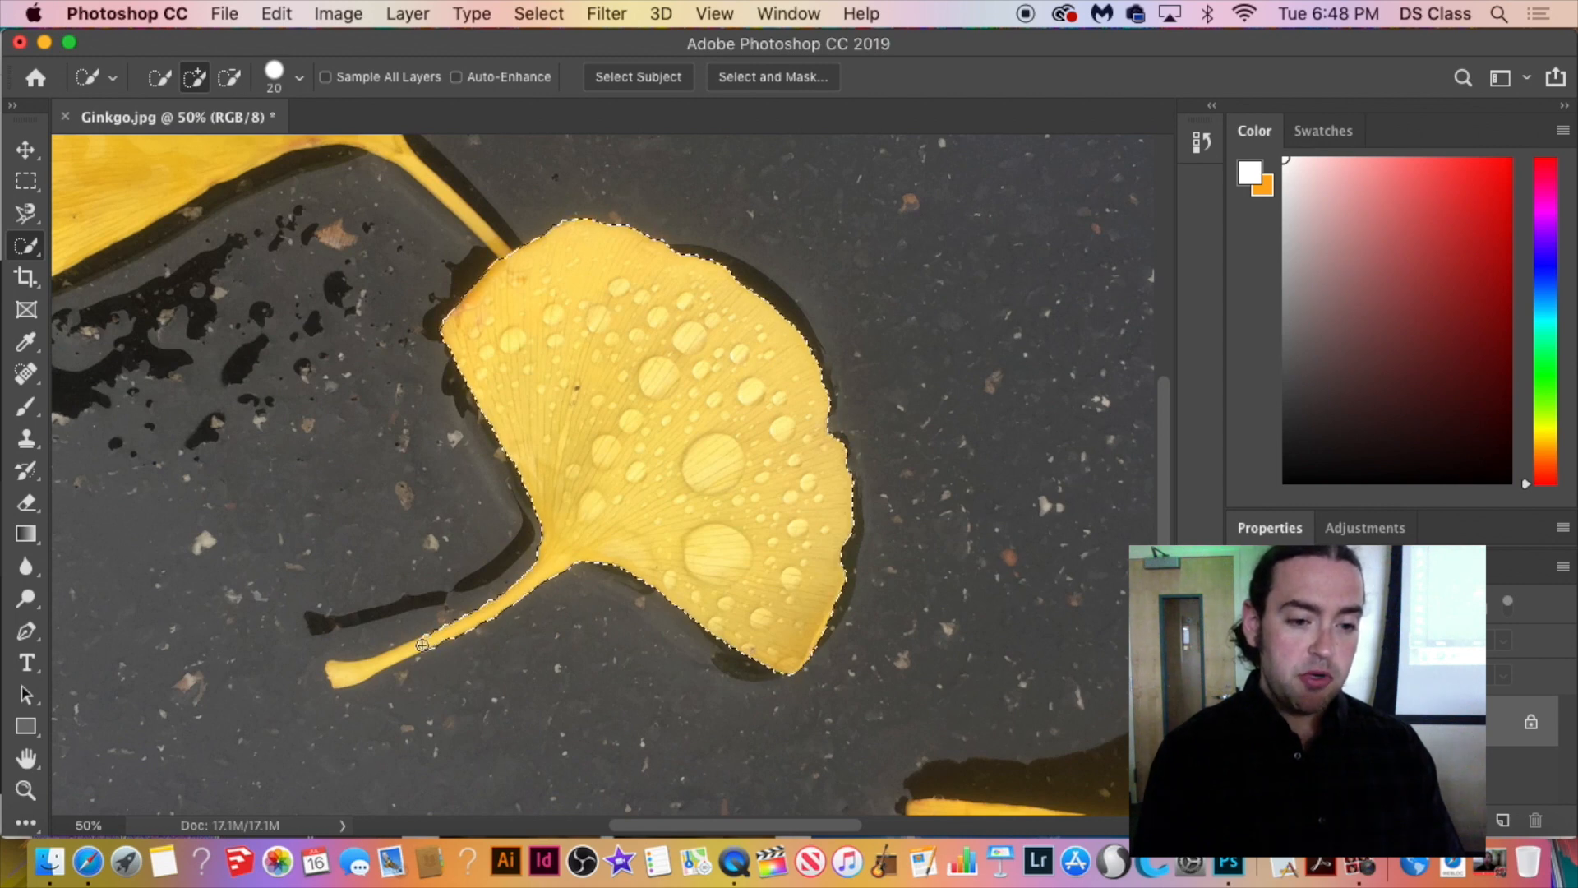
{"action": "left_click_drag", "start_coordinate": [422, 645], "coordinate": [404, 651]}
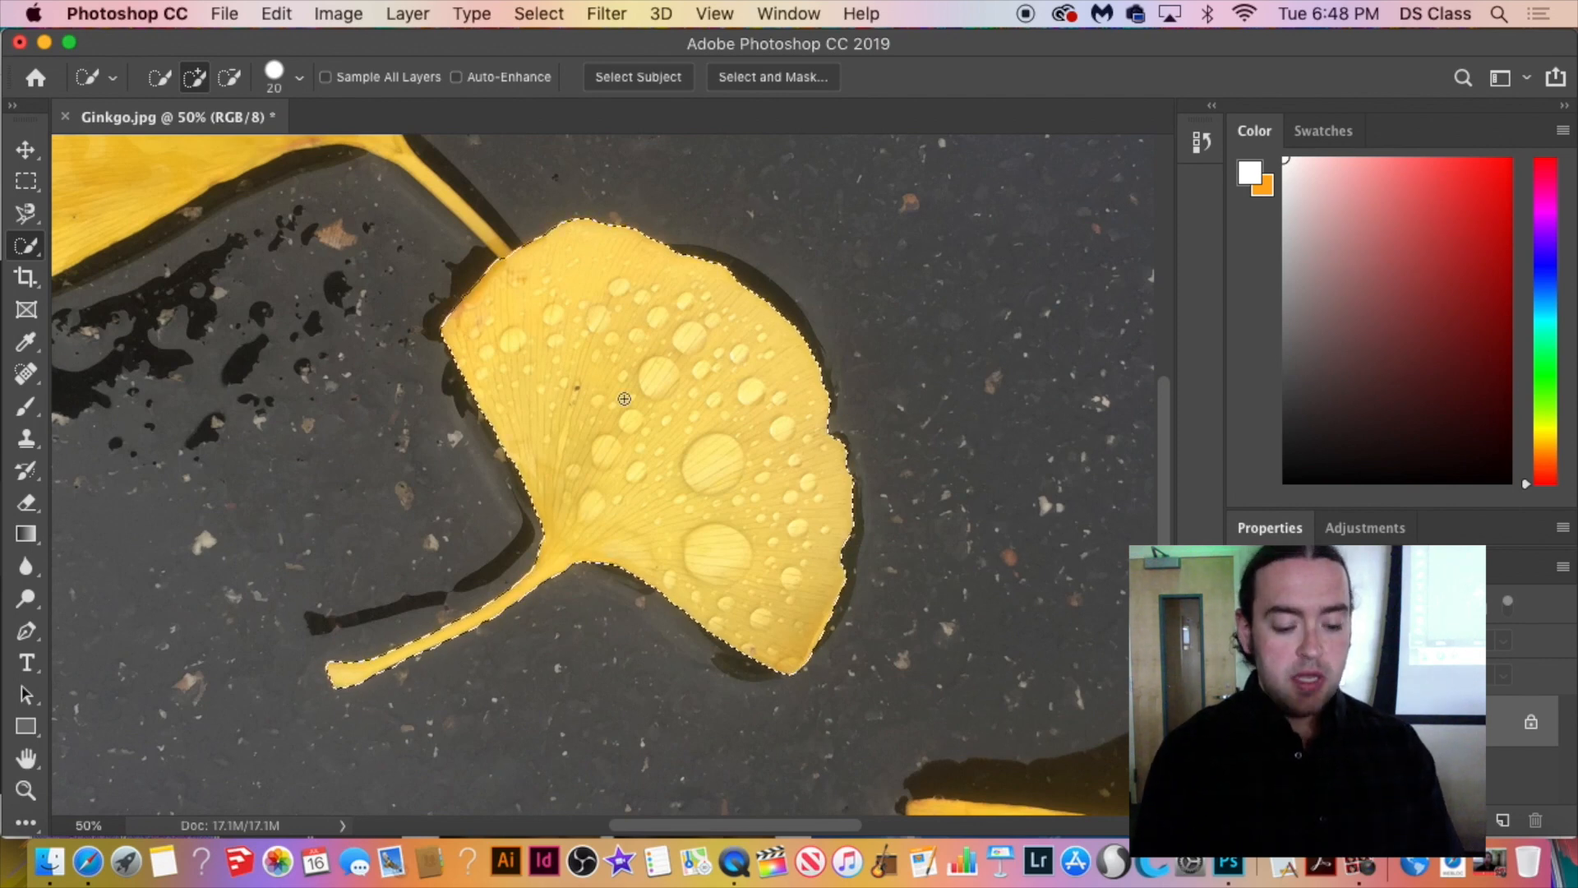
{"action": "key", "text": "super+d"}
Select the dark pavement on both sides of the droplet-covered leaf with a size 90 brush, and clear the selection.
{"action": "scroll", "coordinate": [634, 476], "scroll_direction": "down", "scroll_amount": 2}
{"action": "scroll", "coordinate": [634, 476], "scroll_direction": "down", "scroll_amount": 5}
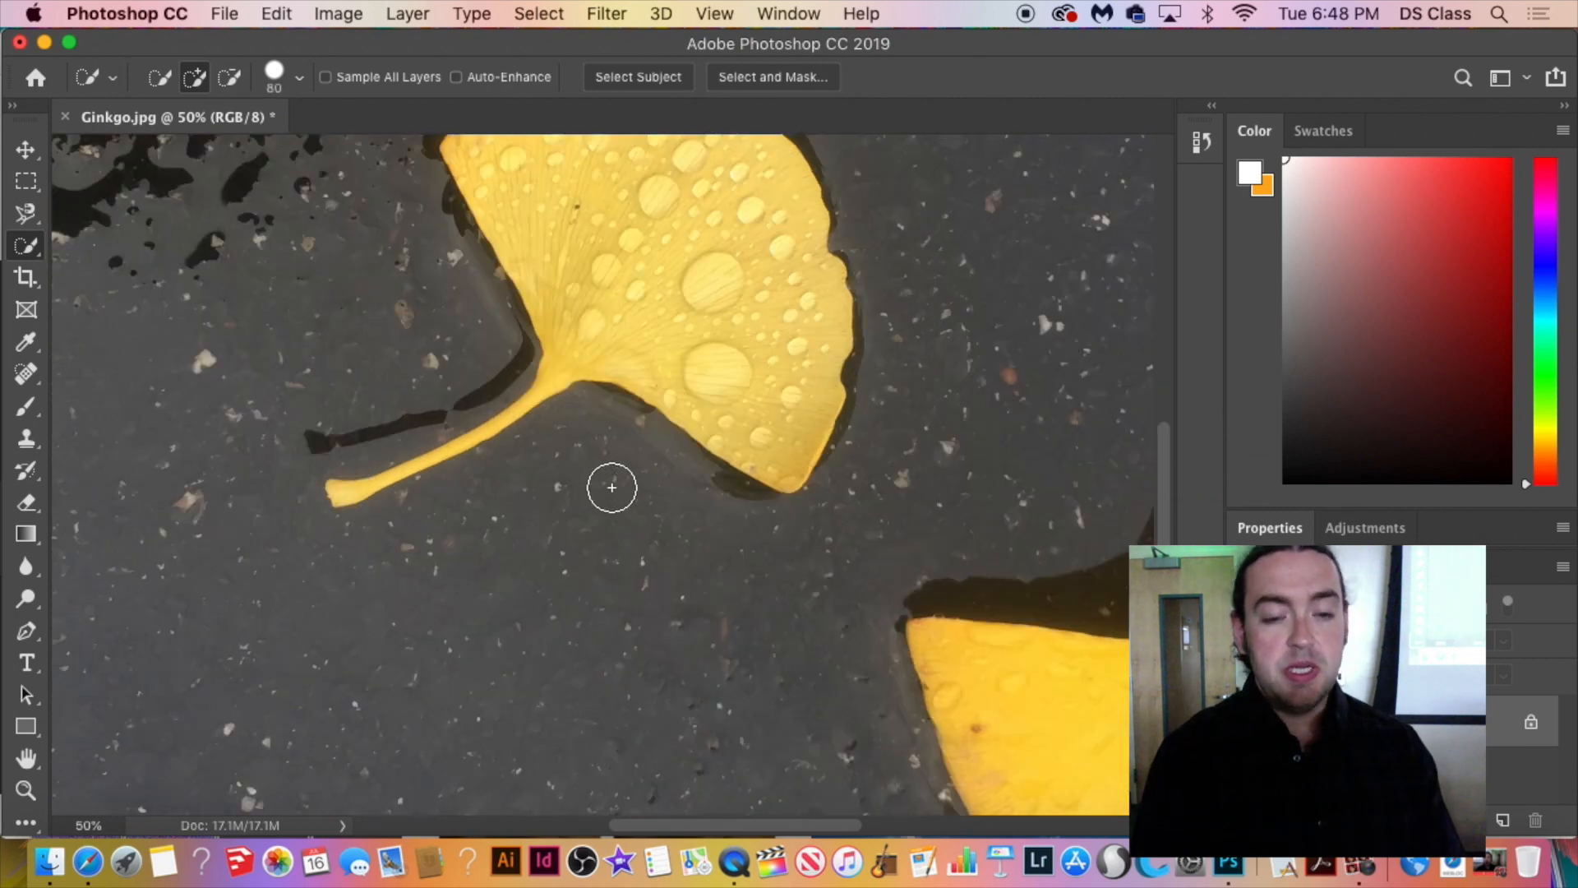
{"action": "key", "text": "bracketright"}
{"action": "key", "text": "bracketright"}
{"action": "key", "text": "bracketright"}
{"action": "key", "text": "bracketright"}
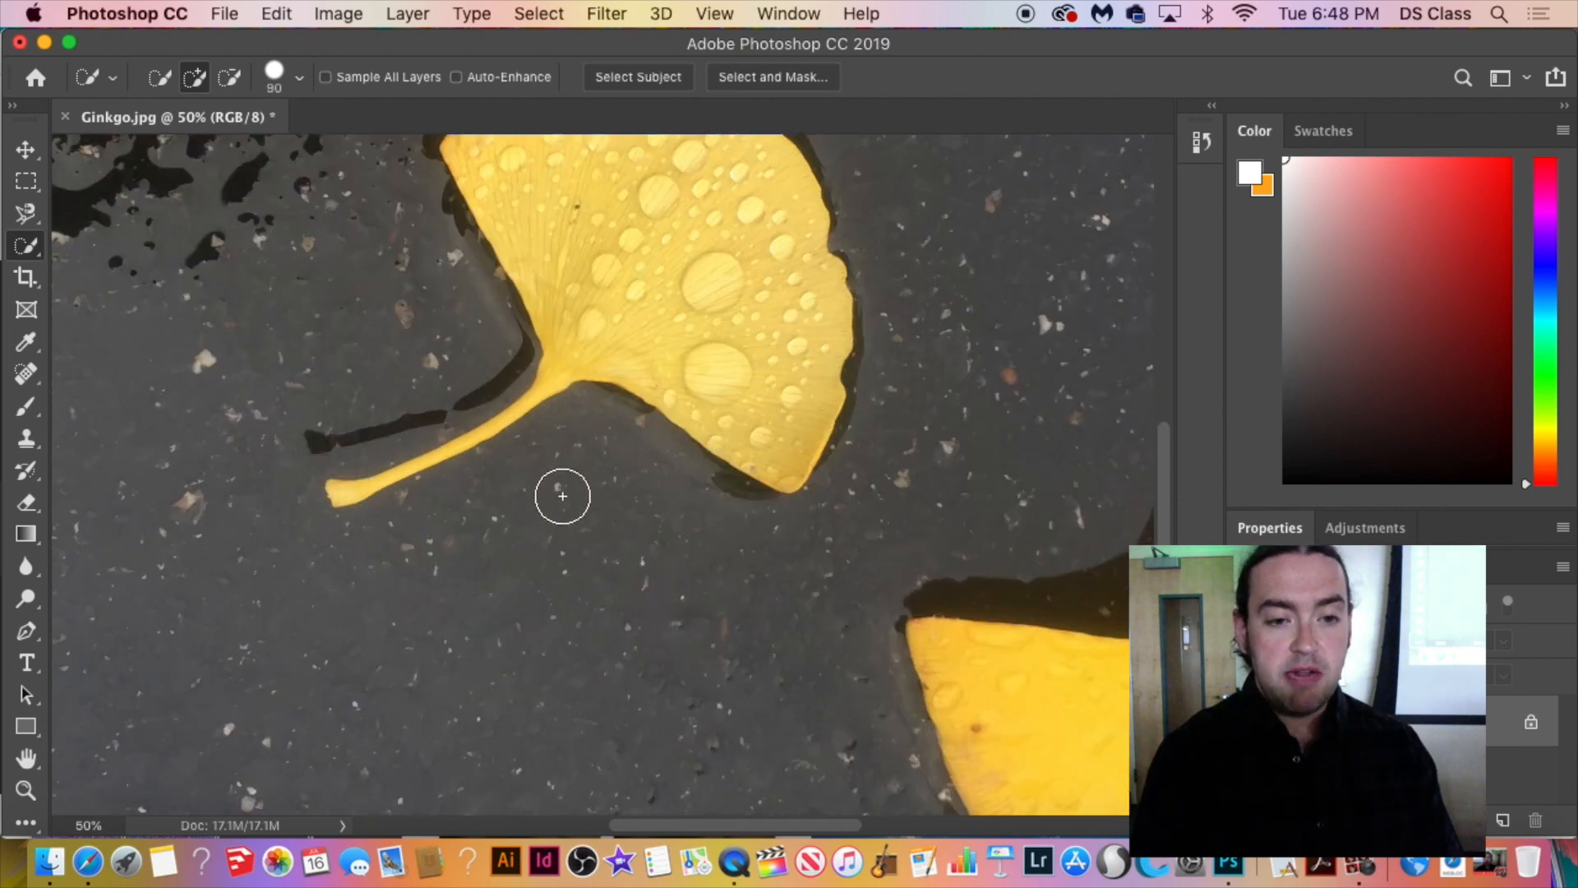
{"action": "mouse_move", "coordinate": [560, 493]}
{"action": "left_mouse_down"}
{"action": "mouse_move", "coordinate": [606, 471]}
{"action": "mouse_move", "coordinate": [664, 526]}
{"action": "mouse_move", "coordinate": [753, 573]}
{"action": "mouse_move", "coordinate": [828, 561]}
{"action": "mouse_move", "coordinate": [894, 471]}
{"action": "mouse_move", "coordinate": [914, 403]}
{"action": "mouse_move", "coordinate": [915, 186]}
{"action": "mouse_move", "coordinate": [865, 263]}
{"action": "mouse_move", "coordinate": [832, 678]}
{"action": "mouse_move", "coordinate": [836, 627]}
{"action": "left_mouse_up"}
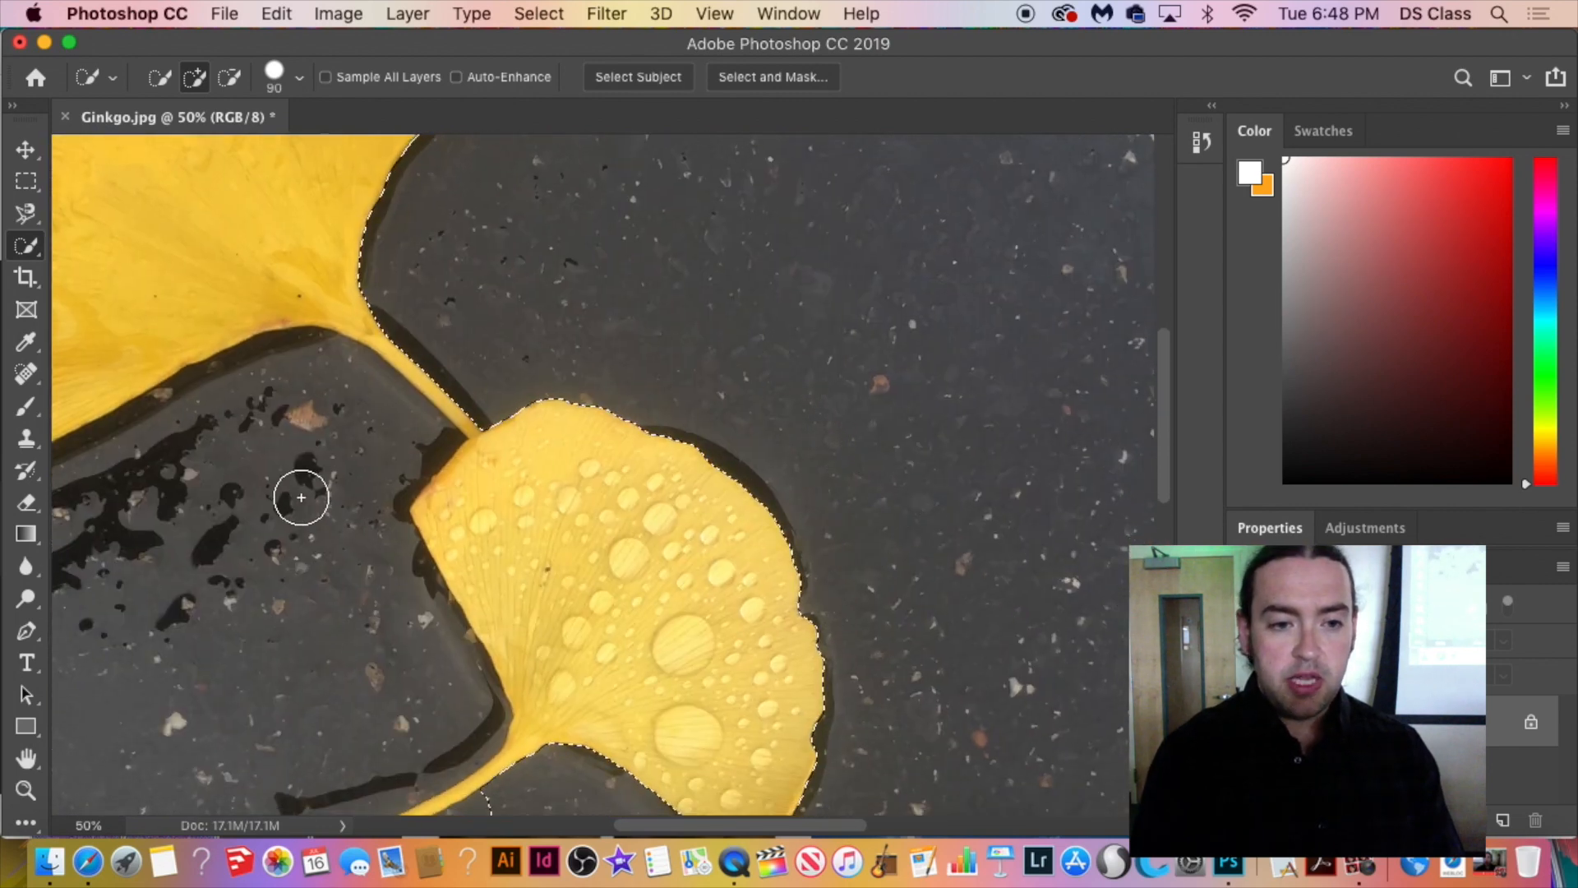
{"action": "mouse_move", "coordinate": [300, 493]}
{"action": "left_mouse_down"}
{"action": "mouse_move", "coordinate": [371, 442]}
{"action": "mouse_move", "coordinate": [350, 477]}
{"action": "mouse_move", "coordinate": [334, 621]}
{"action": "left_mouse_up"}
{"action": "scroll", "coordinate": [335, 621], "scroll_direction": "down", "scroll_amount": 5}
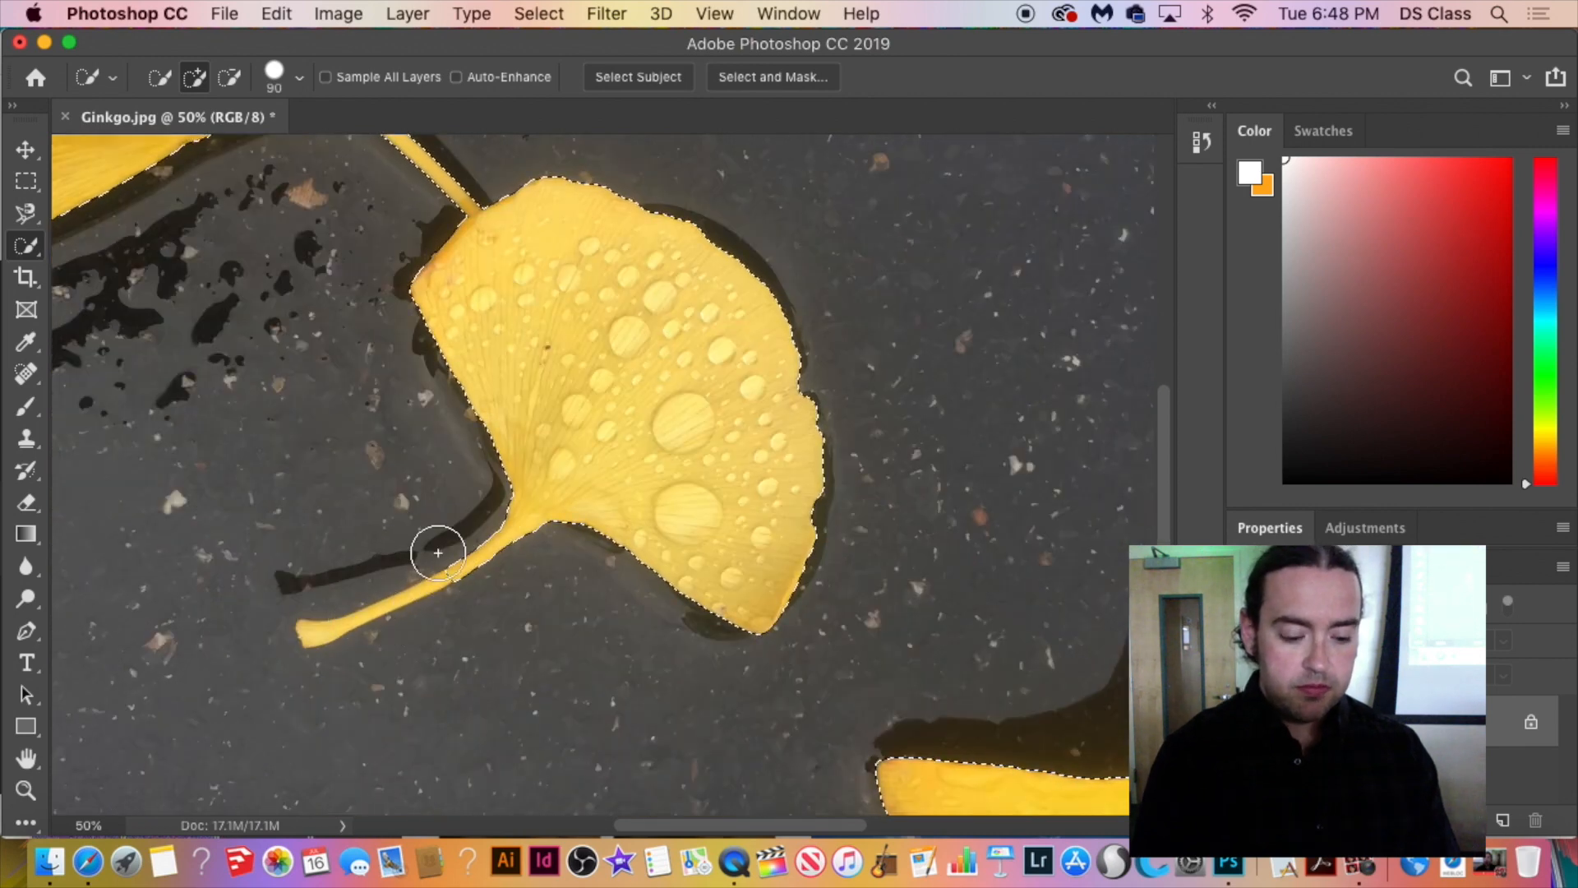
{"action": "key", "text": "super+d"}
Quick-select the droplet-covered leaf's blade and add its stem with a smaller brush.
{"action": "left_click", "coordinate": [644, 389]}
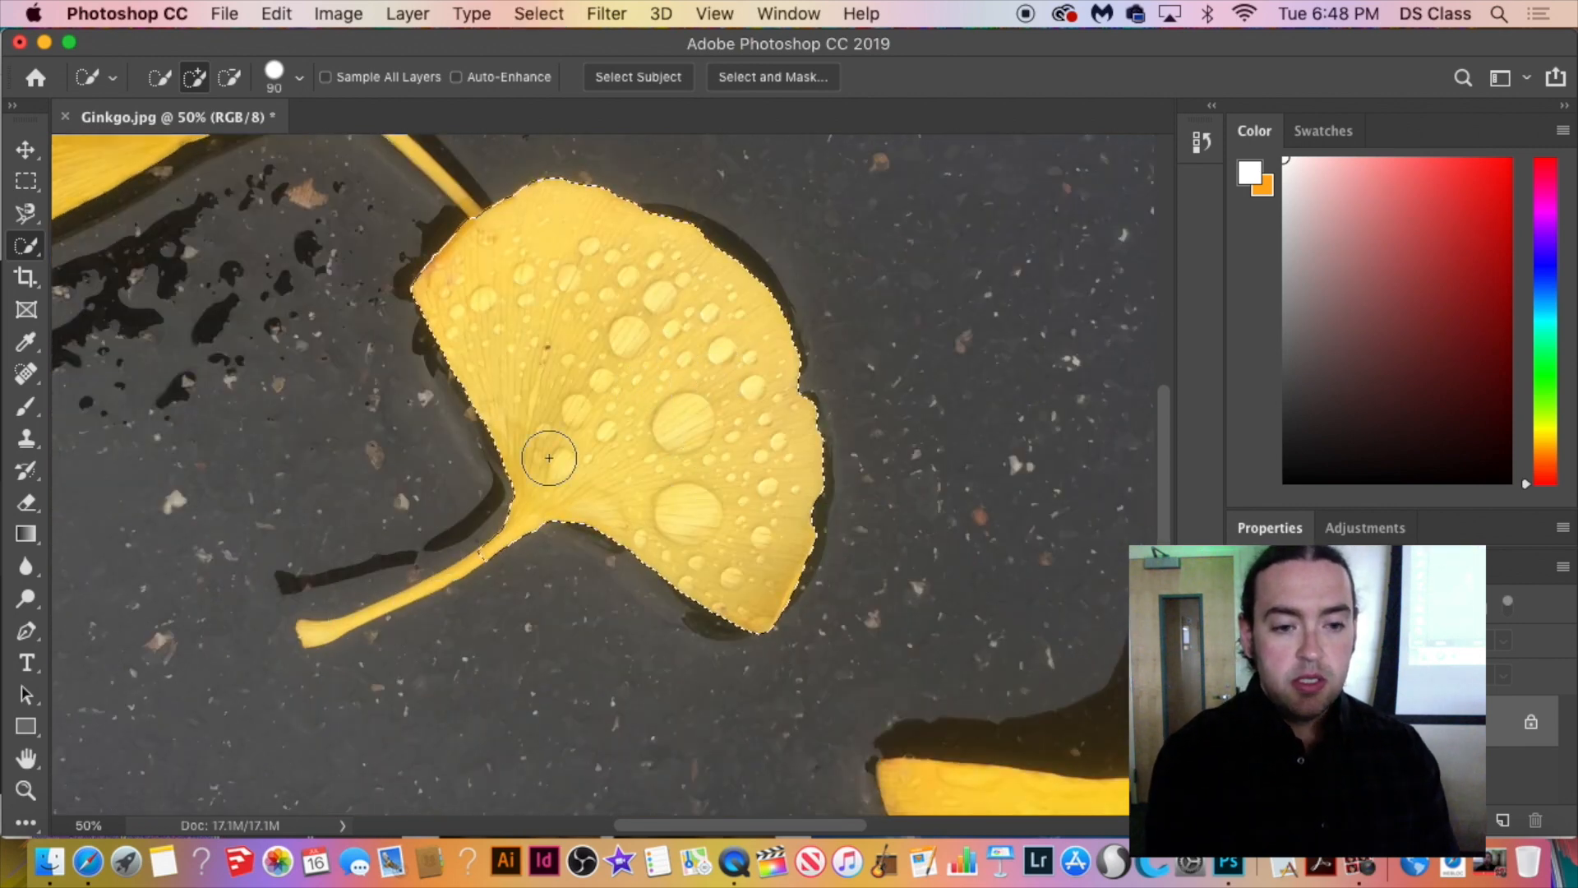
{"action": "key", "text": "bracketleft"}
{"action": "key", "text": "bracketleft"}
{"action": "key", "text": "bracketleft"}
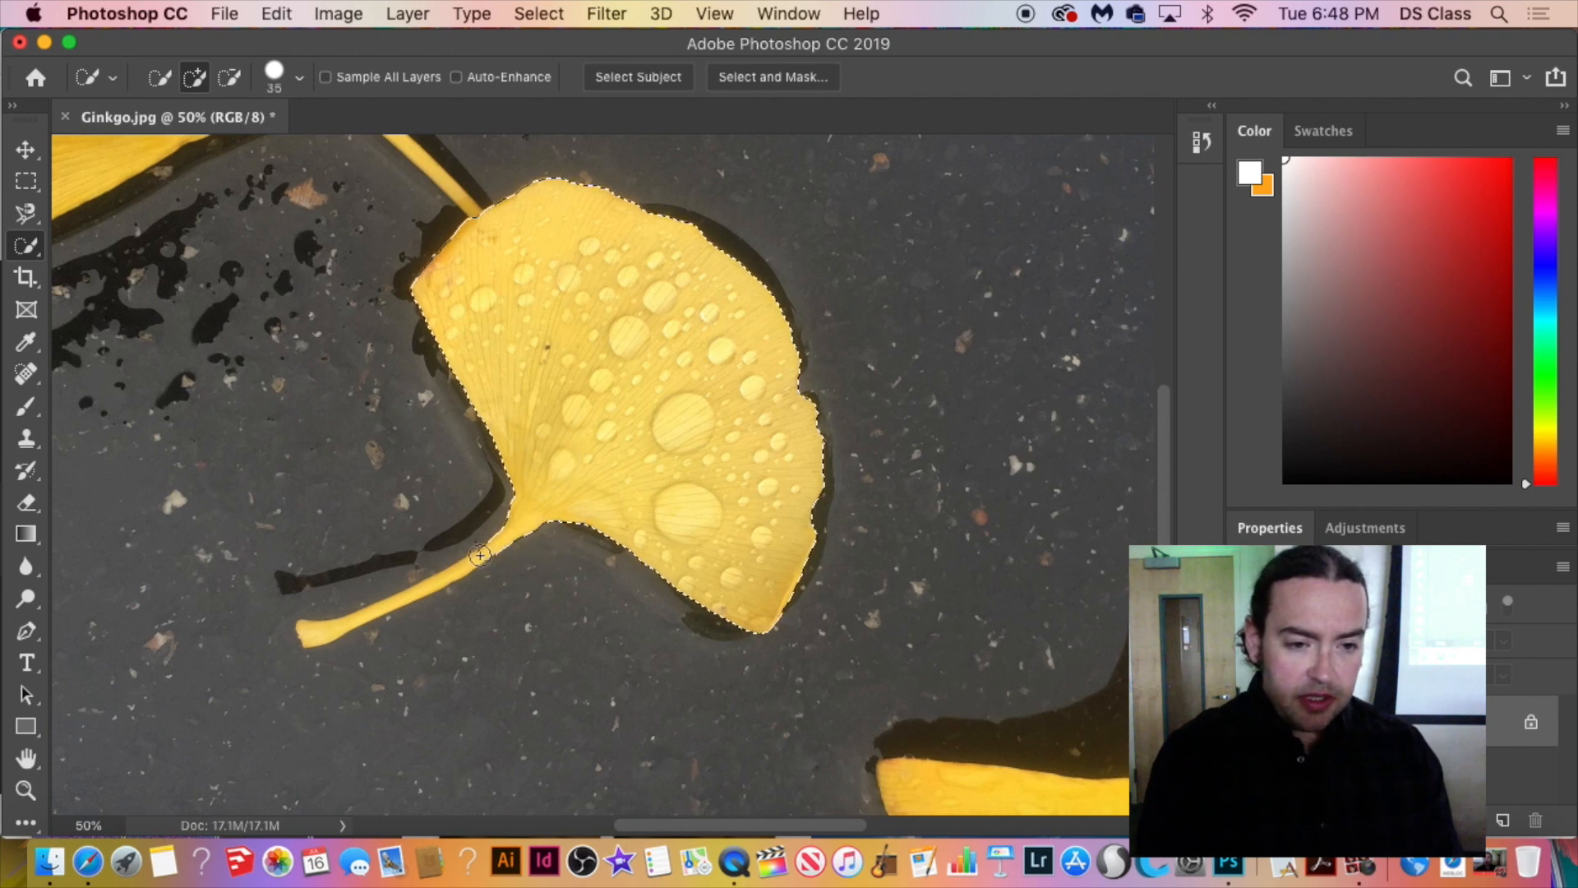
{"action": "left_click_drag", "start_coordinate": [479, 558], "coordinate": [398, 606]}
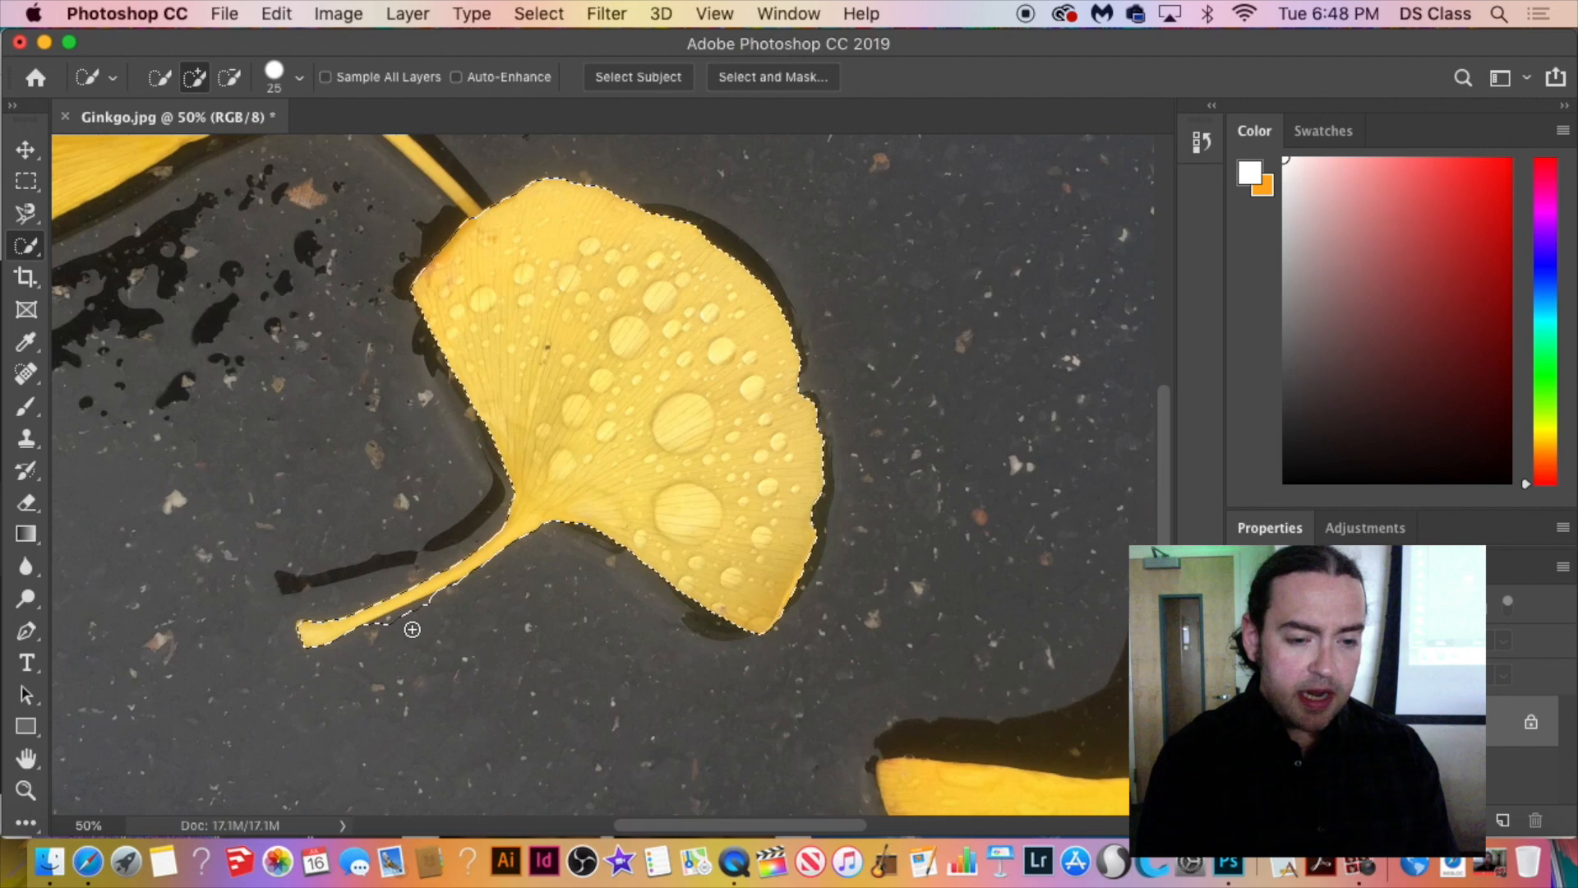
Subtract the stray pavement along the stem's lower edge from the selection with a size 45 brush, working at 200% zoom.
{"action": "key", "text": "bracketright"}
{"action": "key", "text": "bracketright"}
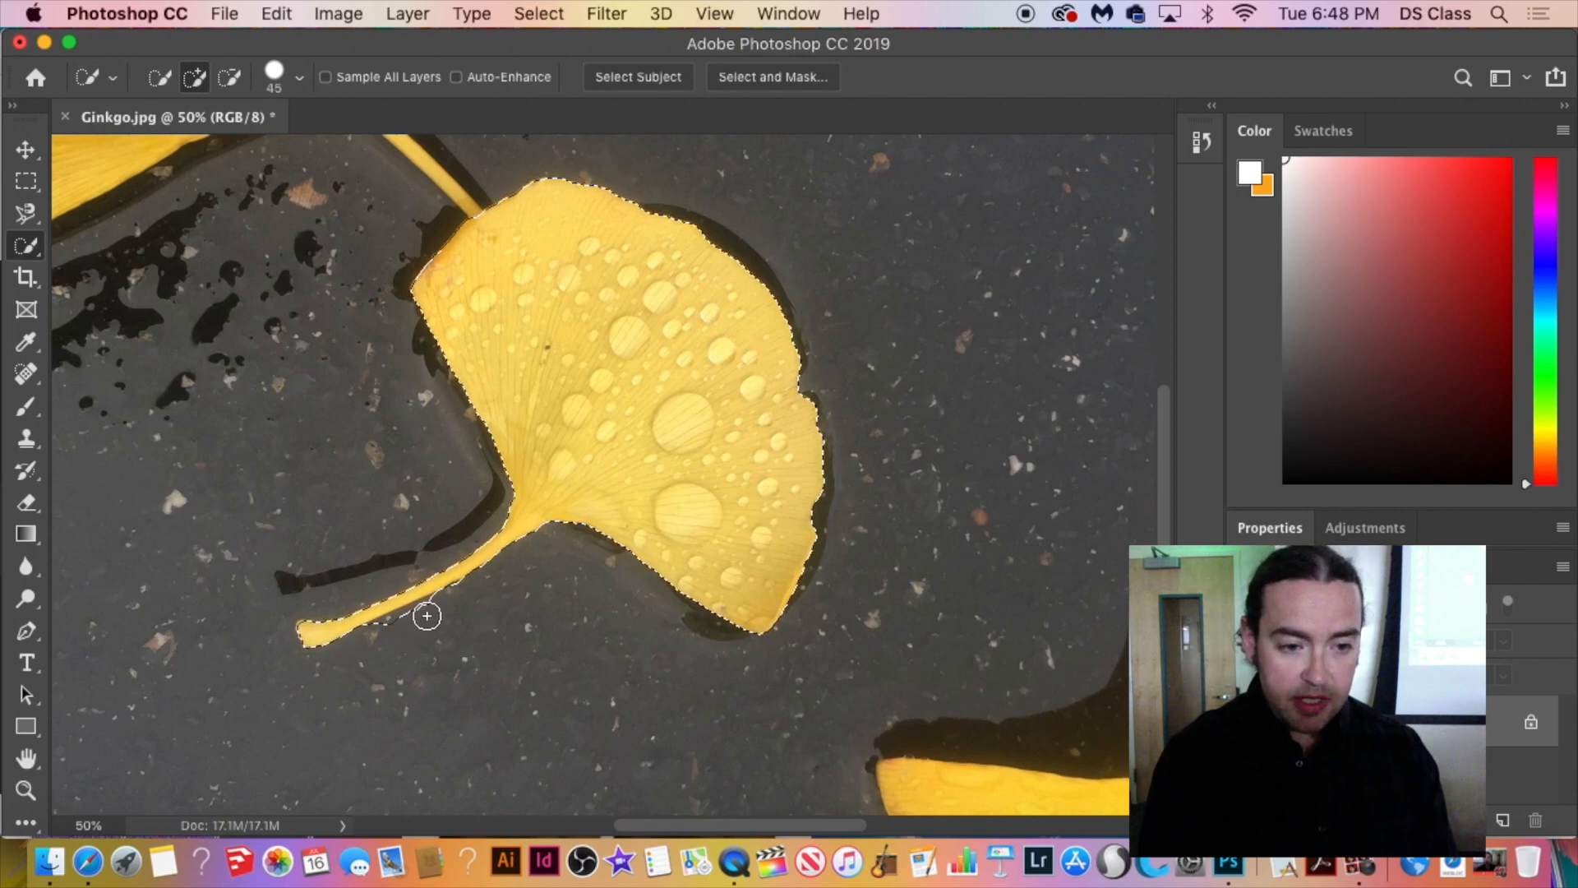
{"action": "key", "text": "super+equal"}
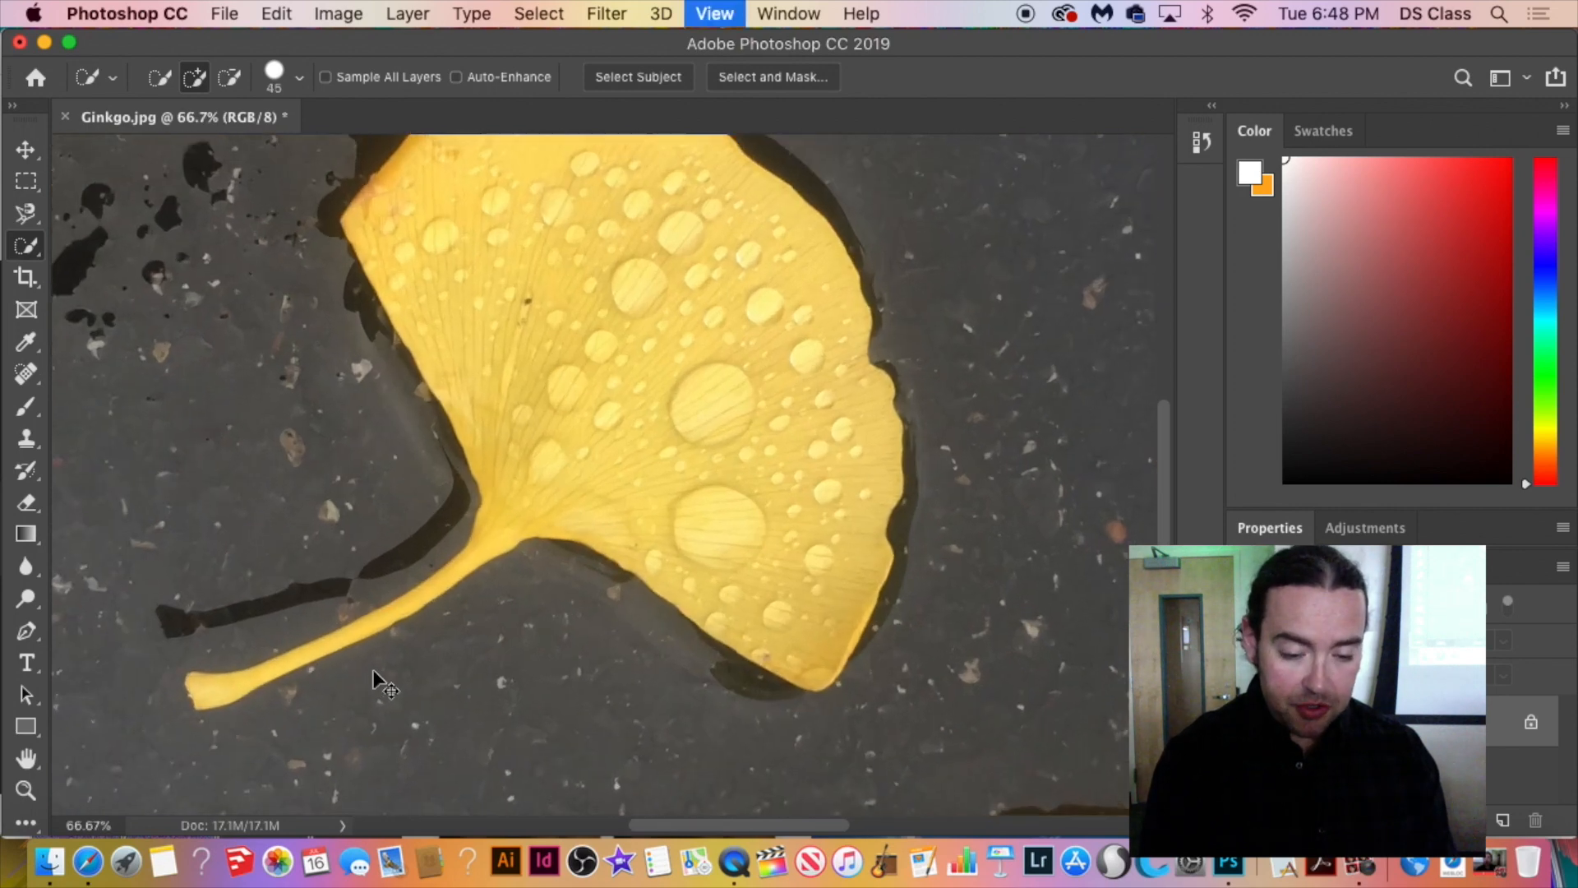
{"action": "key", "text": "super+equal"}
{"action": "key", "text": "super+equal"}
{"action": "left_click_drag", "start_coordinate": [378, 664], "coordinate": [1053, 21]}
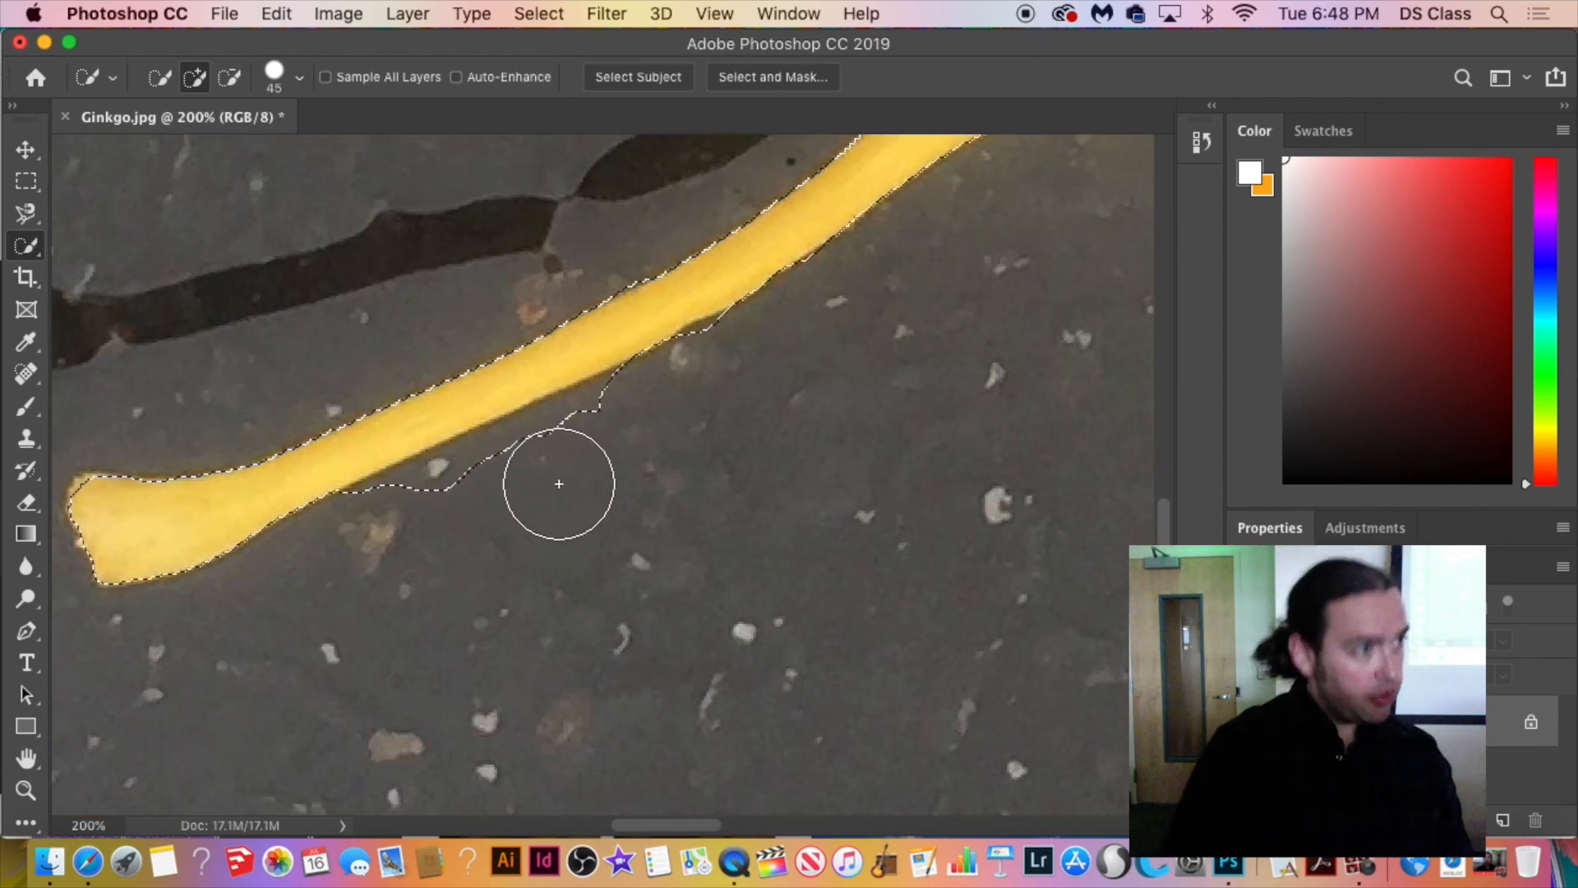
{"action": "key", "text": "alt"}
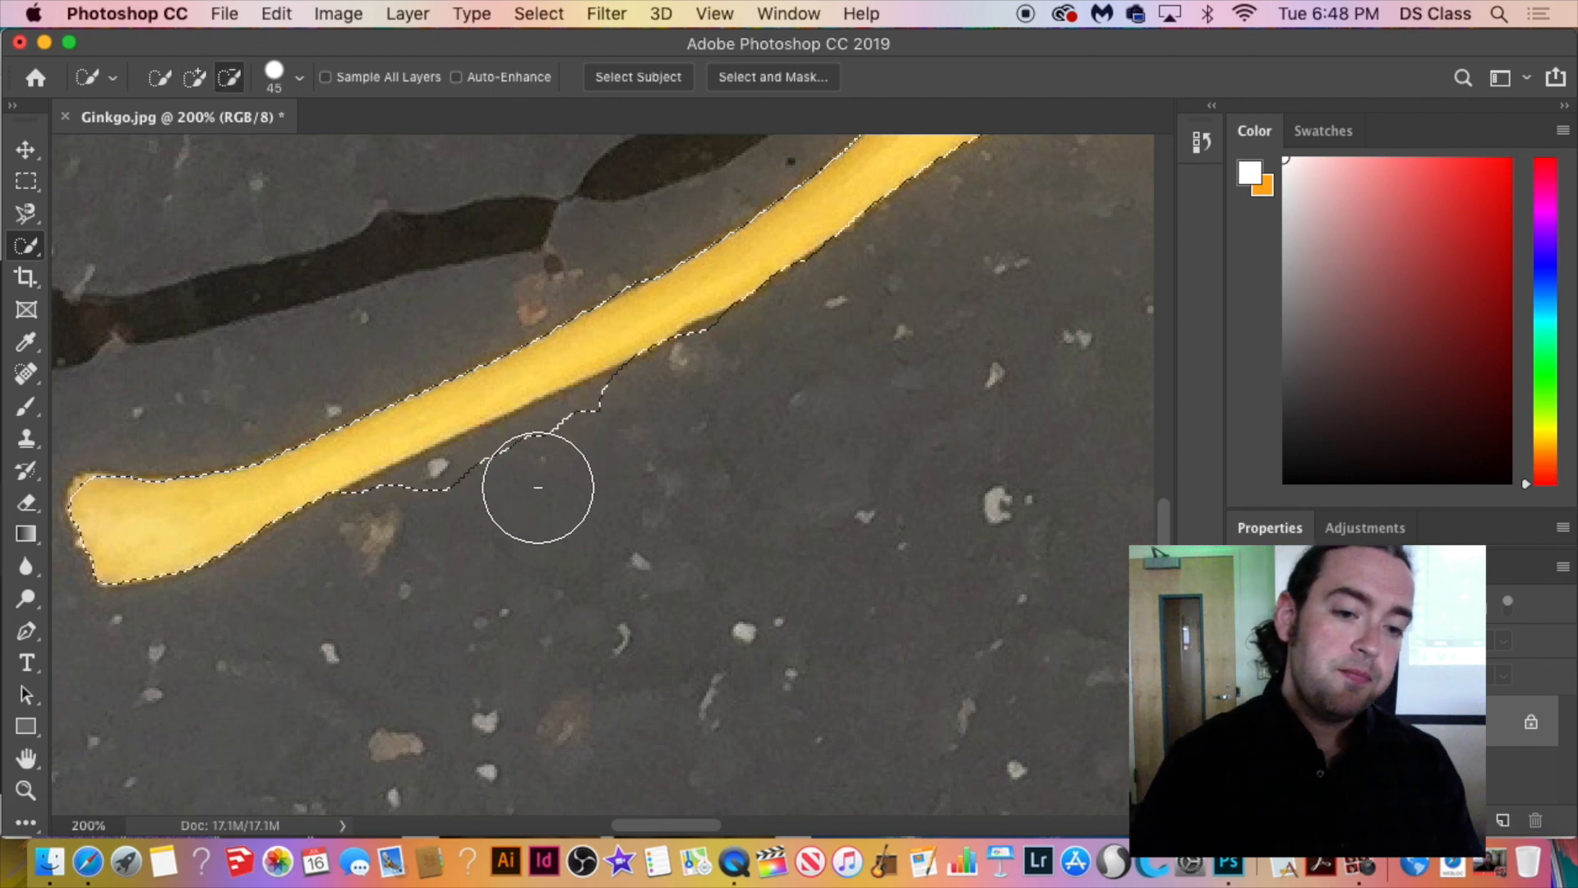
{"action": "mouse_move", "coordinate": [634, 444]}
{"action": "left_mouse_down"}
{"action": "mouse_move", "coordinate": [630, 427]}
{"action": "mouse_move", "coordinate": [416, 536]}
{"action": "left_mouse_up"}
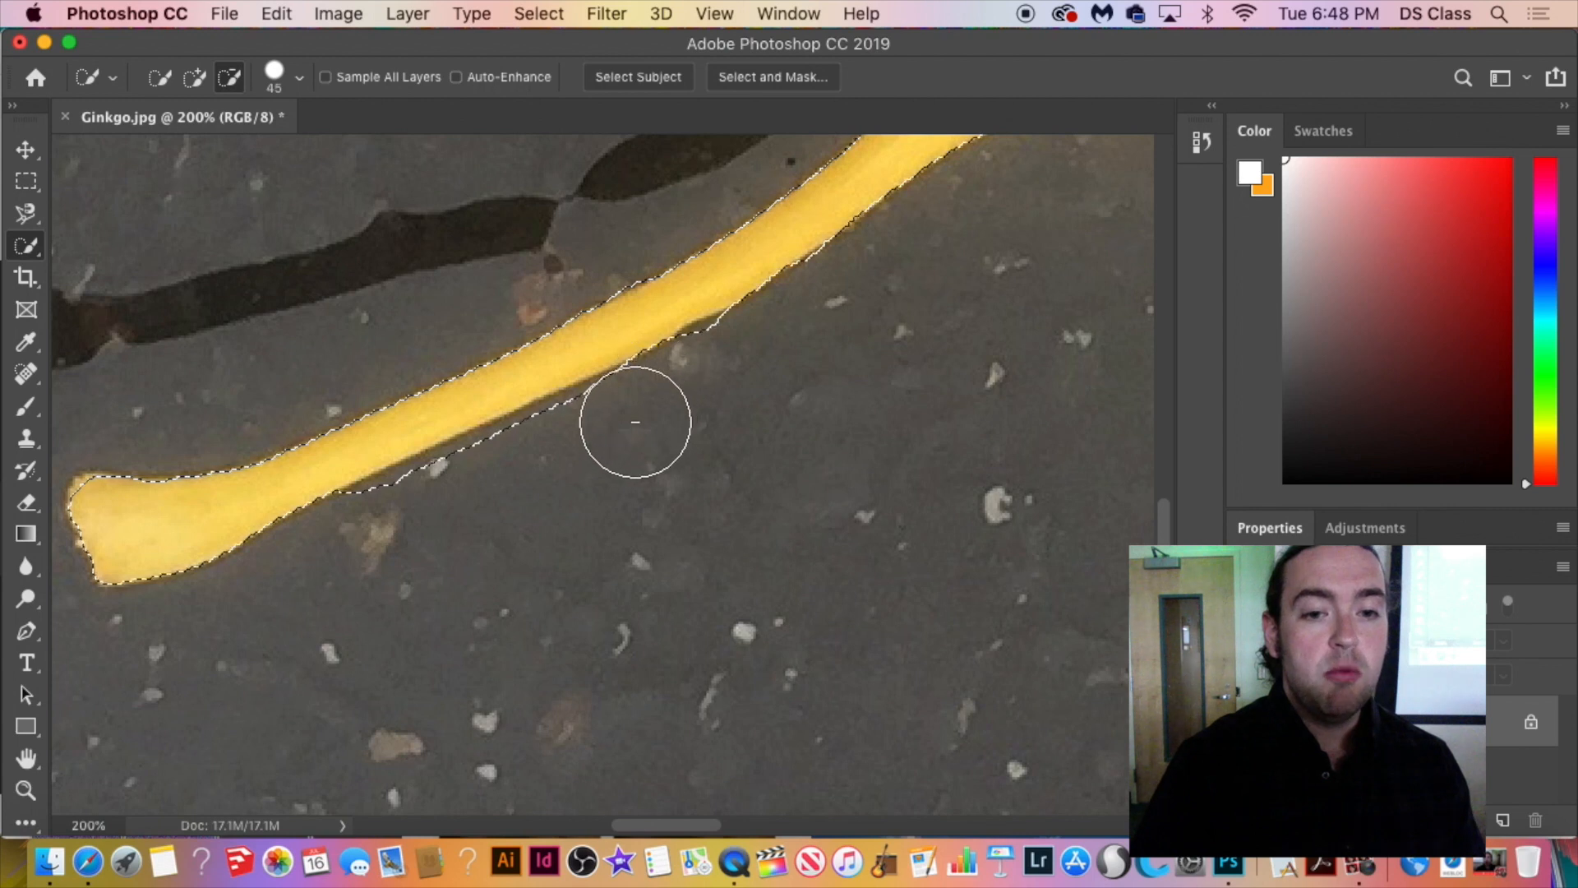
{"action": "mouse_move", "coordinate": [591, 448]}
{"action": "left_mouse_down"}
{"action": "mouse_move", "coordinate": [418, 515]}
{"action": "mouse_move", "coordinate": [621, 423]}
{"action": "left_mouse_up"}
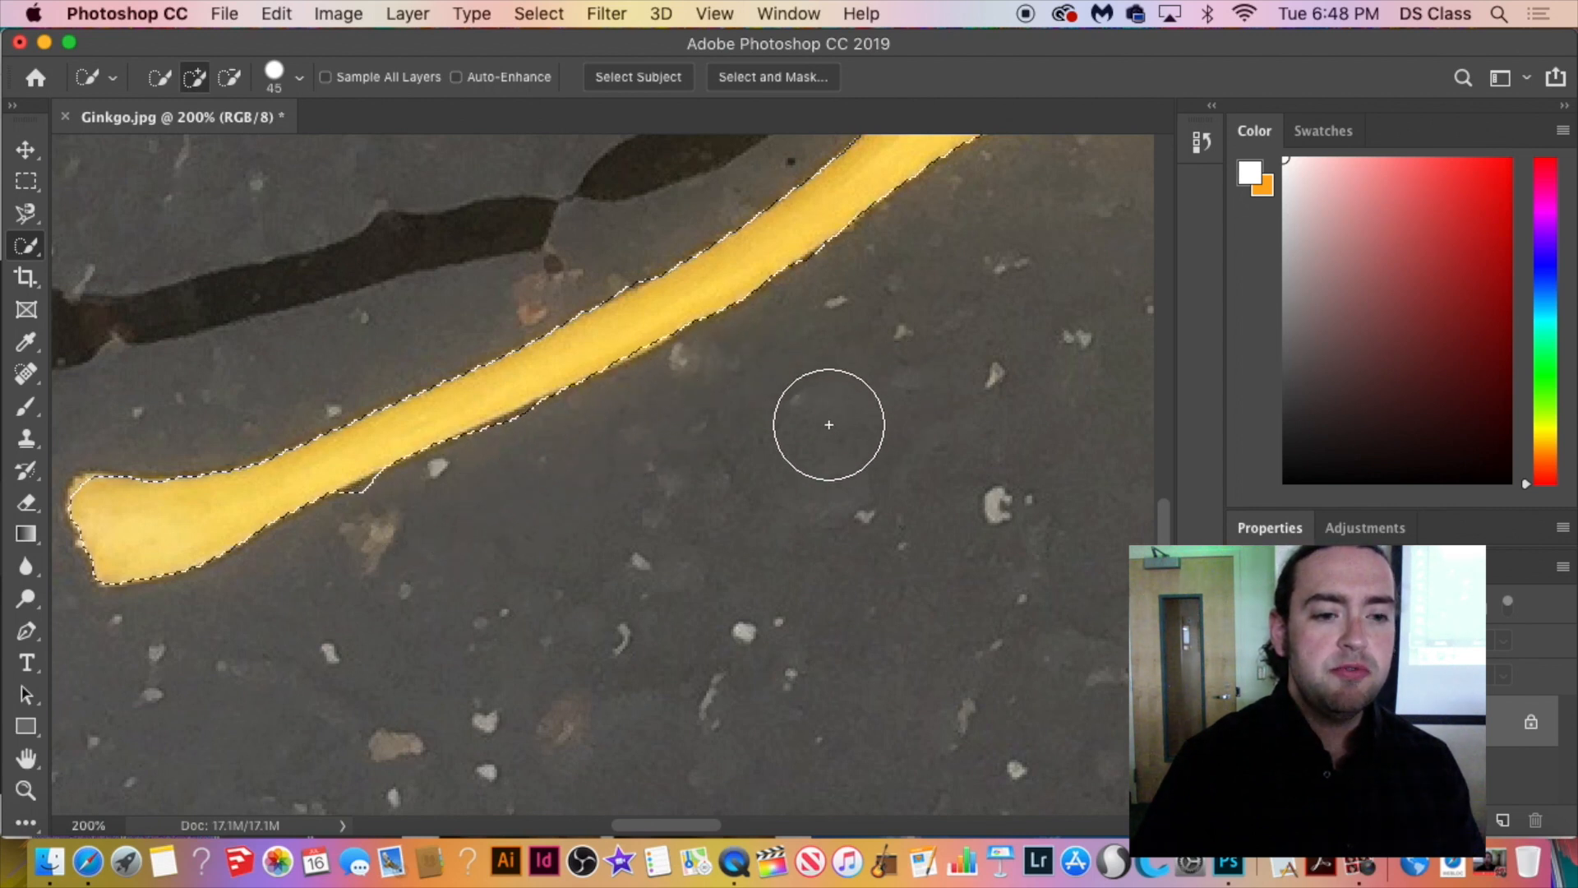
{"action": "left_click_drag", "start_coordinate": [391, 530], "coordinate": [439, 551]}
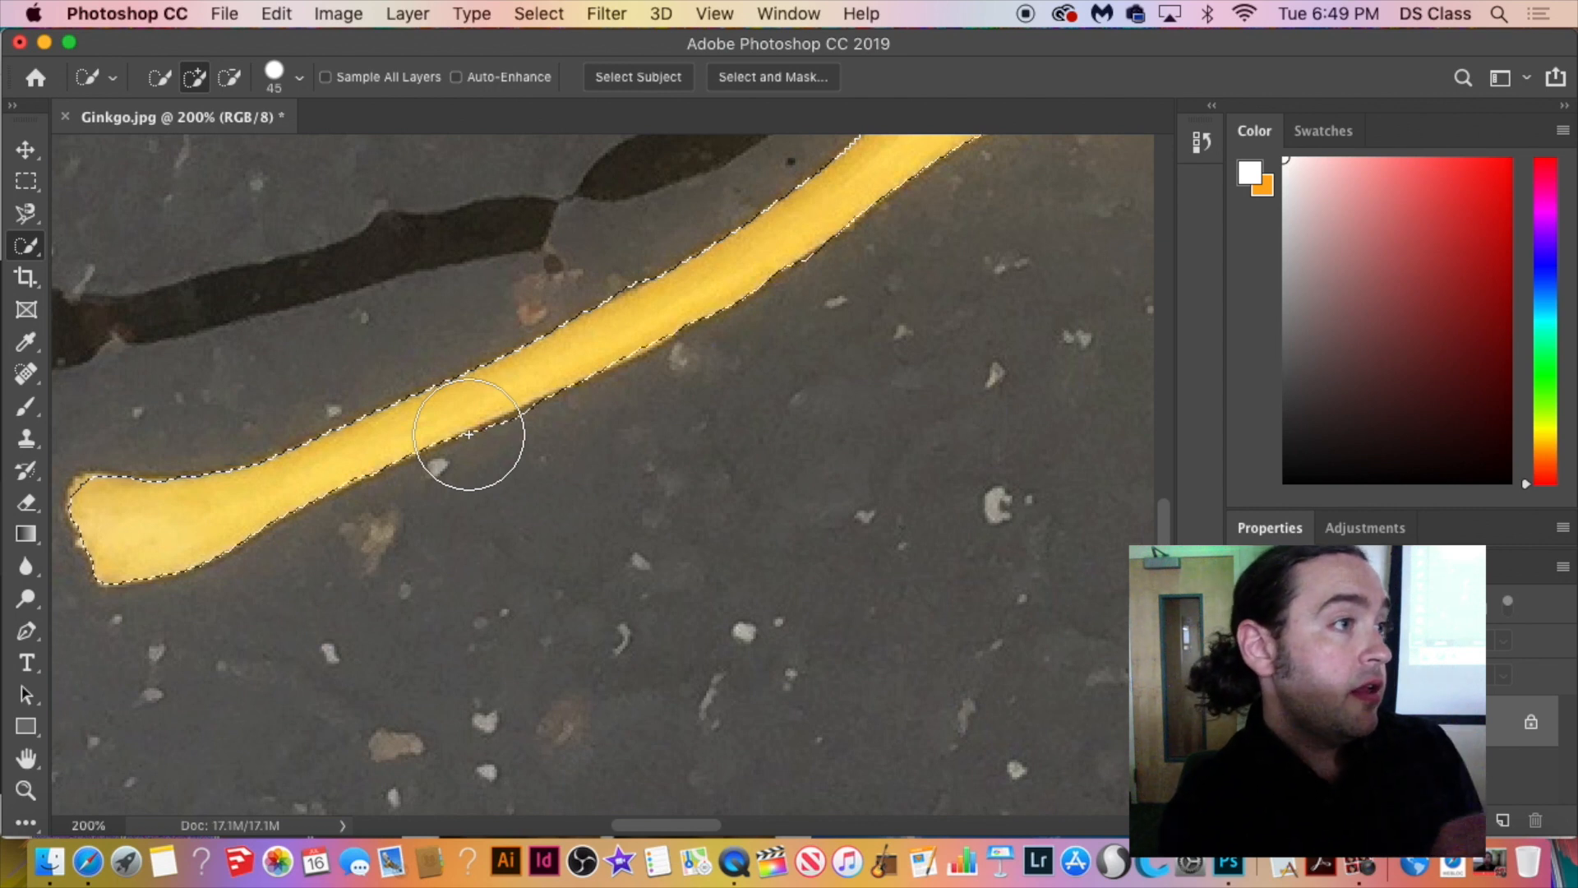
Add a patch of pavement below the stem to the selection and subtract it again.
{"action": "mouse_move", "coordinate": [468, 431]}
{"action": "left_mouse_down"}
{"action": "mouse_move", "coordinate": [669, 494]}
{"action": "mouse_move", "coordinate": [806, 476]}
{"action": "mouse_move", "coordinate": [666, 598]}
{"action": "left_mouse_up"}
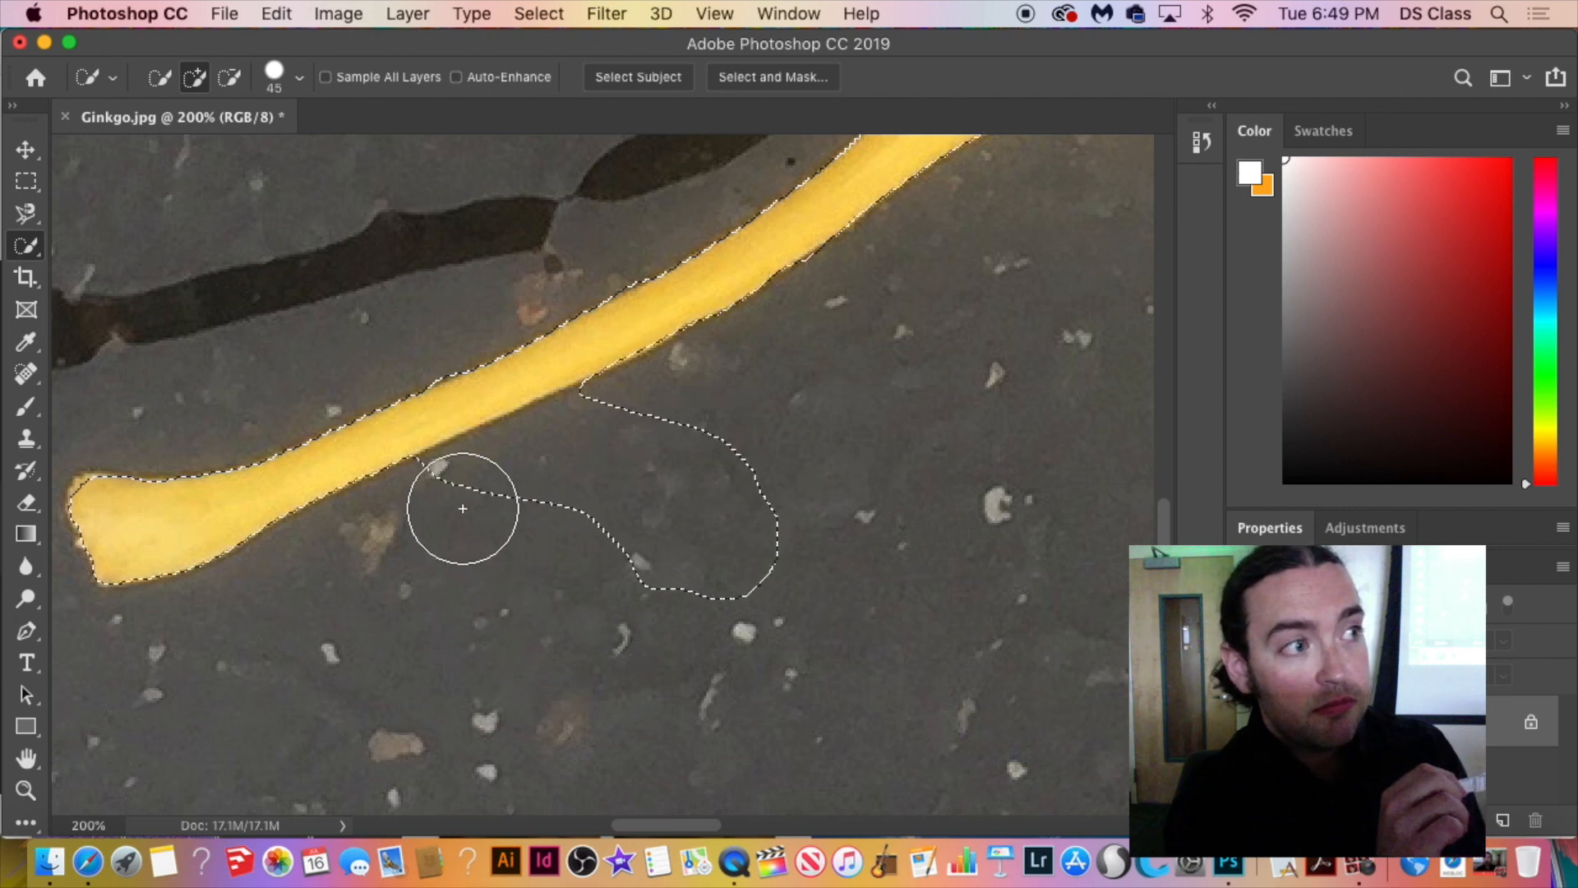
{"action": "key", "text": "alt"}
{"action": "mouse_move", "coordinate": [498, 535]}
{"action": "left_mouse_down"}
{"action": "mouse_move", "coordinate": [670, 617]}
{"action": "mouse_move", "coordinate": [780, 527]}
{"action": "mouse_move", "coordinate": [744, 478]}
{"action": "mouse_move", "coordinate": [582, 568]}
{"action": "mouse_move", "coordinate": [561, 521]}
{"action": "mouse_move", "coordinate": [658, 447]}
{"action": "mouse_move", "coordinate": [619, 433]}
{"action": "mouse_move", "coordinate": [469, 508]}
{"action": "left_mouse_up"}
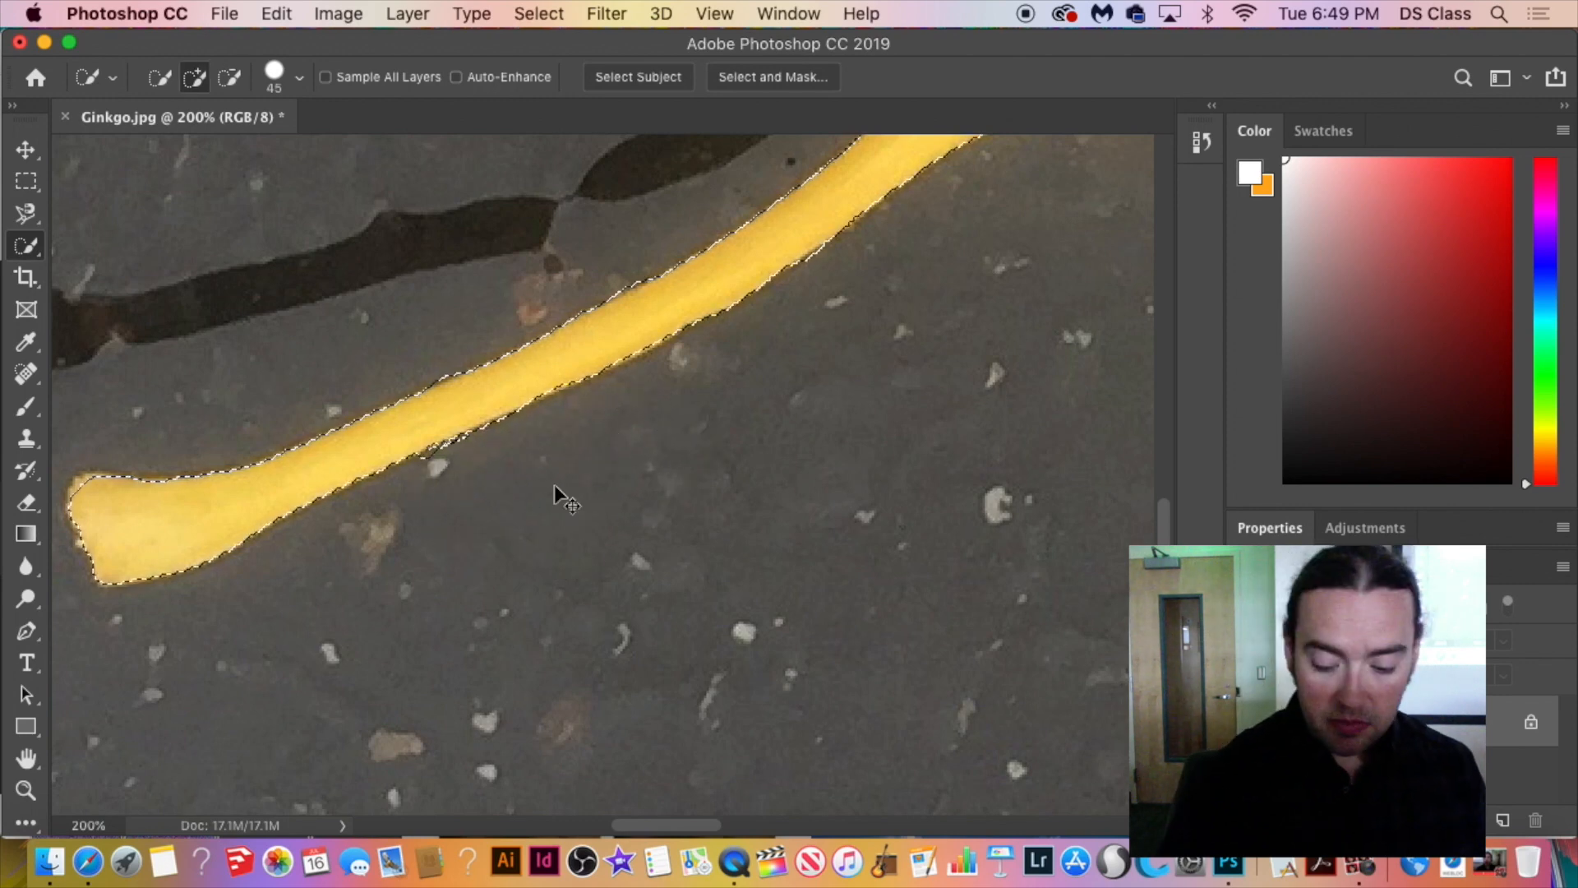
Copy the selected droplet-covered leaf and paste it onto a new layer.
{"action": "key", "text": "super+minus"}
{"action": "key", "text": "super+minus"}
{"action": "key", "text": "super+minus"}
{"action": "key", "text": "super+minus"}
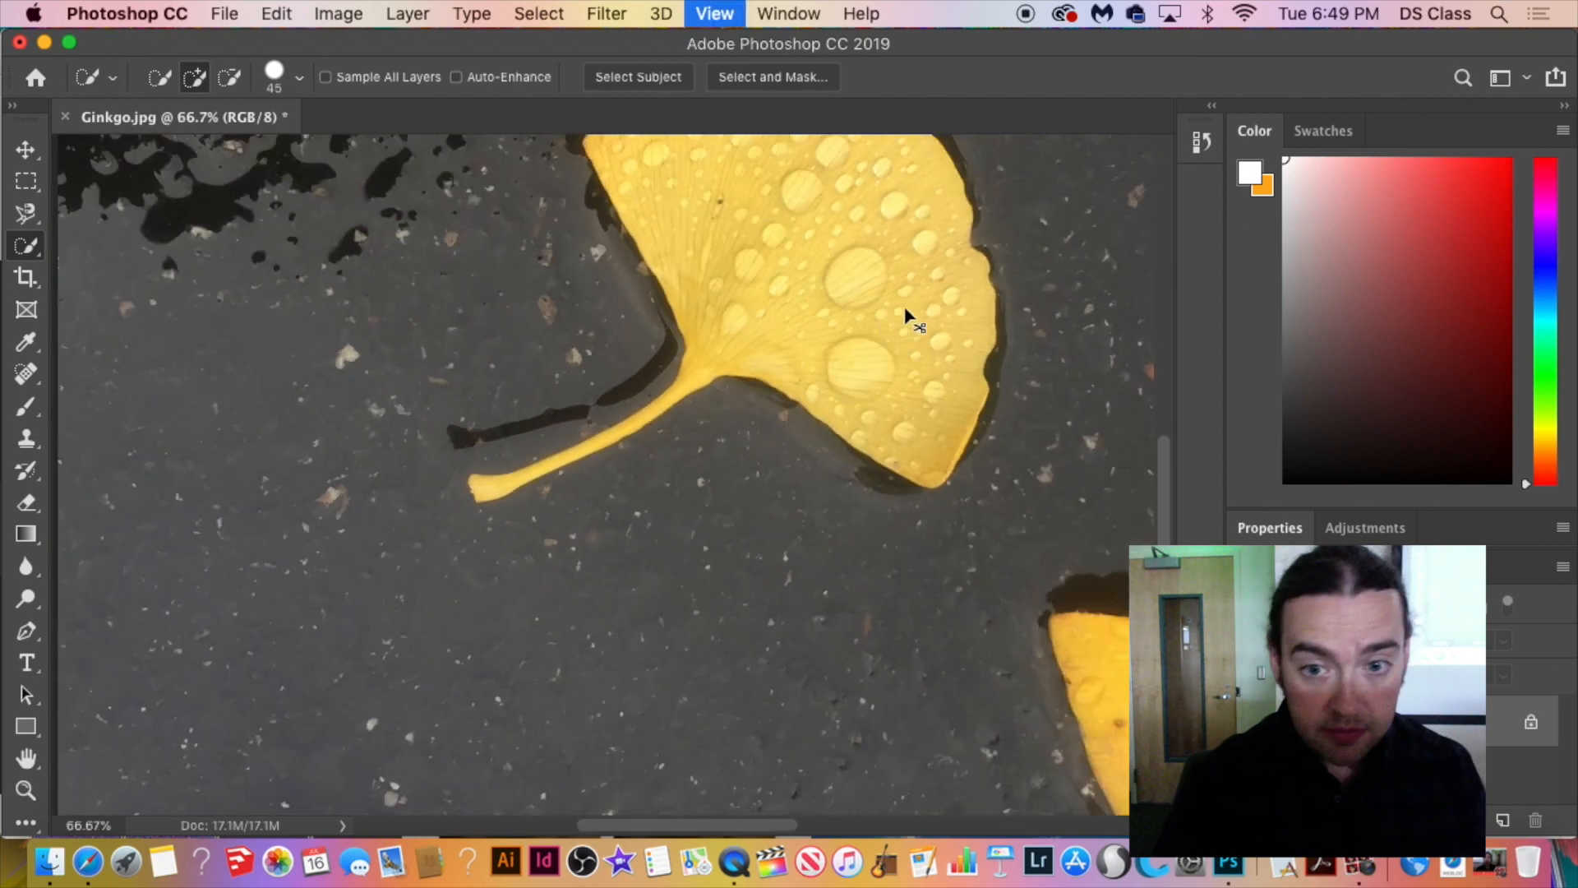
{"action": "mouse_move", "coordinate": [736, 334]}
{"action": "left_mouse_down"}
{"action": "mouse_move", "coordinate": [453, 527]}
{"action": "mouse_move", "coordinate": [515, 455]}
{"action": "left_mouse_up"}
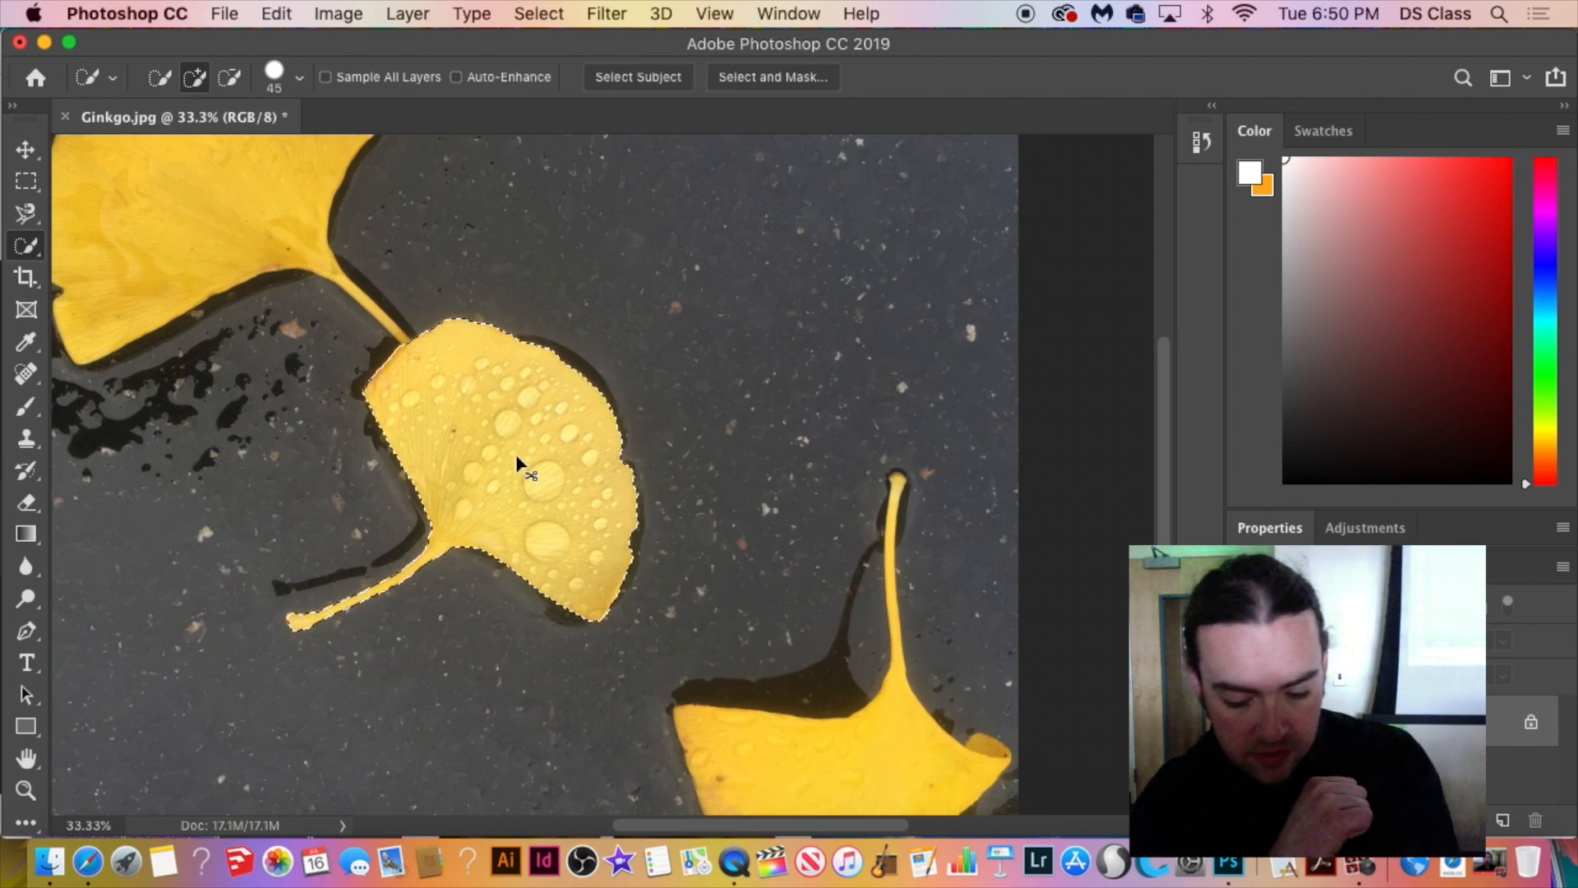
{"action": "key", "text": "super+equal"}
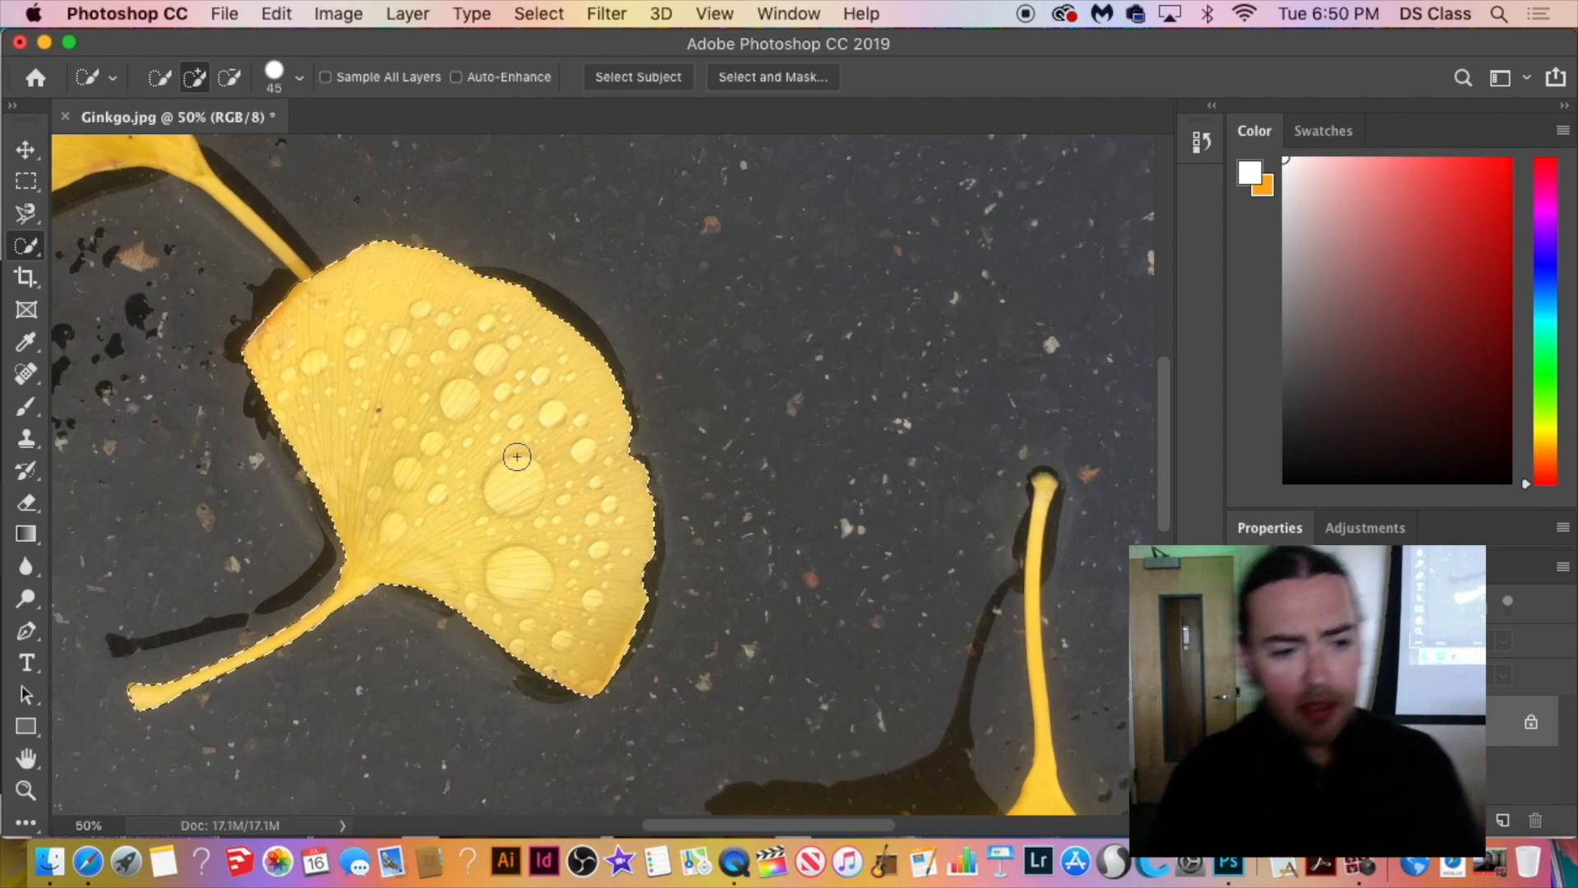
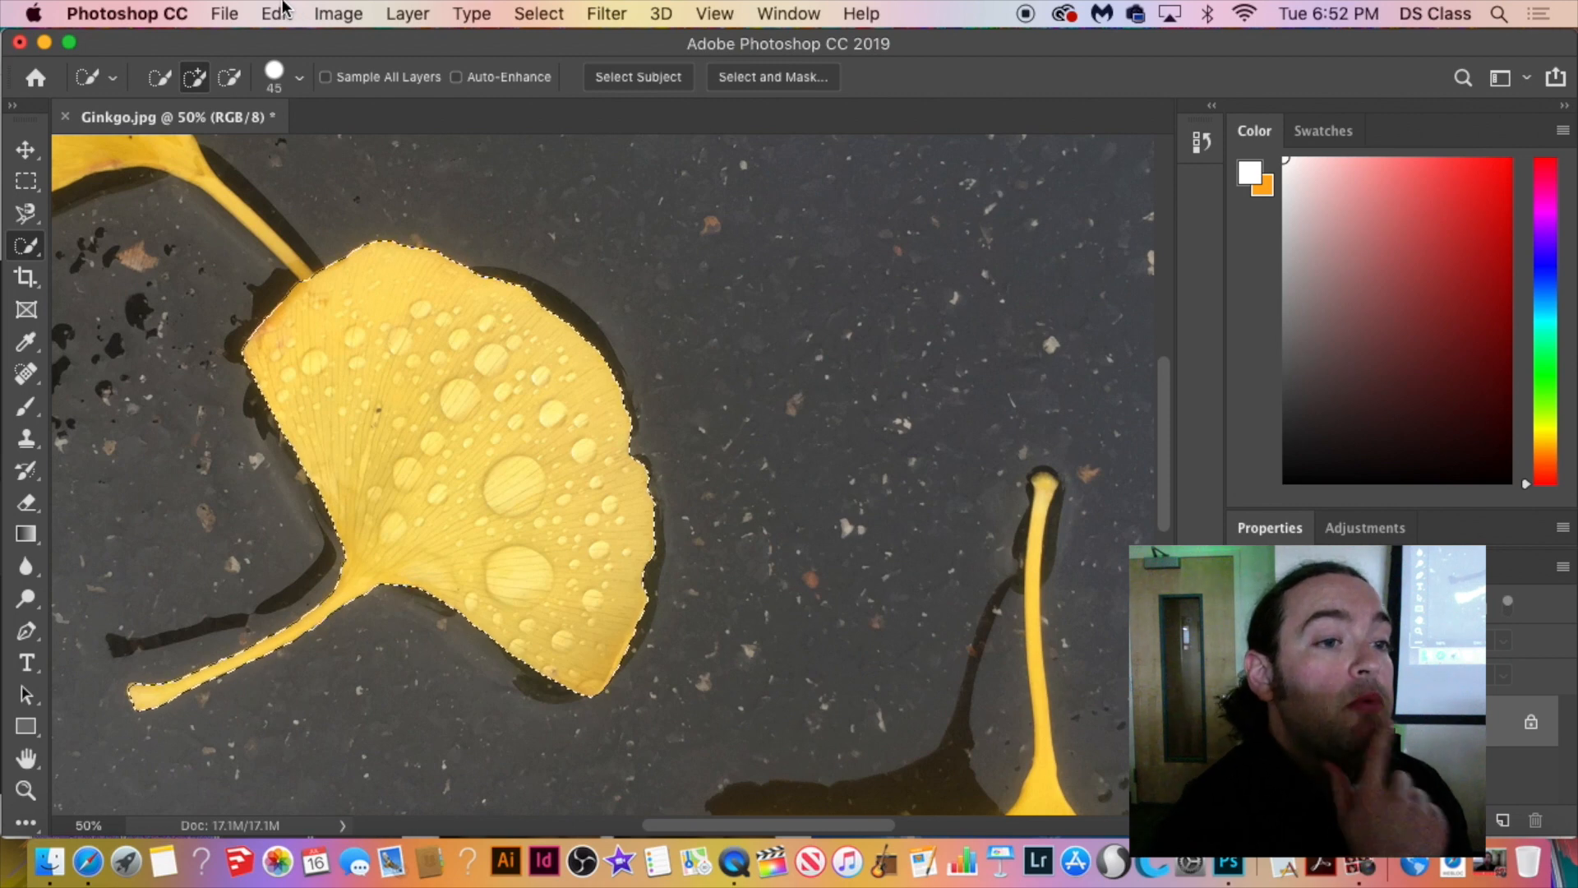
{"action": "left_click", "coordinate": [278, 14]}
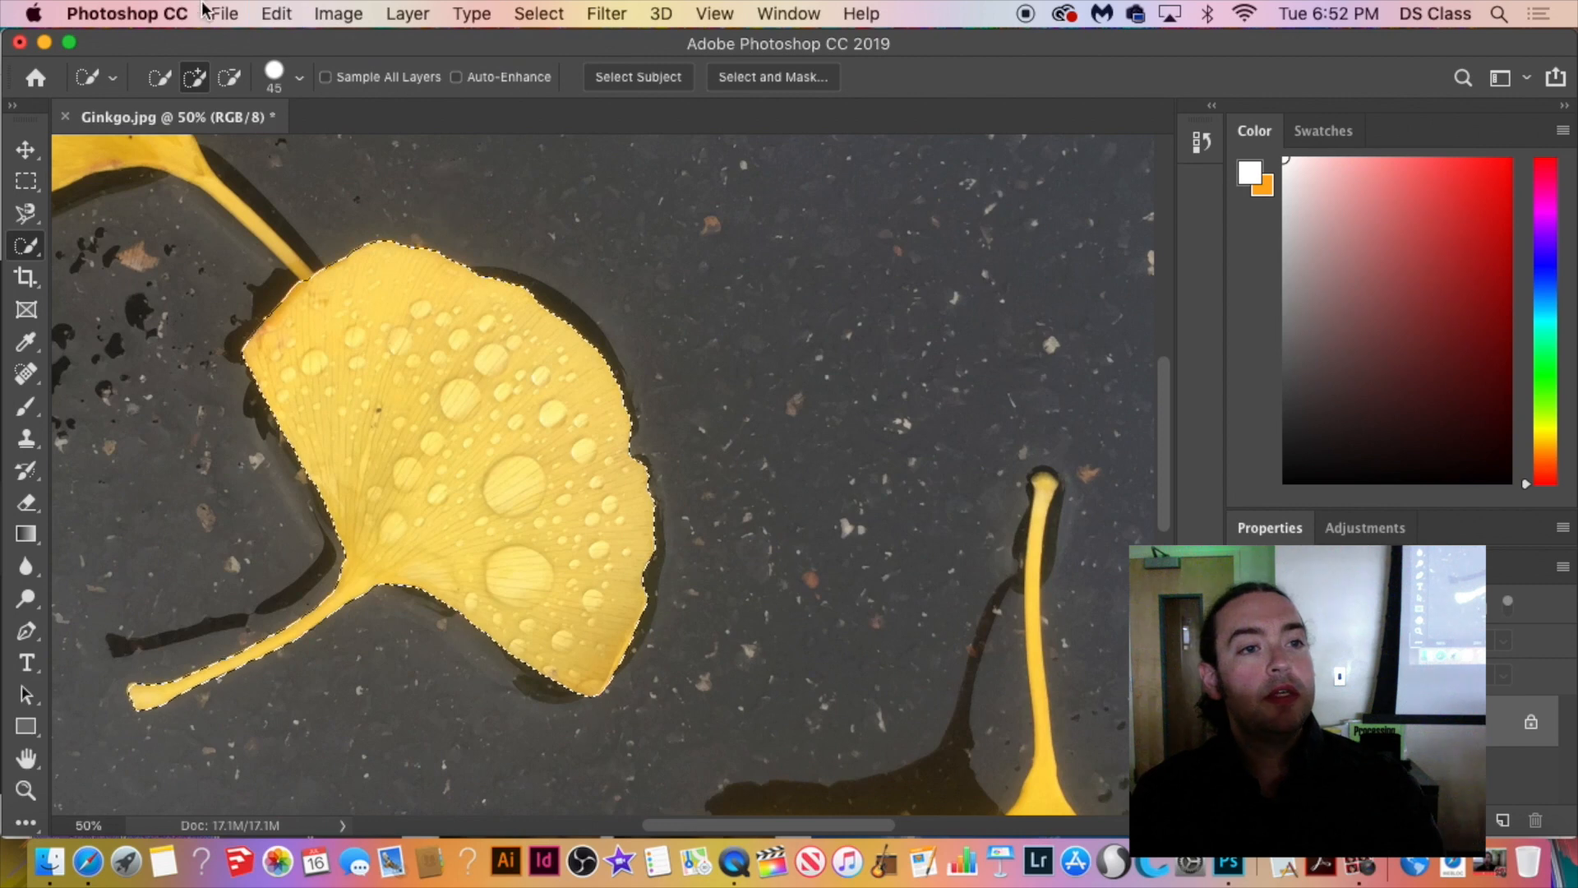
{"action": "left_click", "coordinate": [279, 13]}
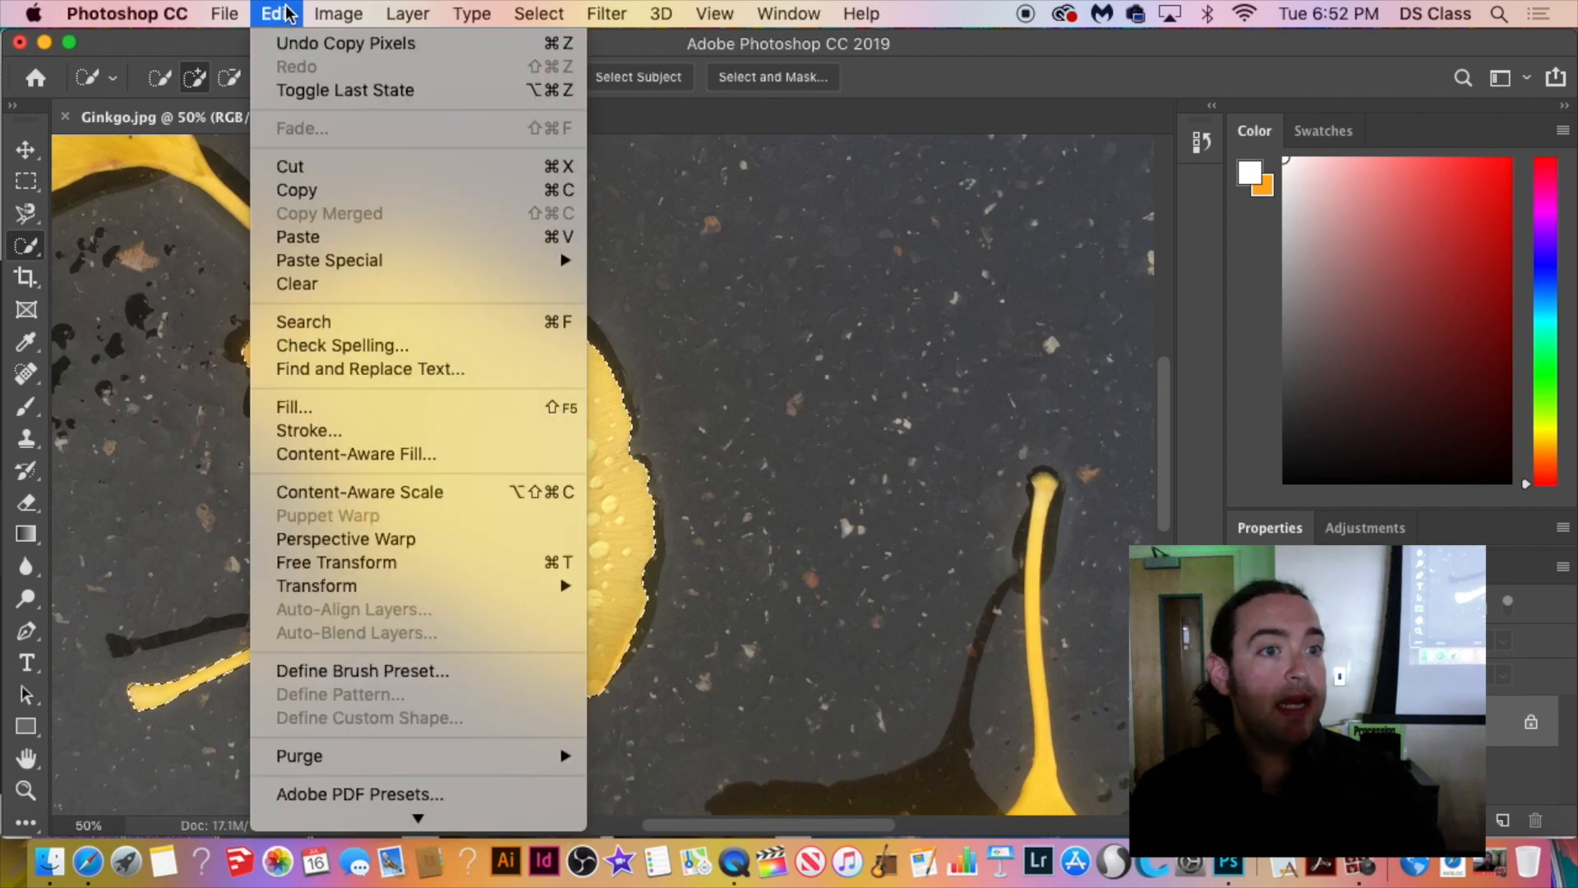
{"action": "left_click", "coordinate": [401, 237]}
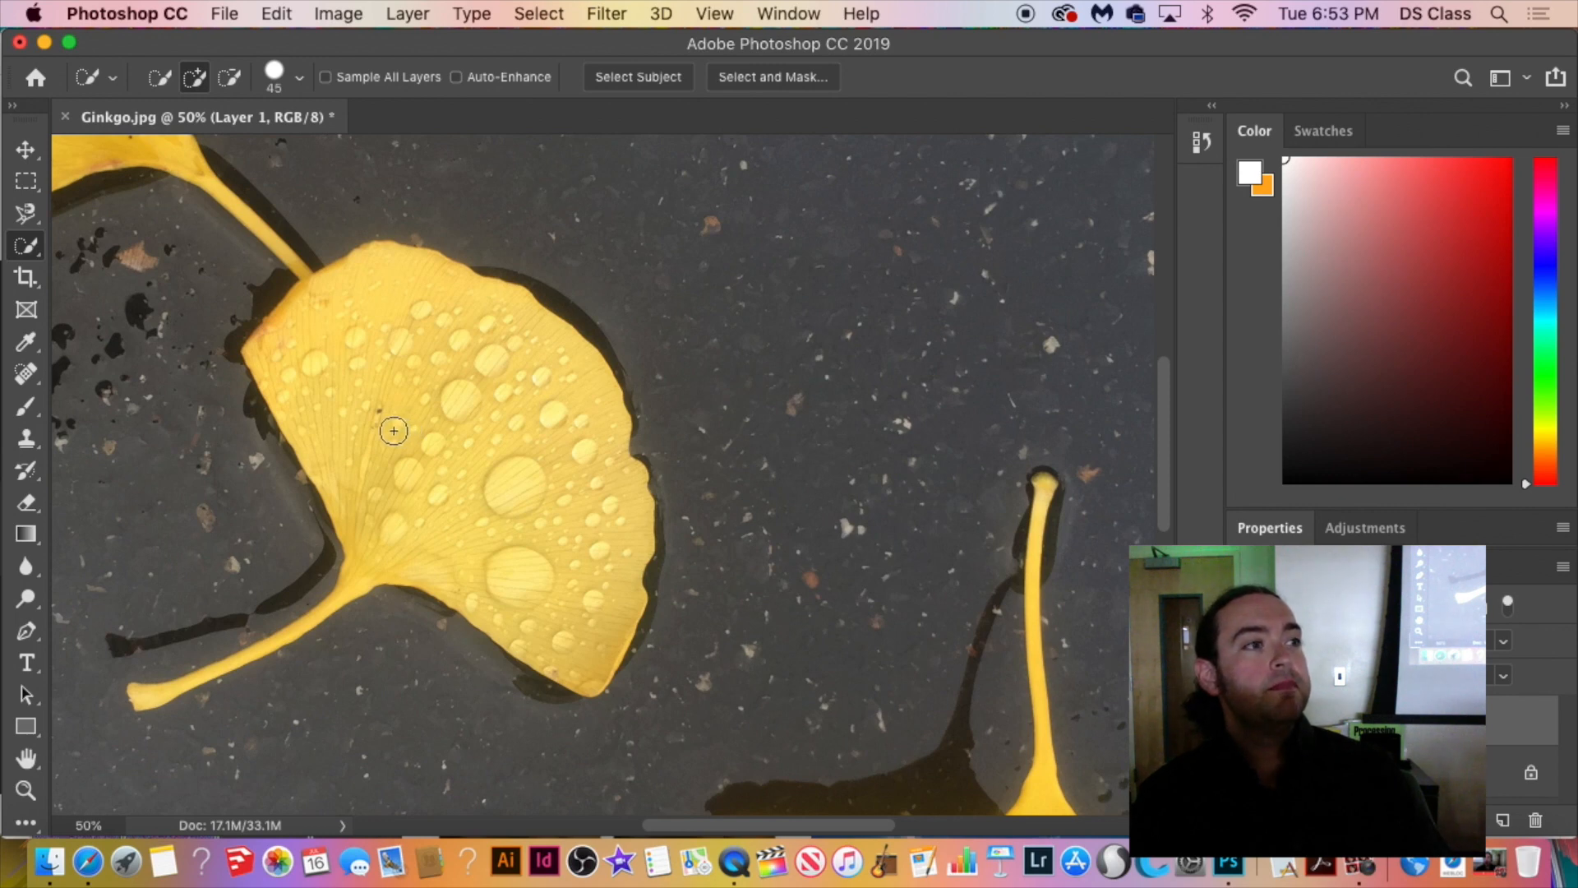
Move the pasted leaf copy horizontally to the right of the original leaf.
{"action": "left_click", "coordinate": [38, 157]}
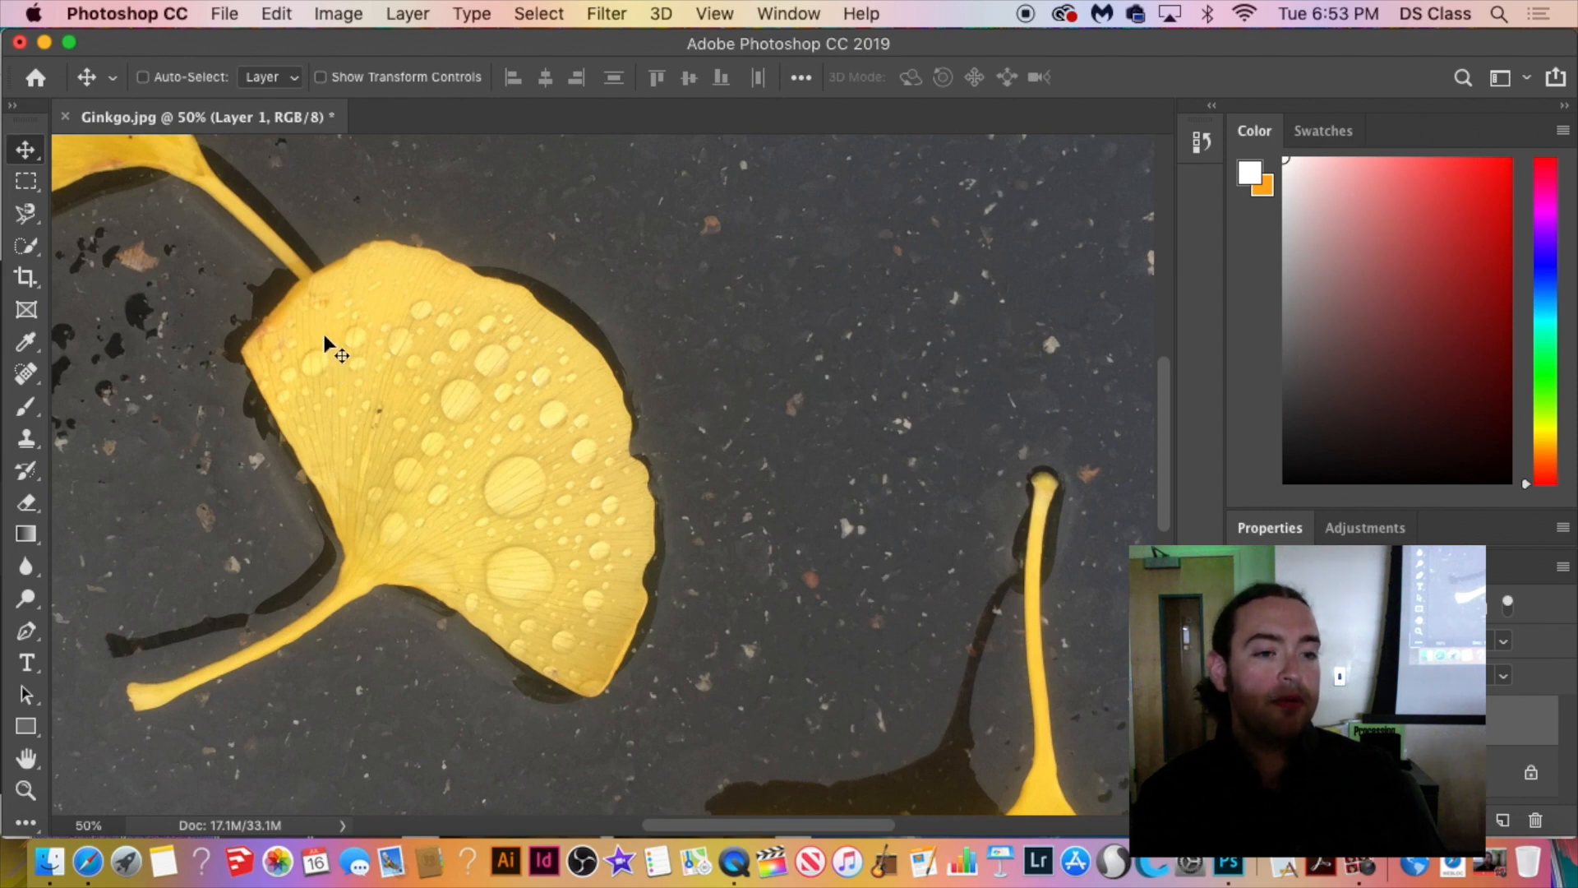
{"action": "left_click_drag", "start_coordinate": [325, 339], "coordinate": [870, 338]}
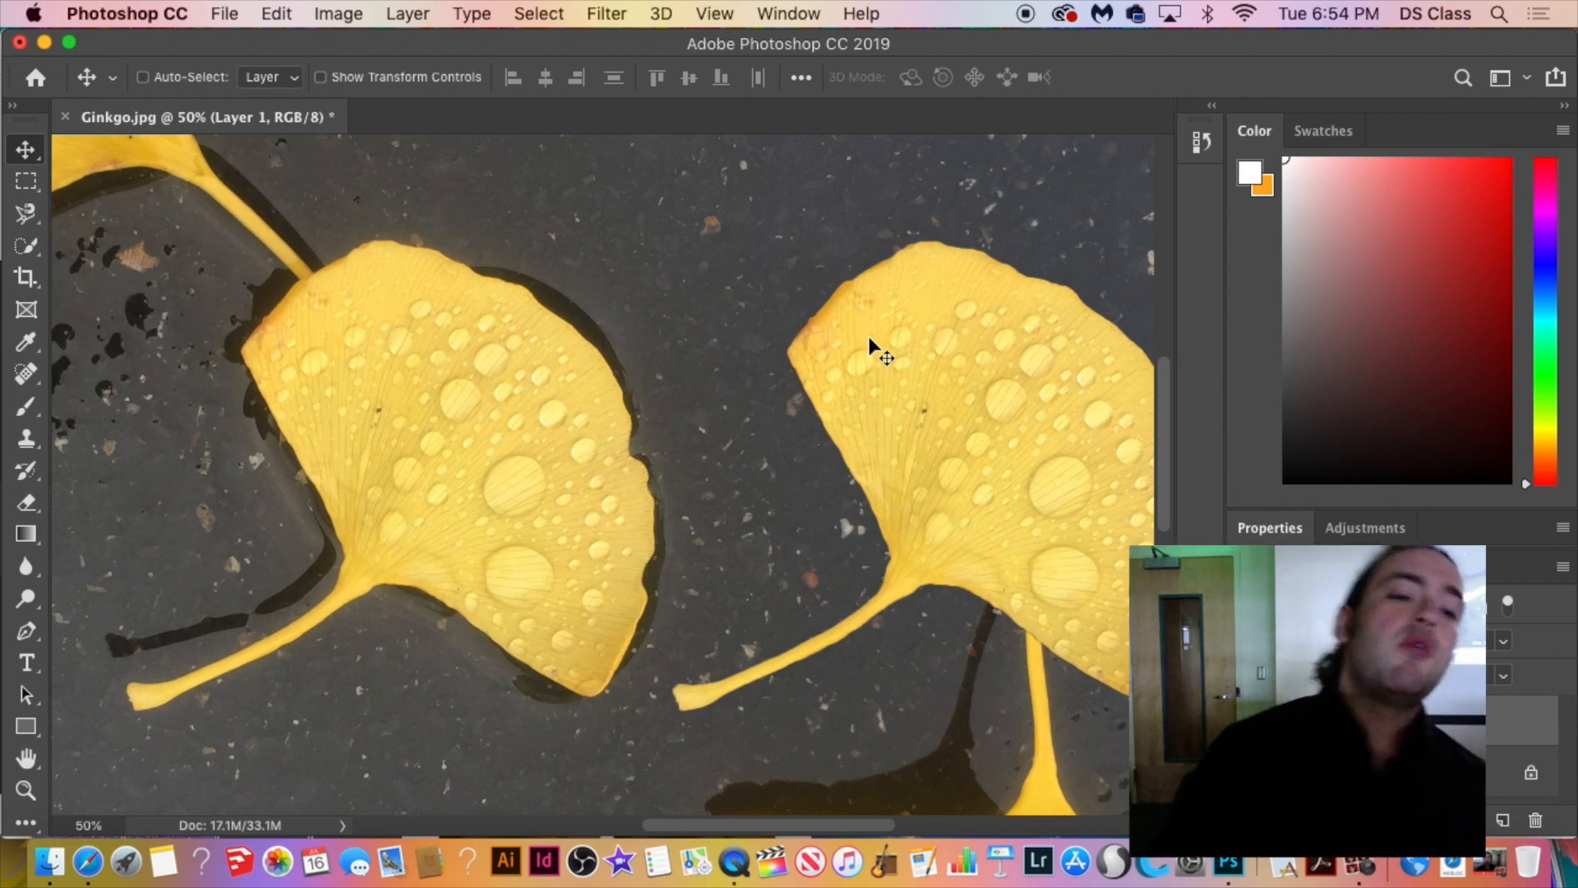
Move the pasted leaf copy to the empty pavement in the image's upper-right area, clear of the original leaf.
{"action": "left_click_drag", "start_coordinate": [1073, 402], "coordinate": [845, 412]}
{"action": "key", "text": "super+minus"}
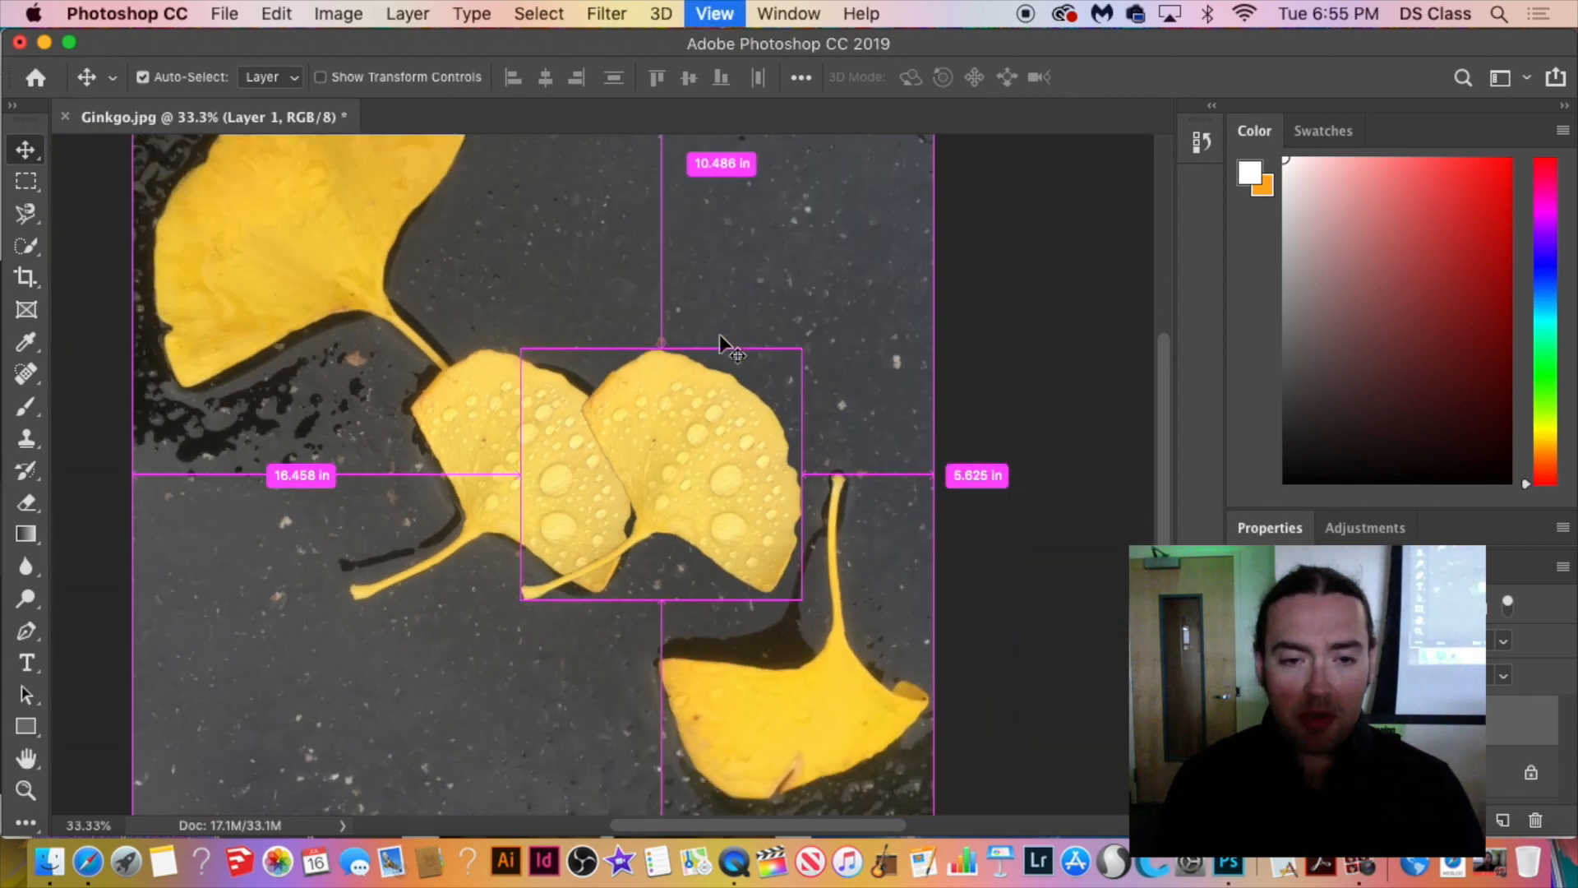
{"action": "key", "text": "super+minus"}
{"action": "key", "text": "super+0"}
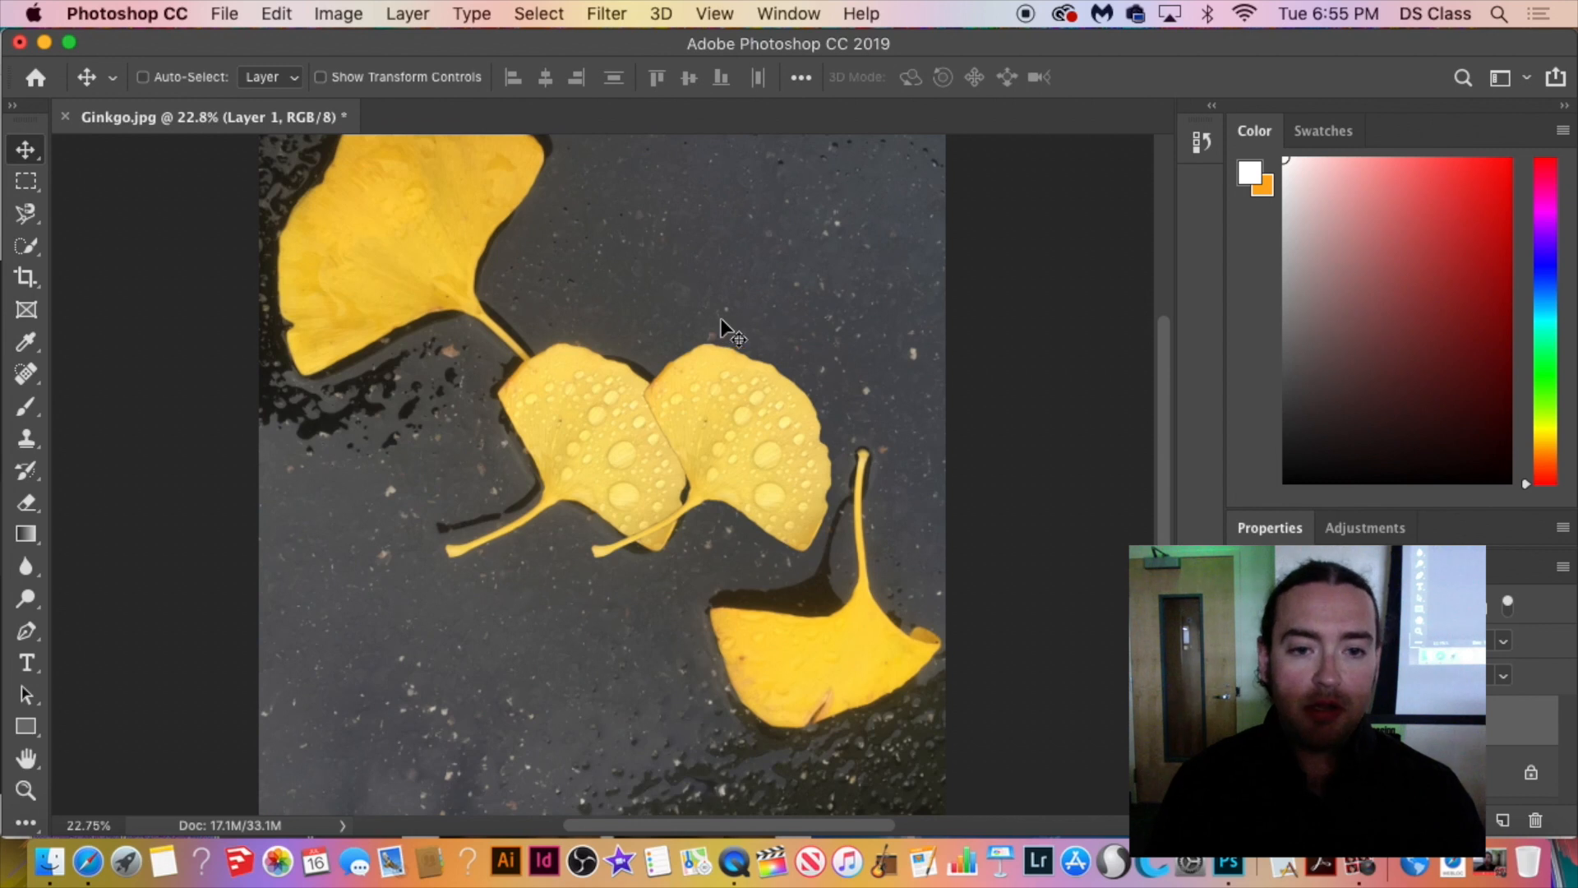
{"action": "left_click_drag", "start_coordinate": [719, 422], "coordinate": [788, 220]}
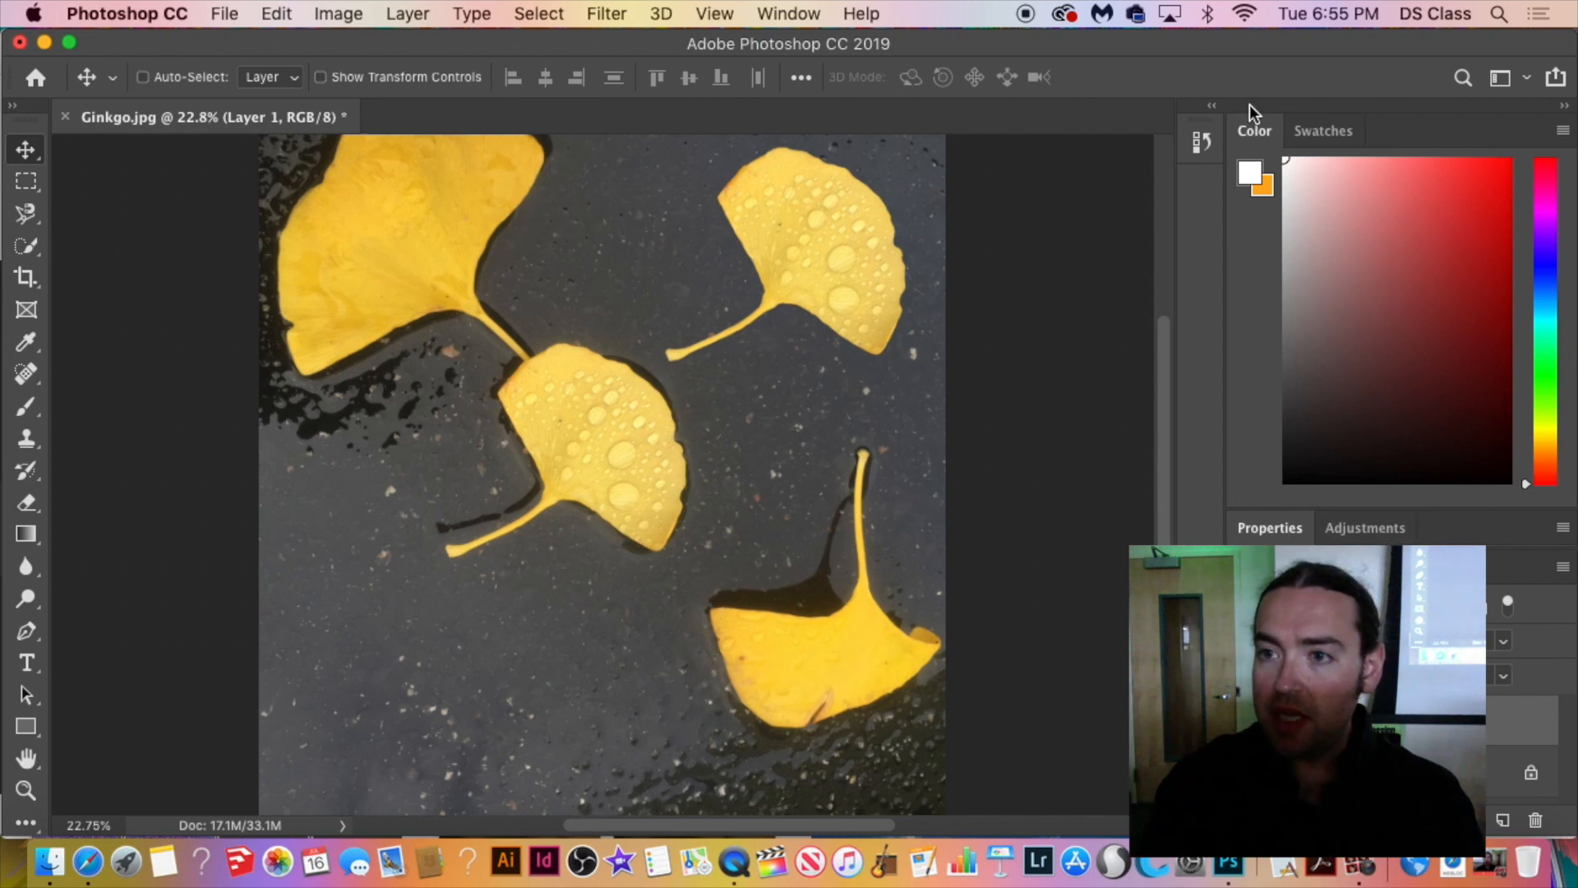
Collapse the Color panel group to make room for the full Layers list.
{"action": "double_click", "coordinate": [1254, 132]}
{"action": "double_click", "coordinate": [1254, 133]}
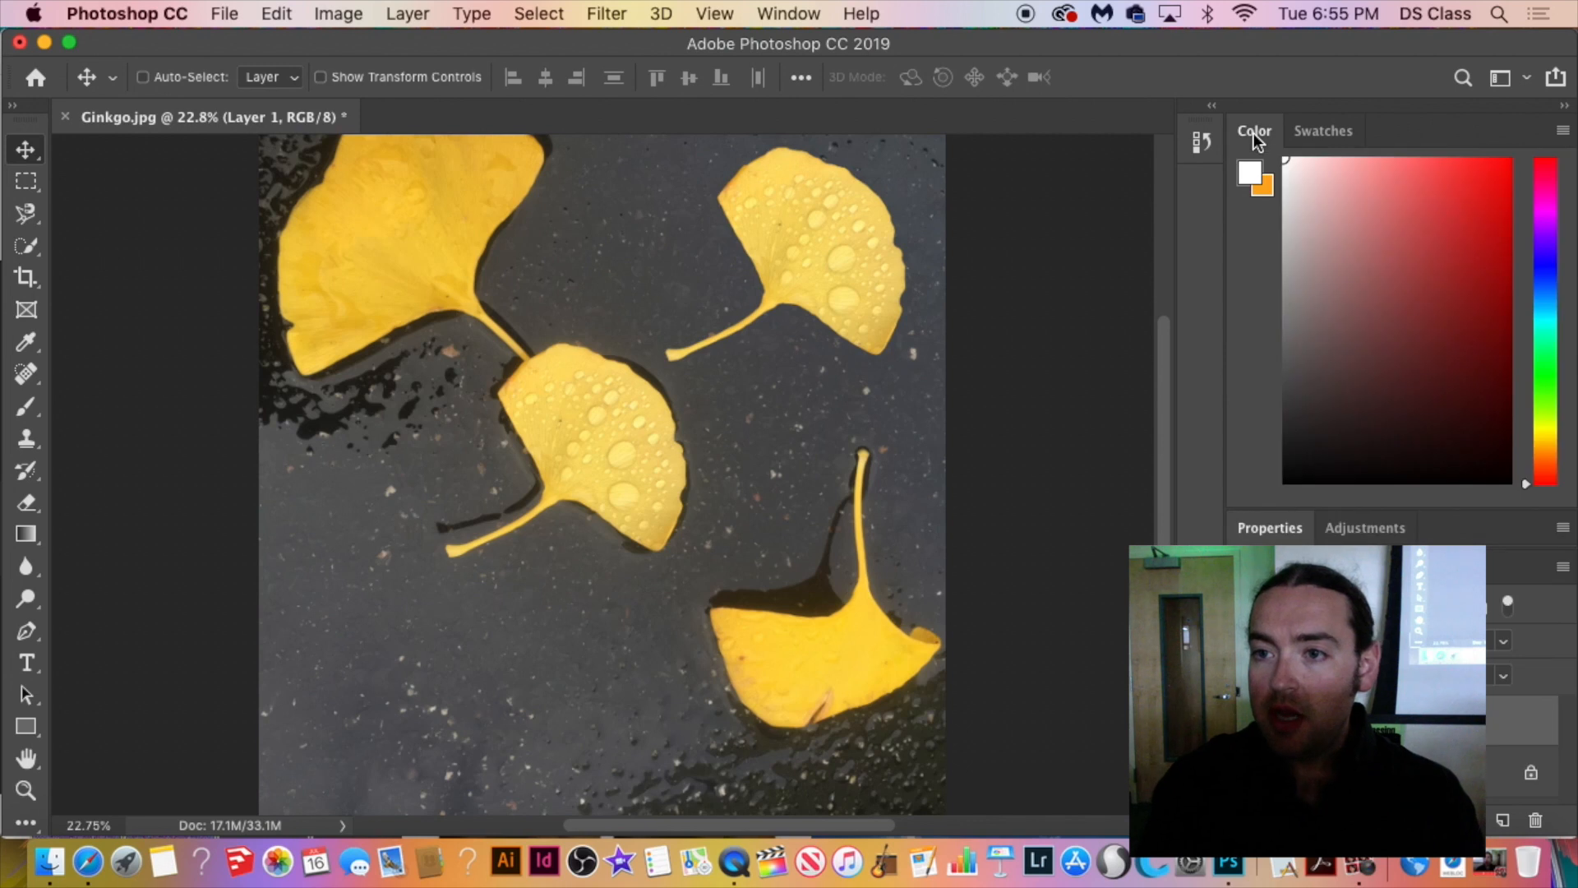
{"action": "double_click", "coordinate": [1254, 132]}
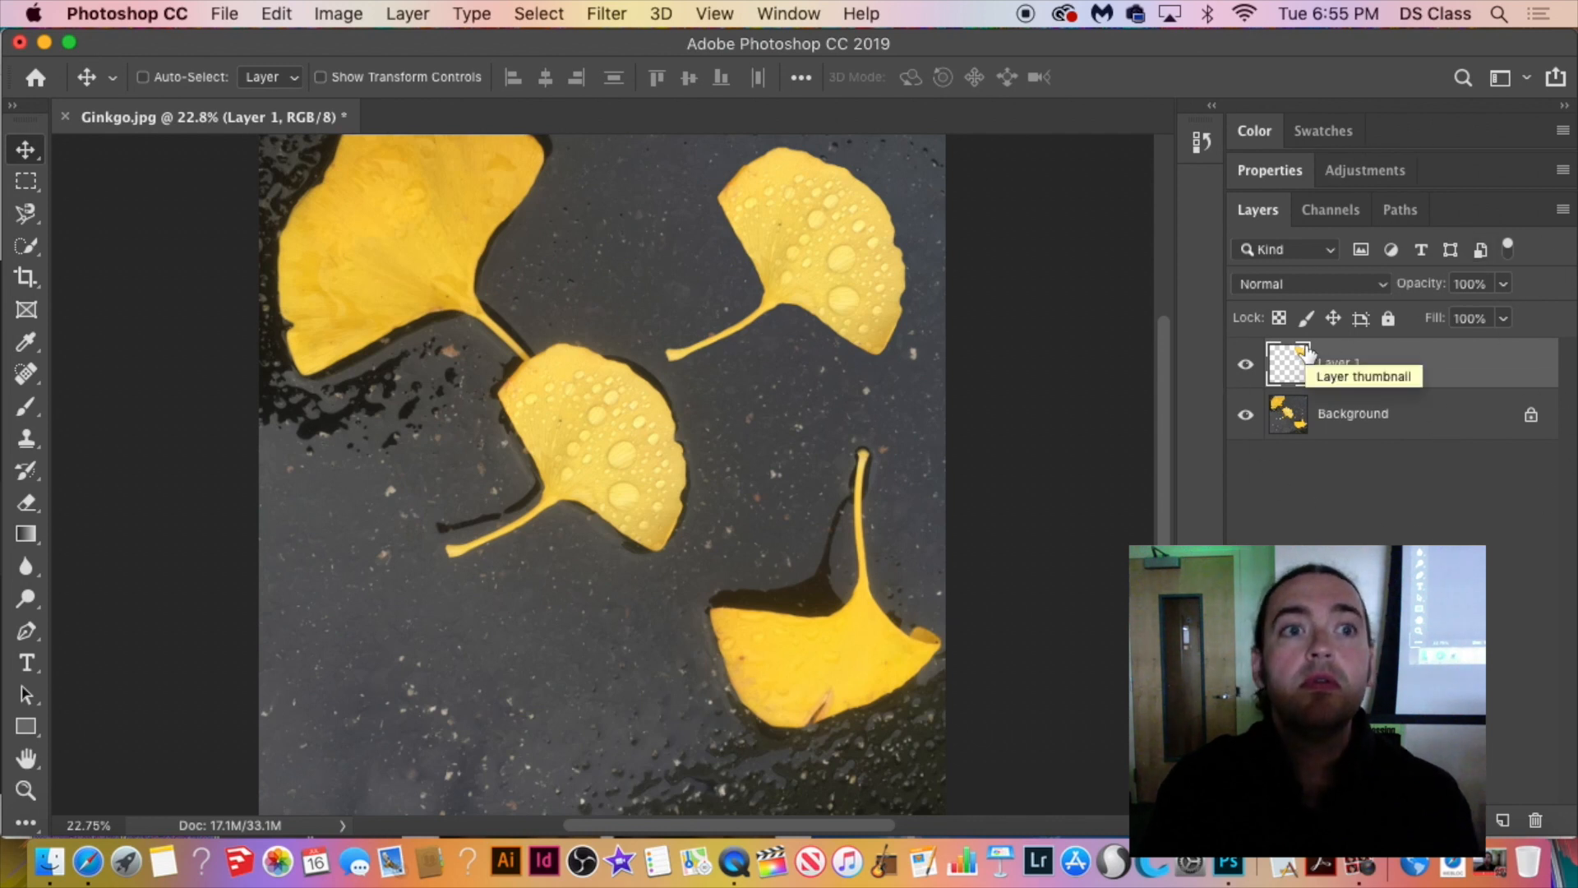
Demonstrate expanding and collapsing the Color and Swatches panel group several times.
{"action": "left_click", "coordinate": [1265, 135]}
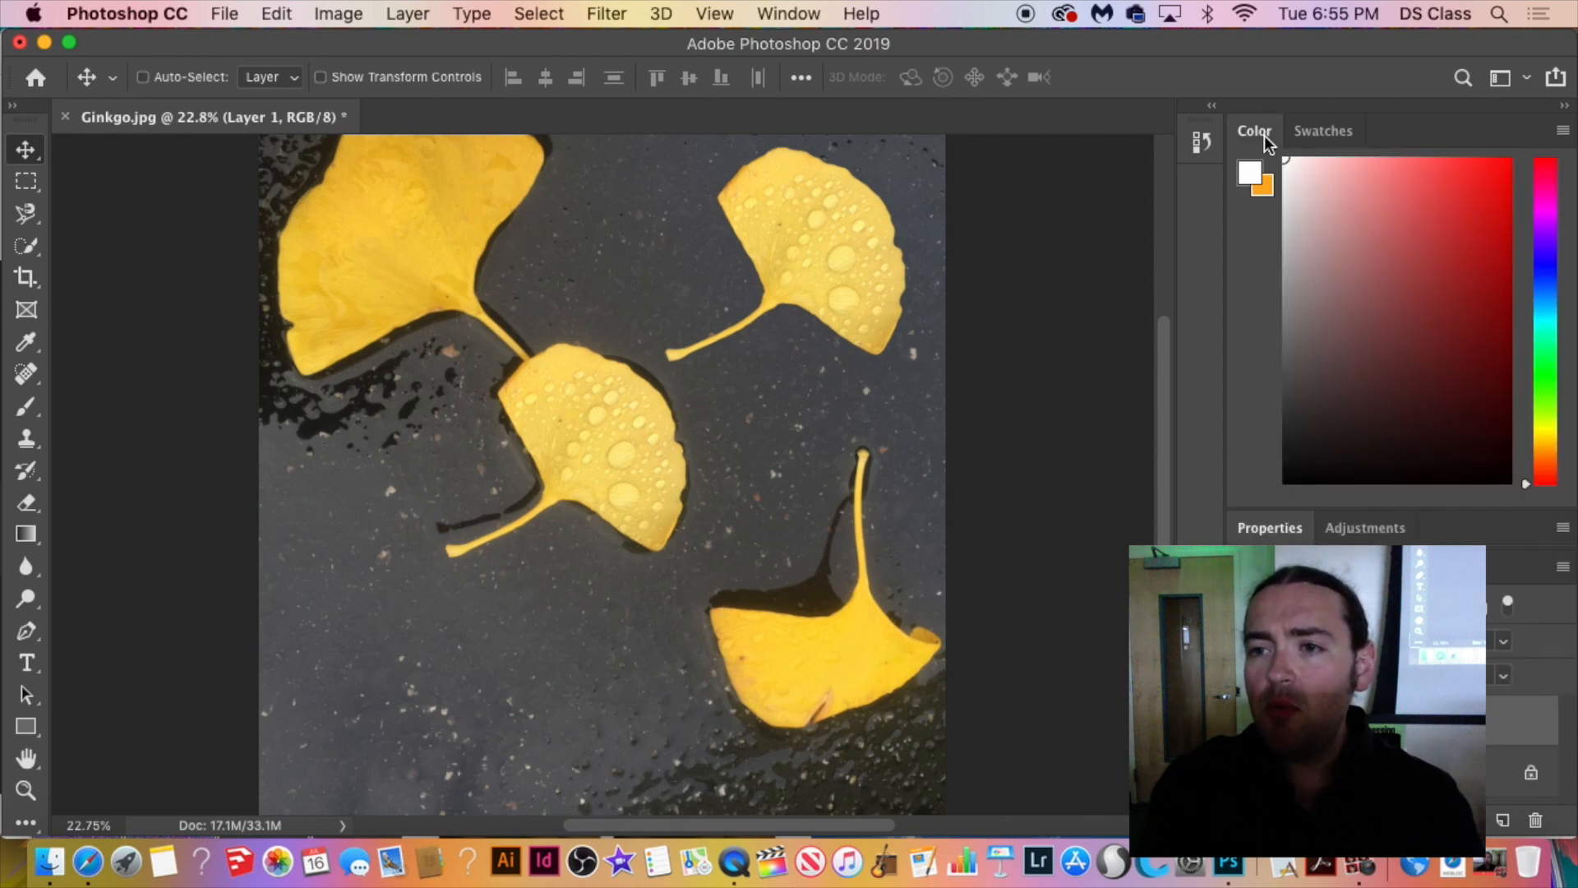
{"action": "left_click", "coordinate": [1265, 136]}
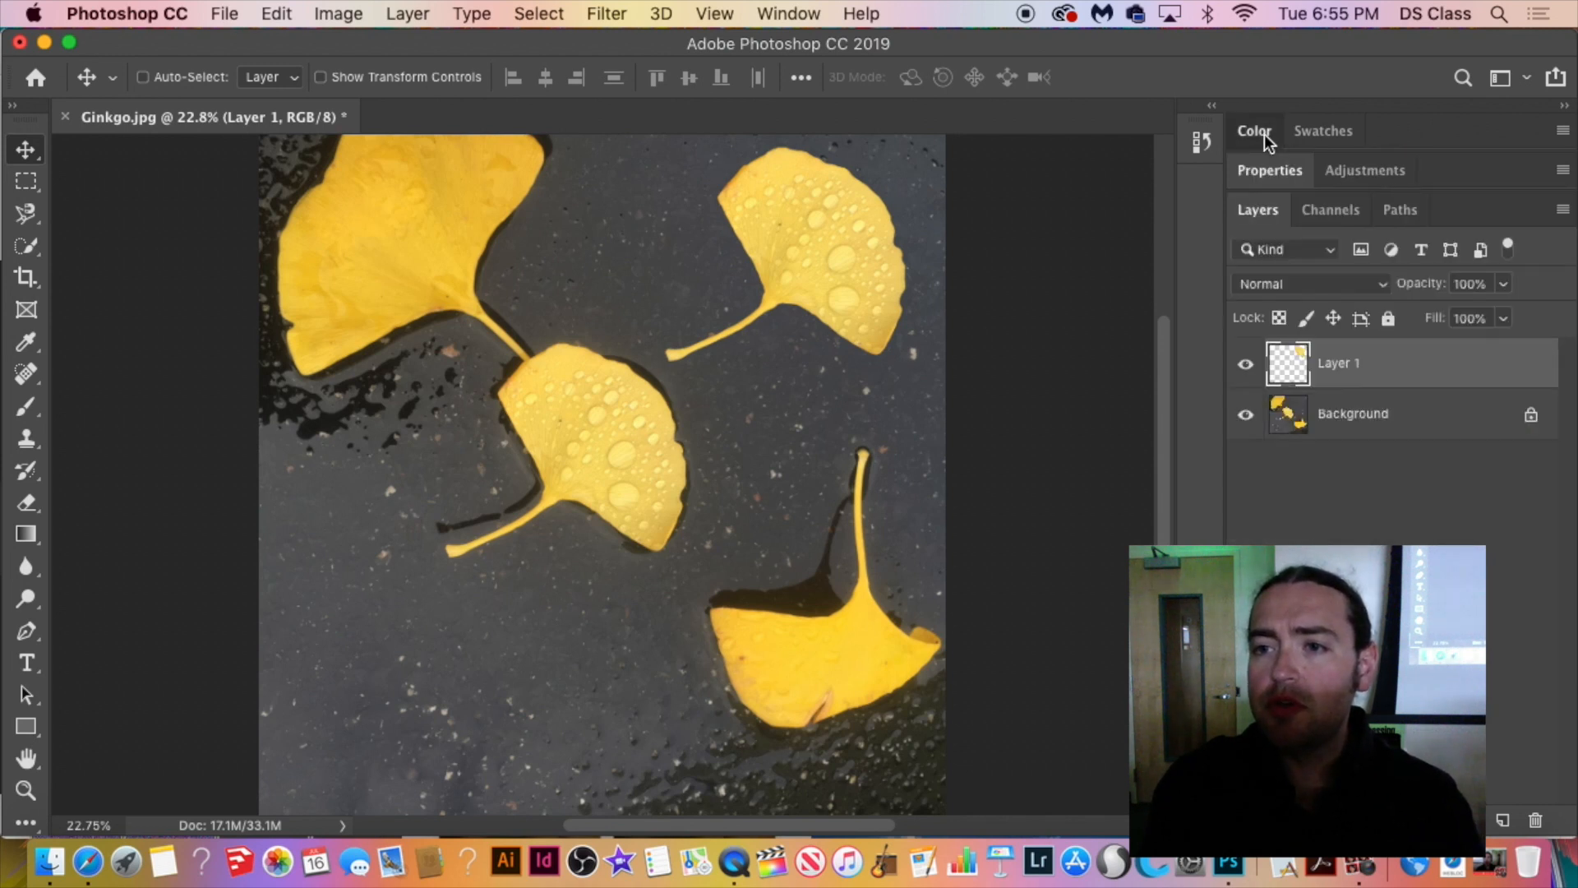
{"action": "left_click", "coordinate": [1257, 132]}
{"action": "left_click", "coordinate": [1326, 131]}
{"action": "left_click", "coordinate": [1325, 132]}
{"action": "left_click", "coordinate": [1259, 136]}
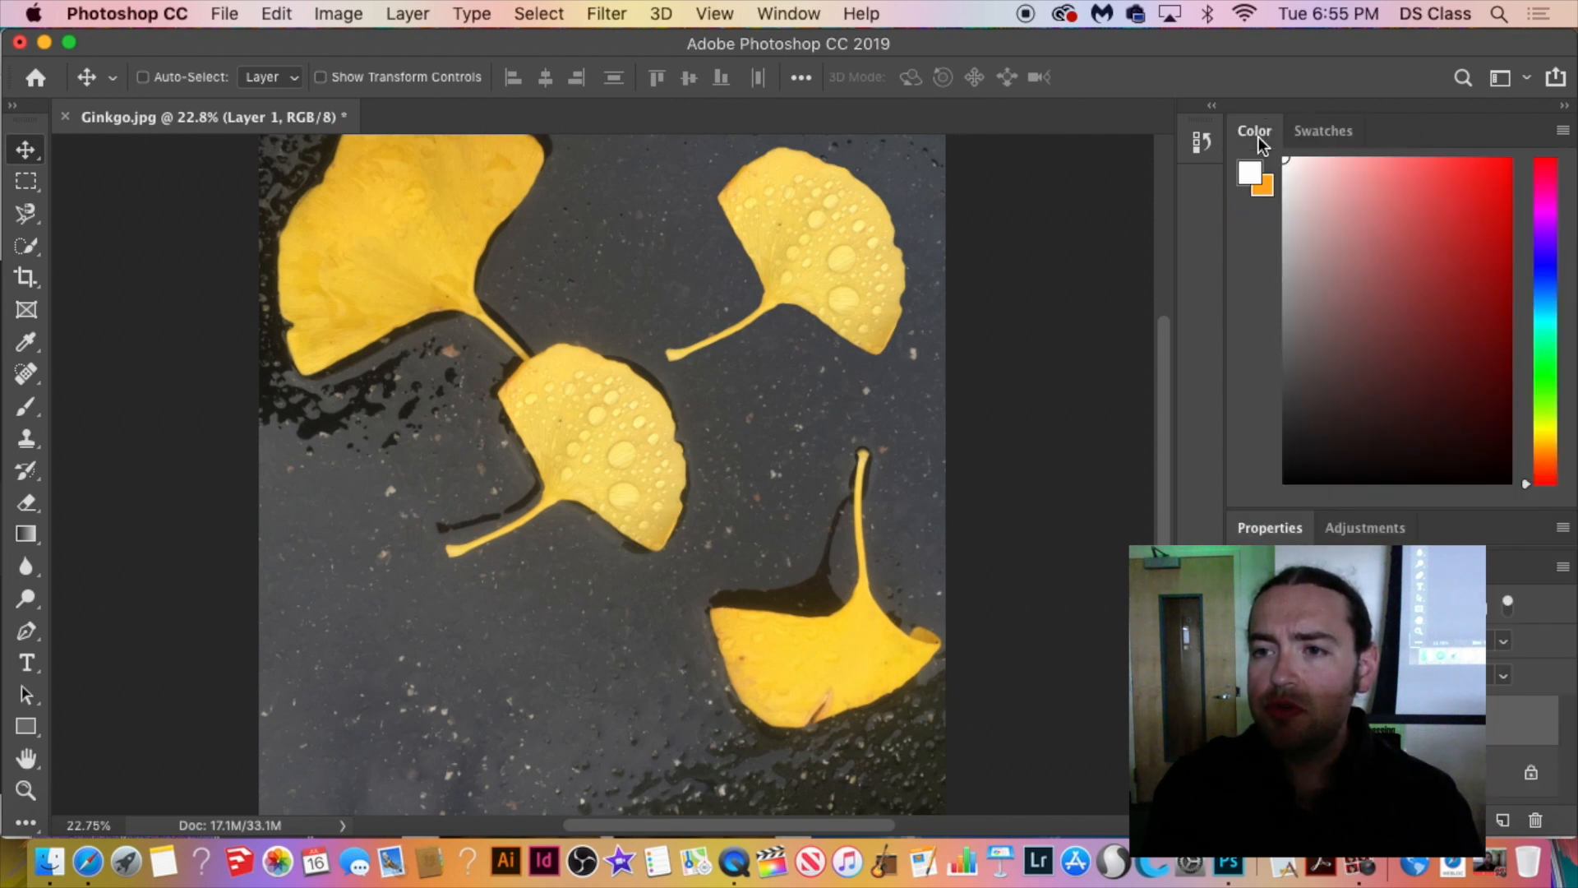
{"action": "left_click", "coordinate": [1260, 136]}
{"action": "left_click", "coordinate": [1259, 137]}
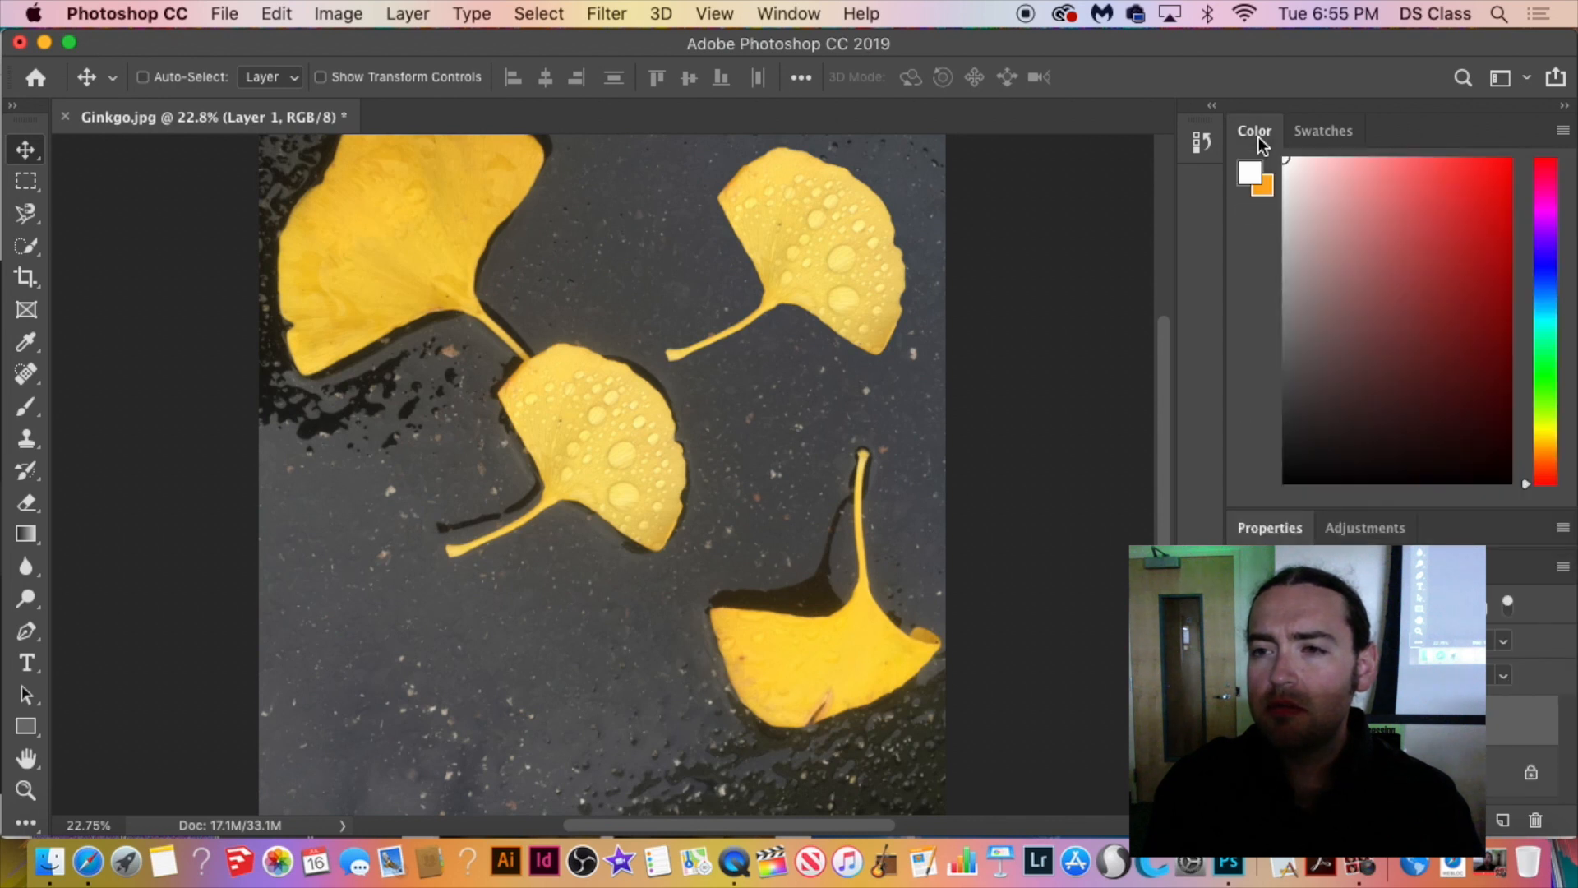
{"action": "left_click", "coordinate": [1260, 136]}
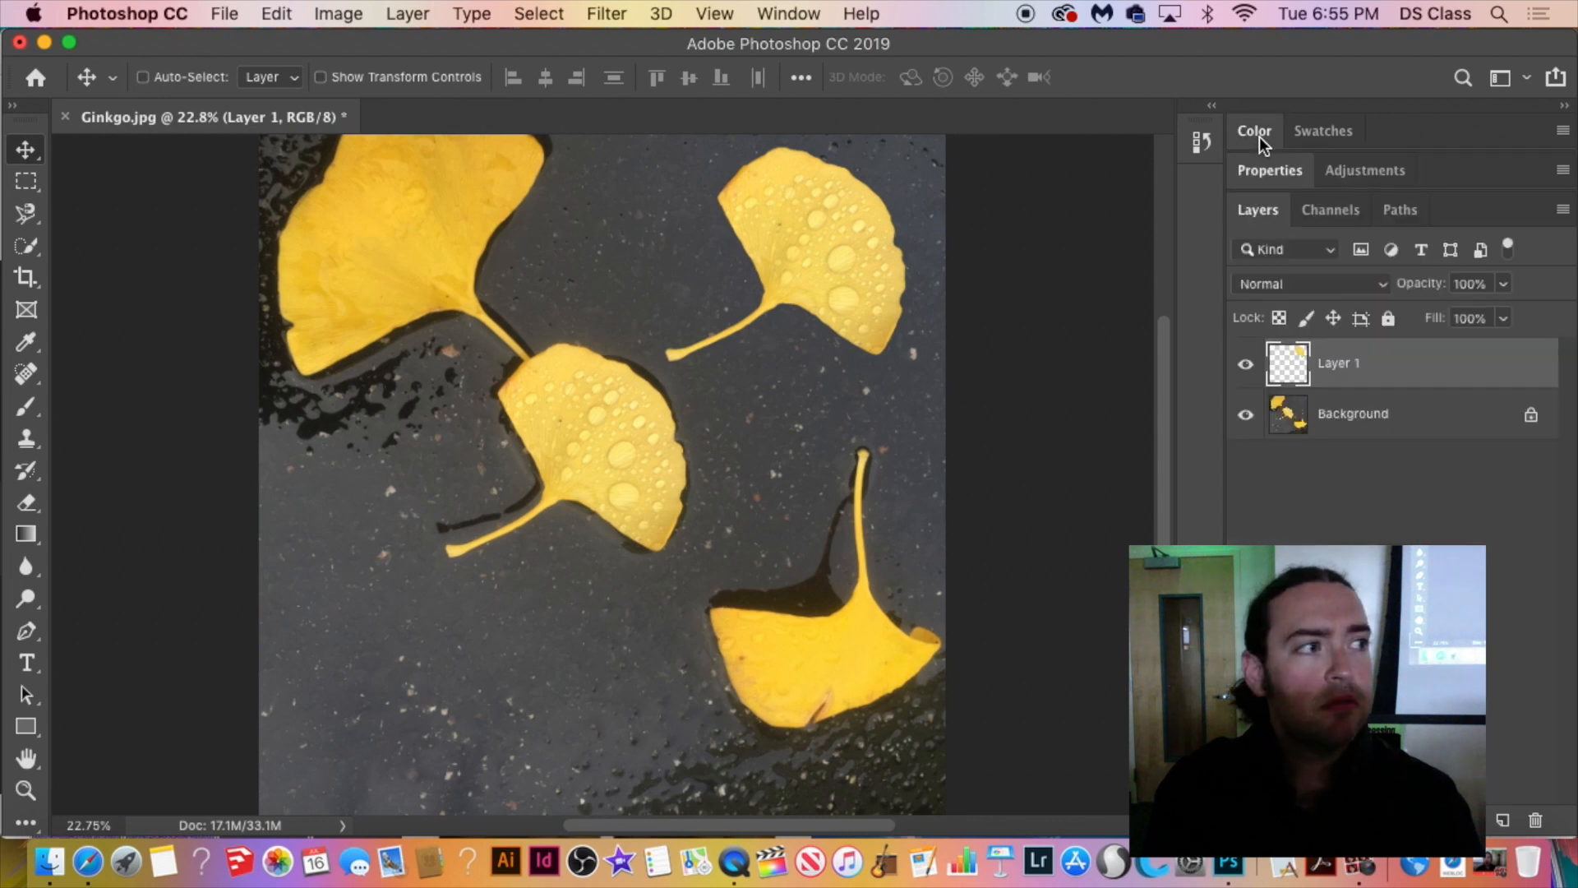
{"action": "left_click", "coordinate": [1261, 137]}
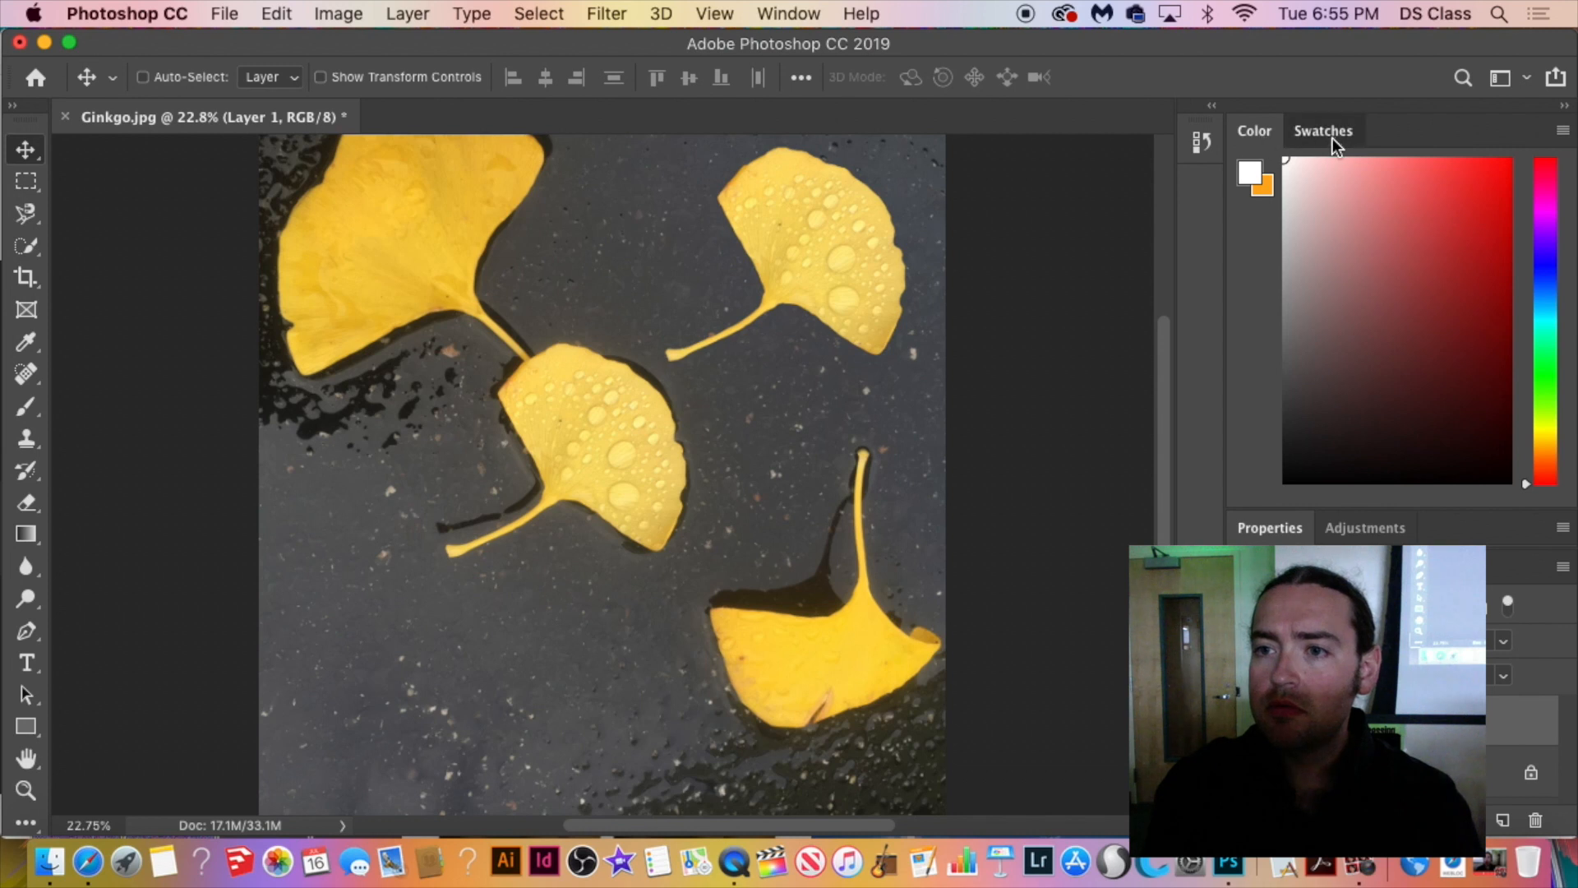
Open and close the History panel, and collapse the Color panel group again to reveal the layer list.
{"action": "left_click", "coordinate": [1324, 131]}
{"action": "left_click", "coordinate": [1207, 134]}
{"action": "left_click", "coordinate": [1254, 131]}
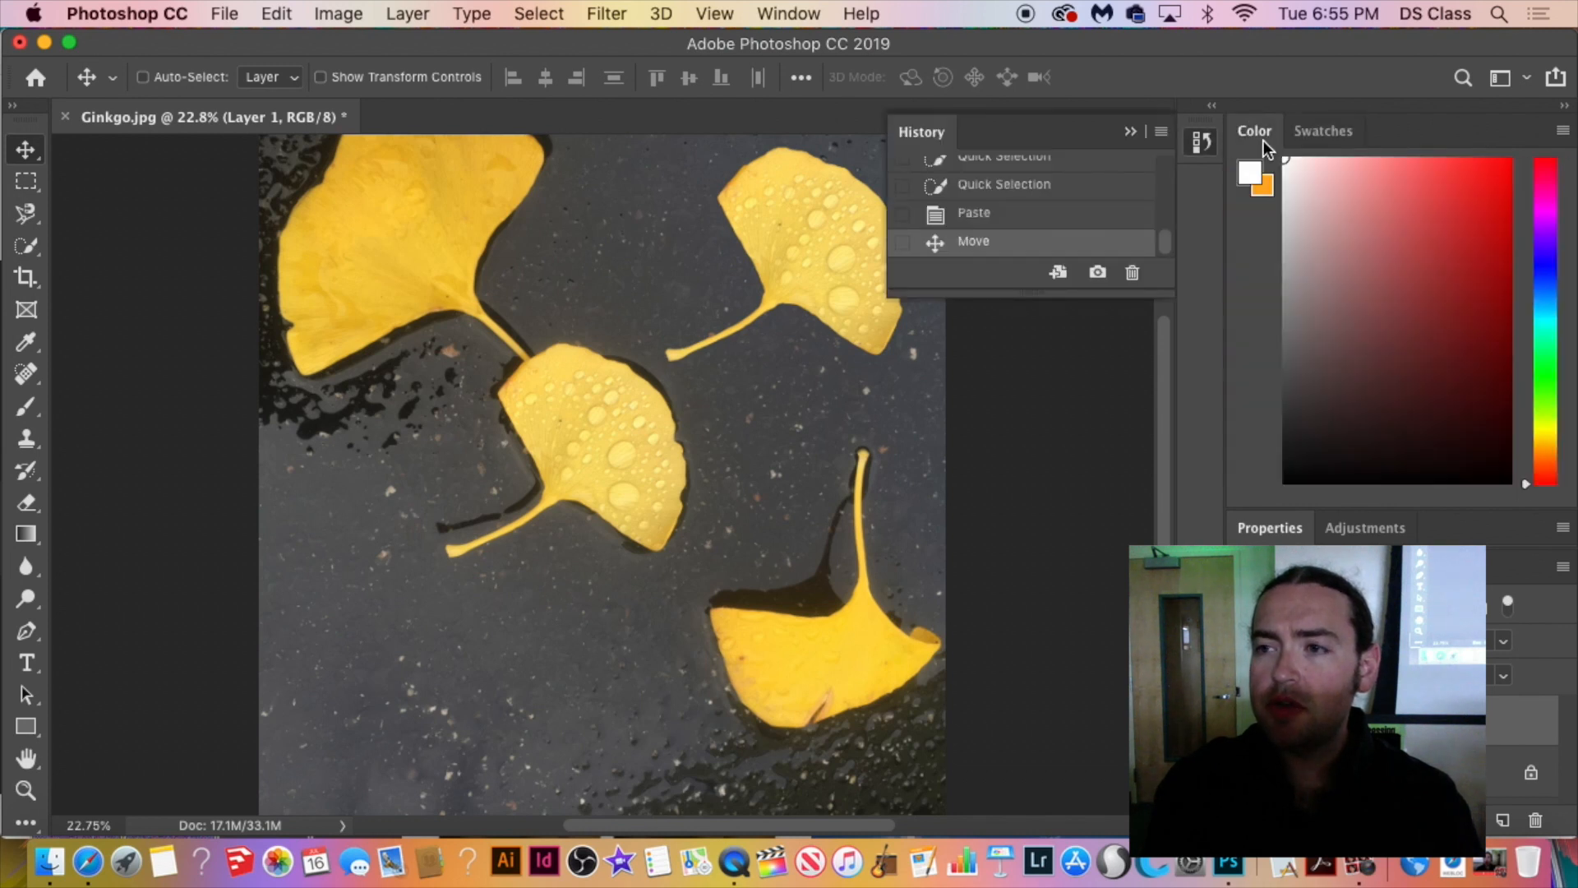
{"action": "left_click", "coordinate": [1131, 130]}
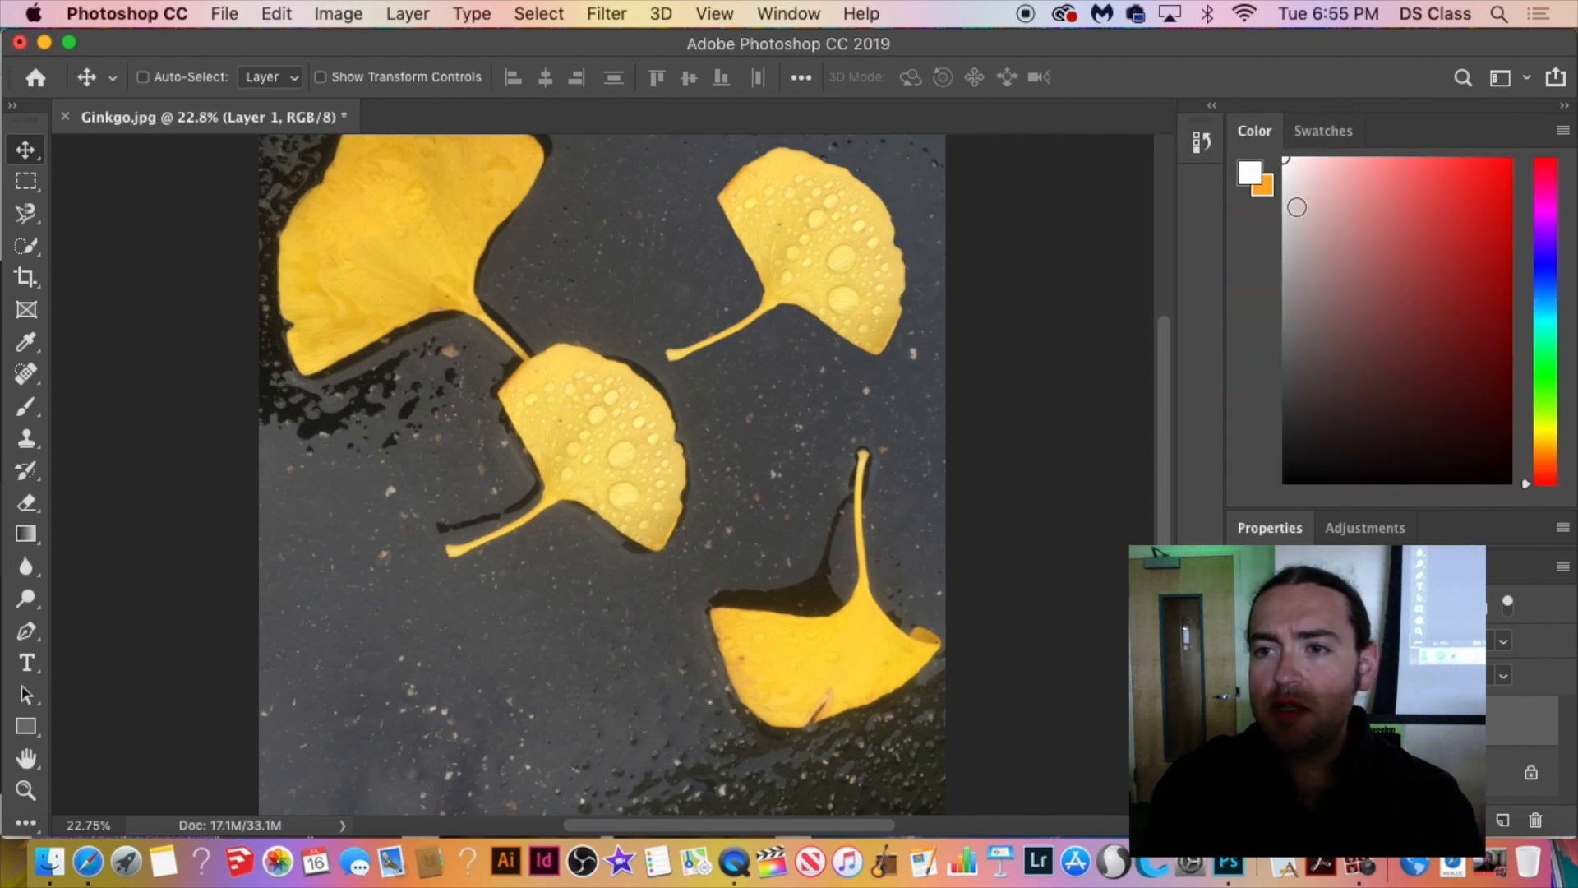
{"action": "left_click", "coordinate": [1274, 132]}
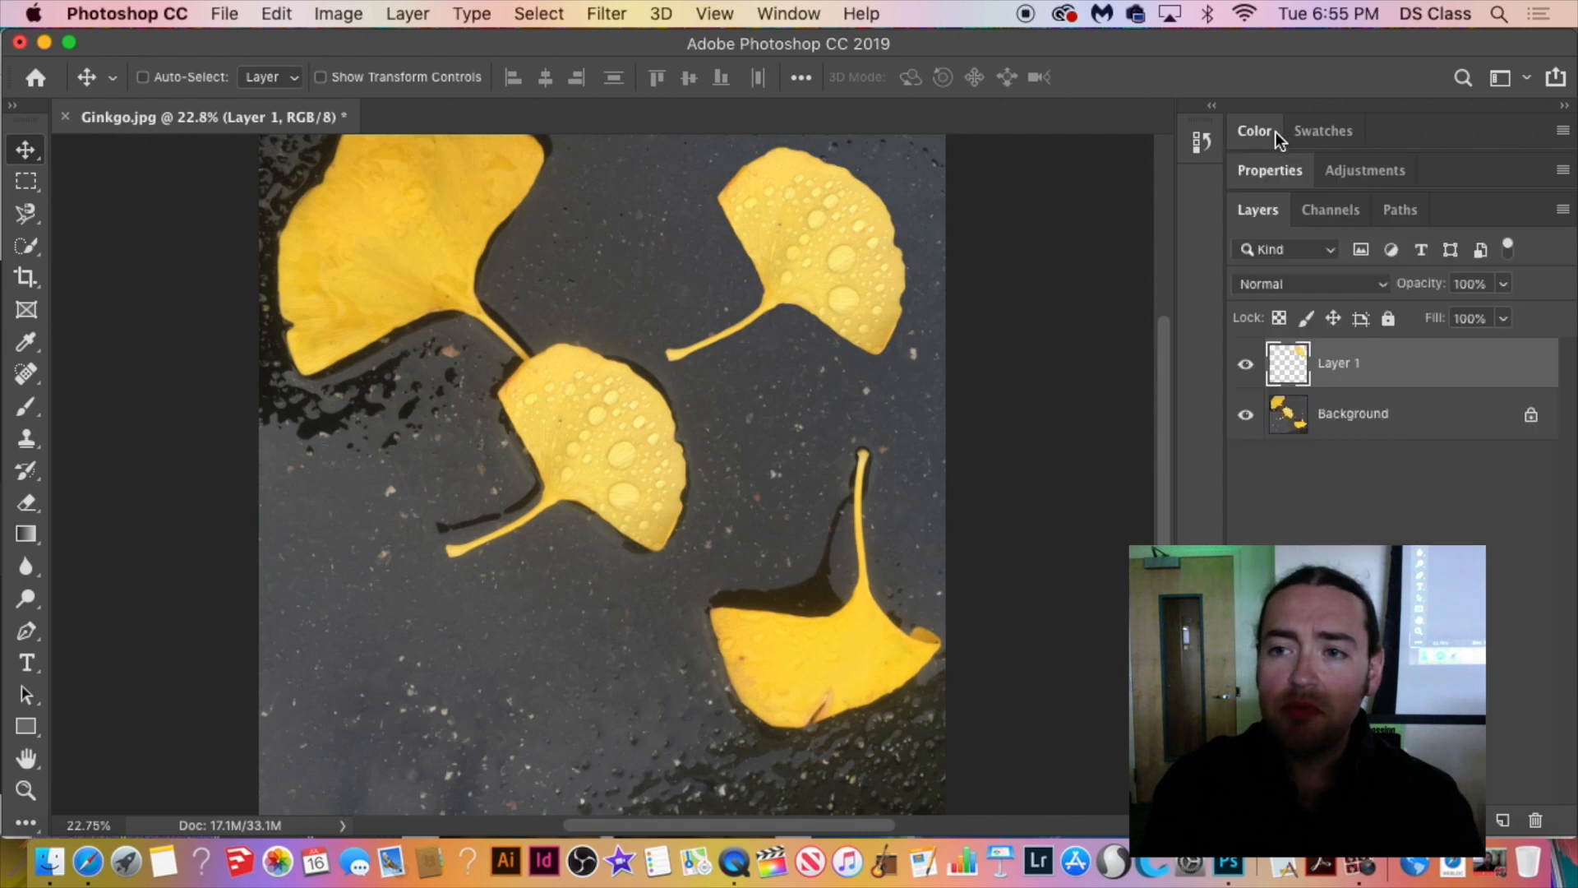
{"action": "left_click", "coordinate": [1274, 131]}
{"action": "left_click", "coordinate": [1271, 130]}
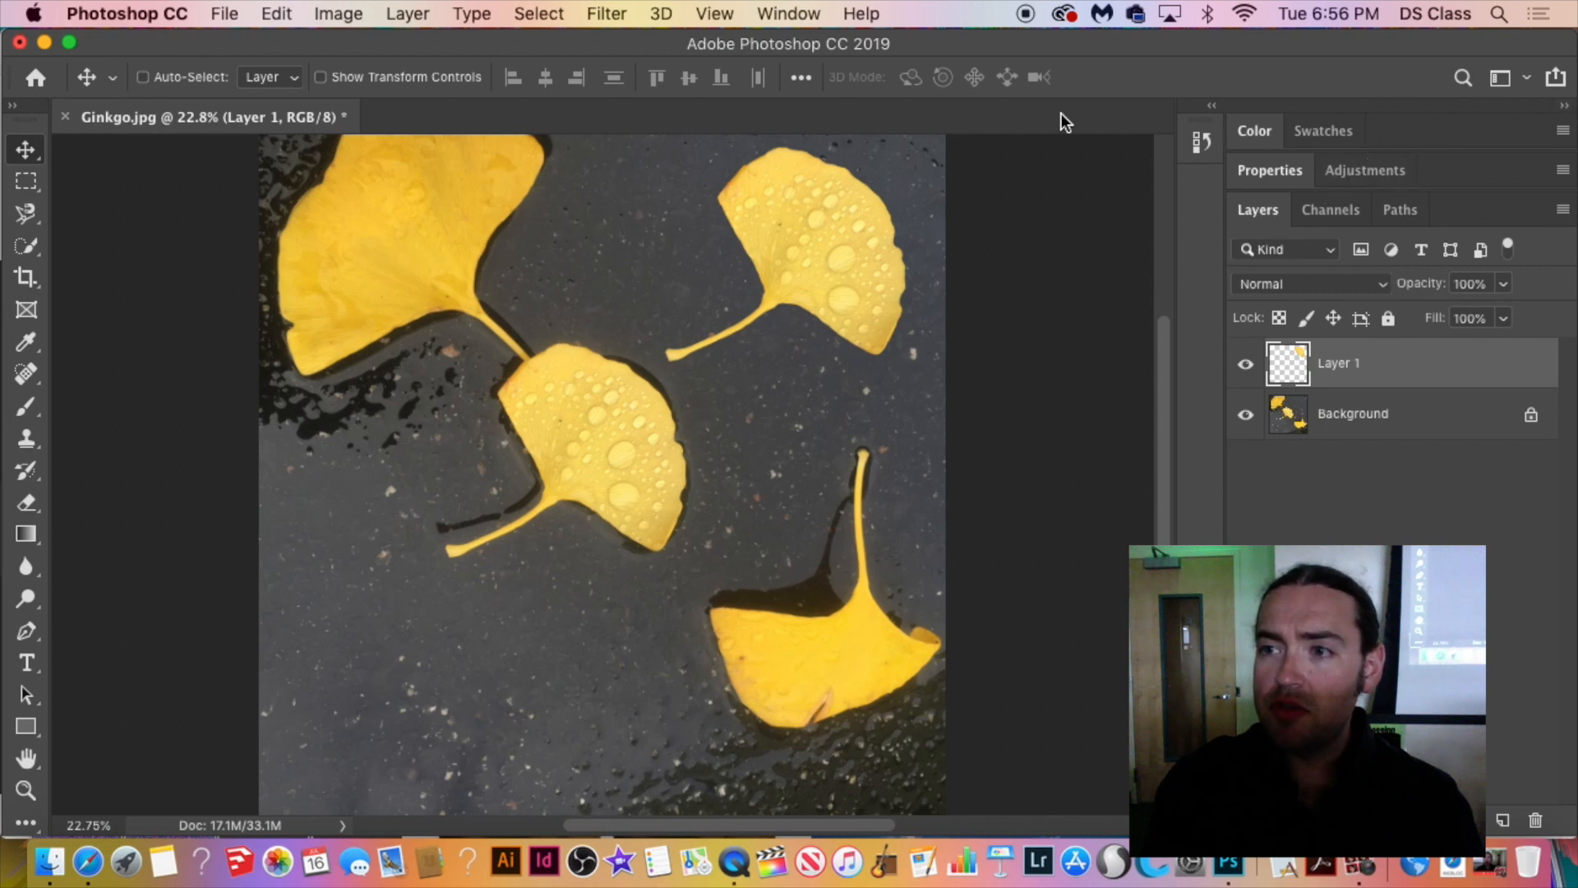
Look through the list of available panels for the Layers entry and close the list without changing anything.
{"action": "left_click", "coordinate": [786, 13]}
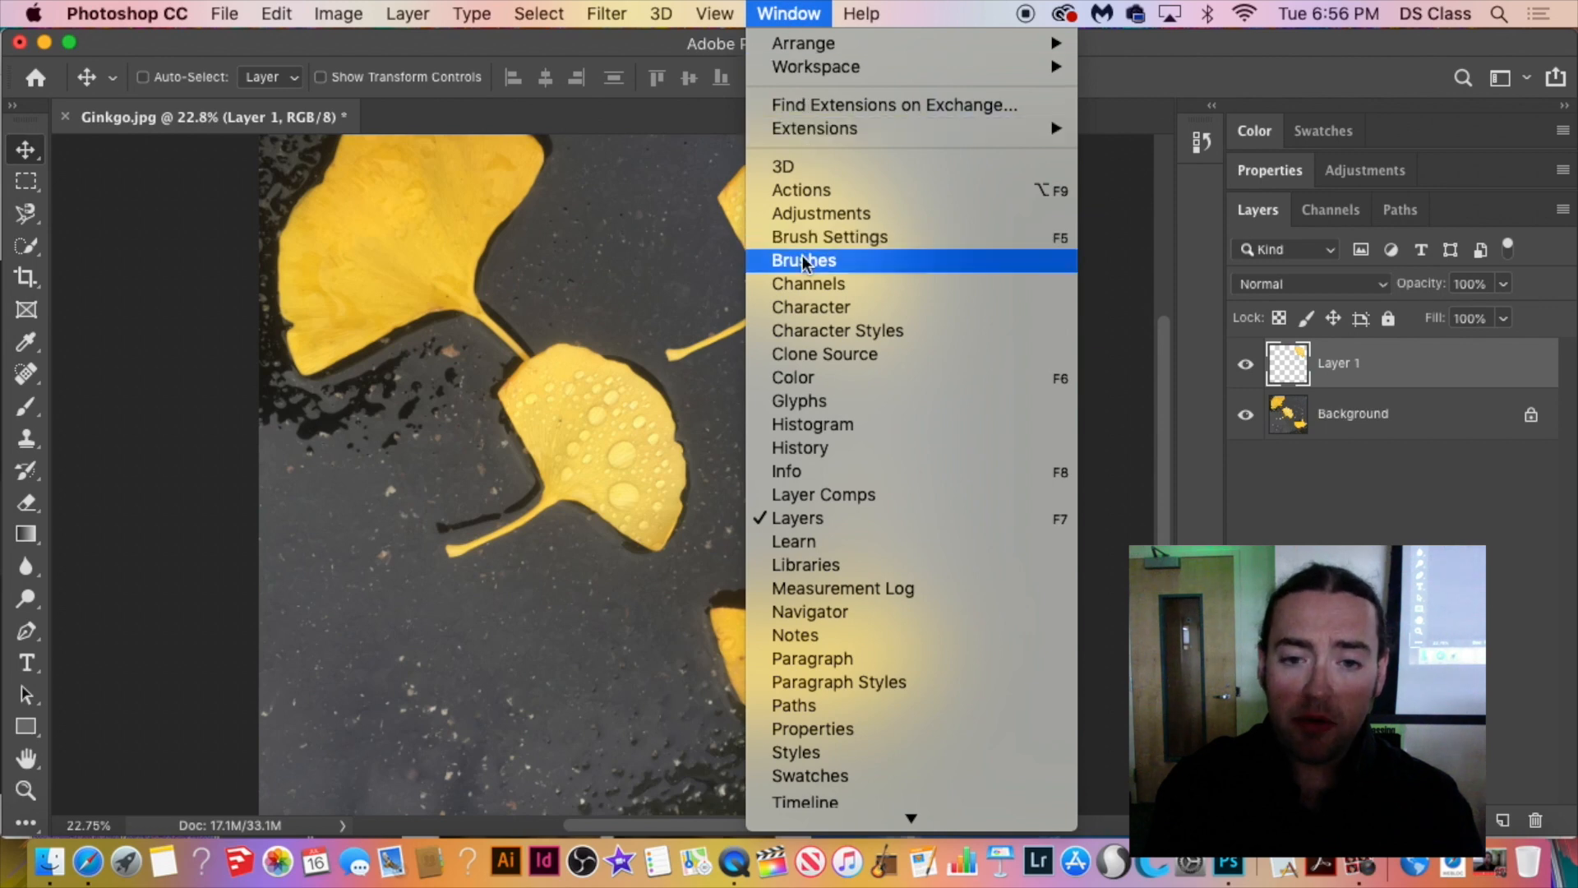
{"action": "mouse_move", "coordinate": [810, 827]}
{"action": "left_click", "coordinate": [789, 13]}
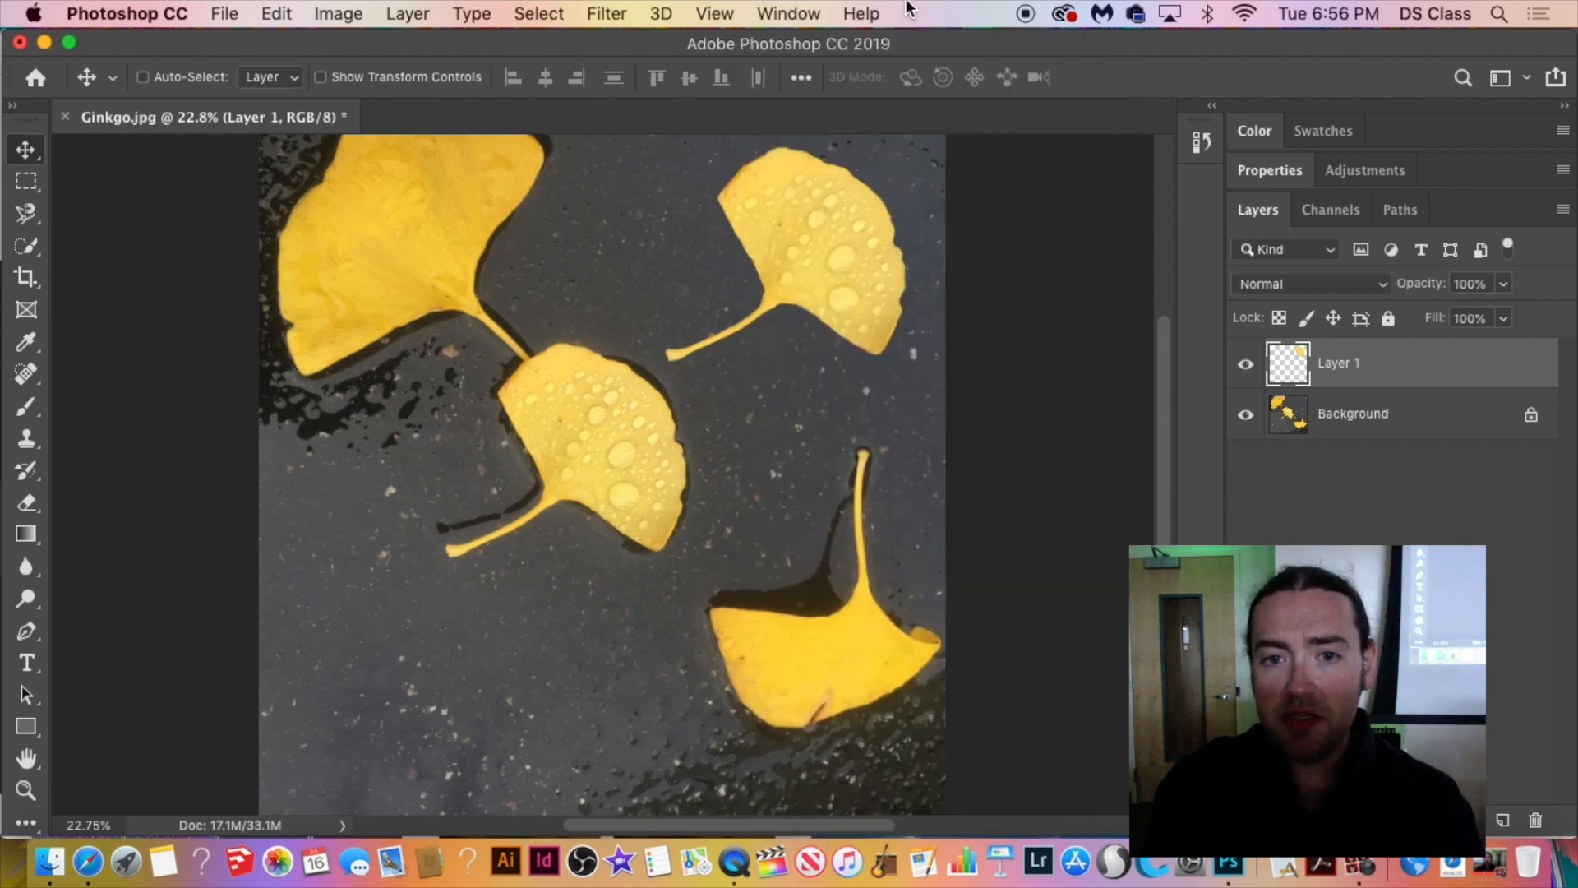
{"action": "left_click", "coordinate": [790, 13]}
{"action": "scroll", "coordinate": [839, 473], "scroll_direction": "down", "scroll_amount": 3}
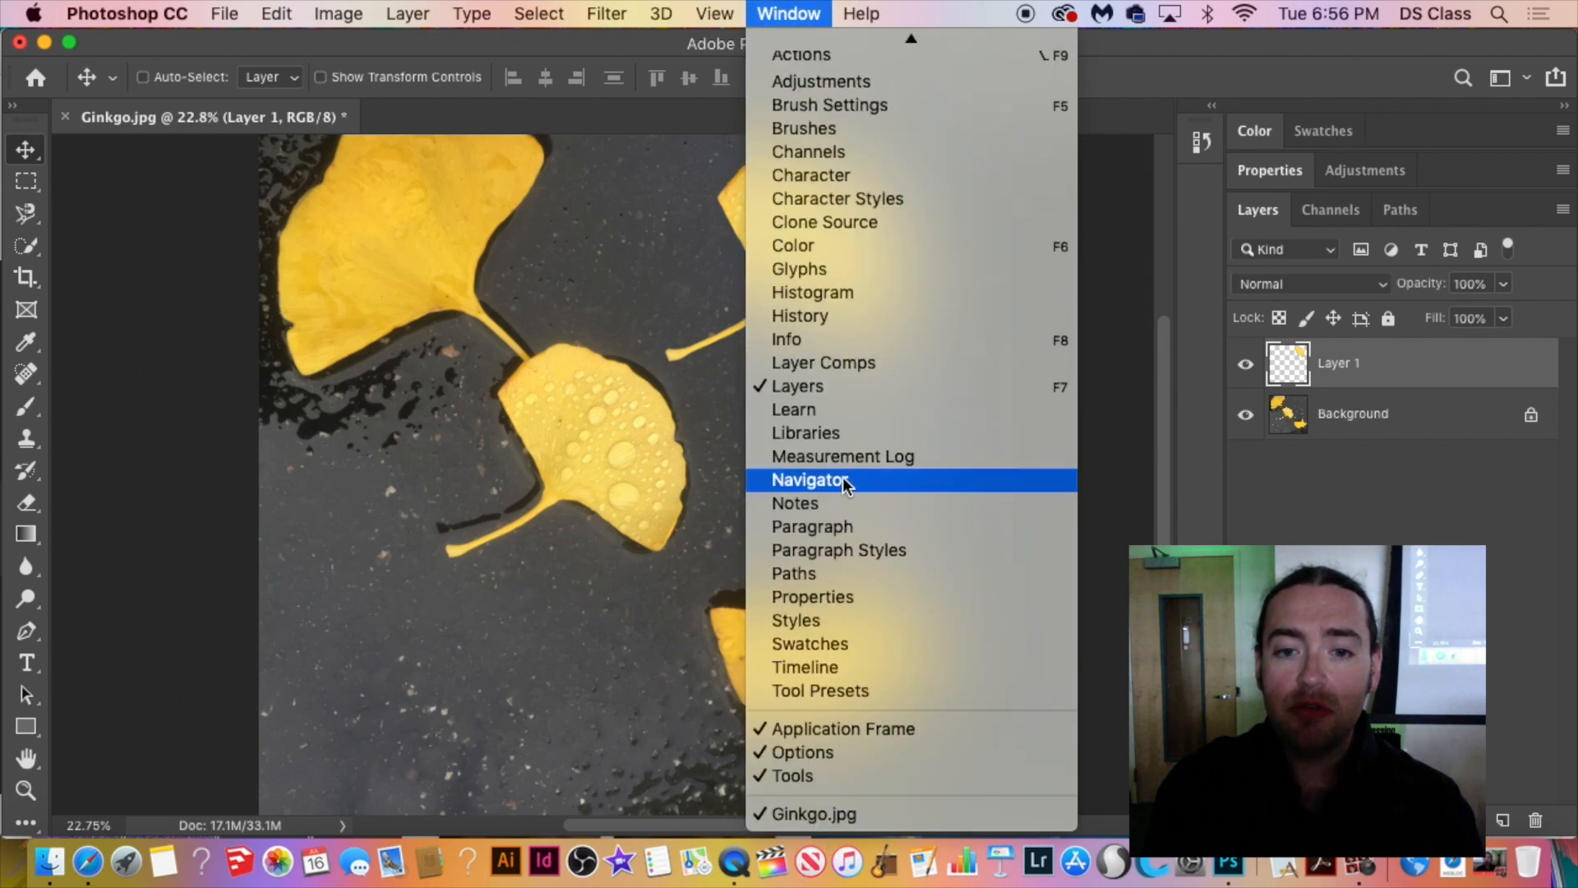
{"action": "scroll", "coordinate": [839, 448], "scroll_direction": "up", "scroll_amount": 3}
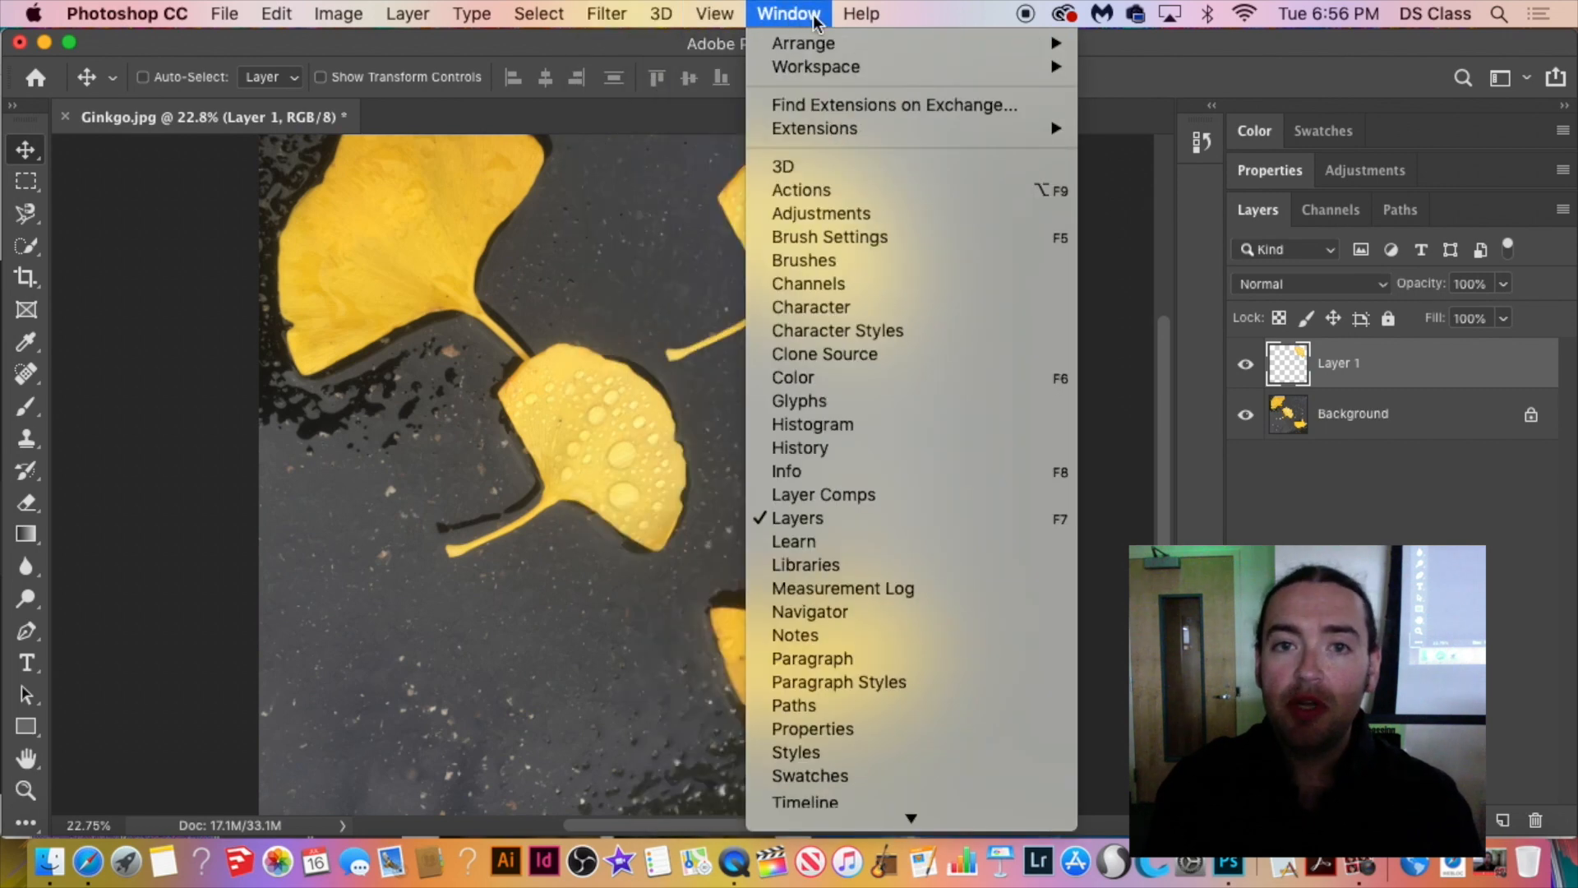
{"action": "mouse_move", "coordinate": [862, 13]}
{"action": "left_click", "coordinate": [1401, 73]}
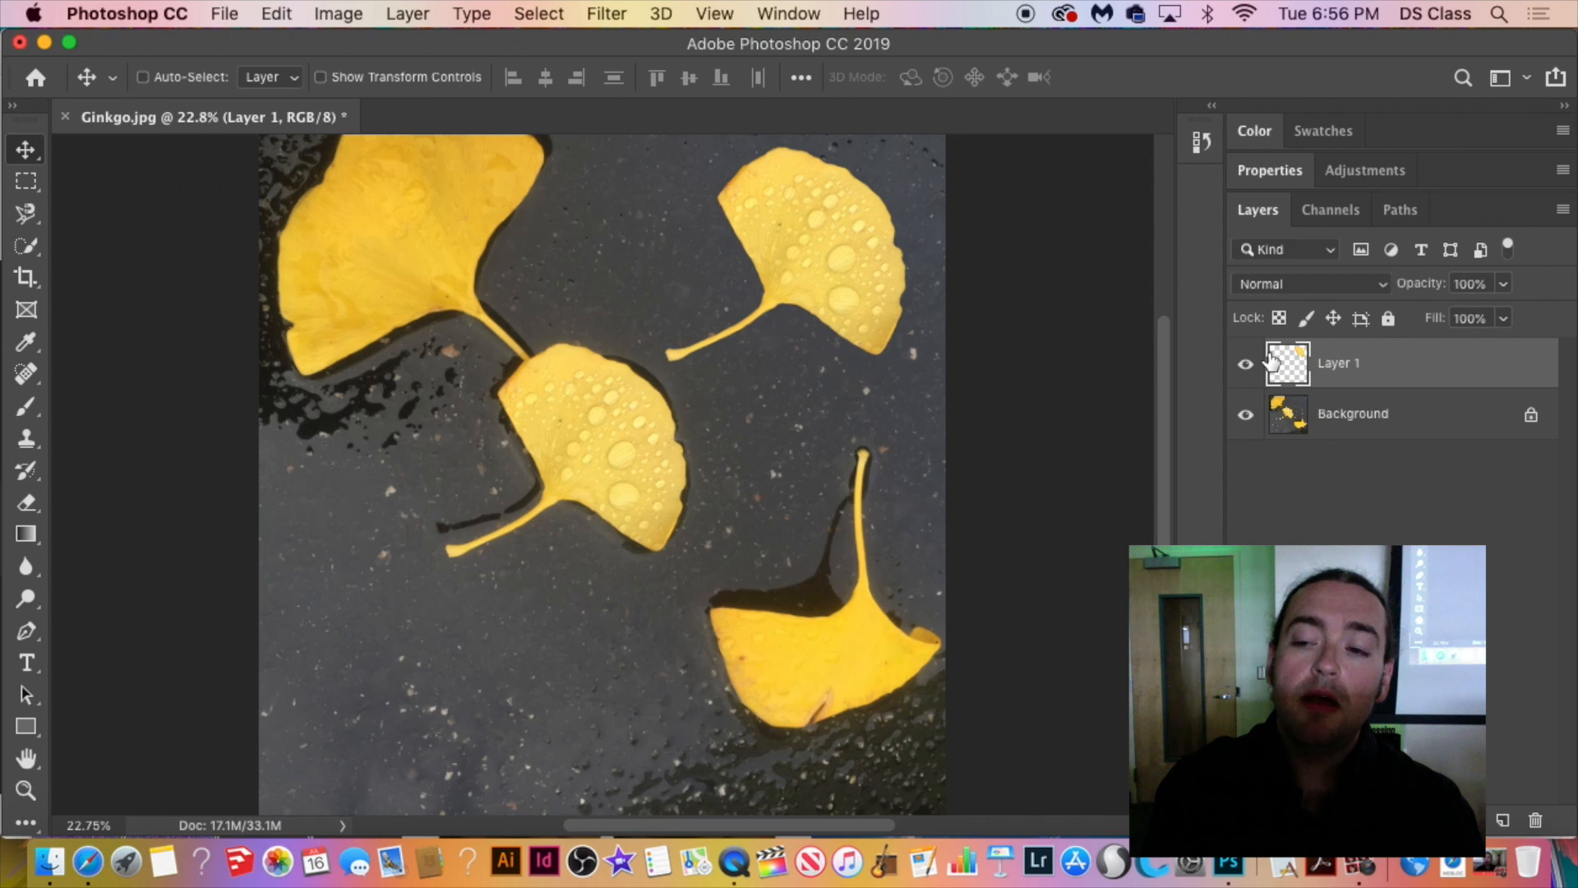
Switch the active layer back and forth between Background and Layer 1.
{"action": "left_click", "coordinate": [1363, 413]}
{"action": "left_click", "coordinate": [1365, 368]}
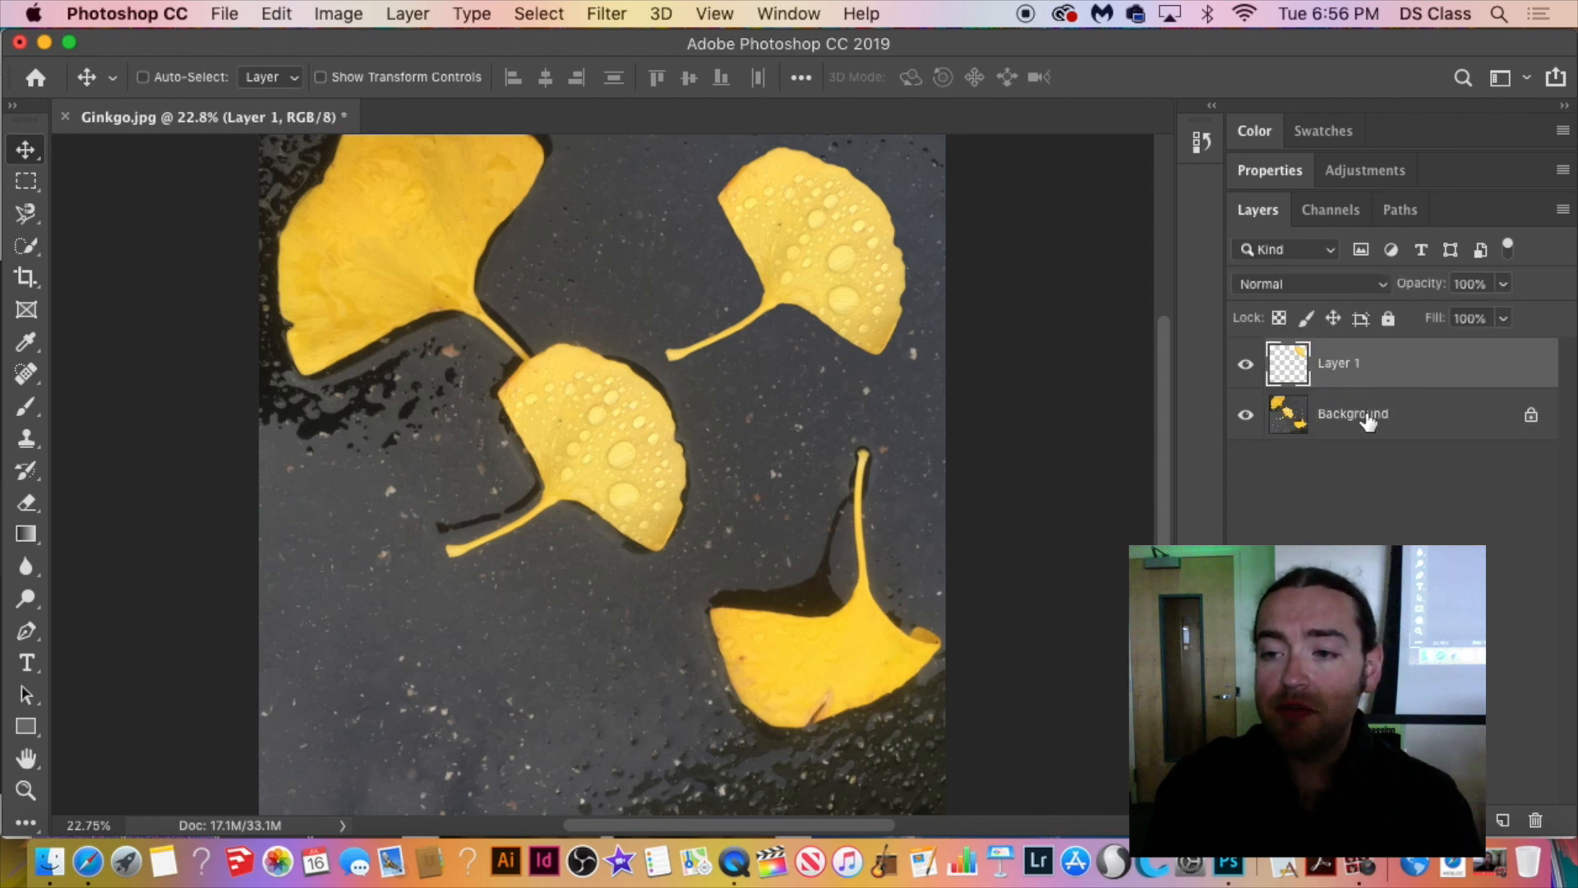
{"action": "left_click", "coordinate": [1377, 415]}
{"action": "left_click", "coordinate": [1375, 360]}
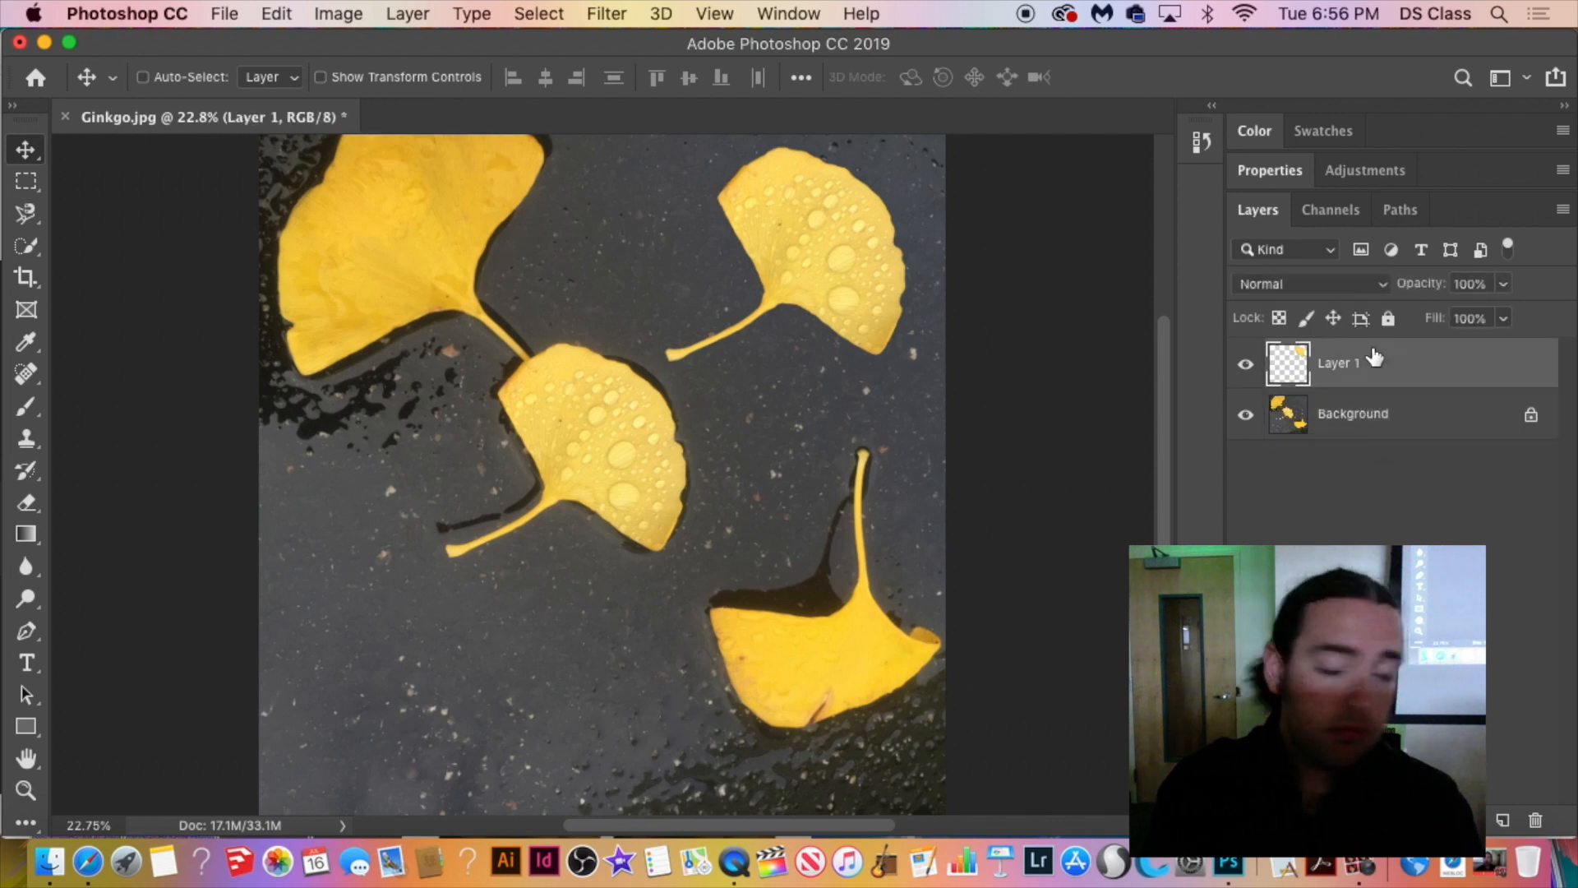
{"action": "left_click", "coordinate": [1376, 413]}
{"action": "left_click", "coordinate": [1370, 362]}
{"action": "left_click", "coordinate": [1383, 434]}
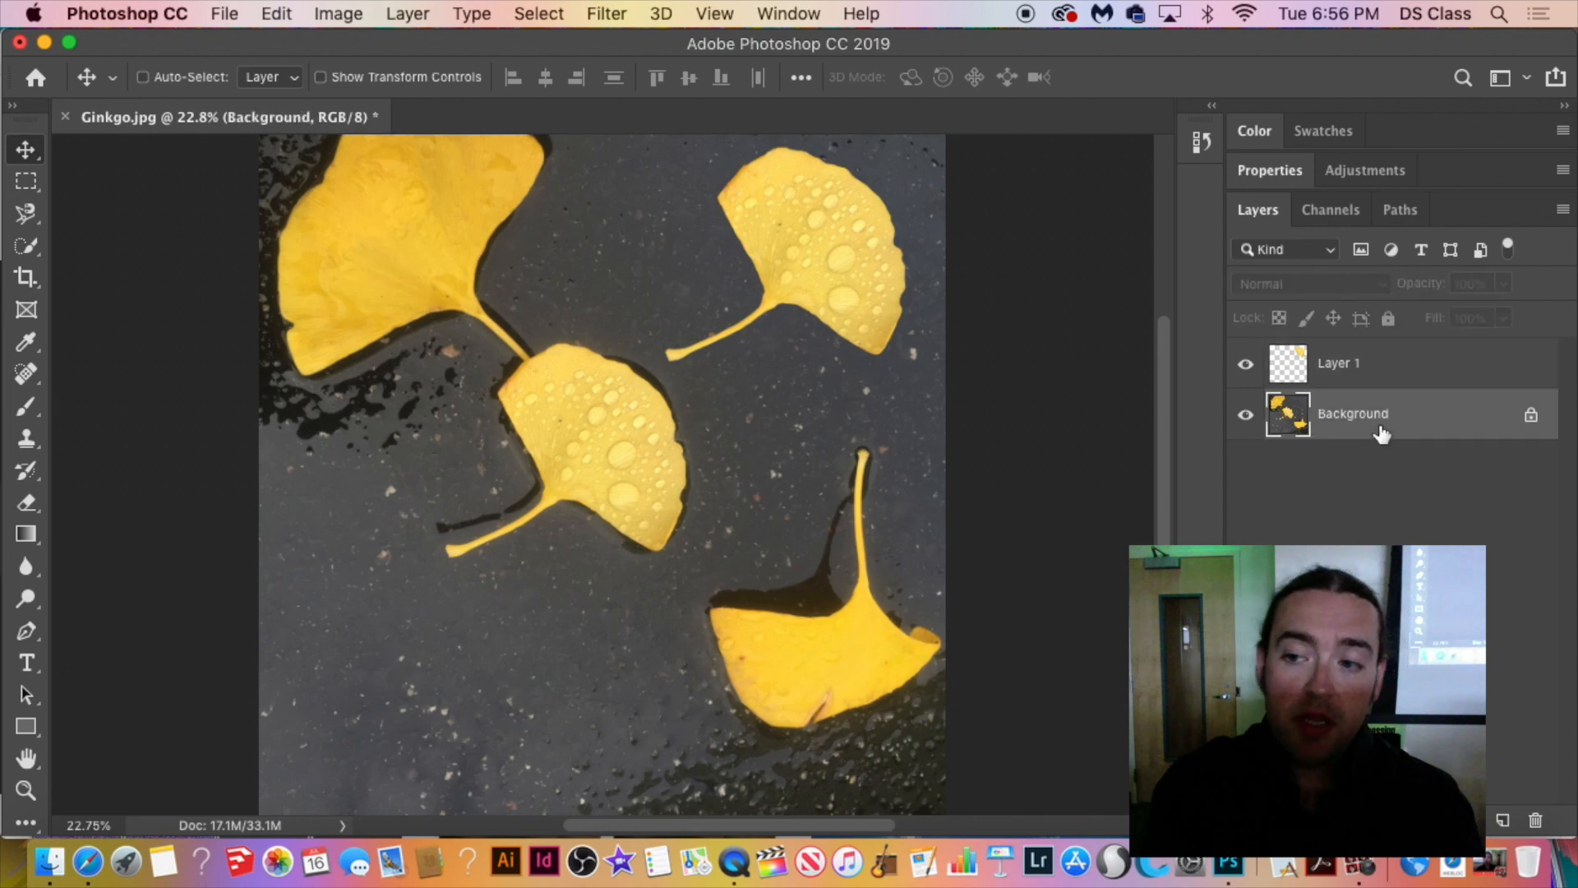
{"action": "left_click", "coordinate": [1372, 365]}
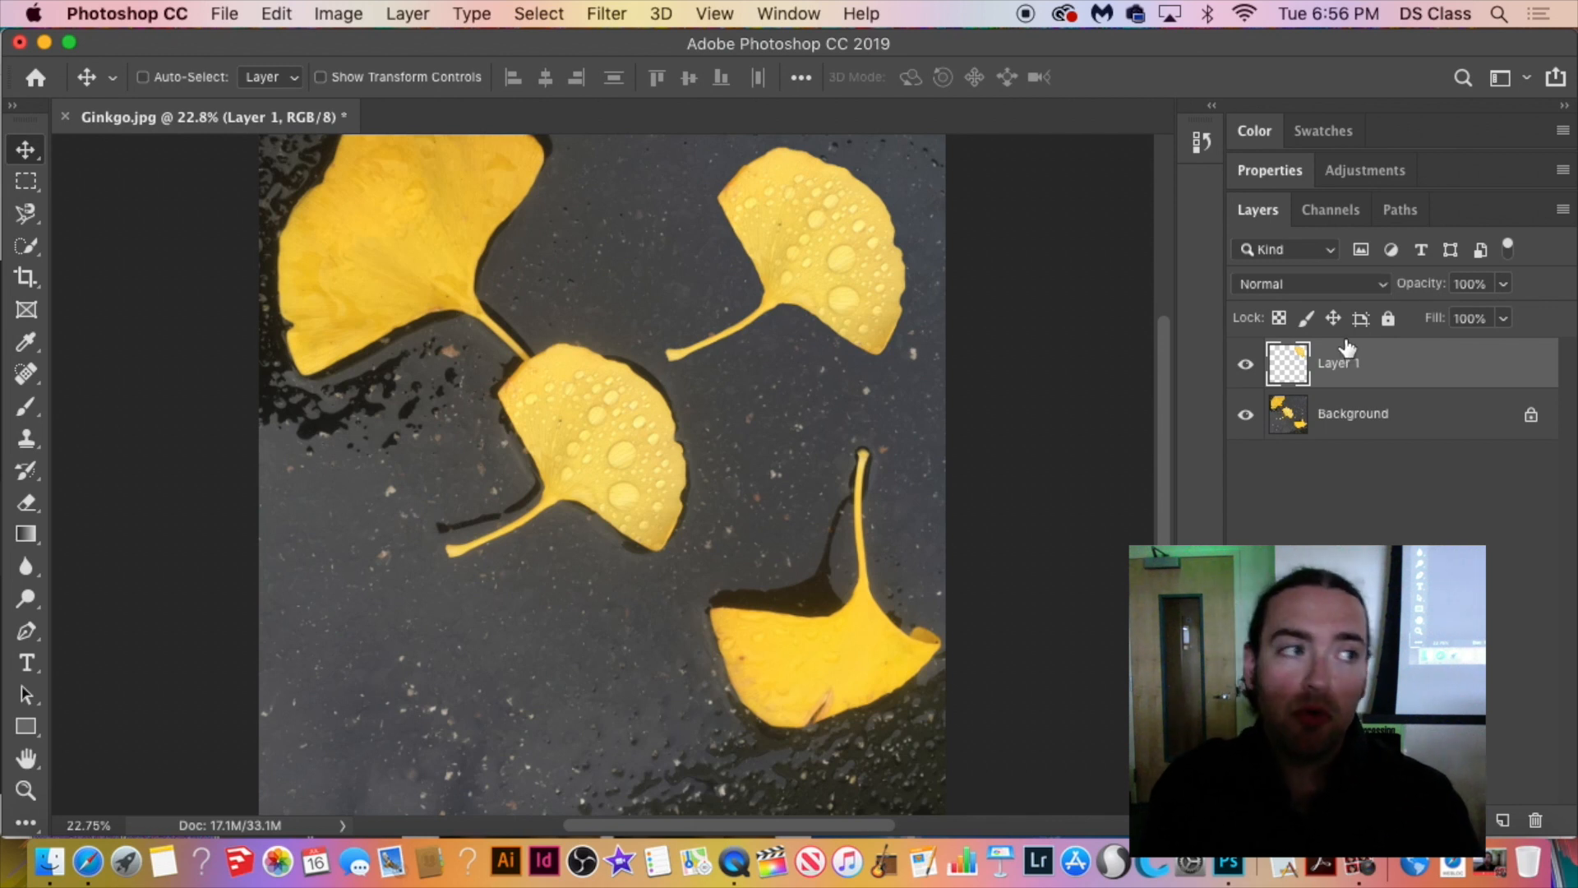
{"action": "left_click", "coordinate": [1421, 423]}
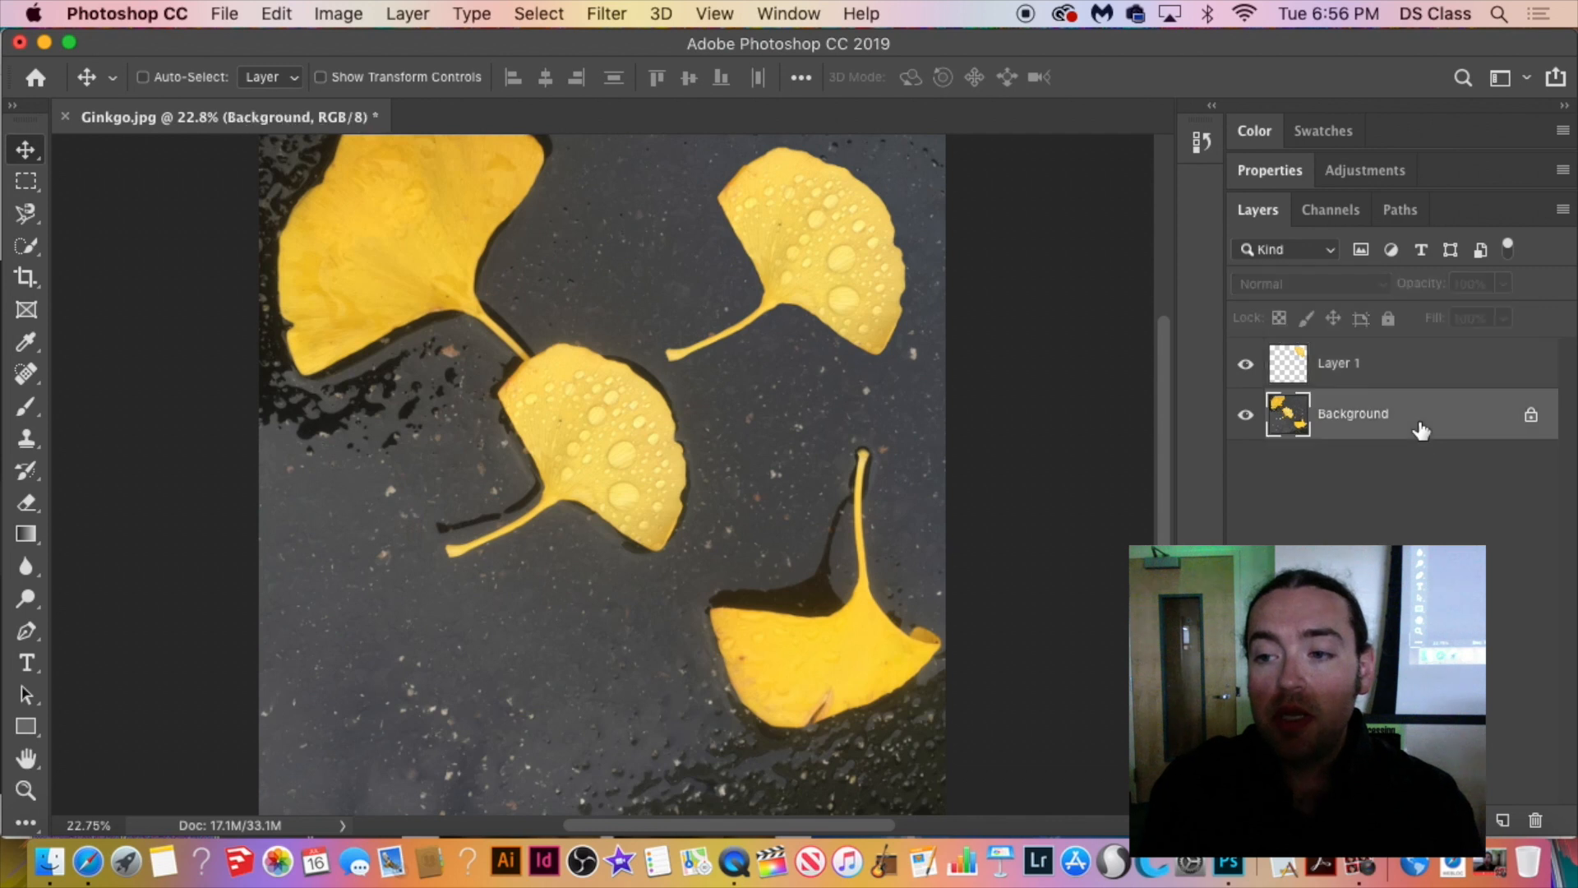
Select Layer 1 and move its leaf copy down and left so its stem overlaps the original leaf.
{"action": "left_click", "coordinate": [1422, 380]}
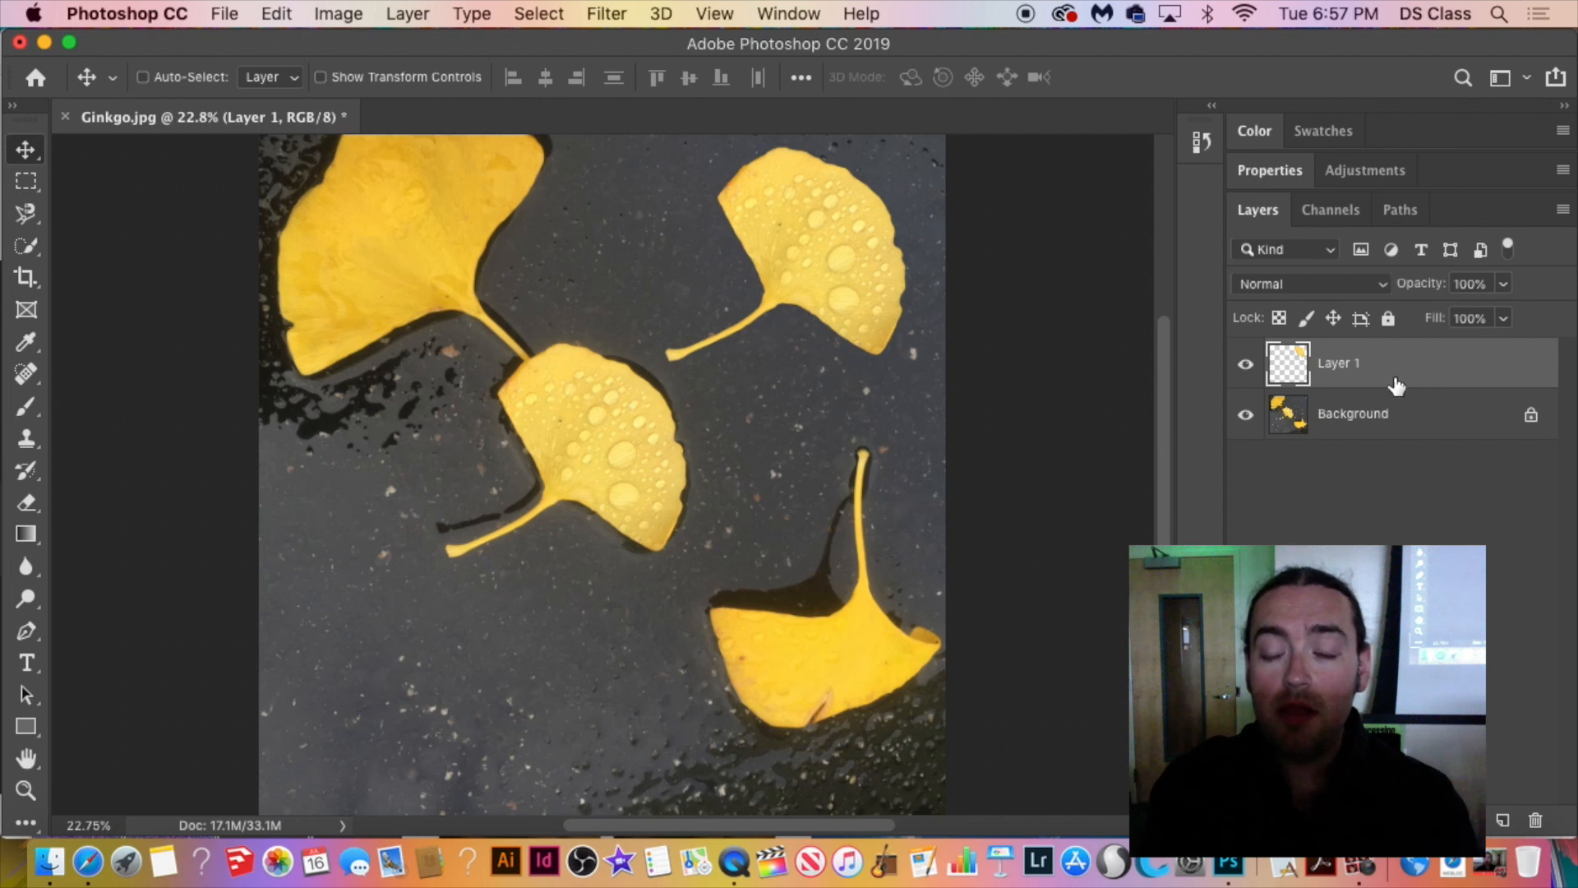
{"action": "left_click_drag", "start_coordinate": [837, 285], "coordinate": [781, 362]}
Try to move the locked Background layer with the Move tool and dismiss the alert.
{"action": "left_click", "coordinate": [1333, 442]}
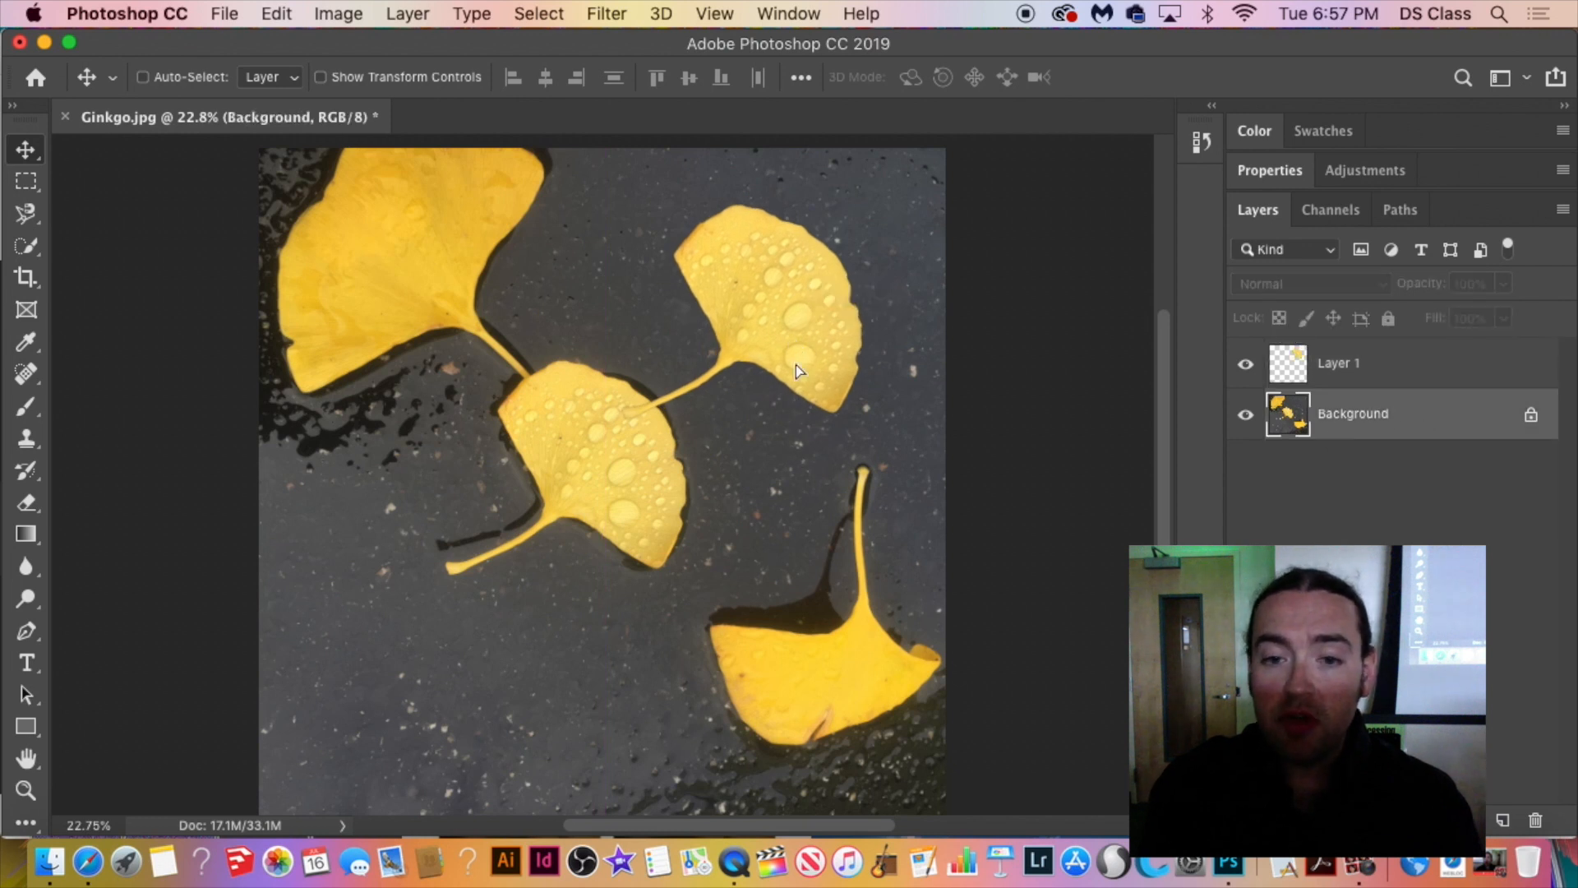
{"action": "left_click", "coordinate": [620, 201]}
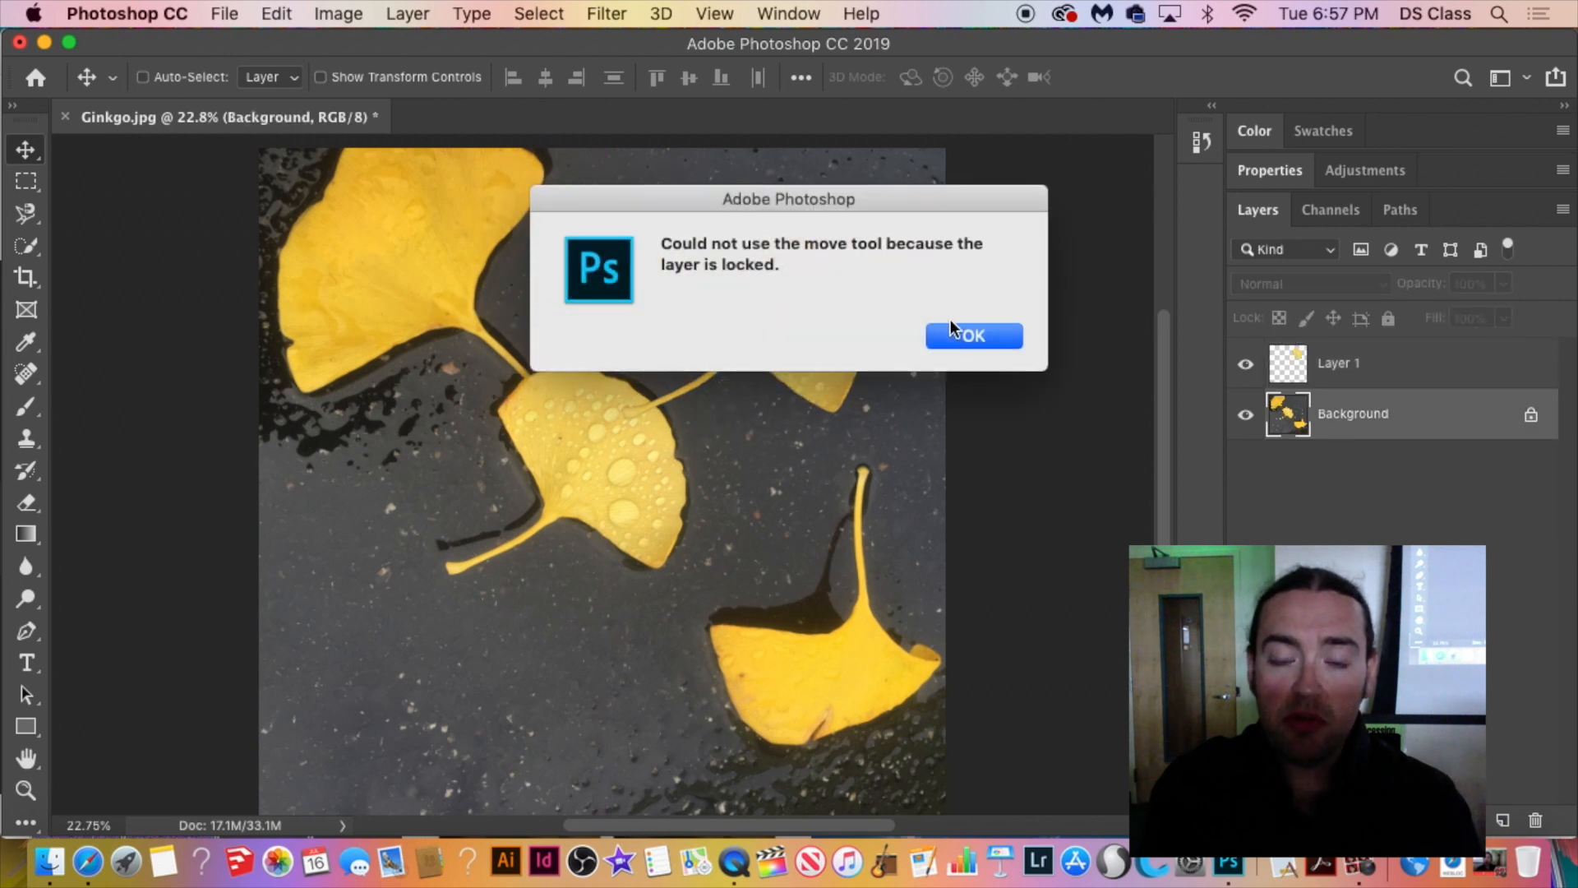
{"action": "left_click", "coordinate": [957, 333]}
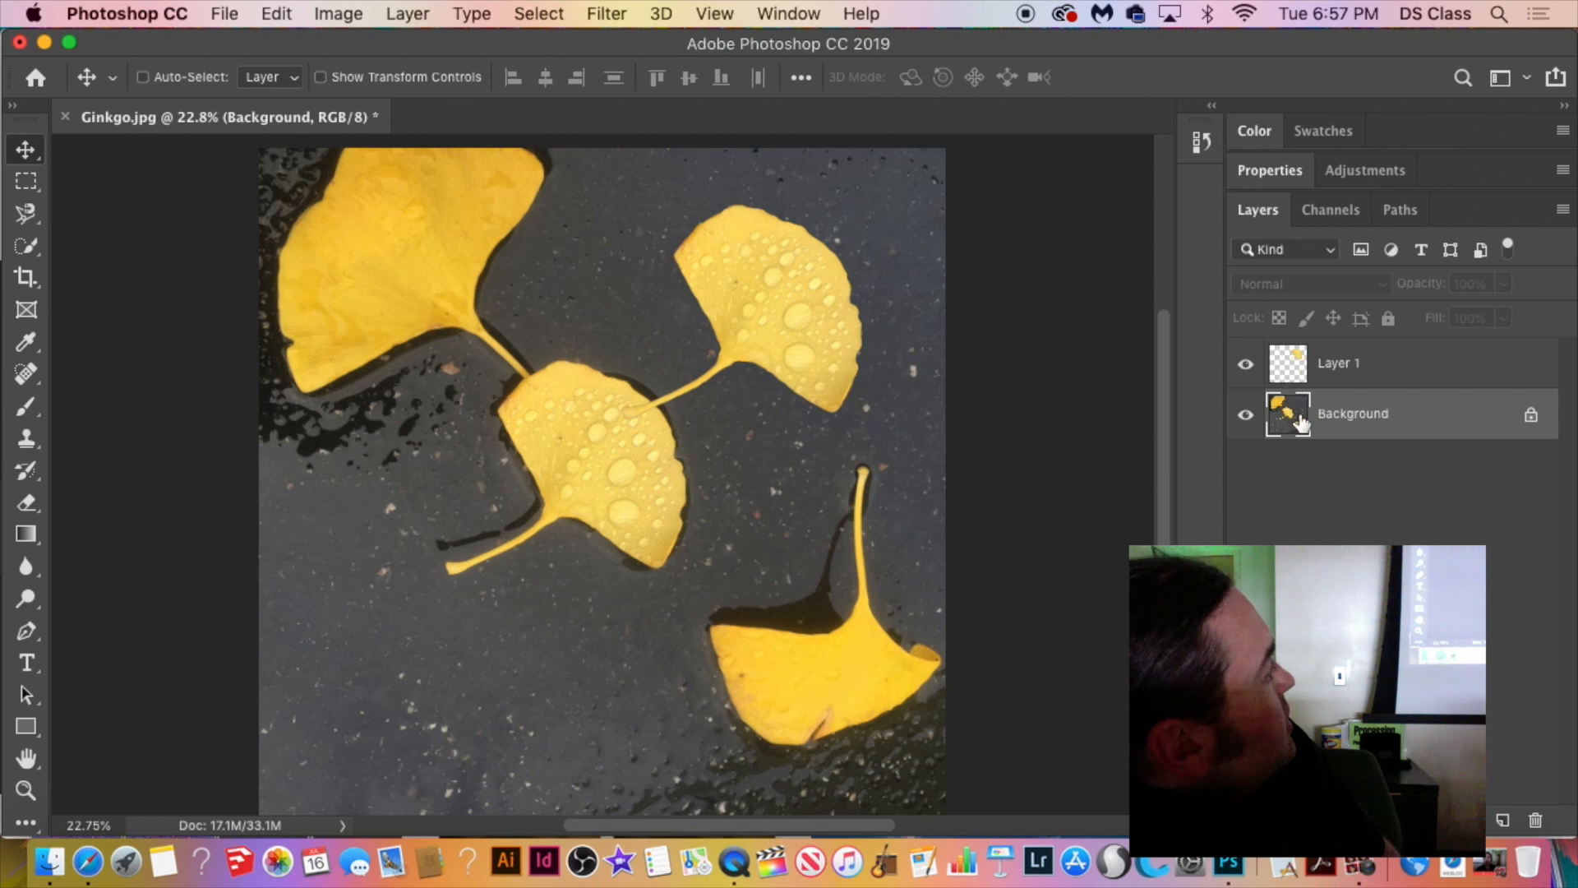
Toggle the visibility of Layer 1 and Background, leaving only the leaf copy on Layer 1 shown.
{"action": "left_click", "coordinate": [1245, 364]}
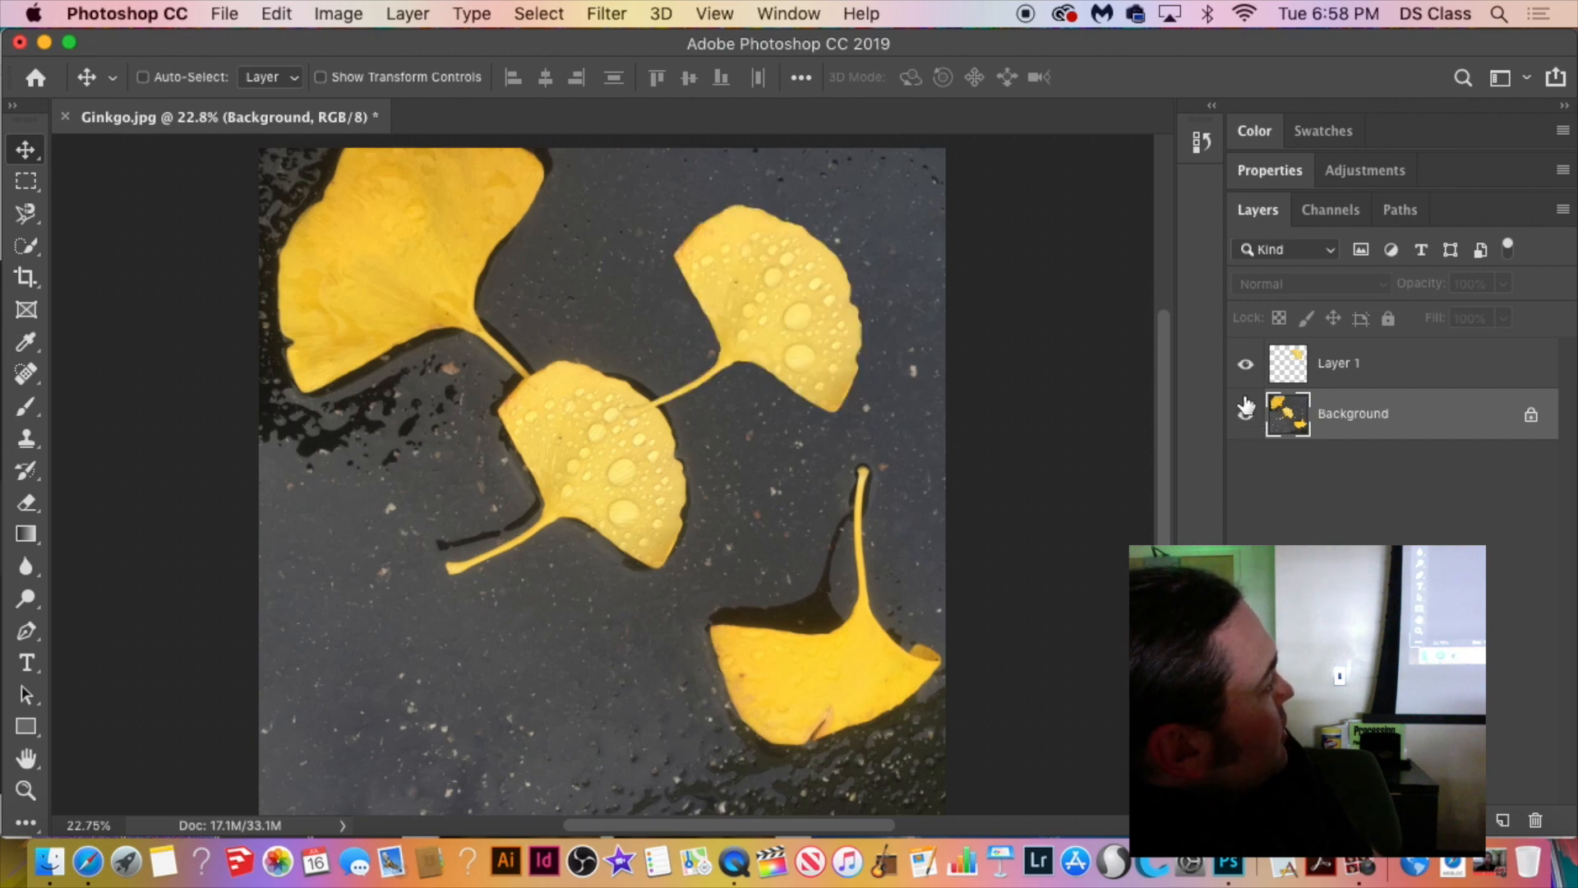
{"action": "left_click", "coordinate": [1245, 415]}
{"action": "left_click", "coordinate": [1244, 415]}
{"action": "left_click", "coordinate": [1243, 415]}
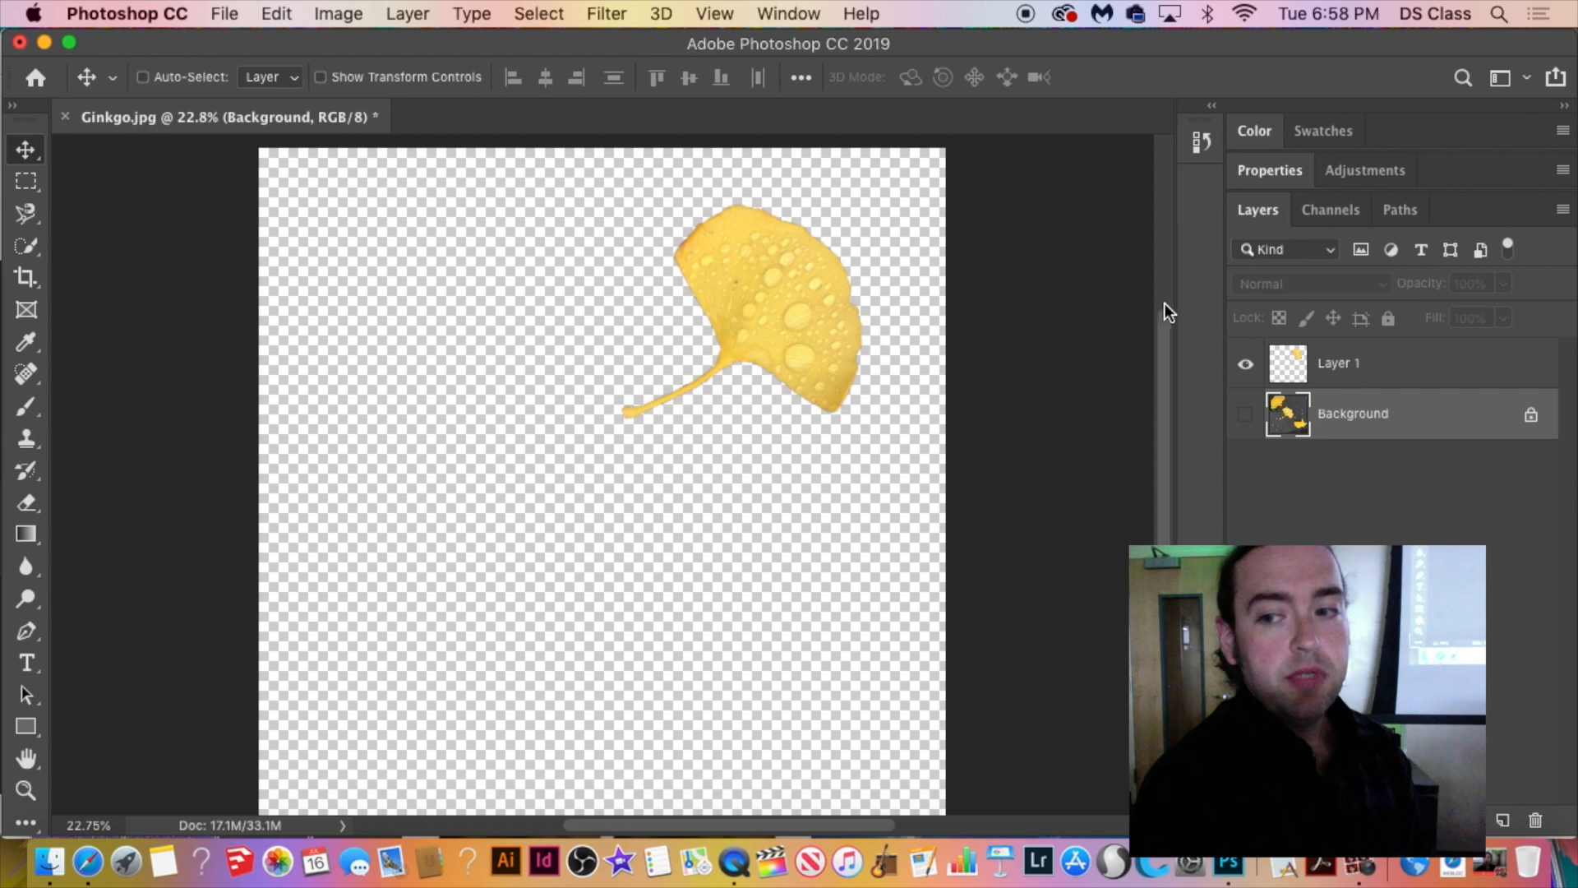
{"action": "left_click", "coordinate": [1247, 415]}
{"action": "left_click", "coordinate": [1247, 415]}
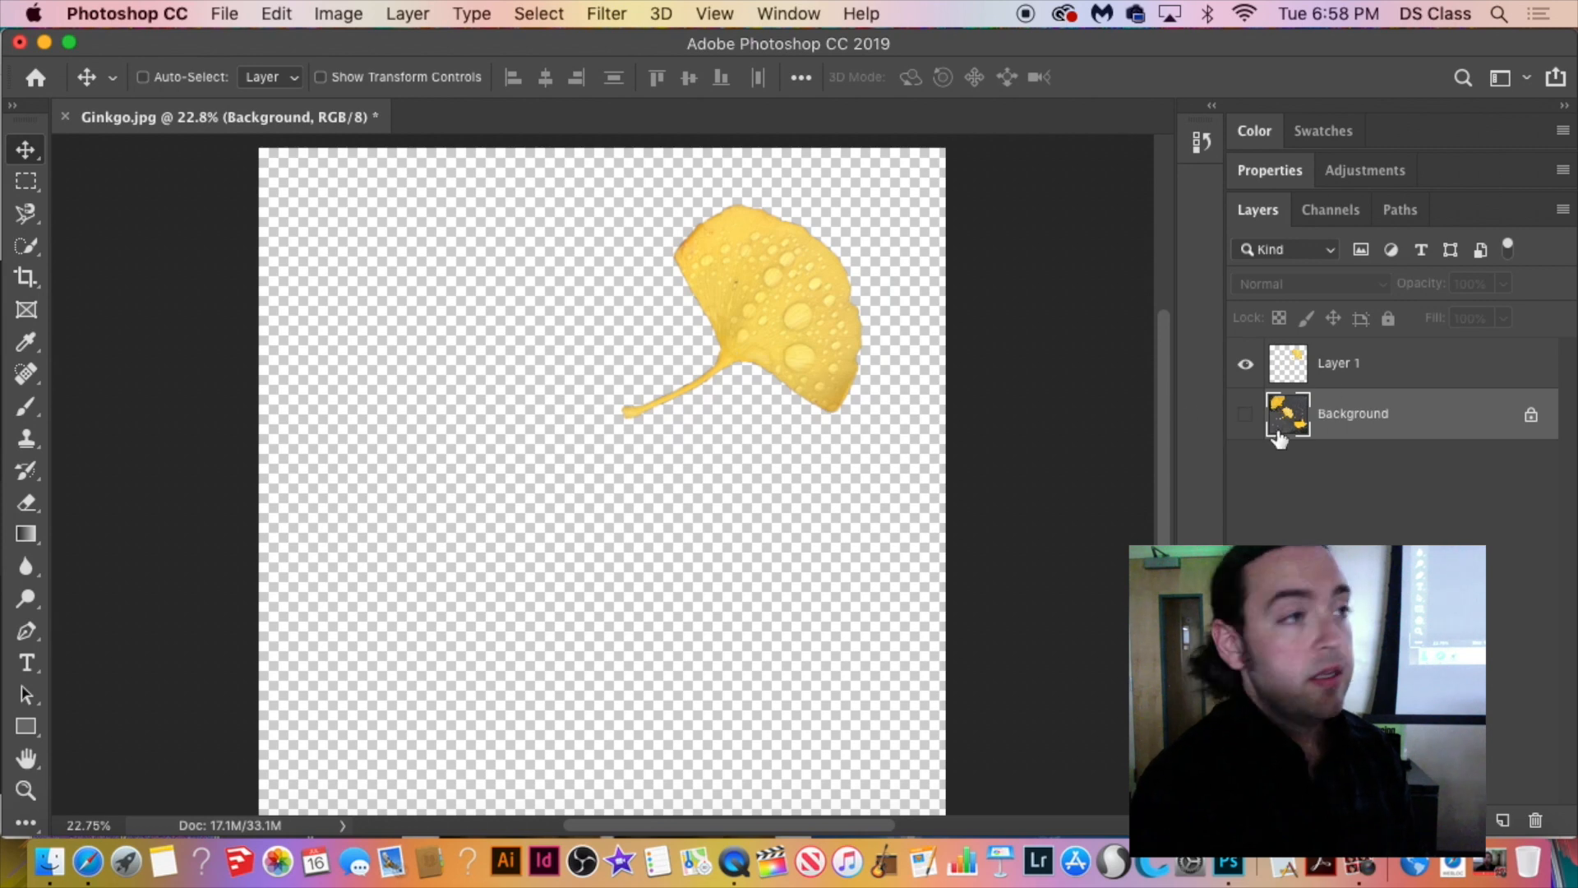
Create a new document from the Letter preset, 8.5 x 11 in at 300 ppi.
{"action": "left_click", "coordinate": [224, 13]}
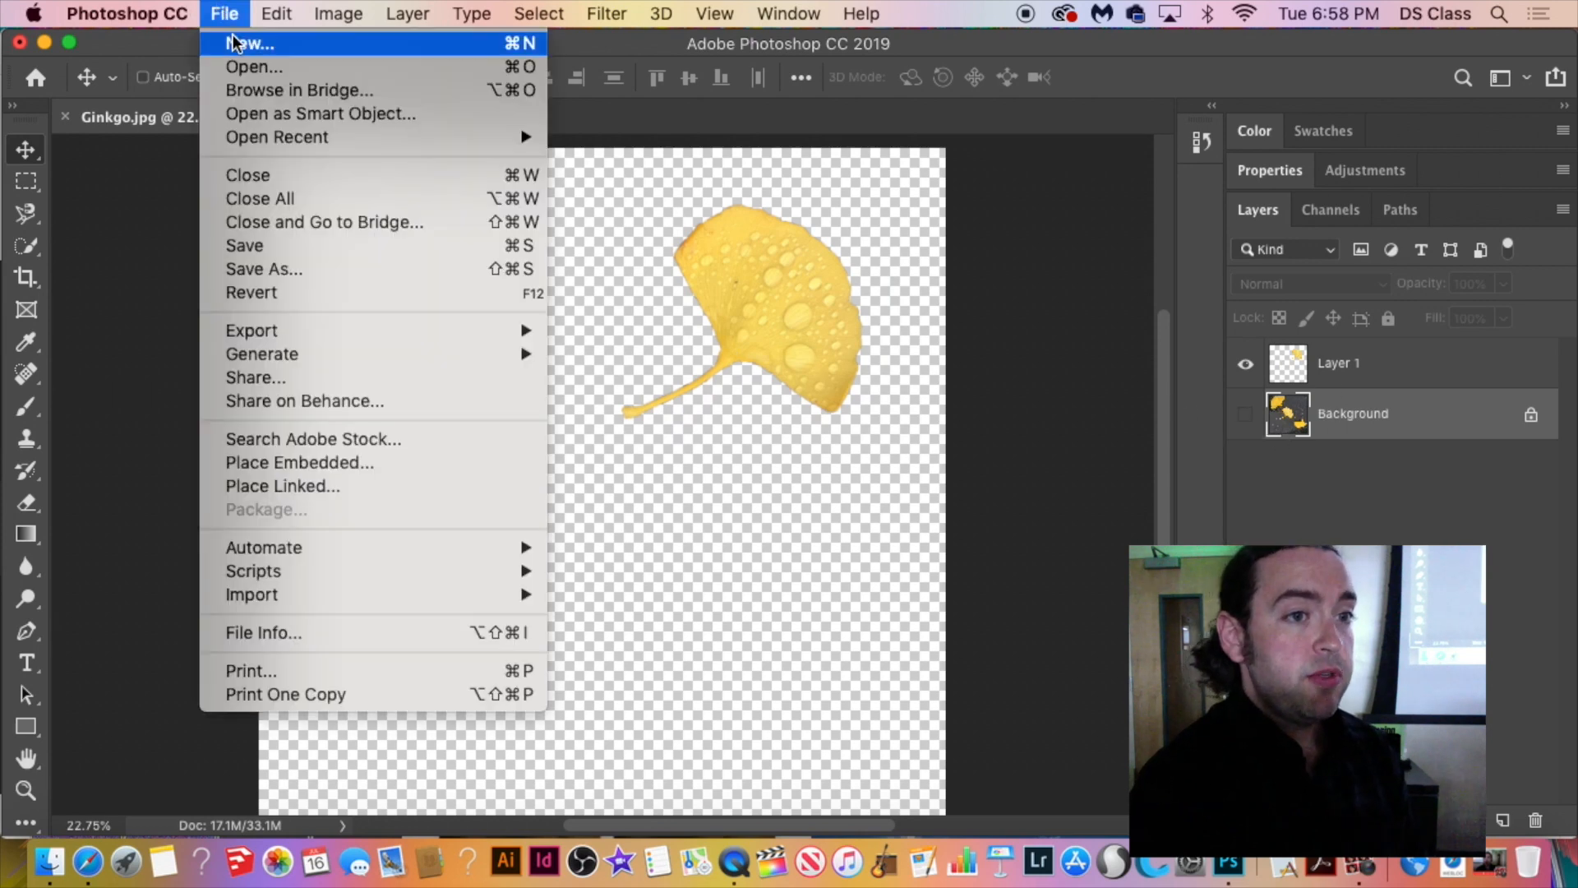
{"action": "left_click", "coordinate": [247, 43]}
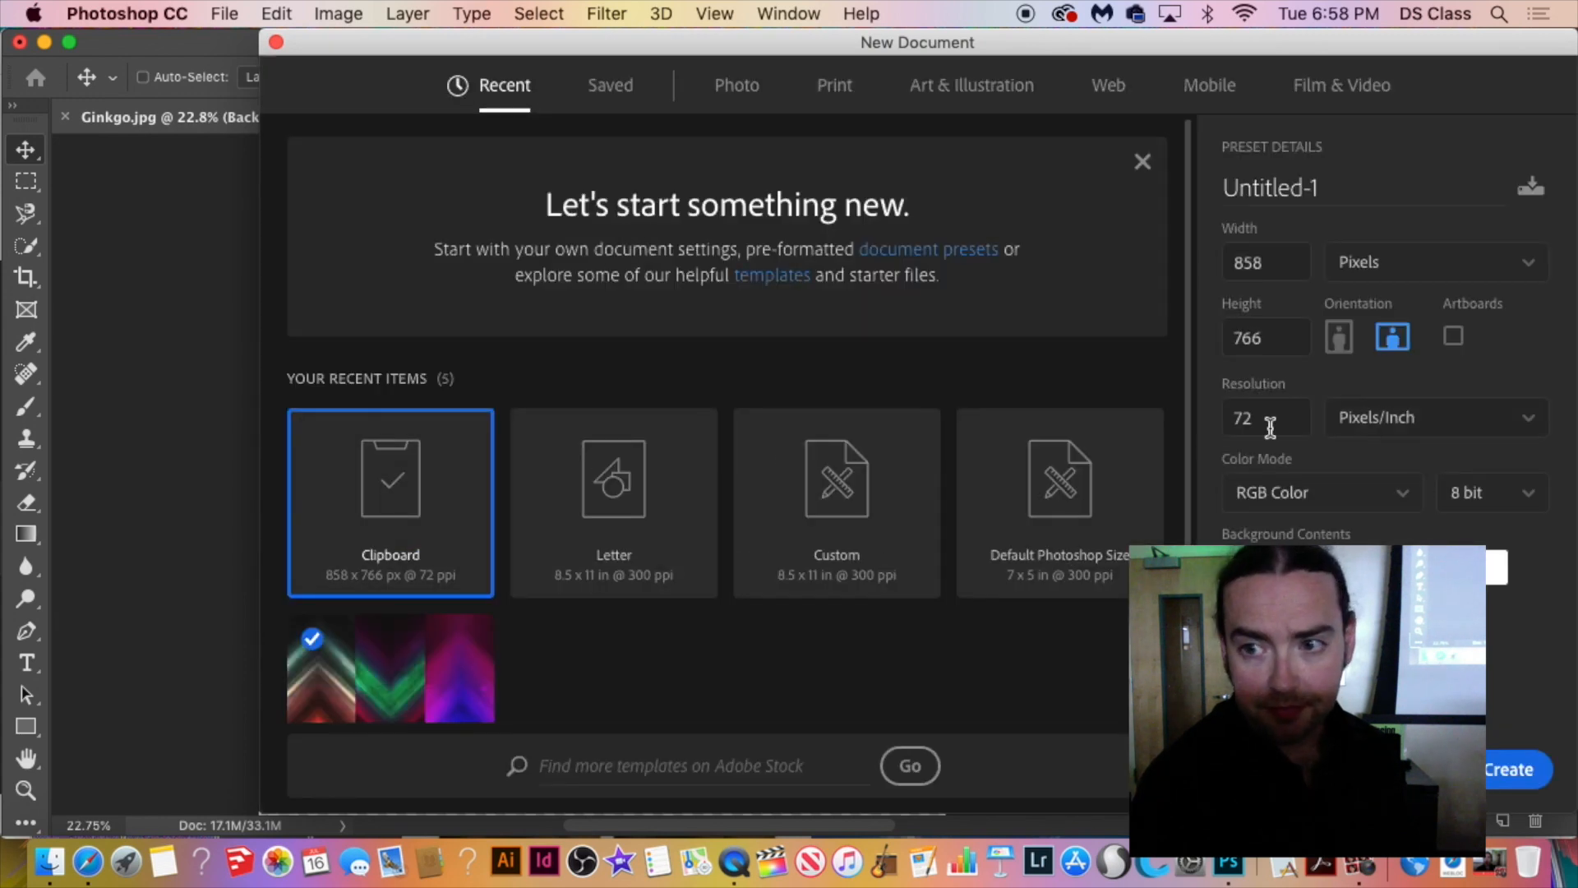
{"action": "left_click", "coordinate": [647, 526]}
{"action": "double_click", "coordinate": [644, 521]}
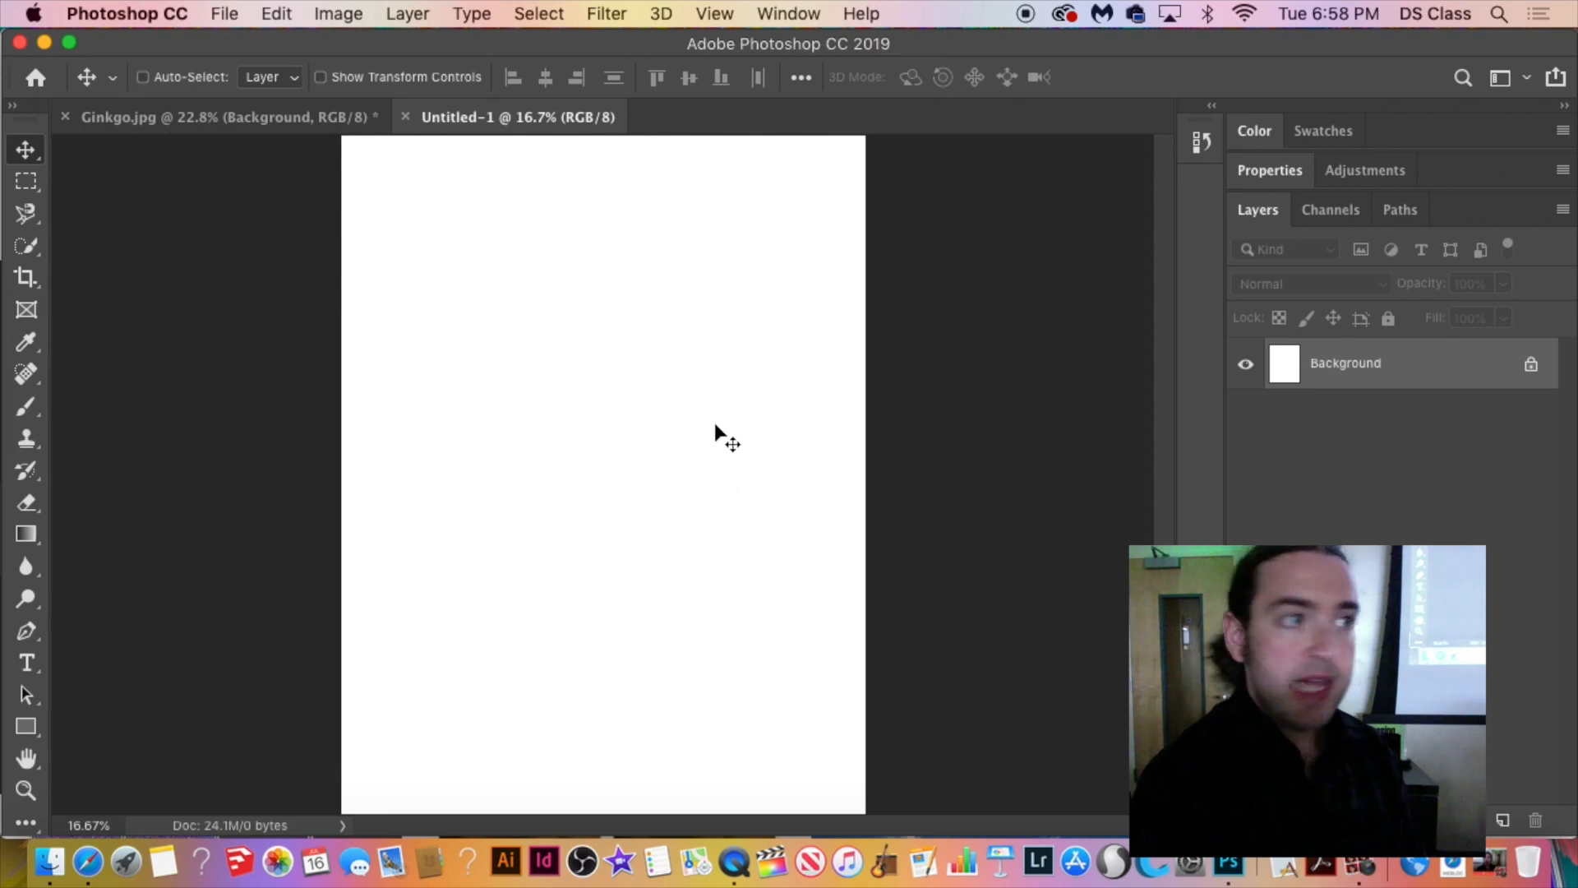
Try to erase a diagonal stroke across the white locked Background layer, and undo it.
{"action": "key", "text": "e"}
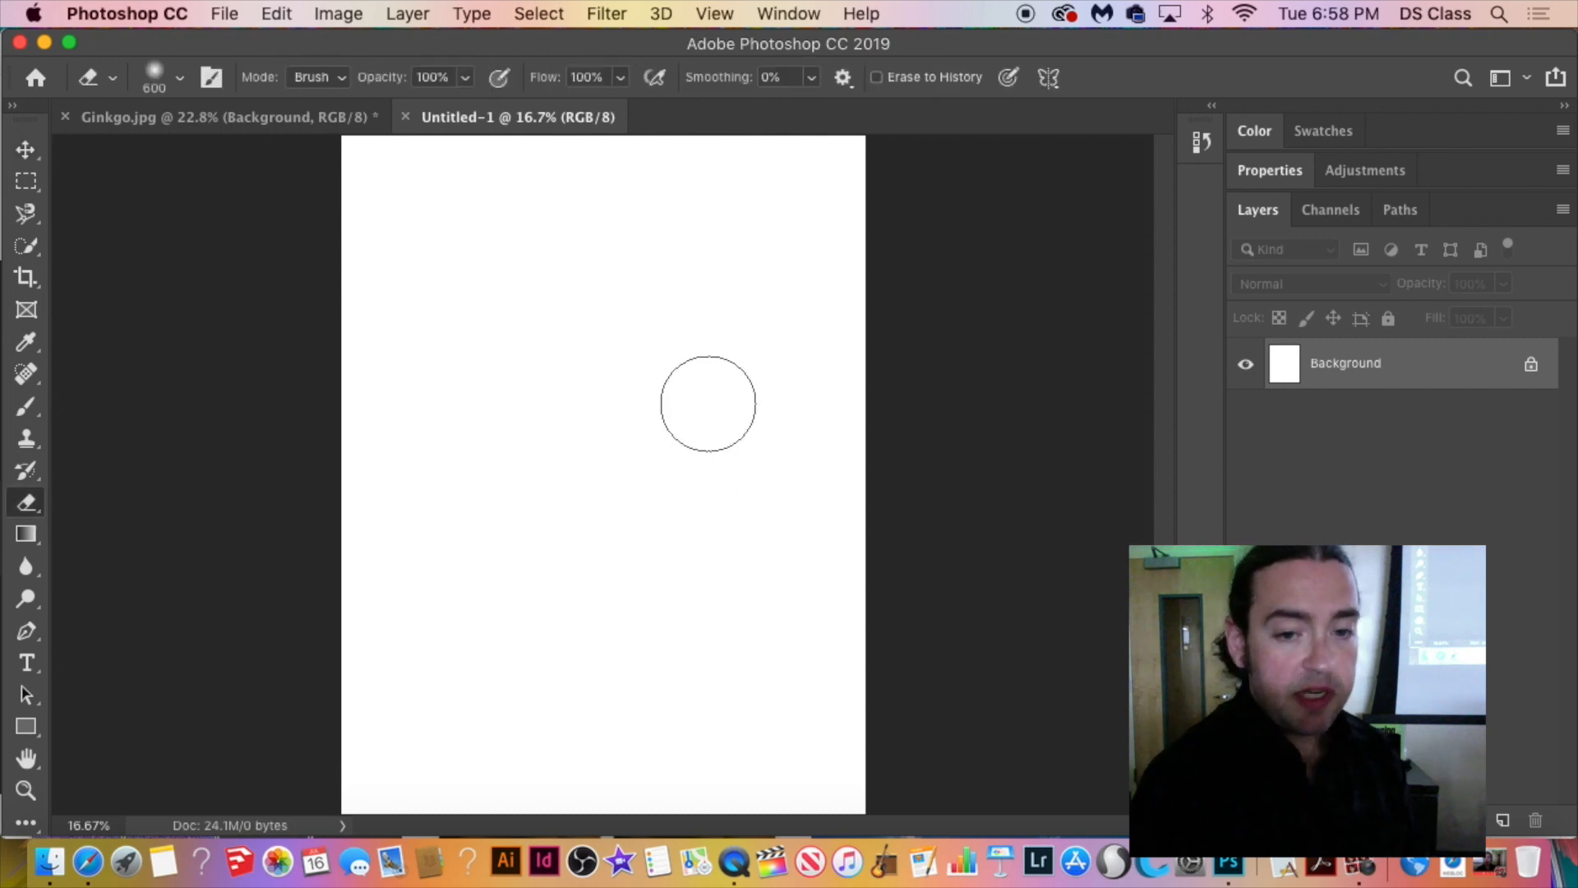
{"action": "left_click_drag", "start_coordinate": [521, 362], "coordinate": [680, 599]}
{"action": "key", "text": "super+z"}
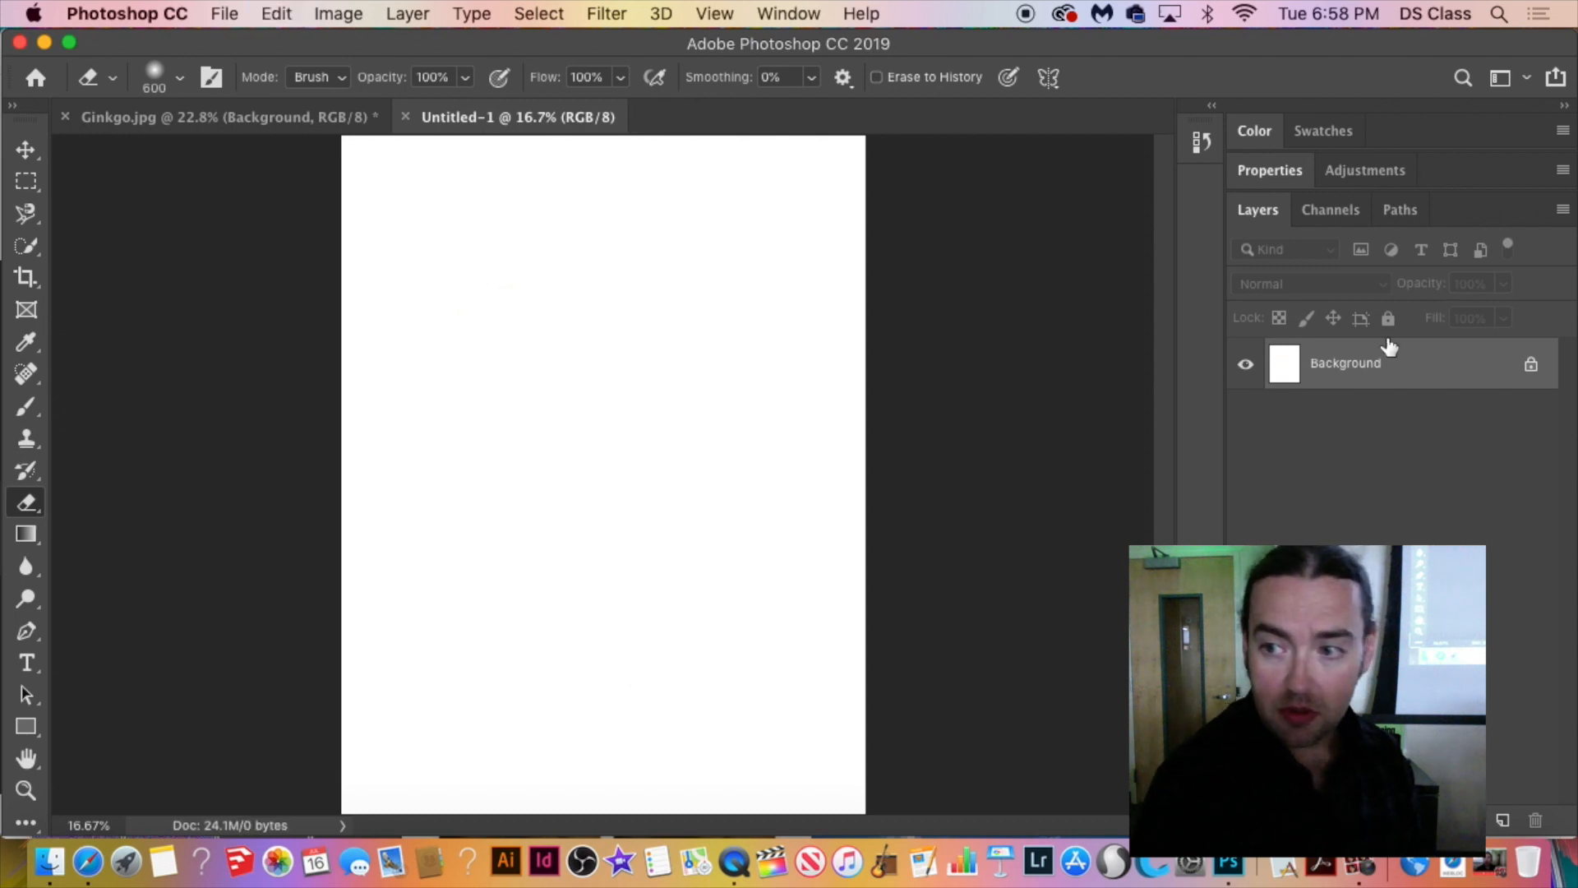
Convert the Background into the regular layer Layer 0 and erase a broad diagonal band across the page to transparency.
{"action": "double_click", "coordinate": [1387, 340]}
{"action": "key", "text": "Return"}
{"action": "mouse_move", "coordinate": [448, 321]}
{"action": "left_mouse_down"}
{"action": "mouse_move", "coordinate": [728, 564]}
{"action": "mouse_move", "coordinate": [517, 261]}
{"action": "mouse_move", "coordinate": [547, 353]}
{"action": "mouse_move", "coordinate": [778, 710]}
{"action": "mouse_move", "coordinate": [846, 705]}
{"action": "left_mouse_up"}
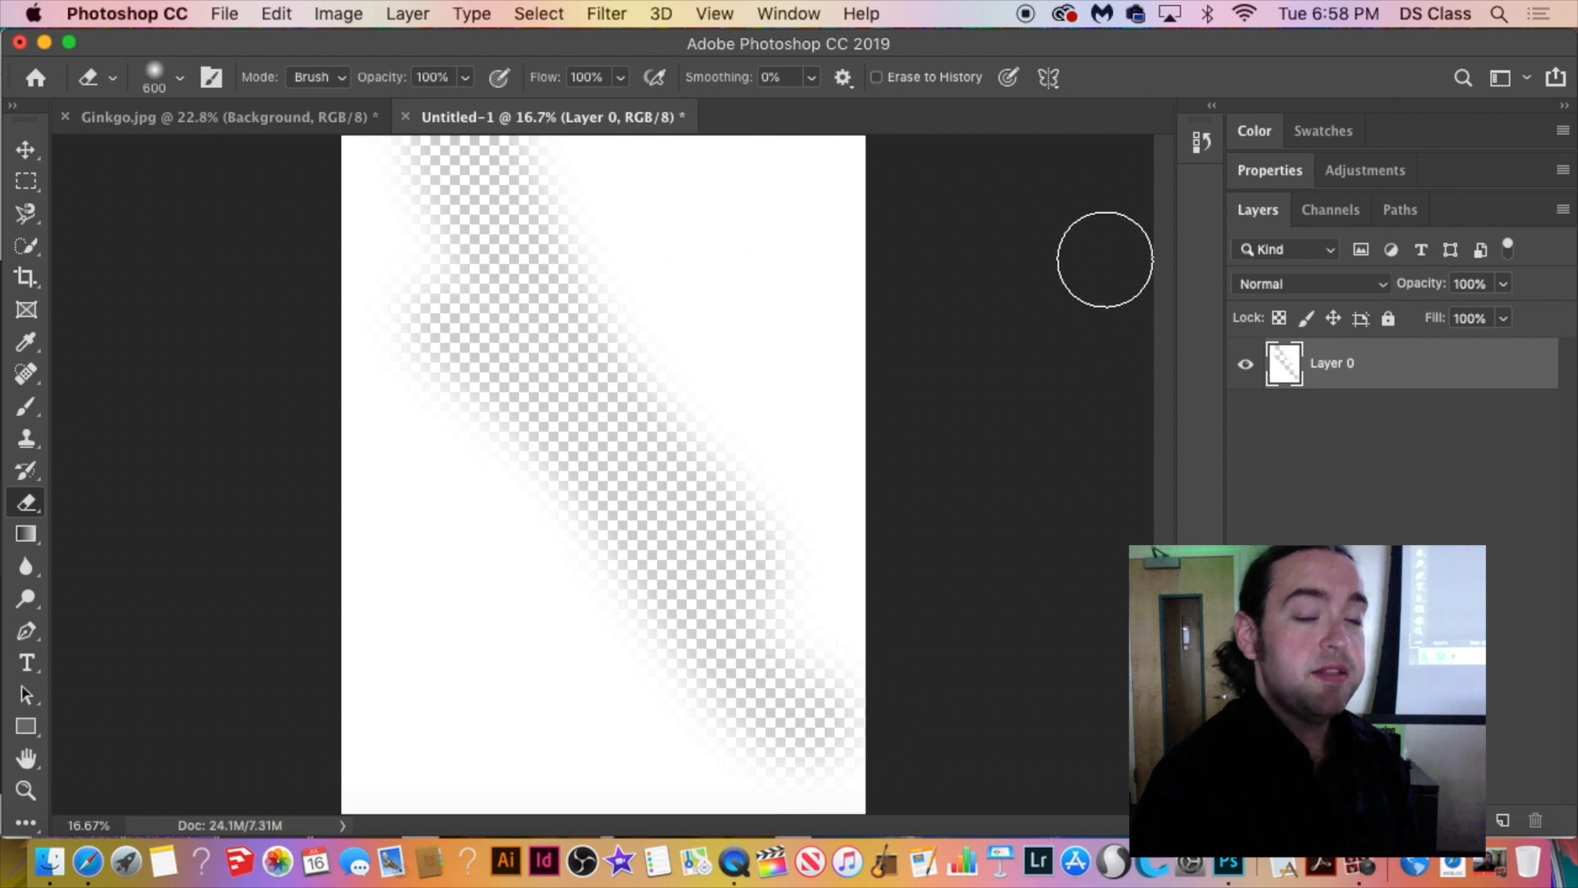
Return to the Ginkgo.jpg document, show its Background layer and make Layer 1 active.
{"action": "left_click", "coordinate": [265, 116]}
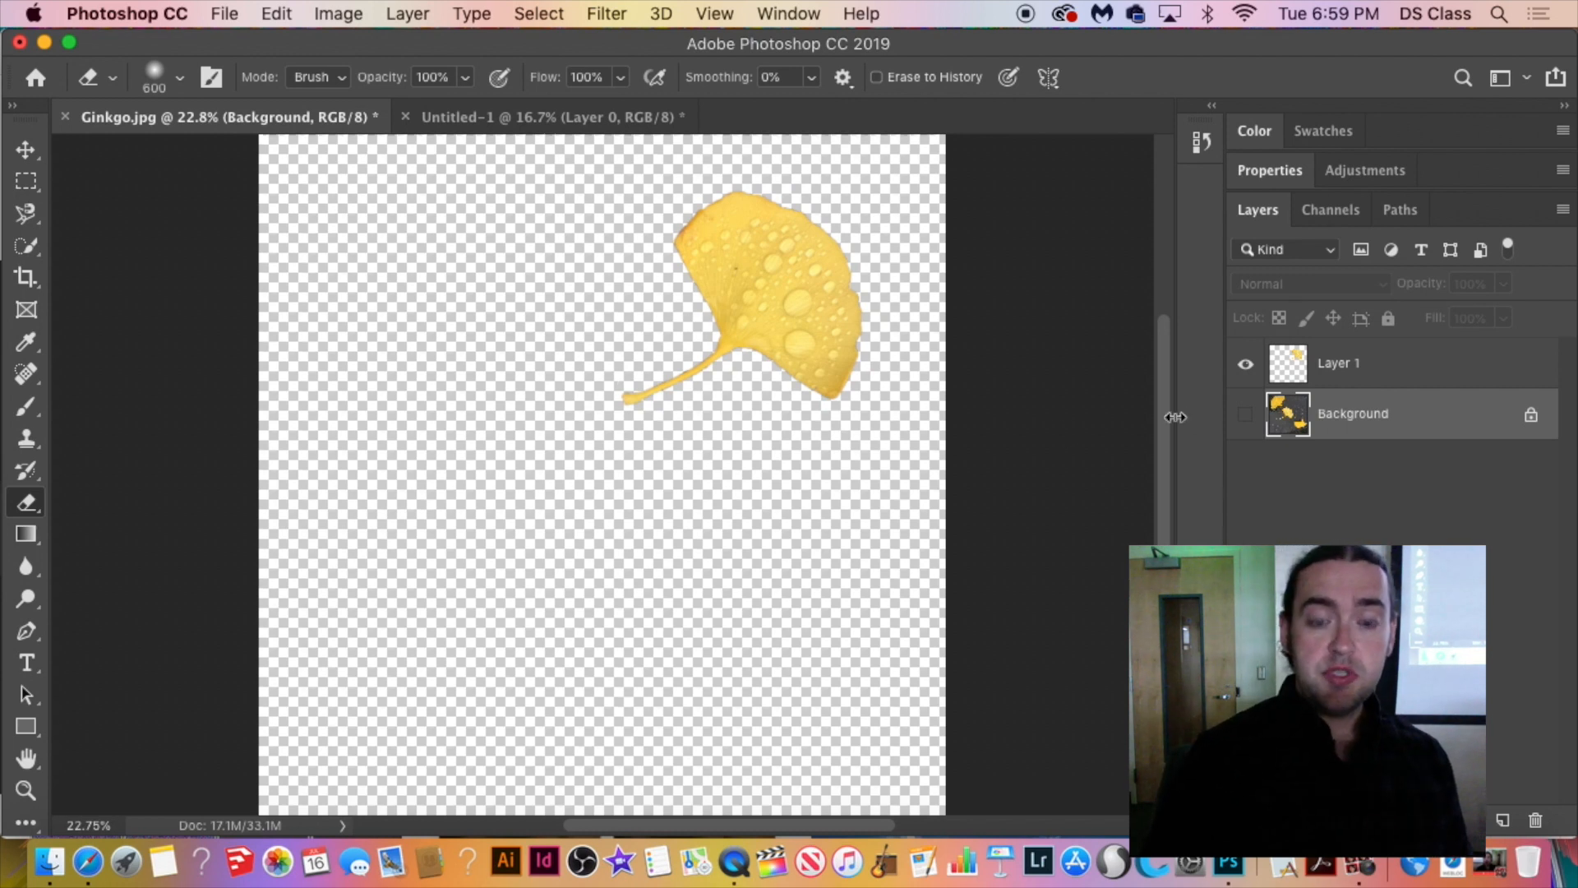
{"action": "left_click", "coordinate": [1247, 415]}
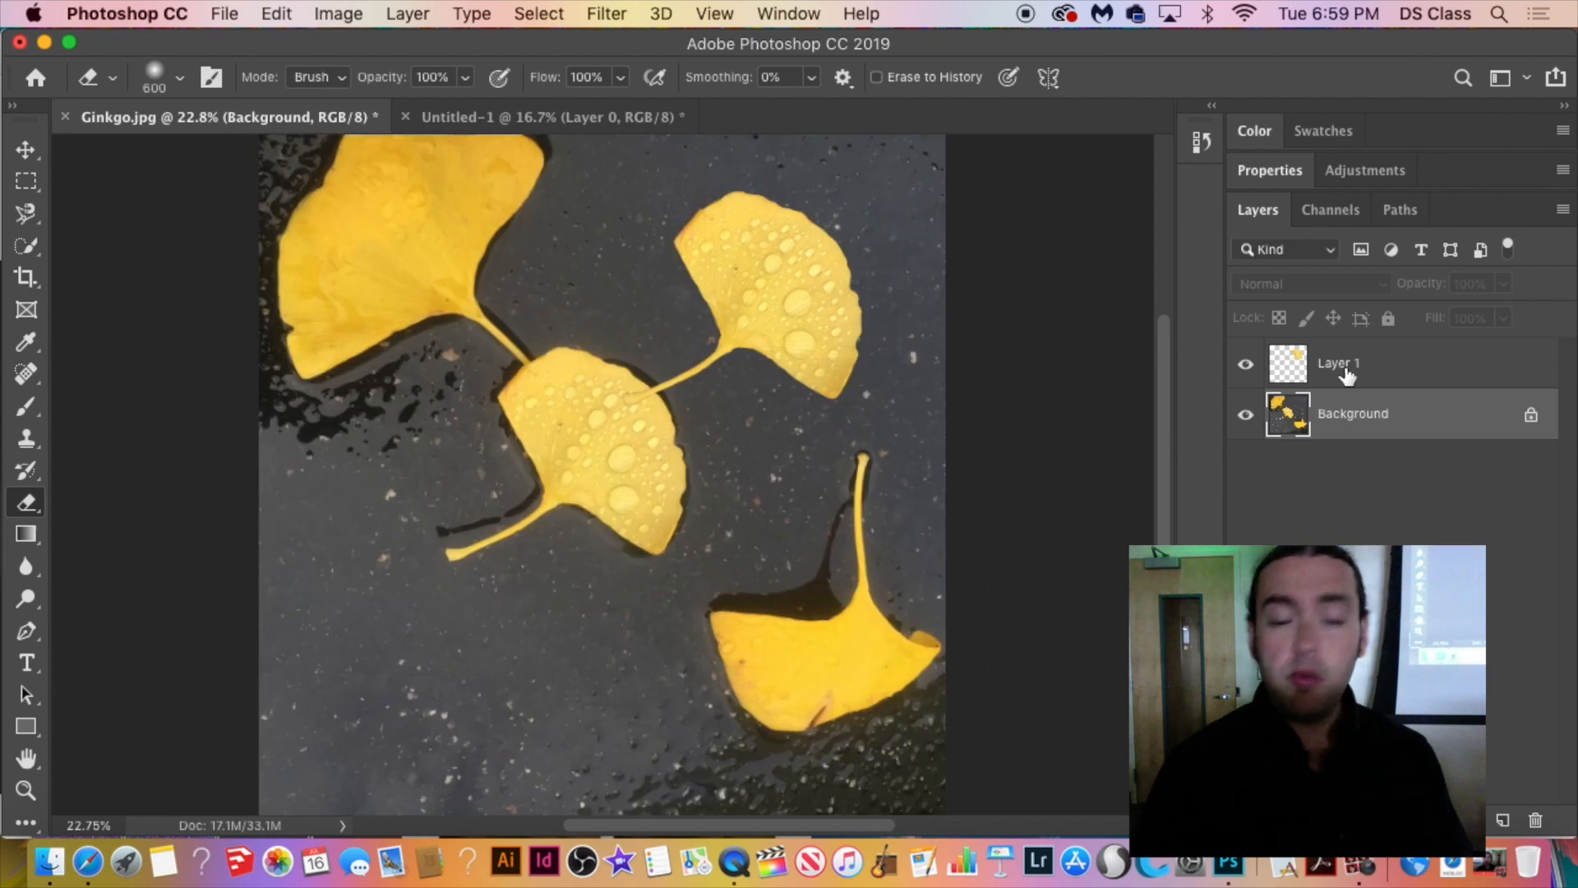
{"action": "left_click", "coordinate": [1309, 367]}
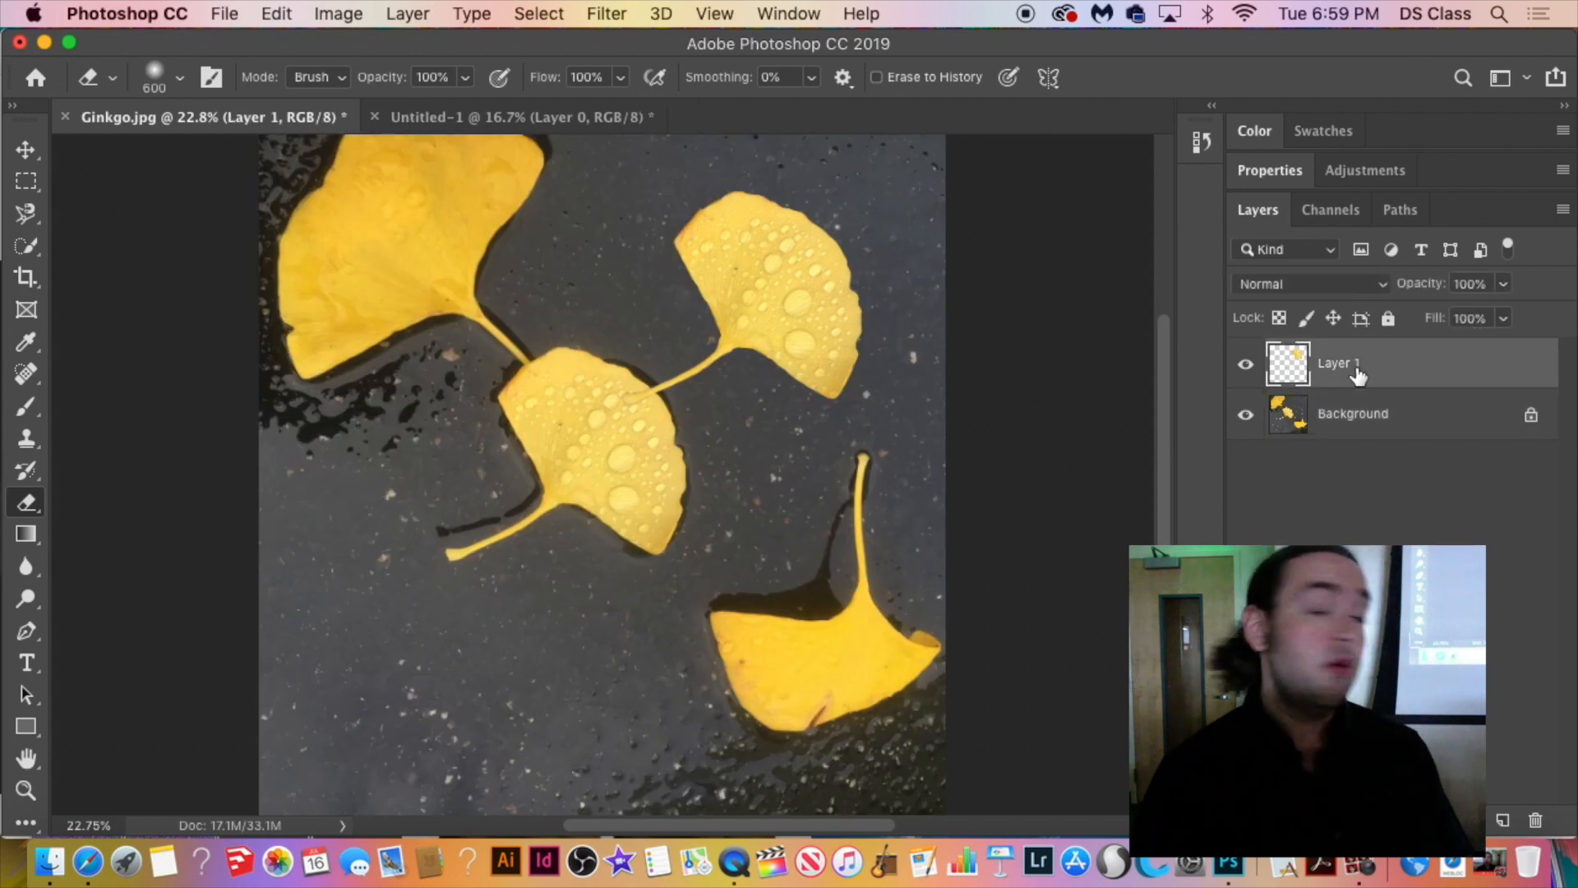
Toggle the visibility of Layer 1 off and on, and switch the active layer to Background and back to Layer 1.
{"action": "left_click", "coordinate": [1253, 369]}
{"action": "left_click", "coordinate": [1255, 370]}
{"action": "left_click", "coordinate": [1254, 370]}
{"action": "left_click", "coordinate": [1254, 370]}
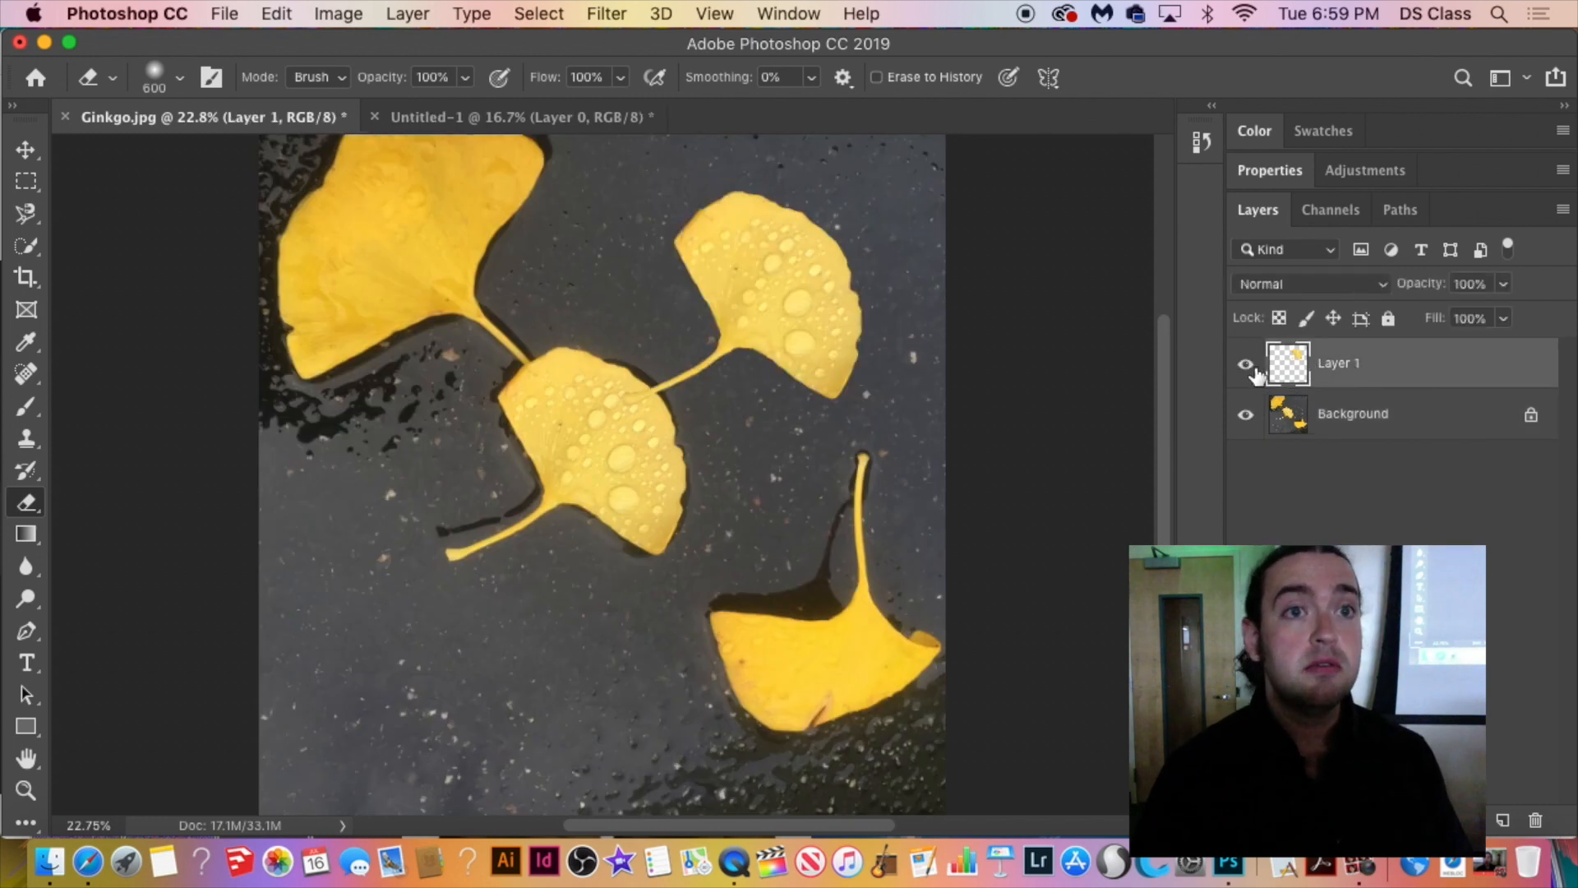
{"action": "left_click", "coordinate": [1254, 370]}
{"action": "left_click", "coordinate": [1255, 370]}
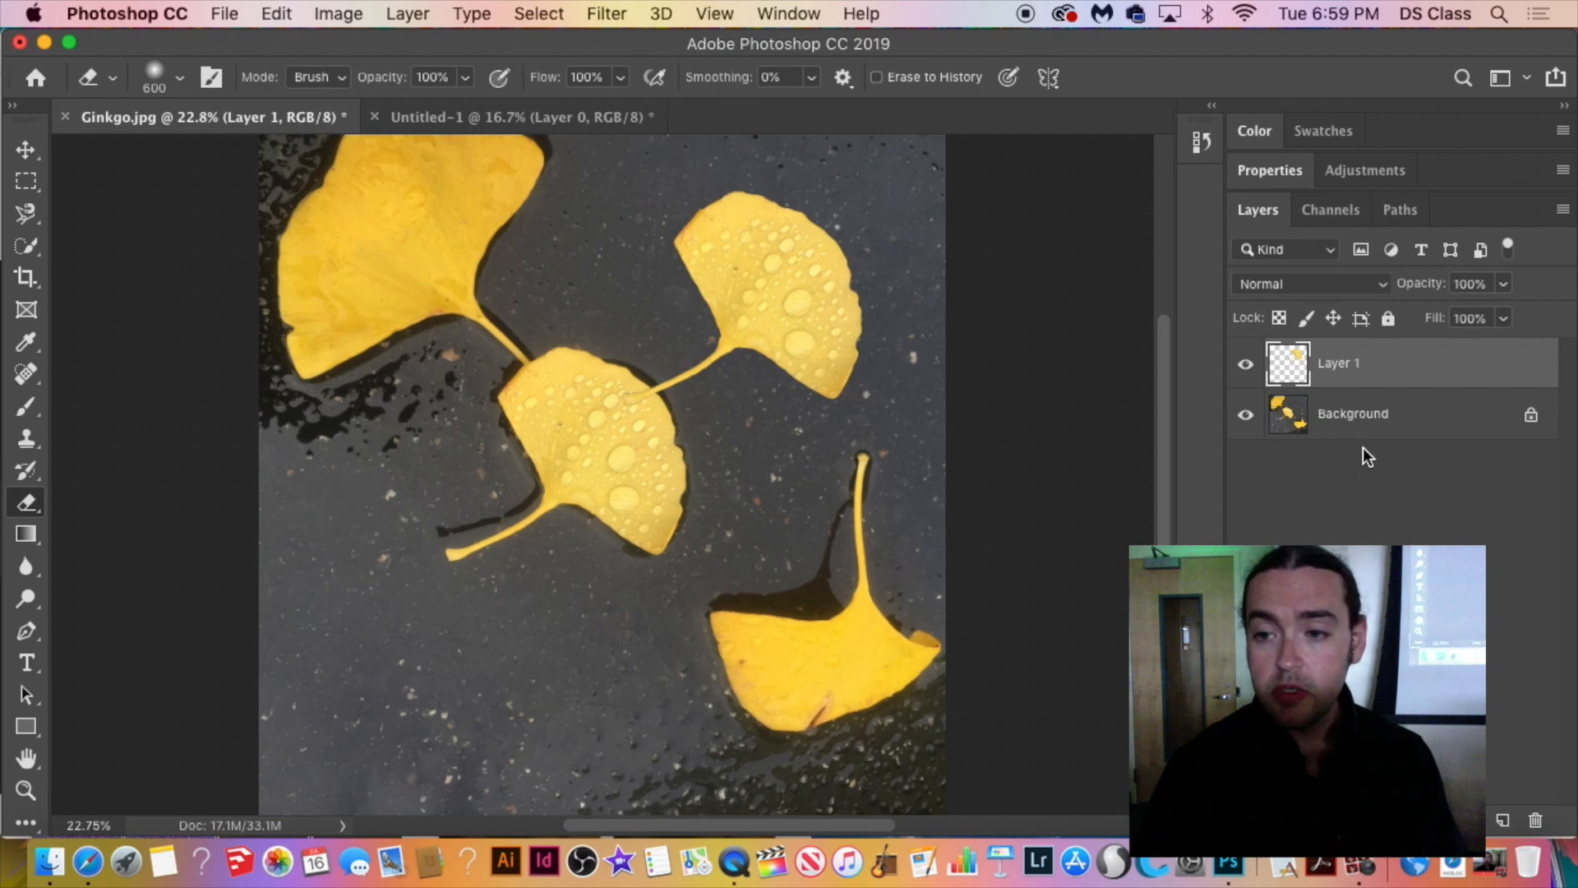
{"action": "left_click", "coordinate": [1428, 419]}
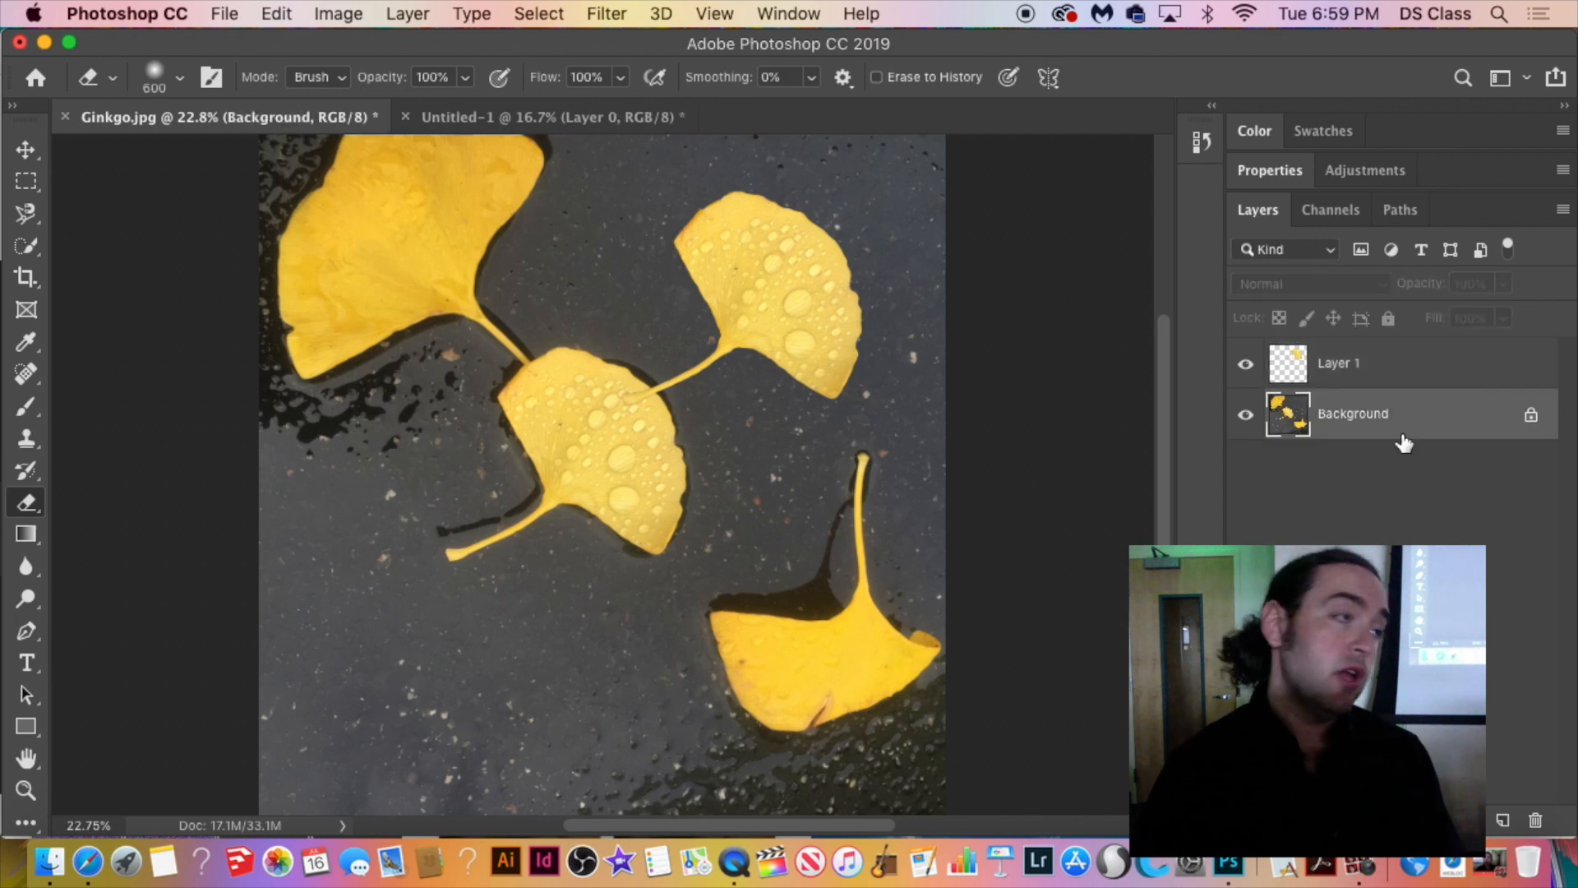
{"action": "left_click", "coordinate": [1362, 376]}
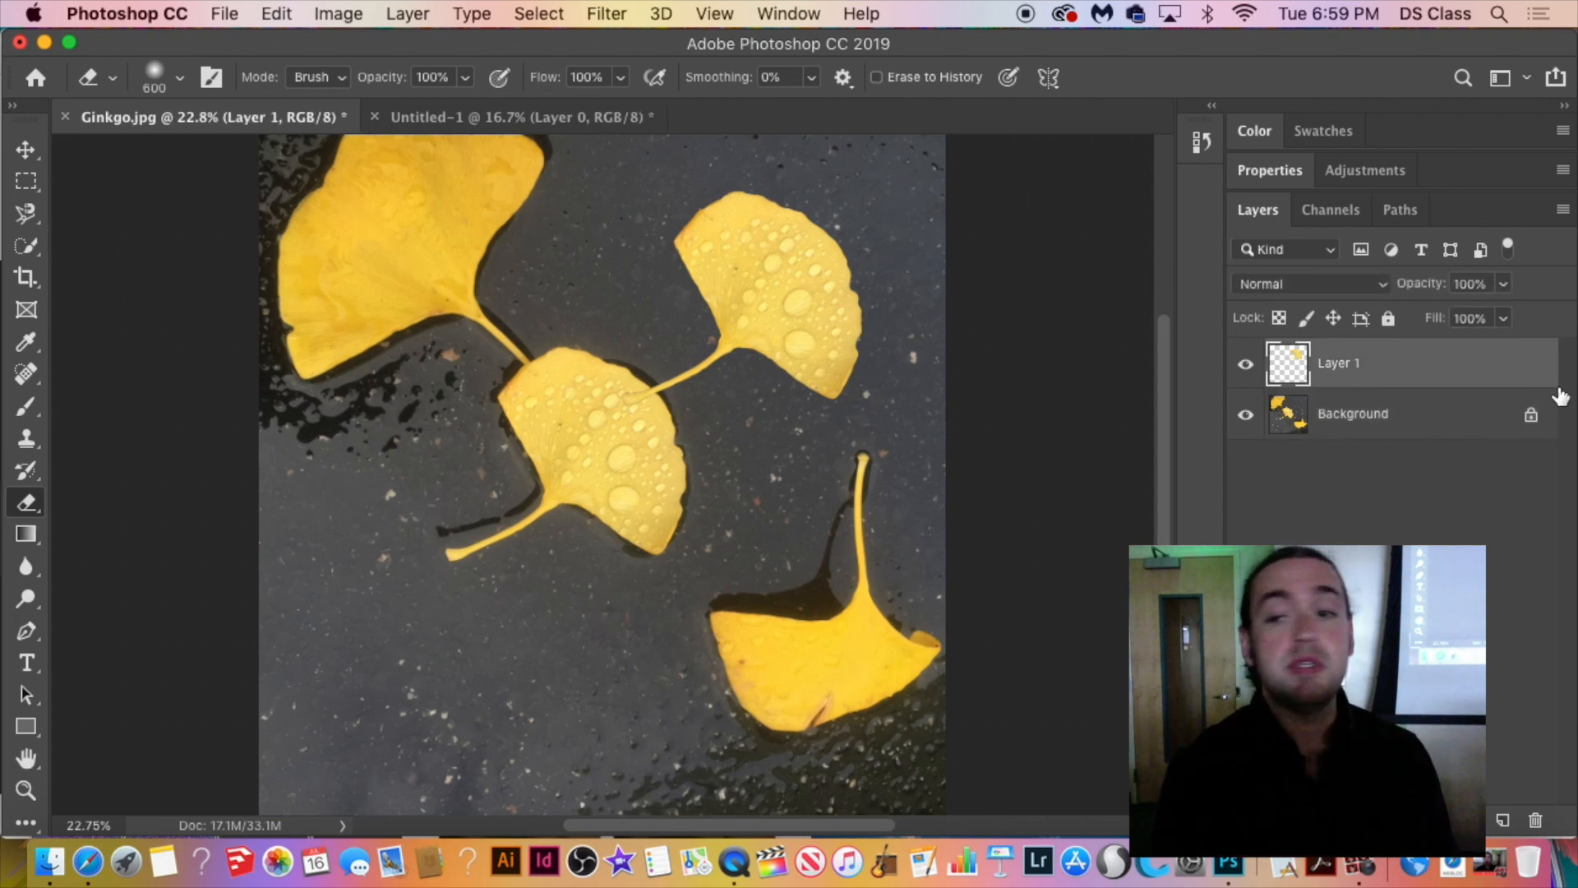
Duplicate Layer 1 within Ginkgo.jpg under the name Layer 1 copy.
{"action": "right_click", "coordinate": [1455, 374]}
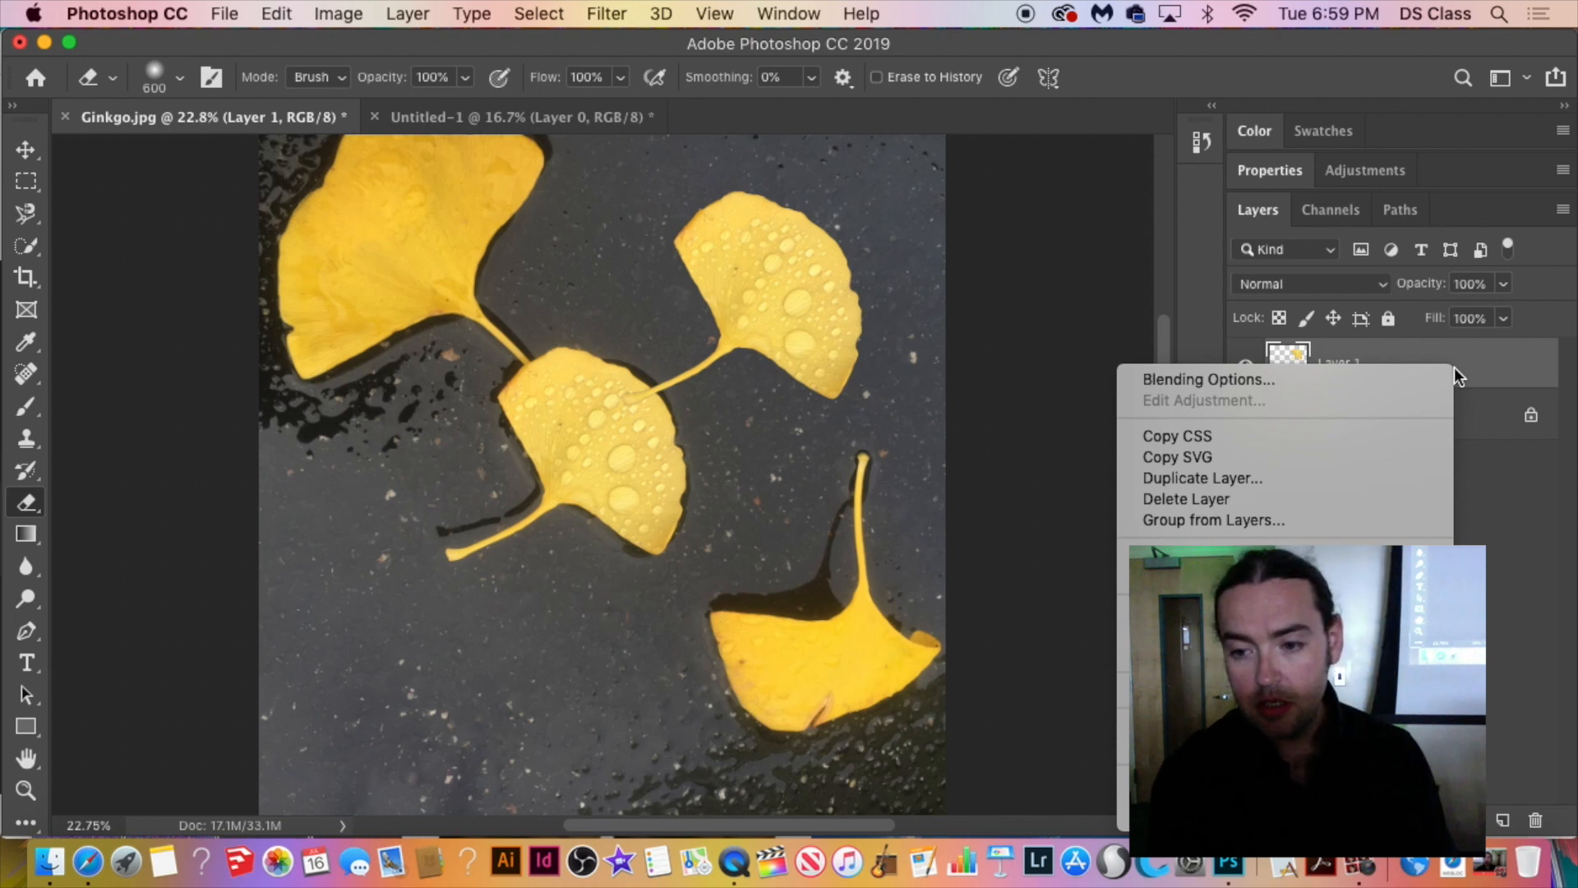
{"action": "left_click", "coordinate": [1385, 480]}
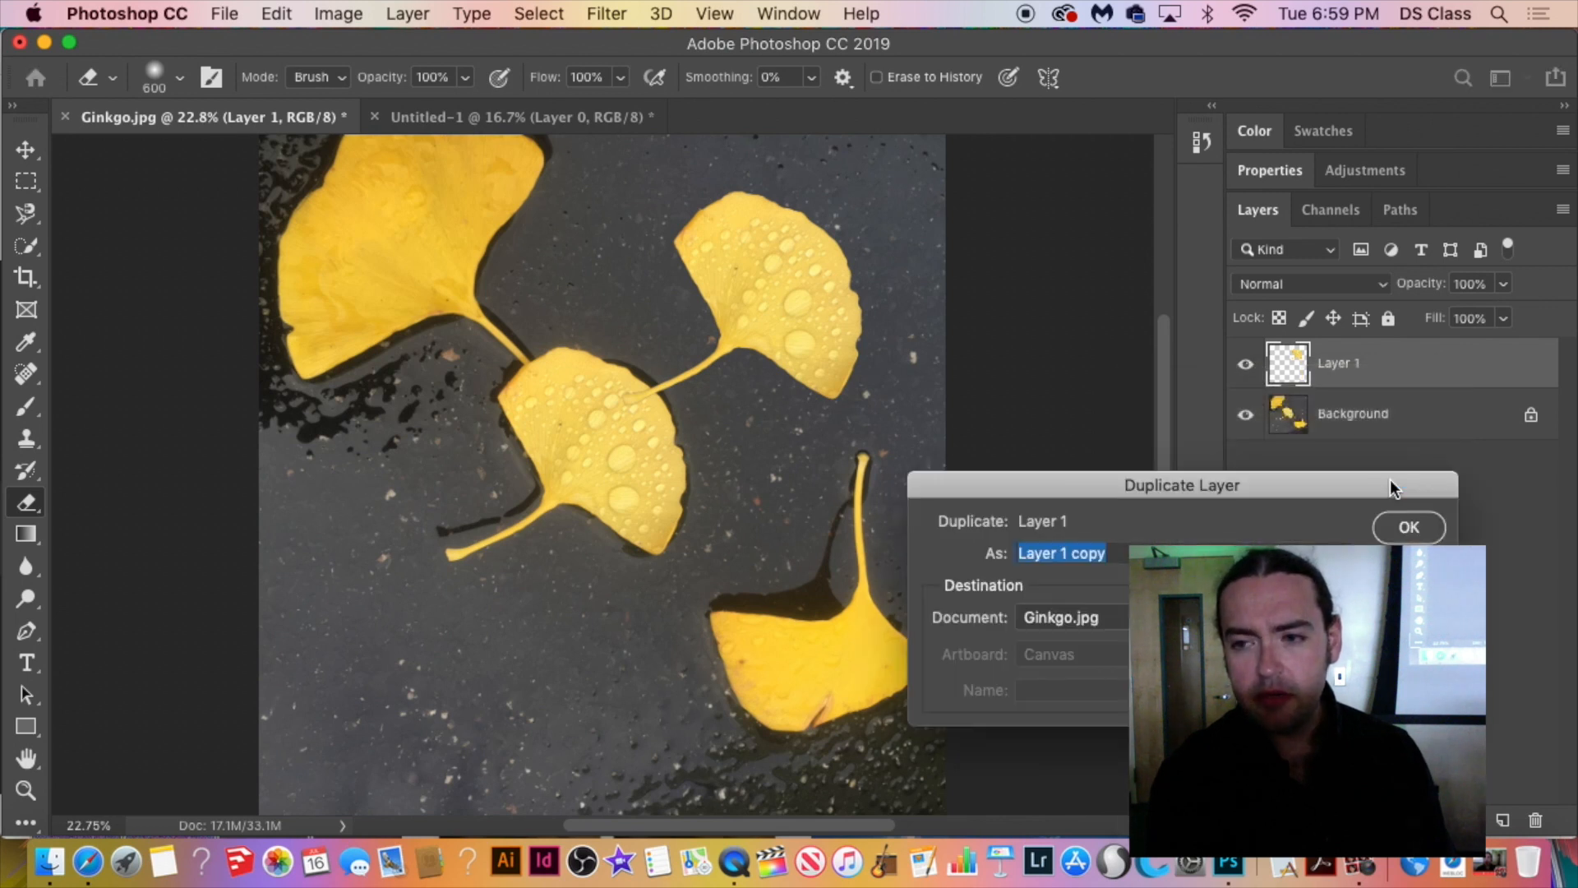
{"action": "left_click", "coordinate": [1409, 533]}
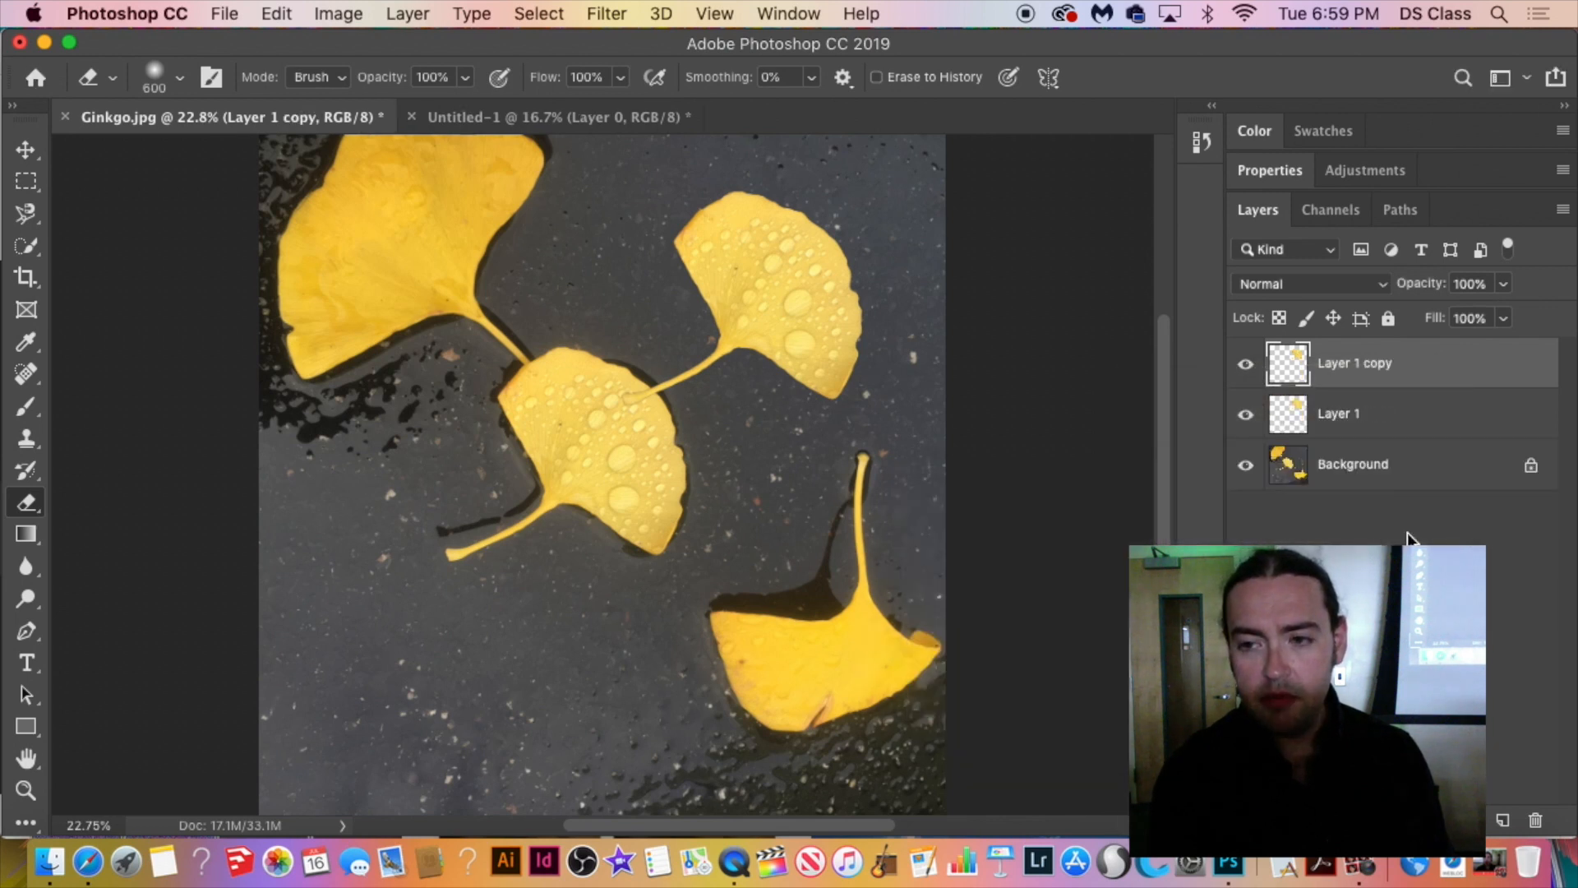
Move the leaf on Layer 1 copy with the Move tool to the lower-left area of the photo, below the central leaf.
{"action": "left_click", "coordinate": [34, 139]}
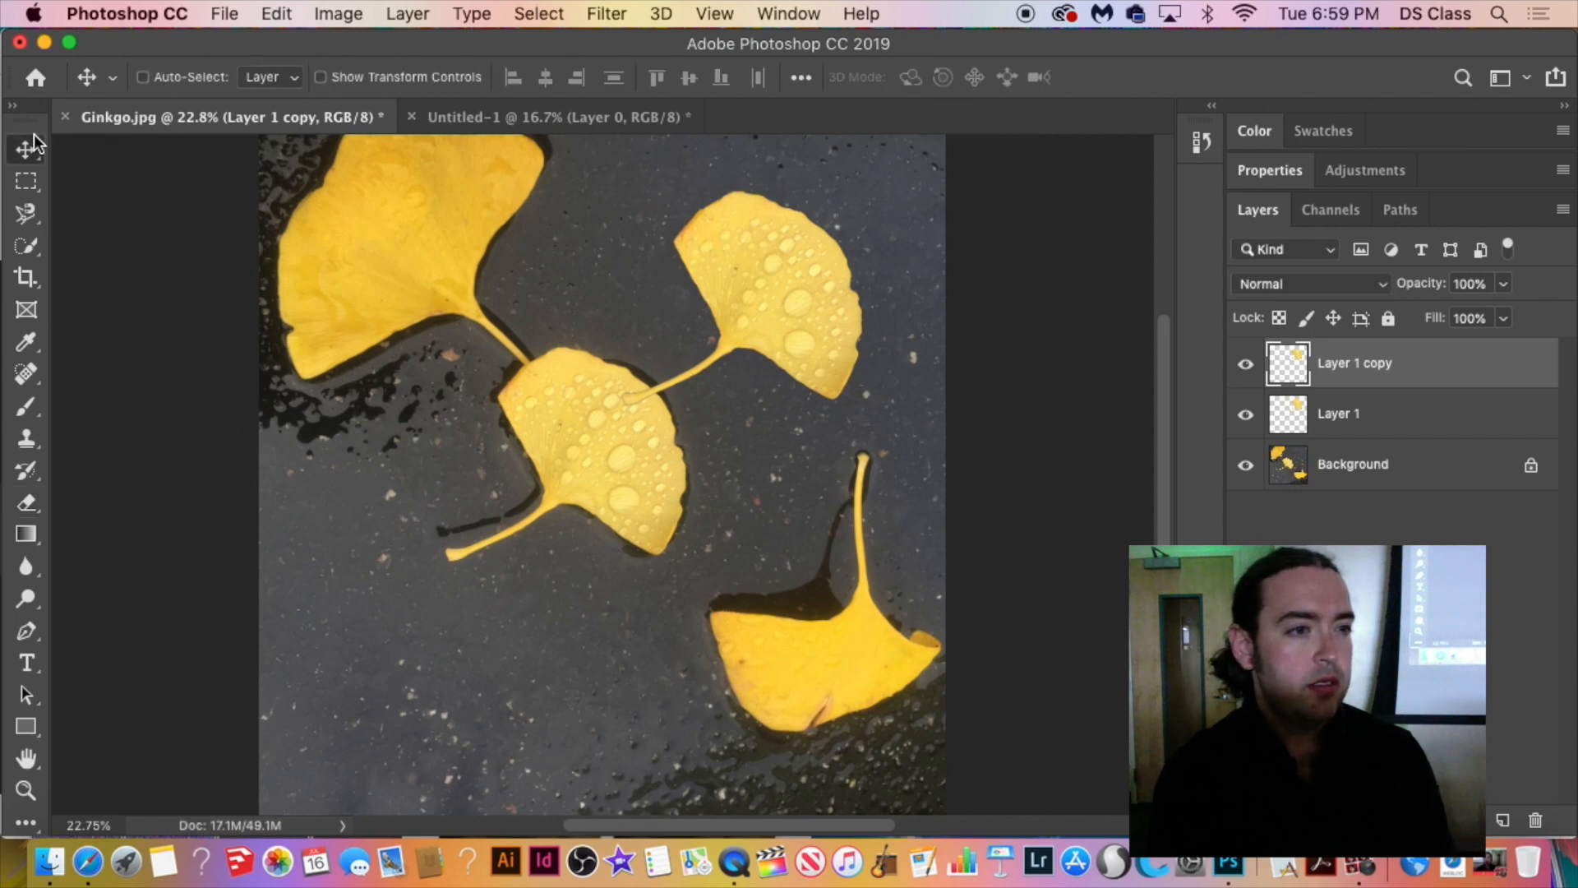
{"action": "left_click_drag", "start_coordinate": [805, 300], "coordinate": [576, 697]}
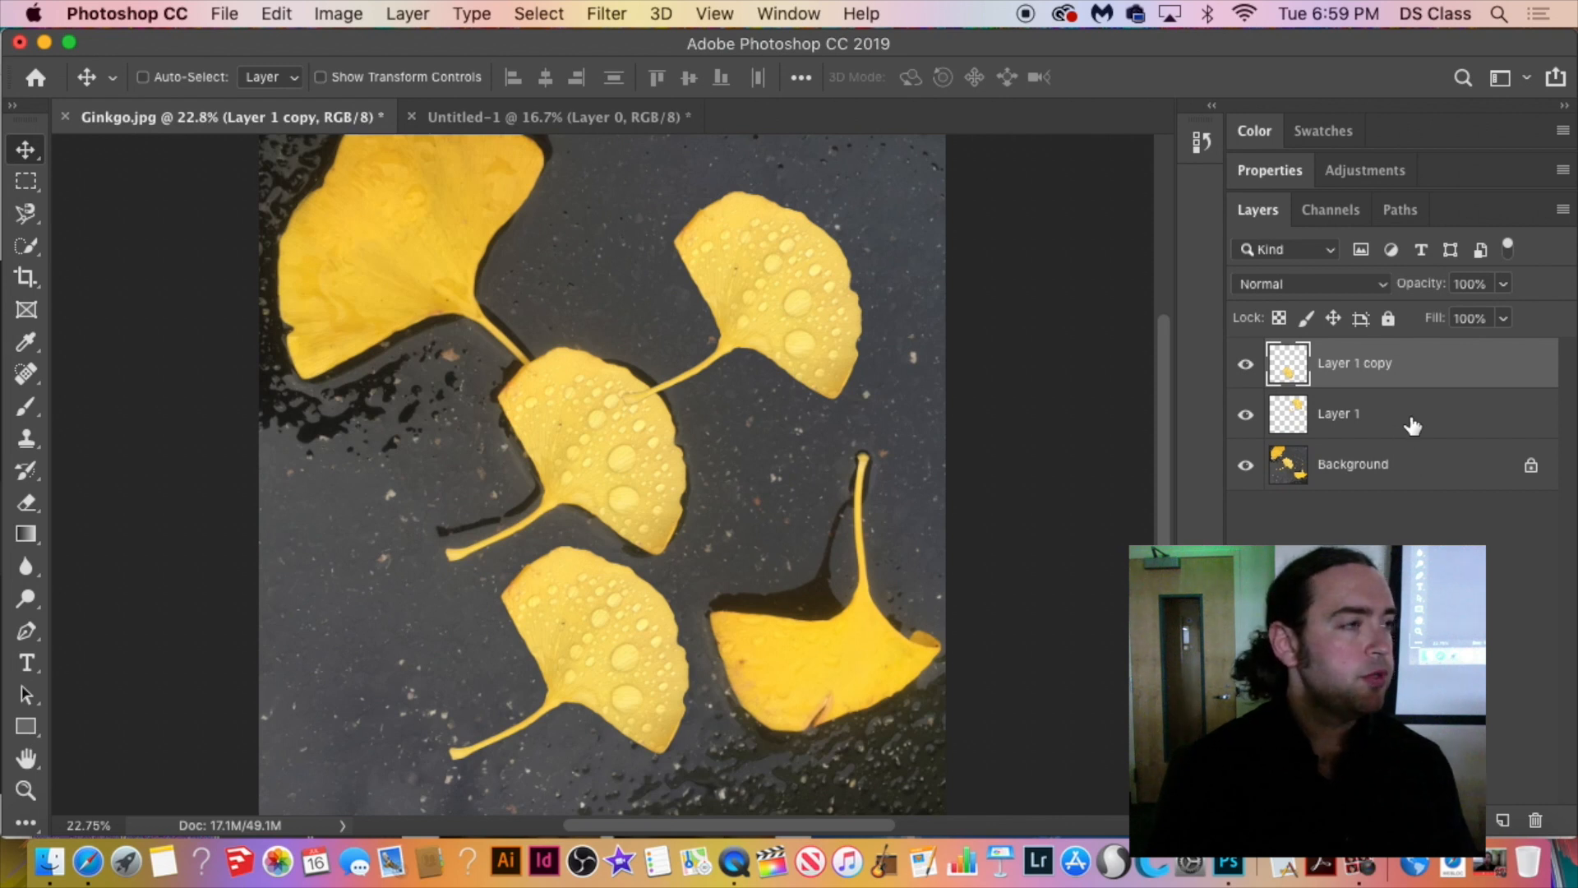
{"action": "mouse_move", "coordinate": [768, 307]}
{"action": "left_mouse_down"}
{"action": "mouse_move", "coordinate": [519, 341]}
{"action": "mouse_move", "coordinate": [703, 304]}
{"action": "mouse_move", "coordinate": [743, 319]}
{"action": "left_mouse_up"}
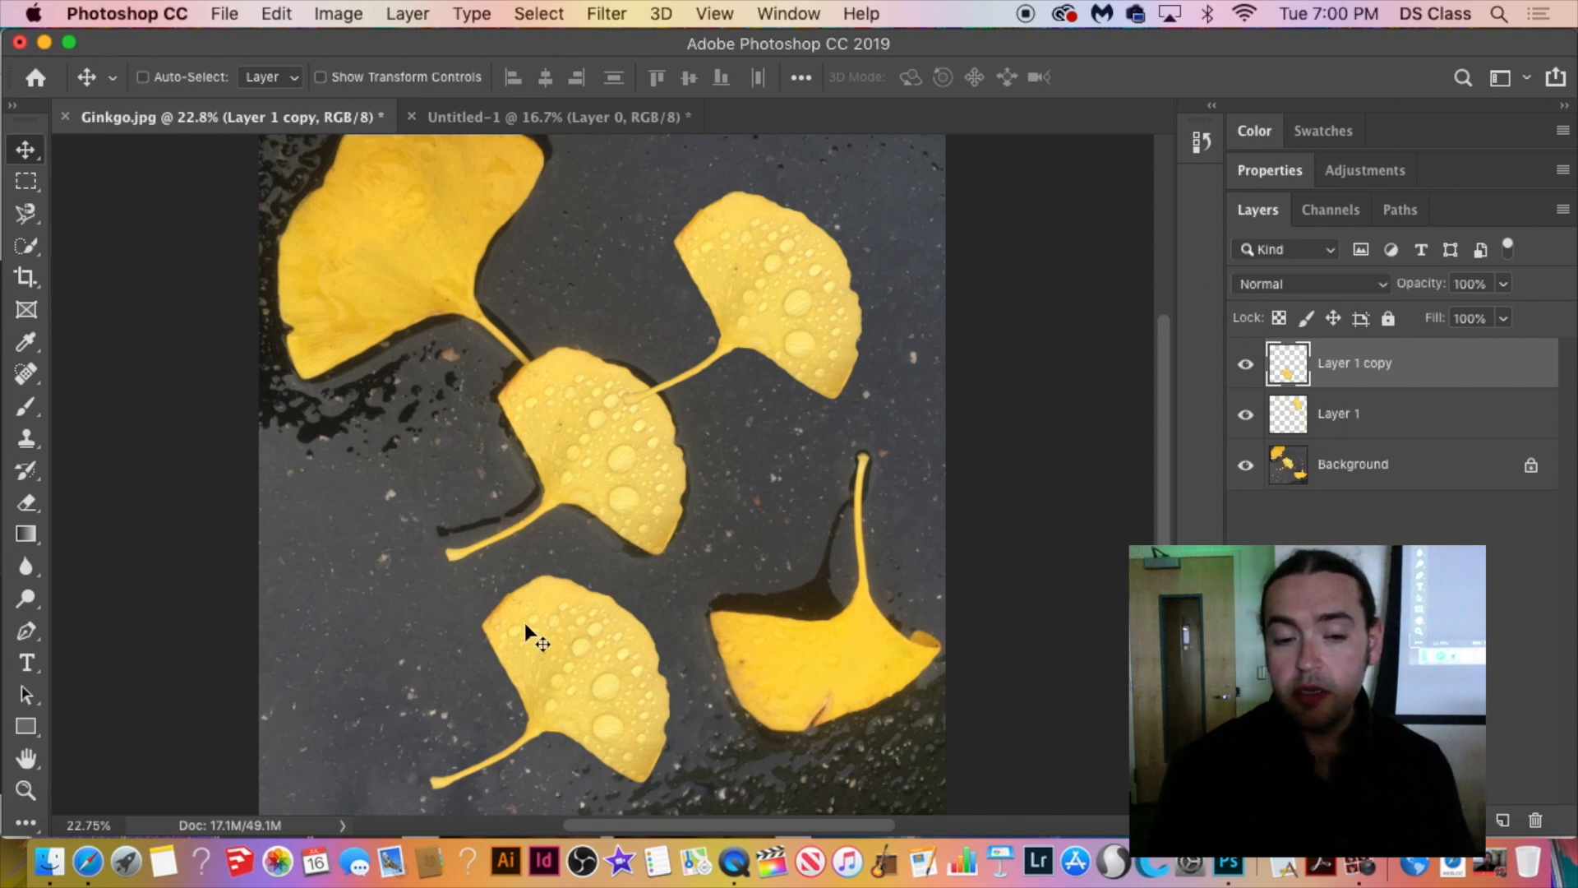
{"action": "left_click_drag", "start_coordinate": [525, 631], "coordinate": [433, 675]}
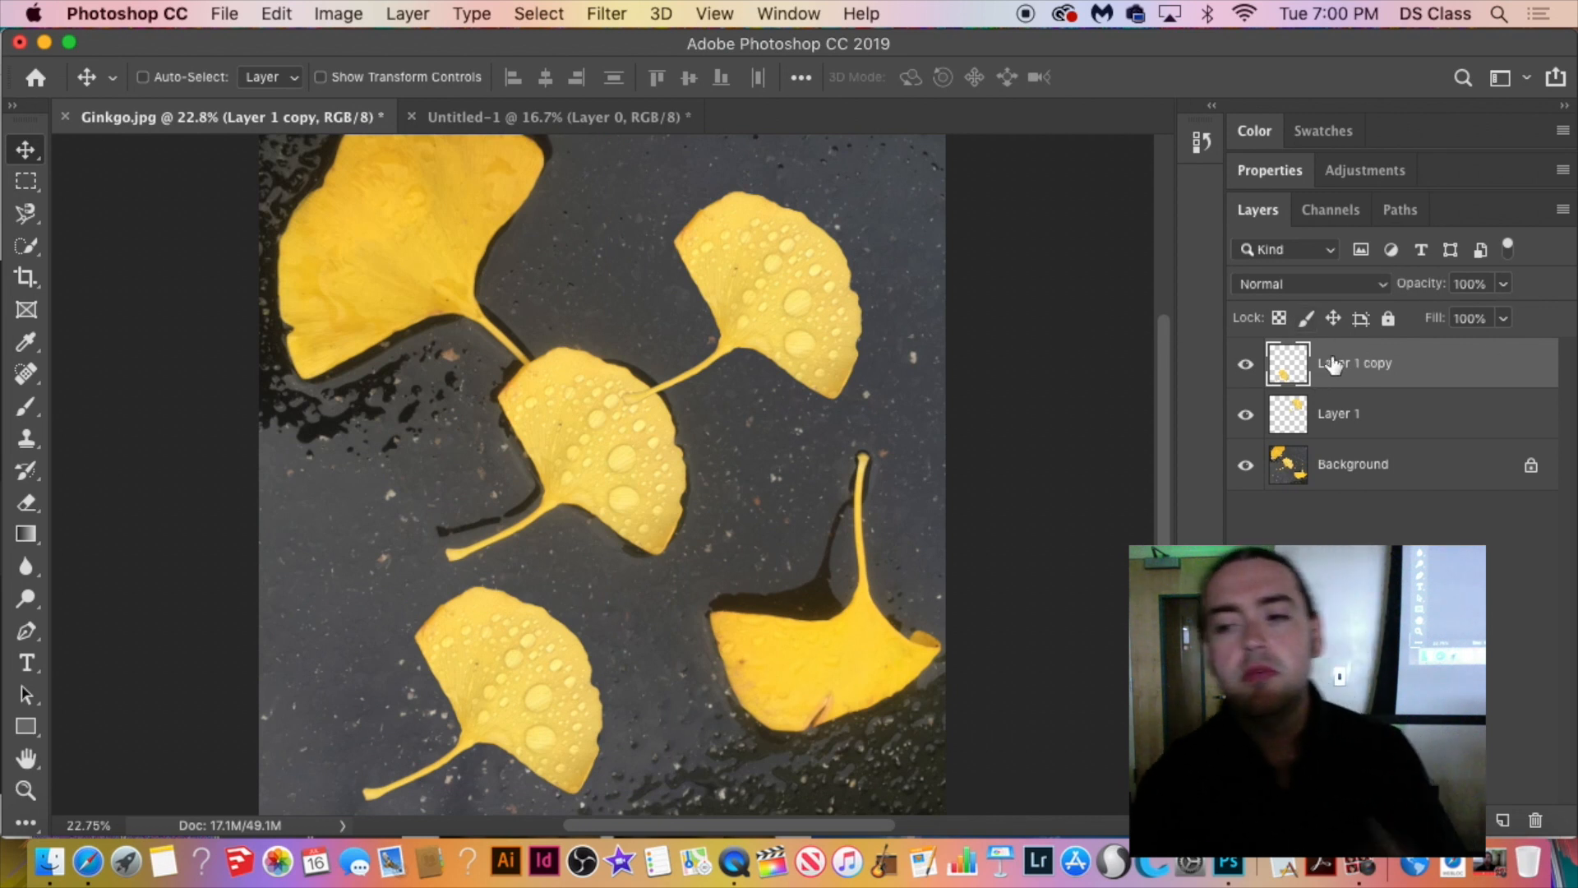
Select Layer 1 and move its leaf around the photo, placing it upper right with its stem overlapping the central leaf.
{"action": "left_click", "coordinate": [1357, 419]}
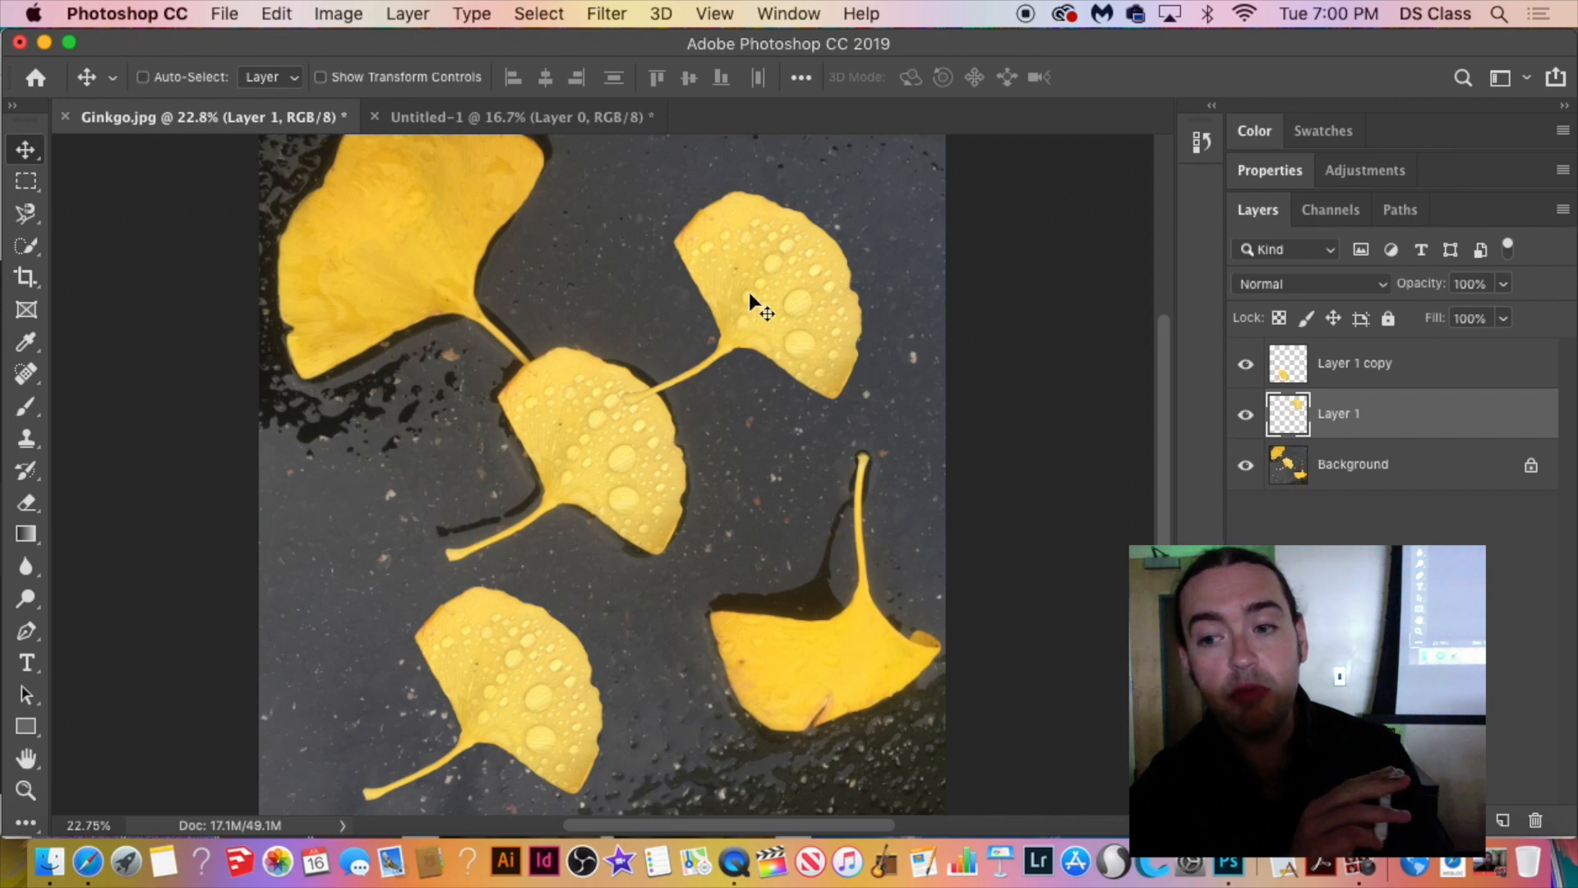
{"action": "left_click_drag", "start_coordinate": [748, 293], "coordinate": [1019, 444]}
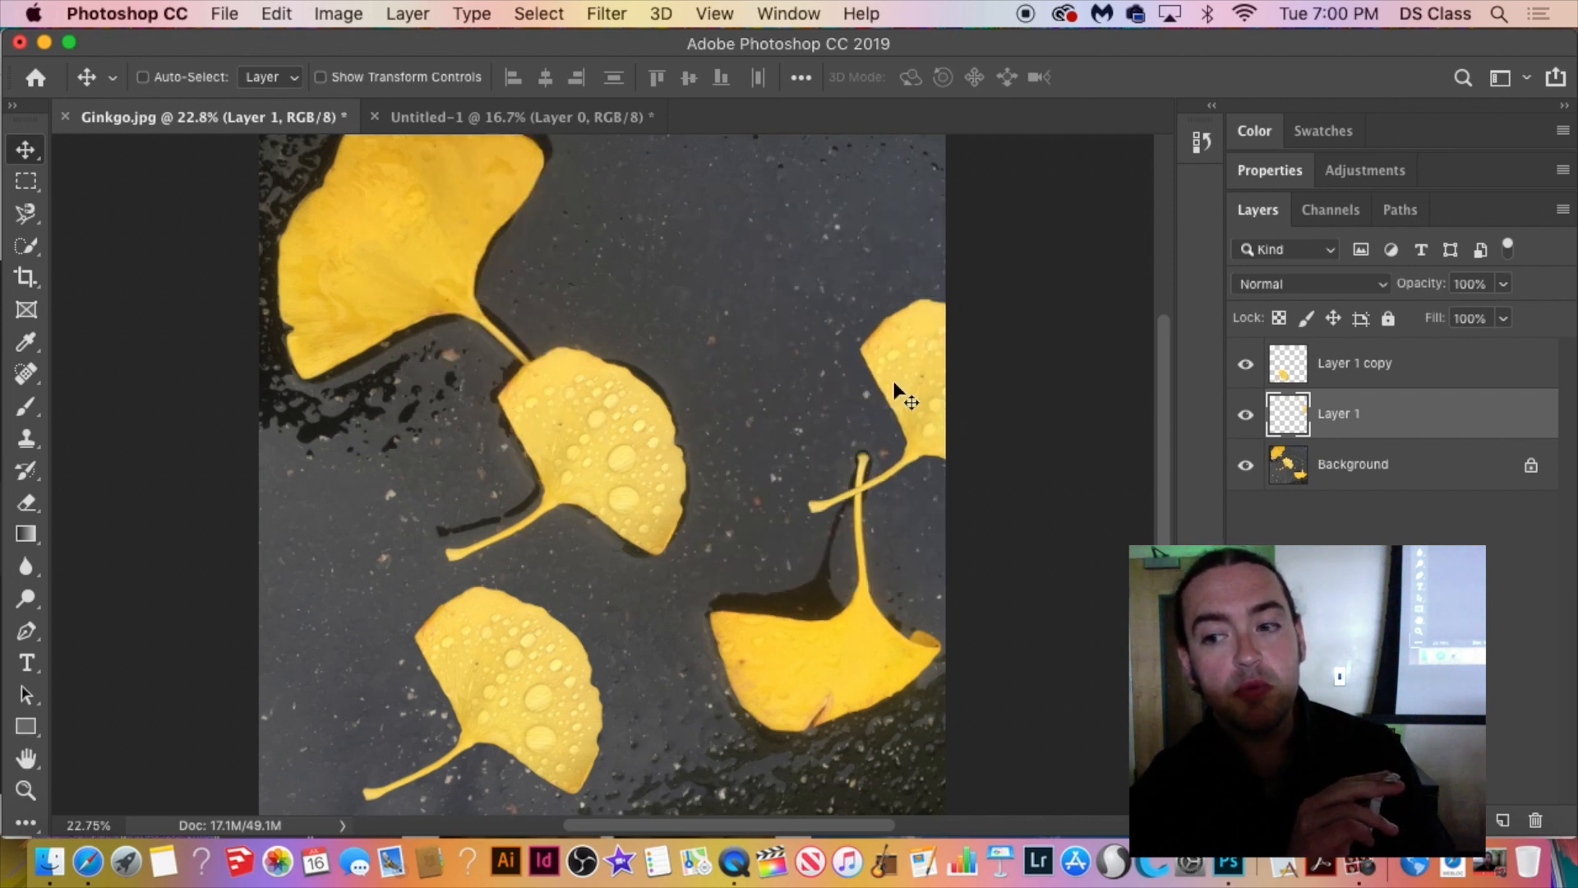
{"action": "left_click_drag", "start_coordinate": [897, 385], "coordinate": [817, 232]}
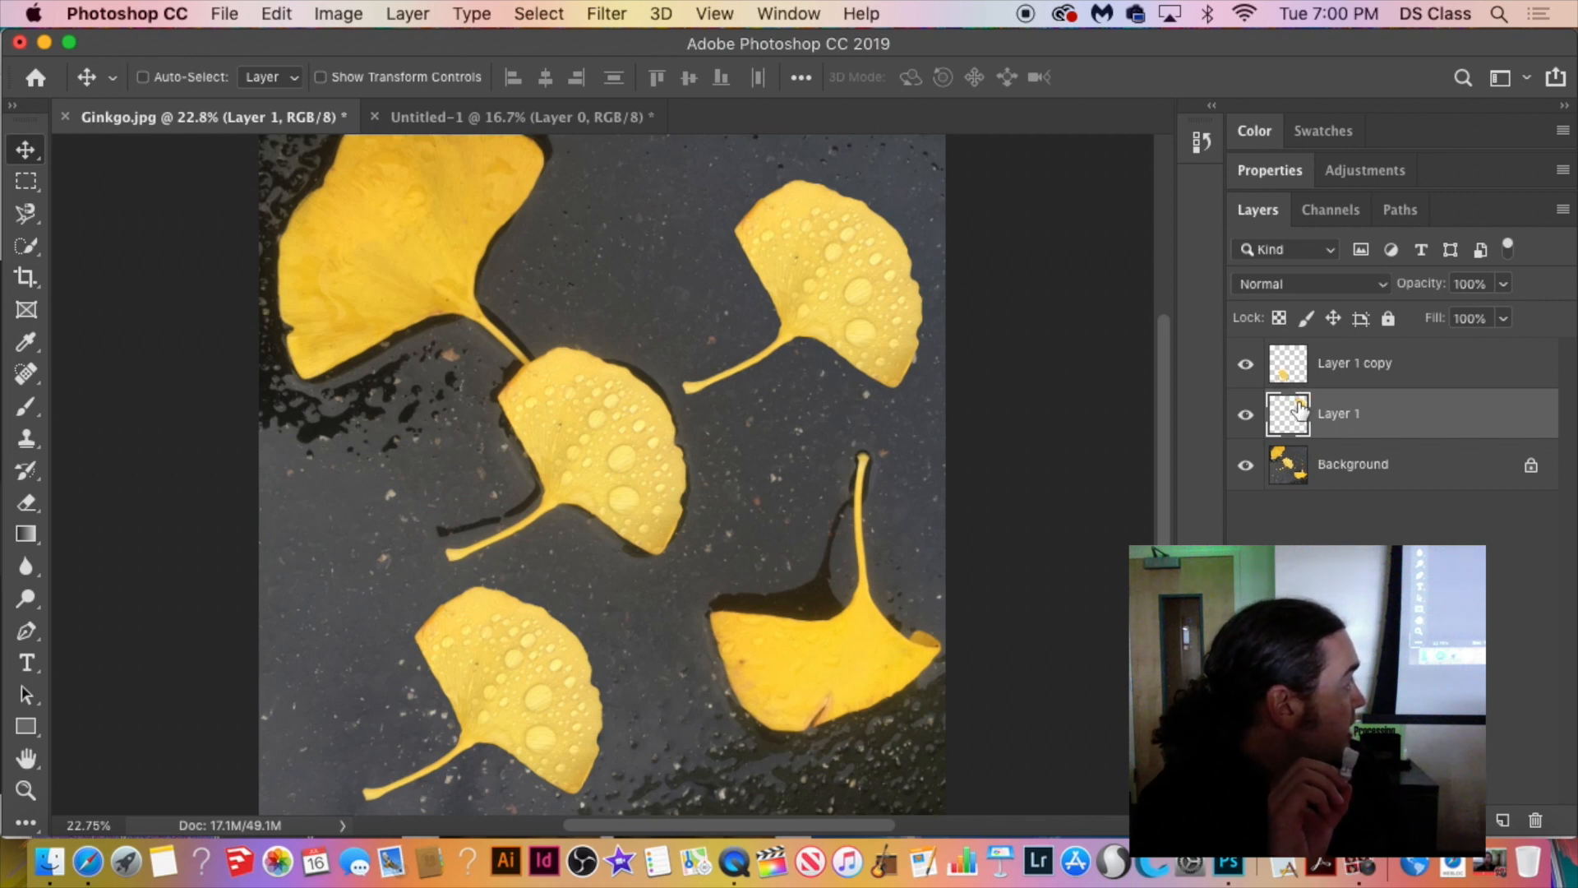
{"action": "left_click_drag", "start_coordinate": [847, 215], "coordinate": [786, 404]}
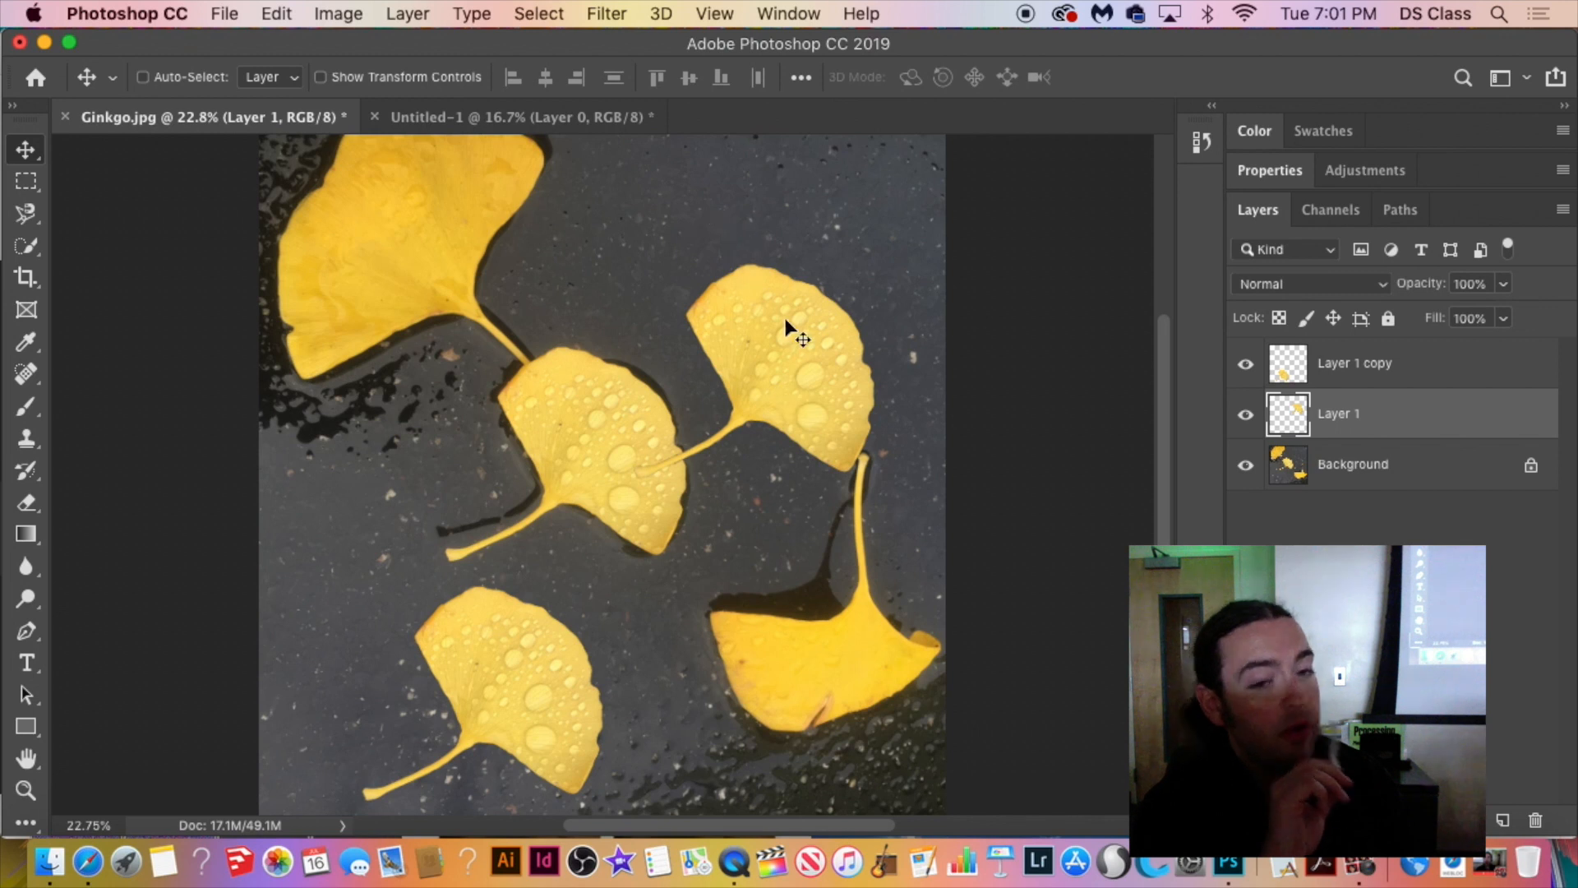
{"action": "left_click_drag", "start_coordinate": [793, 362], "coordinate": [771, 297]}
{"action": "left_click_drag", "start_coordinate": [470, 736], "coordinate": [521, 724]}
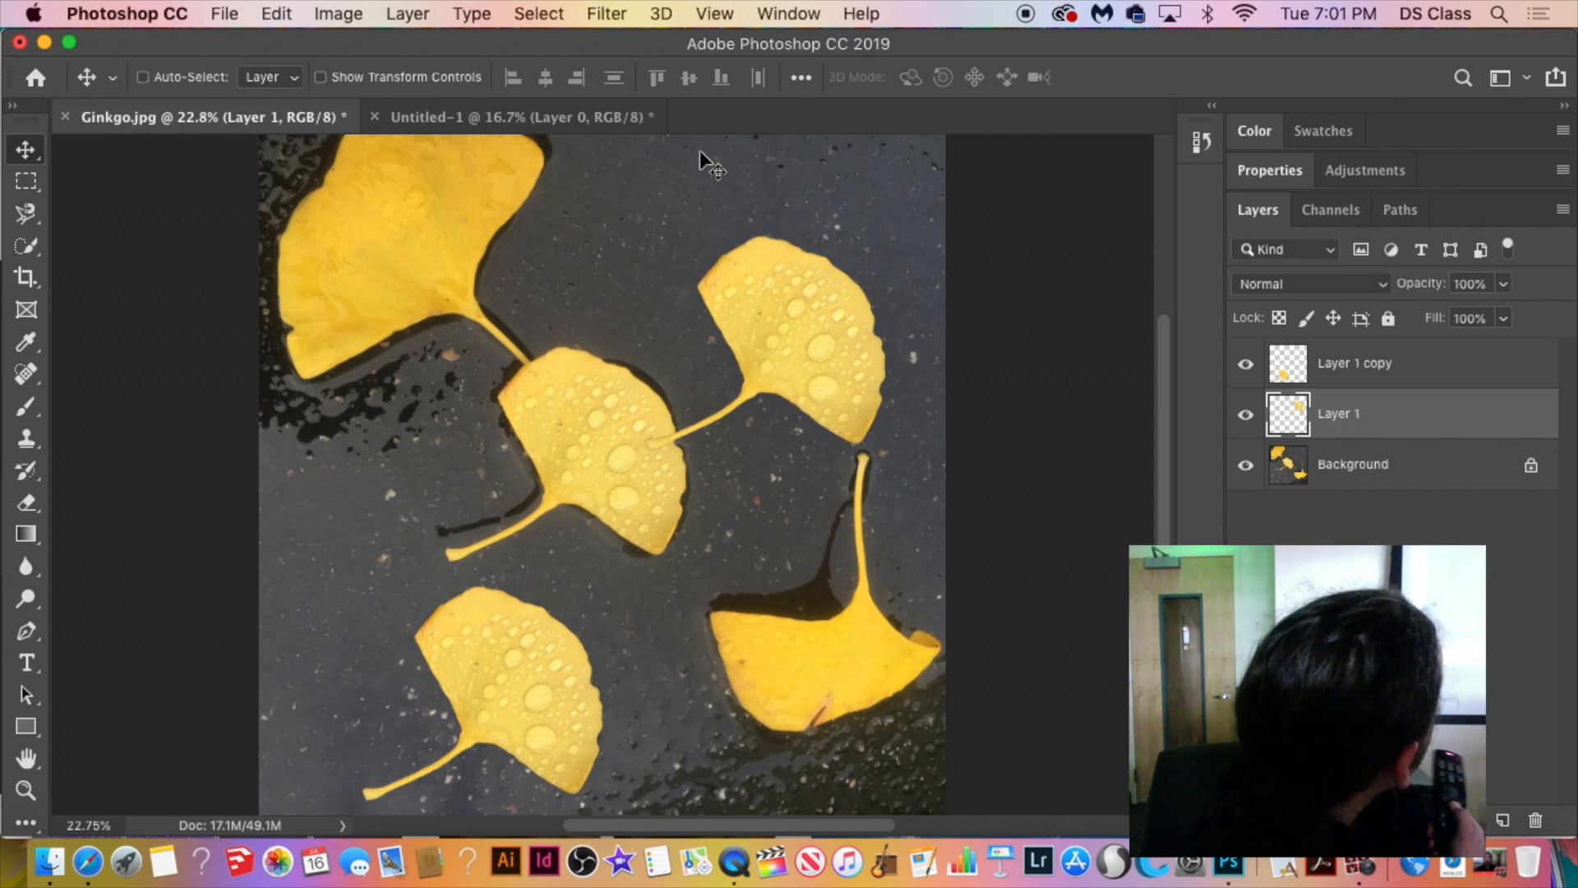
Turn on Auto-Select for layers and reposition both leaf copies, one over the central leaf's stem and one with its stem touching that leaf's upper edge.
{"action": "left_click", "coordinate": [214, 78]}
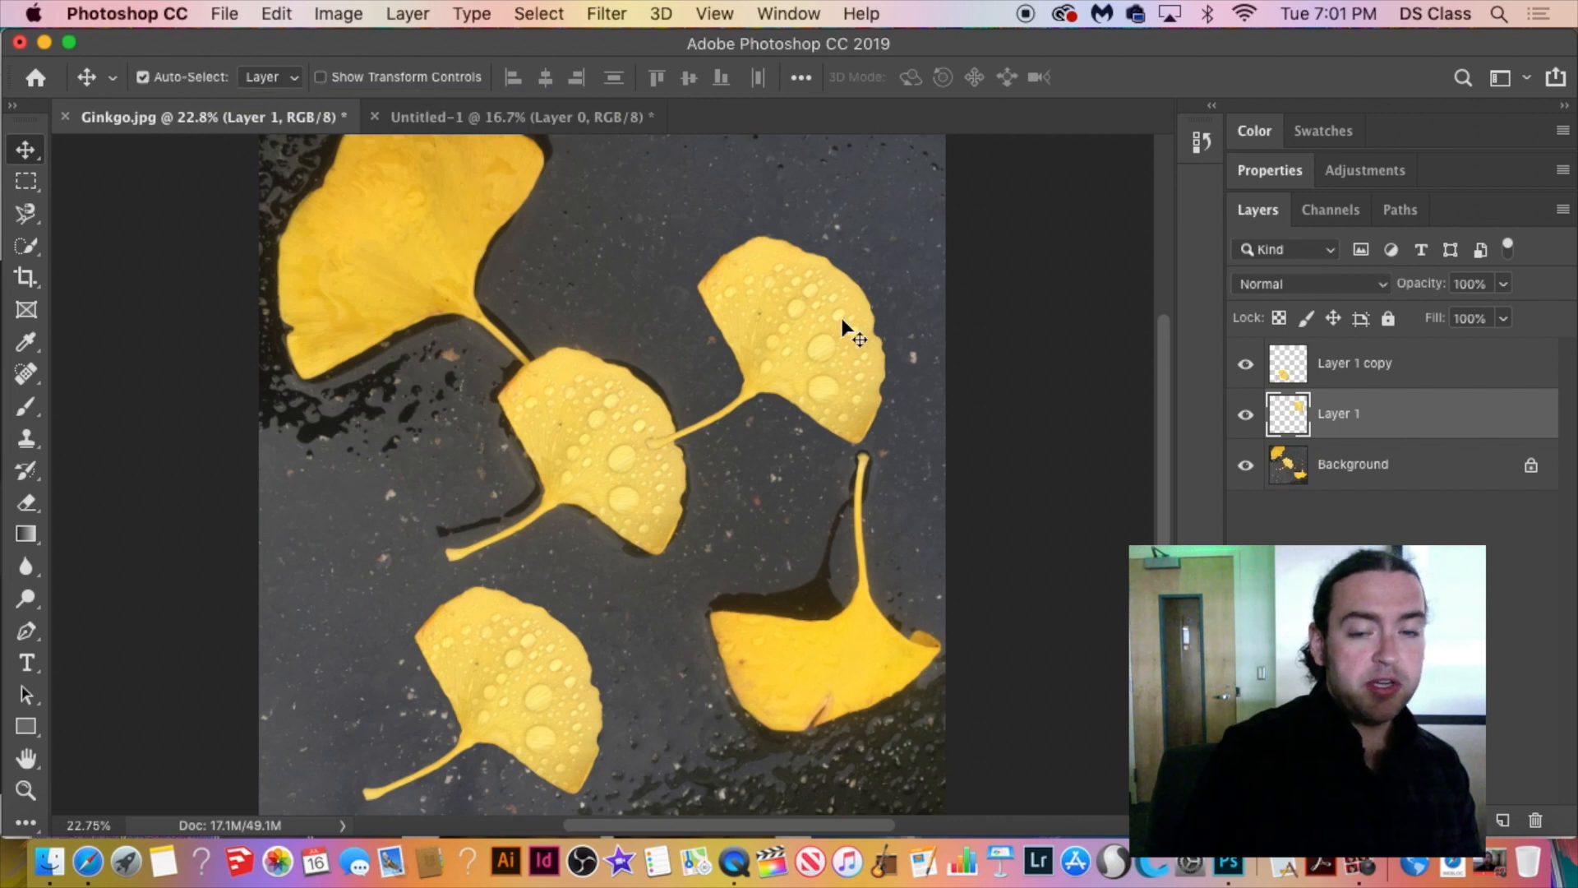
{"action": "left_click_drag", "start_coordinate": [846, 328], "coordinate": [846, 467]}
{"action": "left_click_drag", "start_coordinate": [592, 633], "coordinate": [529, 466]}
{"action": "left_click_drag", "start_coordinate": [804, 533], "coordinate": [806, 412]}
{"action": "left_click_drag", "start_coordinate": [476, 493], "coordinate": [489, 551]}
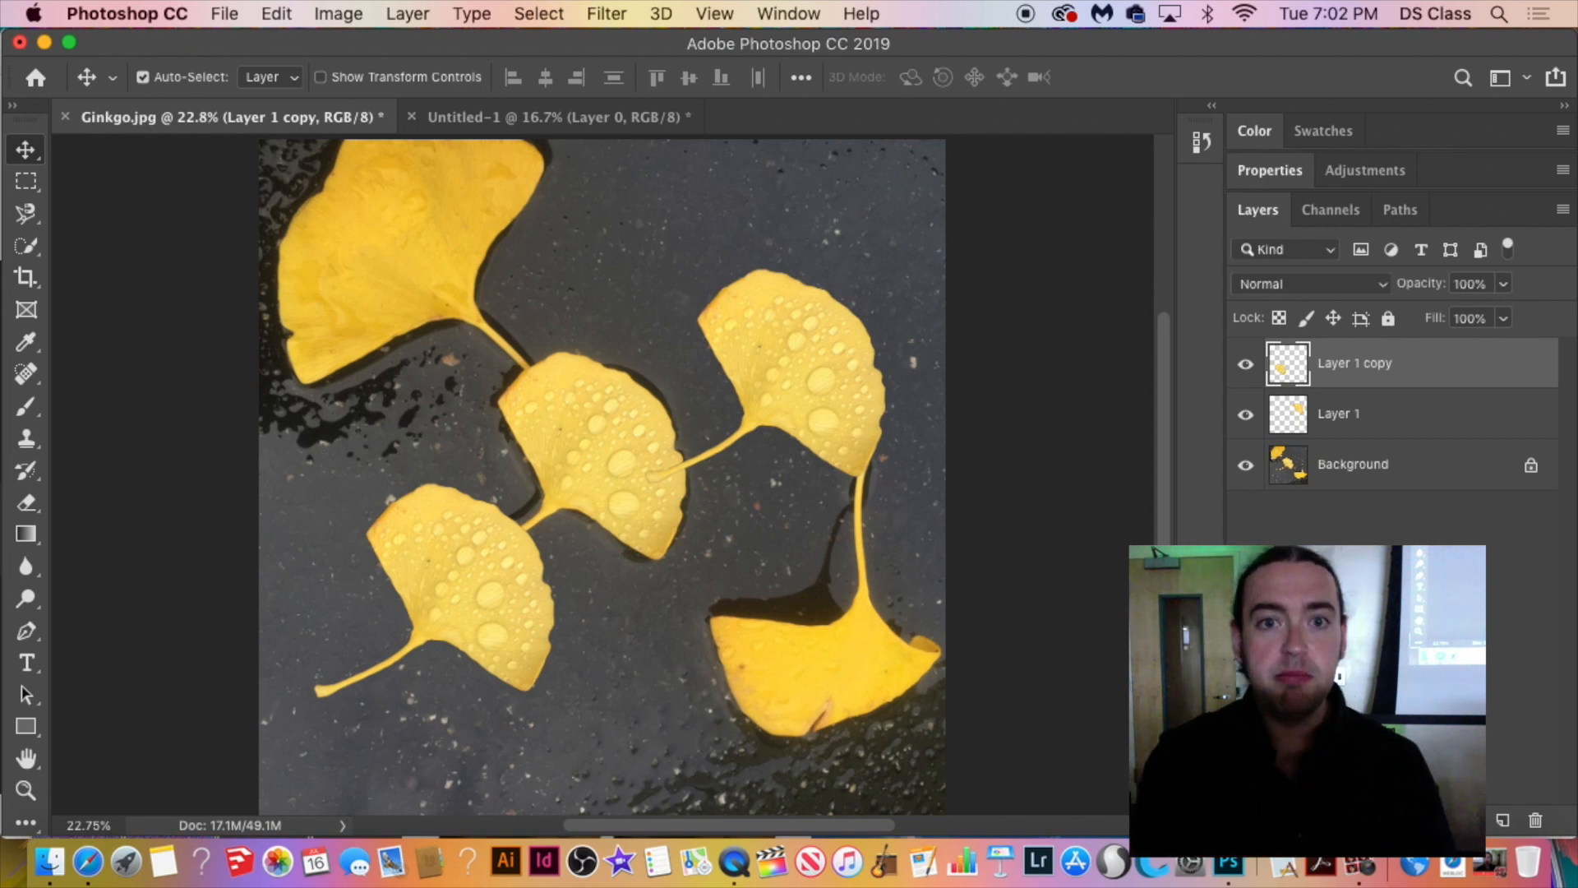
{"action": "left_click_drag", "start_coordinate": [816, 371], "coordinate": [832, 321]}
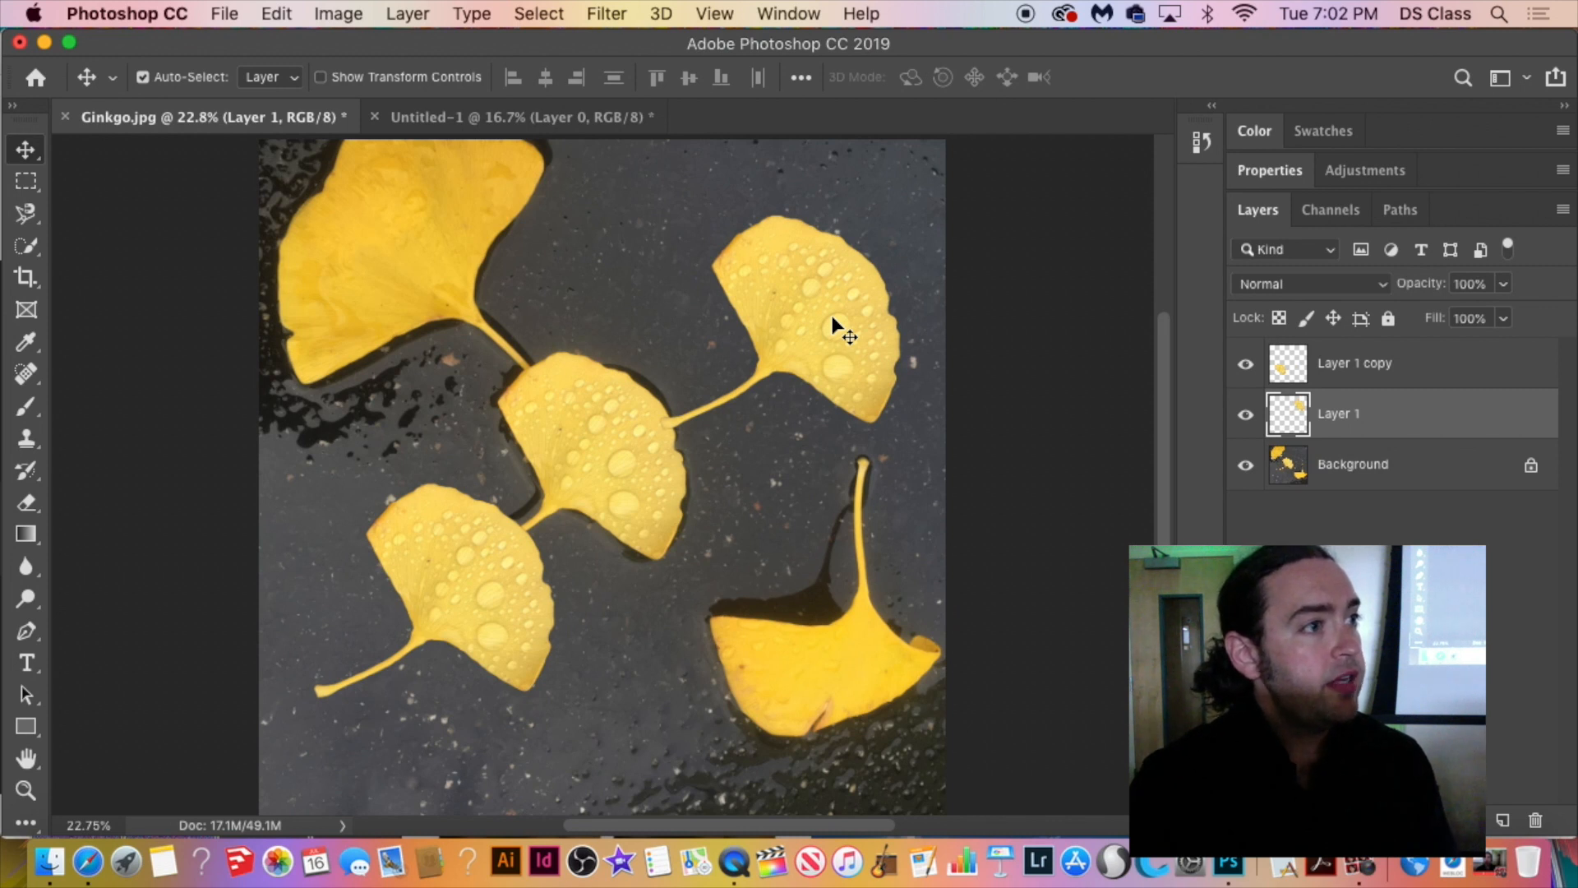
{"action": "mouse_move", "coordinate": [833, 319]}
{"action": "left_mouse_down"}
{"action": "mouse_move", "coordinate": [752, 341]}
{"action": "mouse_move", "coordinate": [802, 283]}
{"action": "mouse_move", "coordinate": [834, 280]}
{"action": "mouse_move", "coordinate": [828, 298]}
{"action": "left_mouse_up"}
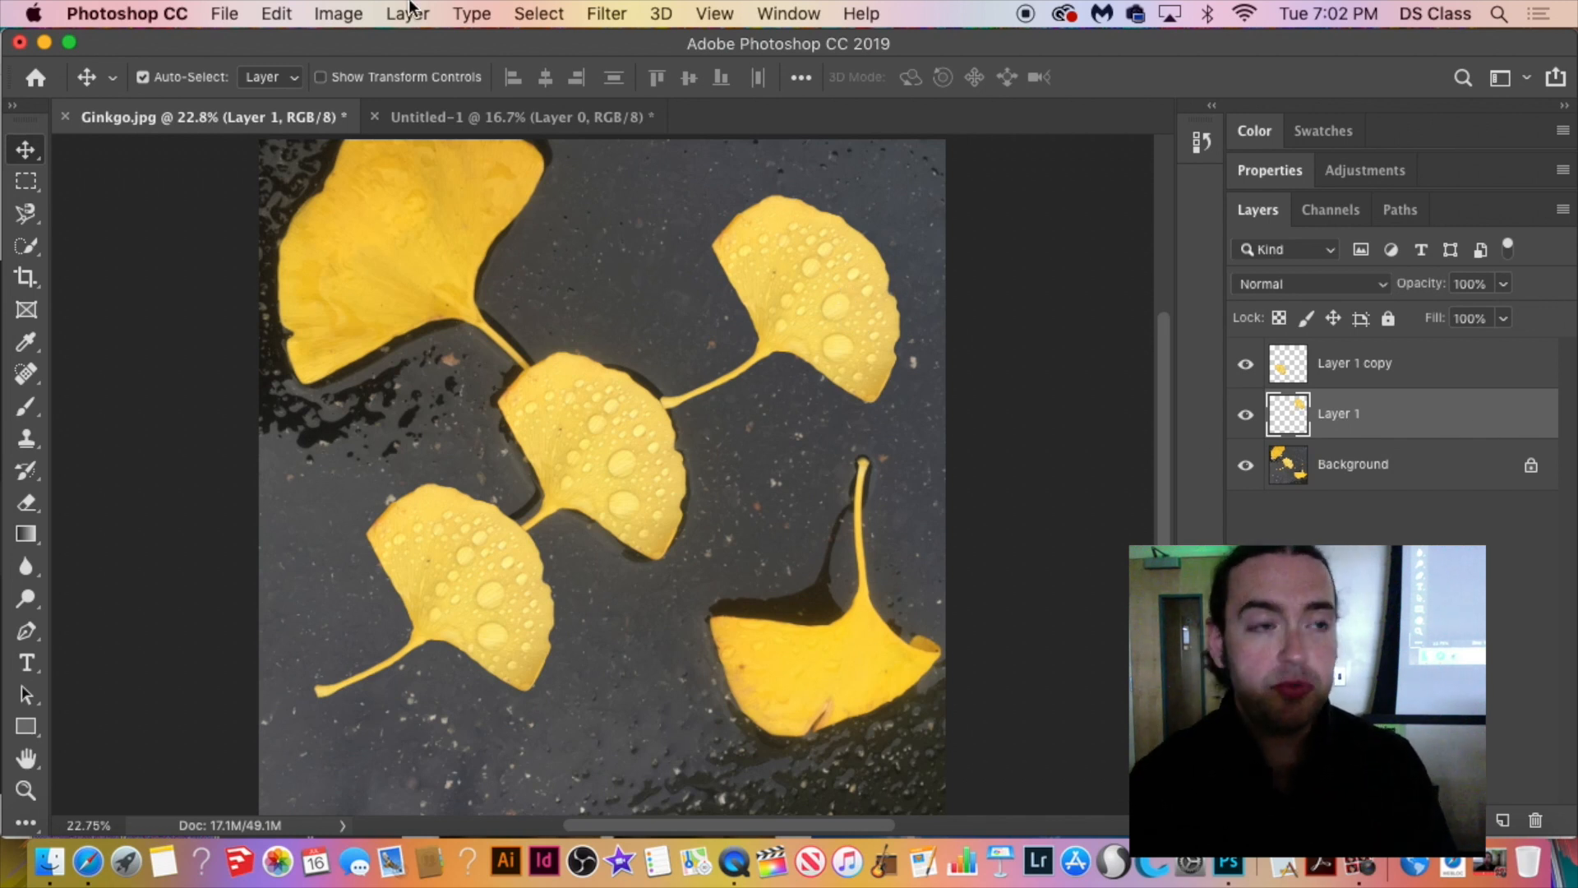
Start Free Transform on the Layer 1 leaf and enlarge it proportionally to about 131%.
{"action": "left_click", "coordinate": [287, 10]}
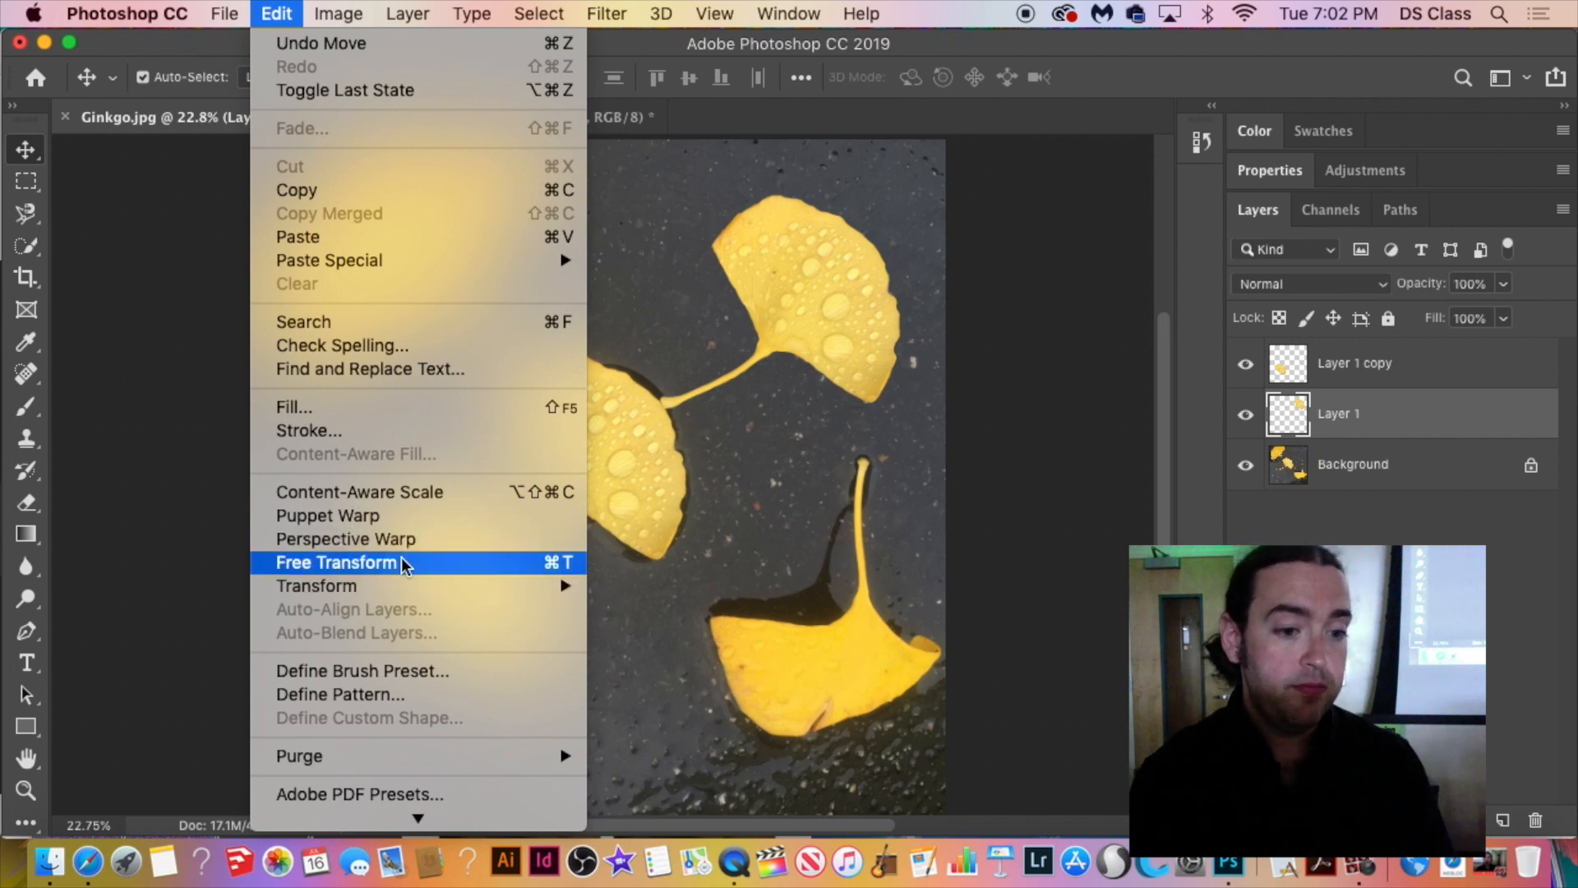
{"action": "key", "text": "super+t"}
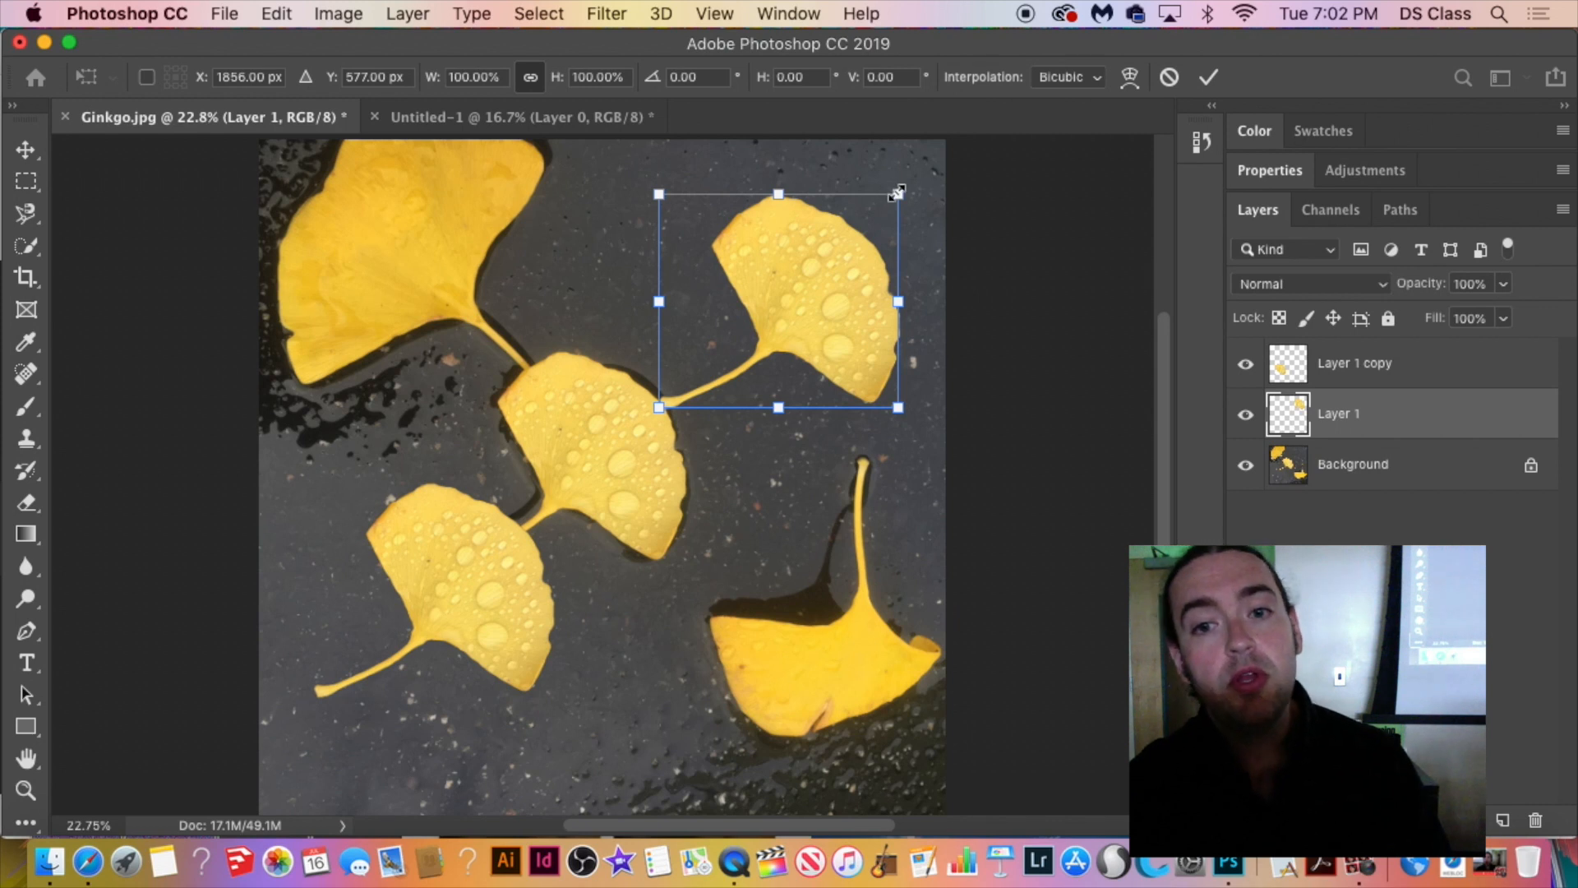
{"action": "left_click_drag", "start_coordinate": [898, 194], "coordinate": [934, 156]}
{"action": "left_click_drag", "start_coordinate": [850, 201], "coordinate": [882, 174]}
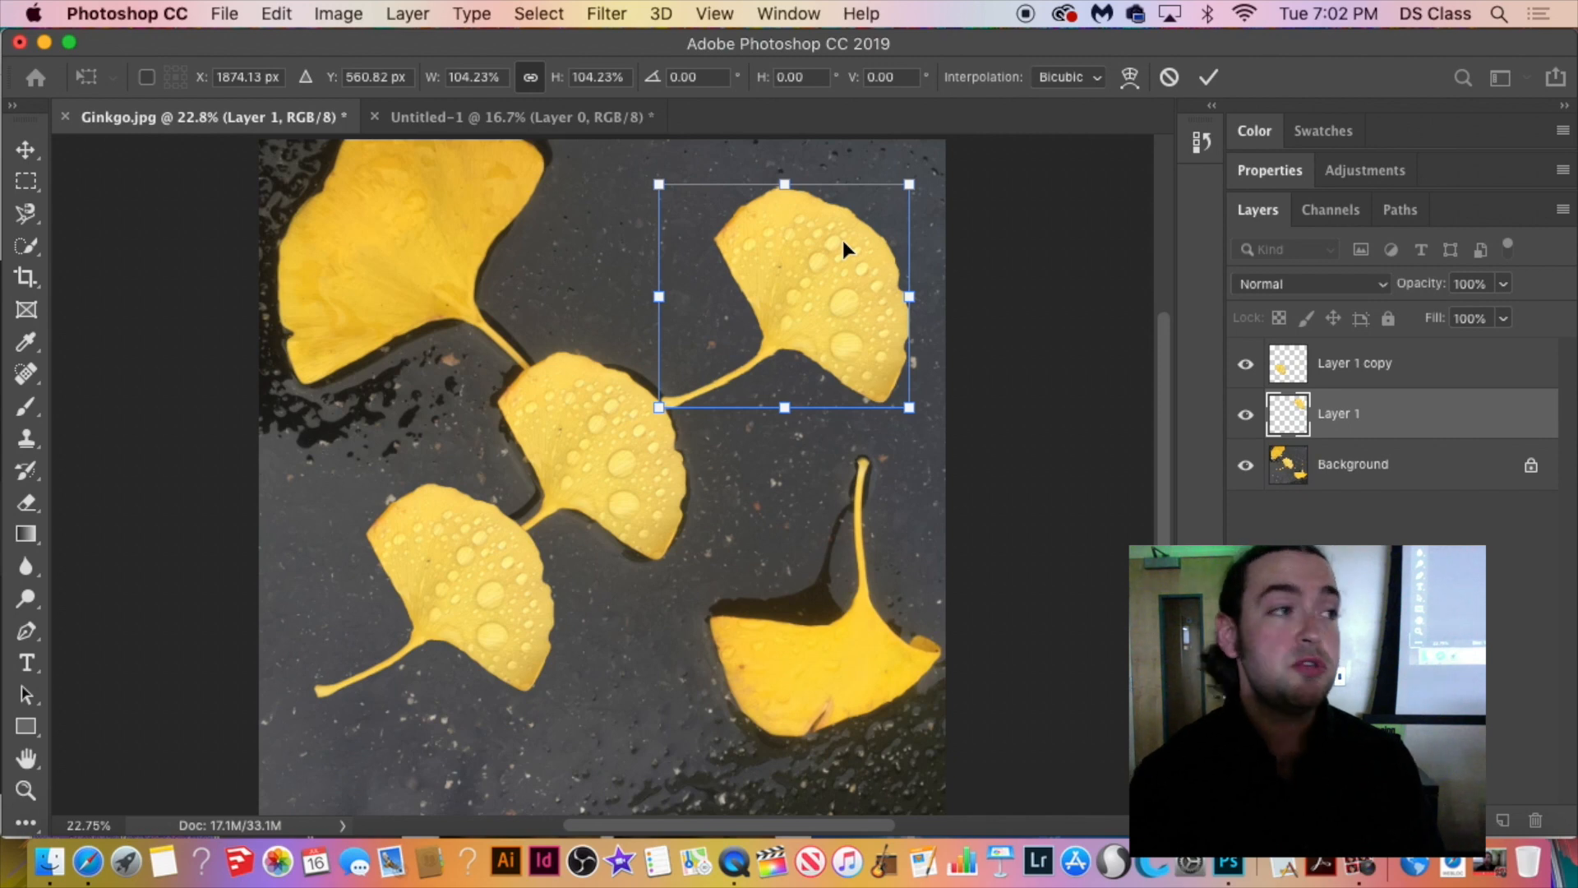
{"action": "left_click_drag", "start_coordinate": [659, 407], "coordinate": [661, 549]}
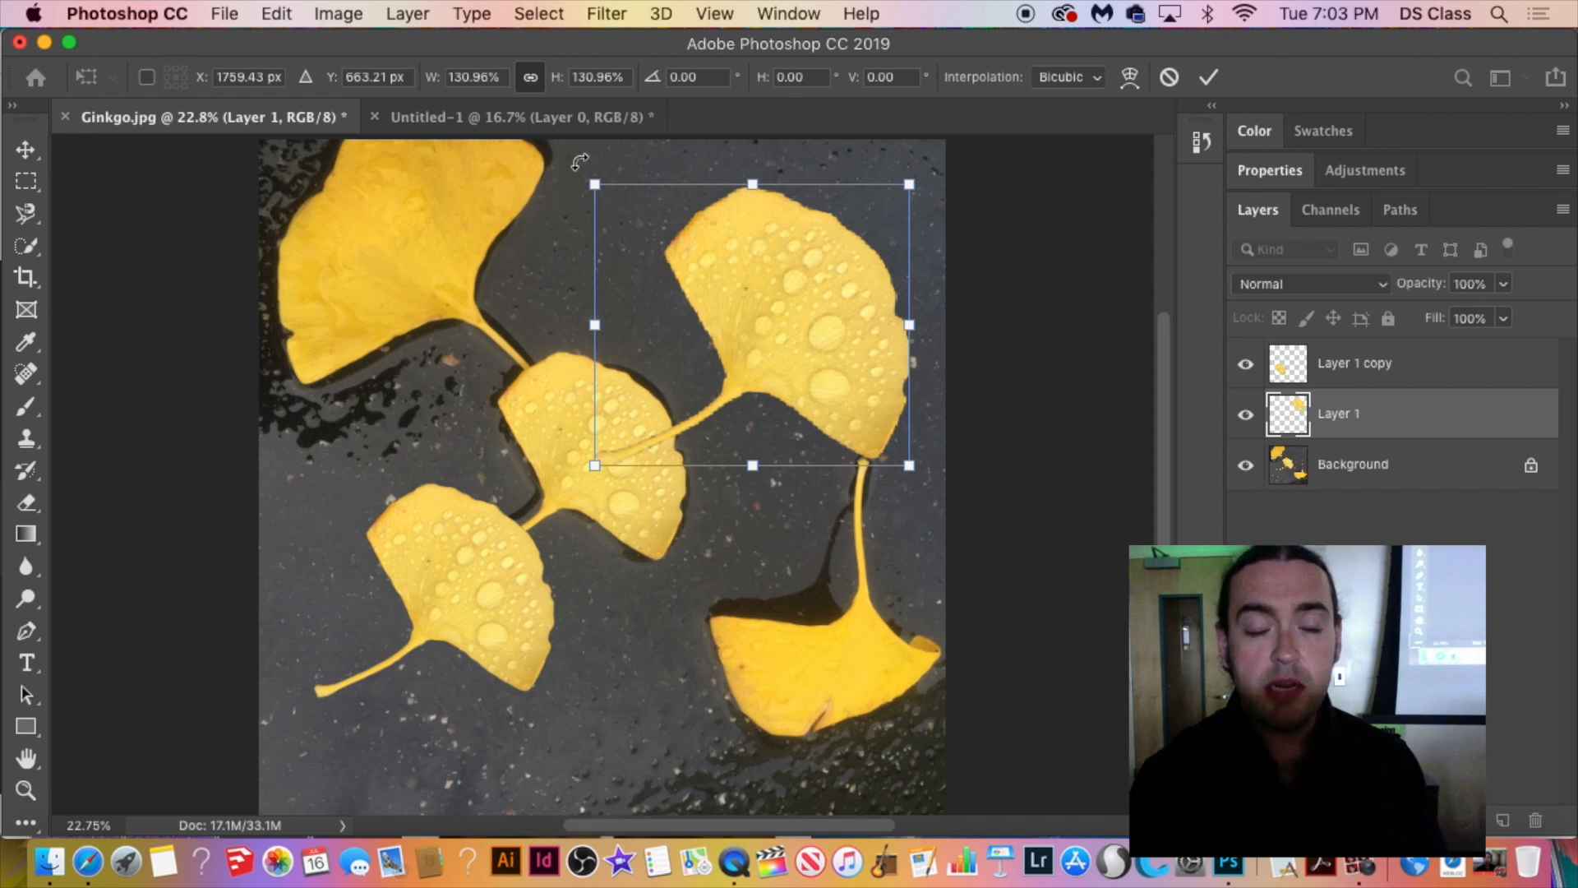
Rotate the Layer 1 leaf to about 166° and distort it to about 168% width and 67% height.
{"action": "left_click_drag", "start_coordinate": [580, 161], "coordinate": [1020, 469]}
{"action": "left_click_drag", "start_coordinate": [652, 316], "coordinate": [672, 352]}
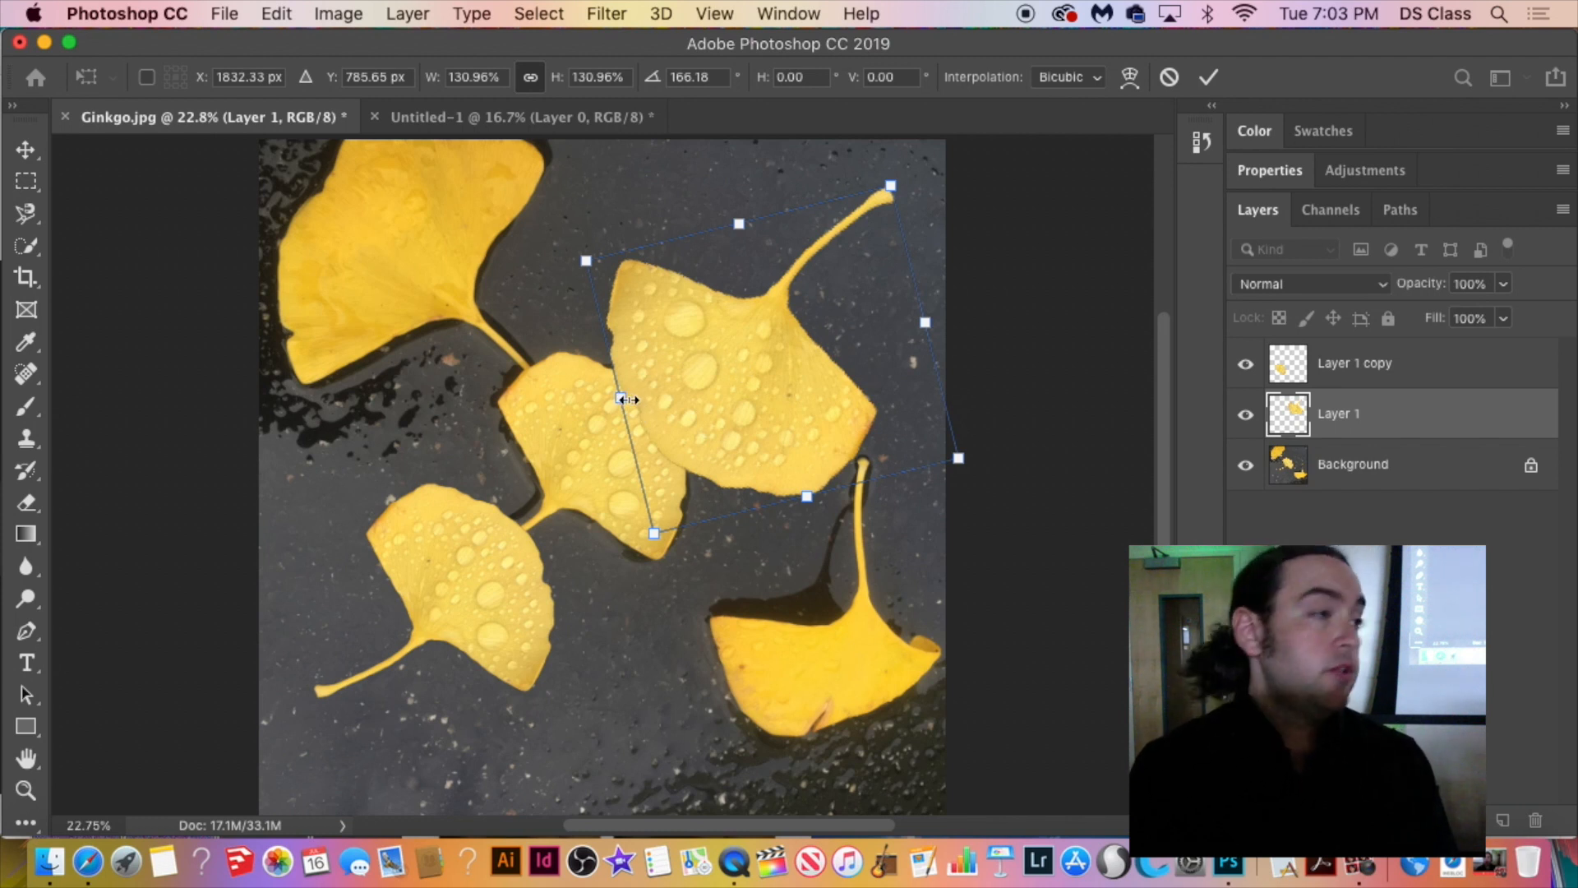
{"action": "left_click_drag", "start_coordinate": [624, 398], "coordinate": [544, 460]}
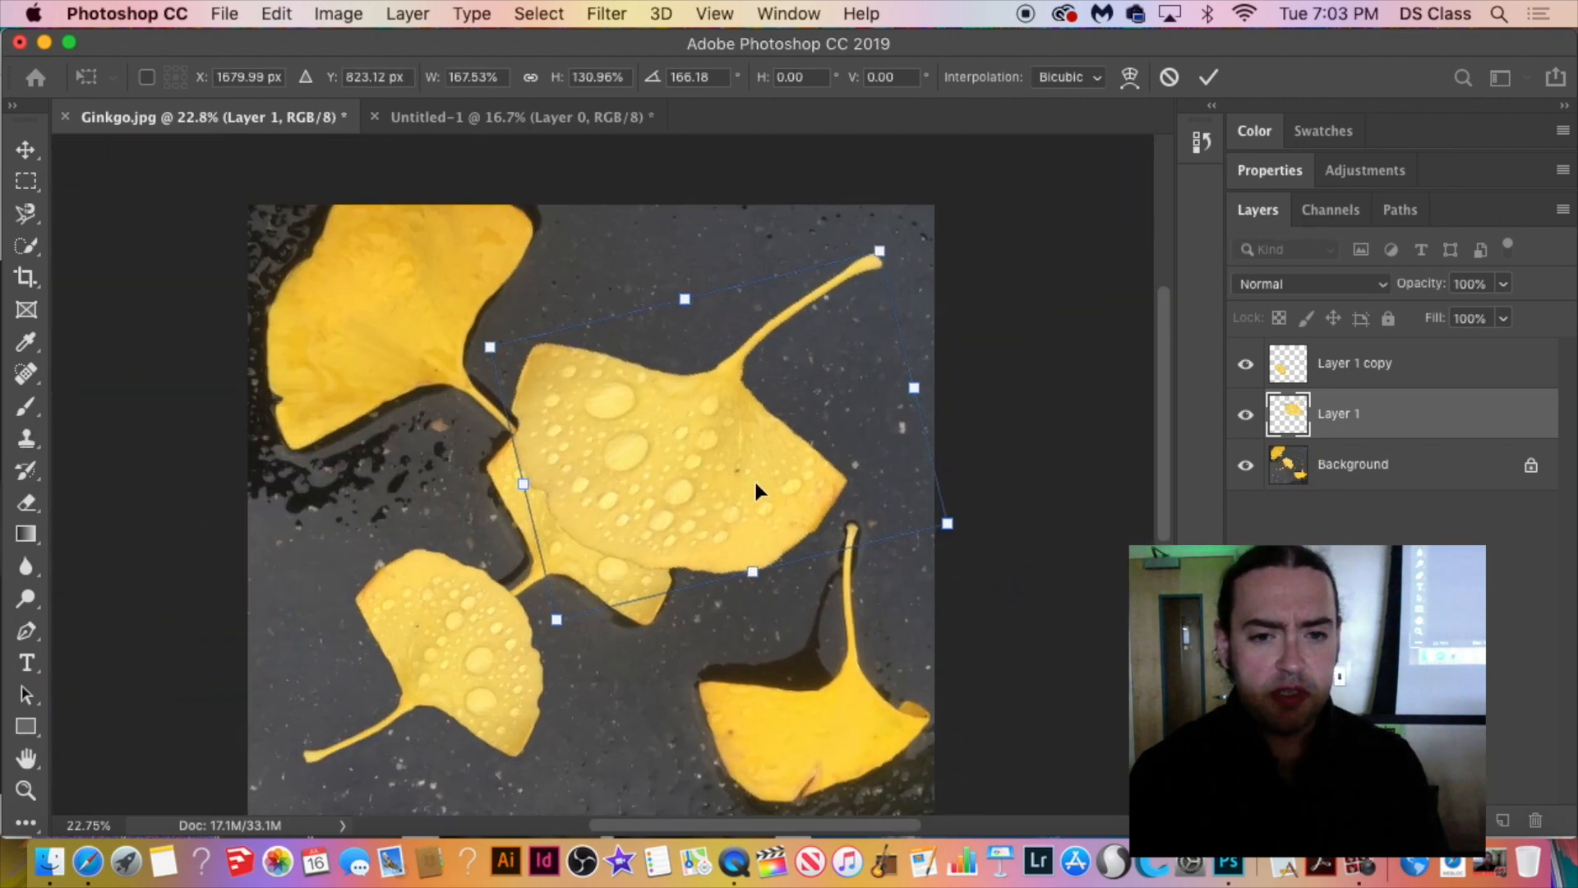
{"action": "left_click_drag", "start_coordinate": [751, 577], "coordinate": [732, 440]}
Rotate the Layer 1 leaf to about −151° and scale it to about 136% width and 54% height, applying the transform.
{"action": "left_click_drag", "start_coordinate": [935, 413], "coordinate": [904, 579]}
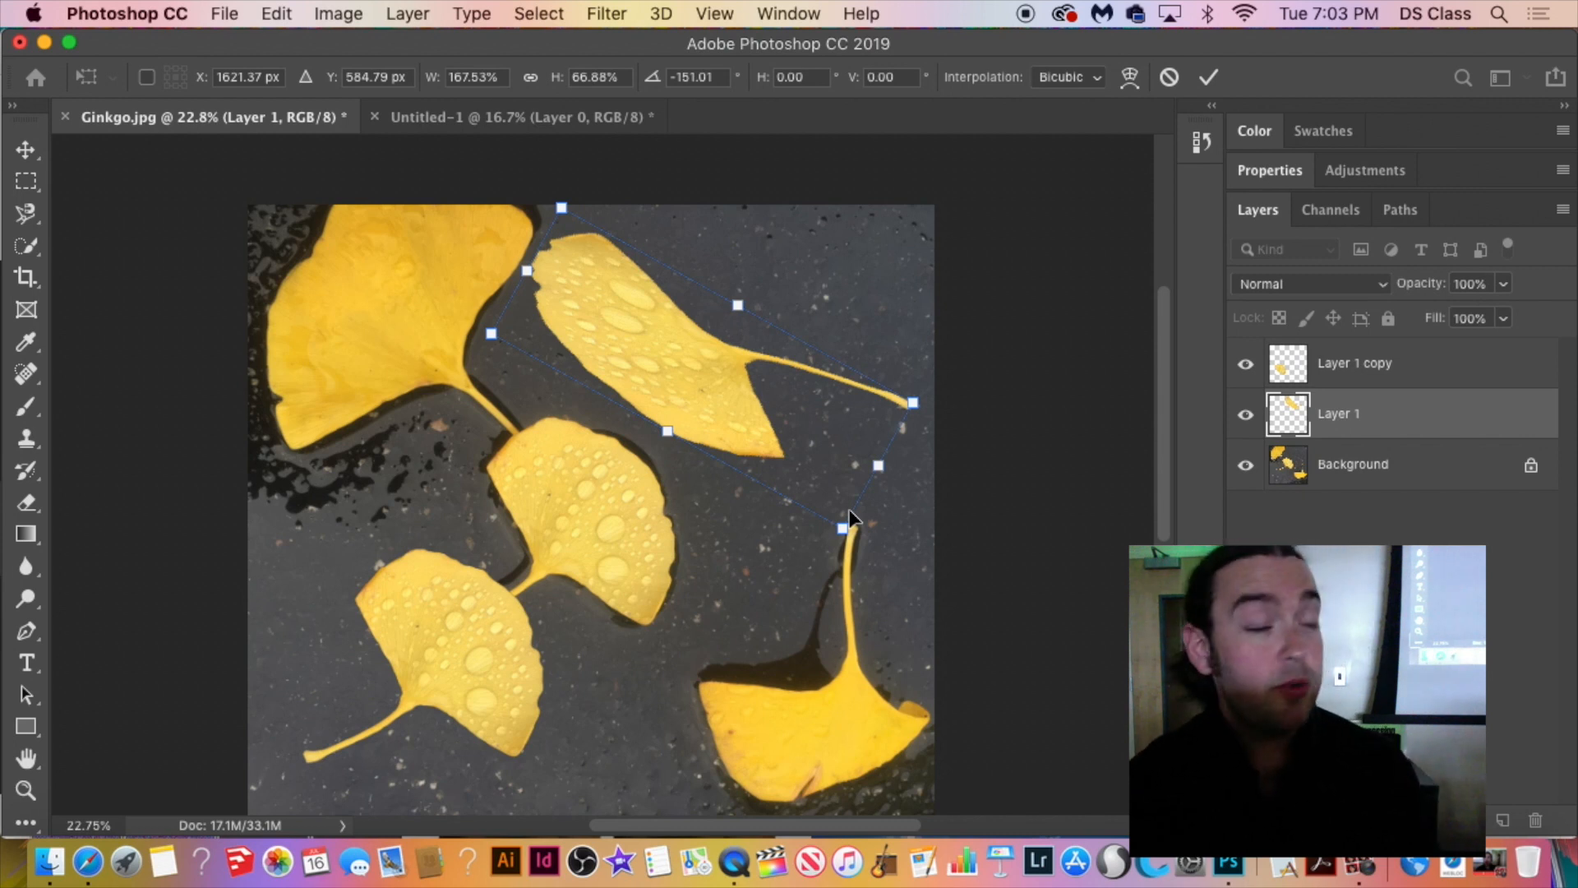
{"action": "left_click_drag", "start_coordinate": [702, 372], "coordinate": [743, 391]}
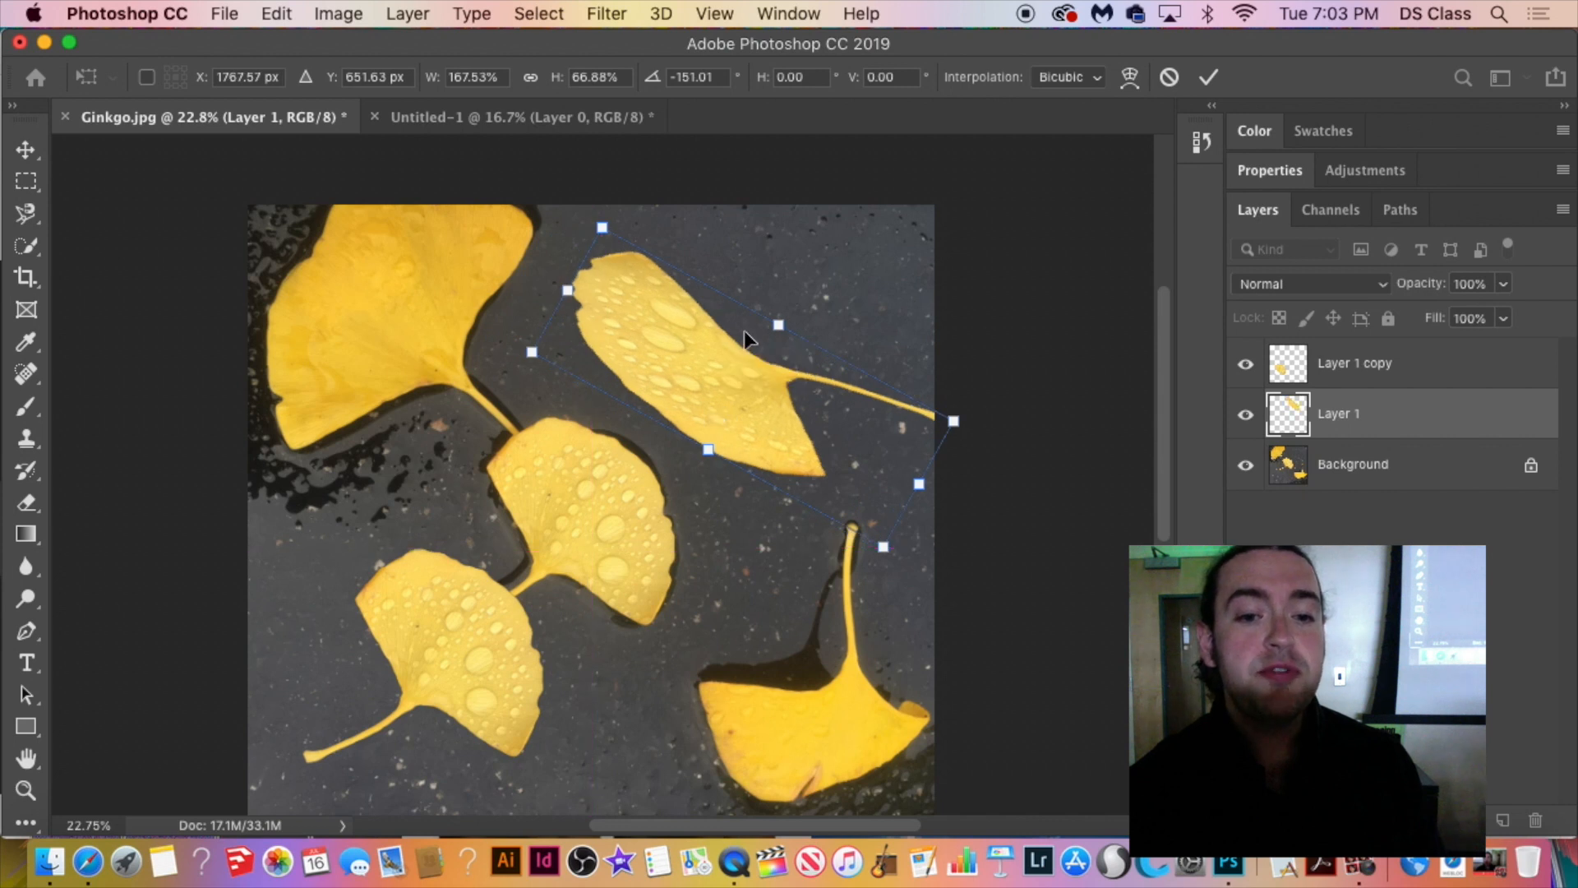
{"action": "left_click_drag", "start_coordinate": [779, 328], "coordinate": [791, 306]}
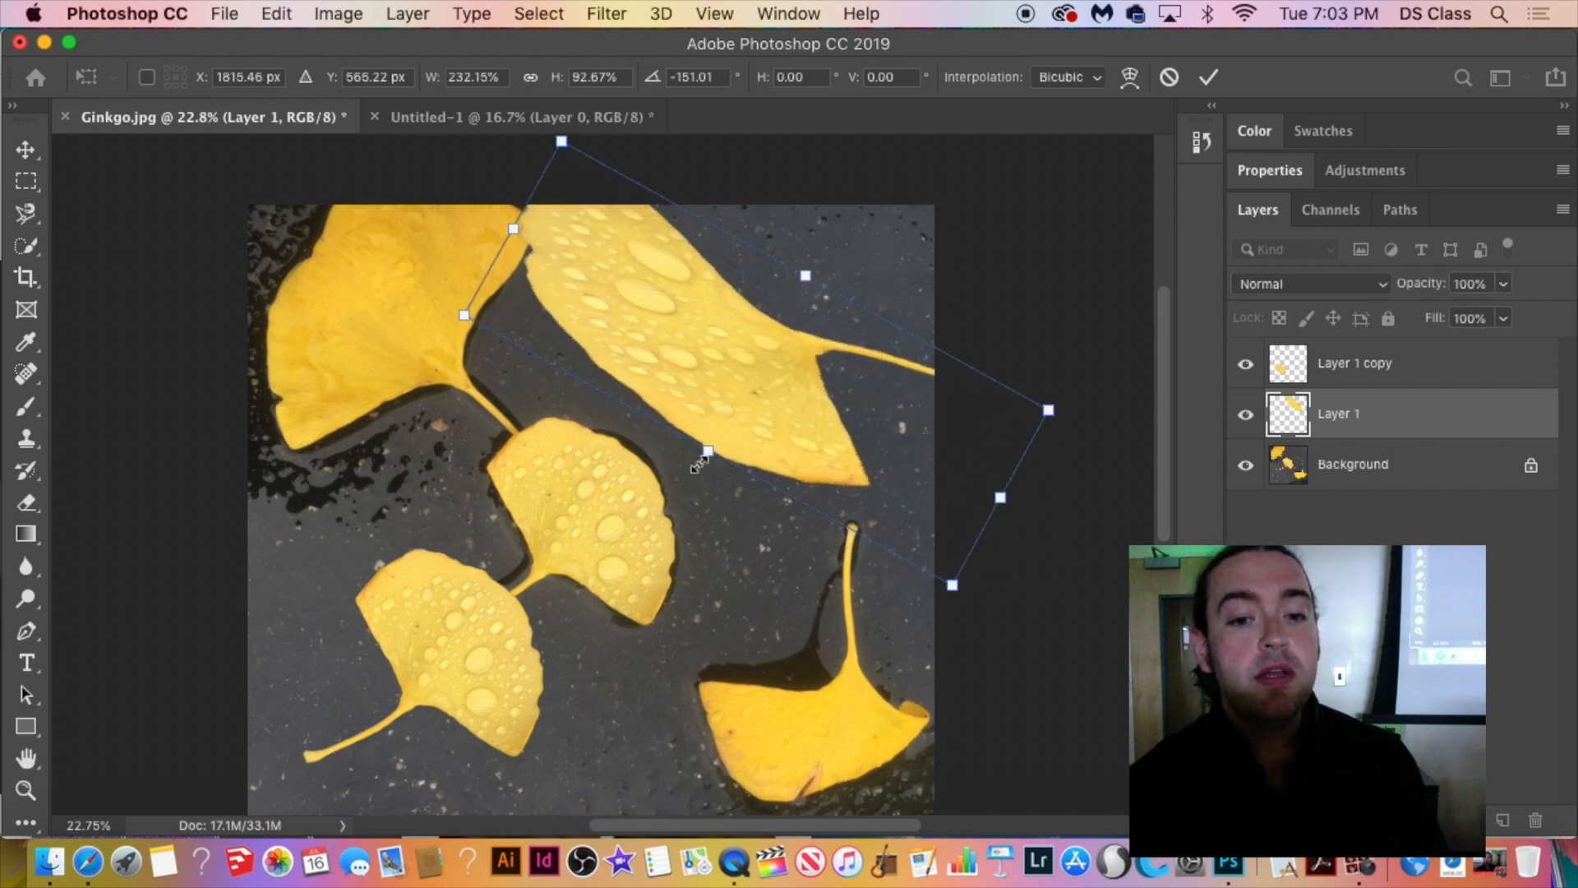
{"action": "left_click_drag", "start_coordinate": [700, 465], "coordinate": [713, 371]}
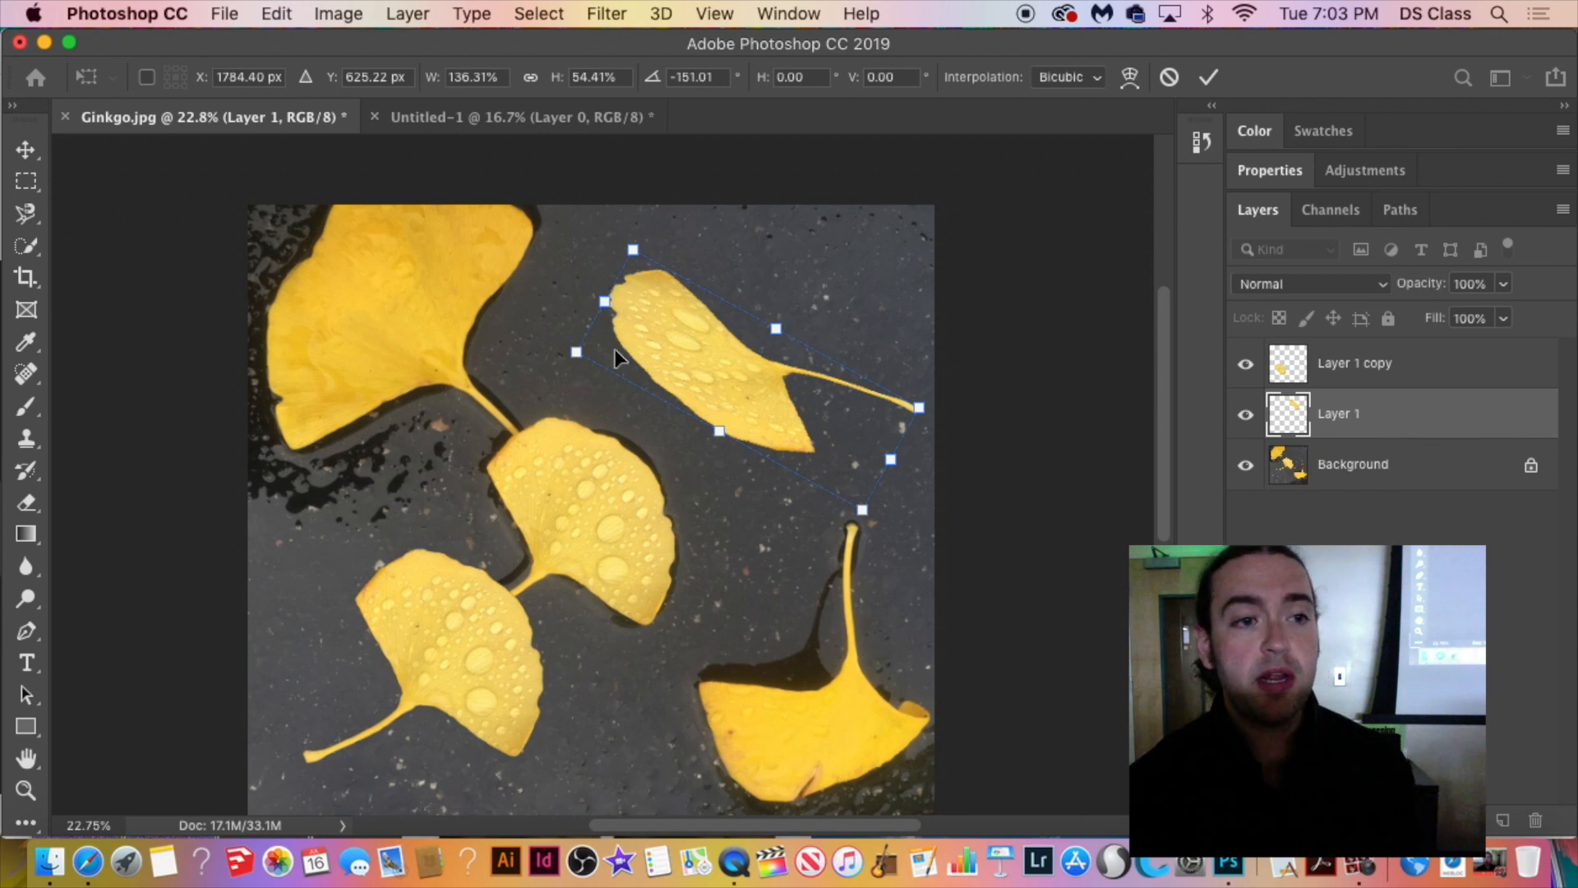
{"action": "key", "text": "Return"}
Reposition the Layer 1 leaf with the Move tool in the photo's upper-right area, above the central leaf.
{"action": "key", "text": "b"}
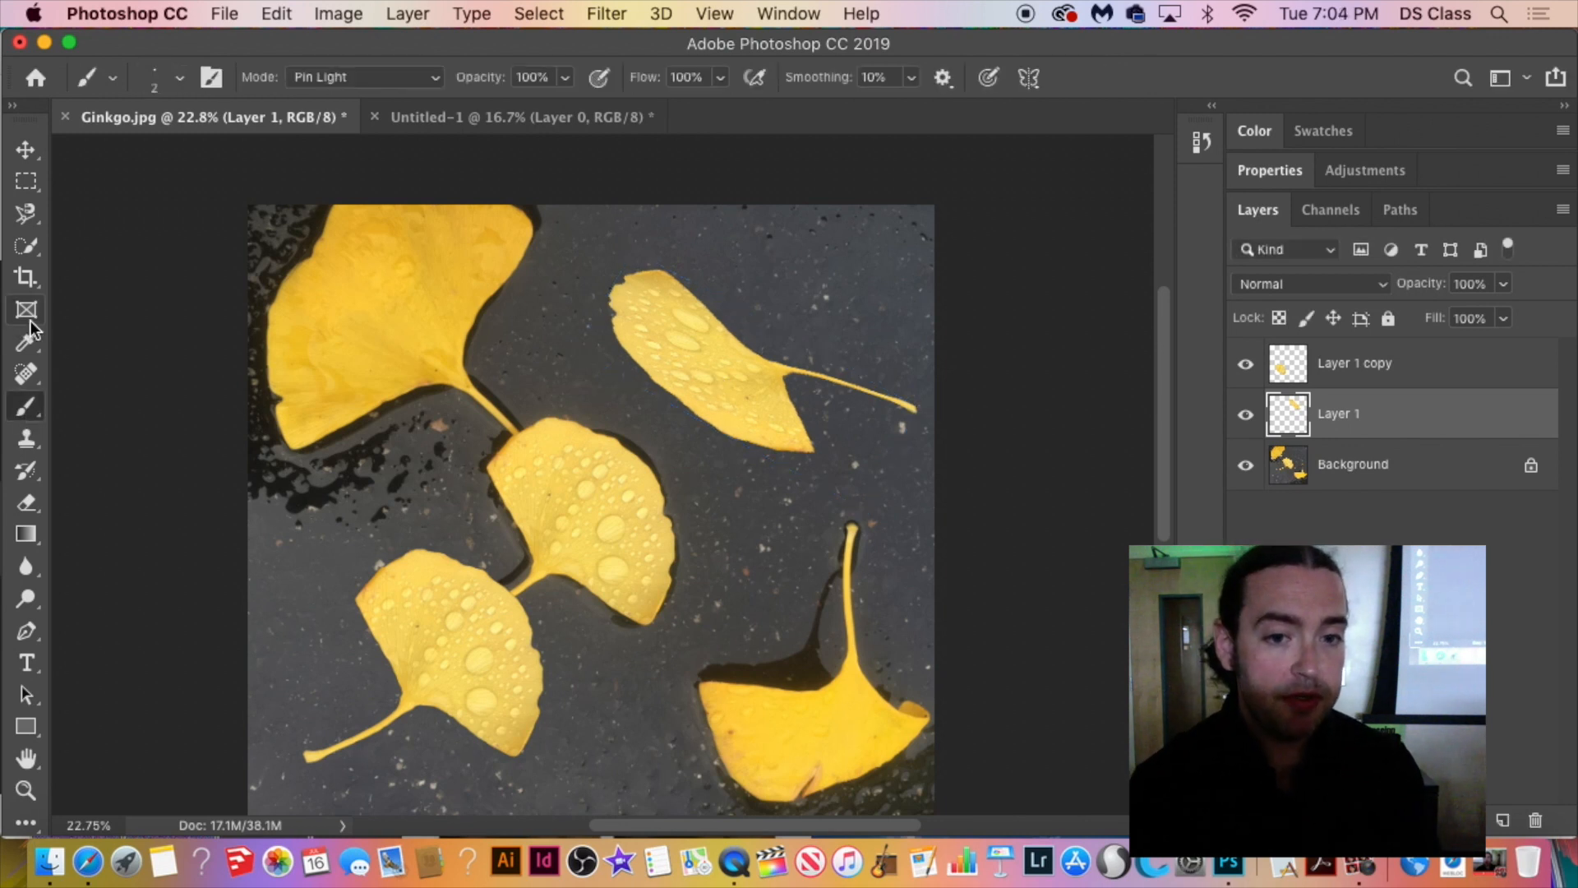
{"action": "left_click", "coordinate": [24, 160]}
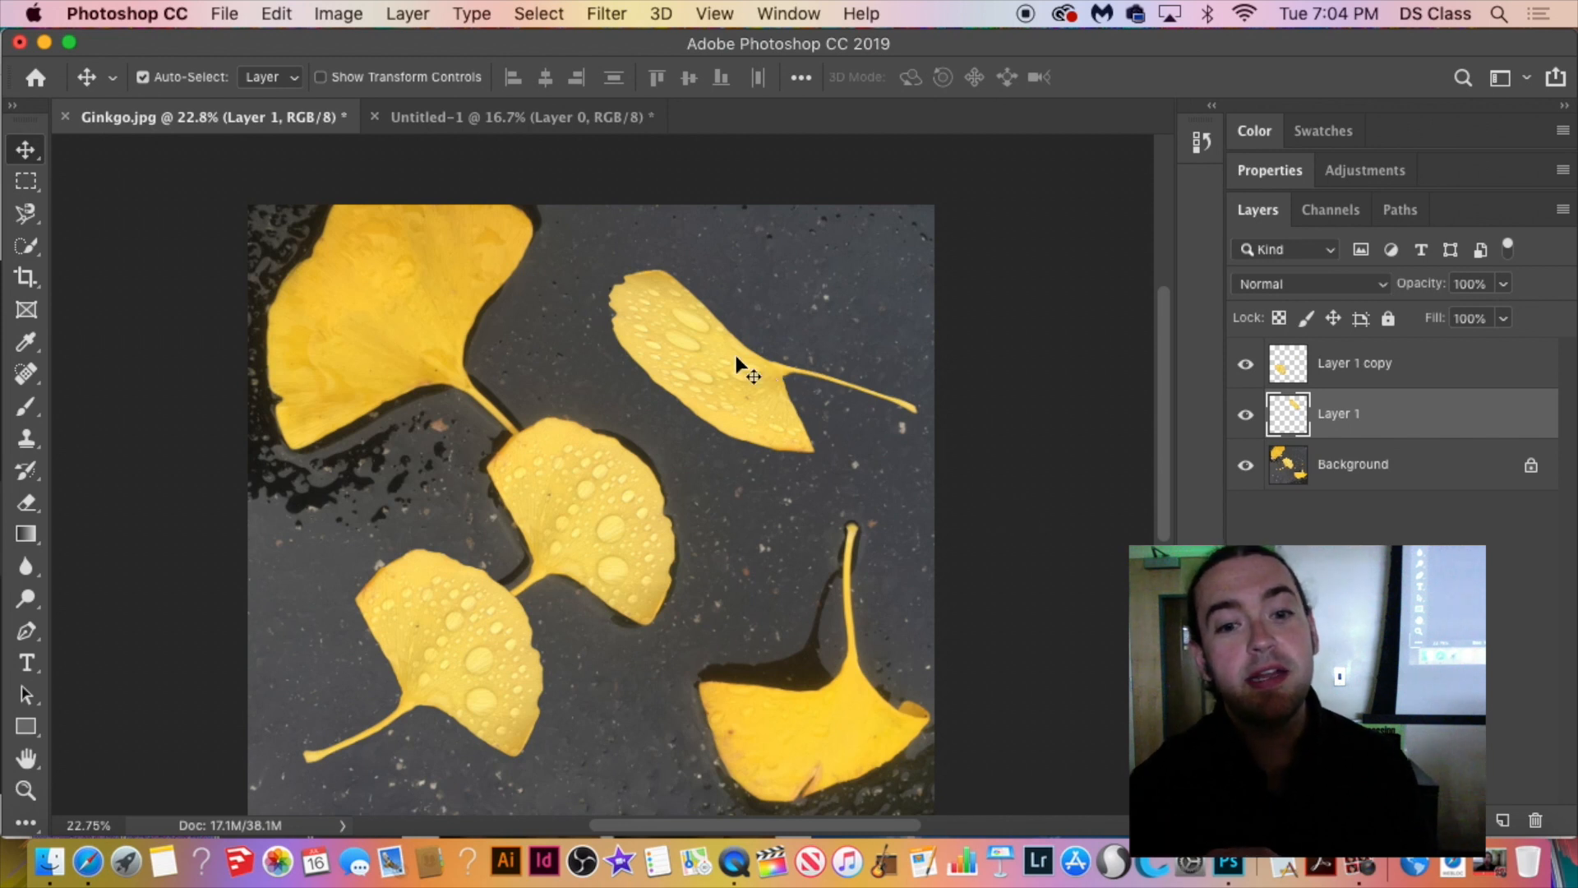
{"action": "mouse_move", "coordinate": [736, 353]}
{"action": "left_mouse_down"}
{"action": "mouse_move", "coordinate": [694, 367]}
{"action": "mouse_move", "coordinate": [682, 323]}
{"action": "mouse_move", "coordinate": [737, 378]}
{"action": "mouse_move", "coordinate": [729, 355]}
{"action": "left_mouse_up"}
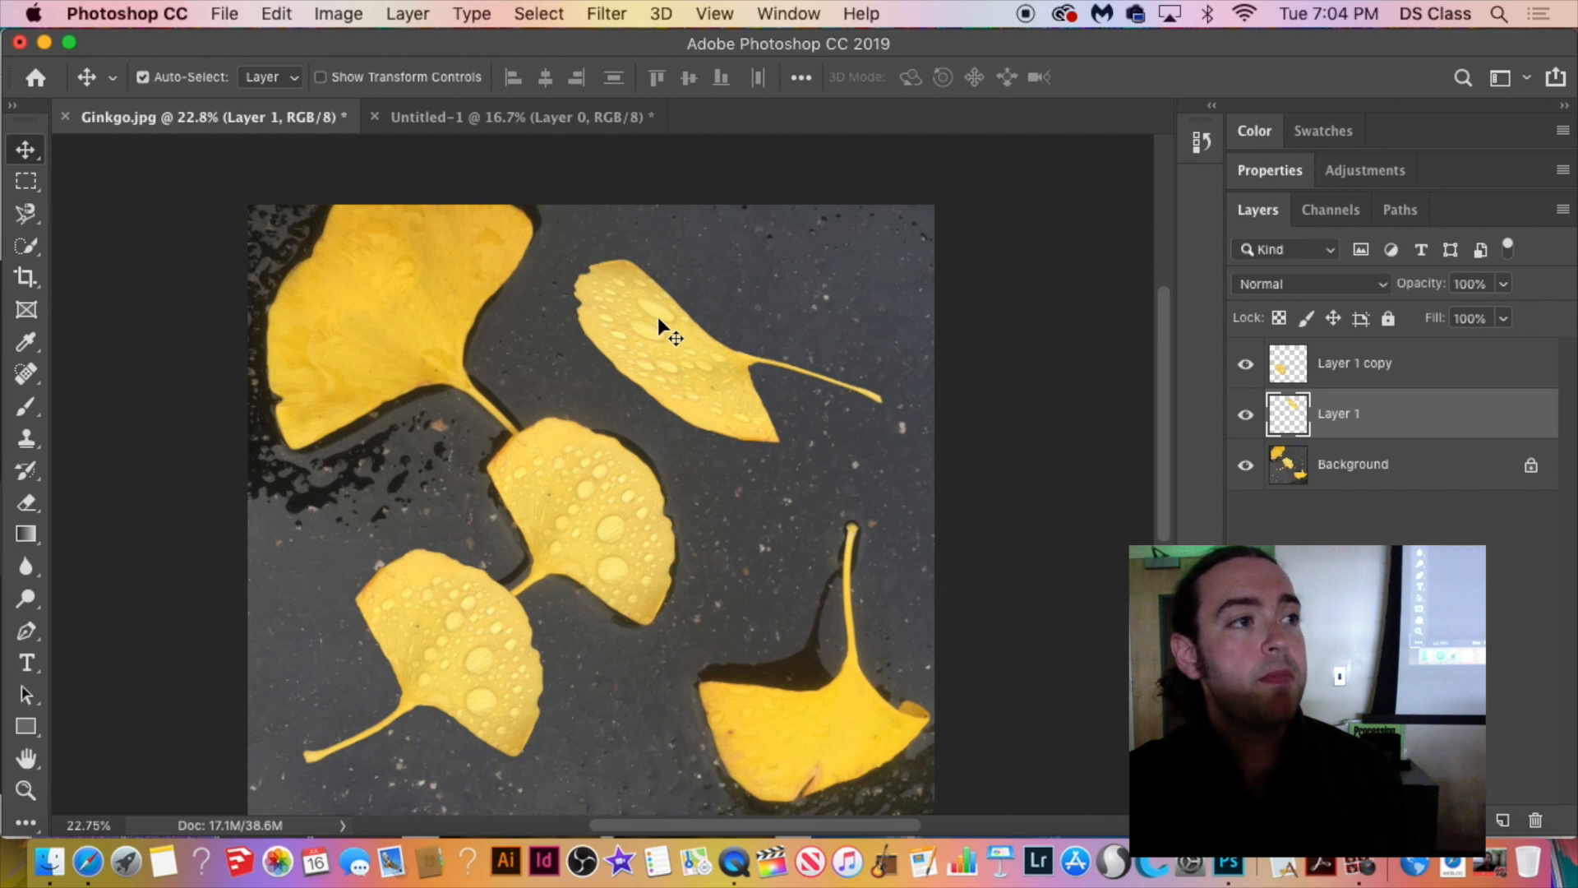
{"action": "left_click_drag", "start_coordinate": [657, 317], "coordinate": [654, 302]}
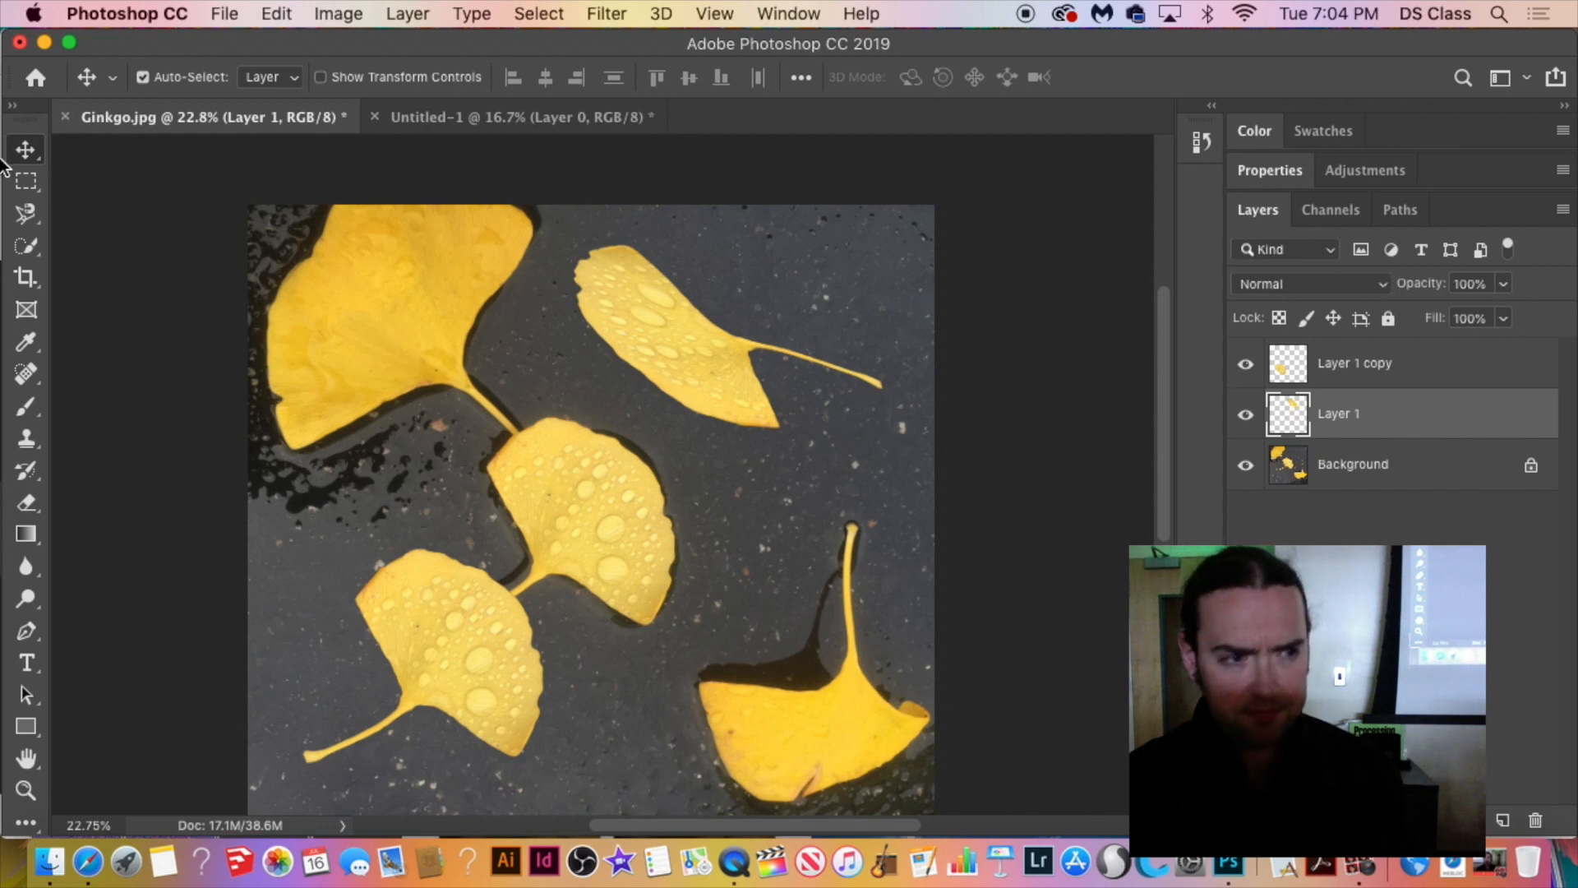
{"action": "left_click_drag", "start_coordinate": [674, 363], "coordinate": [694, 383]}
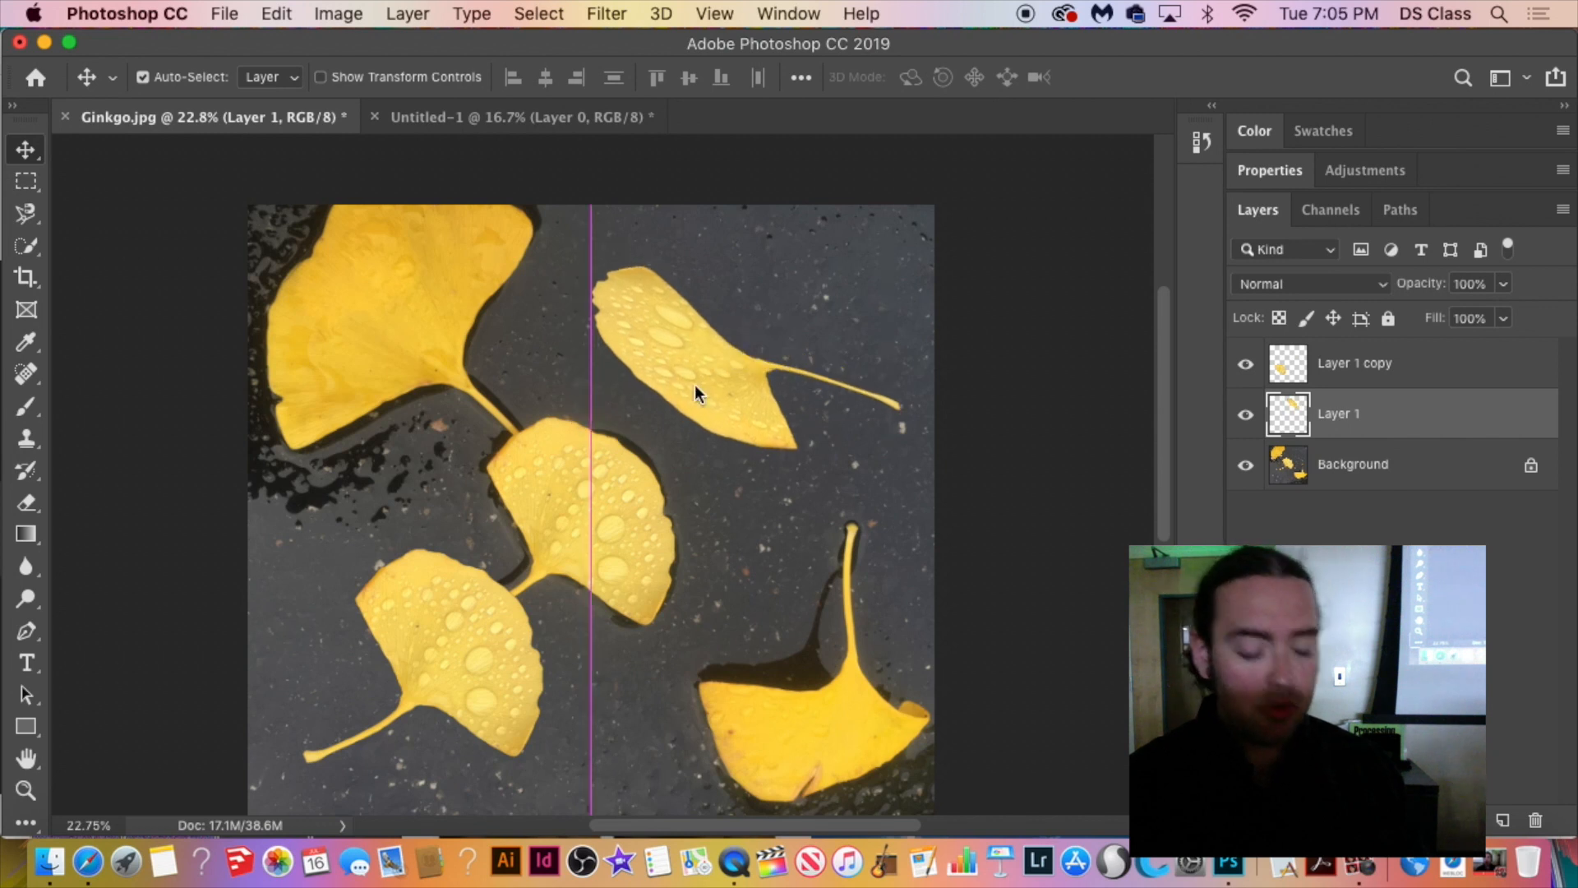
Enlarge the Layer 1 leaf proportionally to about 136% with Free Transform and move it slightly upward.
{"action": "key", "text": "super+t"}
{"action": "left_click_drag", "start_coordinate": [753, 458], "coordinate": [757, 514]}
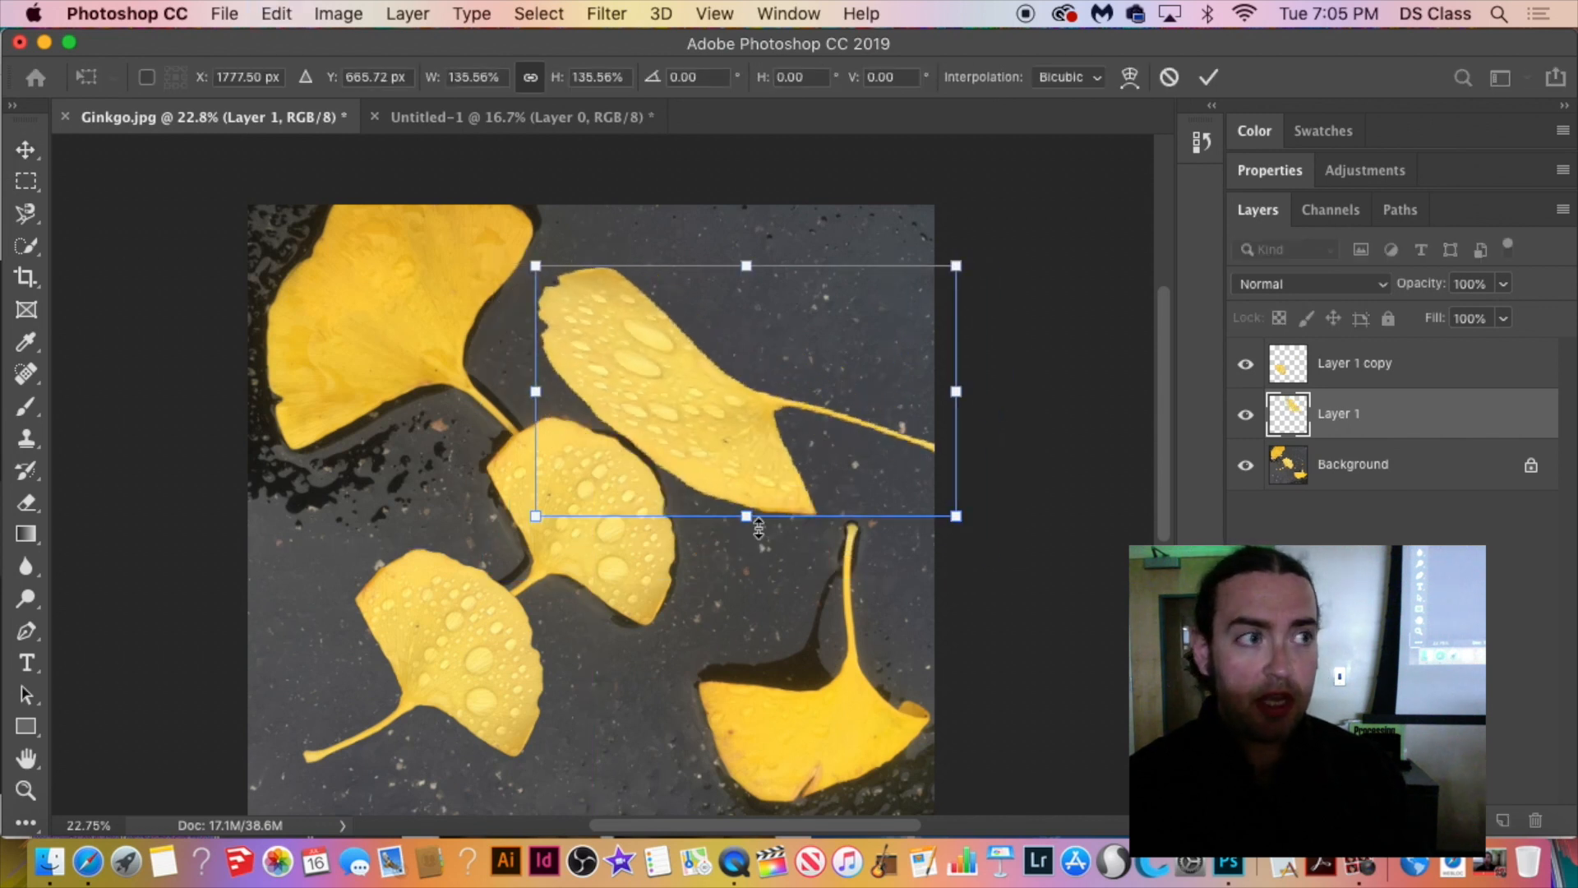
{"action": "key", "text": "Return"}
{"action": "mouse_move", "coordinate": [637, 416]}
{"action": "left_mouse_down"}
{"action": "mouse_move", "coordinate": [633, 370]}
{"action": "mouse_move", "coordinate": [635, 393]}
{"action": "left_mouse_up"}
Scale the Layer 1 leaf down proportionally with Free Transform until its stem fits inside the photo's edge.
{"action": "key", "text": "ctrl+t"}
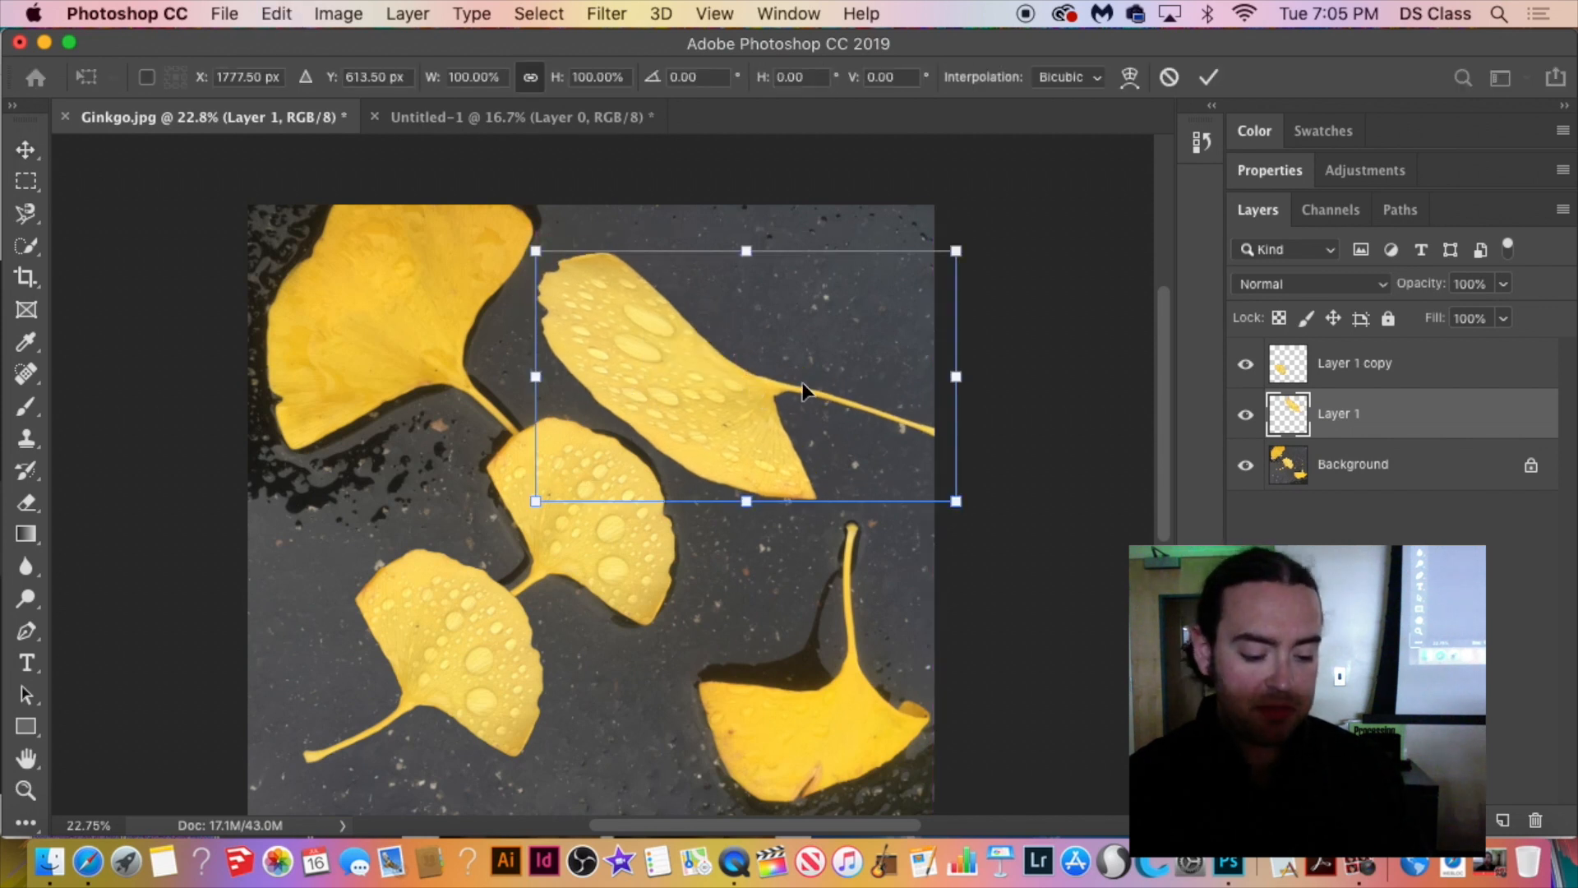
{"action": "left_click_drag", "start_coordinate": [957, 378], "coordinate": [860, 367]}
{"action": "key", "text": "Return"}
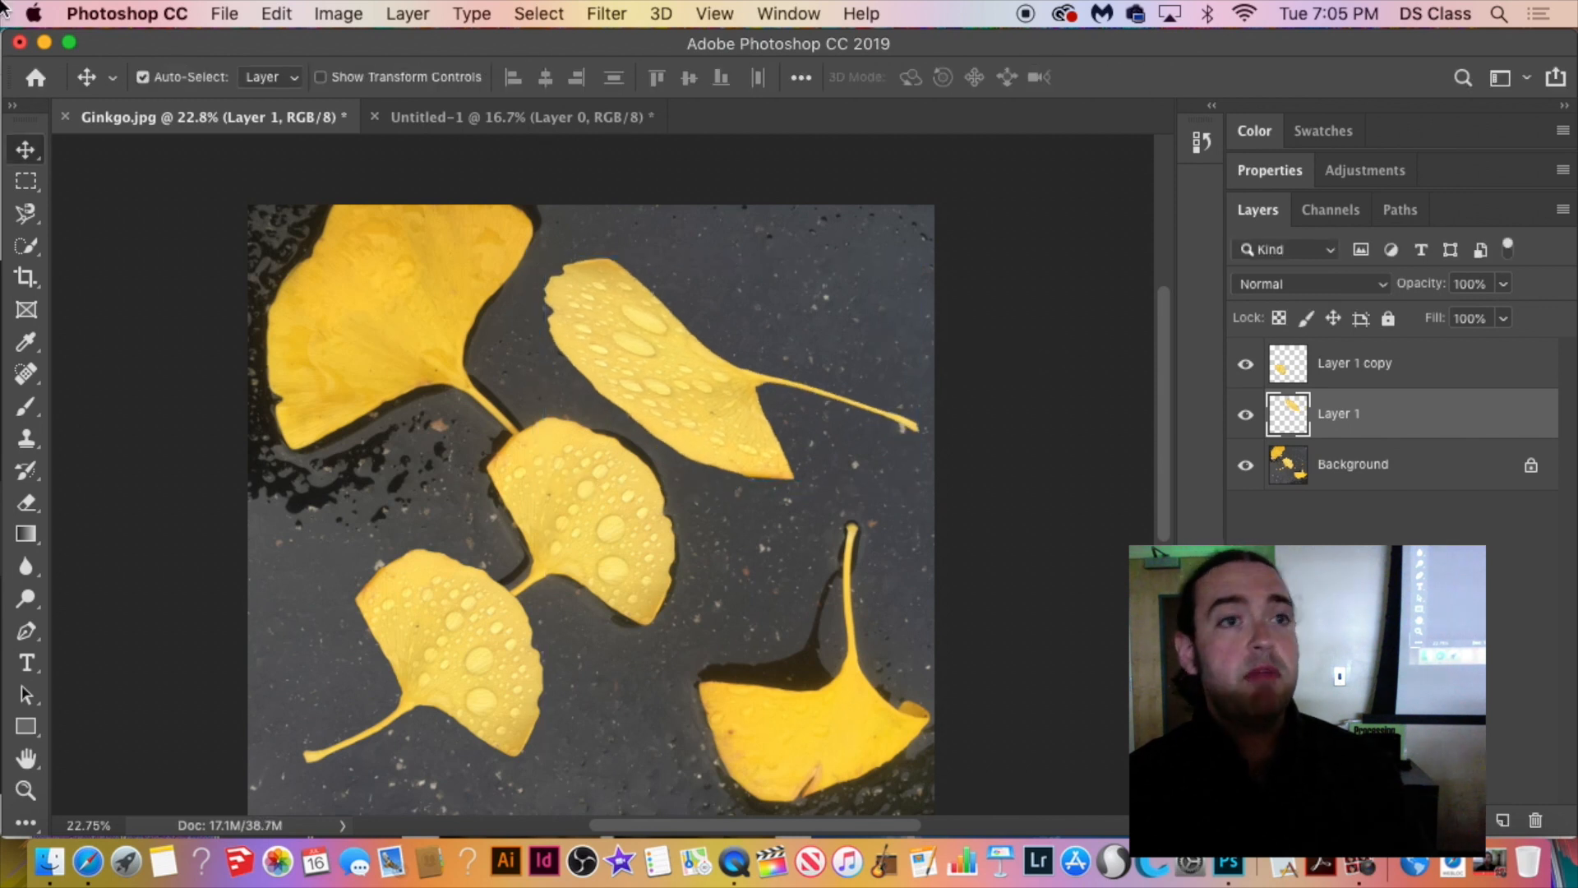
Look through the preference categories, including General, File Handling, History Log and Interface, and leave without saving changes.
{"action": "left_click", "coordinate": [94, 16]}
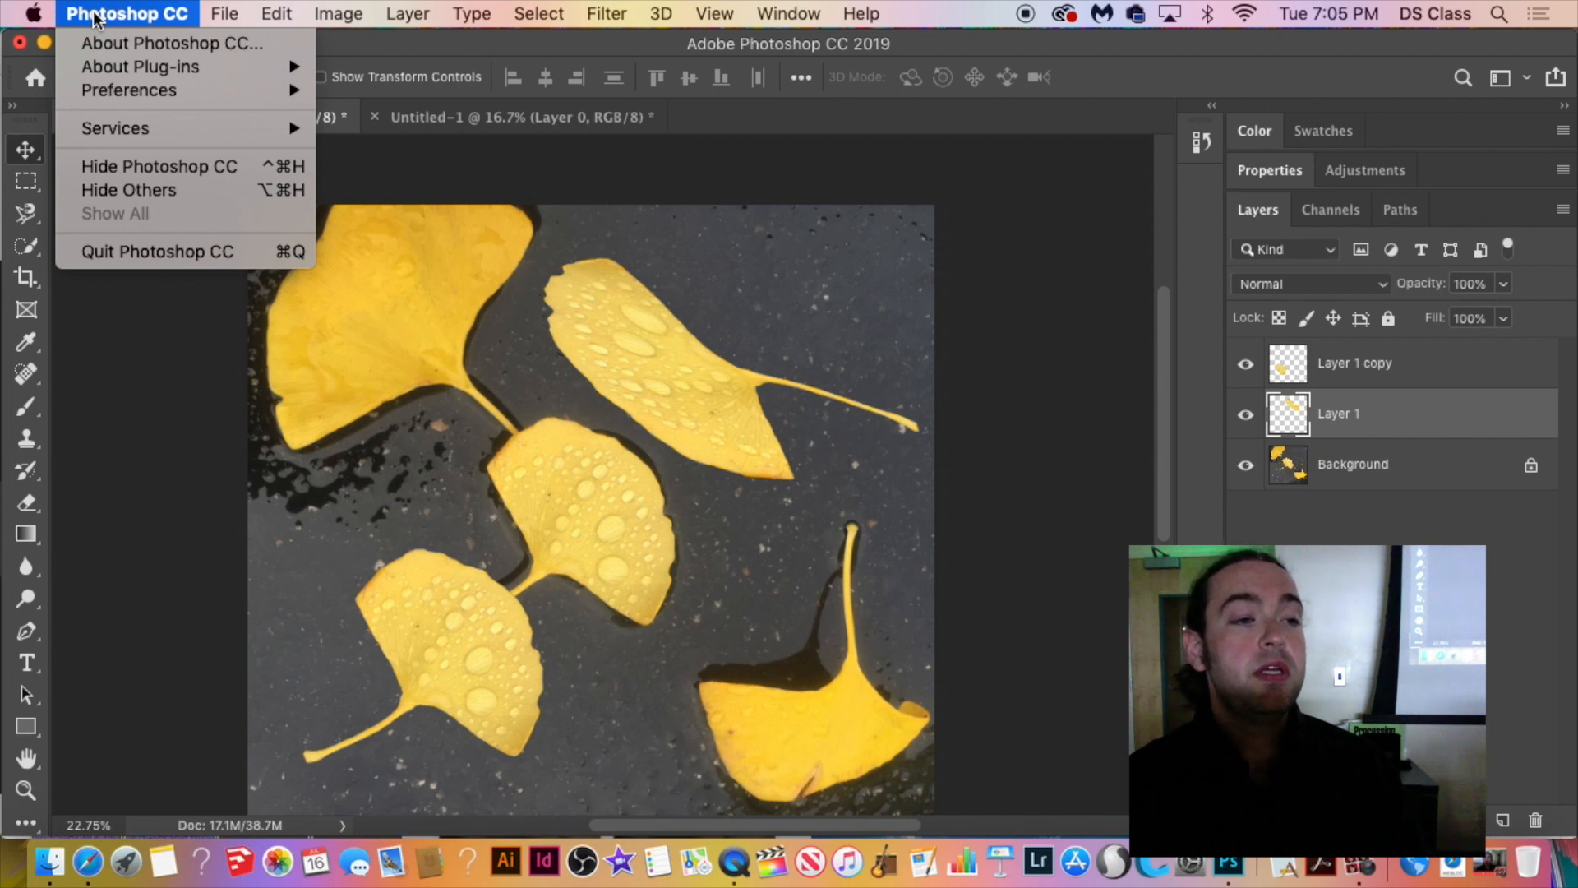
{"action": "mouse_move", "coordinate": [132, 97]}
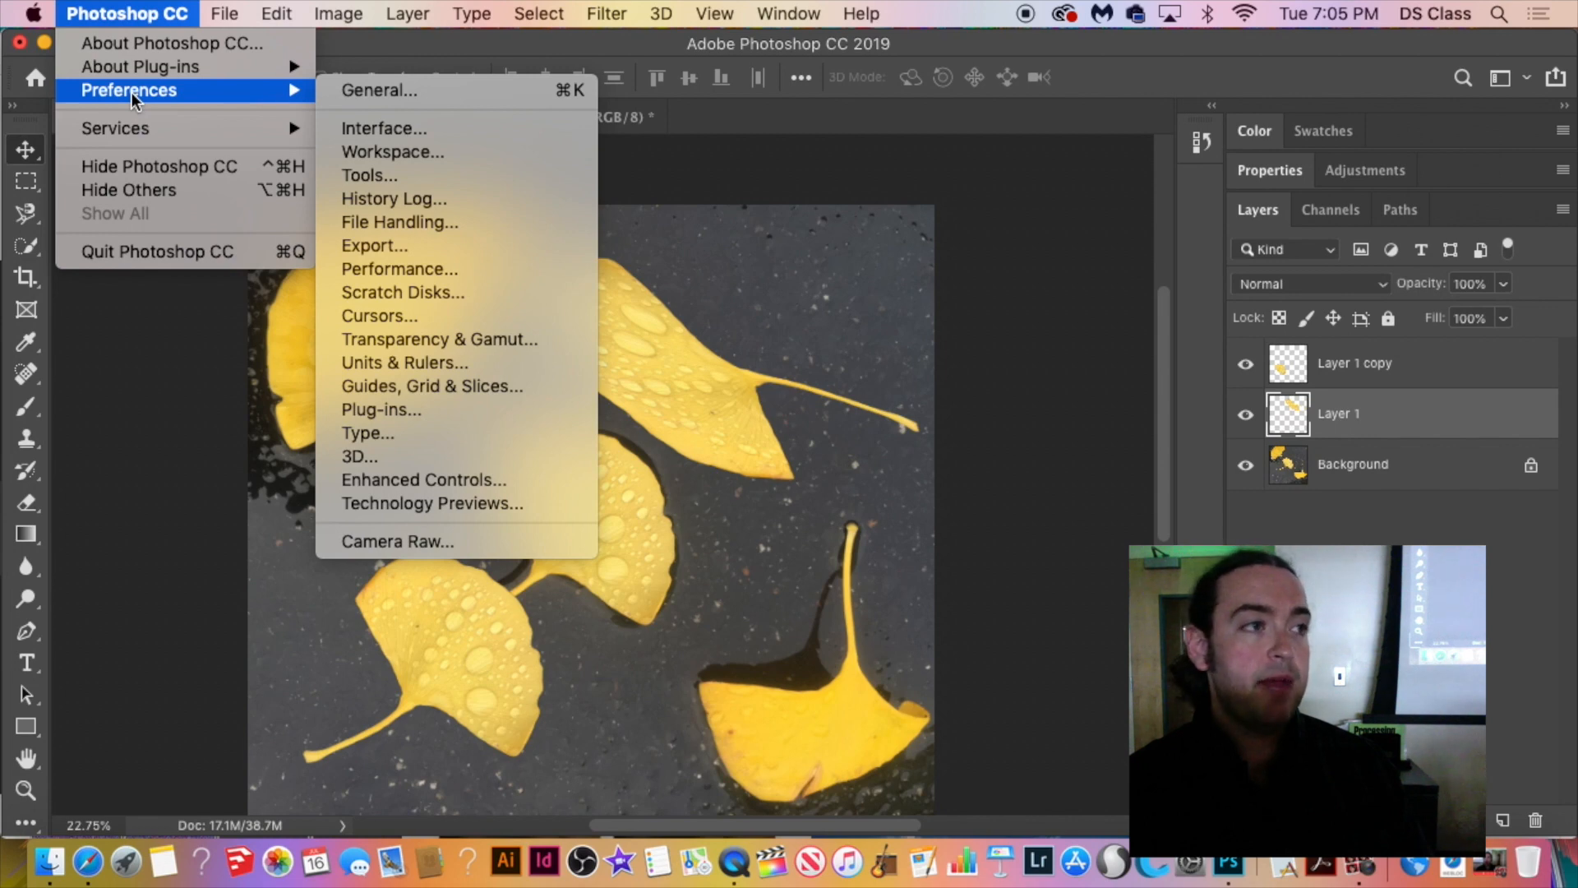
{"action": "left_click", "coordinate": [388, 92]}
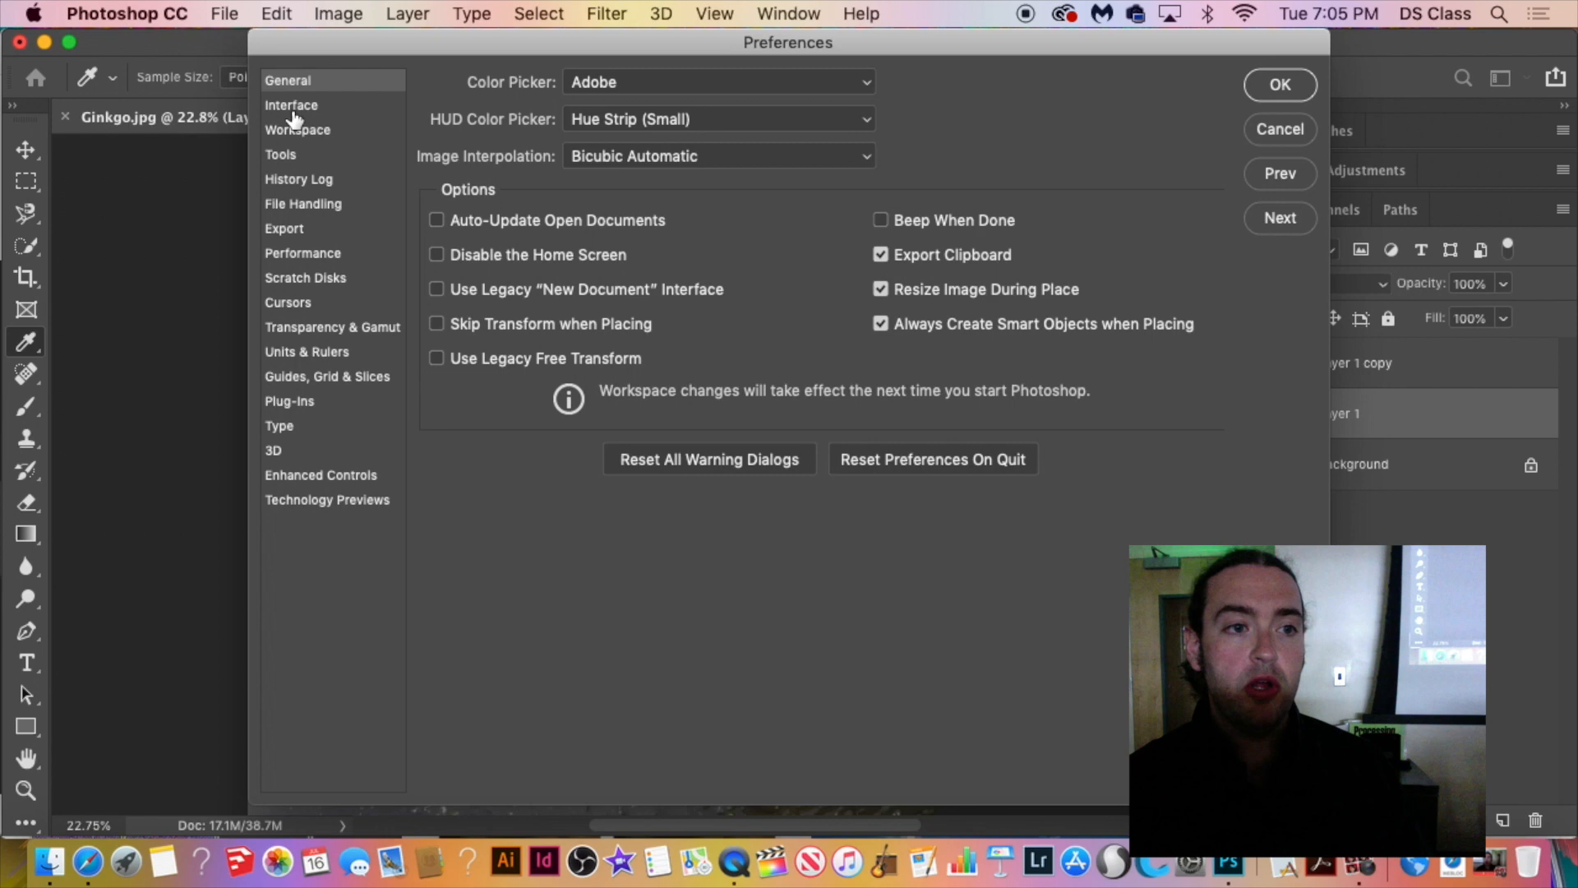
{"action": "left_click", "coordinate": [303, 204]}
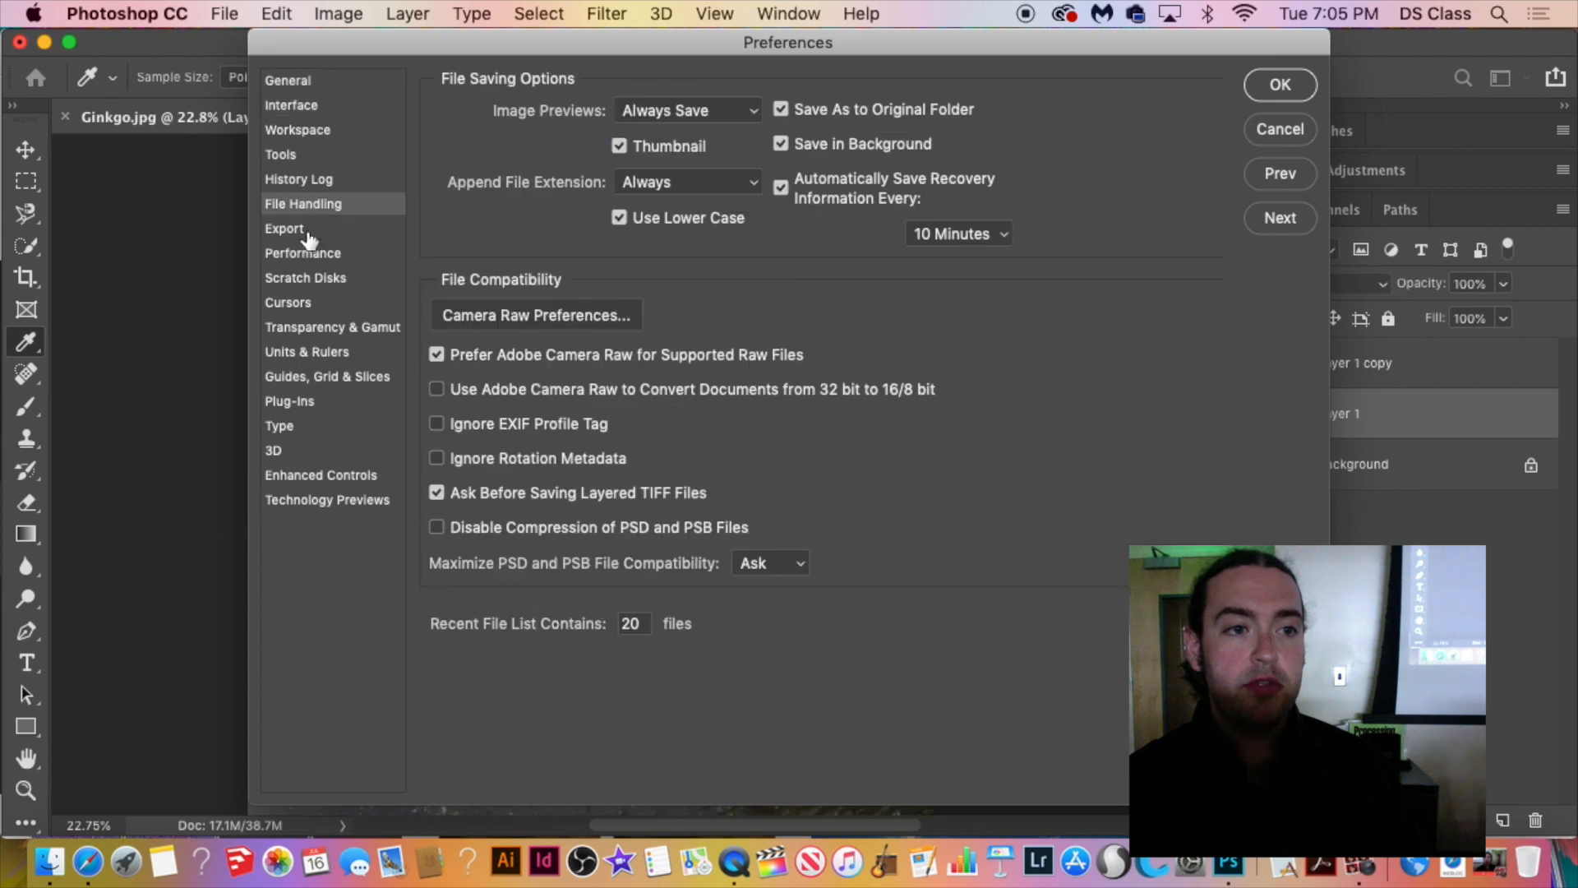
{"action": "left_click", "coordinate": [309, 302]}
{"action": "left_click", "coordinate": [304, 427]}
{"action": "left_click", "coordinate": [279, 106]}
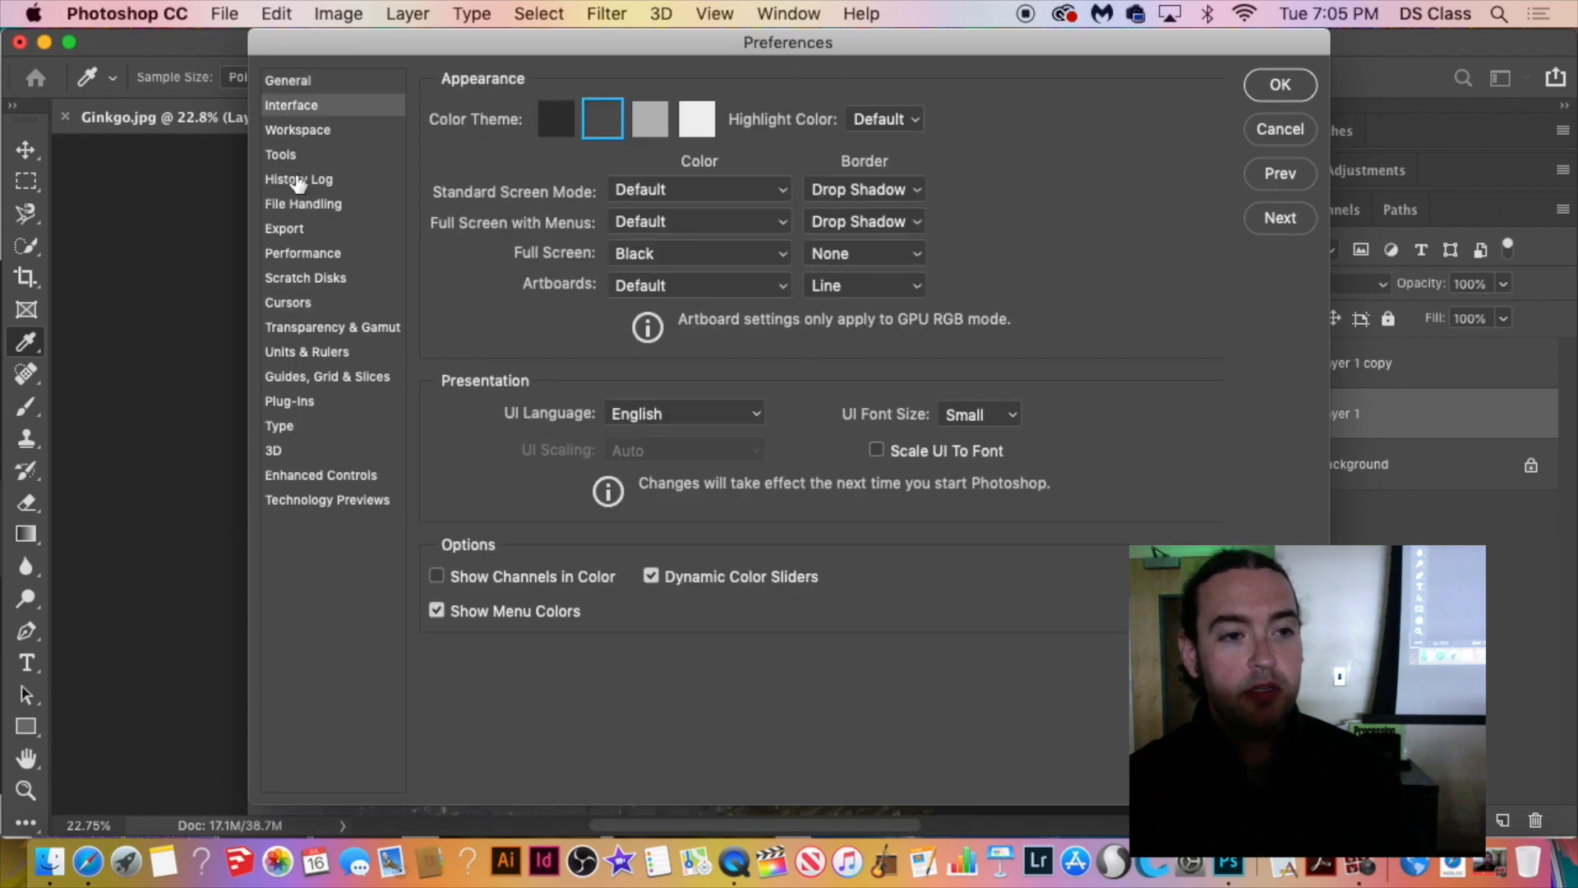
{"action": "left_click", "coordinate": [298, 180]}
{"action": "left_click", "coordinate": [310, 251]}
{"action": "left_click", "coordinate": [314, 278]}
{"action": "left_click", "coordinate": [328, 378]}
{"action": "left_click", "coordinate": [317, 178]}
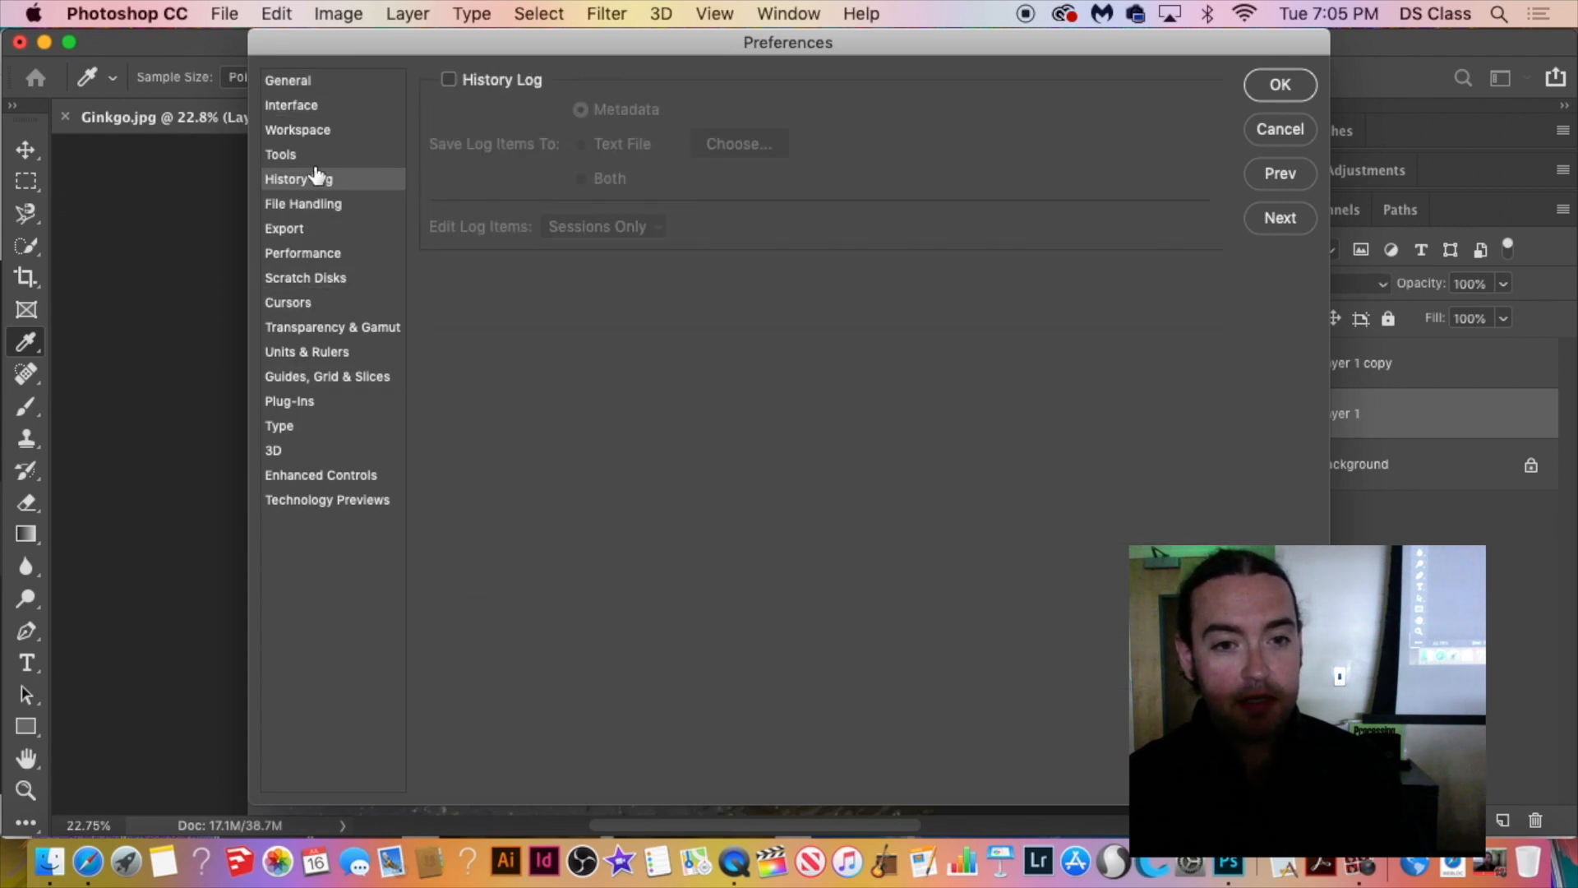
{"action": "left_click", "coordinate": [306, 108]}
{"action": "left_click", "coordinate": [1305, 134]}
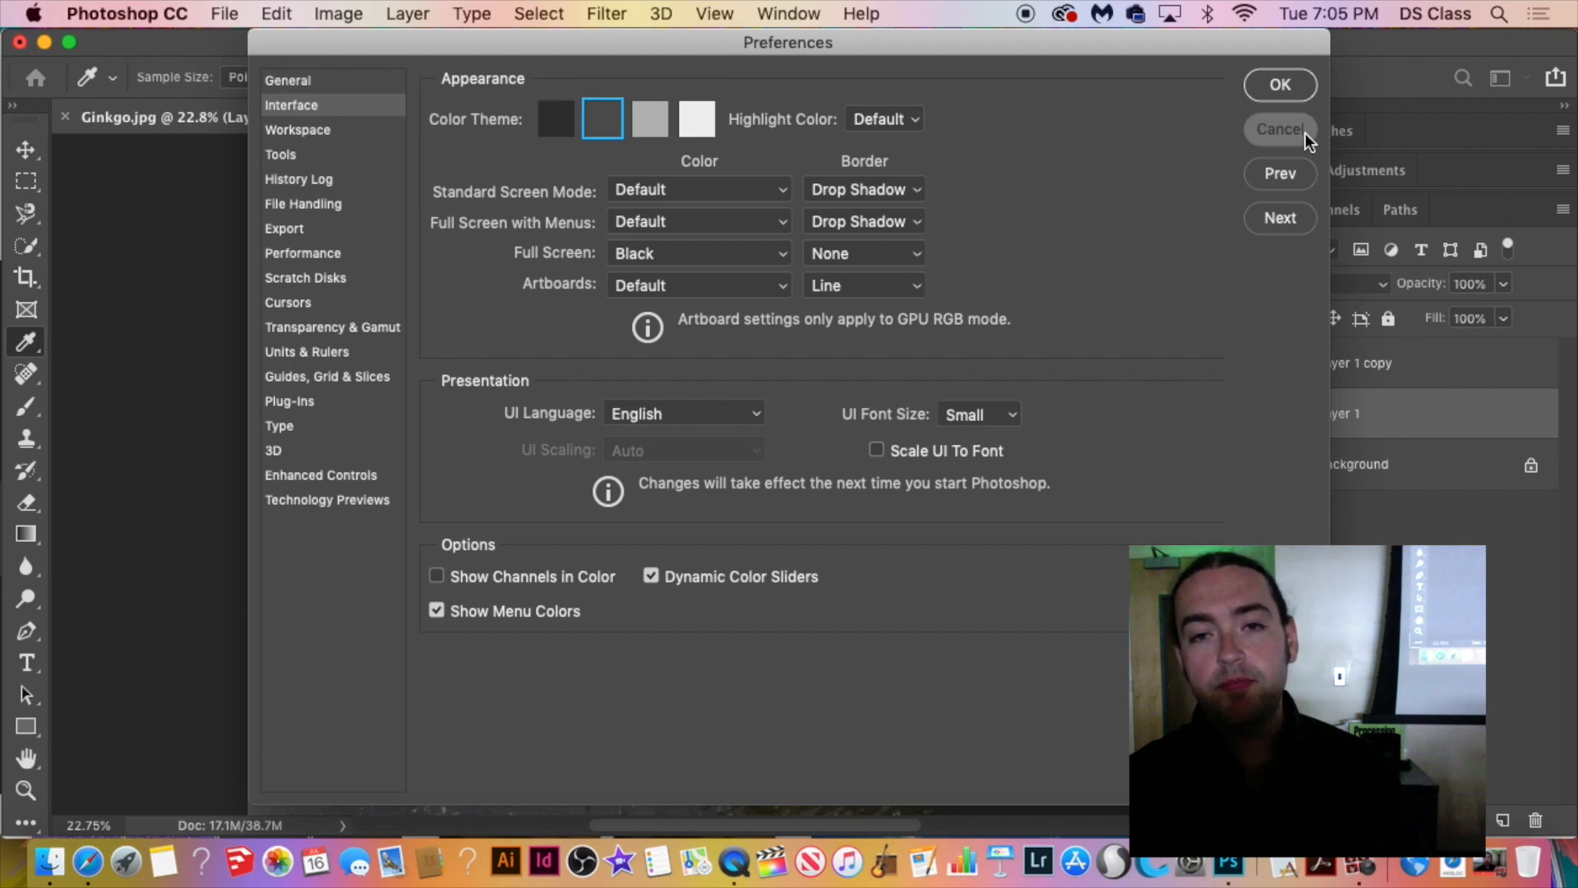
Move the Layer 1 leaf onto the central leaf, and place the Layer 1 copy leaf overlapping it.
{"action": "mouse_move", "coordinate": [606, 311]}
{"action": "left_mouse_down"}
{"action": "mouse_move", "coordinate": [600, 284]}
{"action": "mouse_move", "coordinate": [618, 296]}
{"action": "left_mouse_up"}
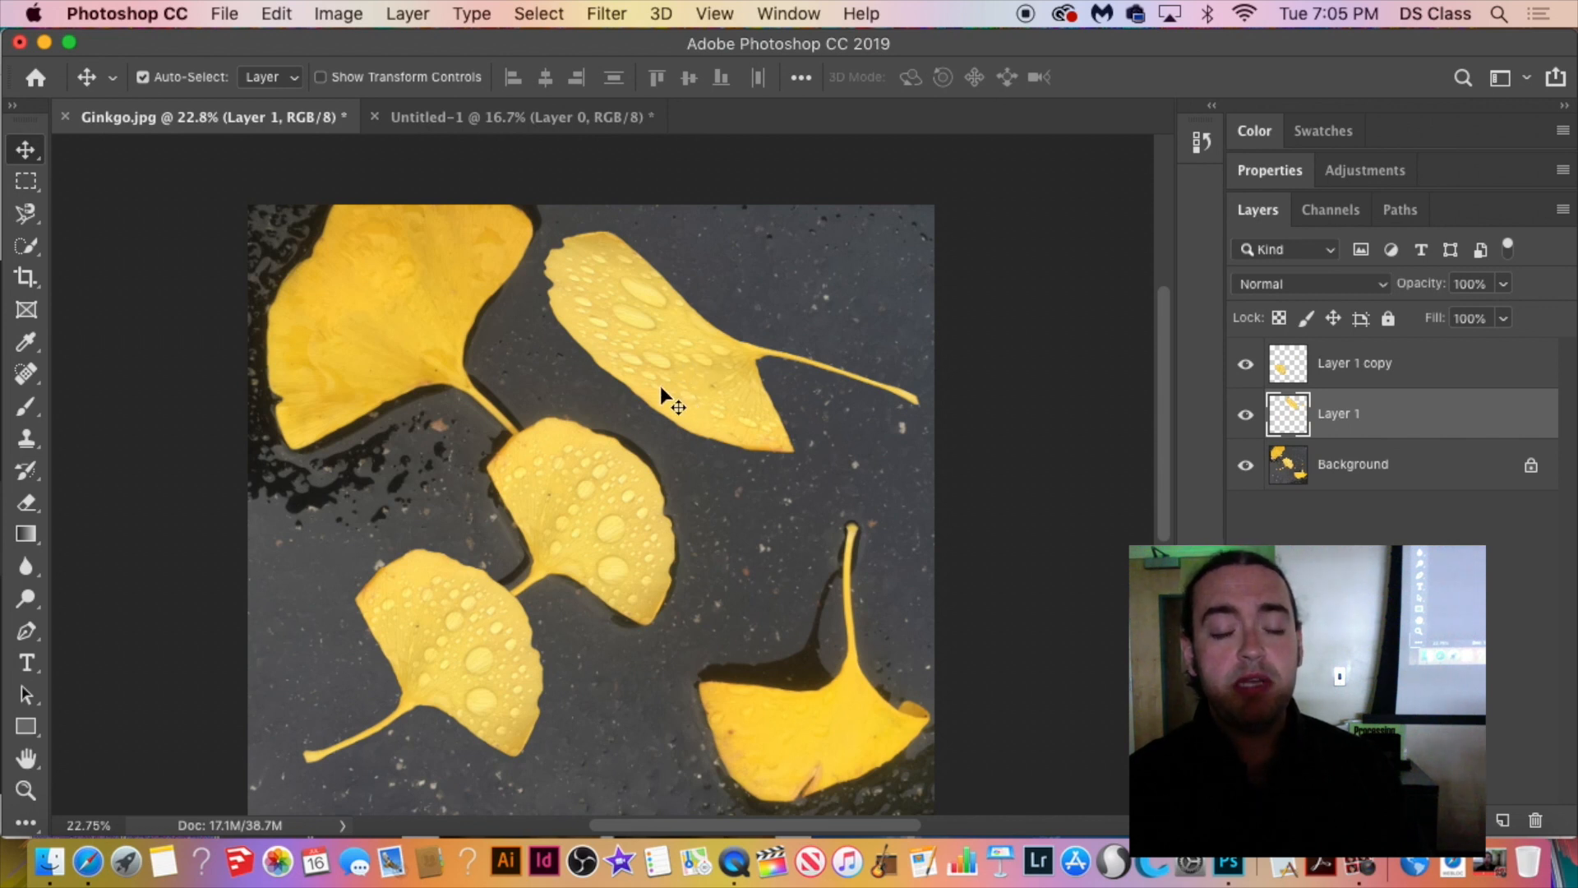
{"action": "left_click_drag", "start_coordinate": [659, 386], "coordinate": [631, 479]}
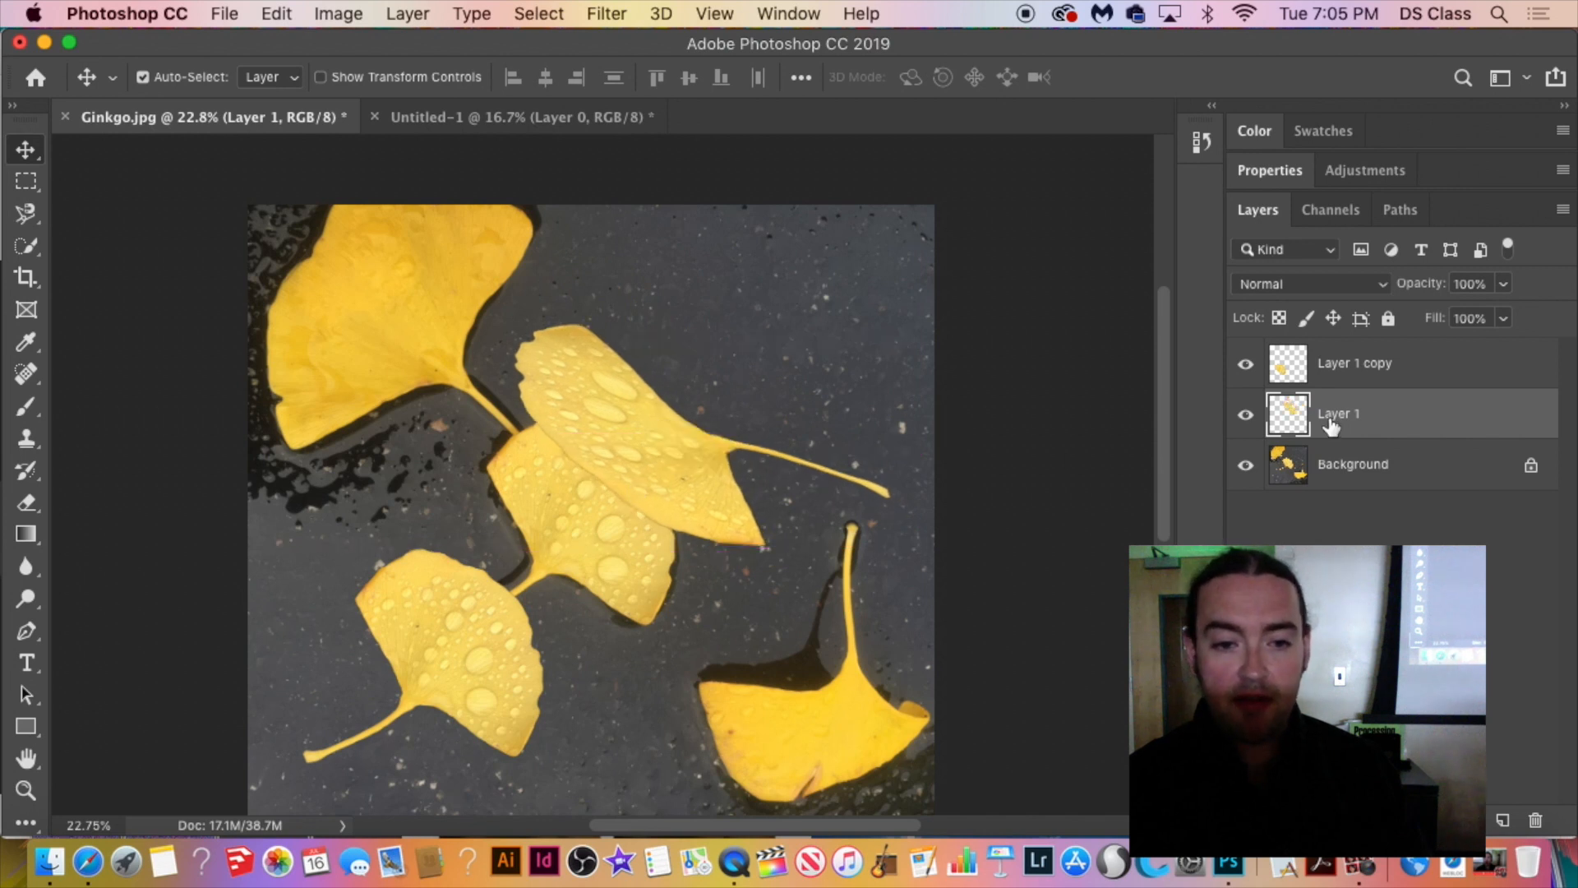
{"action": "left_click", "coordinate": [1373, 380]}
{"action": "left_click_drag", "start_coordinate": [500, 697], "coordinate": [600, 490]}
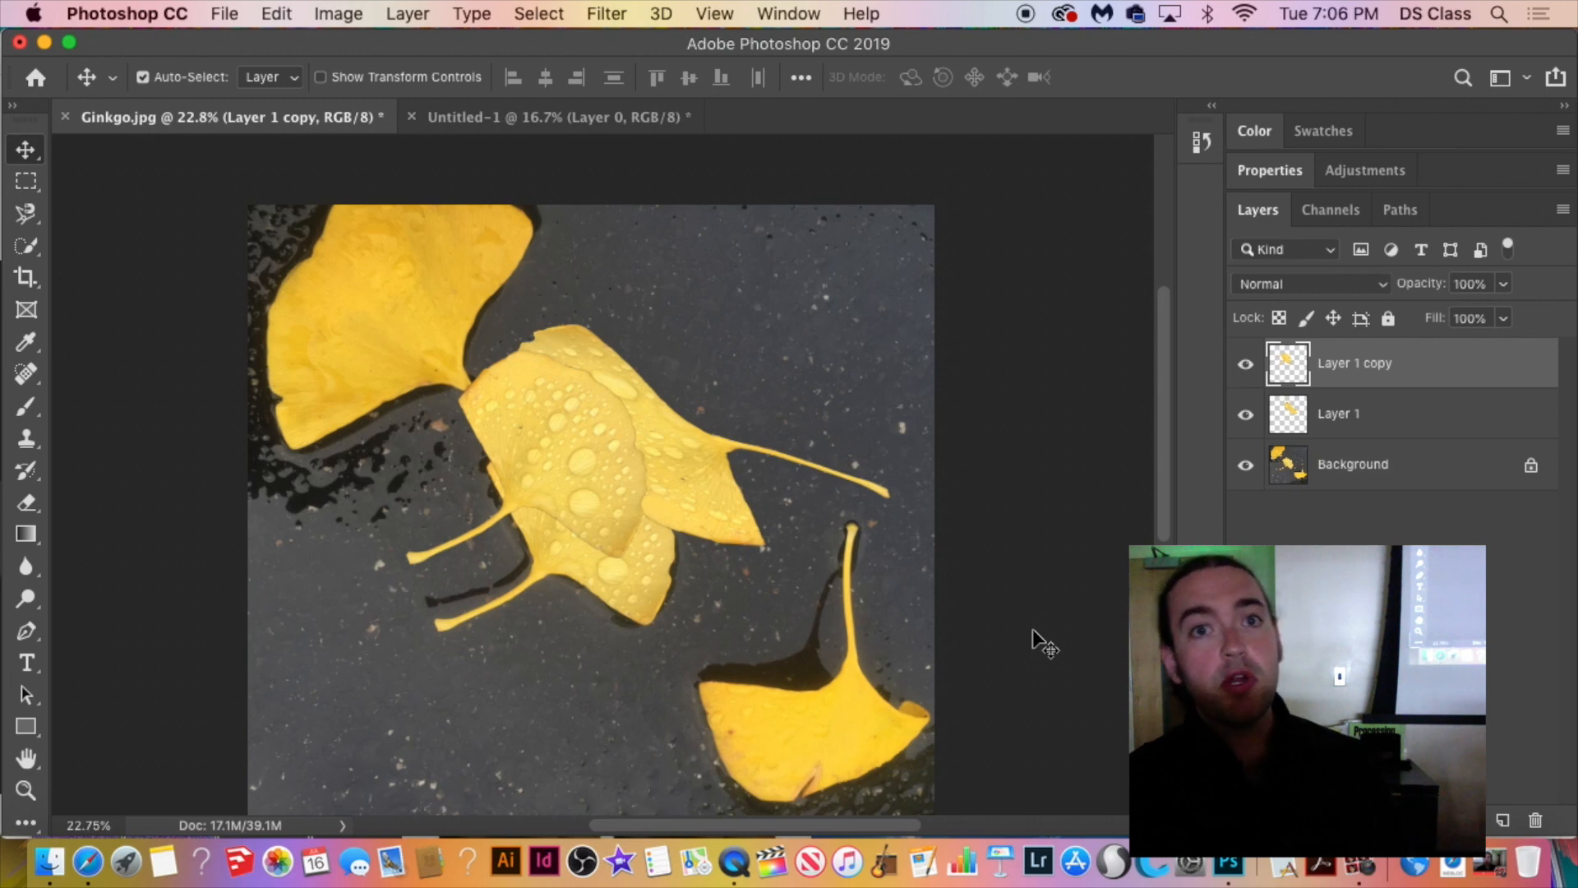
Hide and restore the Background layer and Layer 1 one at a time to examine how the layers stack.
{"action": "left_click", "coordinate": [1247, 465]}
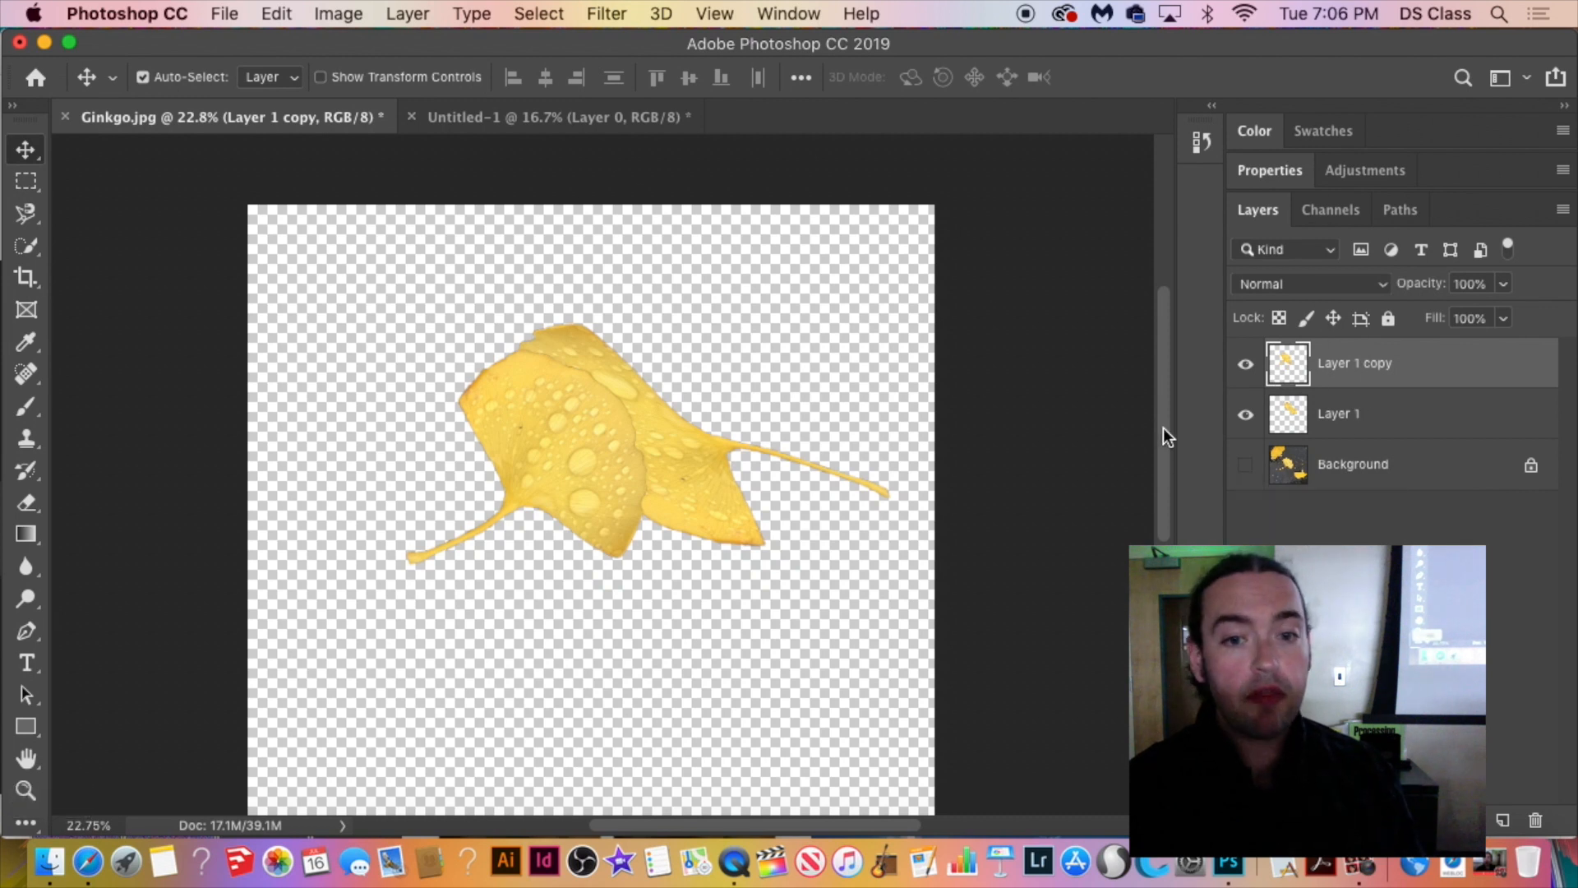
{"action": "left_click", "coordinate": [1246, 466]}
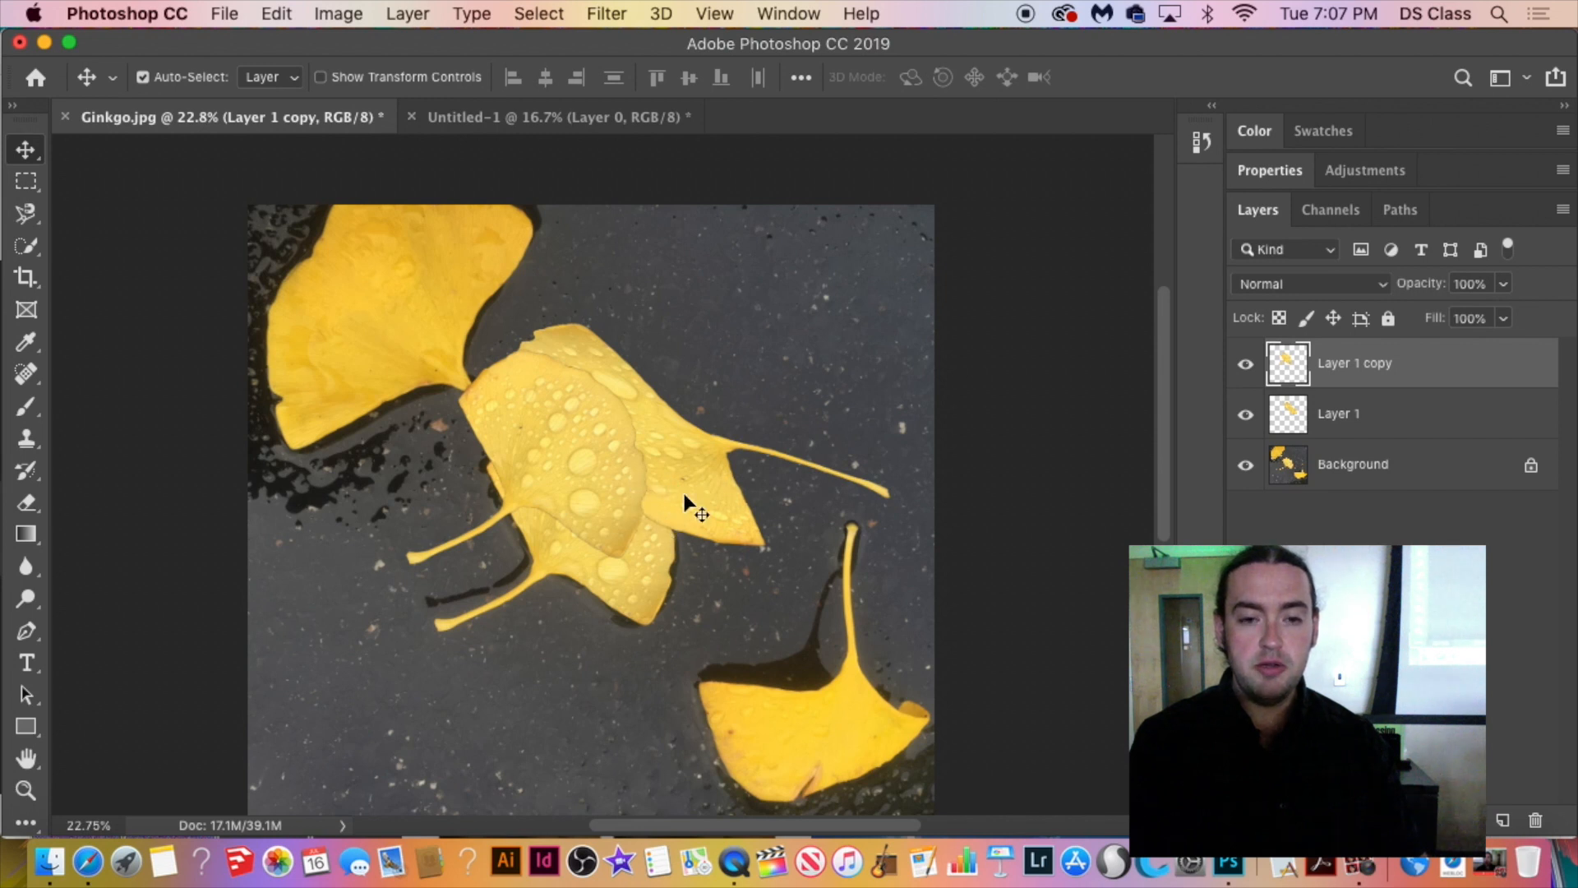
{"action": "left_click", "coordinate": [1246, 415]}
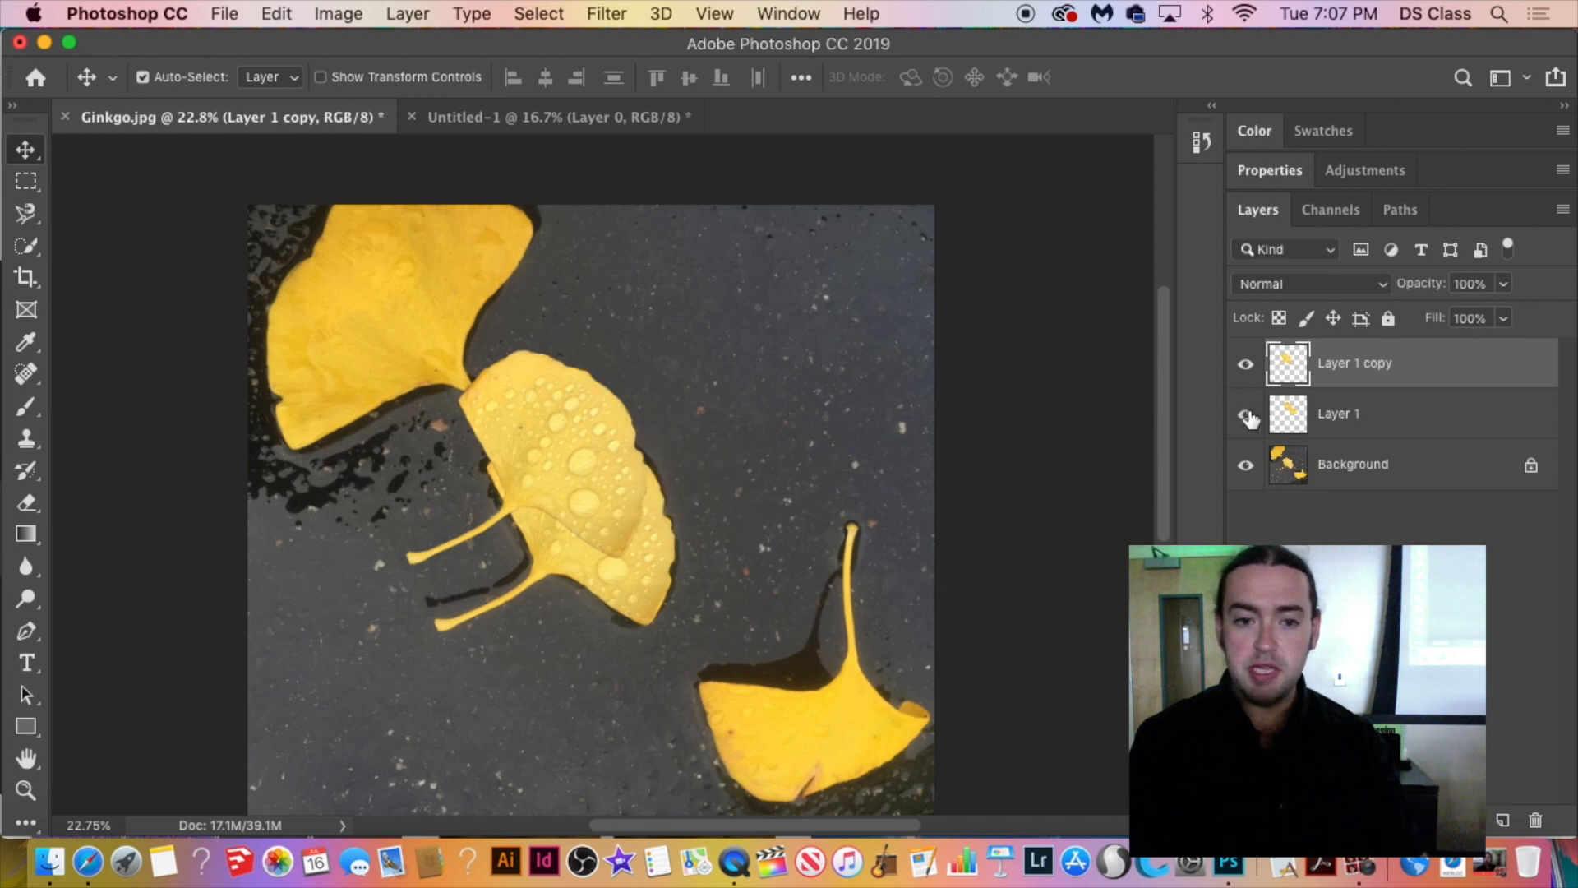
{"action": "left_click", "coordinate": [1247, 414]}
Reorder the layers so that Layer 1 copy sits below Layer 1 and above the Background.
{"action": "left_click_drag", "start_coordinate": [1455, 373], "coordinate": [1460, 453]}
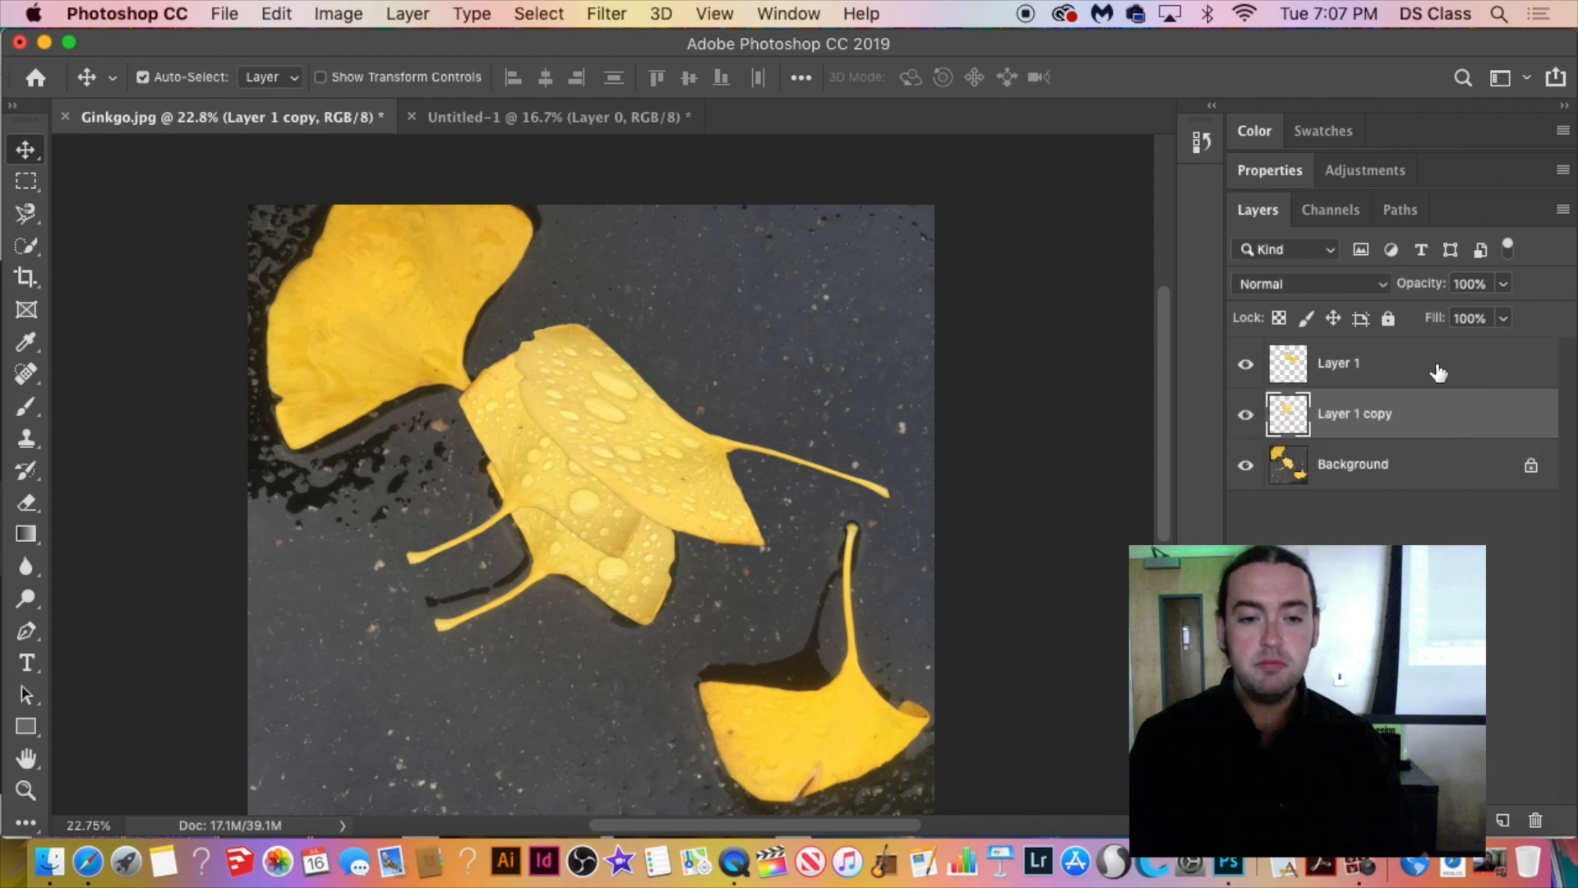
{"action": "mouse_move", "coordinate": [1431, 422]}
{"action": "left_mouse_down"}
{"action": "mouse_move", "coordinate": [1425, 351]}
{"action": "mouse_move", "coordinate": [1412, 428]}
{"action": "left_mouse_up"}
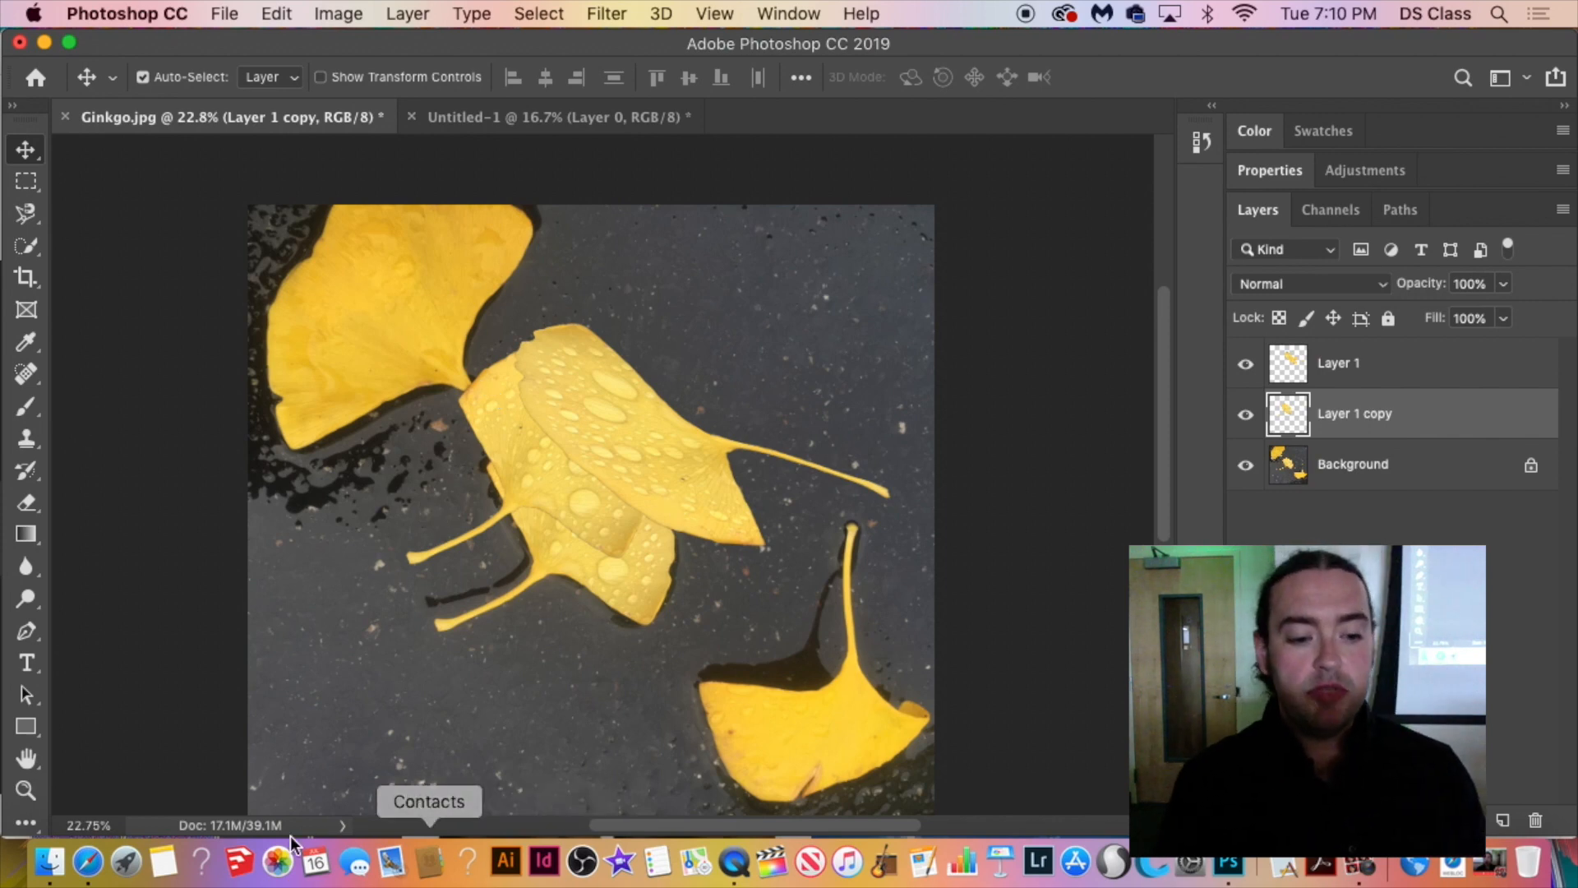
Switch to Safari and select the existing search query about photo compression artefacts for replacement.
{"action": "left_click", "coordinate": [88, 861]}
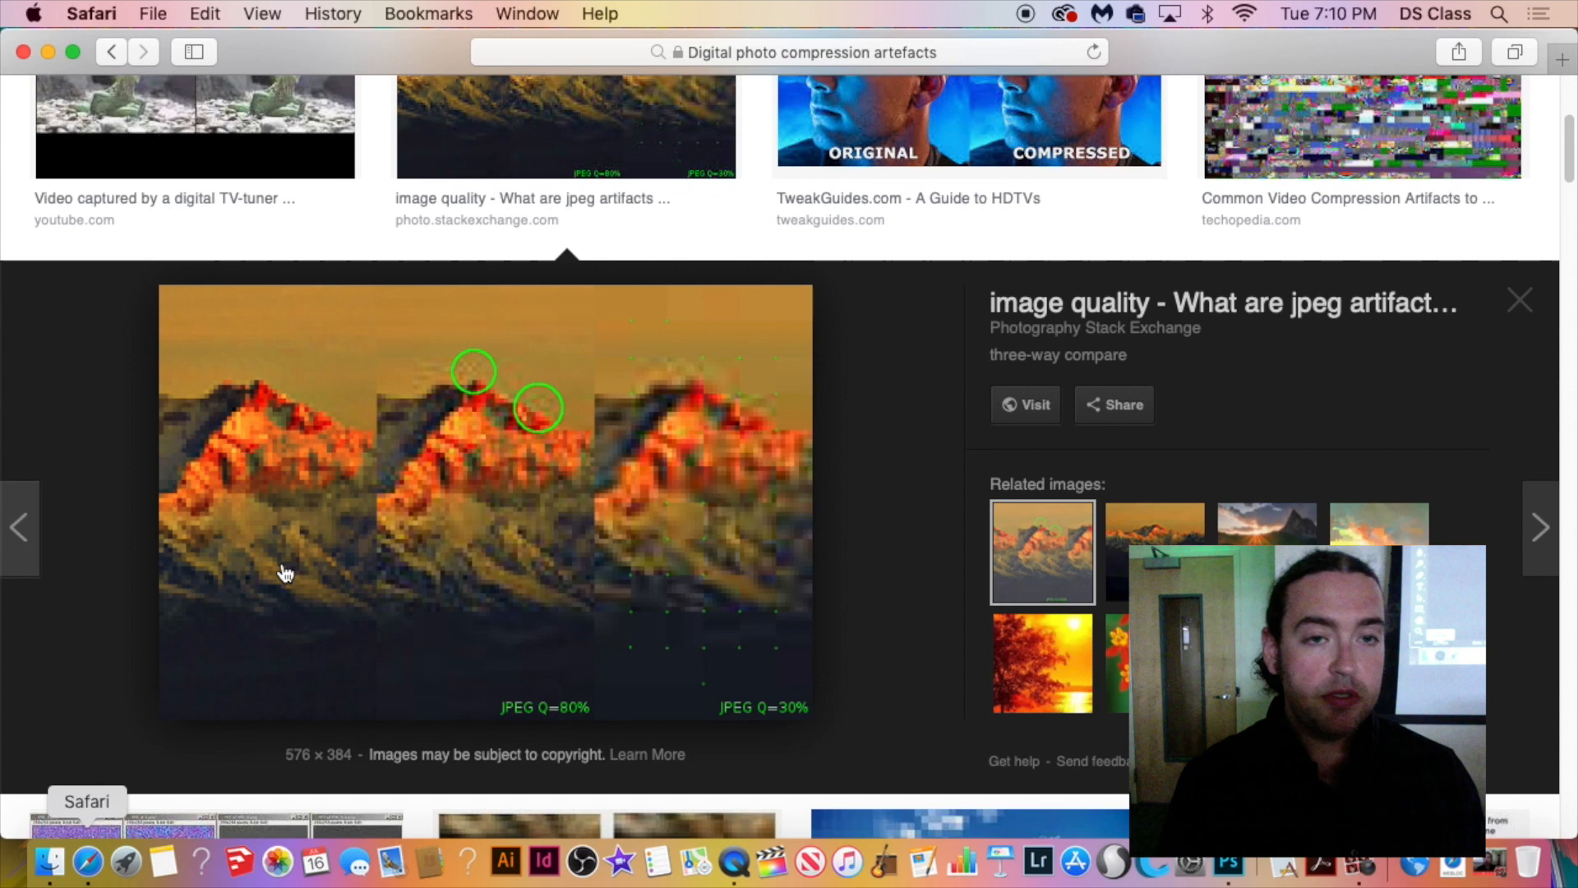
{"action": "left_click", "coordinate": [688, 54]}
{"action": "left_click", "coordinate": [688, 56]}
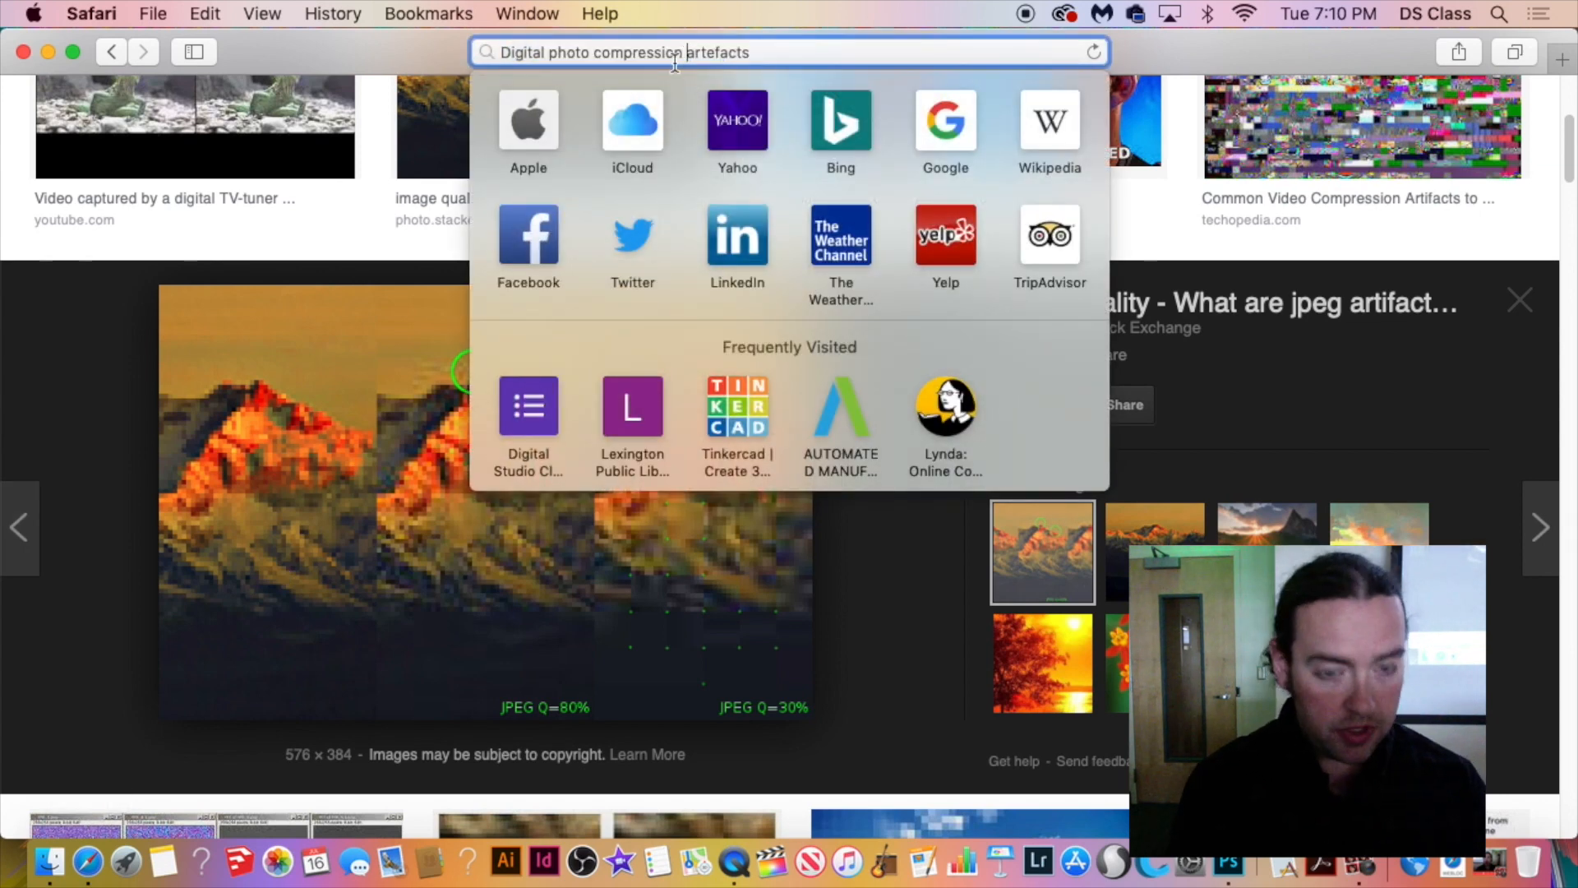
{"action": "triple_click", "coordinate": [666, 56]}
{"action": "type", "text": "co"}
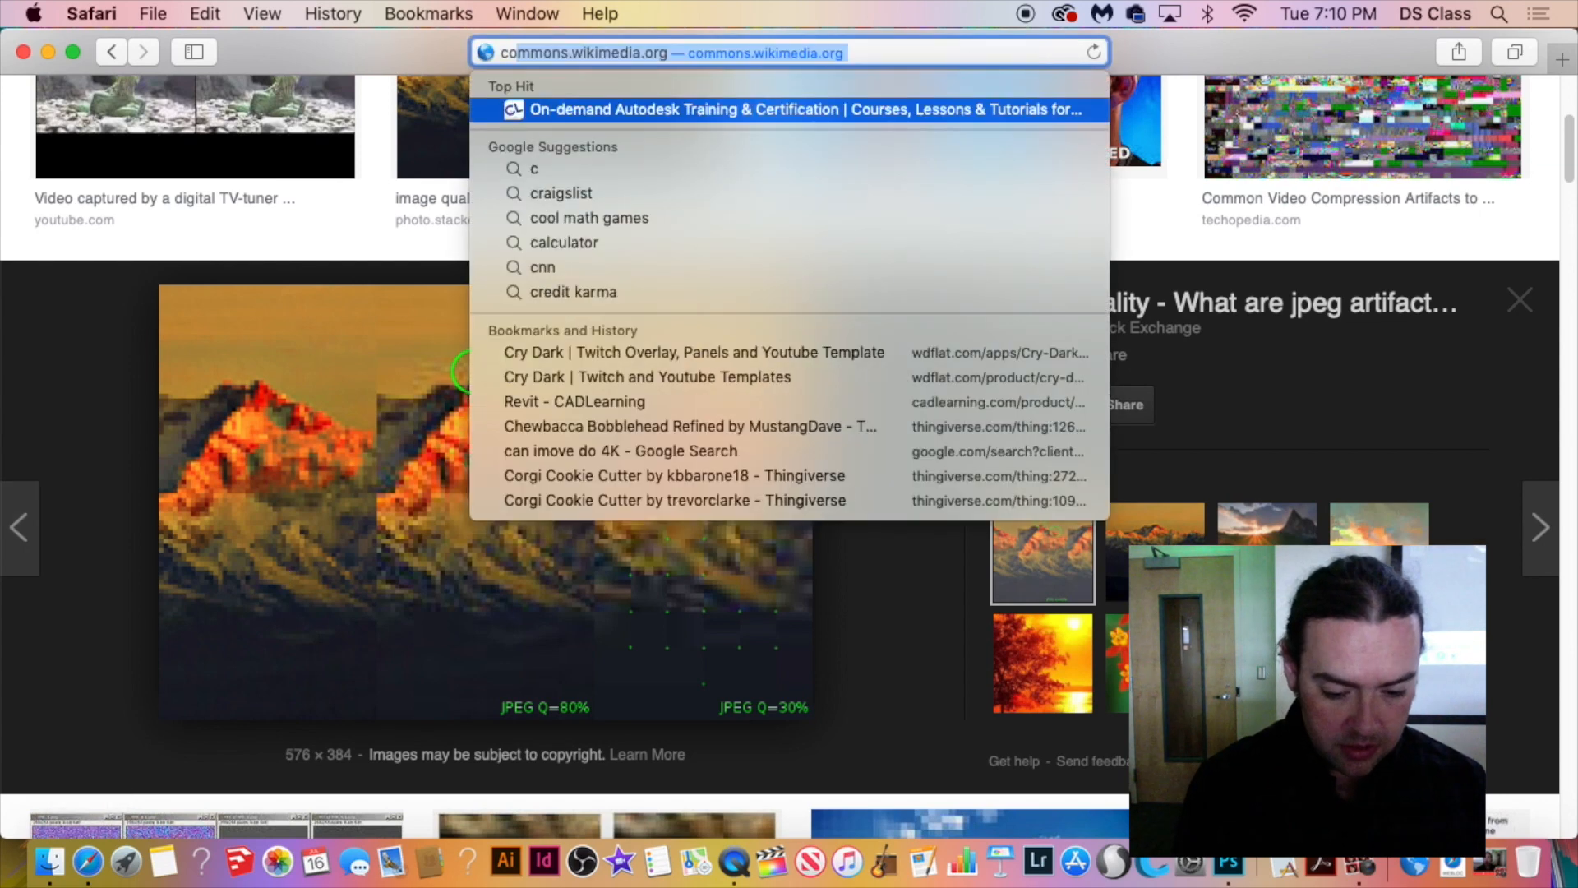
{"action": "type", "text": "mposite i"}
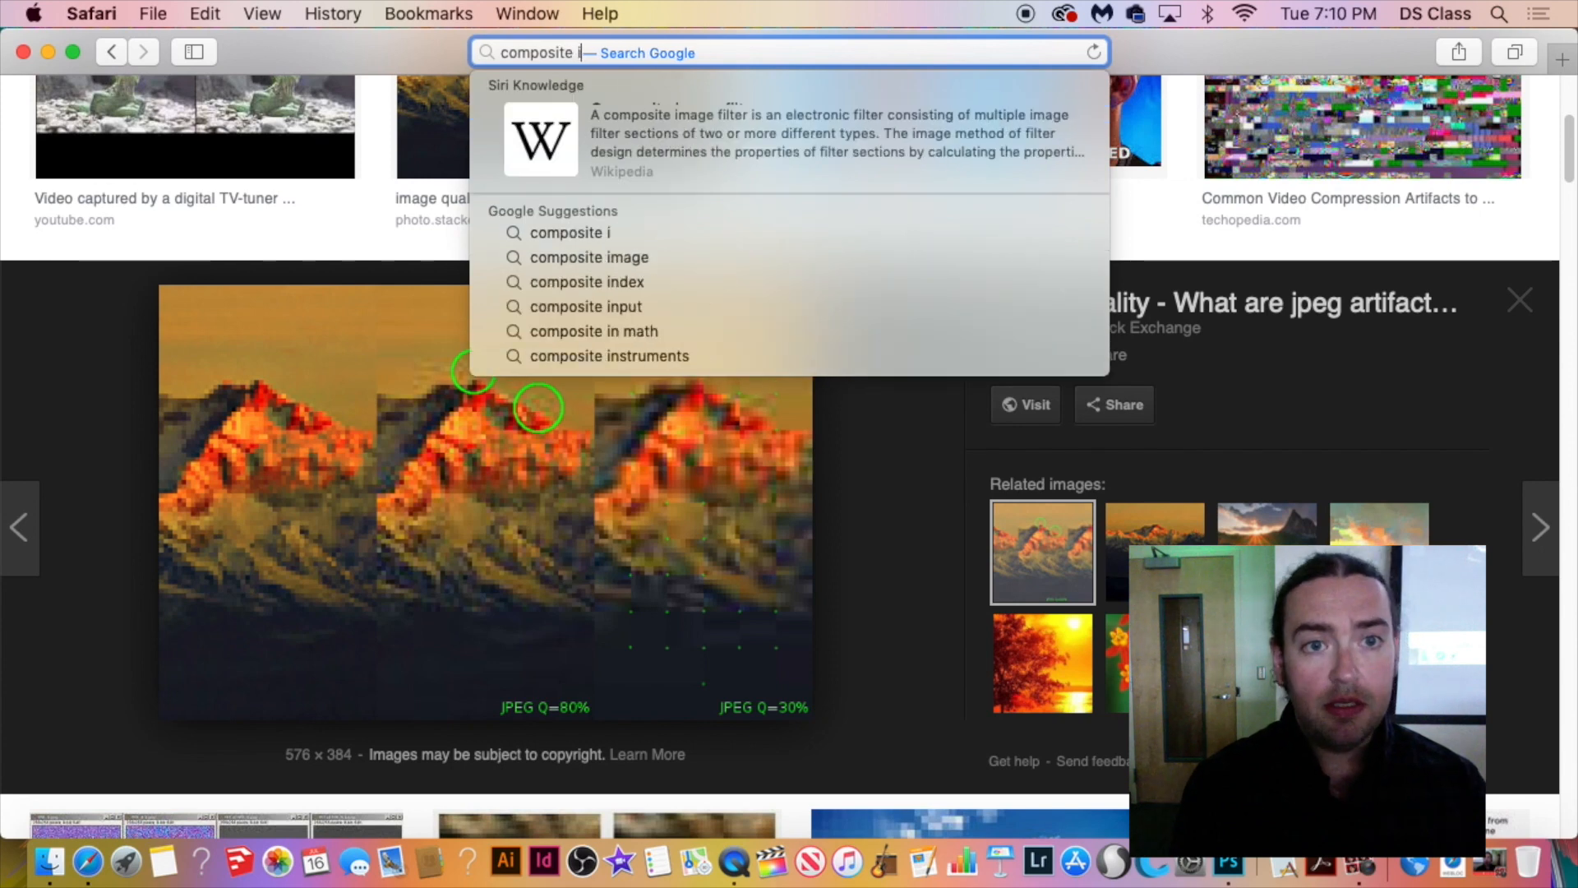
{"action": "key", "text": "BackSpace"}
{"action": "key", "text": "BackSpace"}
{"action": "key", "text": "BackSpace"}
{"action": "key", "text": "BackSpace"}
{"action": "key", "text": "BackSpace"}
{"action": "key", "text": "BackSpace"}
{"action": "key", "text": "BackSpace"}
{"action": "key", "text": "BackSpace"}
{"action": "key", "text": "BackSpace"}
{"action": "key", "text": "BackSpace"}
{"action": "key", "text": "BackSpace"}
Search Google for "awesome composite photoshop images" and show the image results.
{"action": "type", "text": "awe"}
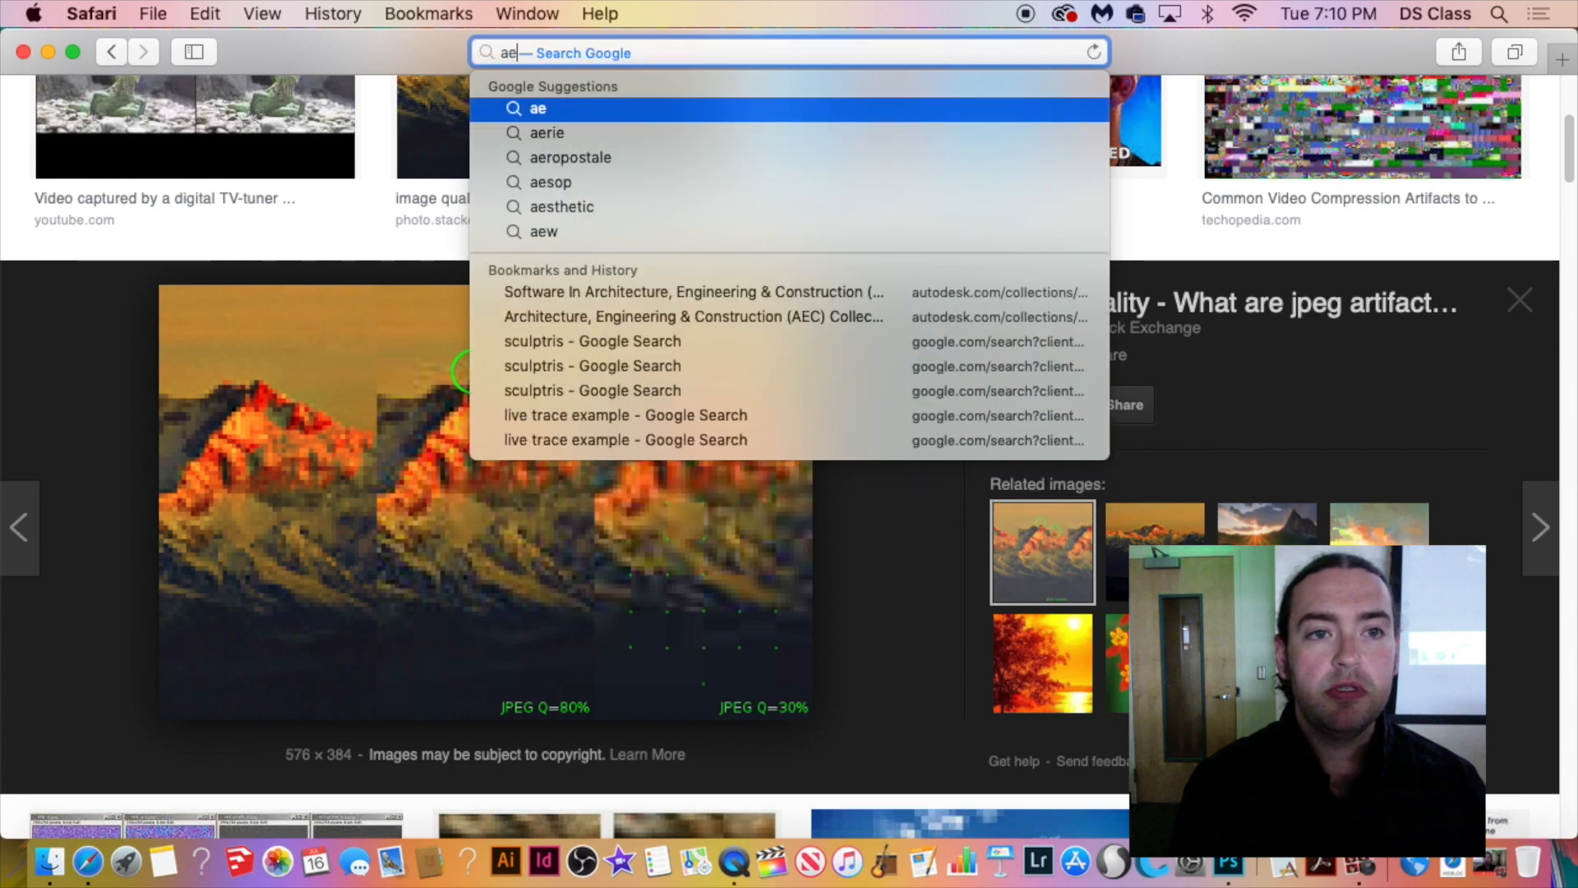
{"action": "key", "text": "BackSpace"}
{"action": "type", "text": "wesome composite phto"}
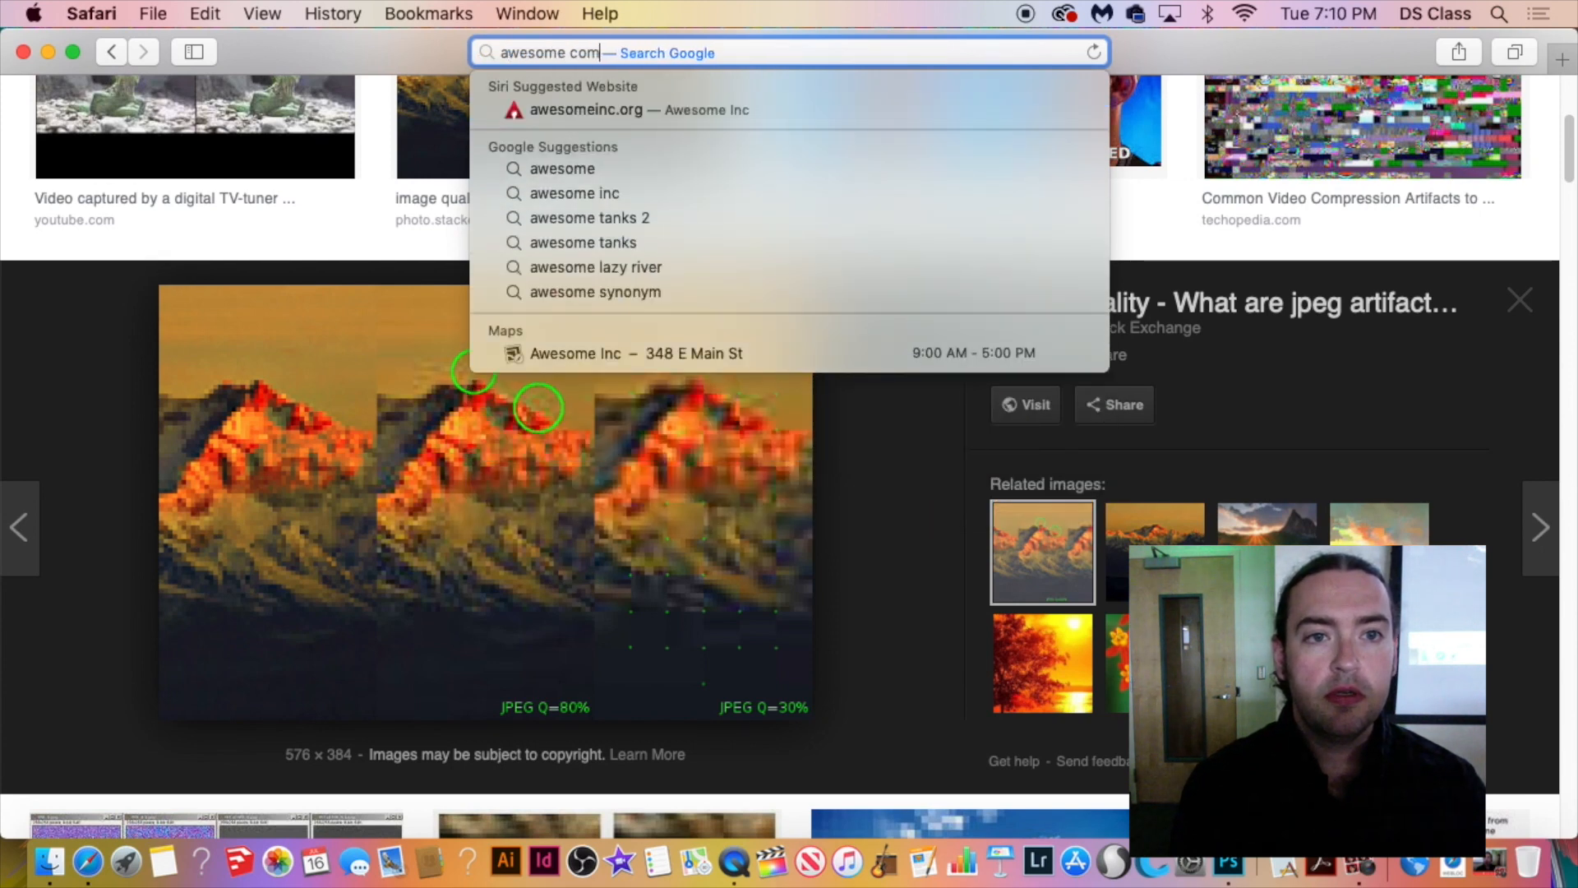
{"action": "key", "text": "BackSpace"}
{"action": "key", "text": "BackSpace"}
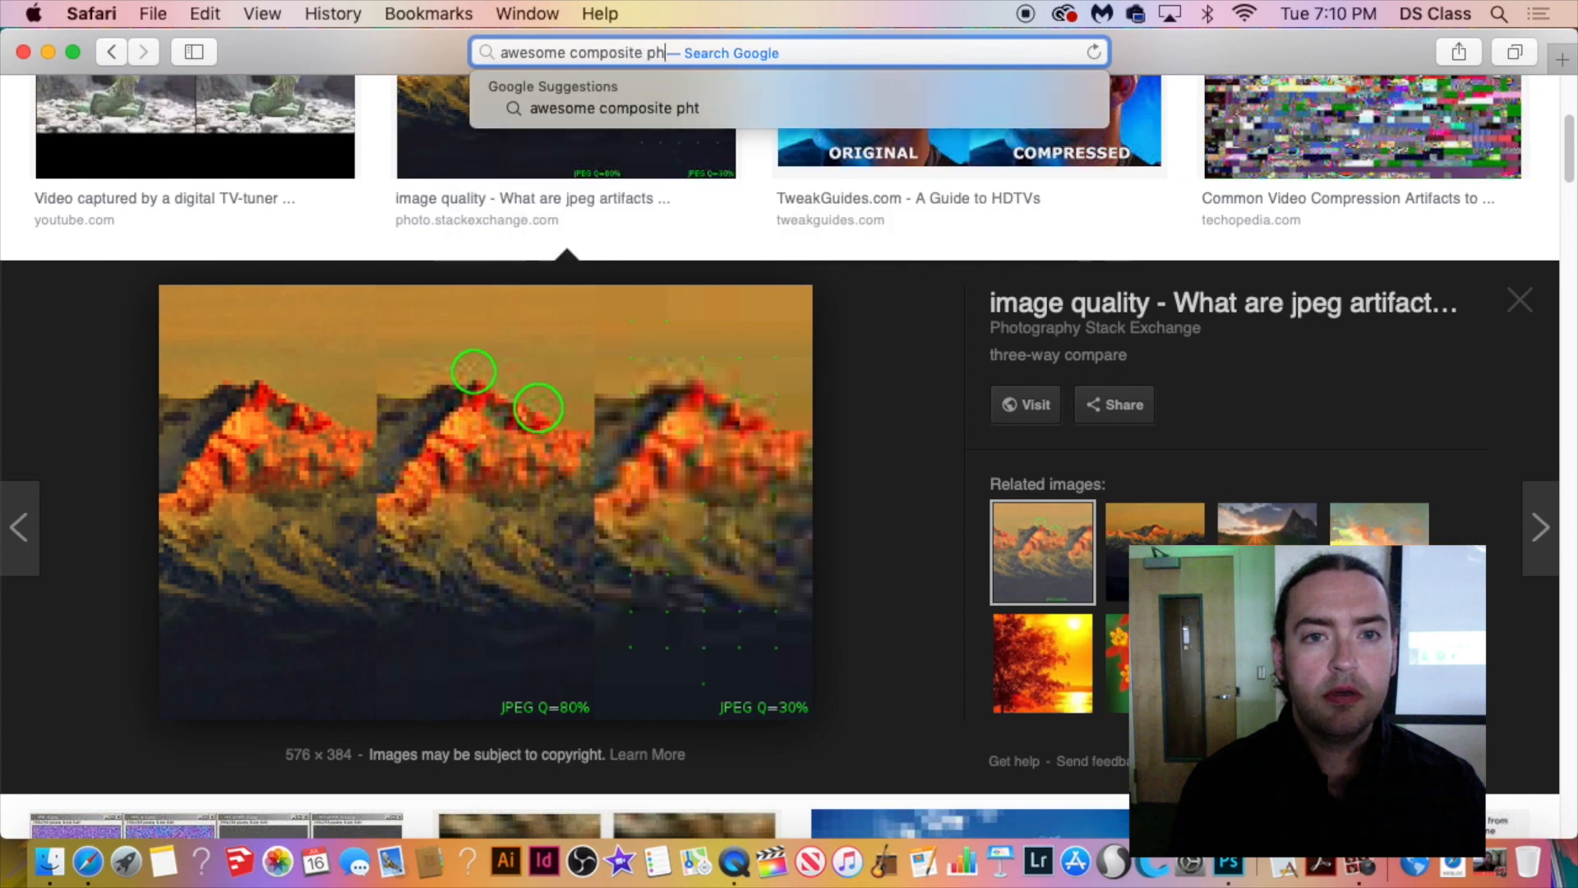
{"action": "type", "text": "otoshop images"}
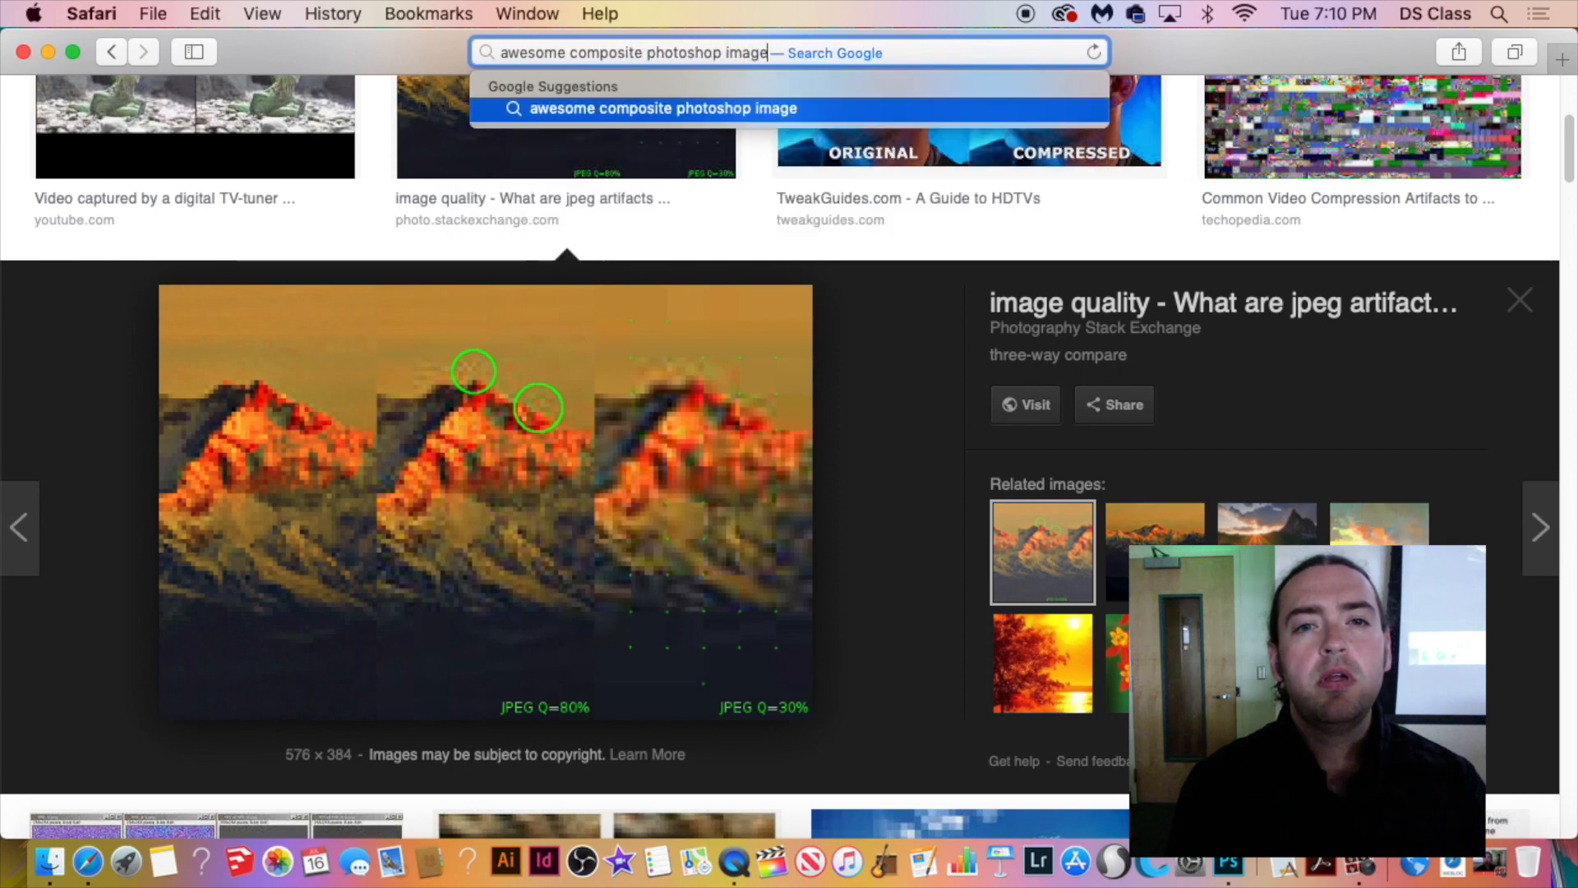
{"action": "key", "text": "Return"}
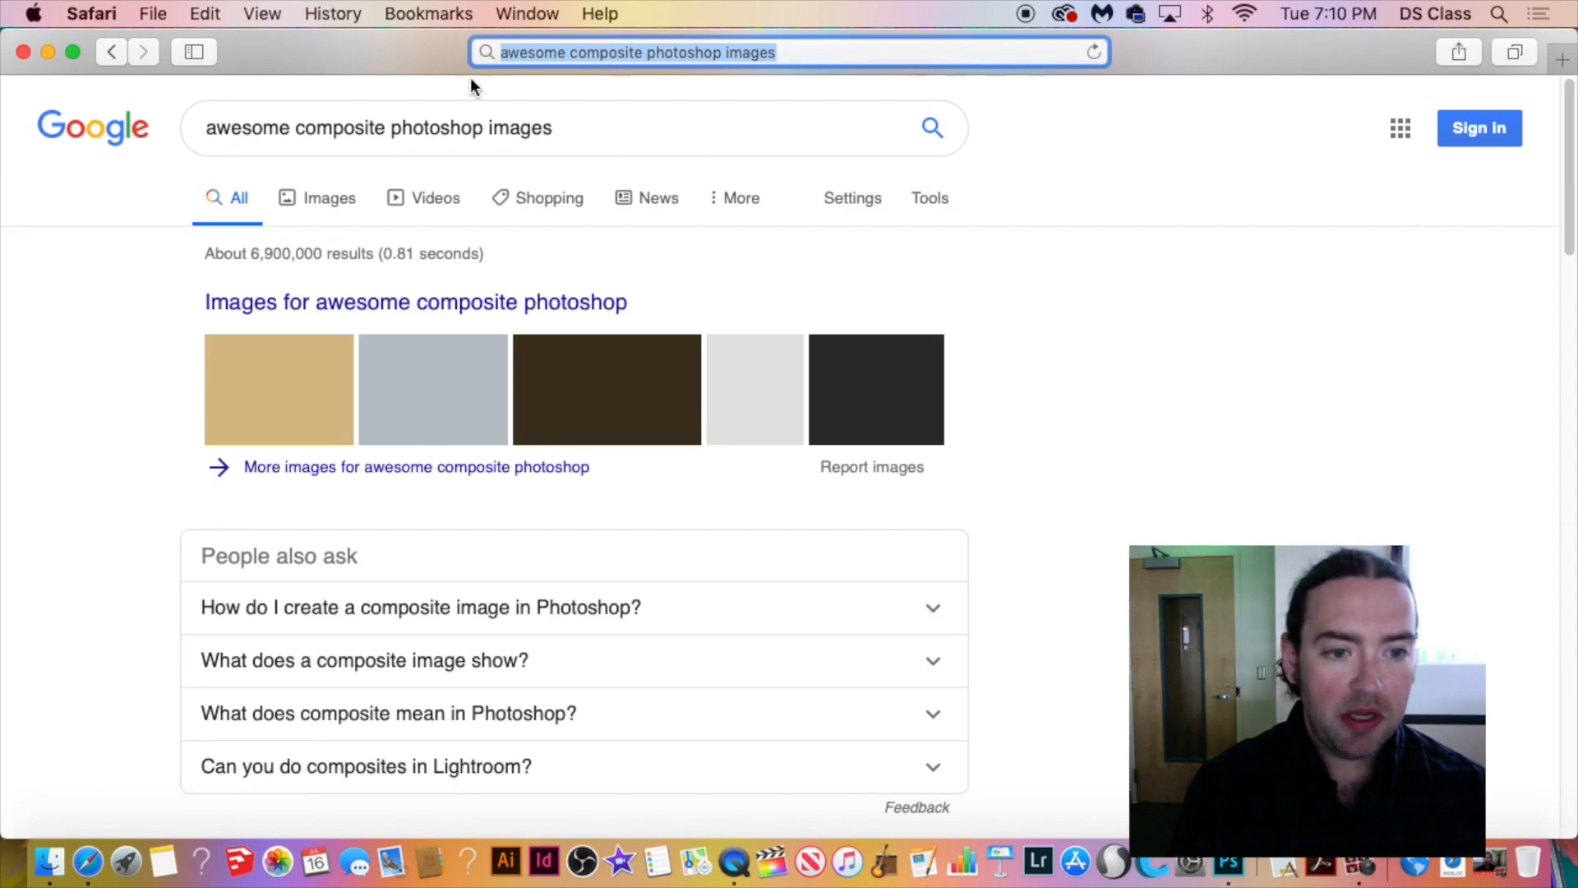
{"action": "left_click", "coordinate": [332, 194]}
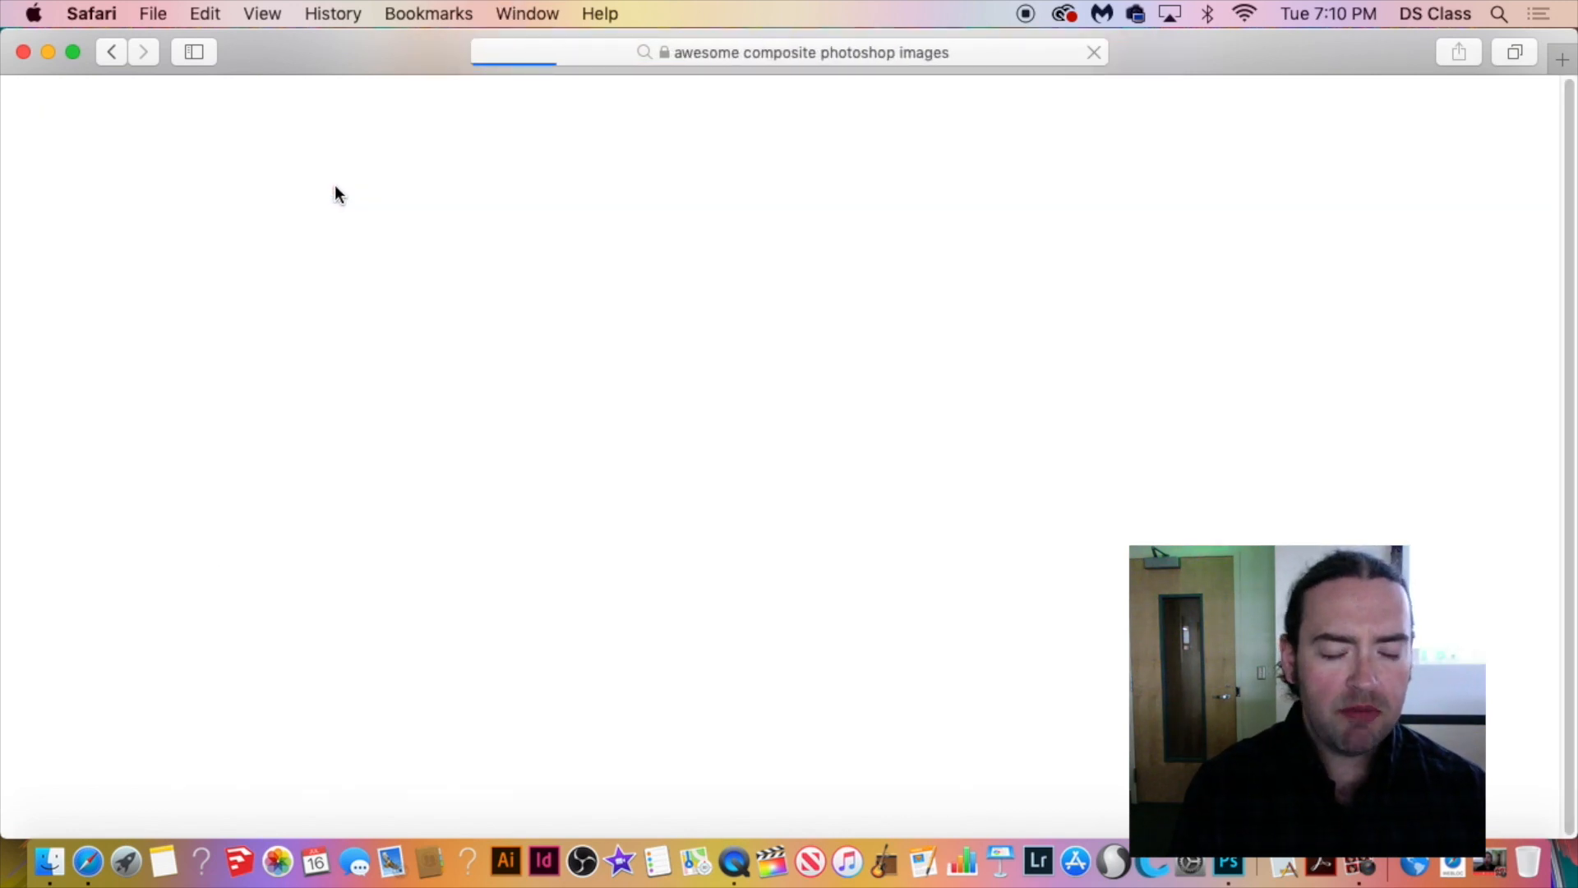
Look through the composite image results for examples of pictures combined from several photos.
{"action": "scroll", "coordinate": [838, 131], "scroll_direction": "down", "scroll_amount": 15}
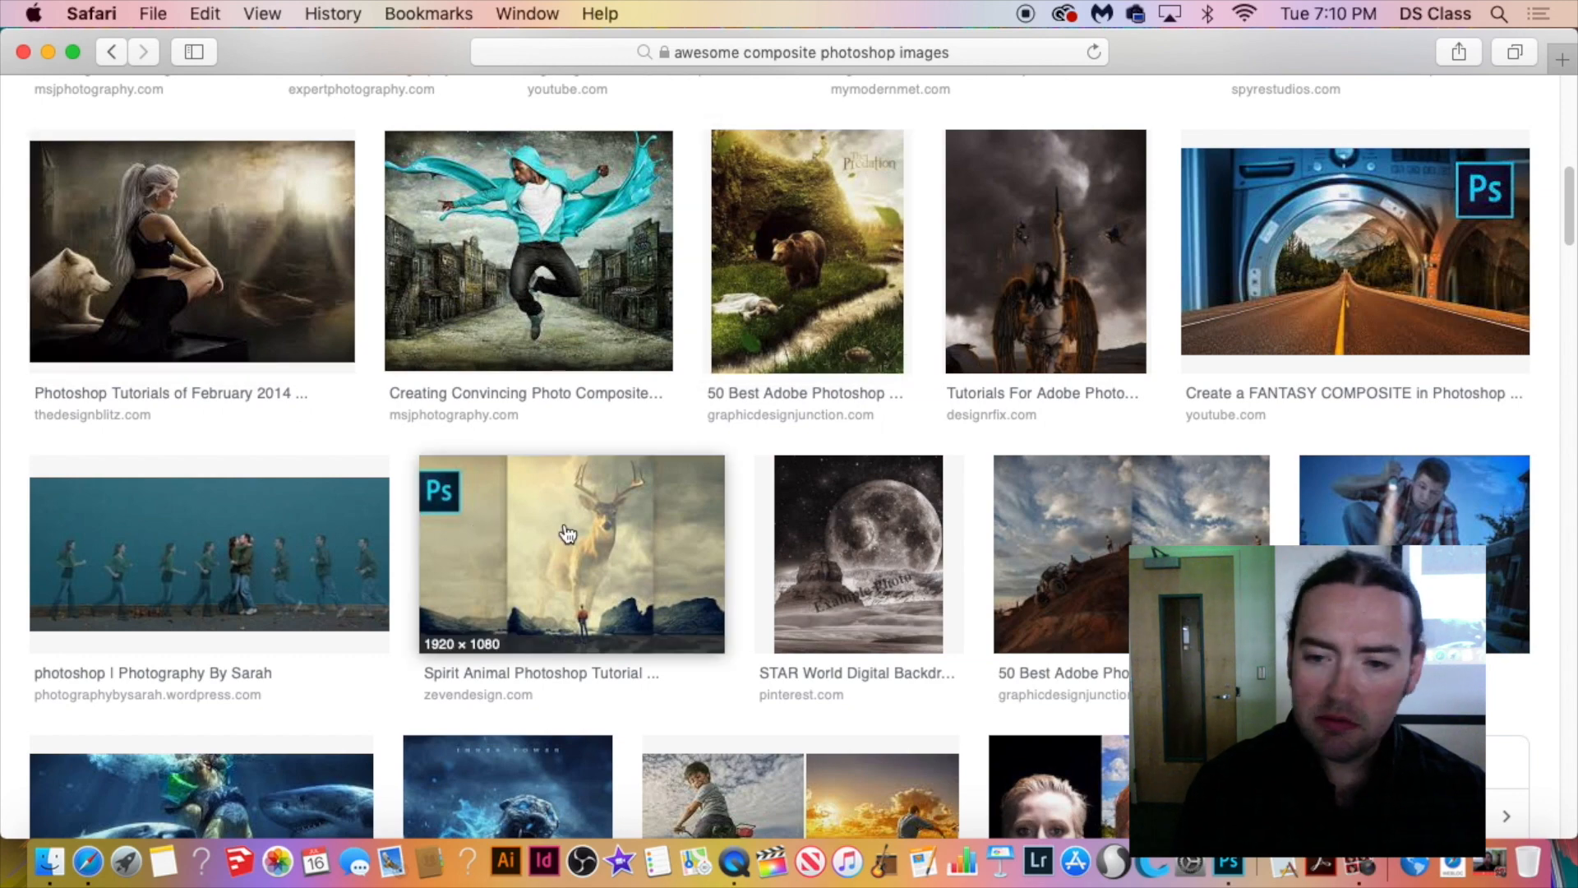
{"action": "scroll", "coordinate": [945, 566], "scroll_direction": "down", "scroll_amount": 5}
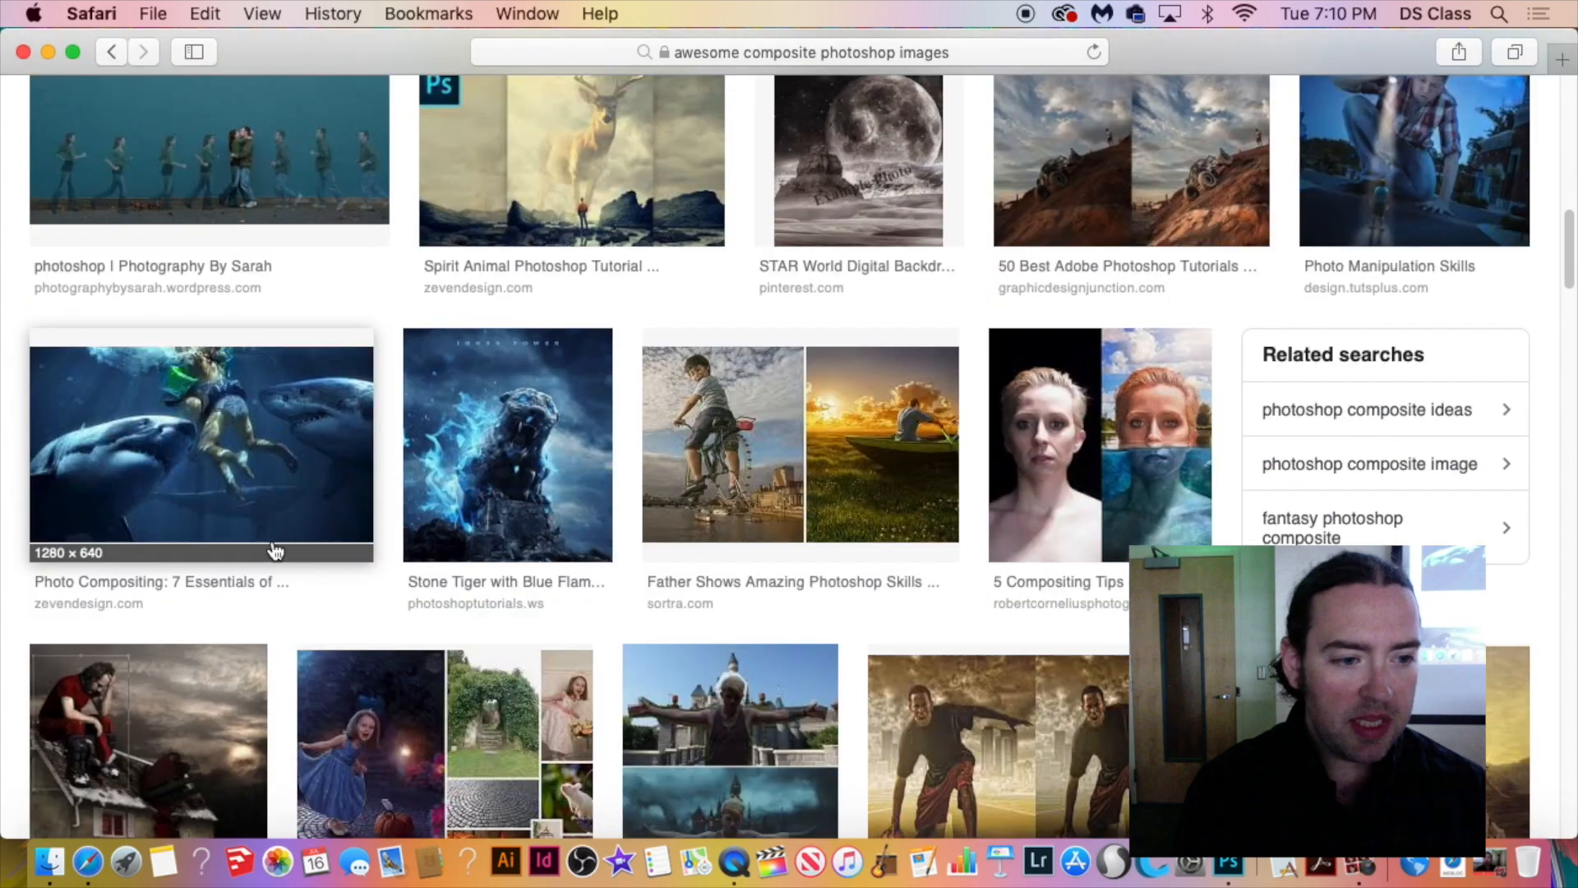
{"action": "scroll", "coordinate": [274, 551], "scroll_direction": "down", "scroll_amount": 7}
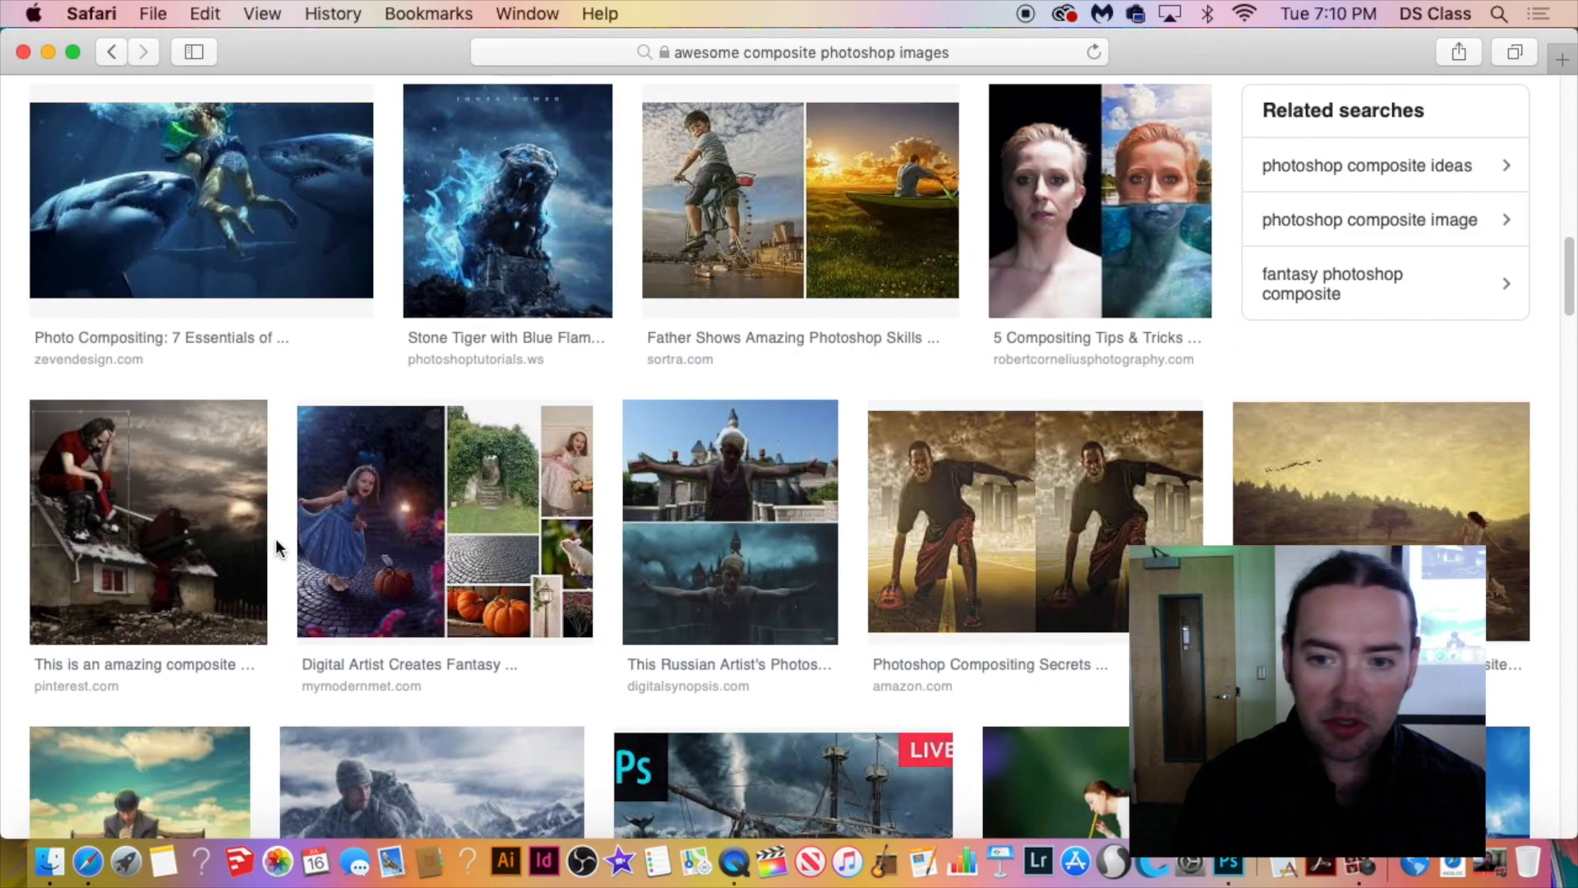
{"action": "scroll", "coordinate": [274, 539], "scroll_direction": "down", "scroll_amount": 7}
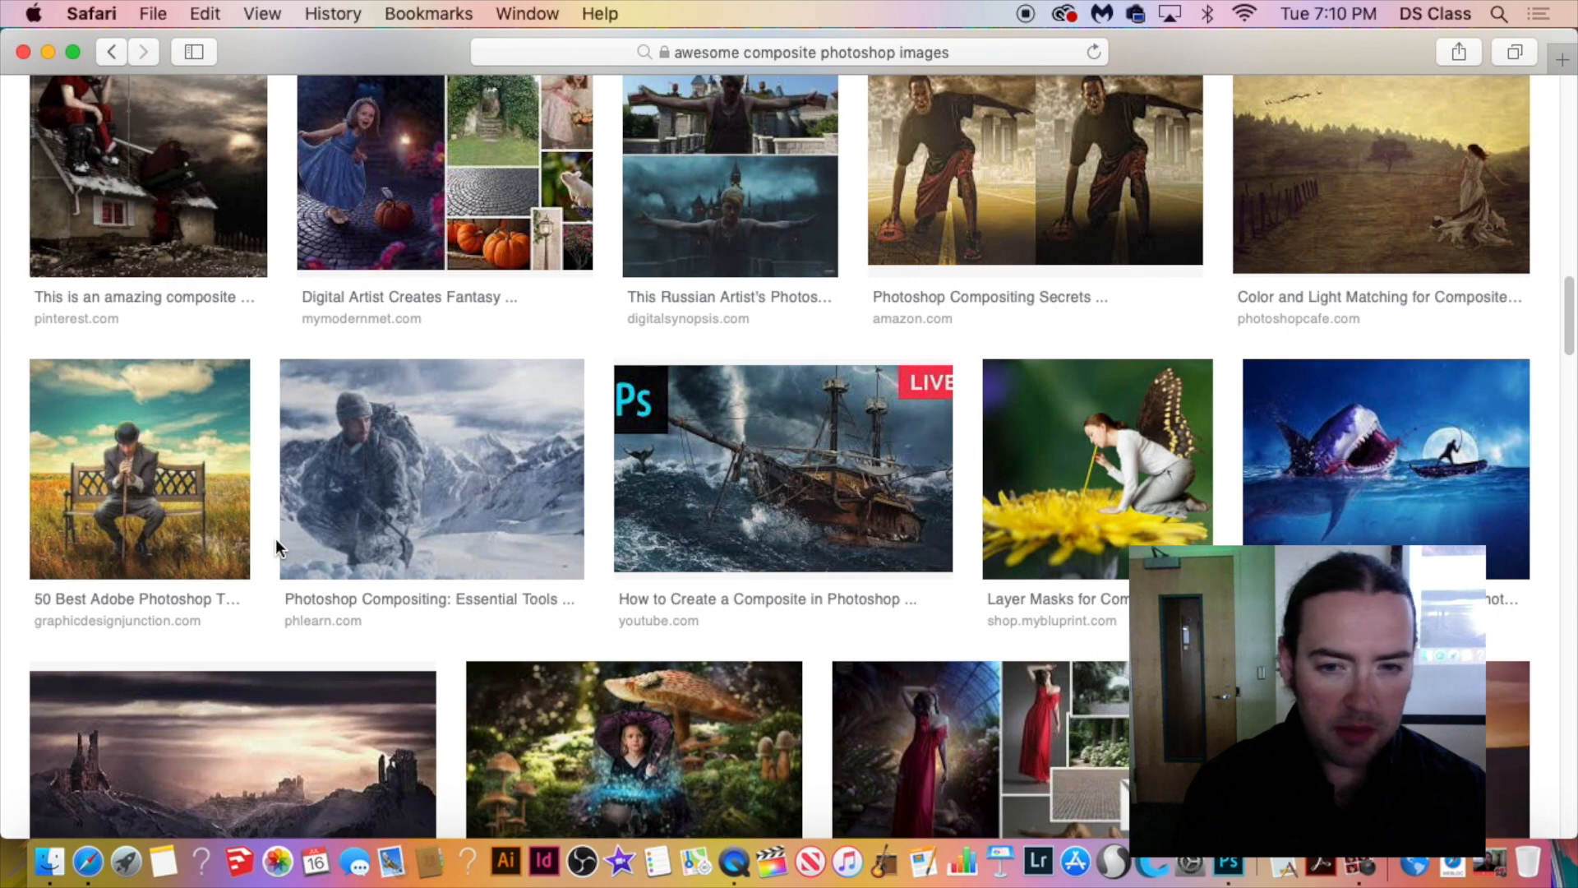
{"action": "scroll", "coordinate": [277, 541], "scroll_direction": "down", "scroll_amount": 3}
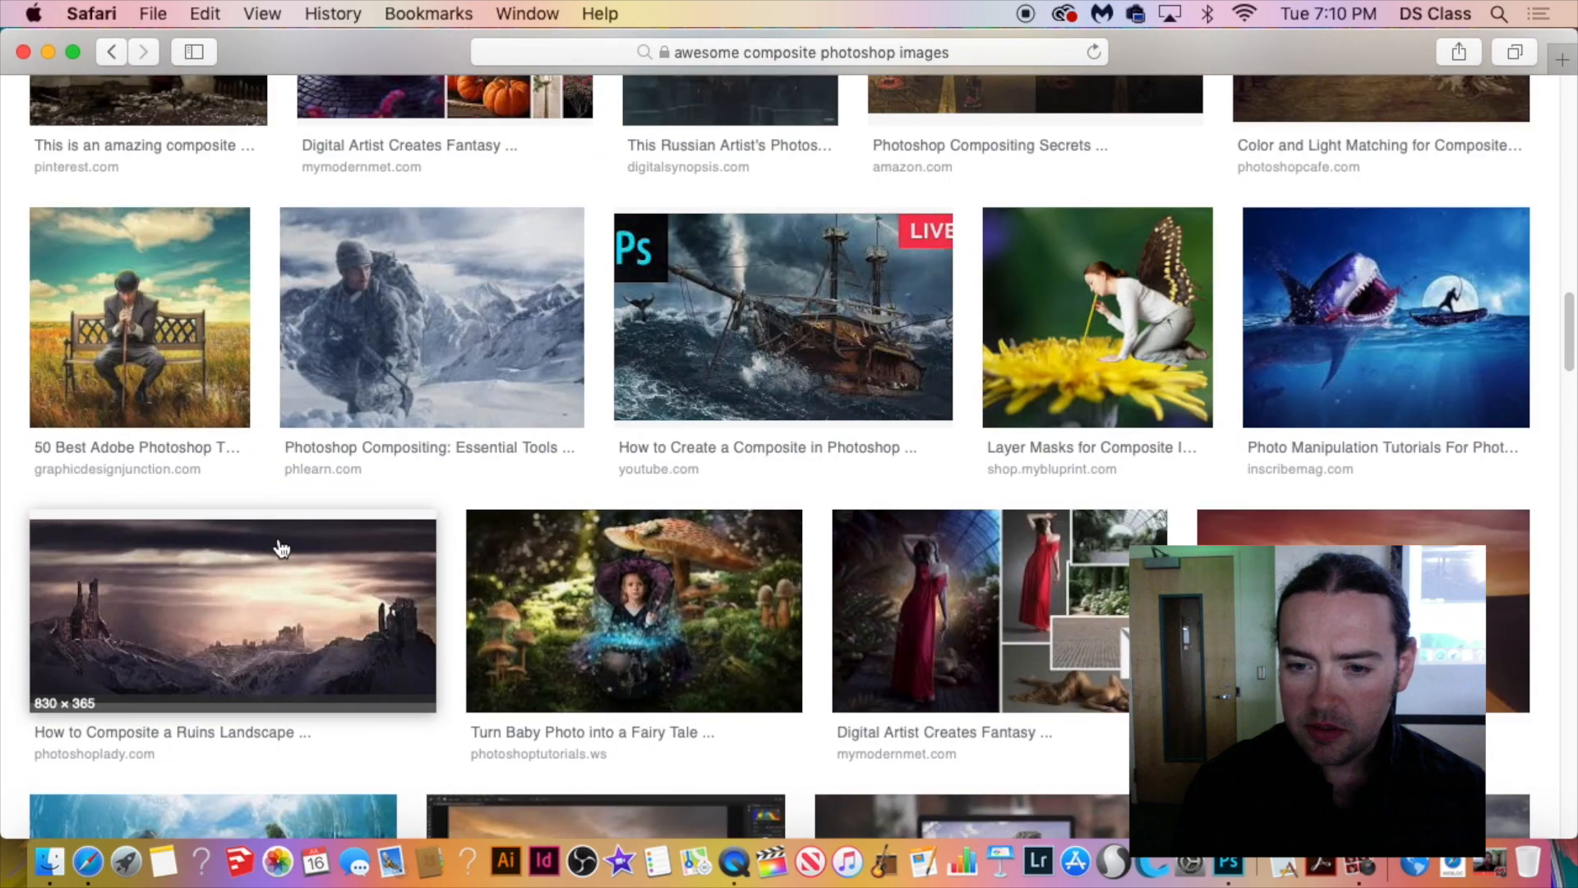
{"action": "scroll", "coordinate": [279, 547], "scroll_direction": "down", "scroll_amount": 6}
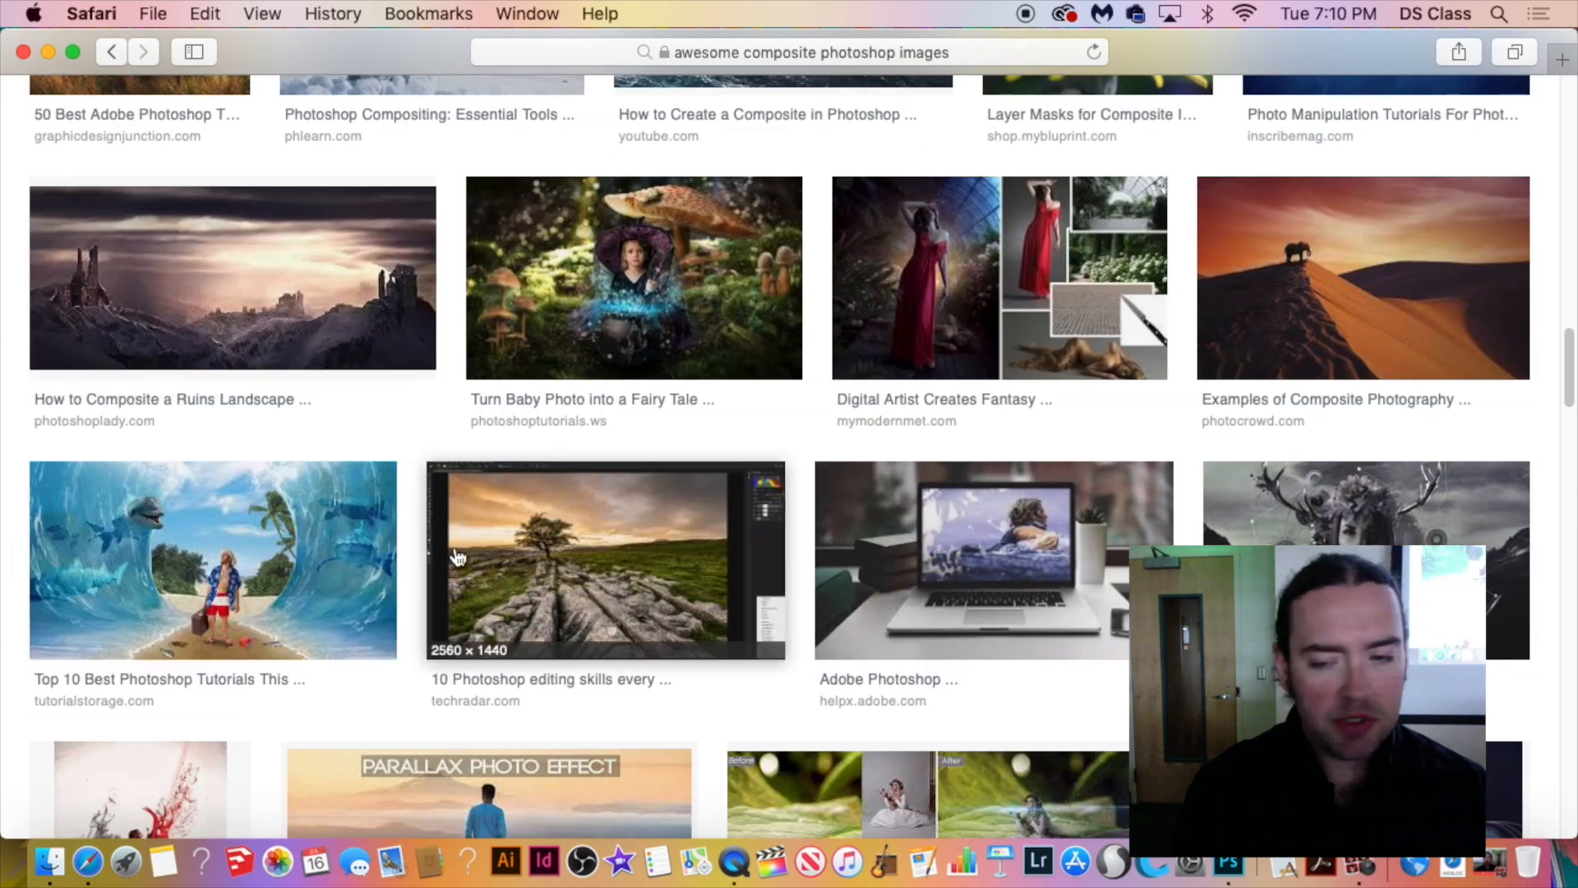
{"action": "scroll", "coordinate": [528, 540], "scroll_direction": "down", "scroll_amount": 6}
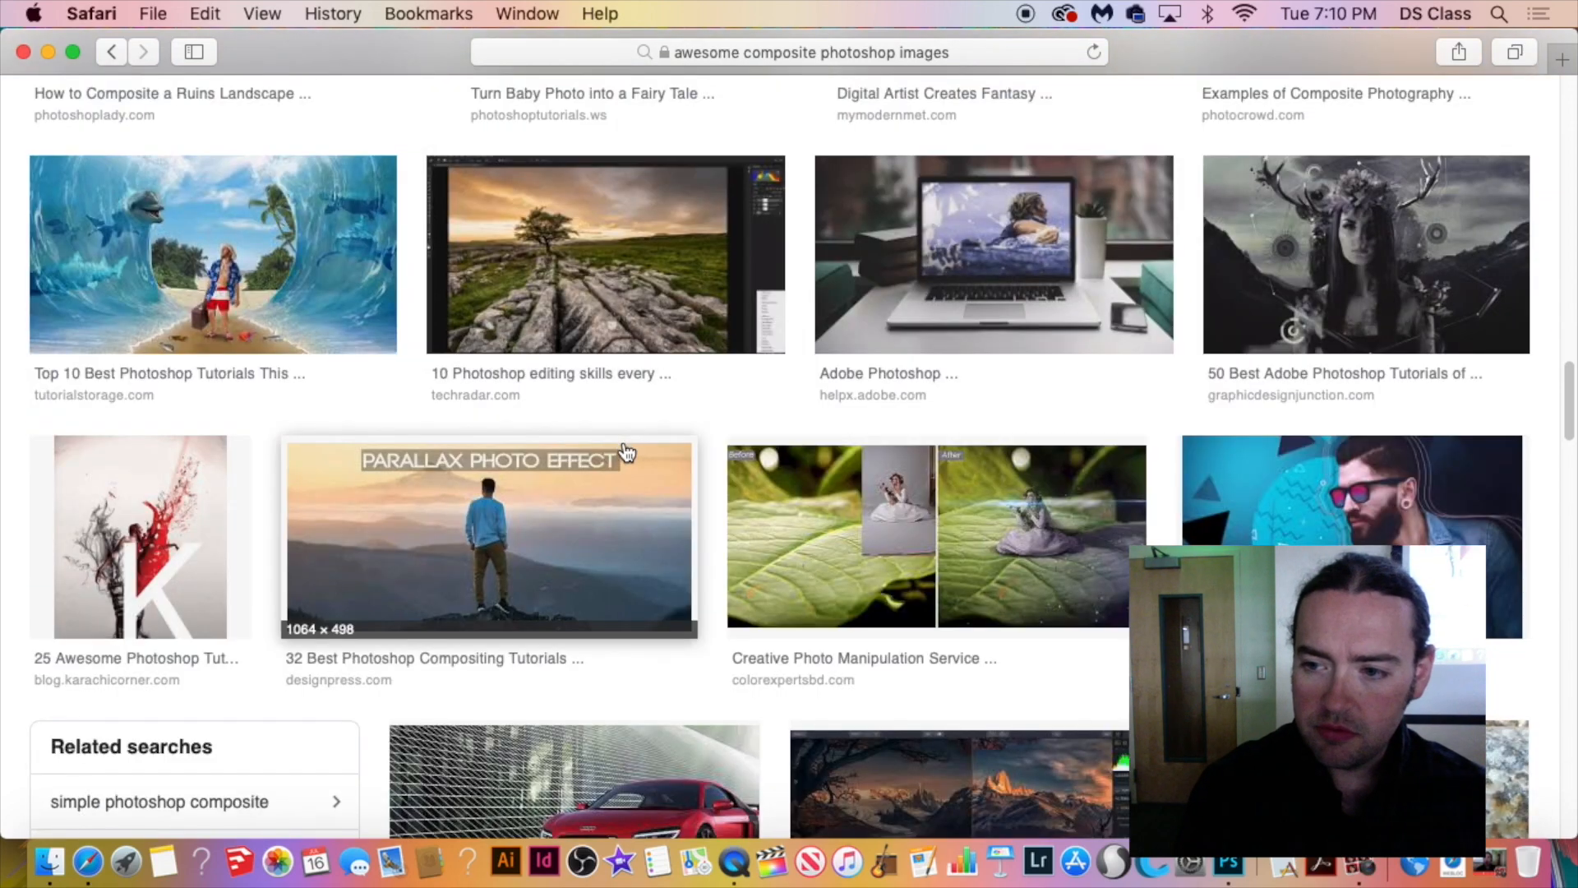
{"action": "scroll", "coordinate": [629, 453], "scroll_direction": "down", "scroll_amount": 10}
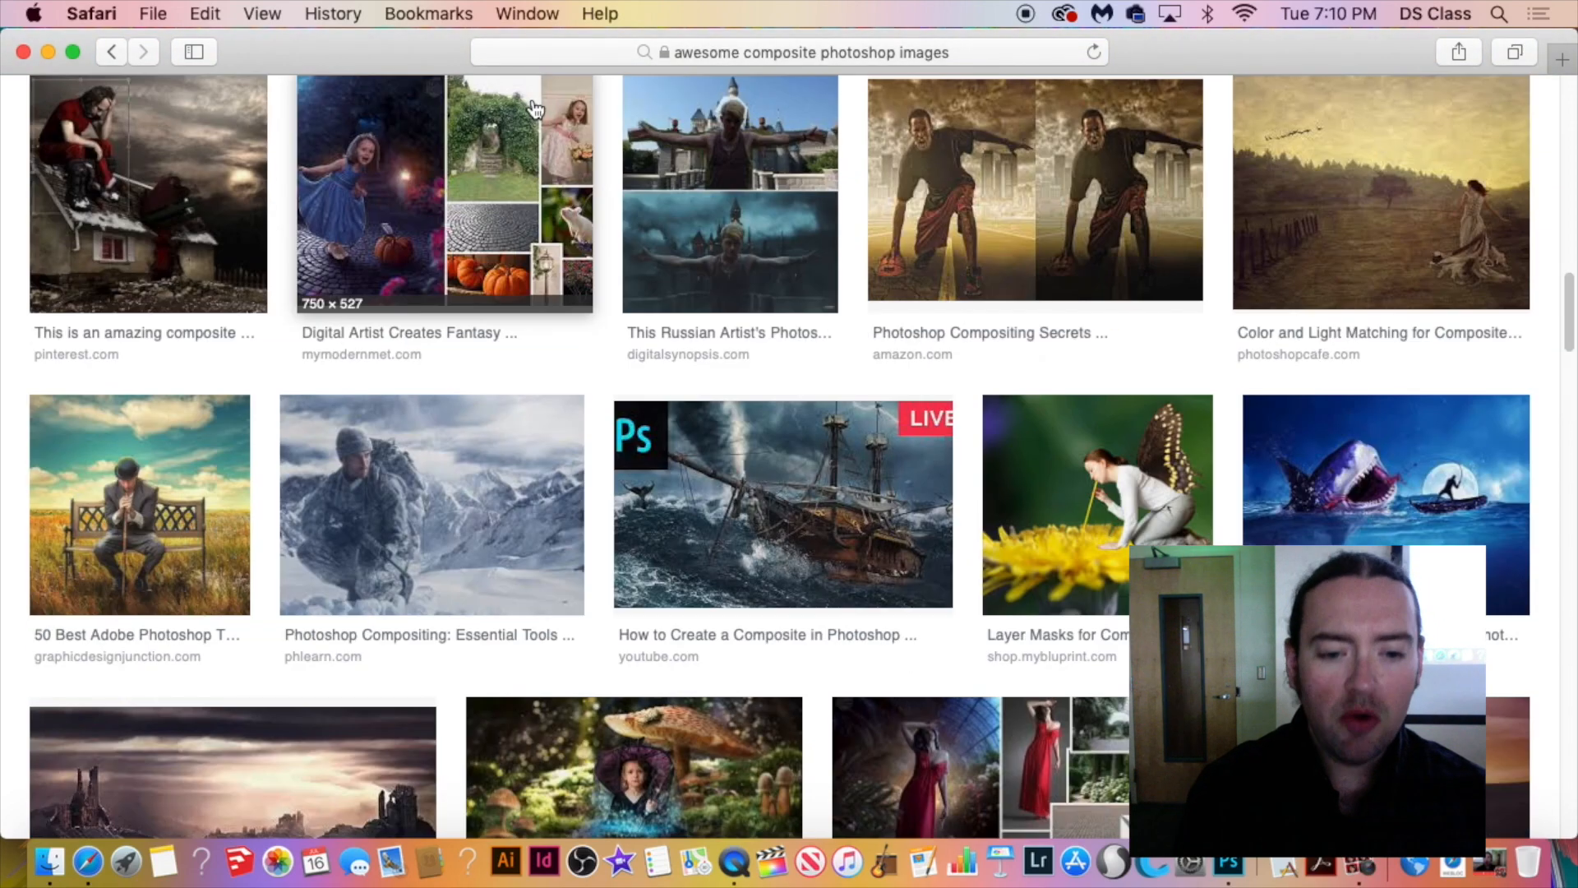
Search Google for "automotive light painting" and show the image results.
{"action": "left_click", "coordinate": [657, 41]}
{"action": "type", "text": "automoti"}
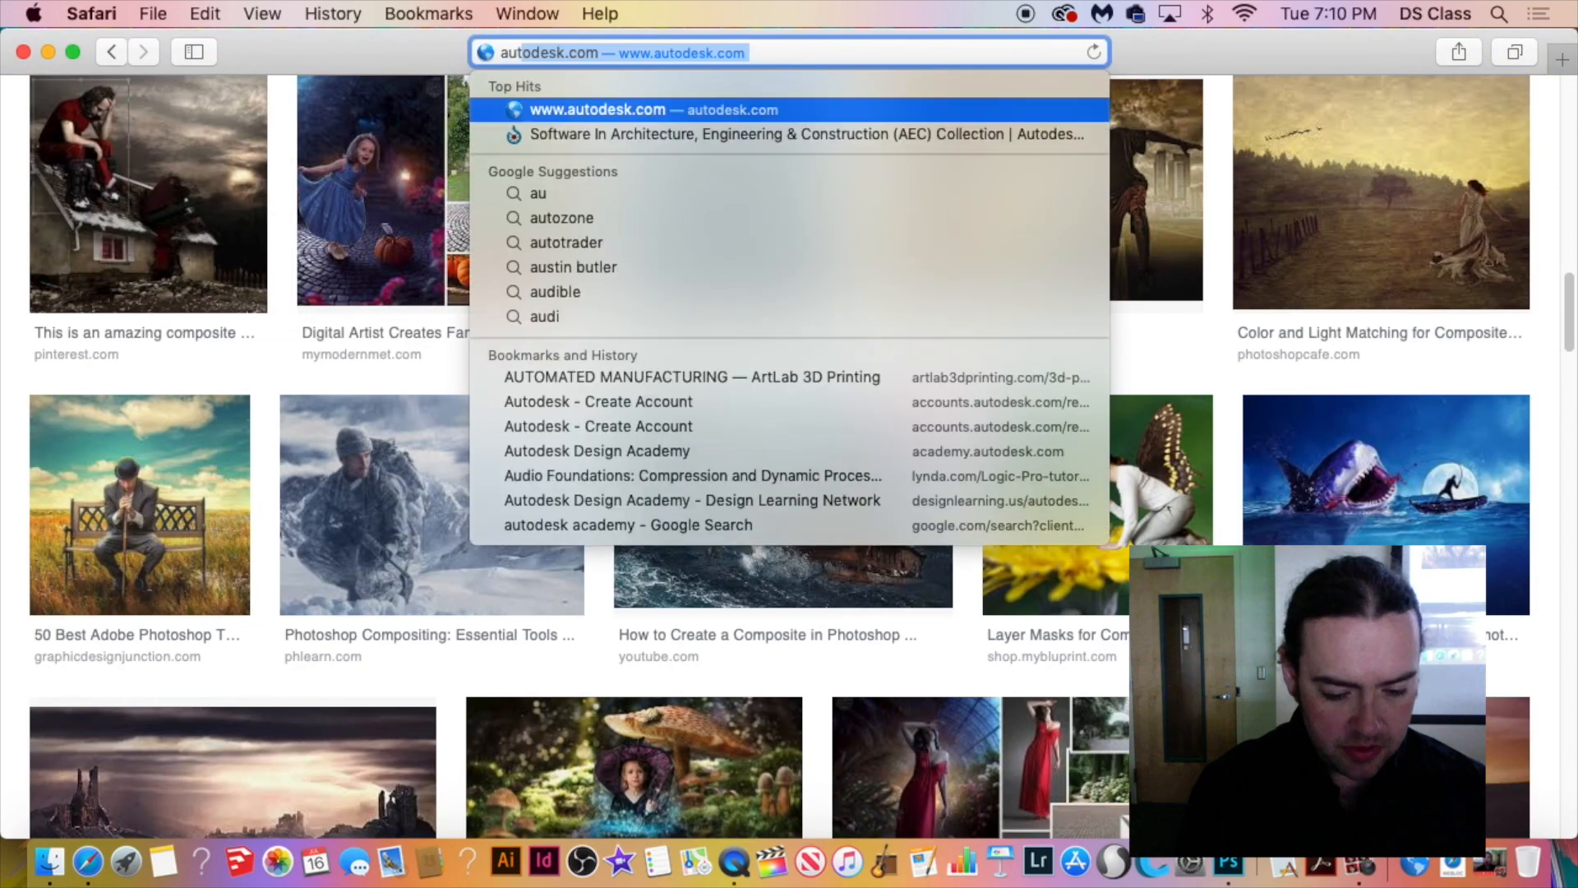
{"action": "type", "text": "ve light"}
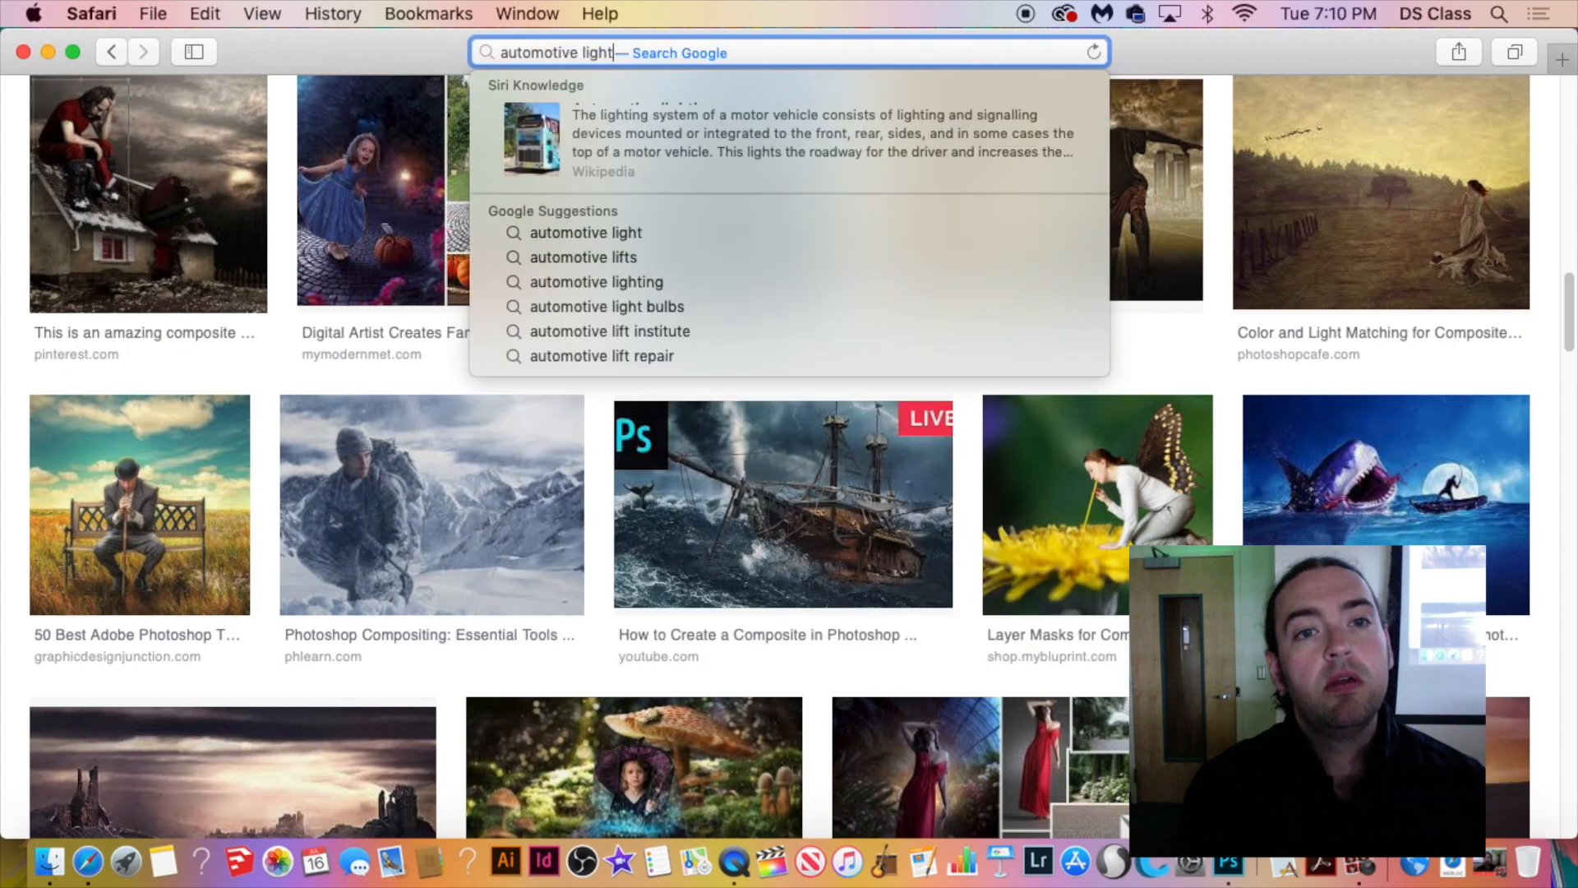
{"action": "type", "text": " painting"}
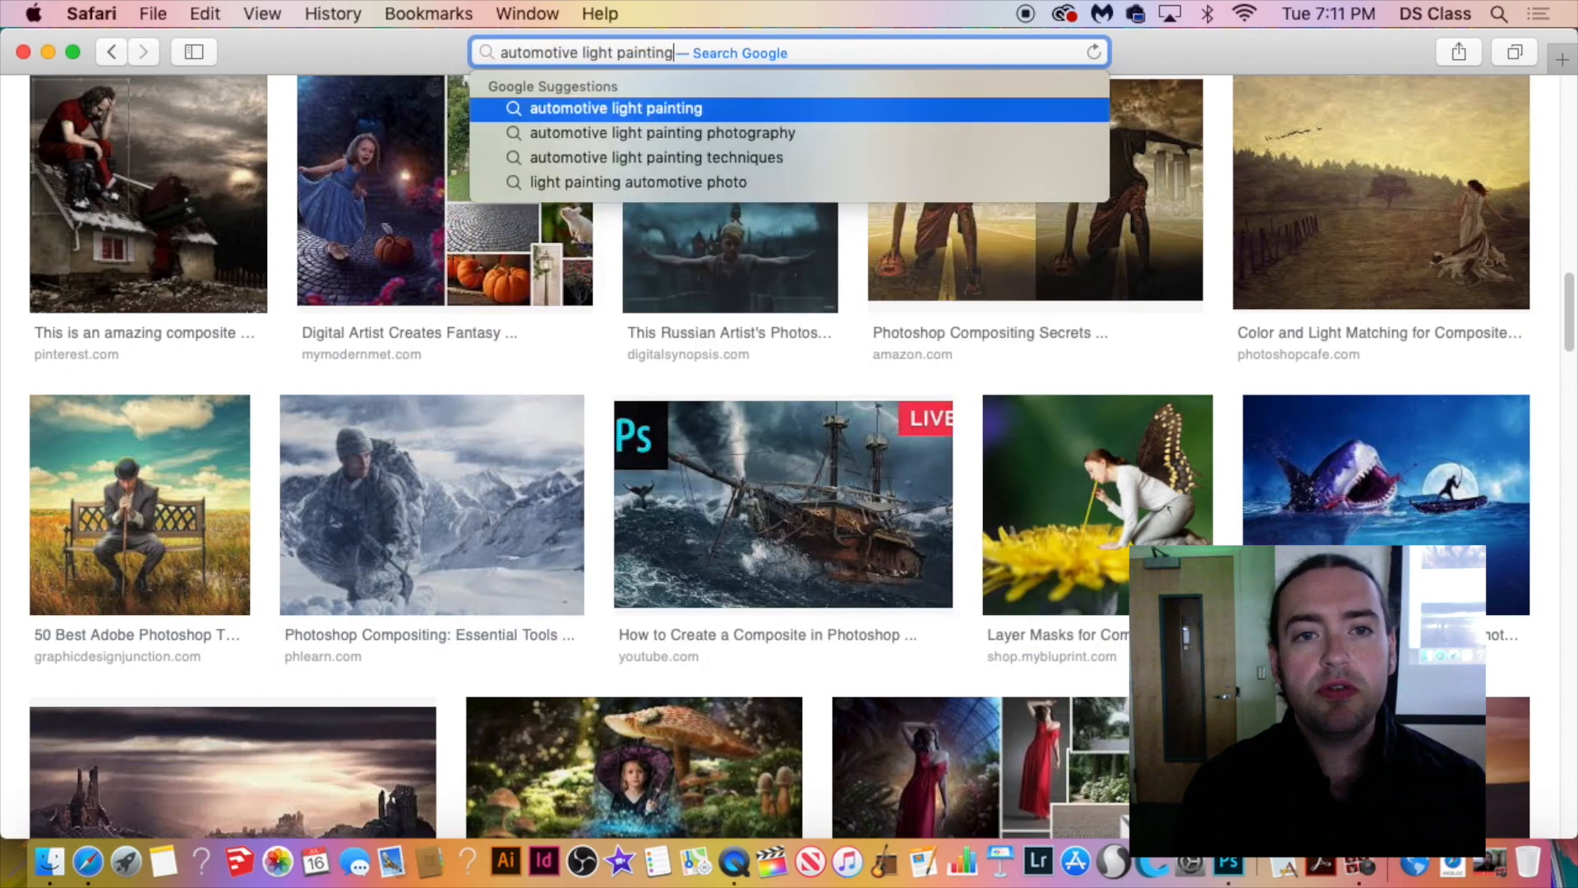
{"action": "key", "text": "Return"}
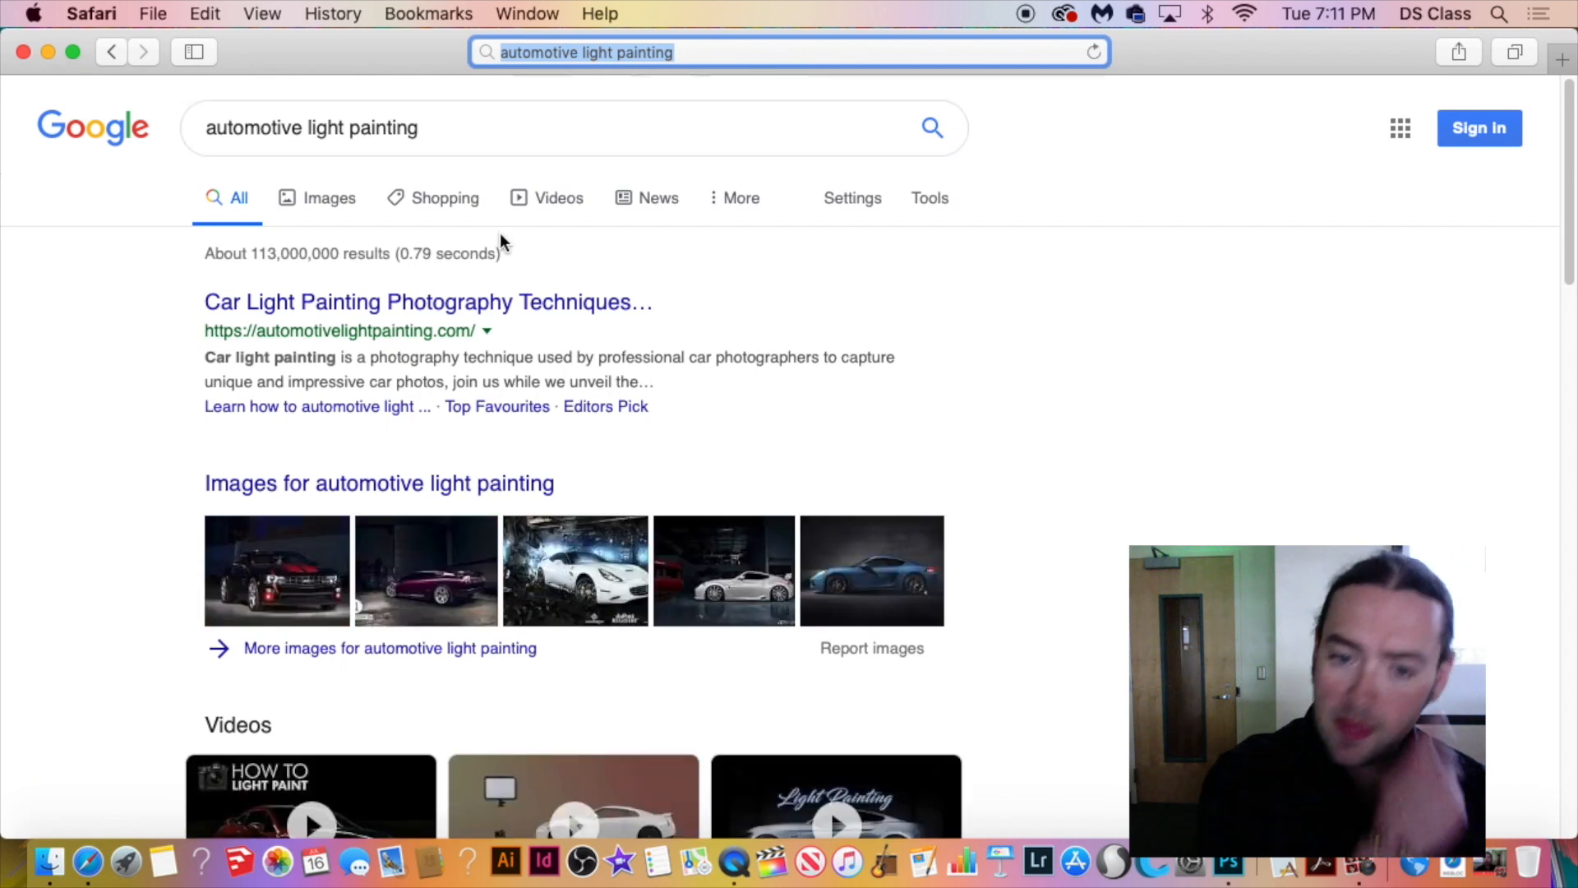
{"action": "left_click", "coordinate": [303, 206]}
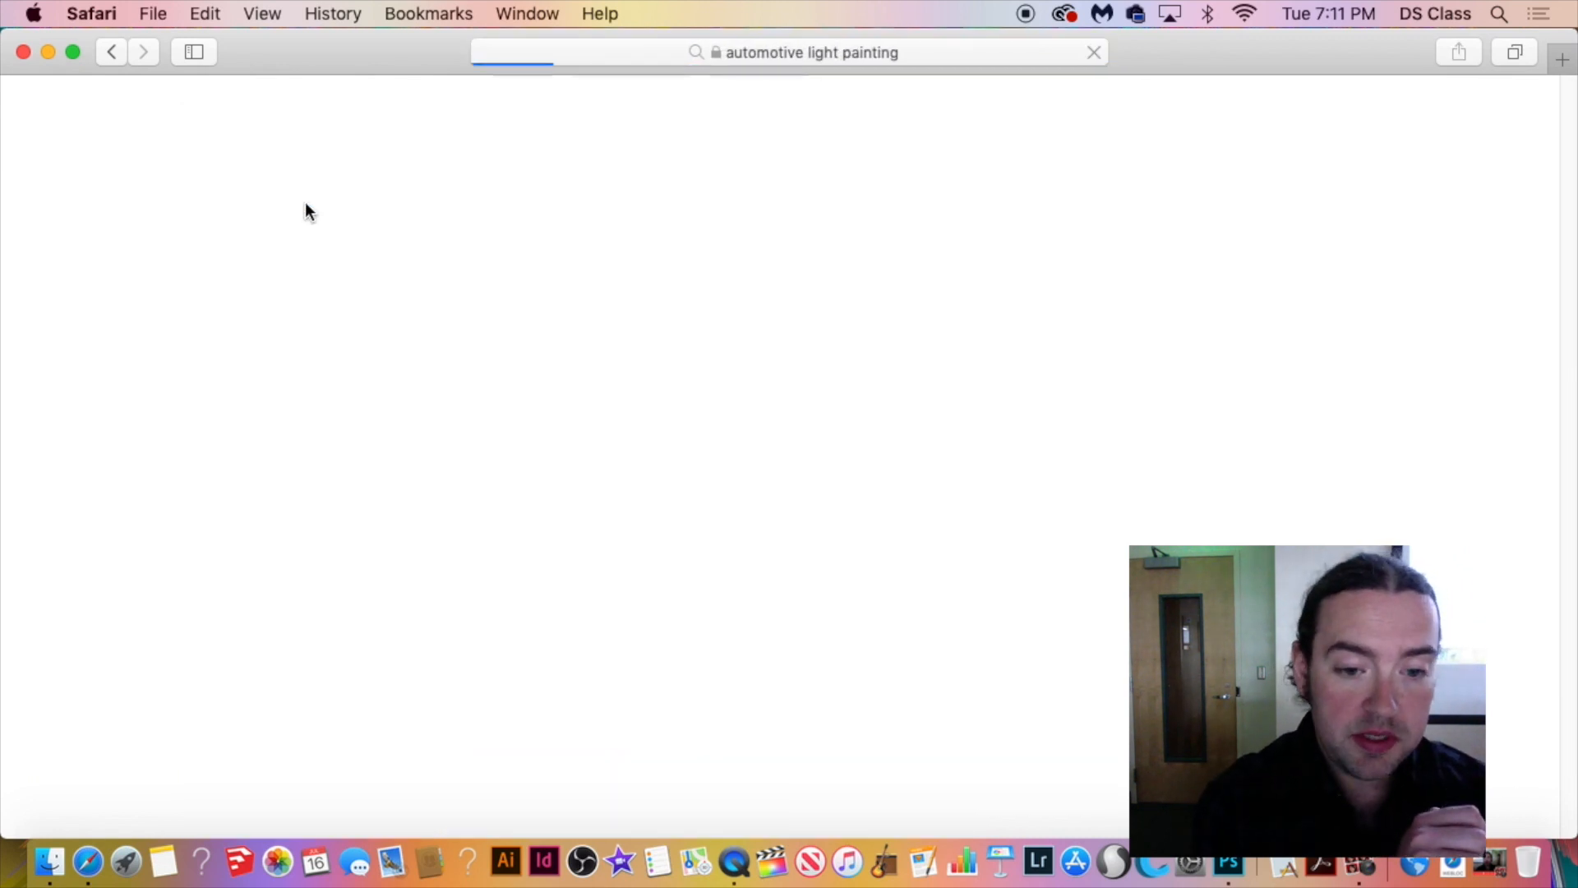
Examine the enlarged preview of the light-painted black Audi in the garage, and close it.
{"action": "scroll", "coordinate": [329, 436], "scroll_direction": "down", "scroll_amount": 2}
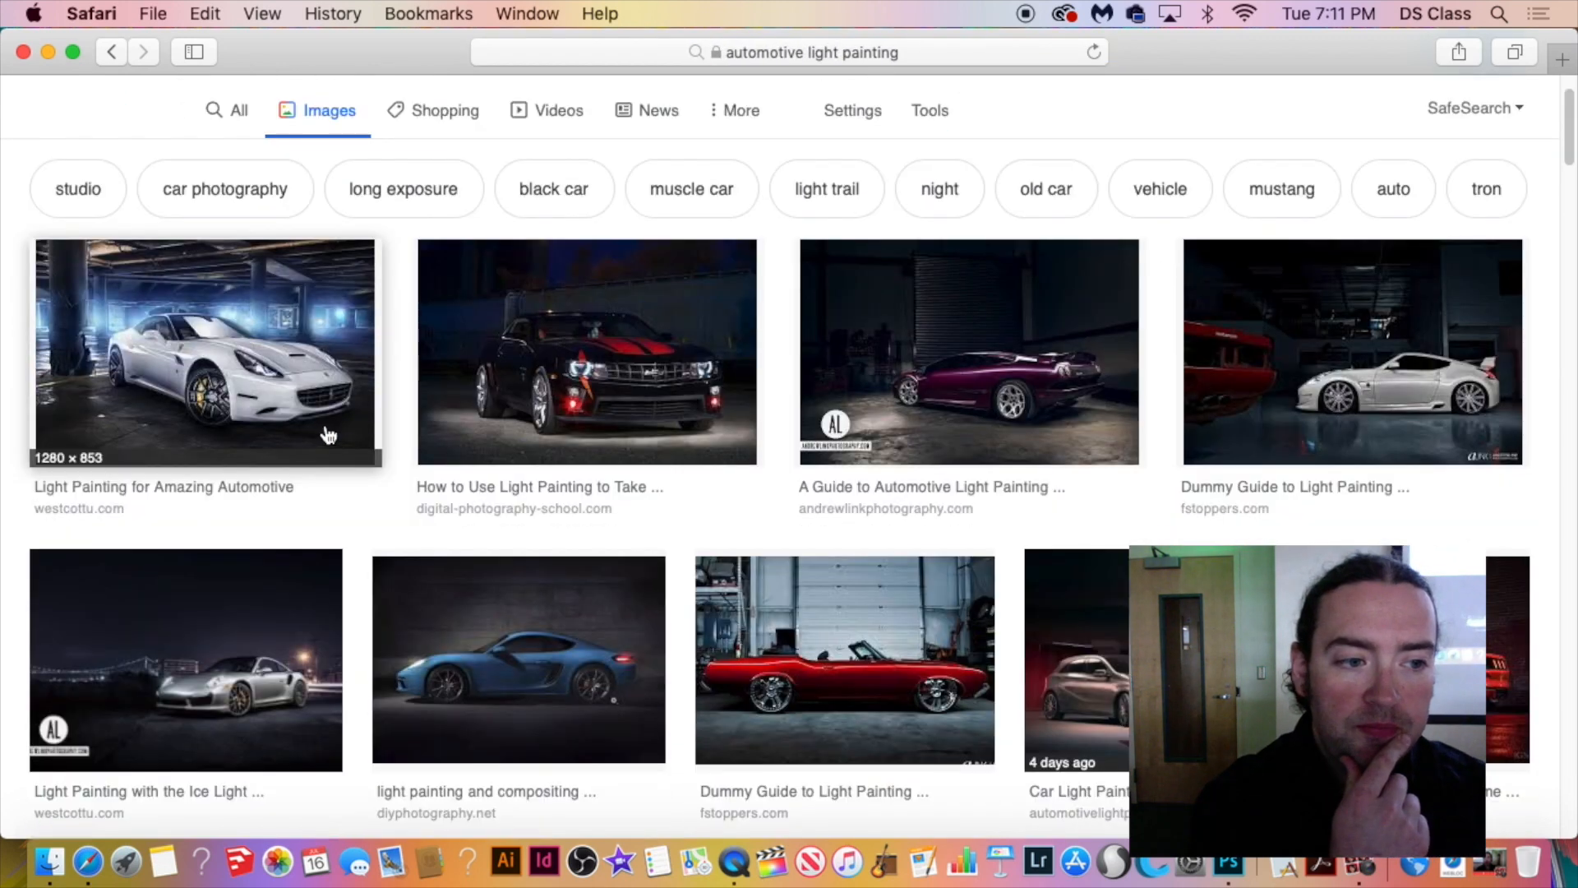
{"action": "scroll", "coordinate": [612, 427], "scroll_direction": "down", "scroll_amount": 5}
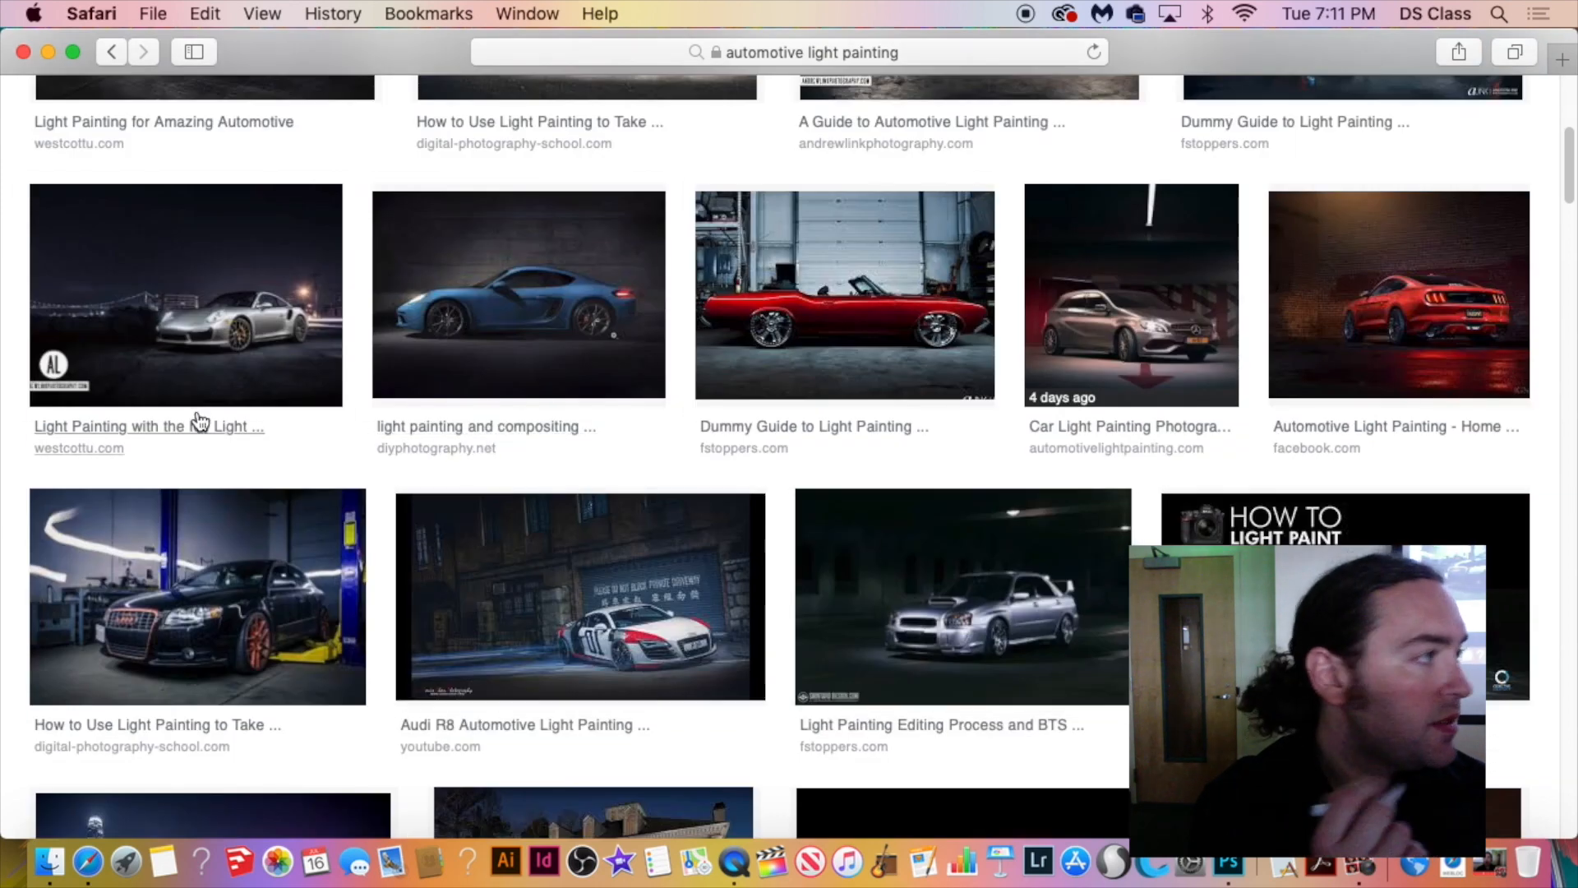
{"action": "left_click", "coordinate": [203, 560]}
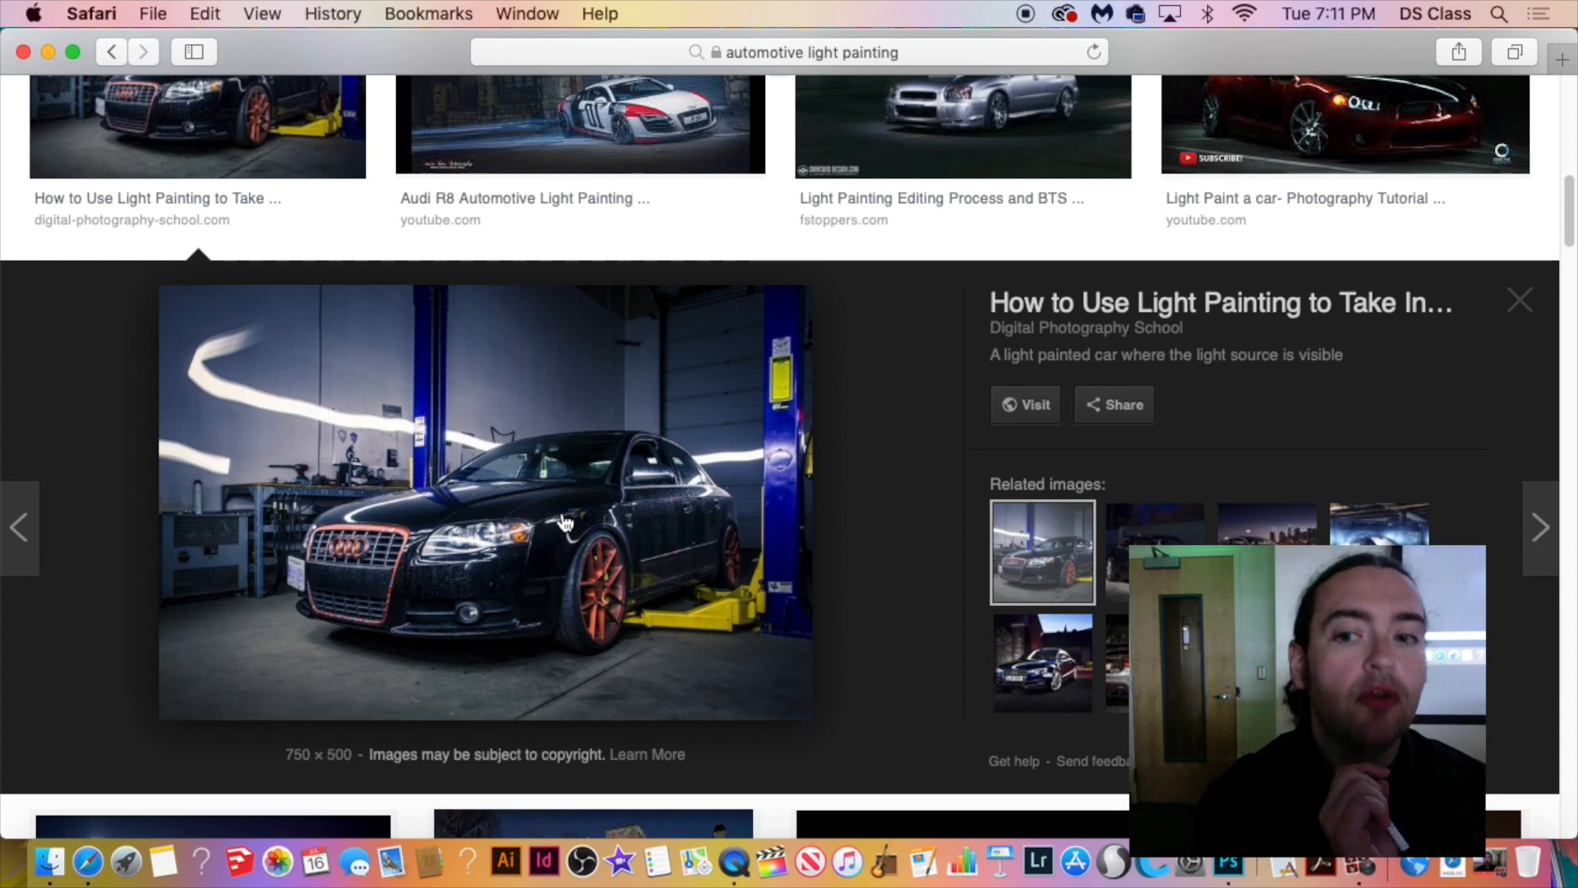
{"action": "key", "text": "Escape"}
Extend the image search to "automotive light painting vs normal photography" and browse the results for comparison examples.
{"action": "scroll", "coordinate": [563, 522], "scroll_direction": "up", "scroll_amount": 5}
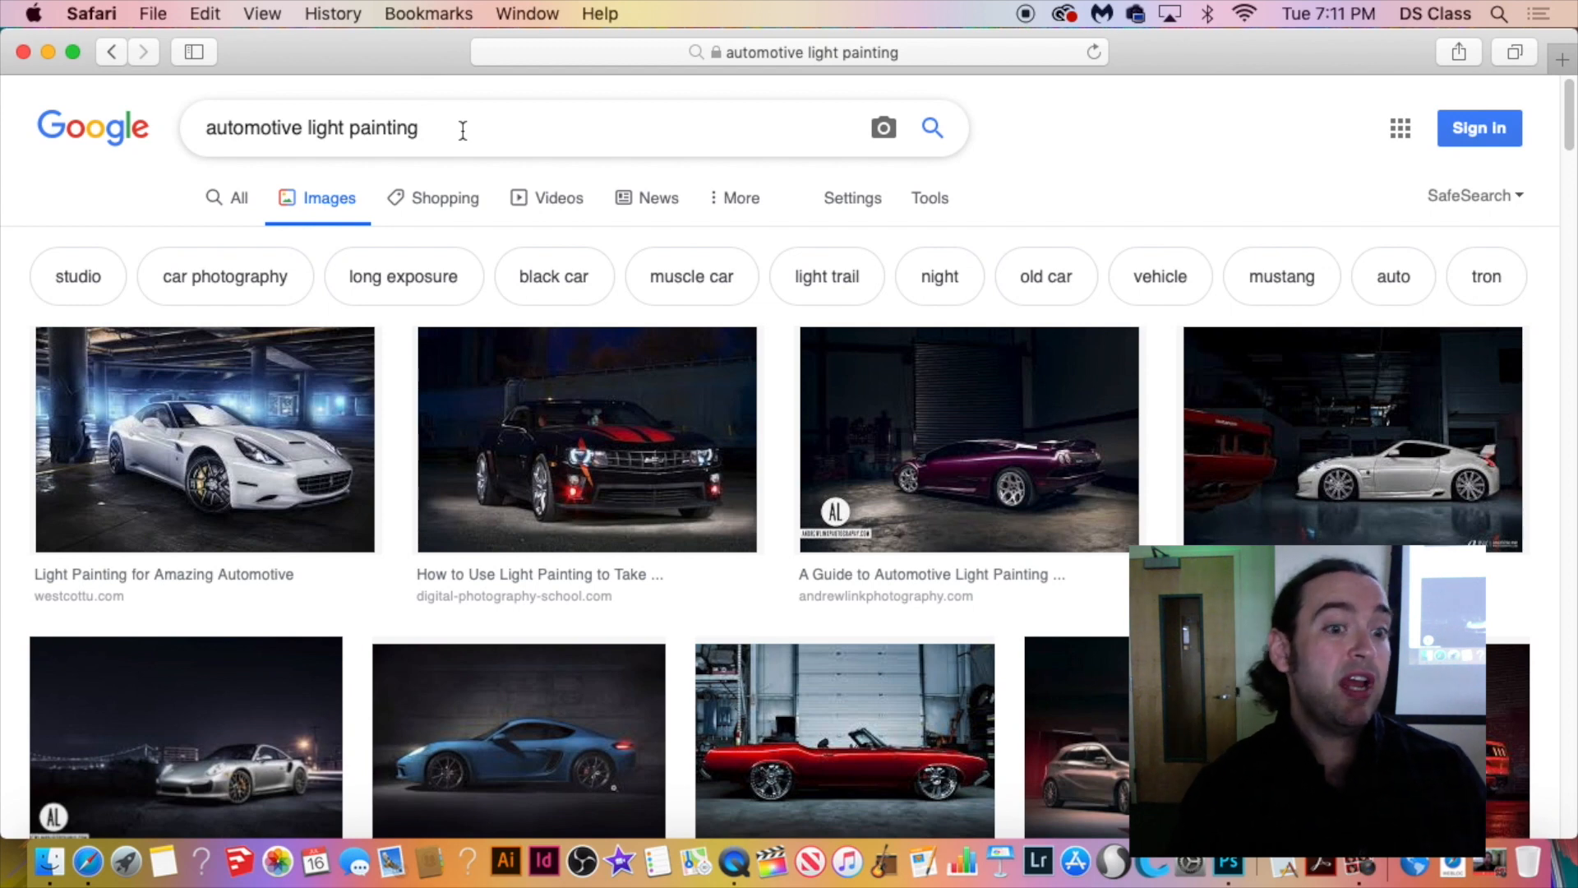
{"action": "type", "text": "vs normal photograp"}
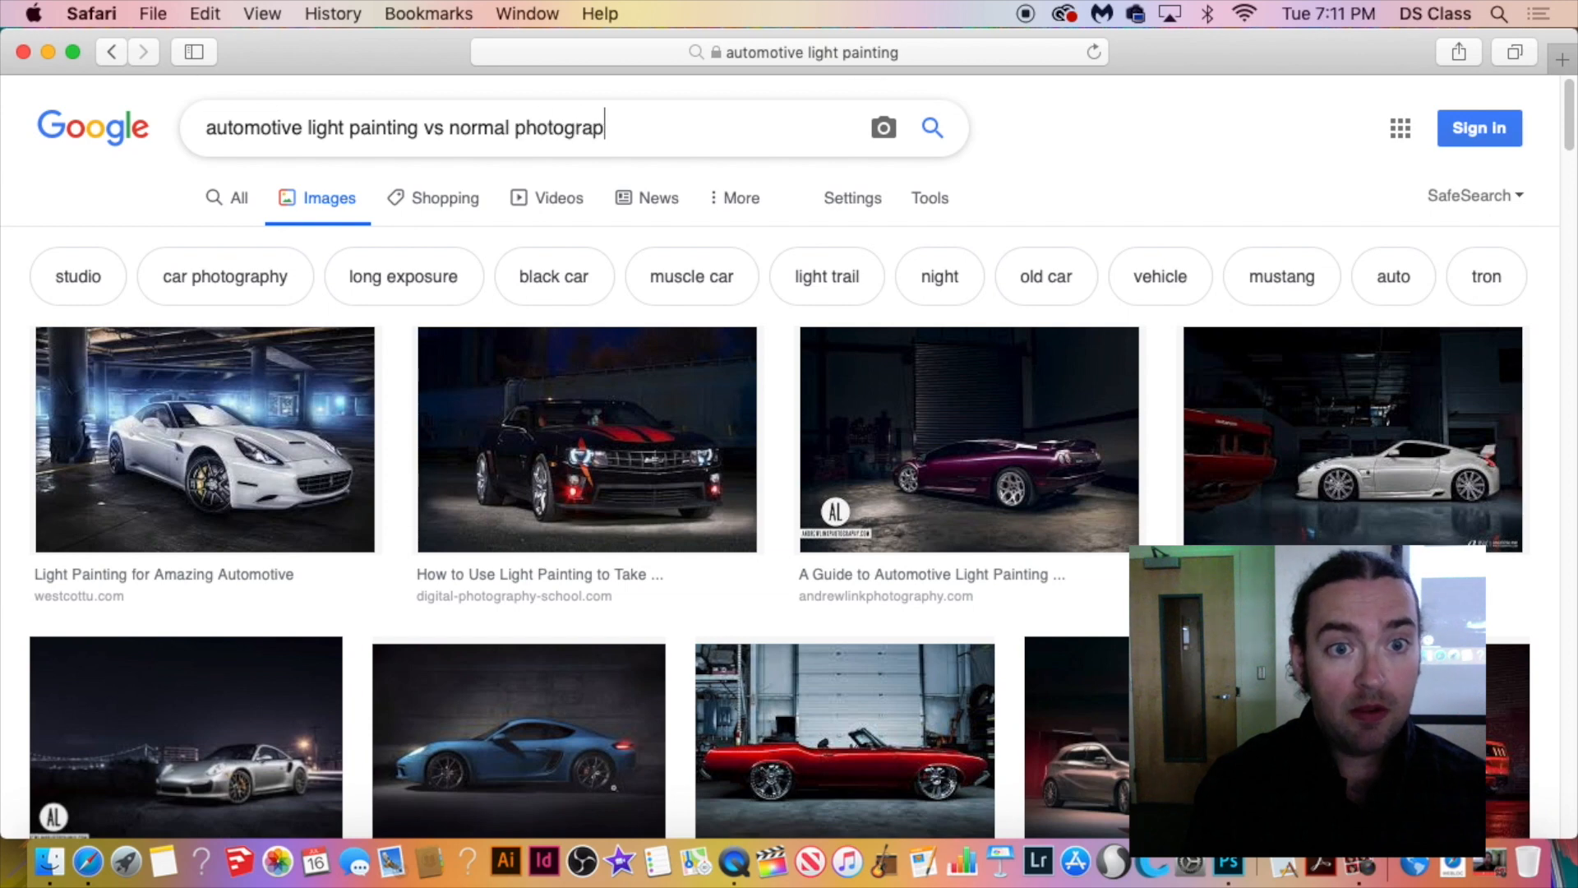
{"action": "type", "text": "hy"}
{"action": "key", "text": "Return"}
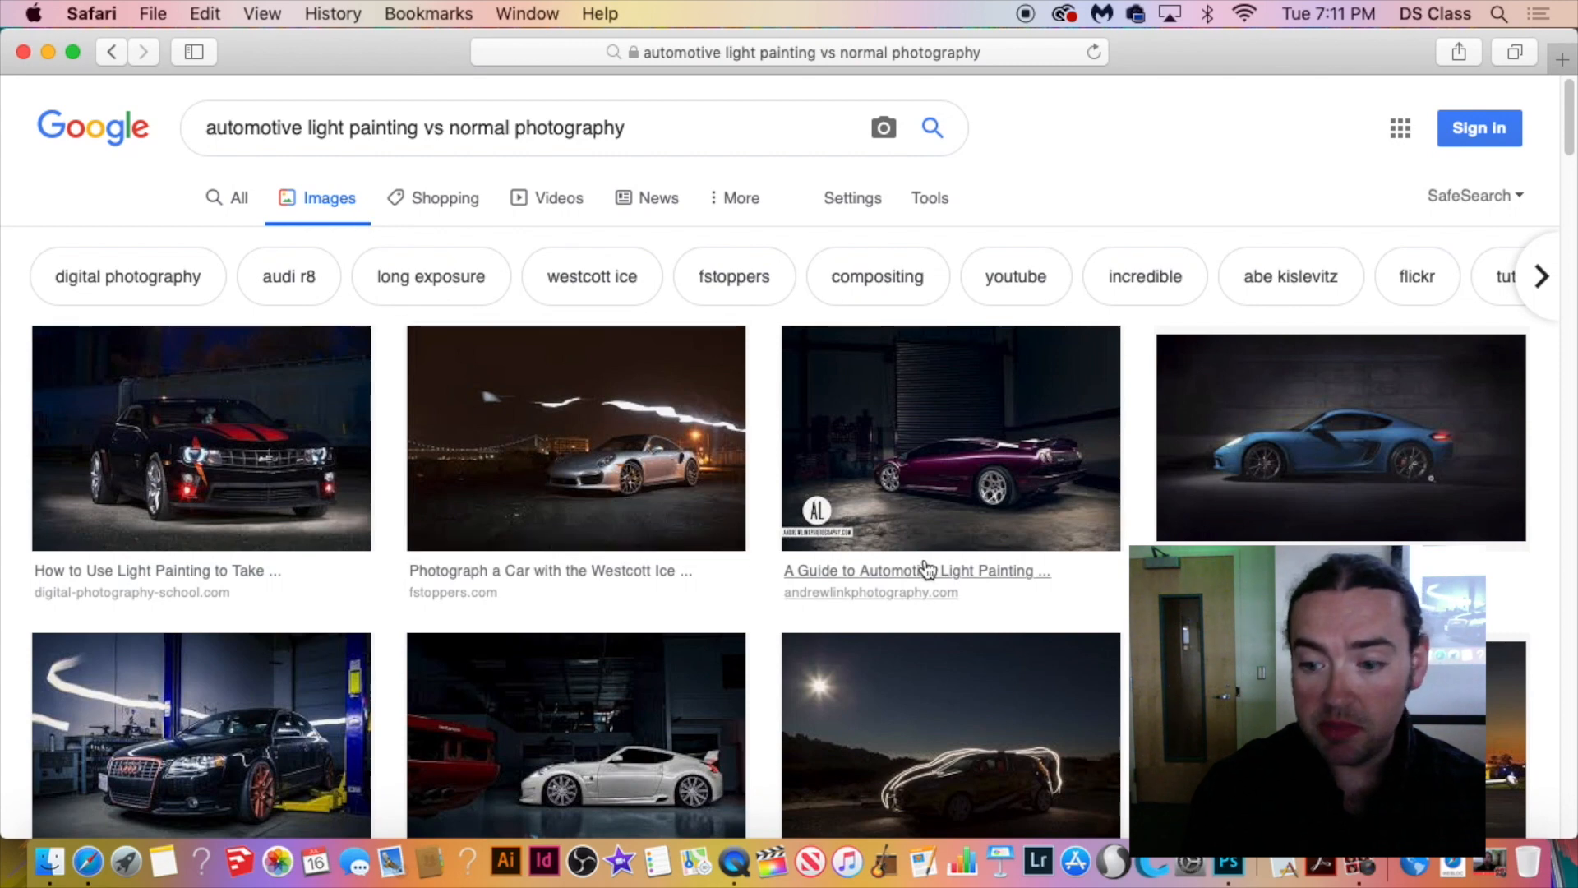
{"action": "scroll", "coordinate": [930, 564], "scroll_direction": "down", "scroll_amount": 5}
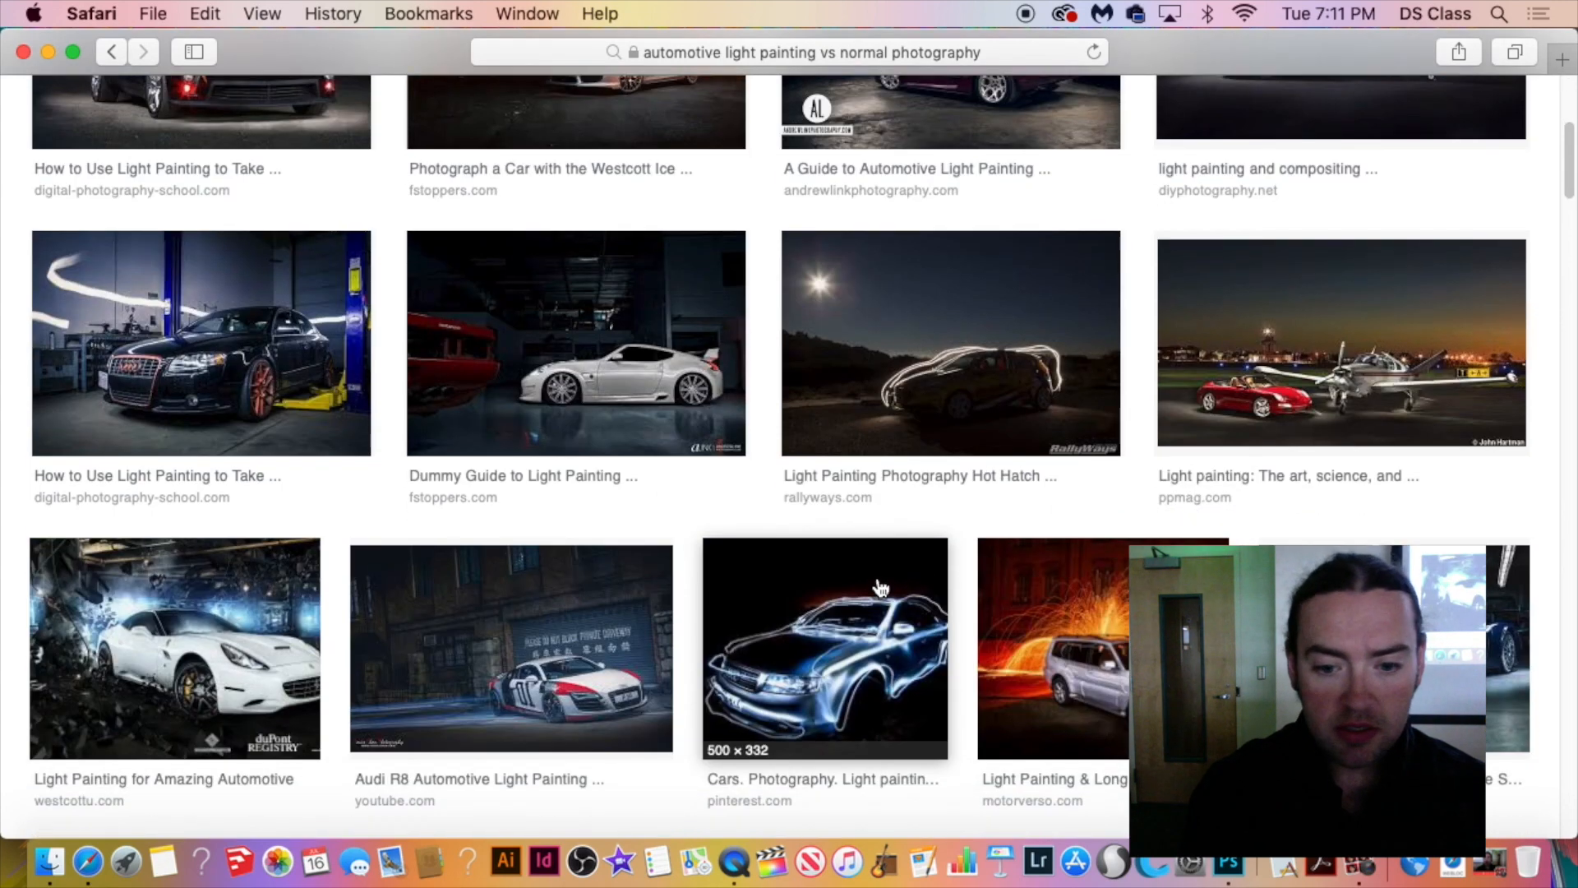
{"action": "scroll", "coordinate": [596, 600], "scroll_direction": "down", "scroll_amount": 7}
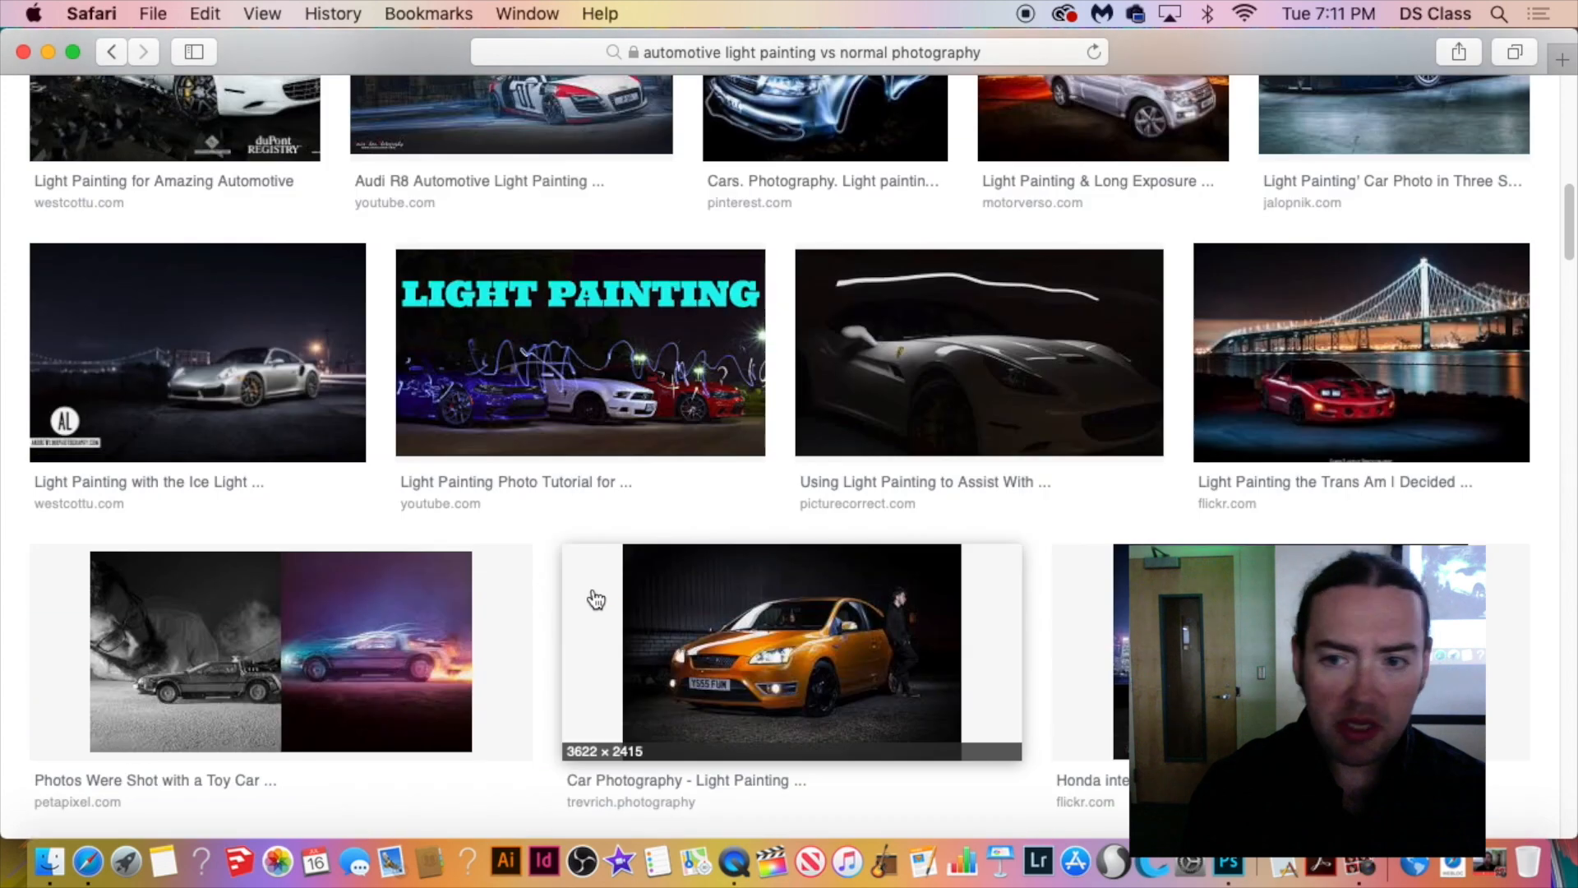
{"action": "scroll", "coordinate": [553, 606], "scroll_direction": "down", "scroll_amount": 4}
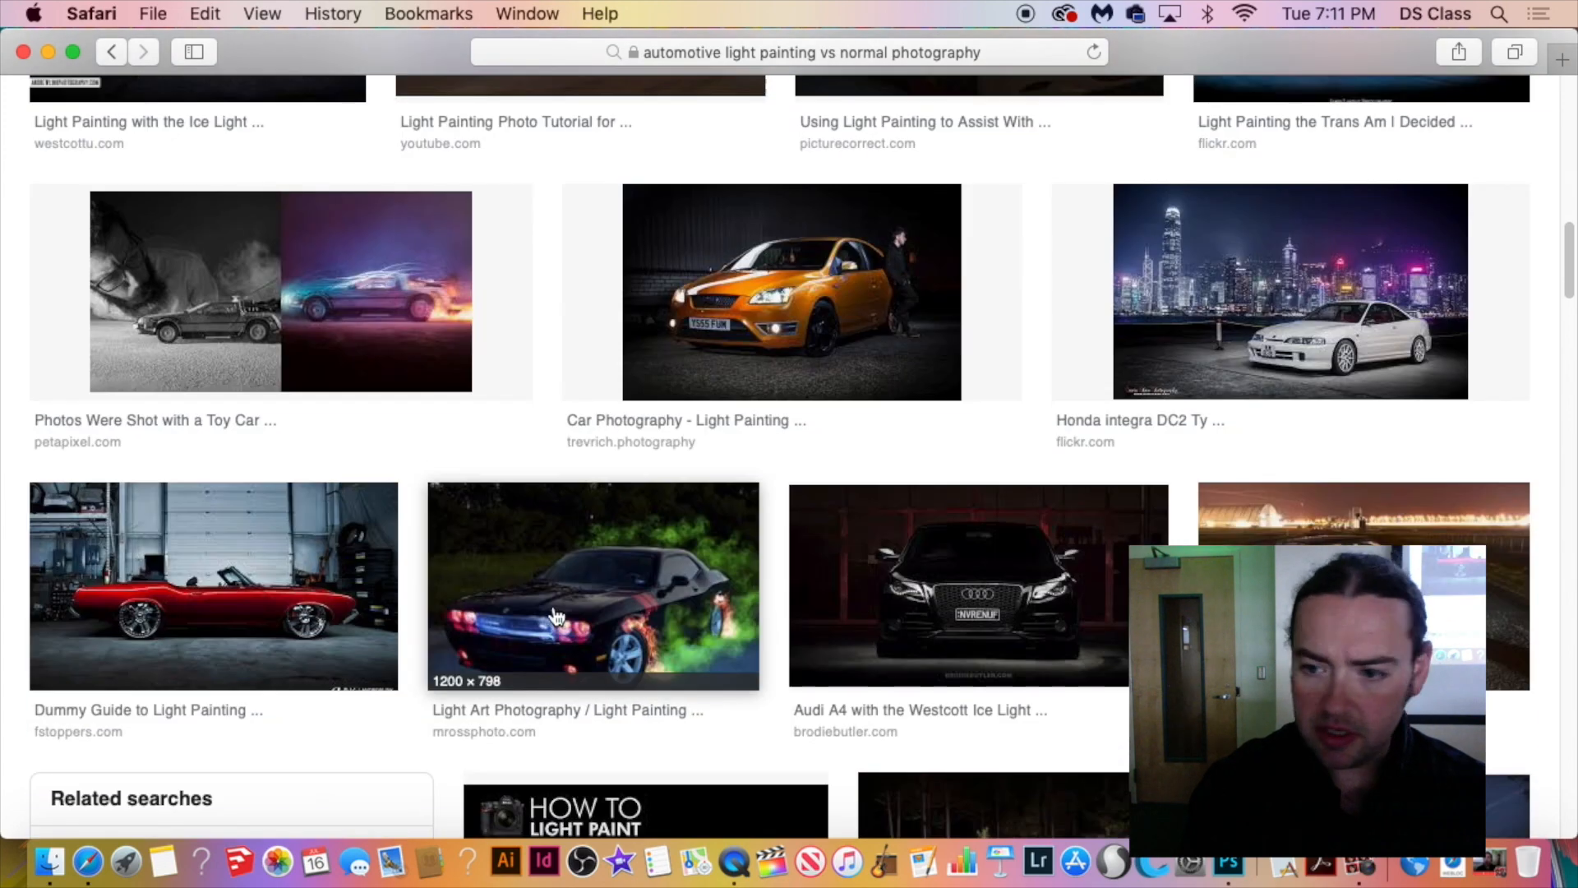
Browse the automotive light painting image results and open the preview of the white Fiesta Movement car with light trails.
{"action": "scroll", "coordinate": [556, 617], "scroll_direction": "down", "scroll_amount": 7}
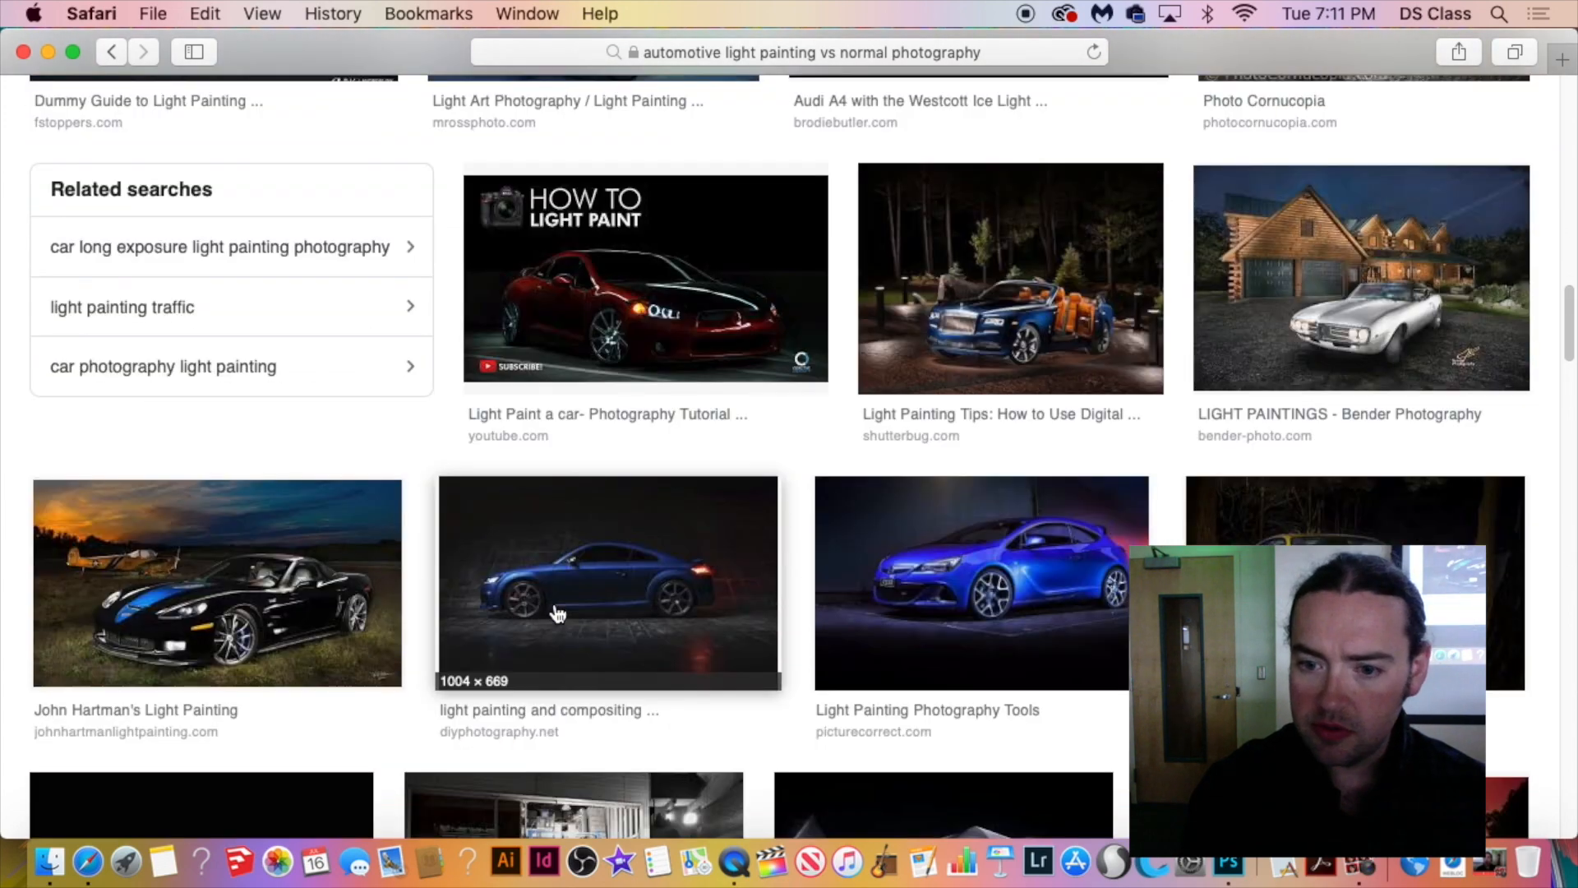
{"action": "scroll", "coordinate": [558, 613], "scroll_direction": "down", "scroll_amount": 7}
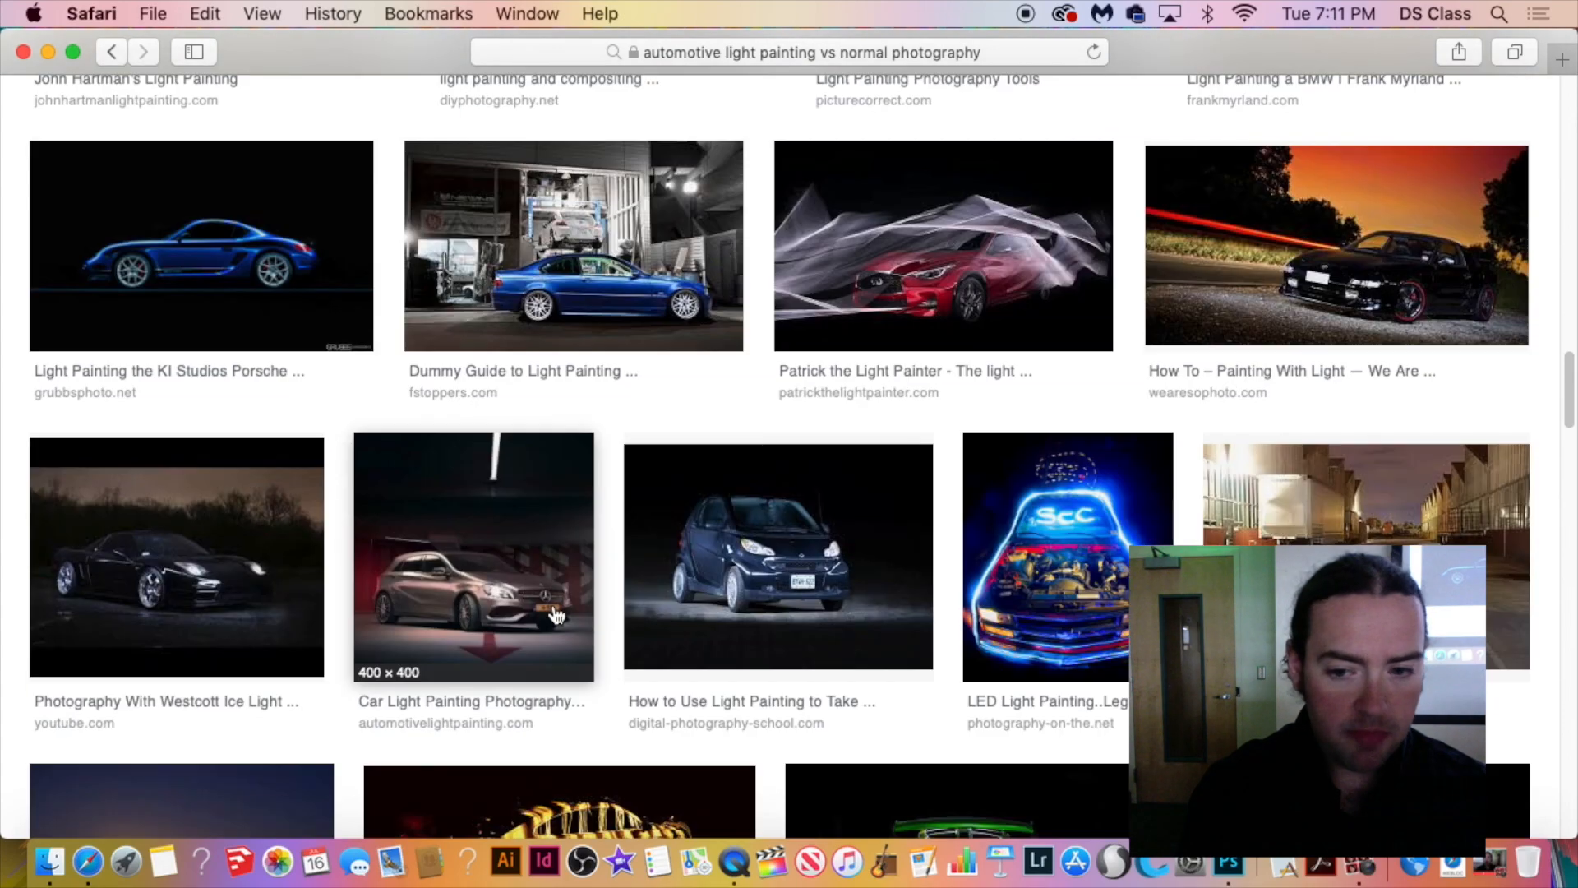
{"action": "scroll", "coordinate": [557, 615], "scroll_direction": "down", "scroll_amount": 4}
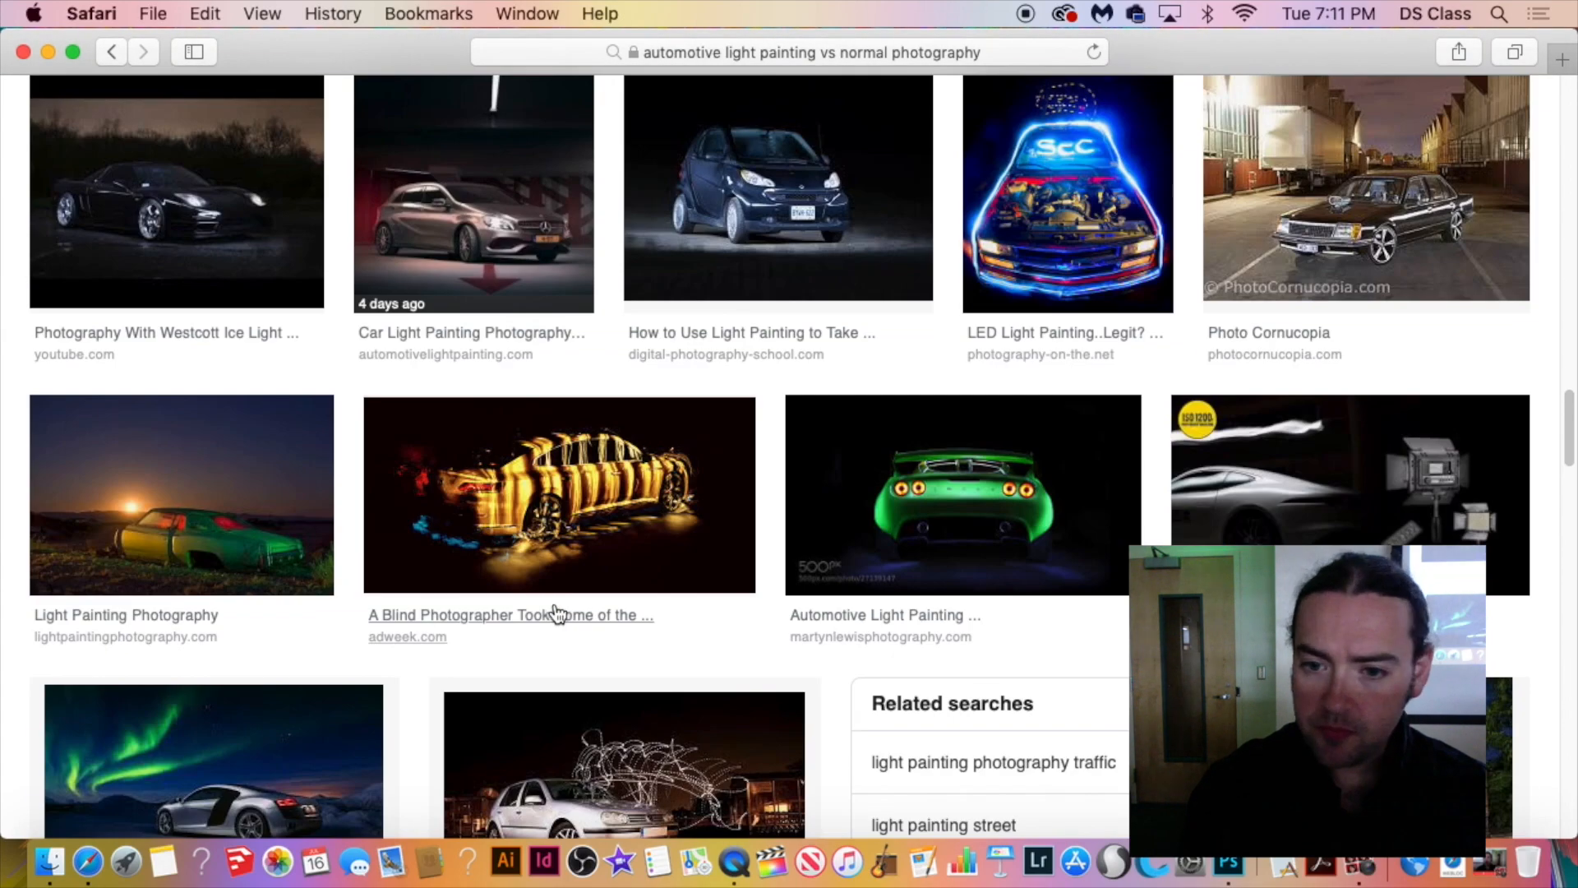
{"action": "scroll", "coordinate": [556, 615], "scroll_direction": "down", "scroll_amount": 9}
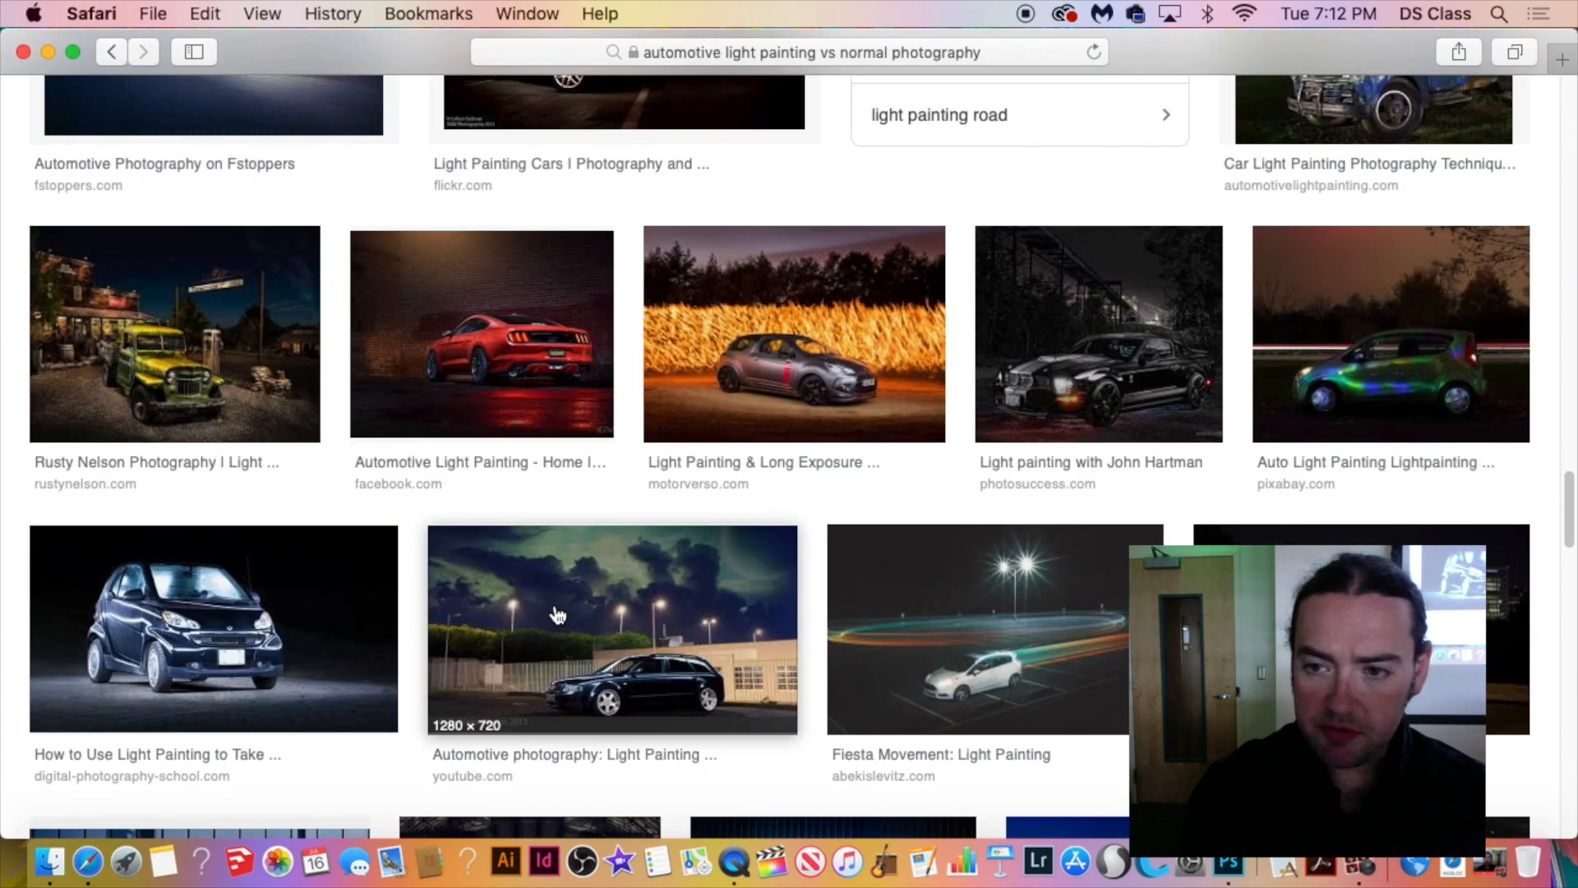
{"action": "scroll", "coordinate": [557, 613], "scroll_direction": "down", "scroll_amount": 2}
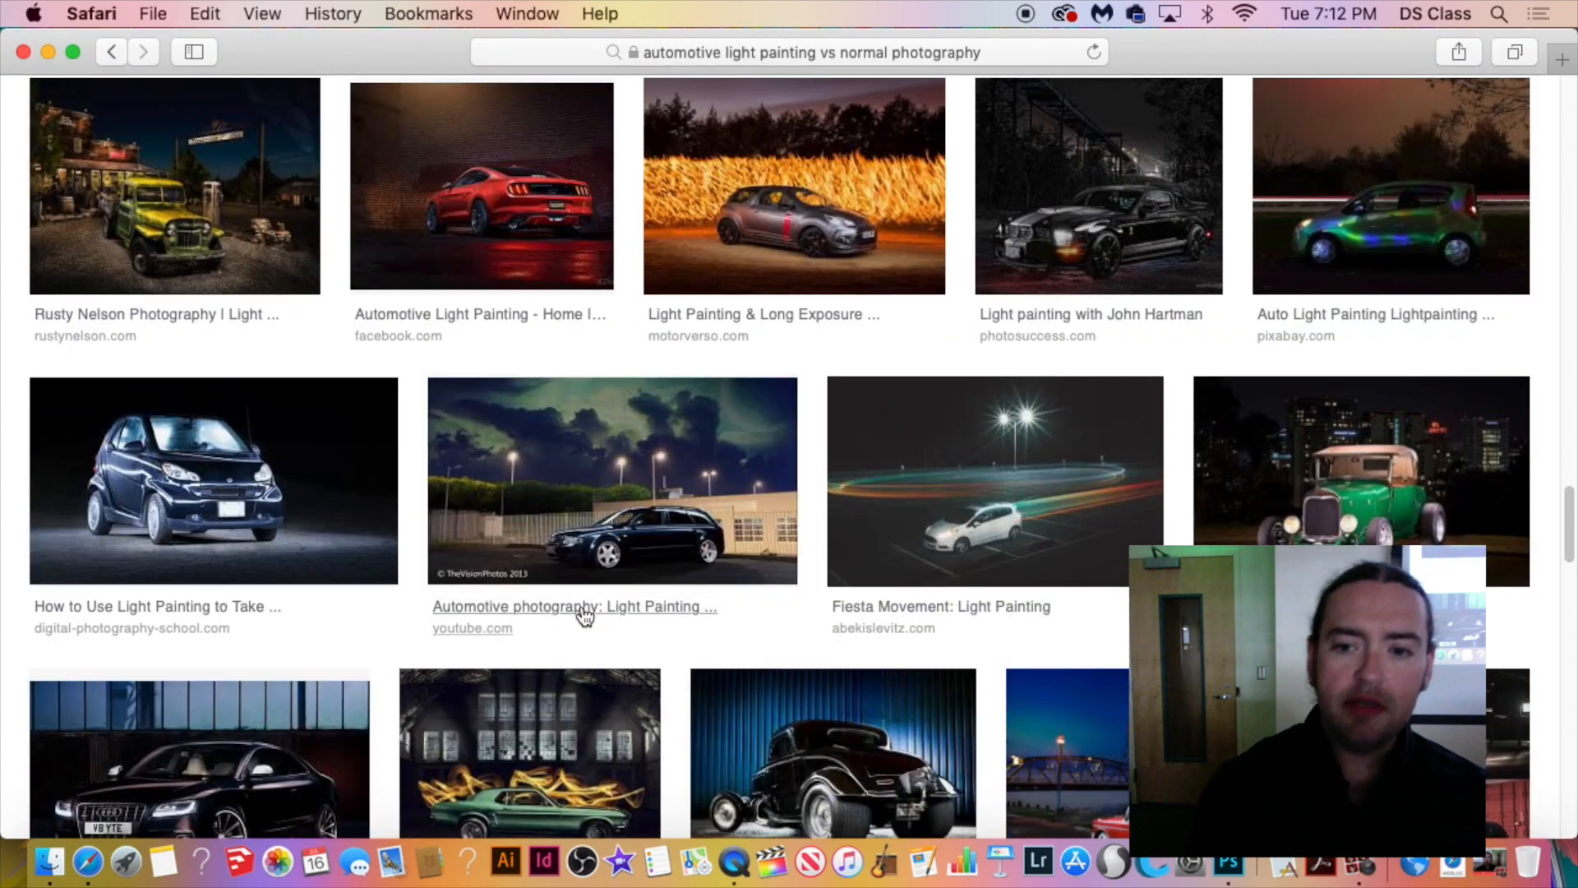
{"action": "scroll", "coordinate": [618, 629], "scroll_direction": "down", "scroll_amount": 7}
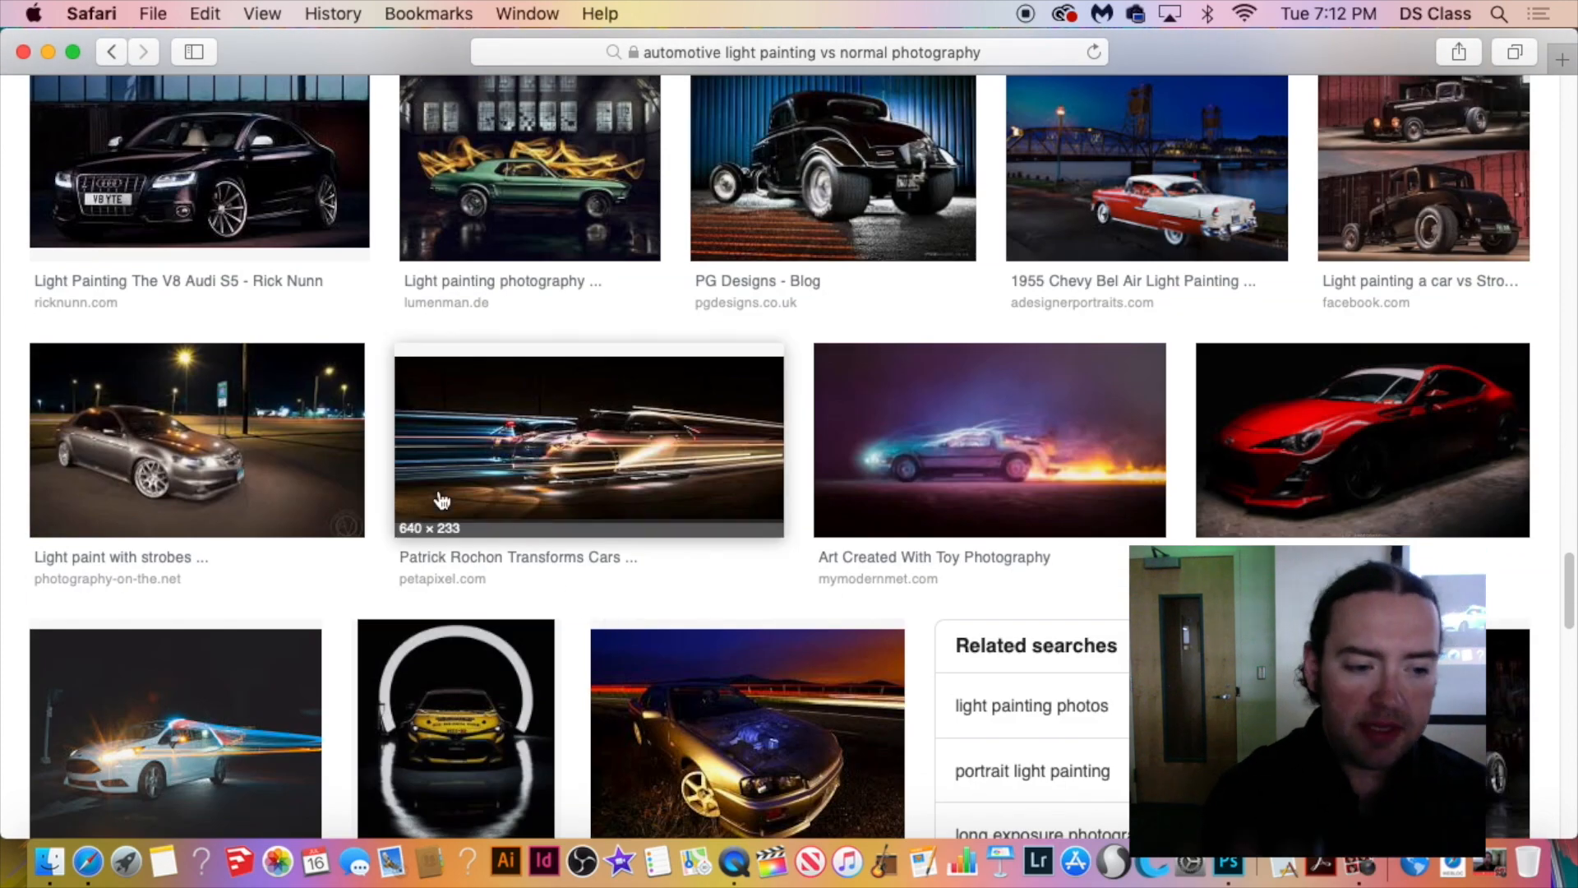
{"action": "left_click", "coordinate": [191, 697]}
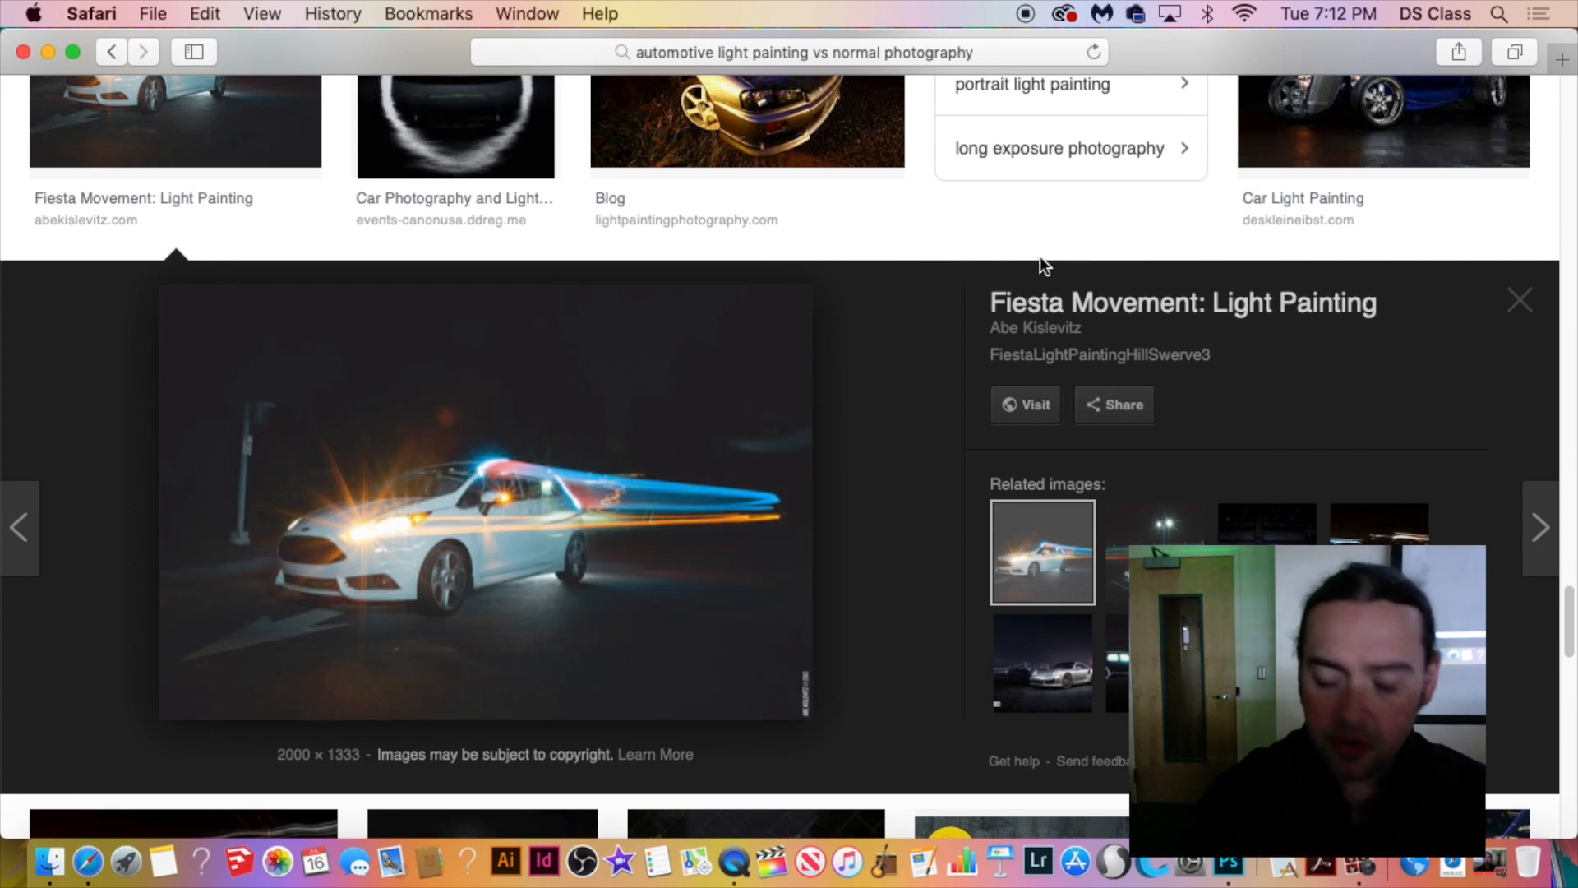
Replace the image search query with "HDR photo explained" and run the search.
{"action": "scroll", "coordinate": [1038, 256], "scroll_direction": "up", "scroll_amount": 20}
{"action": "left_click_drag", "start_coordinate": [676, 136], "coordinate": [110, 130]}
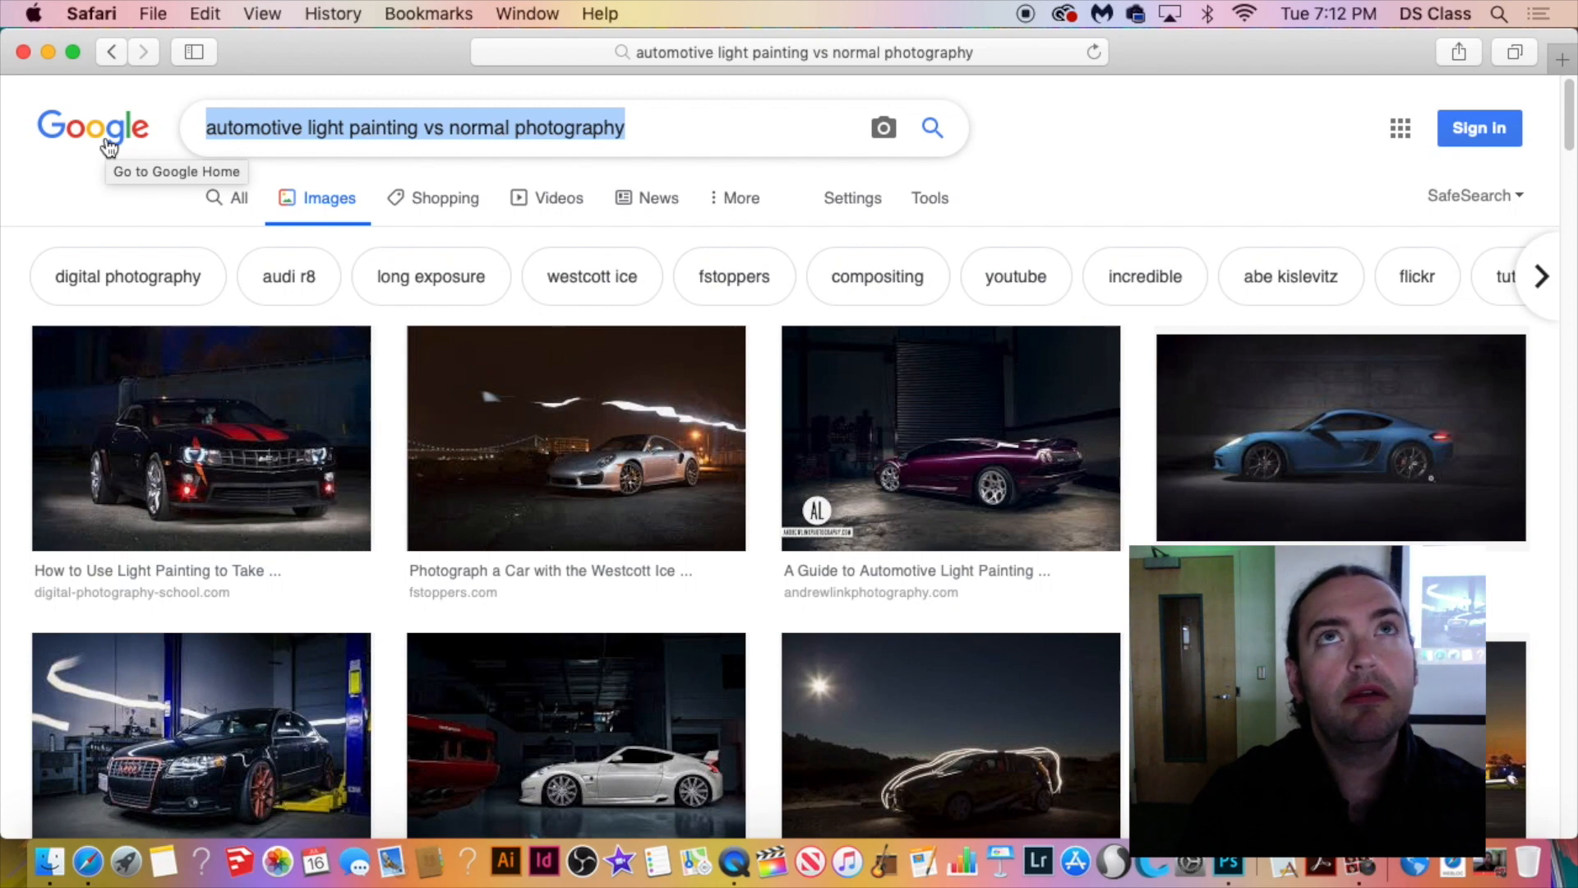
{"action": "type", "text": "HDR "}
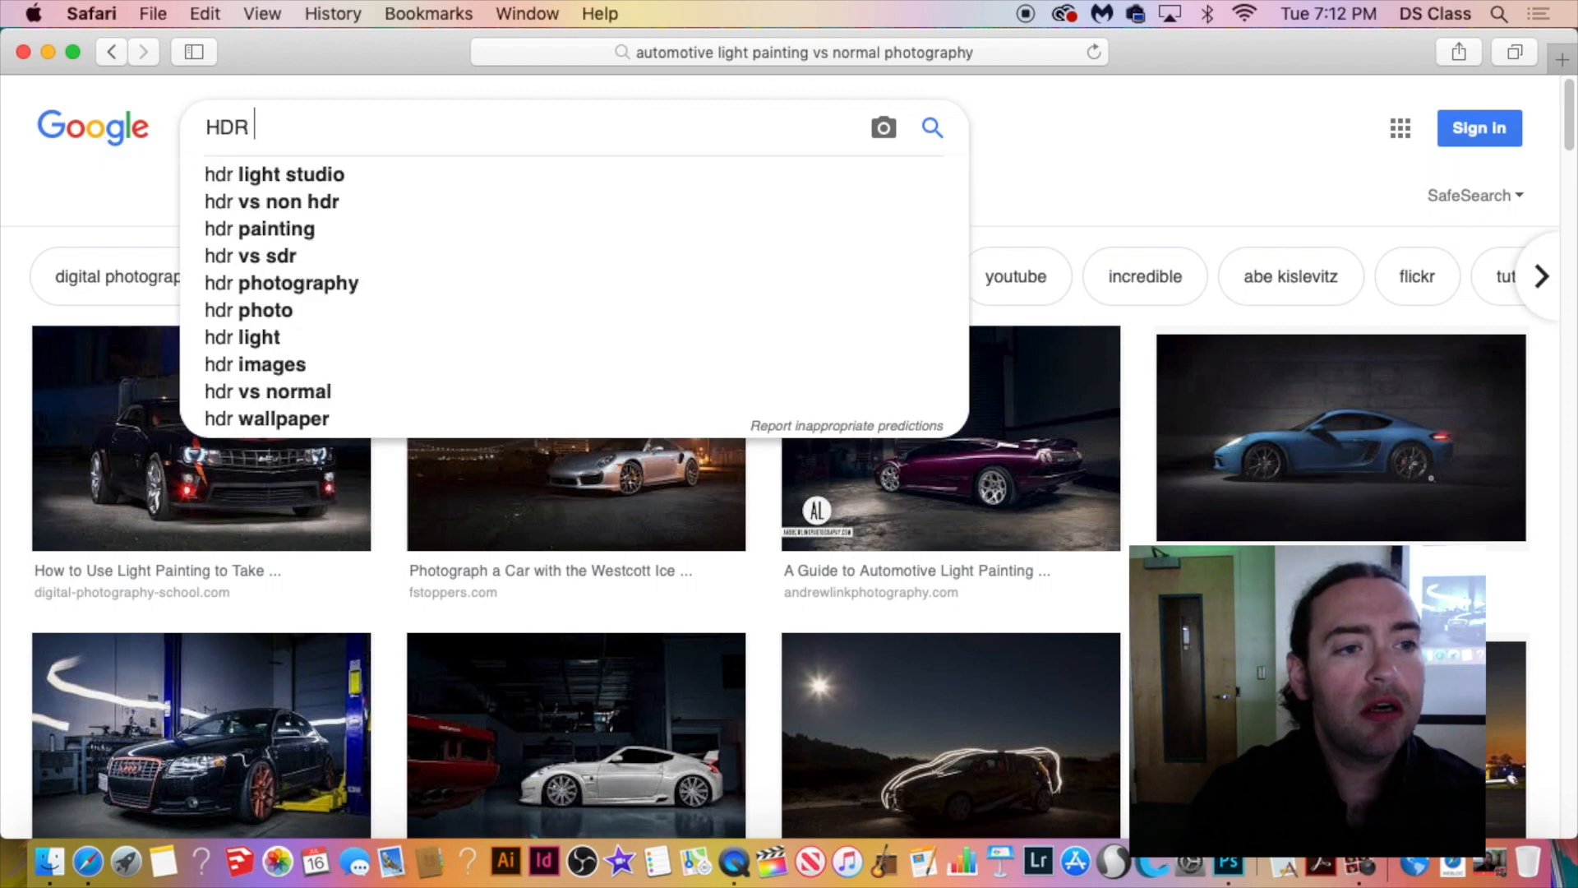
{"action": "type", "text": "photo ex"}
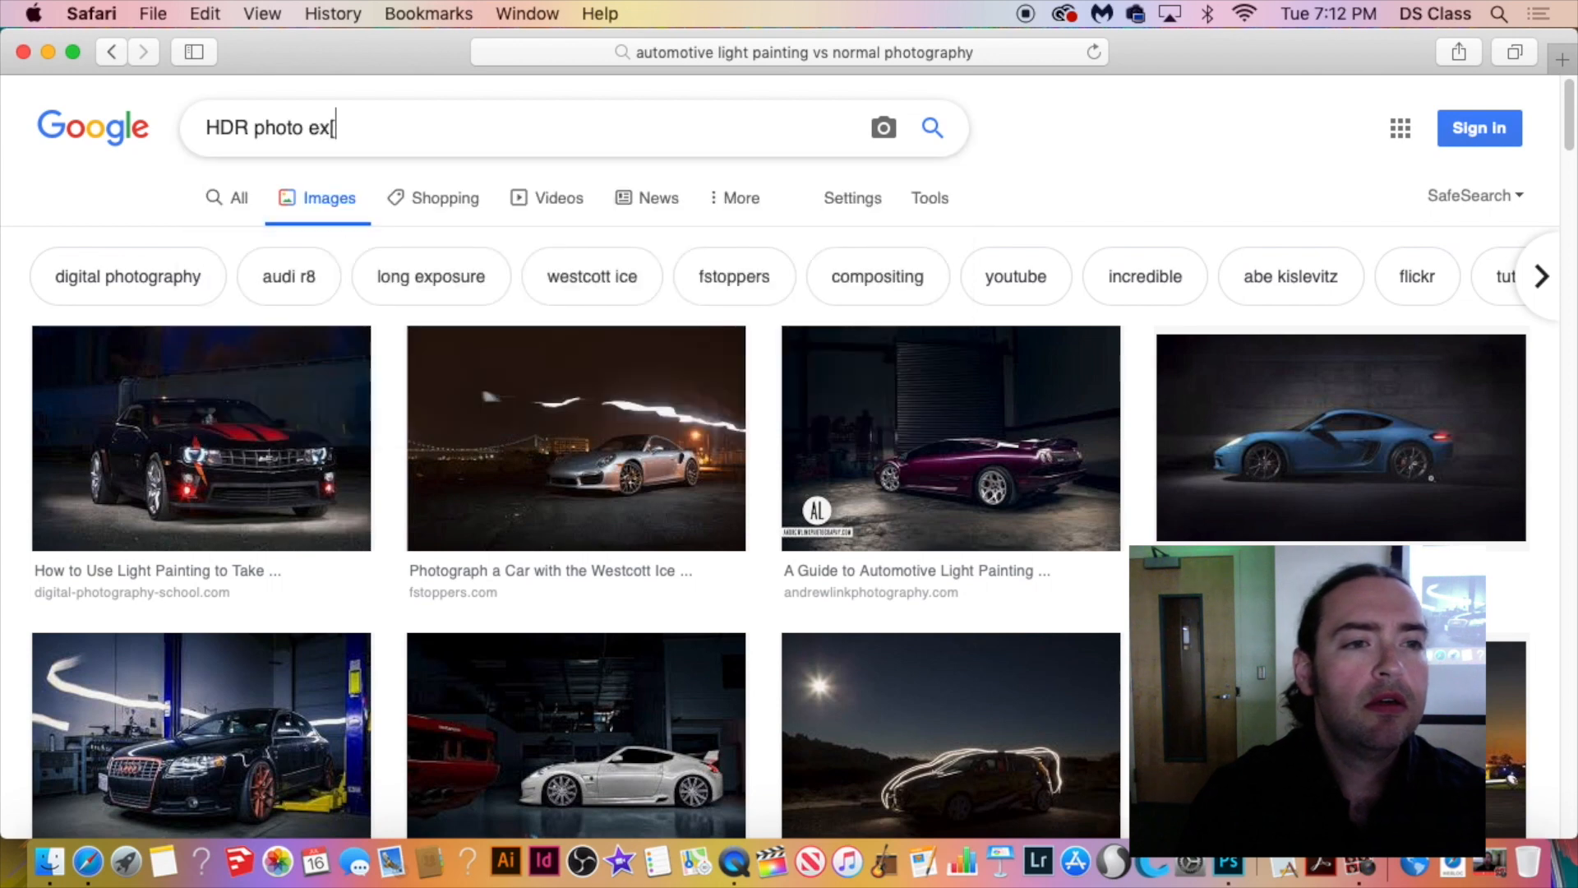
{"action": "type", "text": "plained"}
{"action": "key", "text": "Return"}
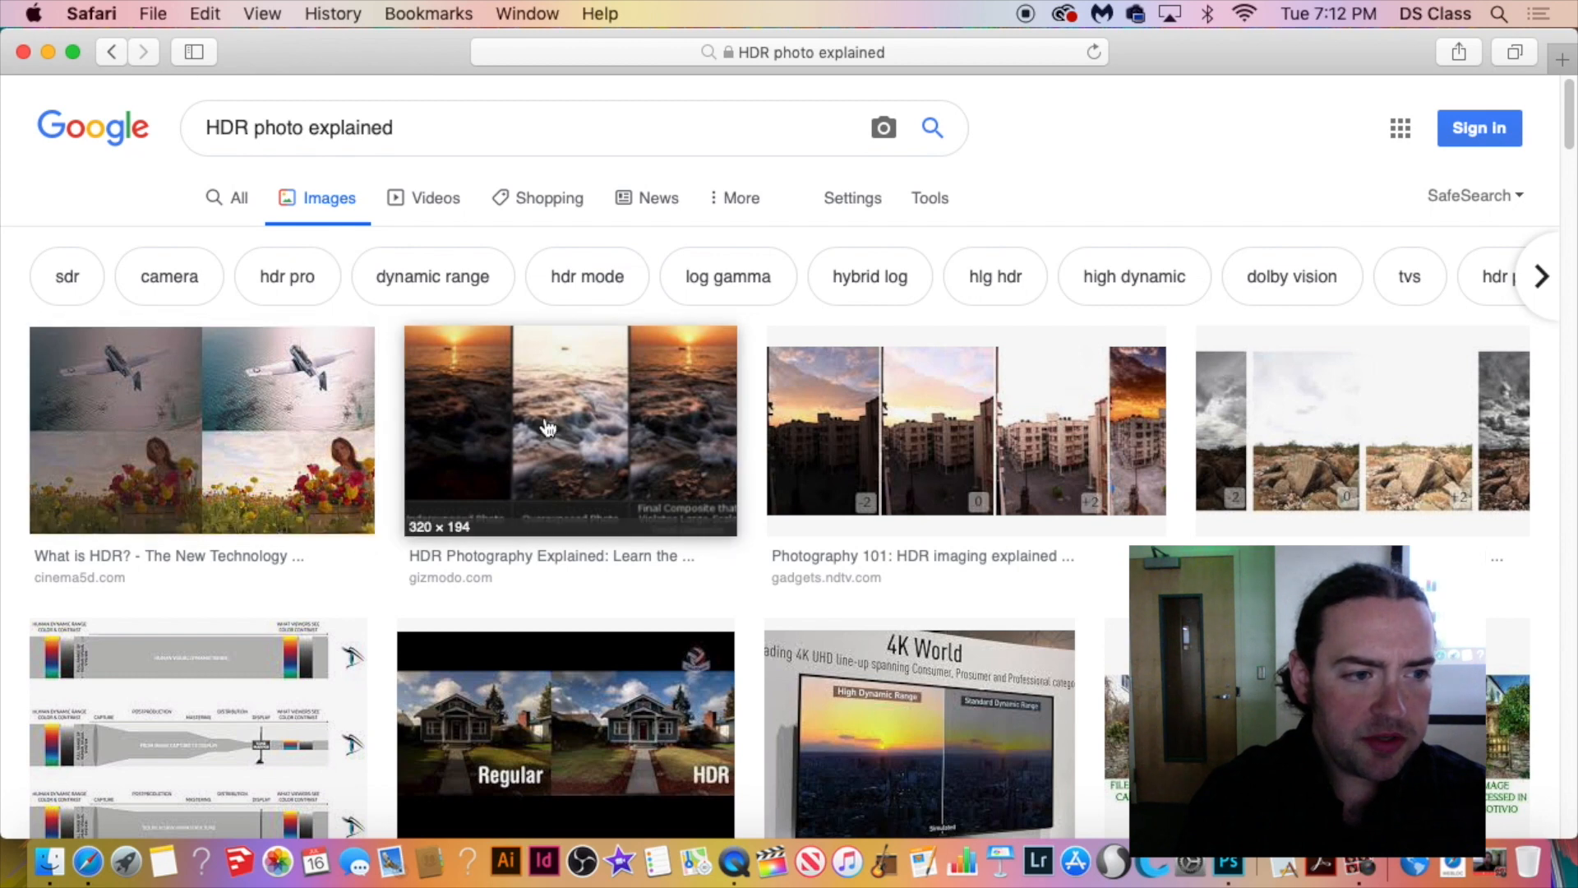
Preview the NDTV Gadgets image comparing -2, 0 and +2 exposures with HDR, and look through further HDR example results.
{"action": "scroll", "coordinate": [559, 427], "scroll_direction": "down", "scroll_amount": 1}
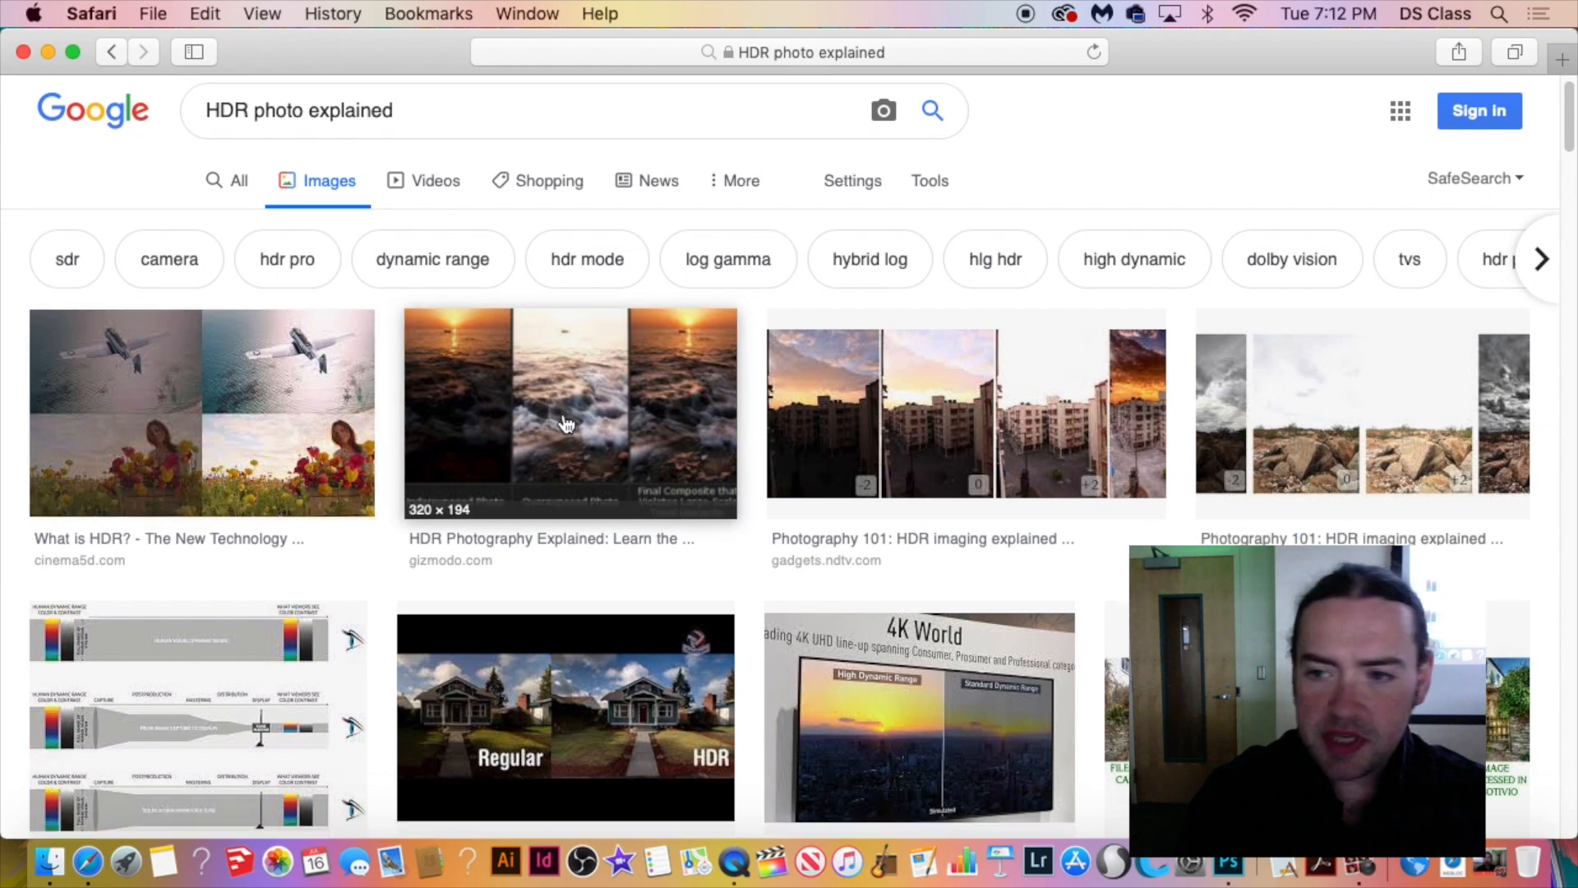
{"action": "left_click", "coordinate": [1046, 407]}
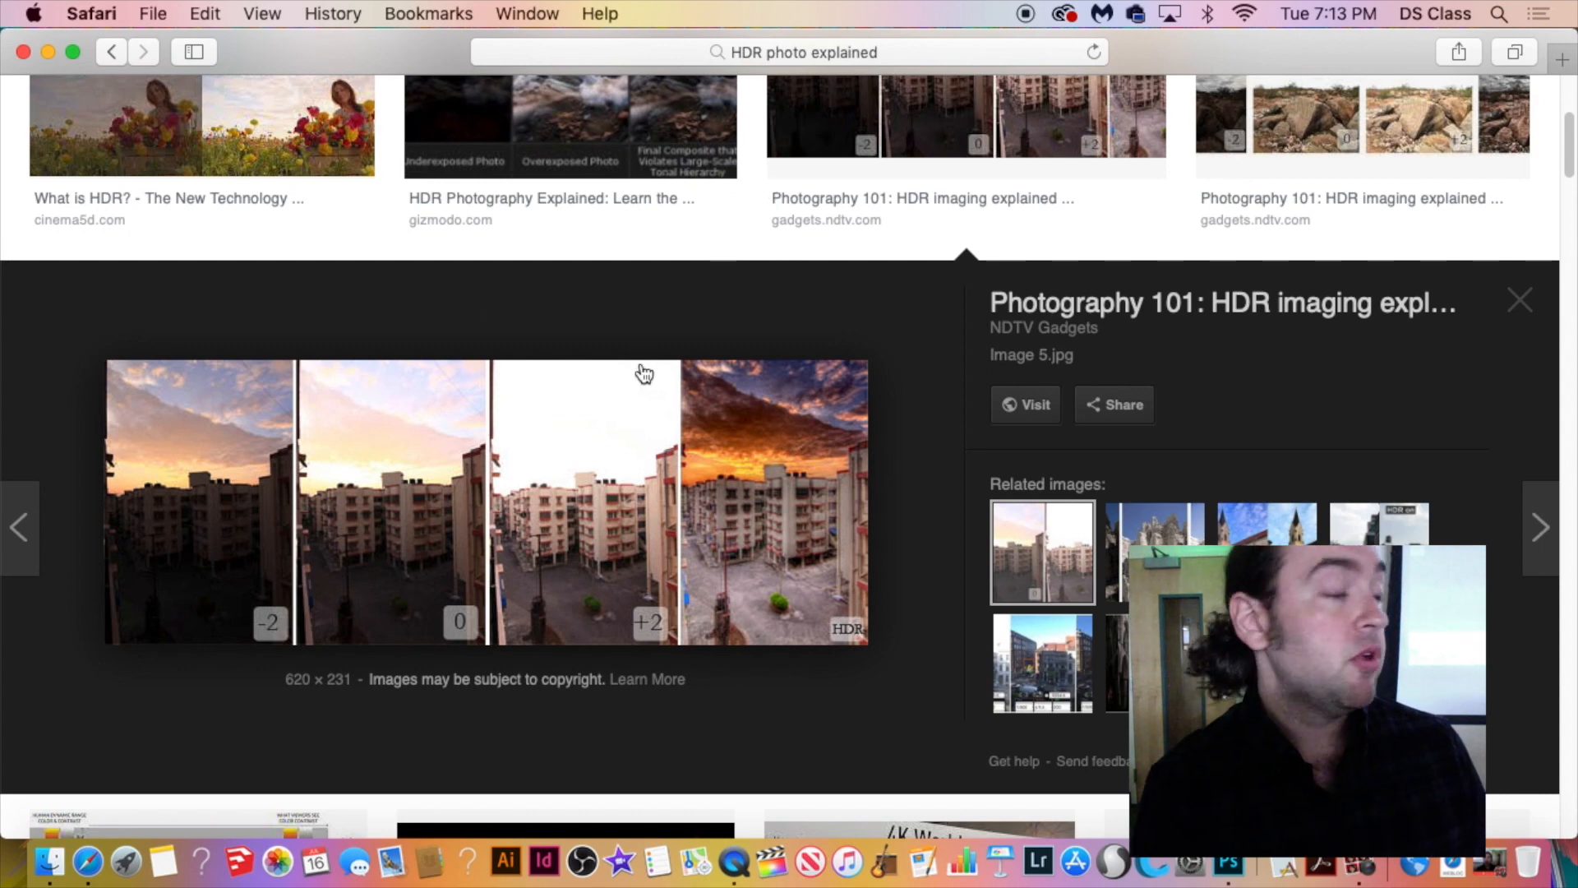
{"action": "scroll", "coordinate": [645, 374], "scroll_direction": "up", "scroll_amount": 3}
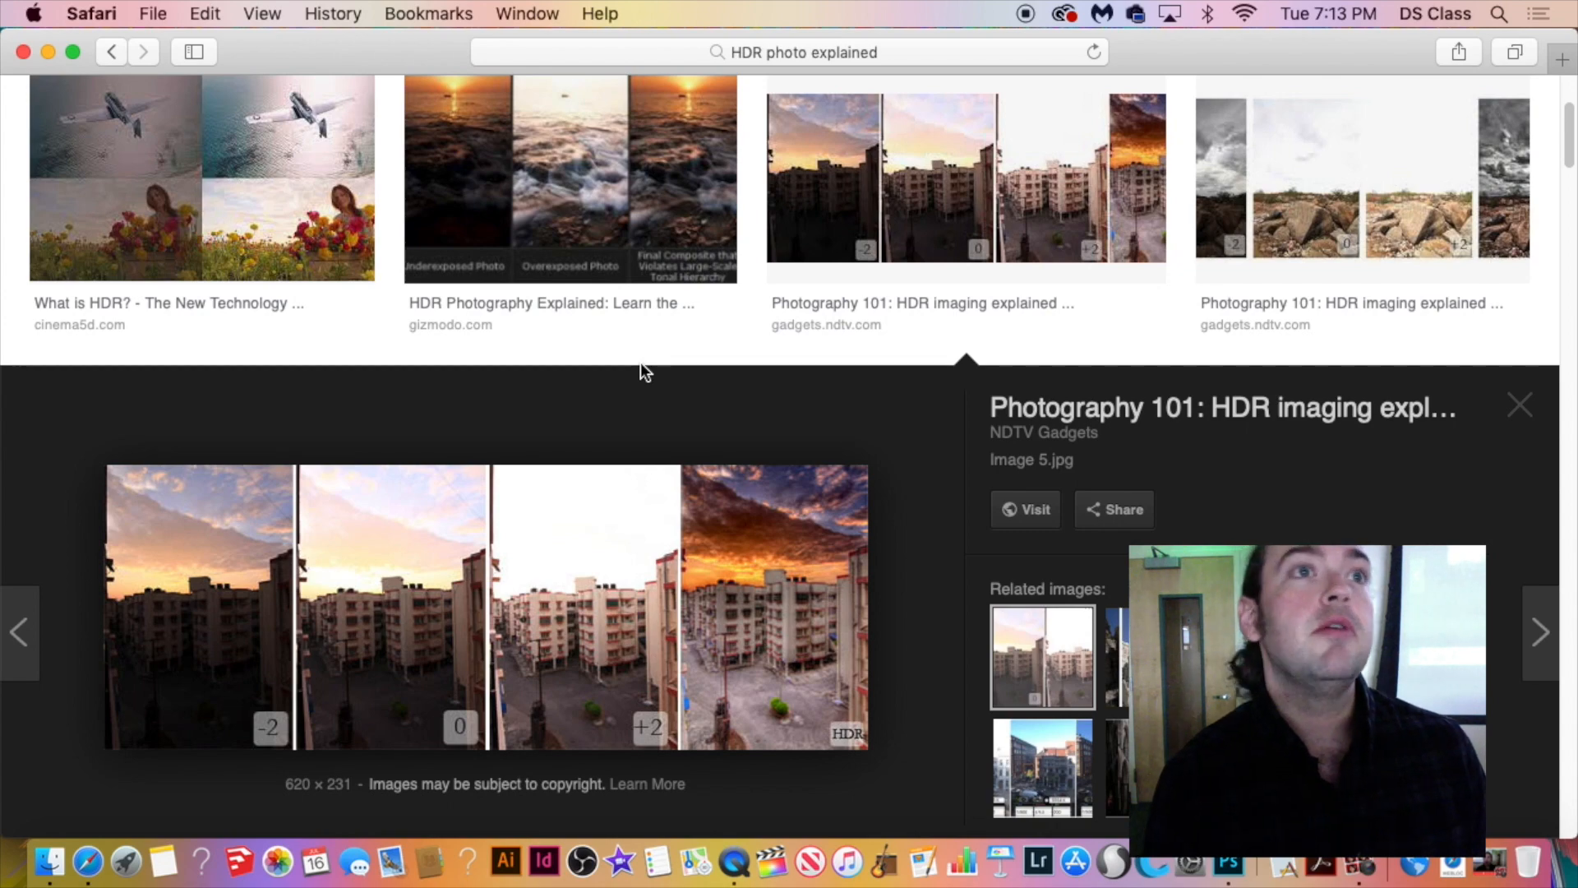
{"action": "scroll", "coordinate": [639, 366], "scroll_direction": "up", "scroll_amount": 6}
{"action": "scroll", "coordinate": [642, 370], "scroll_direction": "down", "scroll_amount": 20}
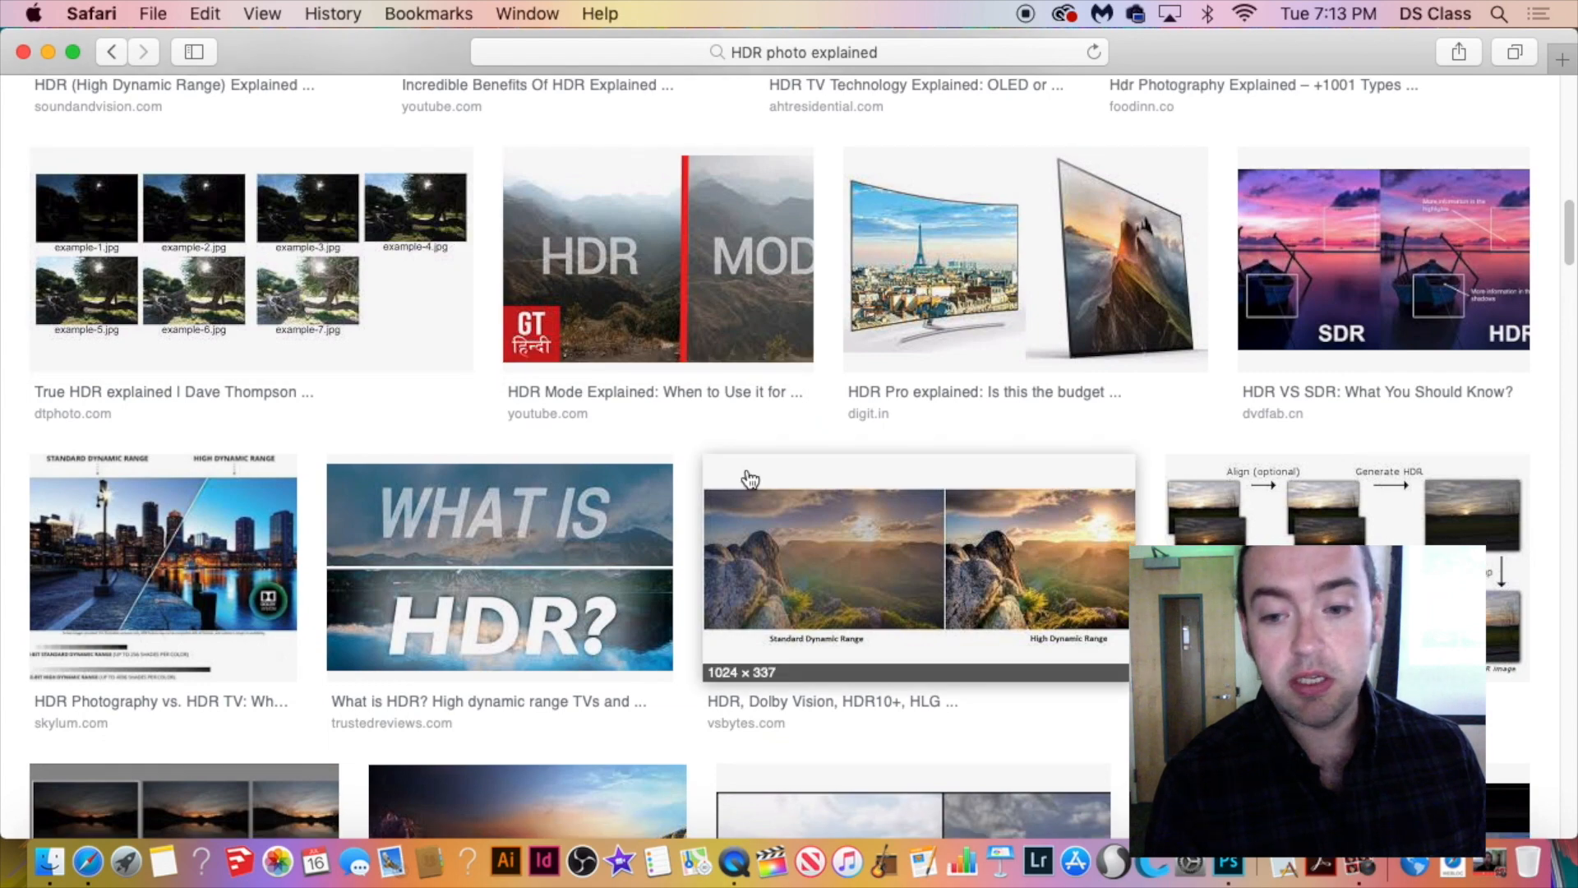
{"action": "scroll", "coordinate": [954, 558], "scroll_direction": "down", "scroll_amount": 17}
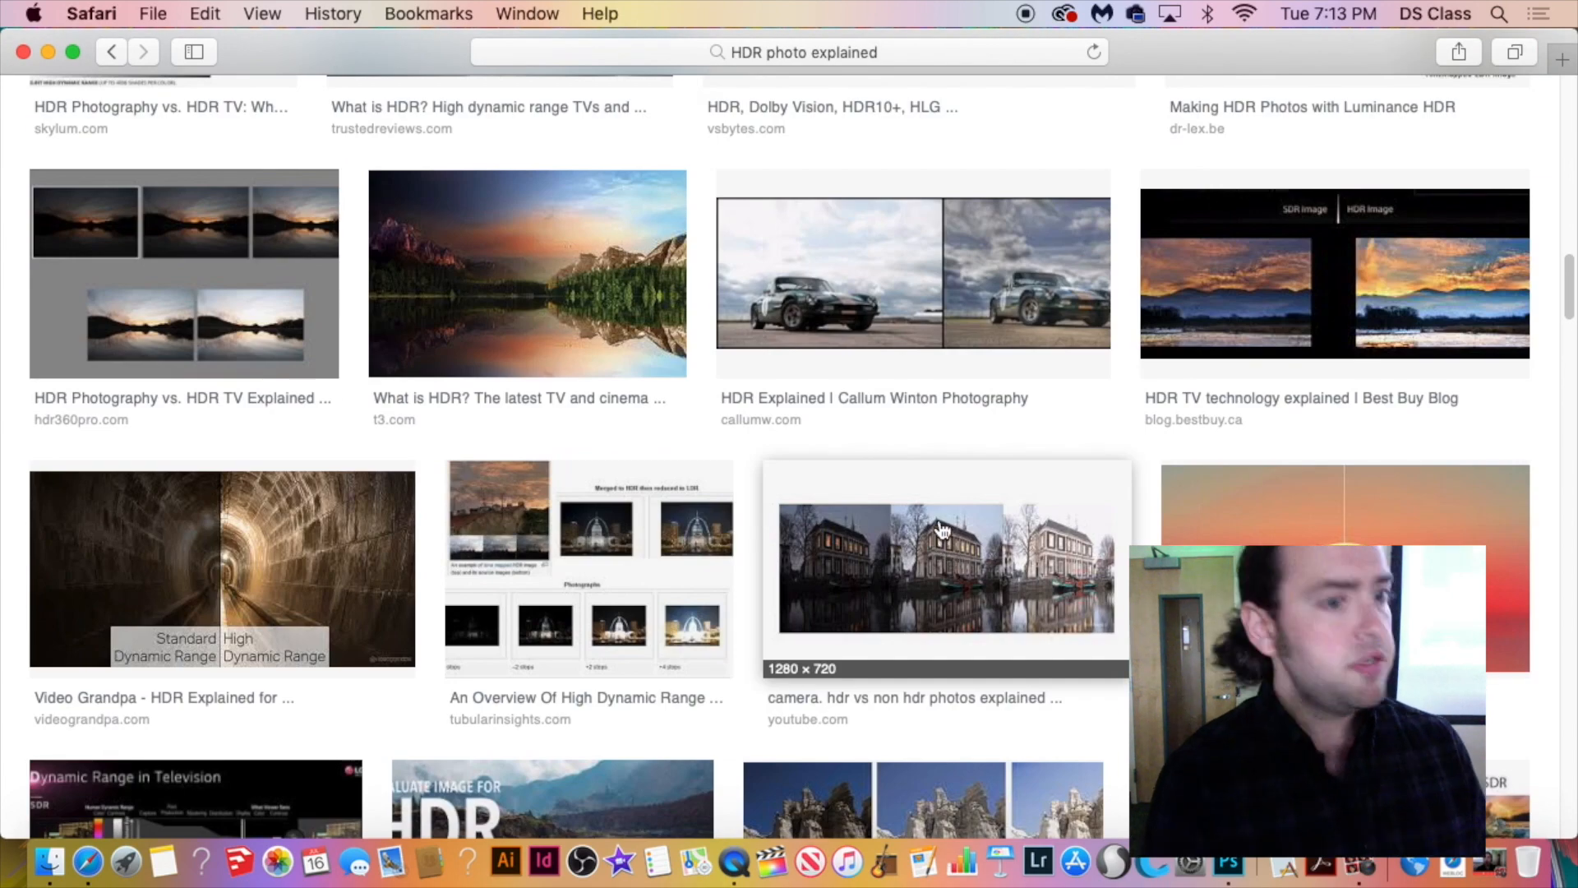
{"action": "scroll", "coordinate": [943, 520], "scroll_direction": "down", "scroll_amount": 11}
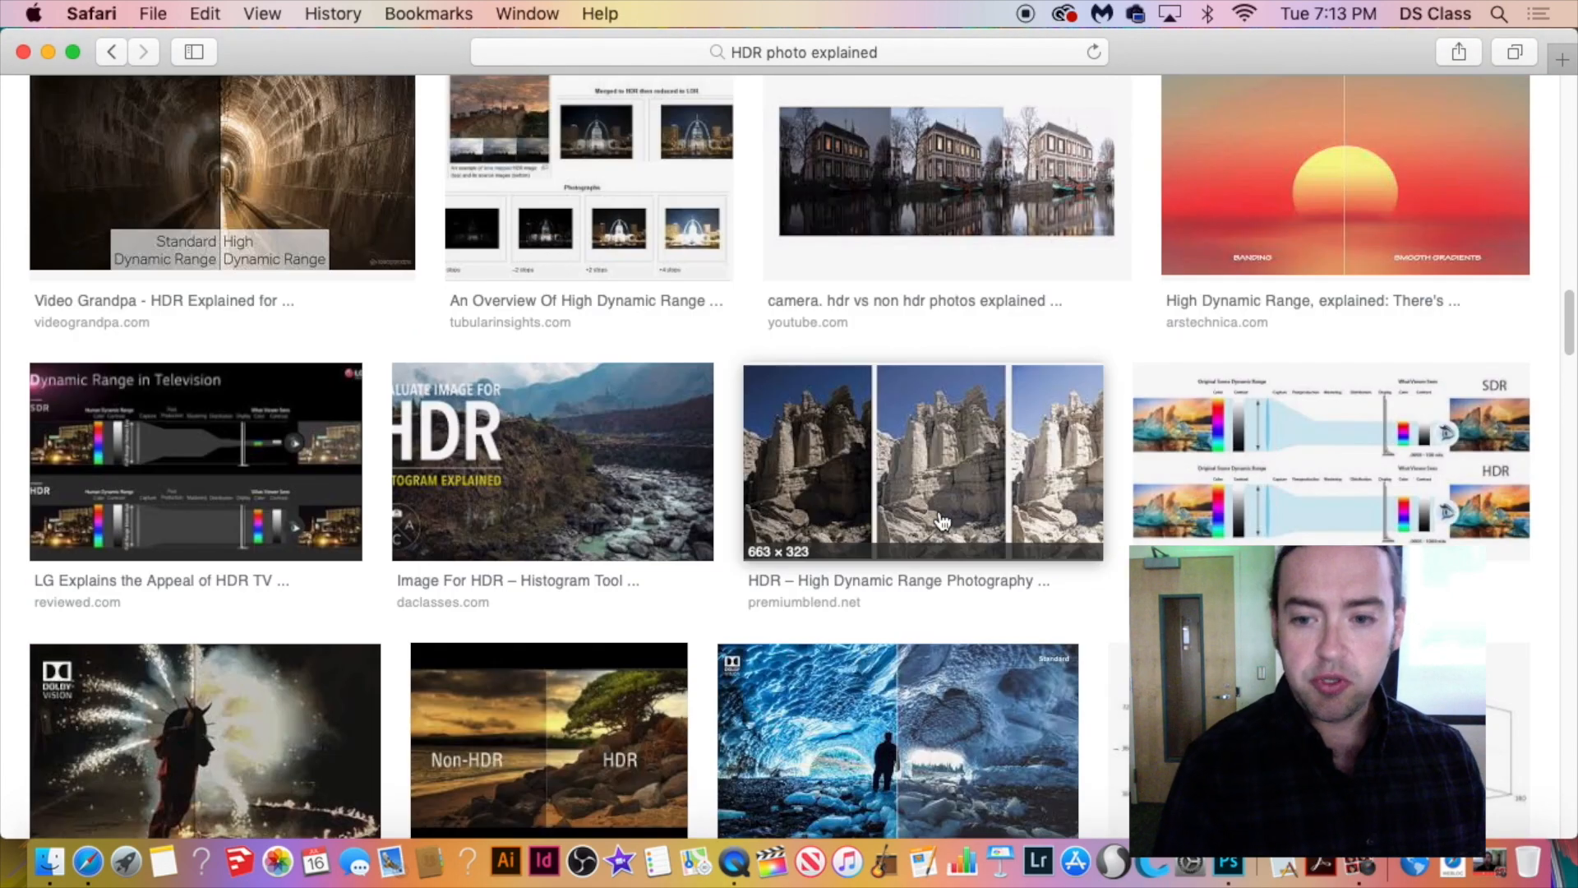
{"action": "scroll", "coordinate": [939, 513], "scroll_direction": "down", "scroll_amount": 18}
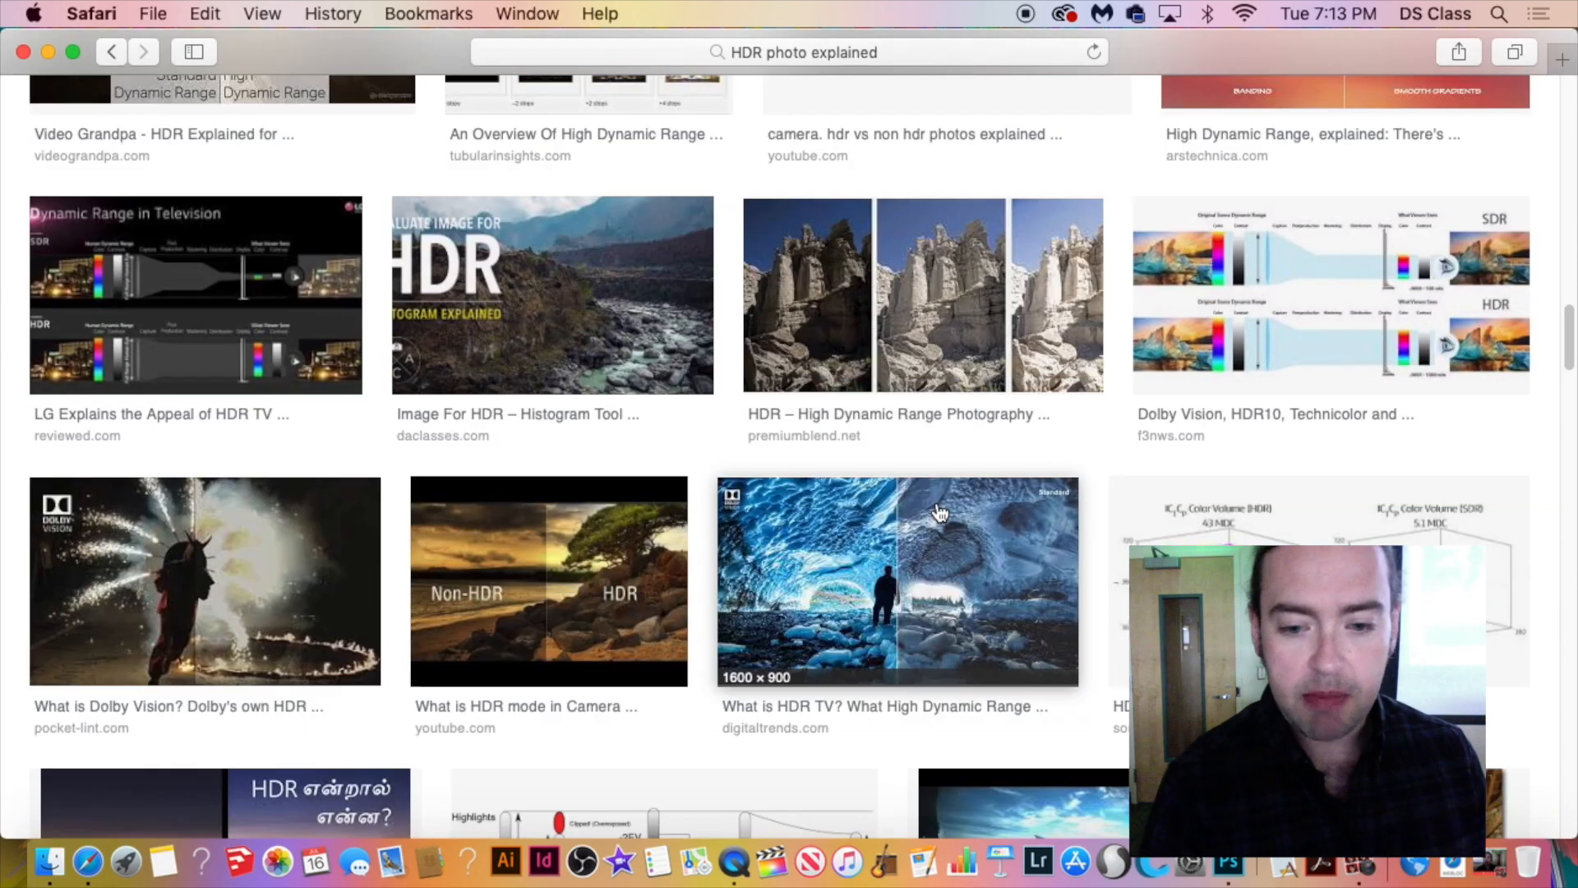
{"action": "scroll", "coordinate": [938, 512], "scroll_direction": "down", "scroll_amount": 2}
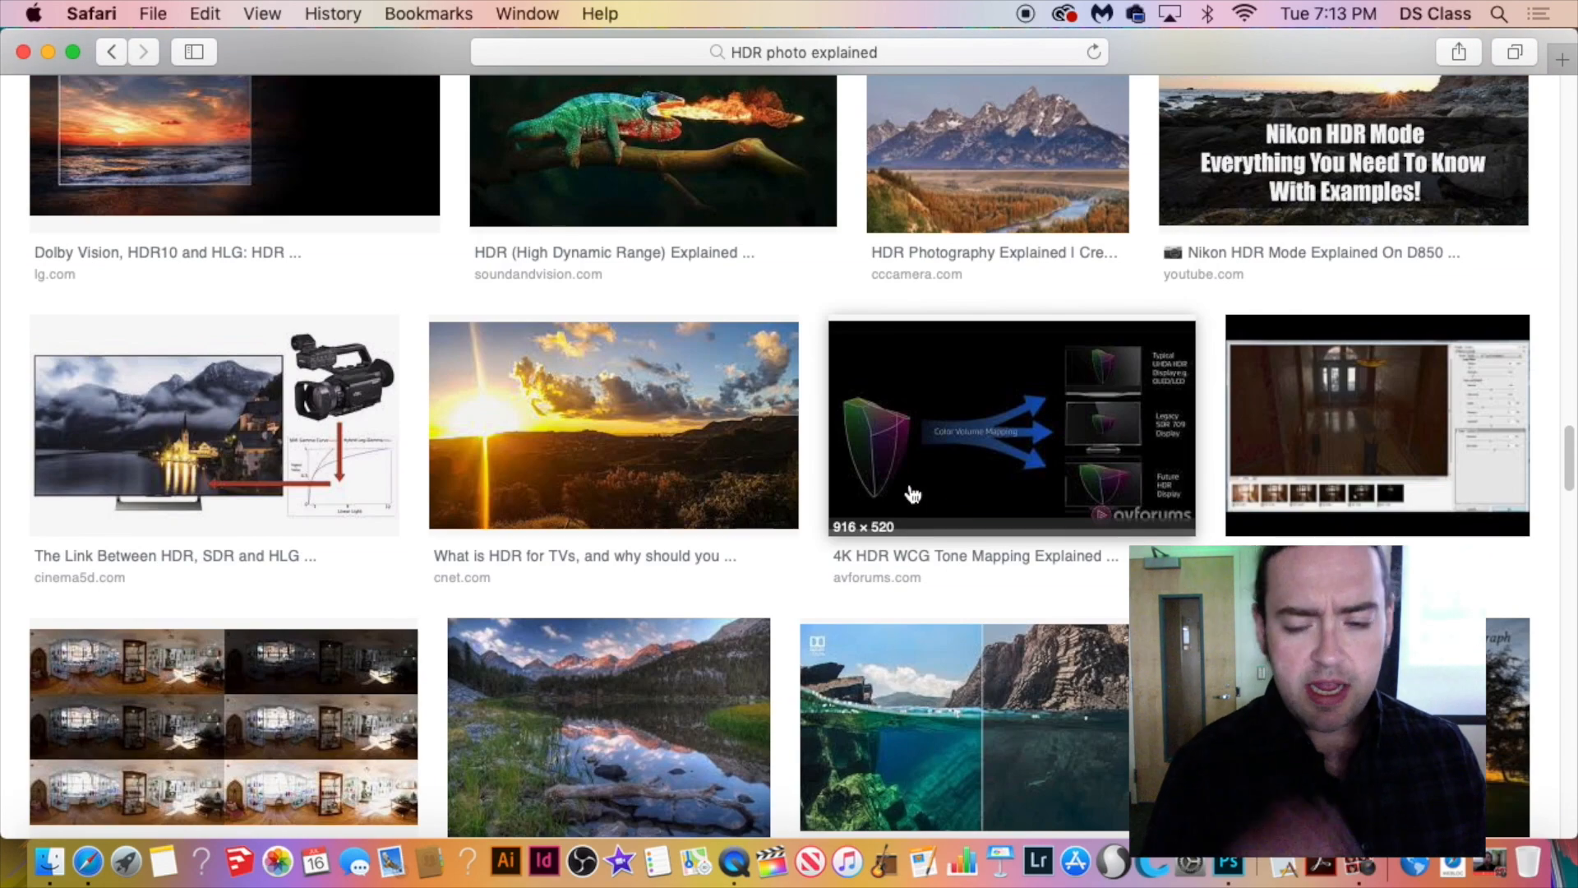
Change the image search query to "HDR photos" and run it.
{"action": "scroll", "coordinate": [899, 469], "scroll_direction": "up", "scroll_amount": 20}
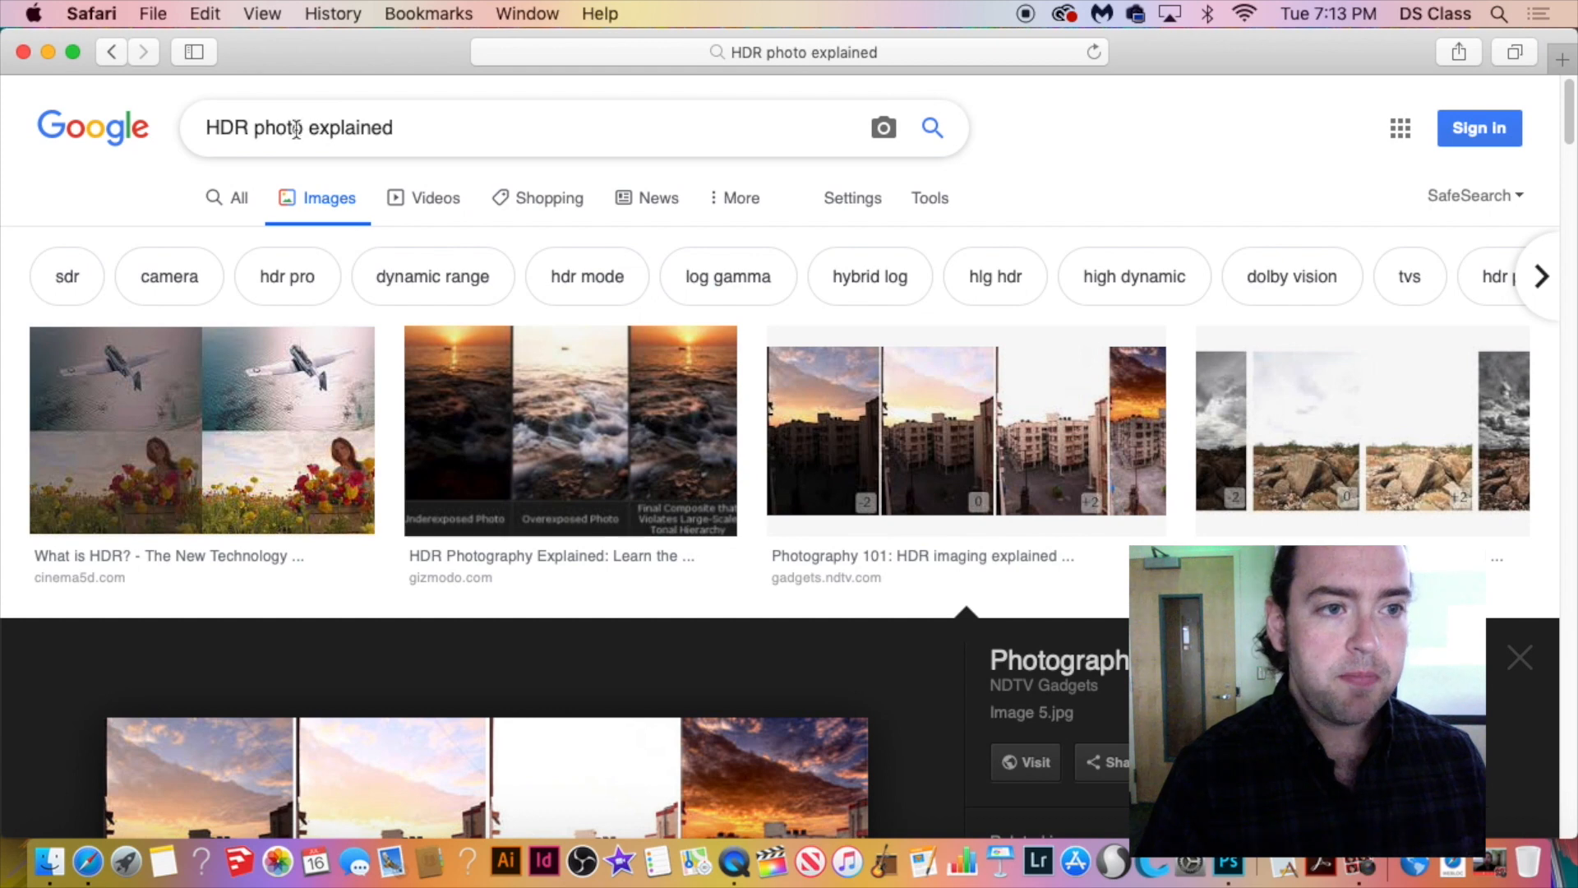
{"action": "left_click_drag", "start_coordinate": [303, 127], "coordinate": [440, 137]}
{"action": "key", "text": "BackSpace"}
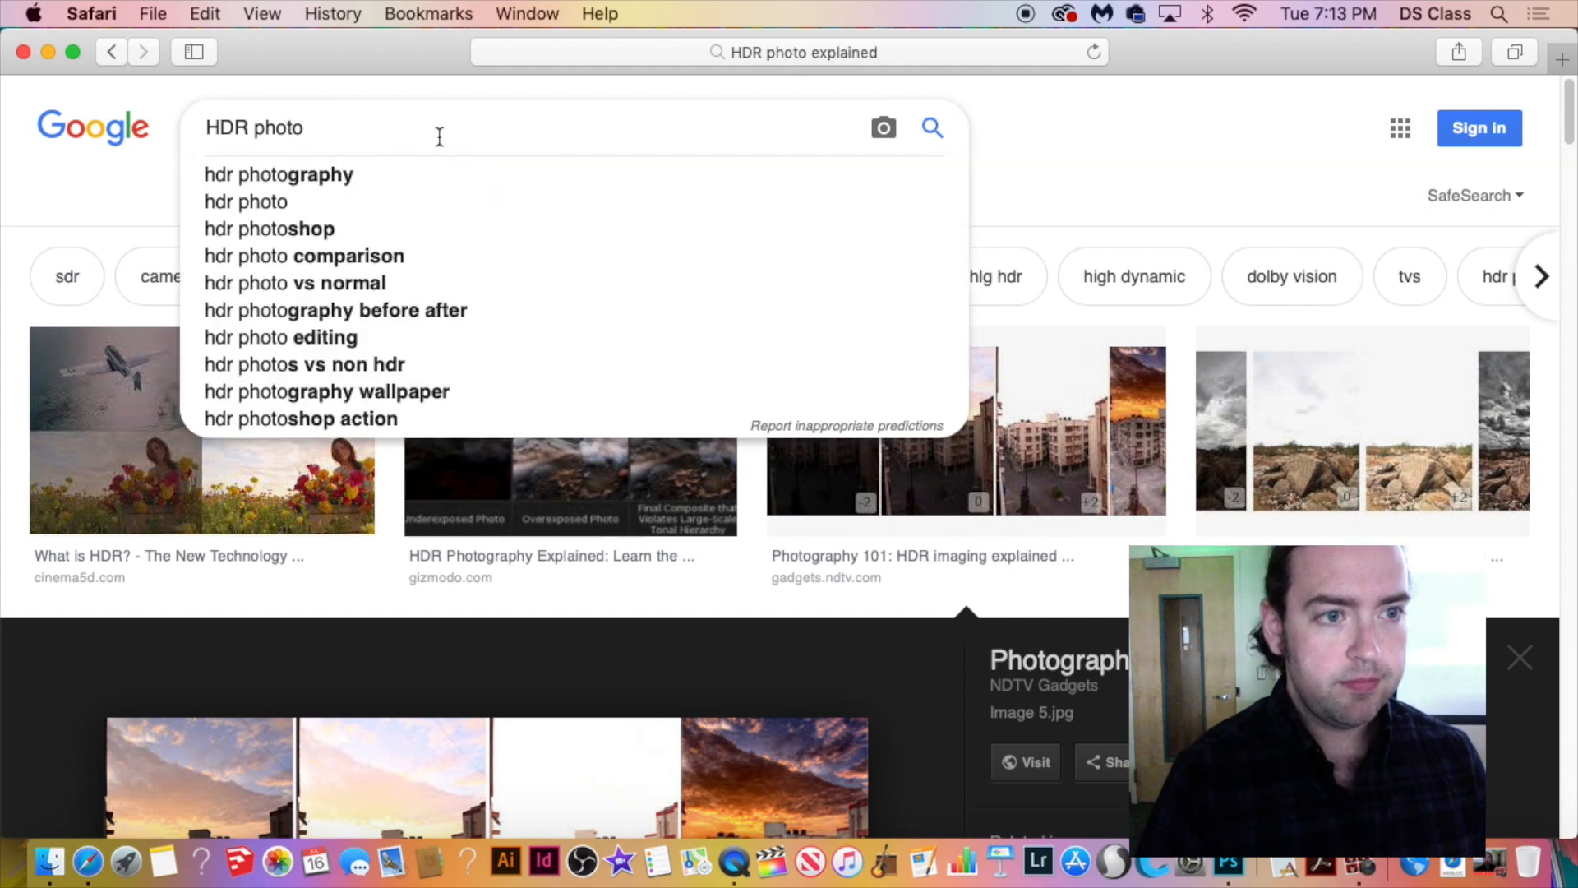
{"action": "type", "text": "s"}
{"action": "key", "text": "Return"}
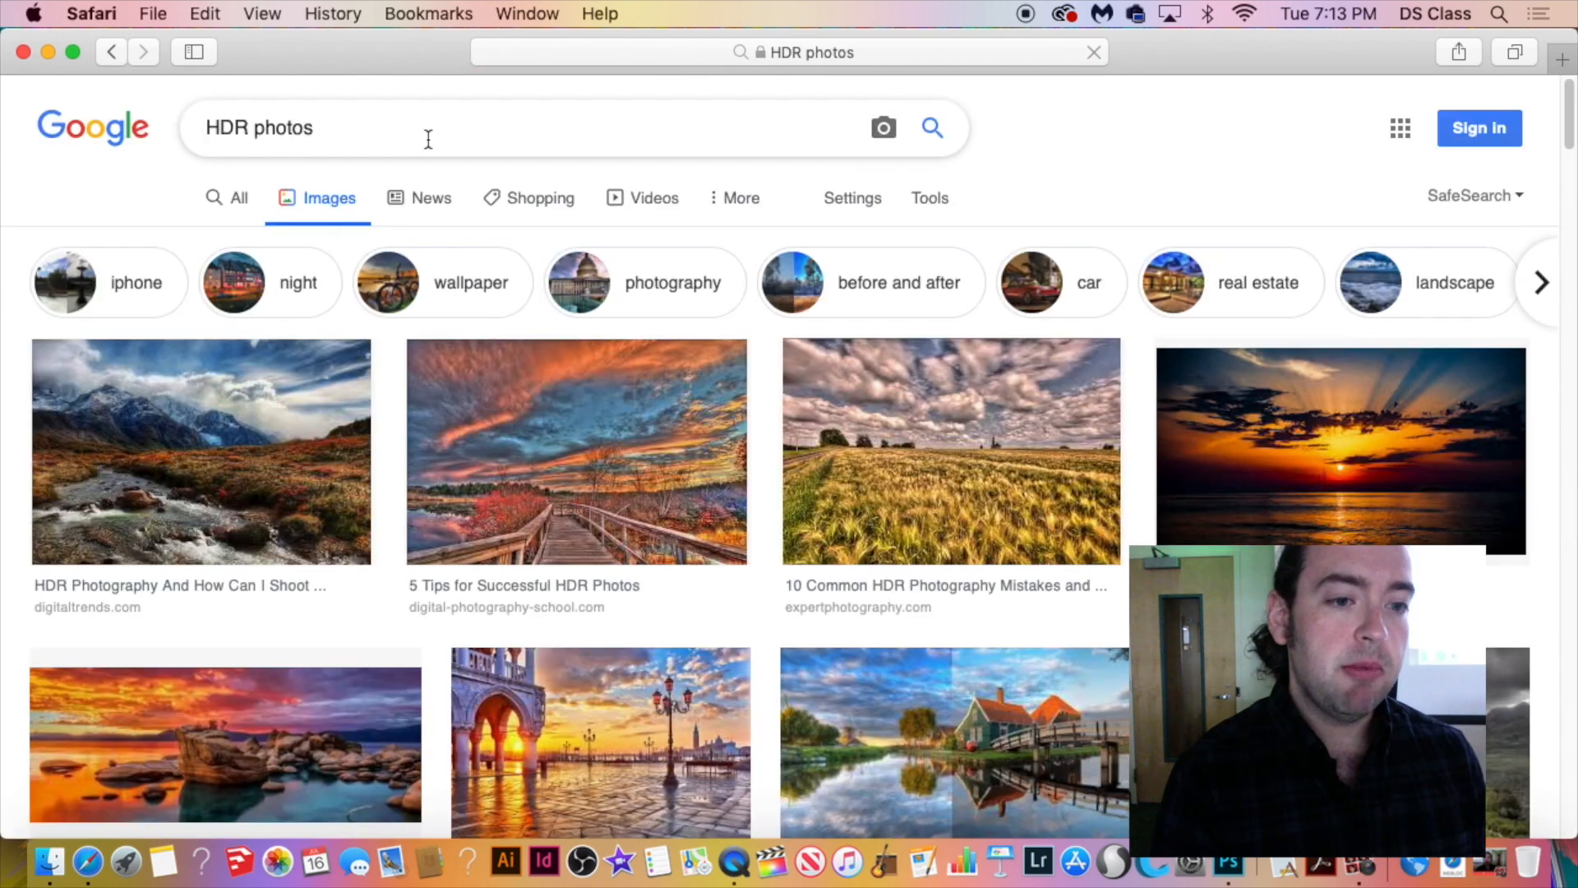
Preview the mountain stream, boardwalk sunset and SDR/HDR city highway images from the HDR photo results.
{"action": "left_click", "coordinate": [212, 458]}
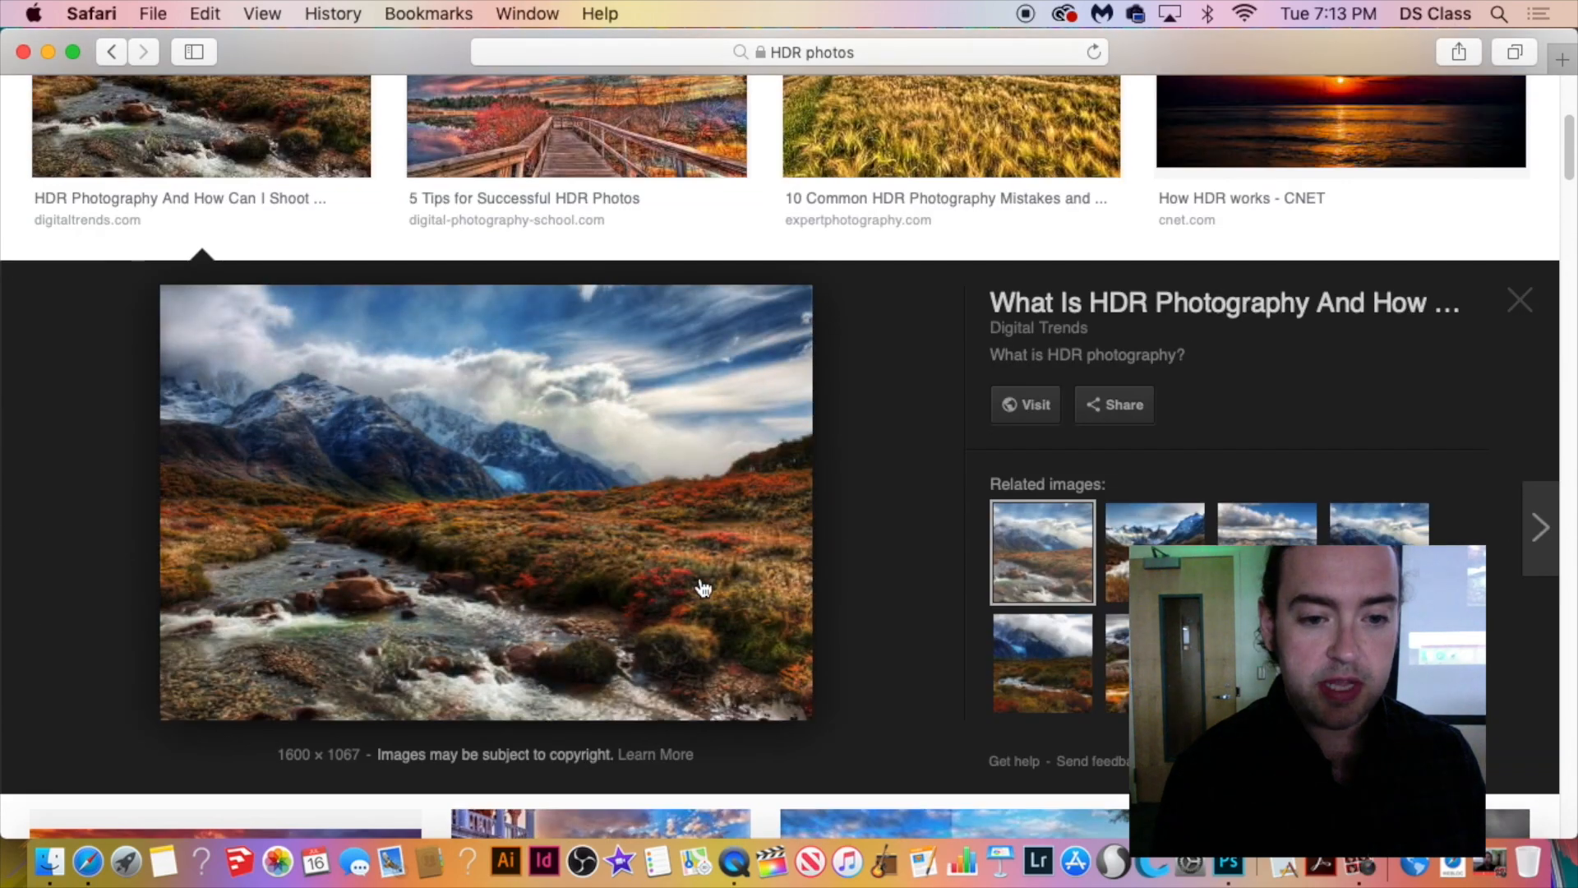
{"action": "left_click", "coordinate": [556, 223]}
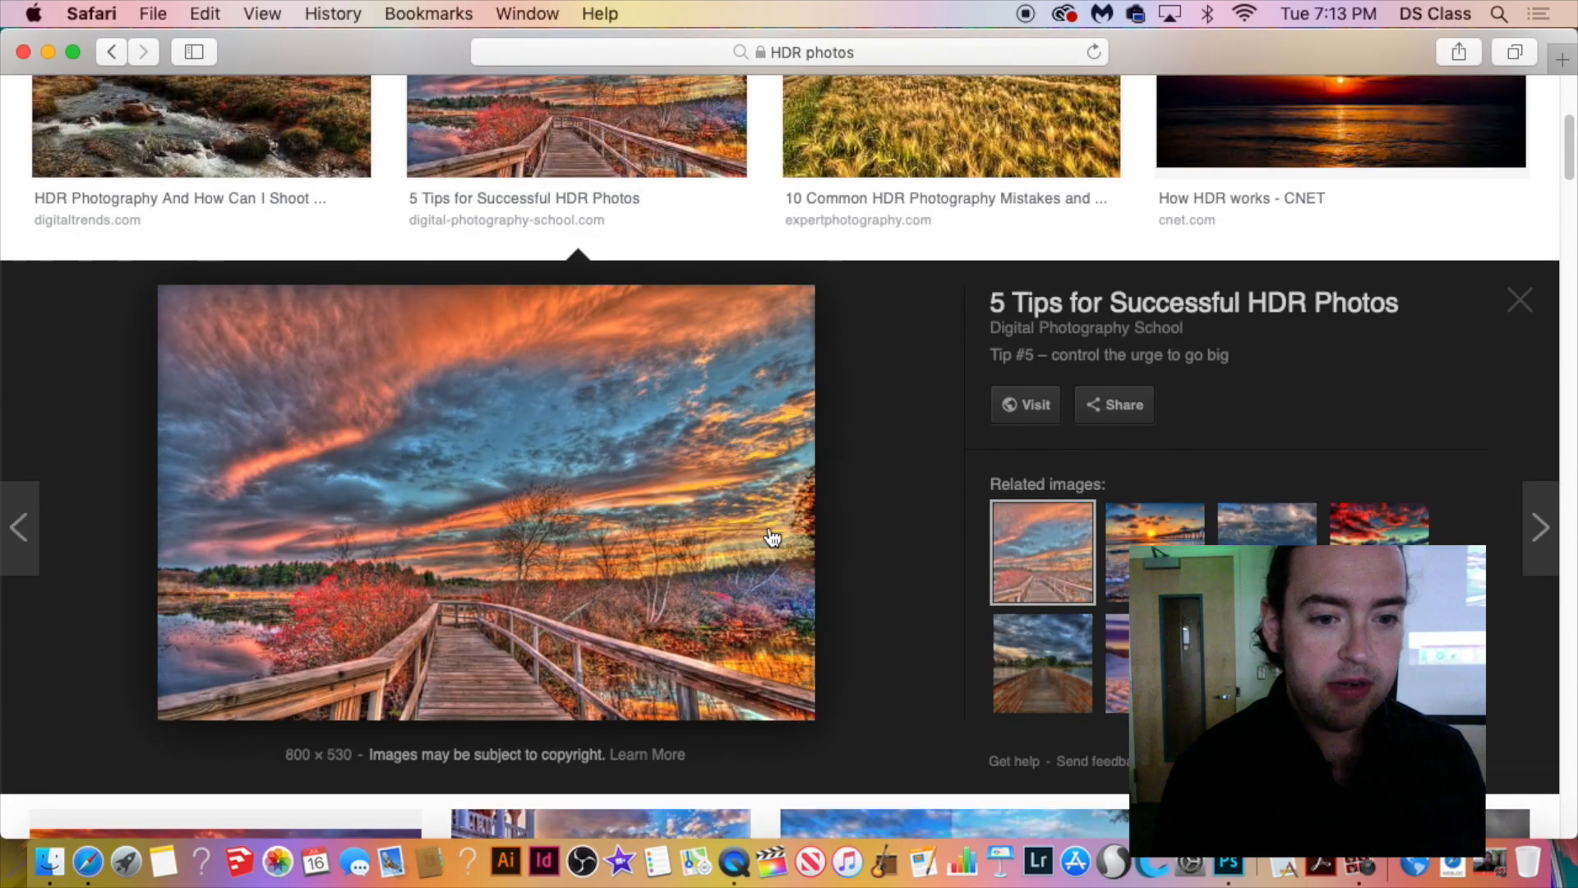
{"action": "scroll", "coordinate": [781, 526], "scroll_direction": "down", "scroll_amount": 6}
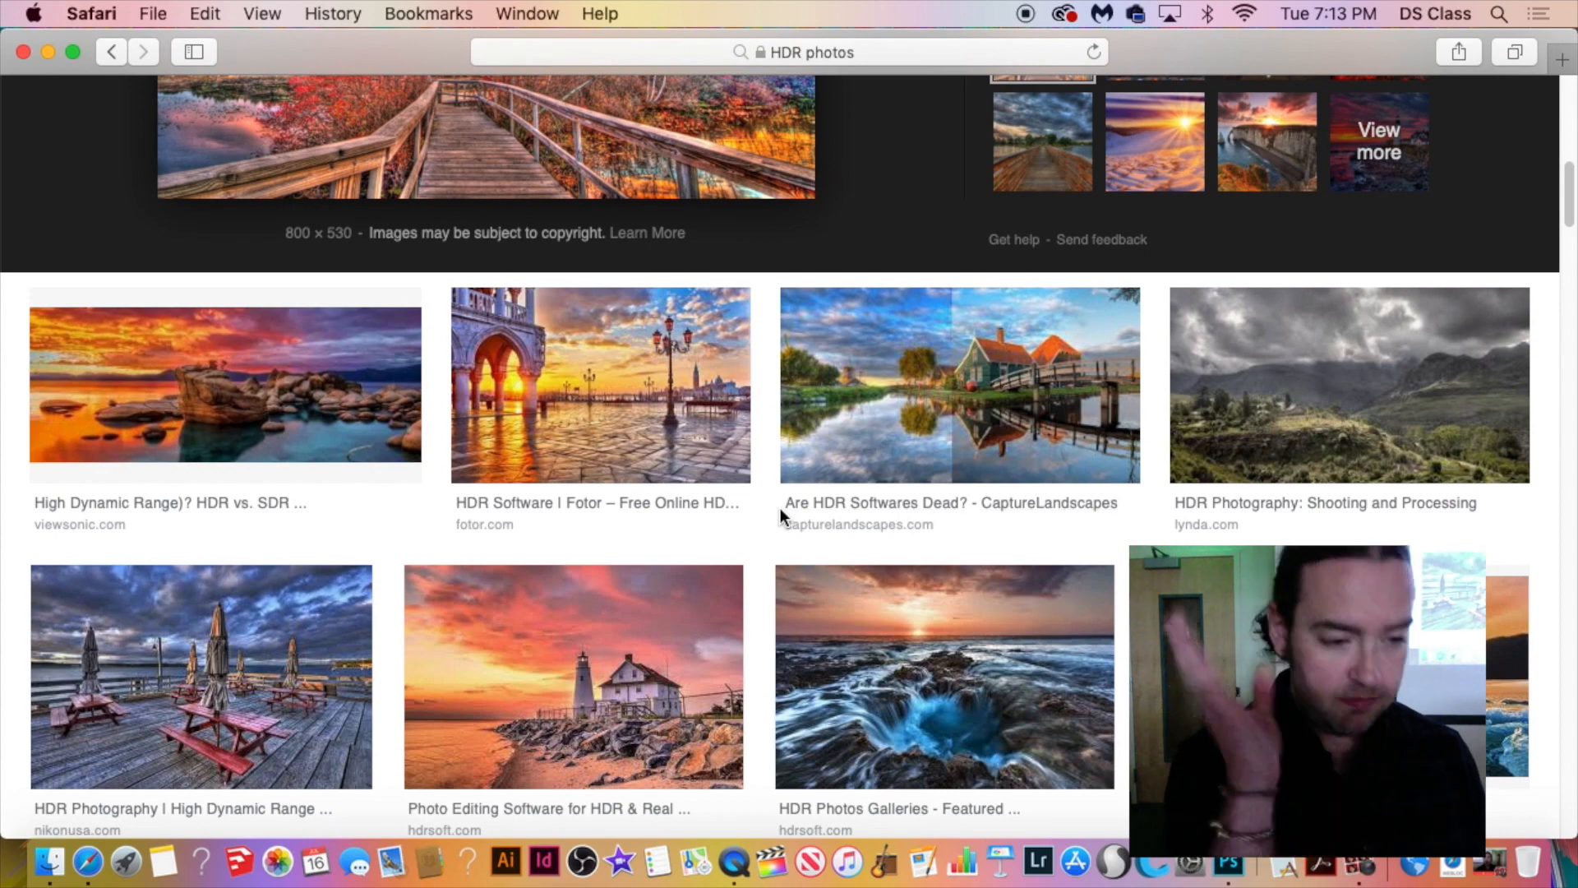
{"action": "scroll", "coordinate": [781, 508], "scroll_direction": "down", "scroll_amount": 7}
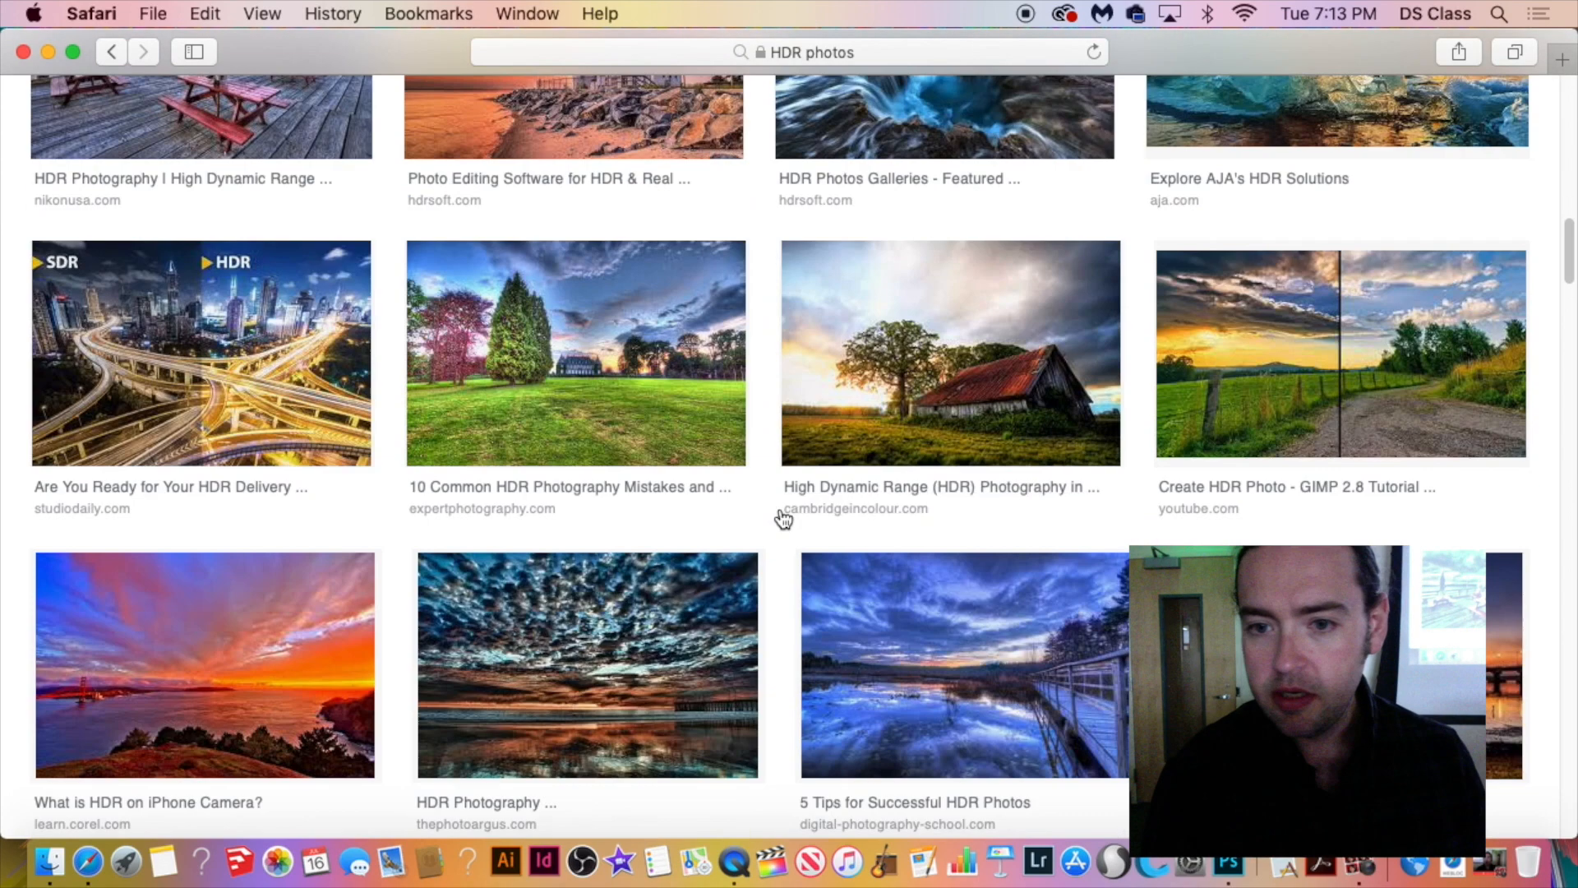
{"action": "left_click", "coordinate": [186, 317]}
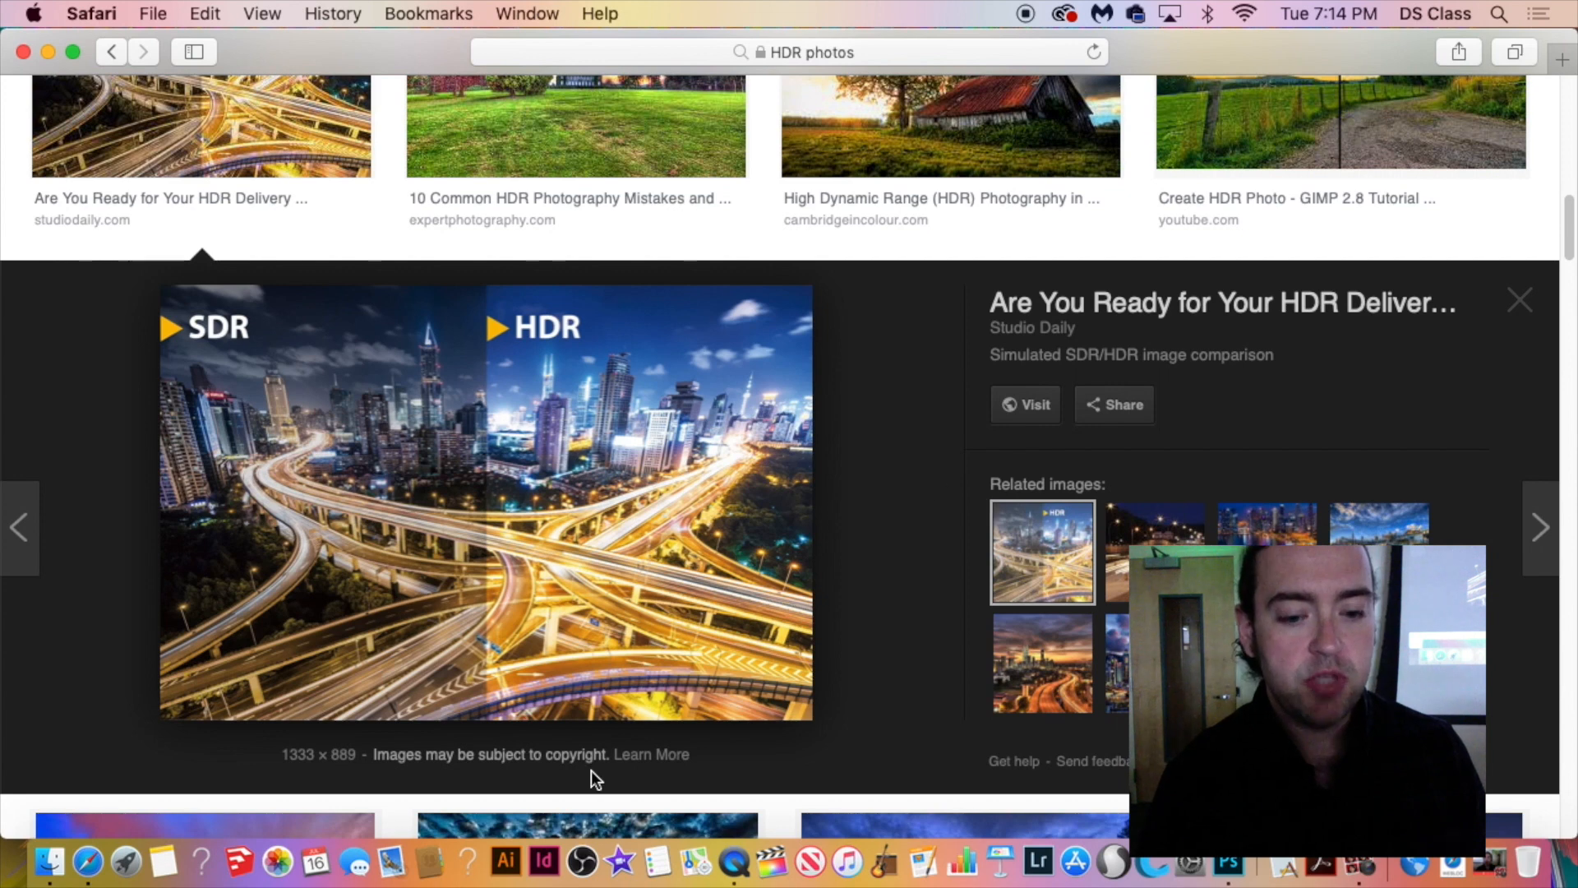
Switch to Photoshop and move the leaf on Layer 1 of Ginkgo.jpg slightly to the right.
{"action": "left_click", "coordinate": [1228, 863]}
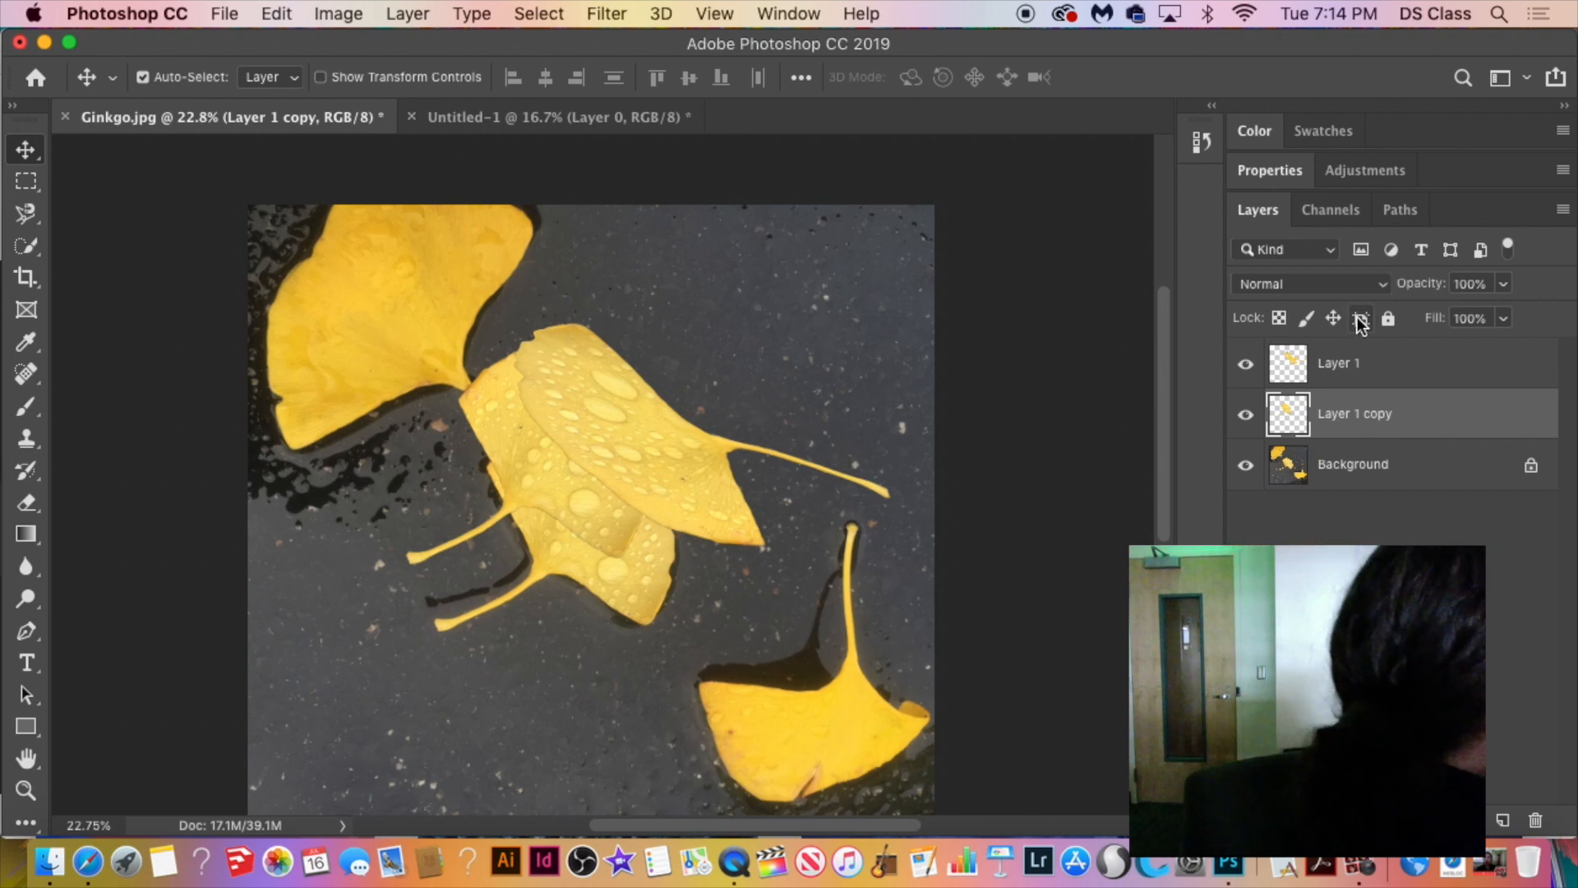
{"action": "left_click", "coordinate": [1419, 384]}
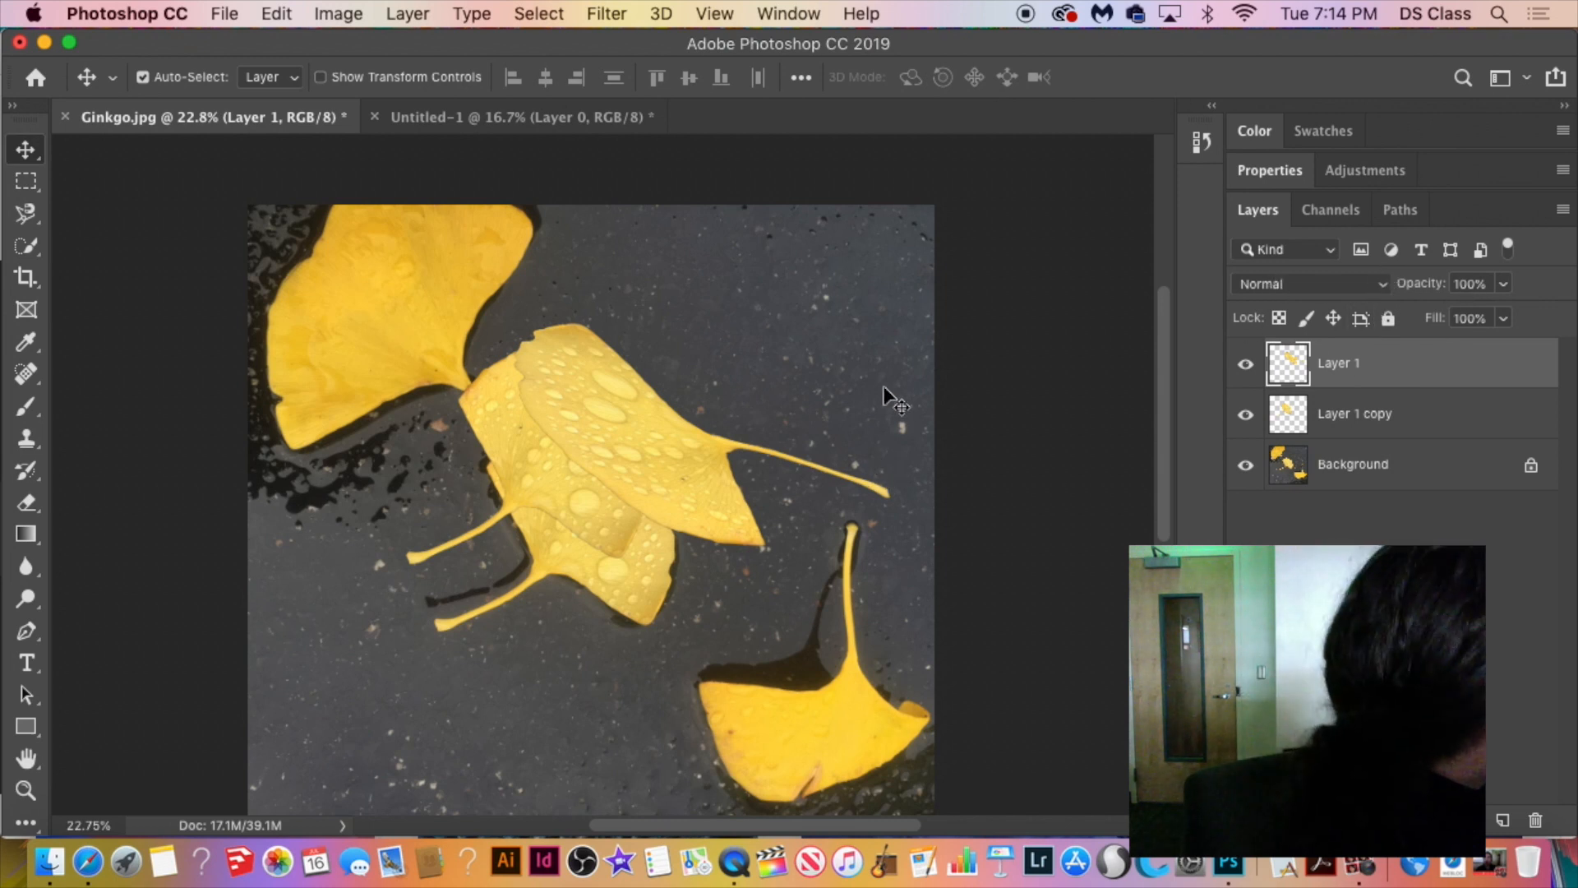
{"action": "left_click_drag", "start_coordinate": [689, 449], "coordinate": [724, 437]}
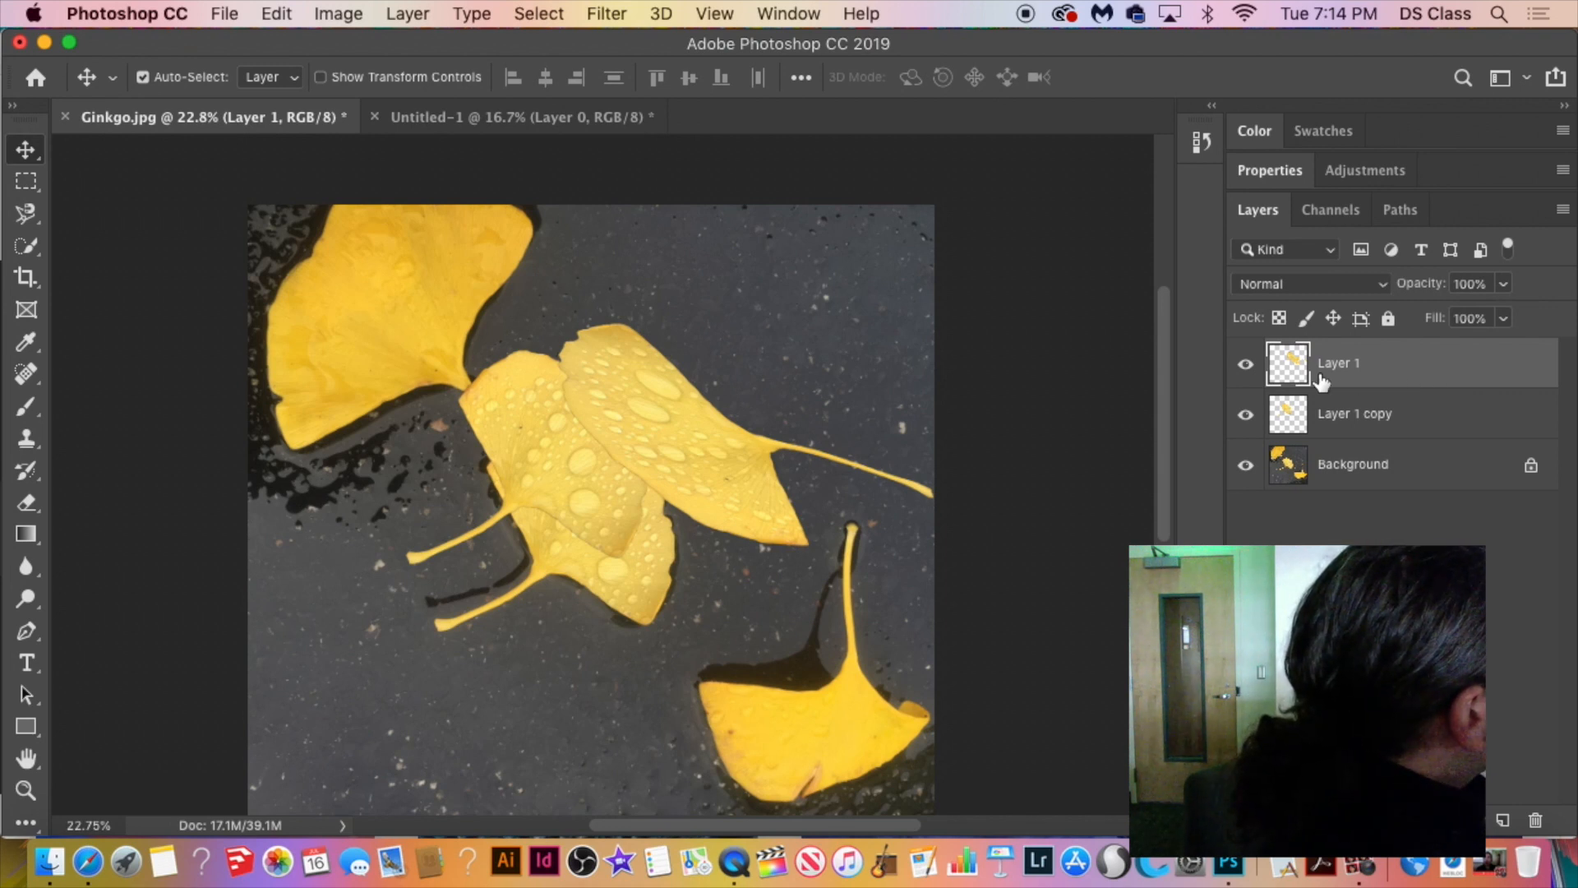
Toggle Layer 1's visibility off and on, and try opacities of 35% and 100% before setting it to 64%.
{"action": "left_click", "coordinate": [1248, 367]}
{"action": "left_click", "coordinate": [1248, 366]}
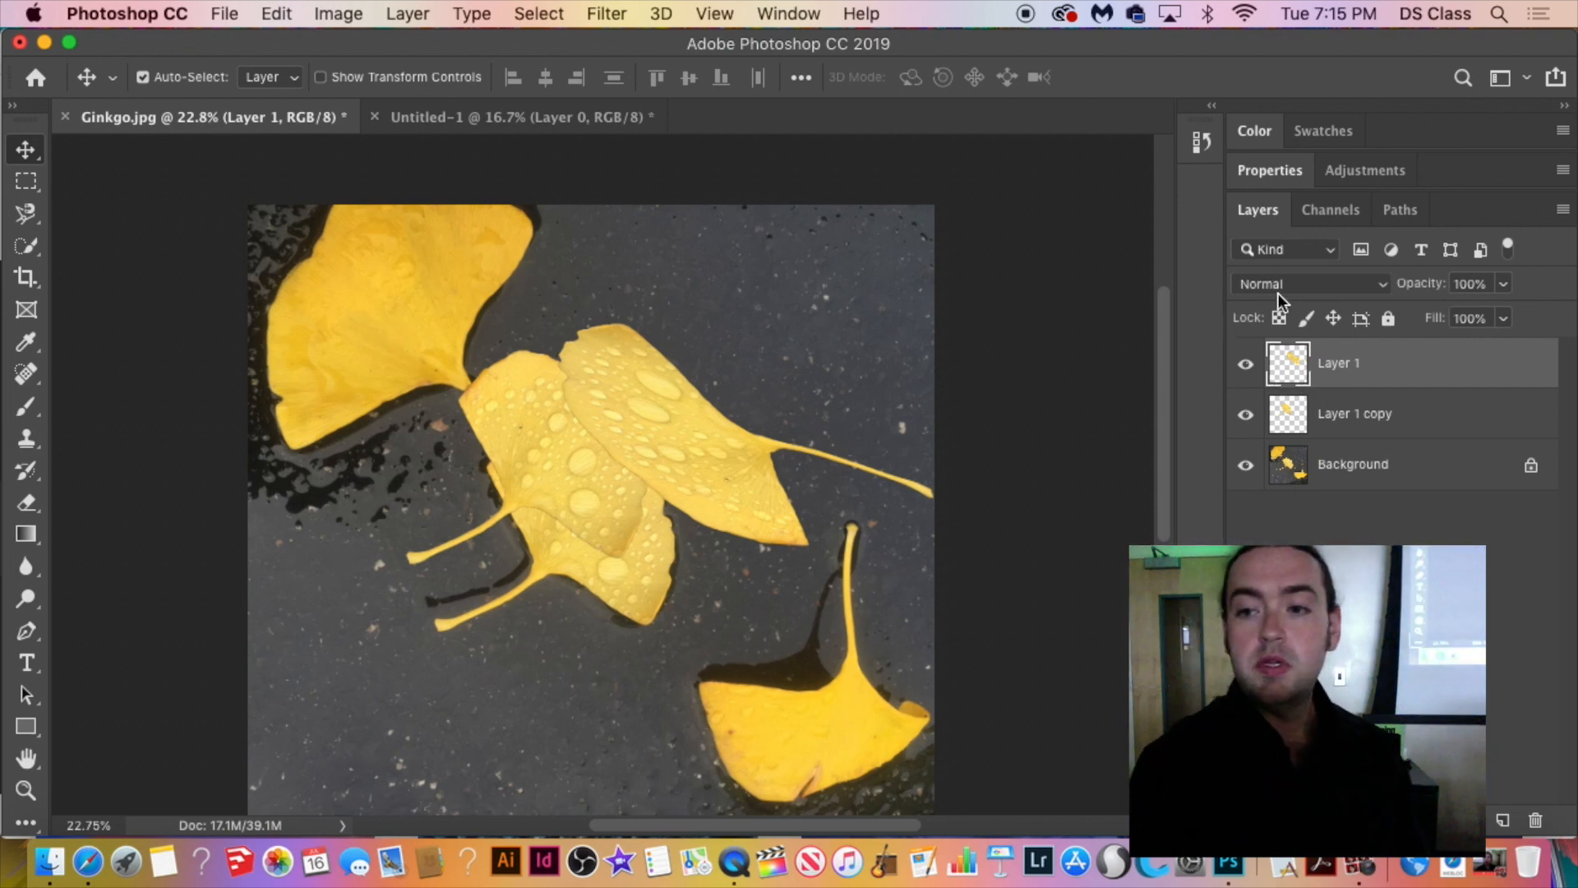
{"action": "left_click", "coordinate": [1504, 284]}
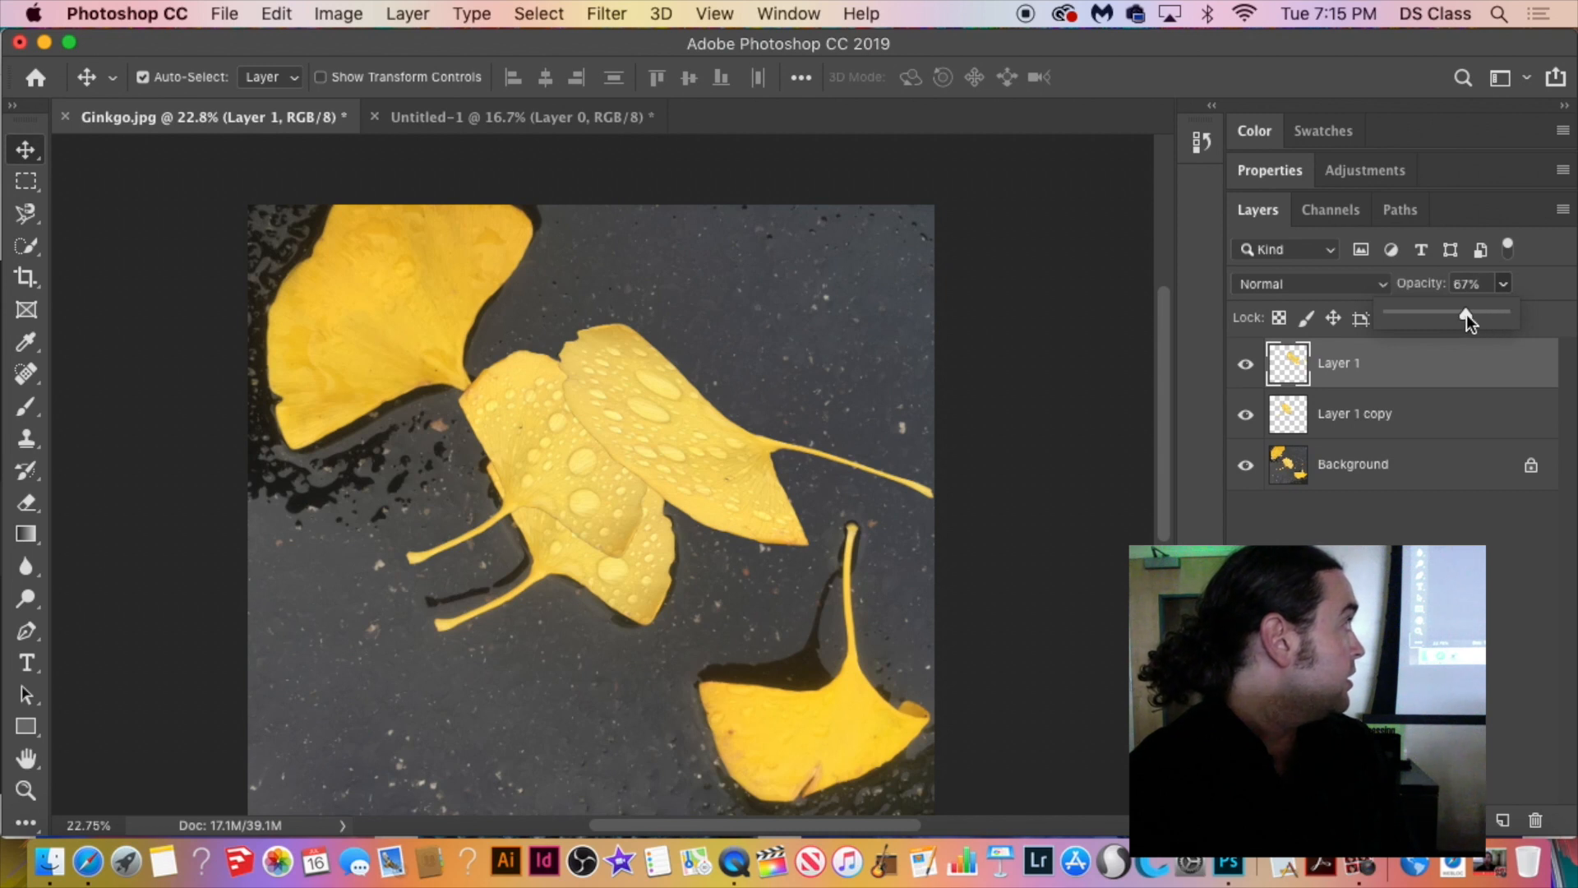
{"action": "left_click_drag", "start_coordinate": [1468, 313], "coordinate": [1432, 309]}
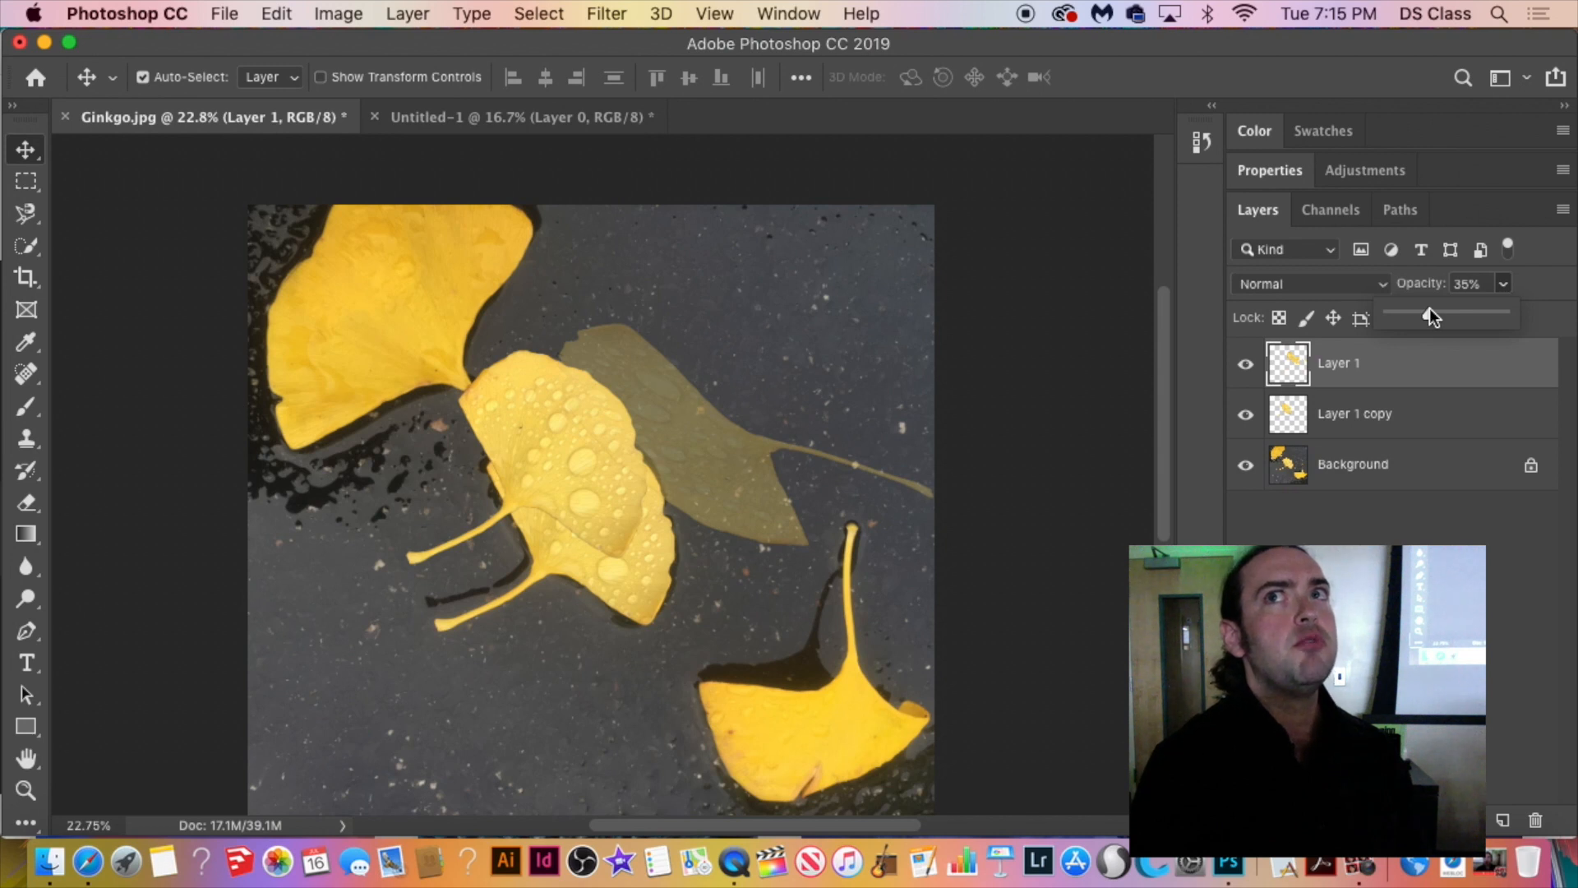
{"action": "left_click_drag", "start_coordinate": [1429, 307], "coordinate": [1576, 337]}
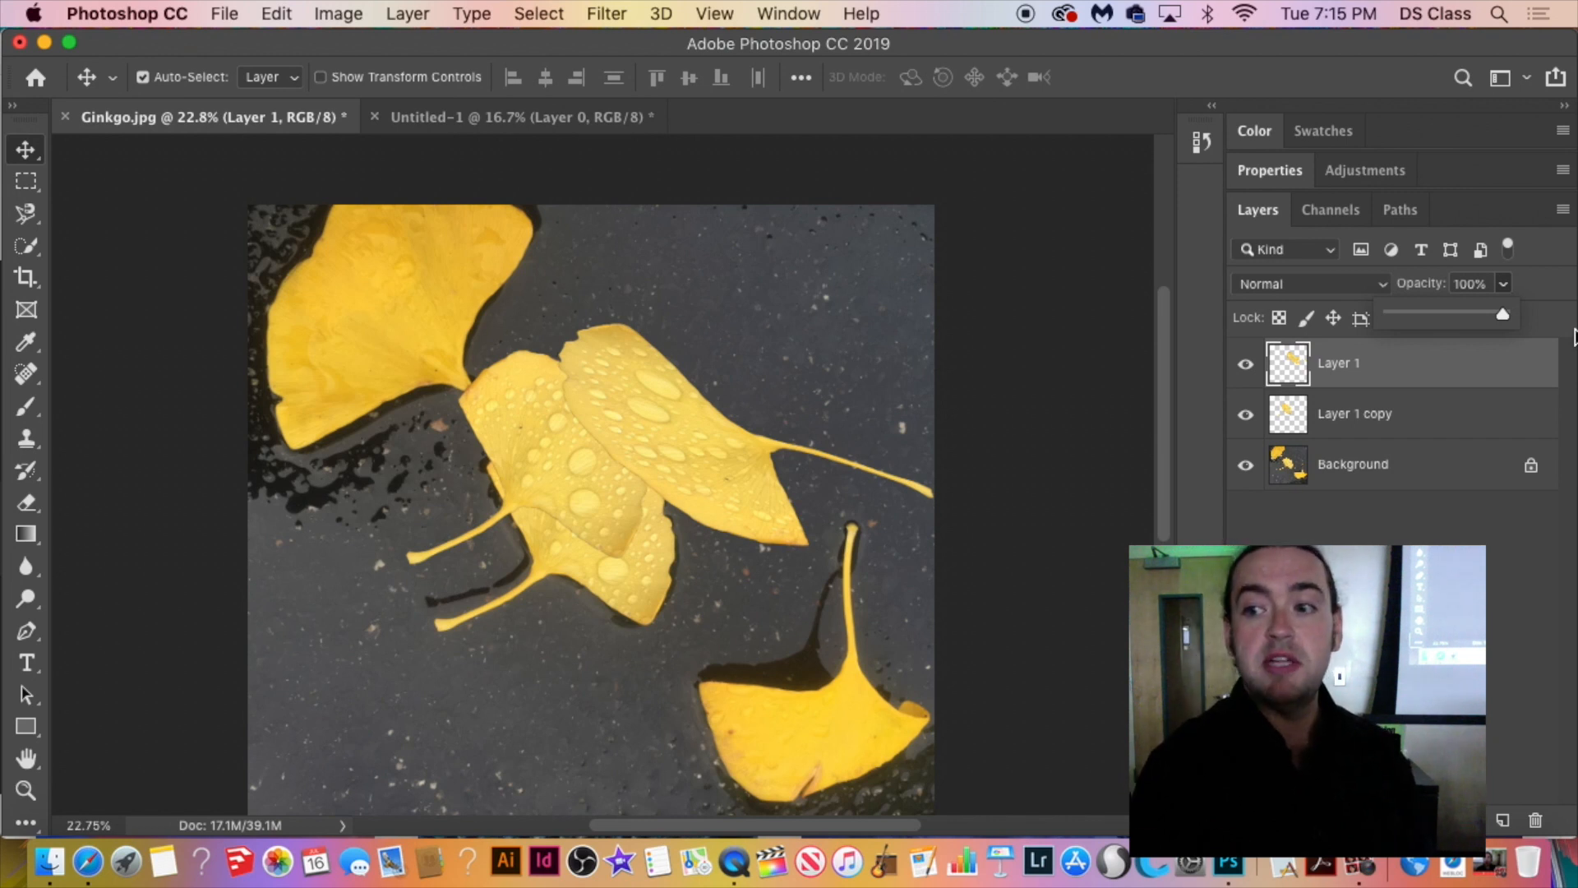
{"action": "left_click_drag", "start_coordinate": [1503, 317], "coordinate": [1462, 314]}
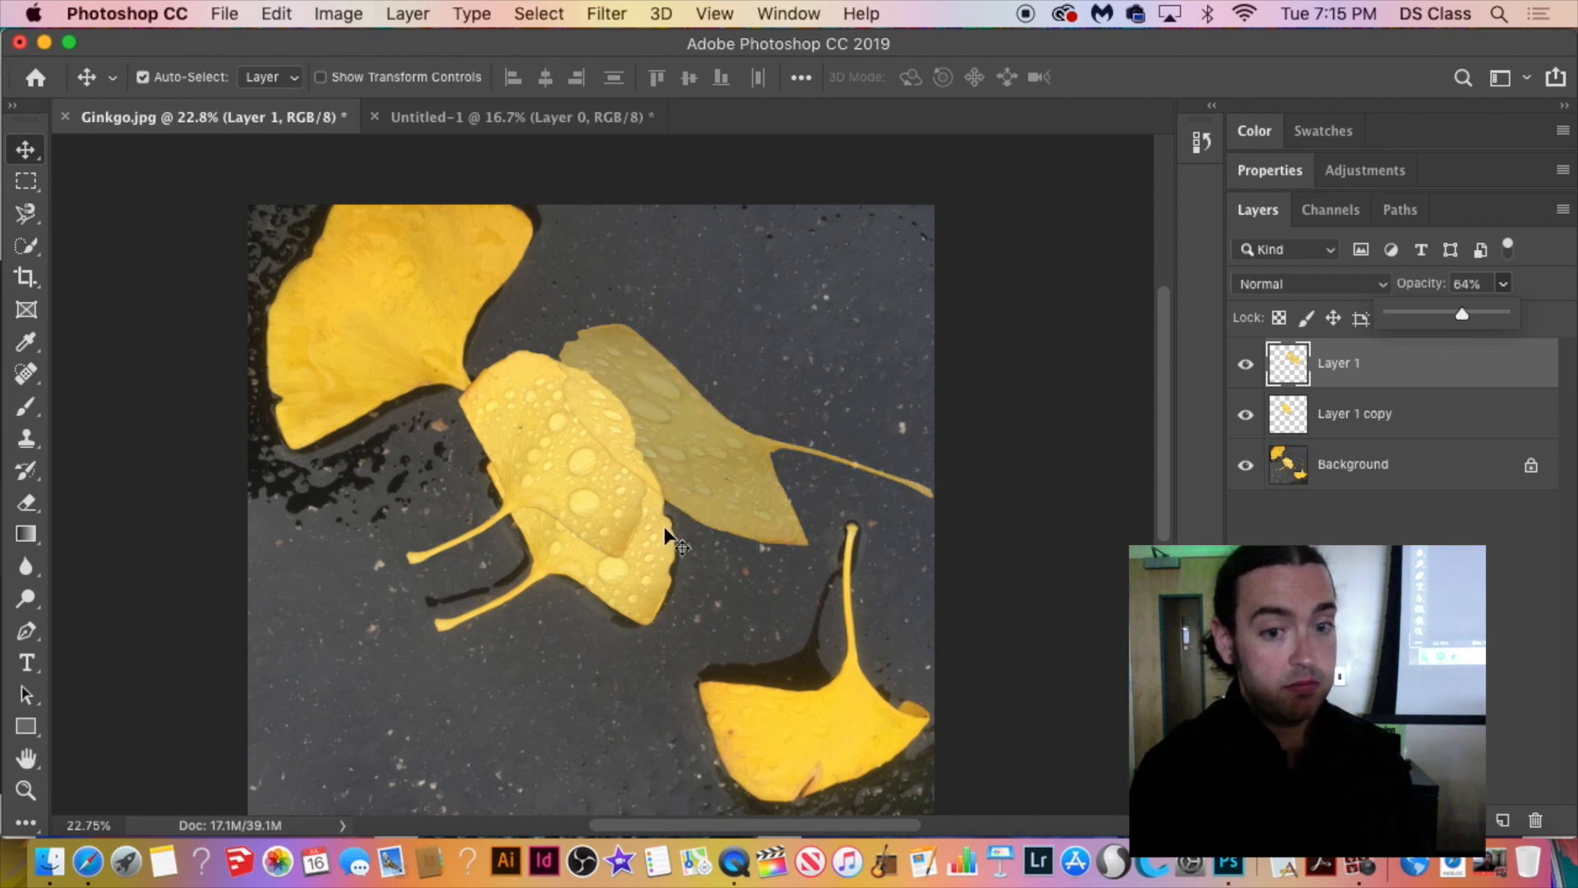
Set Layer 1's opacity to 100%.
{"action": "key", "text": "super+equal"}
{"action": "key", "text": "super+equal"}
{"action": "key", "text": "super+equal"}
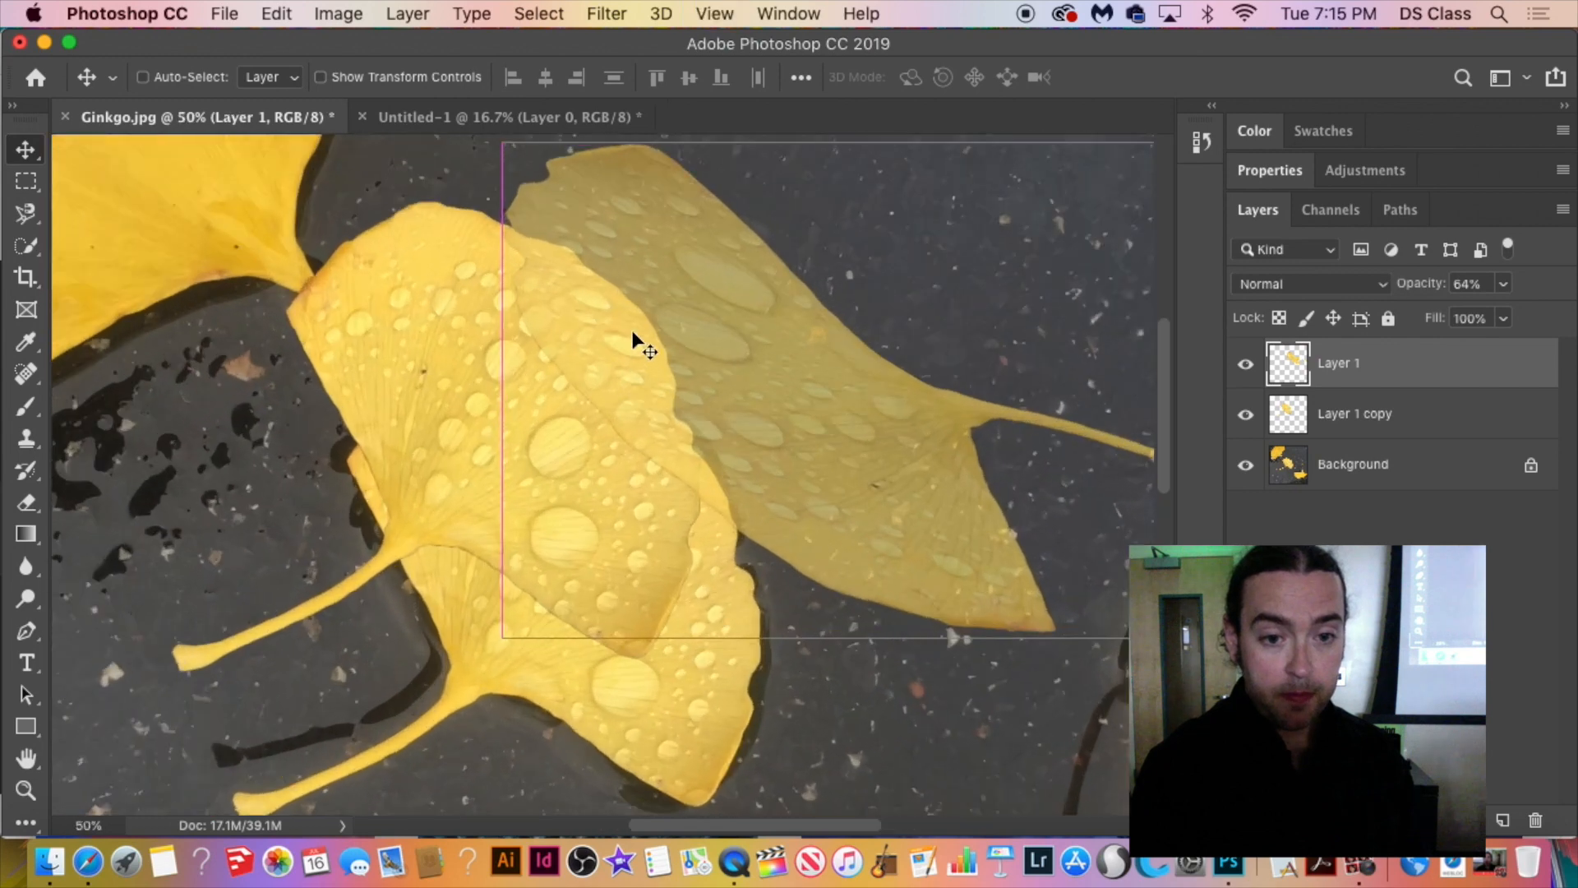
{"action": "key", "text": "super+equal"}
{"action": "scroll", "coordinate": [627, 535], "scroll_direction": "up", "scroll_amount": 3}
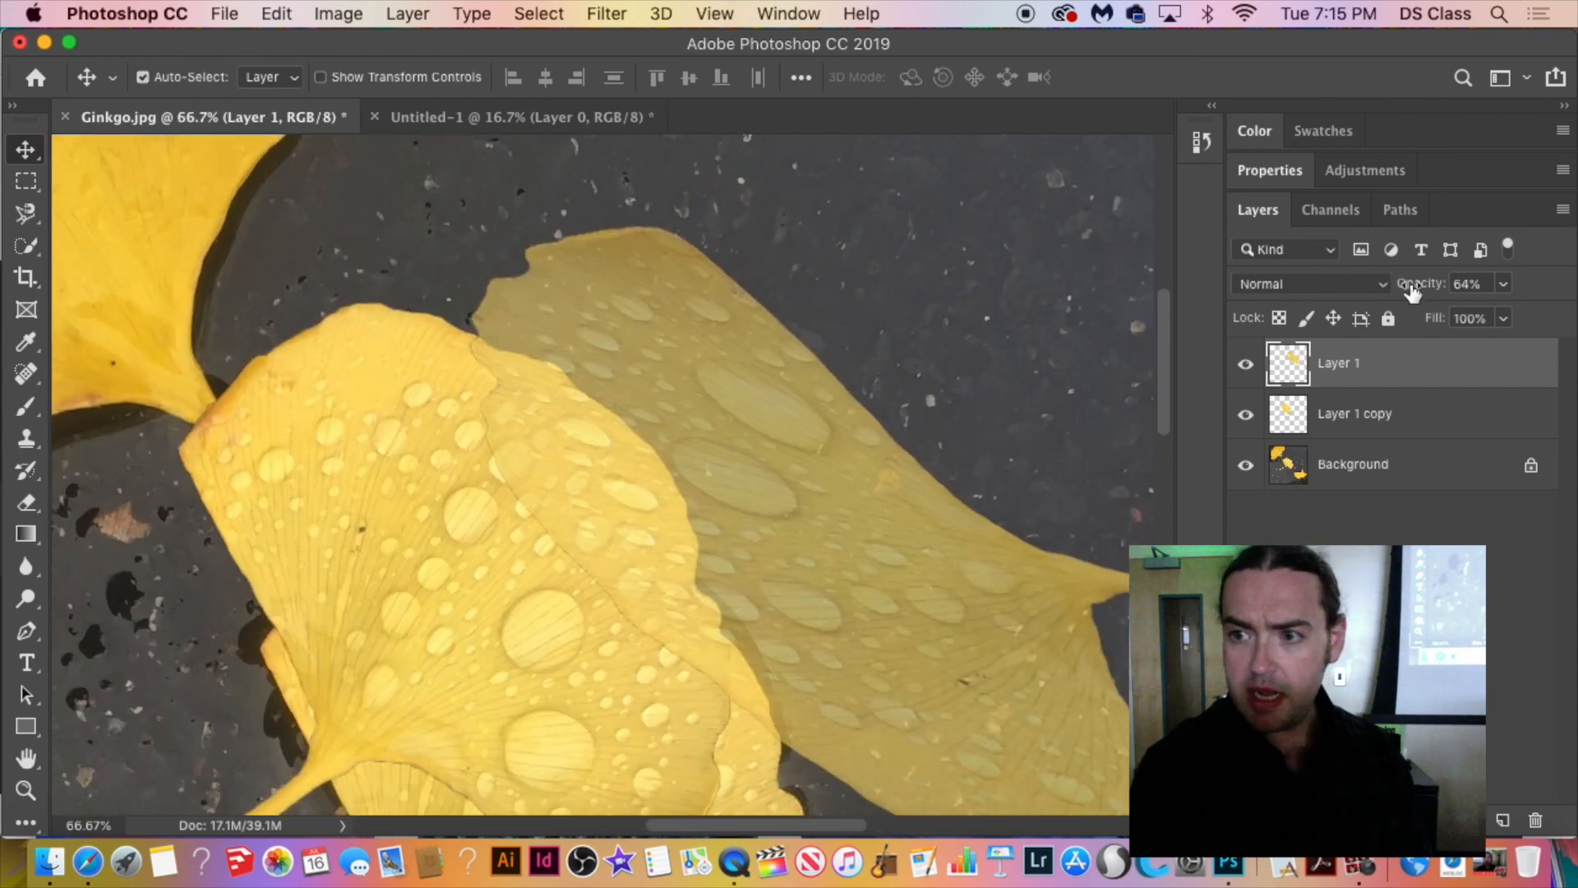
{"action": "key", "text": "0"}
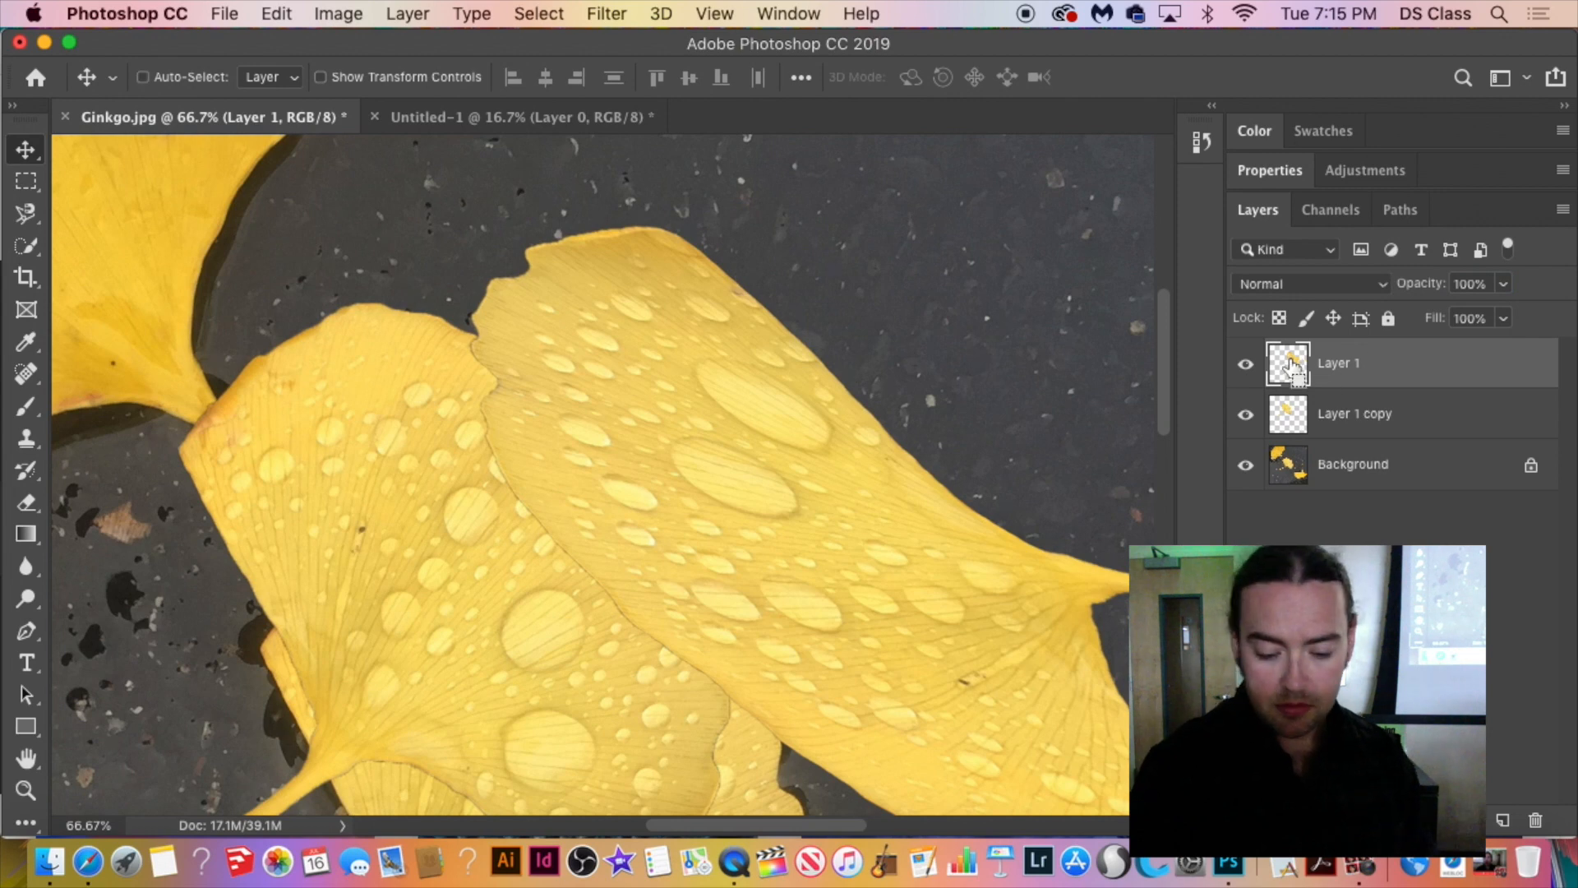
Load the Layer 1 leaf as a selection and recolor it with a masked Hue/Saturation adjustment at Hue +67.
{"action": "left_click", "coordinate": [1293, 366], "text": "super"}
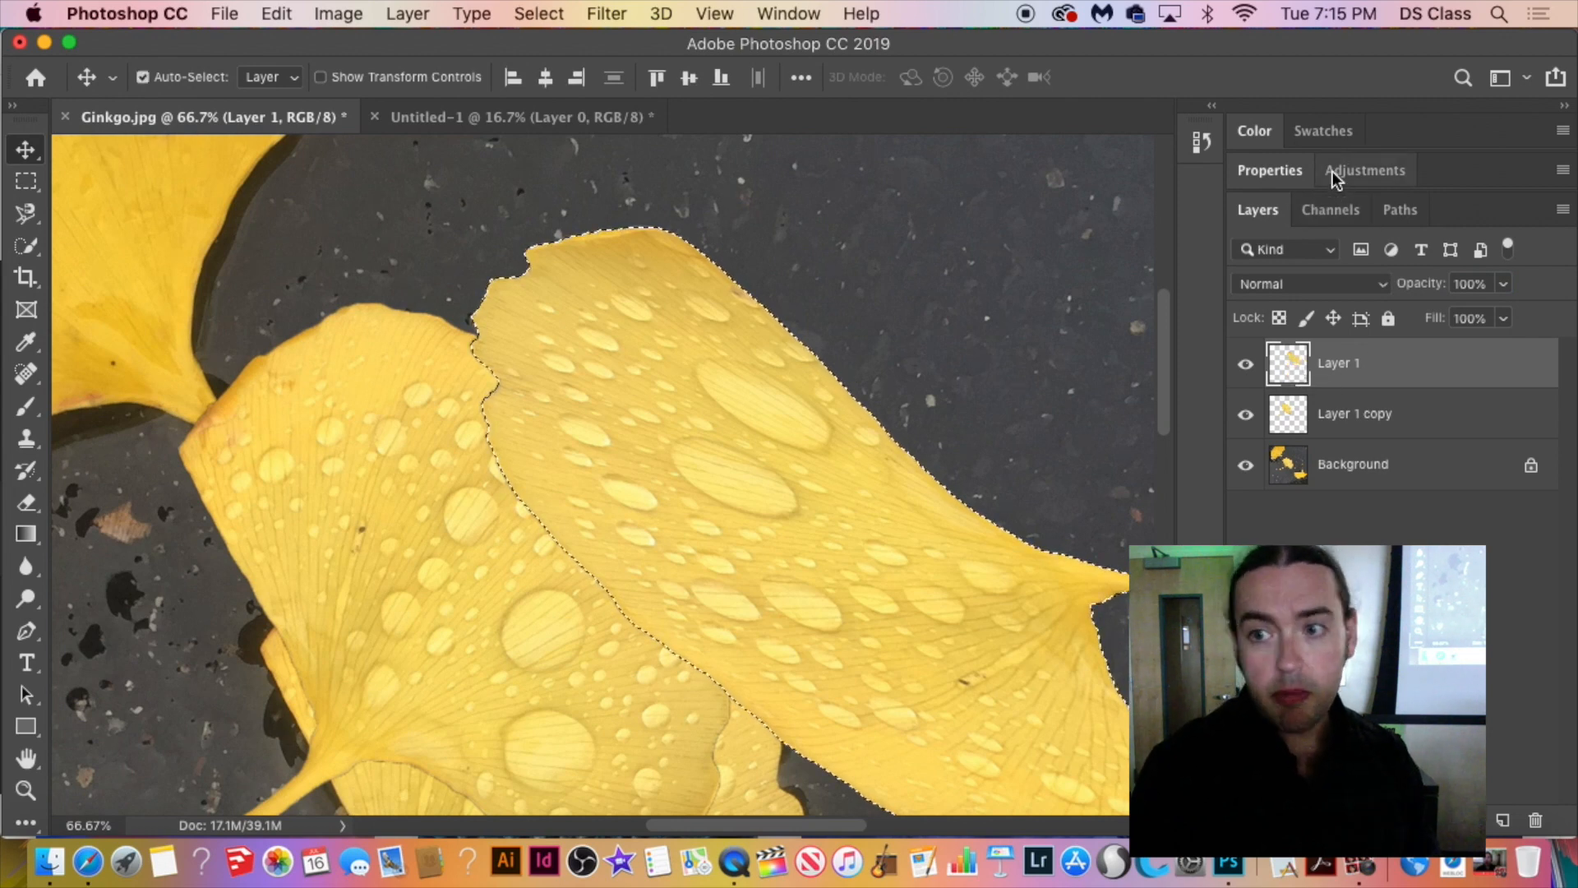
{"action": "left_click", "coordinate": [1355, 170]}
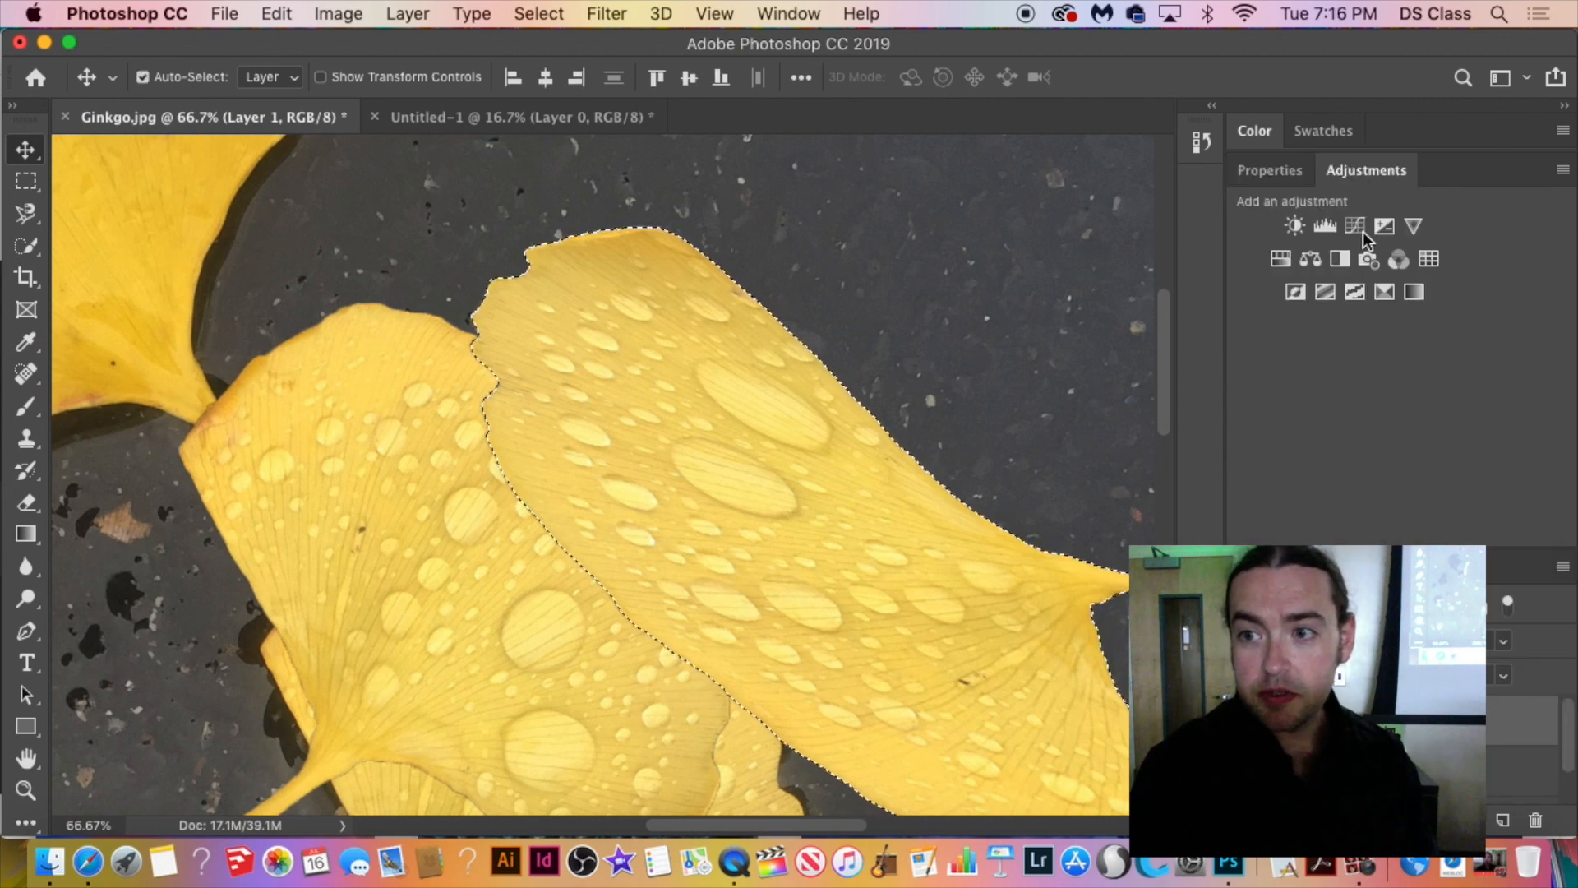
{"action": "left_click", "coordinate": [1309, 259]}
{"action": "left_click_drag", "start_coordinate": [1423, 340], "coordinate": [1474, 333]}
{"action": "scroll", "coordinate": [603, 474], "scroll_direction": "down", "scroll_amount": 3}
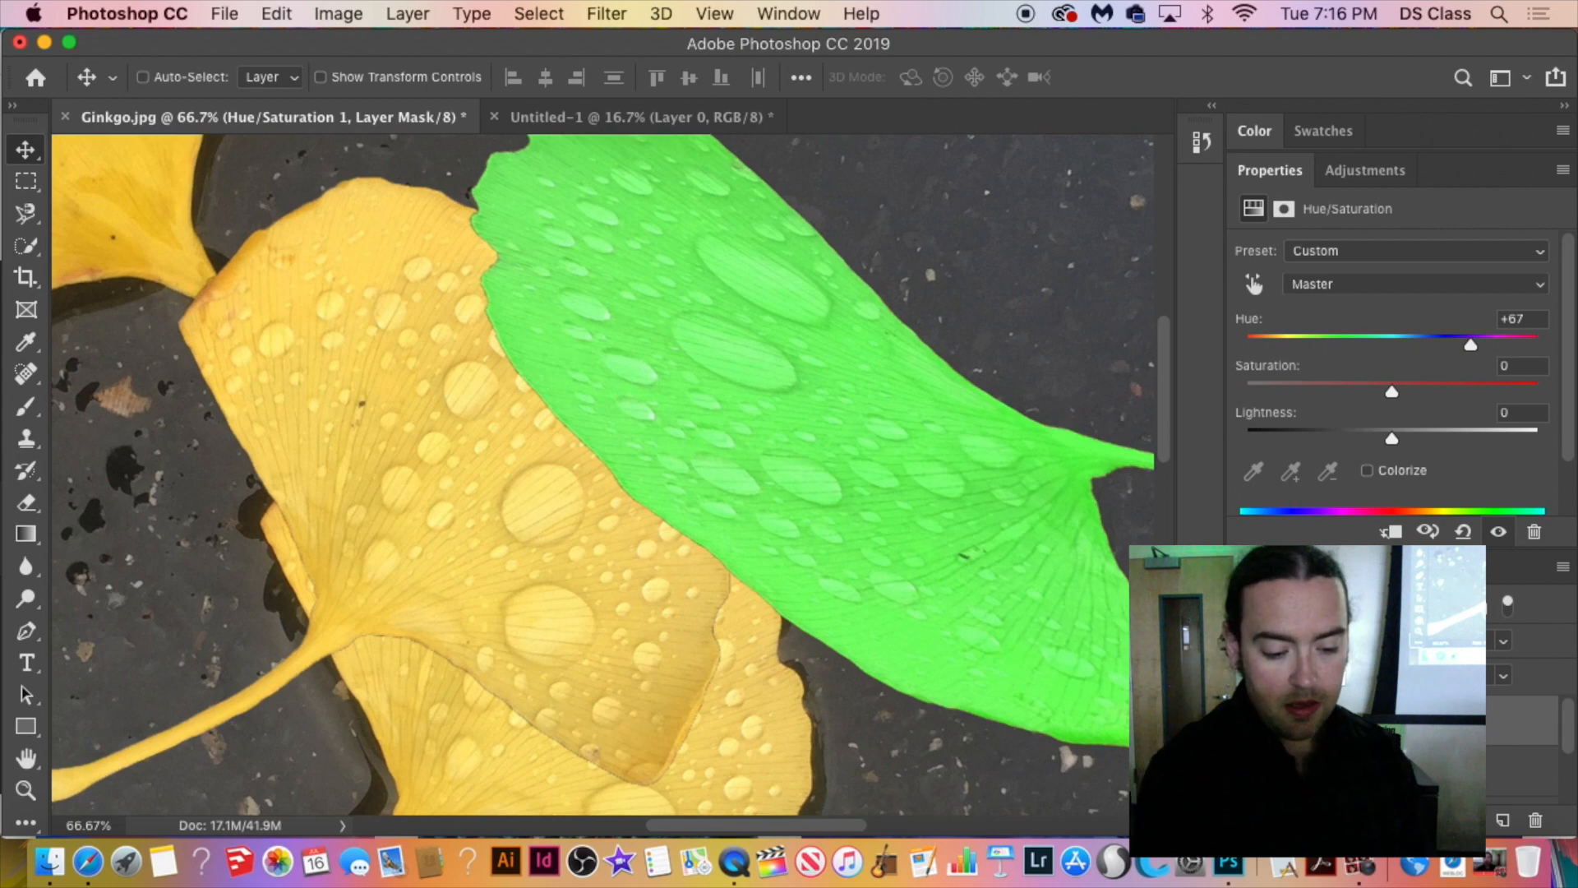
Merge the Hue/Saturation adjustment into Layer 1 and try reduced opacities on the green leaf.
{"action": "key", "text": "super+e"}
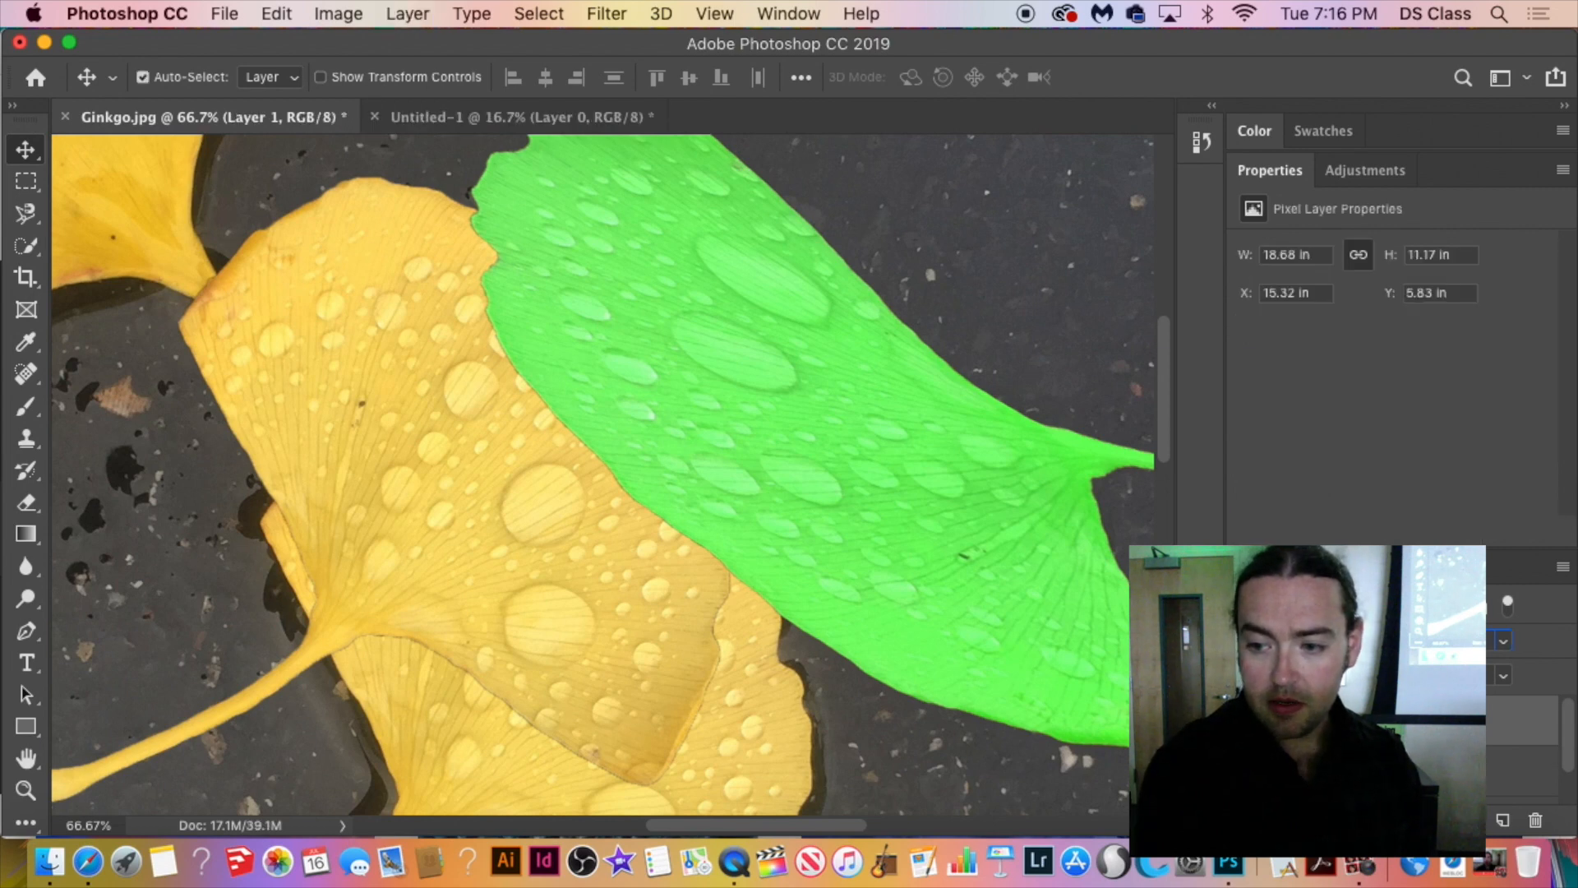
{"action": "key", "text": "8"}
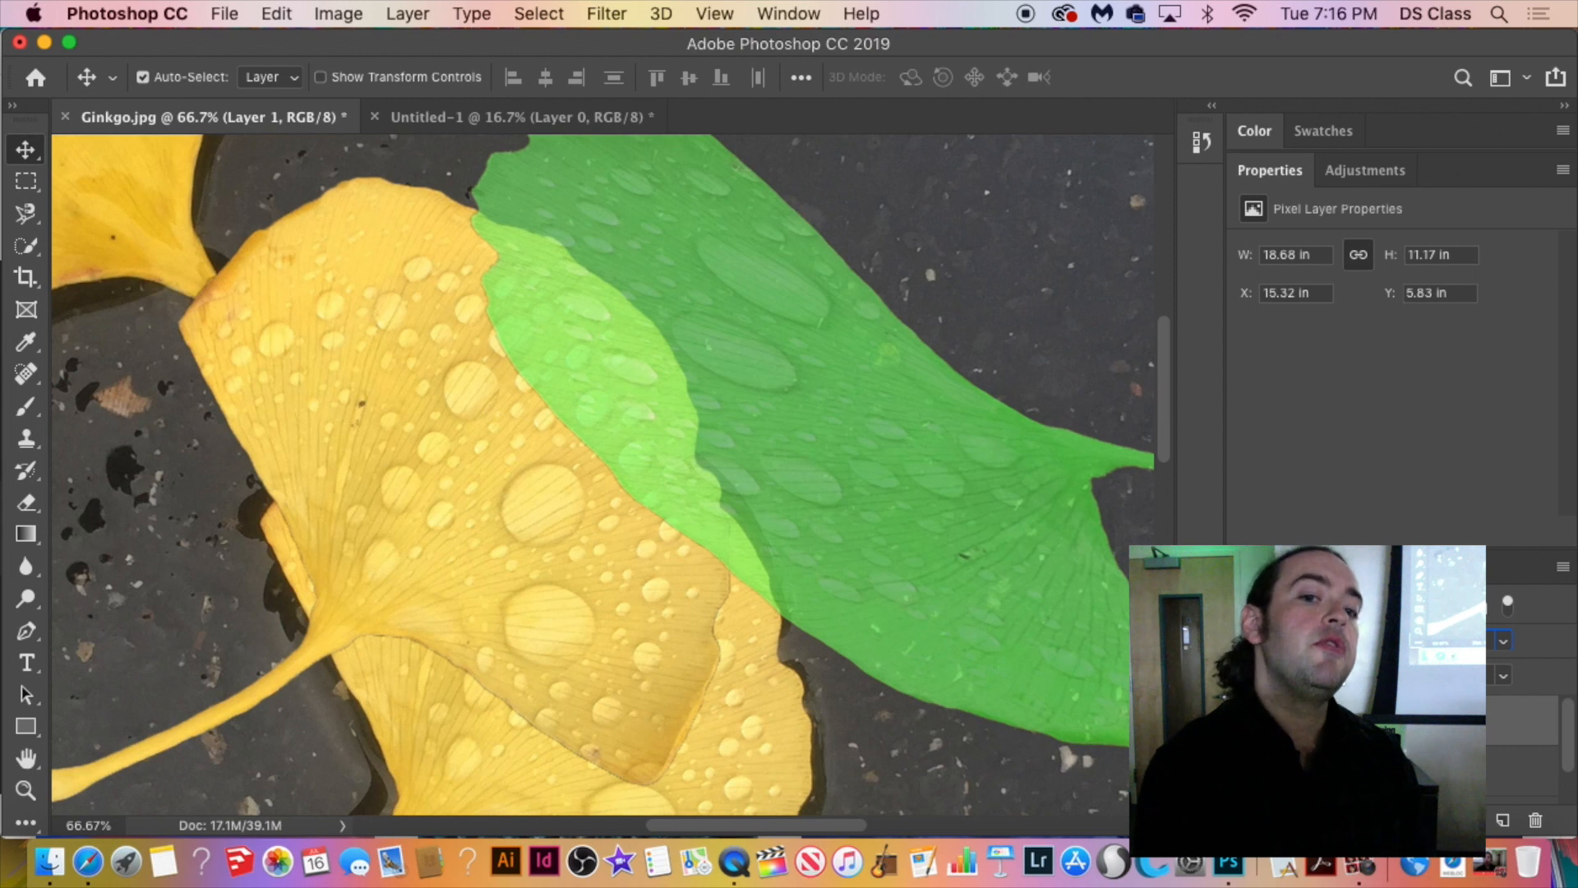
{"action": "key", "text": "7"}
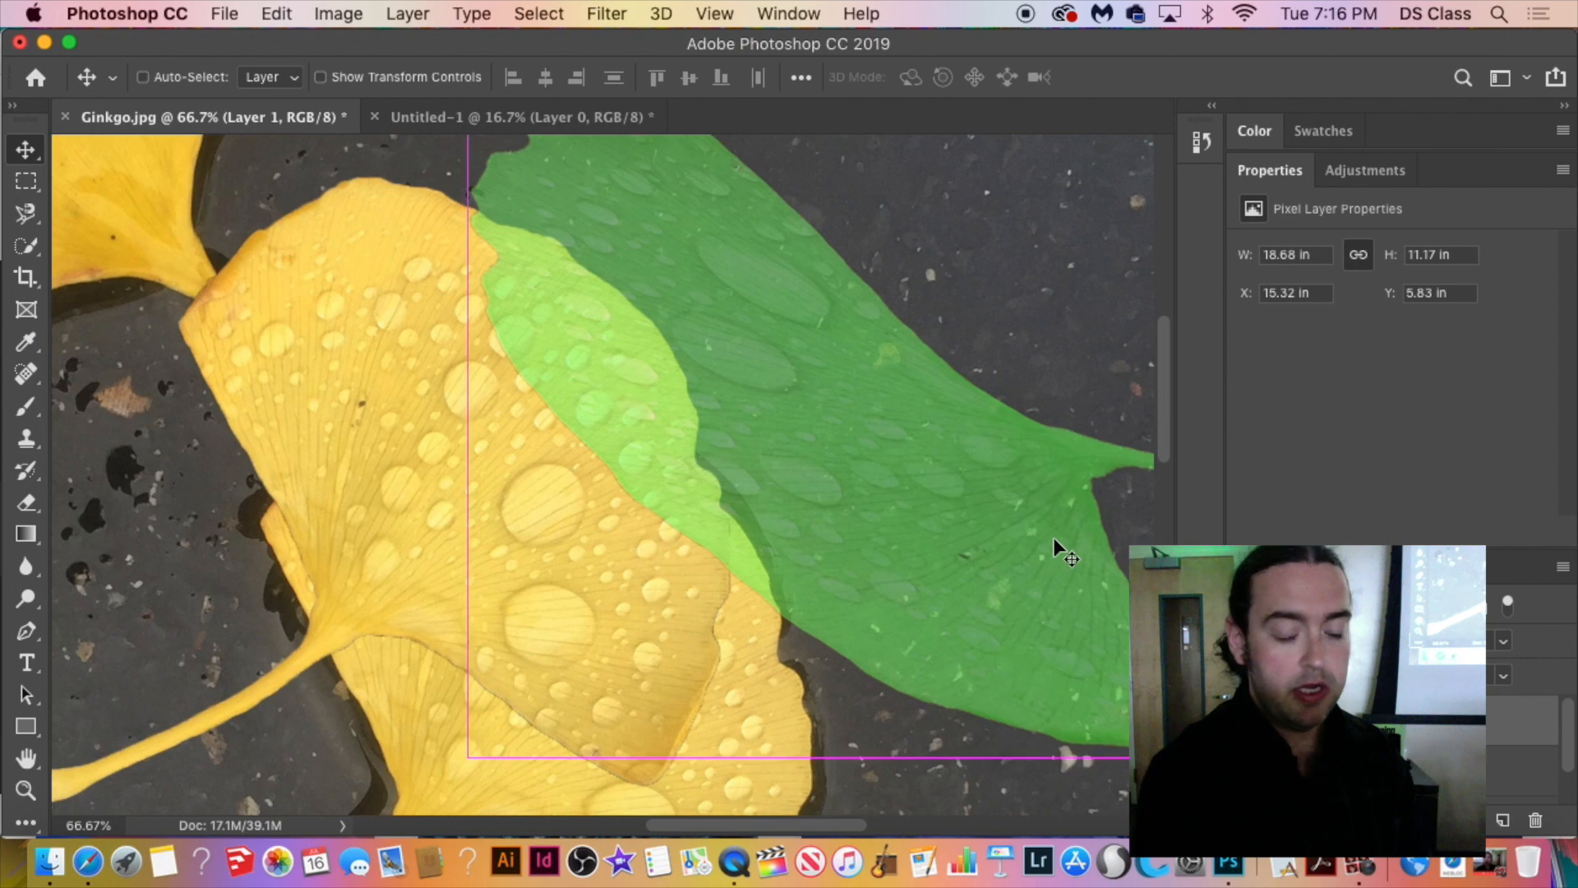
Undo the opacity changes, the merge and the hue shift on the Layer 1 leaf.
{"action": "key", "text": "super+z"}
{"action": "key", "text": "super+z"}
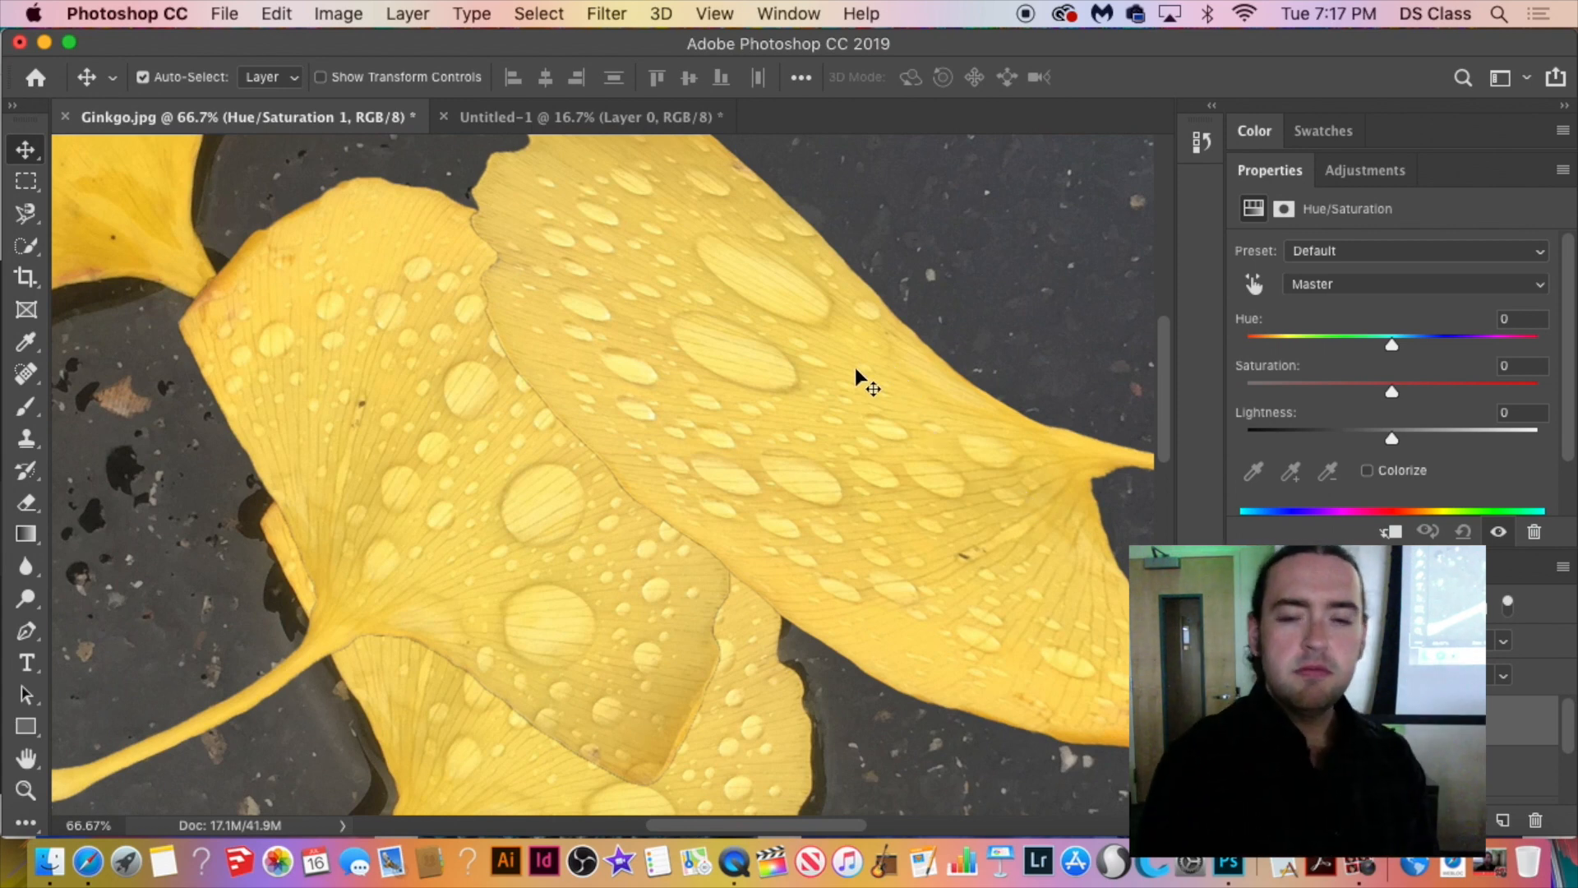
{"action": "left_click_drag", "start_coordinate": [856, 369], "coordinate": [798, 414]}
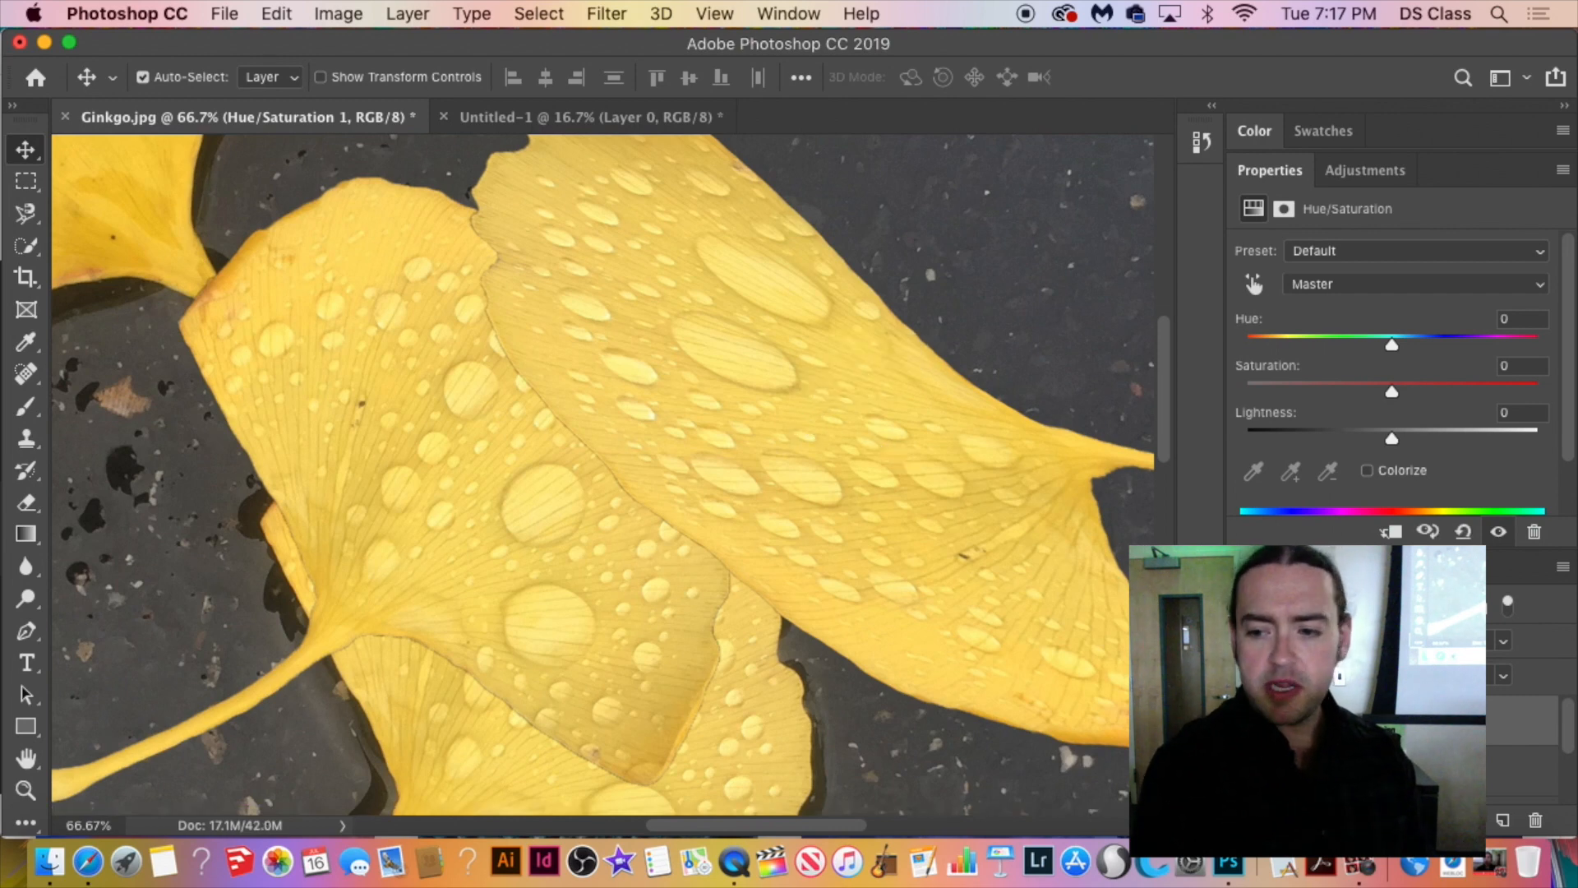
Load the Layer 1 leaf as a selection, move it to about X 14.01 in, Y 5.01 in, and deselect it.
{"action": "left_click", "coordinate": [1283, 719], "text": "super"}
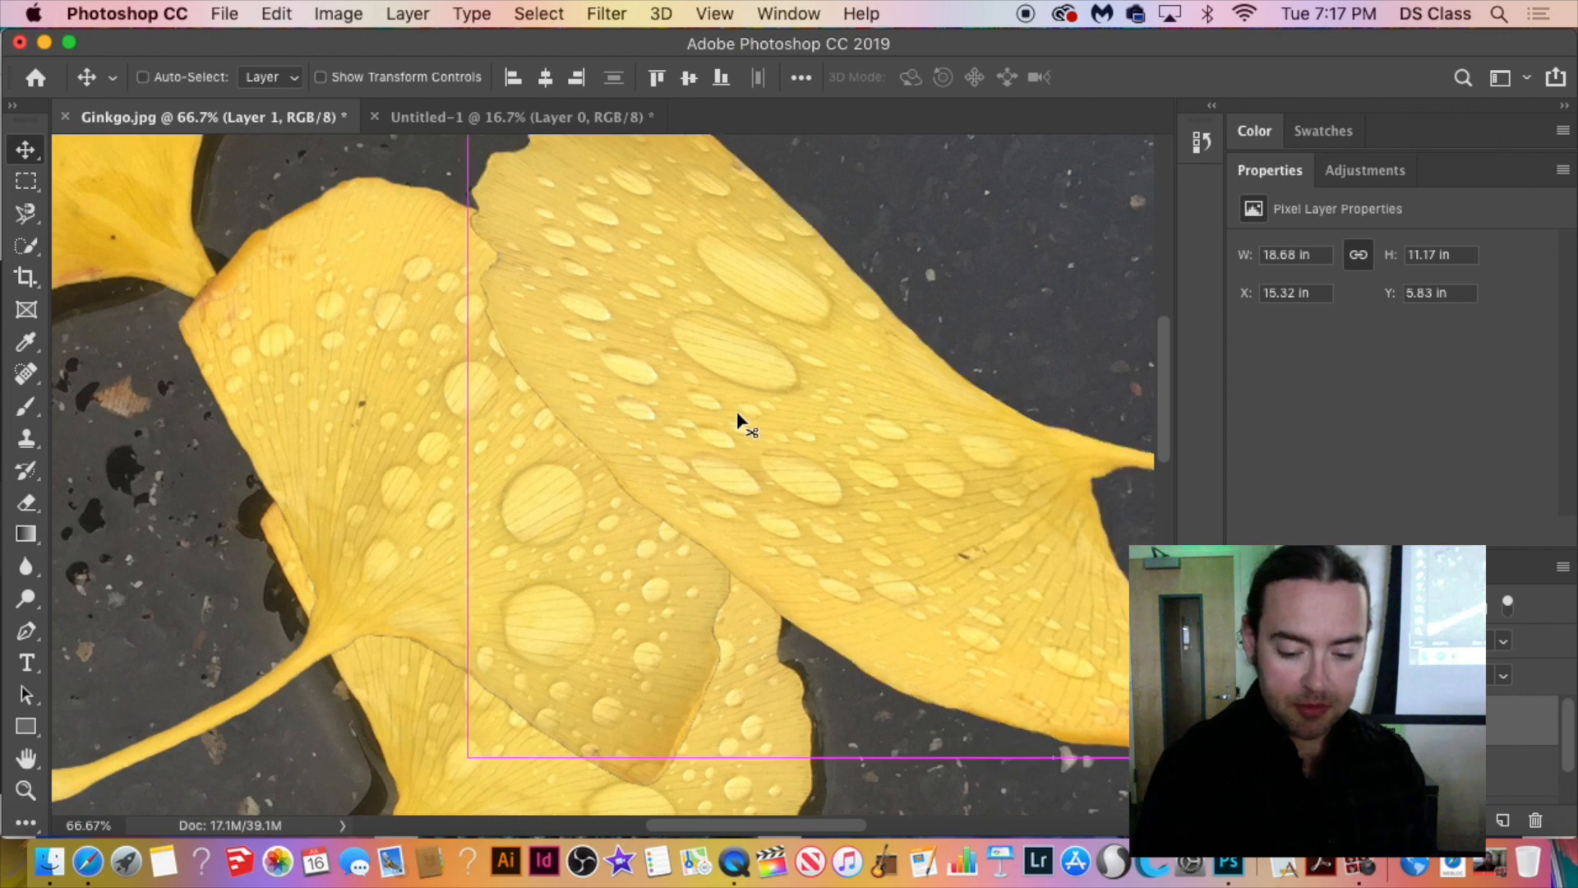
{"action": "key", "text": "super+minus"}
{"action": "key", "text": "super+minus"}
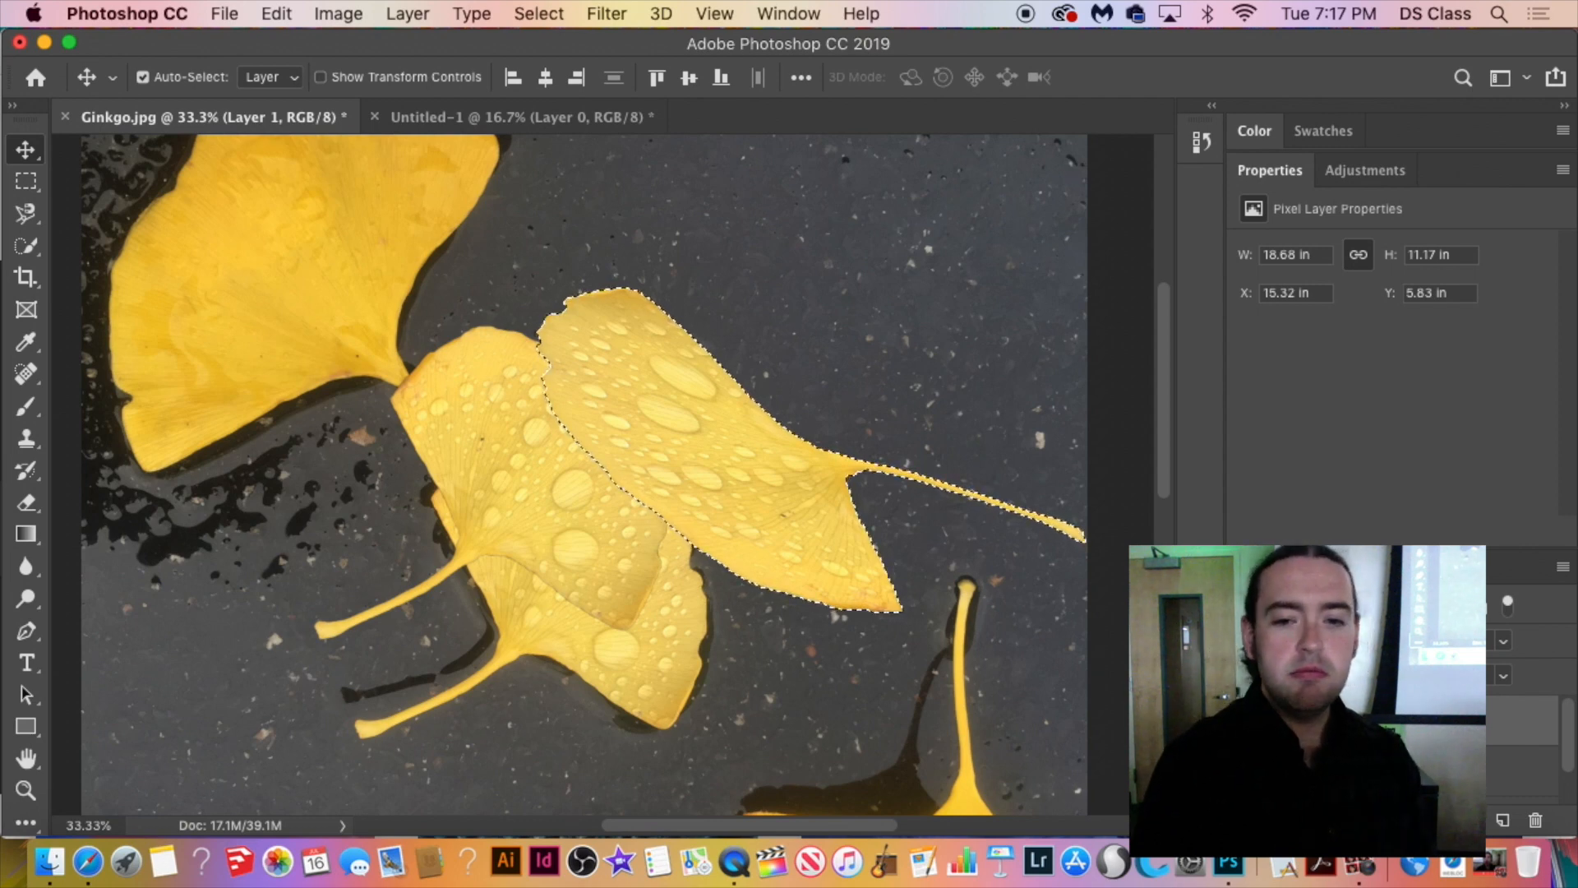
{"action": "scroll", "coordinate": [655, 504], "scroll_direction": "right", "scroll_amount": 5}
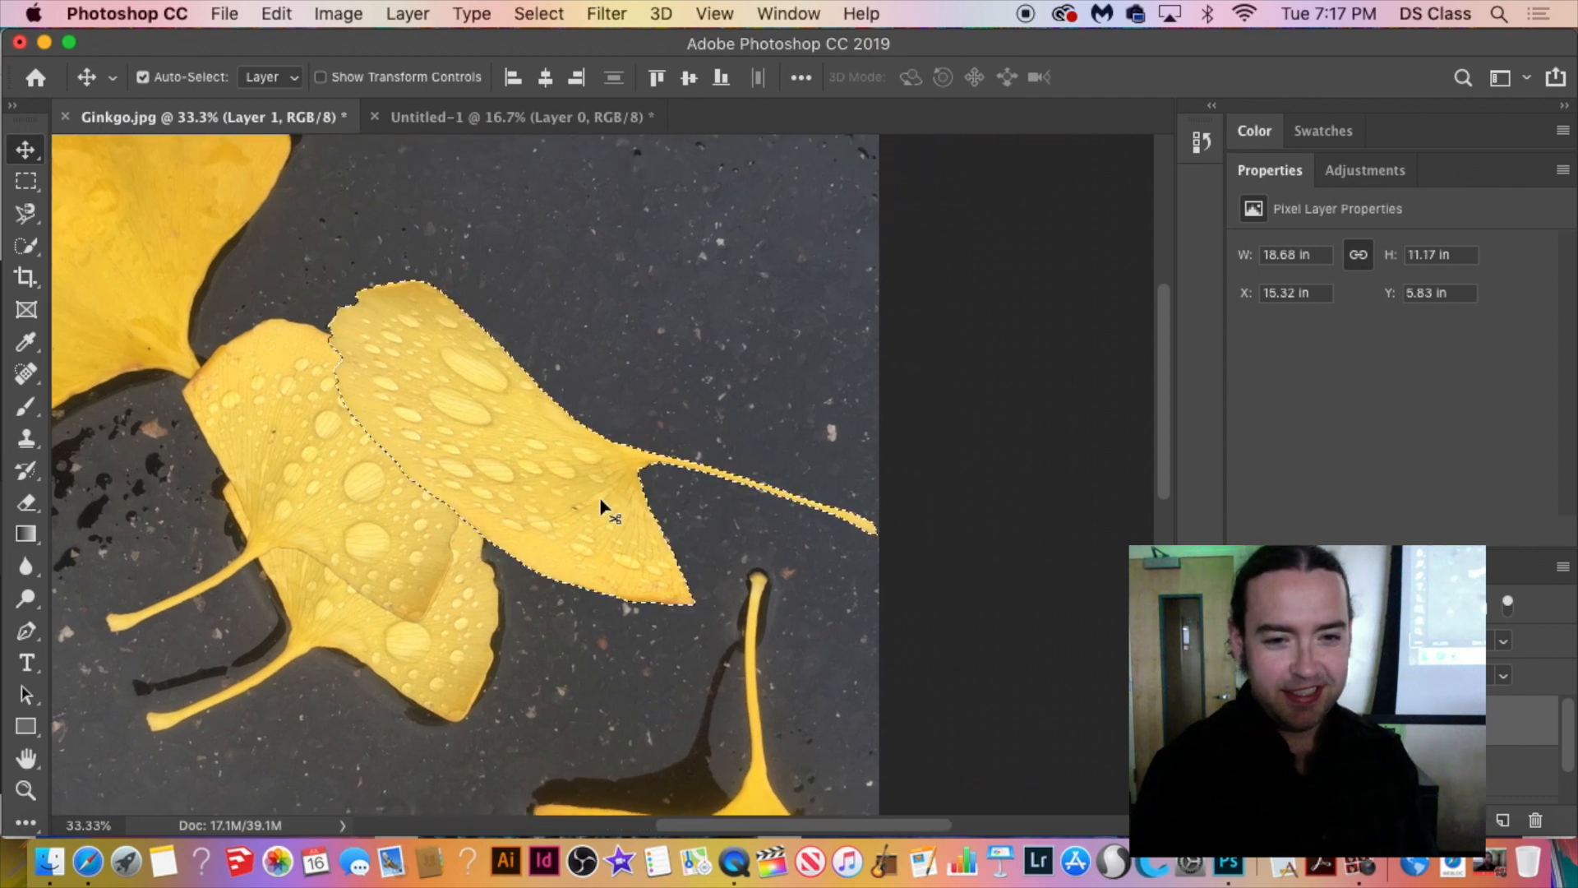
{"action": "left_click_drag", "start_coordinate": [580, 497], "coordinate": [521, 421]}
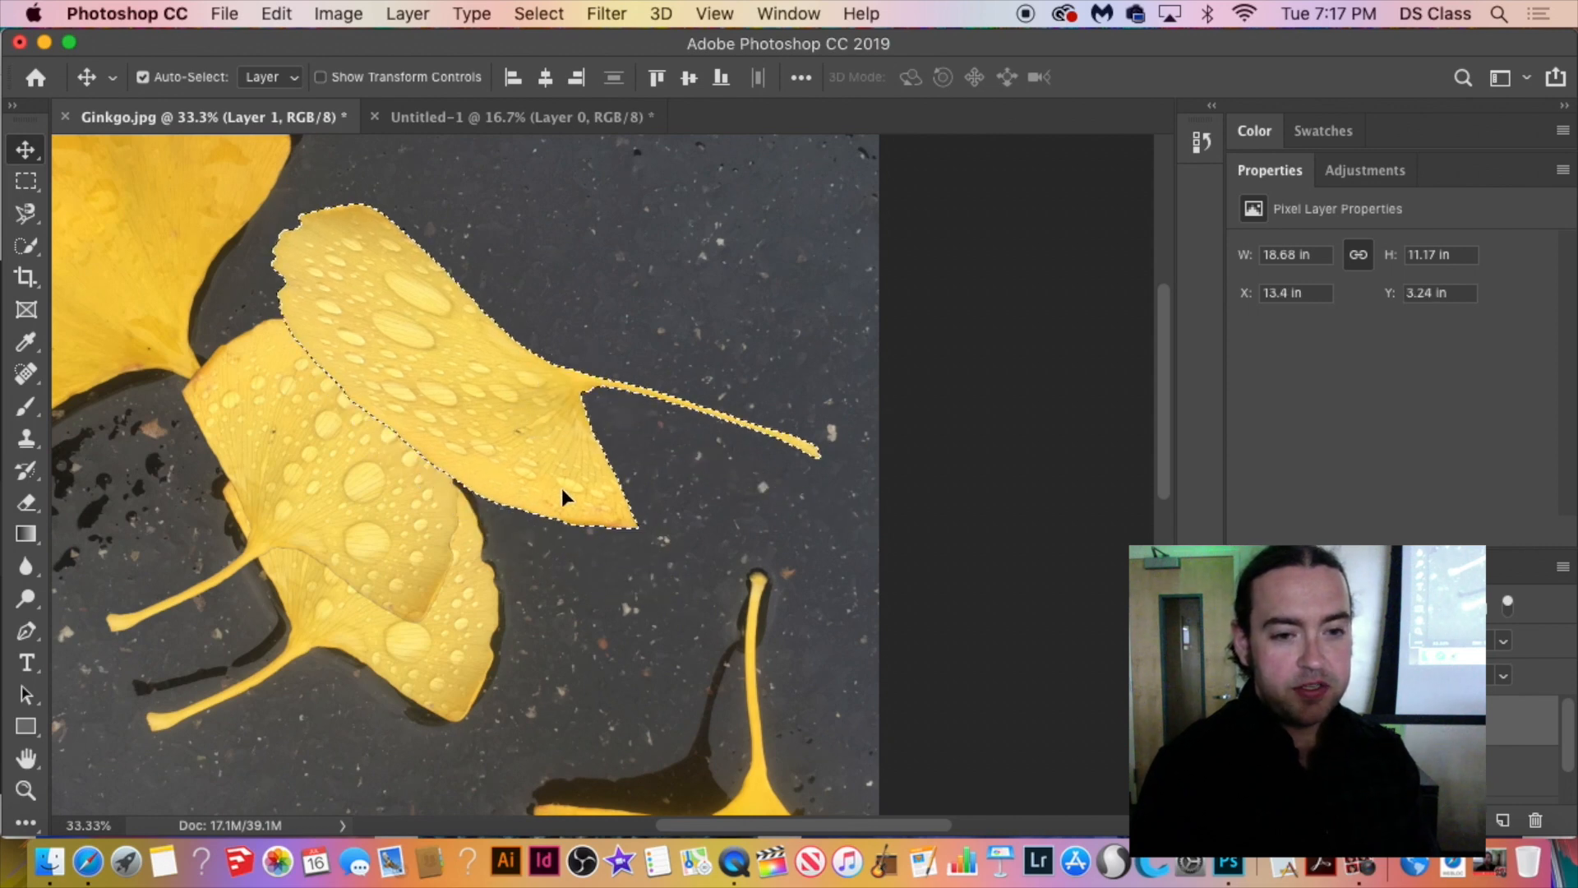
{"action": "key", "text": "super+d"}
{"action": "left_click_drag", "start_coordinate": [583, 497], "coordinate": [729, 577]}
{"action": "left_click_drag", "start_coordinate": [688, 515], "coordinate": [706, 568]}
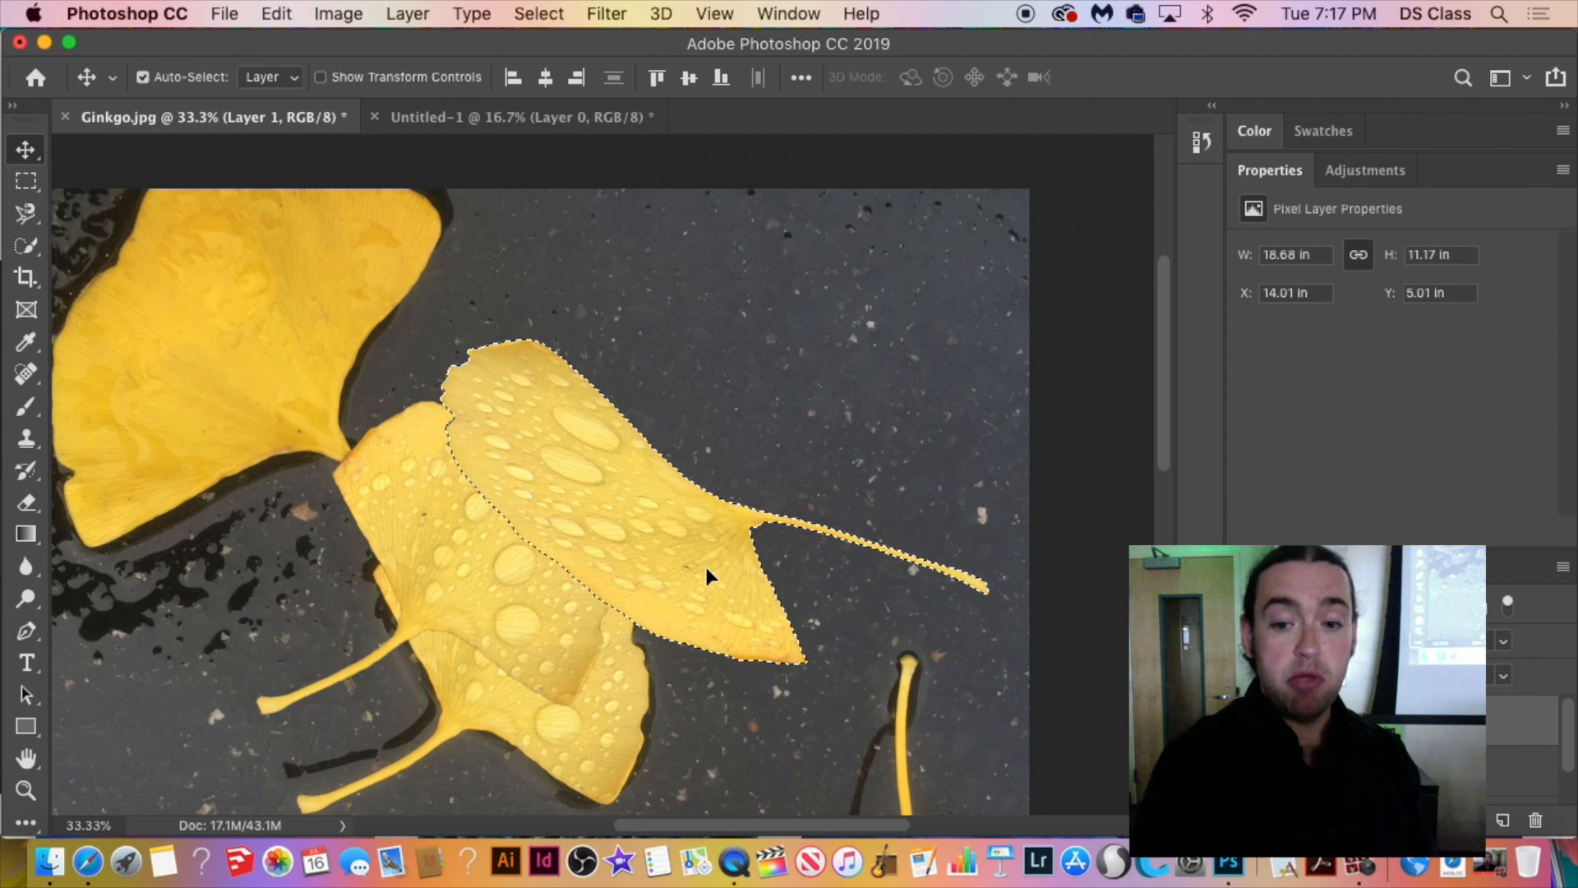
{"action": "key", "text": "super+d"}
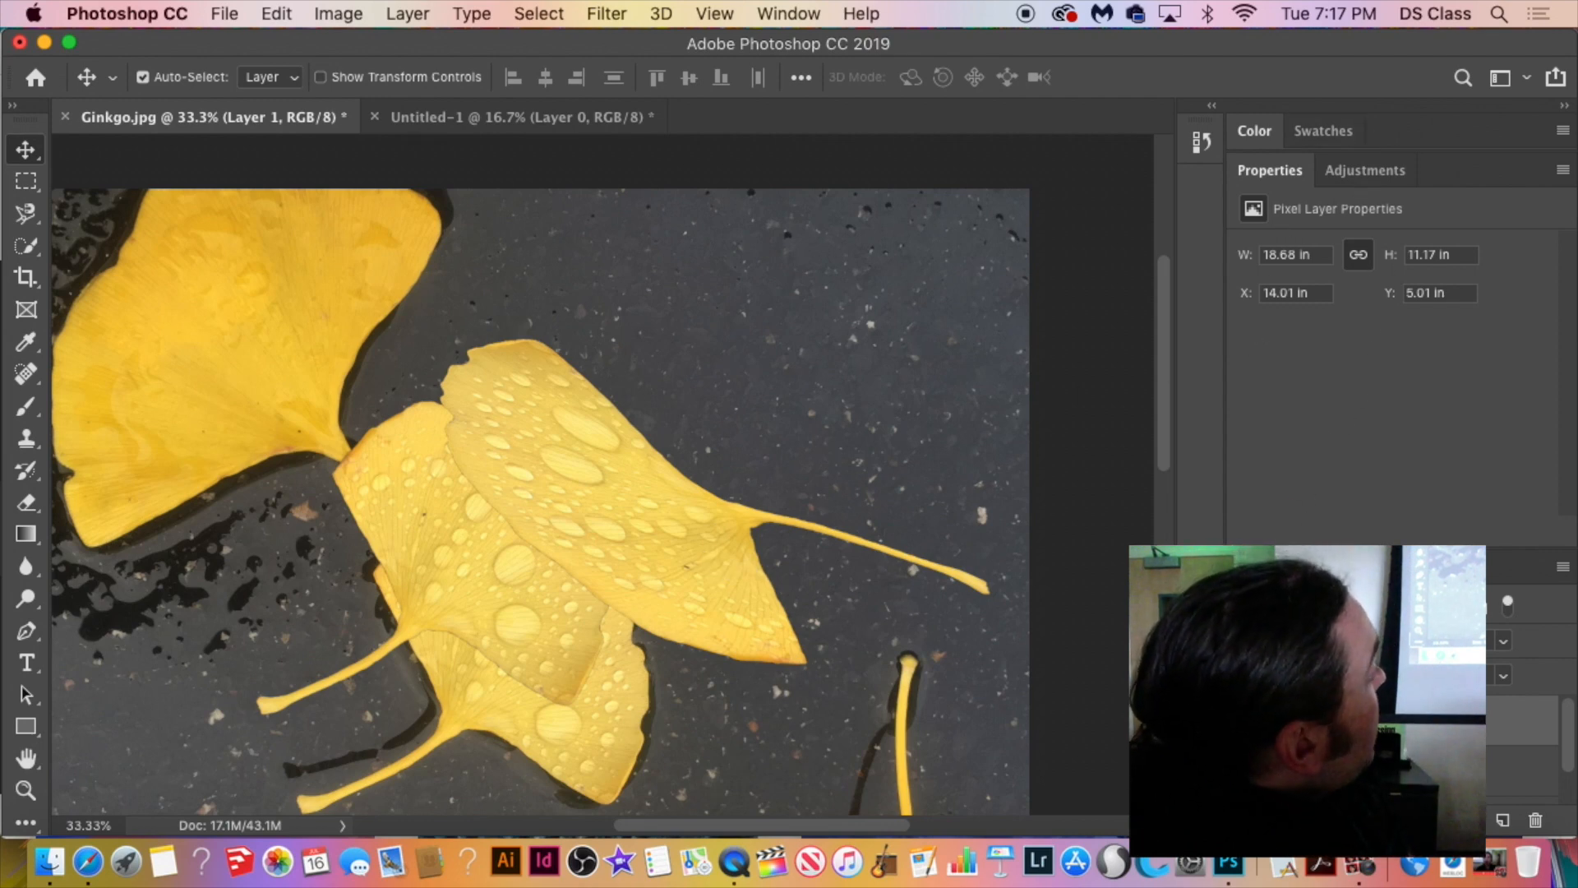
Collapse the pixel layer properties so the full layer list and its blending options are displayed.
{"action": "key", "text": "F7"}
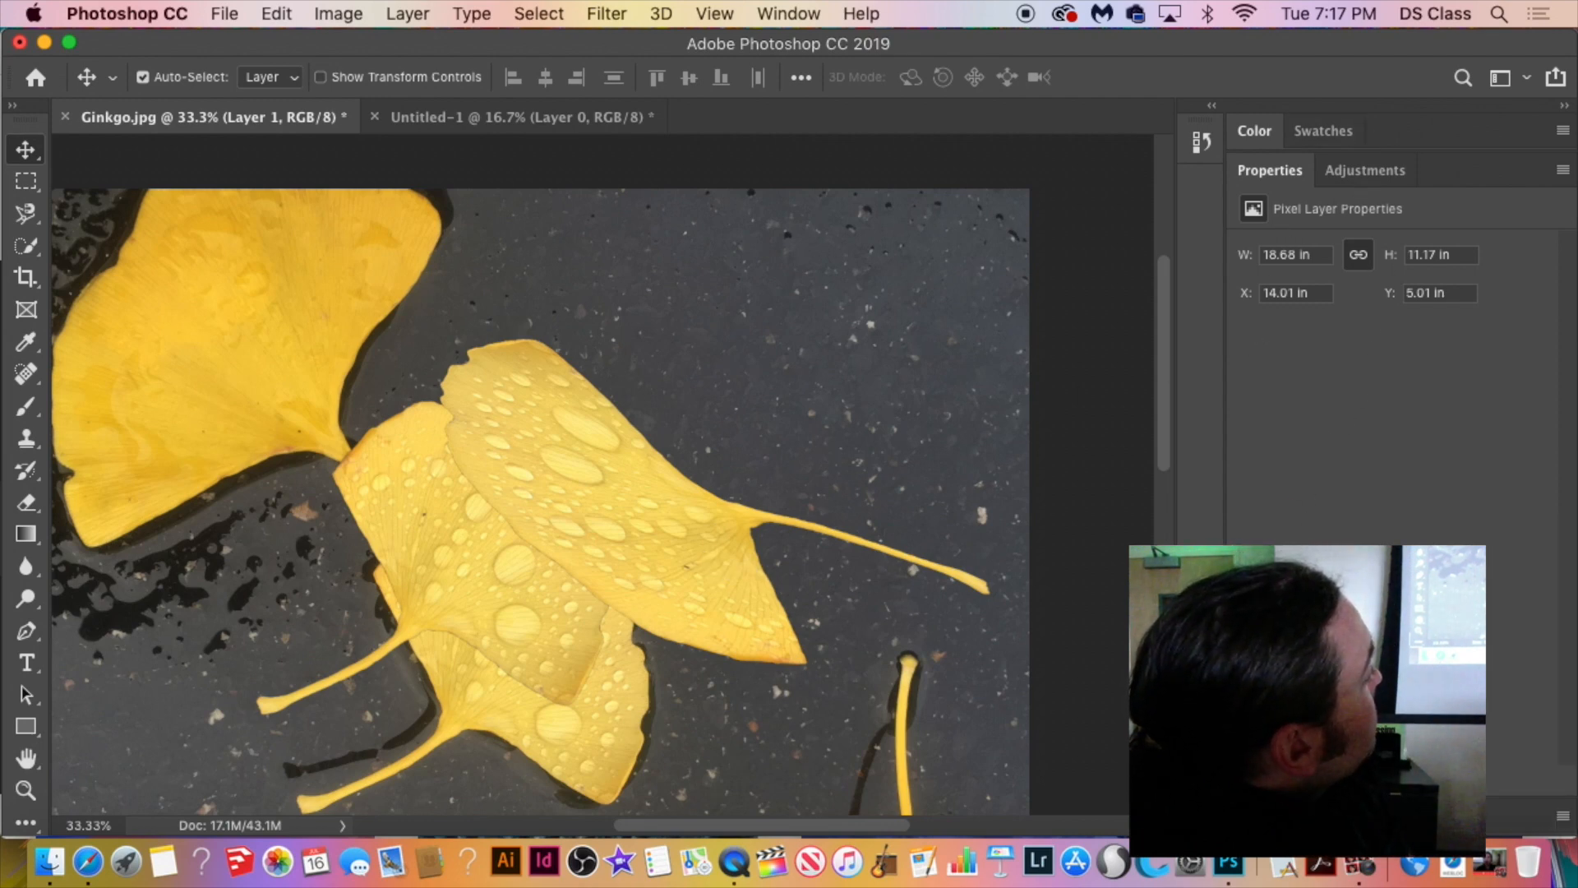
{"action": "key", "text": "F7"}
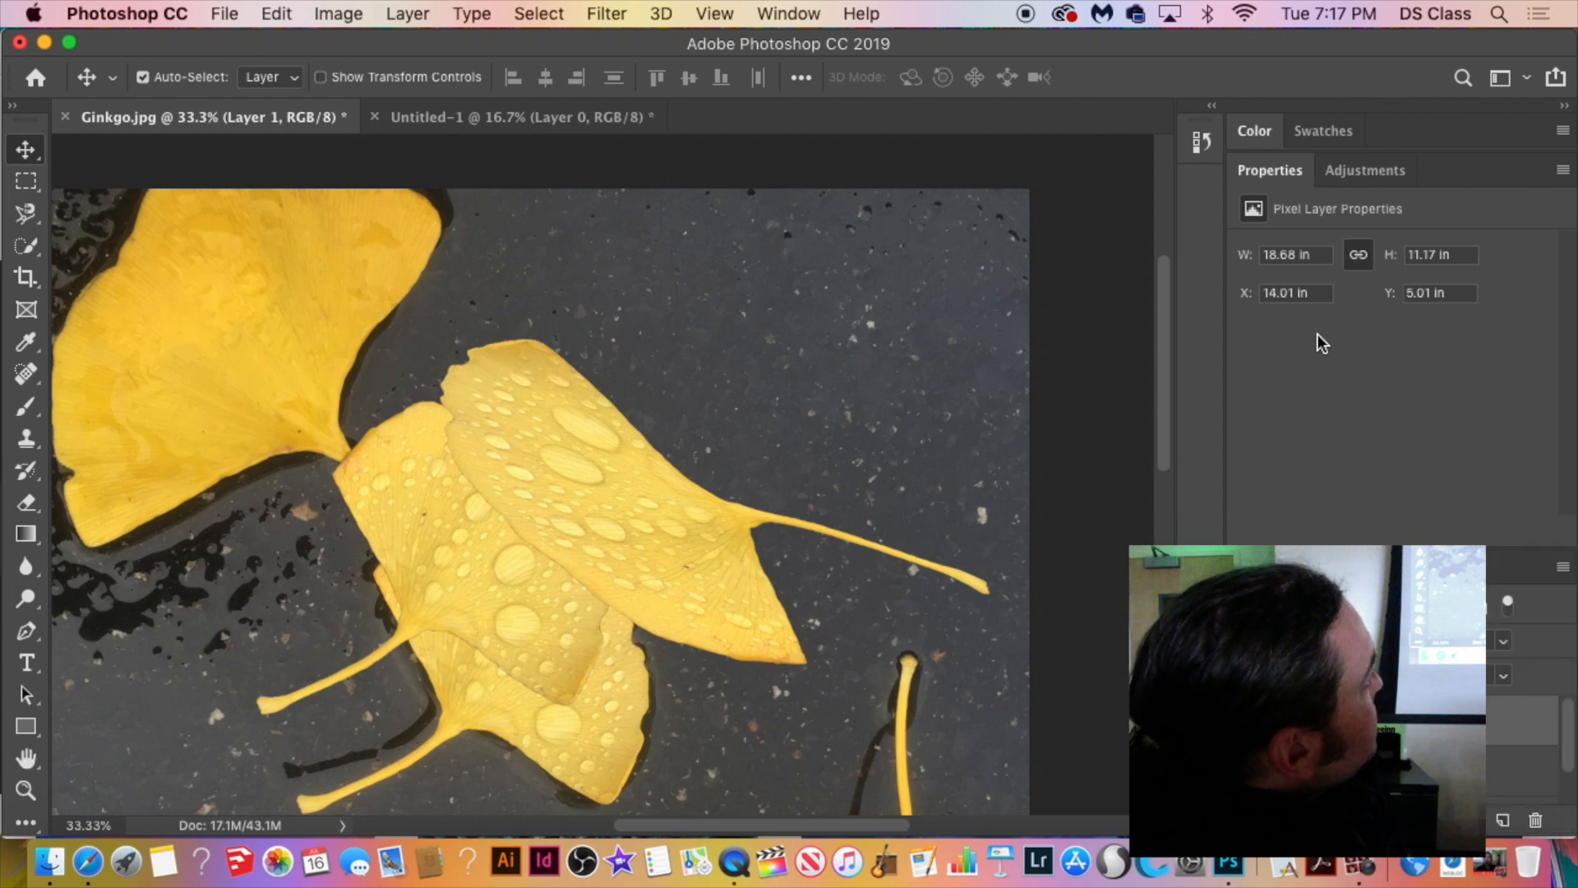
{"action": "double_click", "coordinate": [1271, 171]}
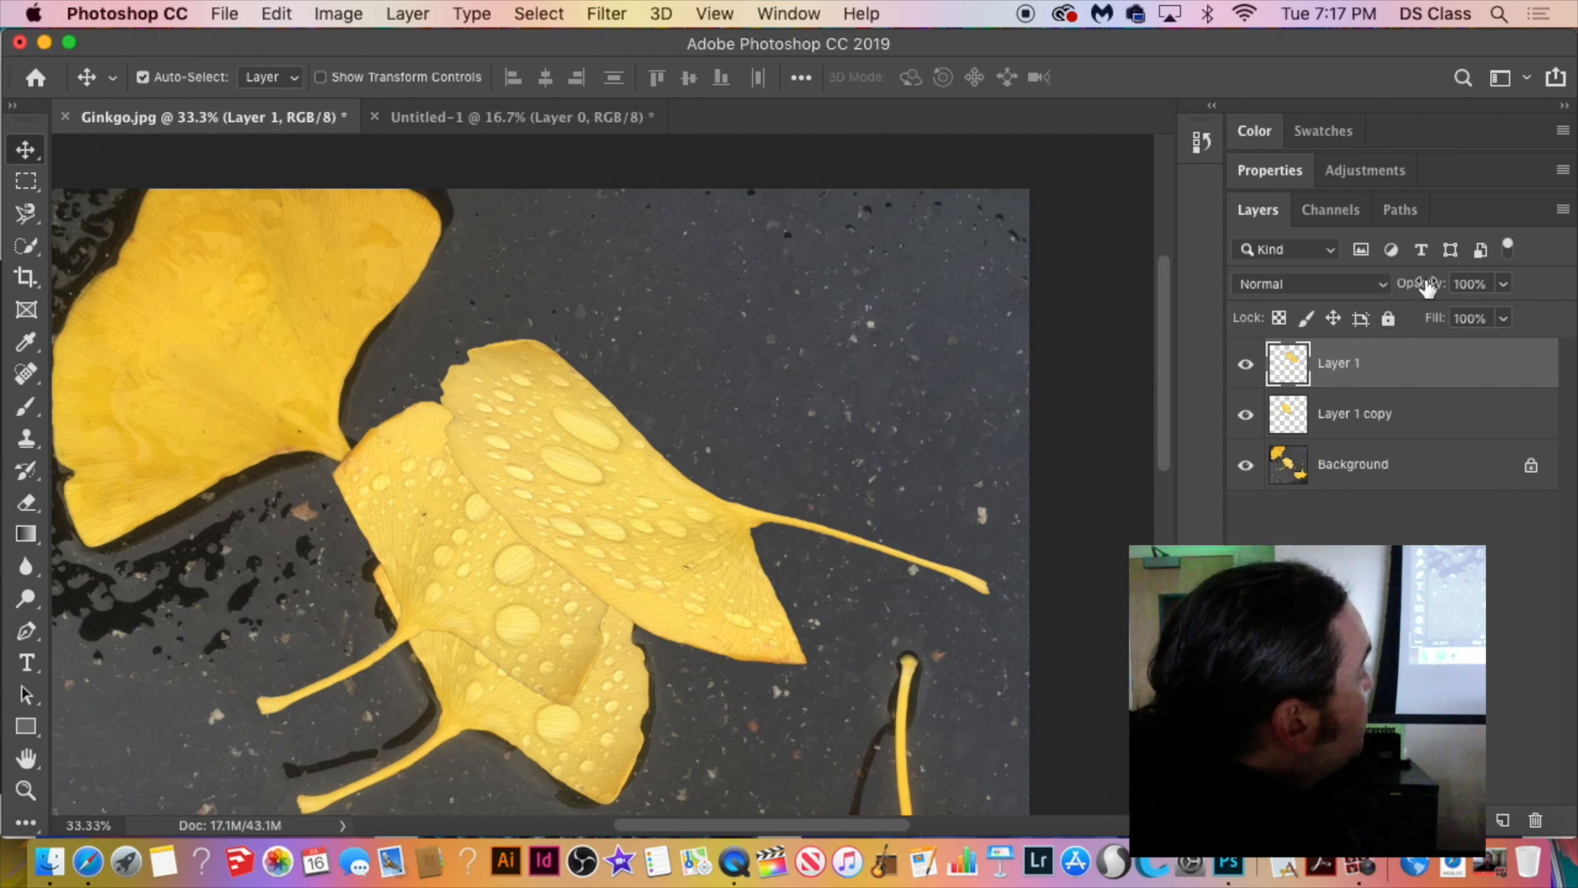
Review the blending modes available for Layer 1, including Linear Burn, and keep it on Normal.
{"action": "left_click", "coordinate": [1382, 284]}
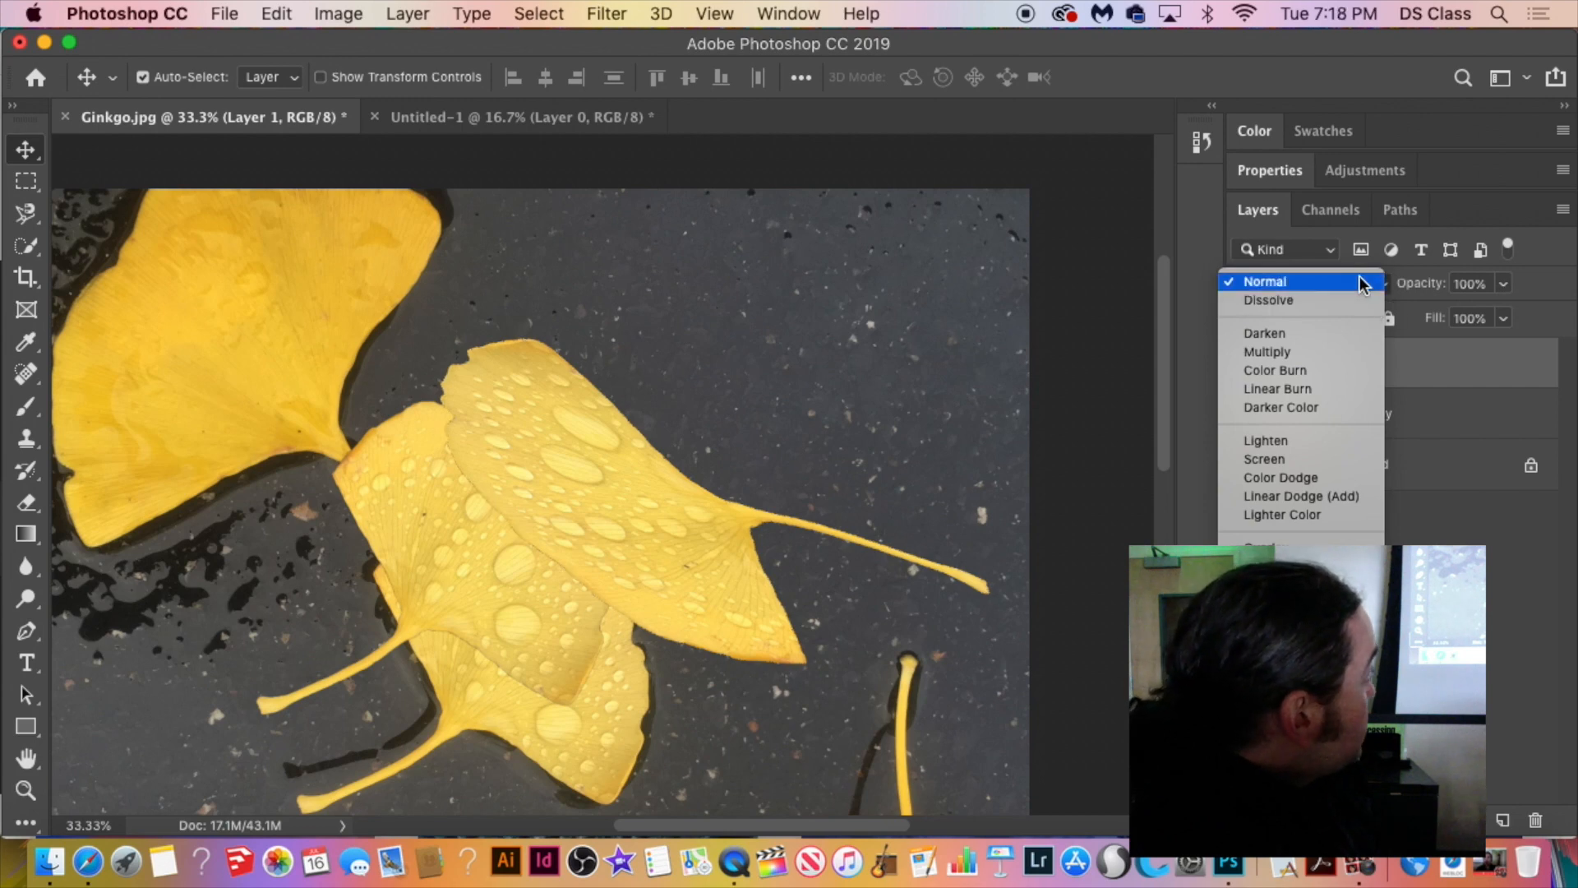
{"action": "left_click", "coordinate": [1361, 284]}
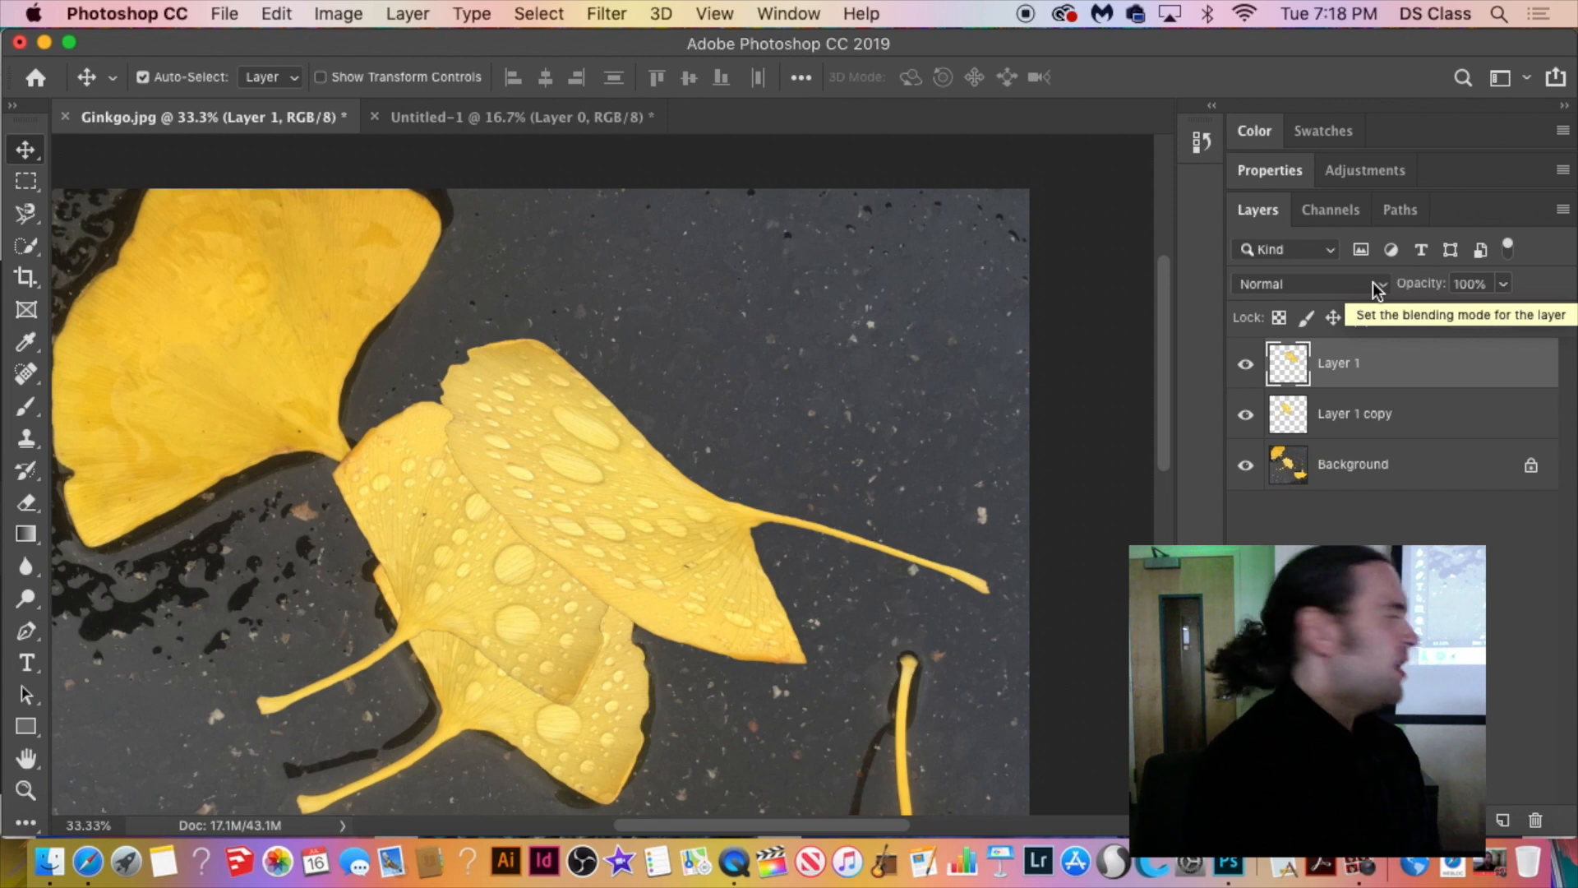
{"action": "left_click", "coordinate": [1375, 287]}
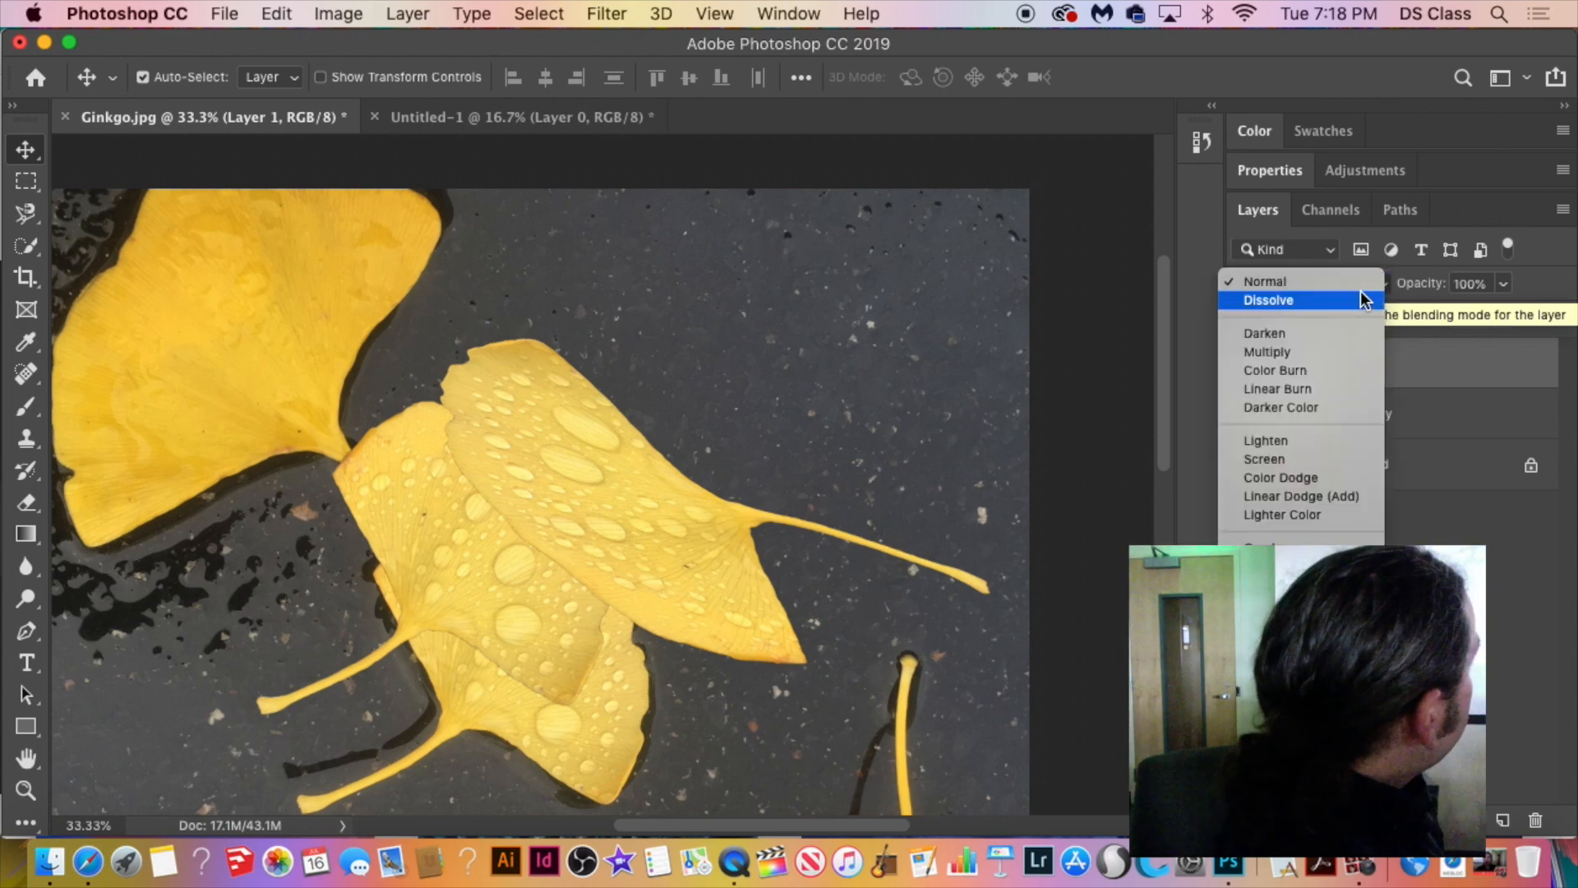
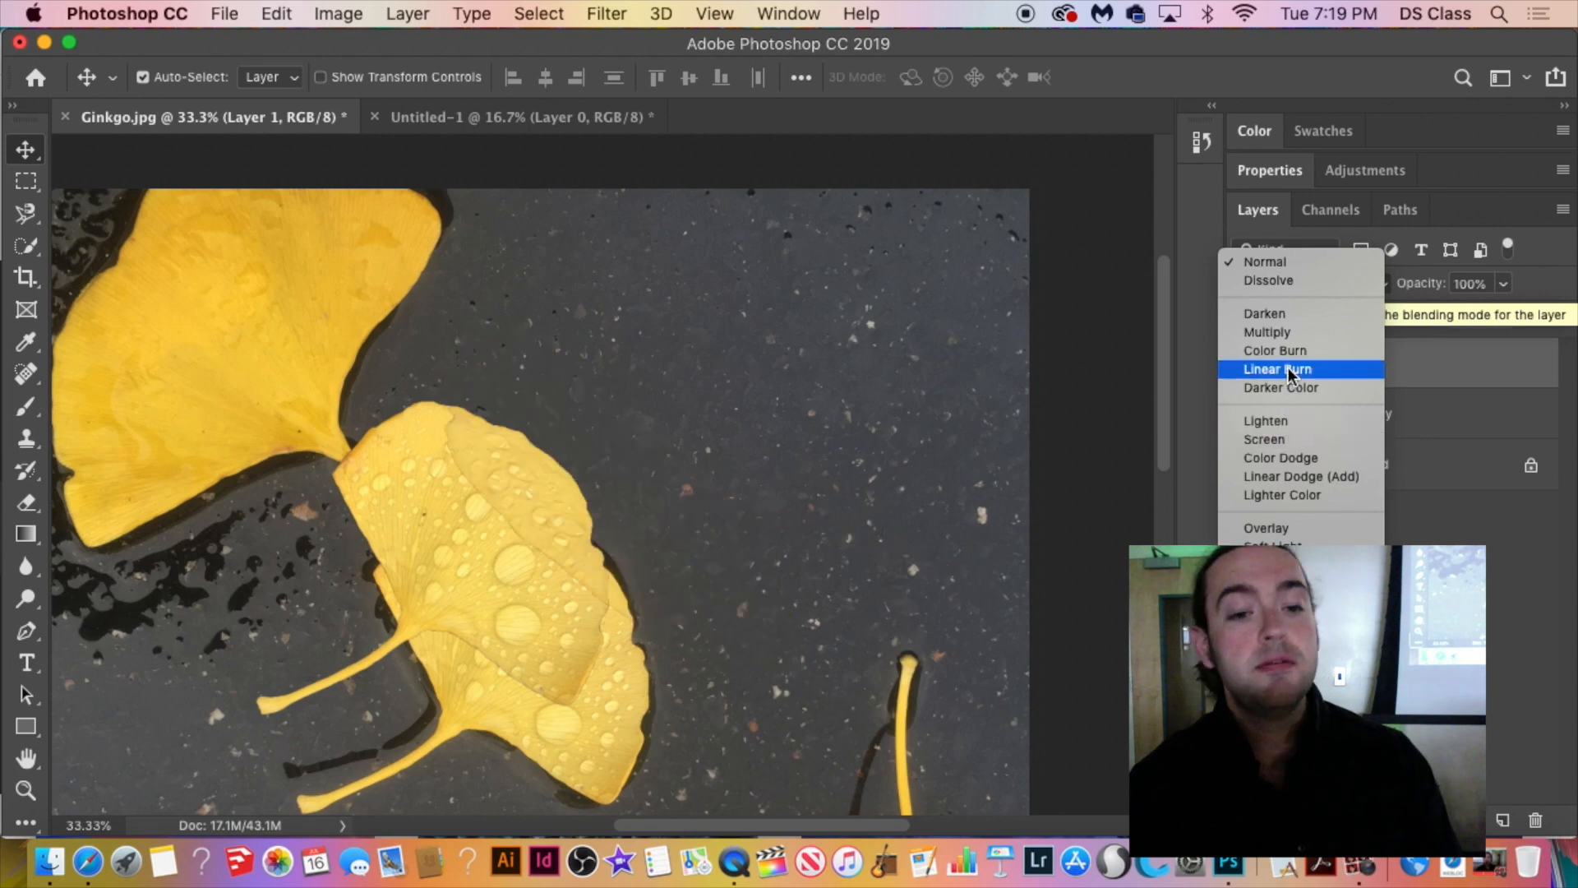
{"action": "left_click", "coordinate": [1276, 262]}
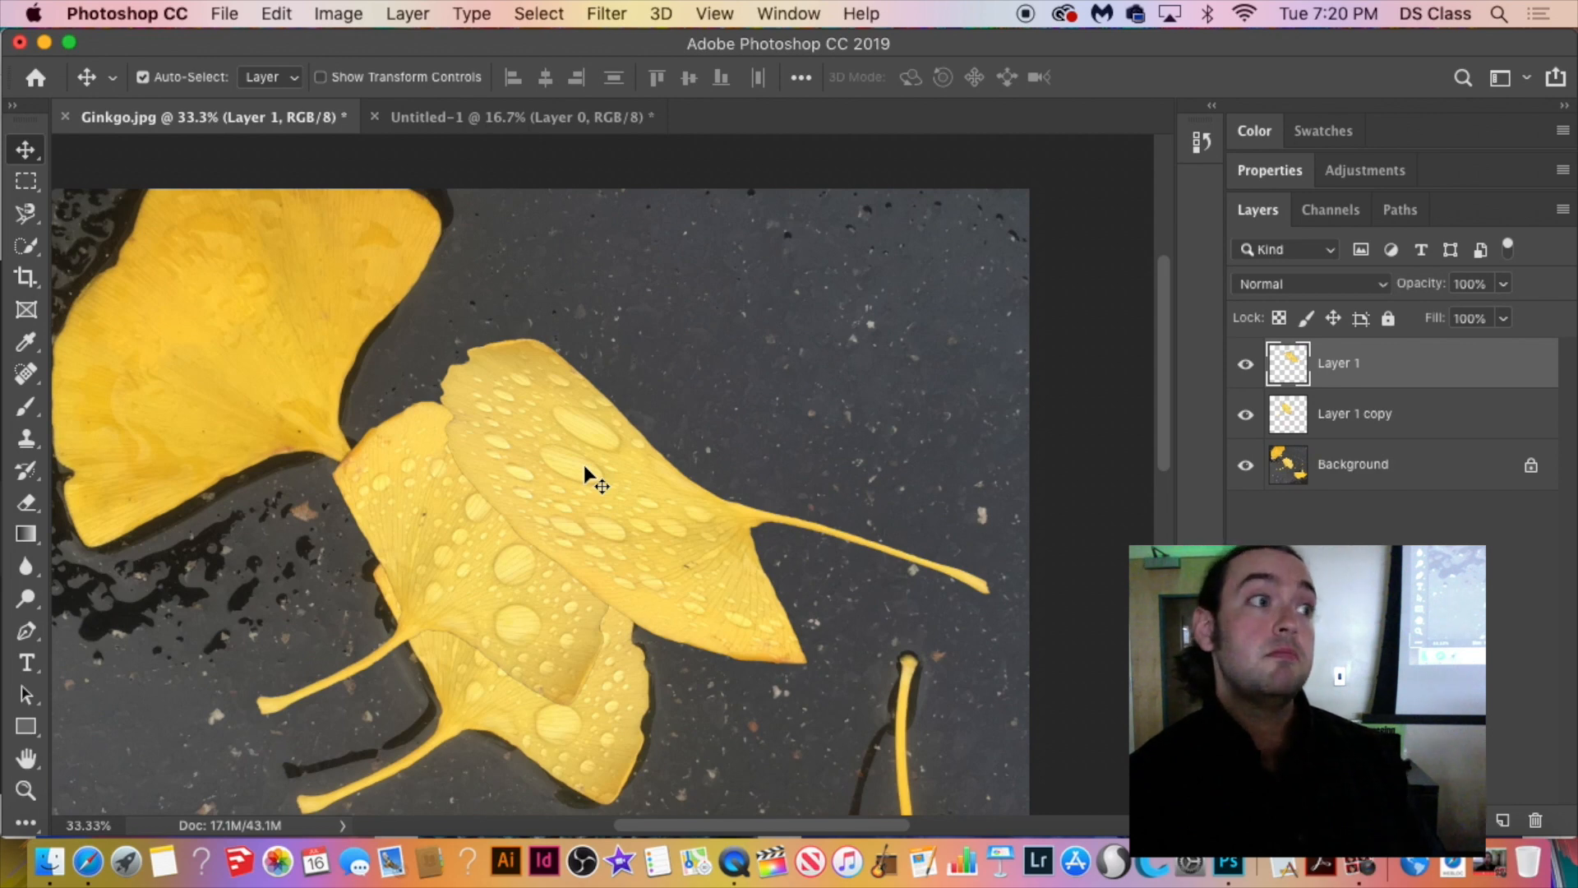
Move the Layer 1 leaf upward, clear of the overlapping leaves below it.
{"action": "left_click_drag", "start_coordinate": [583, 466], "coordinate": [599, 336]}
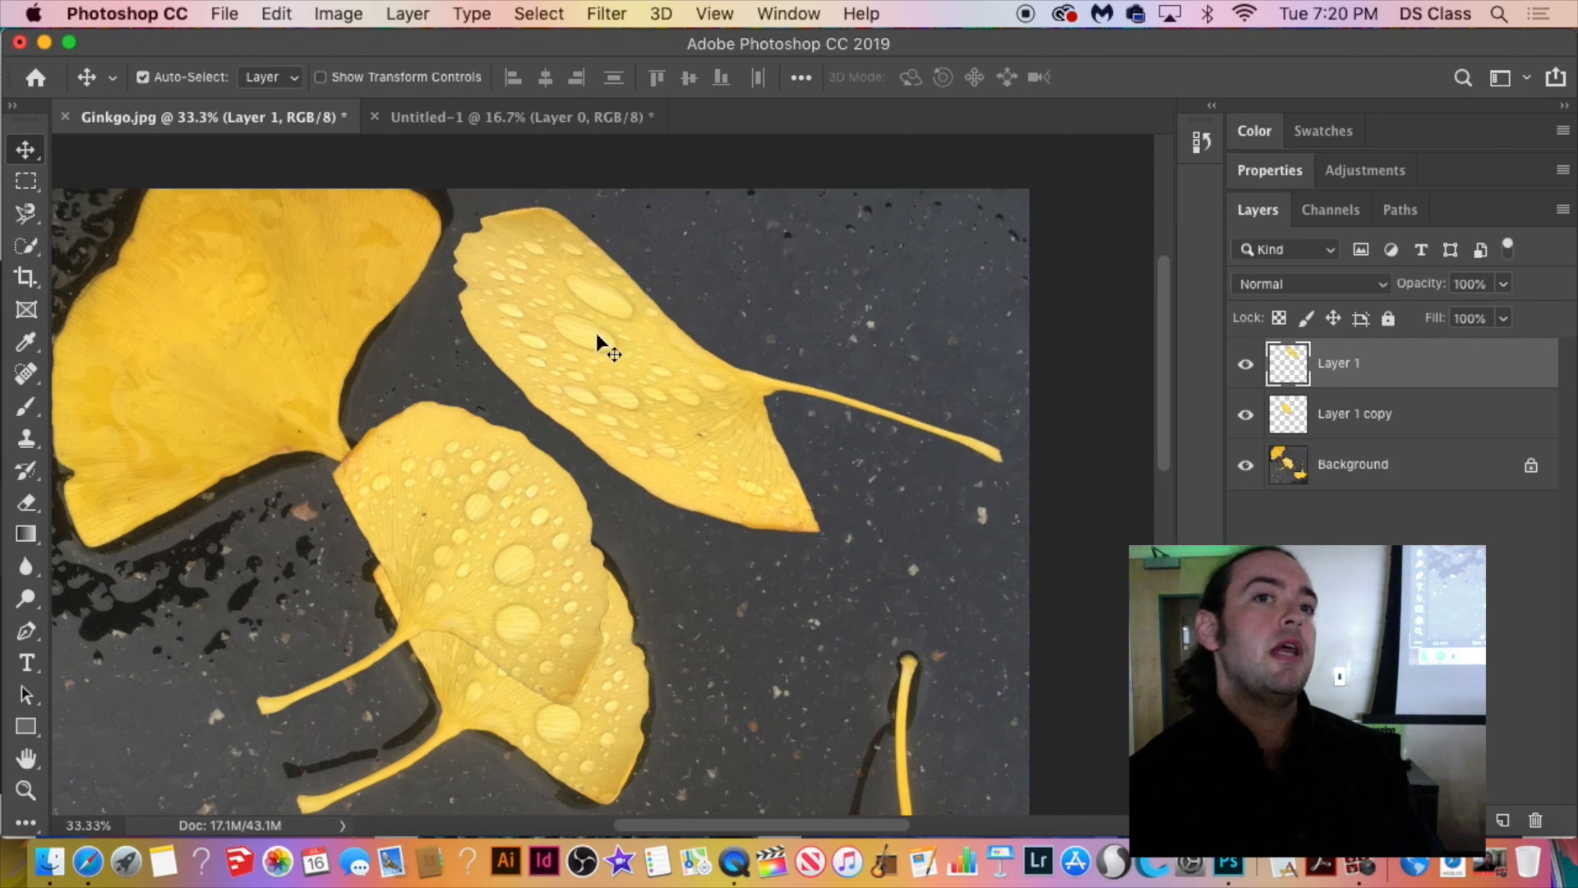
{"action": "left_click", "coordinate": [724, 14]}
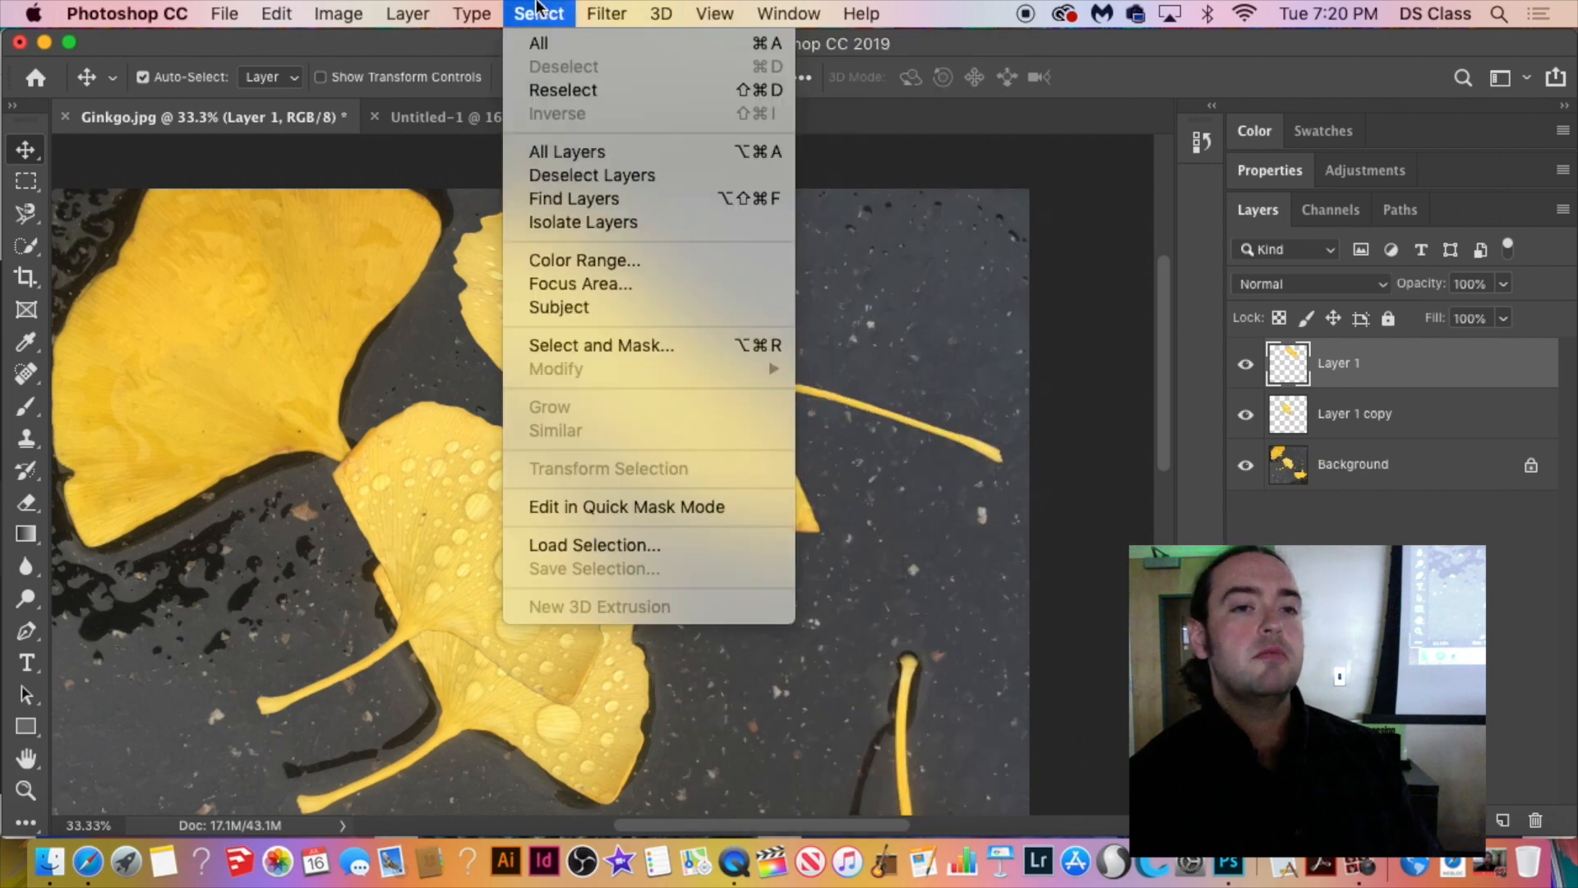
{"action": "left_click", "coordinate": [725, 394]}
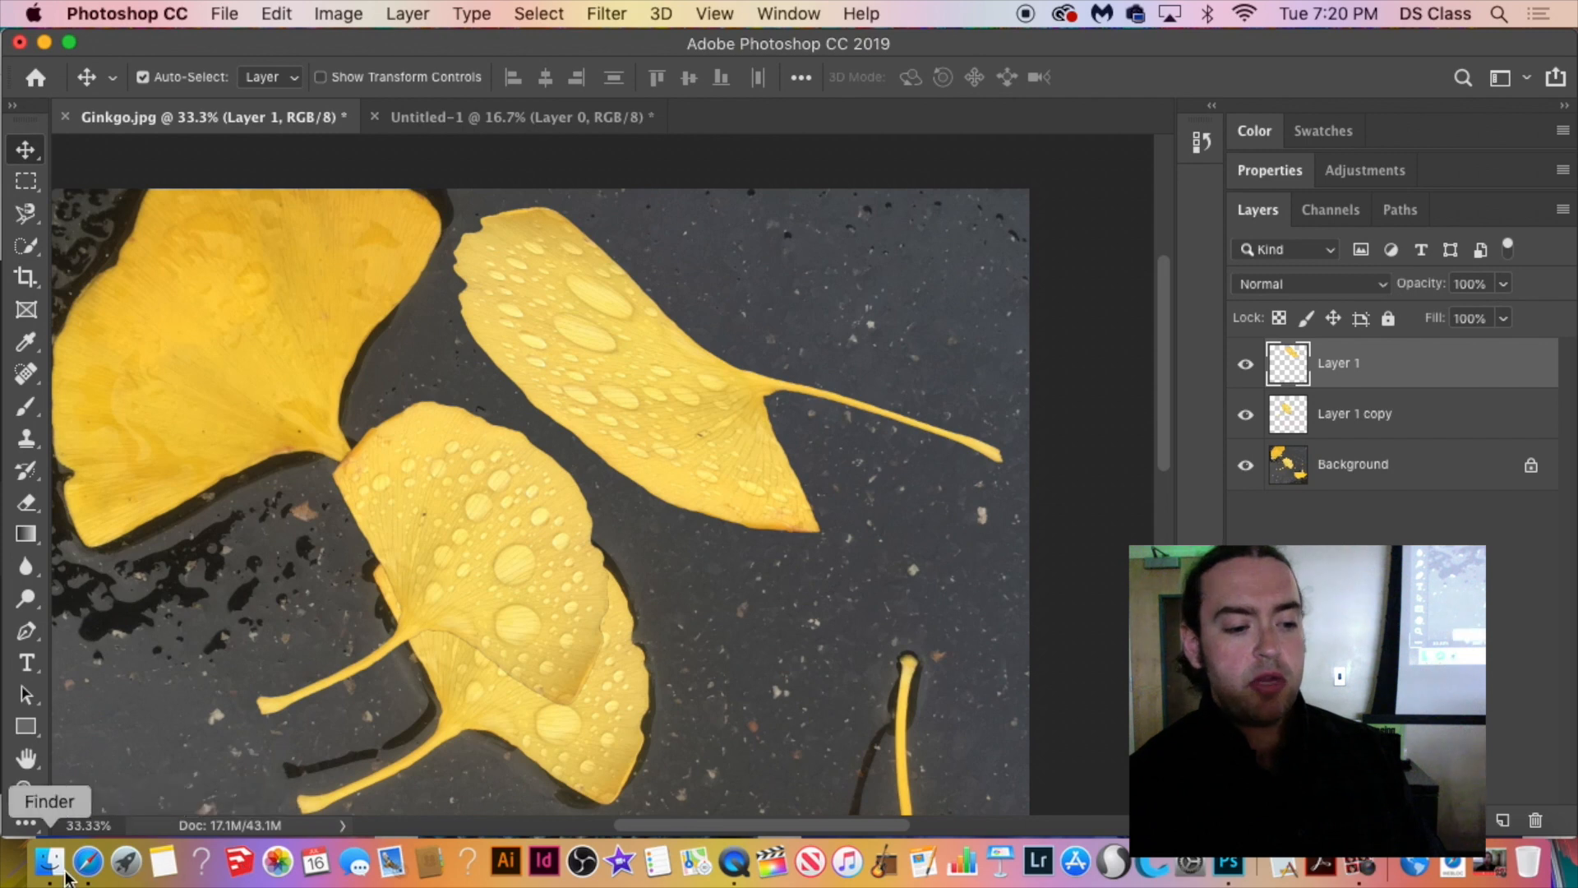
Switch to Safari and run an image search for "ansel adams".
{"action": "left_click", "coordinate": [88, 861]}
{"action": "left_click", "coordinate": [600, 51]}
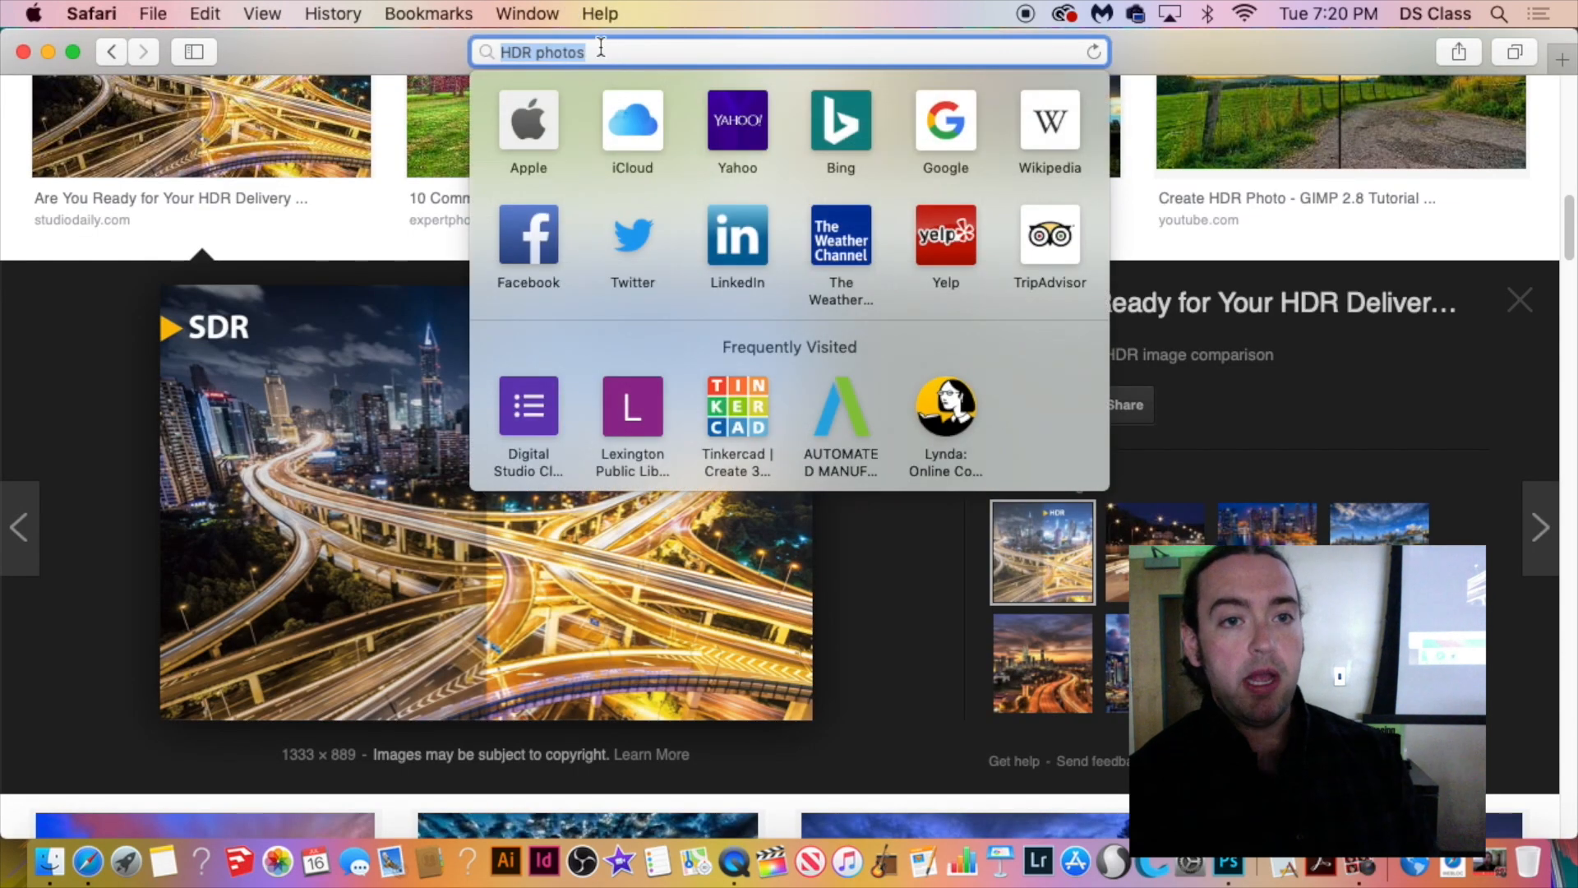
{"action": "type", "text": "ansel"}
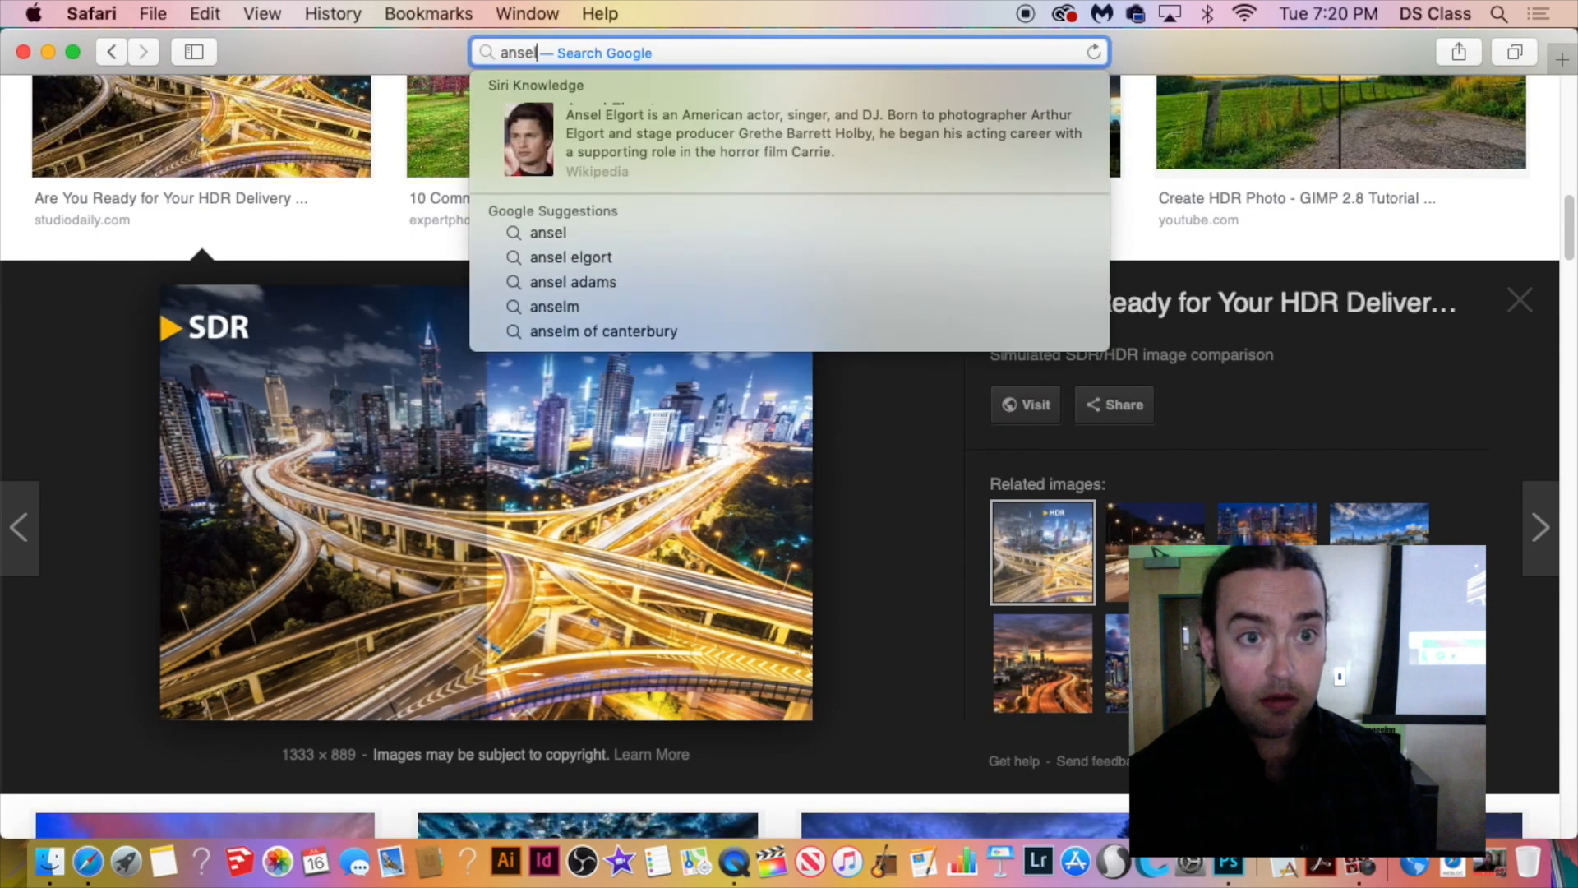
{"action": "type", "text": " adams"}
{"action": "key", "text": "Return"}
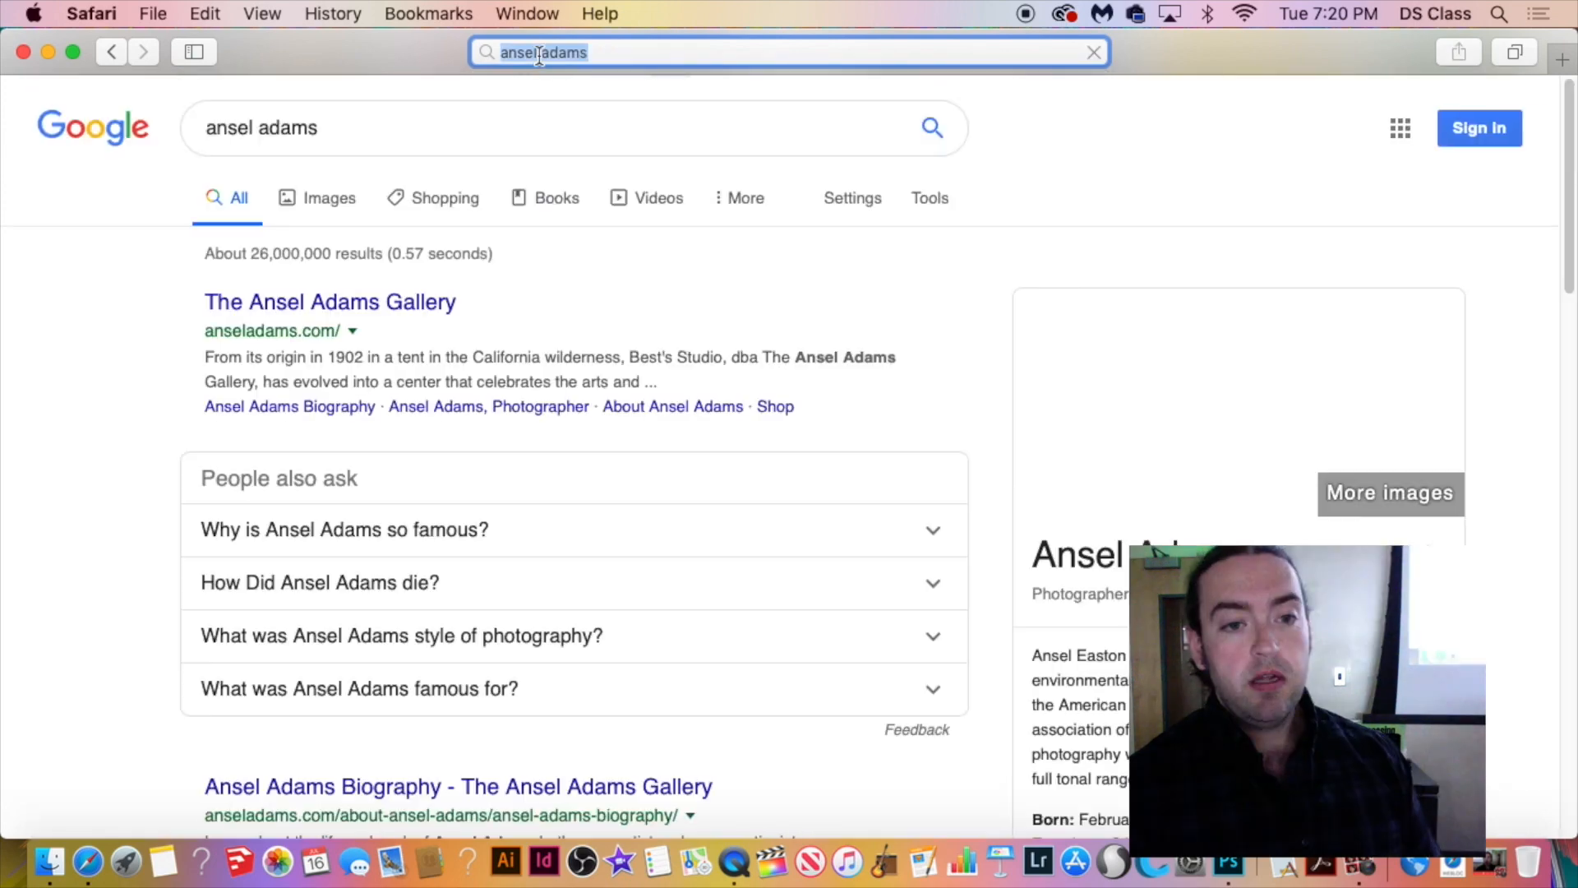
{"action": "left_click", "coordinate": [345, 201]}
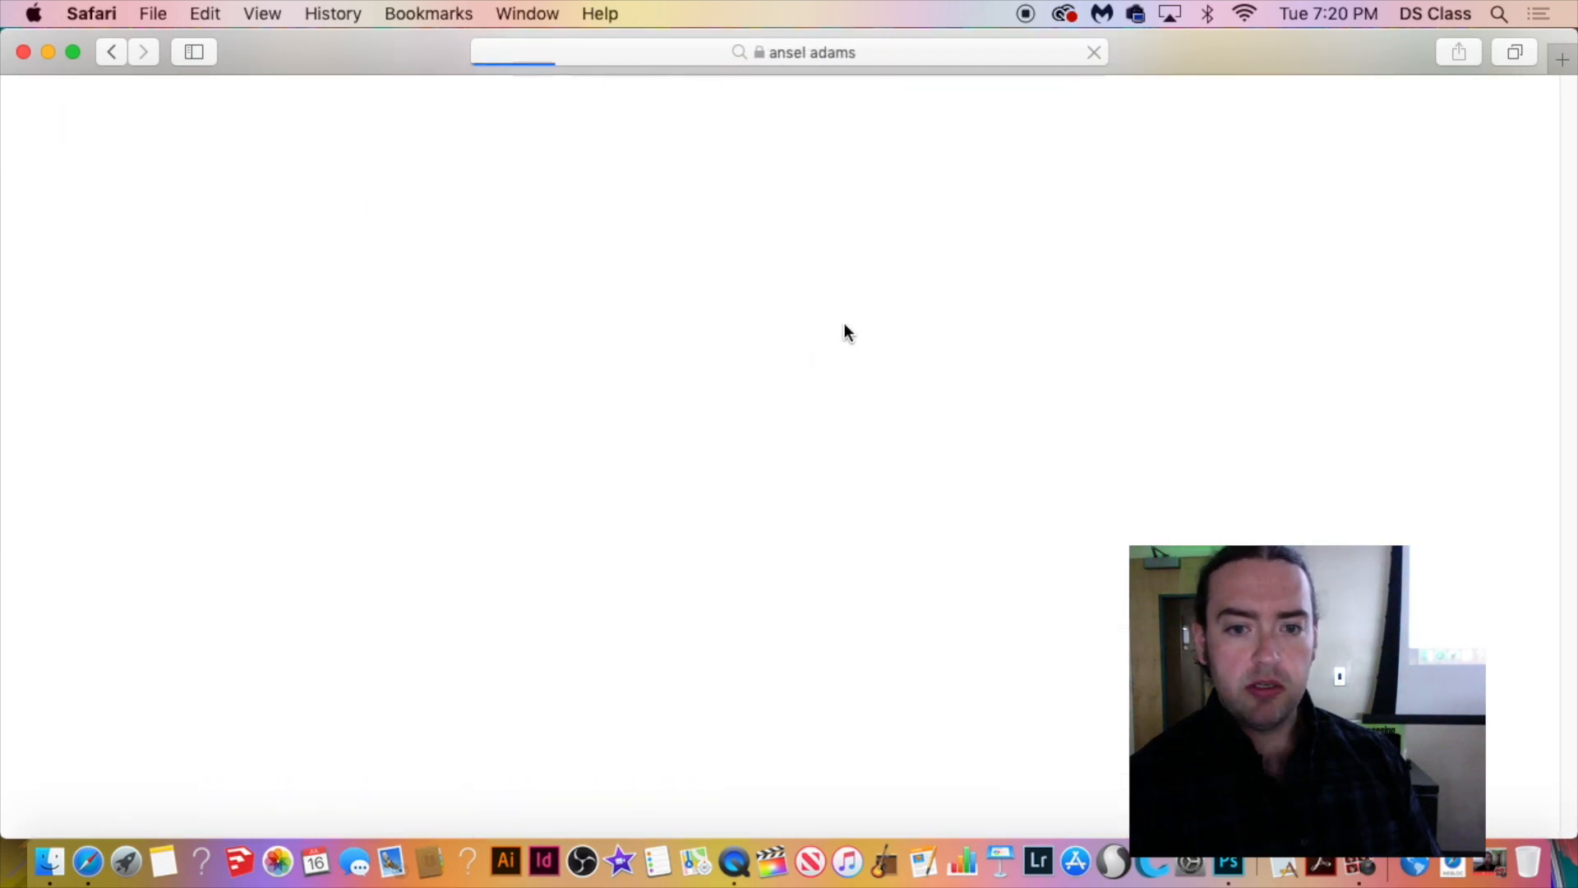
Browse the Ansel Adams image results and preview the moon and cliff photo from The Ansel Adams Gallery.
{"action": "scroll", "coordinate": [847, 325], "scroll_direction": "down", "scroll_amount": 5}
{"action": "scroll", "coordinate": [847, 321], "scroll_direction": "up", "scroll_amount": 1}
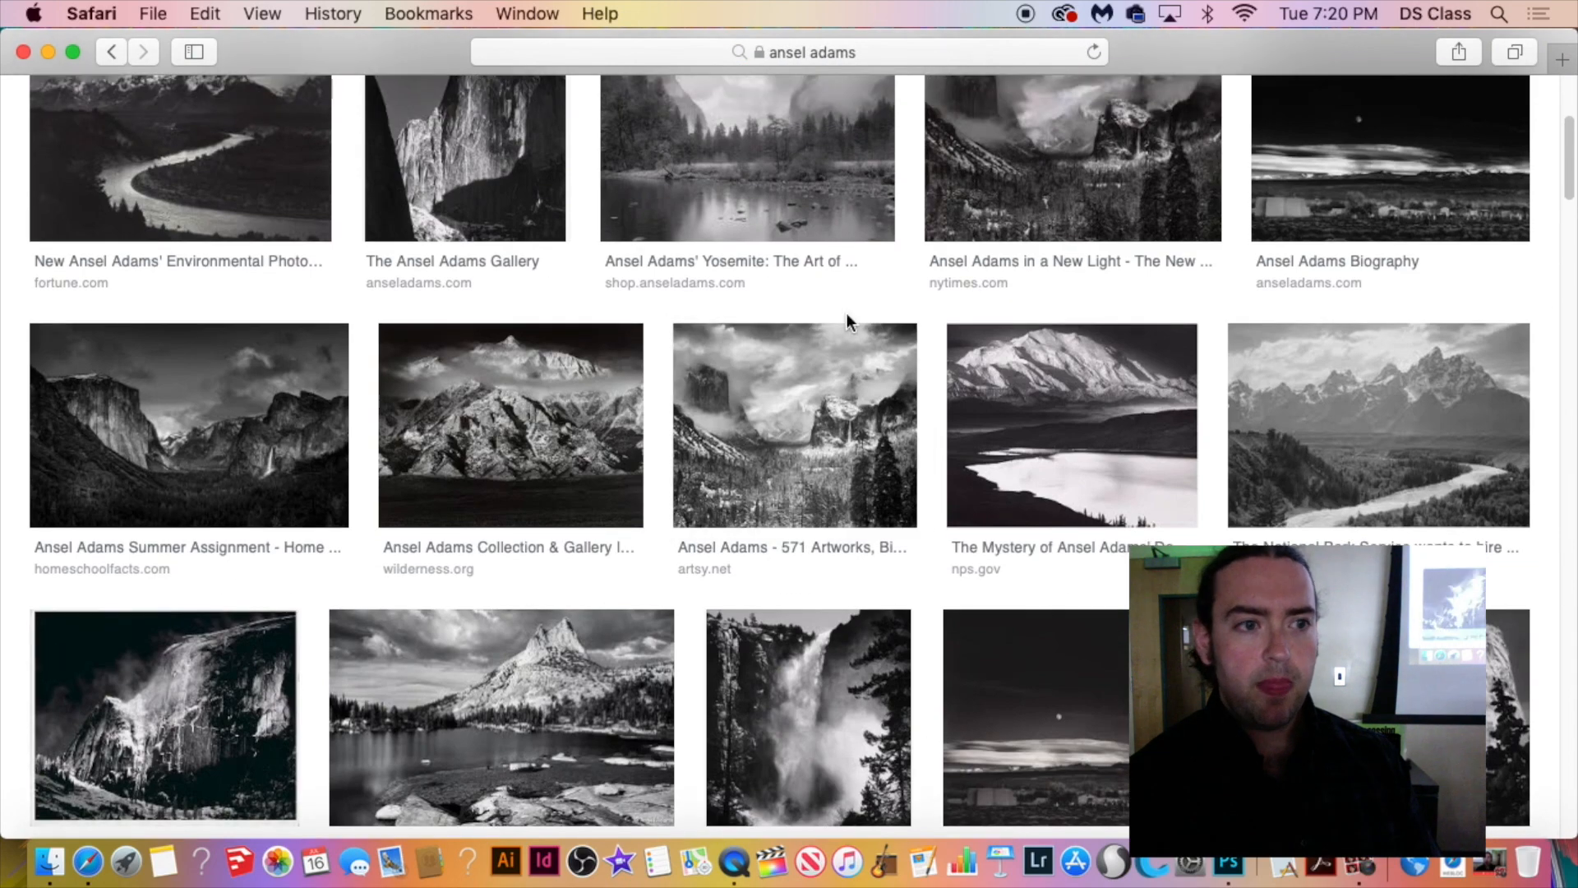
{"action": "scroll", "coordinate": [847, 313], "scroll_direction": "up", "scroll_amount": 2}
{"action": "left_click", "coordinate": [471, 263]}
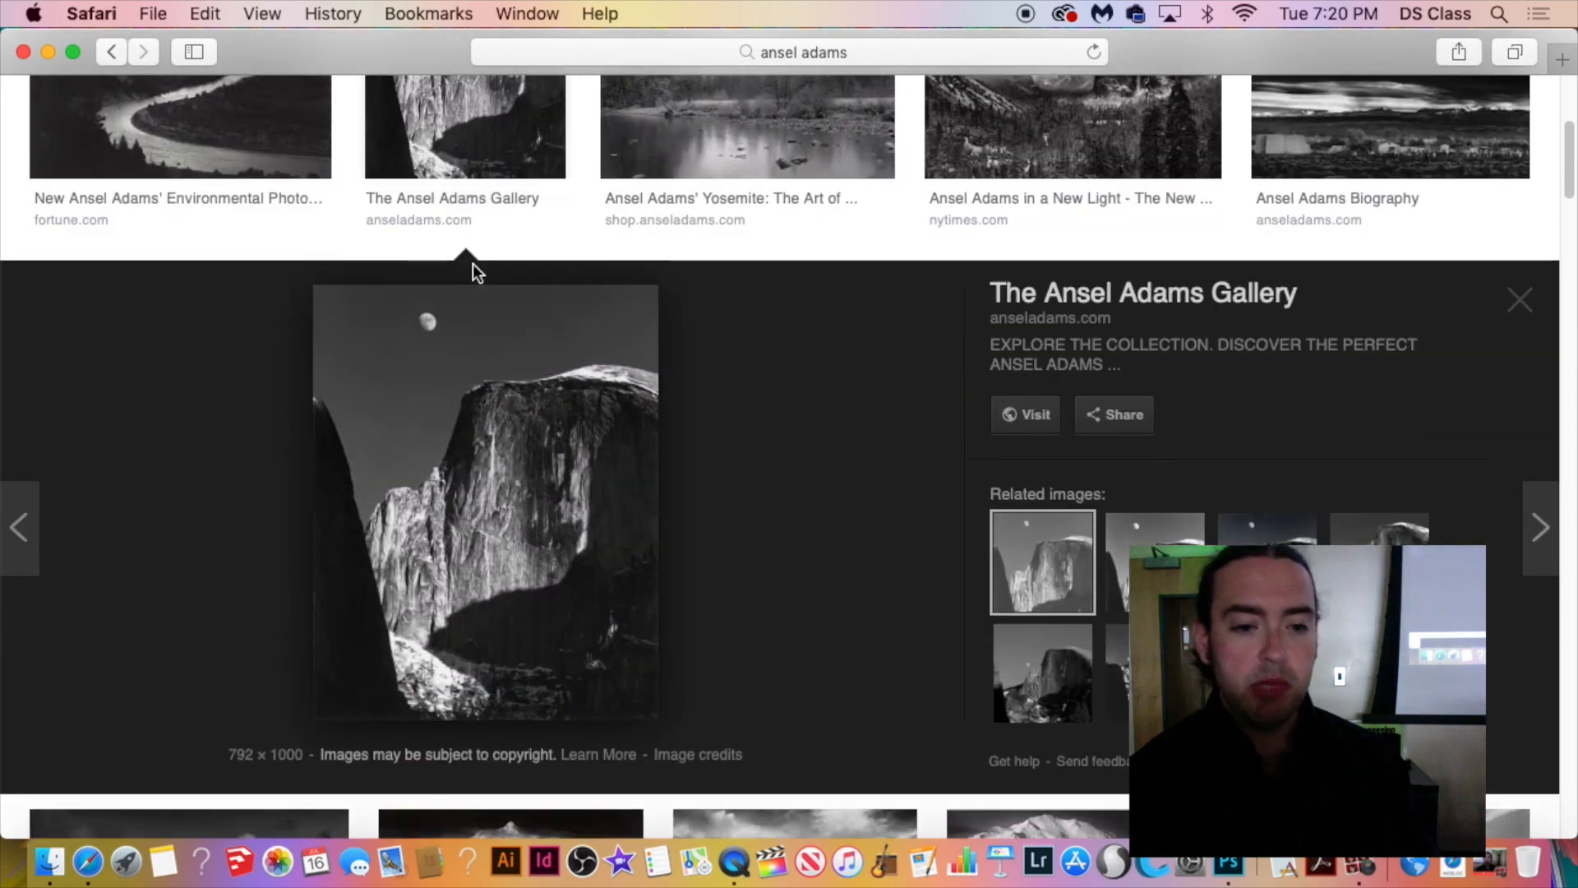
{"action": "scroll", "coordinate": [969, 352], "scroll_direction": "down", "scroll_amount": 10}
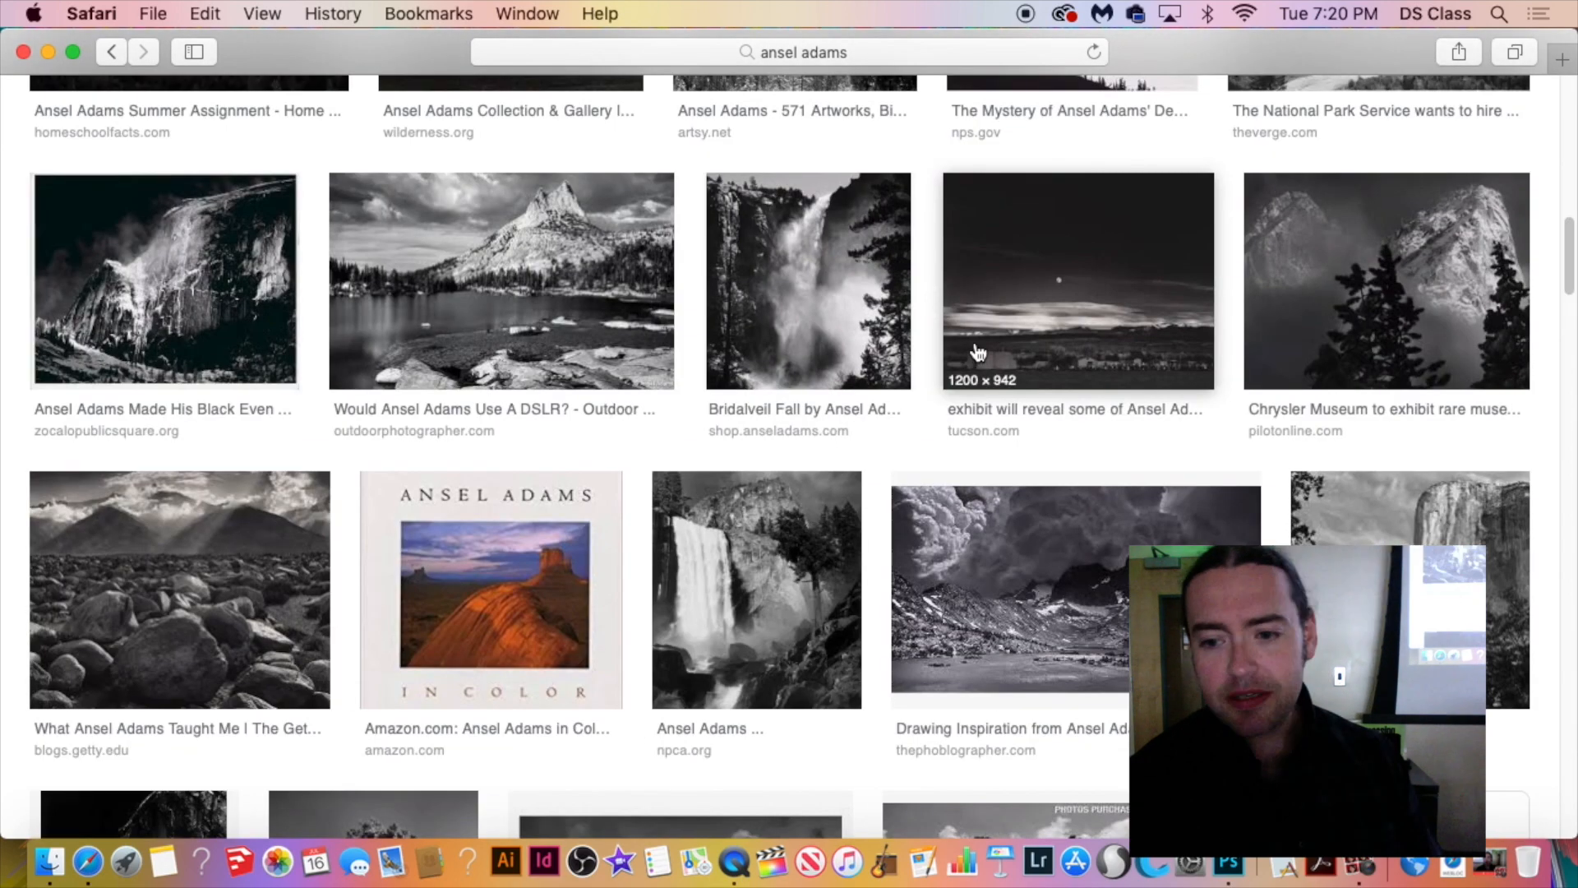
Browse further Ansel Adams image results, preview the "In the Footsteps of Ansel Adams" valley photo, and close the Safari window.
{"action": "scroll", "coordinate": [975, 333], "scroll_direction": "down", "scroll_amount": 7}
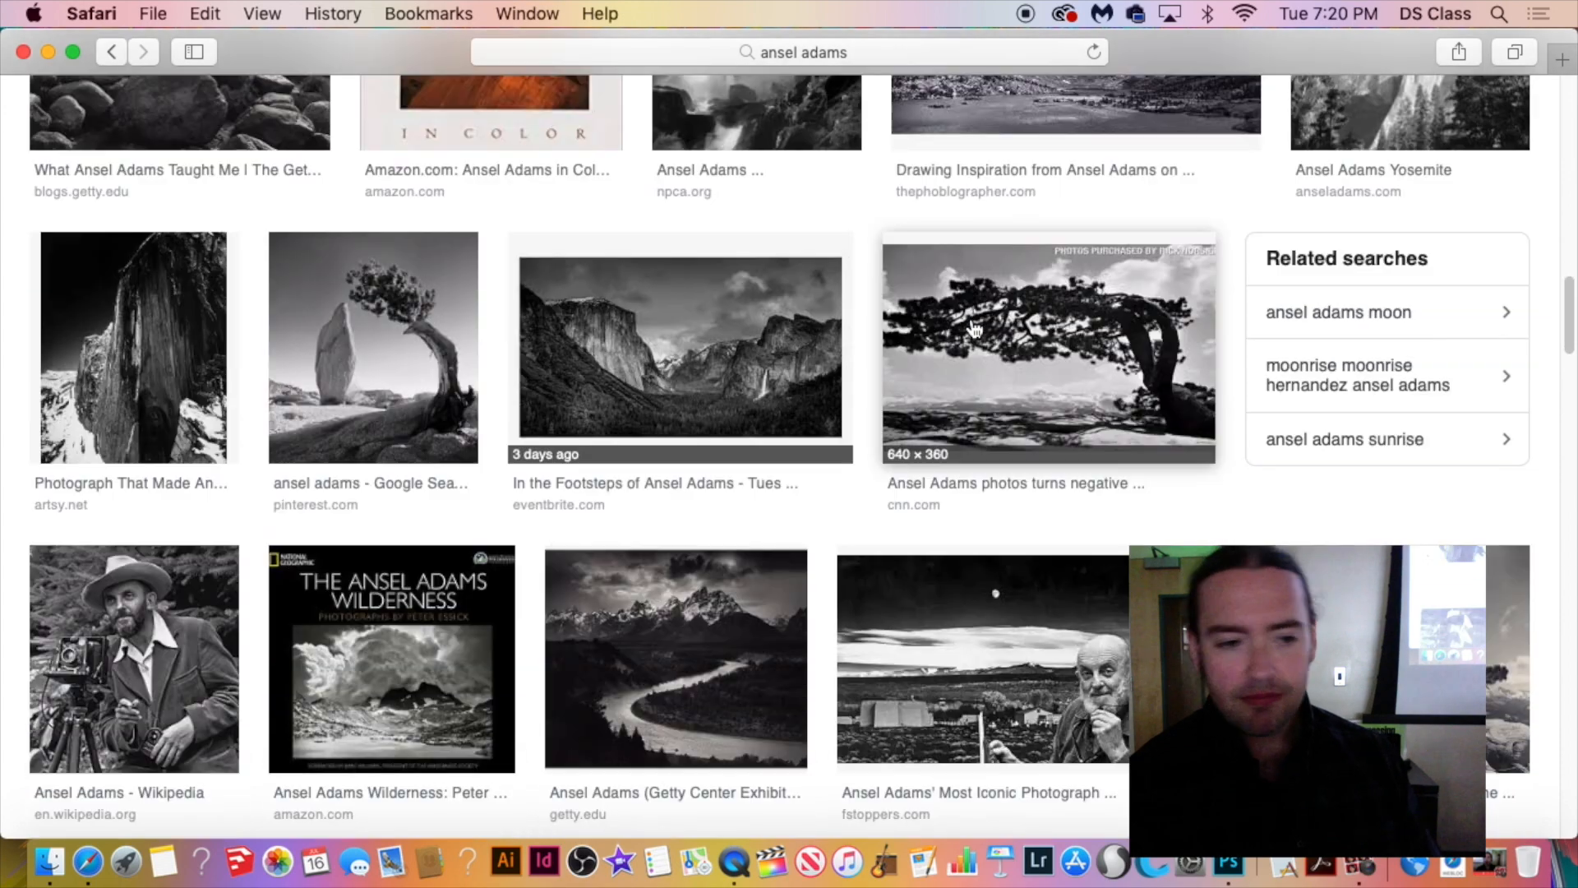
{"action": "left_click", "coordinate": [712, 338]}
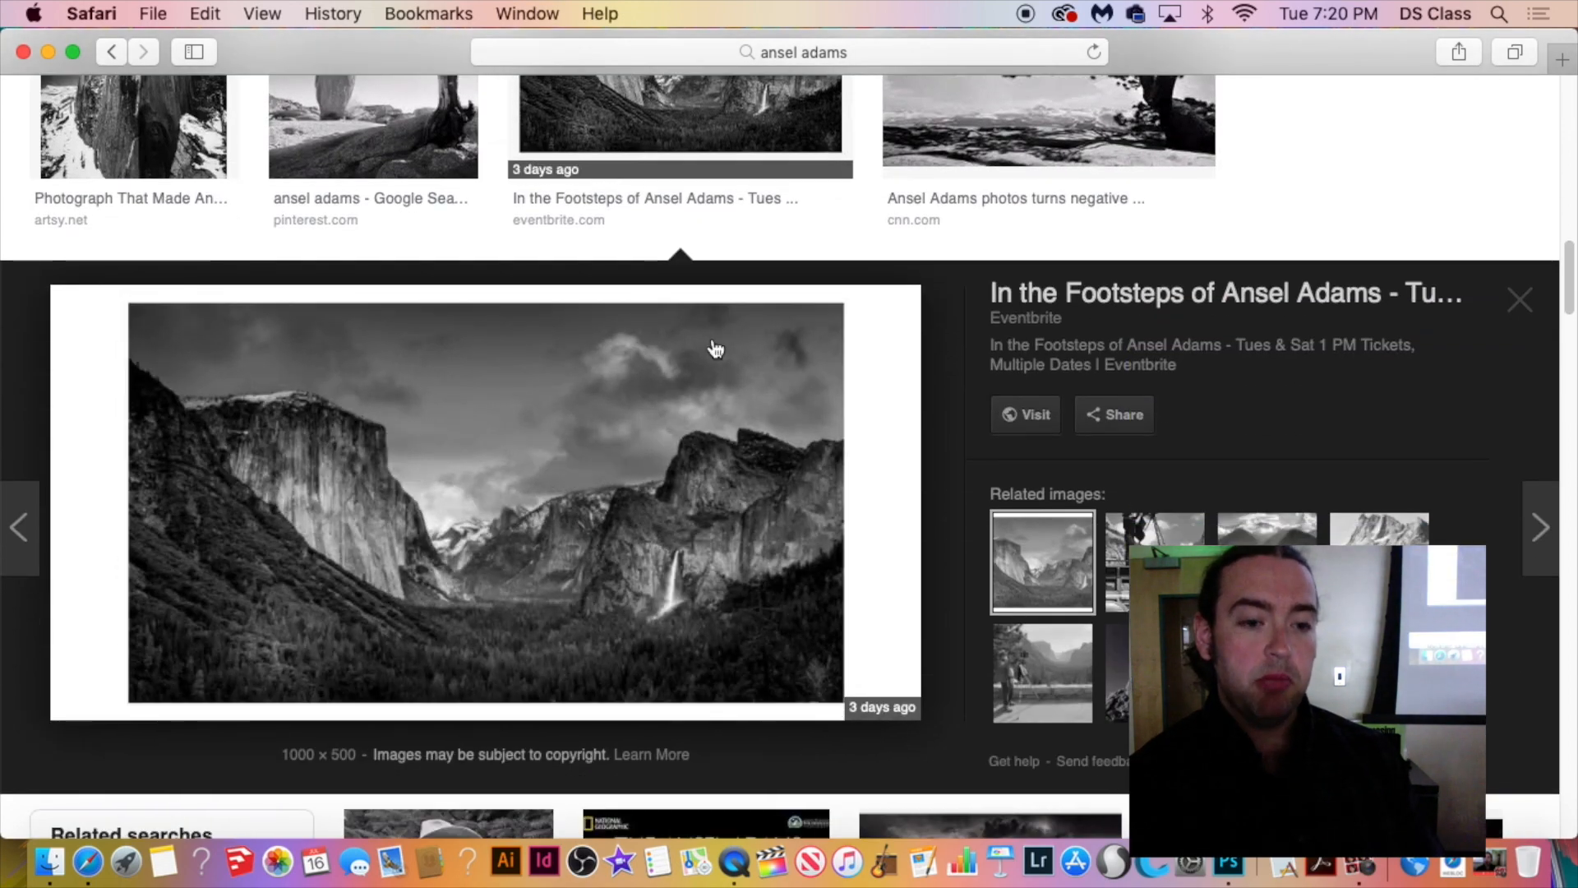
{"action": "left_click", "coordinate": [23, 52]}
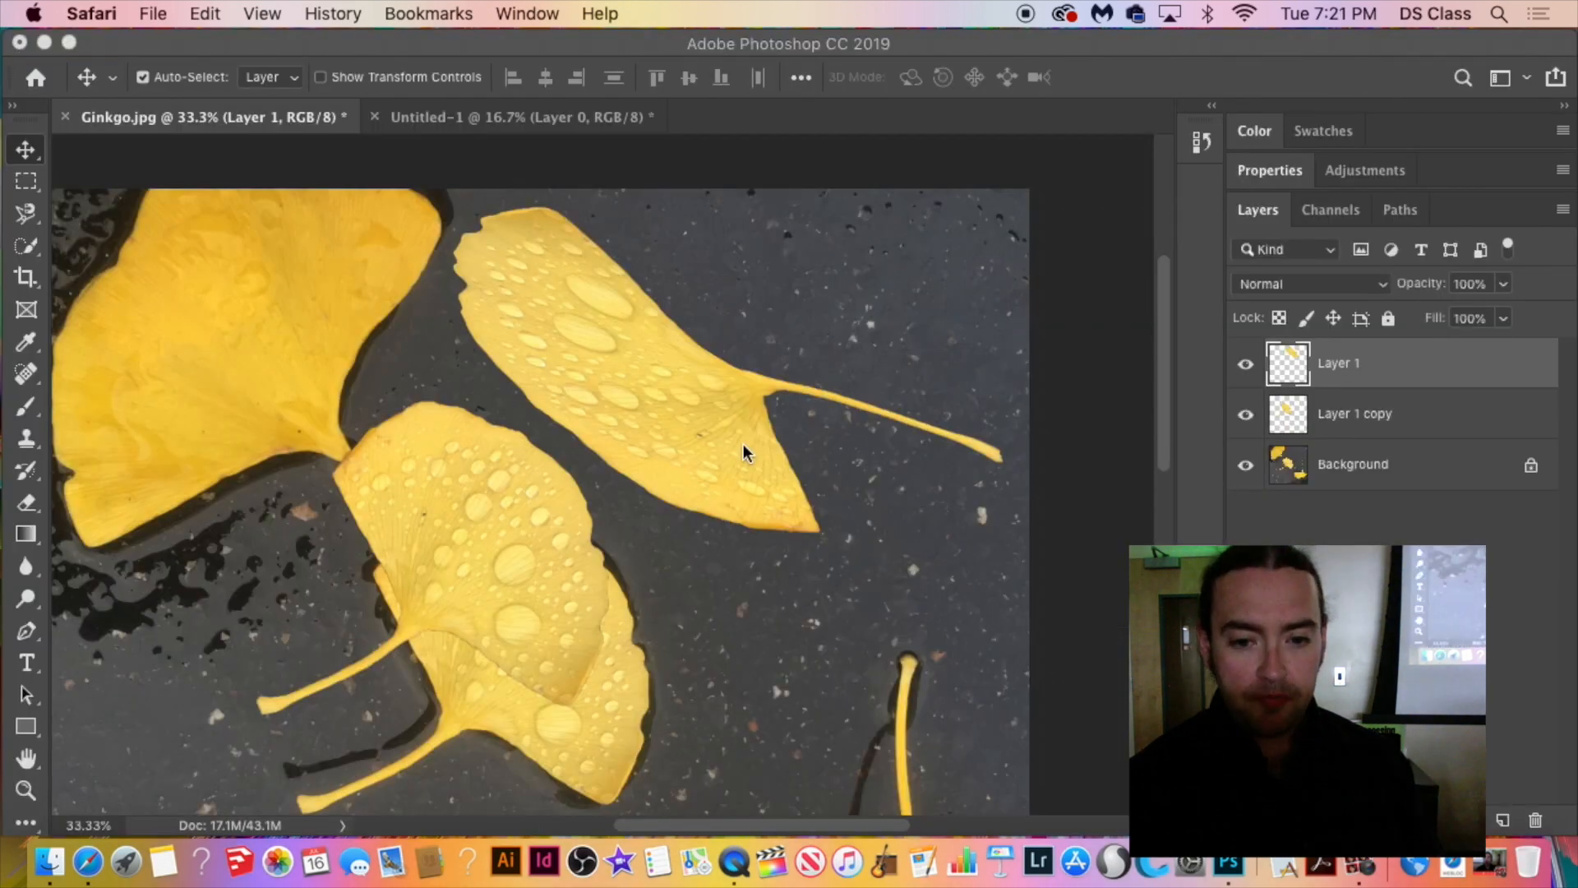
Switch back to Photoshop and display the histogram for Ginkgo.jpg.
{"action": "scroll", "coordinate": [743, 445], "scroll_direction": "down", "scroll_amount": 5}
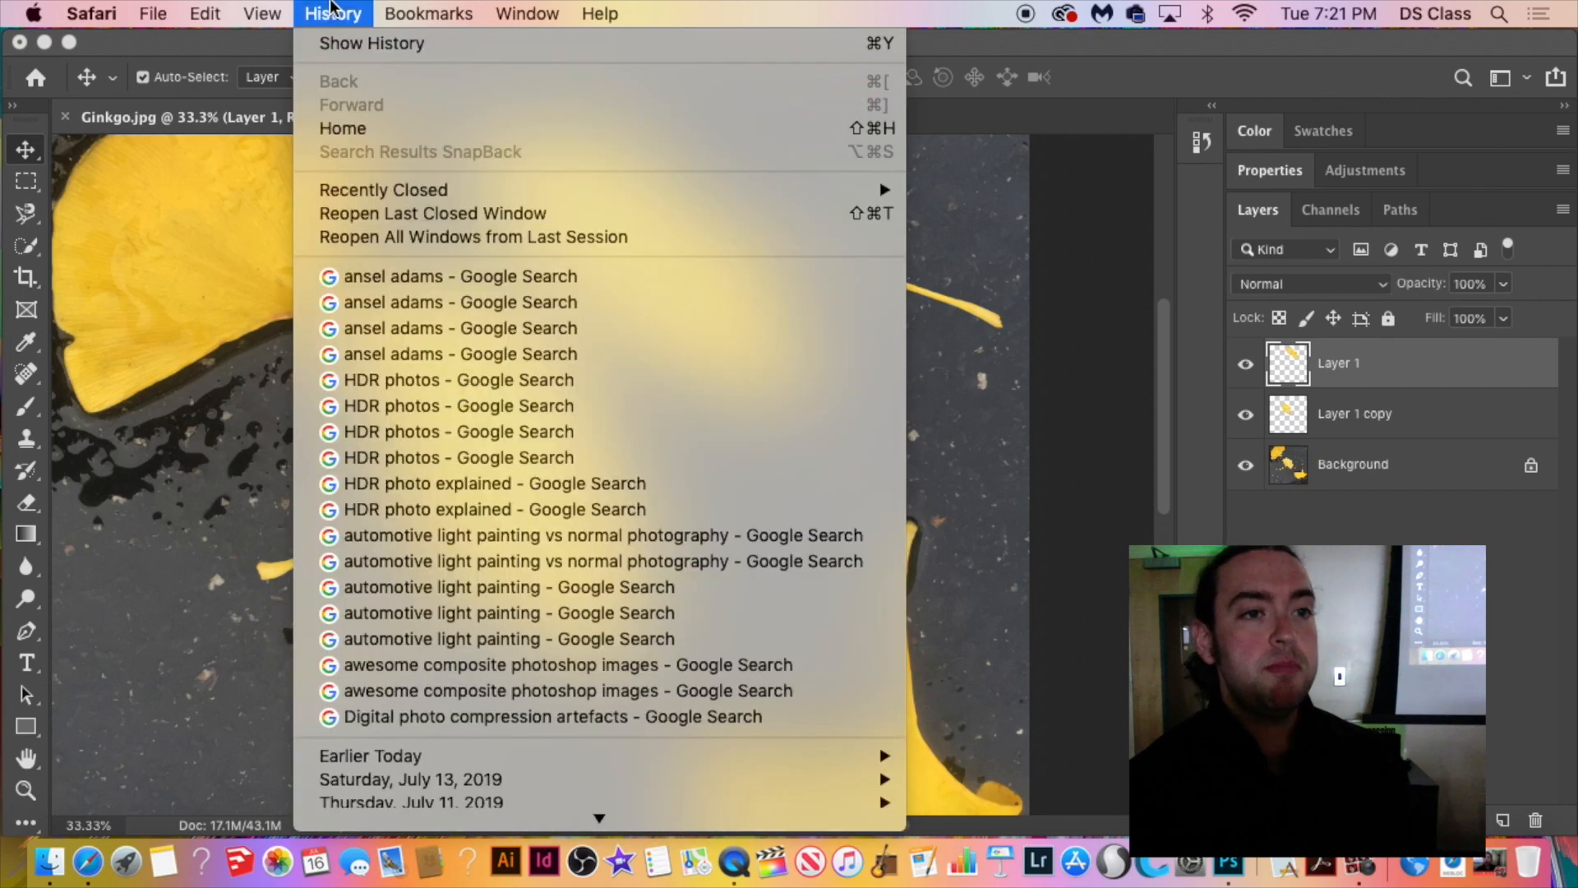
{"action": "left_click", "coordinate": [334, 10]}
{"action": "mouse_move", "coordinate": [511, 7]}
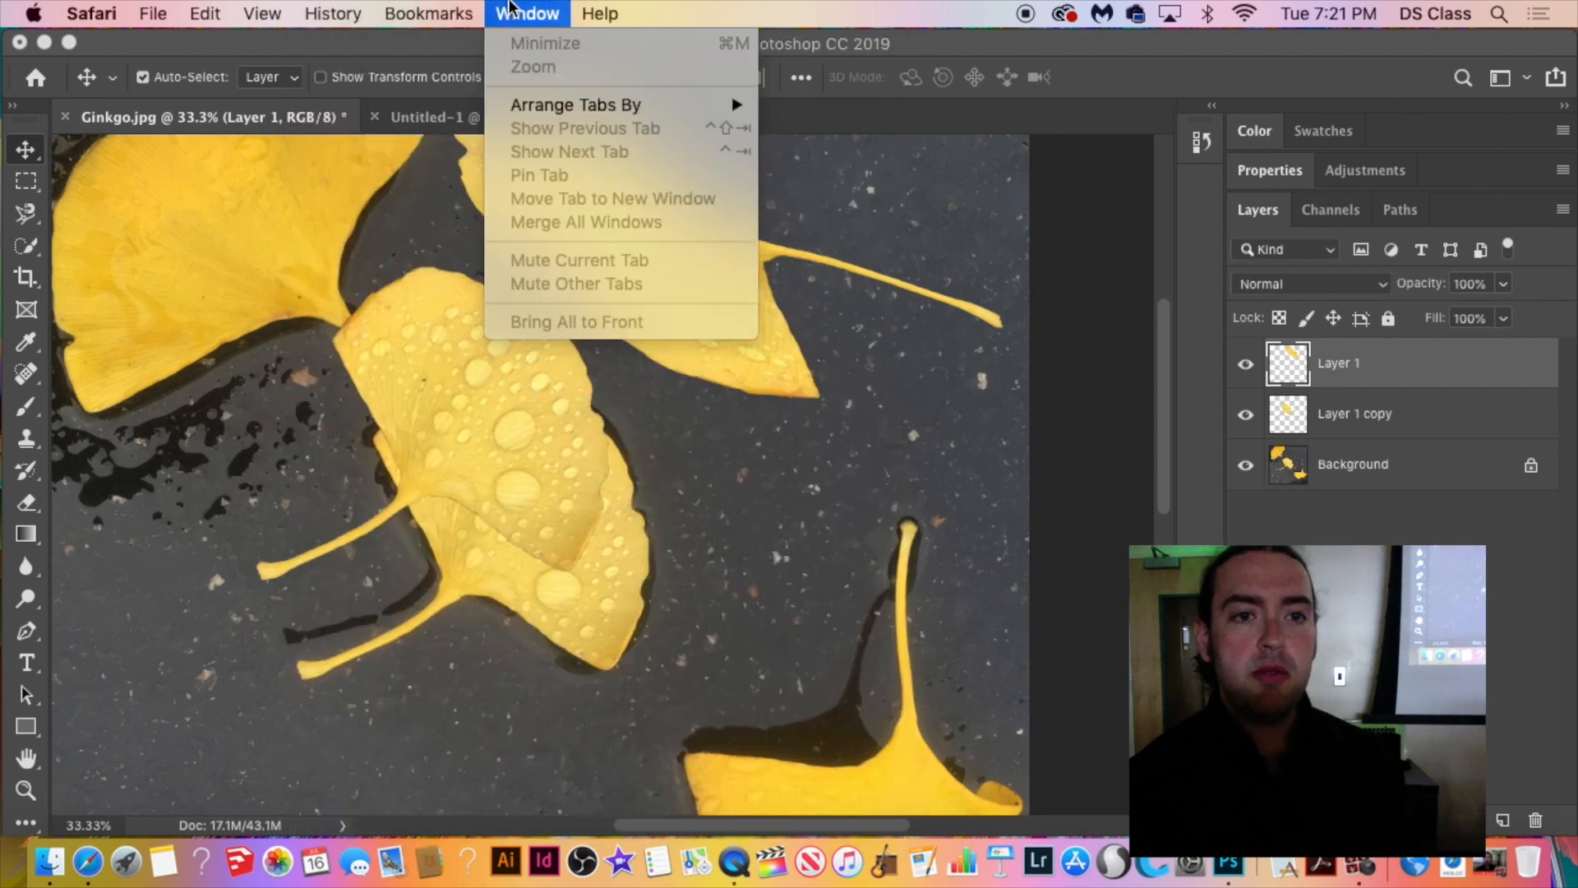
{"action": "left_click", "coordinate": [801, 401]}
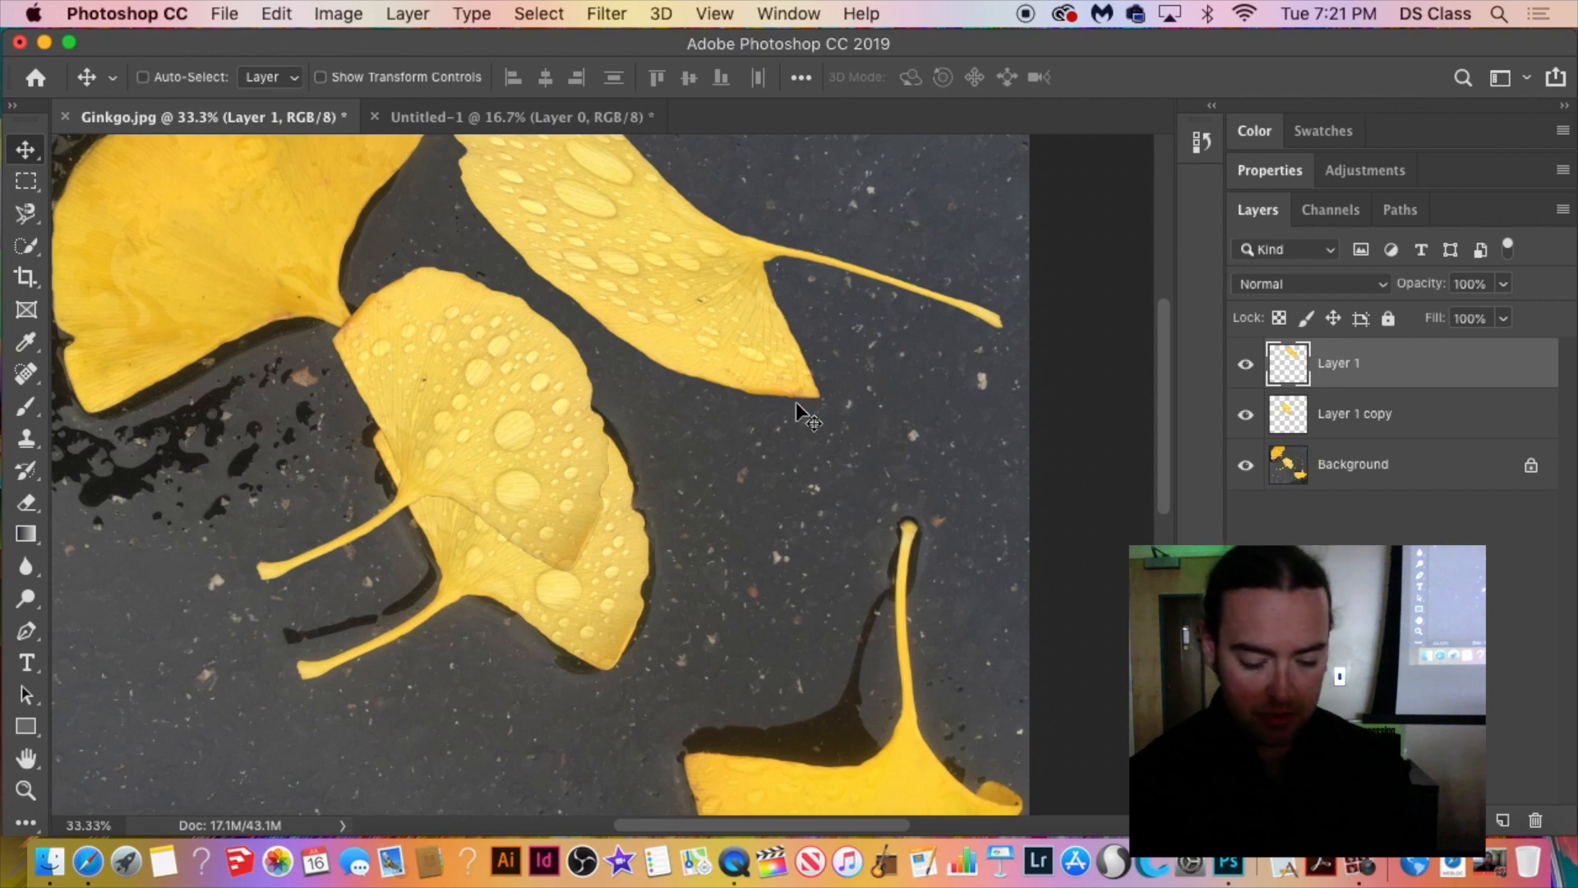
{"action": "key", "text": "super+minus"}
{"action": "key", "text": "super+minus"}
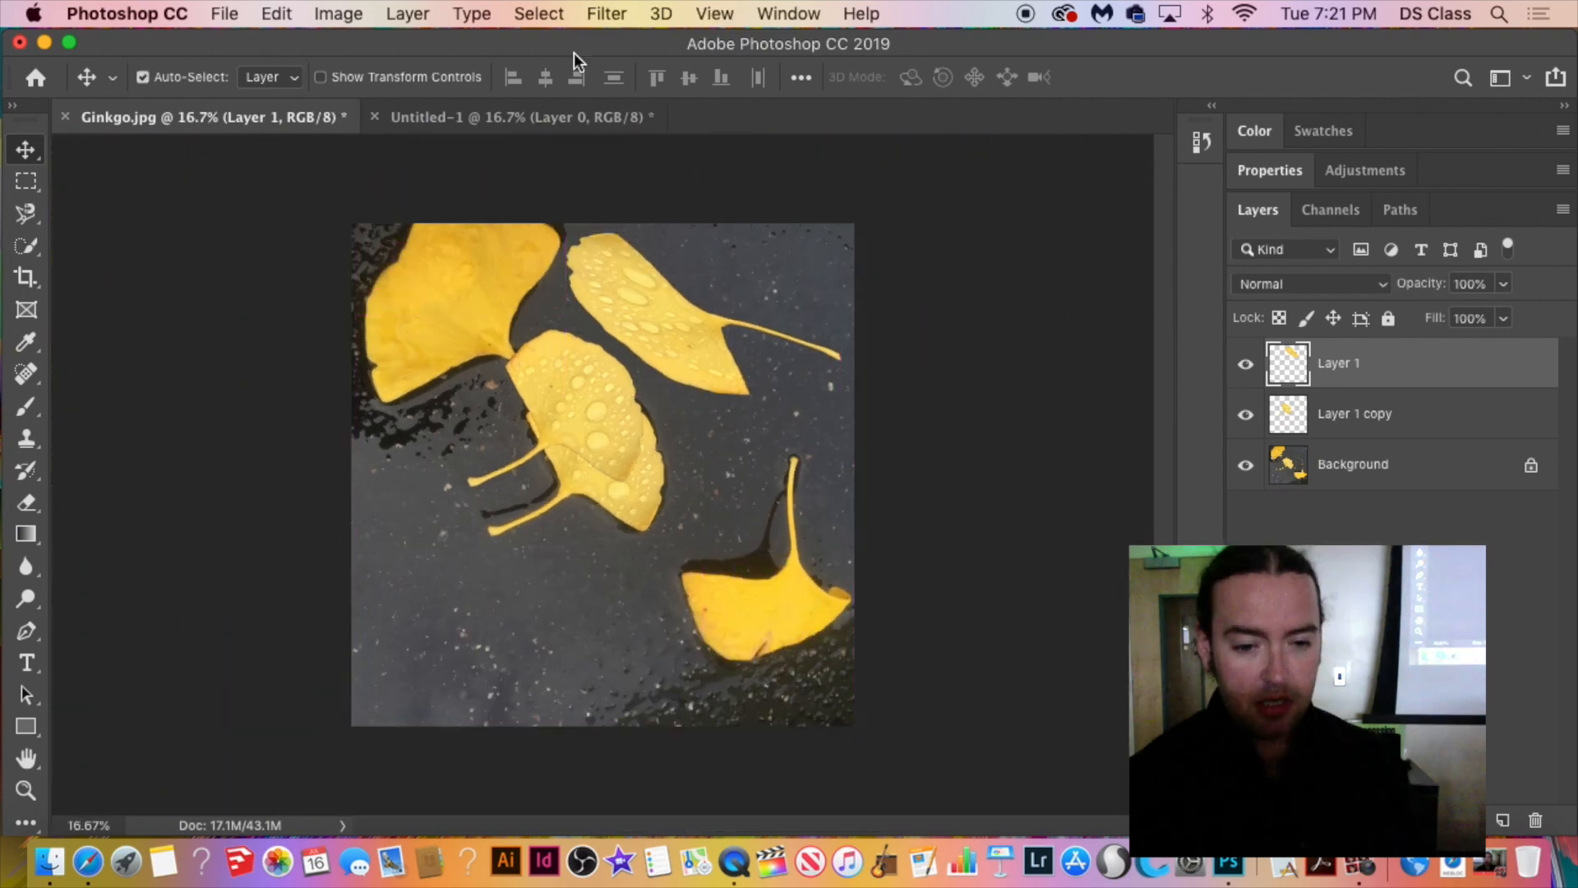
{"action": "left_click", "coordinate": [766, 14]}
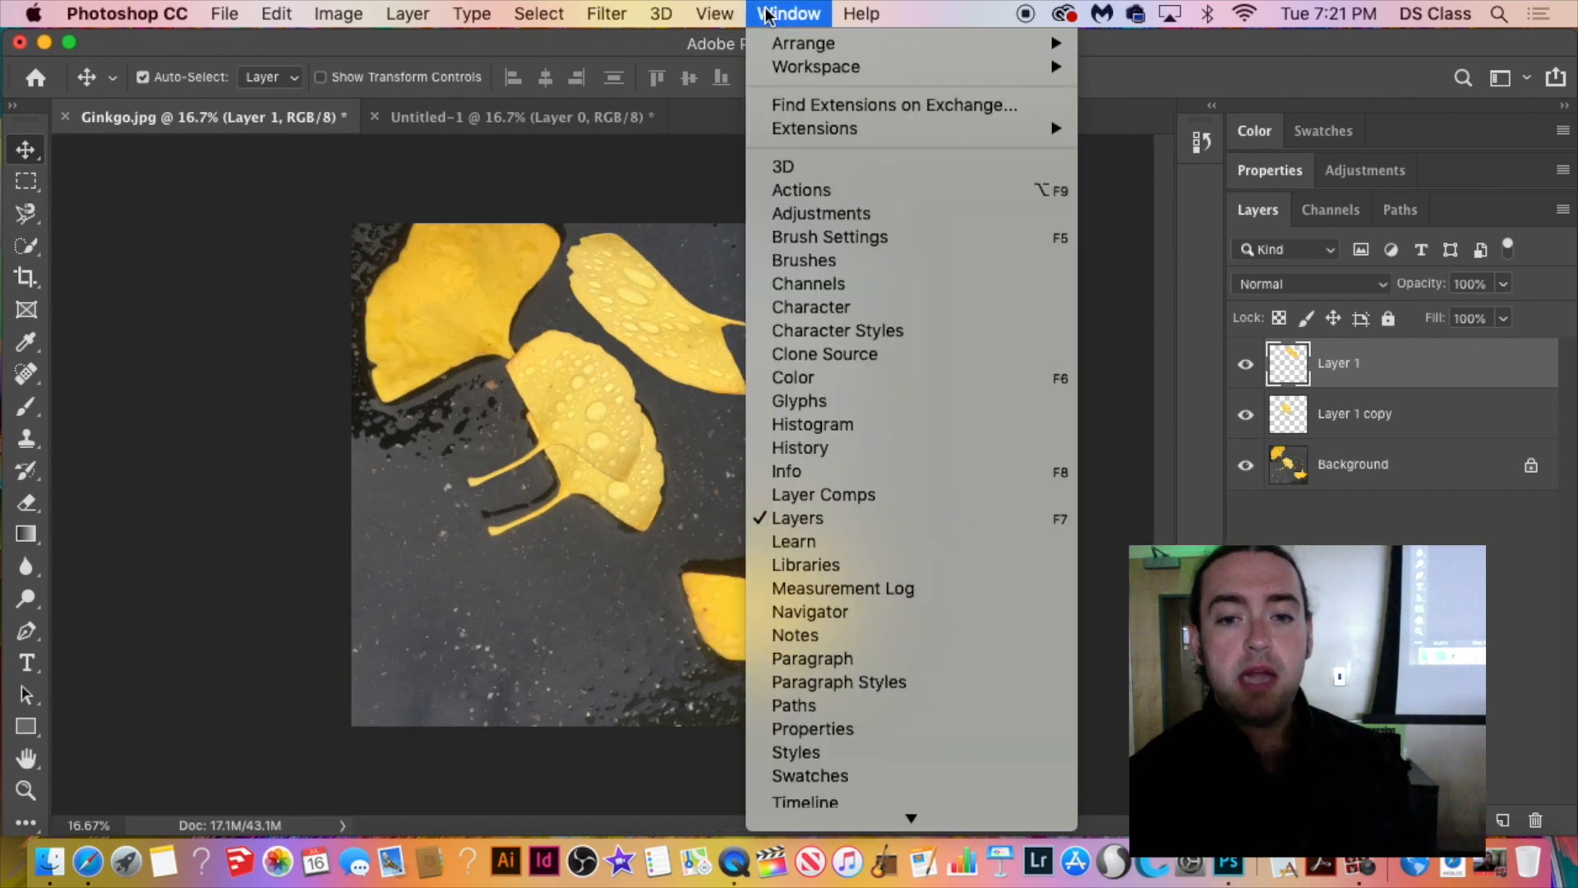
{"action": "left_click", "coordinate": [817, 426]}
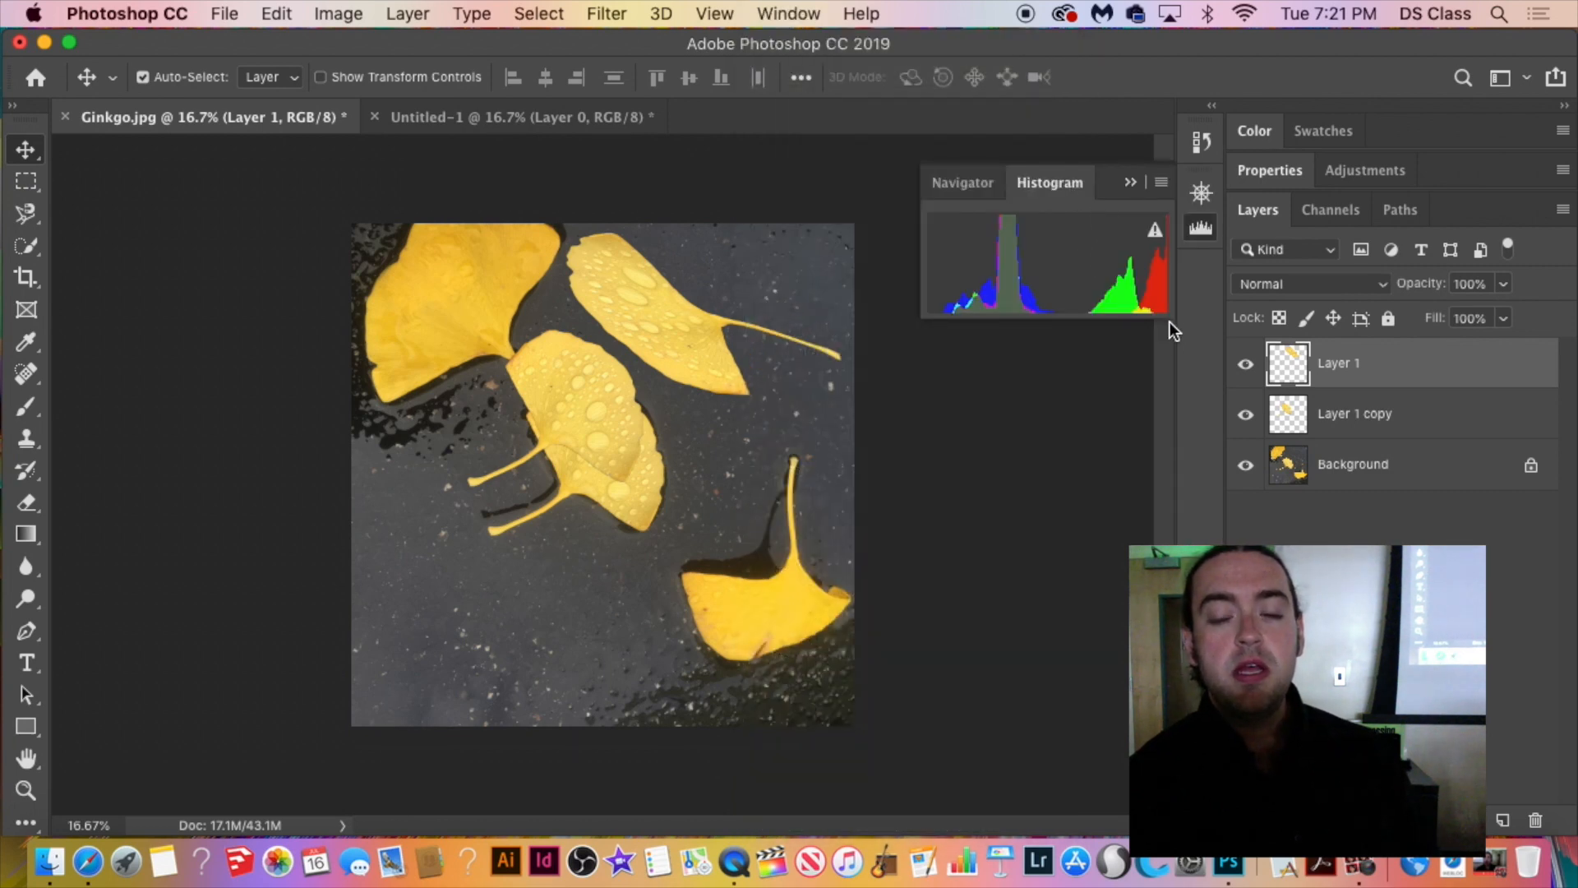
Set the histogram to All Channels View and detach it as a floating panel over the image.
{"action": "left_click", "coordinate": [1162, 182]}
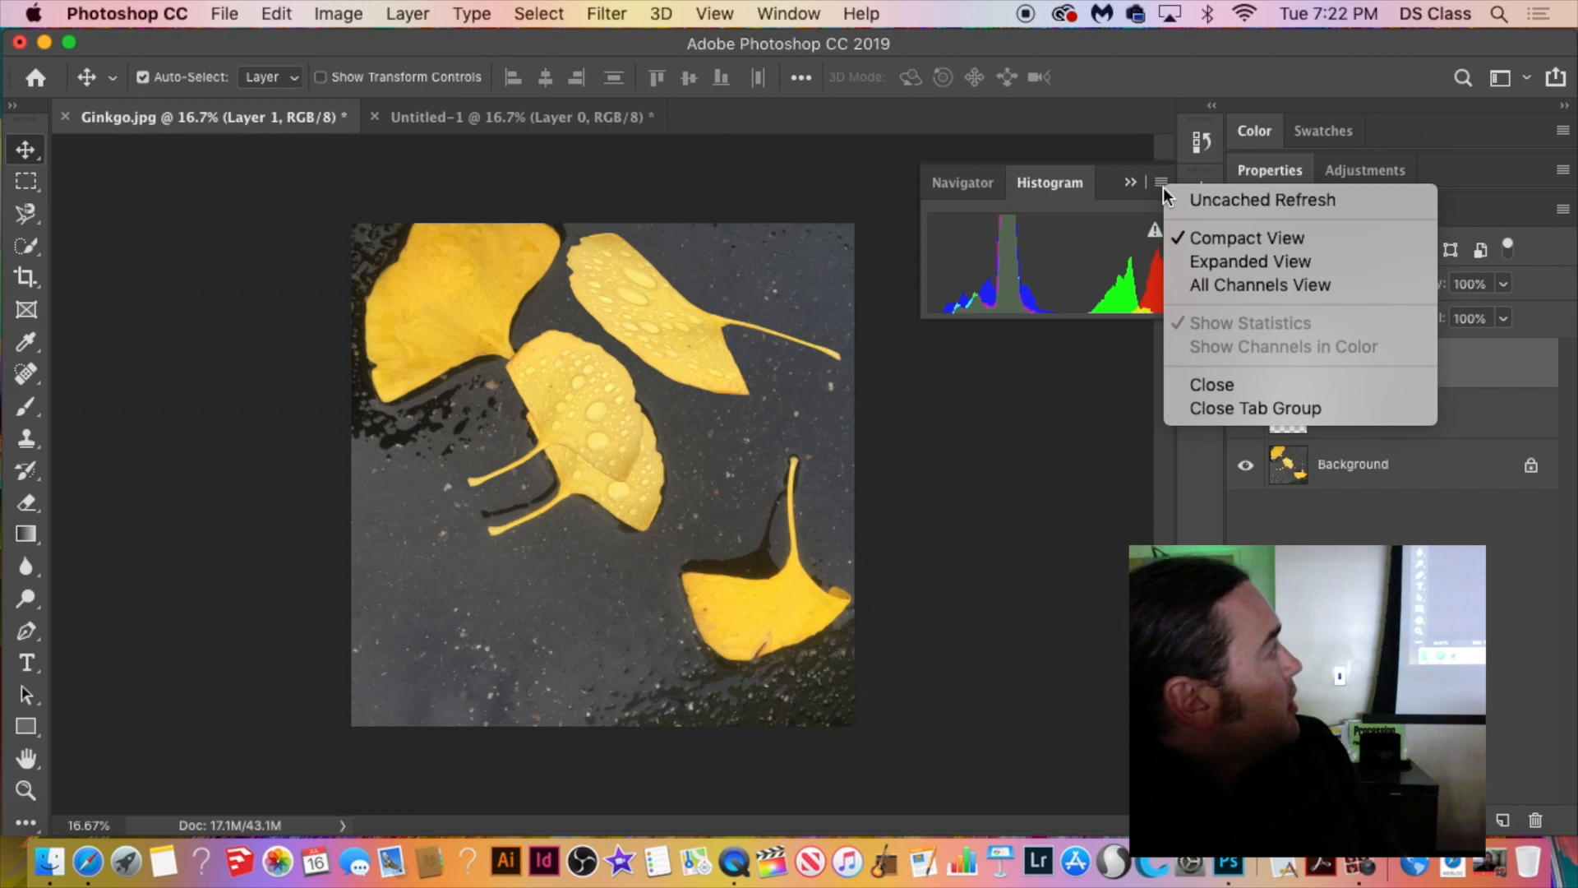
{"action": "left_click", "coordinate": [1240, 284]}
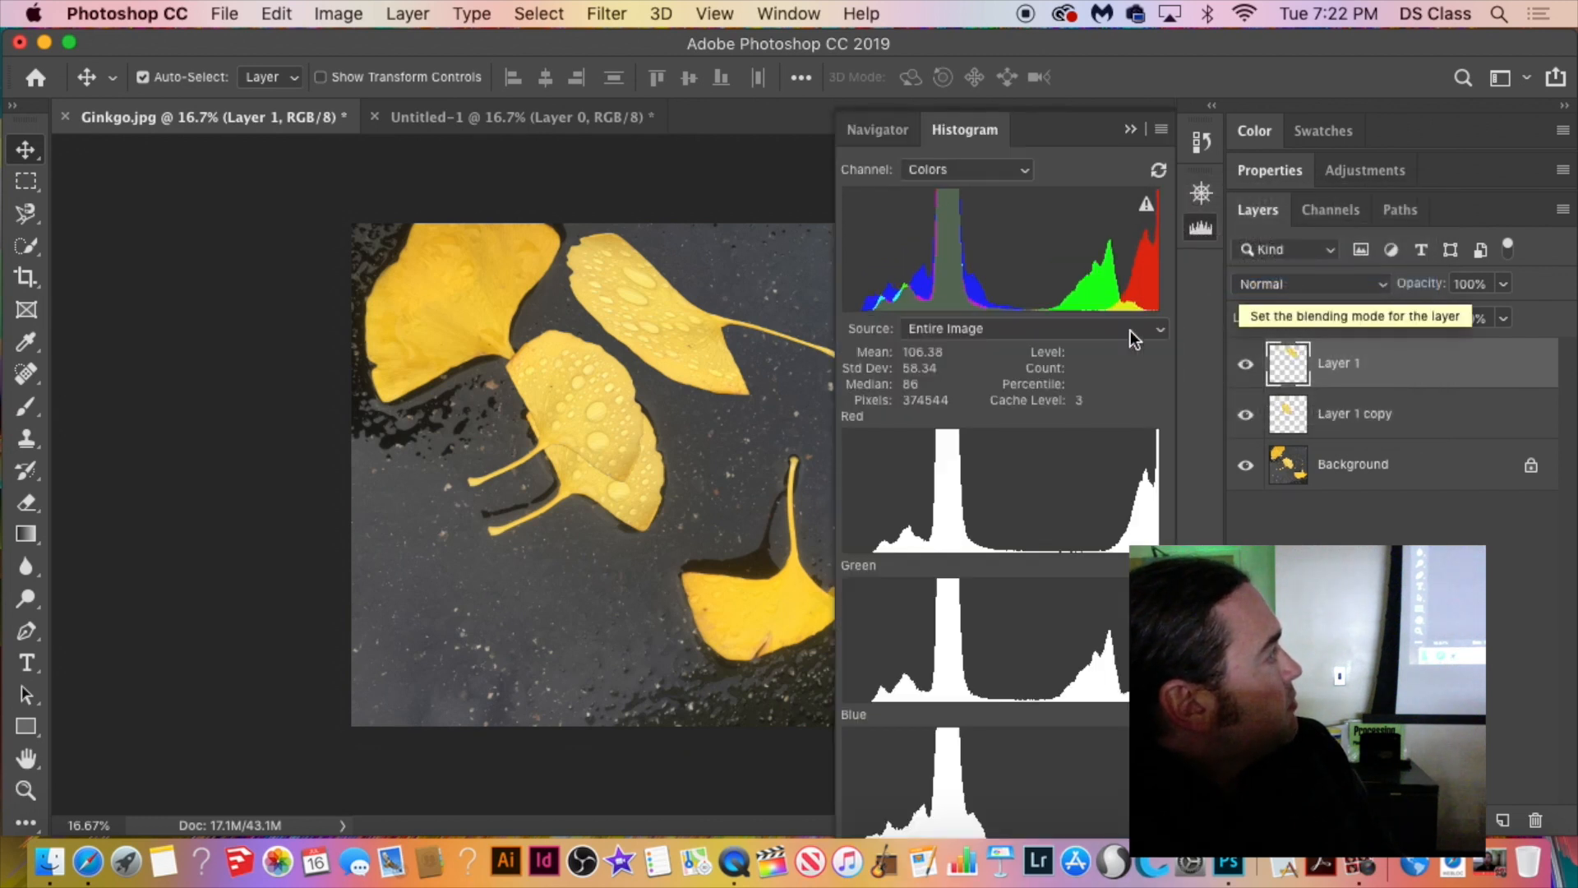
{"action": "left_click_drag", "start_coordinate": [1093, 134], "coordinate": [990, 72]}
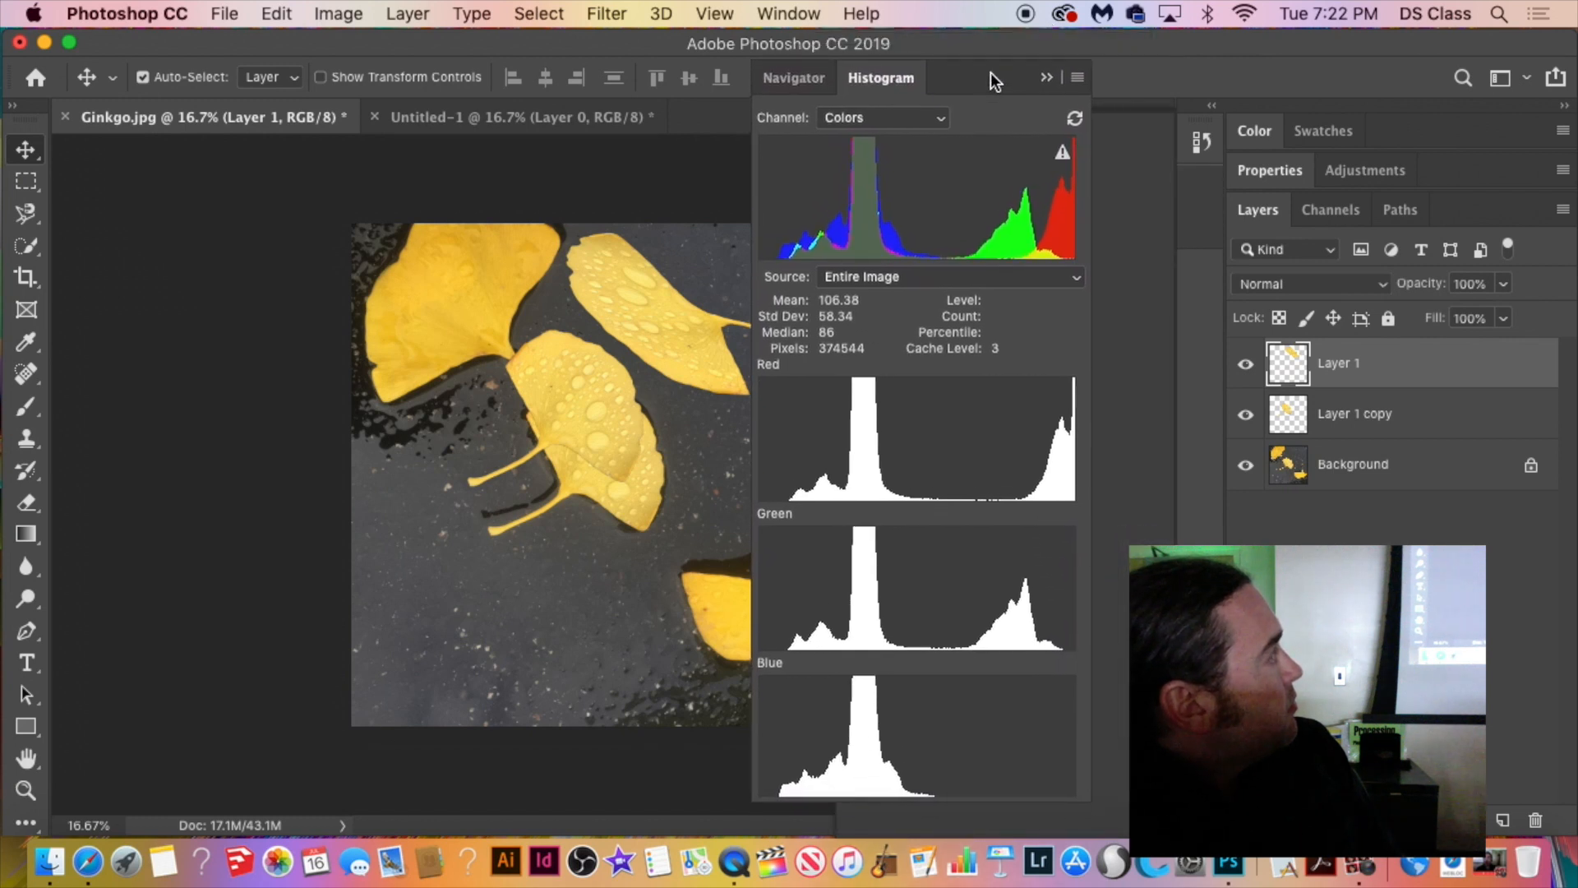
Set the histogram channel to Luminosity, try Compact View, and settle on Expanded View.
{"action": "left_click", "coordinate": [939, 115]}
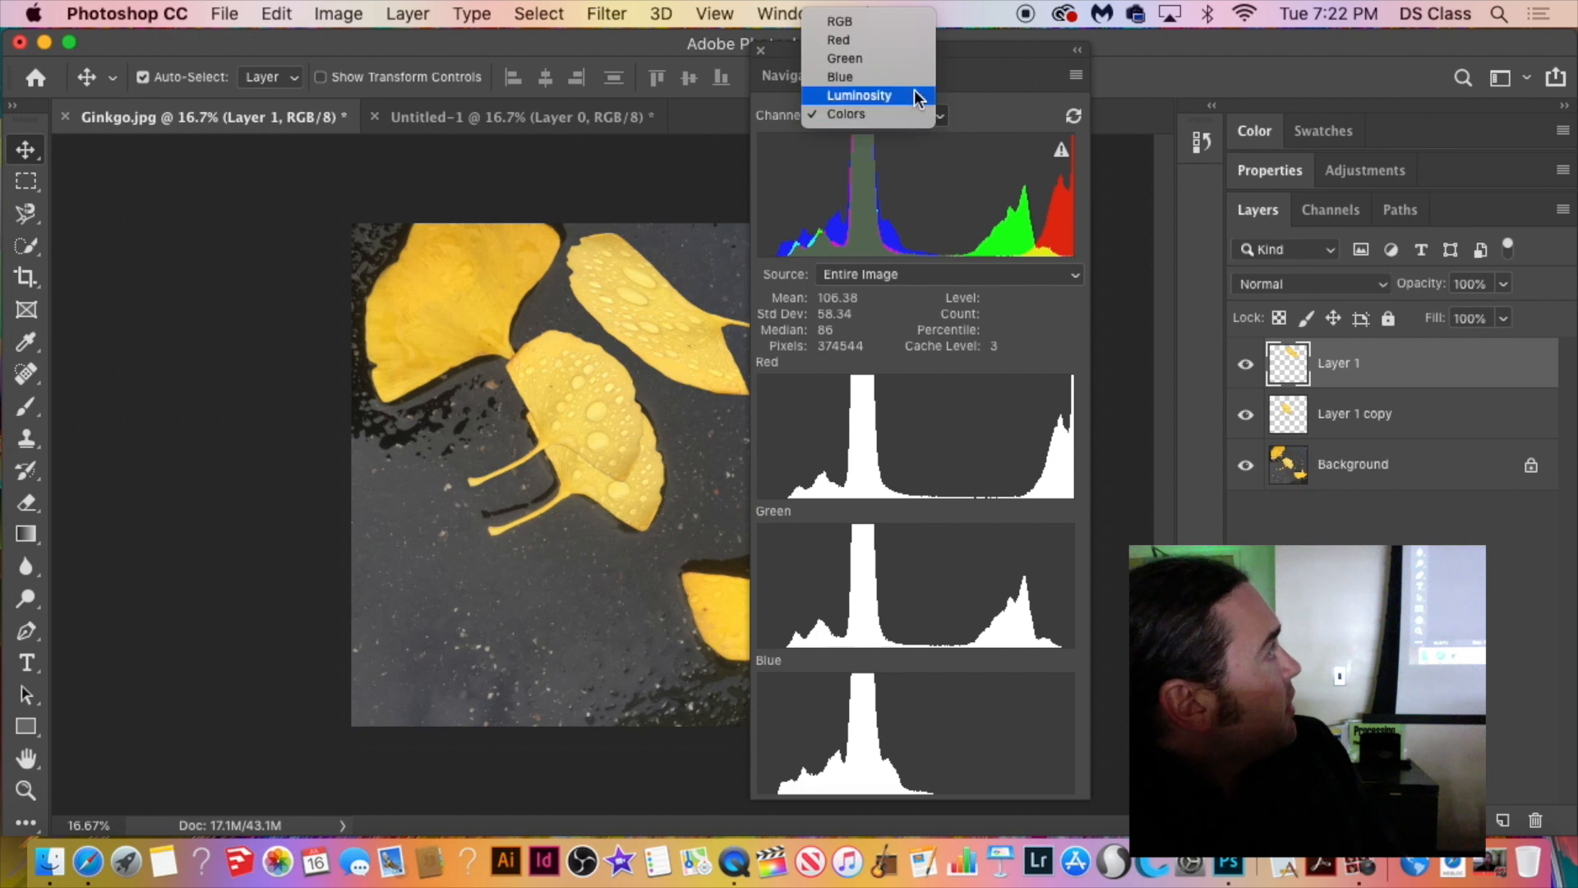
{"action": "left_click", "coordinate": [901, 94]}
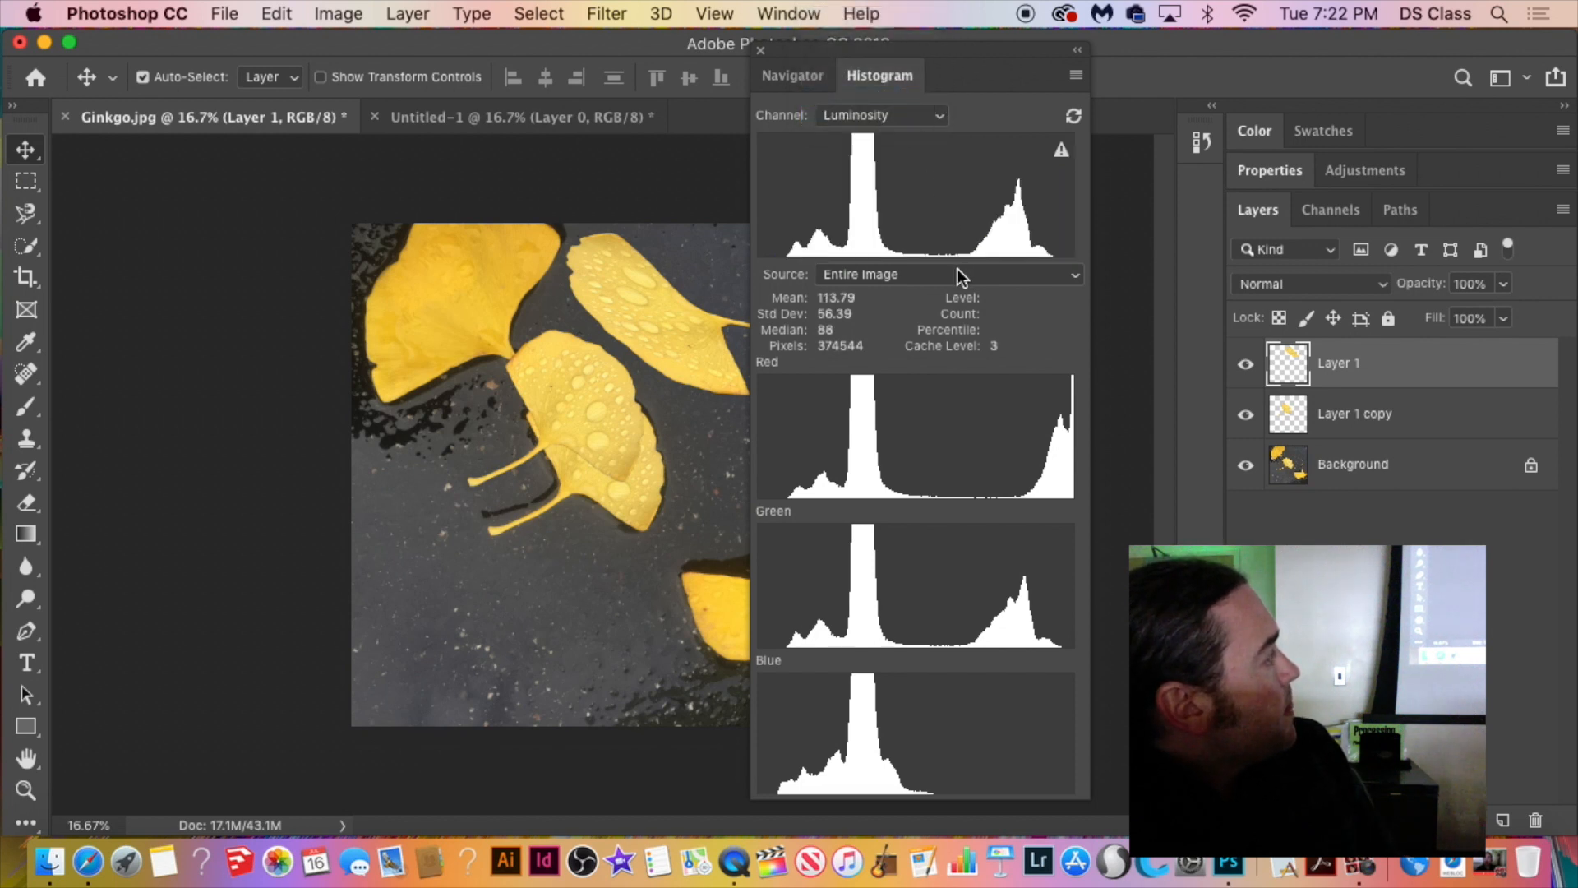
{"action": "left_click", "coordinate": [1074, 74]}
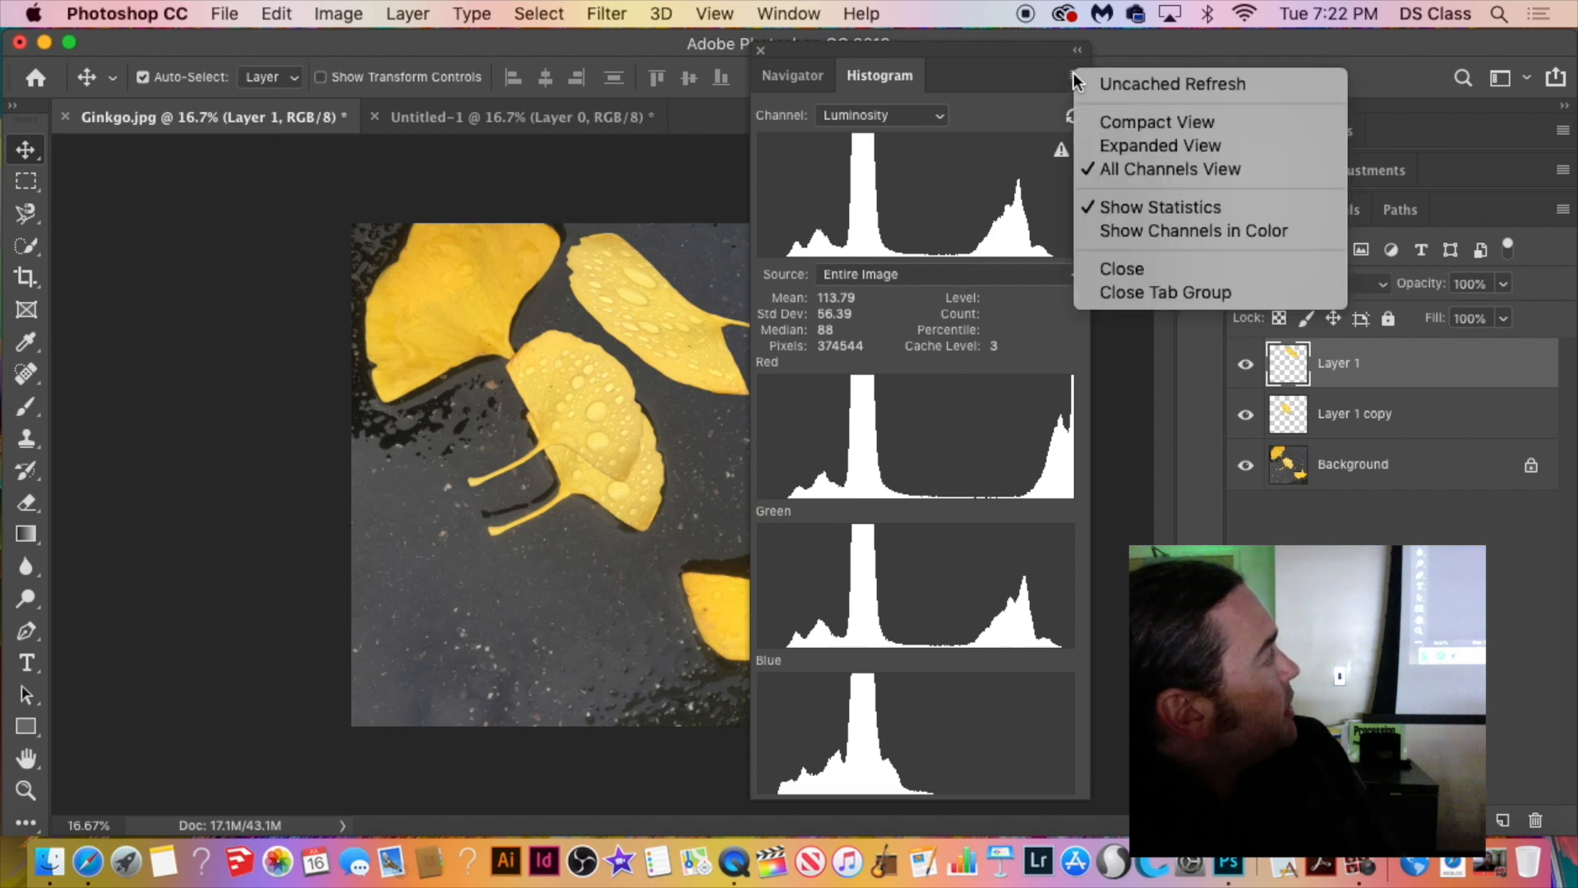
{"action": "left_click", "coordinate": [1102, 127]}
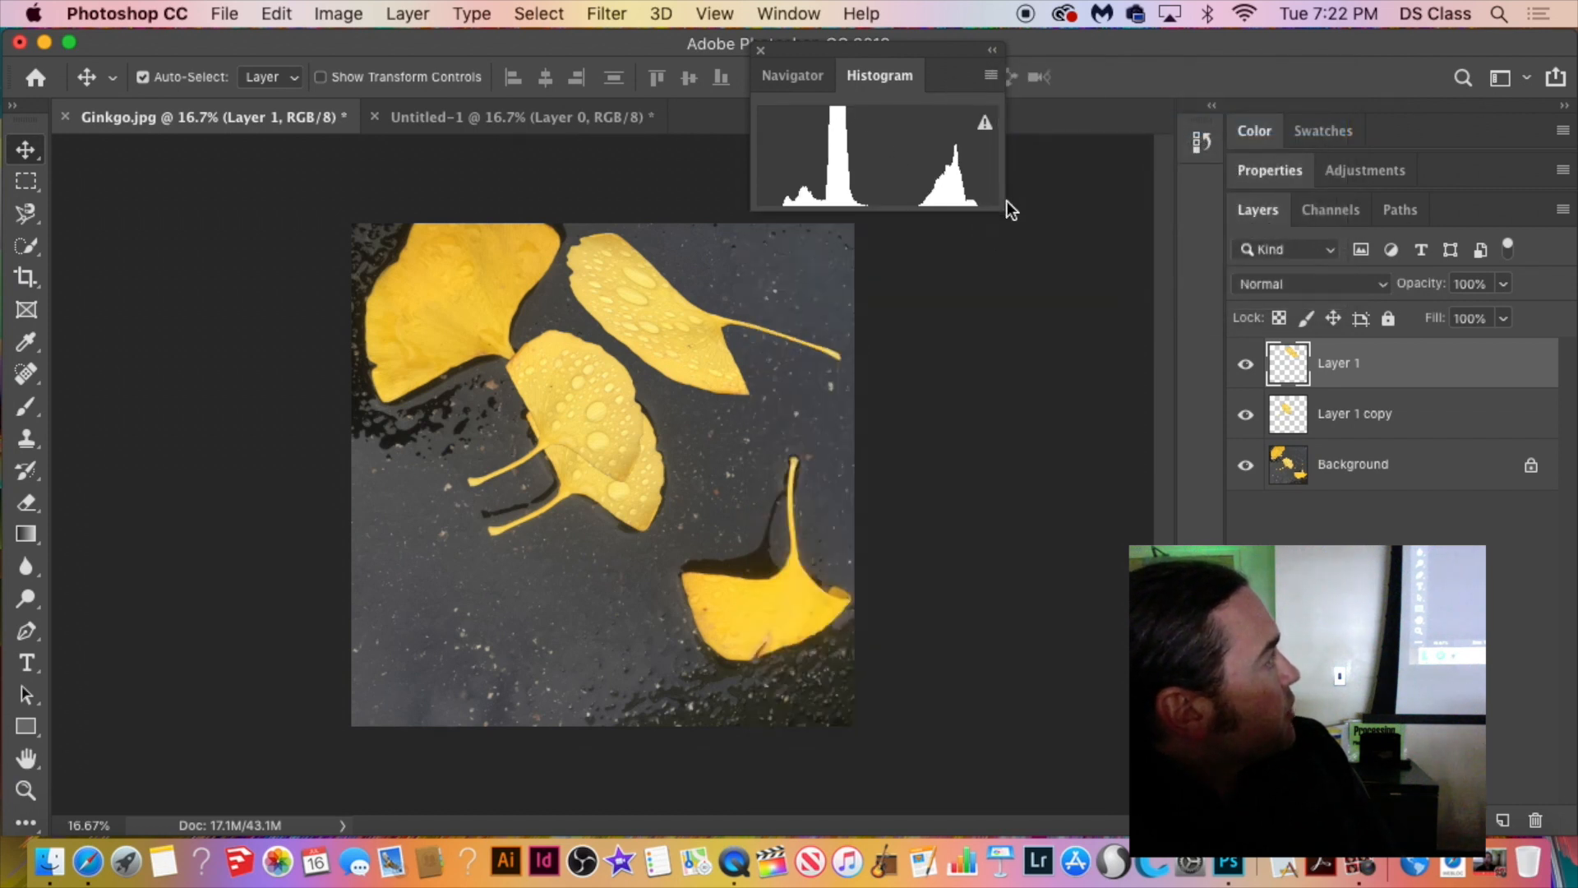
{"action": "left_click", "coordinate": [990, 76]}
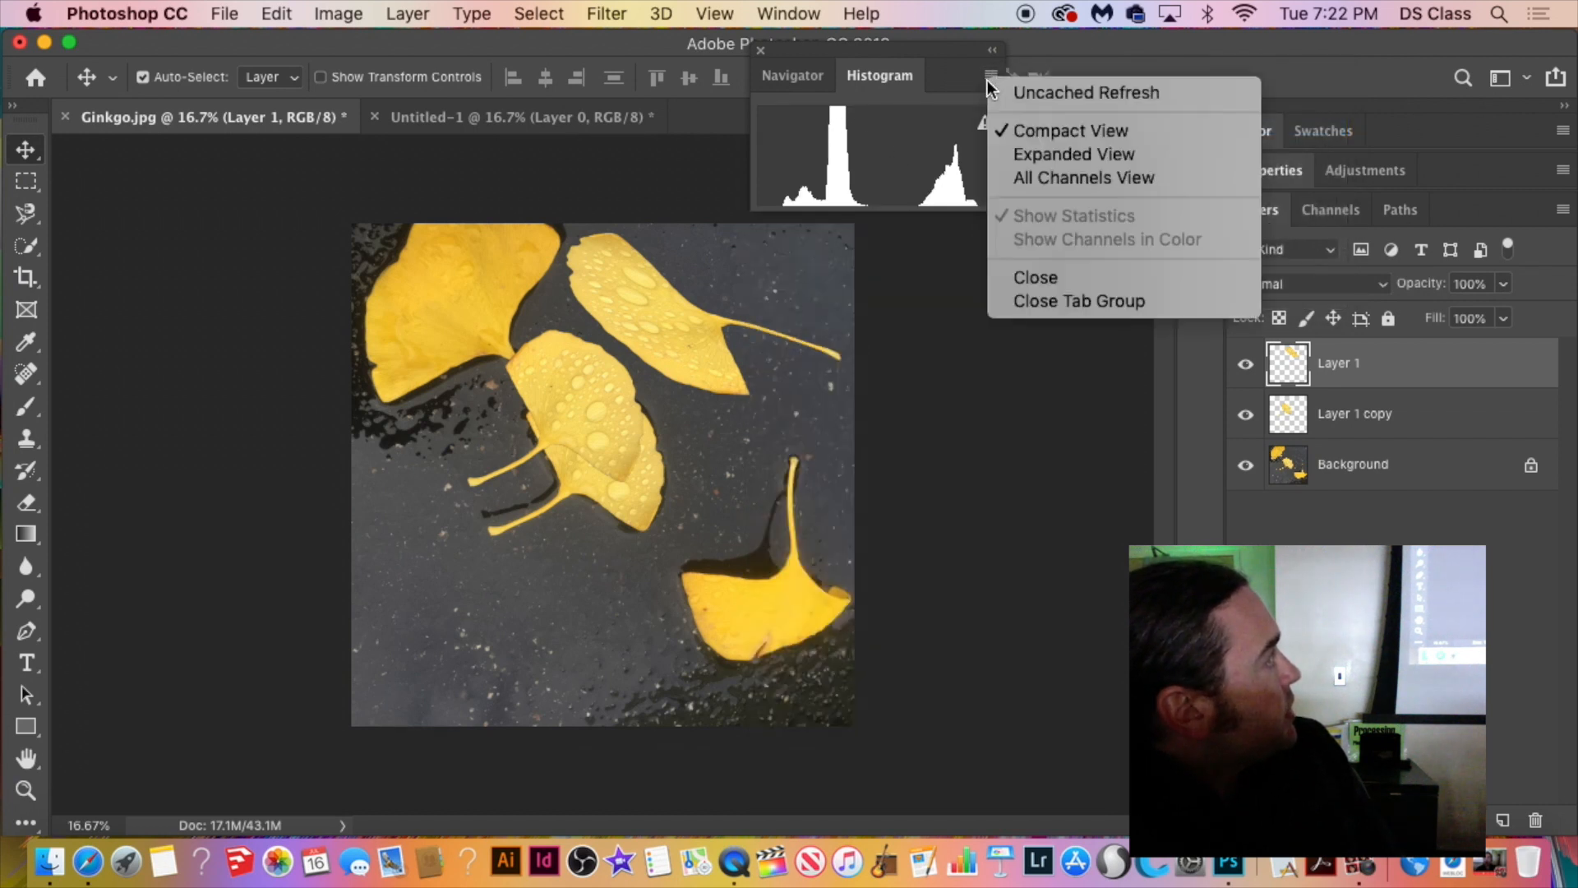
{"action": "left_click", "coordinate": [1028, 153]}
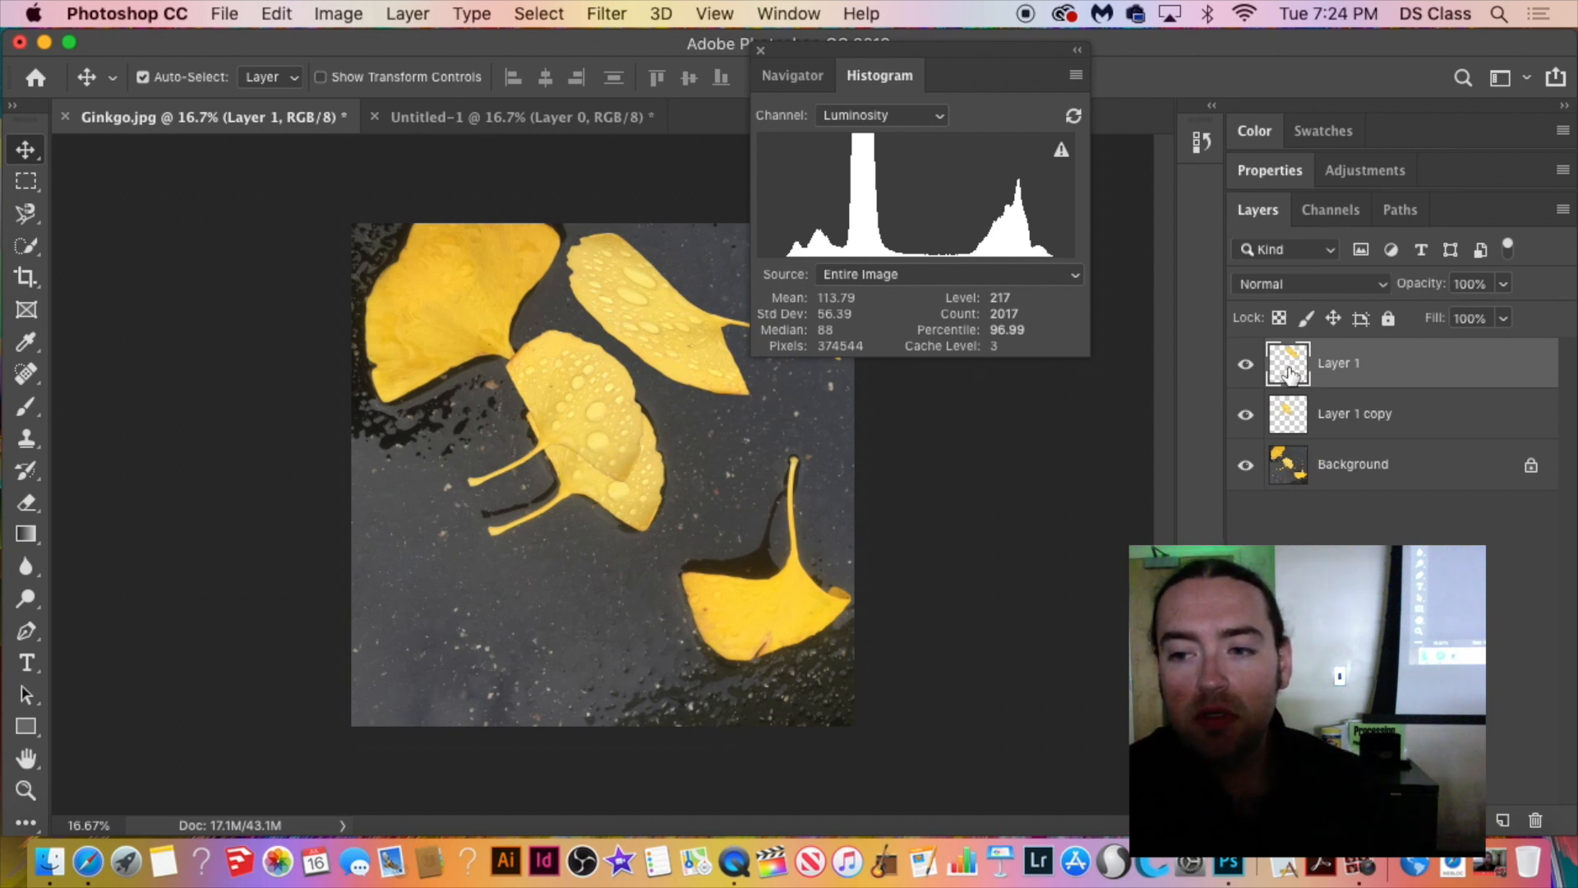
Hide and restore Layer 1 and Layer 1 copy twice to compare how the luminosity histogram changes.
{"action": "left_click", "coordinate": [1246, 364]}
{"action": "left_click", "coordinate": [1246, 415]}
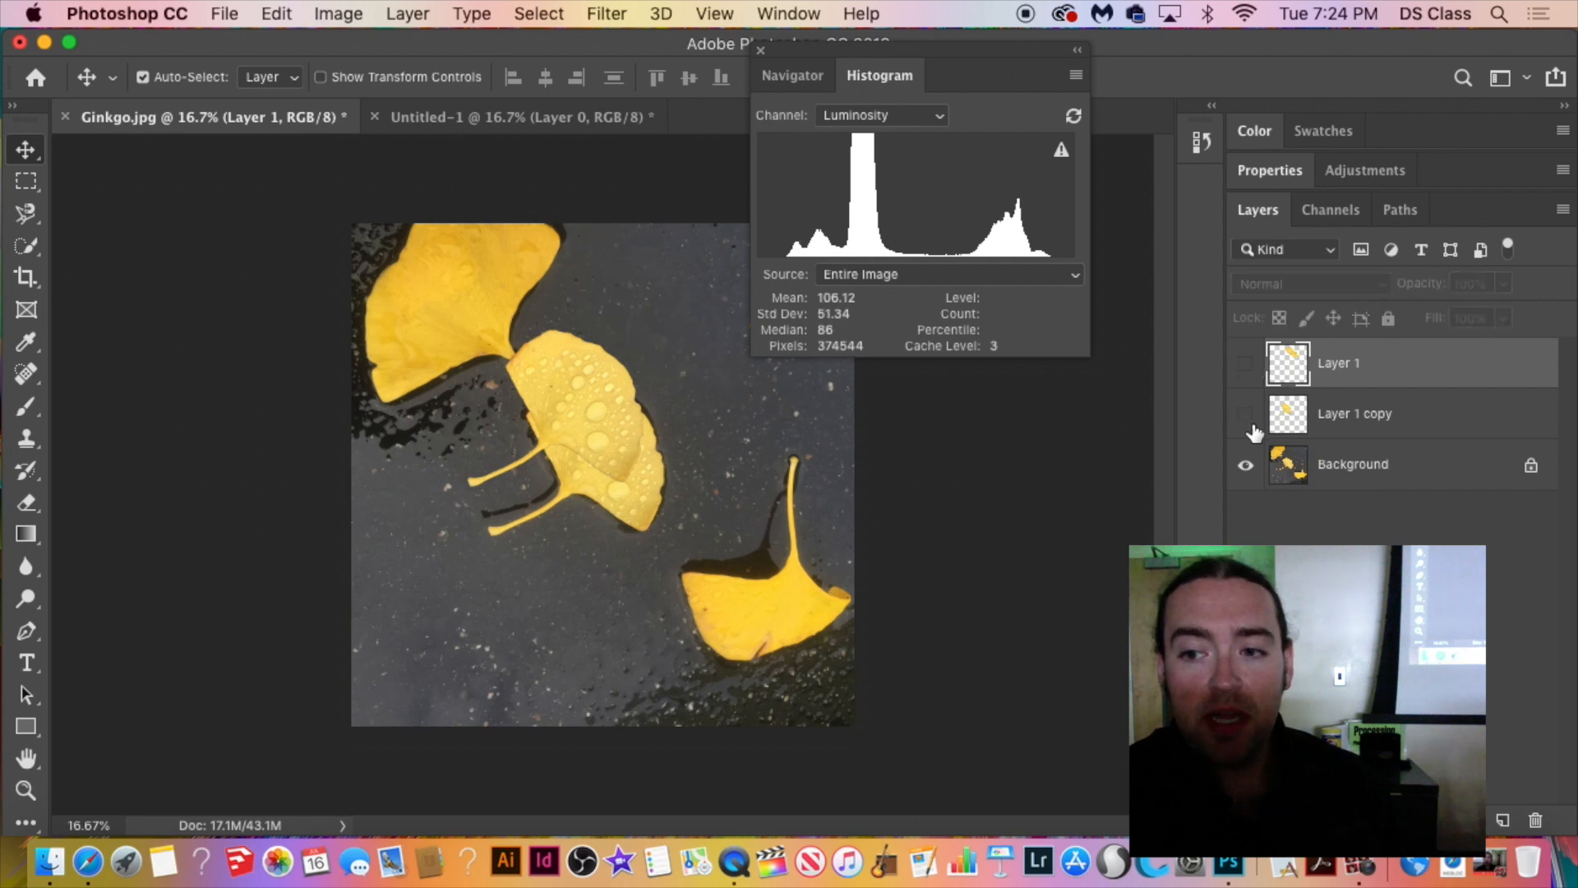
{"action": "left_click", "coordinate": [1245, 415]}
{"action": "left_click", "coordinate": [1246, 364]}
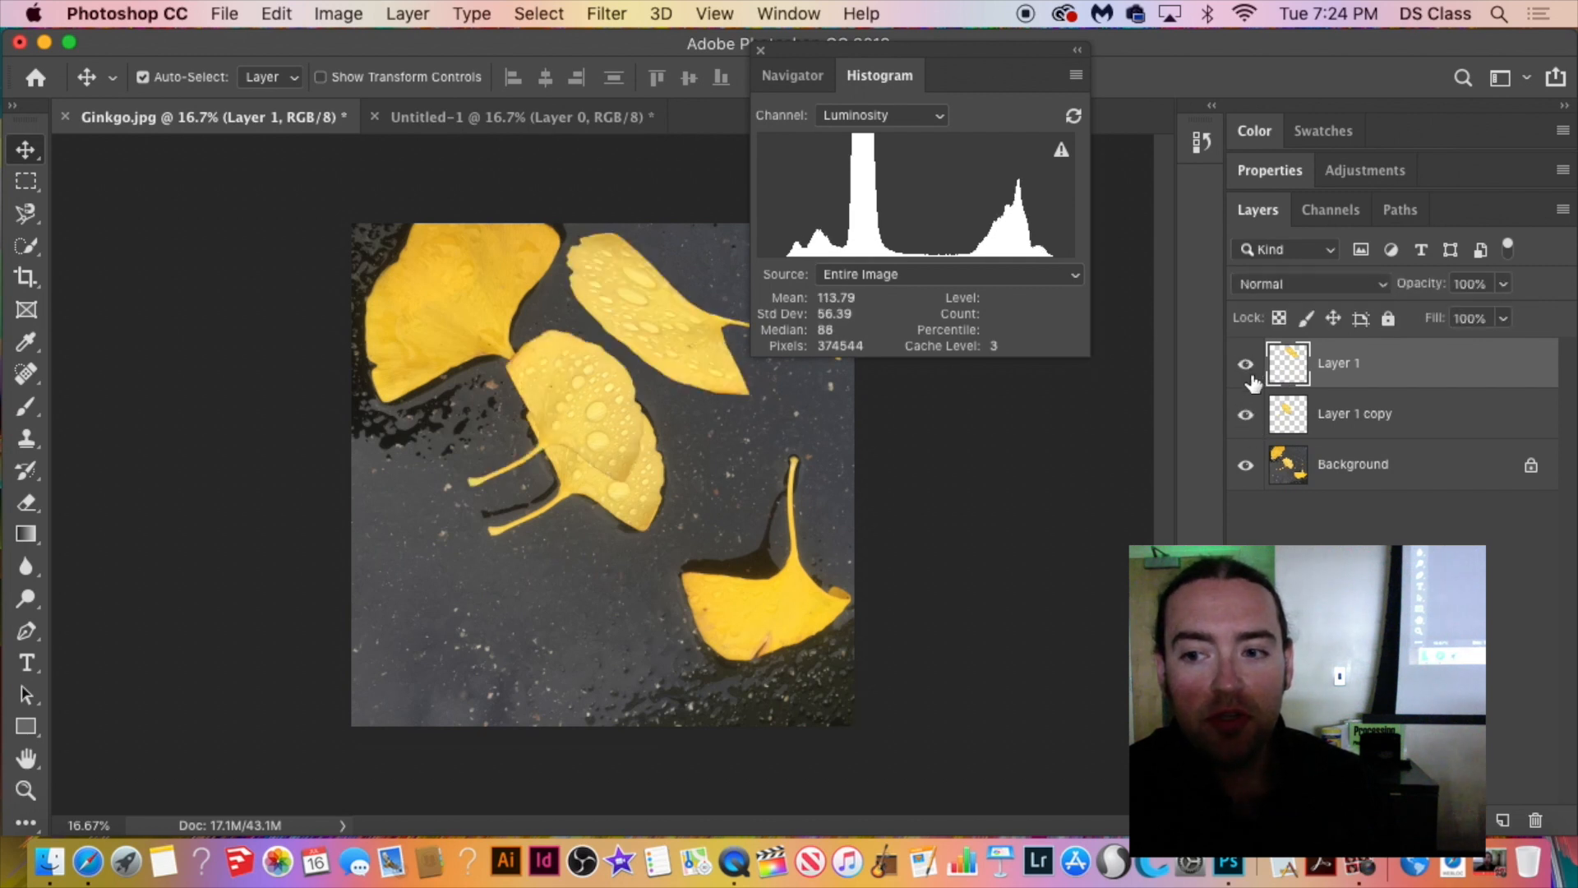
{"action": "left_click", "coordinate": [1245, 365]}
{"action": "left_click", "coordinate": [1245, 415]}
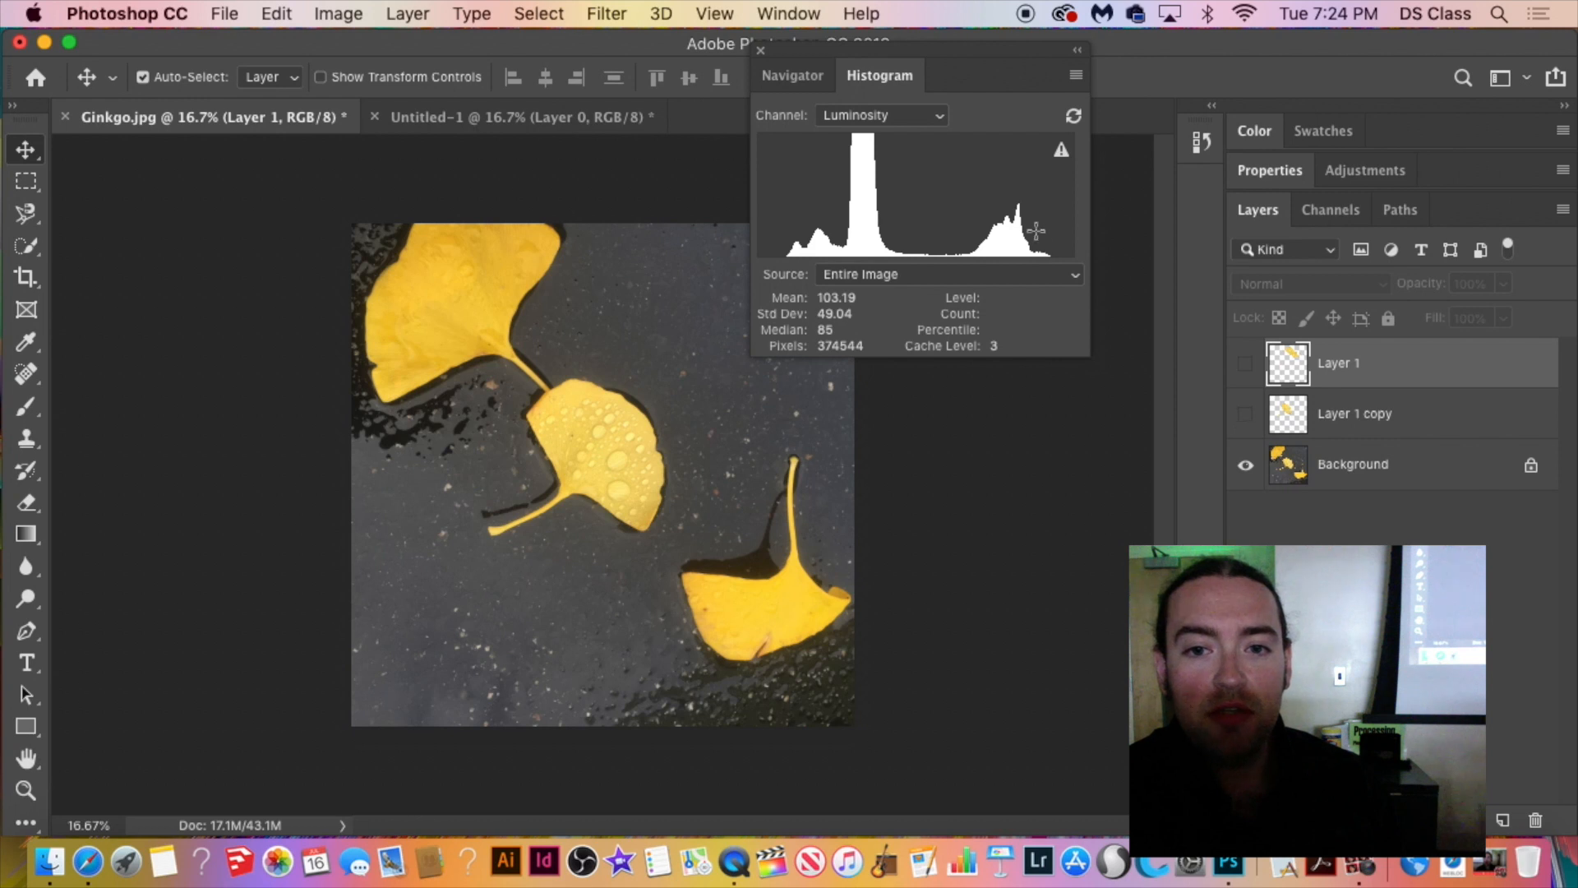
{"action": "left_click", "coordinate": [1245, 414]}
{"action": "left_click", "coordinate": [1246, 366]}
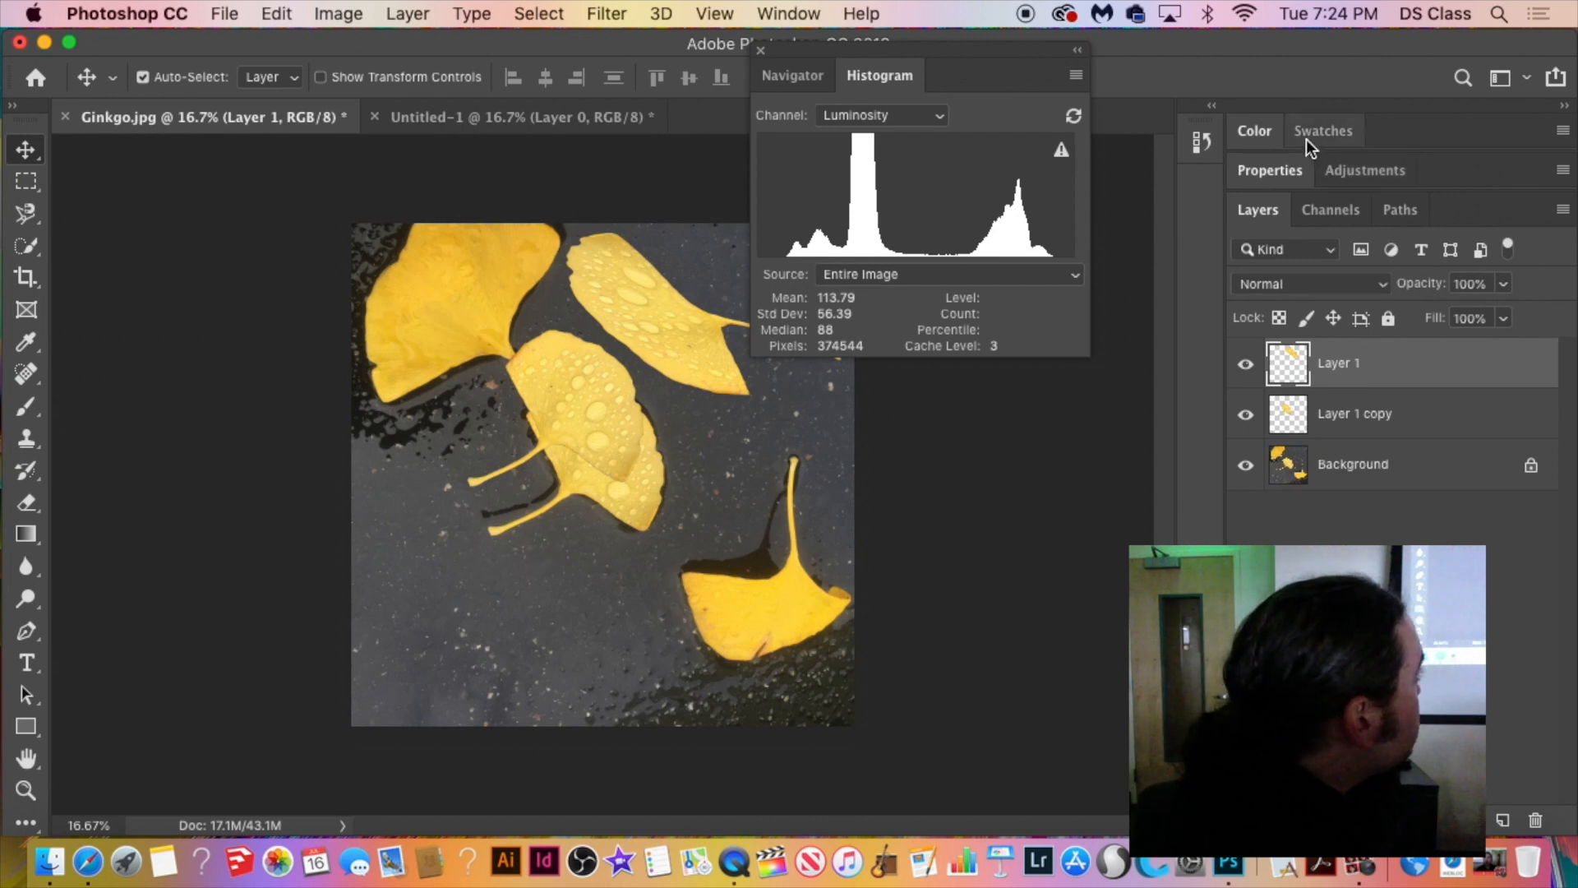
Add a Levels adjustment layer above Layer 1.
{"action": "left_click", "coordinate": [1369, 170]}
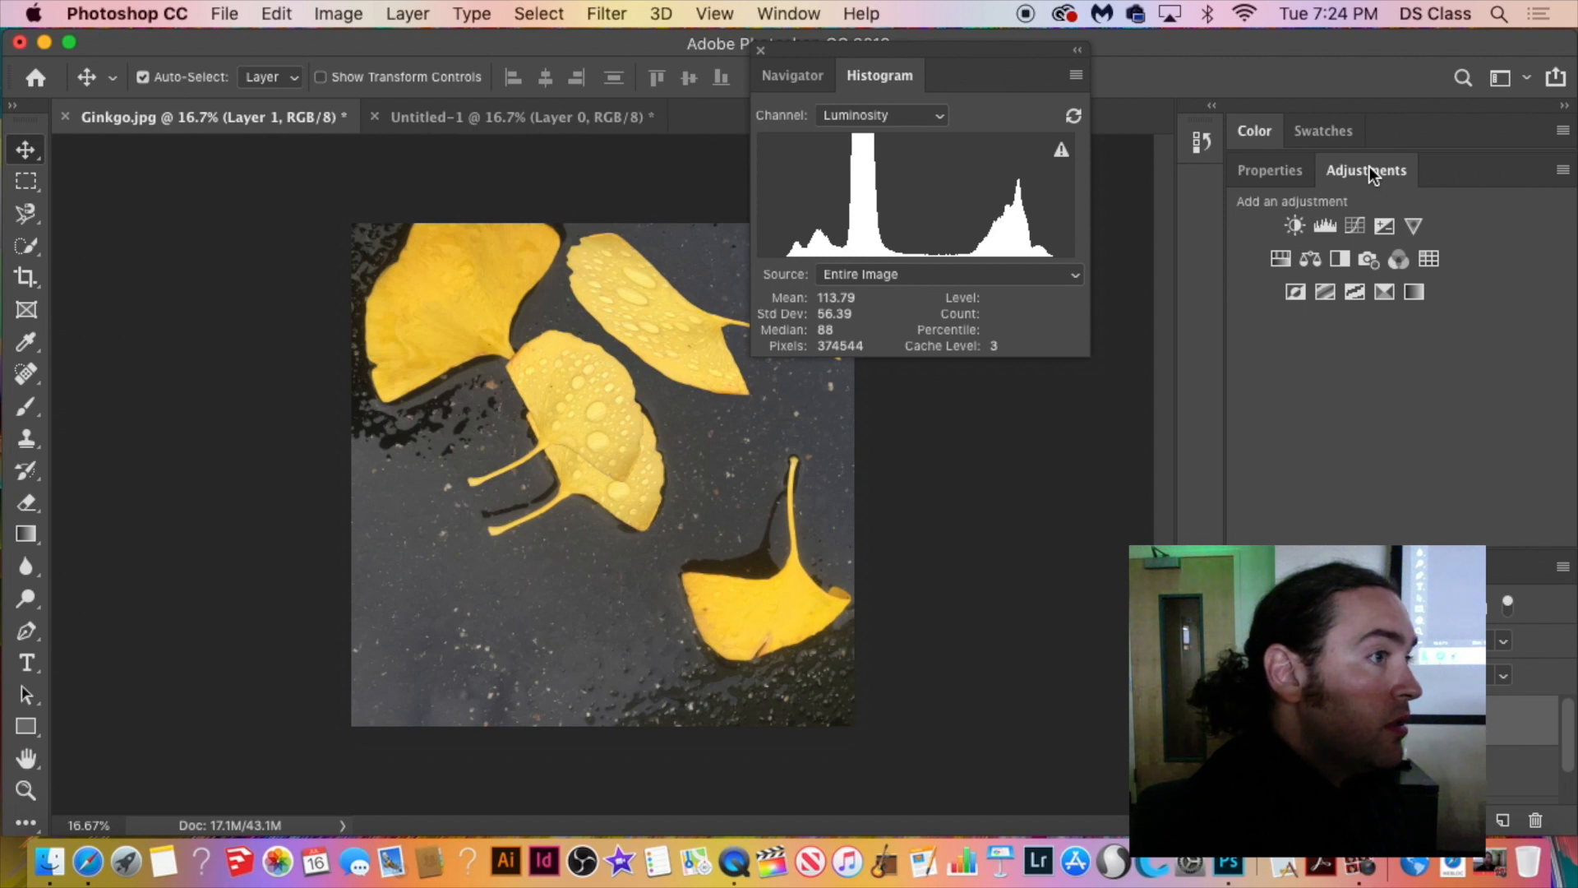
{"action": "left_click", "coordinate": [1325, 226]}
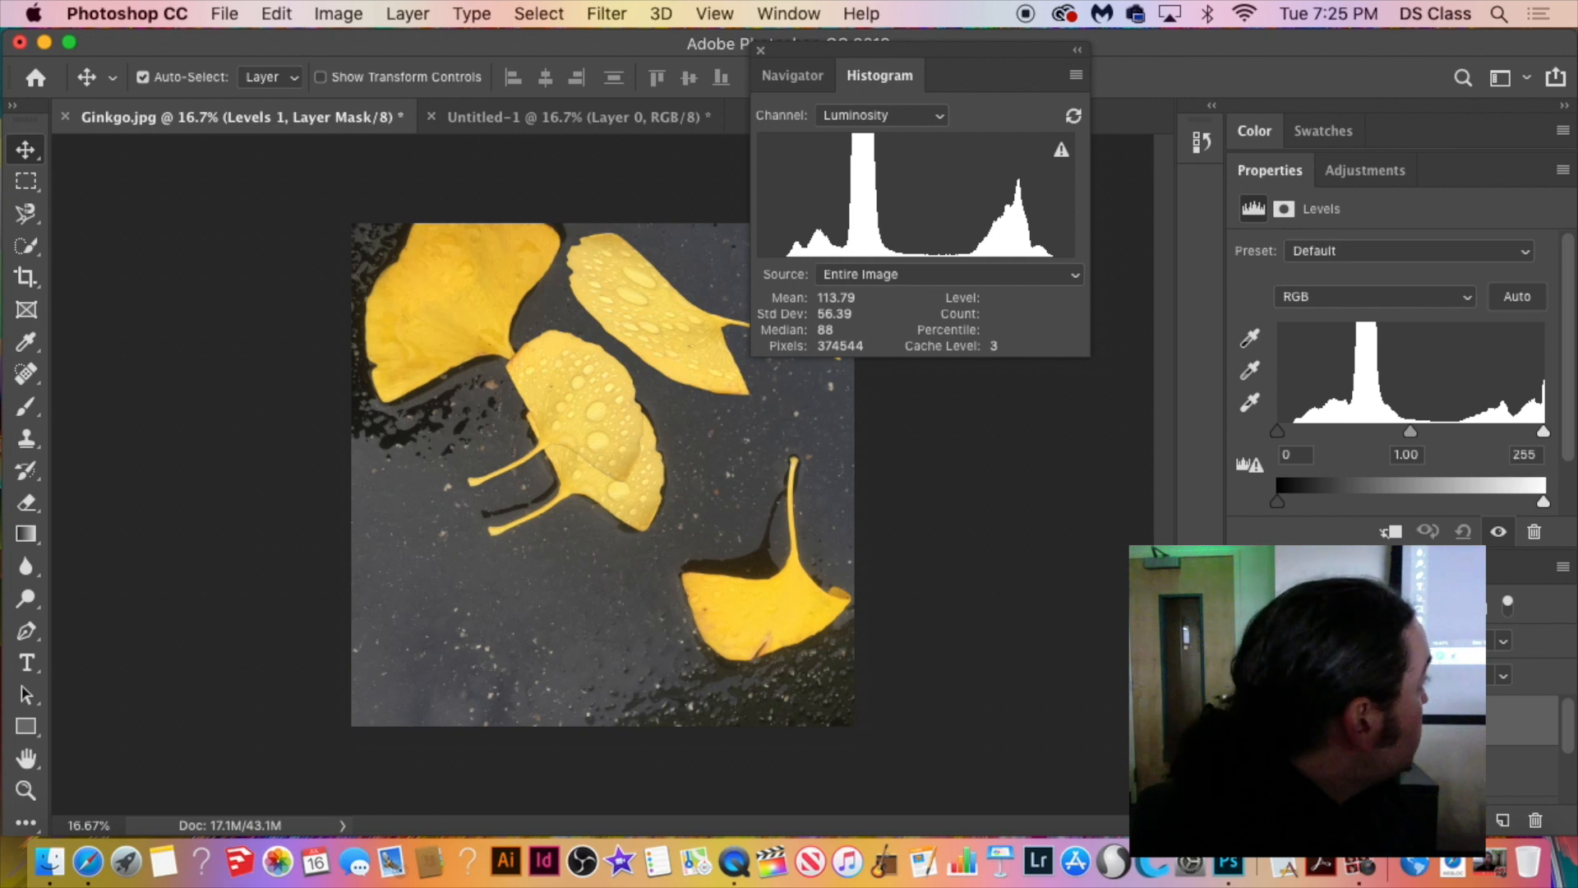
{"action": "mouse_move", "coordinate": [1419, 542]}
{"action": "left_mouse_down"}
{"action": "mouse_move", "coordinate": [1434, 503]}
{"action": "mouse_move", "coordinate": [1434, 541]}
{"action": "left_mouse_up"}
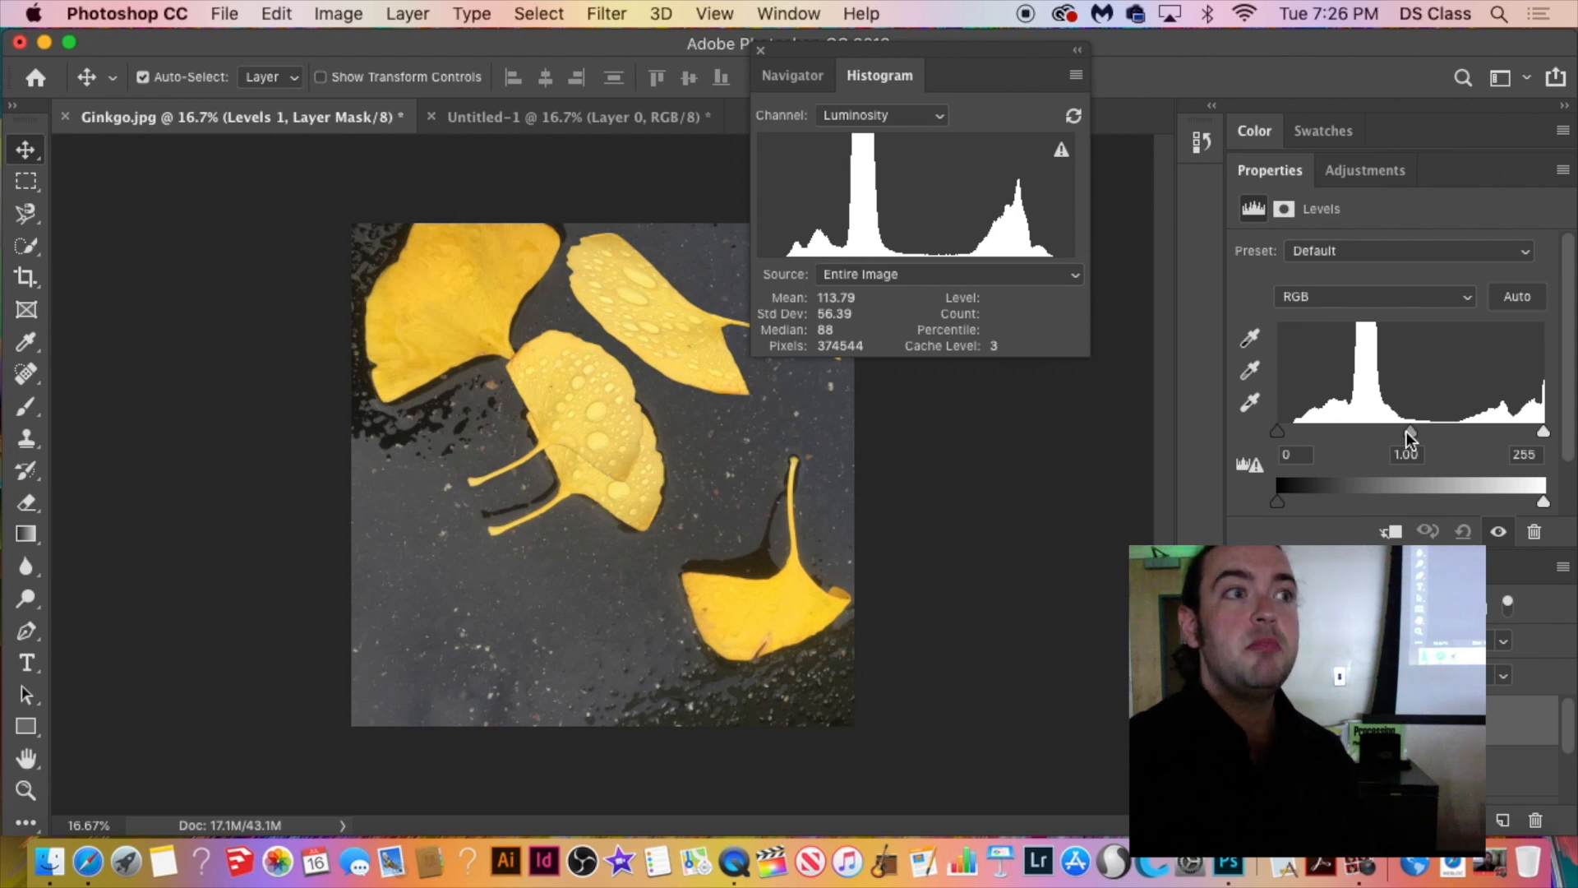
Try a Levels midtone value of 1.55 and return it to 1.00.
{"action": "left_click_drag", "start_coordinate": [1408, 431], "coordinate": [1368, 432]}
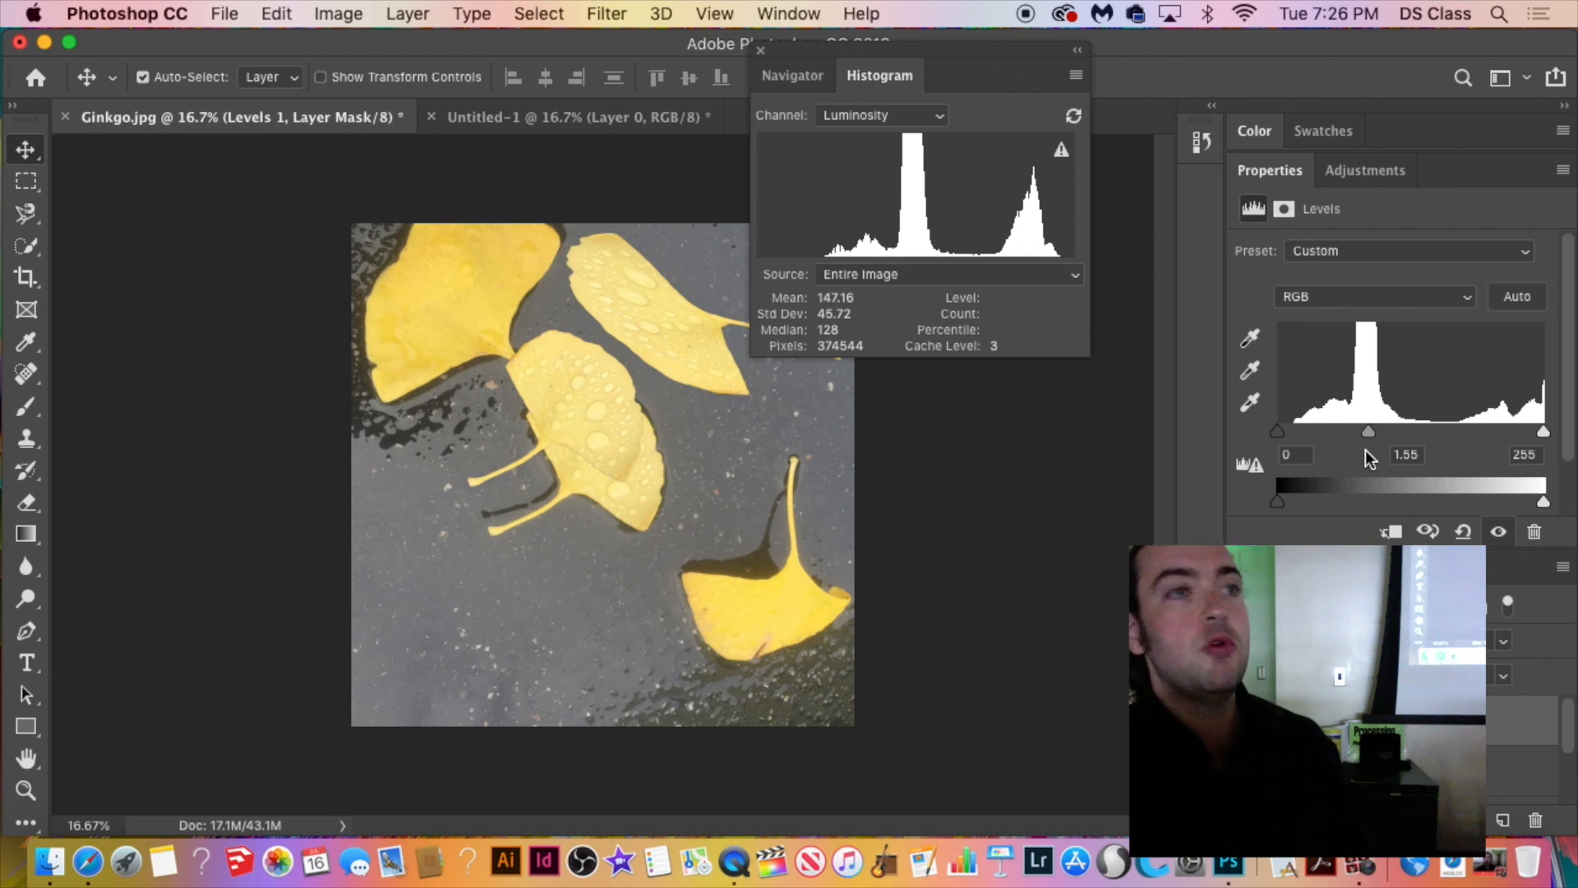
{"action": "left_click_drag", "start_coordinate": [1368, 432], "coordinate": [1405, 430]}
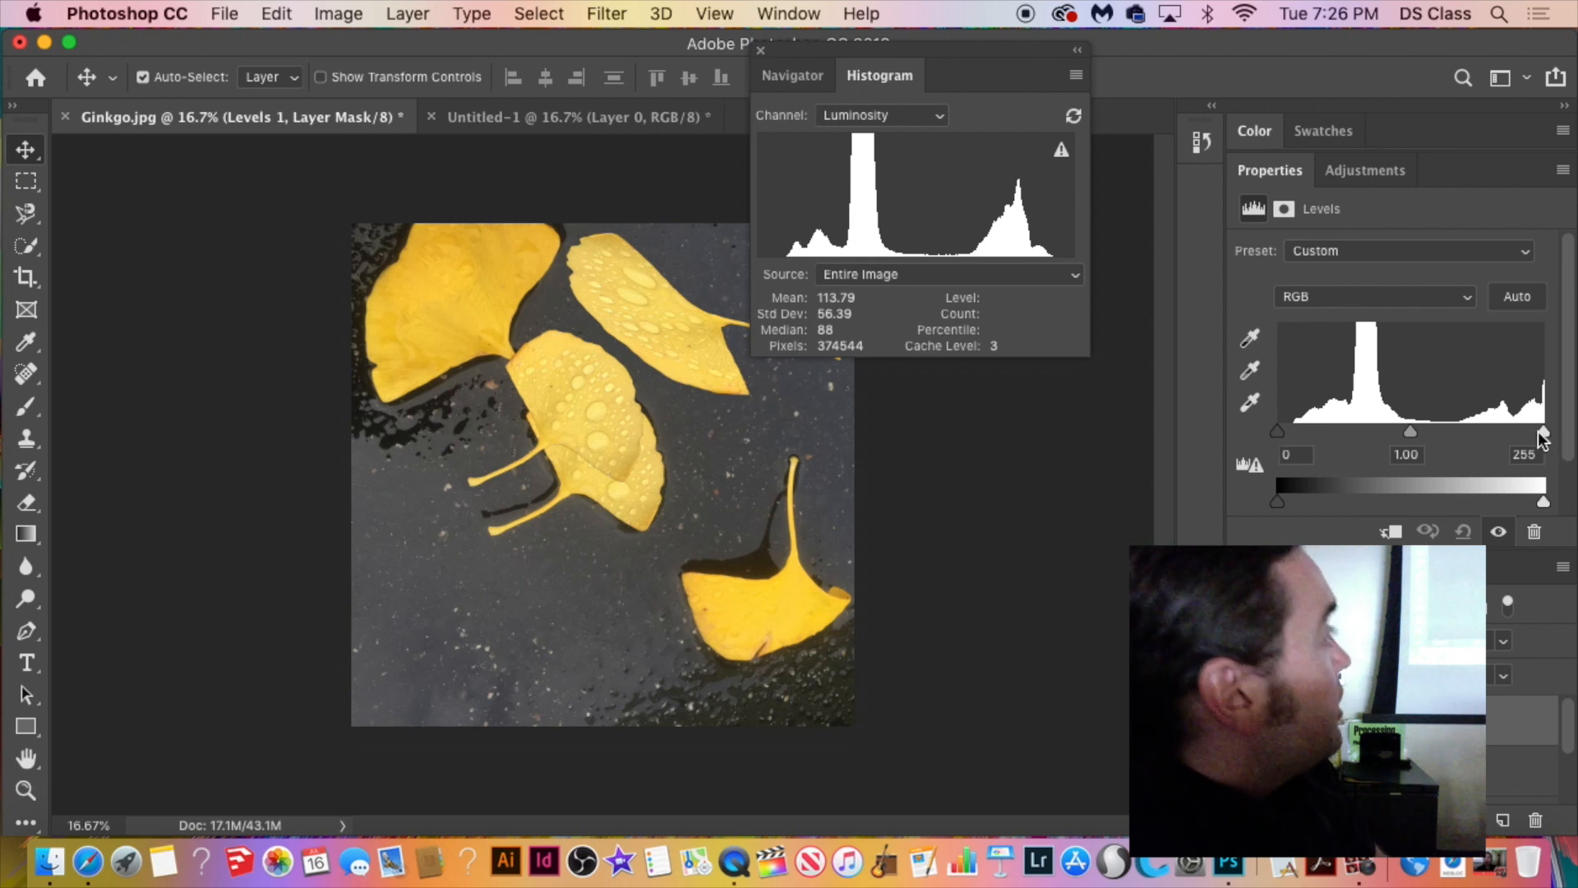
Try Levels white input values of 156, 96 and 123, undo them, and test the black input control with its value ending at 0.
{"action": "left_click_drag", "start_coordinate": [1537, 426], "coordinate": [1430, 434]}
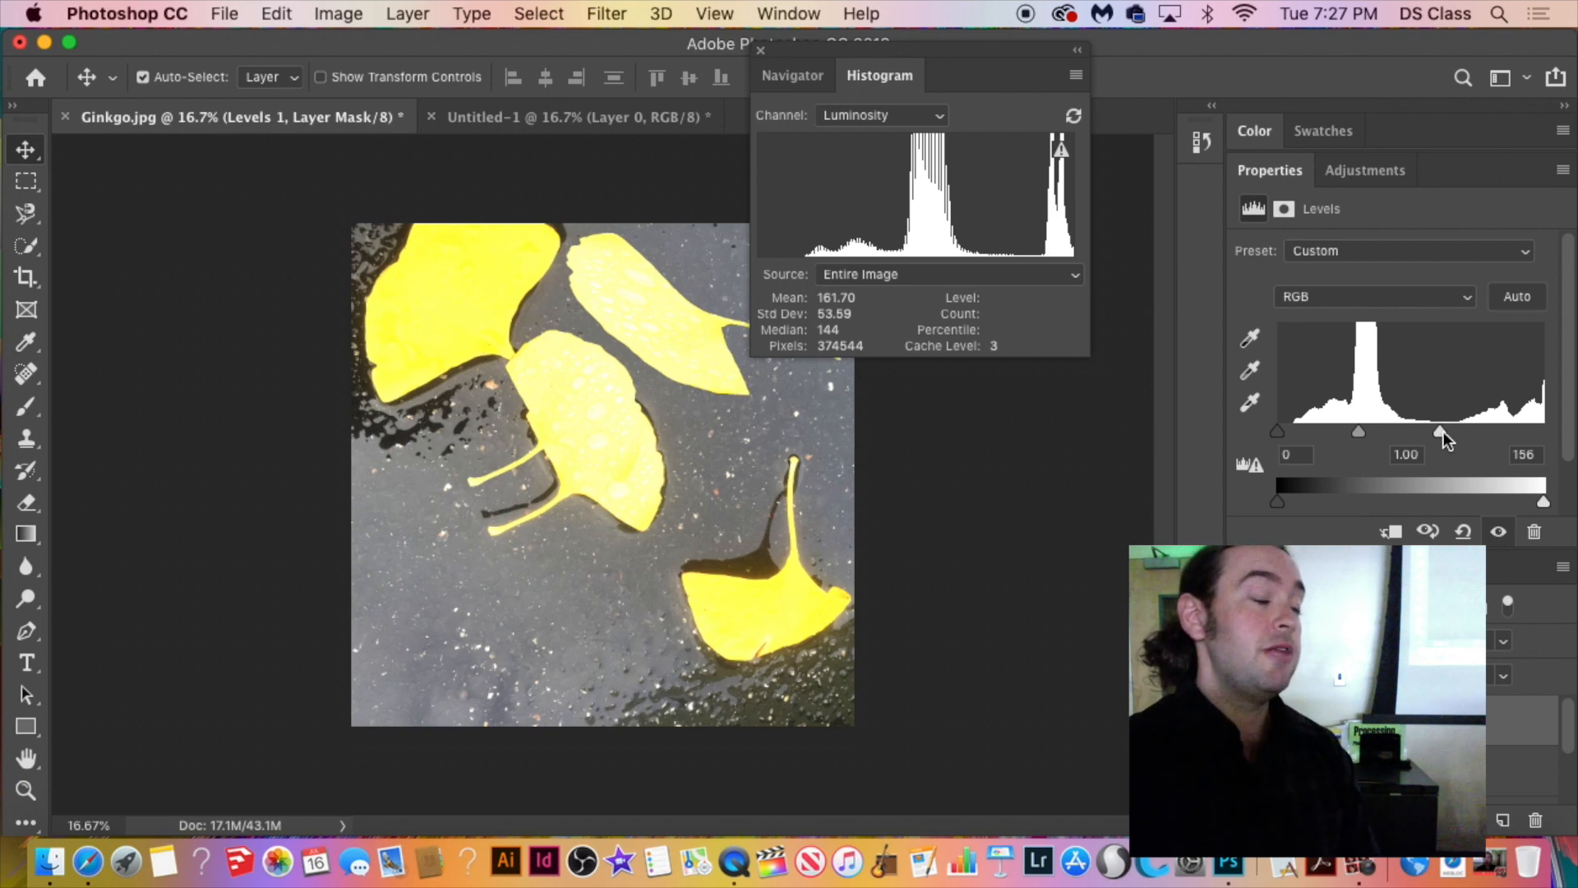
{"action": "left_click_drag", "start_coordinate": [1447, 434], "coordinate": [1378, 451]}
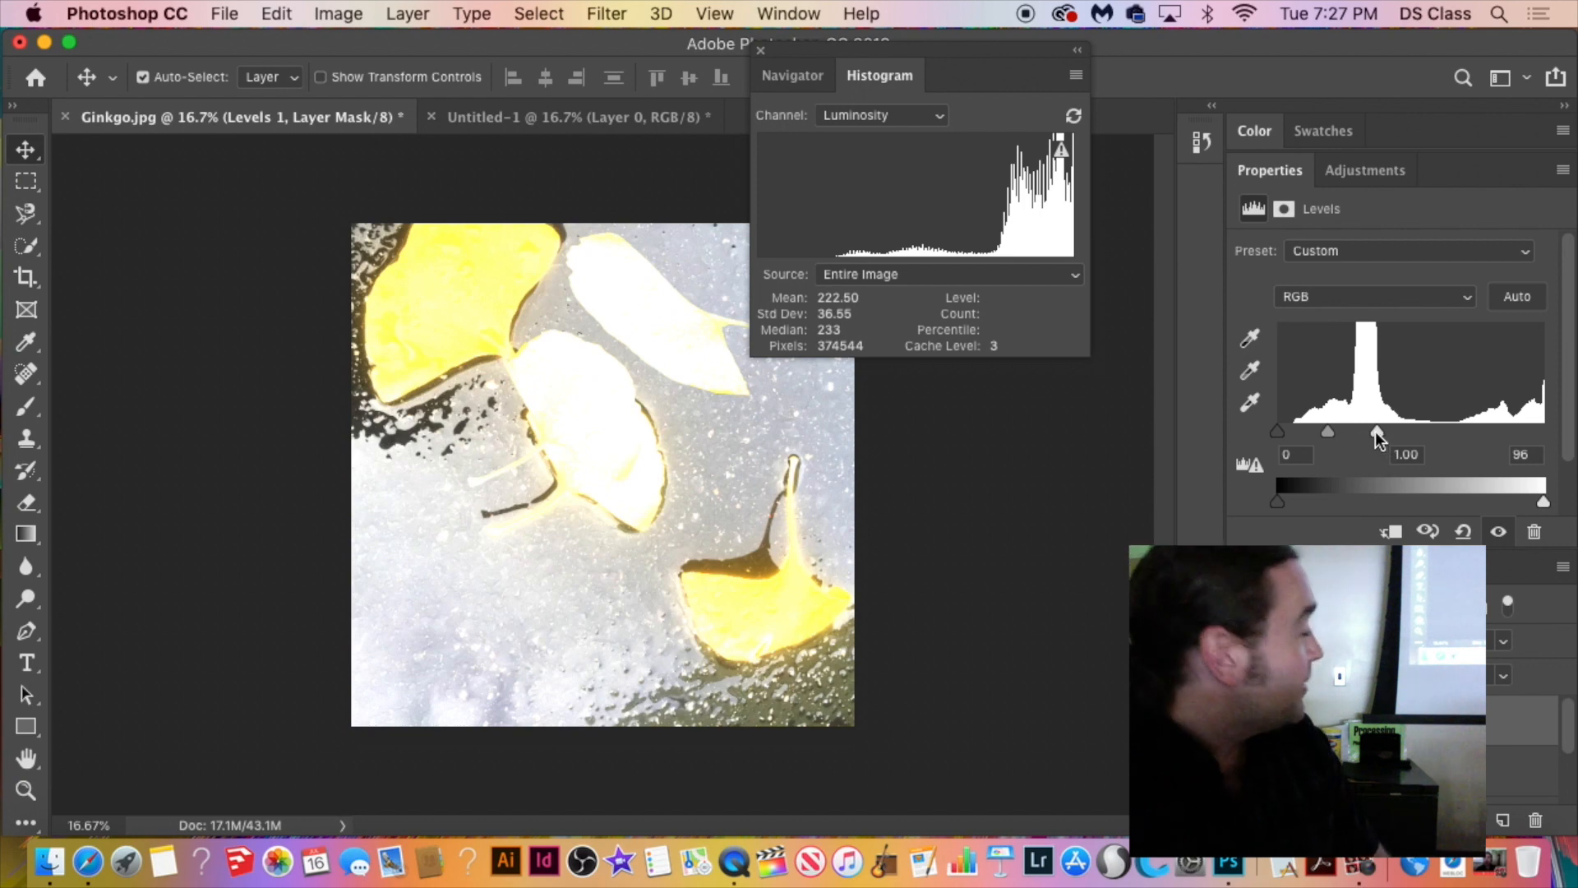
{"action": "left_click_drag", "start_coordinate": [1375, 431], "coordinate": [1404, 426]}
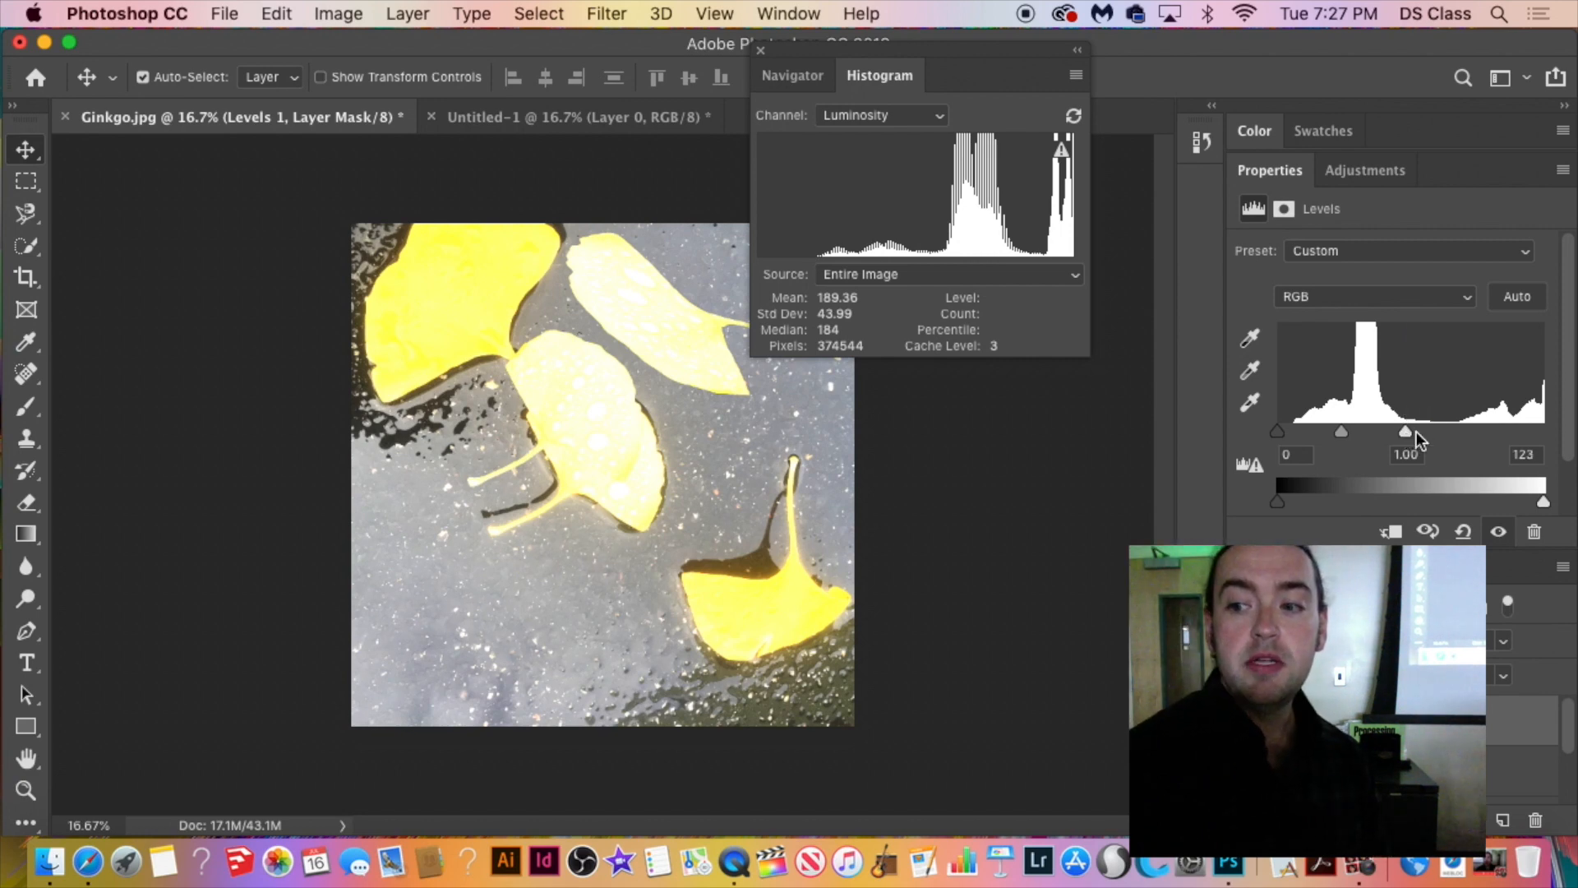
{"action": "key", "text": "super+z"}
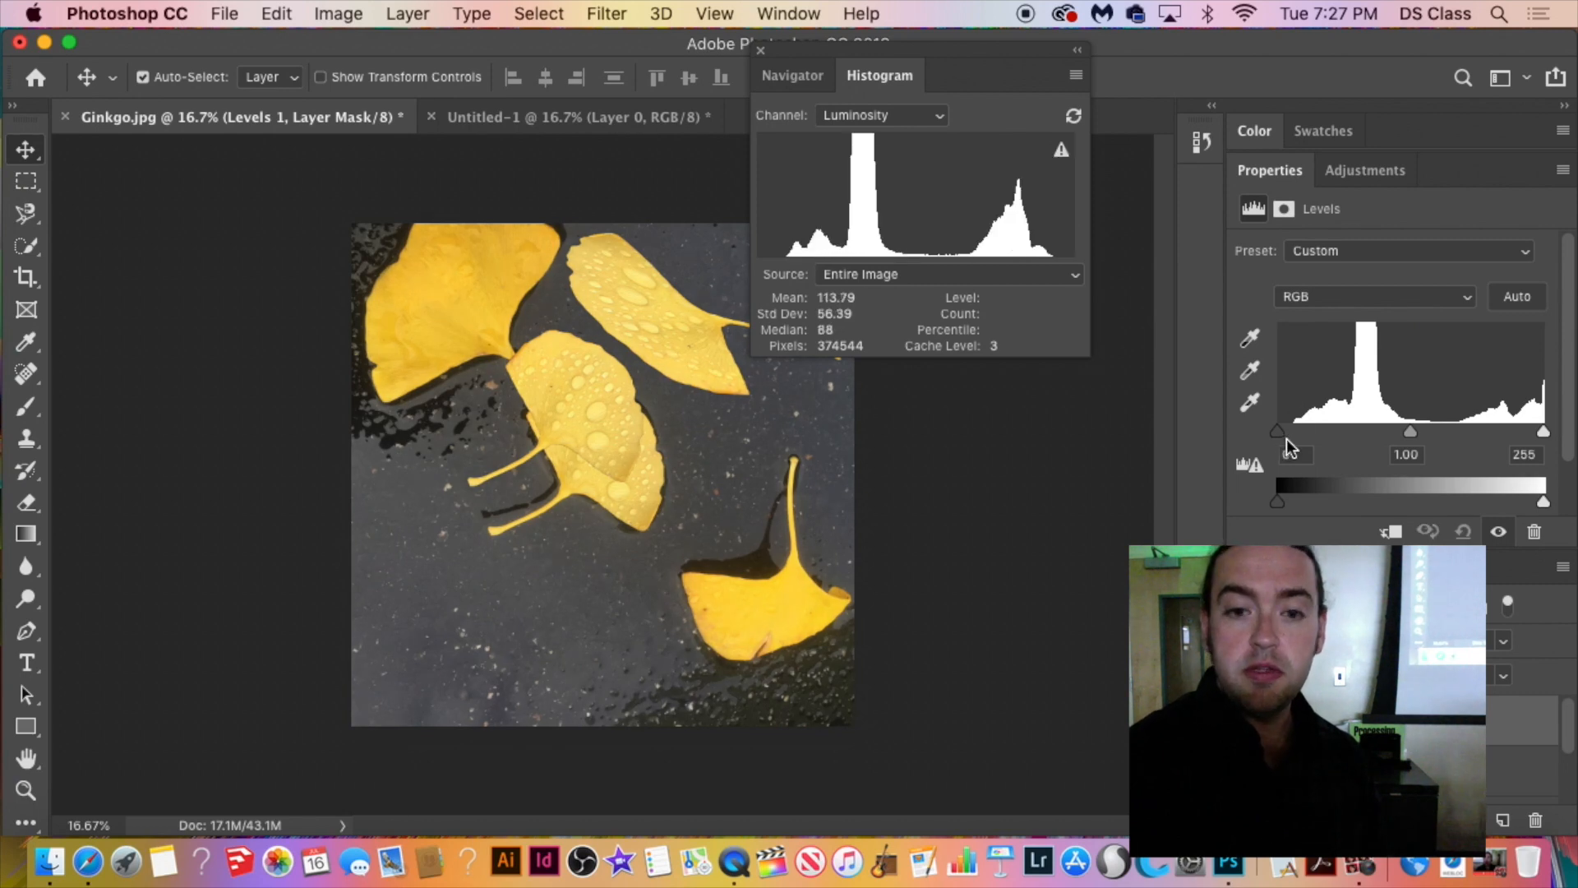
{"action": "left_click_drag", "start_coordinate": [1284, 437], "coordinate": [1123, 406]}
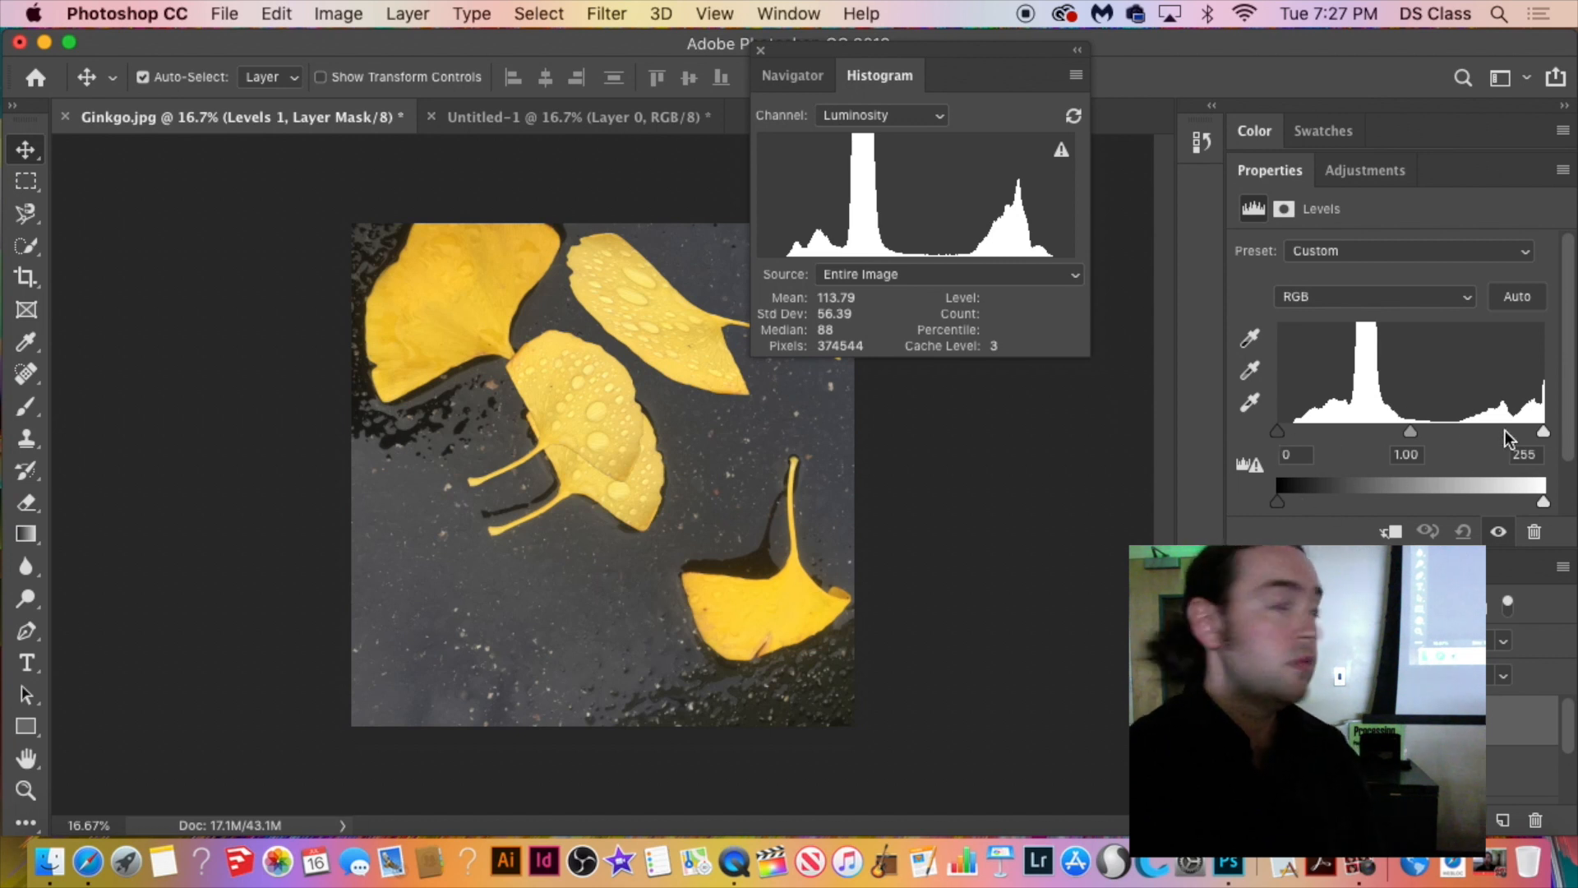
Point out the Levels option among the adjustments, and return to its properties to examine the output level range.
{"action": "left_click", "coordinate": [1325, 176]}
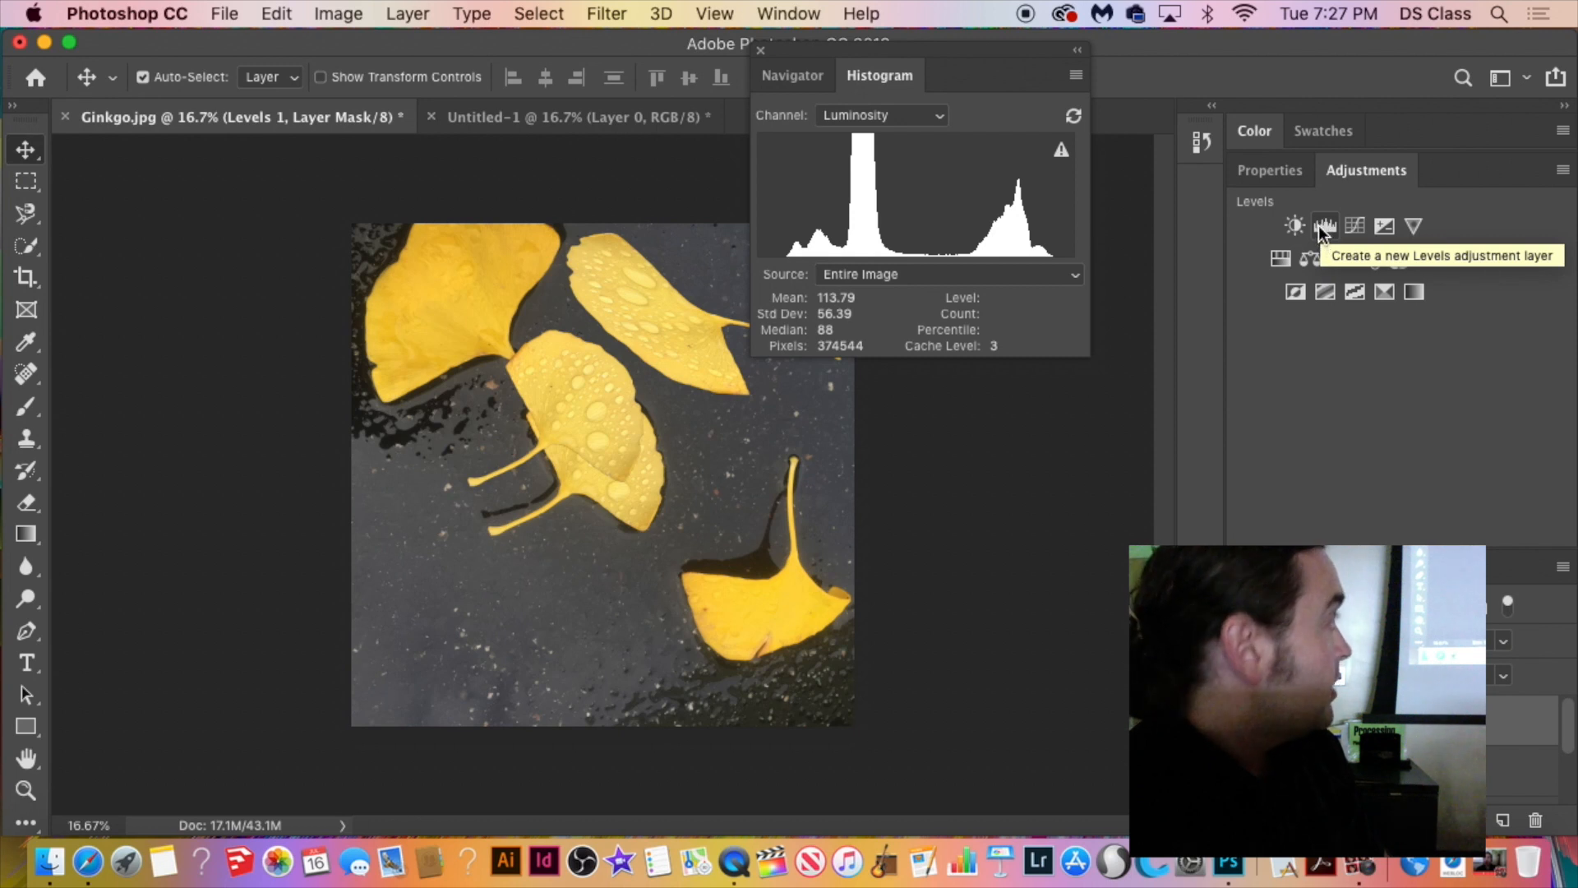
{"action": "left_click", "coordinate": [1281, 174]}
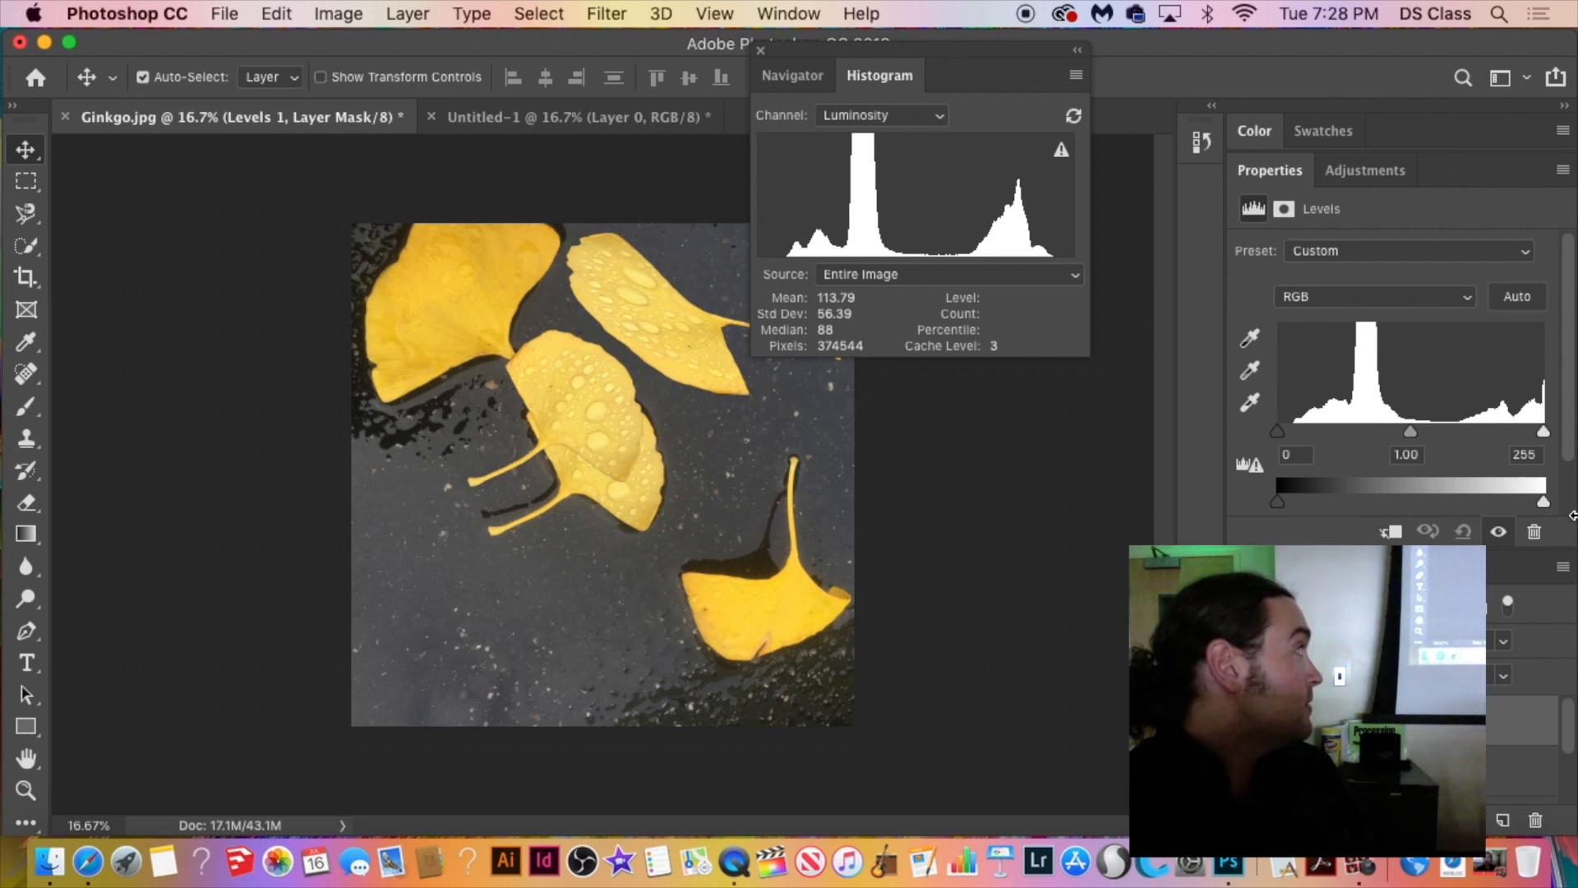
{"action": "mouse_move", "coordinate": [1541, 504]}
{"action": "left_mouse_down"}
{"action": "mouse_move", "coordinate": [1364, 495]}
{"action": "mouse_move", "coordinate": [1544, 500]}
{"action": "left_mouse_up"}
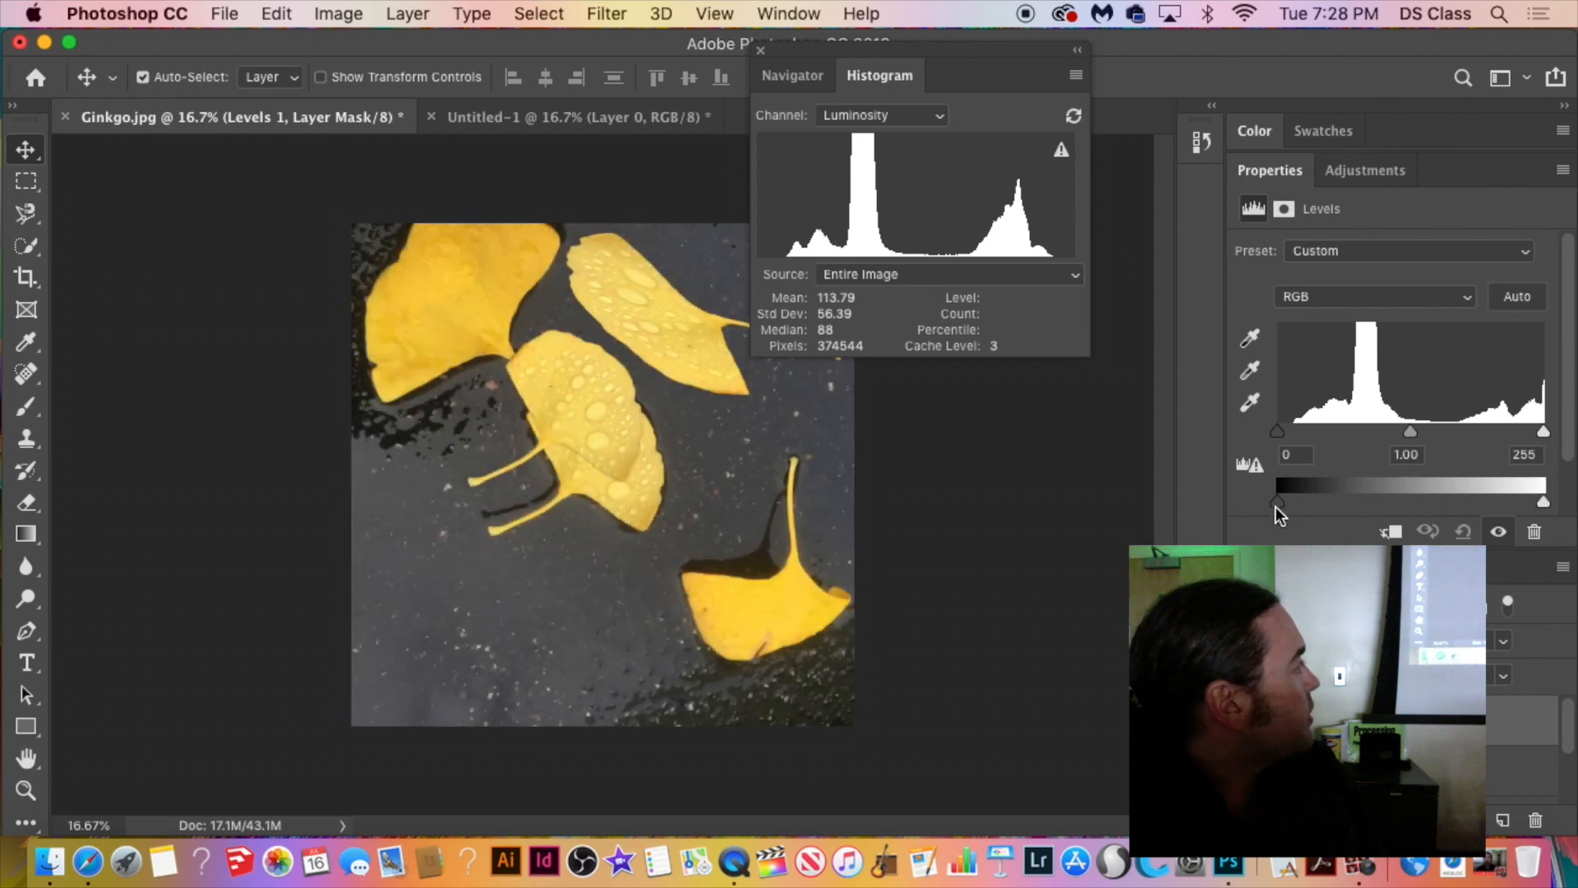
Try narrowing the Levels output range from both ends, compare the image with the adjustment hidden, and restore the full output range.
{"action": "left_click_drag", "start_coordinate": [1276, 503], "coordinate": [1323, 501]}
{"action": "left_click_drag", "start_coordinate": [1544, 503], "coordinate": [1482, 495]}
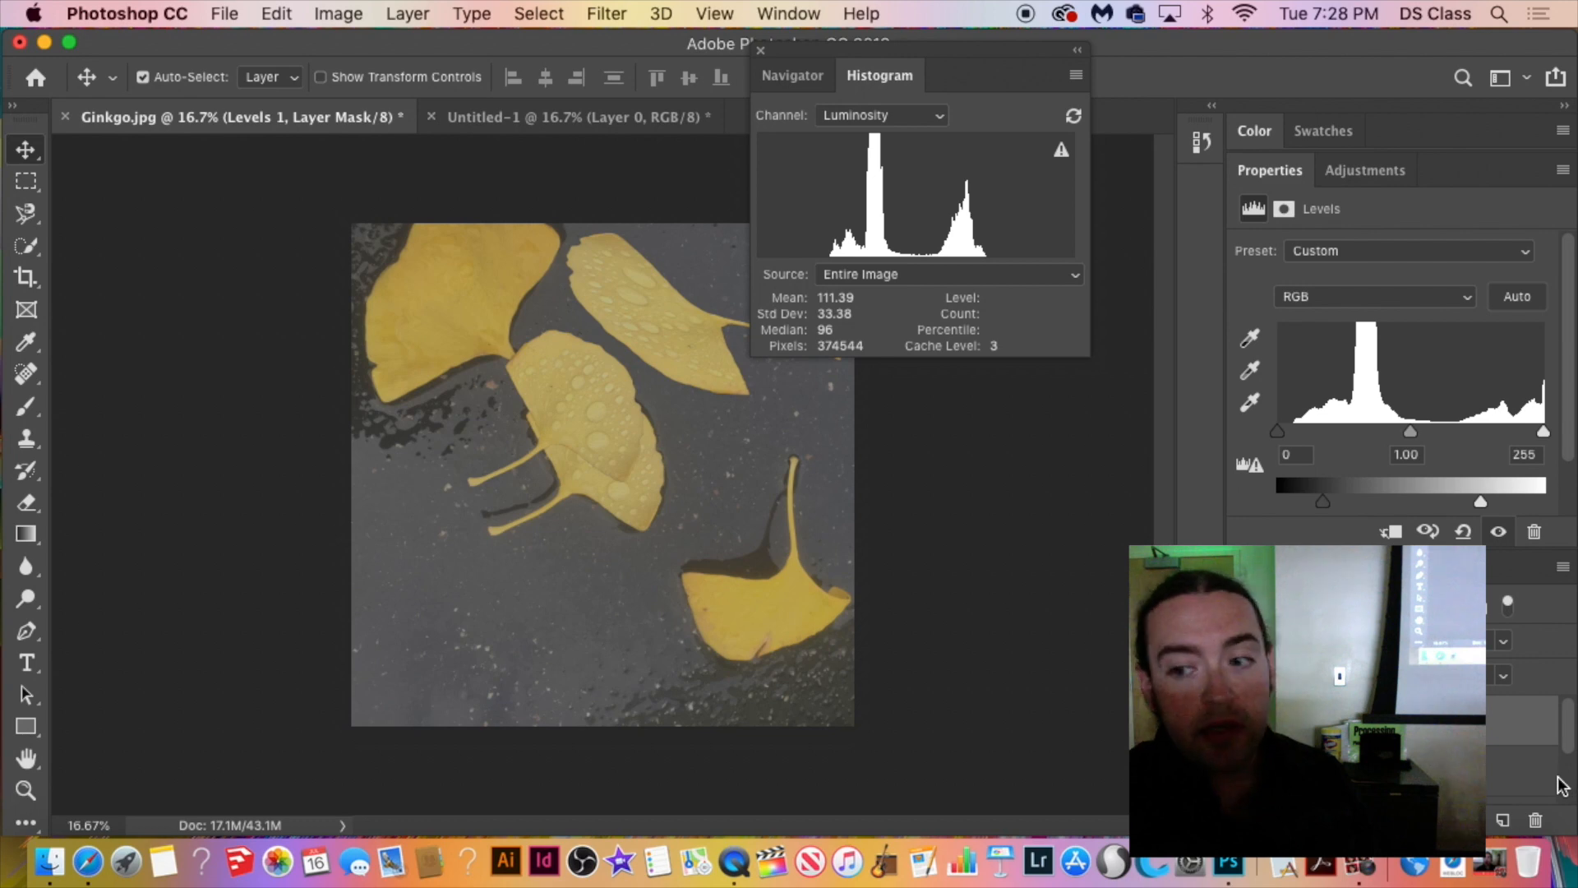
{"action": "key", "text": "super+"}
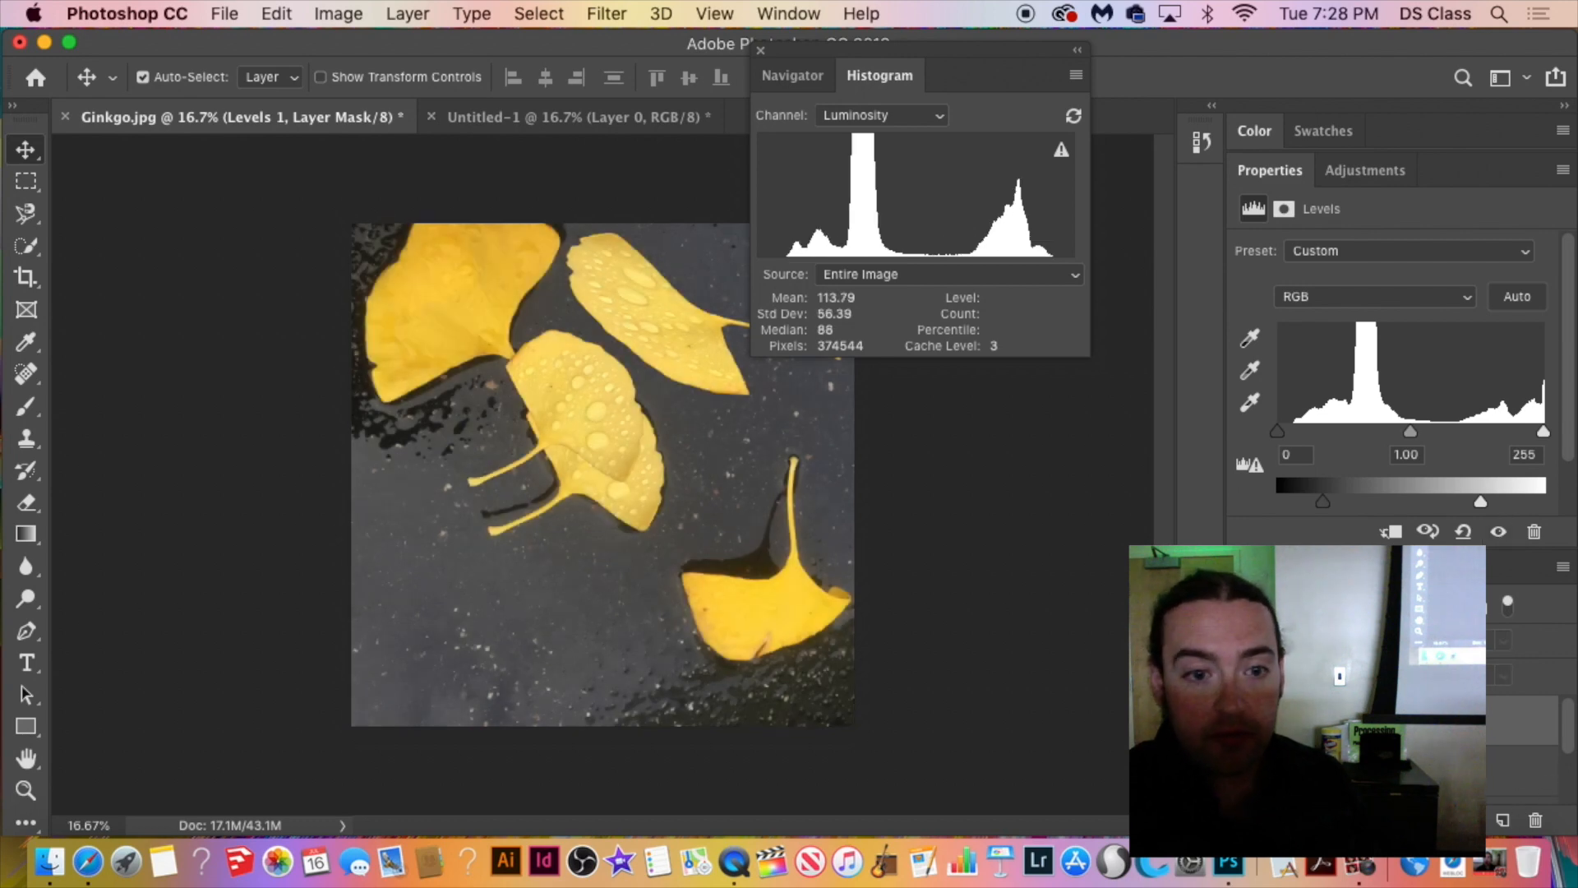
{"action": "key", "text": "super+"}
{"action": "left_click_drag", "start_coordinate": [1323, 500], "coordinate": [1278, 500]}
{"action": "left_click_drag", "start_coordinate": [1482, 502], "coordinate": [1561, 502]}
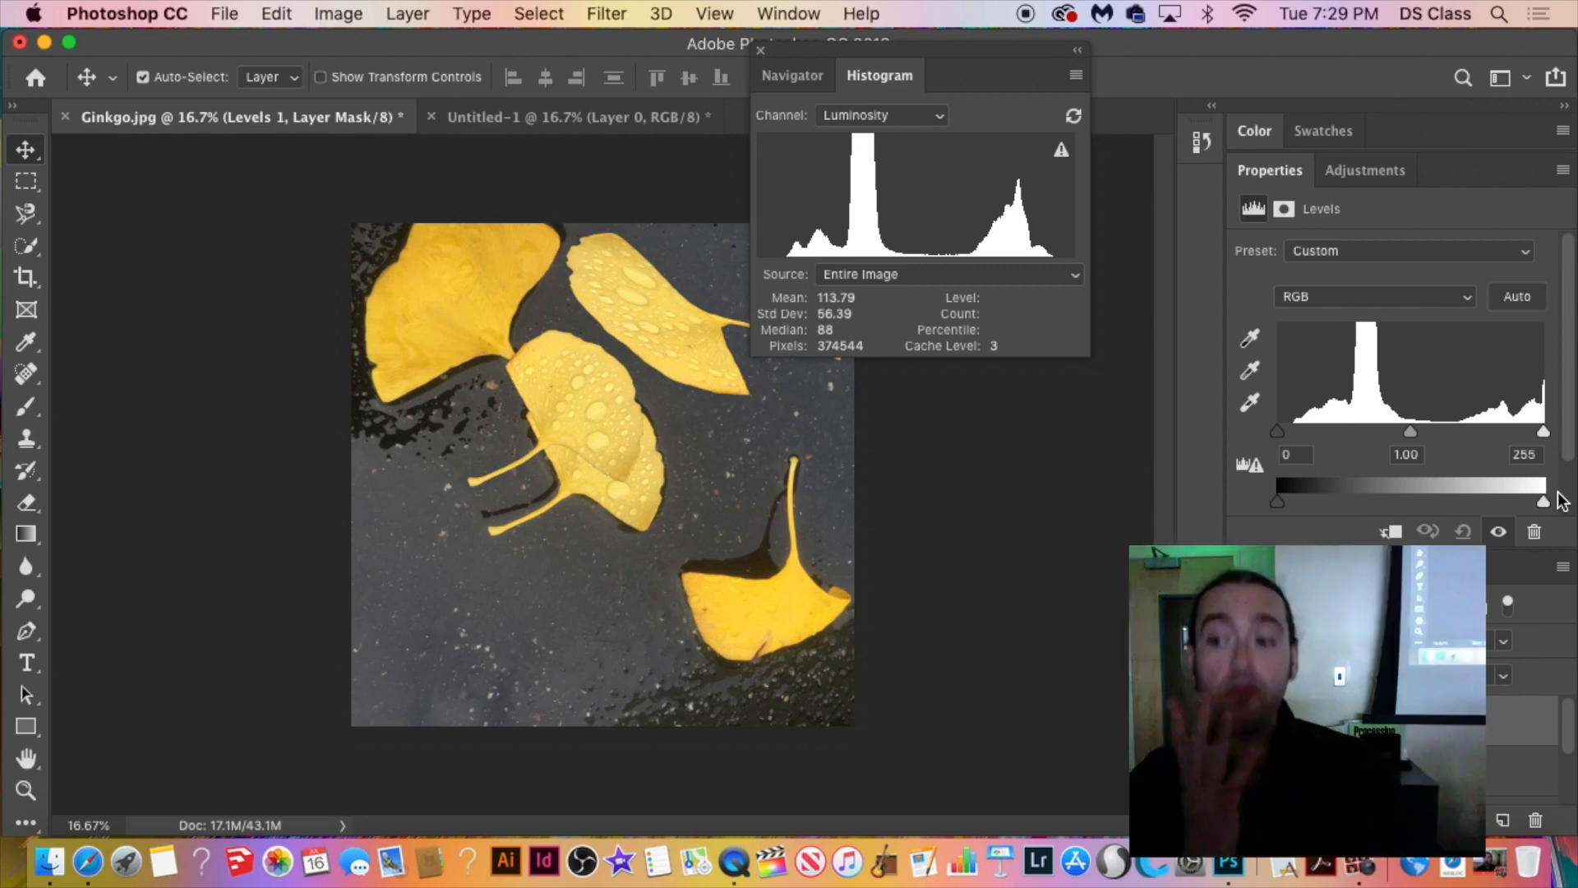
Try lowering the Levels white output and raising the black output almost to meet it, and return both to their extremes.
{"action": "left_click_drag", "start_coordinate": [1544, 503], "coordinate": [1431, 511]}
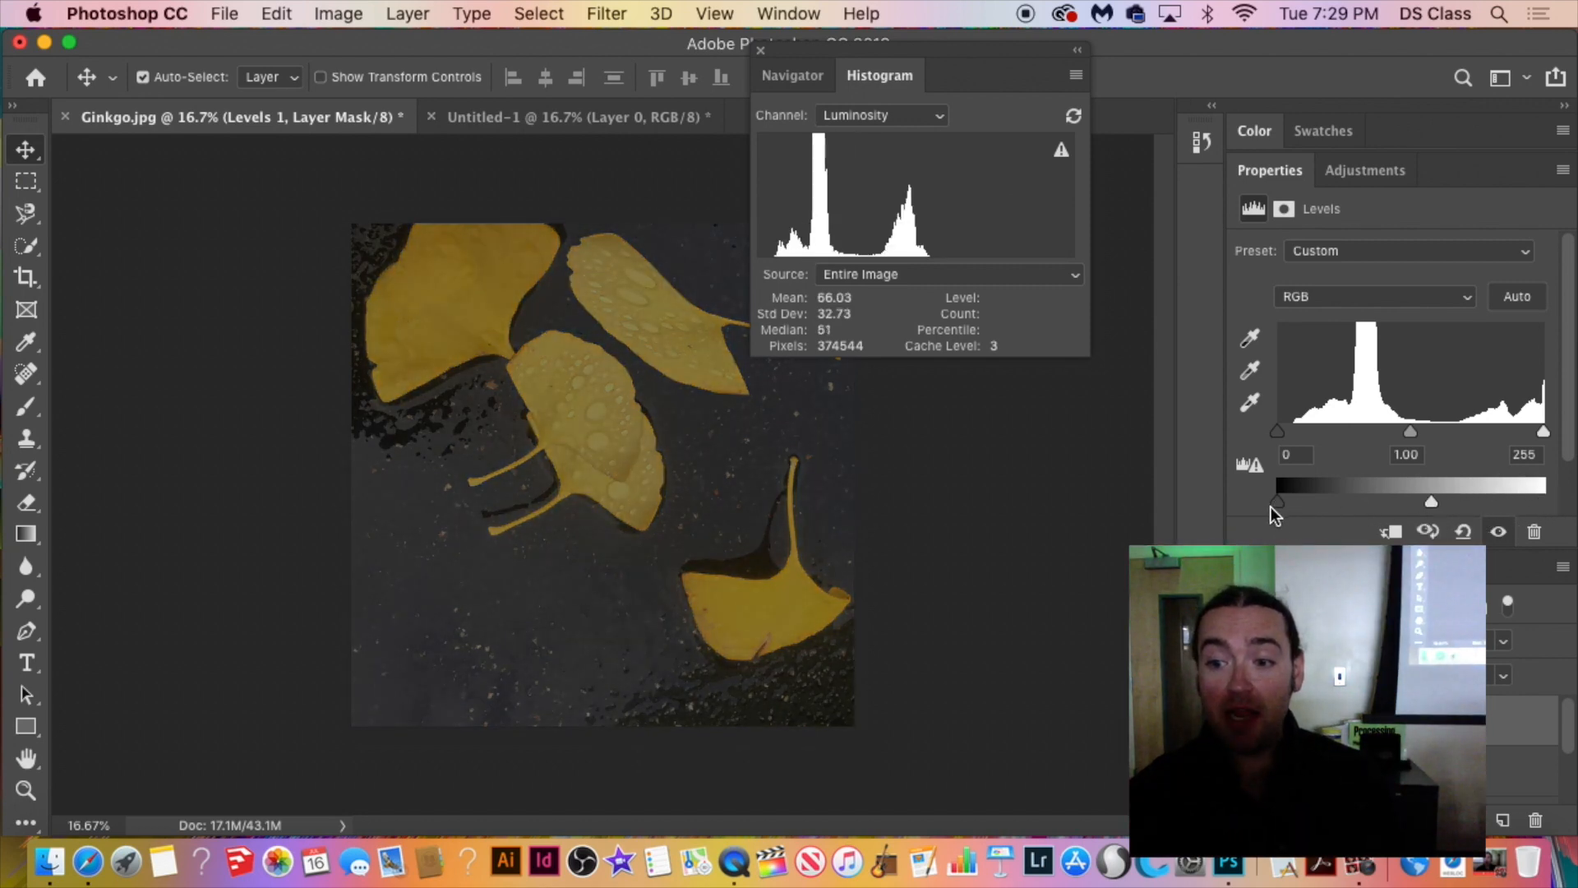
{"action": "left_click_drag", "start_coordinate": [1271, 507], "coordinate": [1414, 505]}
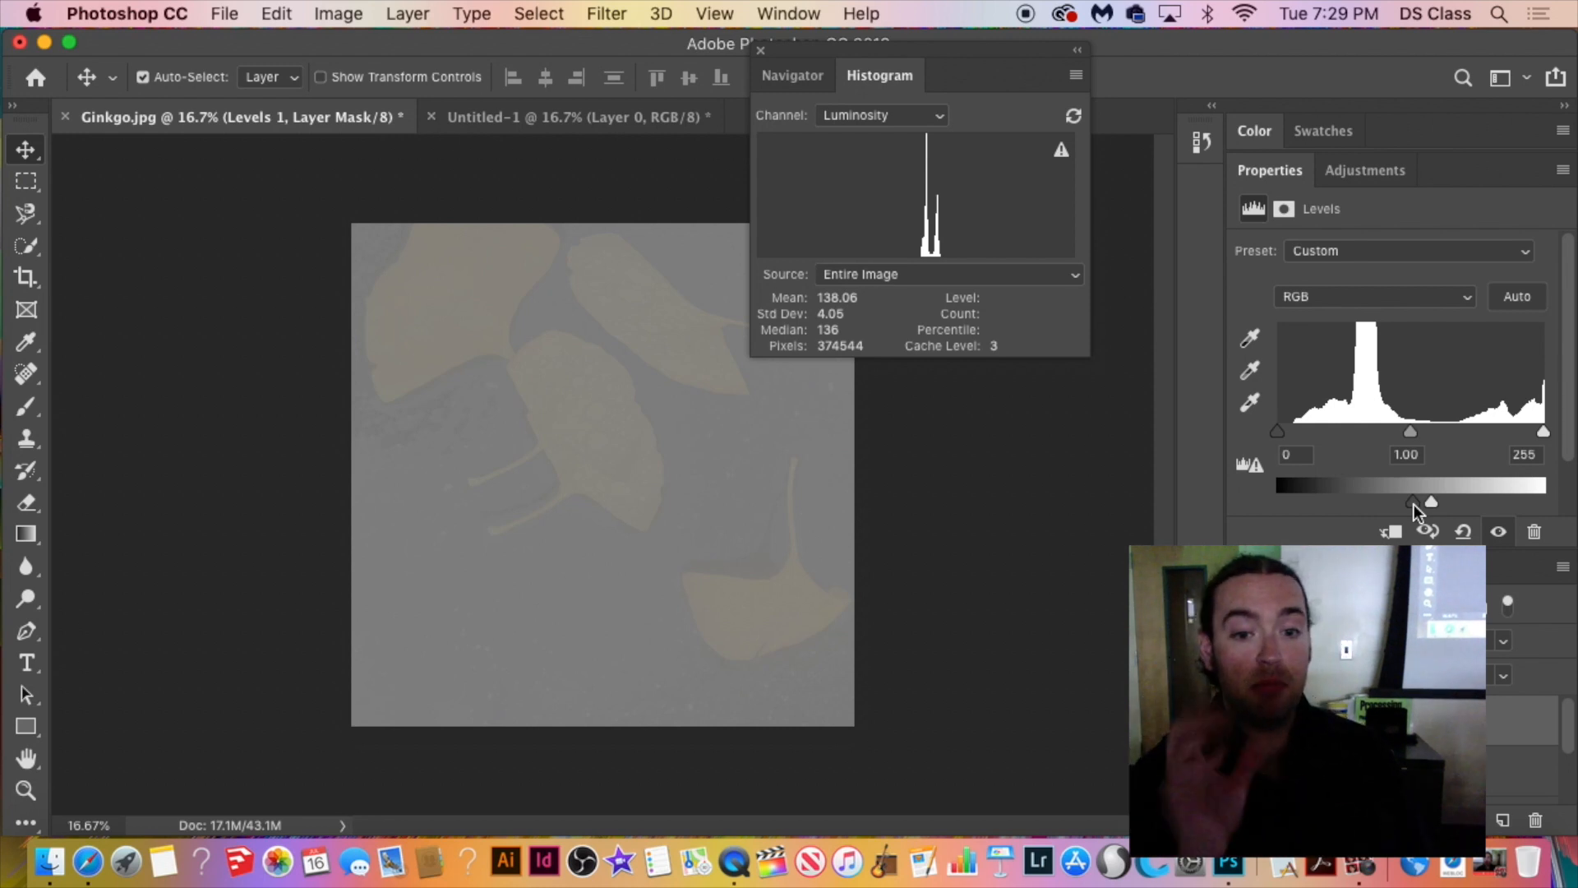
{"action": "left_click_drag", "start_coordinate": [1412, 503], "coordinate": [1277, 502]}
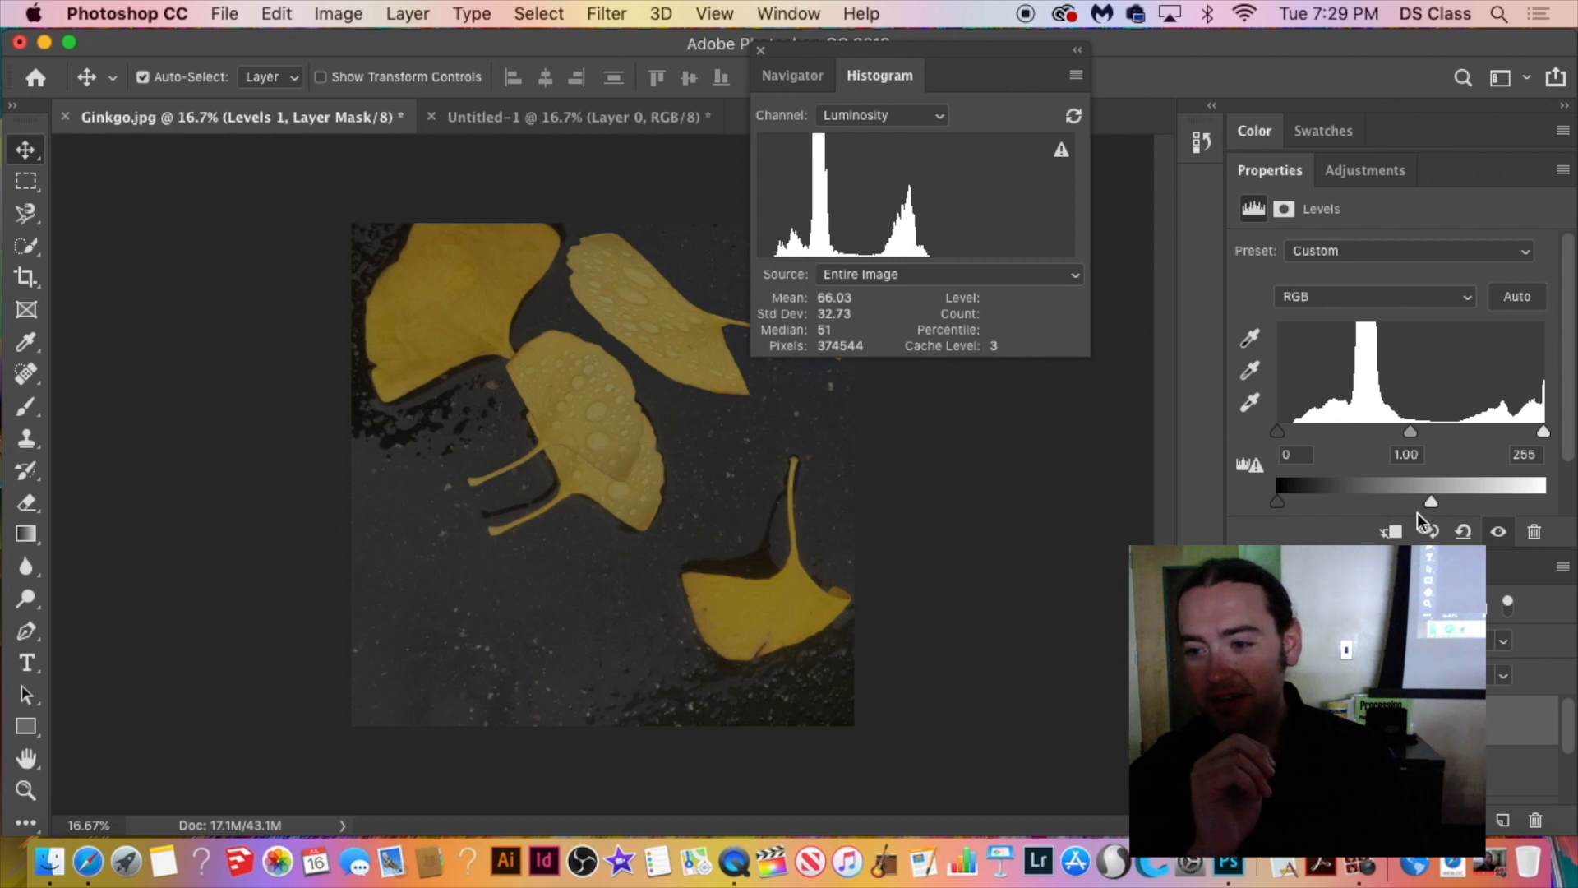
{"action": "left_click_drag", "start_coordinate": [1432, 502], "coordinate": [1544, 502]}
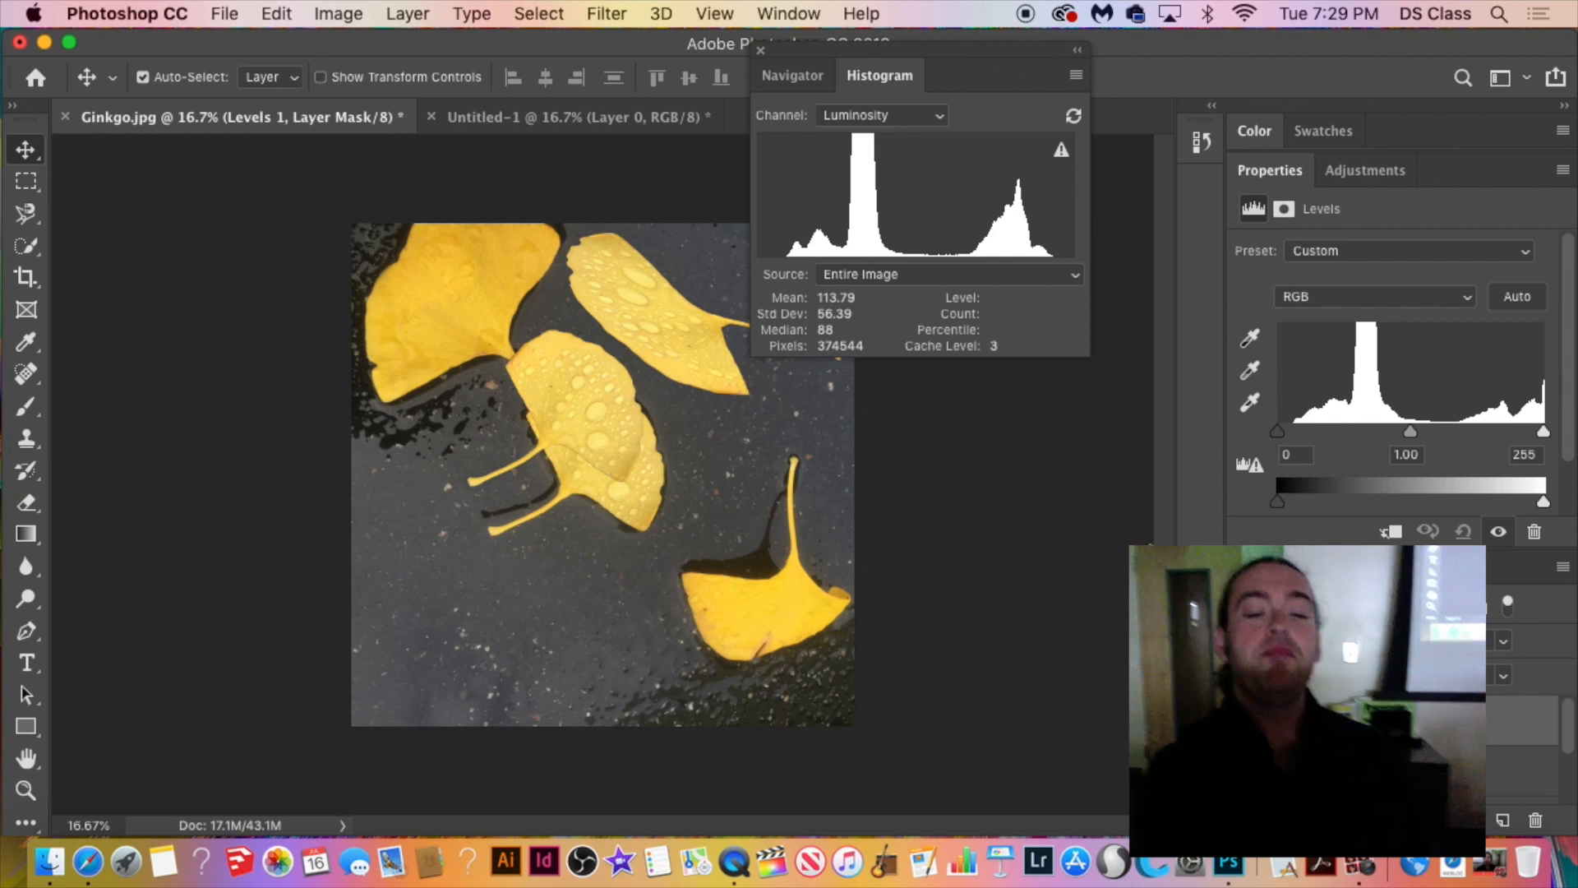
Close the Histogram panel and quick-select the large leaf in the photo's upper-left corner on the Background layer.
{"action": "left_click", "coordinate": [1073, 53]}
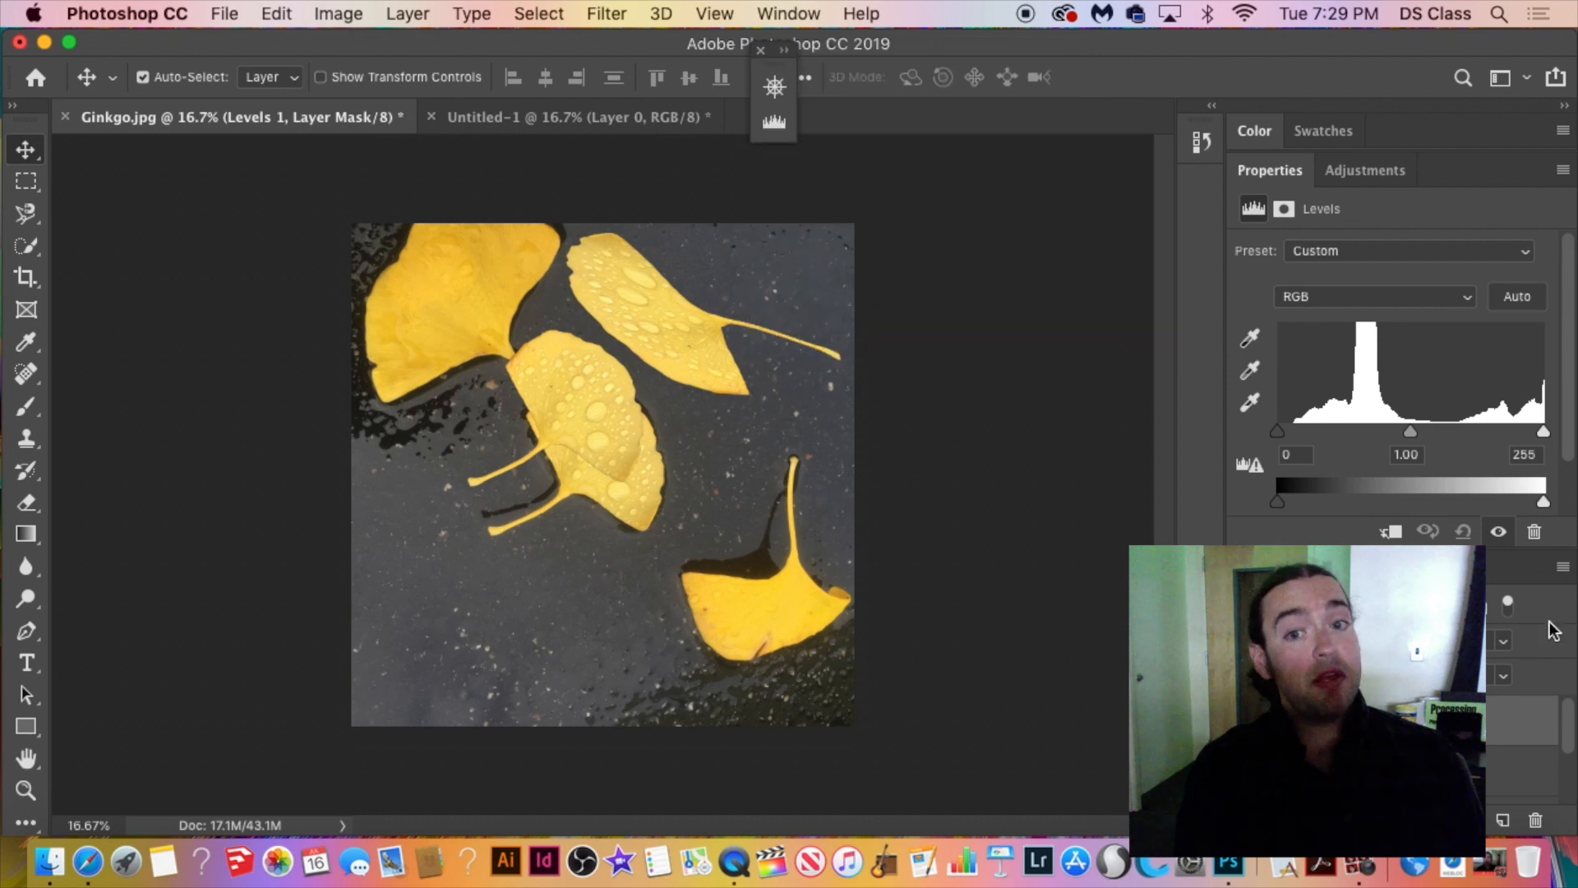
{"action": "left_click", "coordinate": [760, 51]}
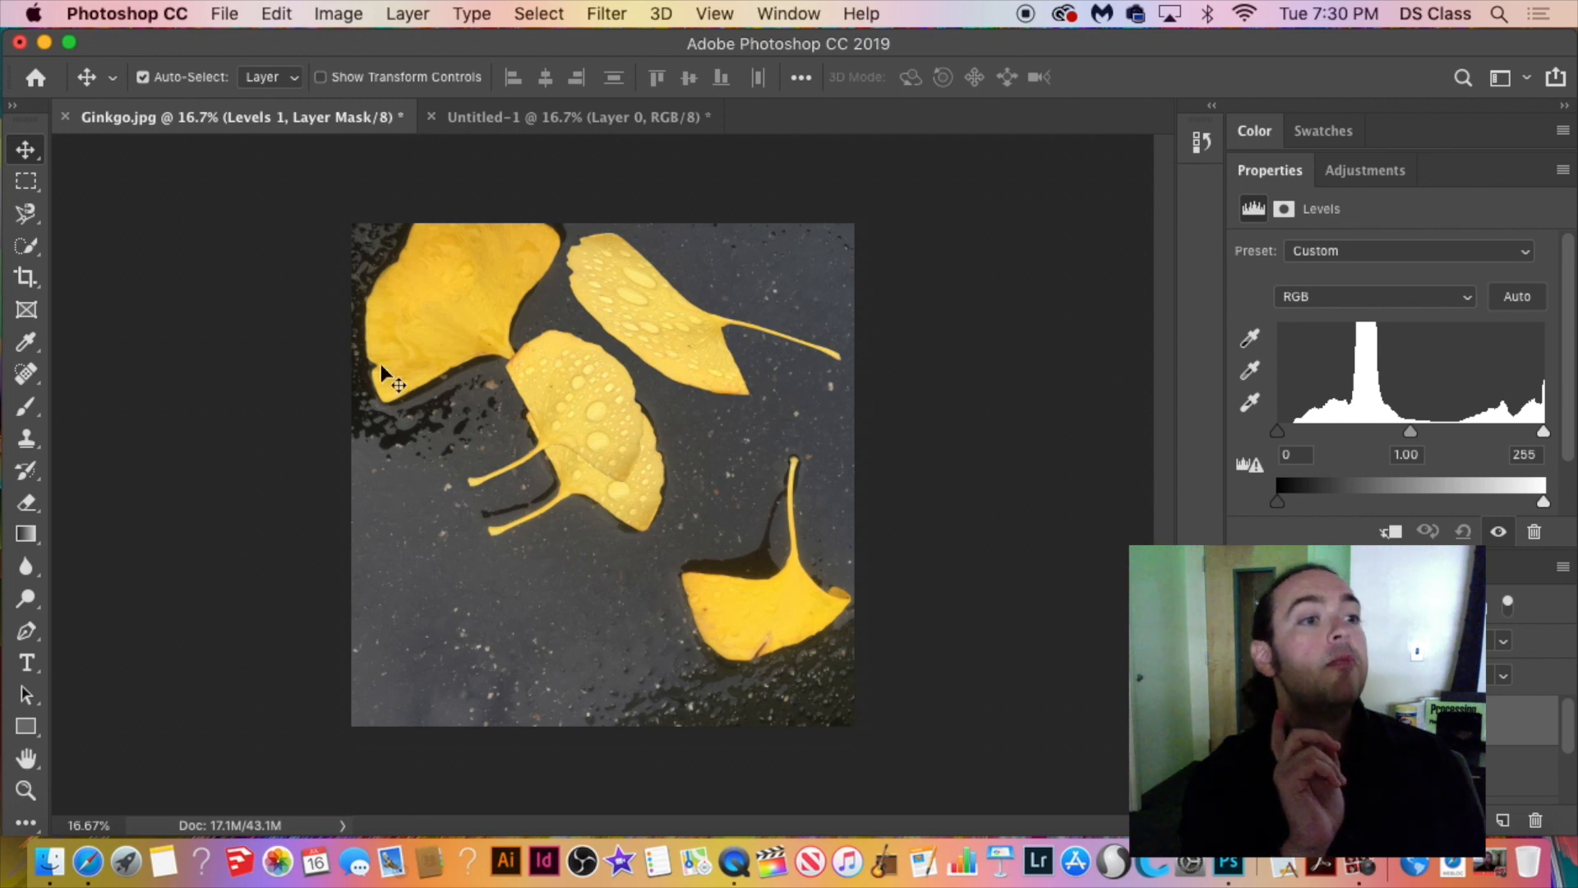
{"action": "left_click", "coordinate": [26, 245]}
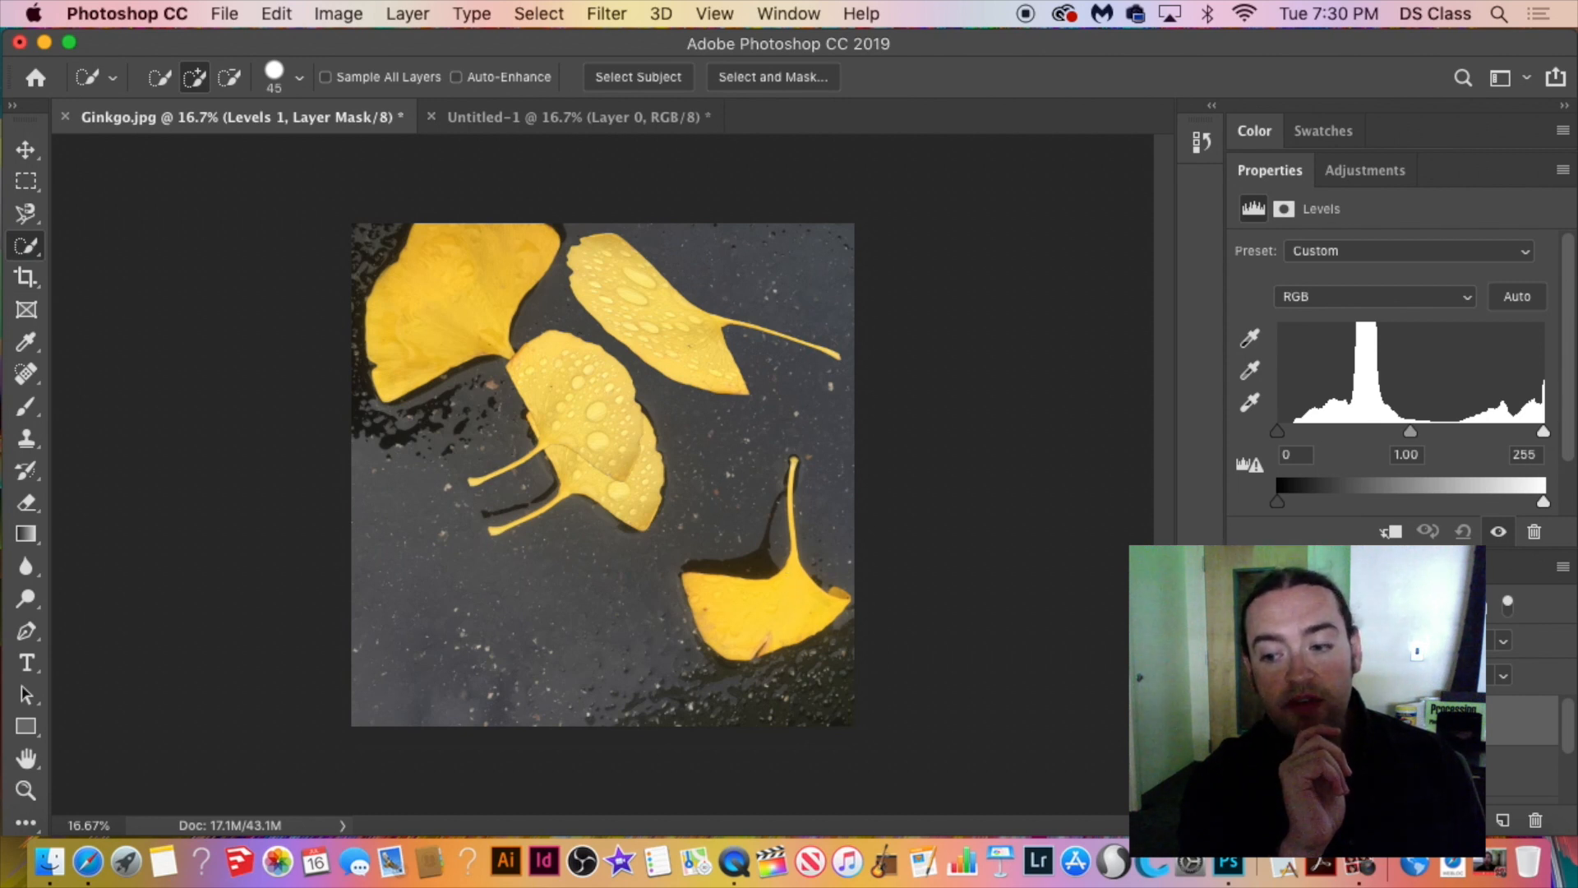
{"action": "scroll", "coordinate": [1521, 740], "scroll_direction": "down", "scroll_amount": 3}
{"action": "left_click", "coordinate": [1316, 778]}
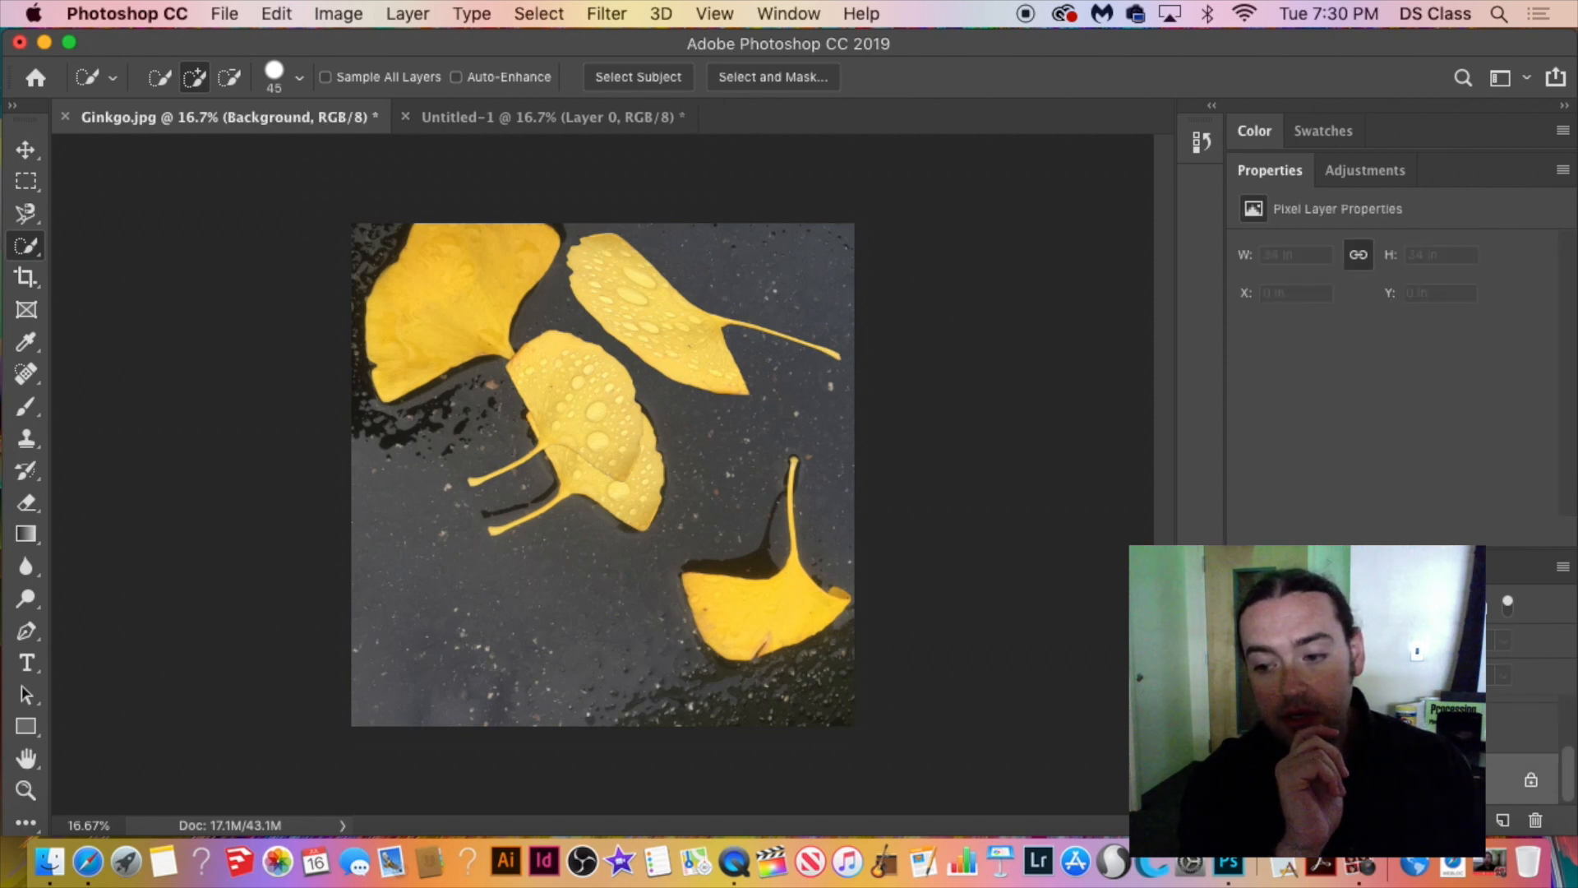
{"action": "left_click", "coordinate": [451, 291]}
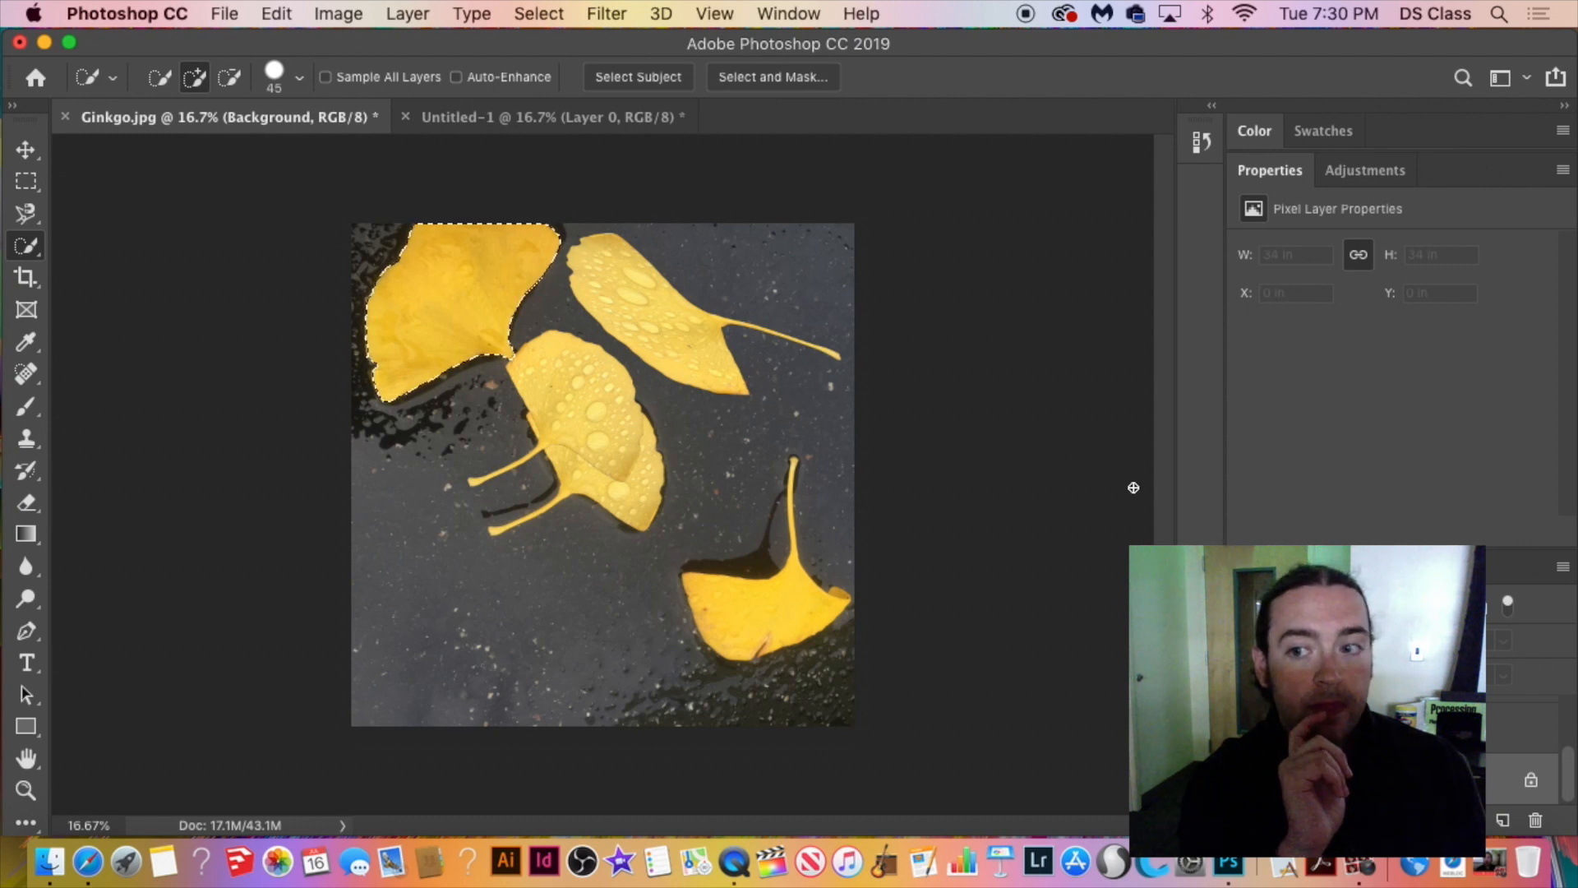
Add a Levels adjustment limited to the selected leaf, with black input 103 and white input 192.
{"action": "left_click", "coordinate": [1355, 173]}
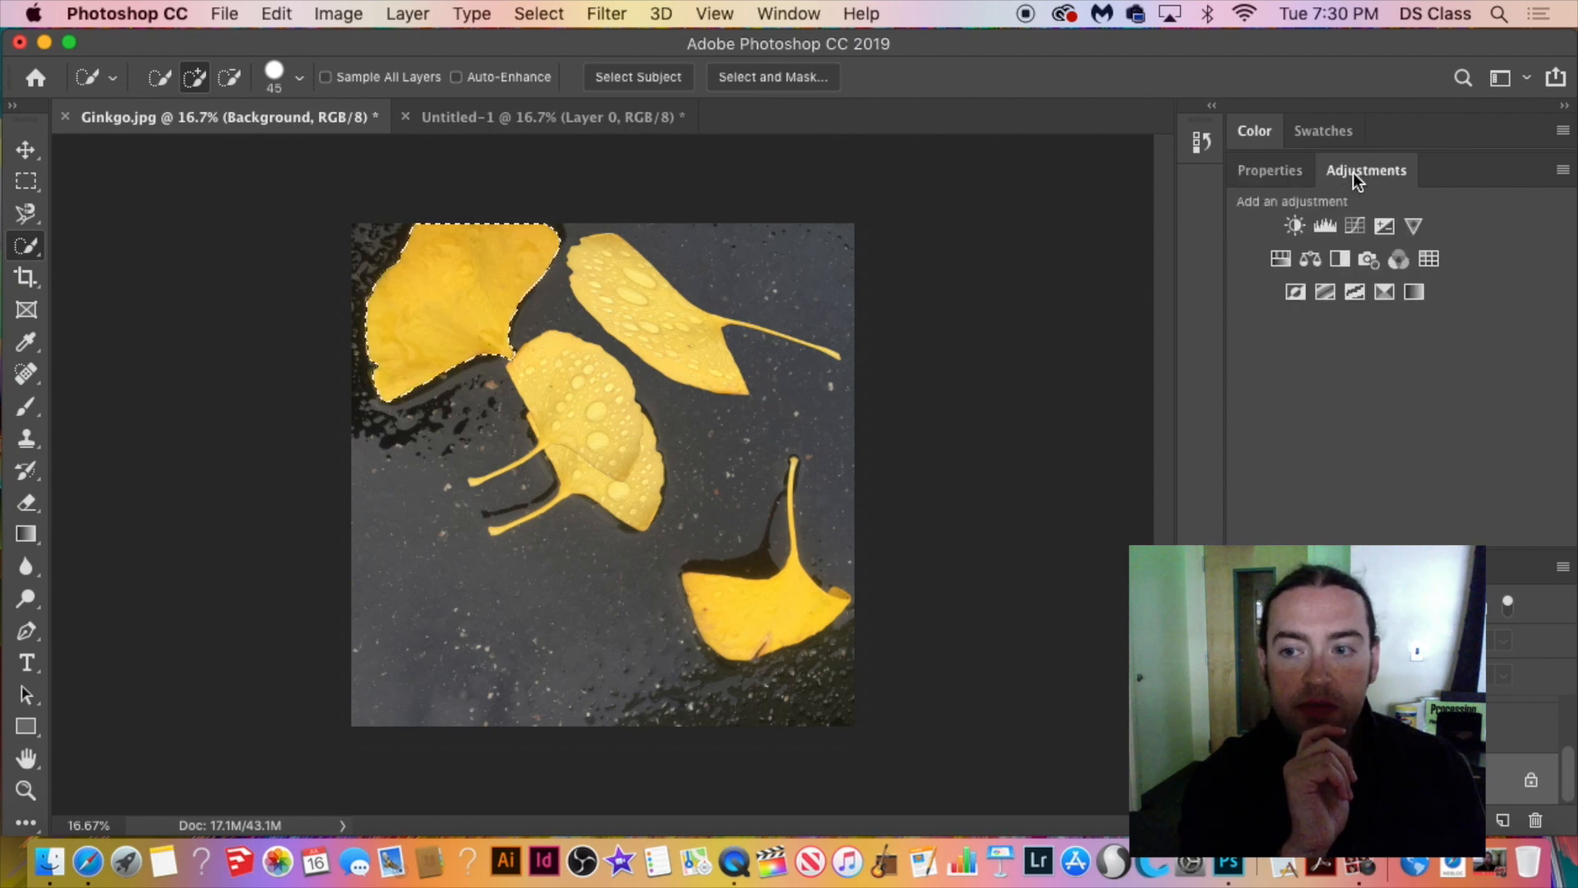
{"action": "left_click", "coordinate": [1323, 225]}
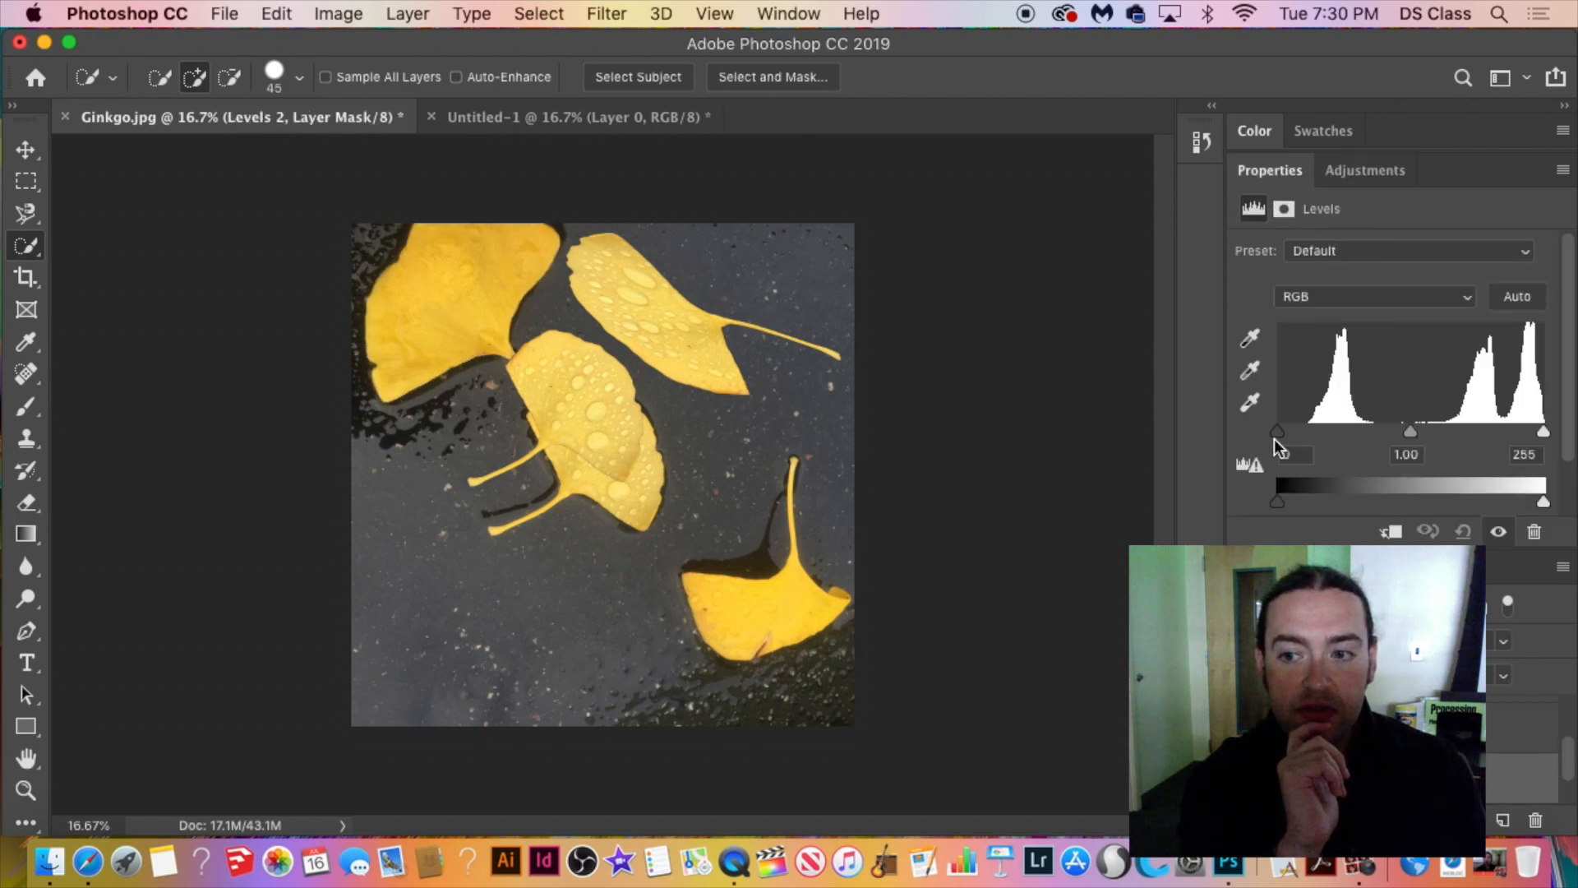
{"action": "left_click_drag", "start_coordinate": [1278, 433], "coordinate": [1384, 433]}
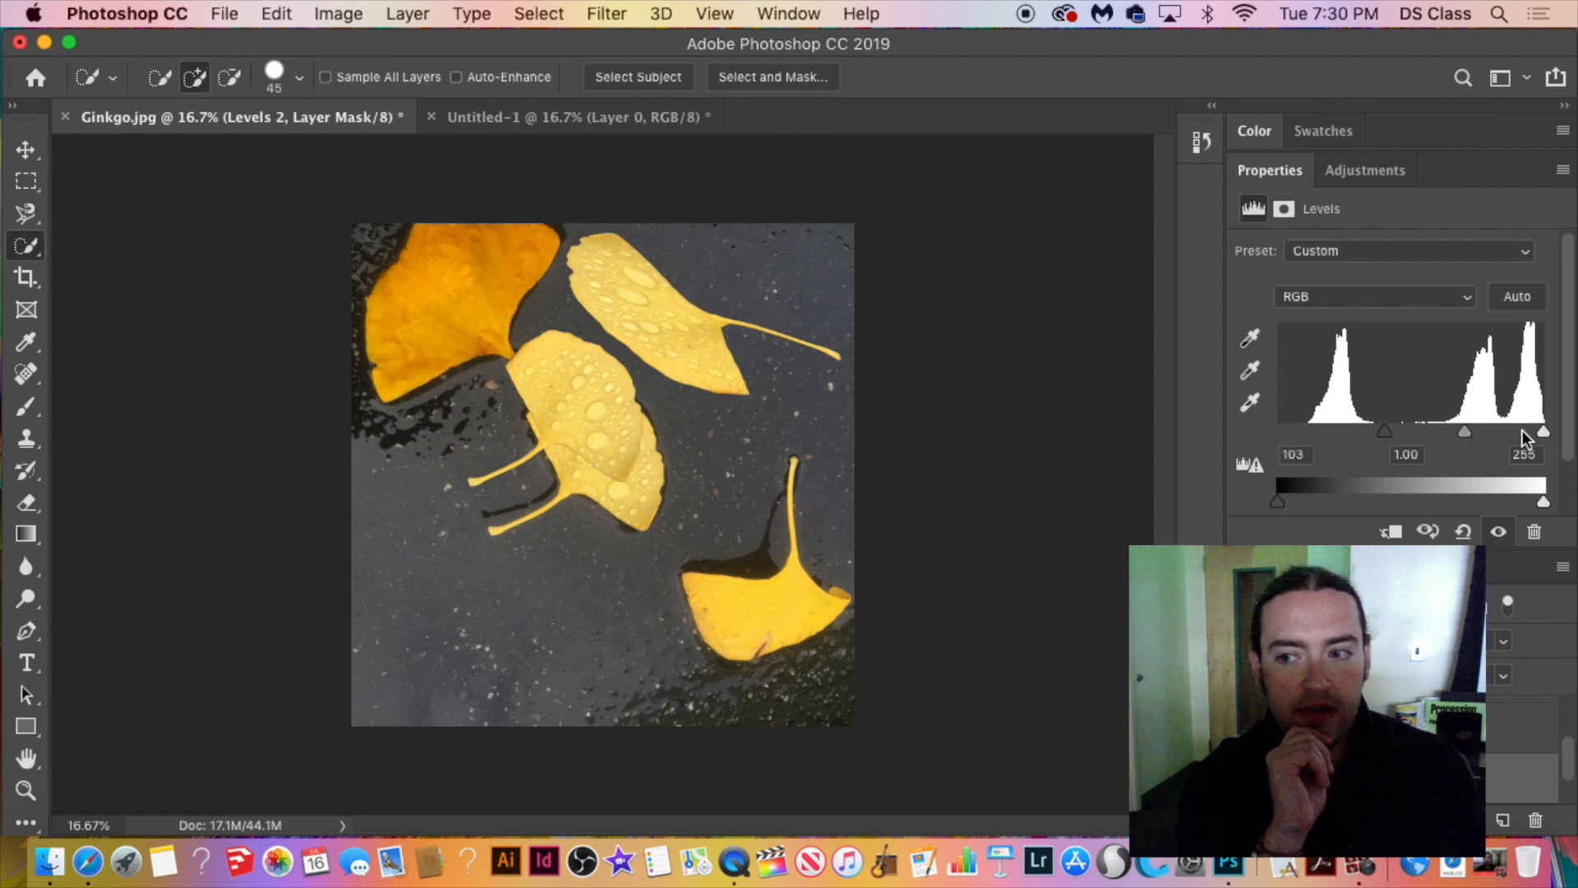
{"action": "left_click_drag", "start_coordinate": [1543, 432], "coordinate": [1478, 439]}
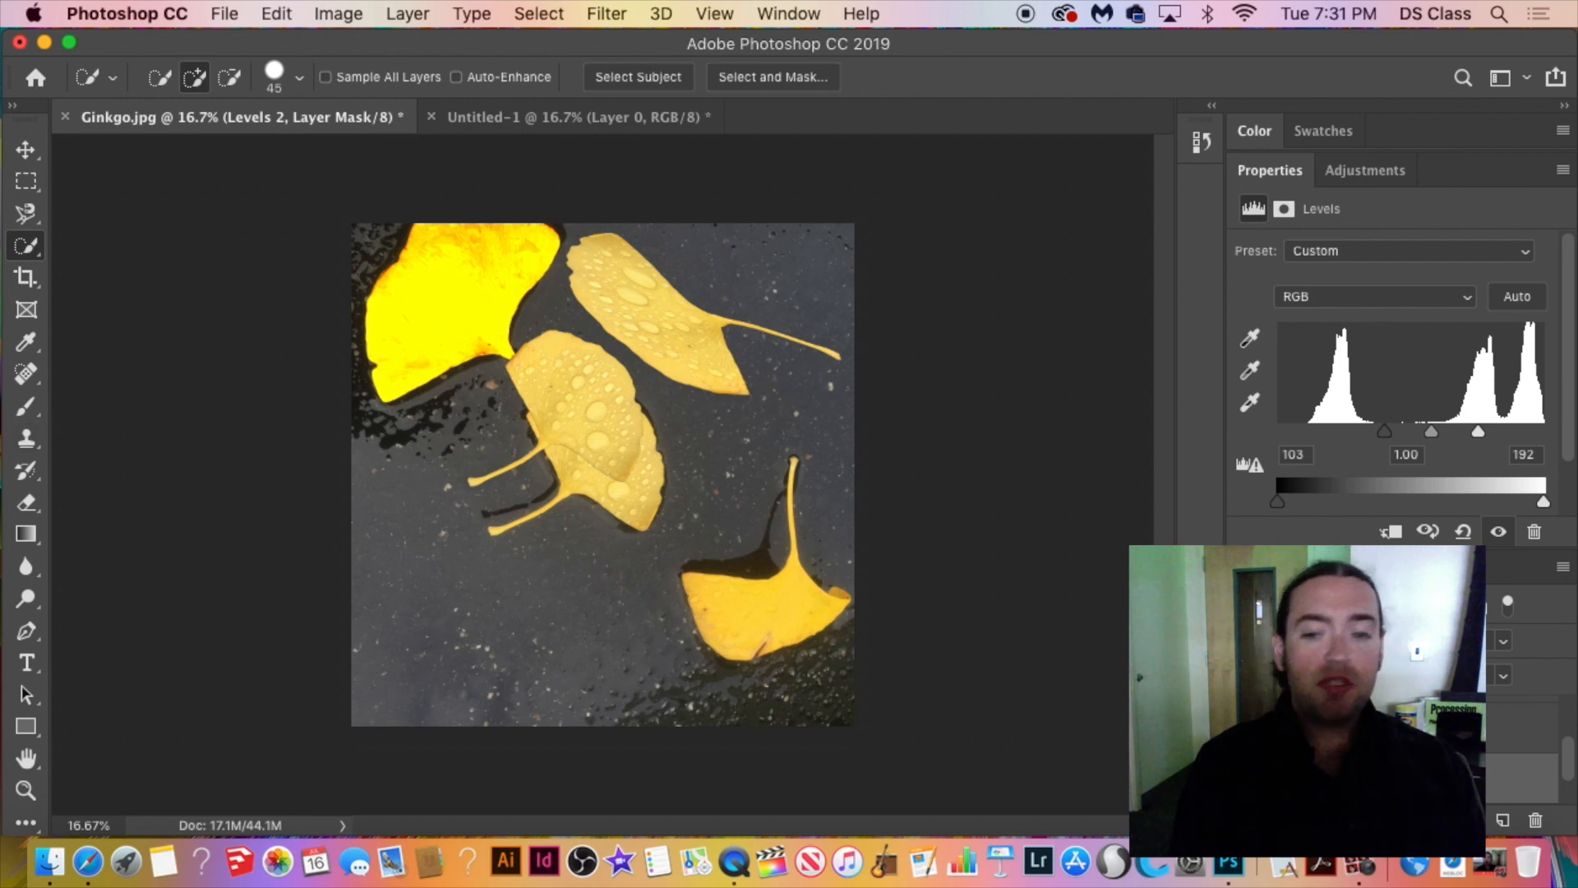
Hide the upper-left leaf's Levels adjustment and make the Background layer active.
{"action": "scroll", "coordinate": [1521, 752], "scroll_direction": "down", "scroll_amount": 2}
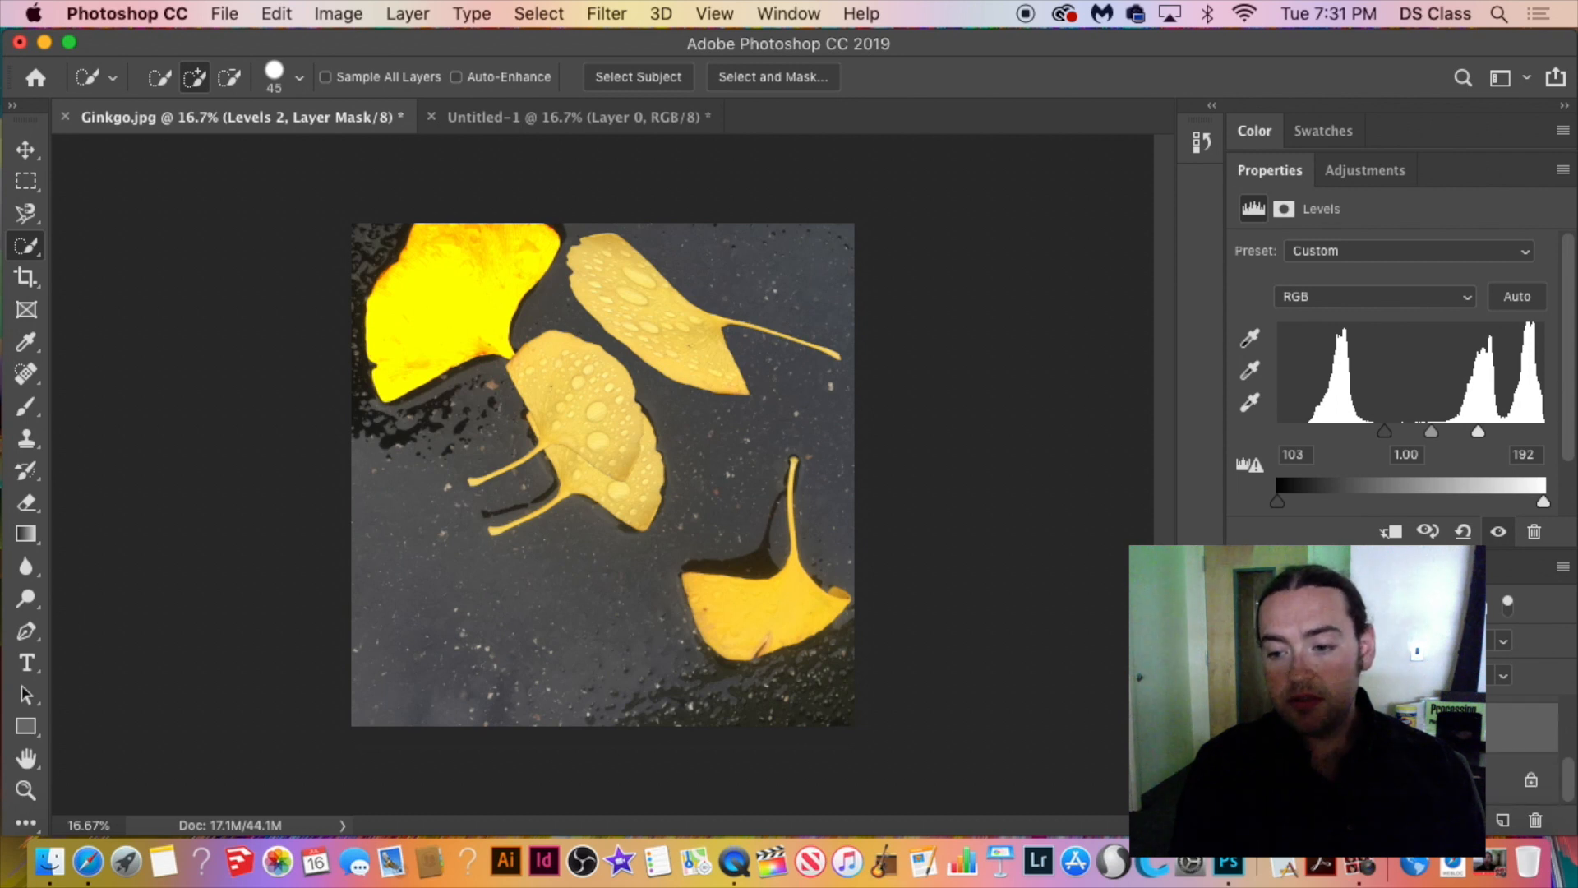
{"action": "left_click", "coordinate": [1498, 532]}
{"action": "left_click", "coordinate": [1512, 779]}
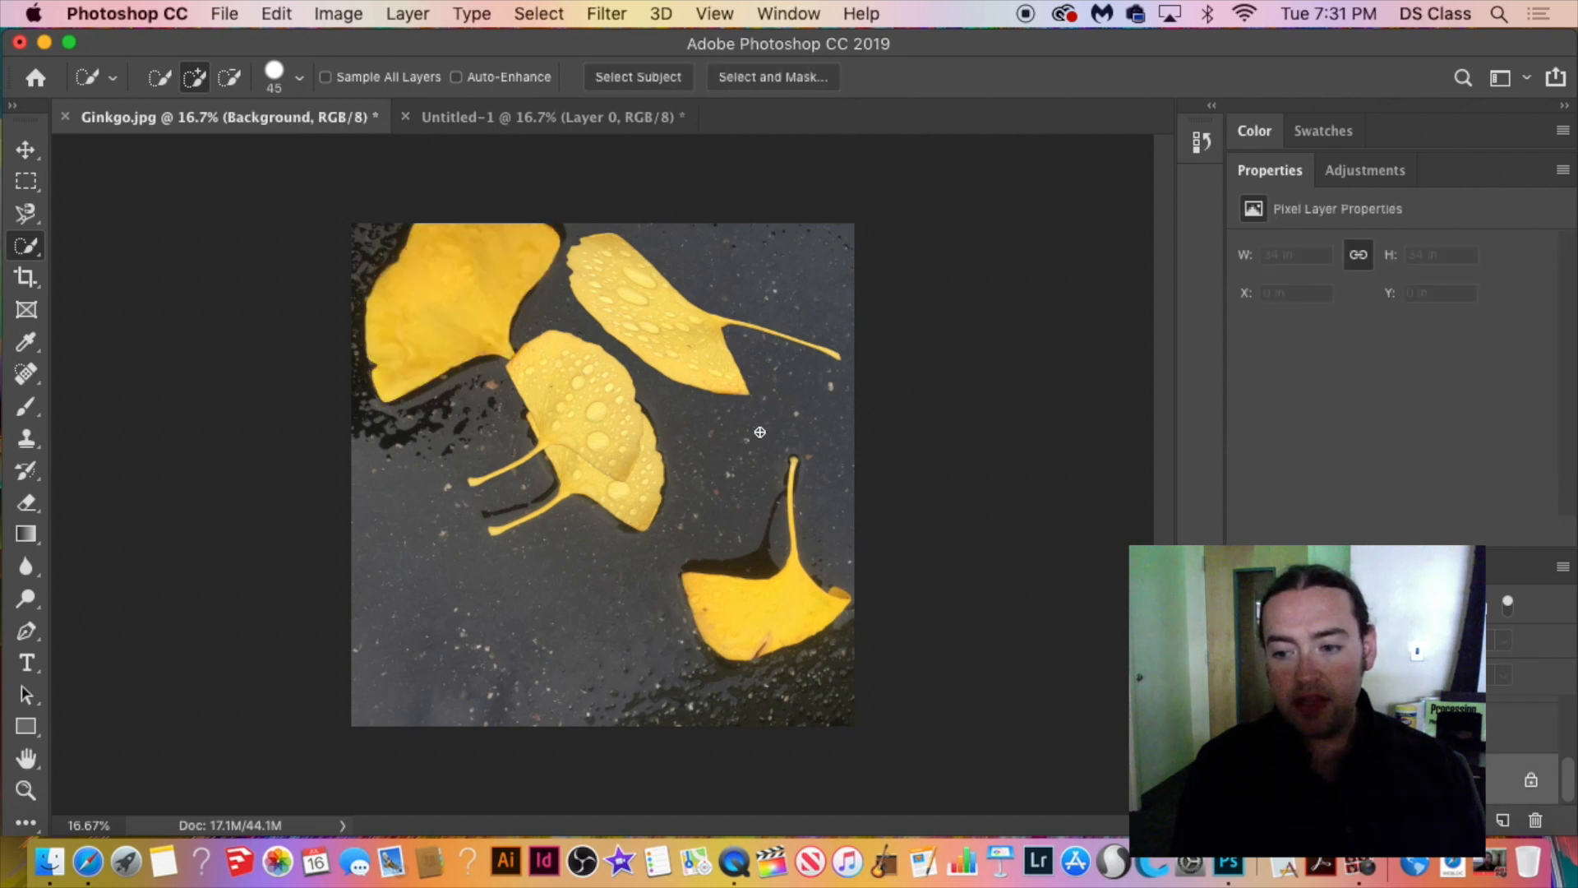
Try Quick Selection strokes over the dark ground and across the leaves, deselecting after each attempt.
{"action": "mouse_move", "coordinate": [728, 452]}
{"action": "left_mouse_down"}
{"action": "mouse_move", "coordinate": [518, 547]}
{"action": "mouse_move", "coordinate": [324, 484]}
{"action": "mouse_move", "coordinate": [501, 318]}
{"action": "mouse_move", "coordinate": [541, 309]}
{"action": "mouse_move", "coordinate": [696, 503]}
{"action": "left_mouse_up"}
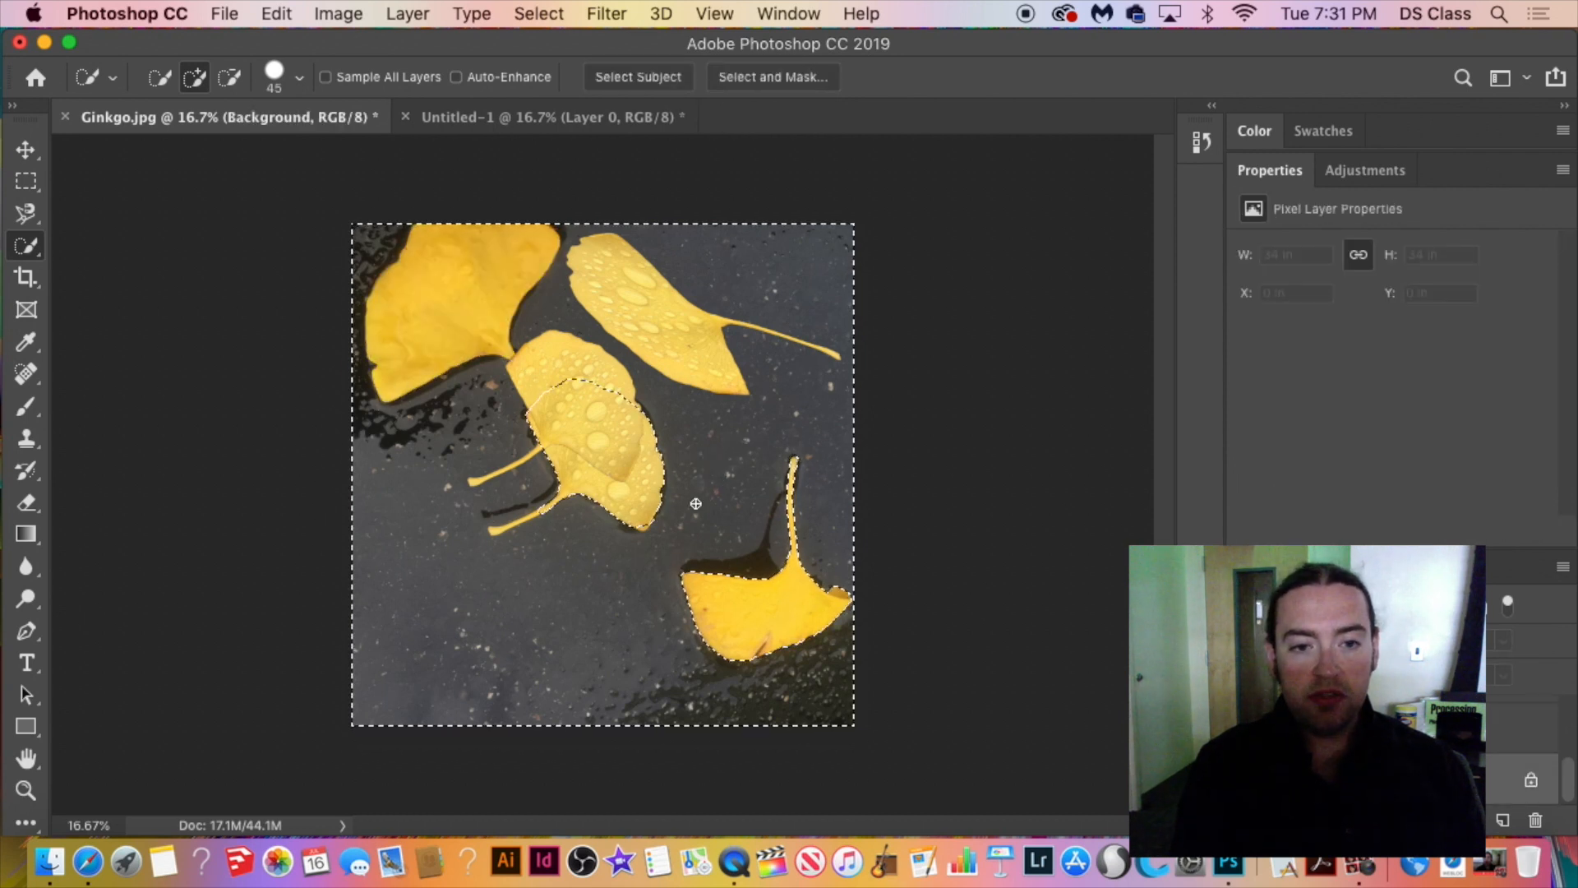
{"action": "key", "text": "super+d"}
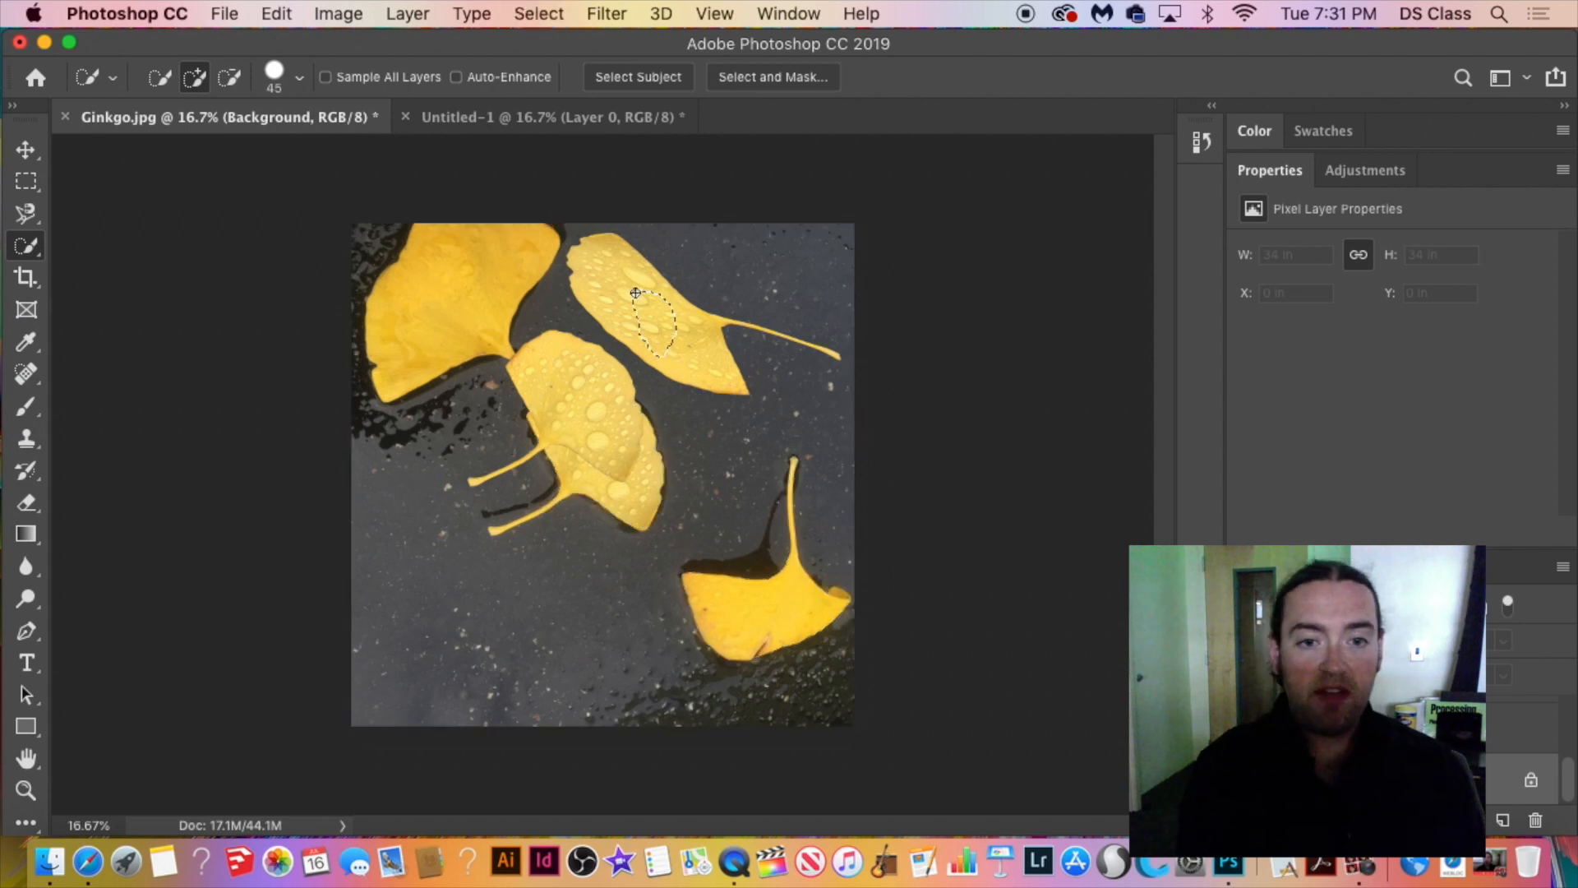
{"action": "mouse_move", "coordinate": [651, 306]}
{"action": "left_mouse_down"}
{"action": "mouse_move", "coordinate": [680, 396]}
{"action": "mouse_move", "coordinate": [668, 546]}
{"action": "mouse_move", "coordinate": [775, 576]}
{"action": "left_mouse_up"}
{"action": "key", "text": "super+d"}
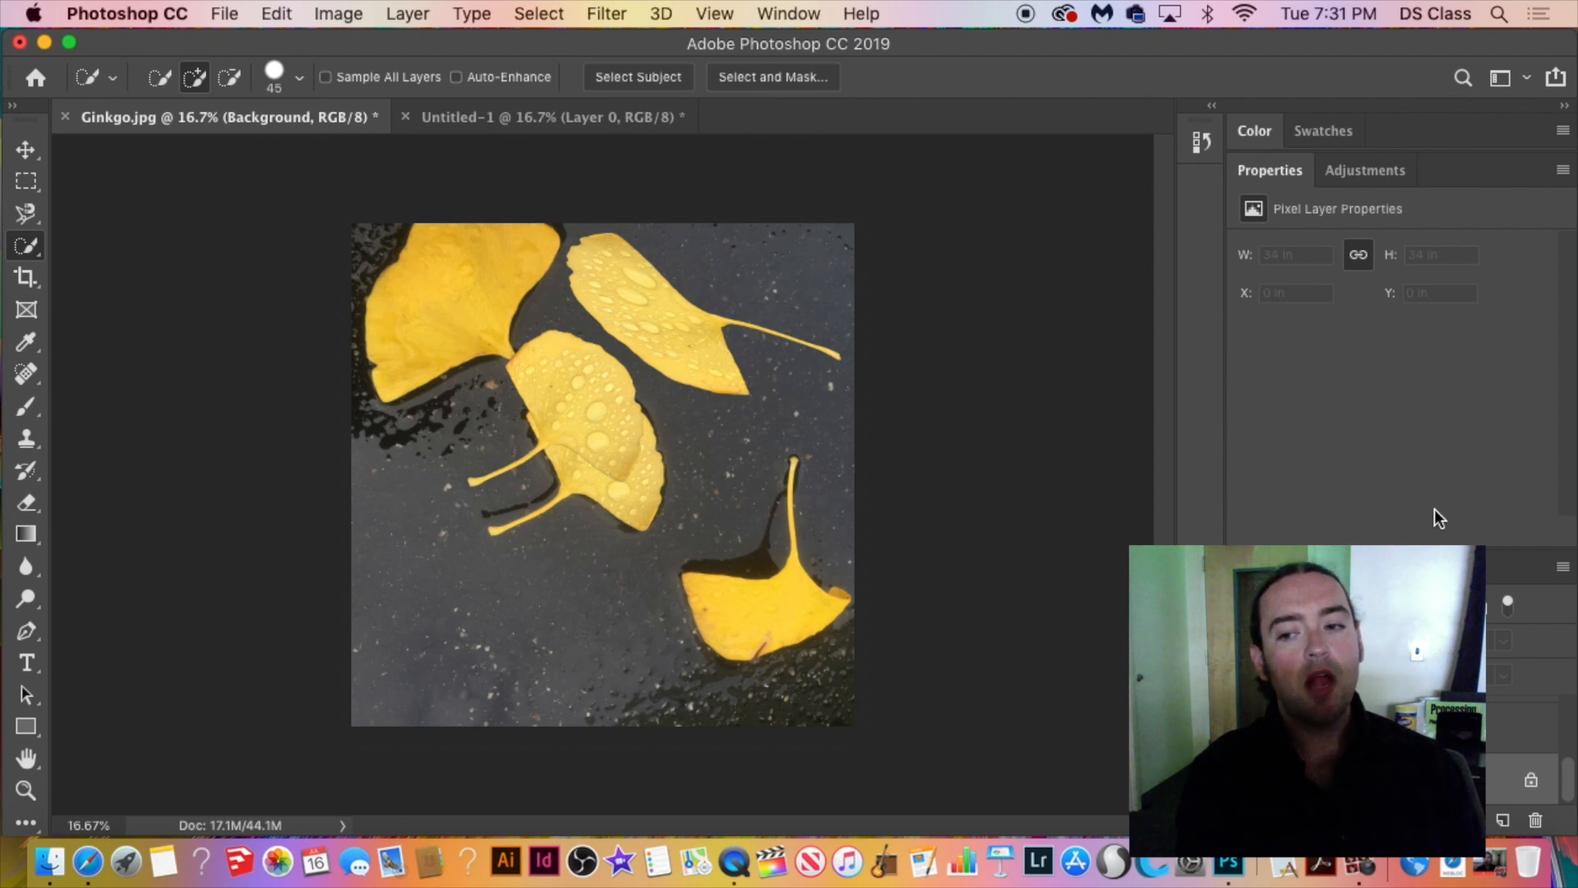
Detach the Layers panel group, expand it as a floating window, and move it over the workspace.
{"action": "double_click", "coordinate": [1258, 566]}
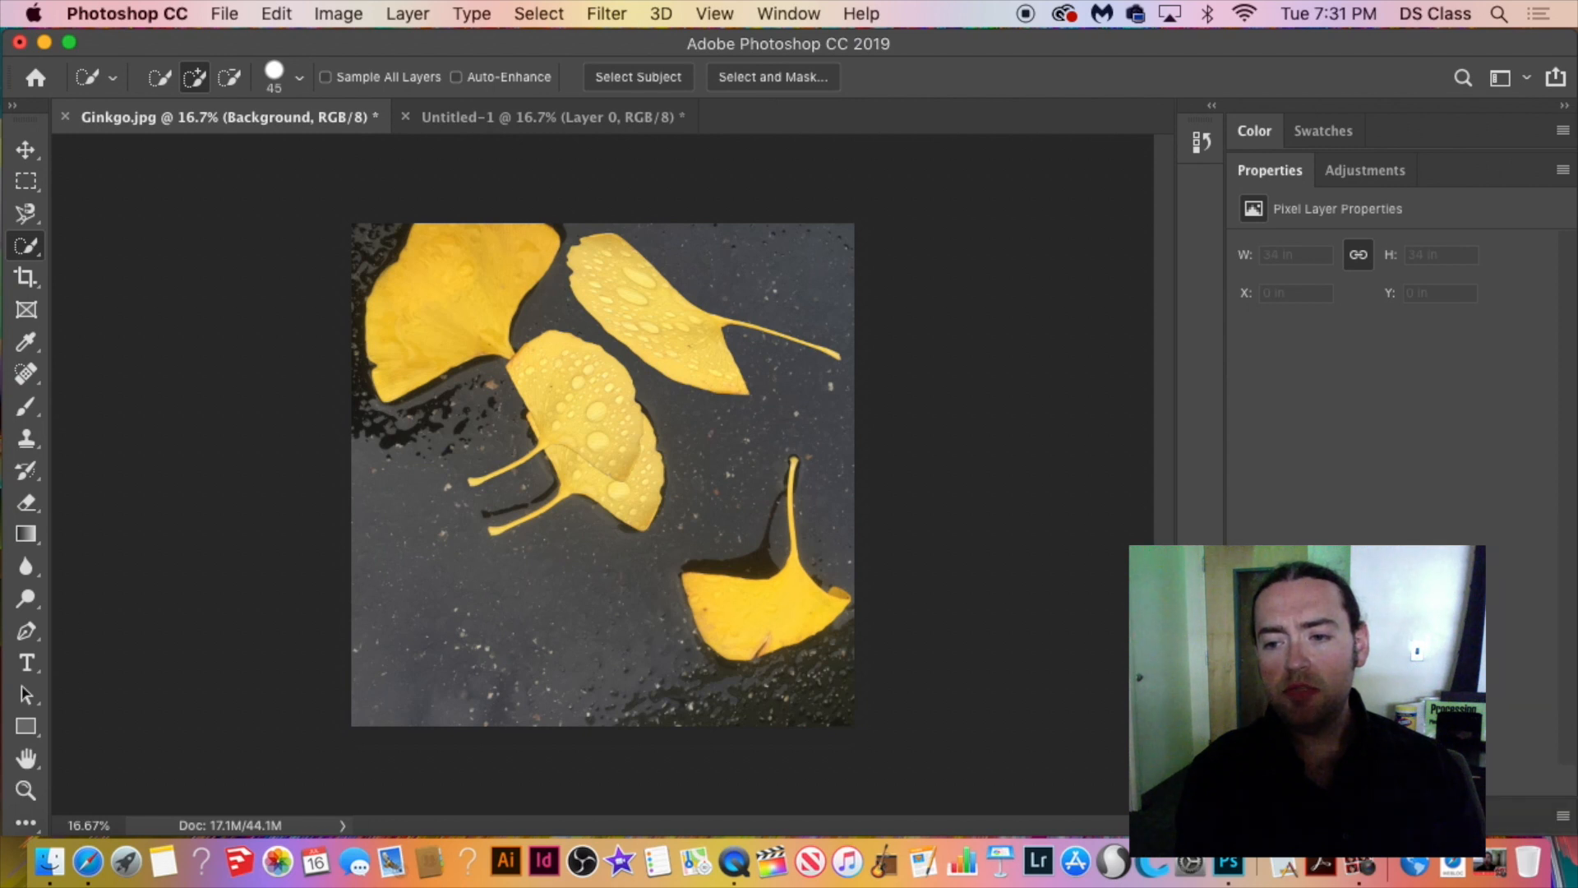
{"action": "left_click_drag", "start_coordinate": [1480, 797], "coordinate": [1463, 533]}
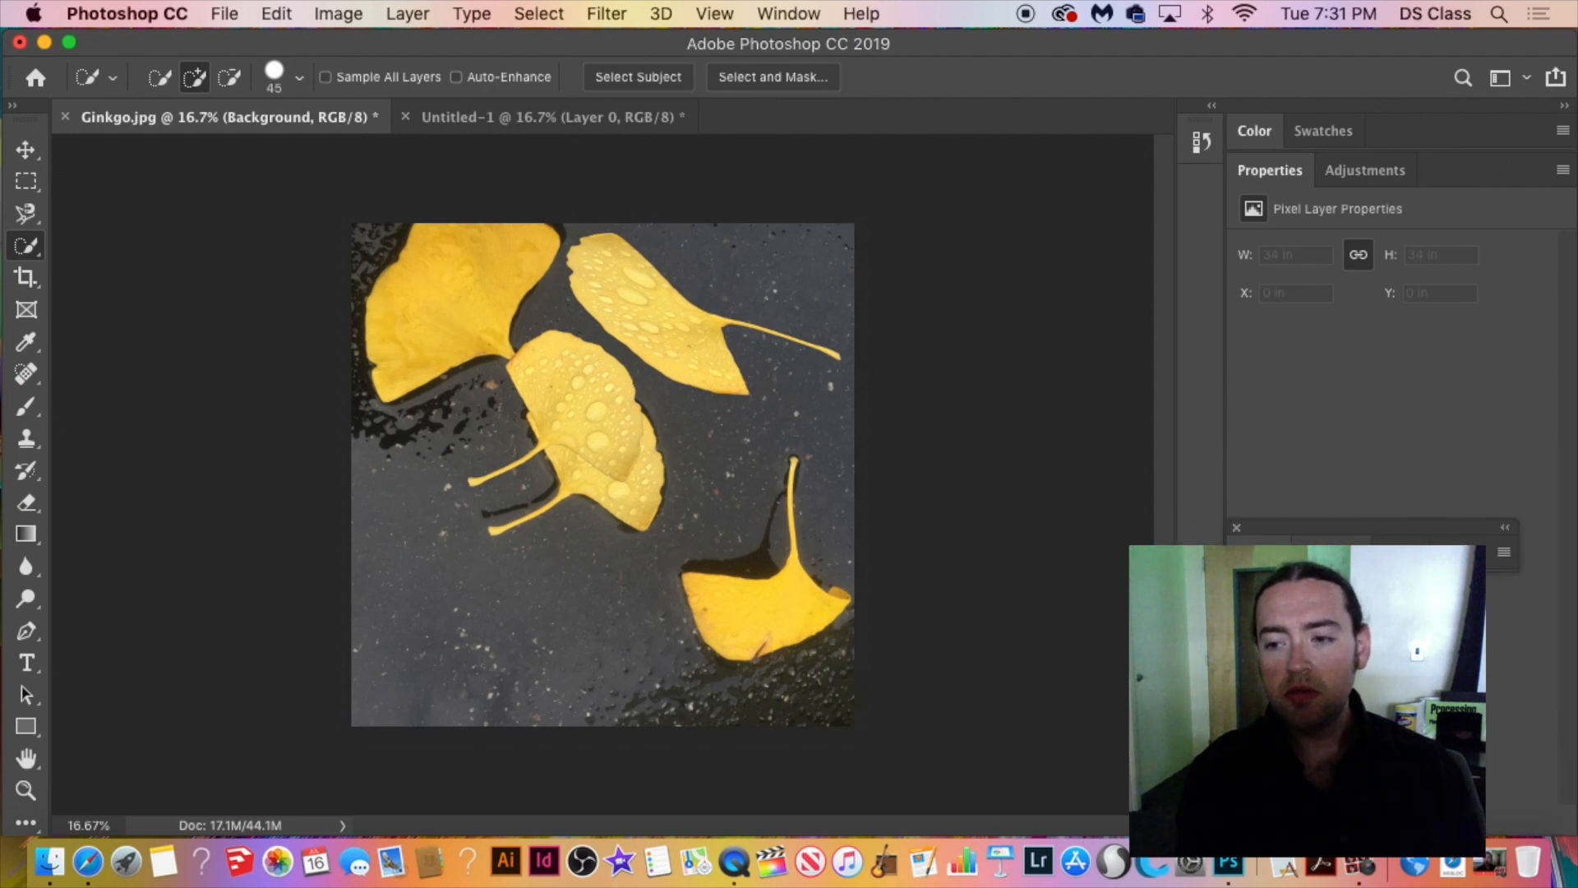
{"action": "left_click", "coordinate": [1257, 551]}
{"action": "left_click_drag", "start_coordinate": [1319, 525], "coordinate": [1143, 338]}
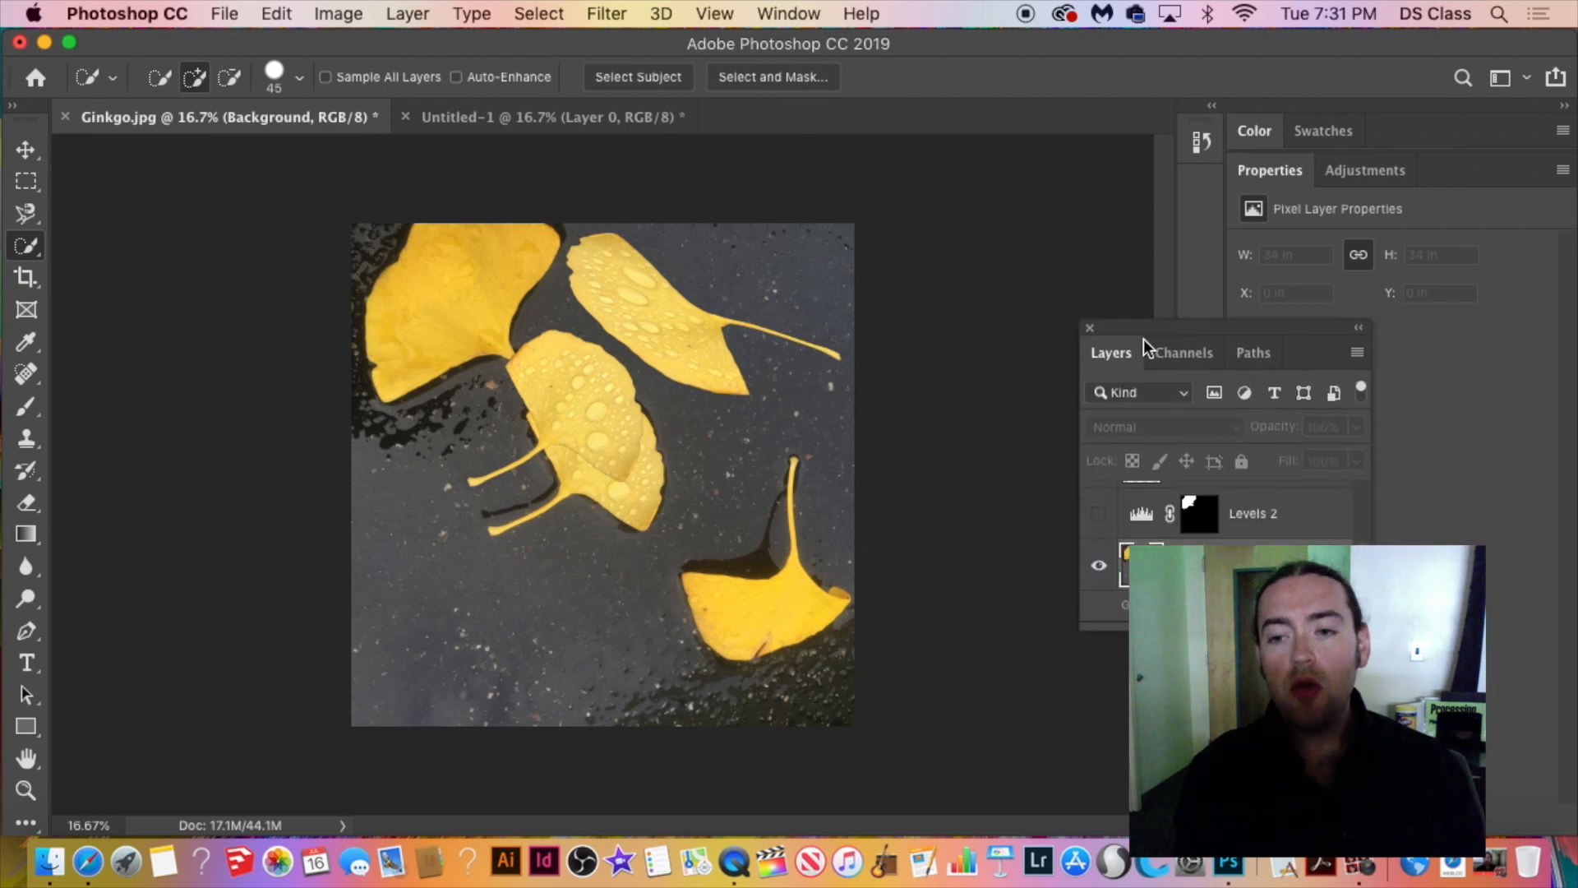
{"action": "left_click", "coordinate": [777, 14]}
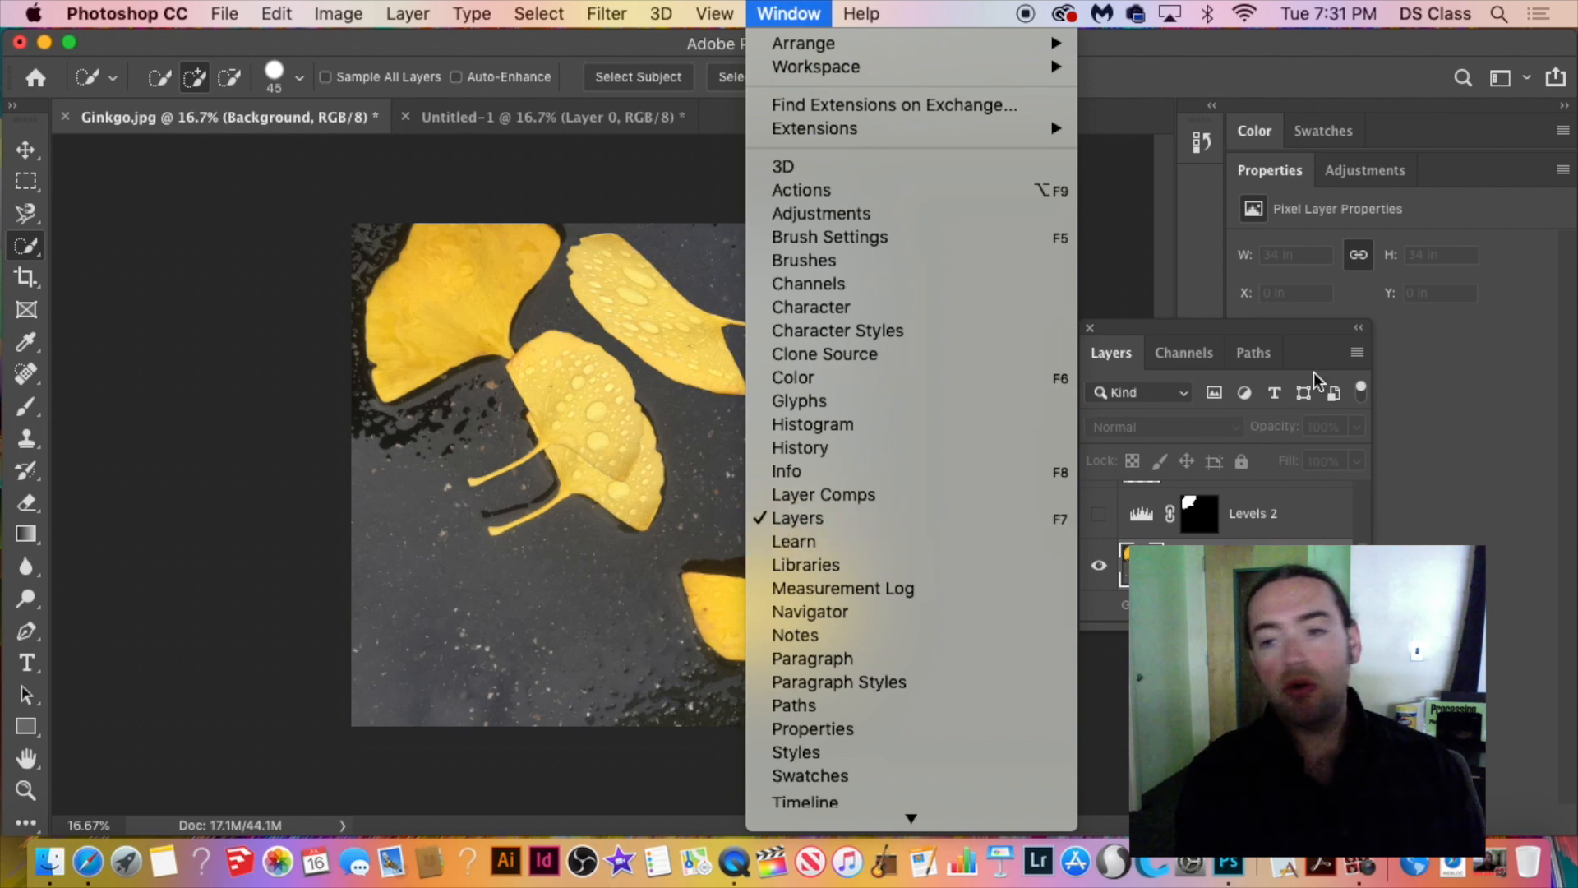
{"action": "left_click", "coordinate": [1272, 327]}
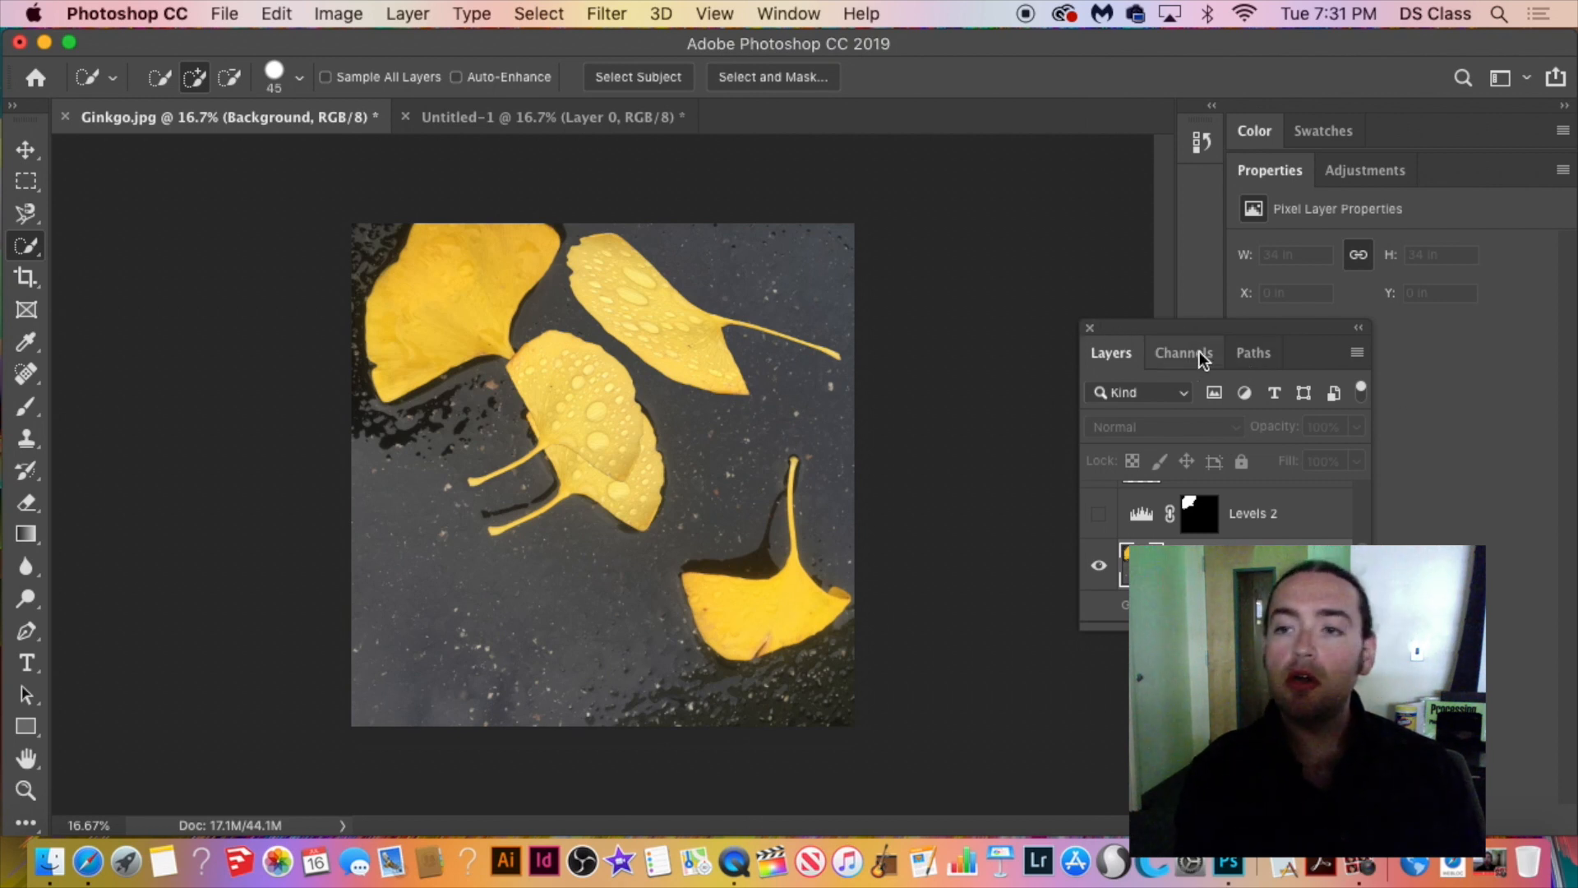
{"action": "left_click_drag", "start_coordinate": [1197, 328], "coordinate": [1294, 343]}
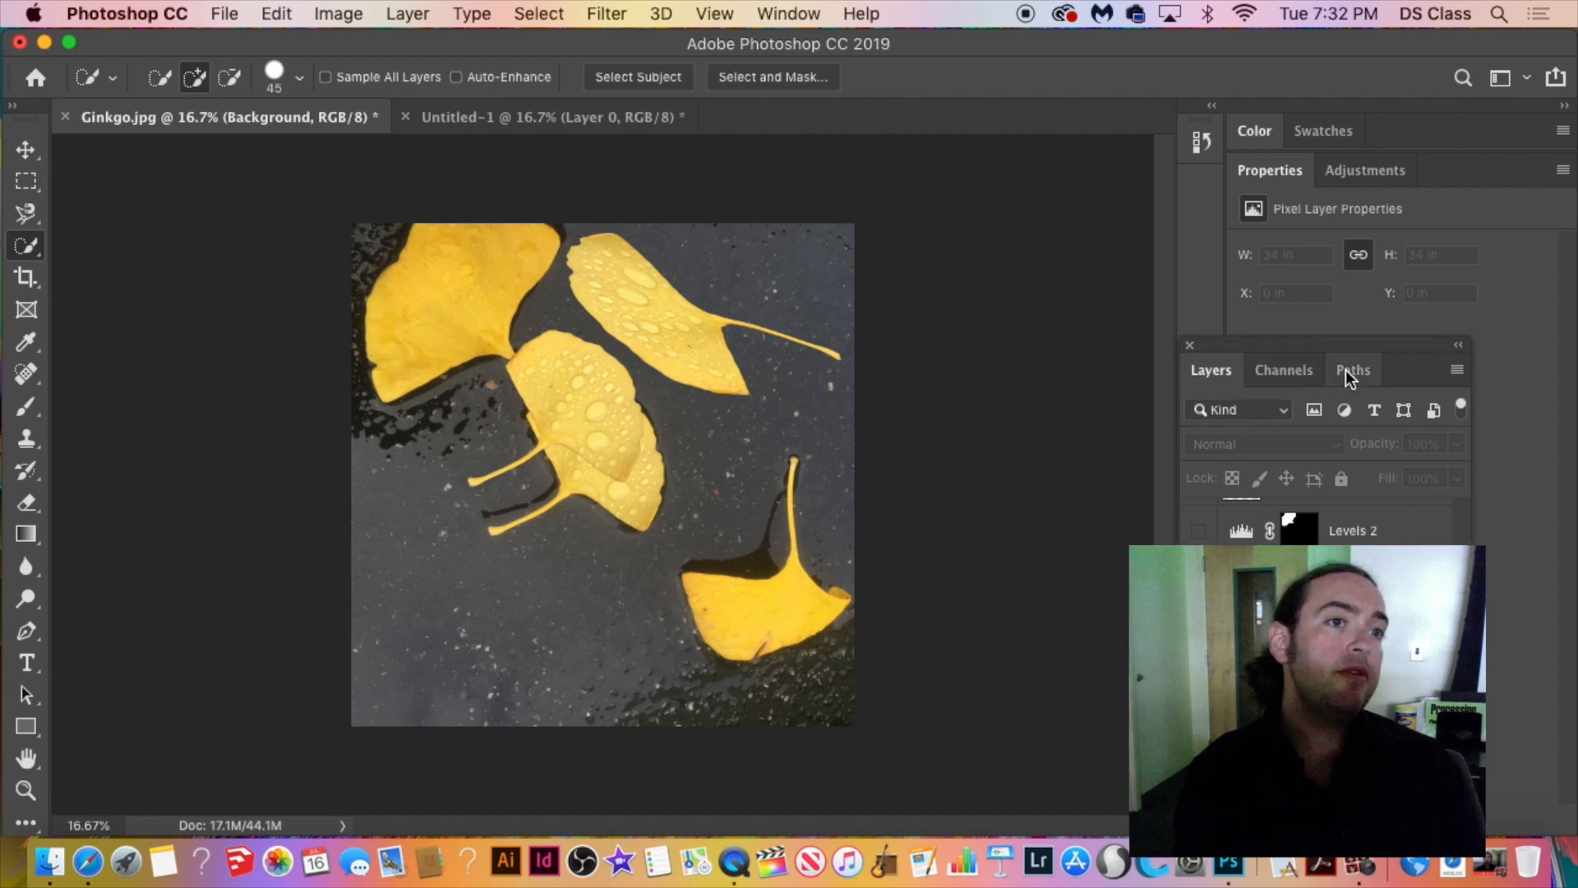
Separate the Channels and Paths panels from the Layers group, close both, and reposition the remaining Layers panel.
{"action": "left_click_drag", "start_coordinate": [1289, 365], "coordinate": [356, 131]}
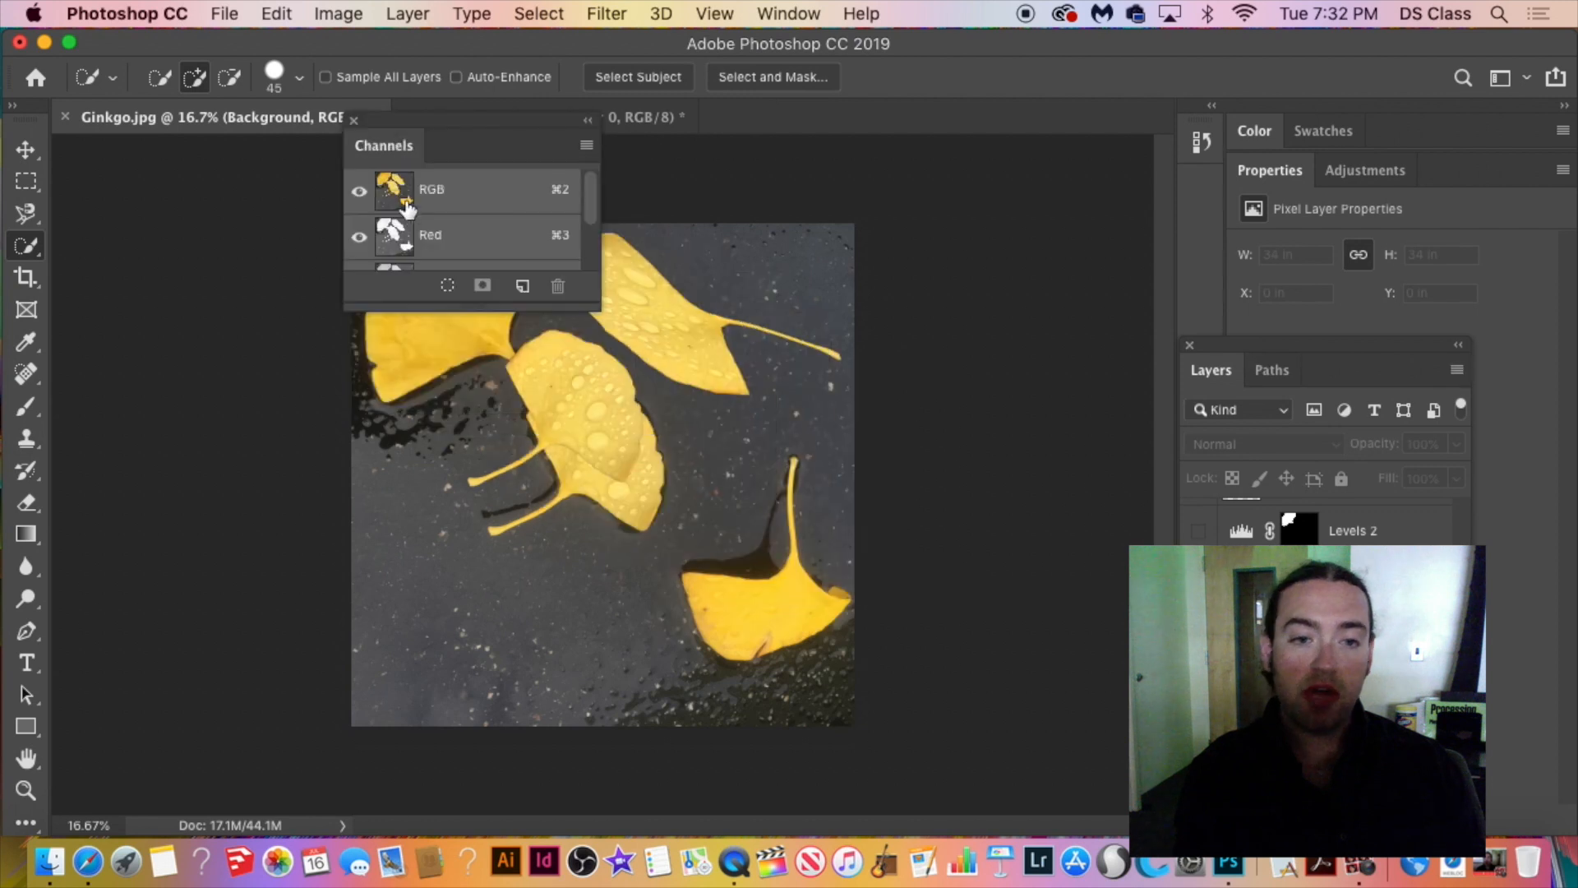
{"action": "left_click", "coordinate": [355, 122]}
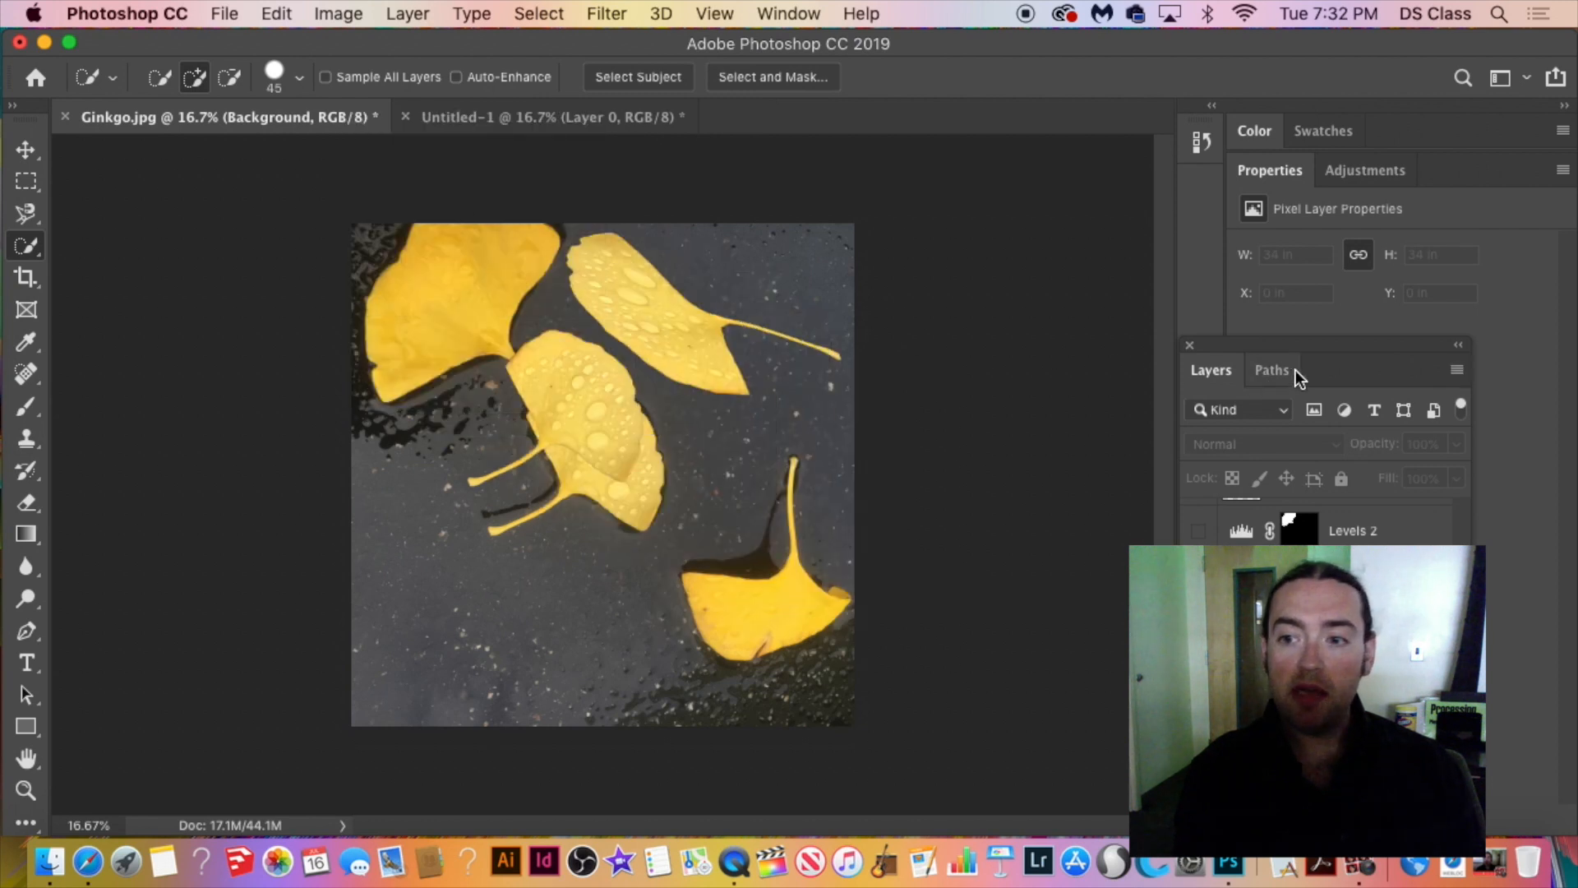
{"action": "left_click_drag", "start_coordinate": [1295, 370], "coordinate": [479, 201]}
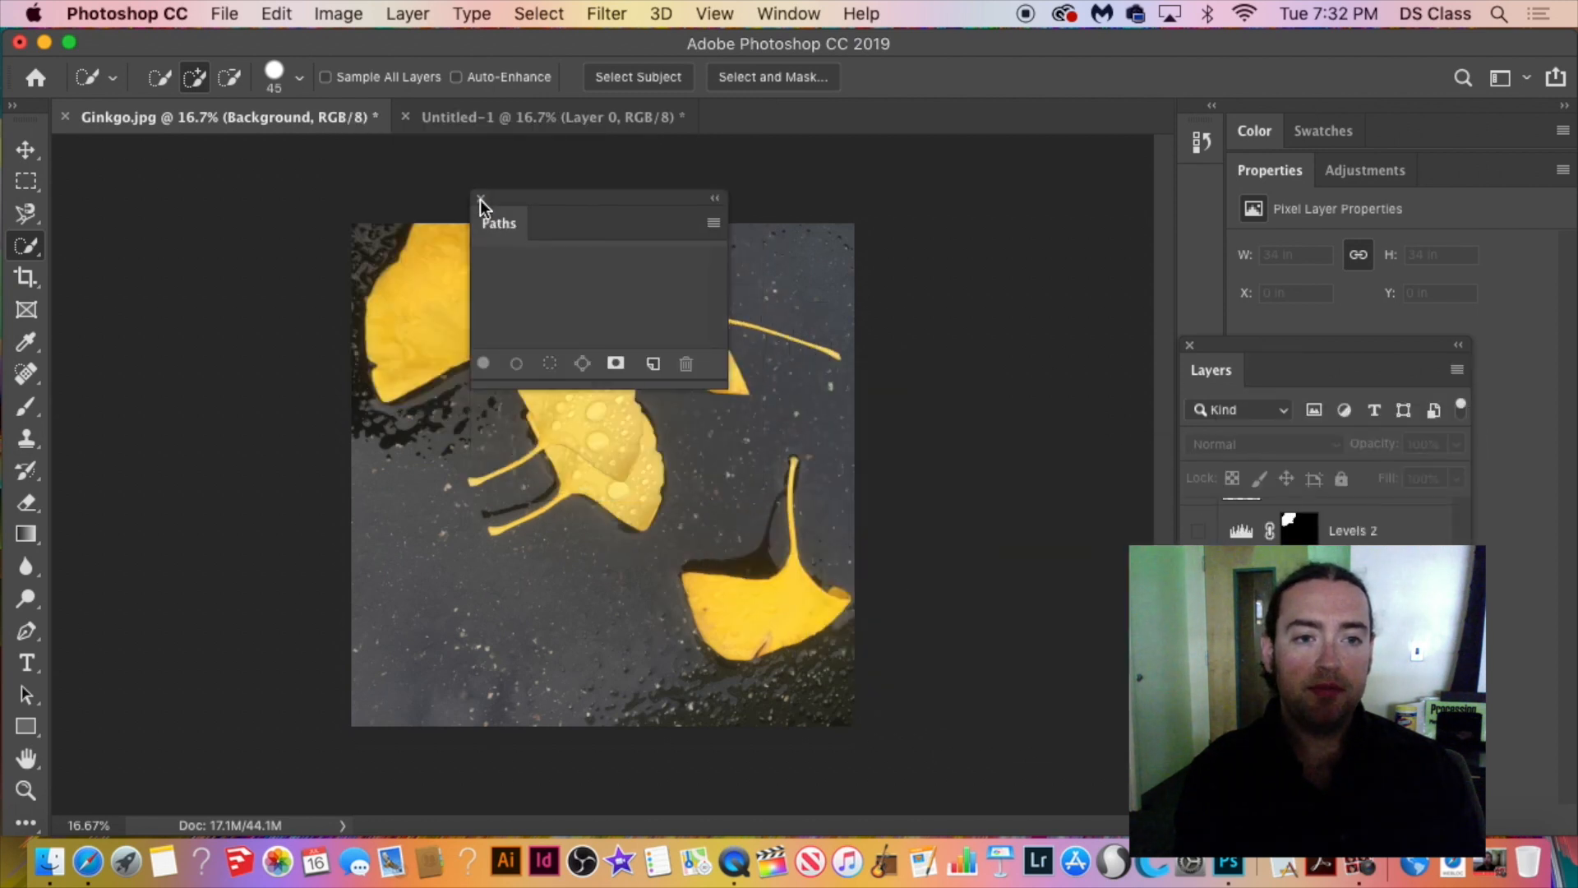
{"action": "left_click", "coordinate": [481, 200]}
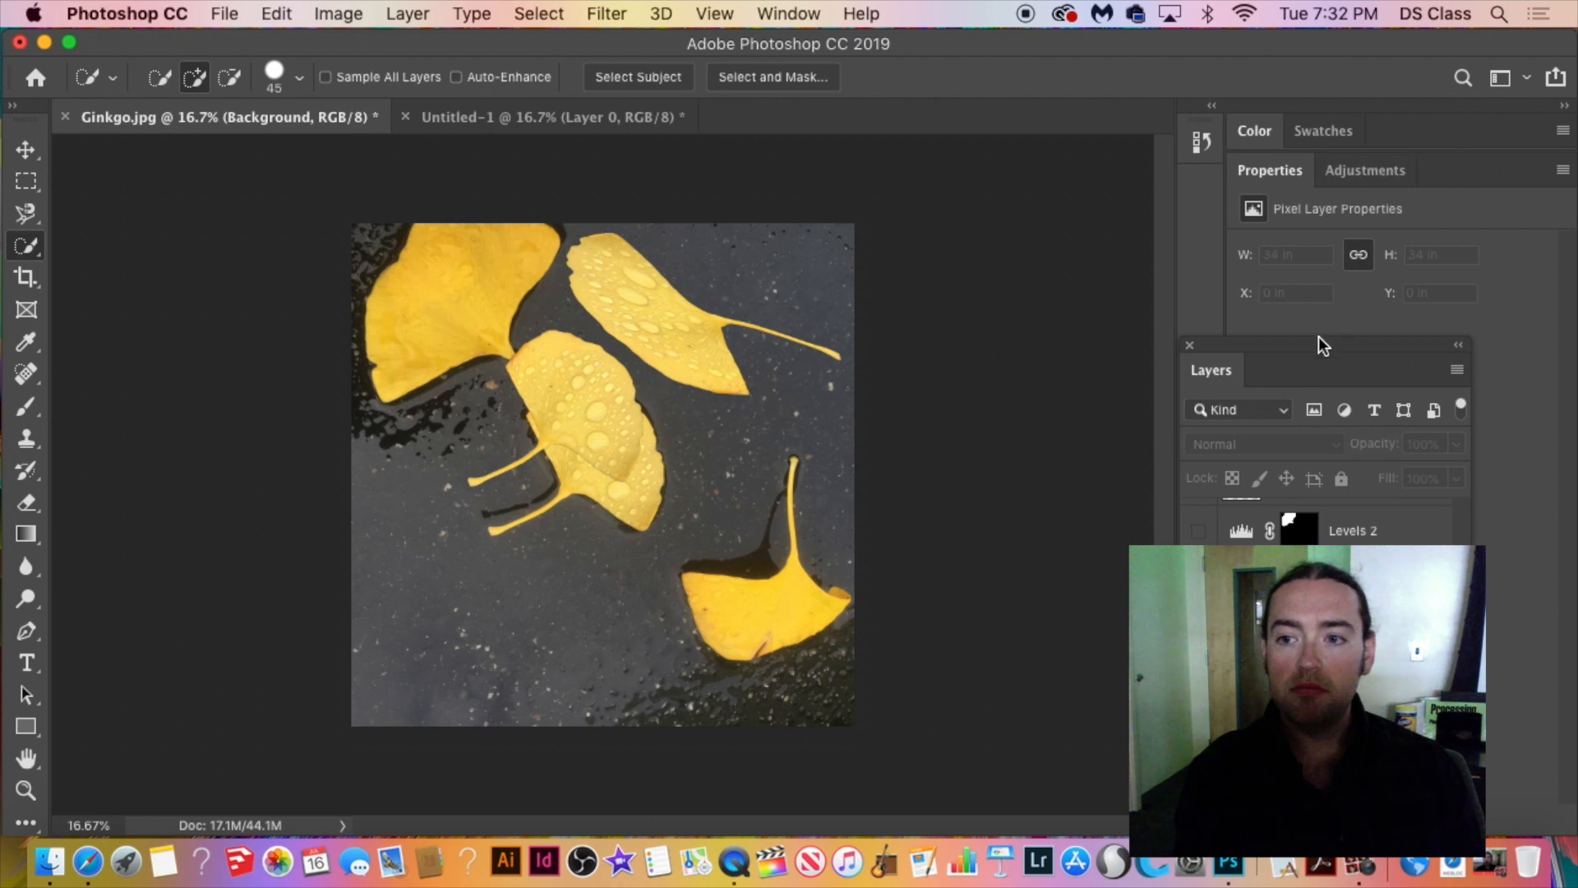
{"action": "left_click_drag", "start_coordinate": [1318, 337], "coordinate": [1368, 337]}
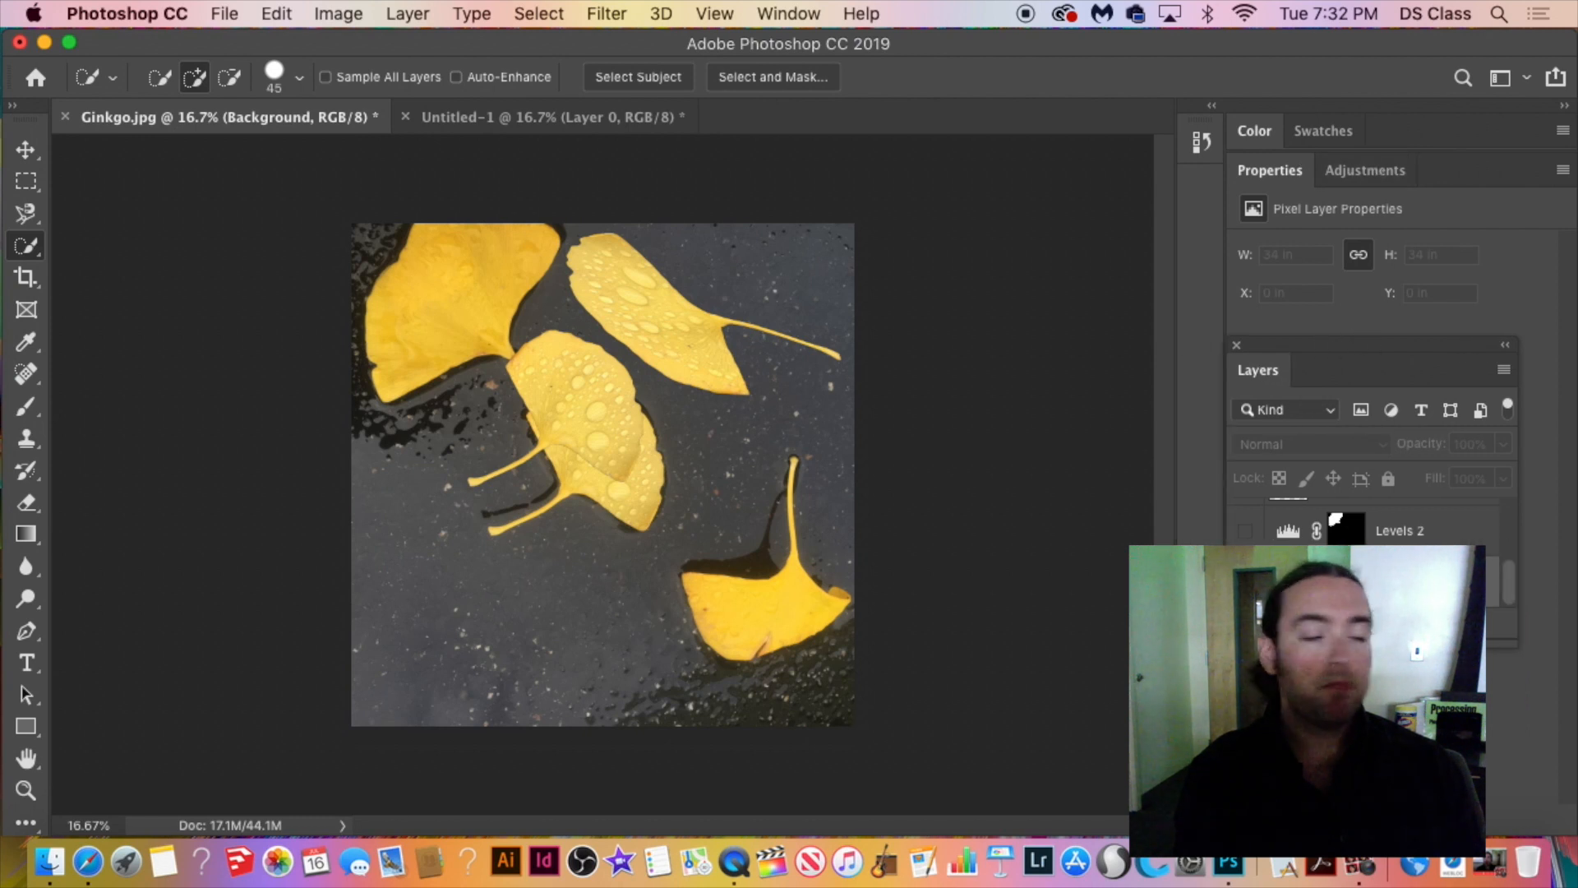
View the document's edit history, collapse it again, and undo the last deselection.
{"action": "left_click", "coordinate": [1204, 136]}
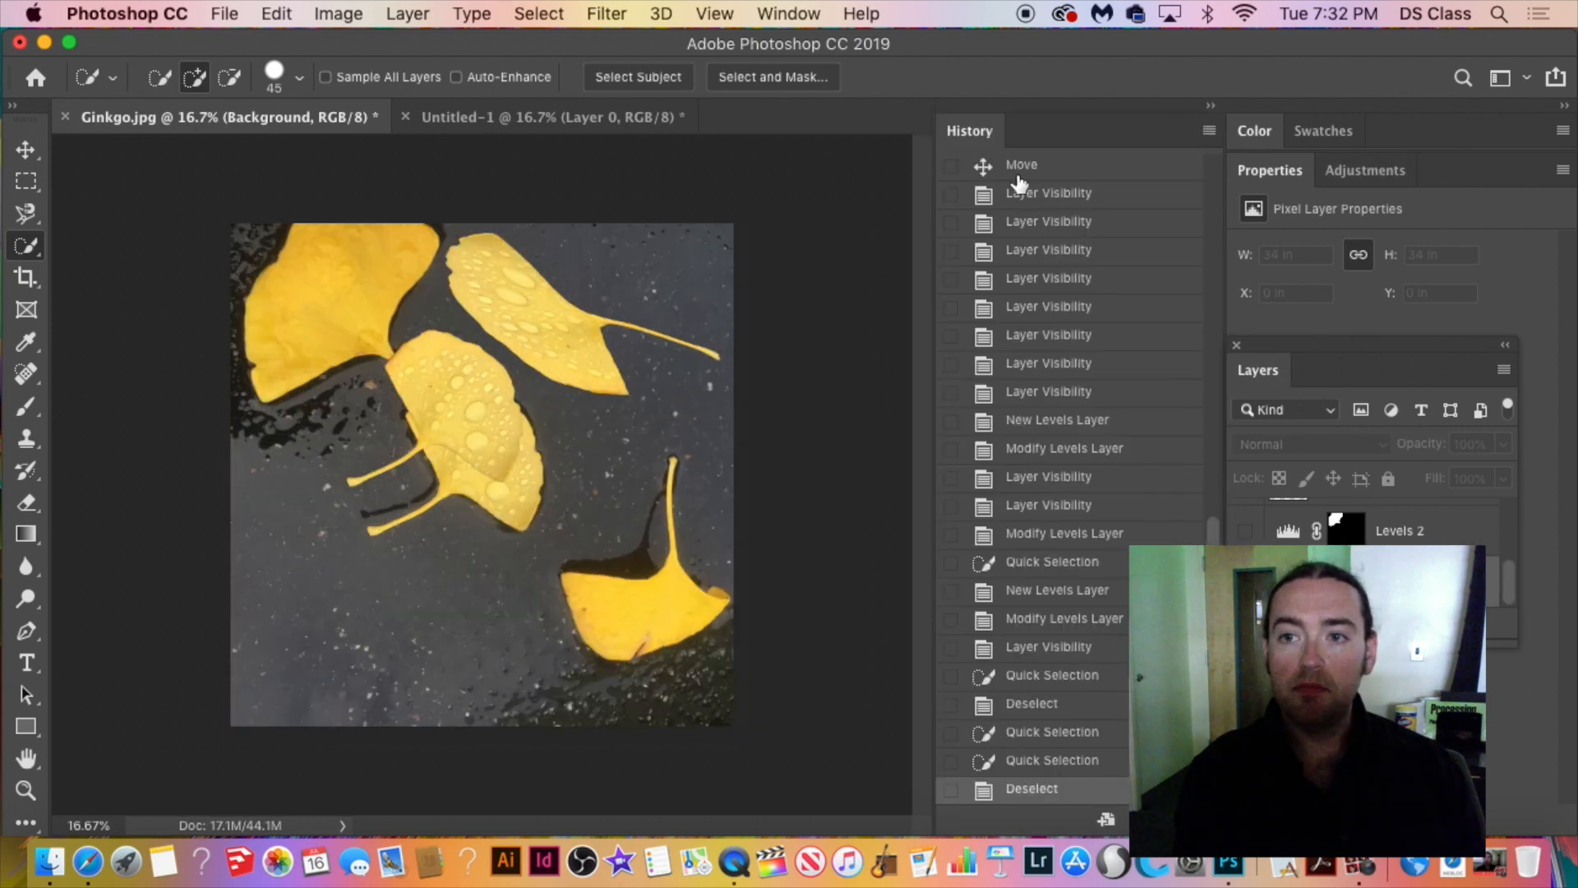
{"action": "left_click", "coordinate": [1211, 107]}
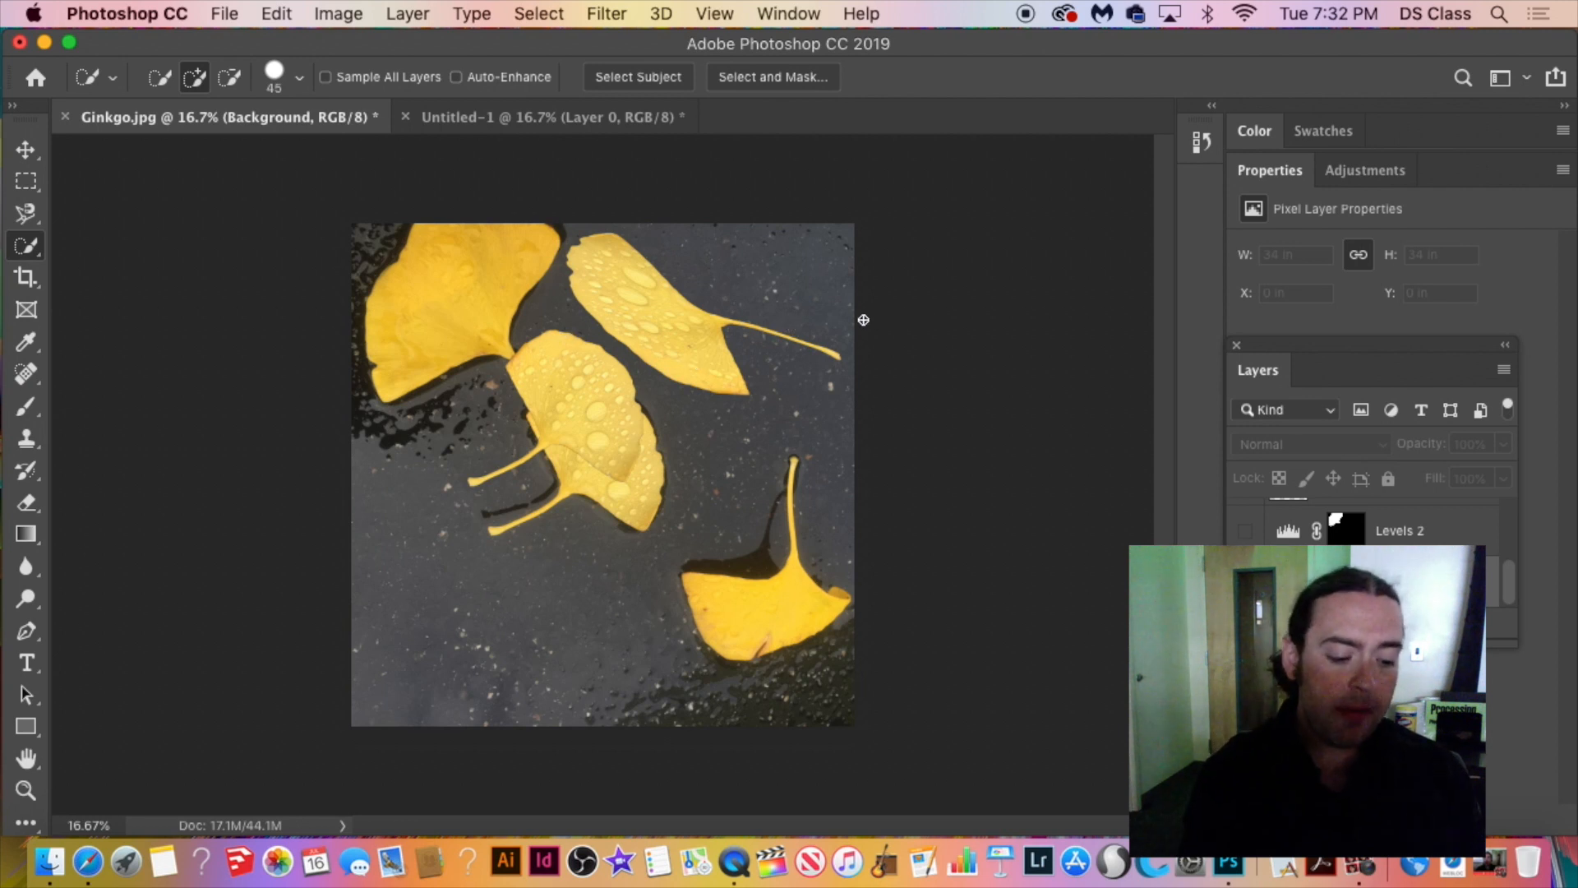
{"action": "key", "text": "super+z"}
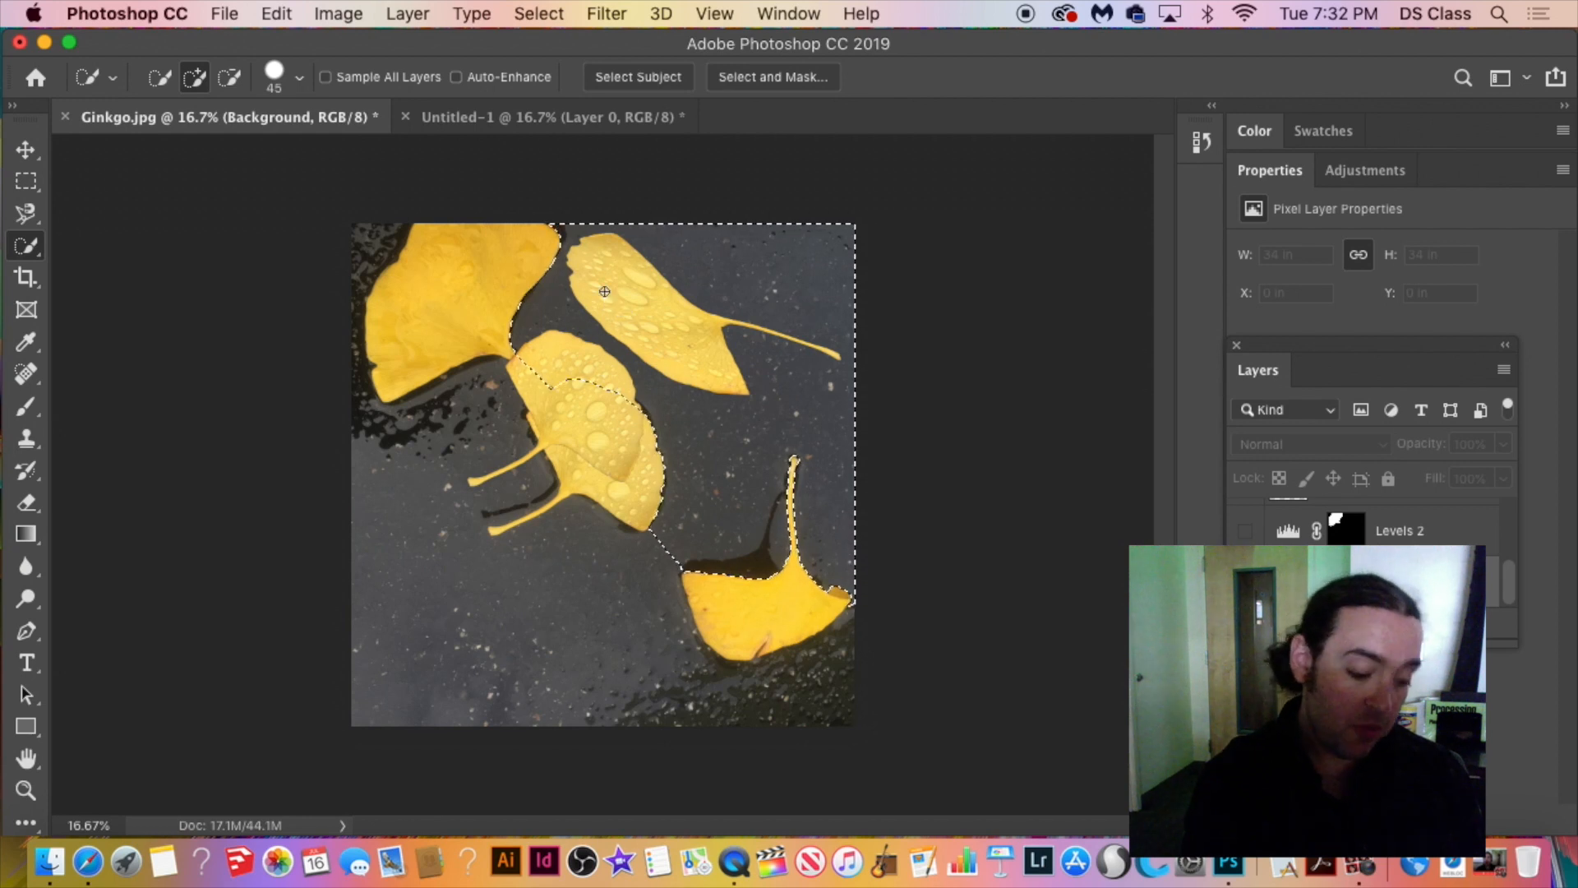
Undo the recent Quick Selection strokes and deselections on Ginkgo.jpg one at a time.
{"action": "key", "text": "super+z"}
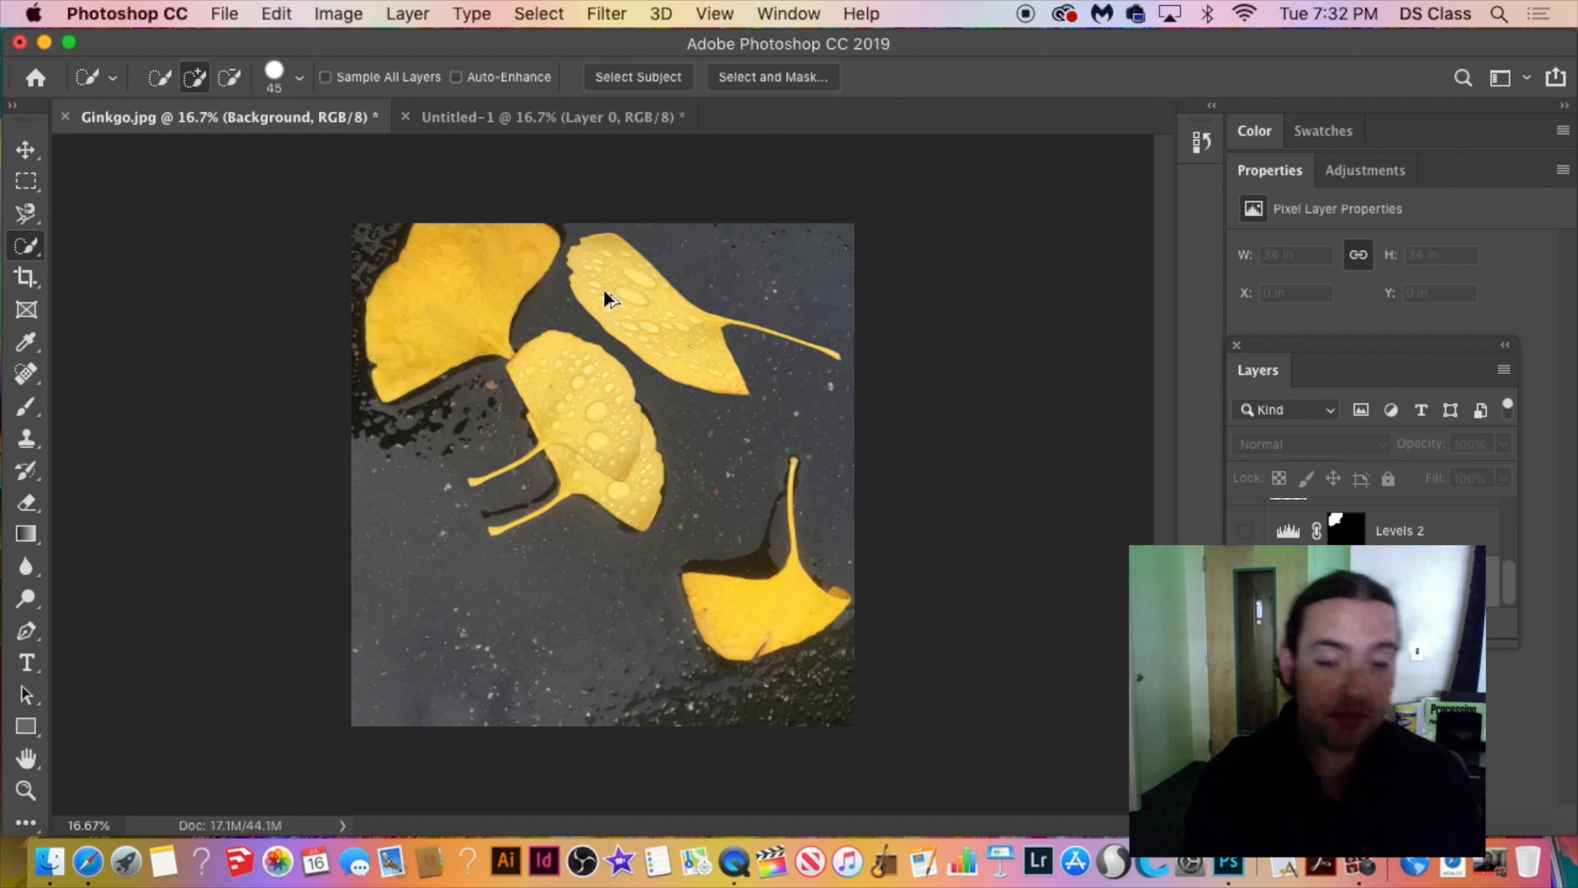
{"action": "key", "text": "super+z"}
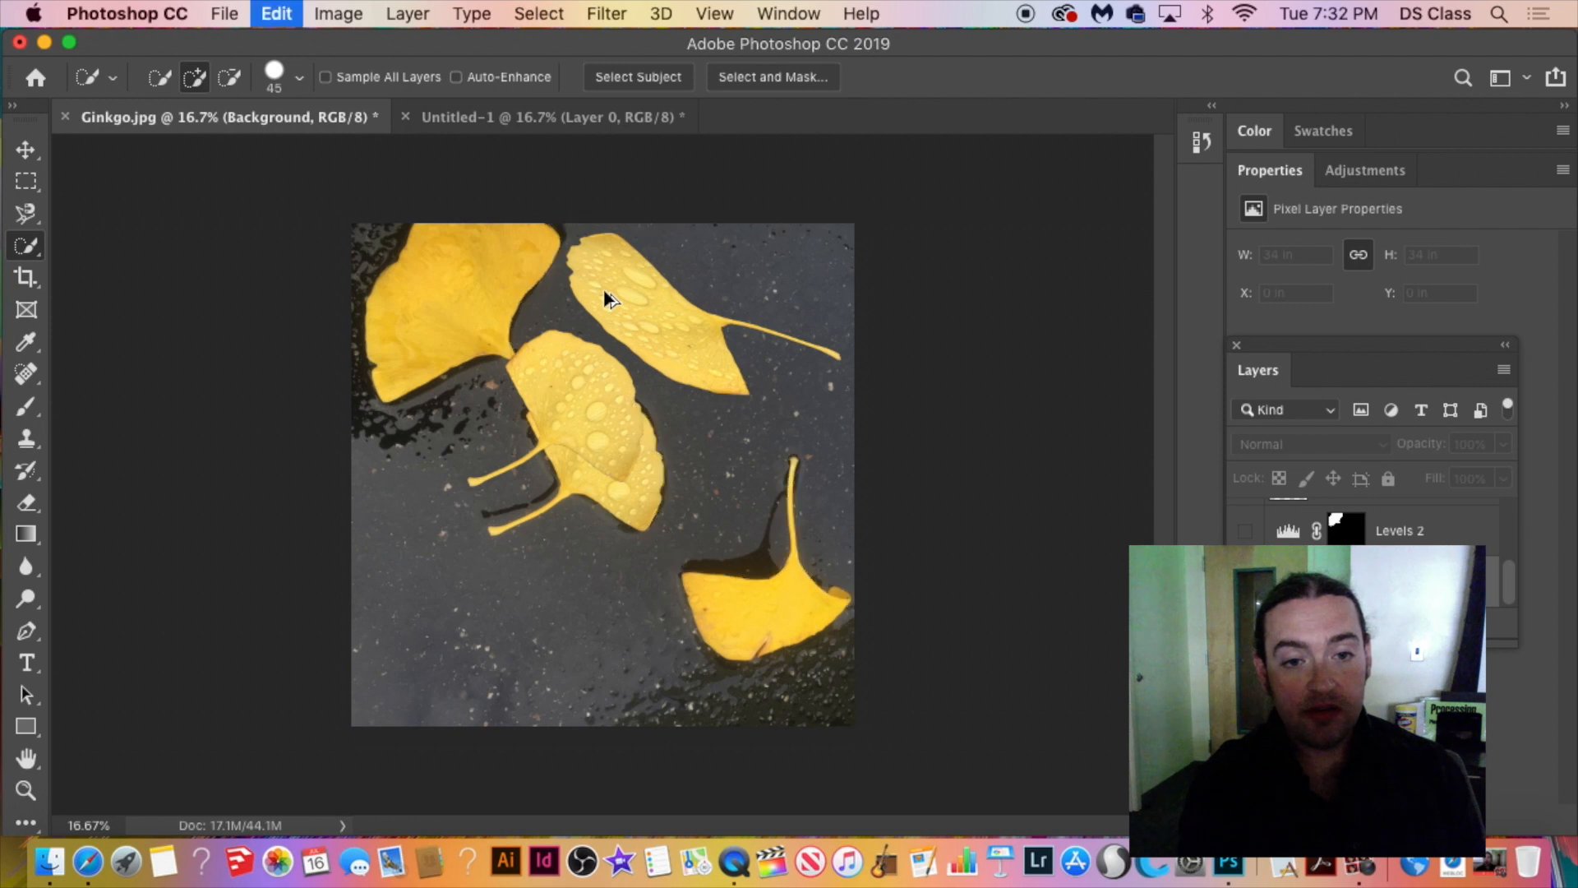
{"action": "key", "text": "super+z"}
{"action": "key", "text": "super+z"}
{"action": "key", "text": "super+z"}
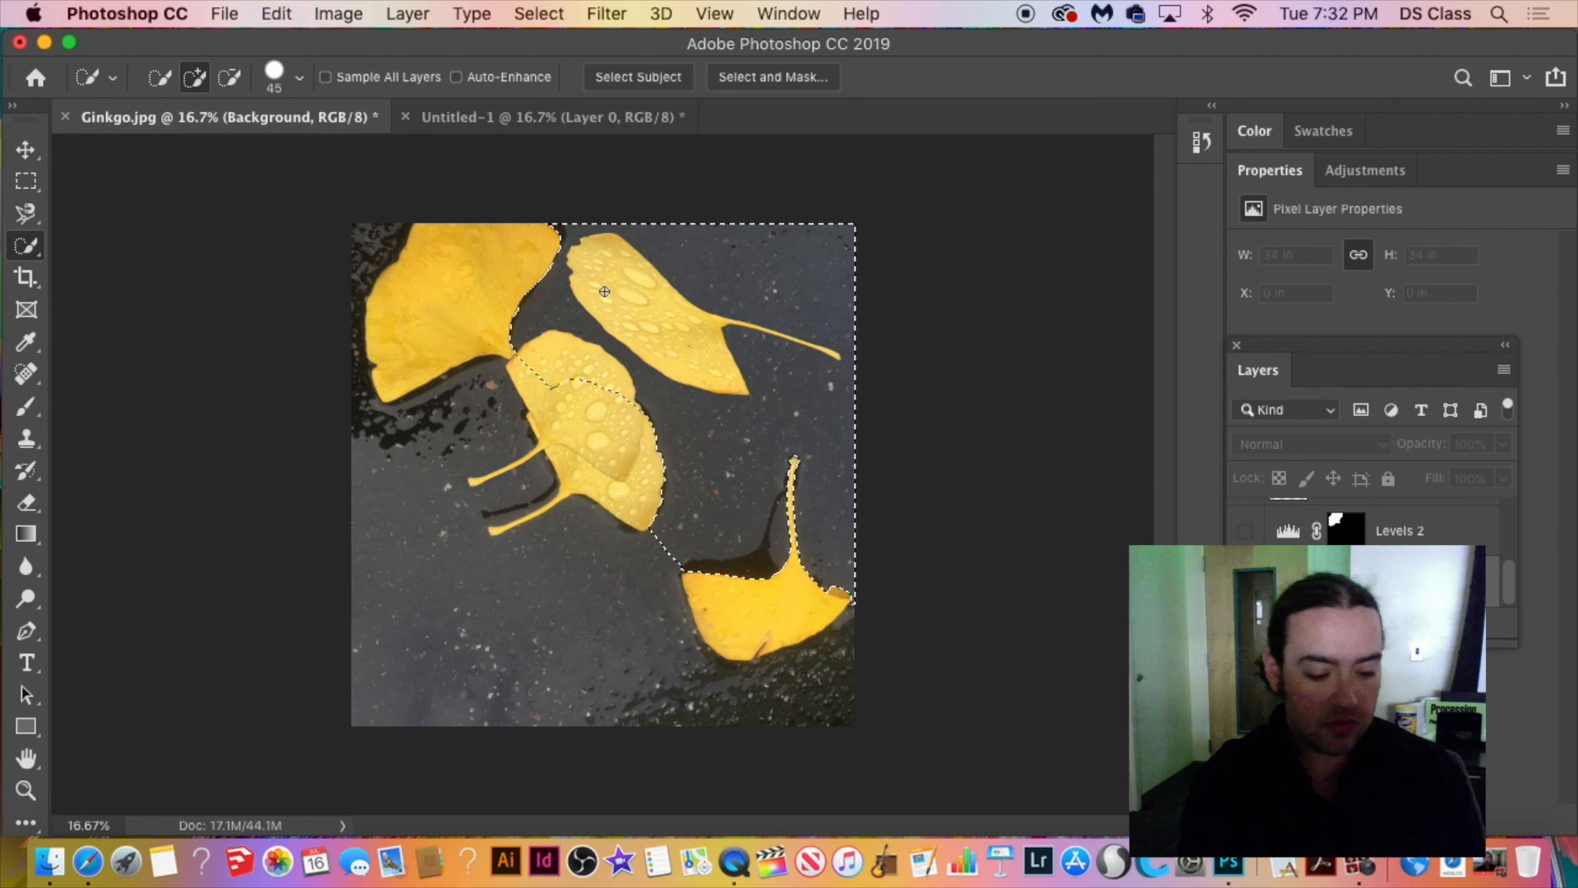
{"action": "key", "text": "super+z"}
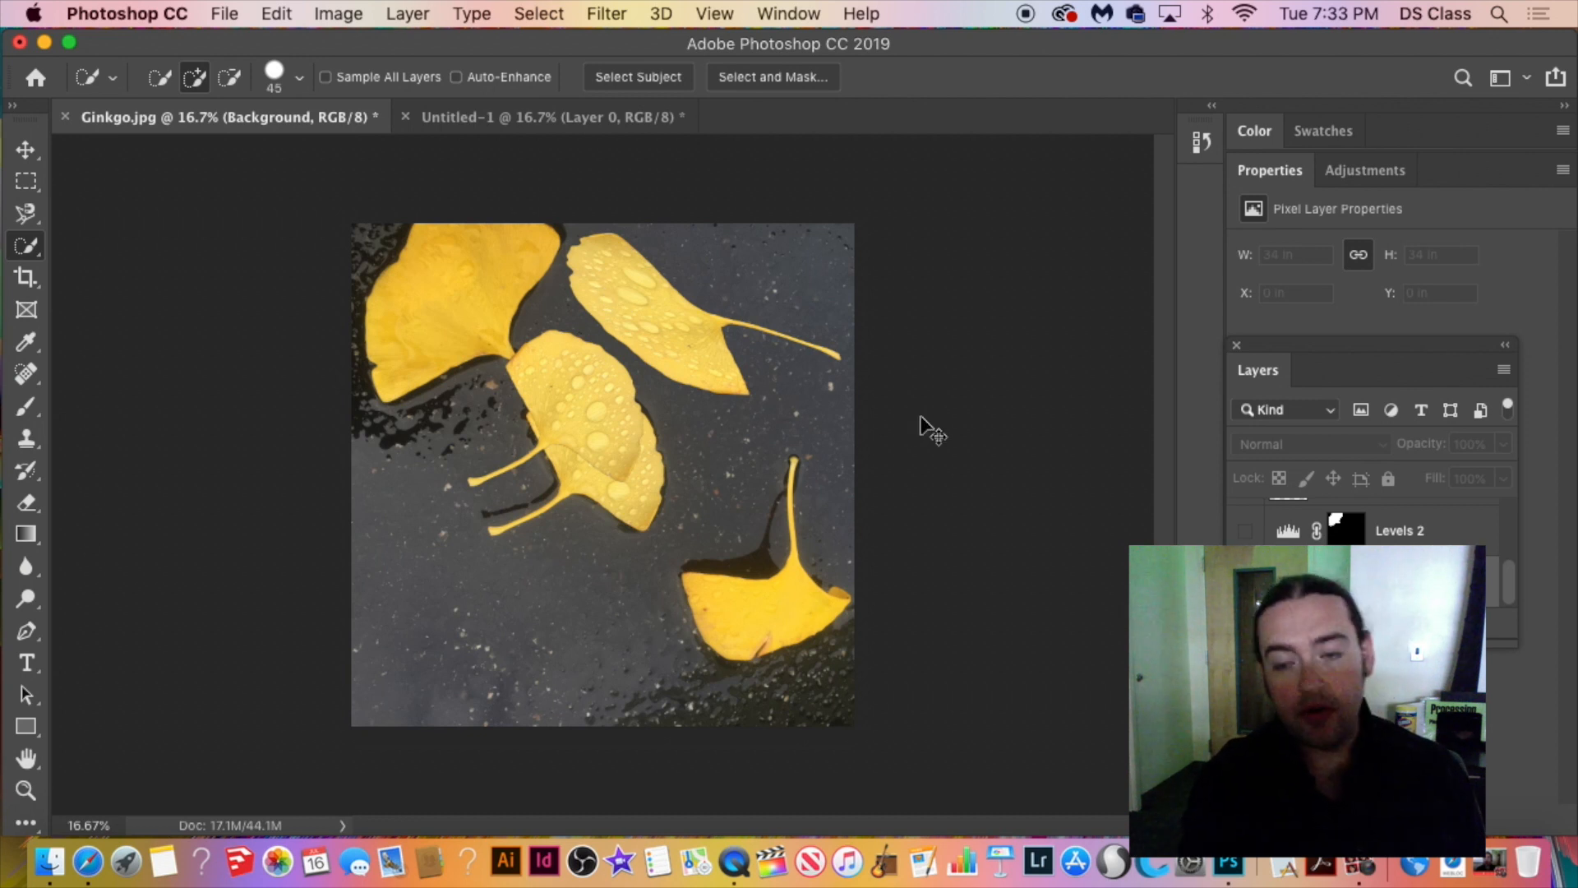
{"action": "key", "text": "super+z"}
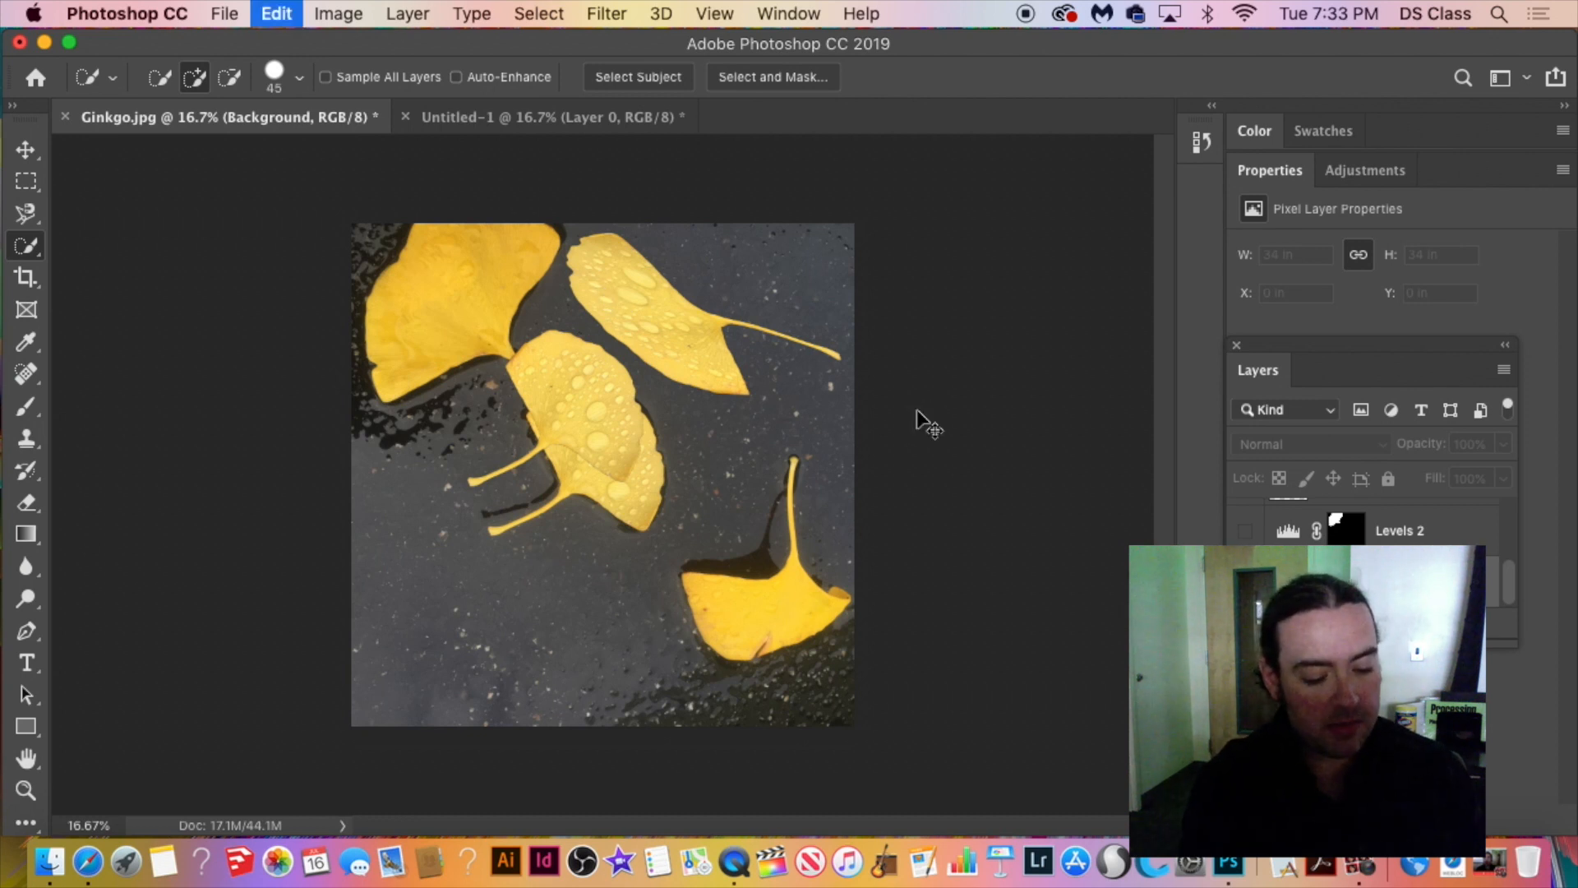
Use the Undo command four more times to remove the earlier Quick Selection attempts over the leaves and ground.
{"action": "left_click", "coordinate": [257, 11]}
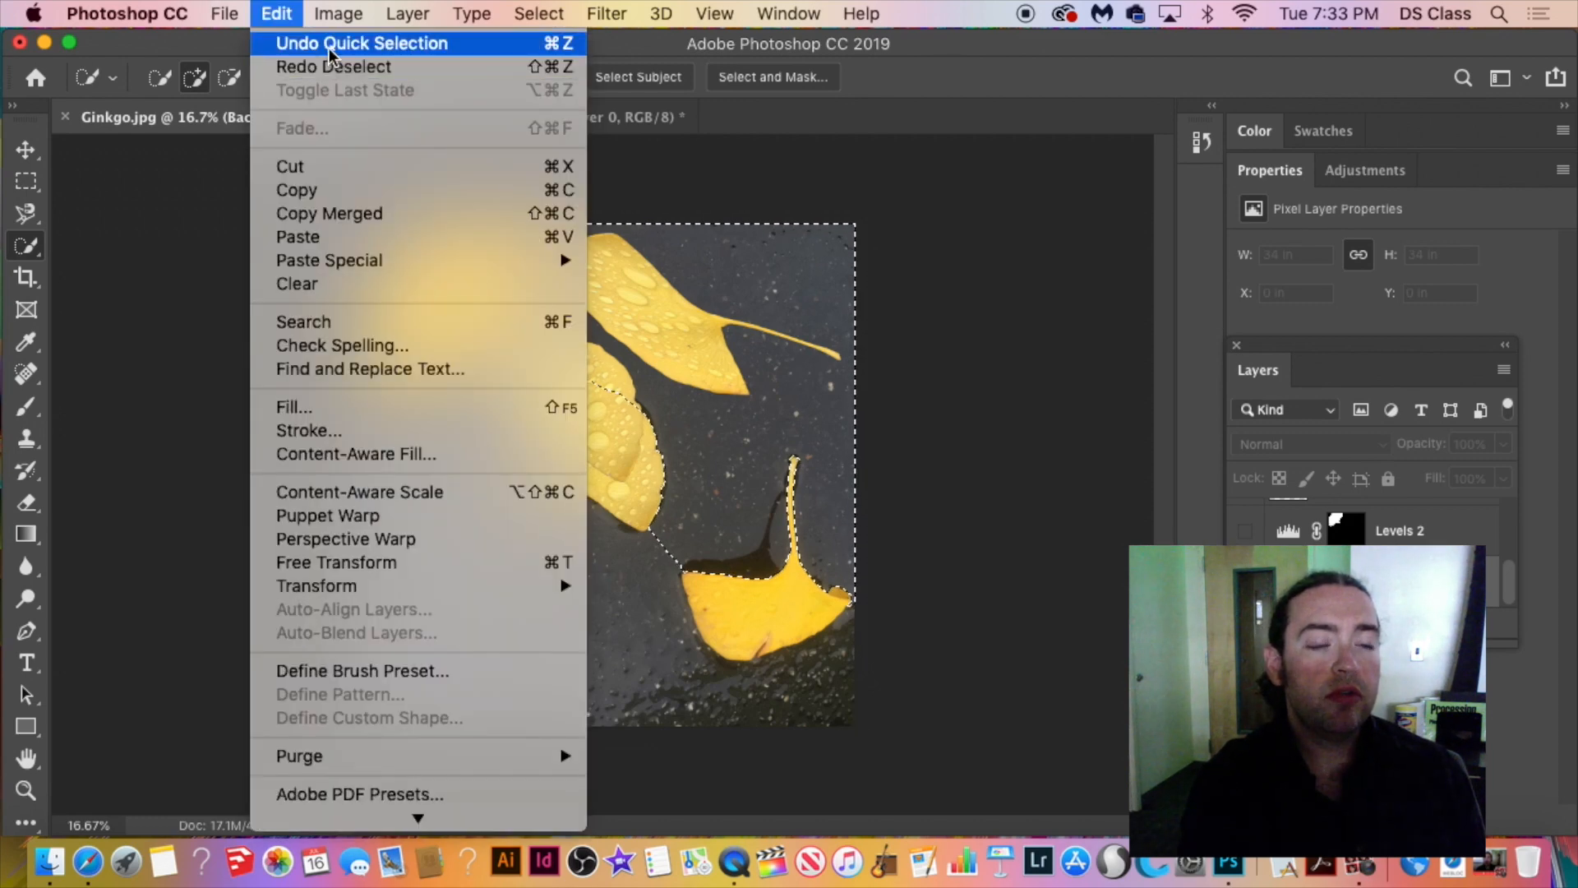
{"action": "left_click", "coordinate": [332, 51]}
{"action": "left_click", "coordinate": [279, 12]}
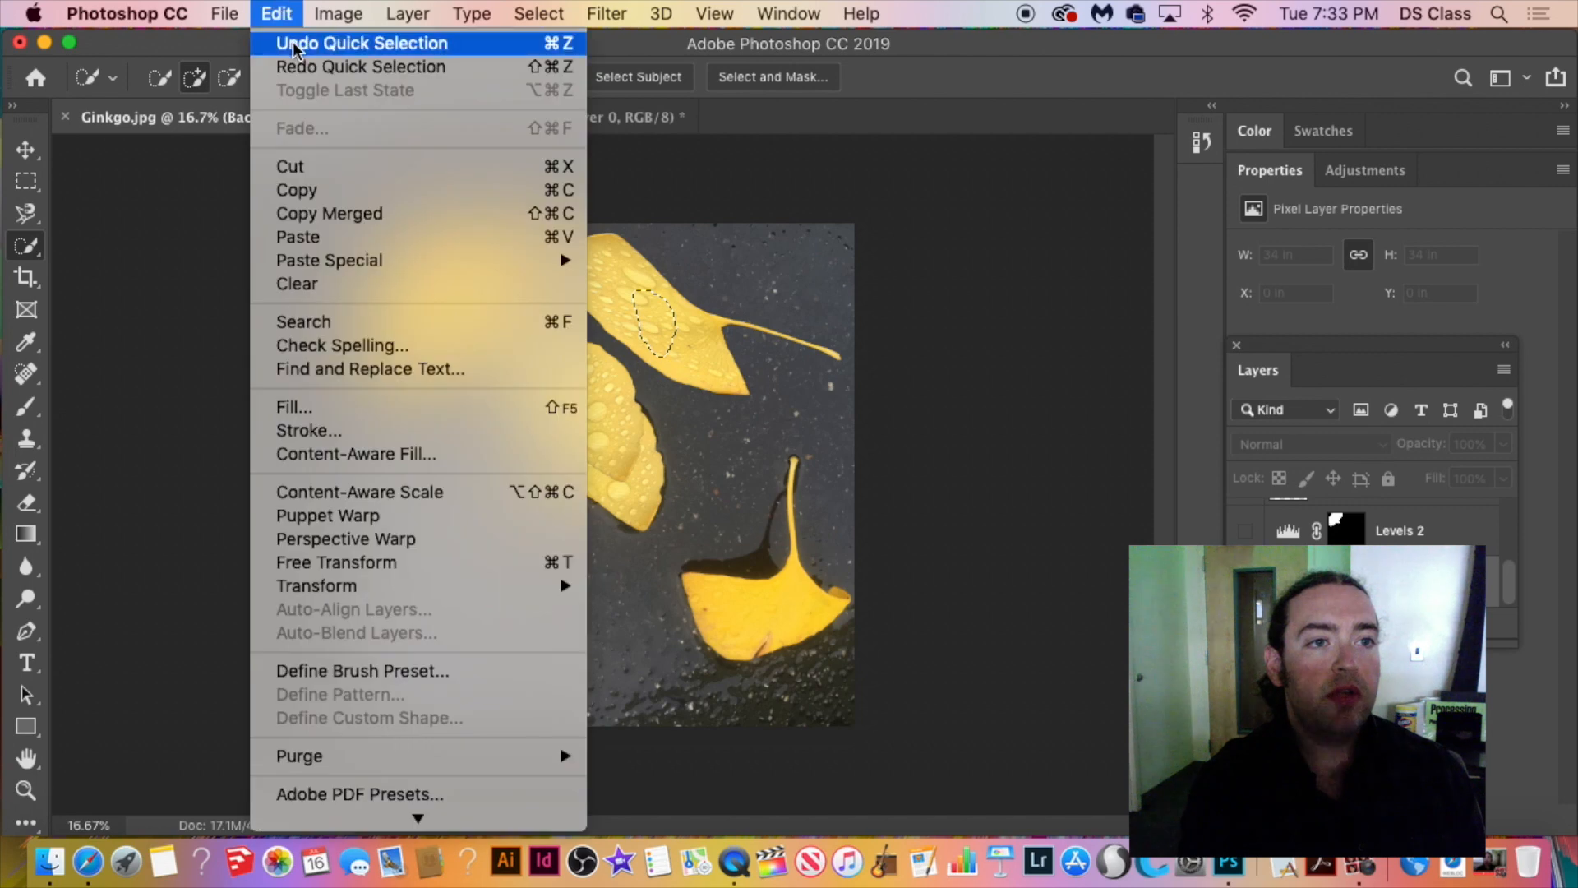
{"action": "left_click", "coordinate": [296, 42]}
{"action": "left_click", "coordinate": [289, 12]}
{"action": "left_click", "coordinate": [300, 43]}
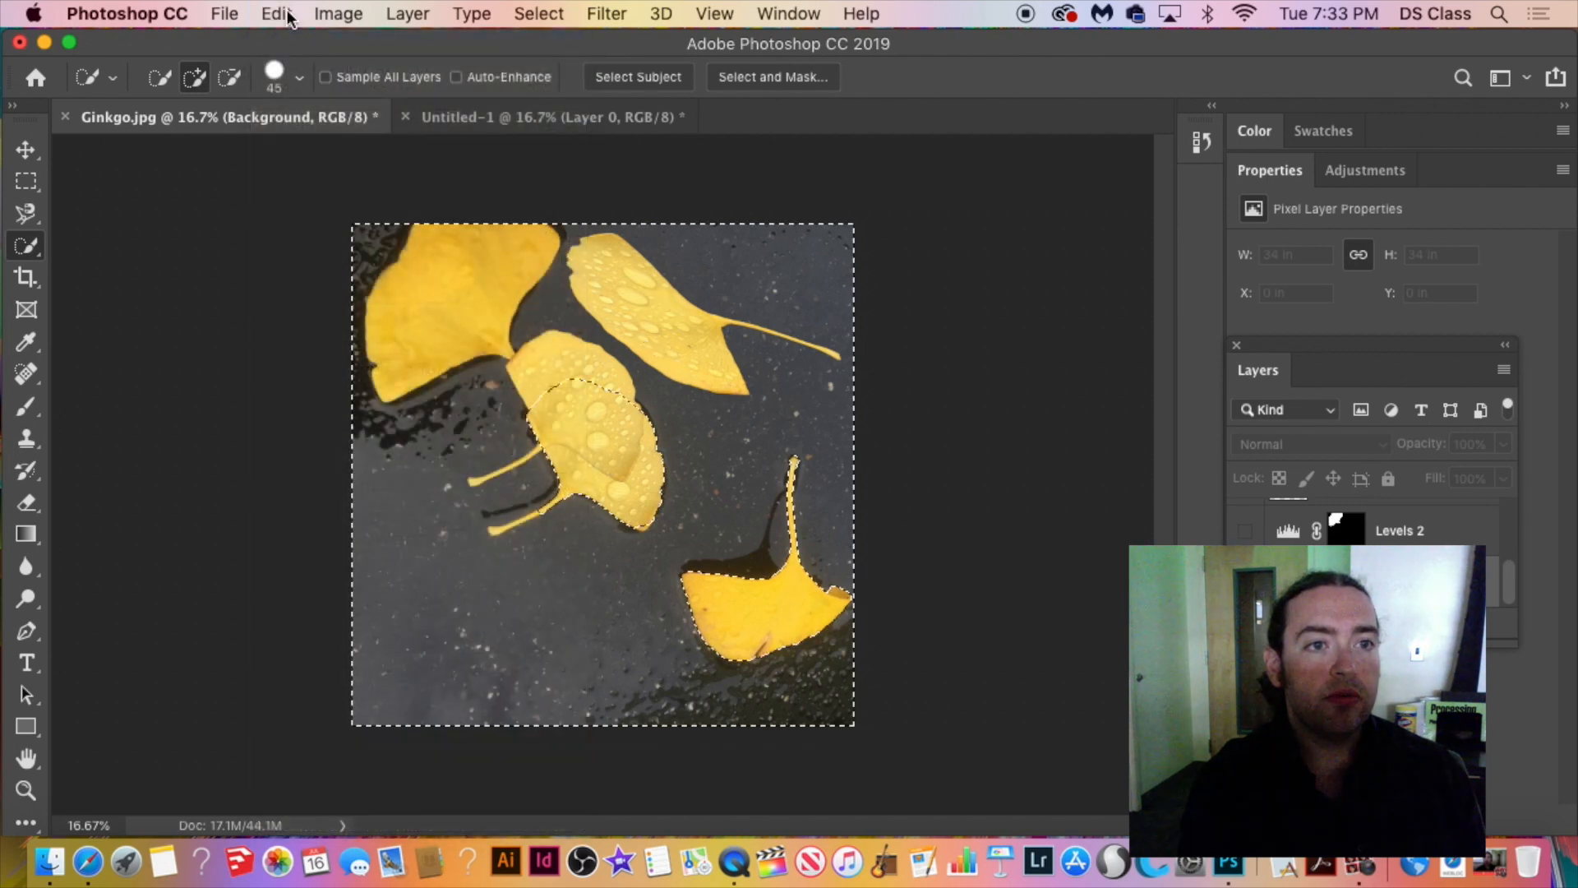
{"action": "left_click", "coordinate": [278, 13]}
{"action": "left_click", "coordinate": [299, 42]}
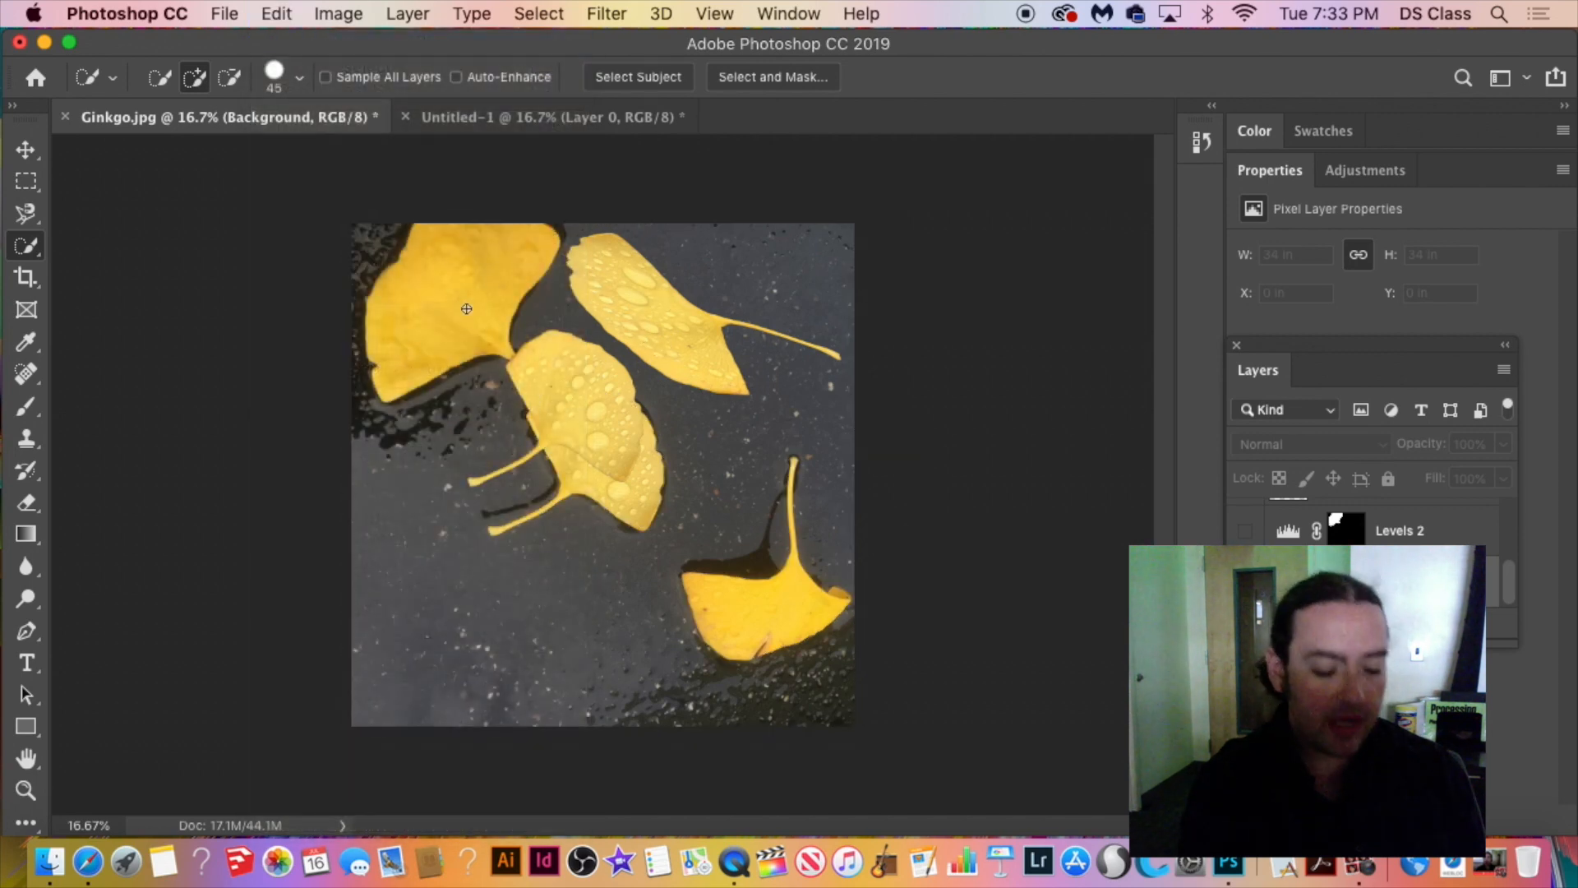
Step back past the selections through the adjustment and layer edits to the stage of repositioning the pasted leaves.
{"action": "key", "text": "super+z"}
{"action": "key", "text": "super+z"}
{"action": "key", "text": "super+z"}
{"action": "key", "text": "super+z"}
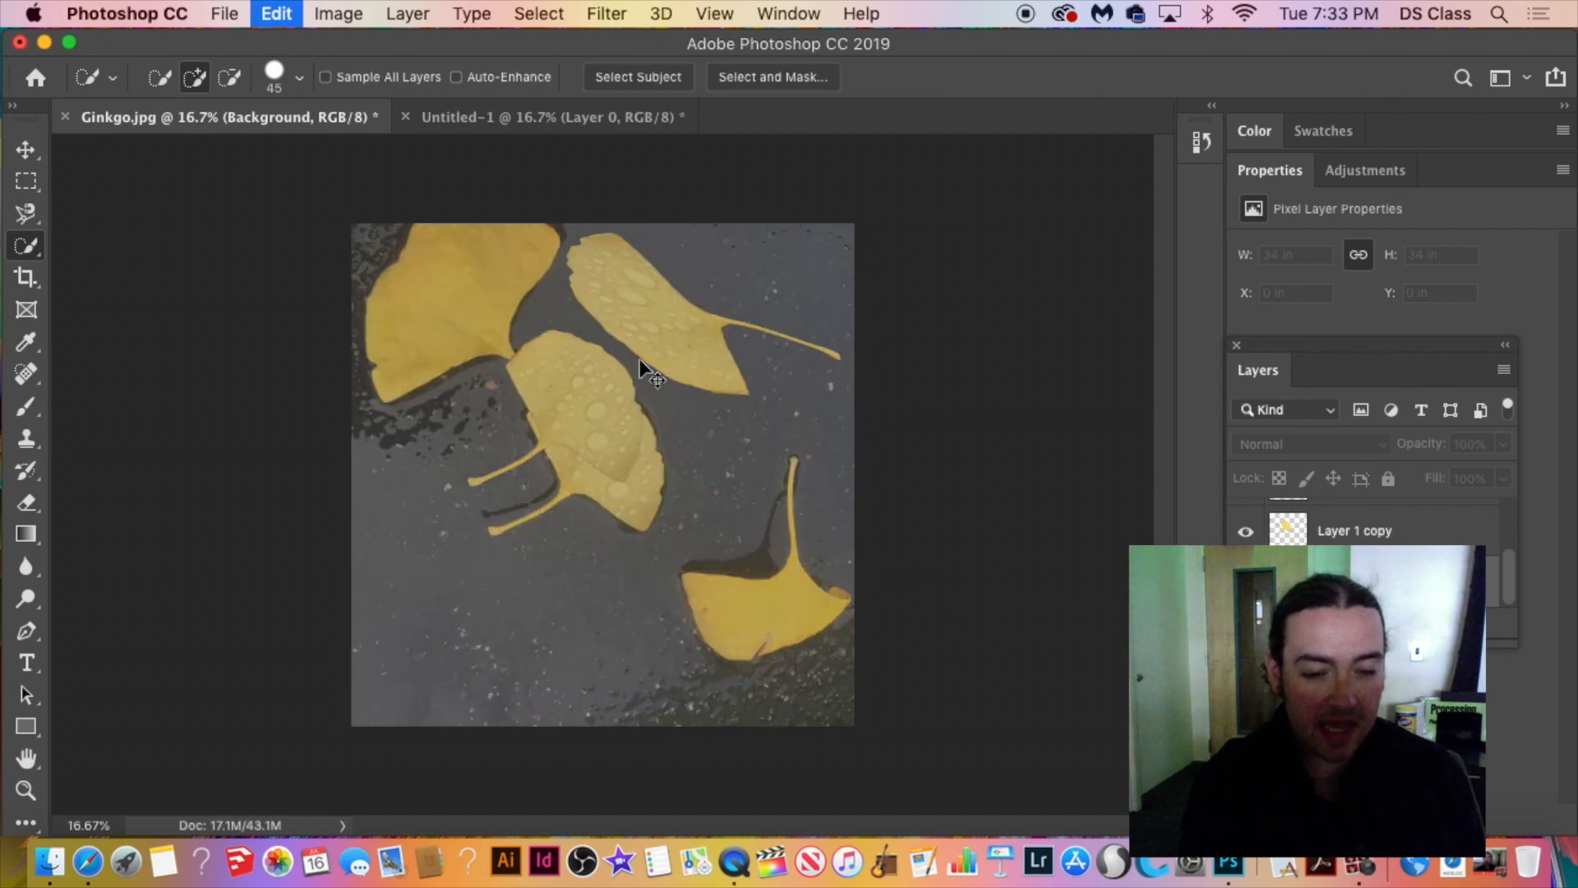
{"action": "key", "text": "super+z"}
{"action": "key", "text": "super+z"}
{"action": "key", "text": "super+z"}
{"action": "key", "text": "super+shift+z"}
{"action": "key", "text": "super+shift+z"}
{"action": "key", "text": "super+z"}
{"action": "key", "text": "super+z"}
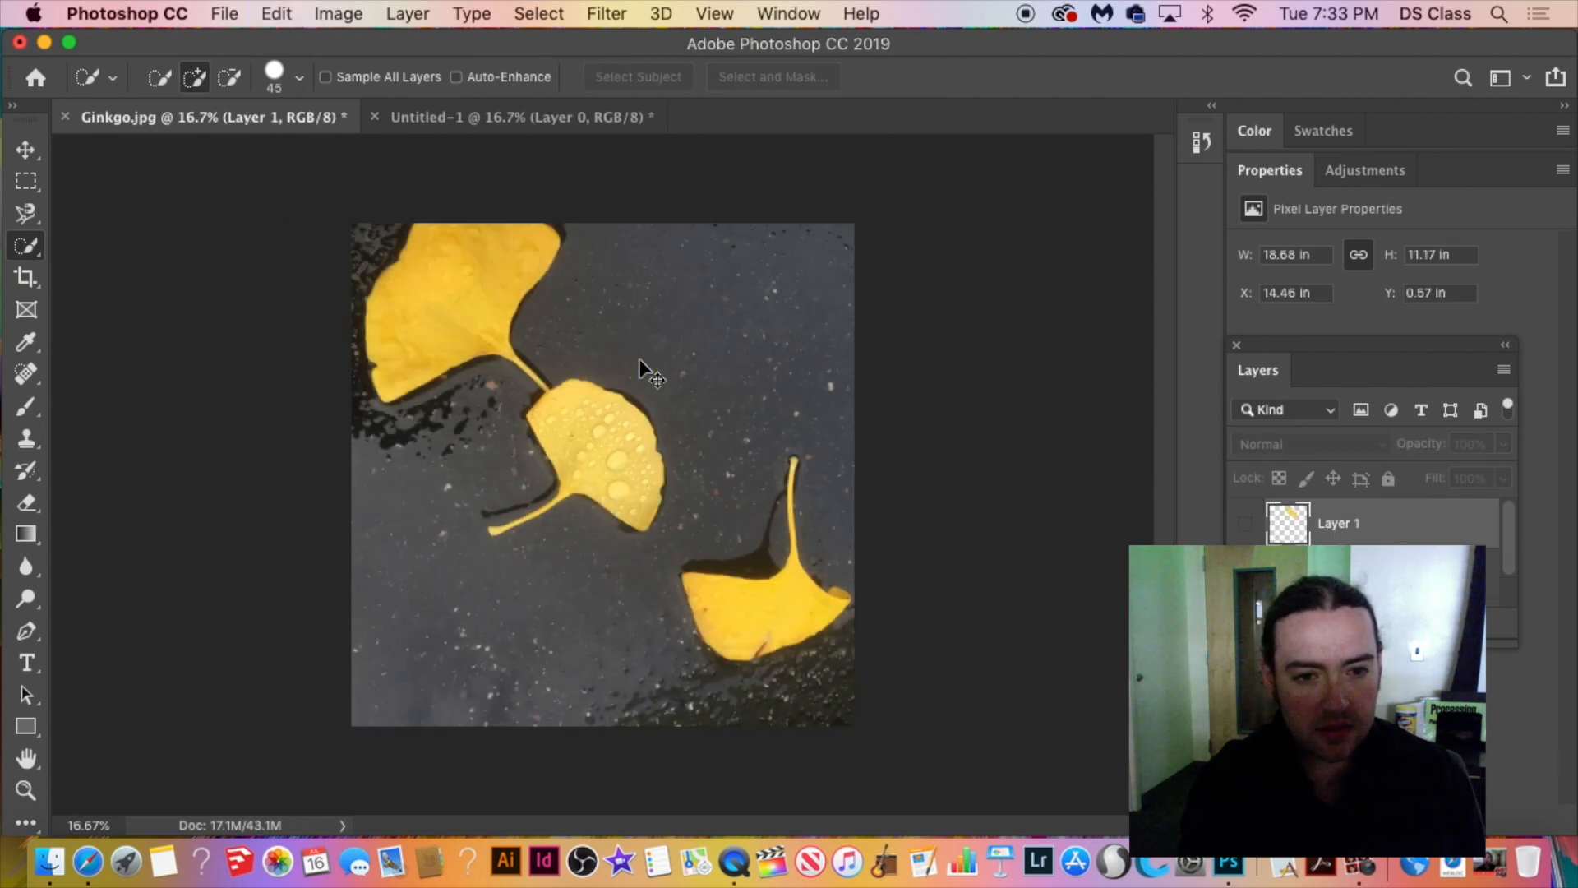
Step through the leaf edits to the version with the smaller upper leaf apart from the others, and activate the Move tool.
{"action": "key", "text": "super+shift+z"}
{"action": "key", "text": "super+shift+z"}
{"action": "key", "text": "super+shift+z"}
{"action": "key", "text": "super+z"}
{"action": "key", "text": "super+shift+z"}
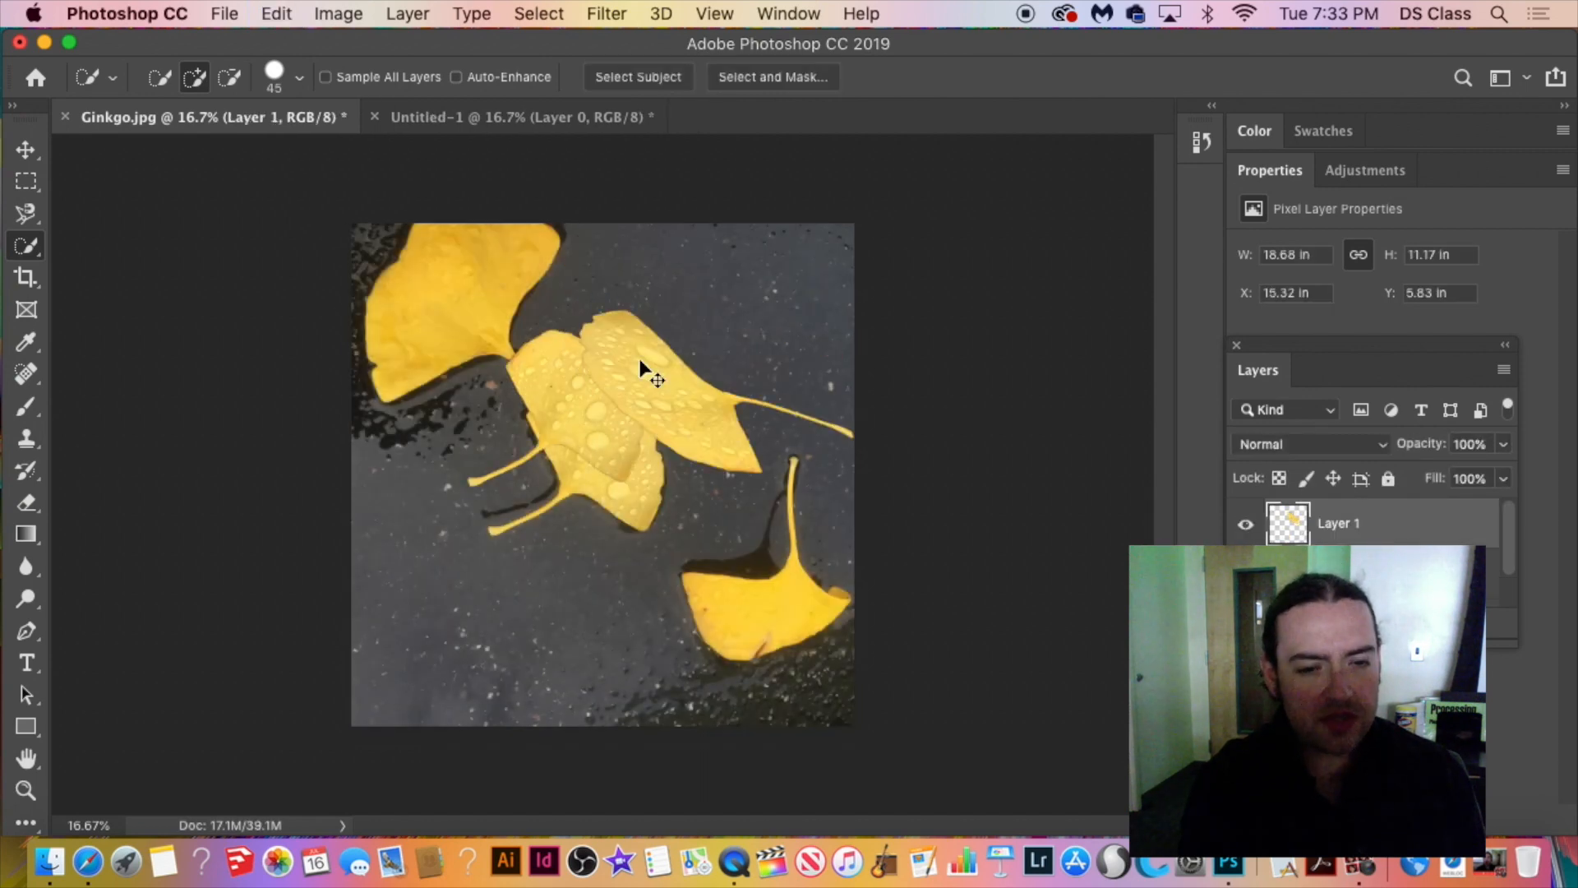
{"action": "key", "text": "super+z"}
{"action": "key", "text": "super+z"}
{"action": "key", "text": "super+z"}
{"action": "key", "text": "super+shift+z"}
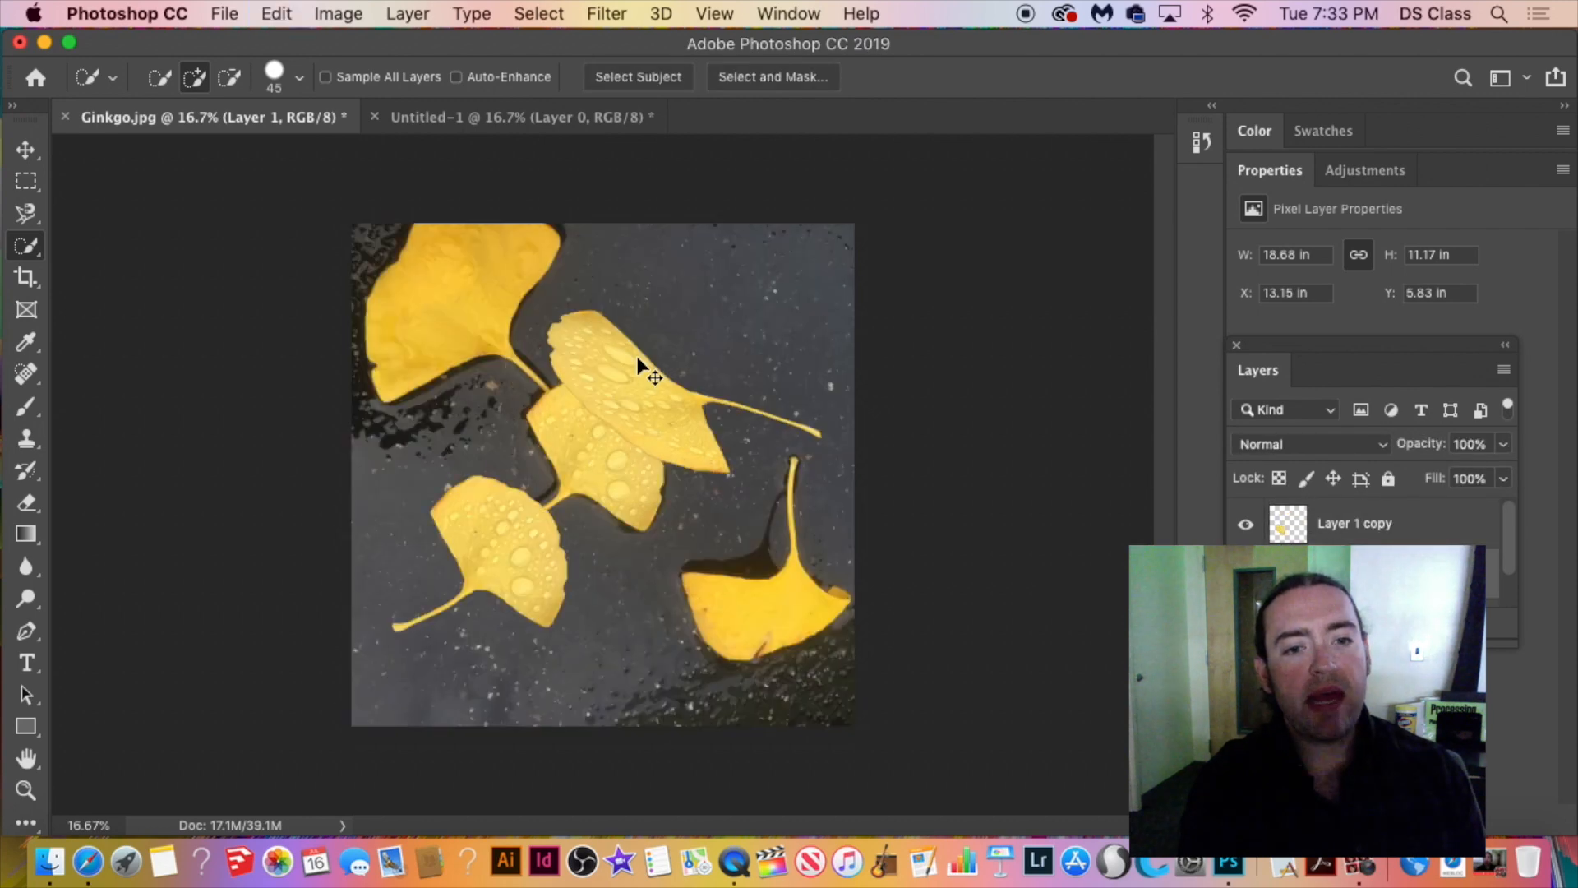
{"action": "key", "text": "super+shift+z"}
{"action": "key", "text": "super+shift+z"}
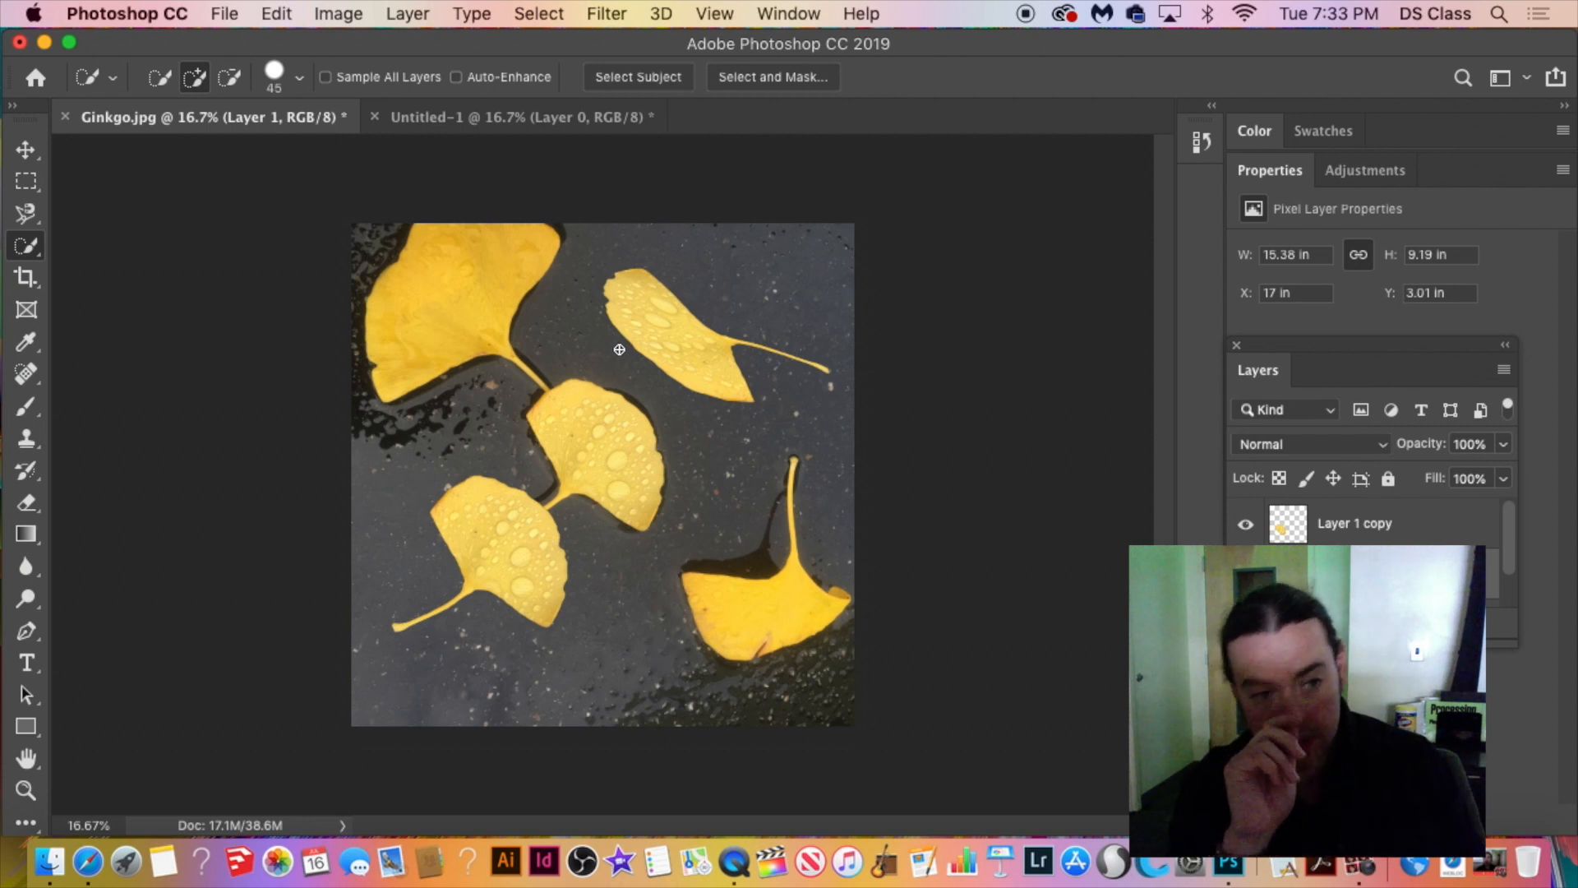
{"action": "left_click", "coordinate": [25, 149]}
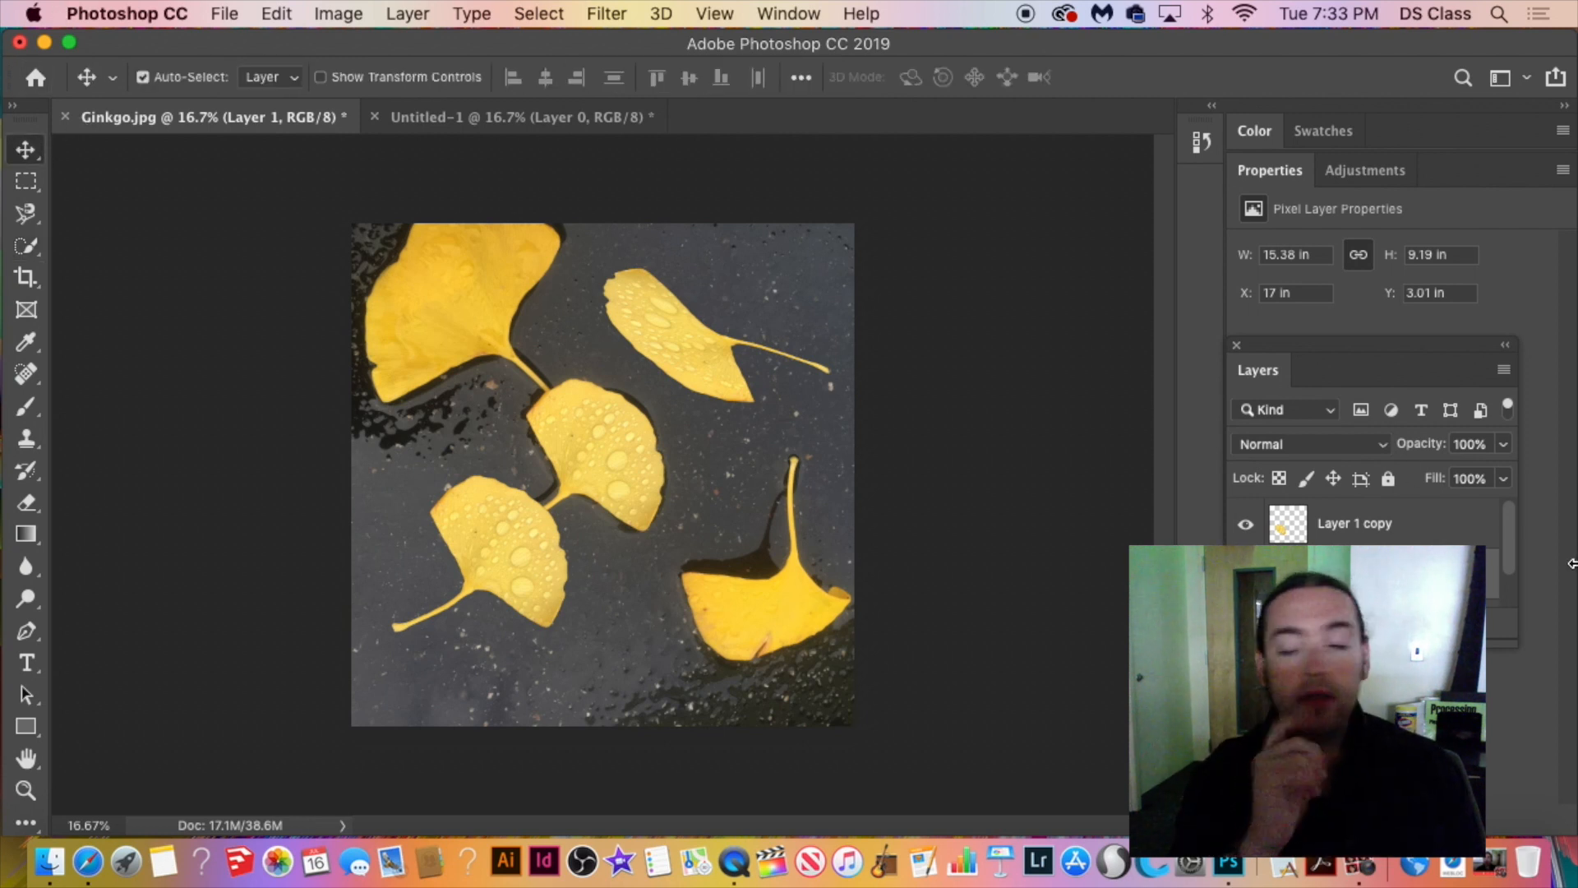
{"action": "scroll", "coordinate": [1364, 526], "scroll_direction": "down", "scroll_amount": 1}
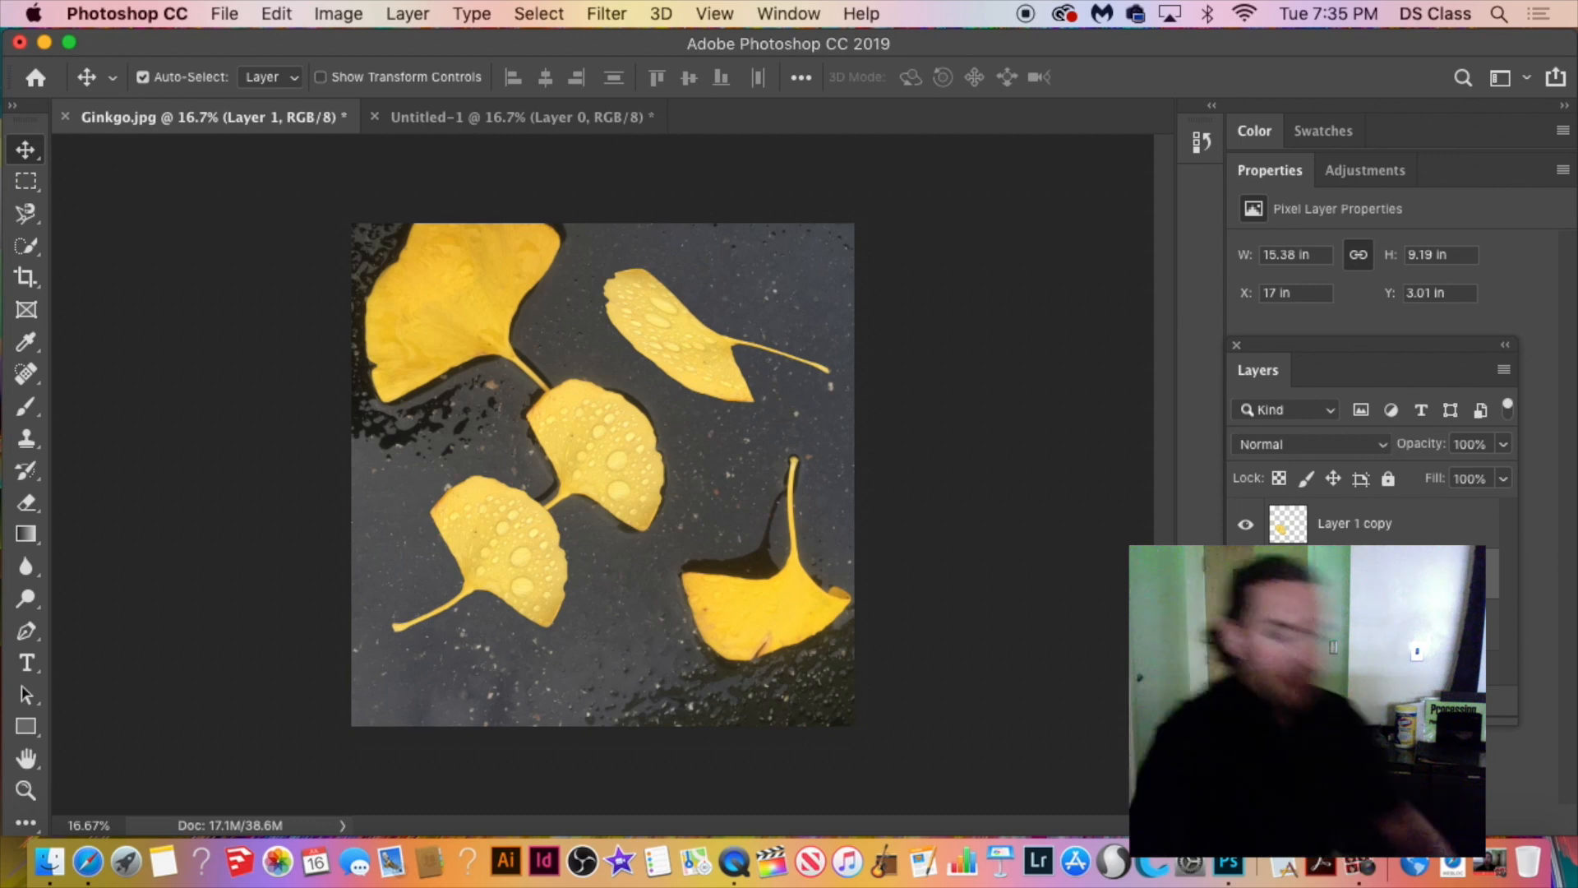
Switch to Safari and search Google Images for "bad cut and paste job photoshop".
{"action": "left_click", "coordinate": [87, 847]}
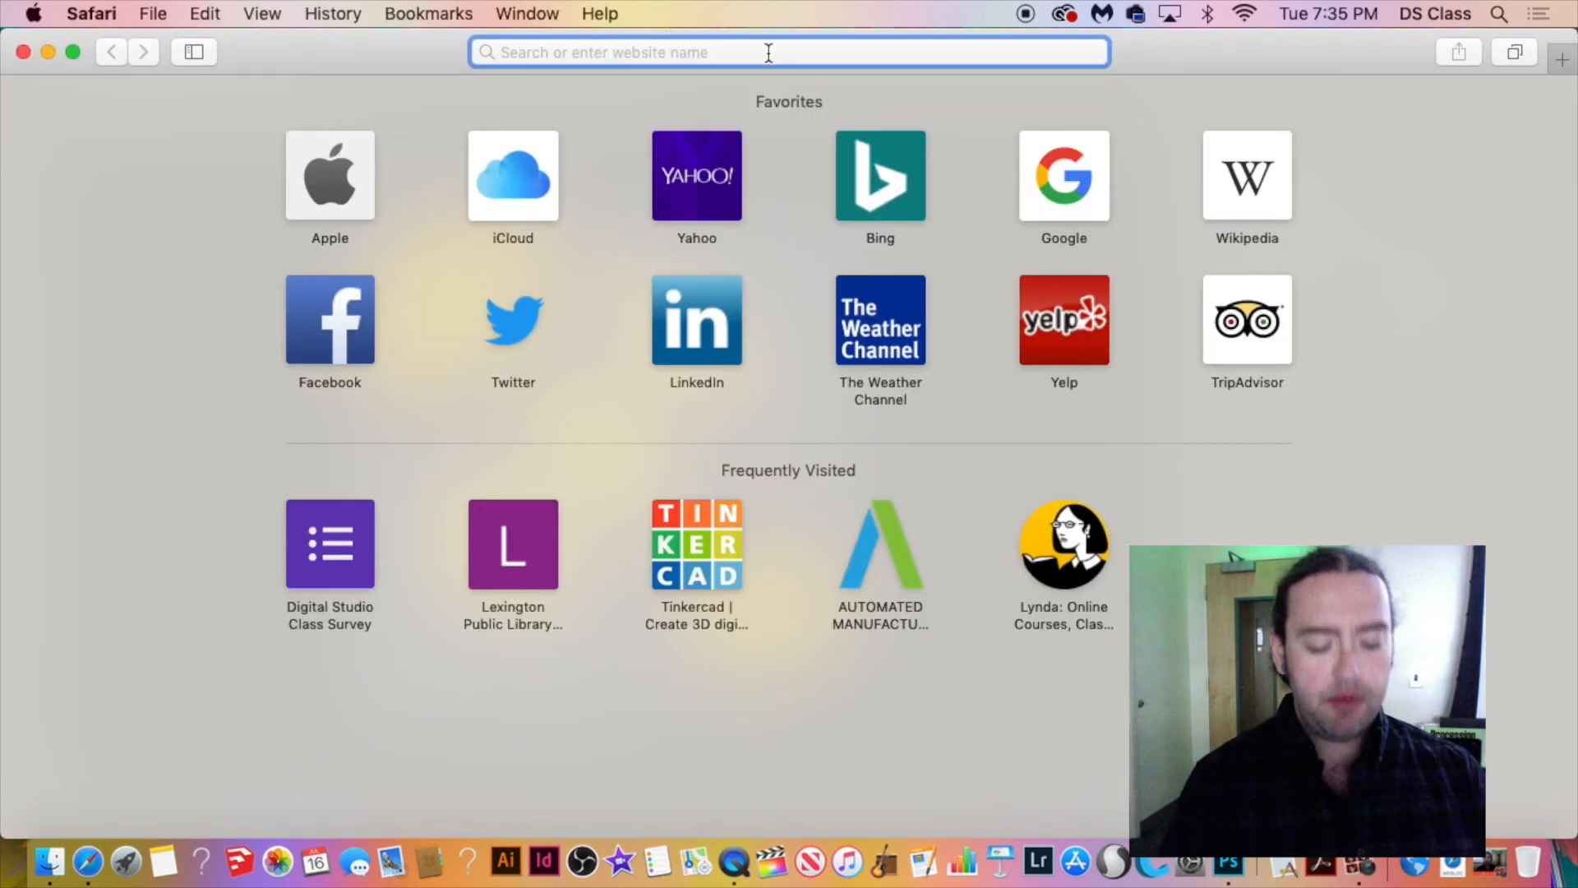
{"action": "type", "text": "bad cut "}
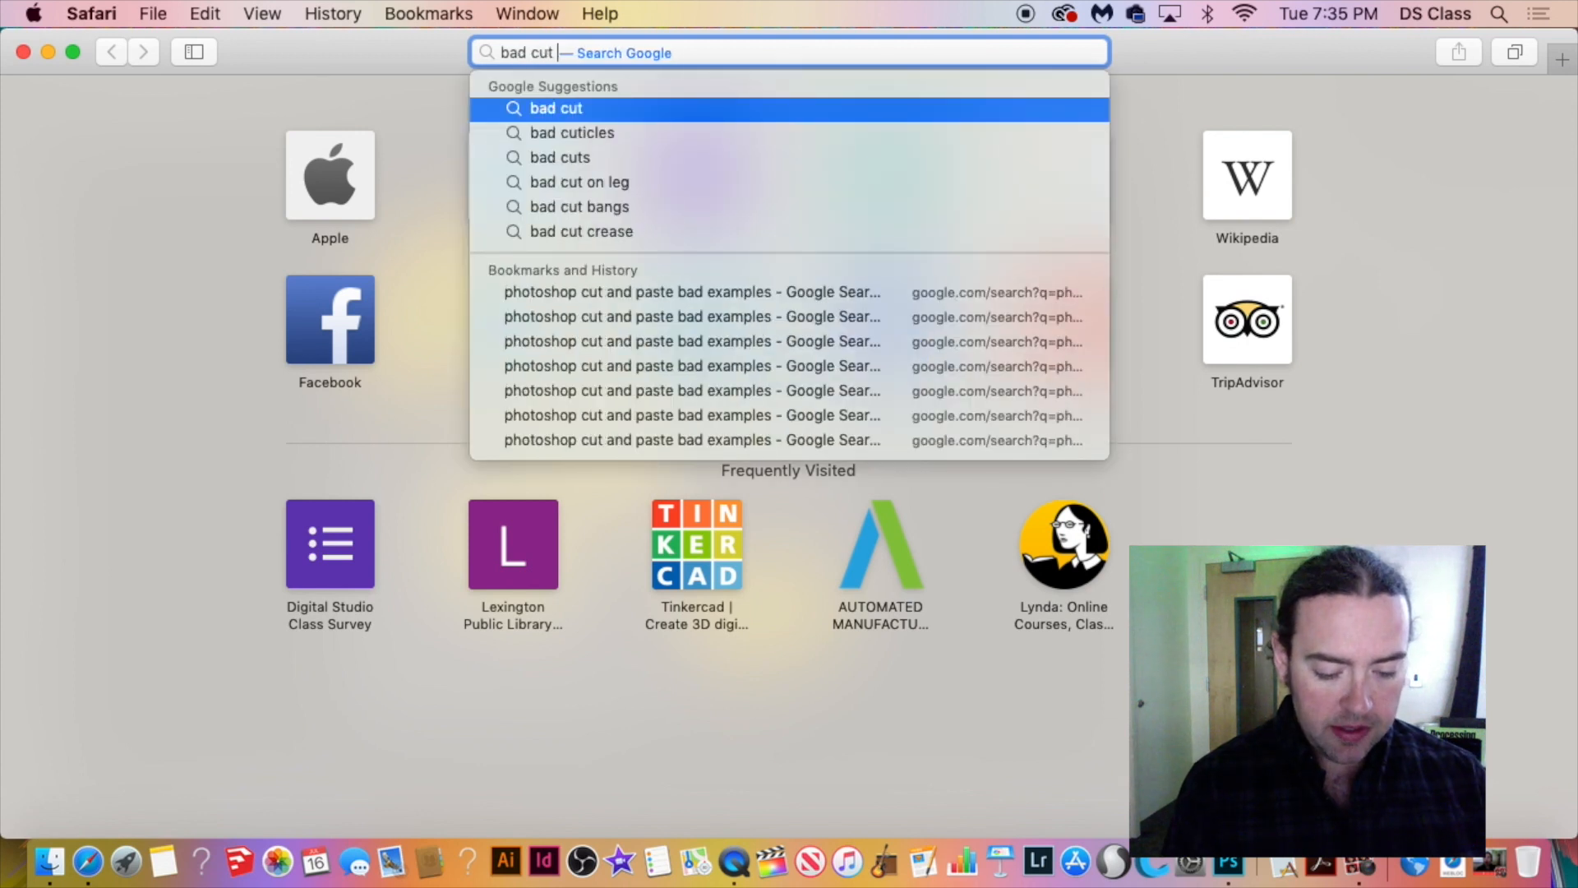
{"action": "type", "text": "and paste job"}
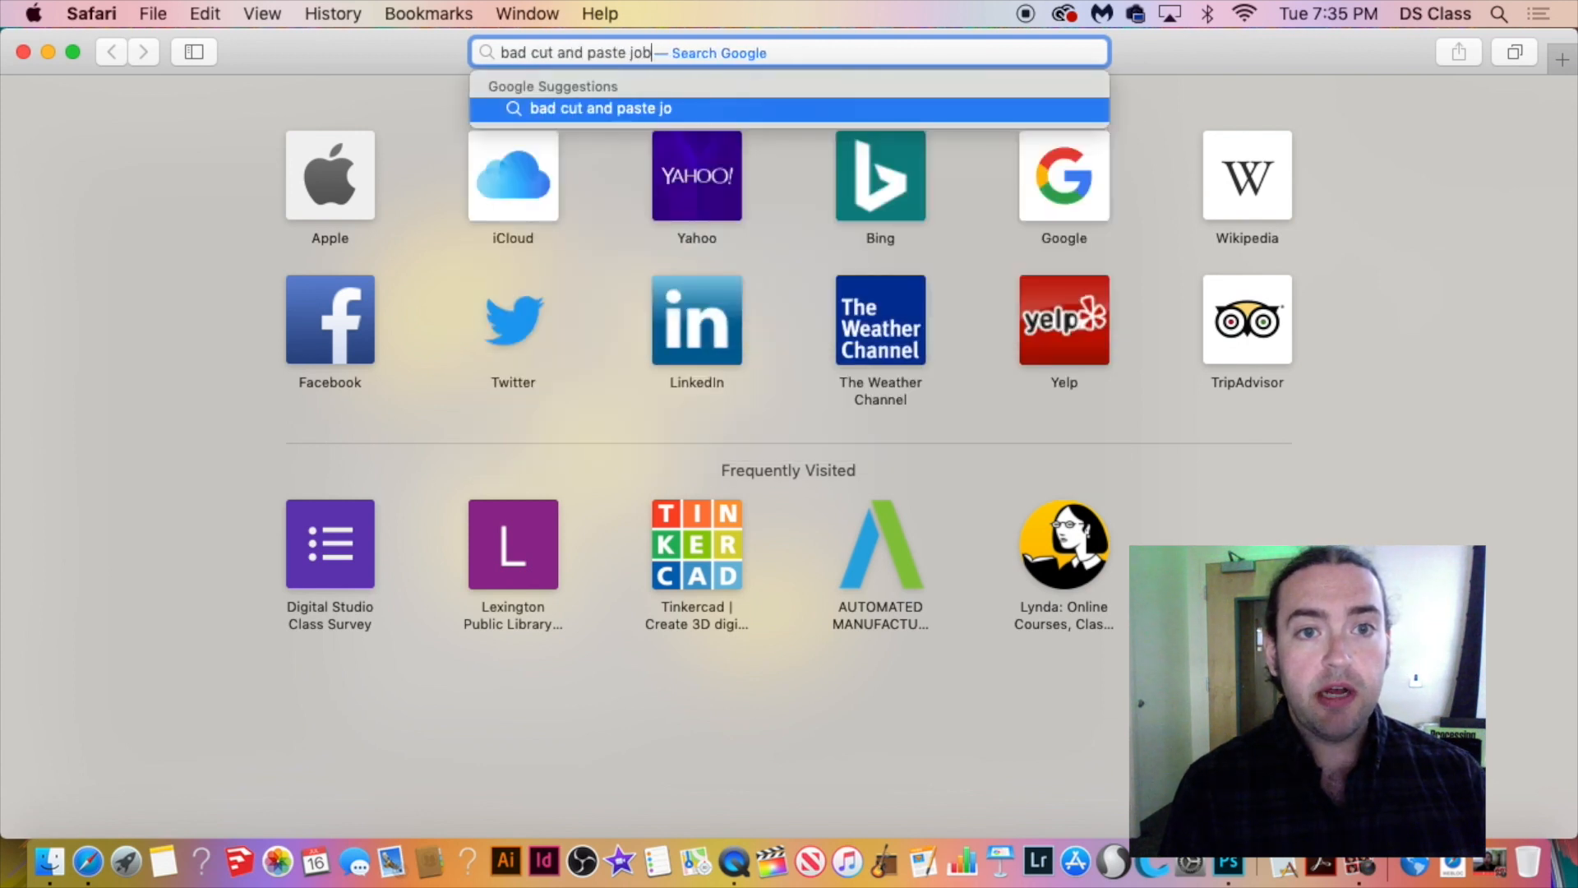
{"action": "type", "text": " photoshop"}
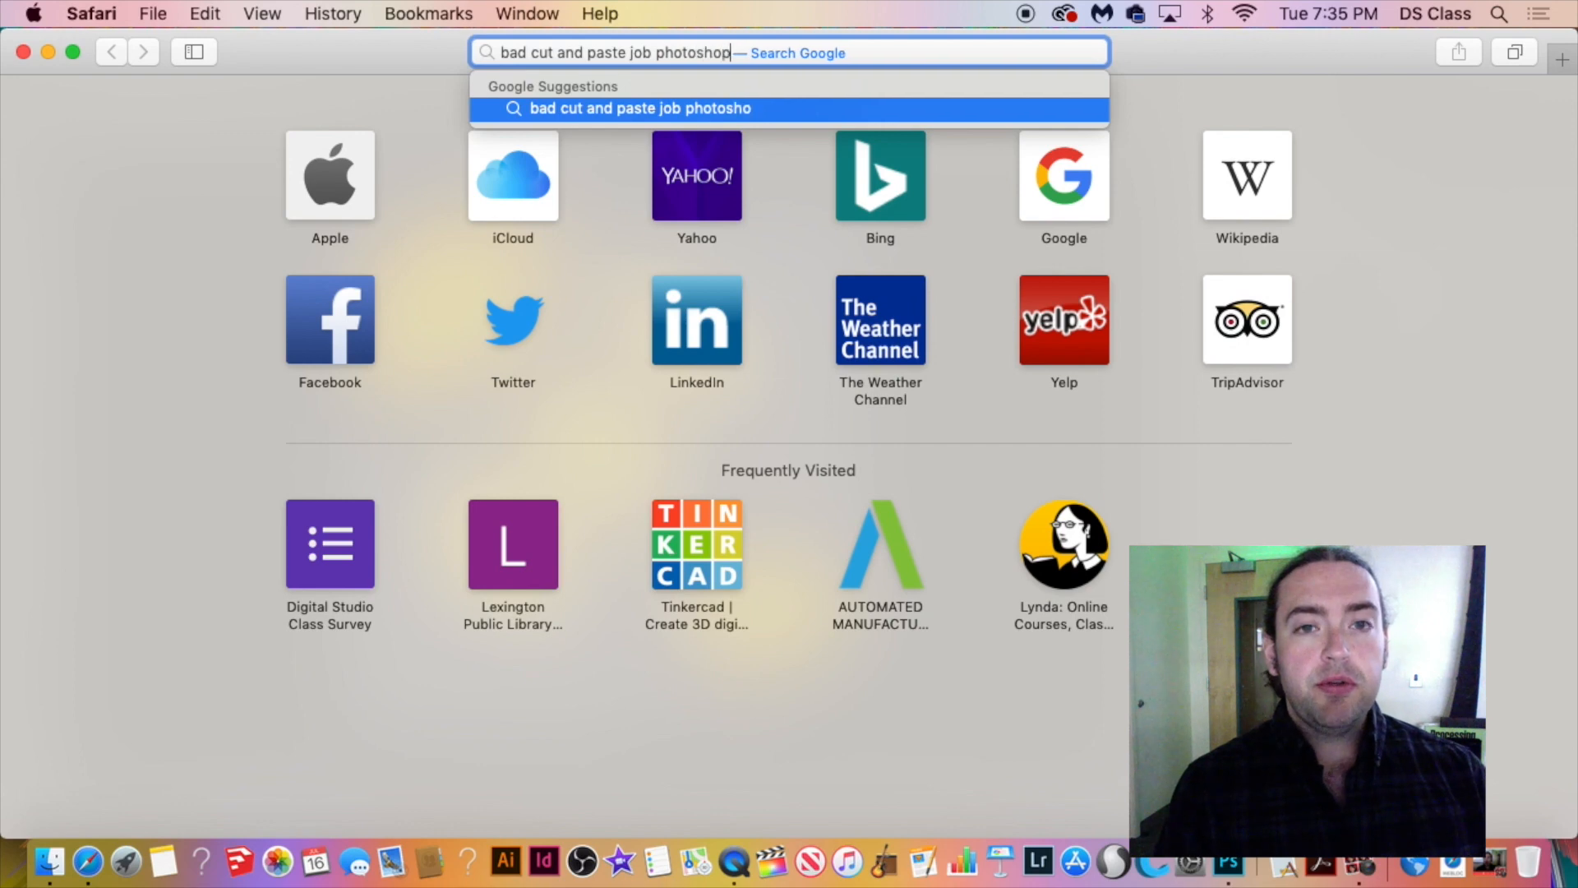
{"action": "key", "text": "Return"}
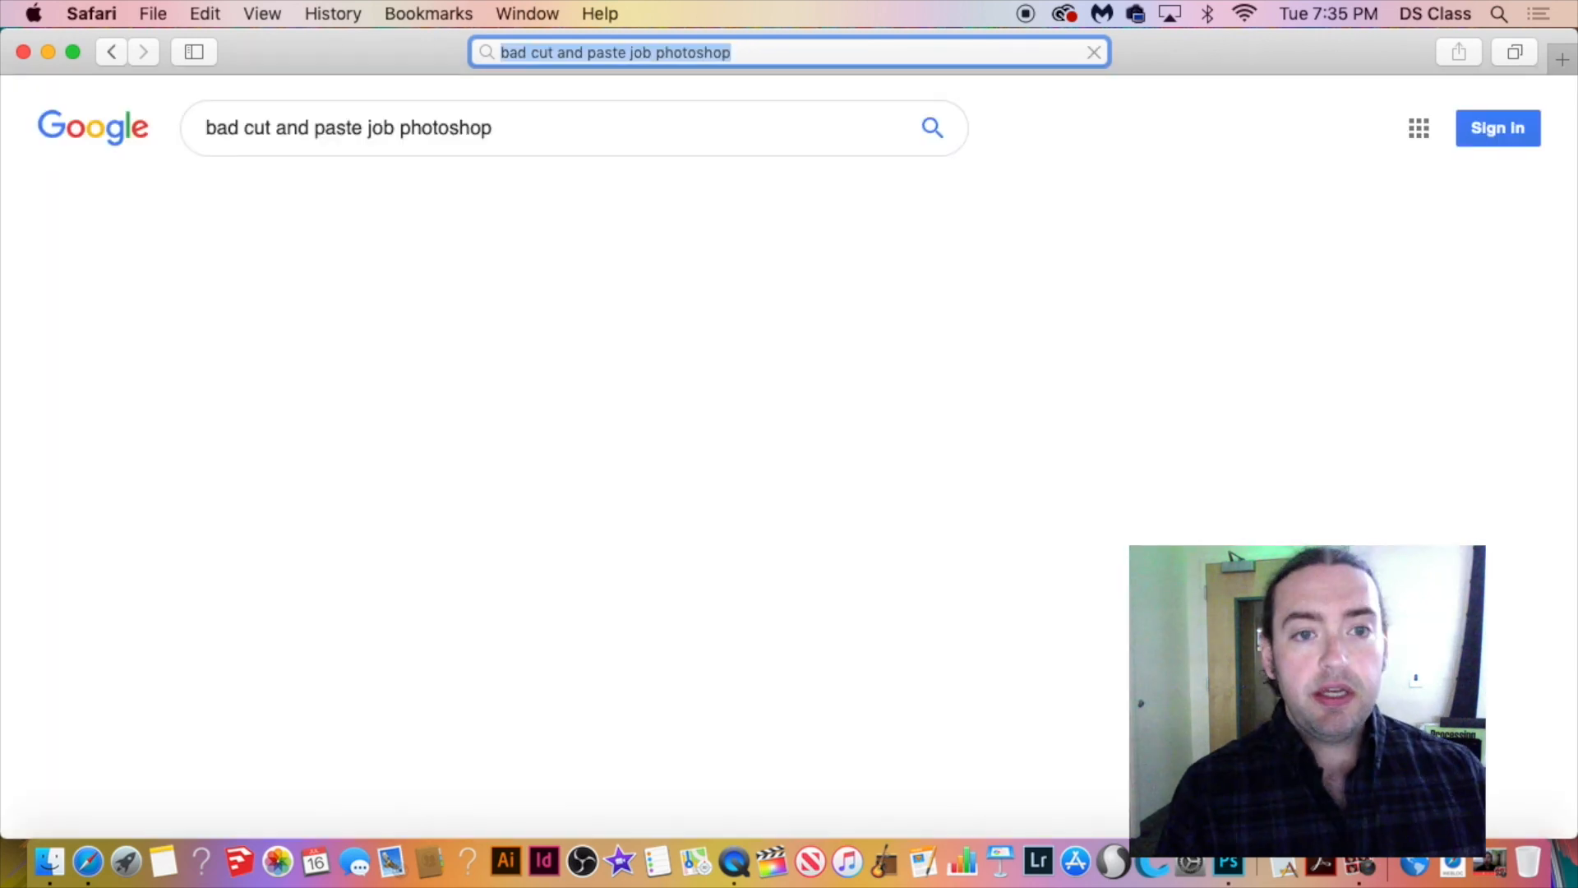
{"action": "left_click", "coordinate": [327, 200]}
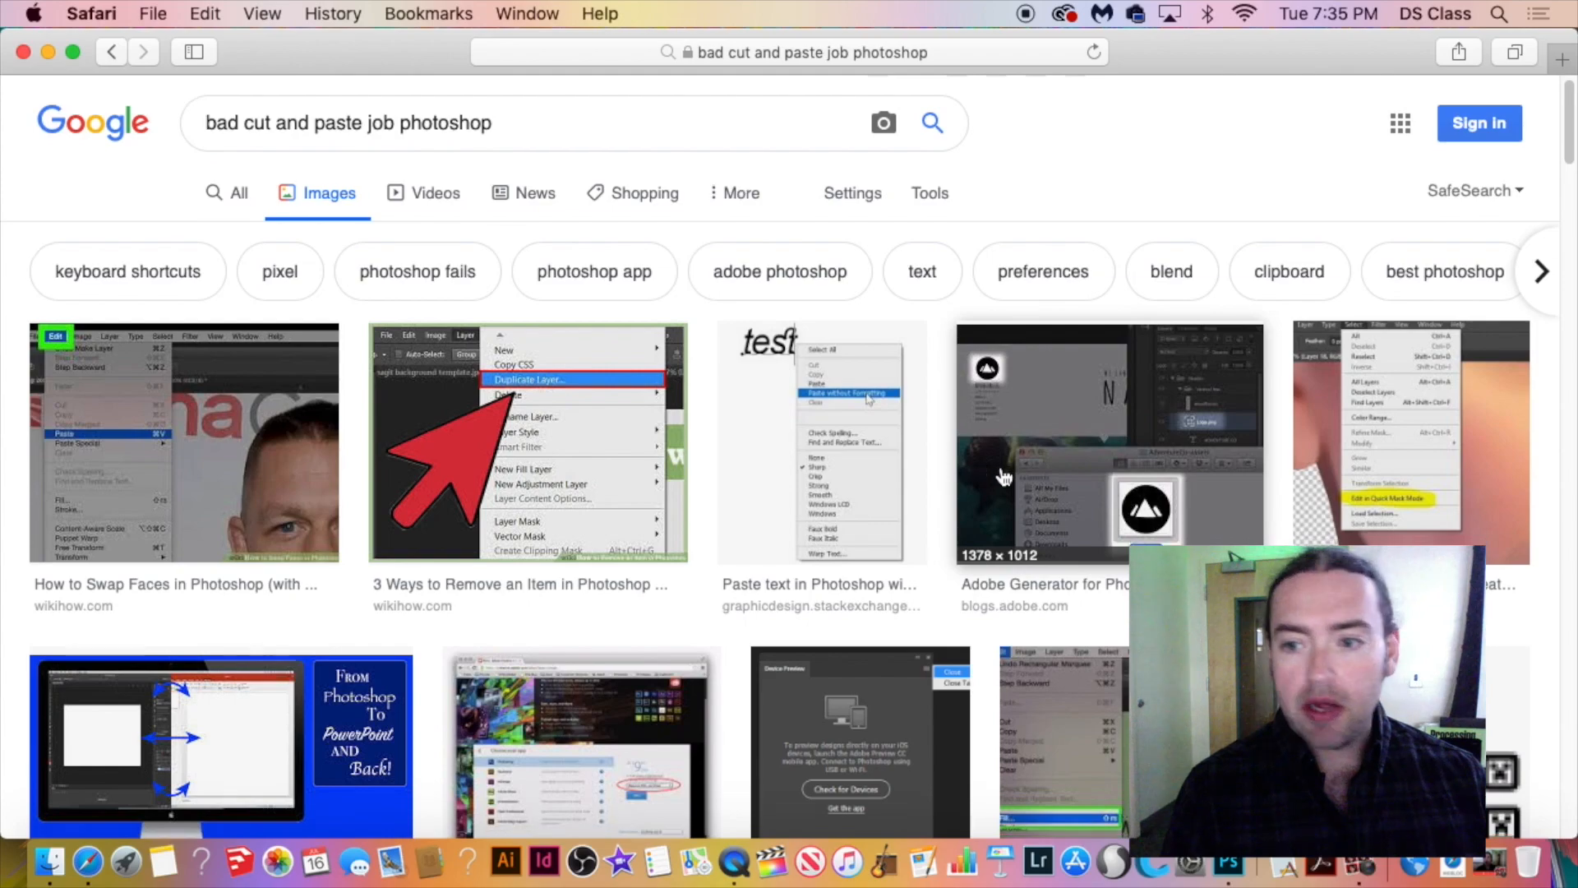
Browse the image results for poor cutouts and open the tiger example about fixing ugly edges.
{"action": "scroll", "coordinate": [1000, 476], "scroll_direction": "down", "scroll_amount": 7}
{"action": "scroll", "coordinate": [1004, 478], "scroll_direction": "down", "scroll_amount": 7}
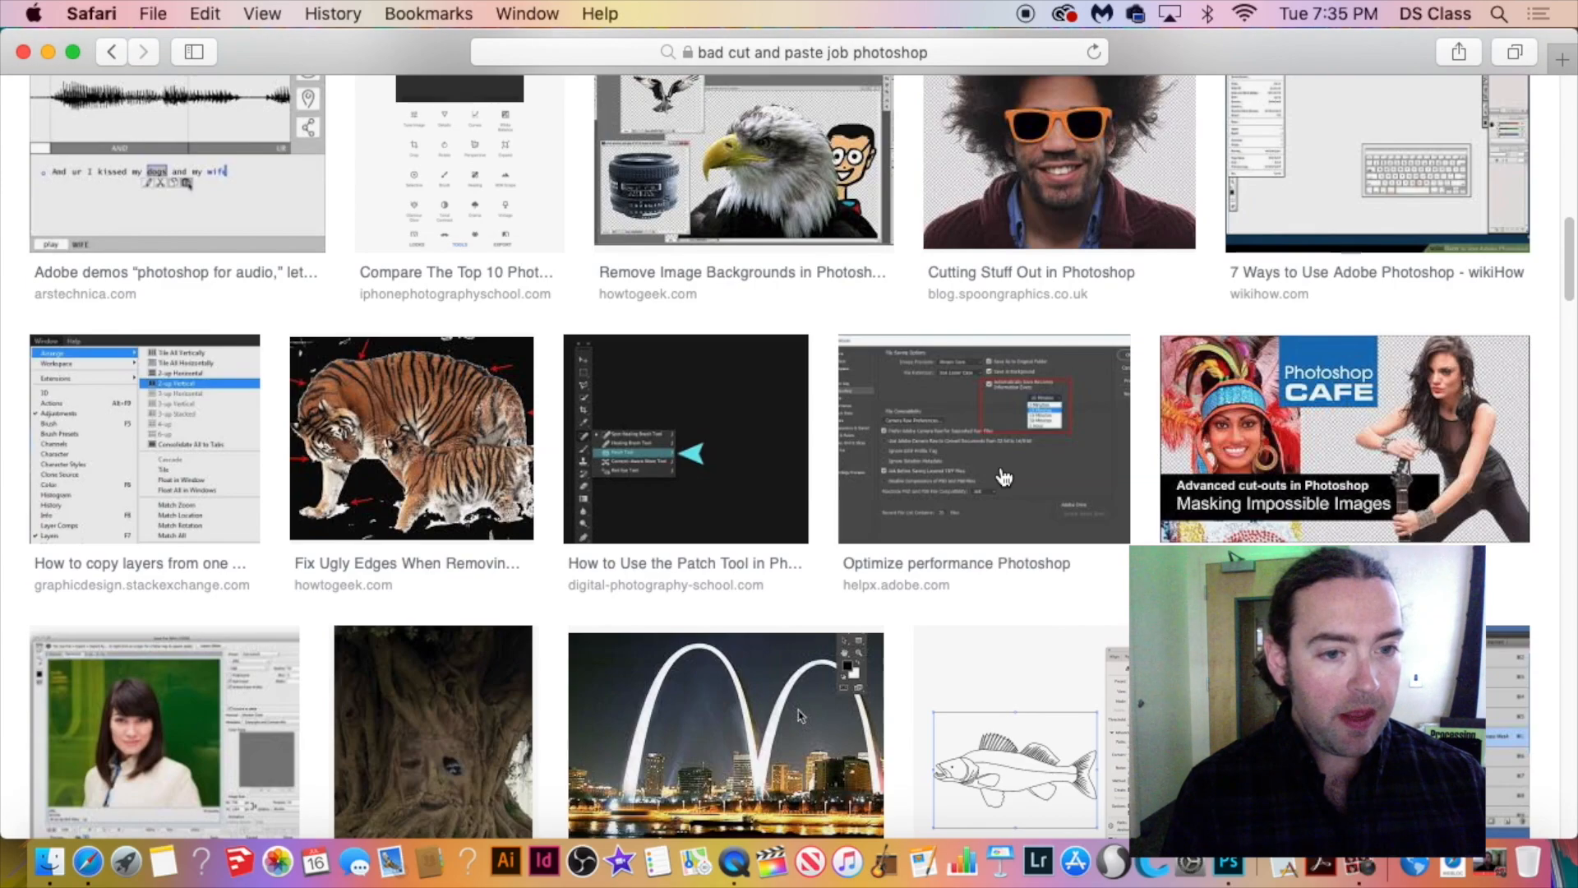
{"action": "scroll", "coordinate": [1005, 477], "scroll_direction": "down", "scroll_amount": 5}
{"action": "scroll", "coordinate": [1005, 476], "scroll_direction": "up", "scroll_amount": 5}
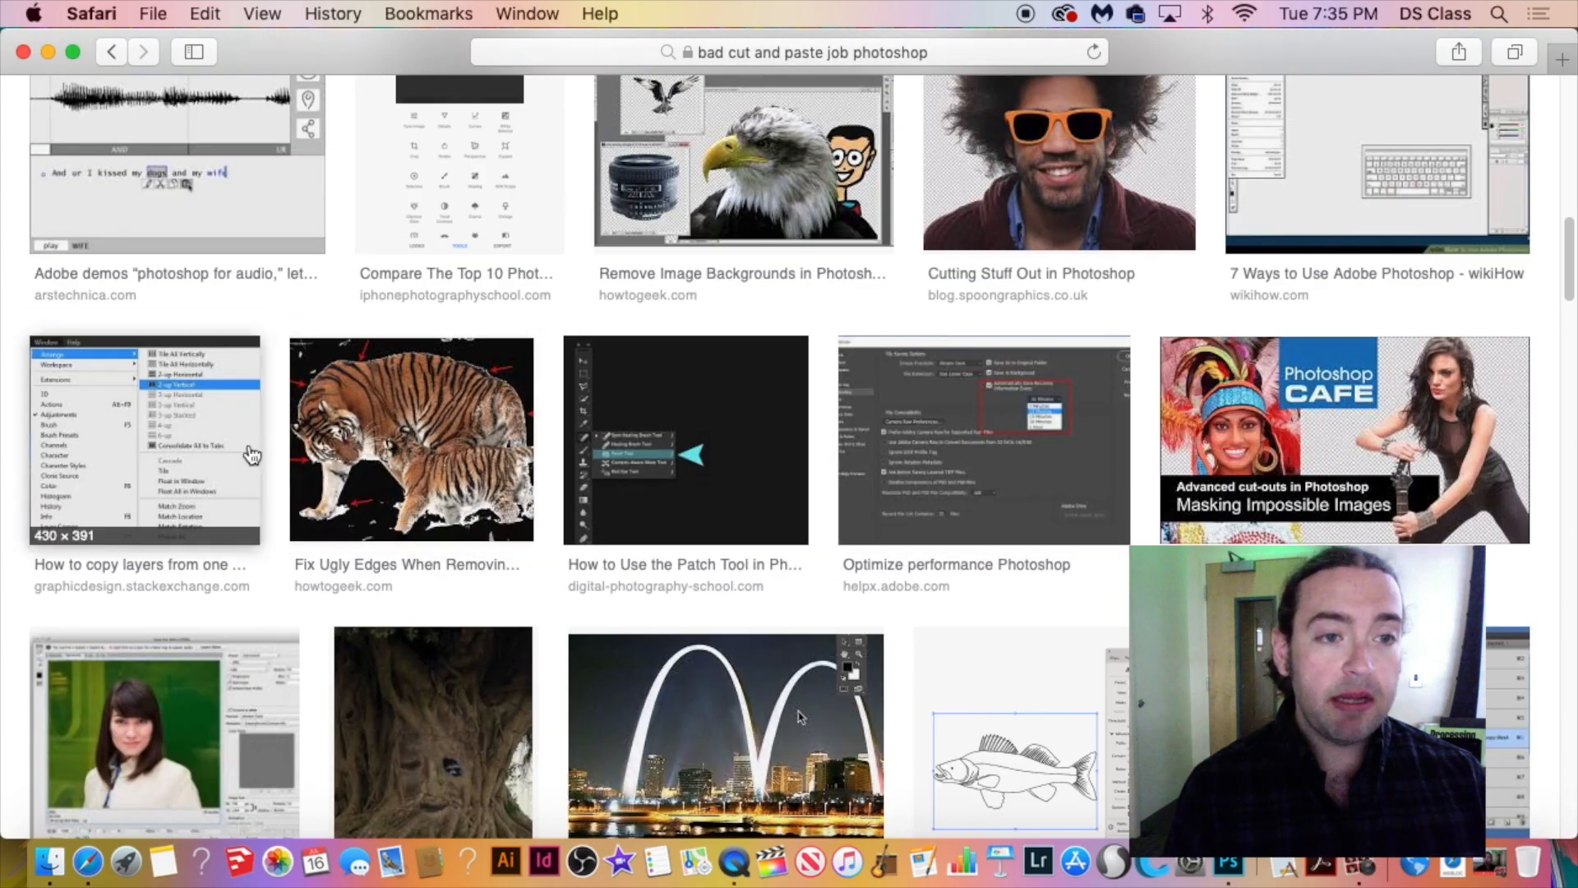
{"action": "left_click", "coordinate": [353, 423]}
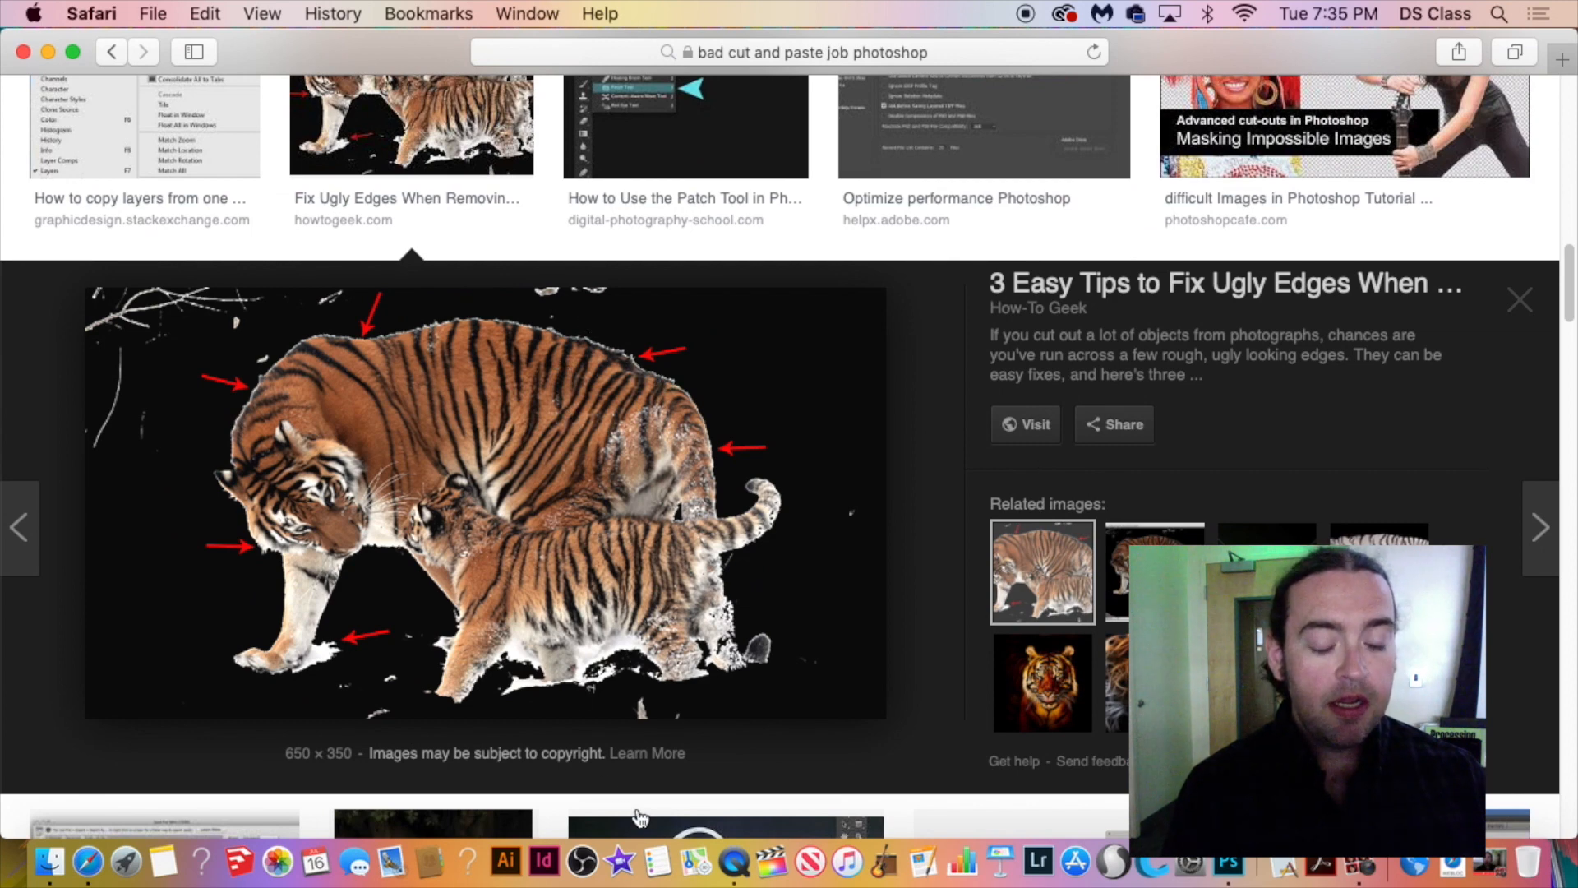
Switch to Photoshop, move the smaller upper leaf down to Y 4.67 in, and inspect the leaf cutout edges up close.
{"action": "left_click", "coordinate": [1231, 865]}
{"action": "left_click_drag", "start_coordinate": [690, 367], "coordinate": [689, 392]}
{"action": "key", "text": "super+equal"}
{"action": "key", "text": "super+equal"}
{"action": "key", "text": "super+equal"}
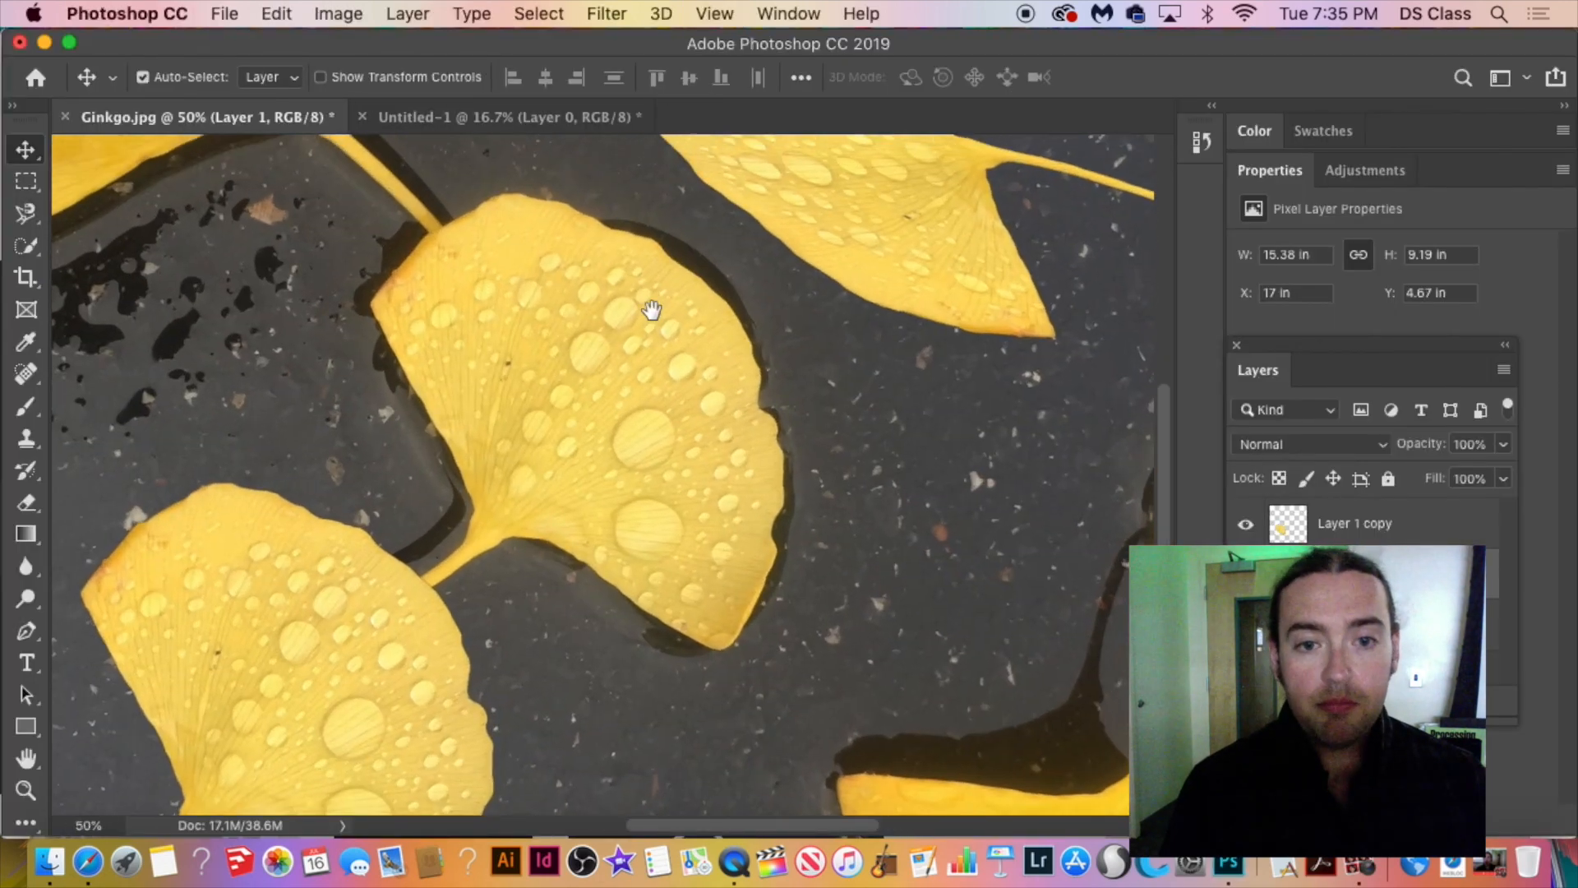
{"action": "left_click_drag", "start_coordinate": [652, 310], "coordinate": [527, 338]}
{"action": "scroll", "coordinate": [690, 188], "scroll_direction": "down", "scroll_amount": 1}
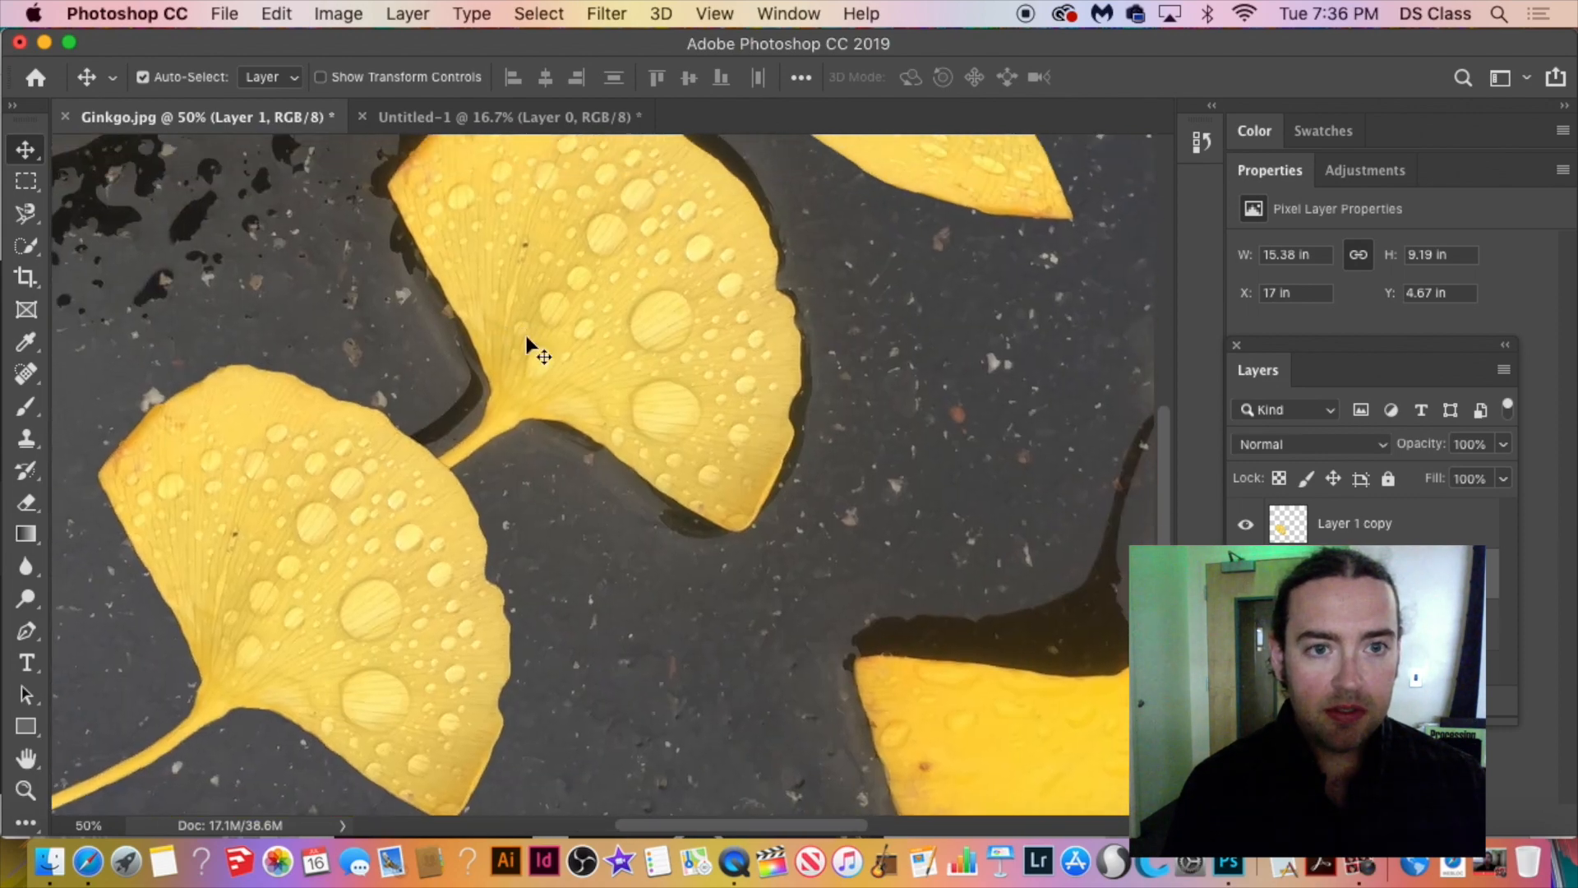
{"action": "key", "text": "super+minus"}
Open Bull.jpg from the "old" folder inside Photoshop Basics.
{"action": "left_click", "coordinate": [491, 115]}
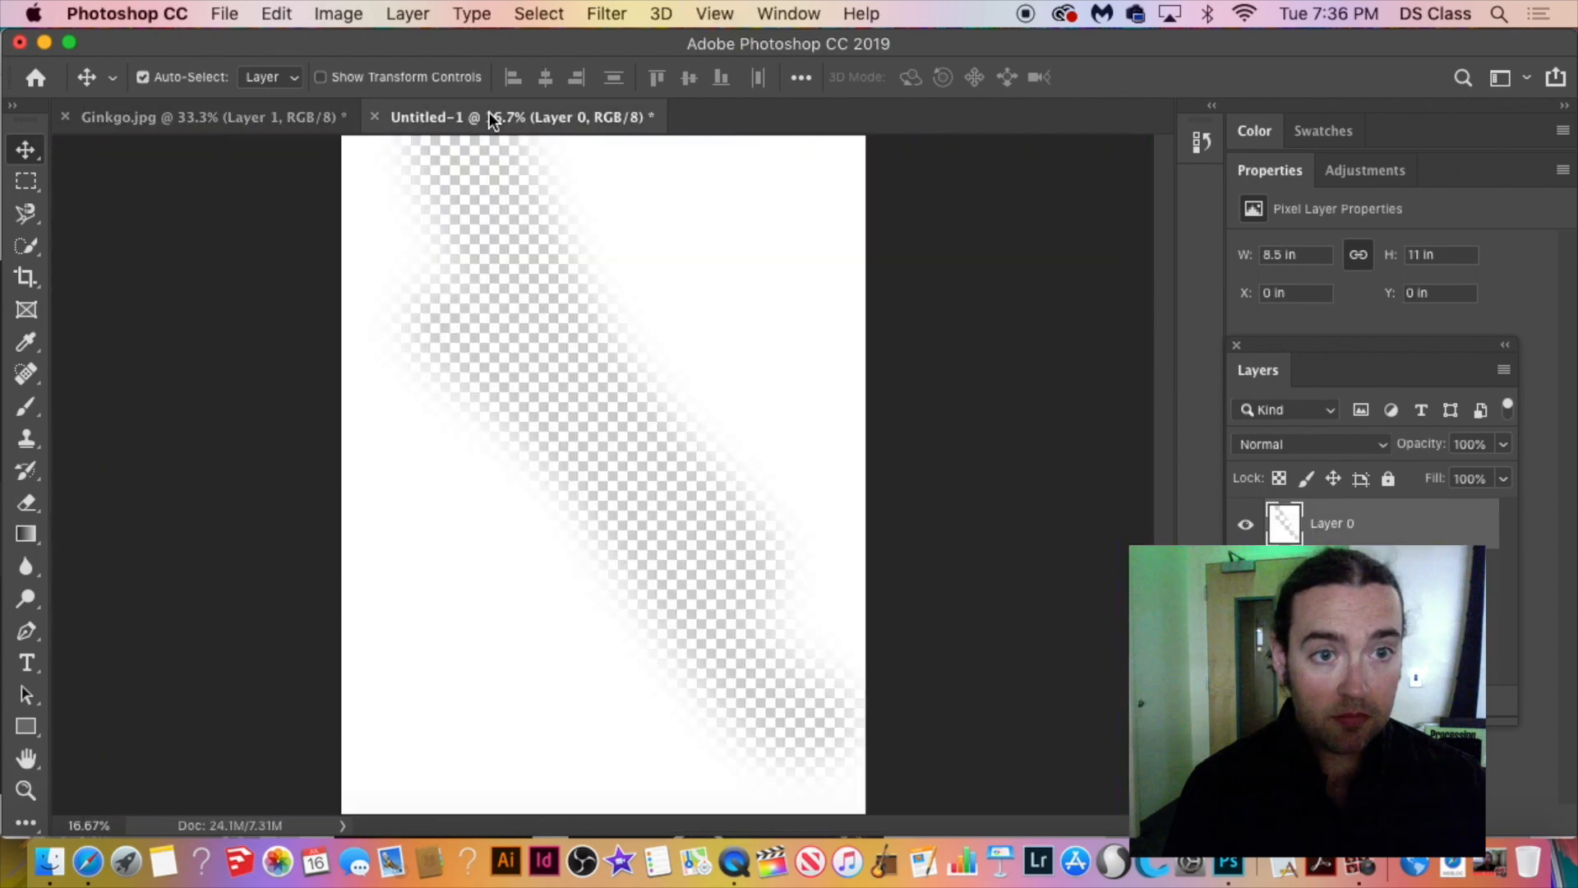
{"action": "left_click", "coordinate": [237, 17]}
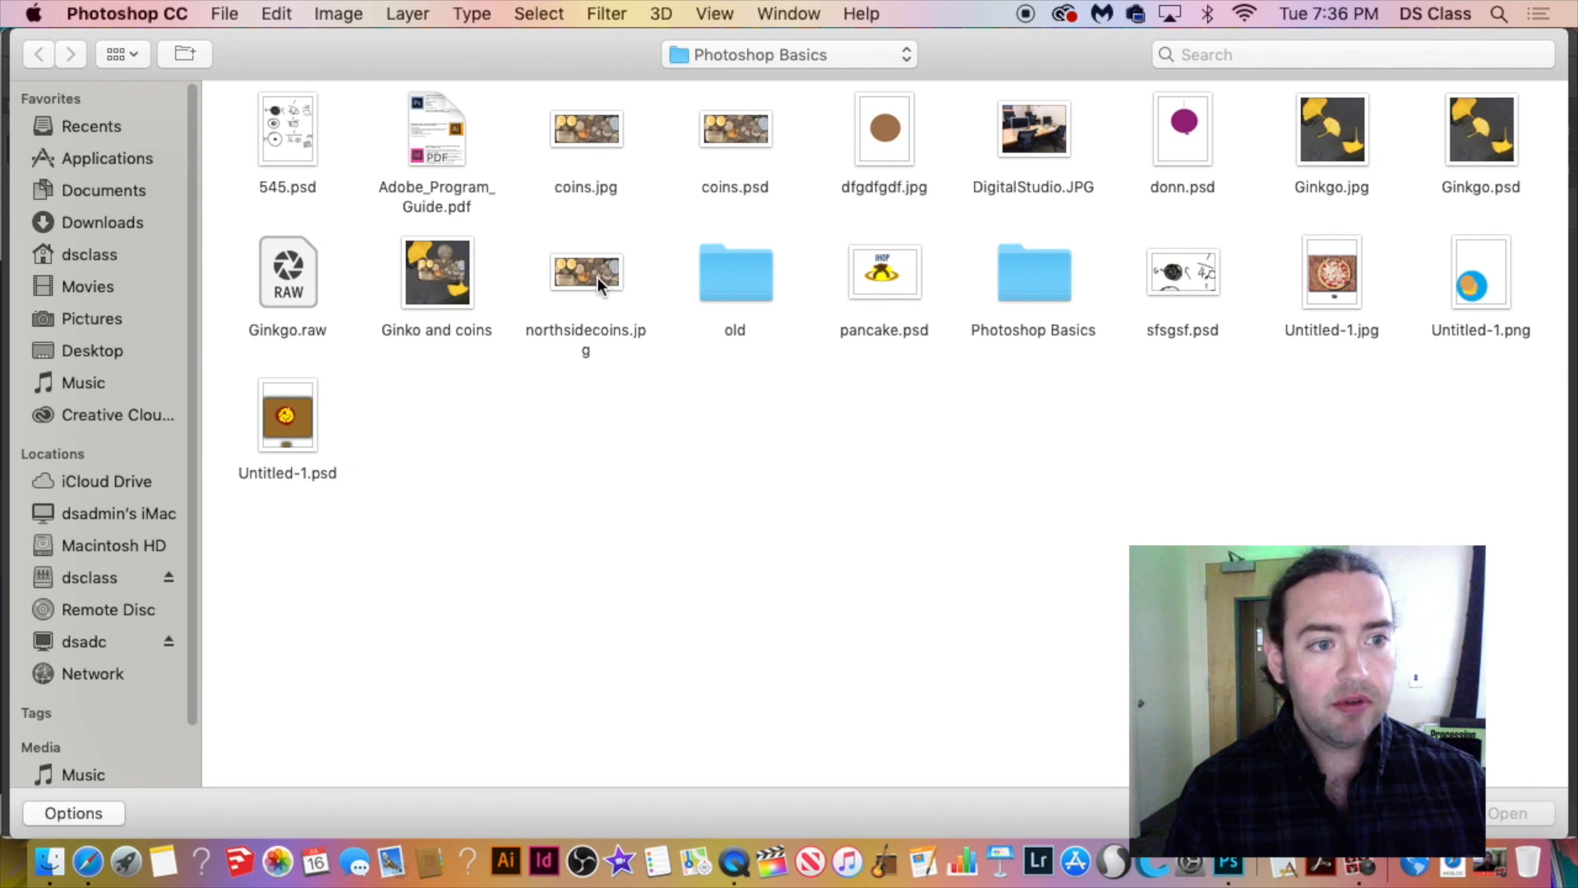
{"action": "double_click", "coordinate": [712, 292]}
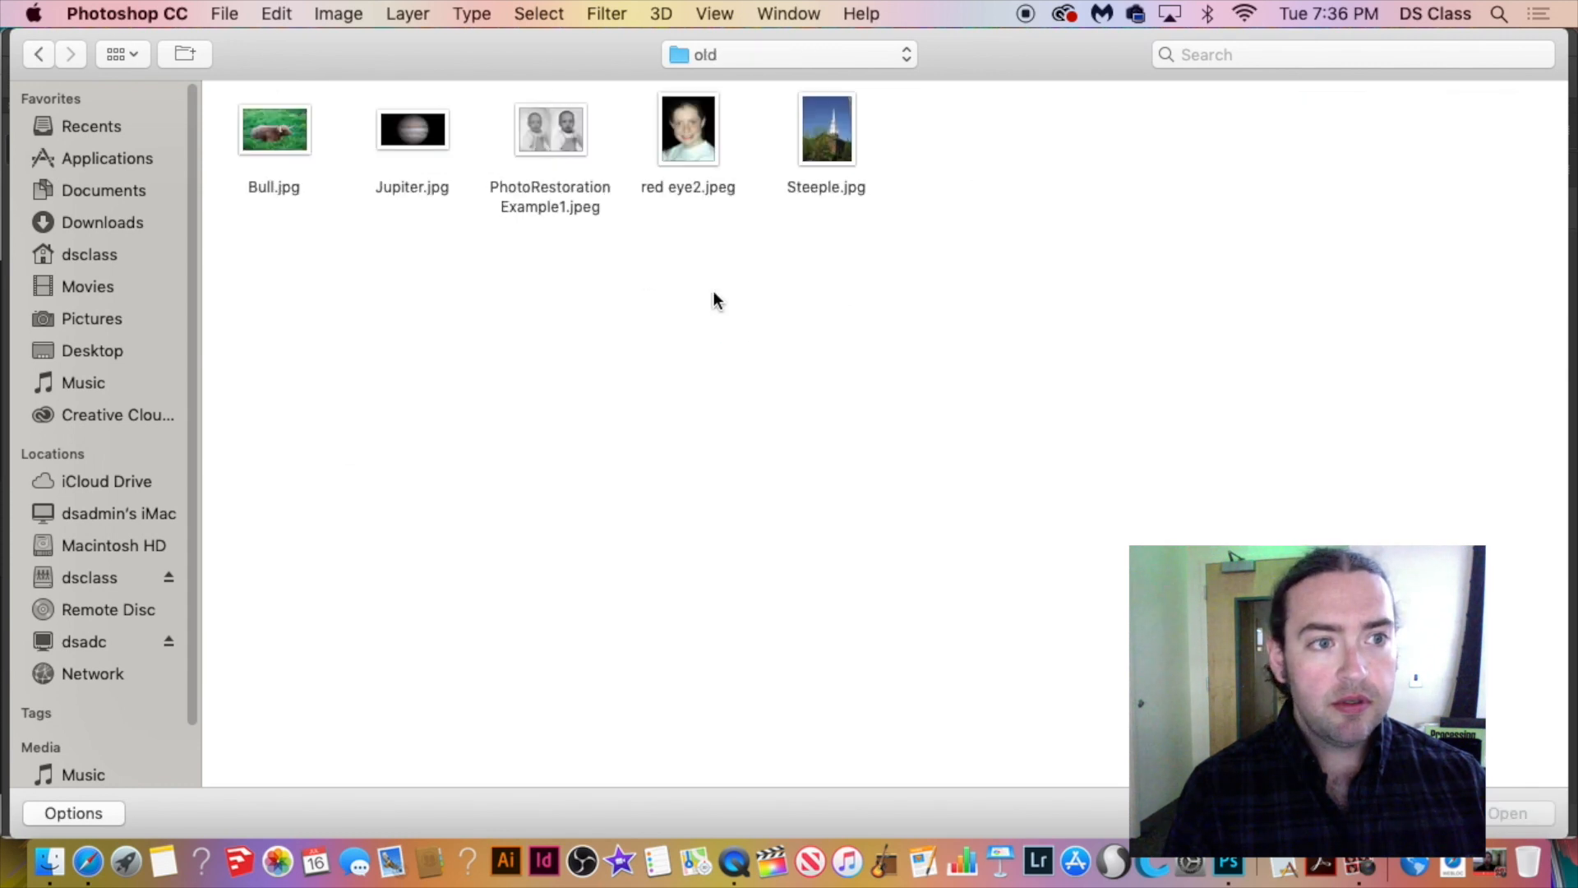
{"action": "double_click", "coordinate": [292, 137]}
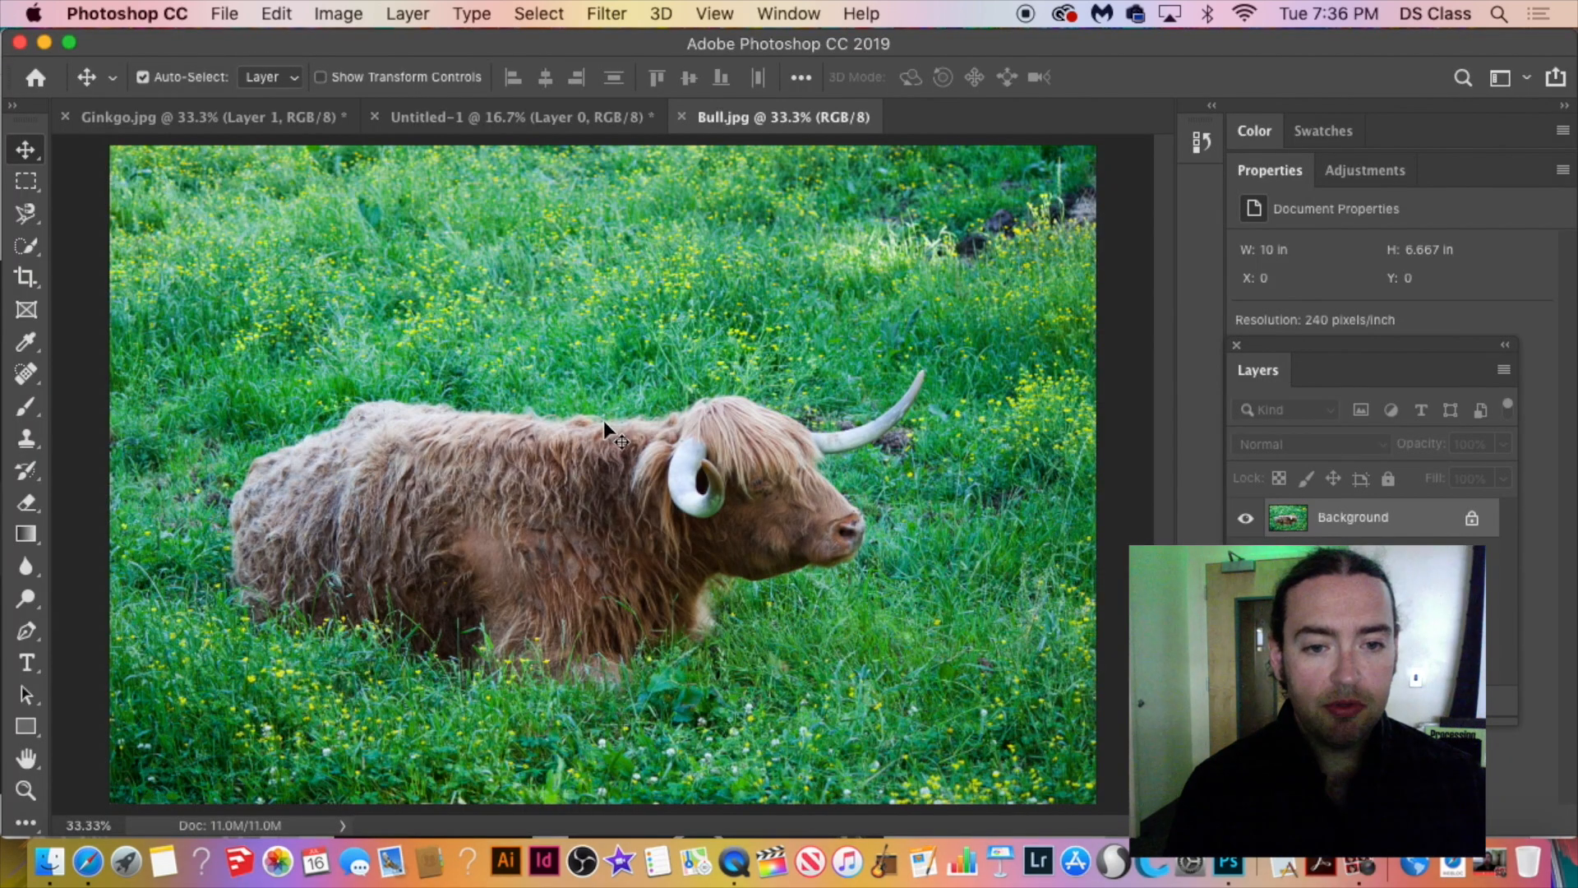
Select the bull's body, head and horn with the Quick Selection tool and copy the selection.
{"action": "left_click", "coordinate": [27, 245]}
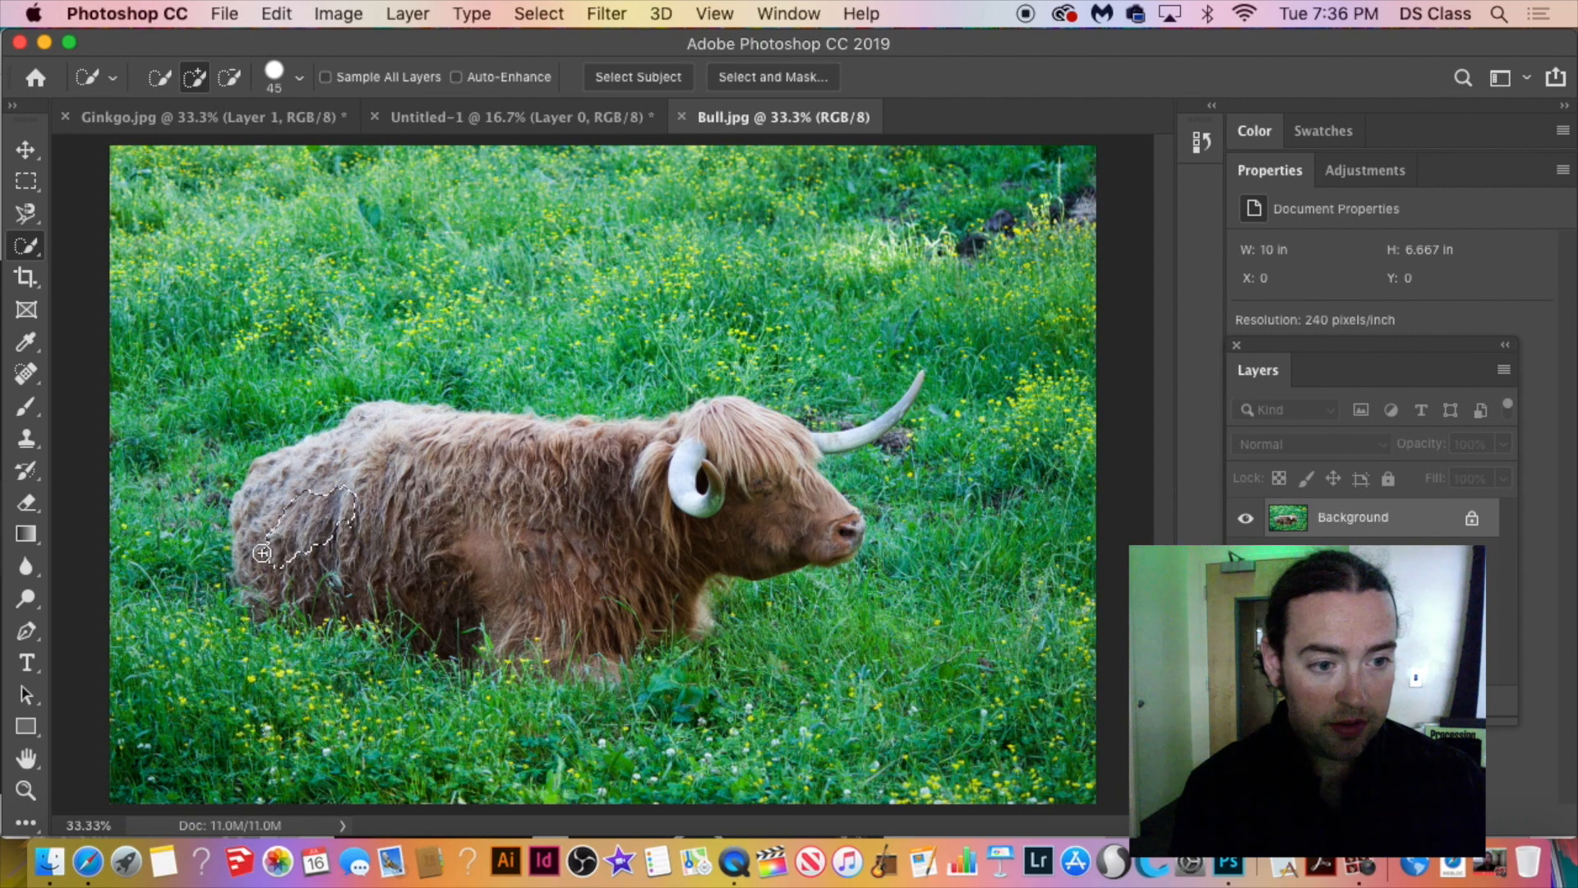
{"action": "mouse_move", "coordinate": [364, 453]}
{"action": "left_mouse_down"}
{"action": "mouse_move", "coordinate": [452, 496]}
{"action": "mouse_move", "coordinate": [318, 564]}
{"action": "mouse_move", "coordinate": [366, 594]}
{"action": "mouse_move", "coordinate": [575, 616]}
{"action": "mouse_move", "coordinate": [685, 600]}
{"action": "mouse_move", "coordinate": [690, 551]}
{"action": "mouse_move", "coordinate": [740, 512]}
{"action": "left_mouse_up"}
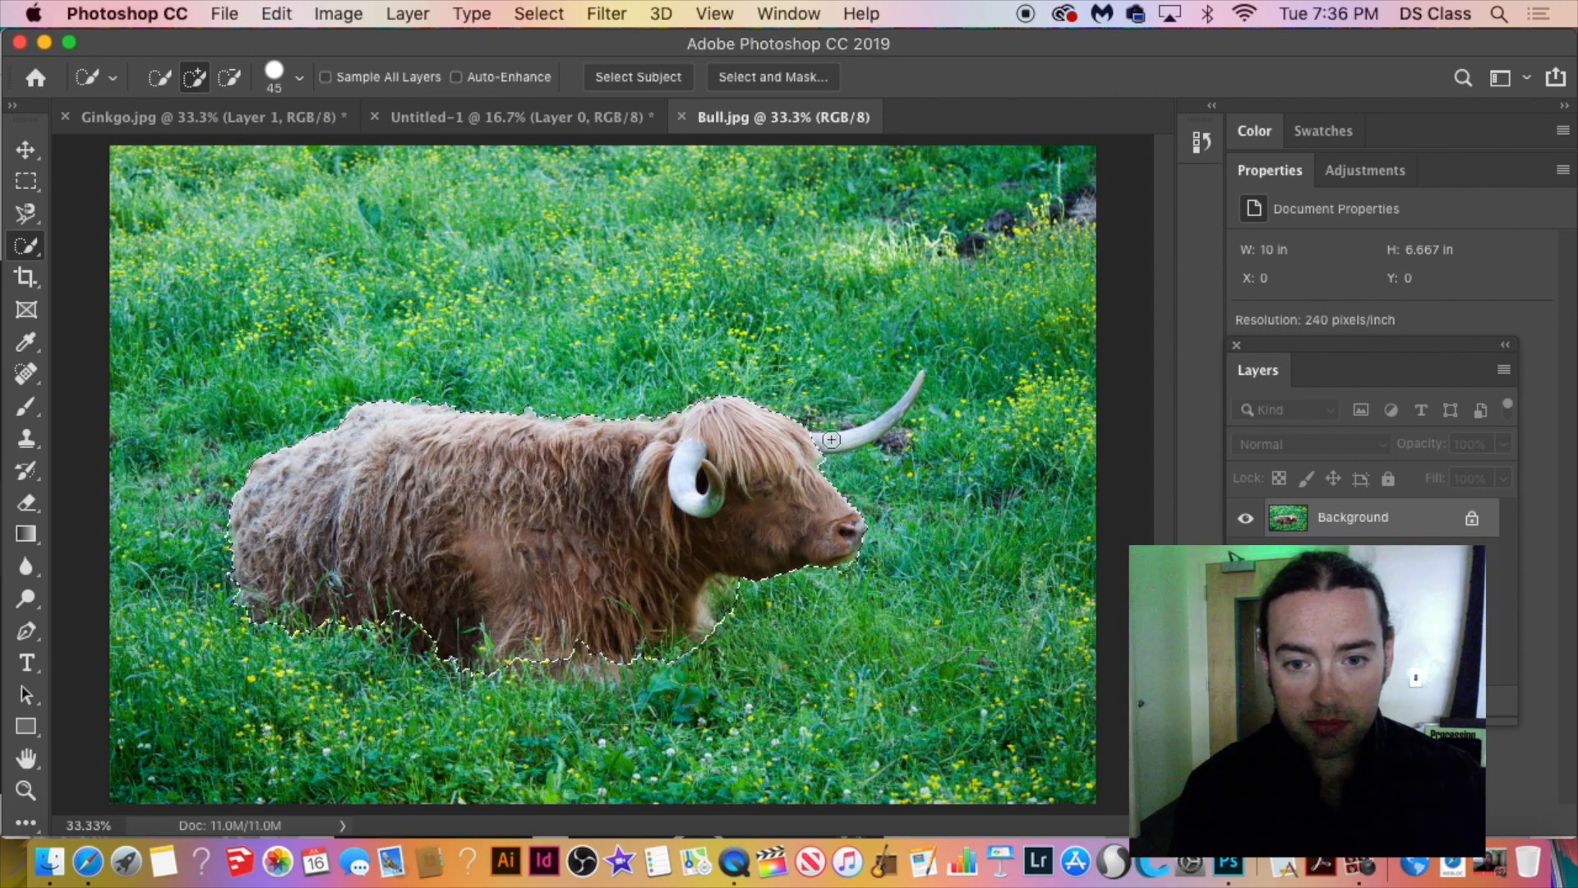
{"action": "left_click_drag", "start_coordinate": [826, 444], "coordinate": [919, 376]}
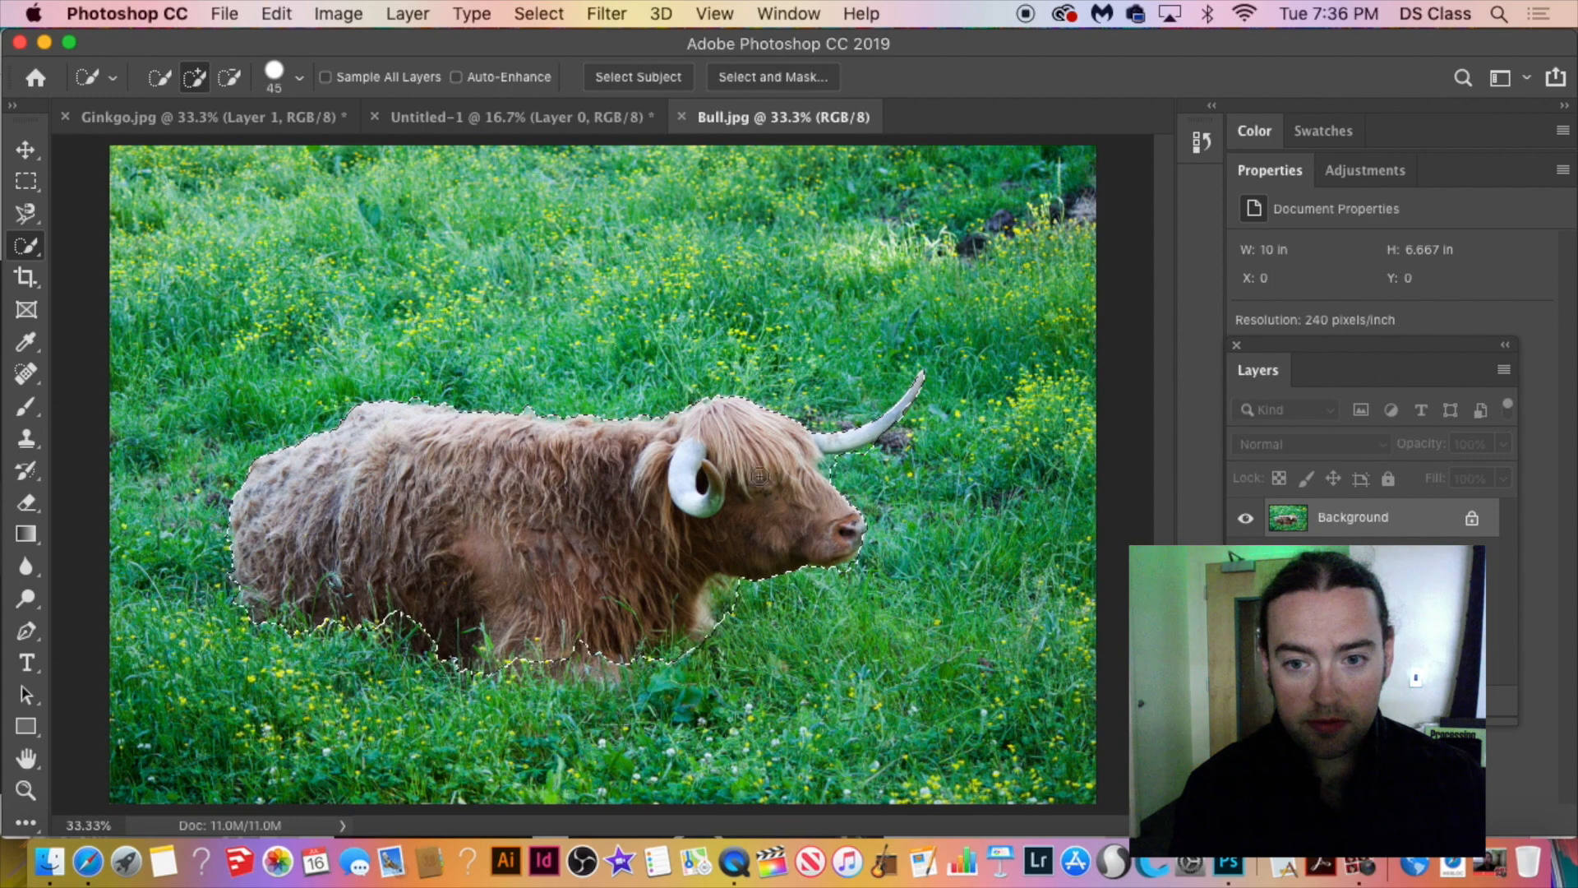
{"action": "key", "text": "super+c"}
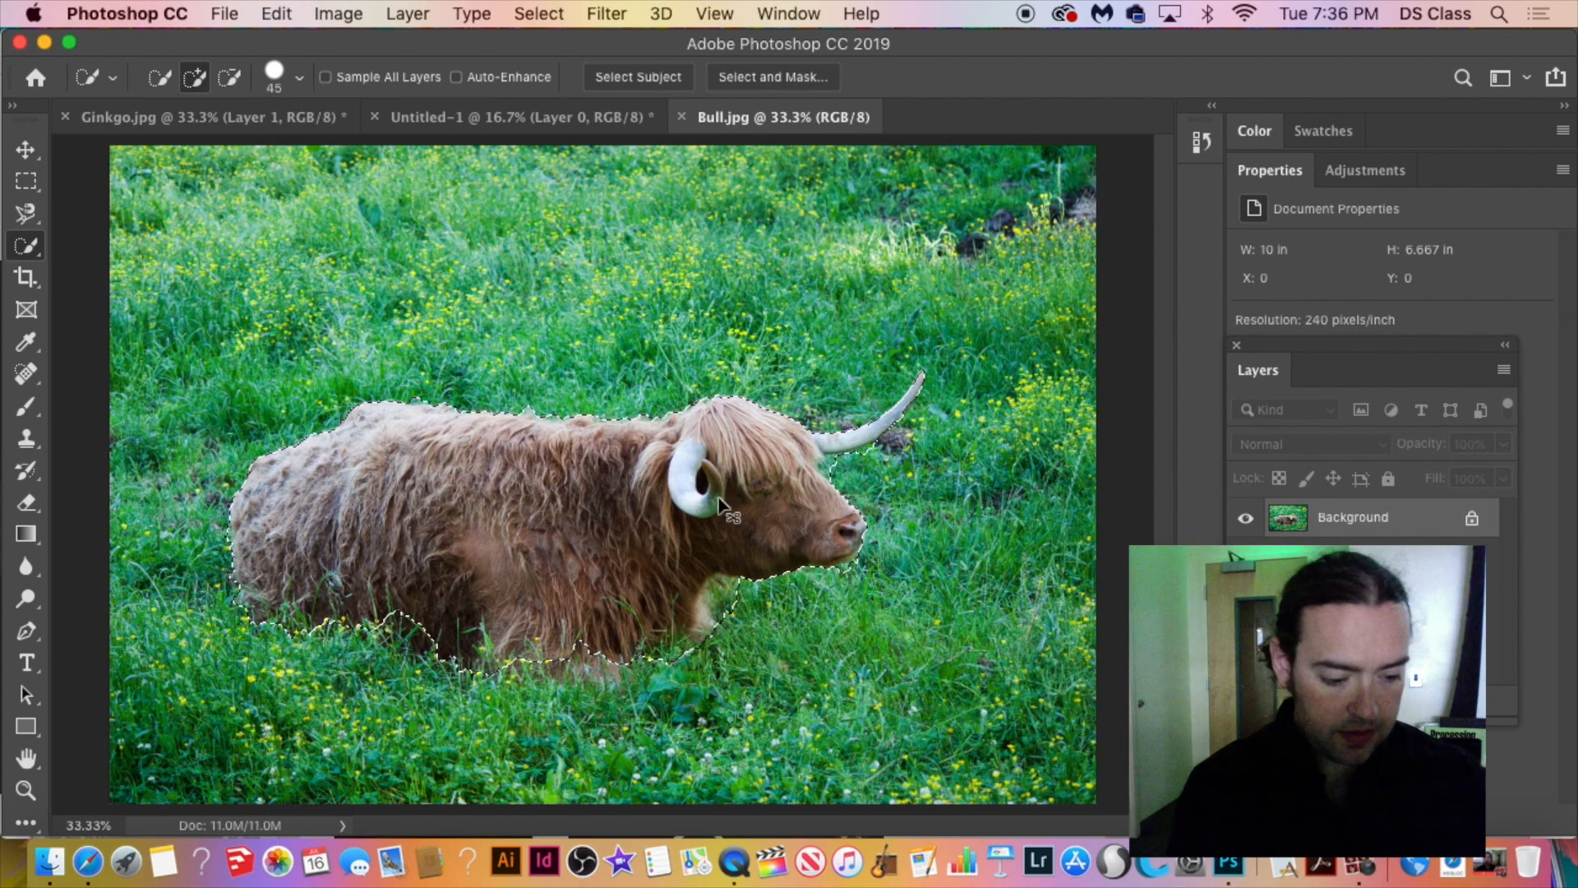
Paste the copied bull into Ginkgo.jpg and move it up over the leaves to X 2.25 in, Y 11.43 in.
{"action": "key", "text": "ctrl+Tab"}
{"action": "key", "text": "super+v"}
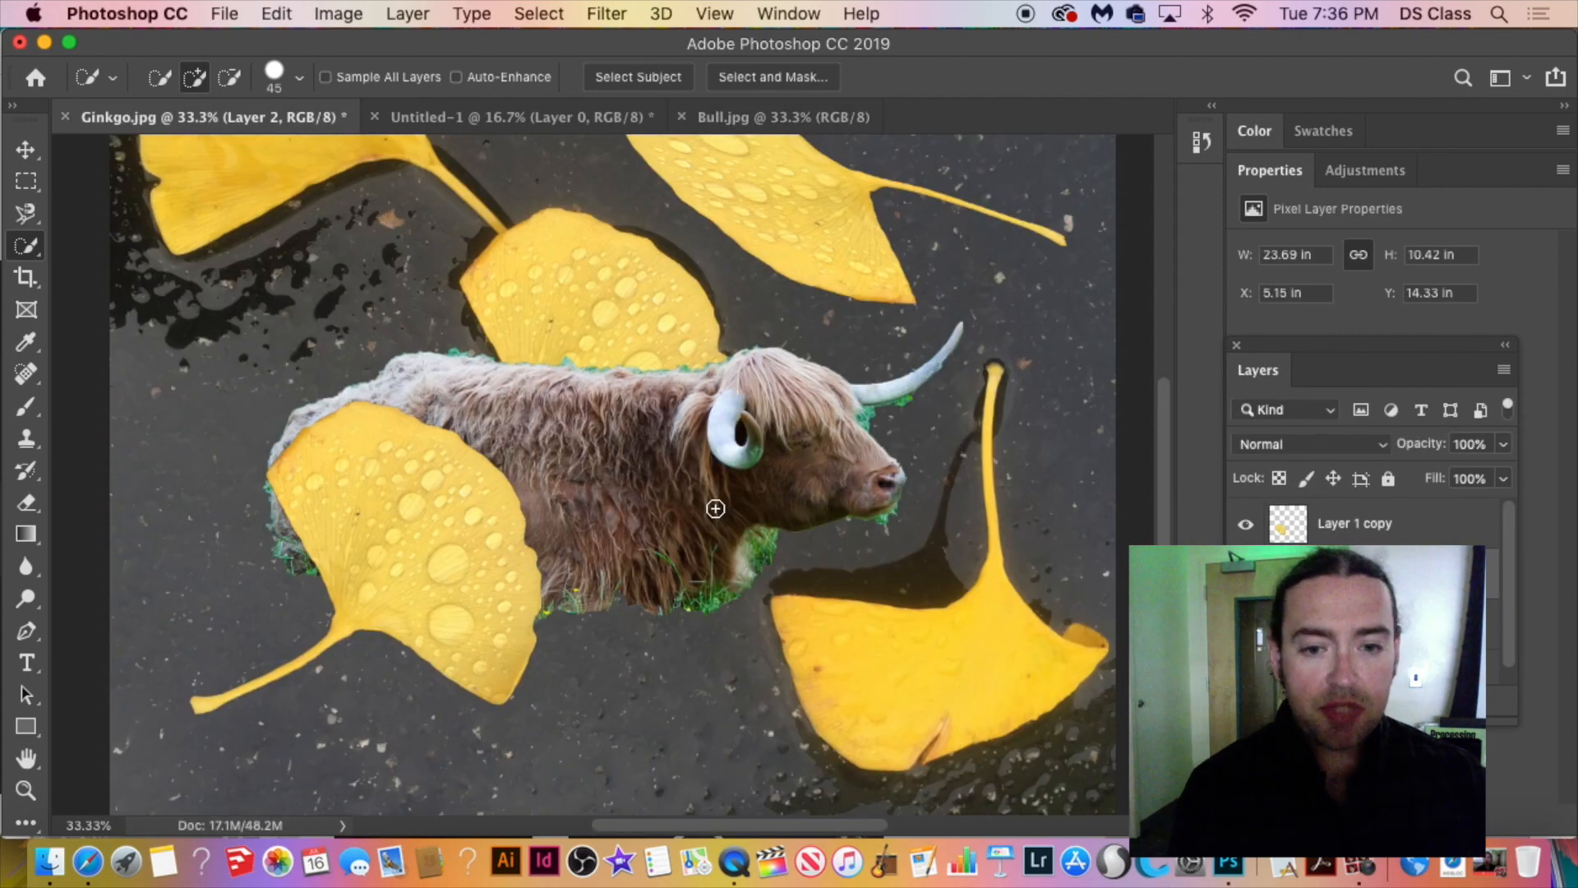
{"action": "key", "text": "v"}
{"action": "left_click_drag", "start_coordinate": [680, 486], "coordinate": [580, 374]}
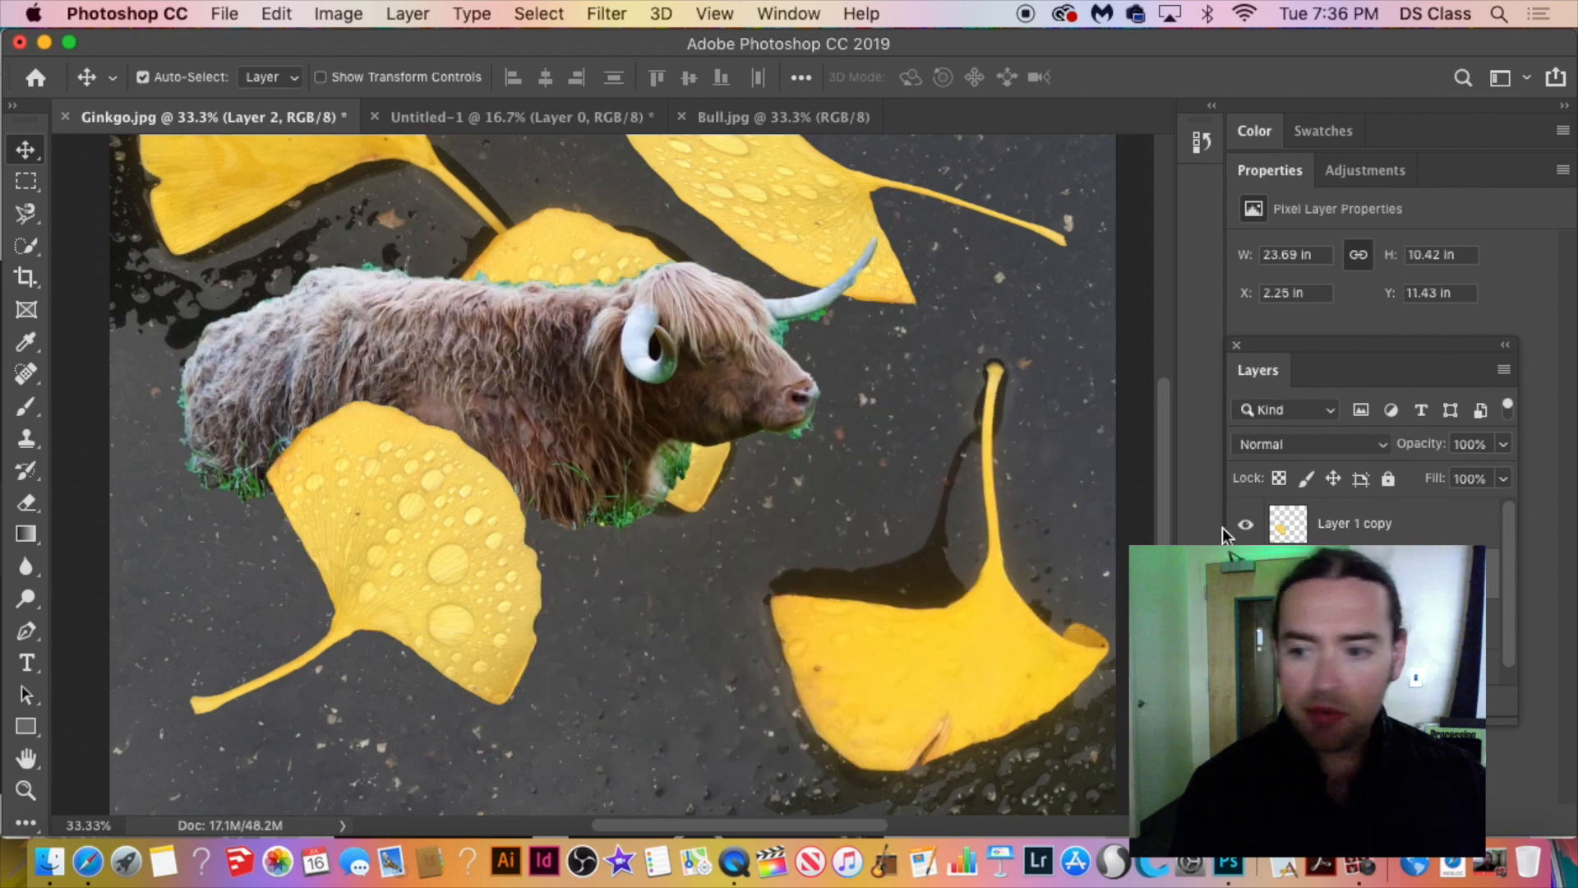
Hide the Layer 1 copy leaf and move the bull to the image's lower-left area at X 0.58 in, Y 22.03 in.
{"action": "left_click", "coordinate": [1256, 524]}
{"action": "left_click_drag", "start_coordinate": [551, 431], "coordinate": [658, 506]}
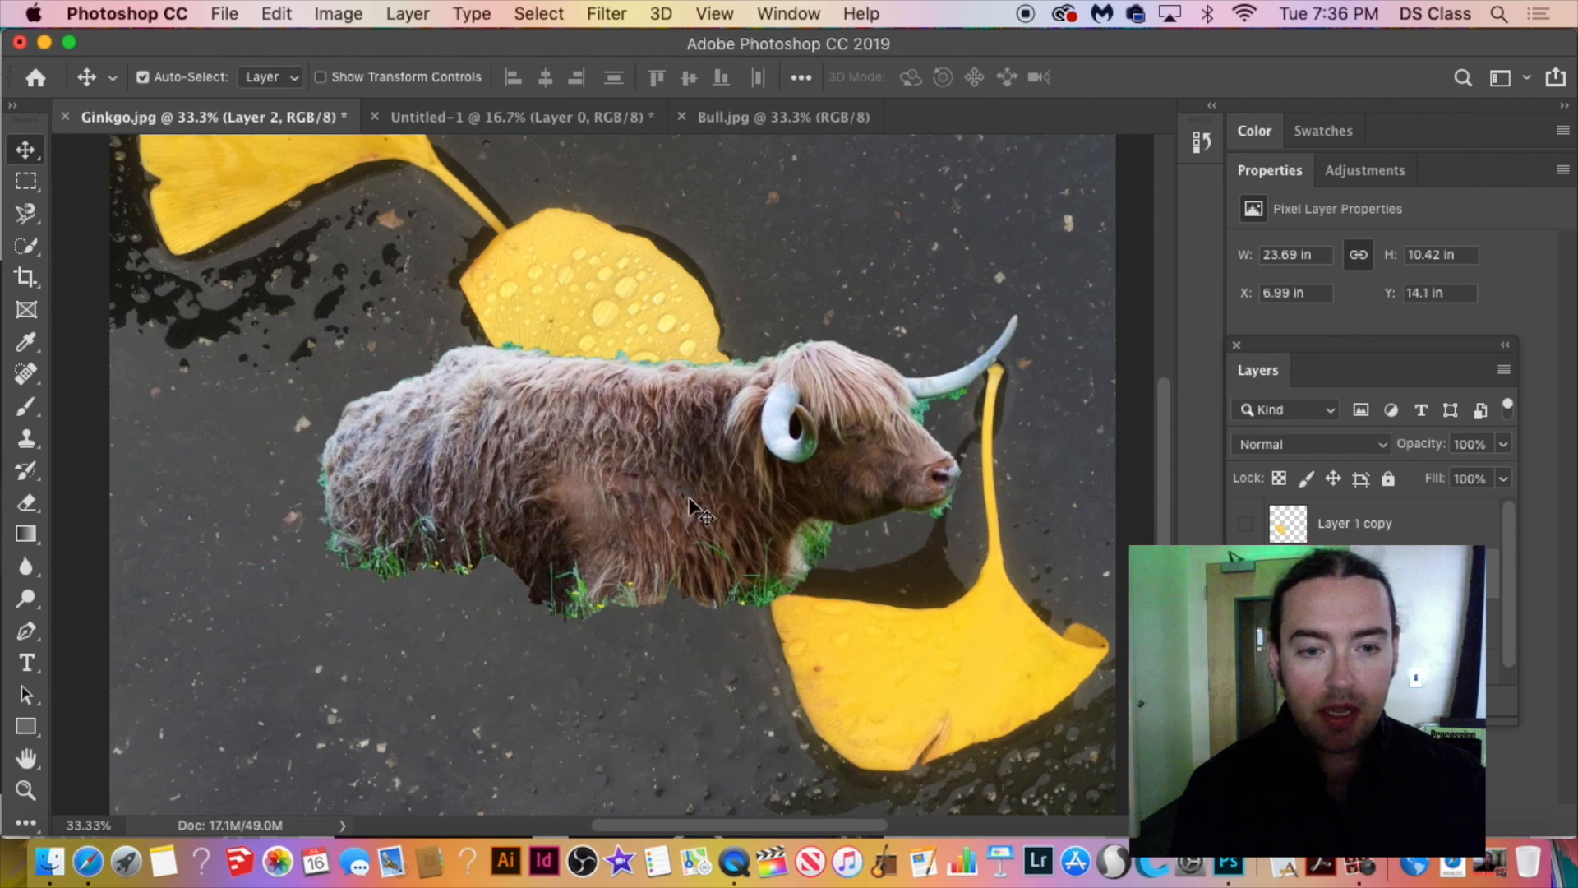
{"action": "left_click_drag", "start_coordinate": [775, 428], "coordinate": [609, 605]}
{"action": "key", "text": "super+plus"}
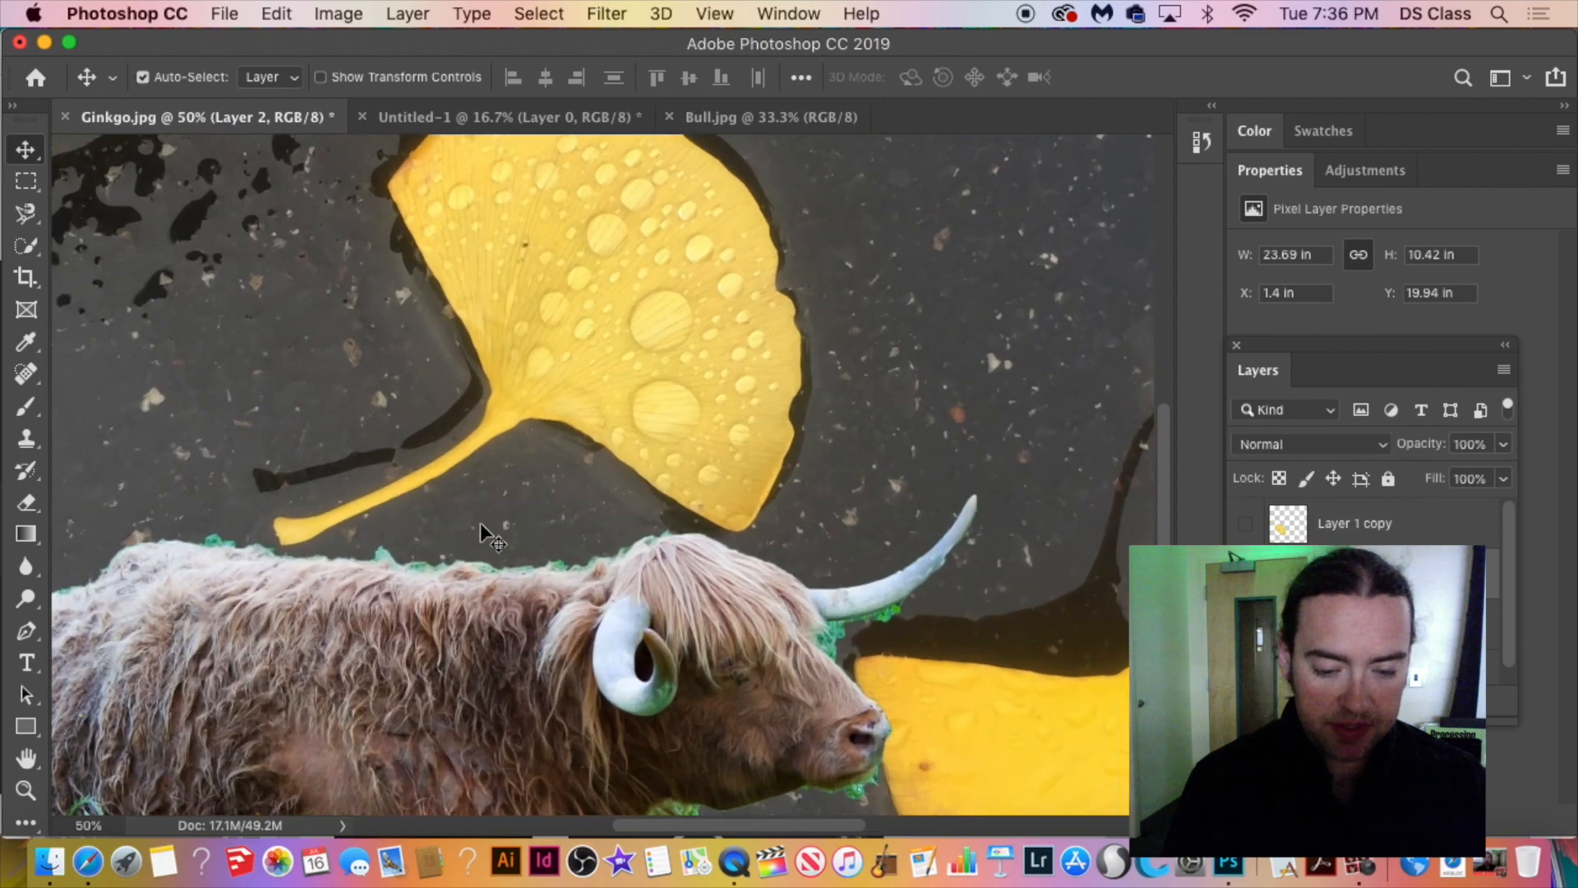
{"action": "left_click_drag", "start_coordinate": [486, 533], "coordinate": [662, 176]}
{"action": "left_click_drag", "start_coordinate": [541, 425], "coordinate": [478, 561]}
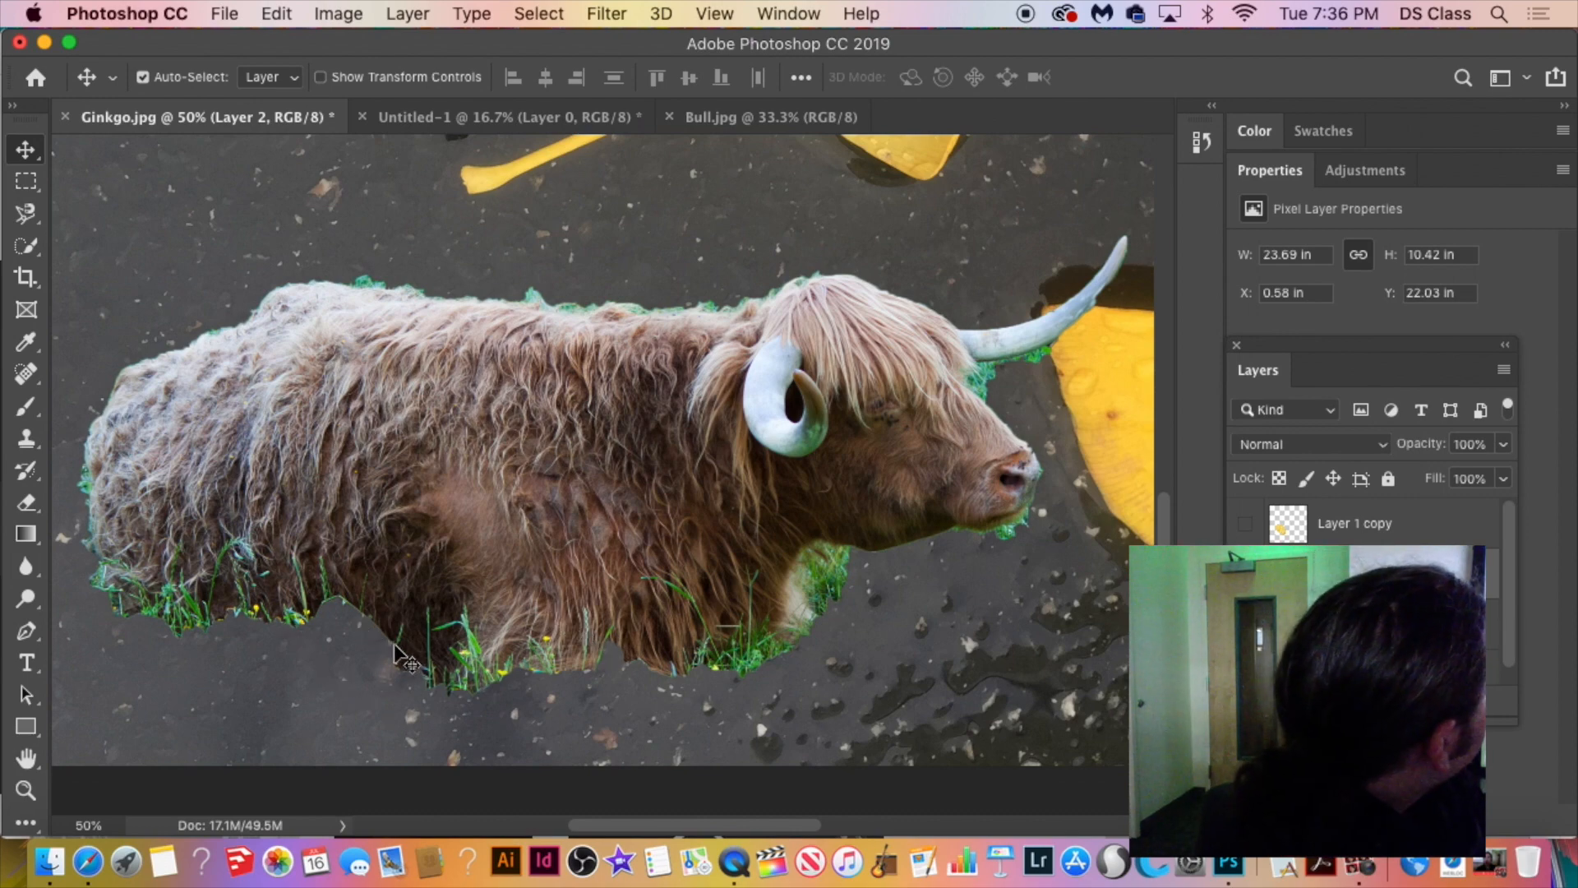
Inspect the grassy cutout edge beneath the bull's belly up close, and return to a view of the whole animal.
{"action": "key", "text": "super+equal"}
{"action": "key", "text": "super+equal"}
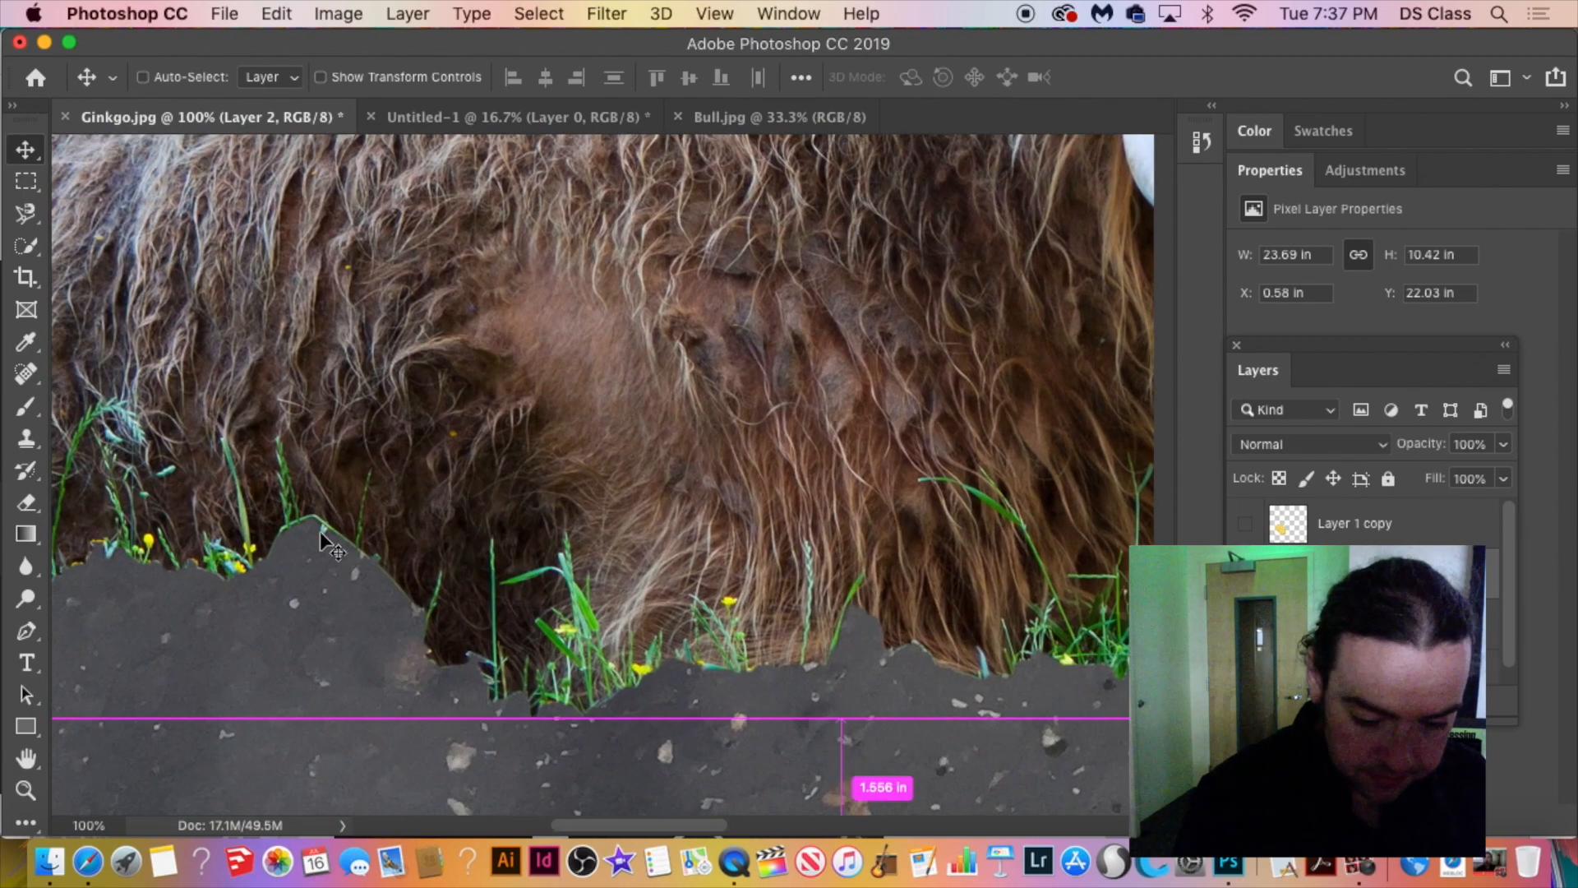
{"action": "key", "text": "super+equal"}
{"action": "left_click_drag", "start_coordinate": [247, 620], "coordinate": [885, 497]}
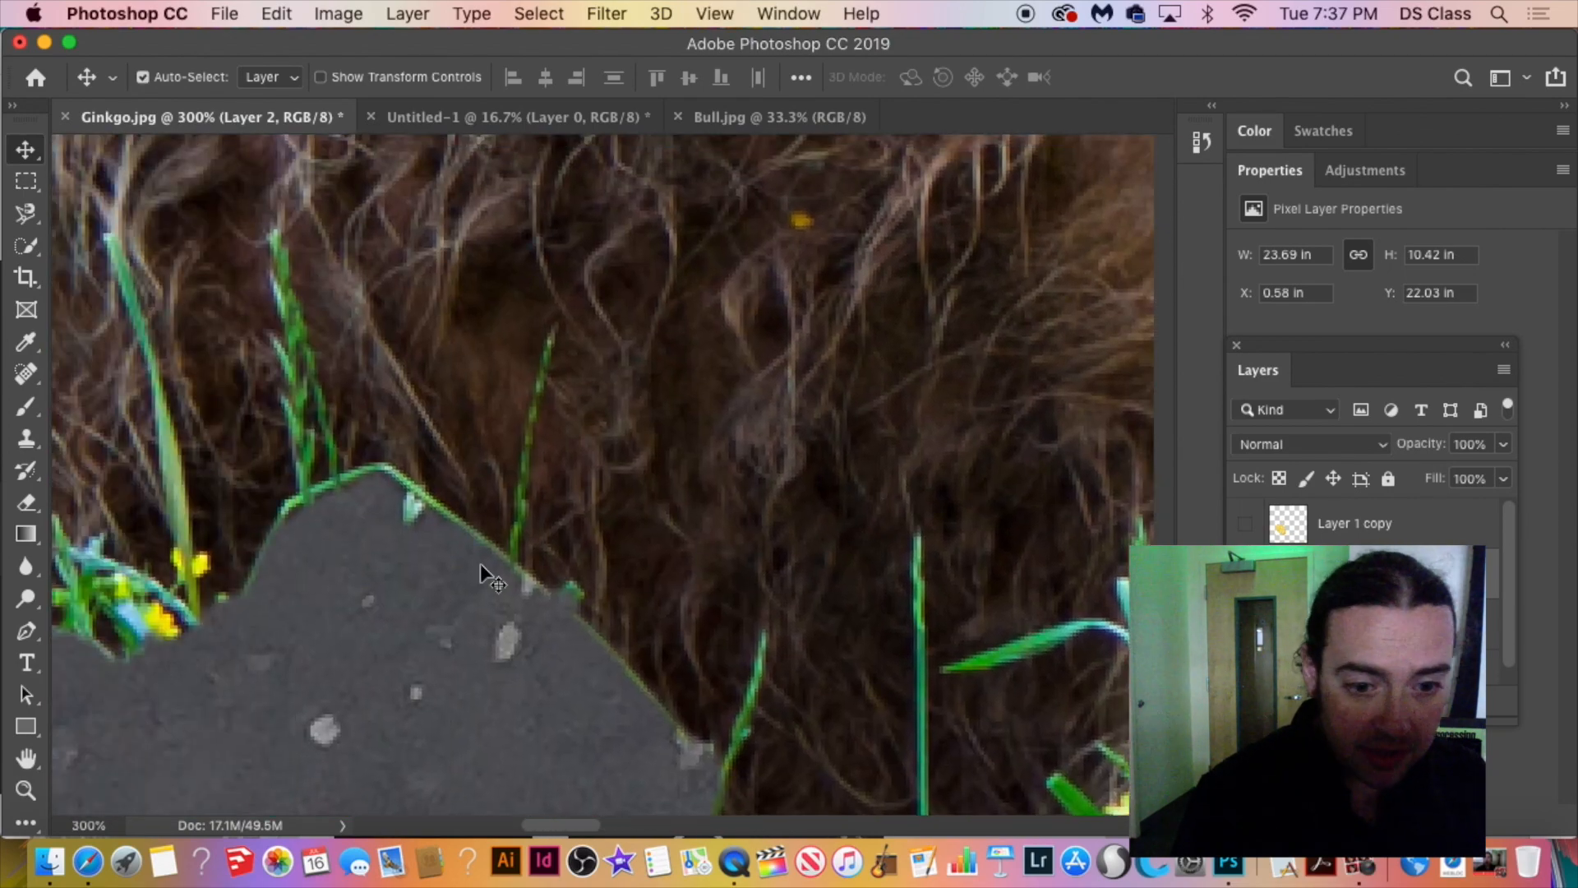
{"action": "key", "text": "super+minus"}
{"action": "key", "text": "super+minus"}
{"action": "key", "text": "super+minus"}
{"action": "key", "text": "super+minus"}
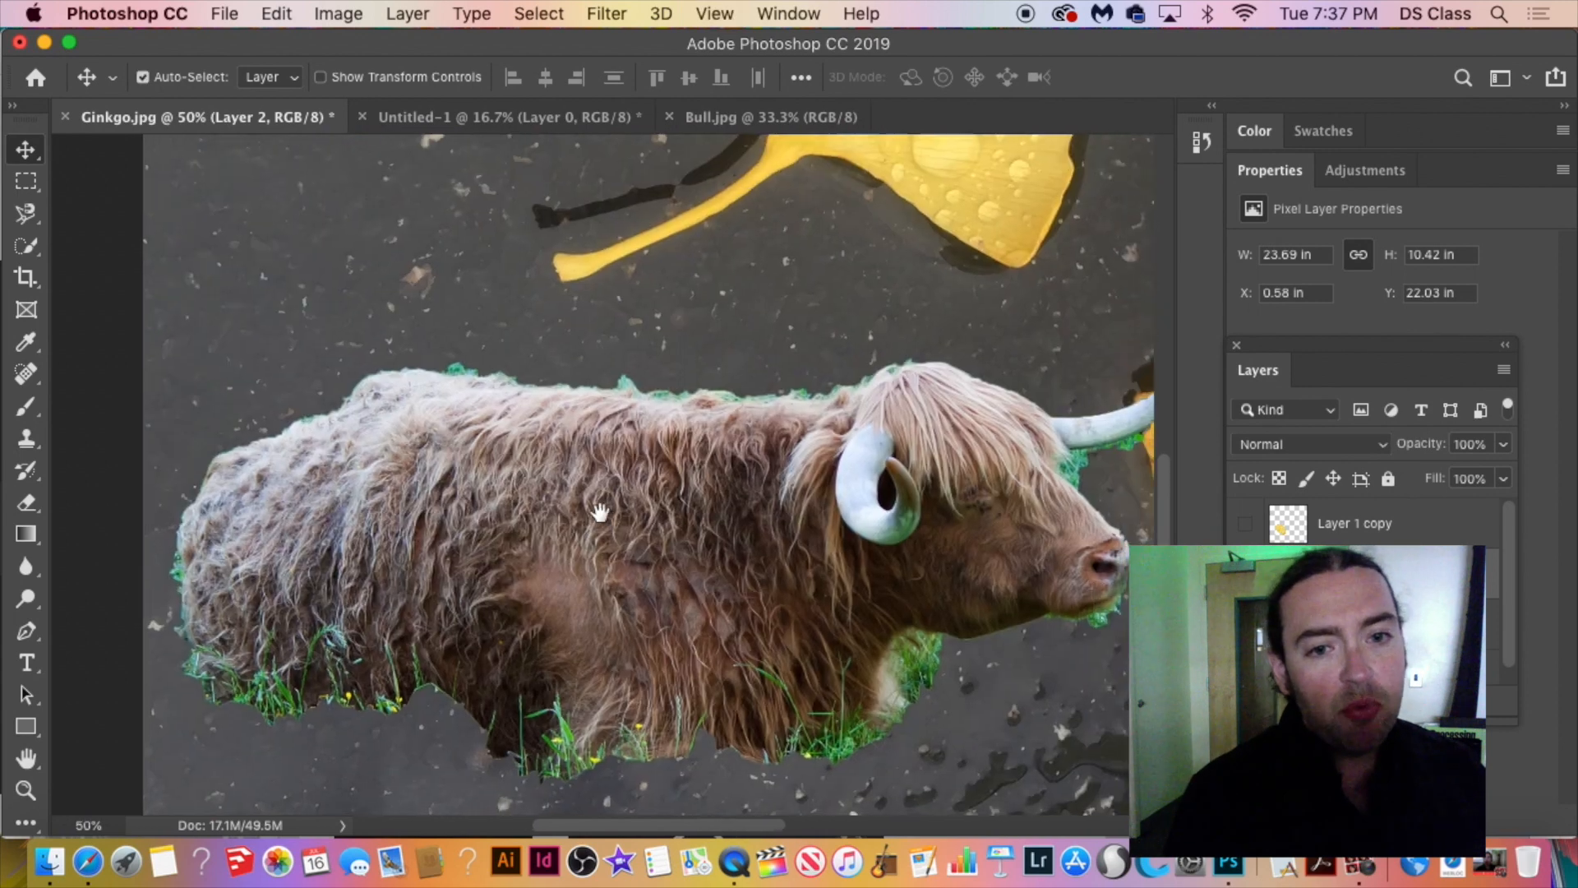
{"action": "left_click_drag", "start_coordinate": [599, 511], "coordinate": [560, 443]}
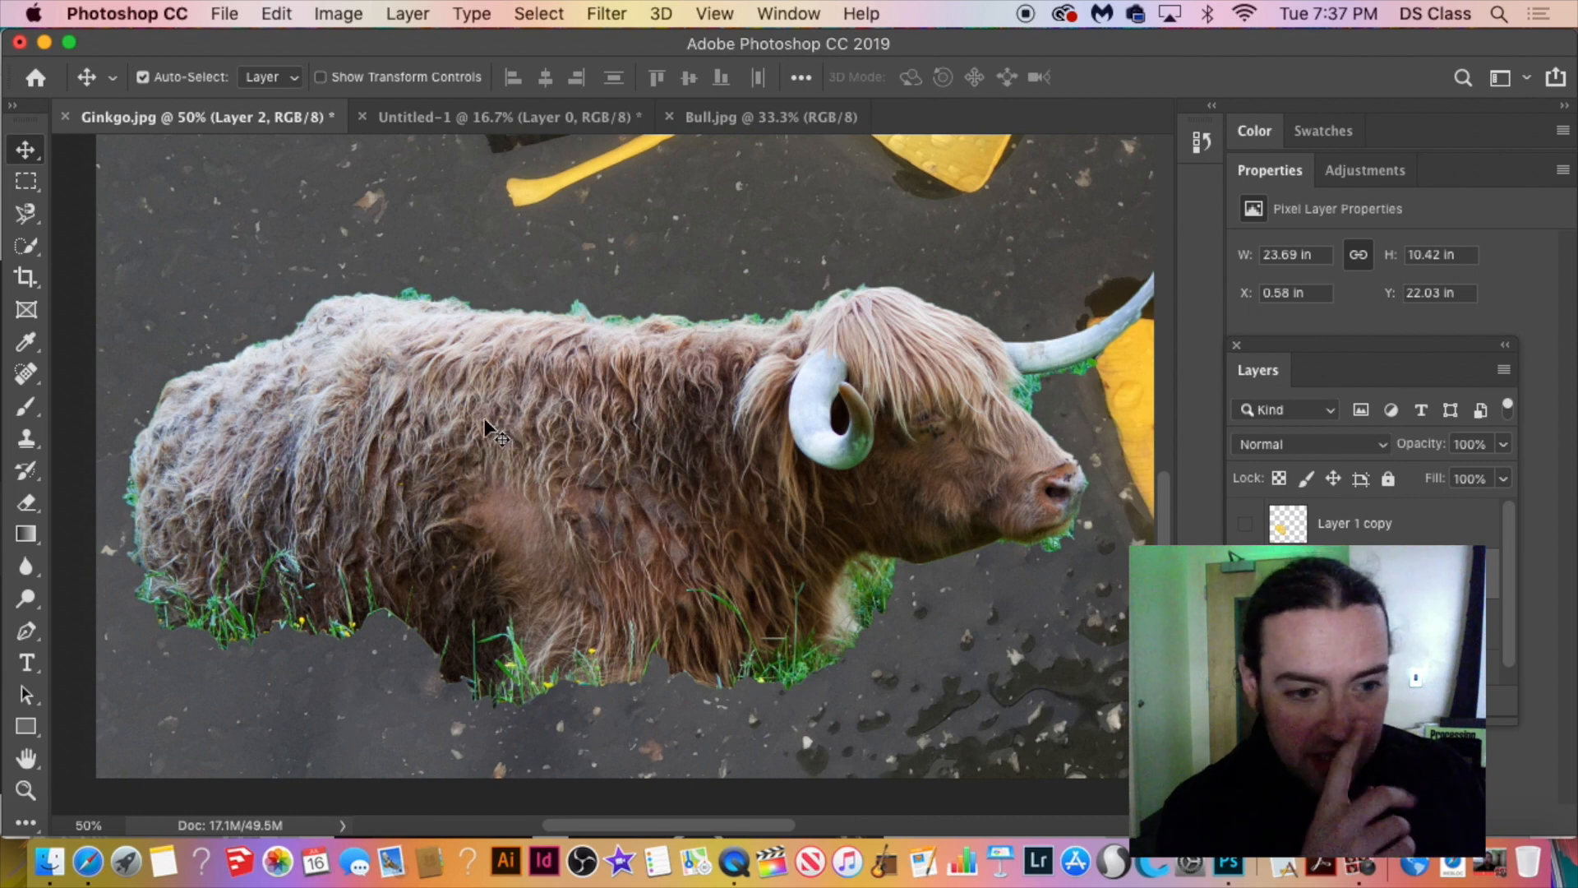
Choose the Eraser tool and reduce its brush size to 100 px.
{"action": "left_click", "coordinate": [33, 505]}
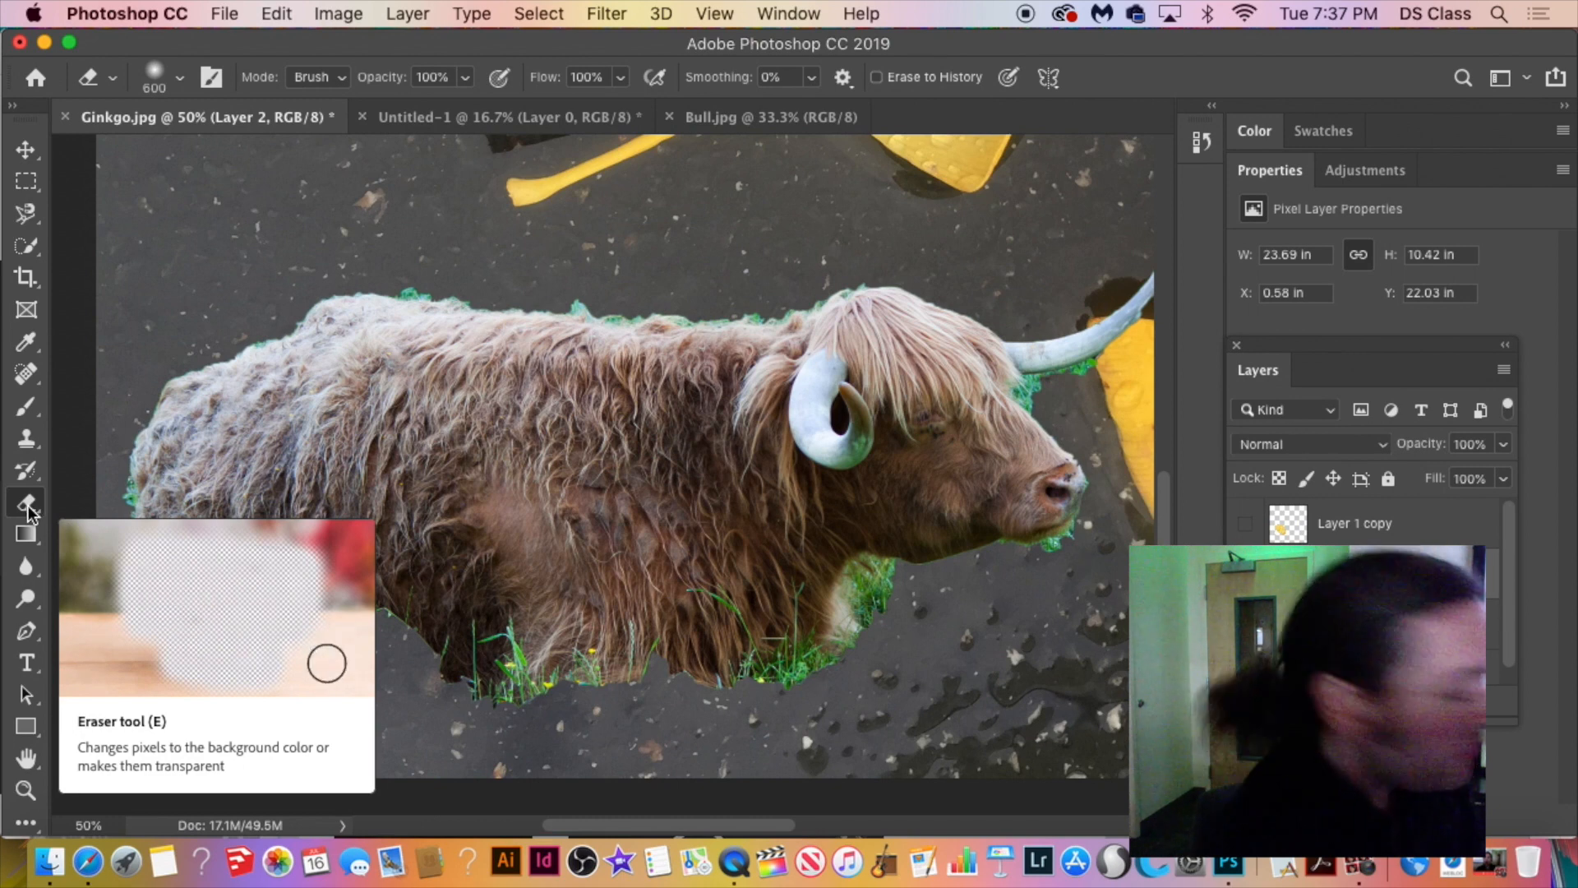
{"action": "key", "text": "bracketleft"}
{"action": "key", "text": "bracketleft"}
{"action": "key", "text": "bracketleft"}
{"action": "key", "text": "bracketleft"}
{"action": "key", "text": "bracketleft"}
{"action": "key", "text": "bracketleft"}
{"action": "key", "text": "bracketleft"}
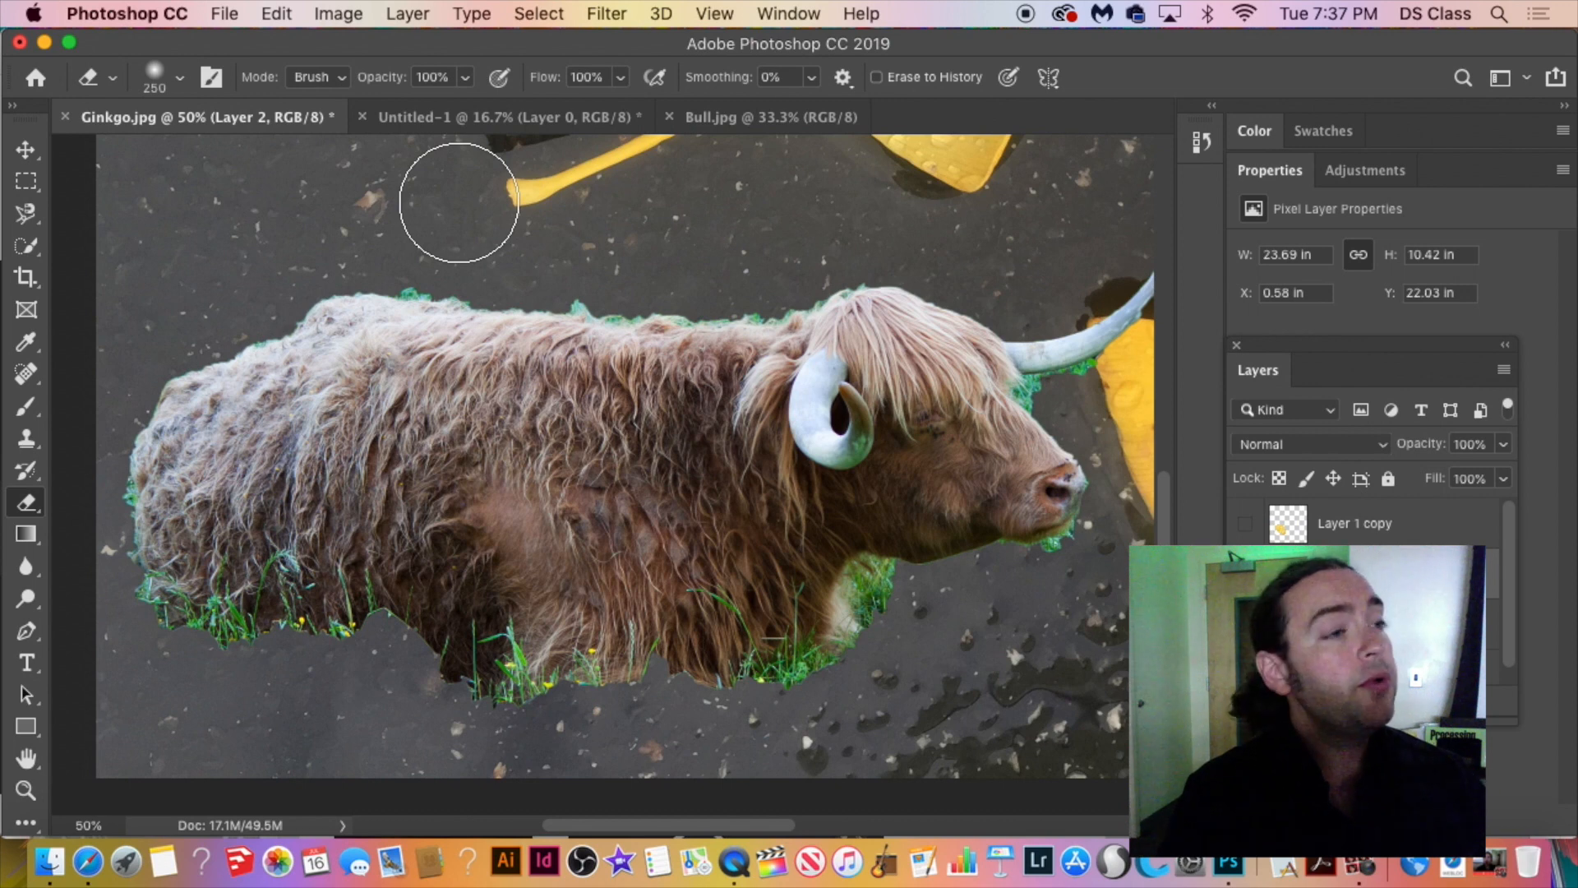
{"action": "key", "text": "bracketleft"}
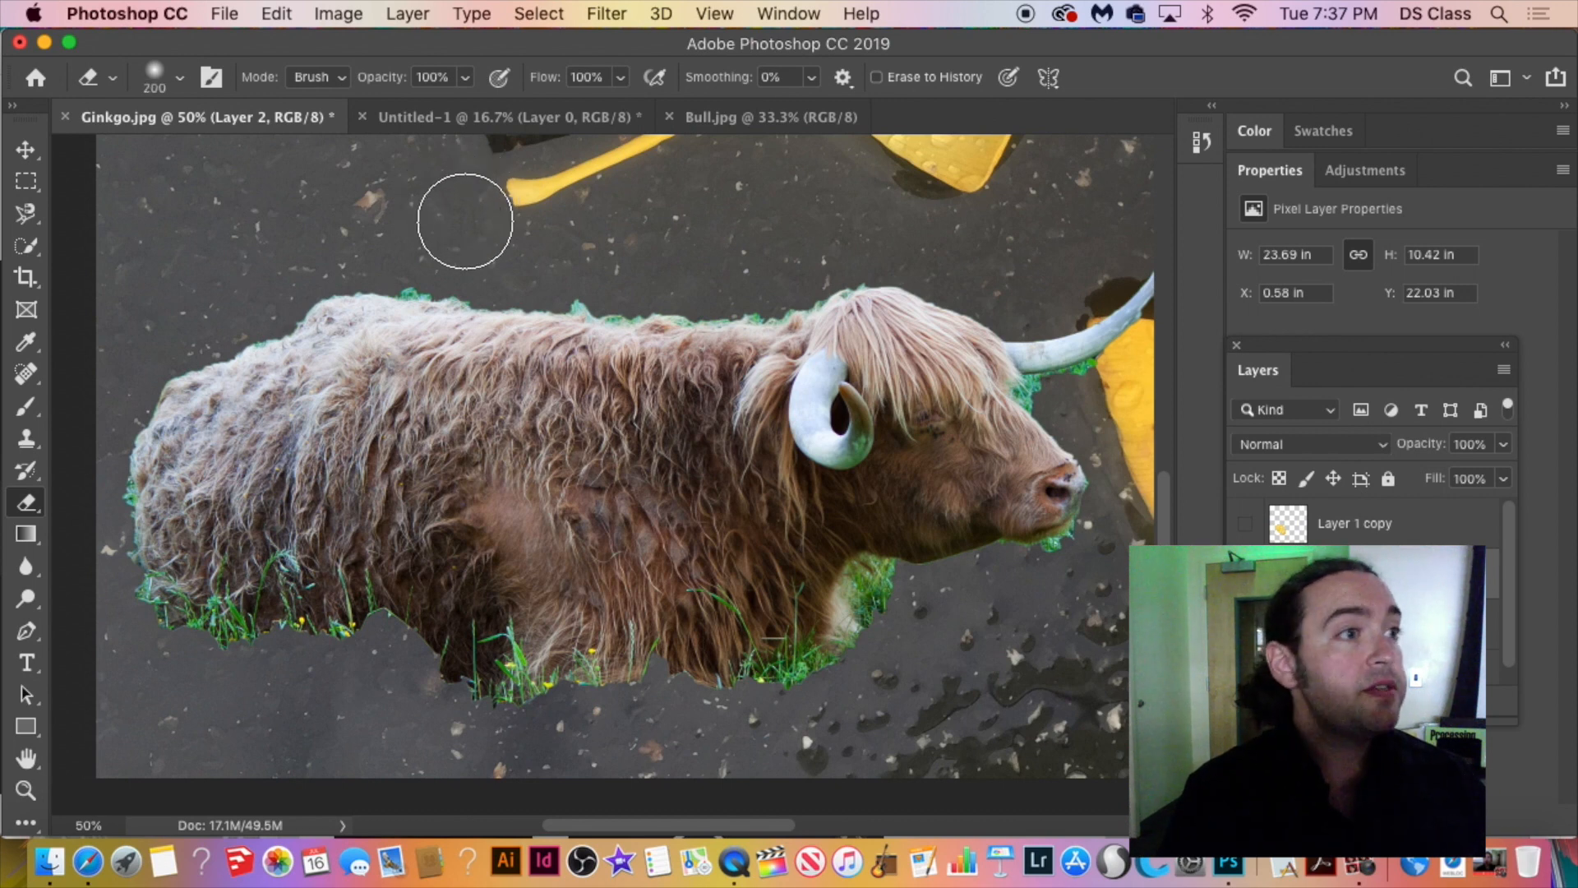
{"action": "key", "text": "bracketleft"}
{"action": "key", "text": "bracketleft"}
{"action": "key", "text": "bracketleft"}
{"action": "key", "text": "bracketleft"}
{"action": "key", "text": "bracketleft"}
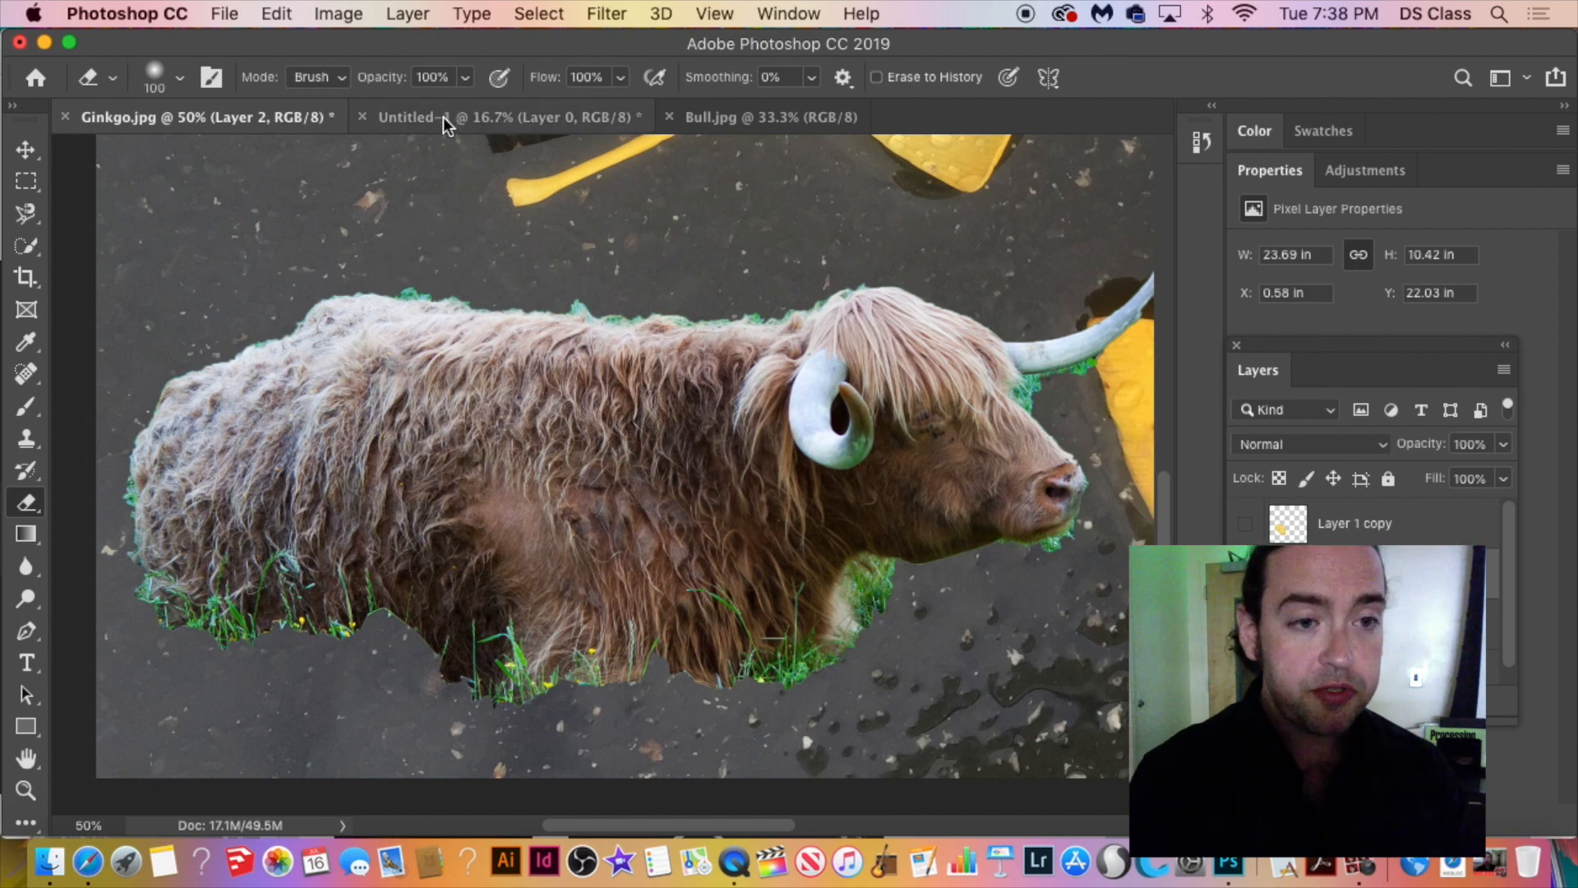
Set the eraser to 92 px with 82% hardness and erase a hard-edged strip down through the bull's body.
{"action": "right_click", "coordinate": [409, 211]}
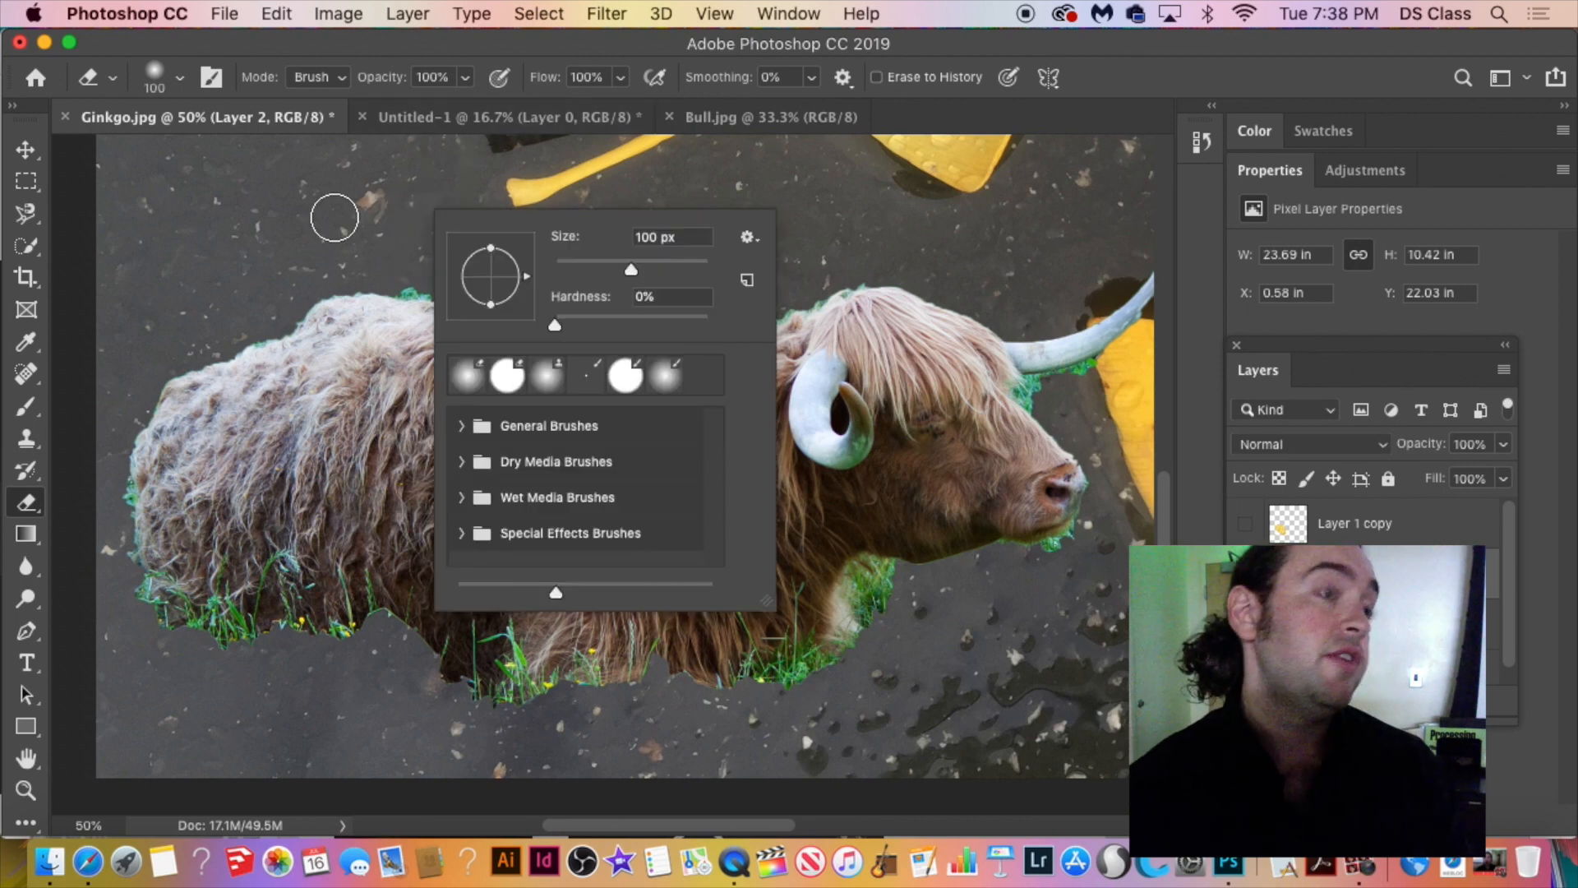
{"action": "right_click", "coordinate": [335, 215]}
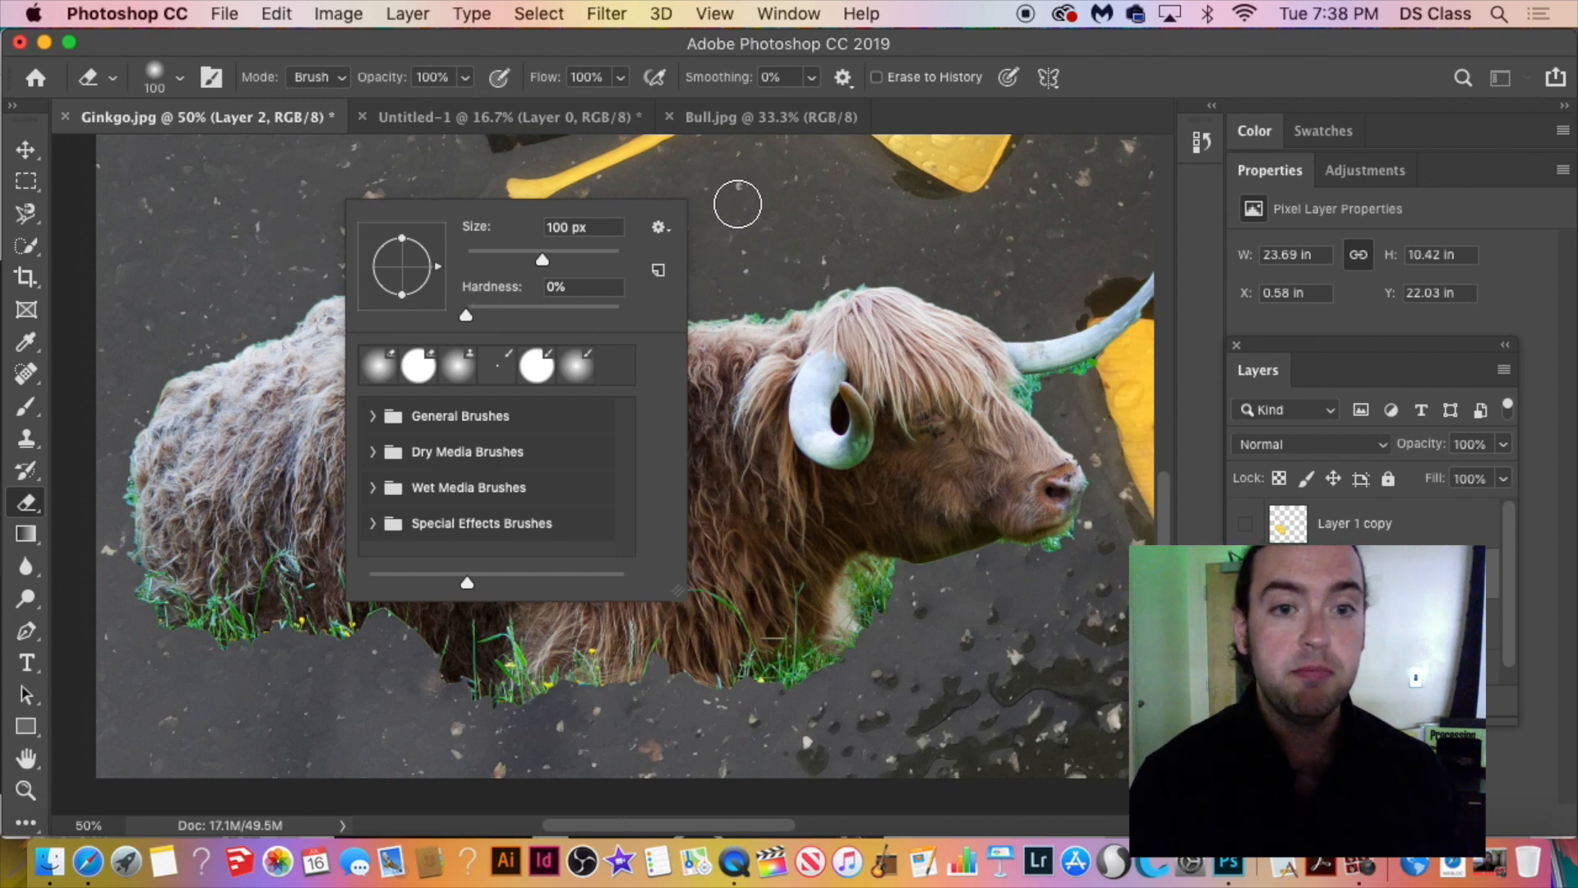
{"action": "right_click", "coordinate": [737, 204]}
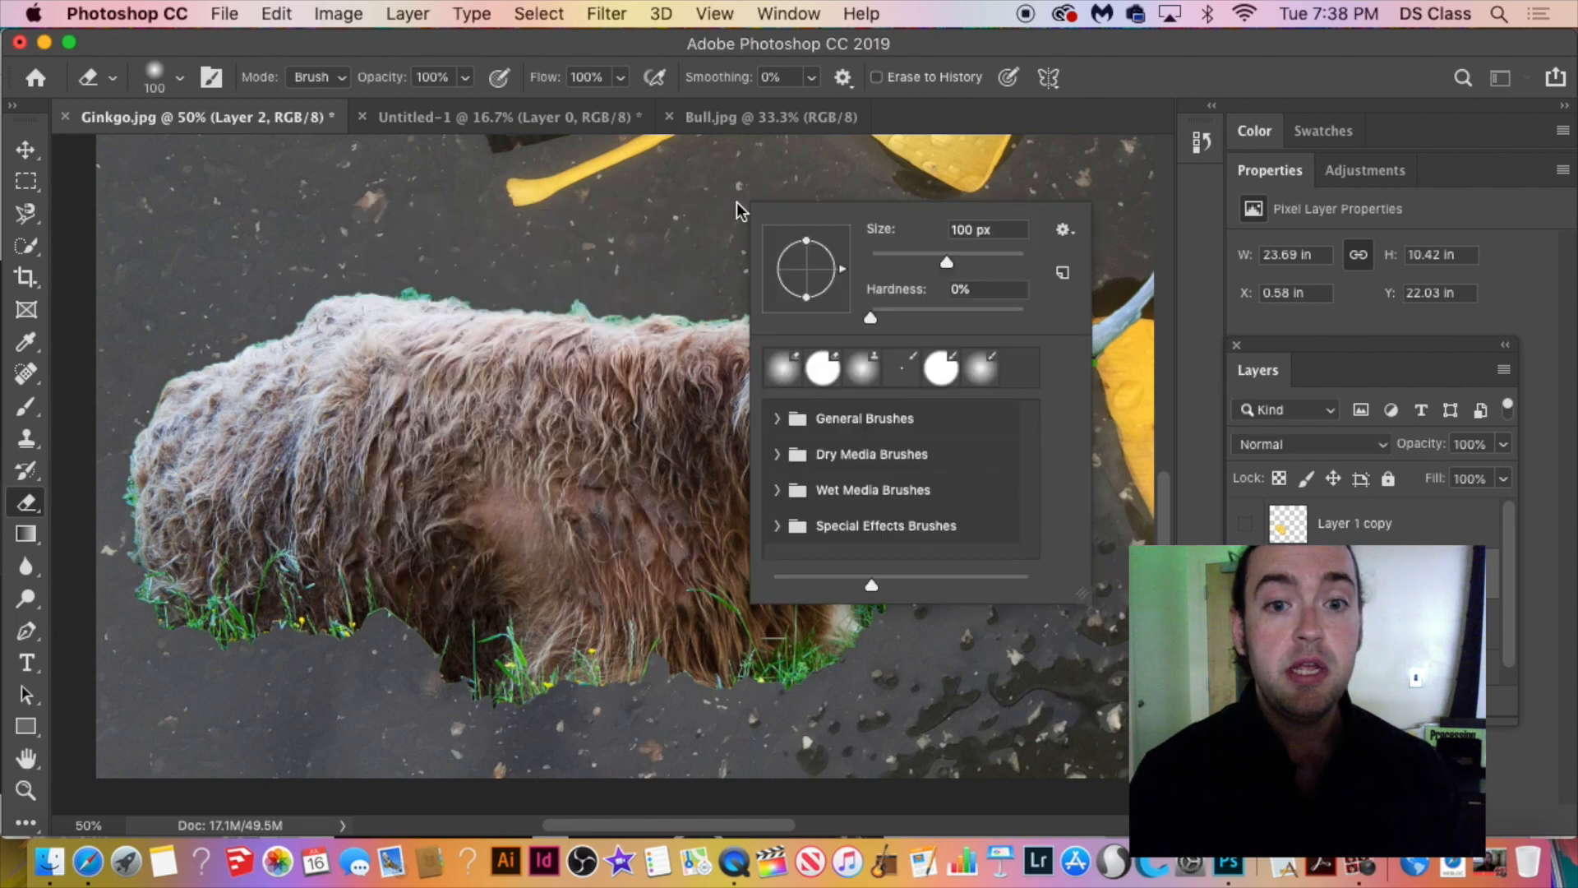
{"action": "left_click_drag", "start_coordinate": [946, 260], "coordinate": [988, 259]}
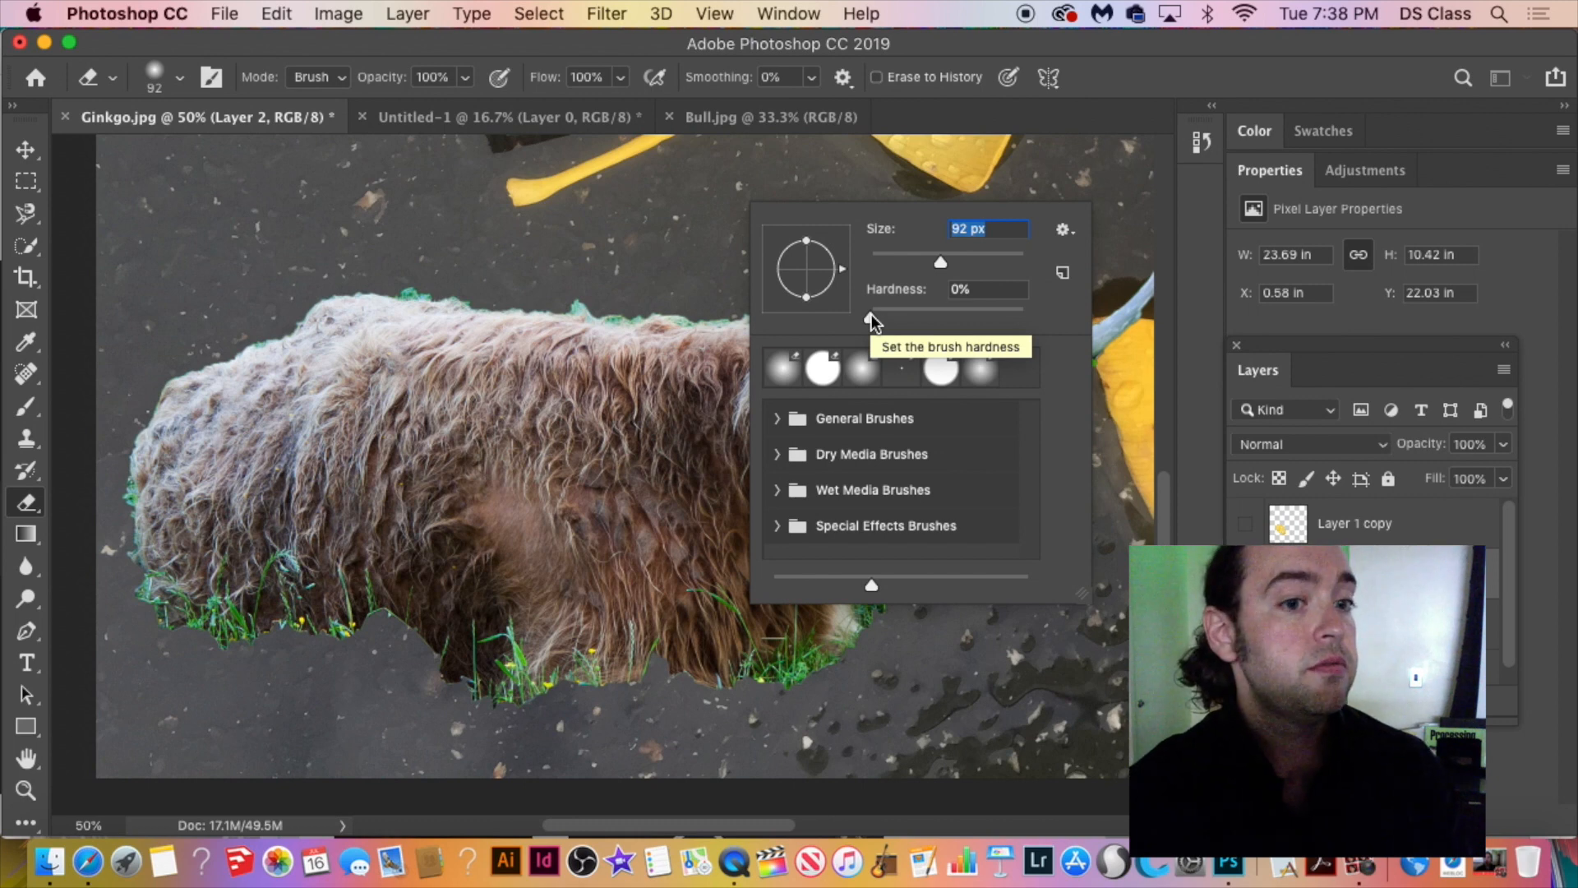
{"action": "left_click_drag", "start_coordinate": [872, 316], "coordinate": [1002, 319]}
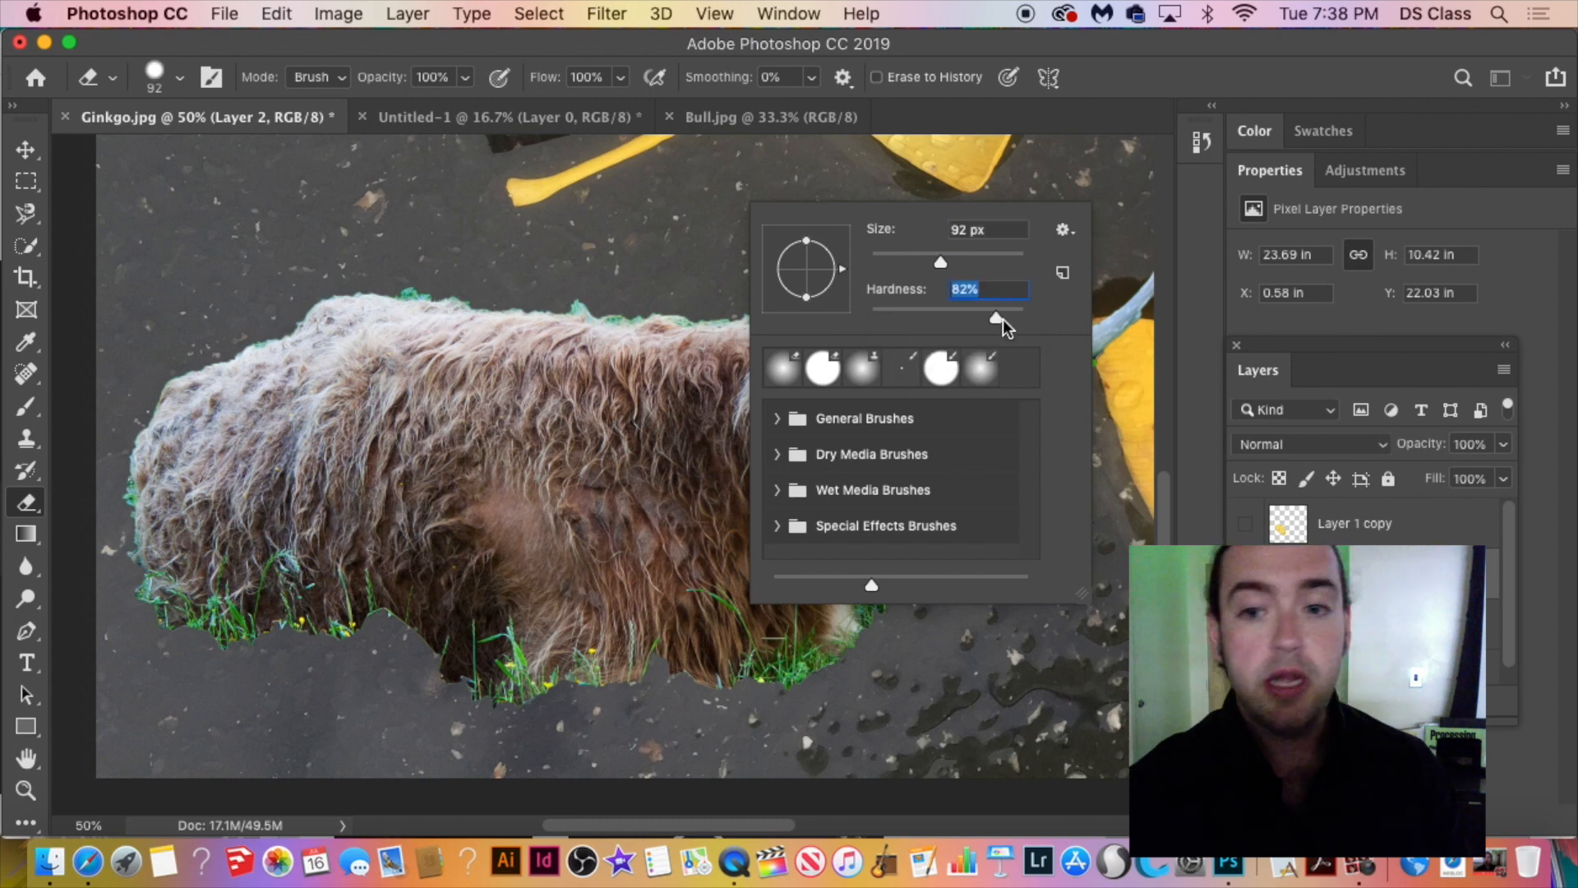
{"action": "left_click", "coordinate": [458, 222]}
{"action": "left_click", "coordinate": [477, 321]}
{"action": "left_click_drag", "start_coordinate": [476, 321], "coordinate": [518, 571]}
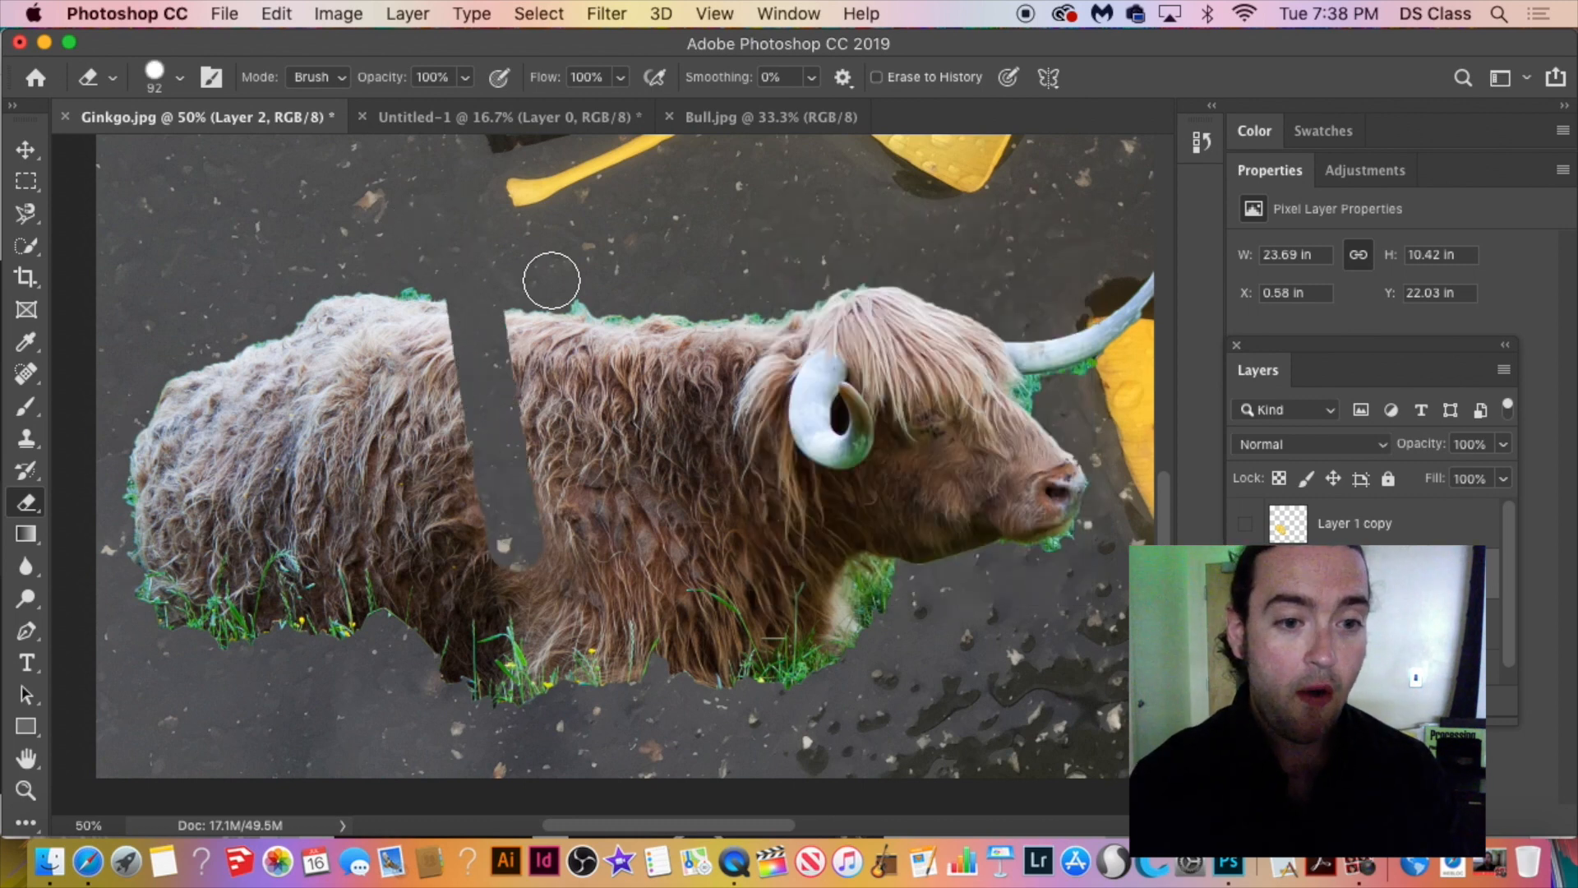
Erase a second, soft-edged strip through the bull's body at 0% hardness, and undo both test strips.
{"action": "right_click", "coordinate": [552, 239]}
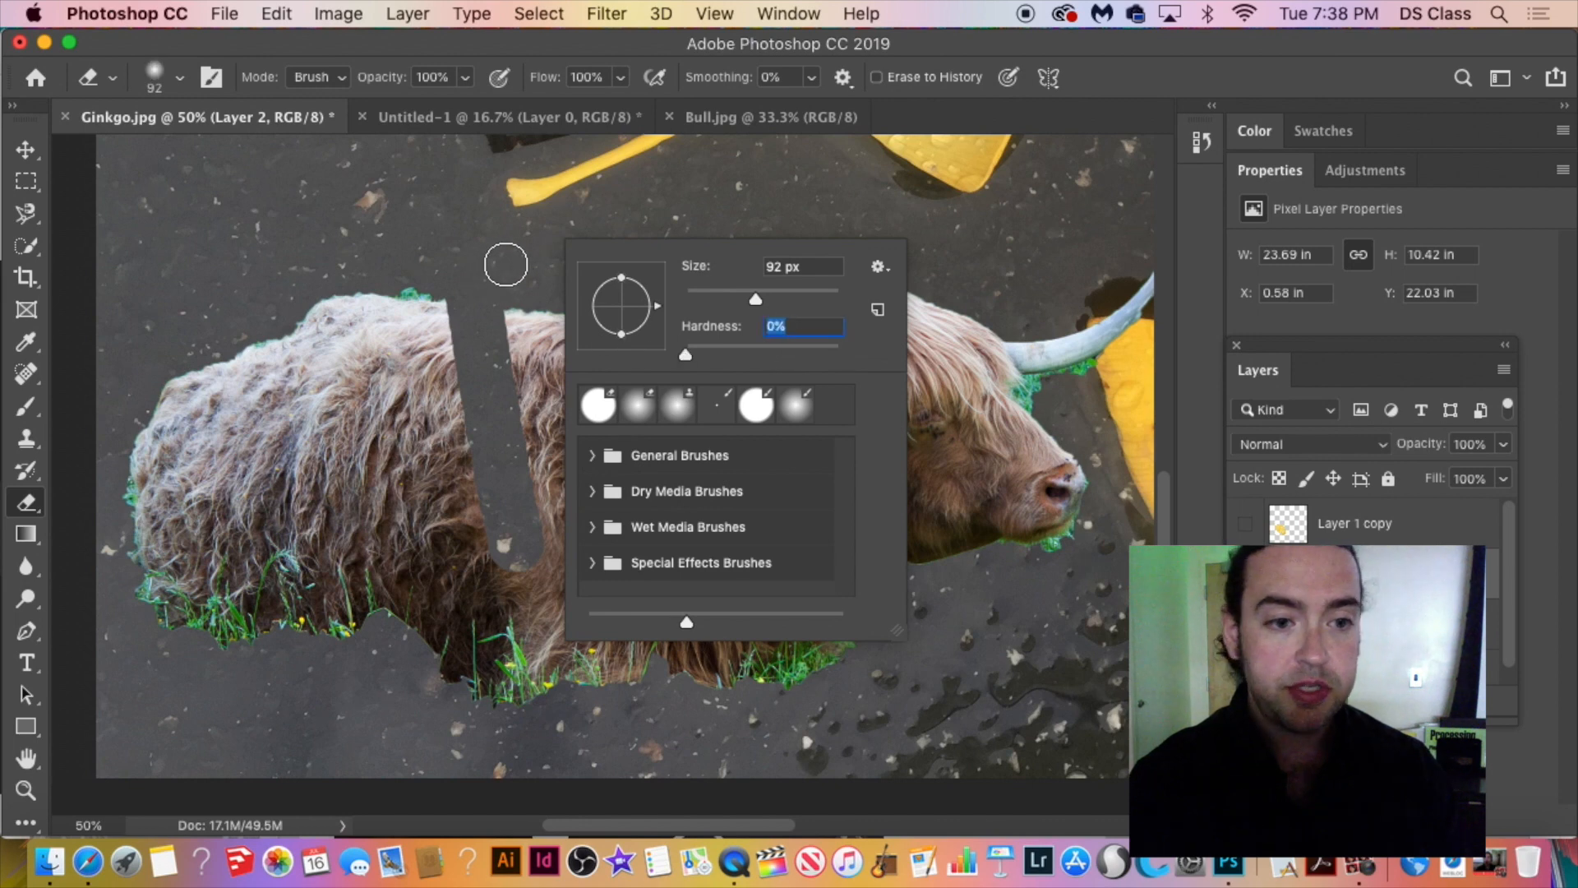
{"action": "left_click", "coordinate": [534, 259]}
{"action": "left_click_drag", "start_coordinate": [584, 308], "coordinate": [631, 596]}
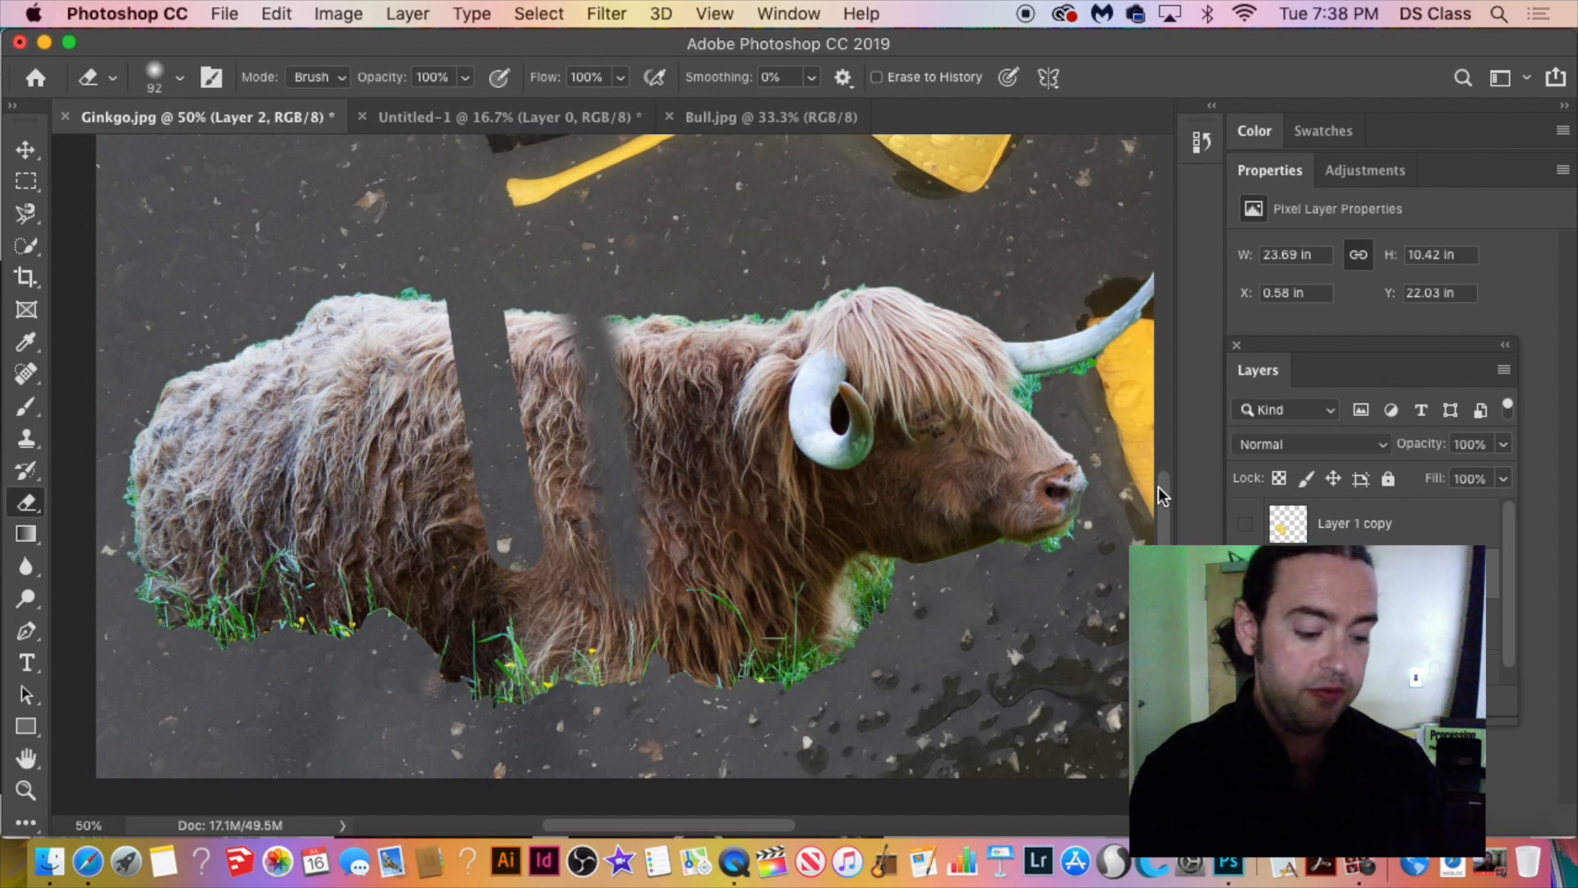
{"action": "key", "text": "super+z"}
{"action": "key", "text": "super+z"}
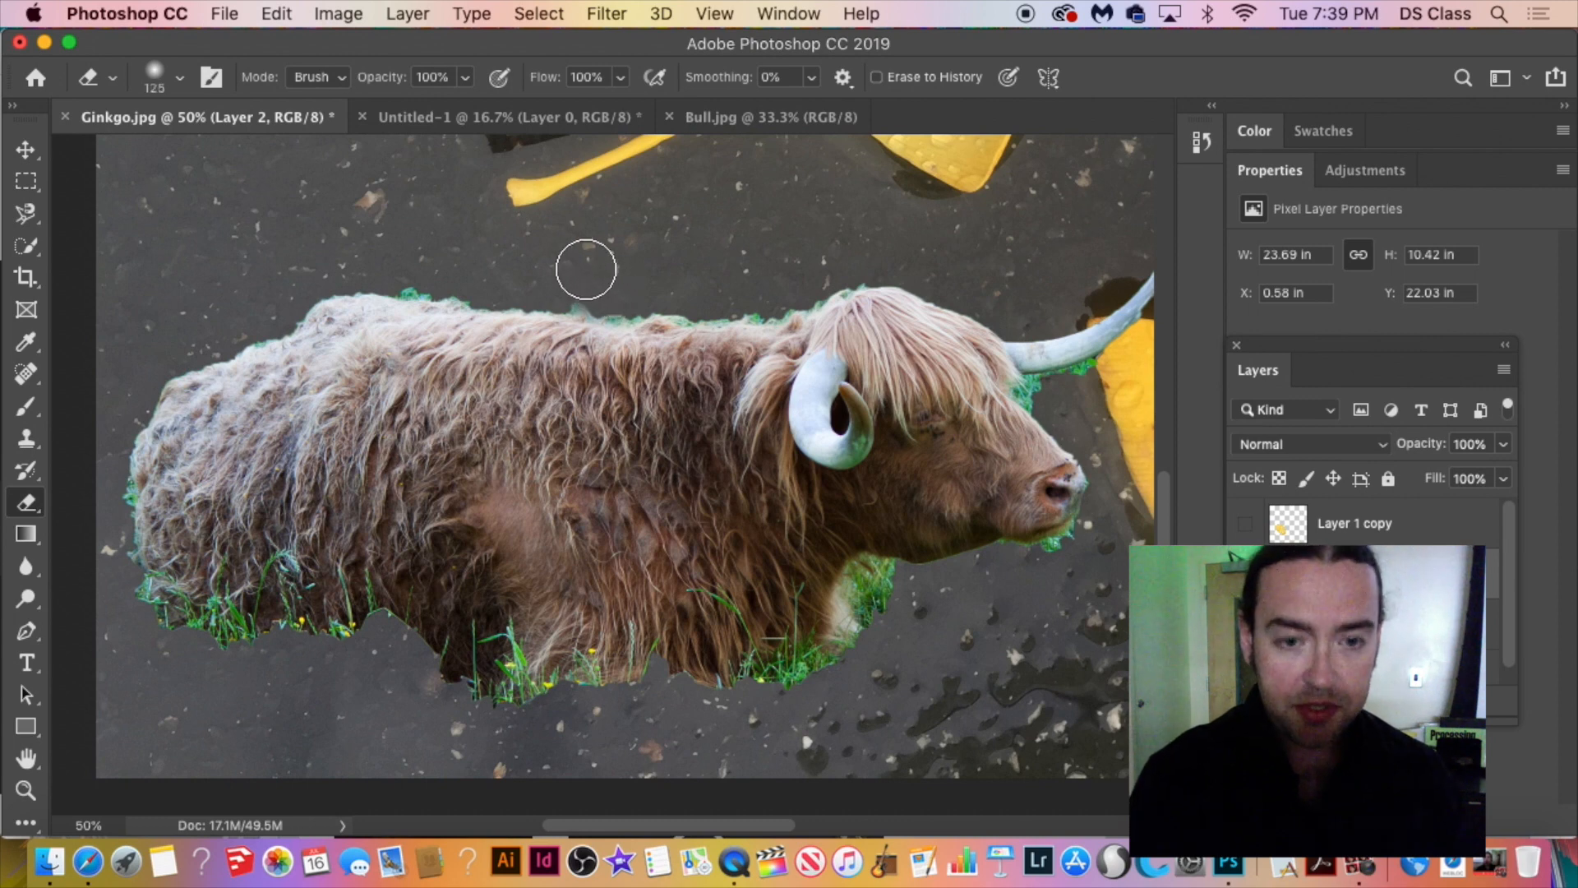
Resize the soft eraser down to 50 px while testing it on the mid-back fringe and the notch under the belly.
{"action": "key", "text": "bracketright"}
{"action": "key", "text": "bracketright"}
{"action": "key", "text": "bracketright"}
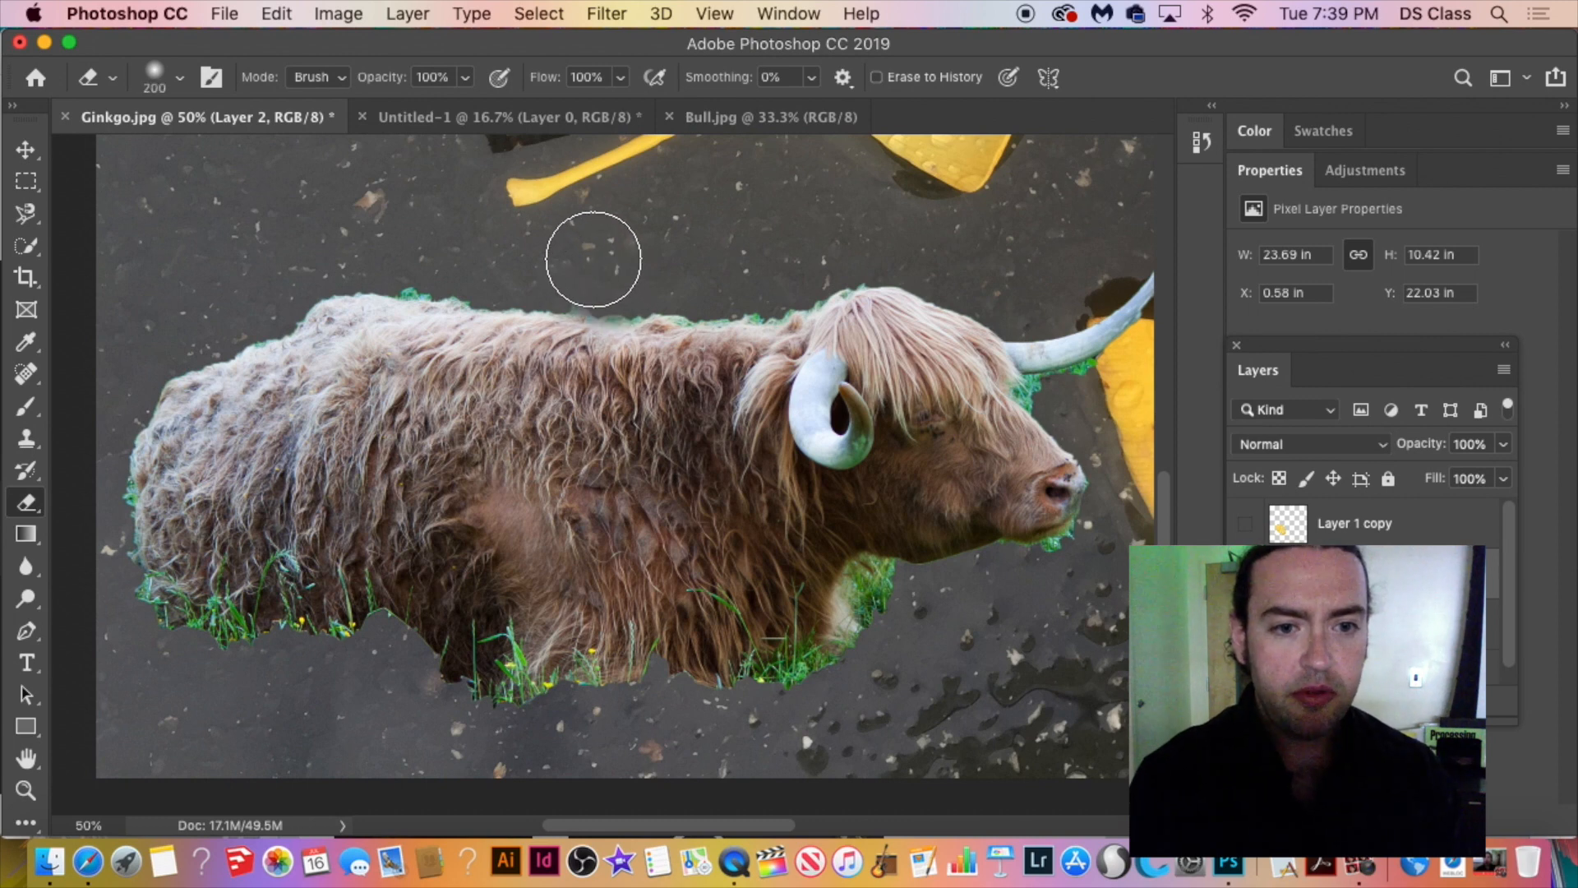
{"action": "key", "text": "bracketleft"}
{"action": "key", "text": "bracketleft"}
{"action": "key", "text": "bracketleft"}
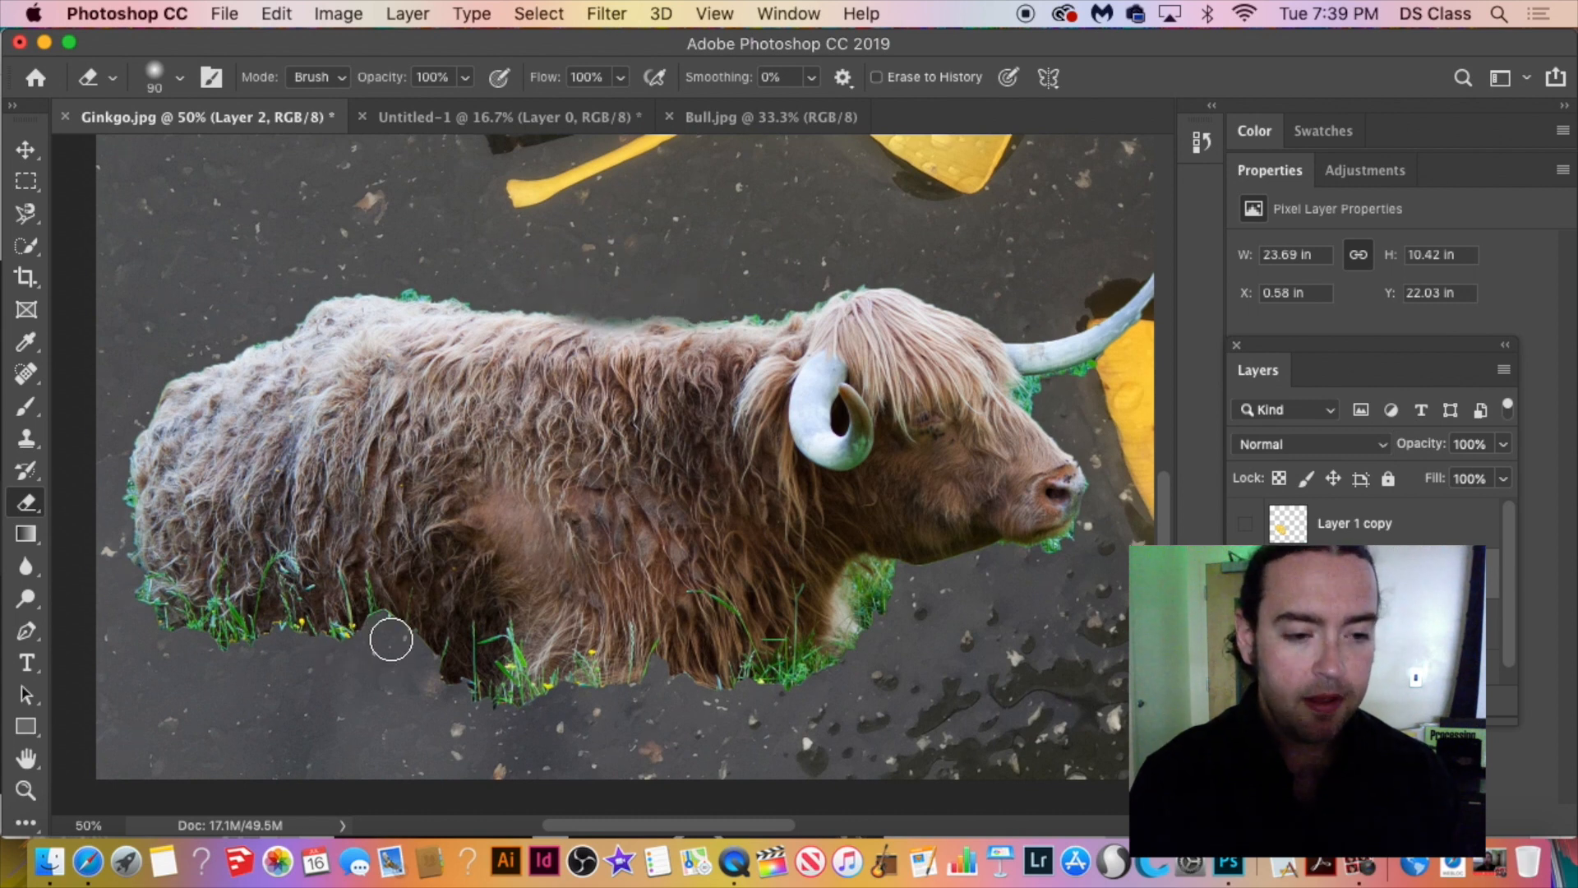
{"action": "key", "text": "bracketleft"}
{"action": "key", "text": "bracketleft"}
{"action": "key", "text": "bracketleft"}
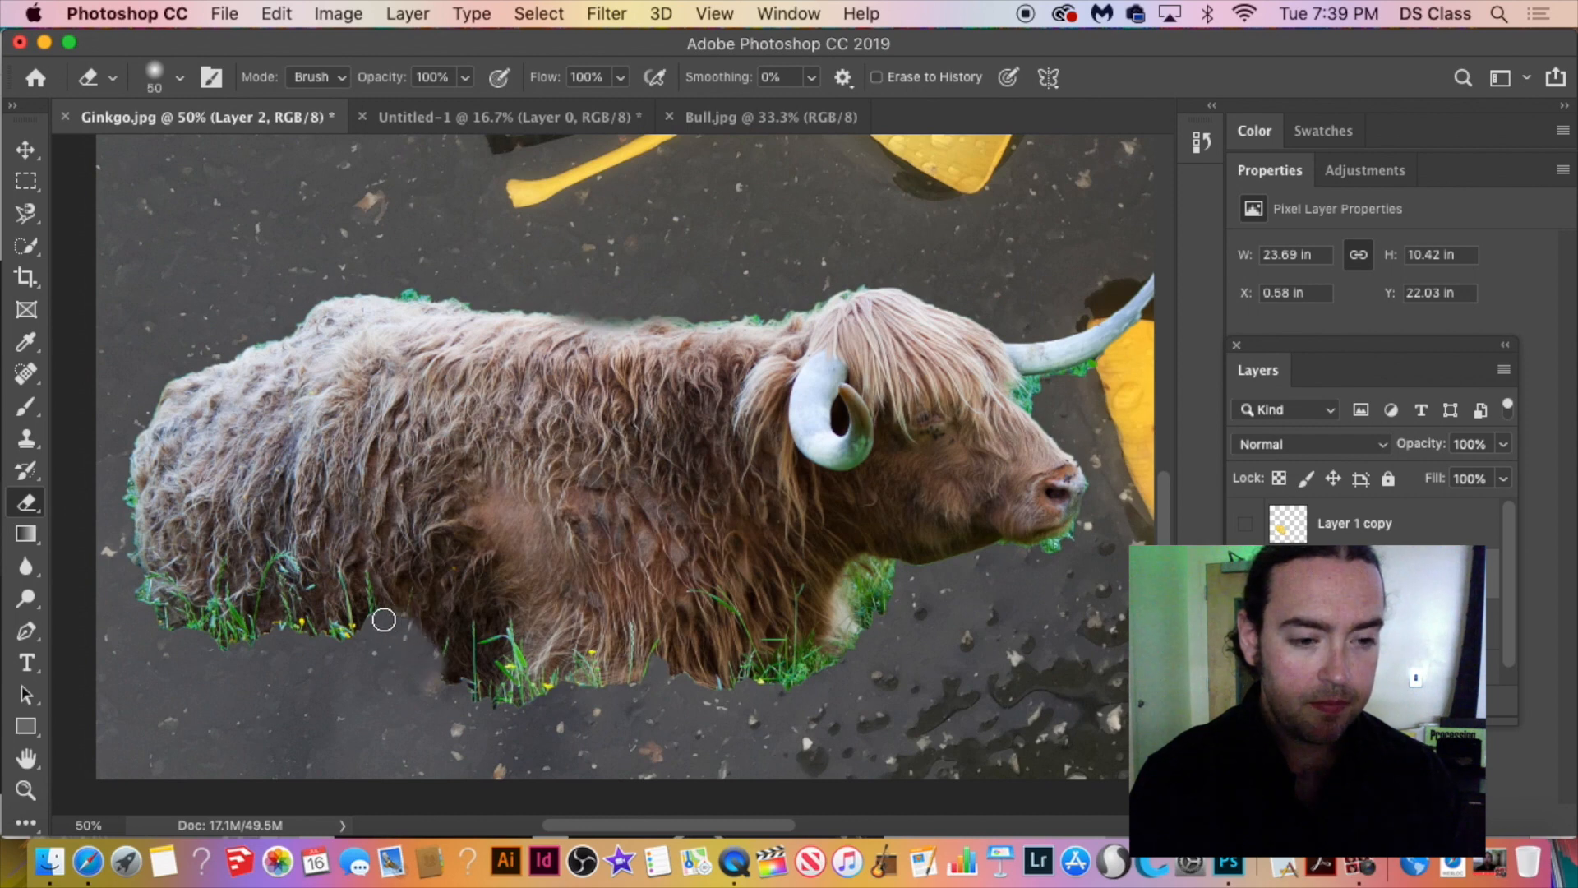
Set the eraser hardness to 50% and erase the green fringe along the rear half of the bull's back.
{"action": "right_click", "coordinate": [728, 237]}
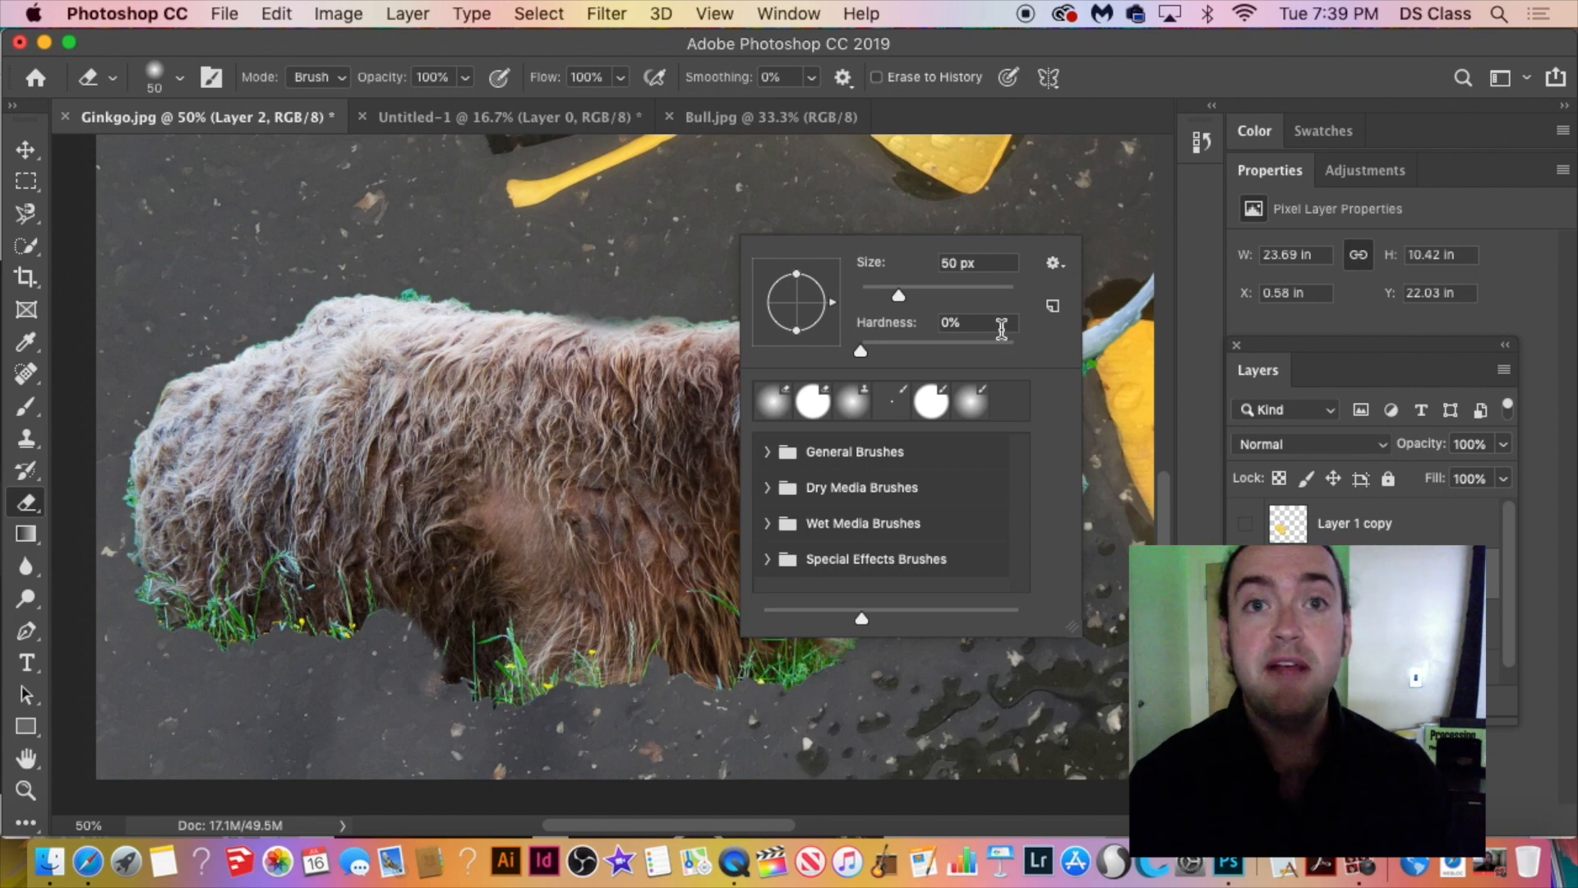
{"action": "left_click", "coordinate": [948, 350]}
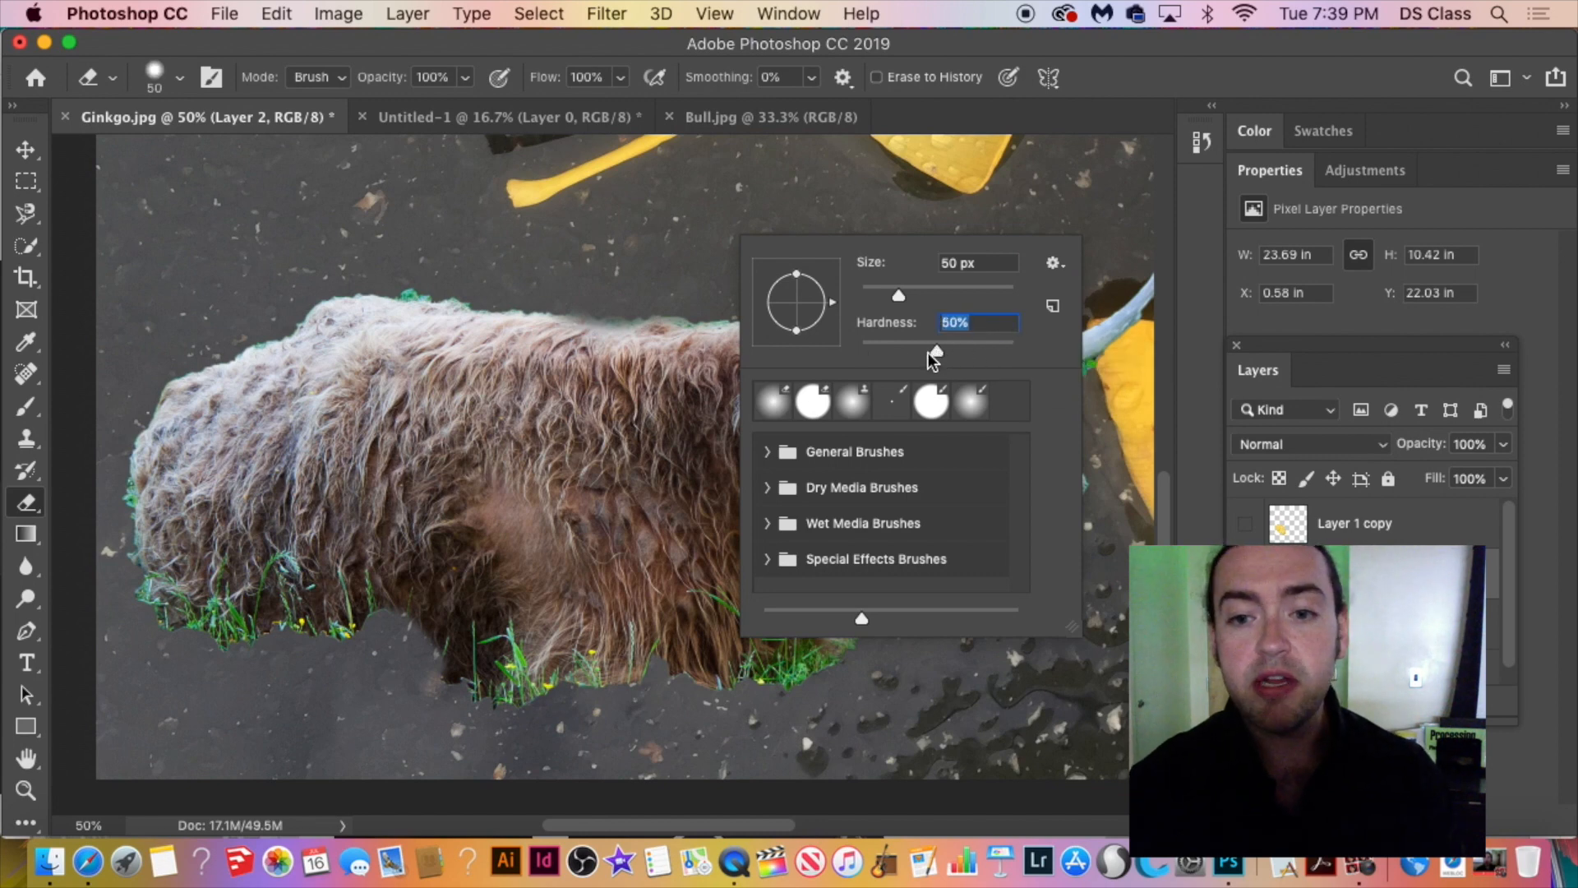
{"action": "left_click", "coordinate": [409, 278]}
{"action": "left_click_drag", "start_coordinate": [391, 283], "coordinate": [582, 302]}
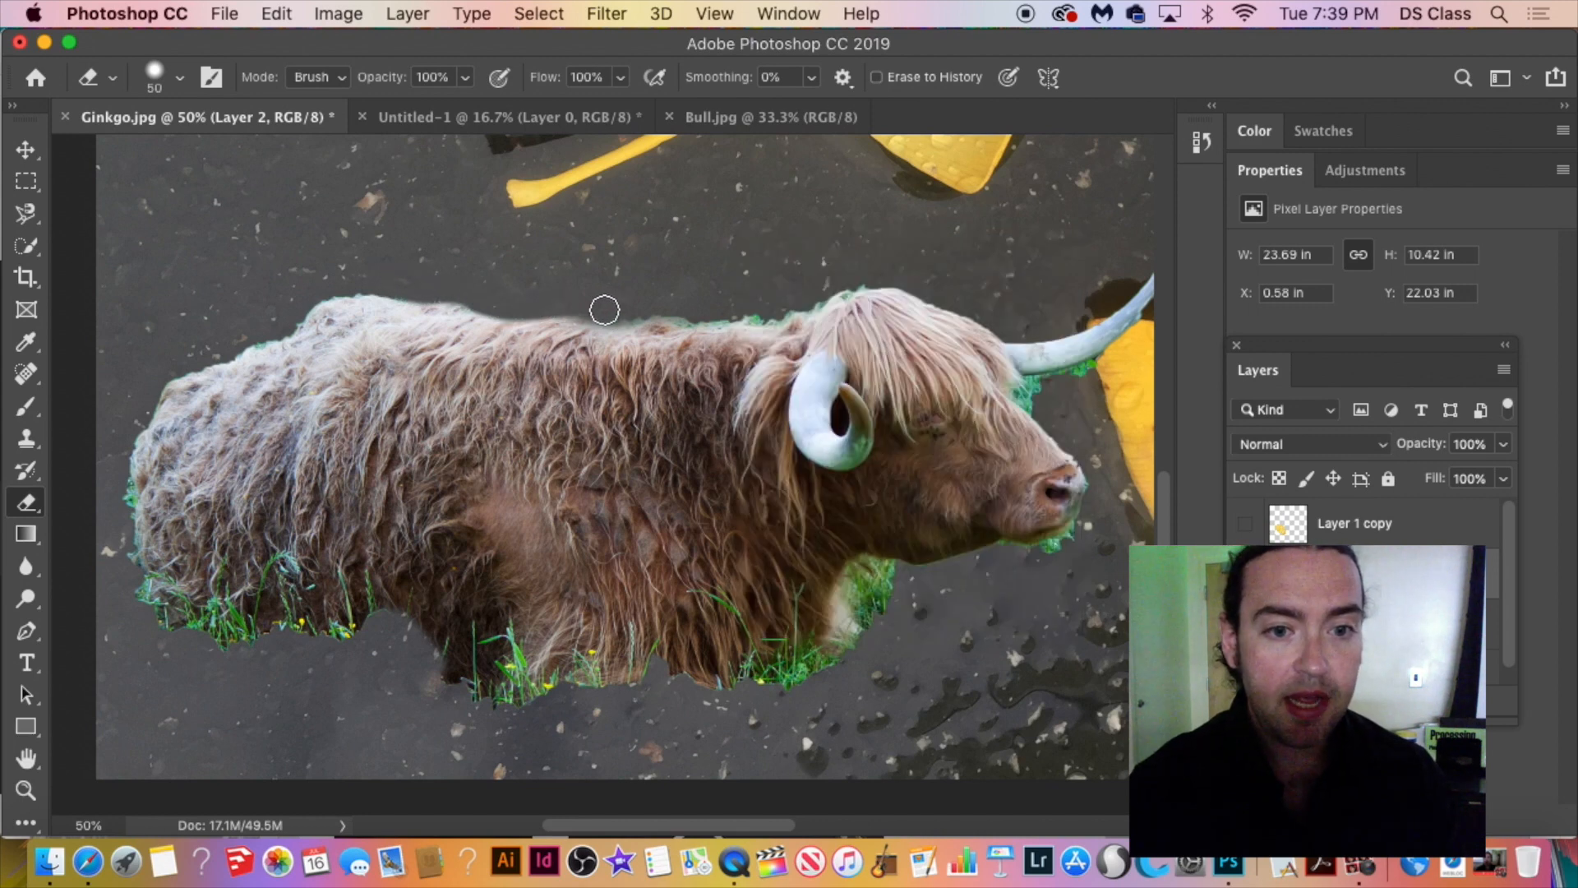
Undo the test erasures along the bull's back and belly.
{"action": "key", "text": "super+z"}
{"action": "key", "text": "super+z"}
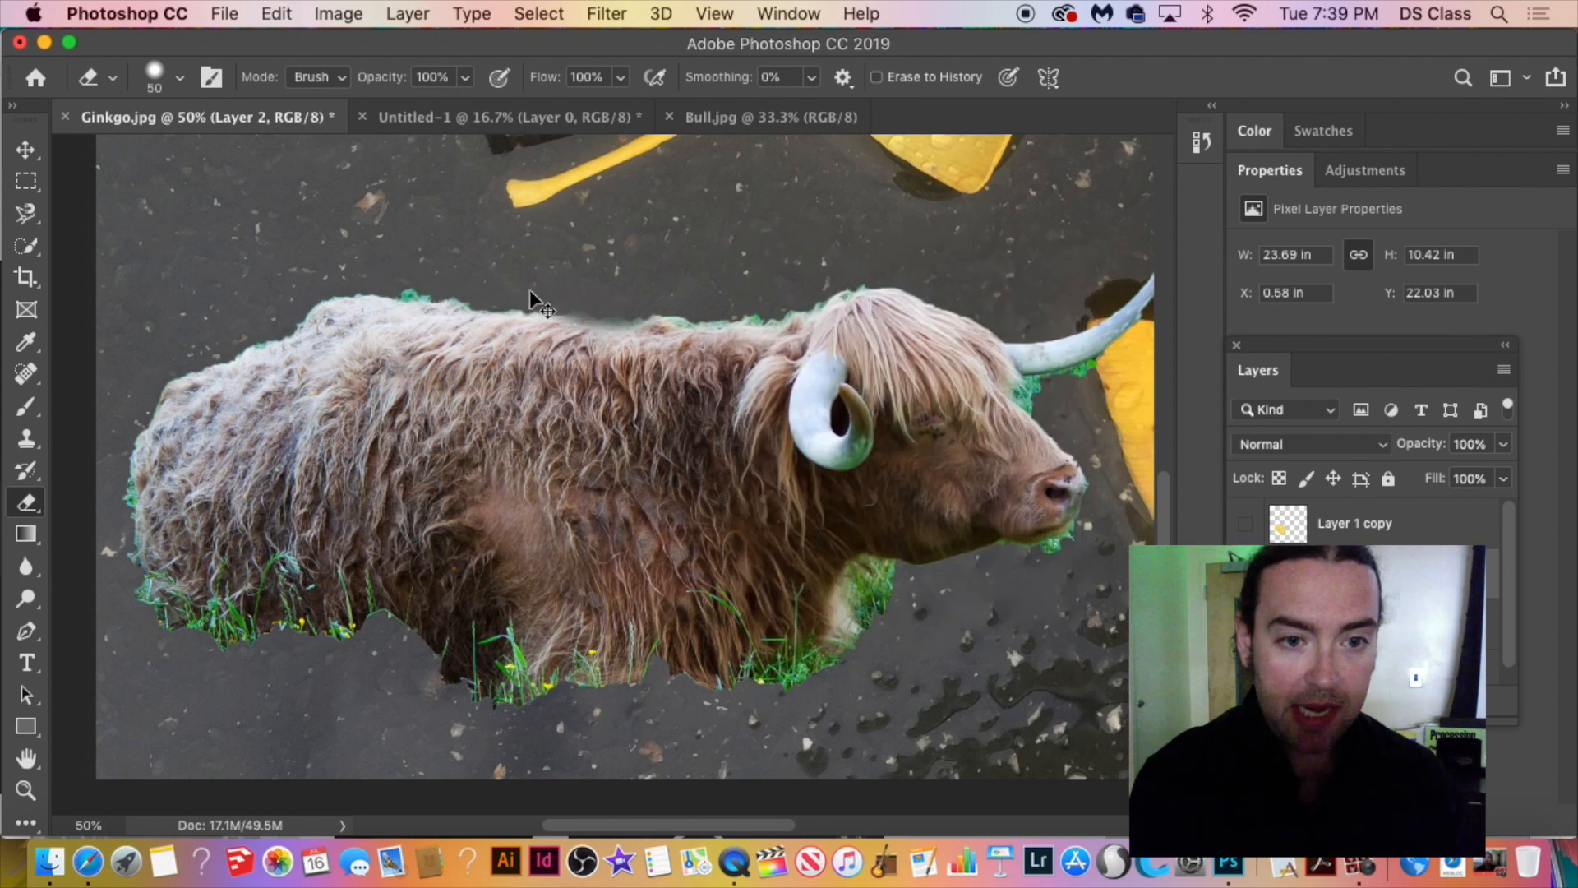
{"action": "key", "text": "super+z"}
{"action": "key", "text": "super+z"}
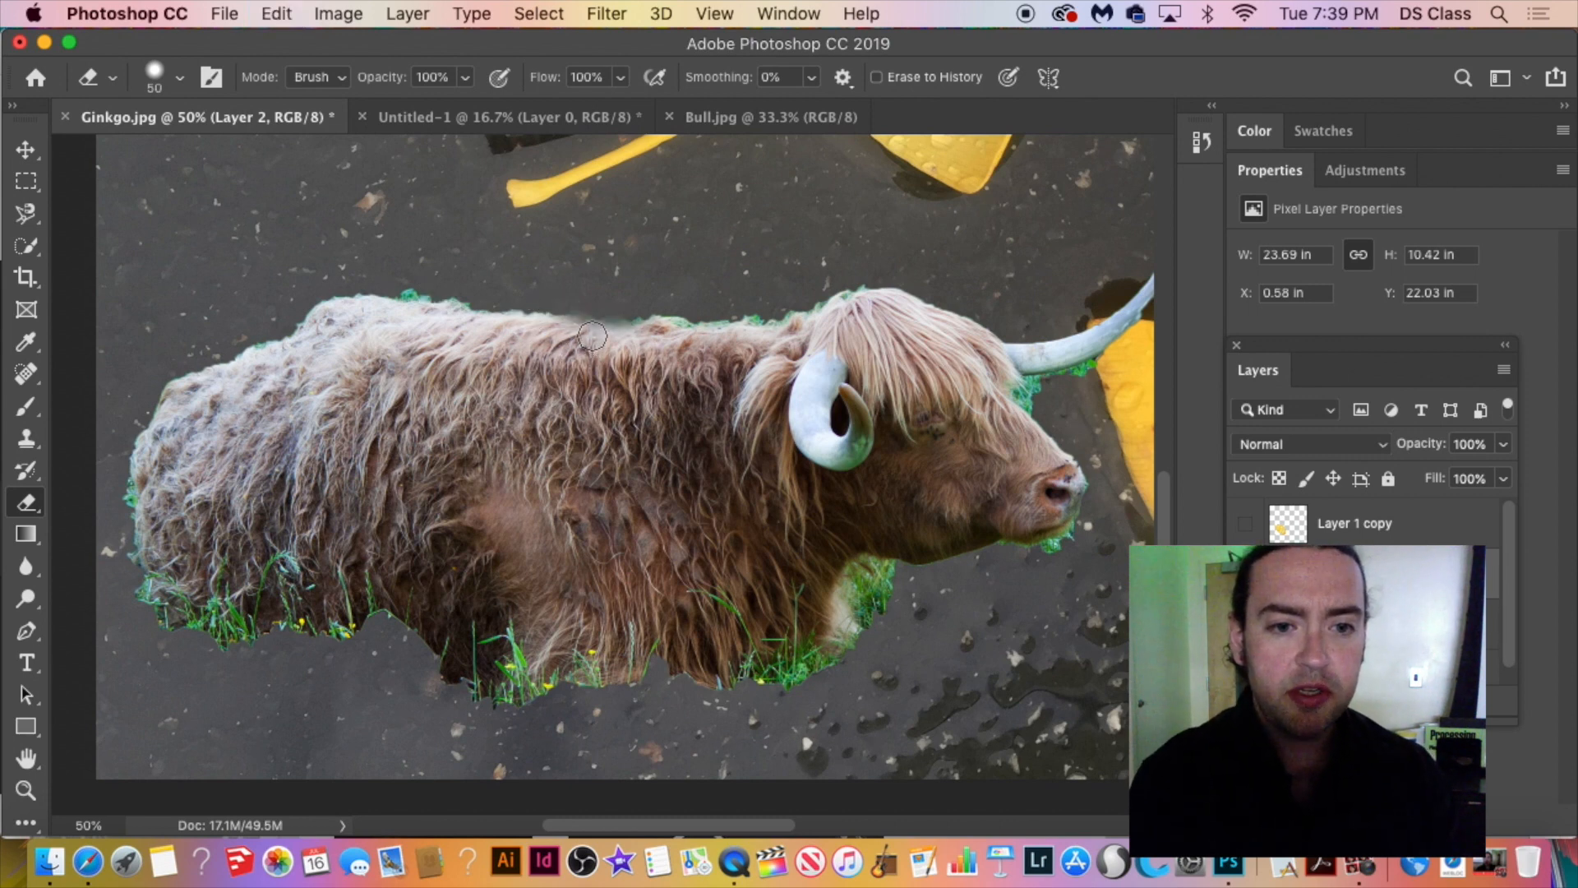
{"action": "key", "text": "super+plus"}
{"action": "key", "text": "super+plus"}
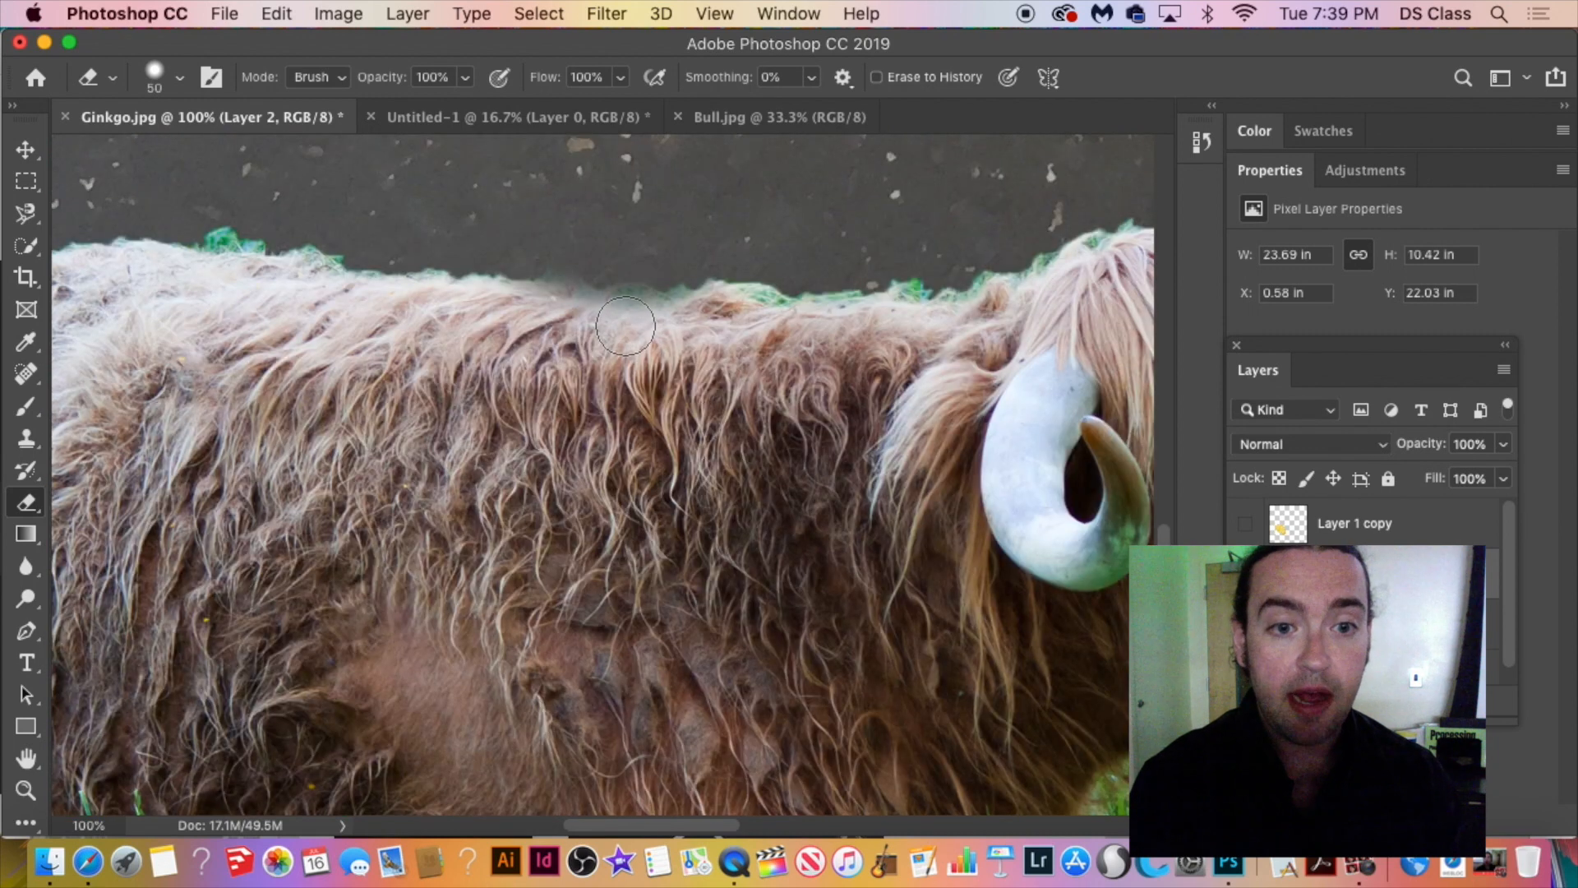
{"action": "key", "text": "super+z"}
{"action": "key", "text": "super+z"}
{"action": "key", "text": "super+z"}
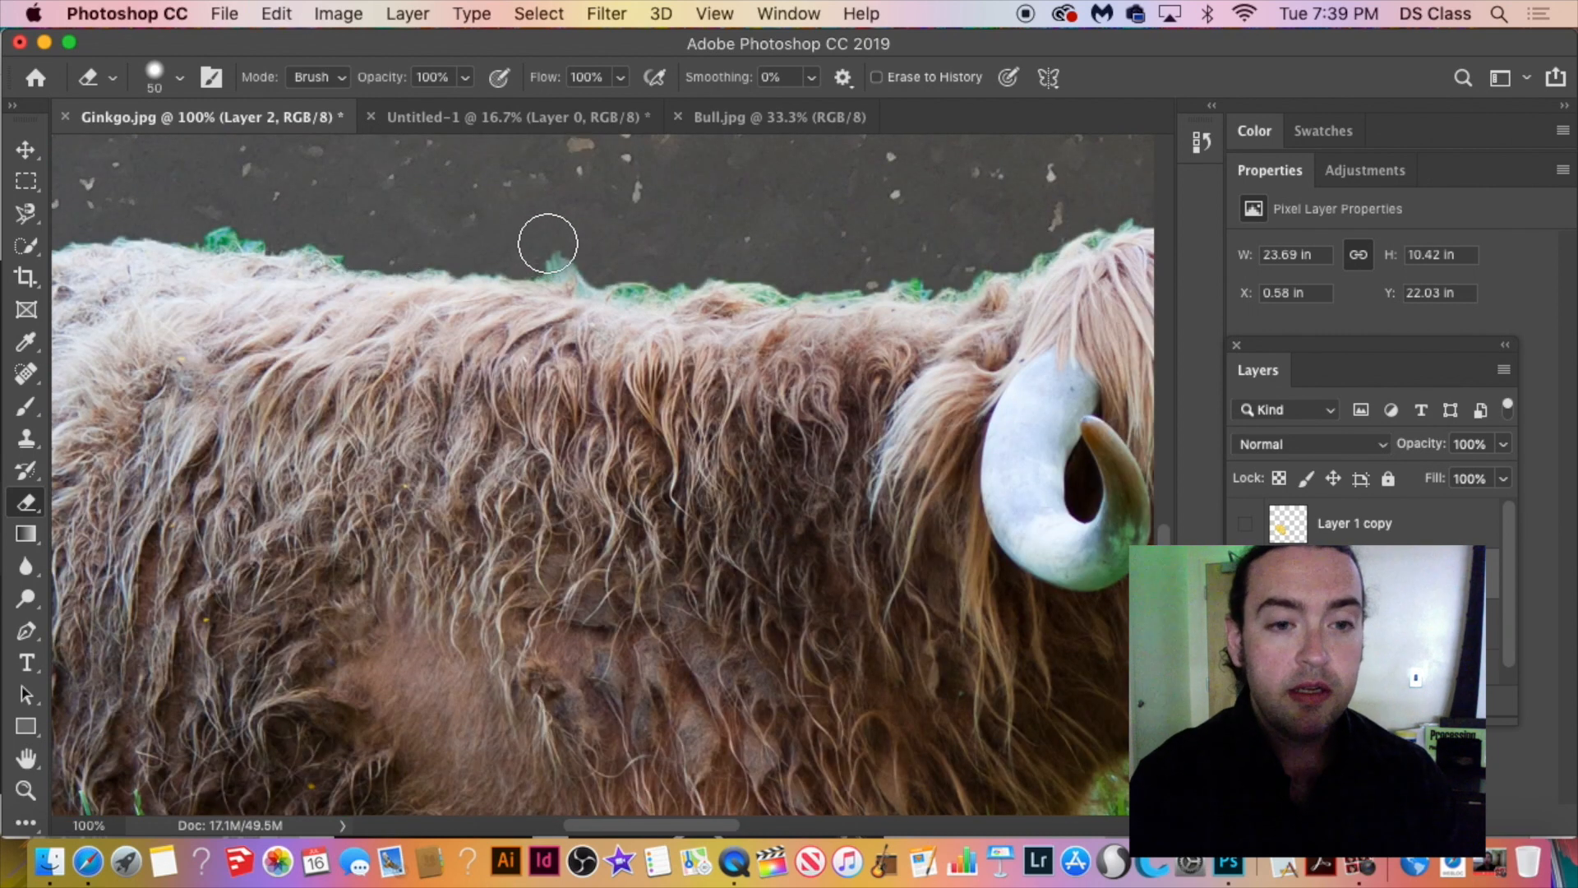
Erase the green fringe along the middle of the bull's back and start on the notch under its belly.
{"action": "mouse_move", "coordinate": [562, 243]}
{"action": "left_mouse_down"}
{"action": "mouse_move", "coordinate": [546, 246]}
{"action": "mouse_move", "coordinate": [615, 268]}
{"action": "mouse_move", "coordinate": [687, 264]}
{"action": "mouse_move", "coordinate": [691, 247]}
{"action": "mouse_move", "coordinate": [781, 268]}
{"action": "mouse_move", "coordinate": [953, 264]}
{"action": "left_mouse_up"}
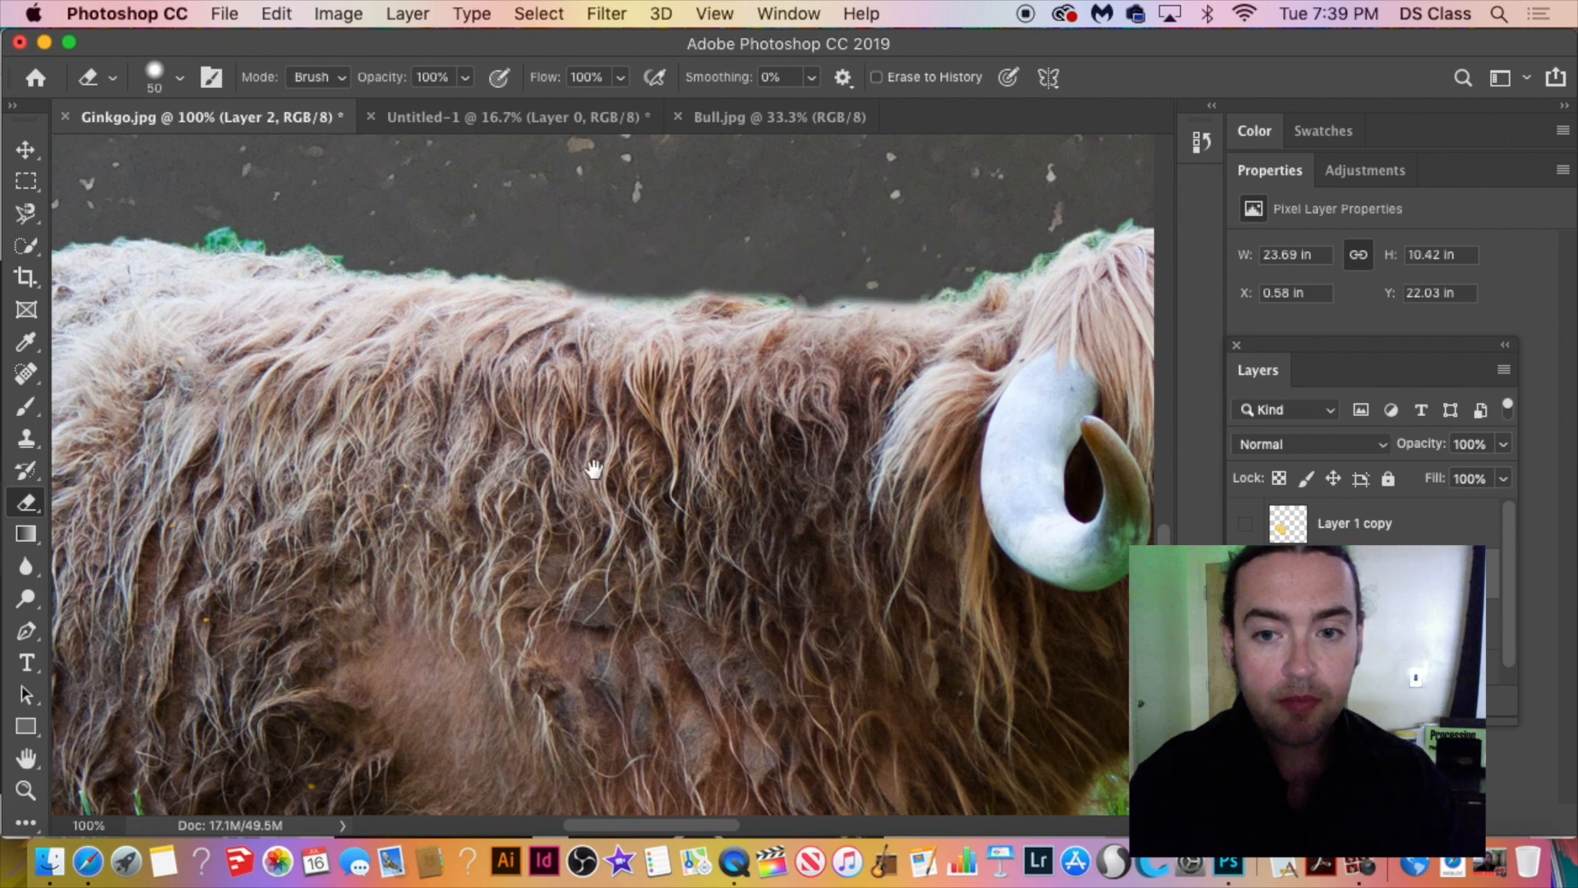
{"action": "left_click_drag", "start_coordinate": [602, 458], "coordinate": [951, 57]}
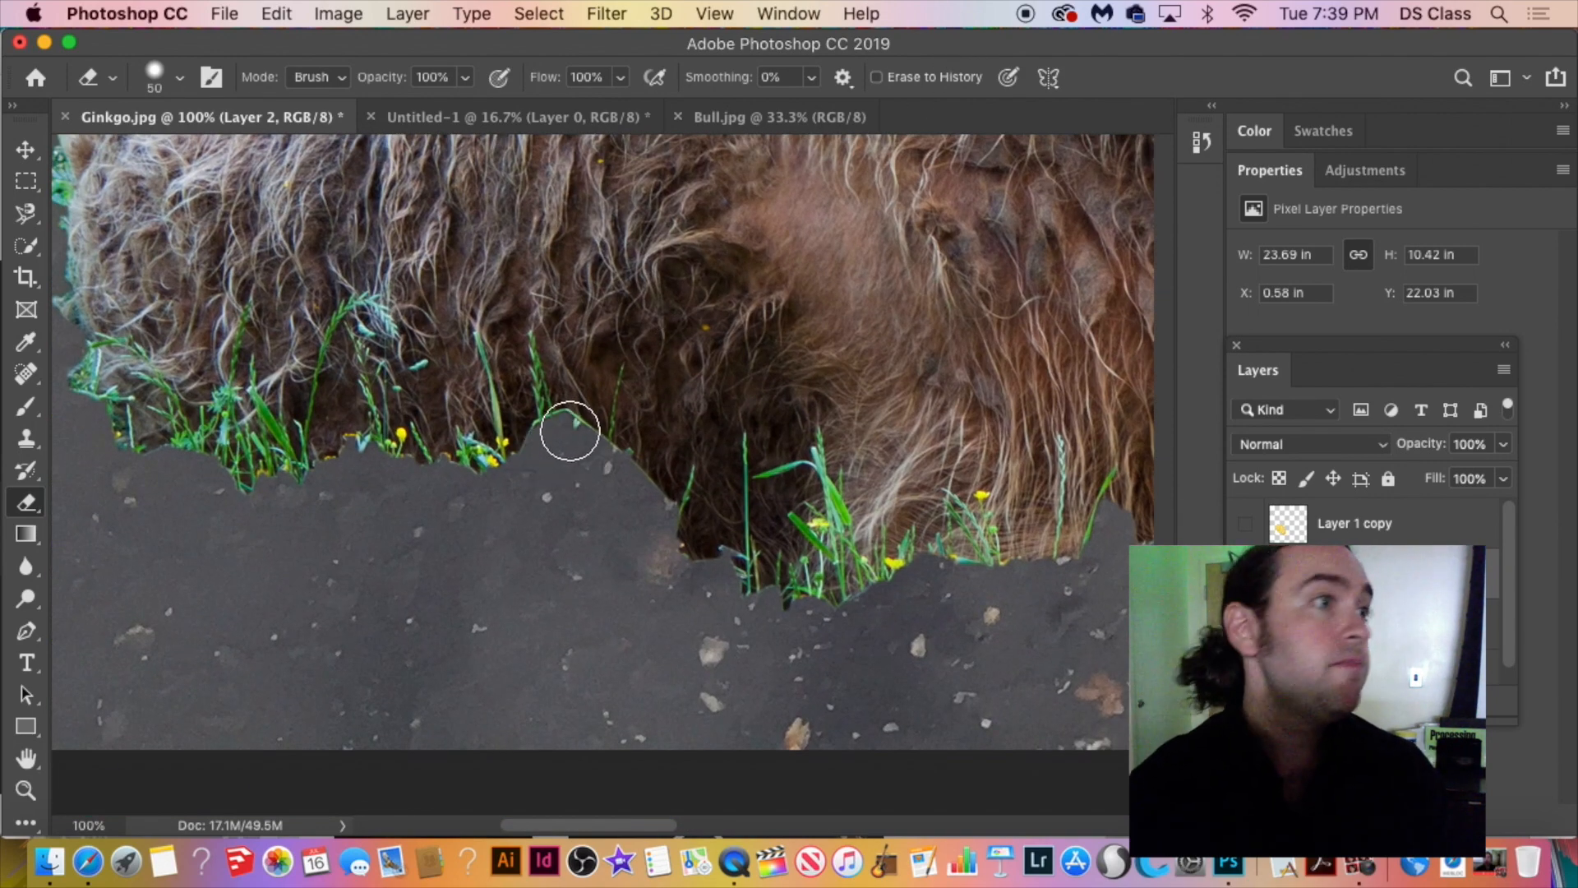
{"action": "left_click", "coordinate": [569, 431]}
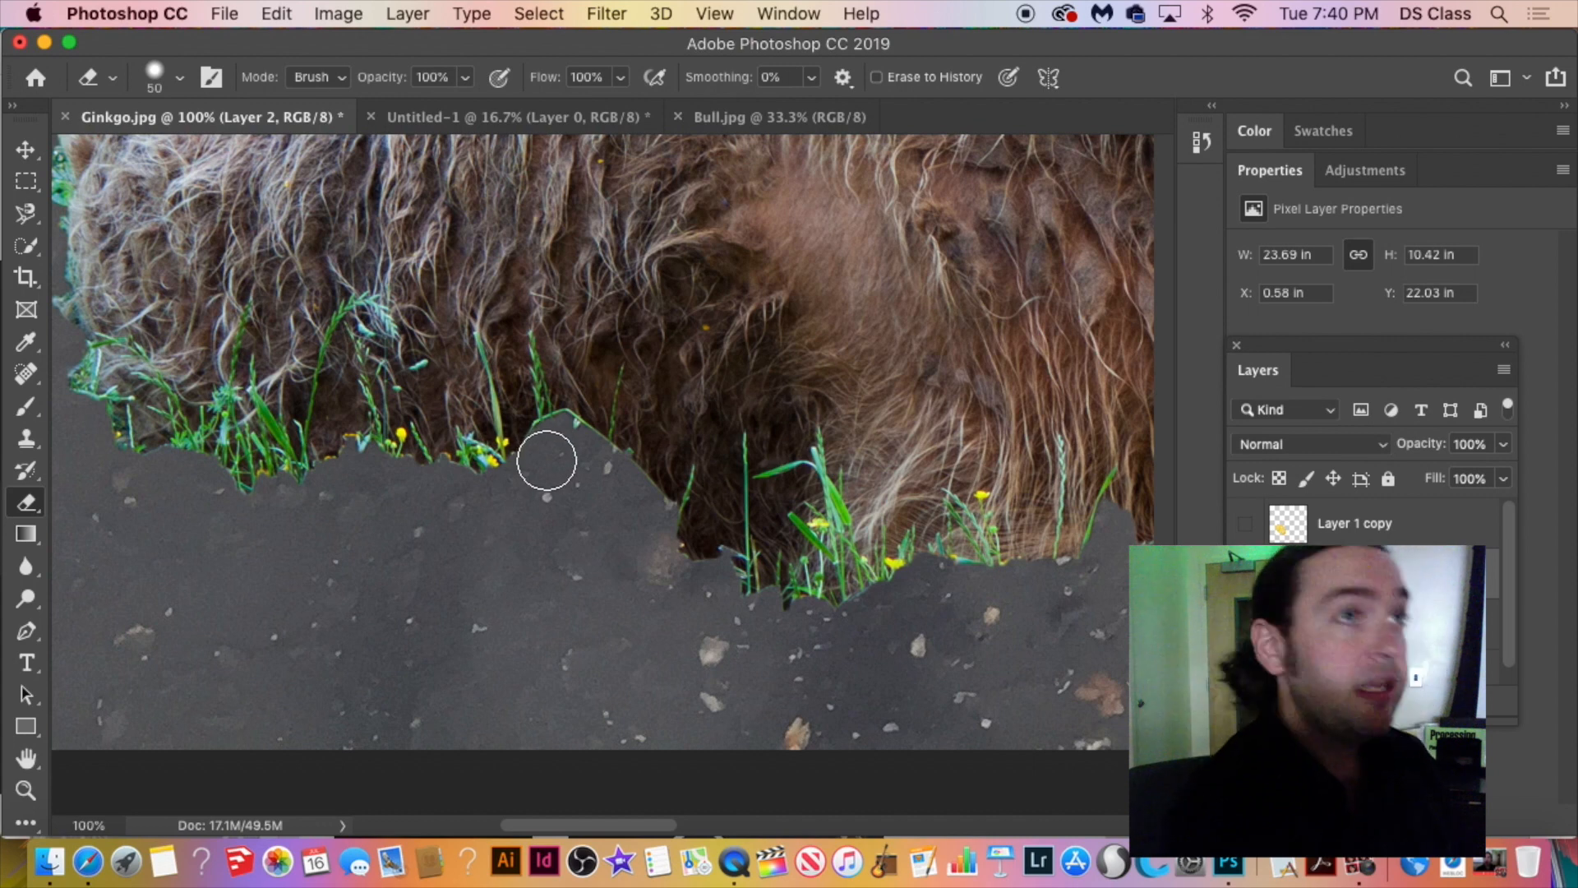
Soften the cutout's lower edge beneath the bull's belly with the Blur tool and a 60 px brush at 50% strength.
{"action": "mouse_move", "coordinate": [546, 460]}
{"action": "left_mouse_down"}
{"action": "mouse_move", "coordinate": [564, 433]}
{"action": "mouse_move", "coordinate": [661, 522]}
{"action": "left_mouse_up"}
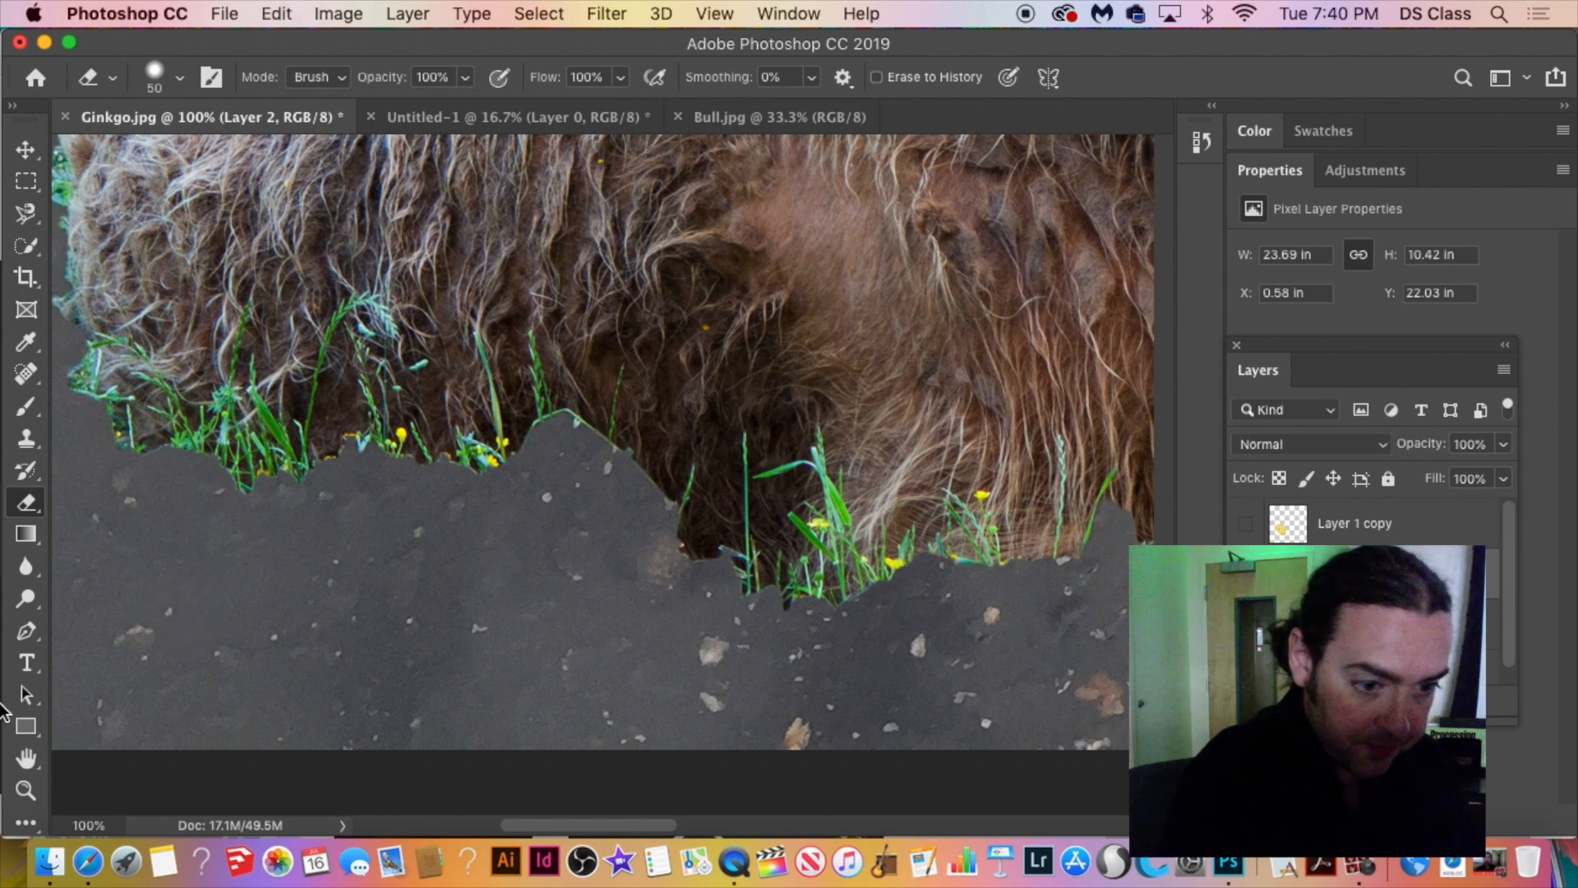
{"action": "left_click", "coordinate": [26, 567]}
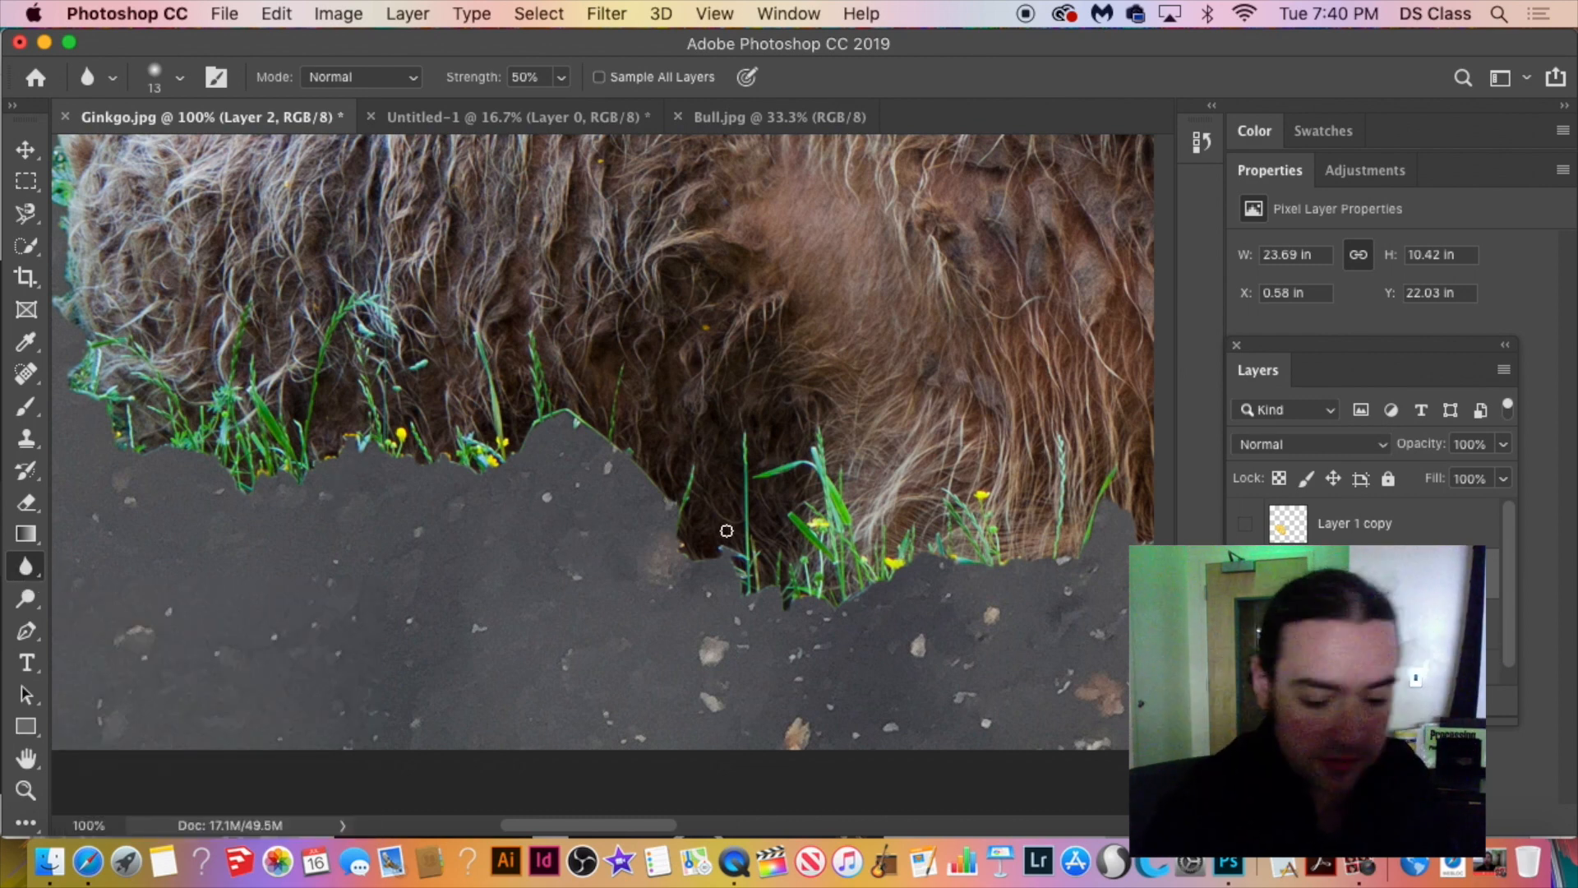
{"action": "key", "text": "bracketright"}
{"action": "key", "text": "bracketright"}
{"action": "key", "text": "bracketright"}
{"action": "key", "text": "bracketright"}
{"action": "key", "text": "bracketright"}
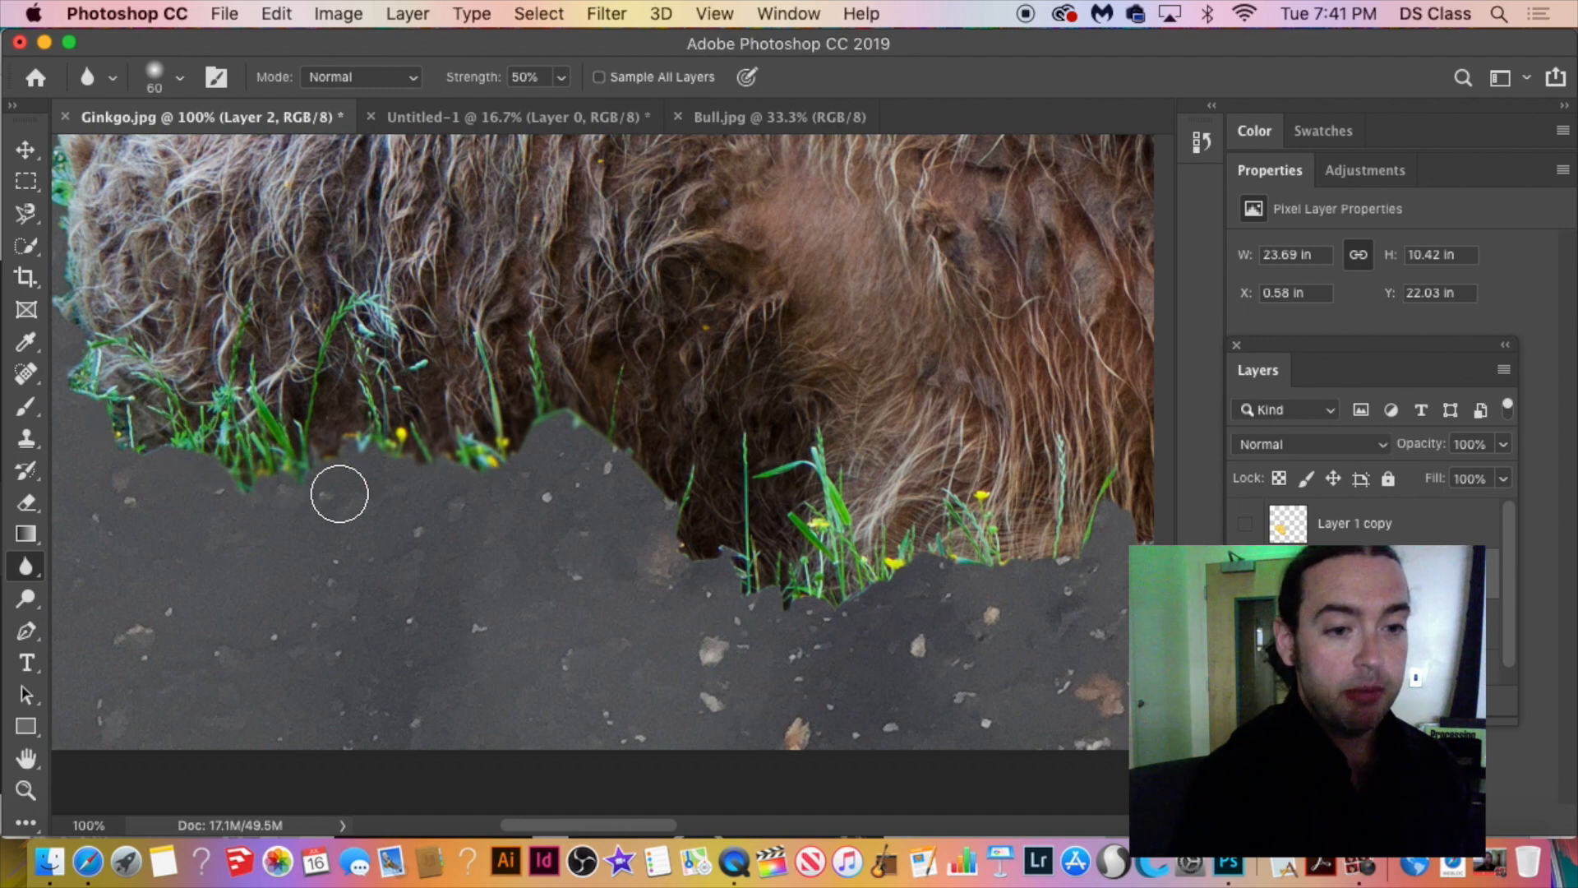
{"action": "scroll", "coordinate": [378, 486], "scroll_direction": "down", "scroll_amount": 1}
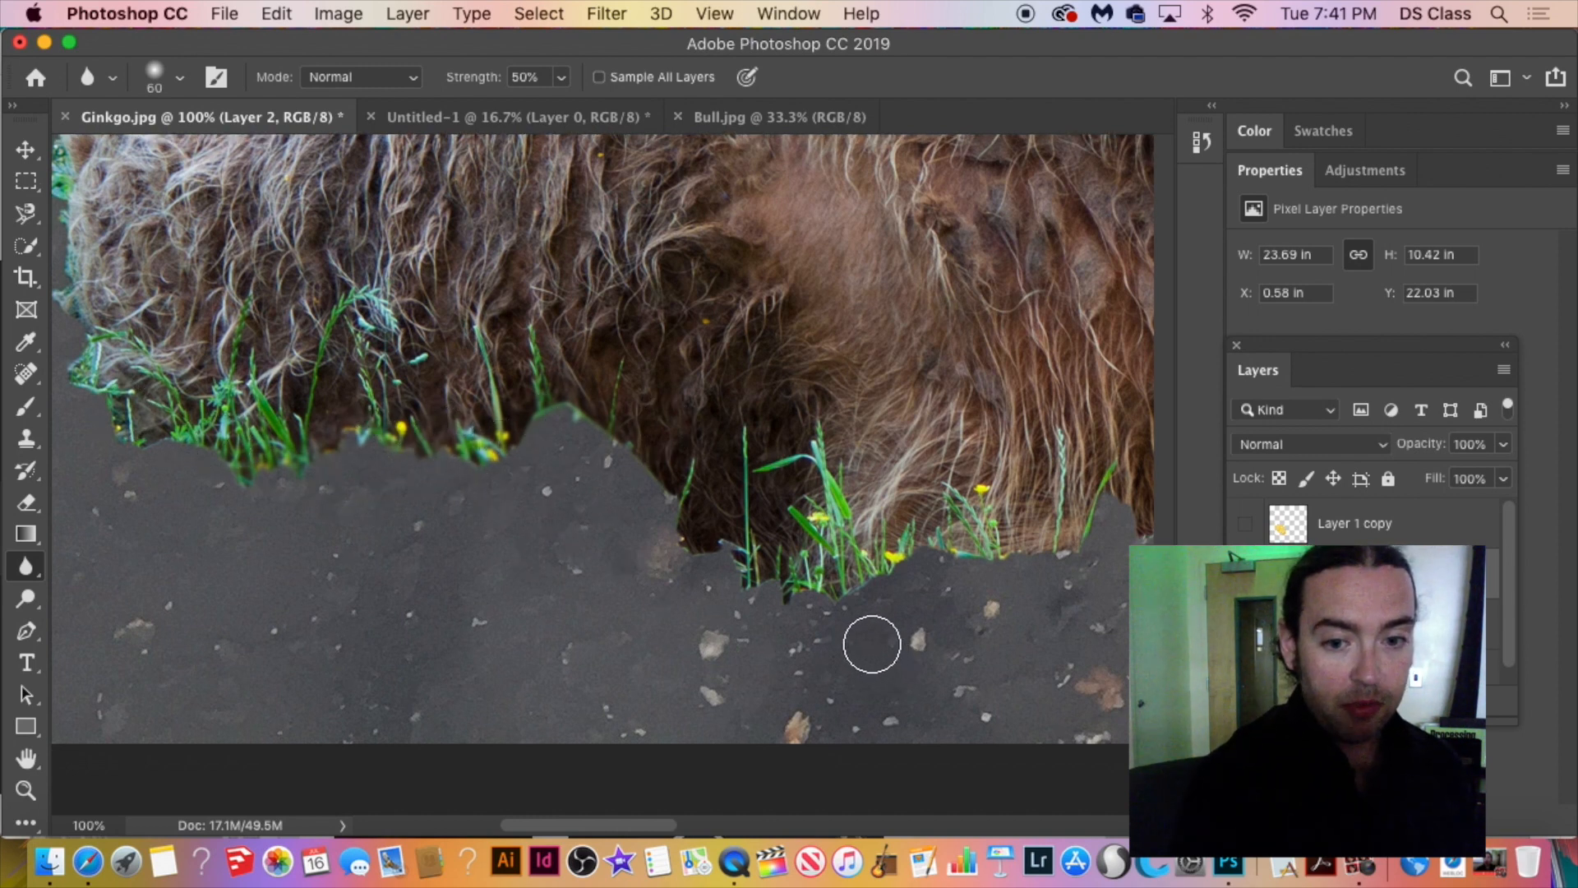
Blur a small patch of hair on the bull's flank with the Blur tool at 600% magnification.
{"action": "scroll", "coordinate": [334, 404], "scroll_direction": "up", "scroll_amount": 5}
{"action": "scroll", "coordinate": [334, 404], "scroll_direction": "up", "scroll_amount": 10}
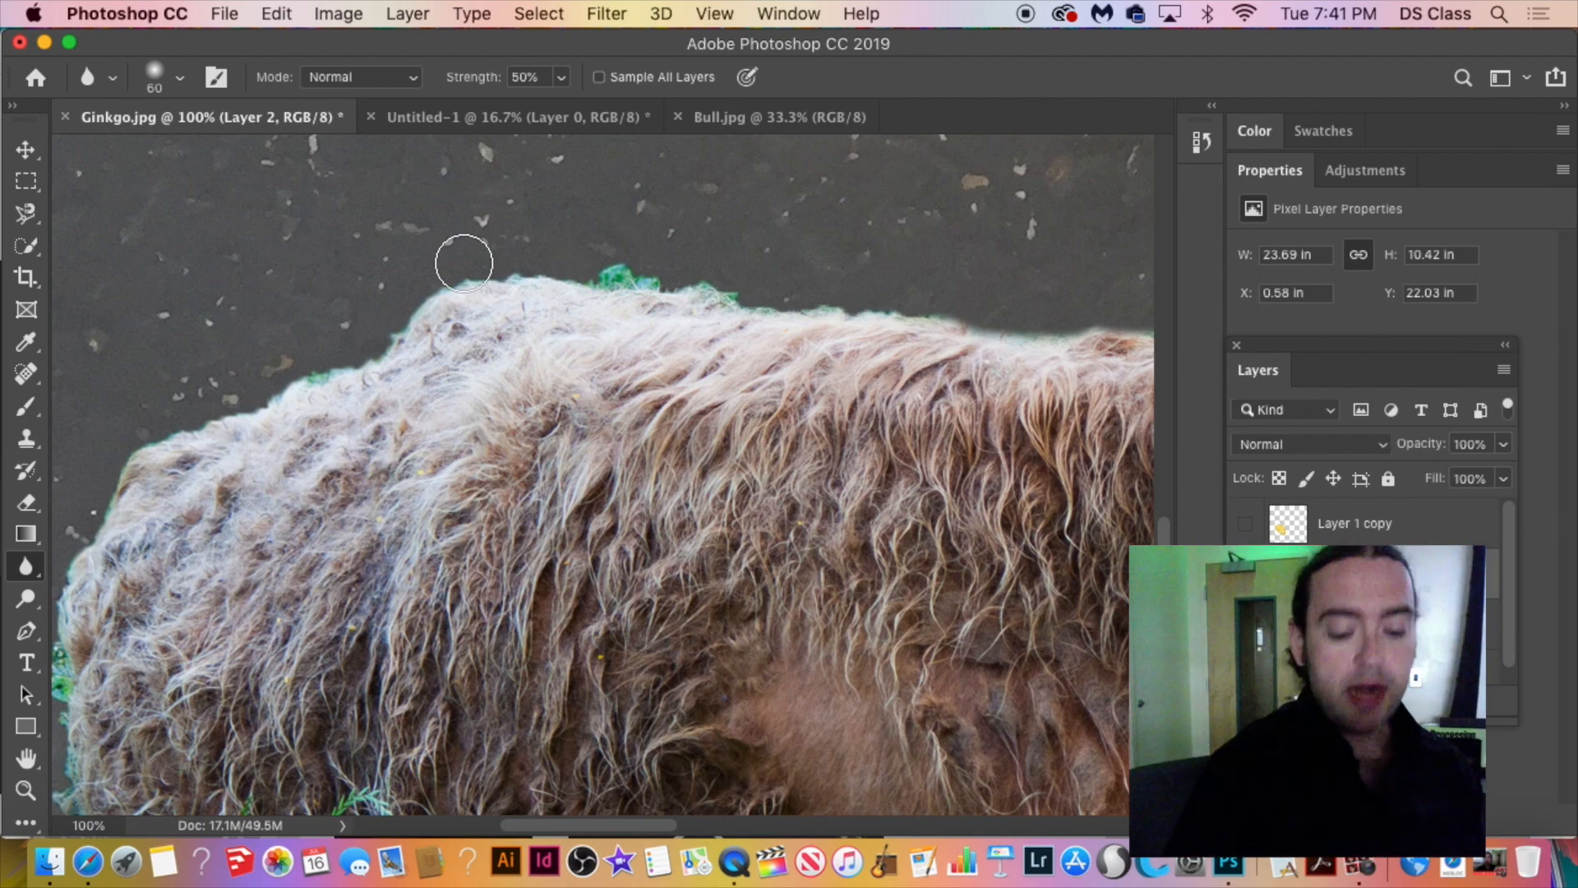
{"action": "key", "text": "super+equal"}
{"action": "key", "text": "super+equal"}
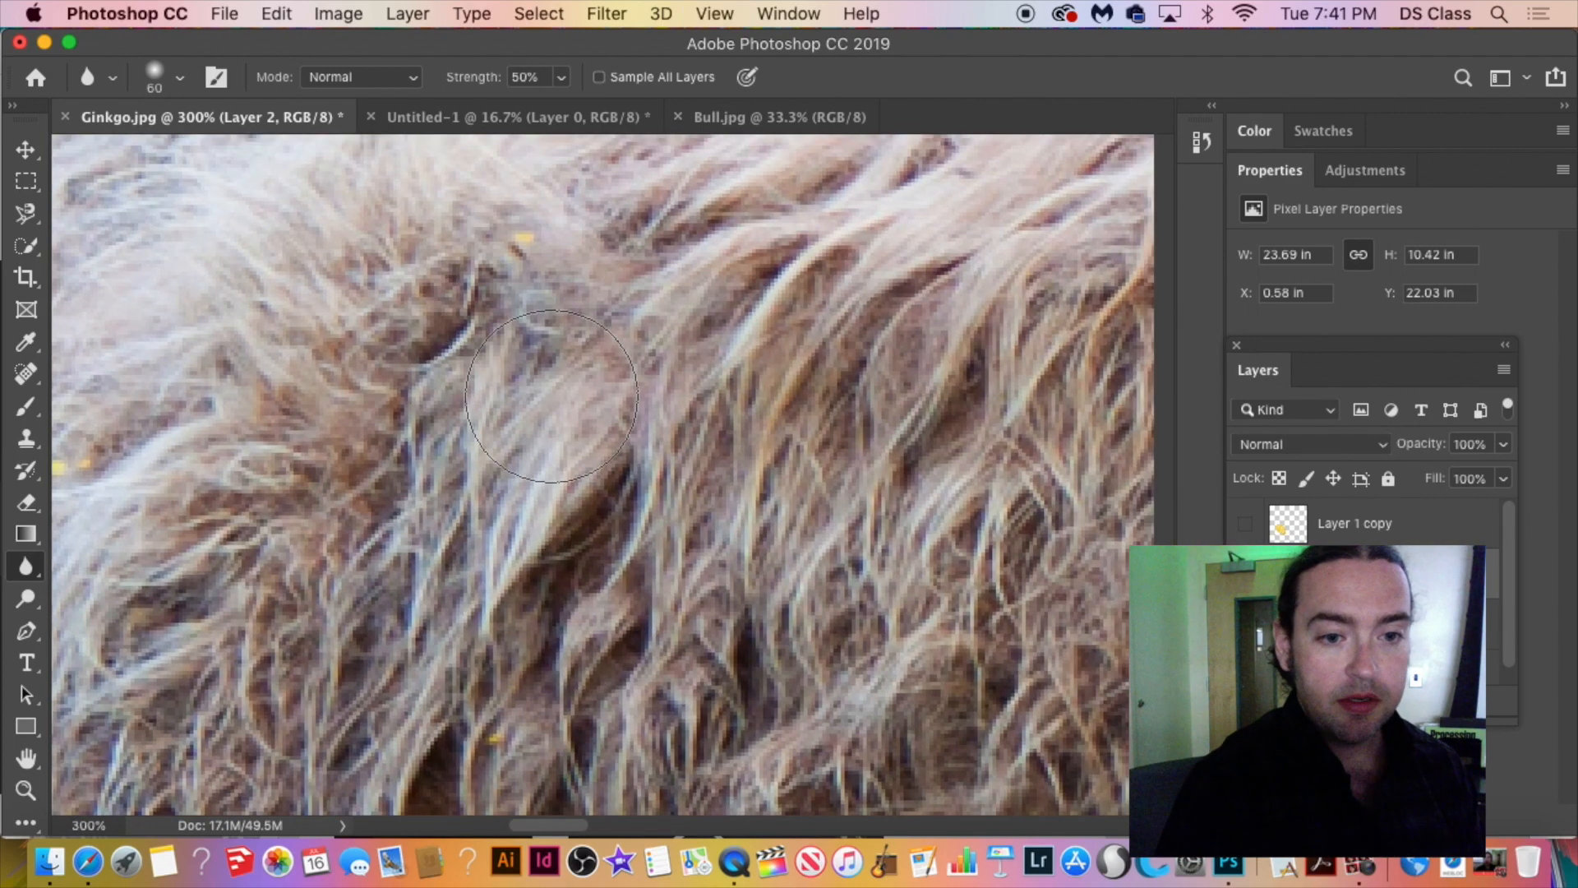
{"action": "key", "text": "super+equal"}
{"action": "key", "text": "super+equal"}
{"action": "key", "text": "super+equal"}
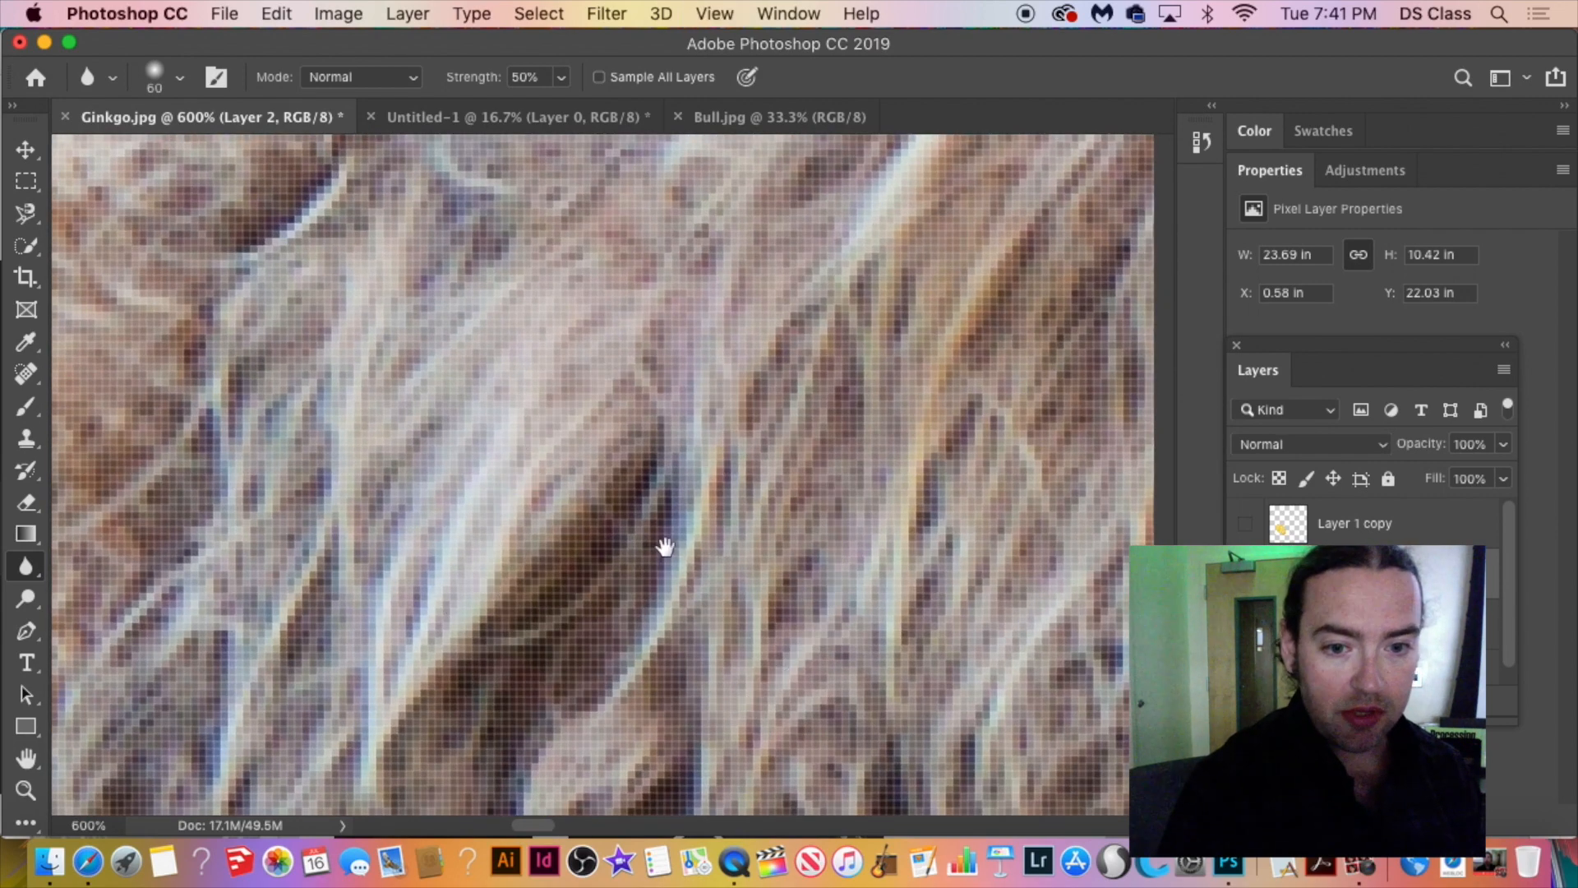
{"action": "mouse_move", "coordinate": [663, 546]}
{"action": "left_mouse_down"}
{"action": "mouse_move", "coordinate": [554, 416]}
{"action": "mouse_move", "coordinate": [596, 454]}
{"action": "left_mouse_up"}
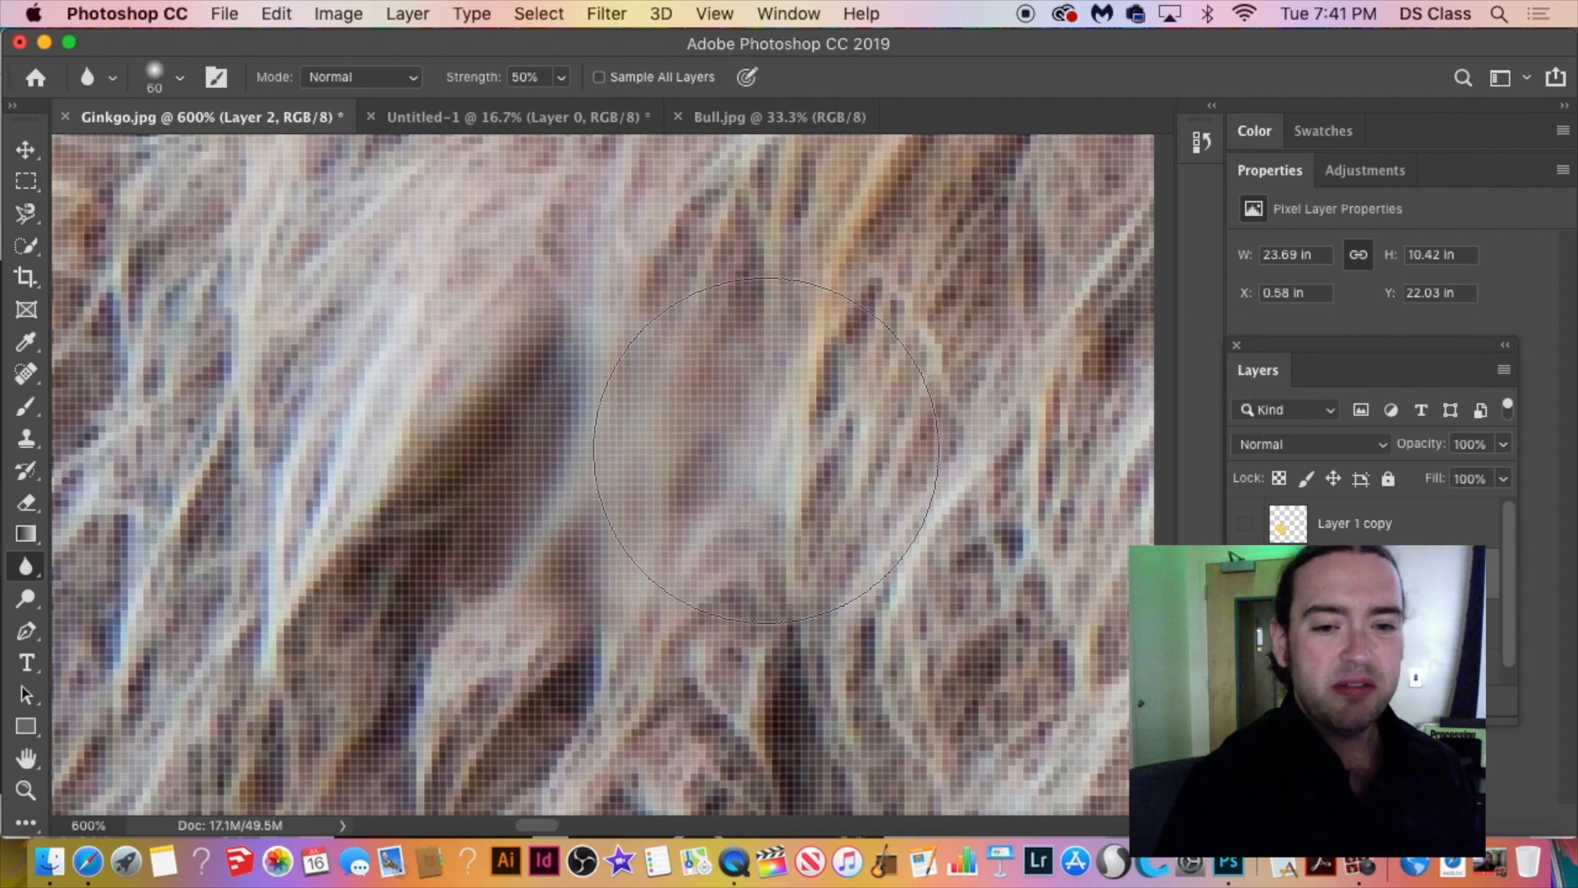
Examine the blurred hair patch at several magnifications, ending with a view of the full composition.
{"action": "key", "text": "super+minus"}
{"action": "key", "text": "super+minus"}
{"action": "key", "text": "super+minus"}
{"action": "key", "text": "super+minus"}
{"action": "key", "text": "super+minus"}
{"action": "key", "text": "super+minus"}
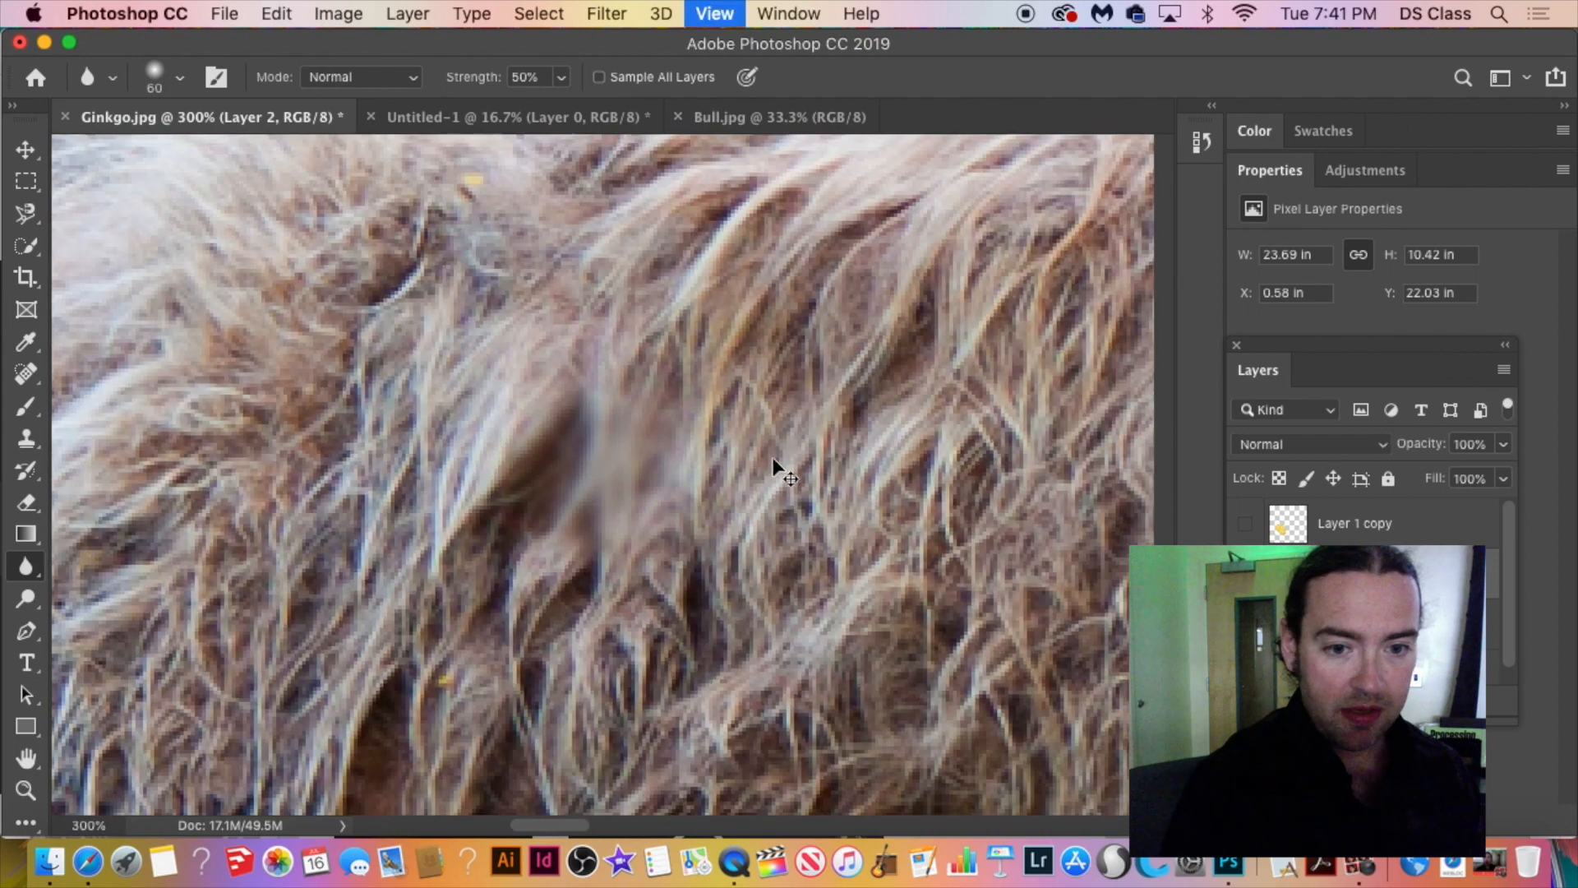
{"action": "key", "text": "super+plus"}
{"action": "key", "text": "super+plus"}
{"action": "key", "text": "super+plus"}
{"action": "key", "text": "super+plus"}
{"action": "key", "text": "super+plus"}
{"action": "key", "text": "super+plus"}
{"action": "key", "text": "super+plus"}
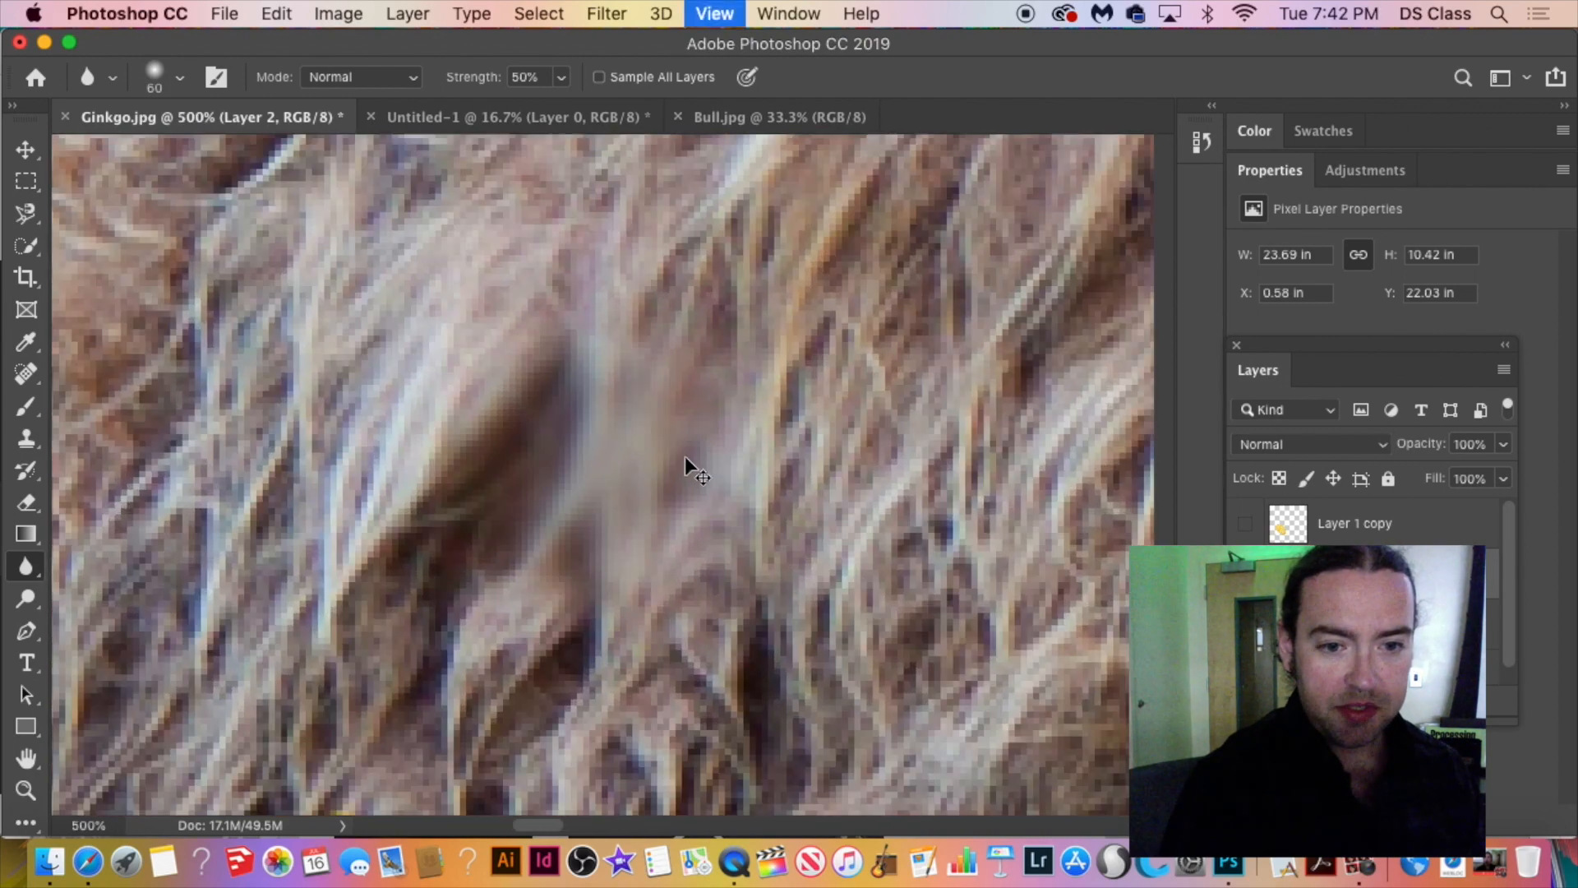
{"action": "key", "text": "super+0"}
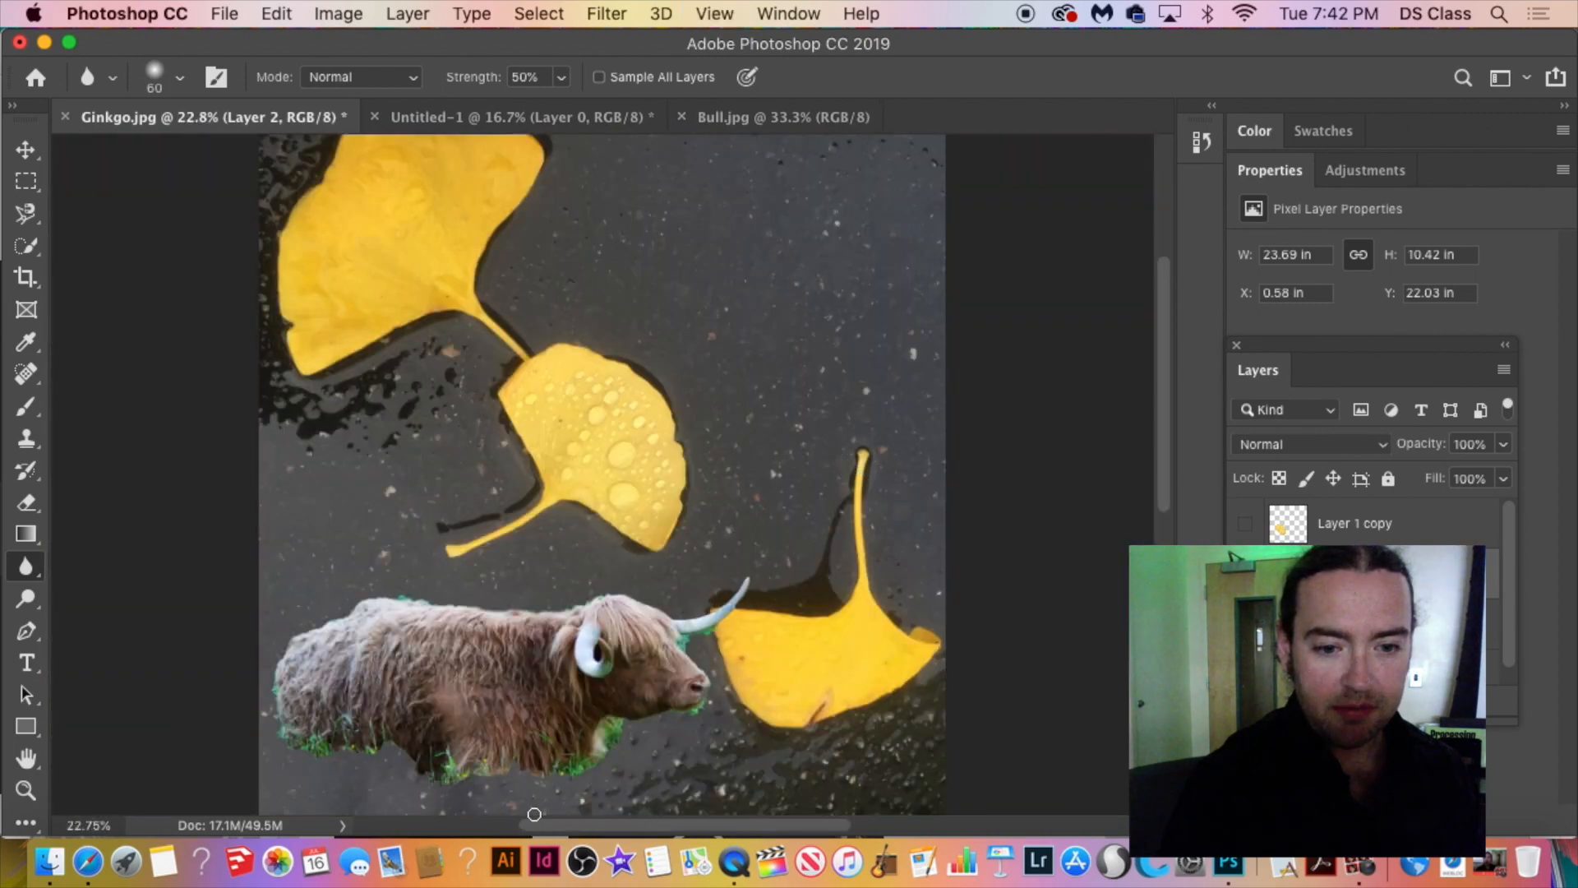
Examine the bull and its remaining green fringe up close and against the whole composite.
{"action": "left_click_drag", "start_coordinate": [518, 727], "coordinate": [575, 526]}
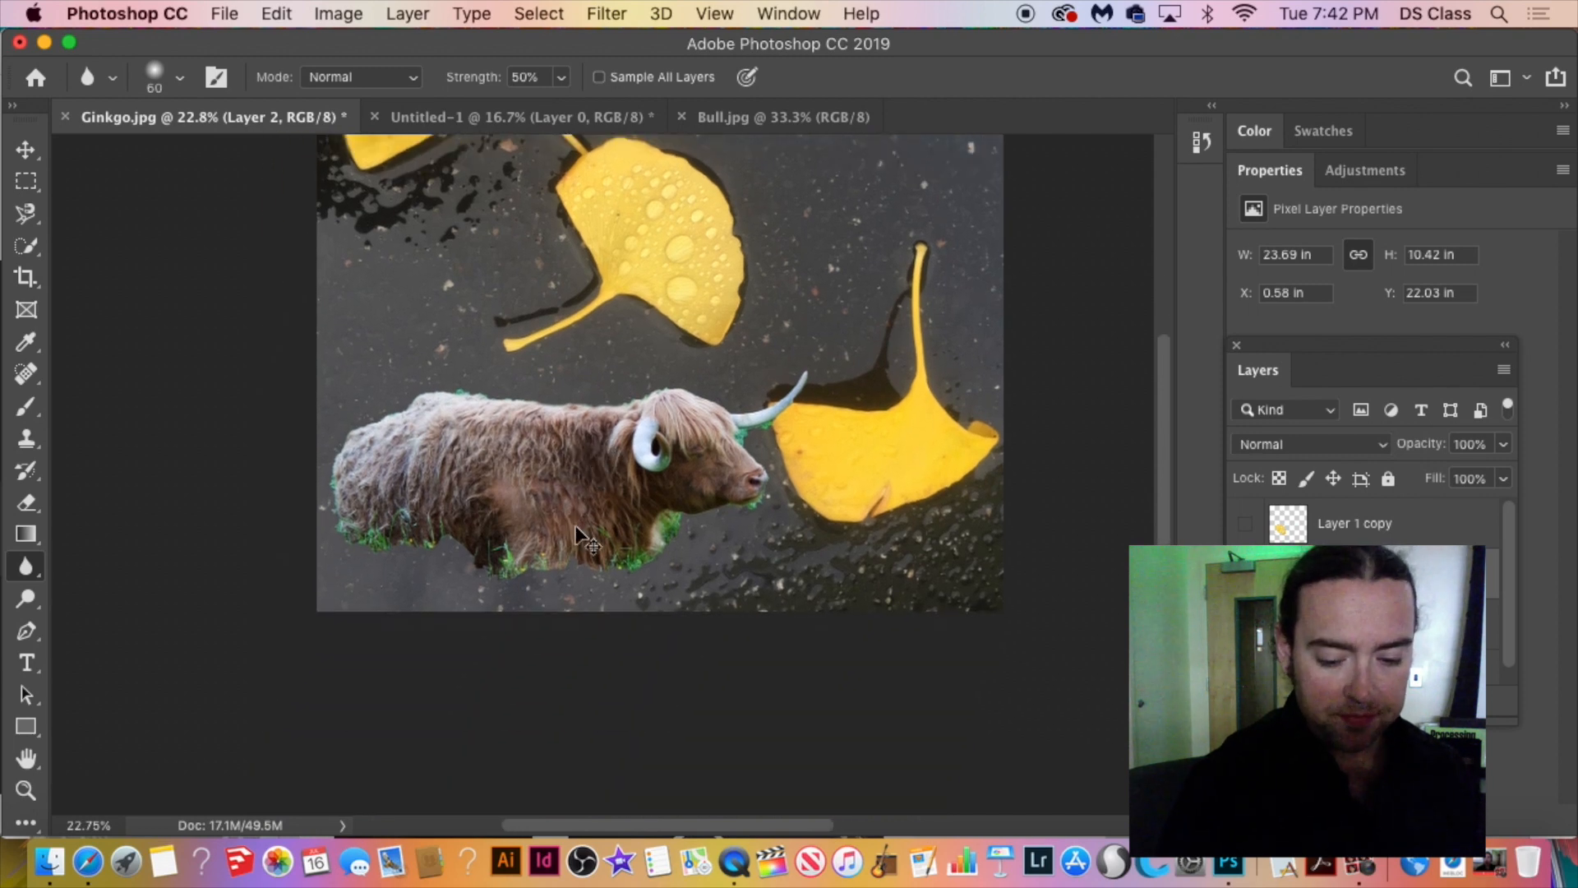
{"action": "key", "text": "super+plus"}
{"action": "key", "text": "super+plus"}
{"action": "key", "text": "super+plus"}
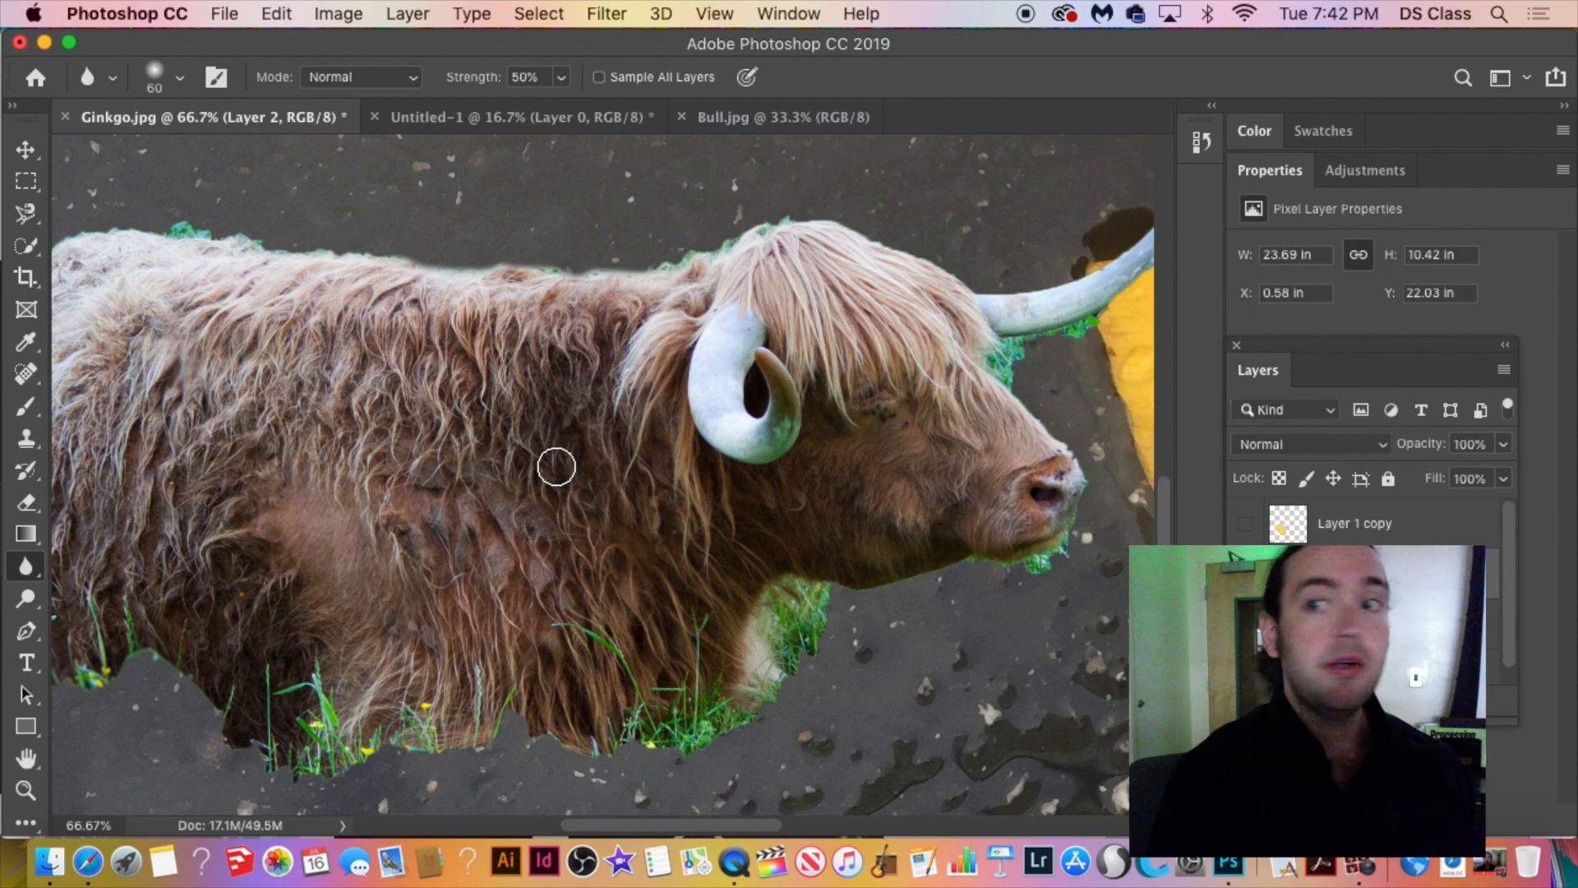
{"action": "key", "text": "super+minus"}
{"action": "key", "text": "super+minus"}
{"action": "key", "text": "super+minus"}
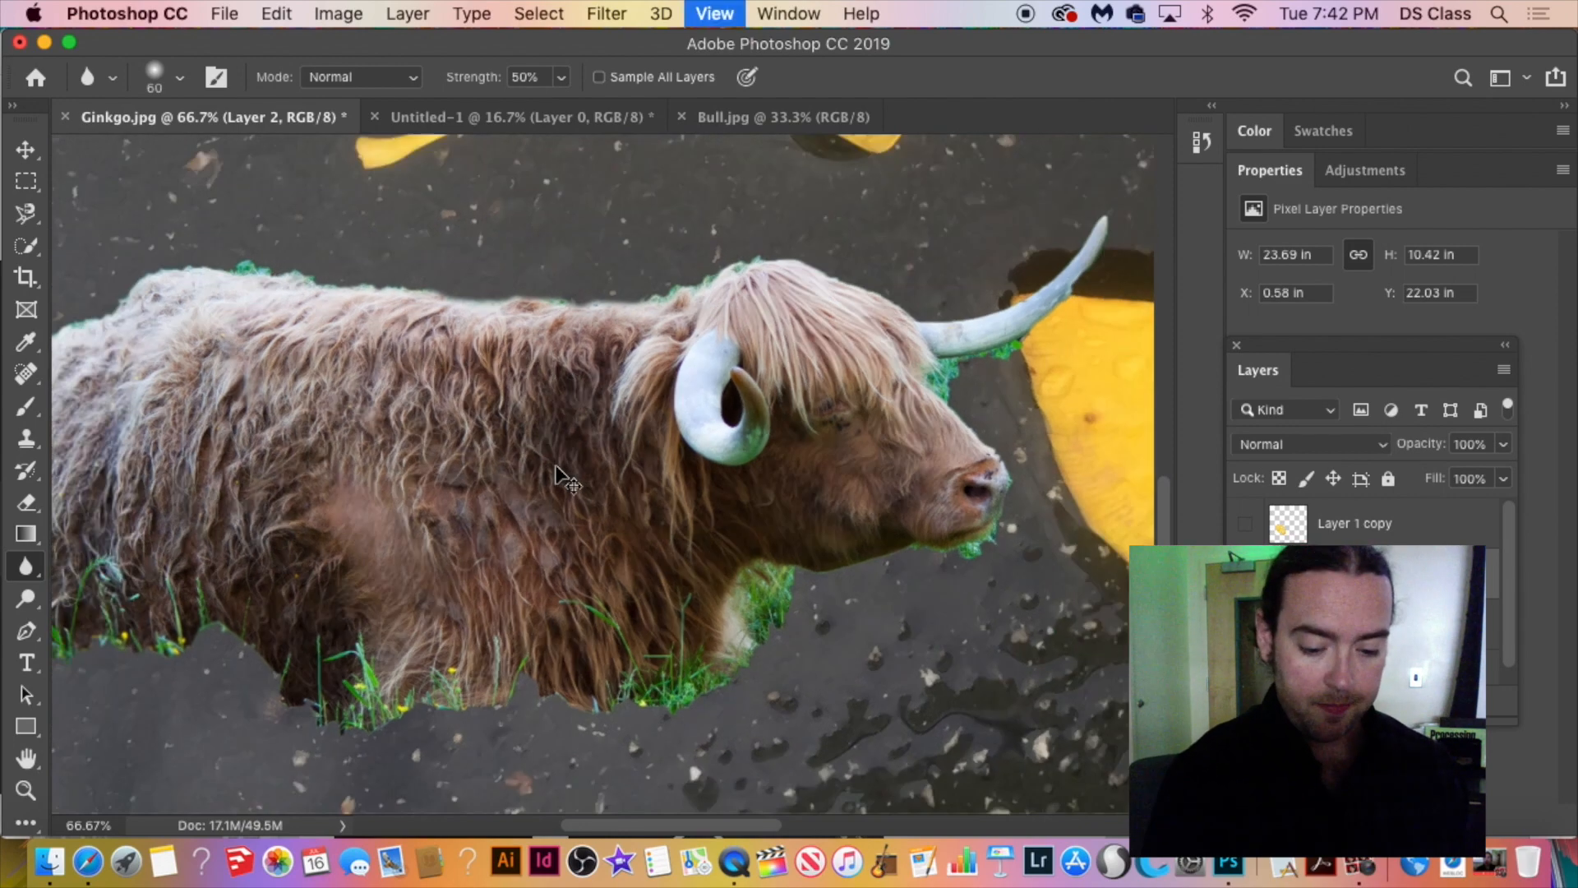
{"action": "left_click_drag", "start_coordinate": [666, 327], "coordinate": [611, 509]}
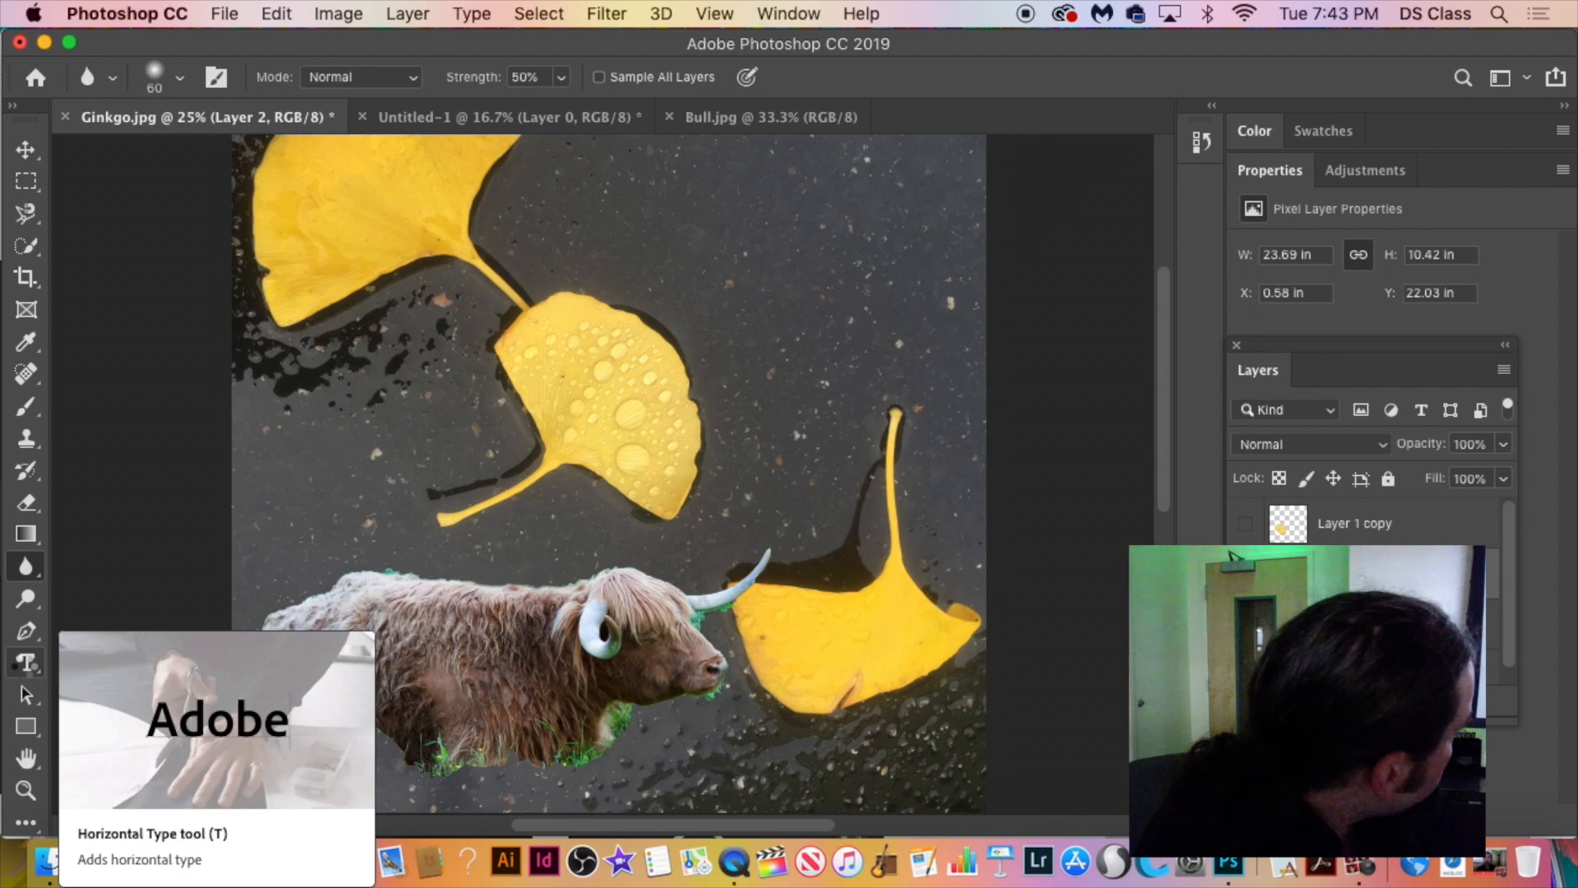
Add a paragraph text box above the bull on the dark pavement, reading HELLO and CLASS on two lines, in 100 pt orange Al Fresco.
{"action": "left_click", "coordinate": [35, 666]}
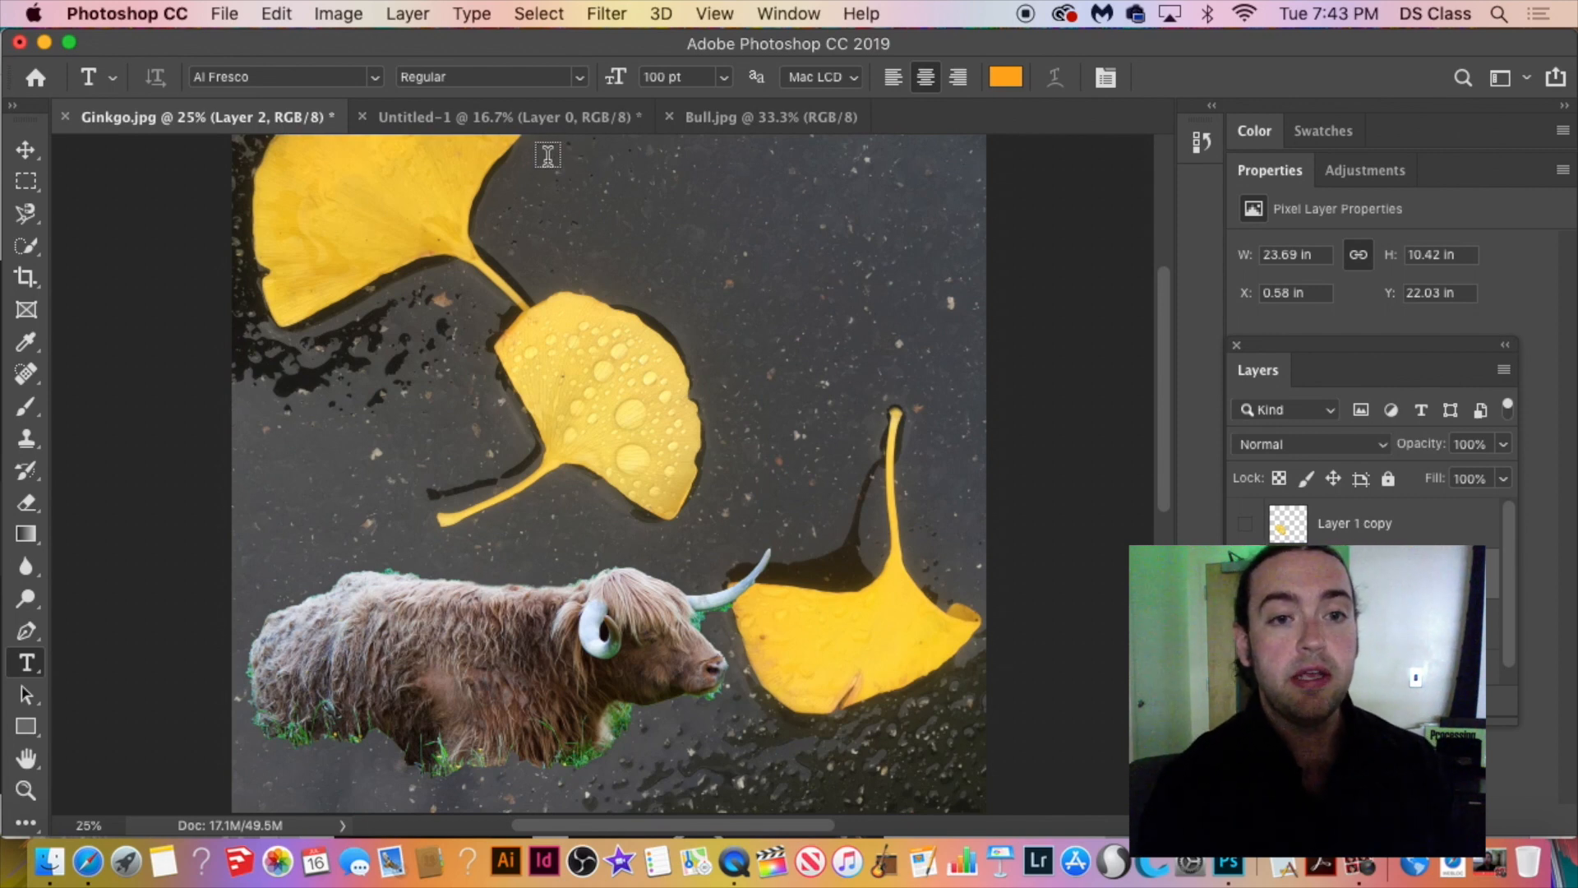
{"action": "left_click_drag", "start_coordinate": [537, 156], "coordinate": [930, 275]}
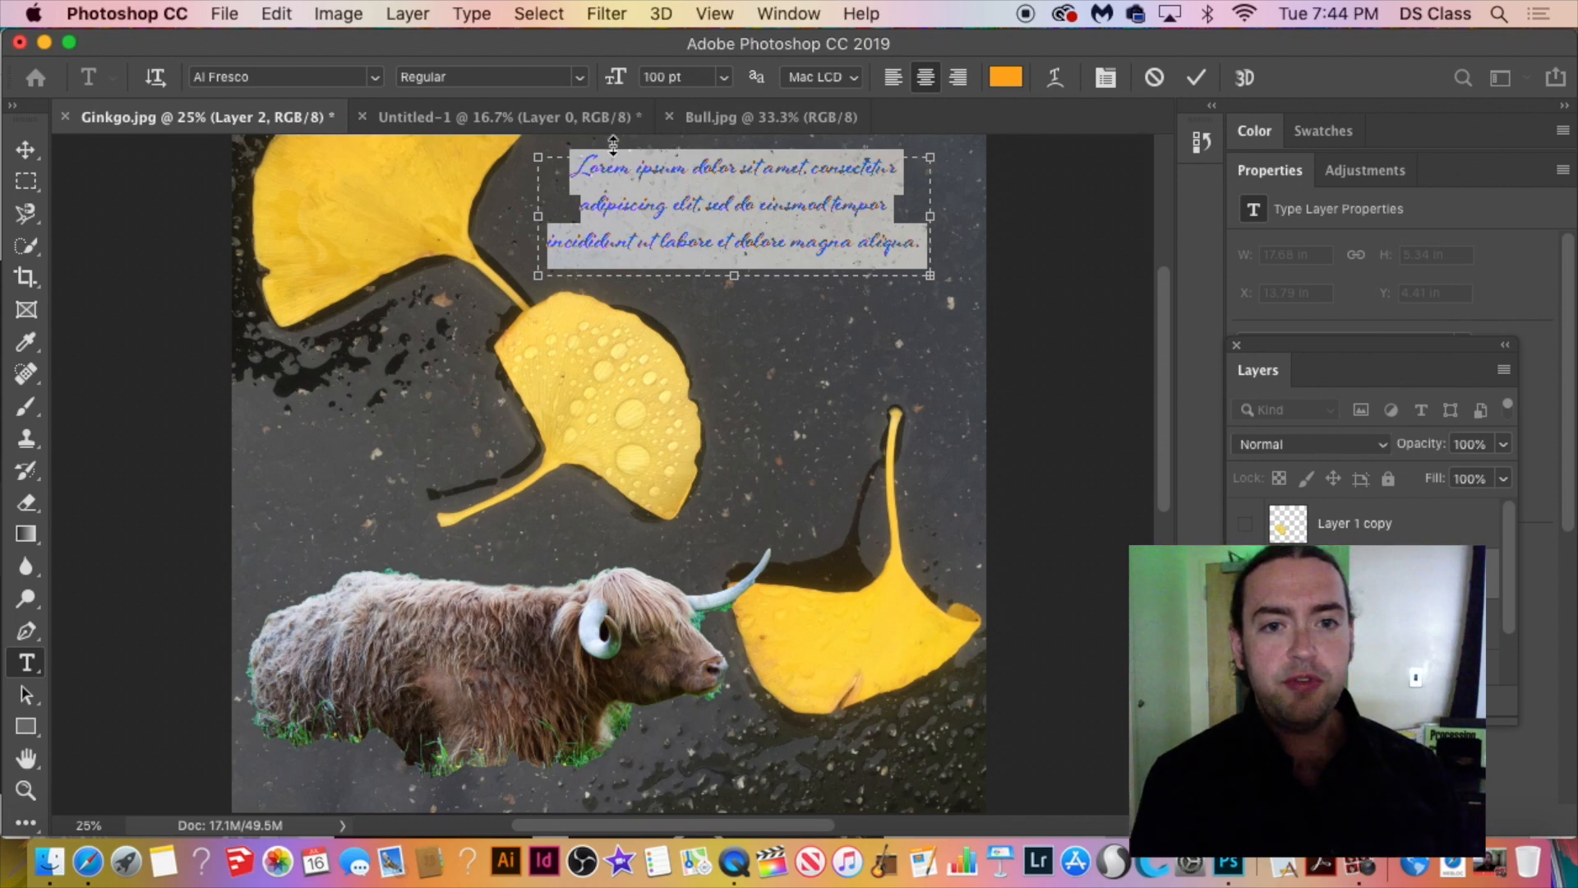
{"action": "left_click_drag", "start_coordinate": [503, 209], "coordinate": [536, 197]}
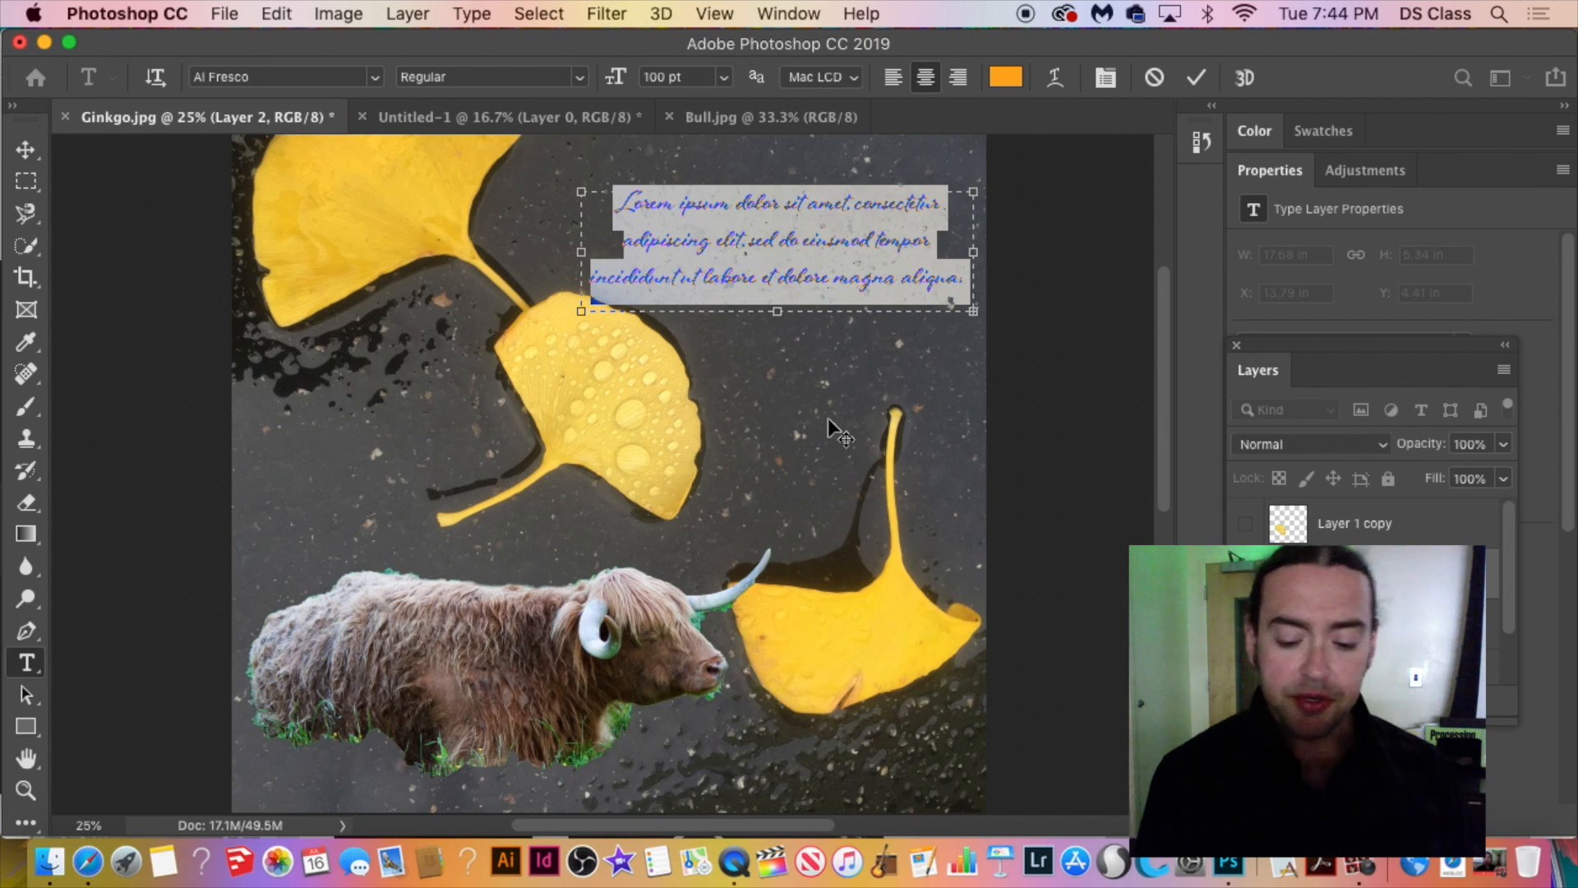
{"action": "key", "text": "BackSpace"}
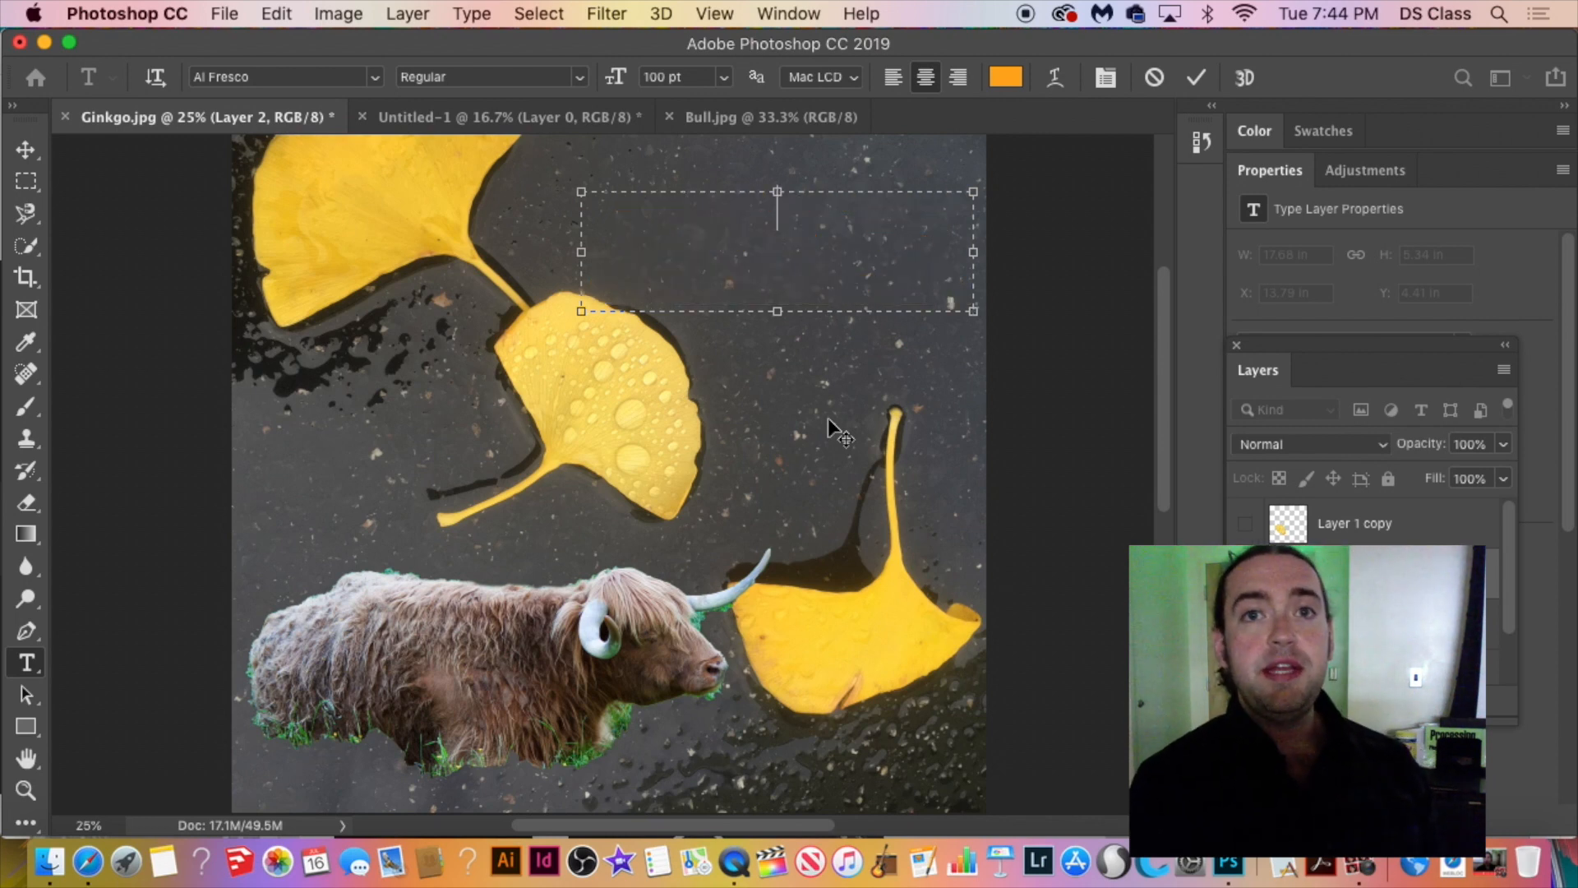
{"action": "type", "text": "HELLO"}
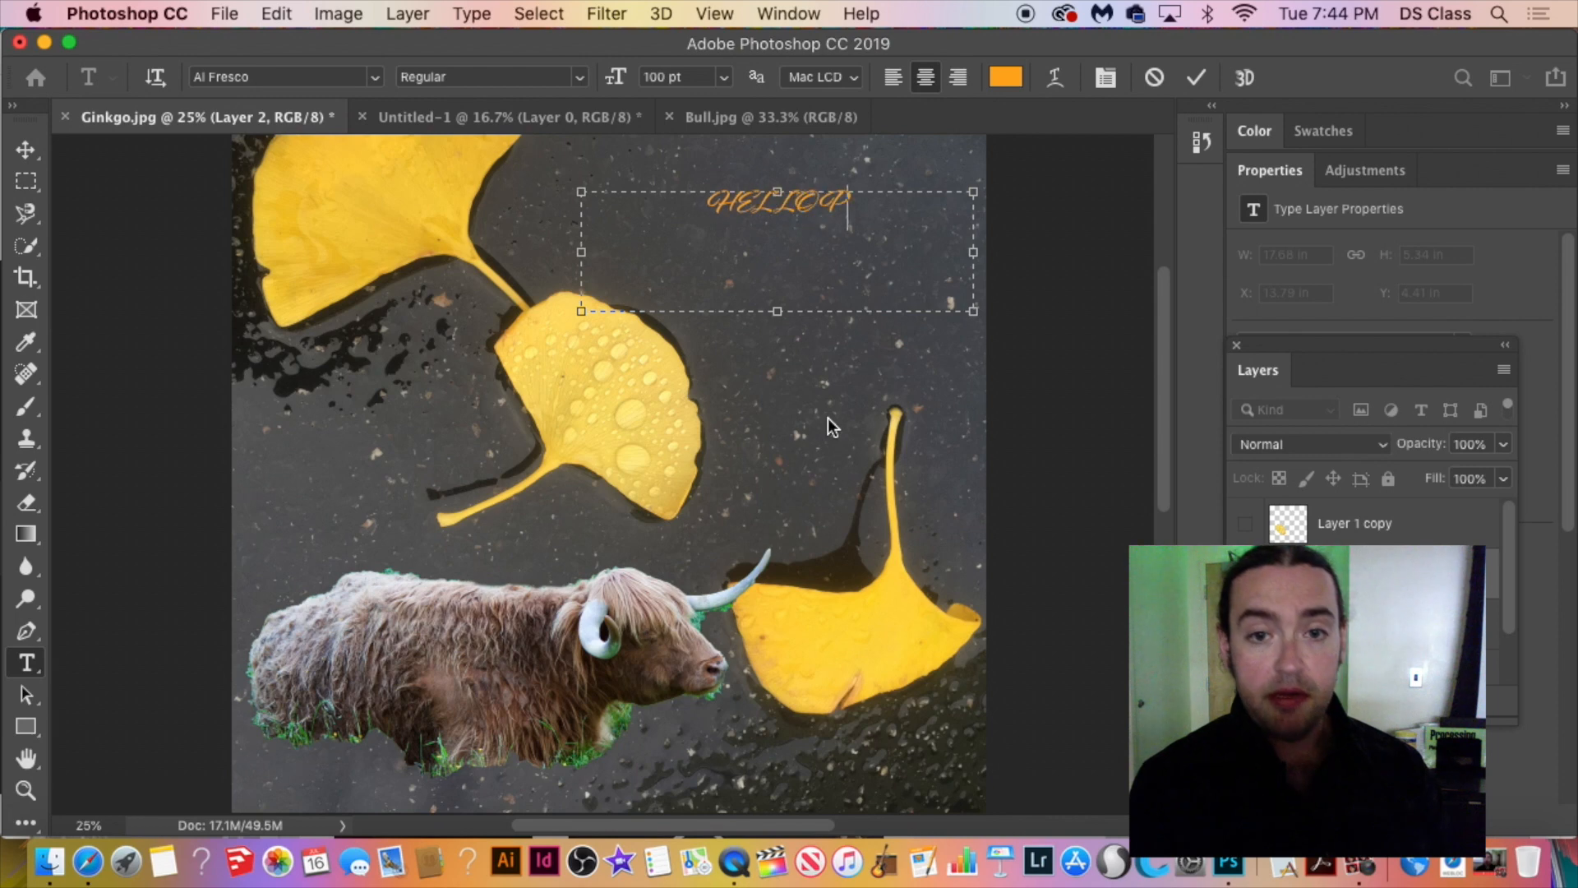
{"action": "key", "text": "Return"}
{"action": "type", "text": "CLASS"}
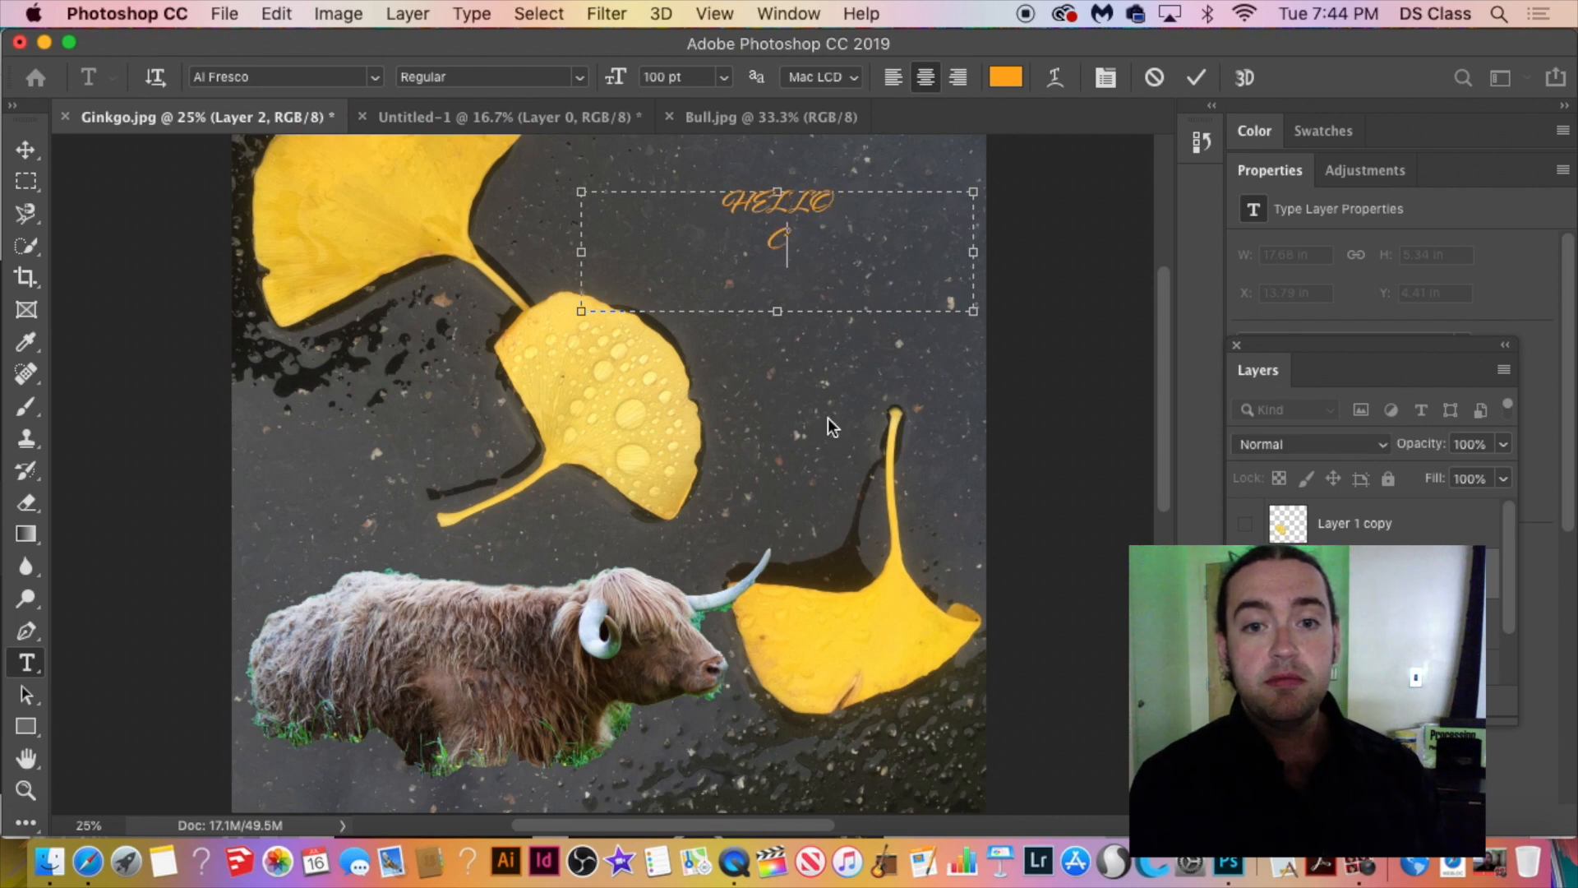
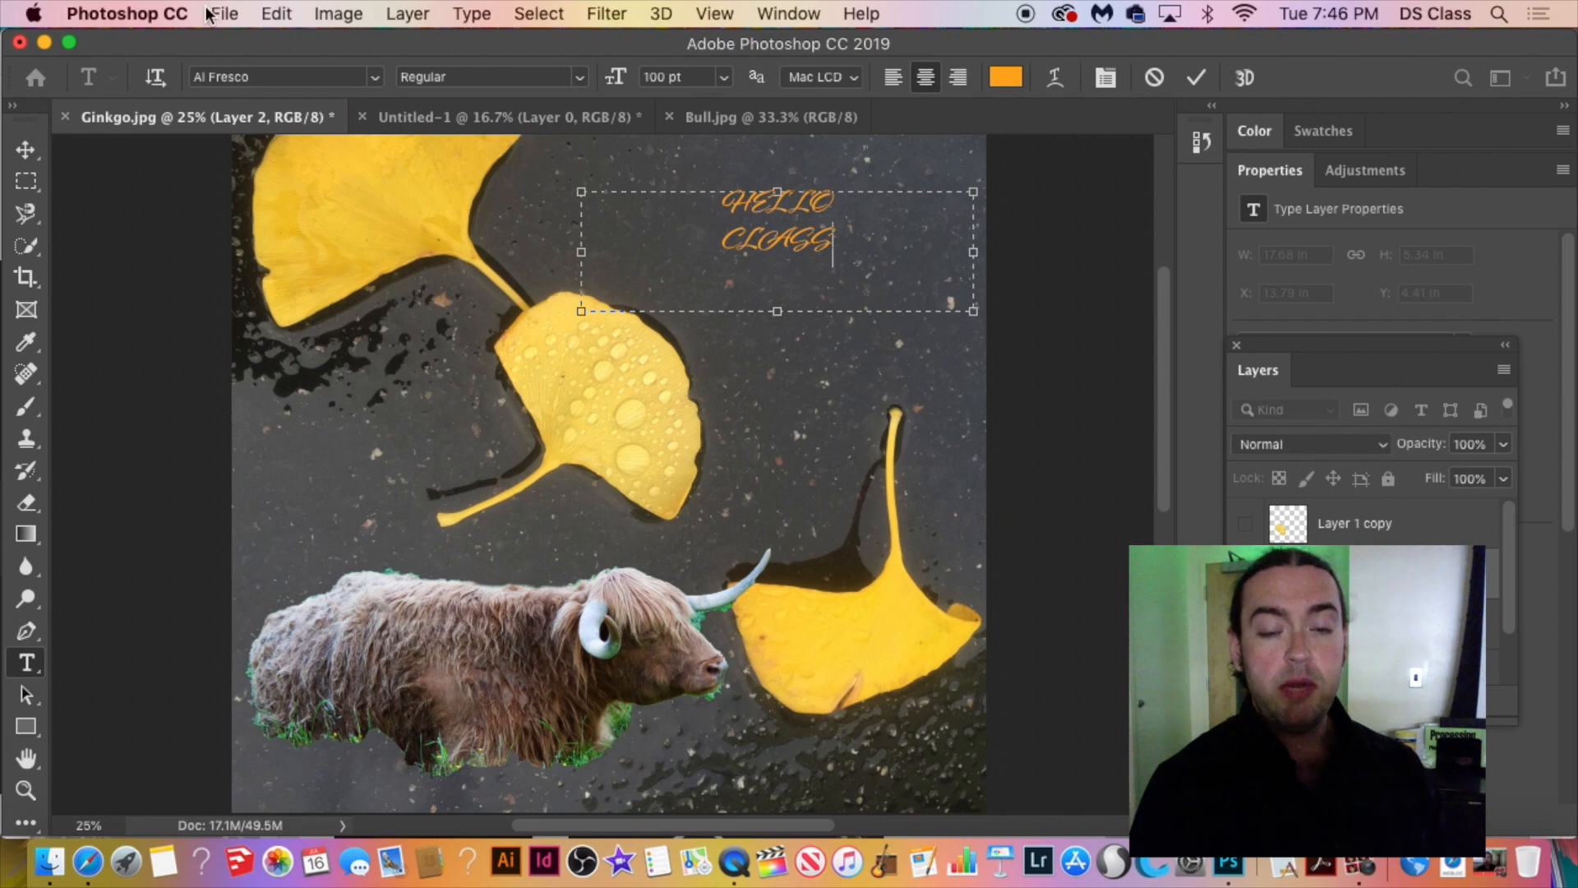
{"action": "left_click", "coordinate": [26, 181]}
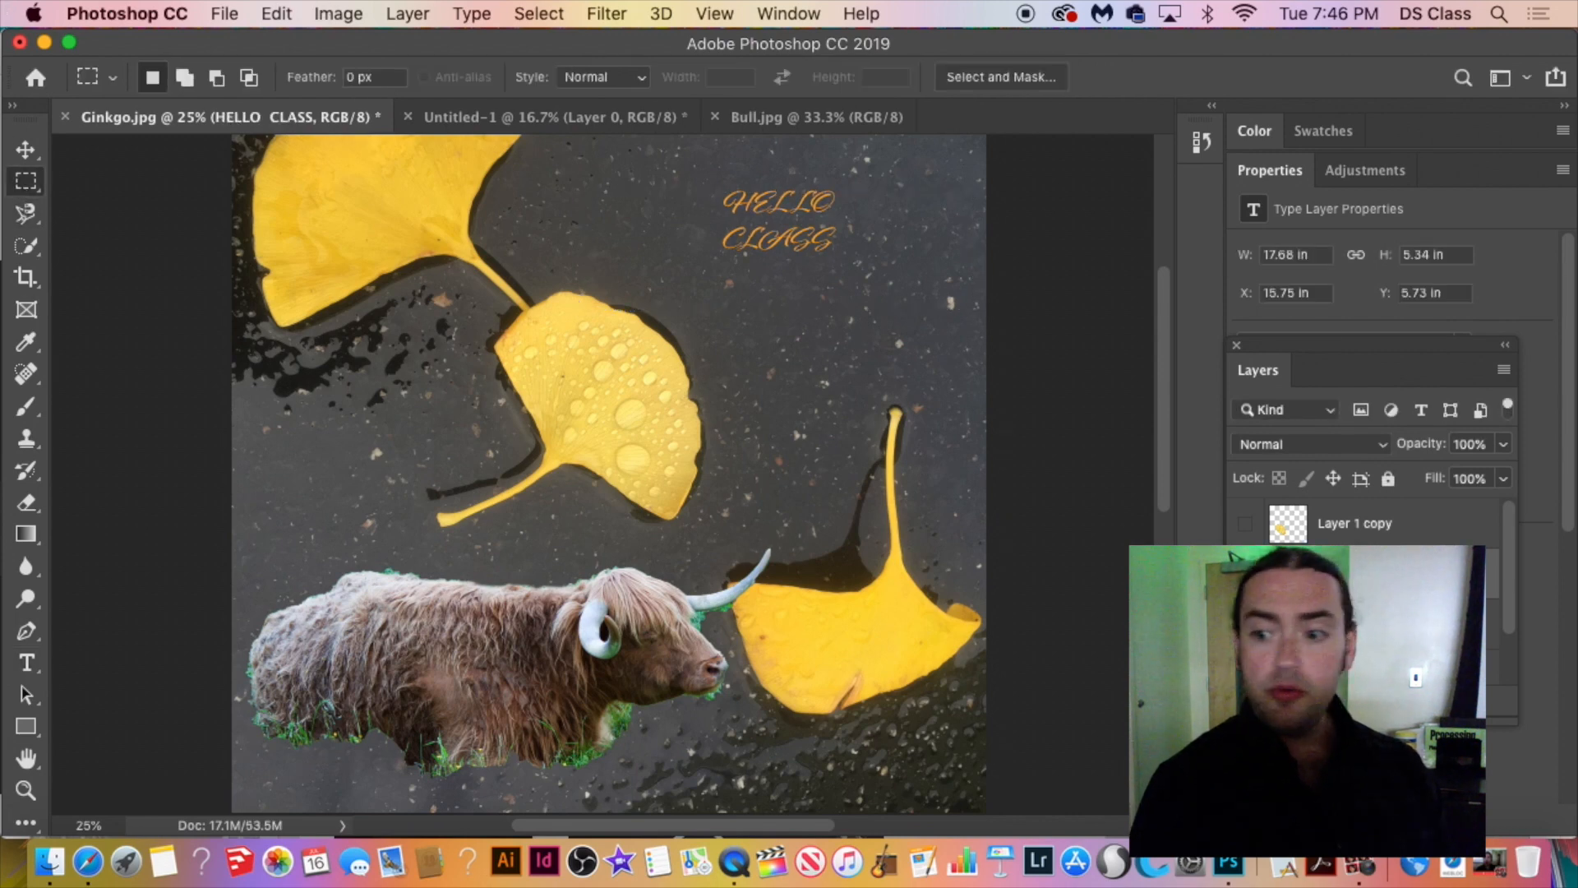
Make the hidden Layer 1 copy leaf visible and move it up from the bull's back so it overlaps the middle leaf.
{"action": "key", "text": "alt+bracketleft"}
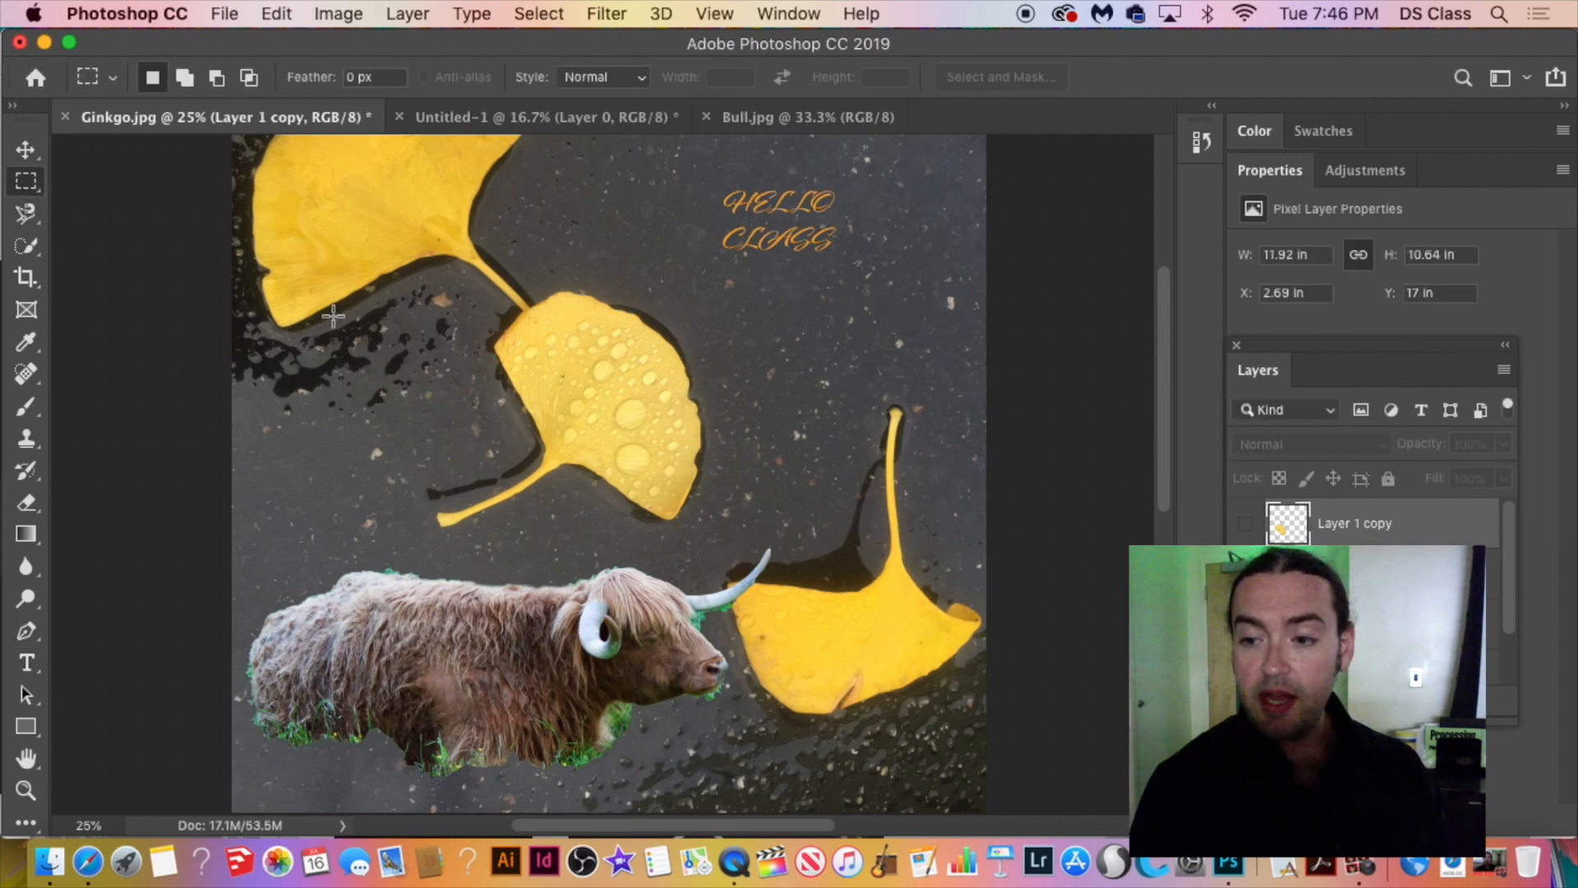
{"action": "left_click", "coordinate": [24, 153]}
{"action": "mouse_move", "coordinate": [637, 420]}
{"action": "left_mouse_down"}
{"action": "mouse_move", "coordinate": [668, 460]}
{"action": "mouse_move", "coordinate": [628, 431]}
{"action": "left_mouse_up"}
{"action": "scroll", "coordinate": [1001, 479], "scroll_direction": "down", "scroll_amount": 2}
{"action": "key", "text": "ctrl+z"}
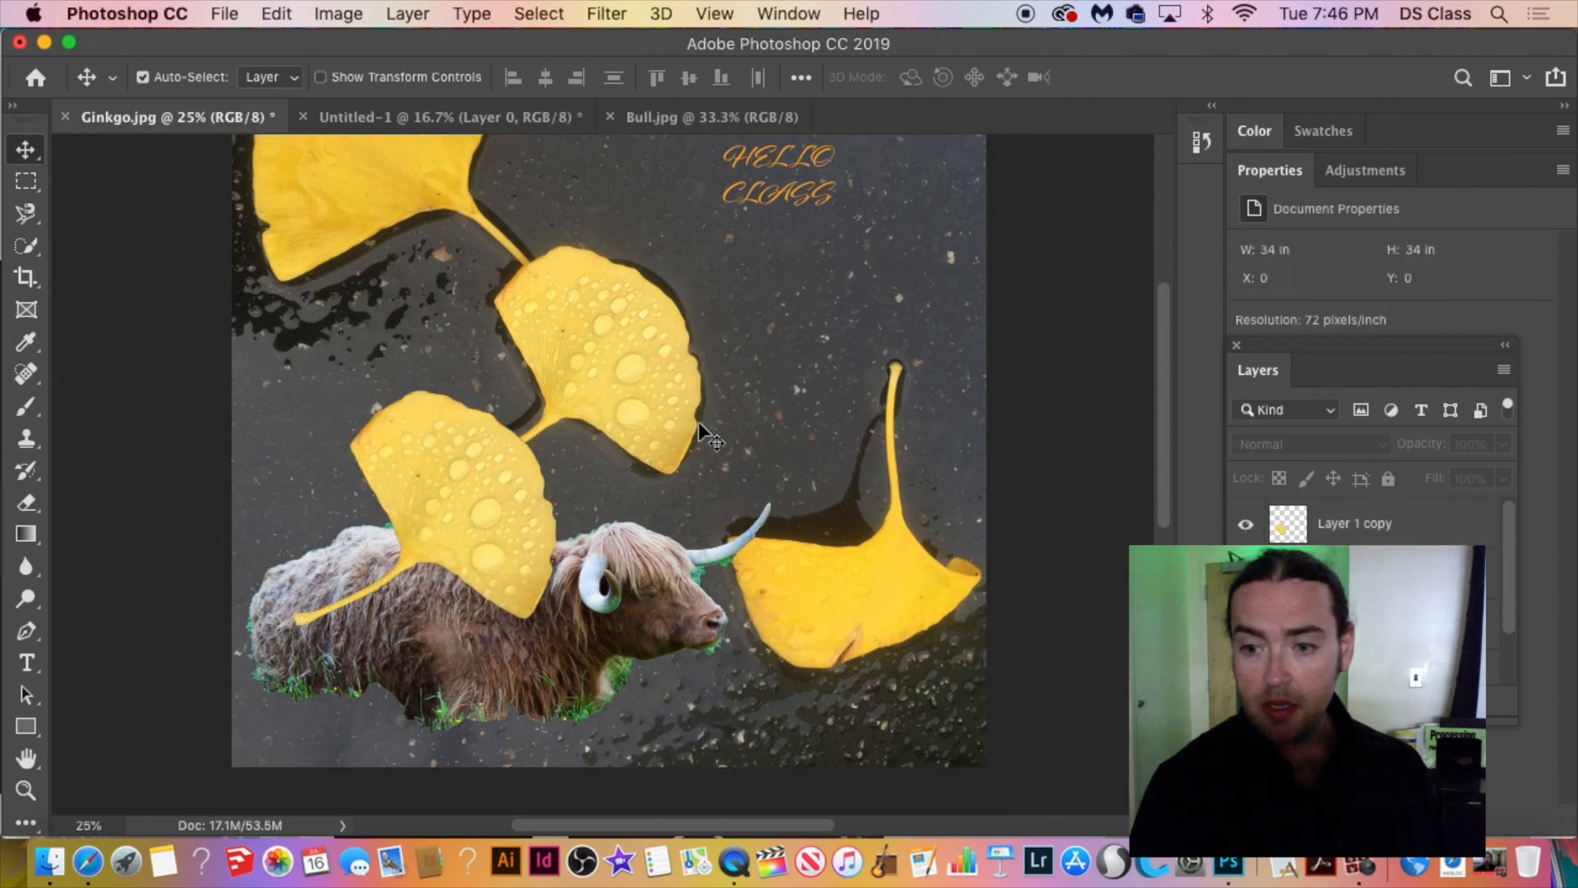
{"action": "scroll", "coordinate": [599, 479], "scroll_direction": "up", "scroll_amount": 1}
{"action": "left_click_drag", "start_coordinate": [403, 522], "coordinate": [576, 321]}
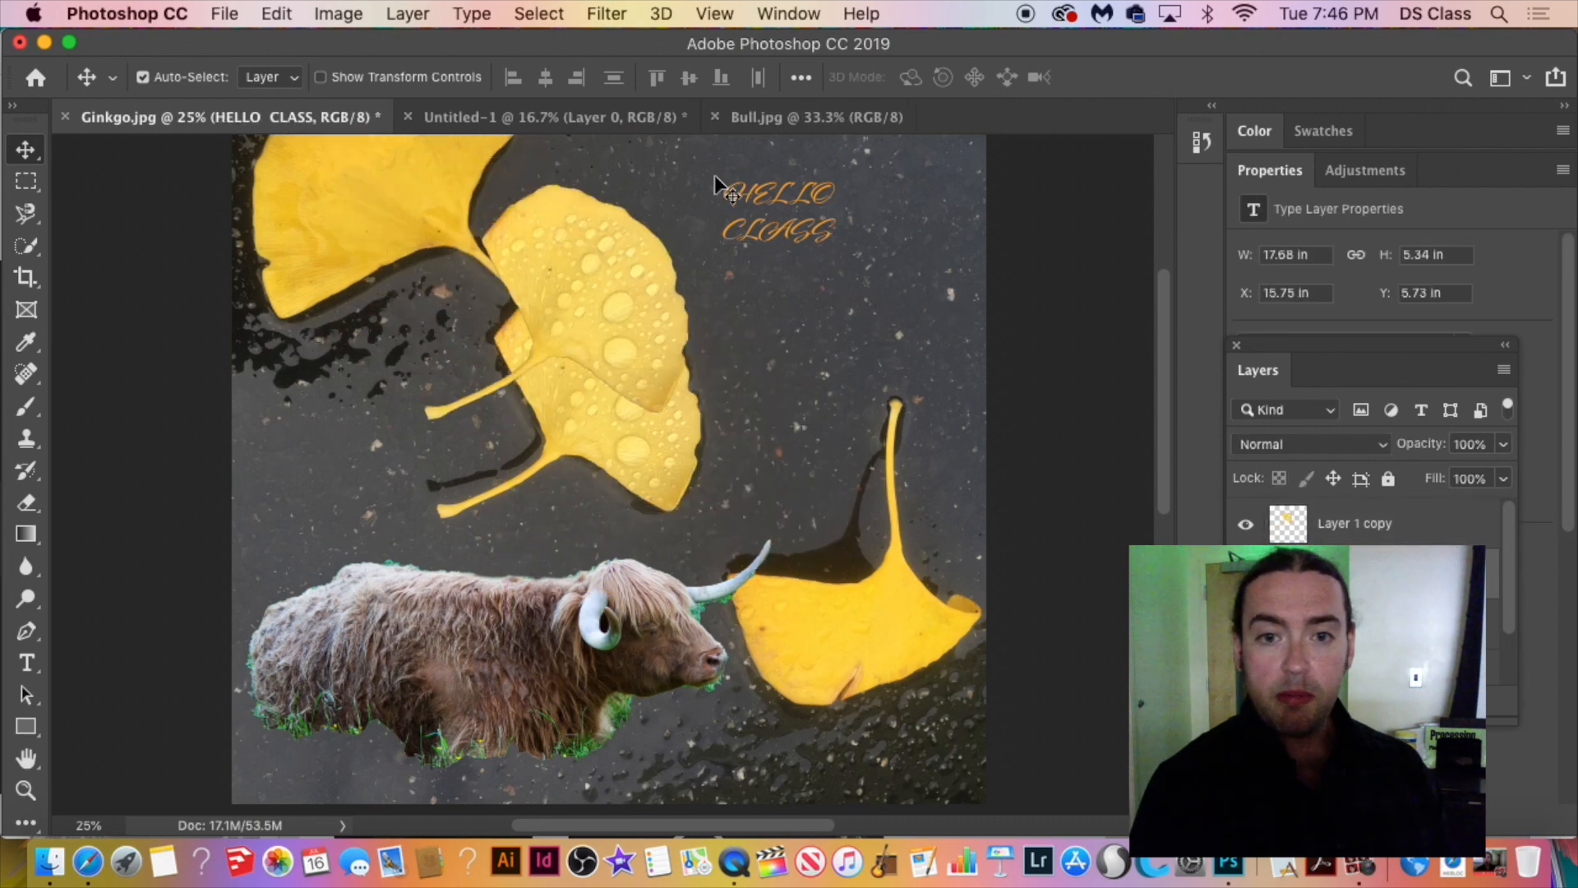
Move the HELLO CLASS text to about X 17 in, Y 9.4 in and set its font to Arial Black.
{"action": "left_click_drag", "start_coordinate": [731, 195], "coordinate": [756, 278]}
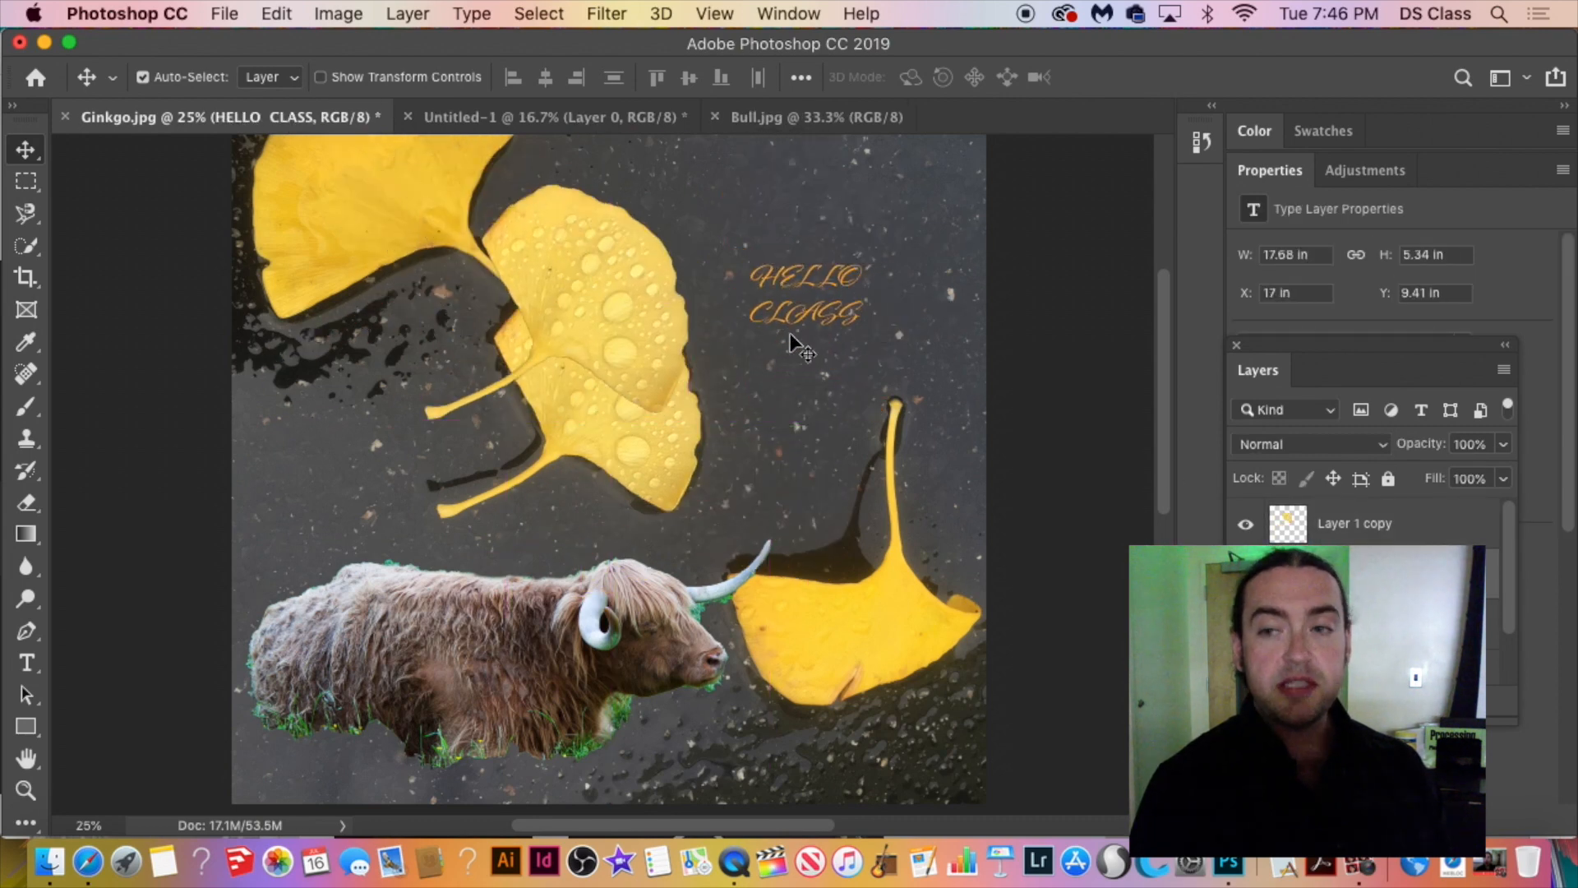
{"action": "left_click", "coordinate": [28, 663]}
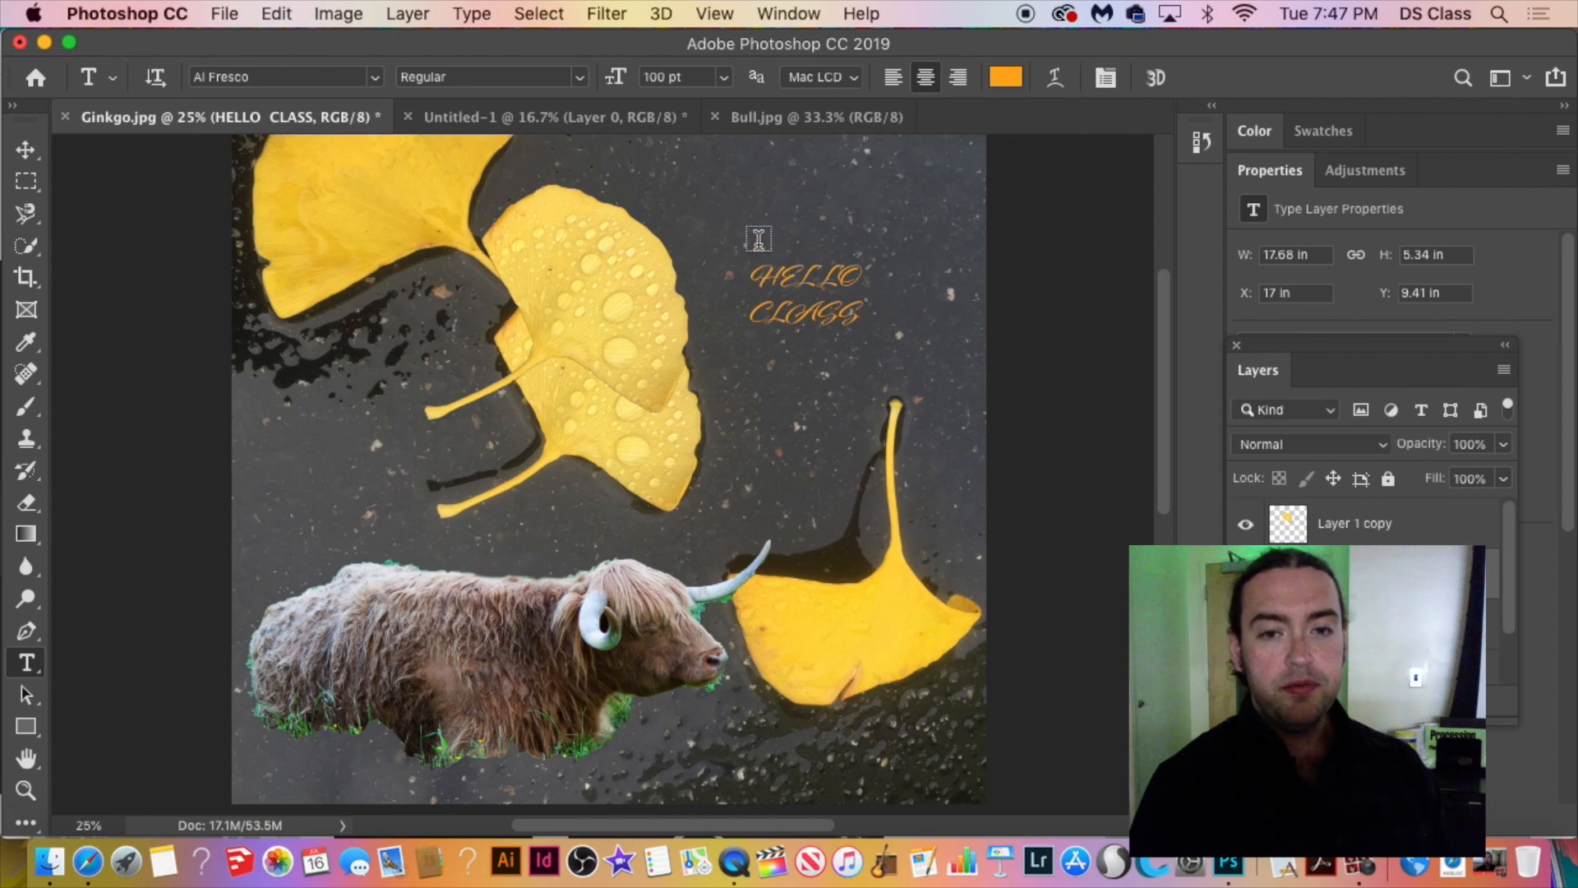
{"action": "left_click", "coordinate": [777, 274]}
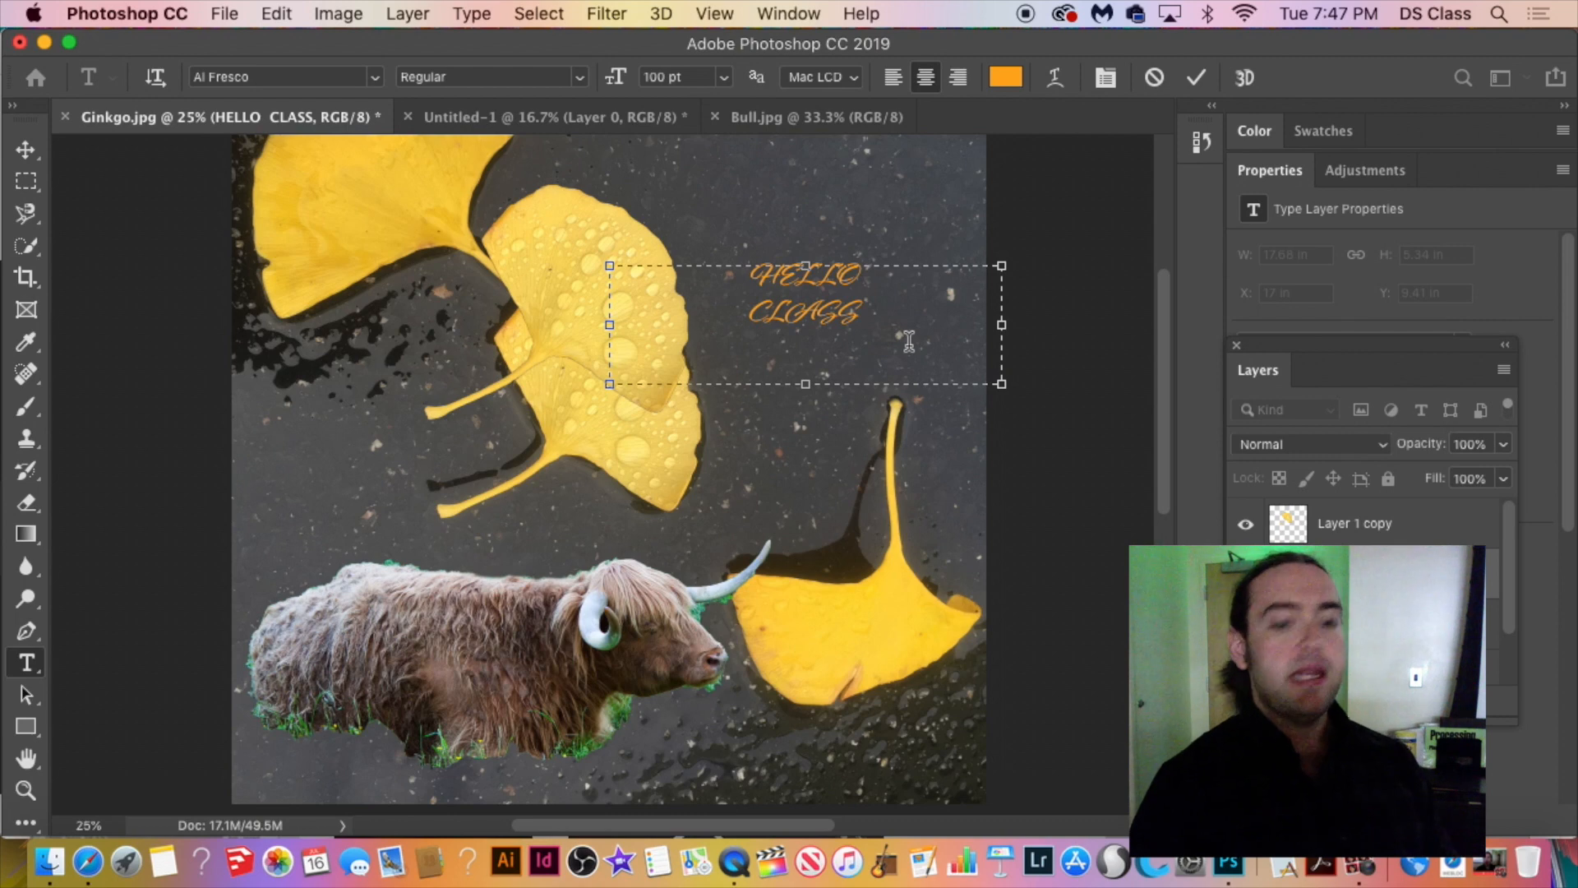
{"action": "key", "text": "Right"}
{"action": "key", "text": "Right"}
{"action": "key", "text": "Right"}
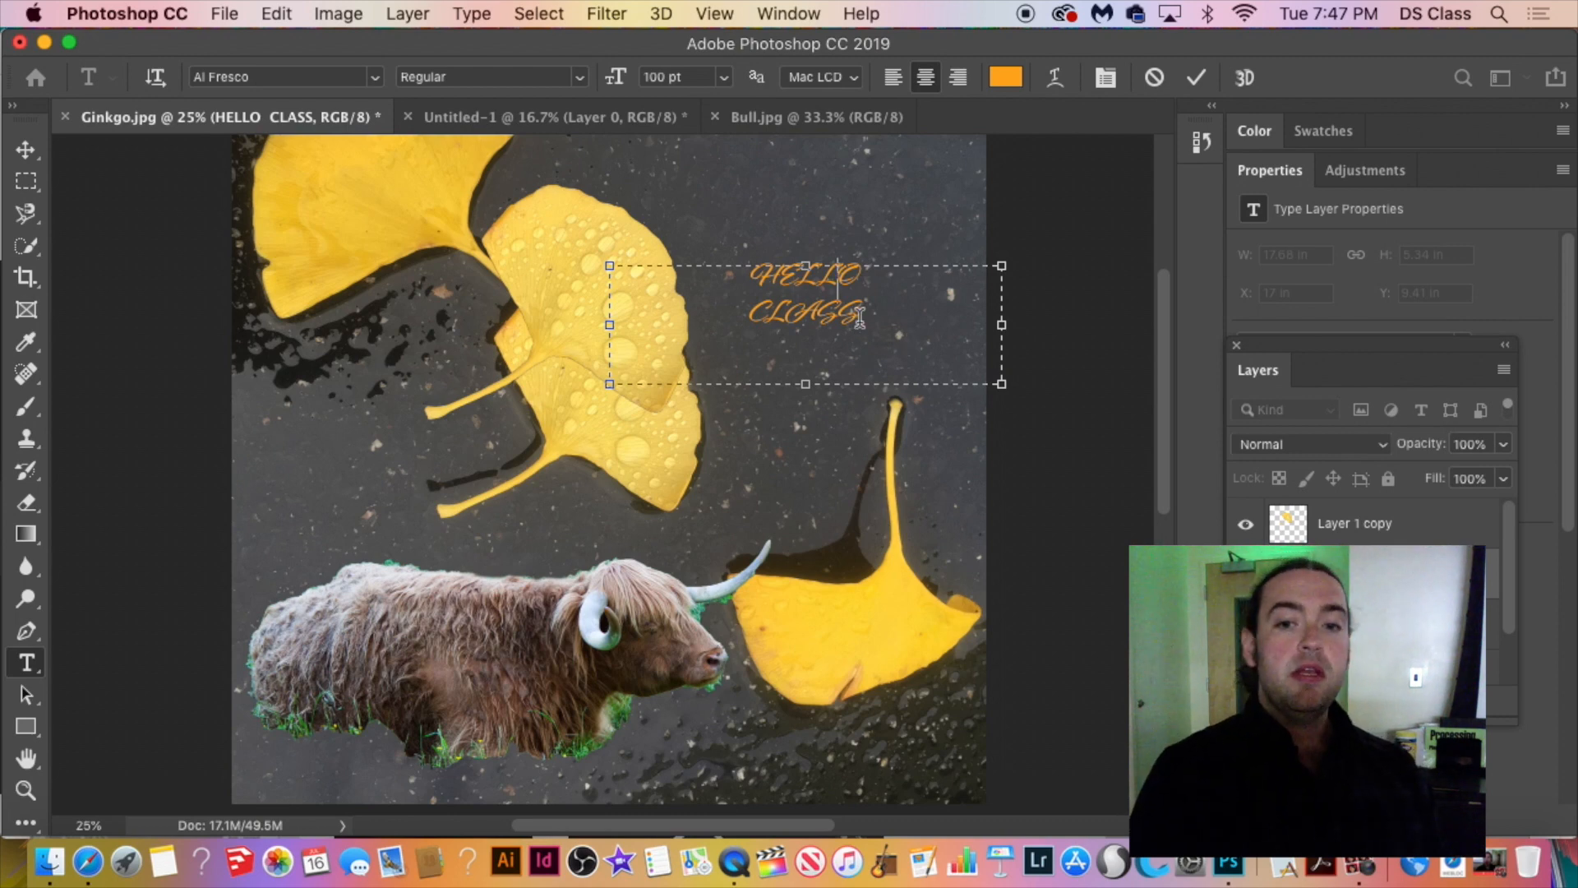
{"action": "left_click_drag", "start_coordinate": [859, 316], "coordinate": [720, 275]}
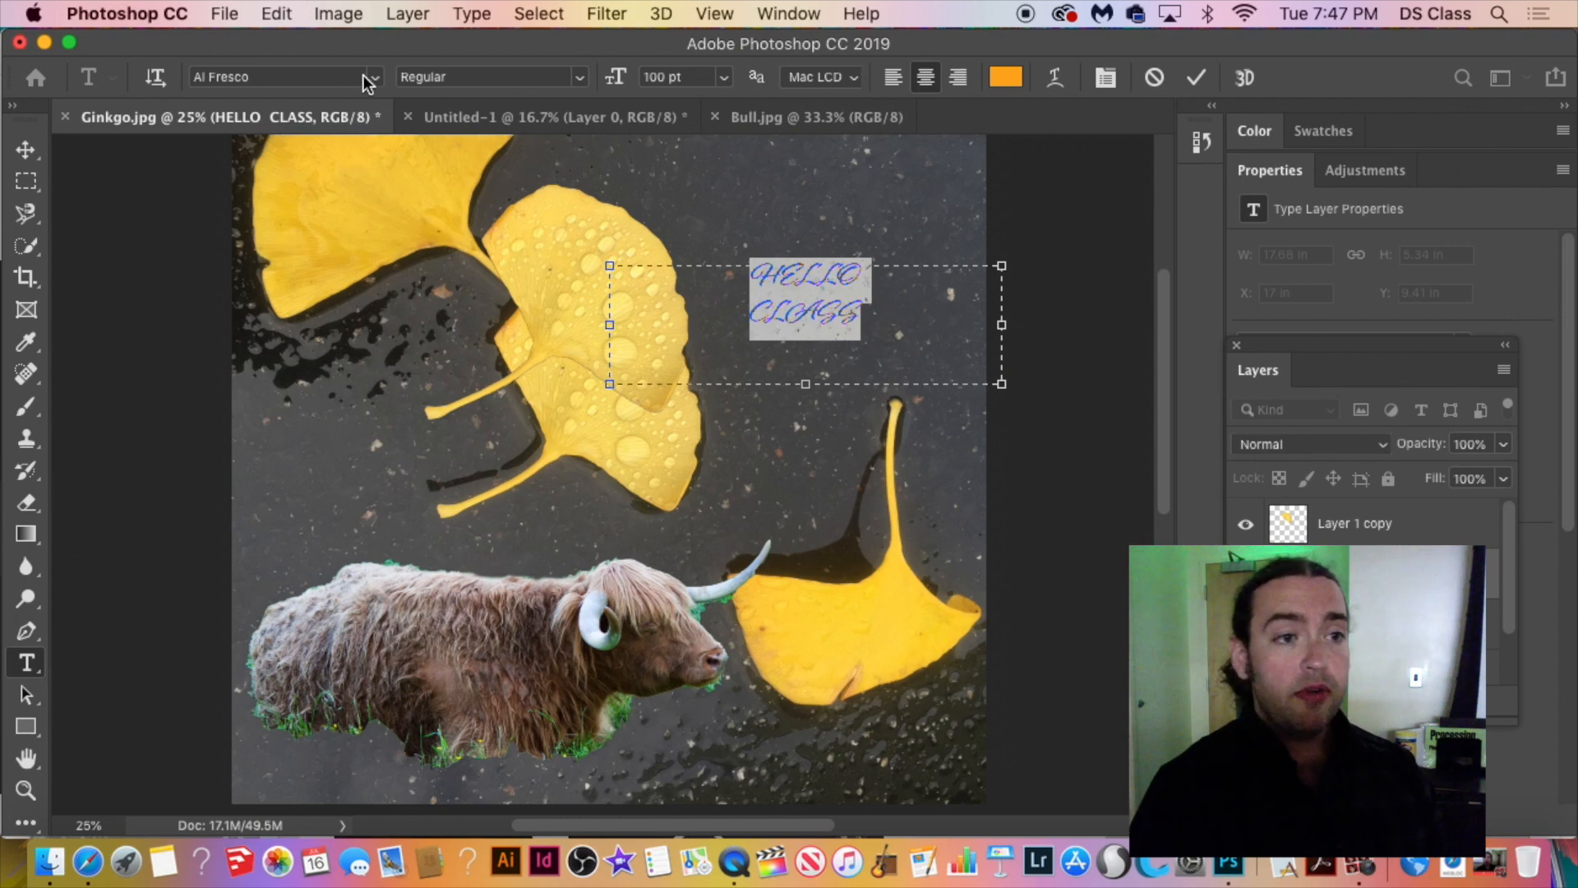
{"action": "left_click", "coordinate": [373, 77]}
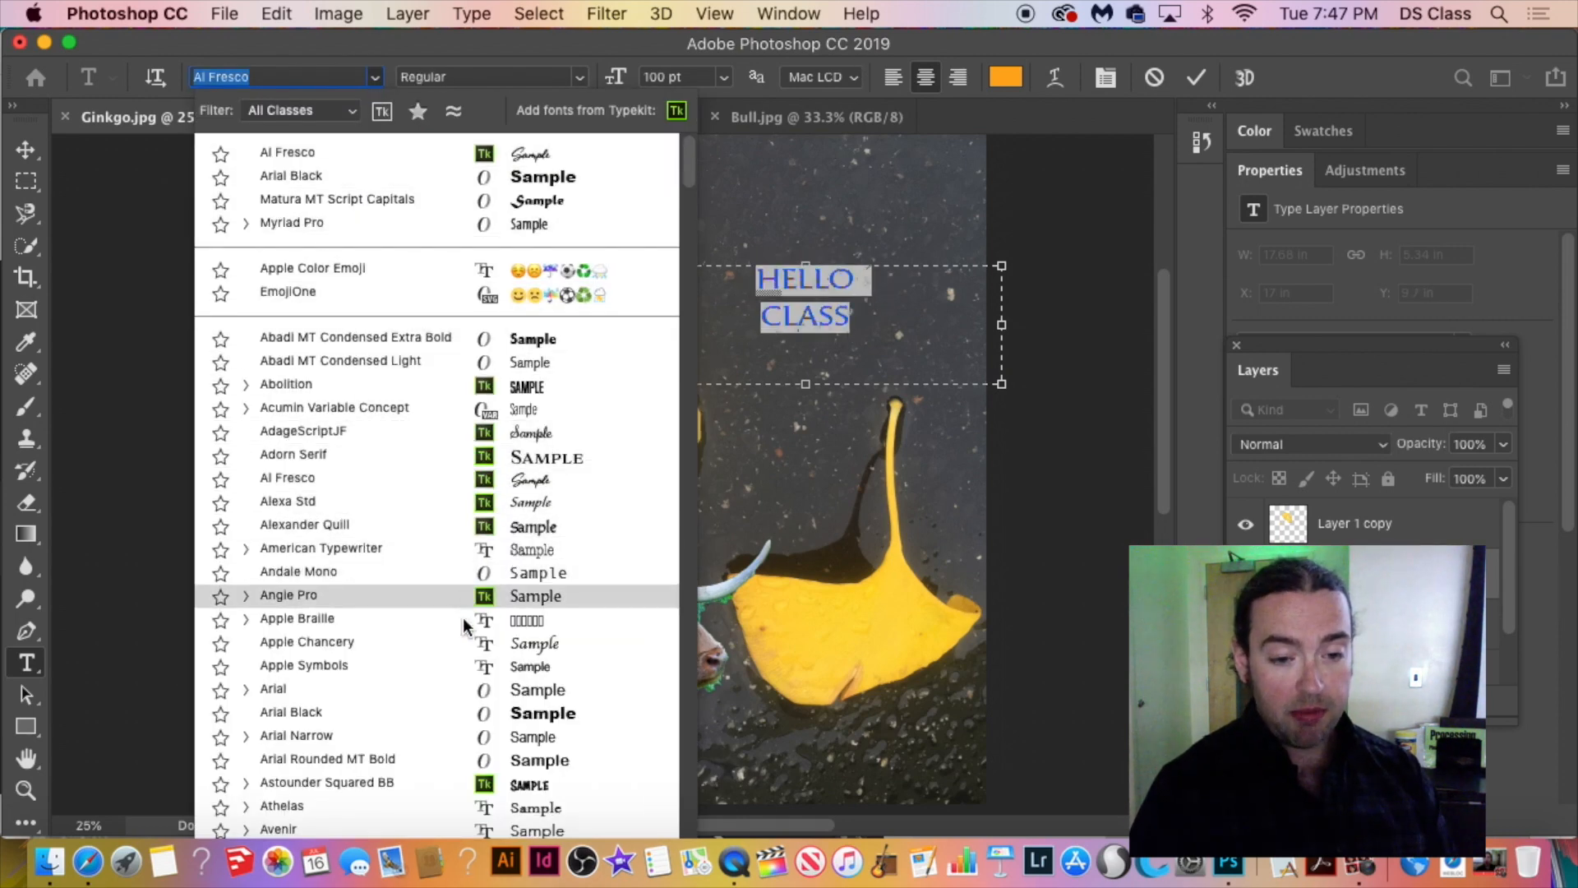
{"action": "left_click", "coordinate": [456, 712]}
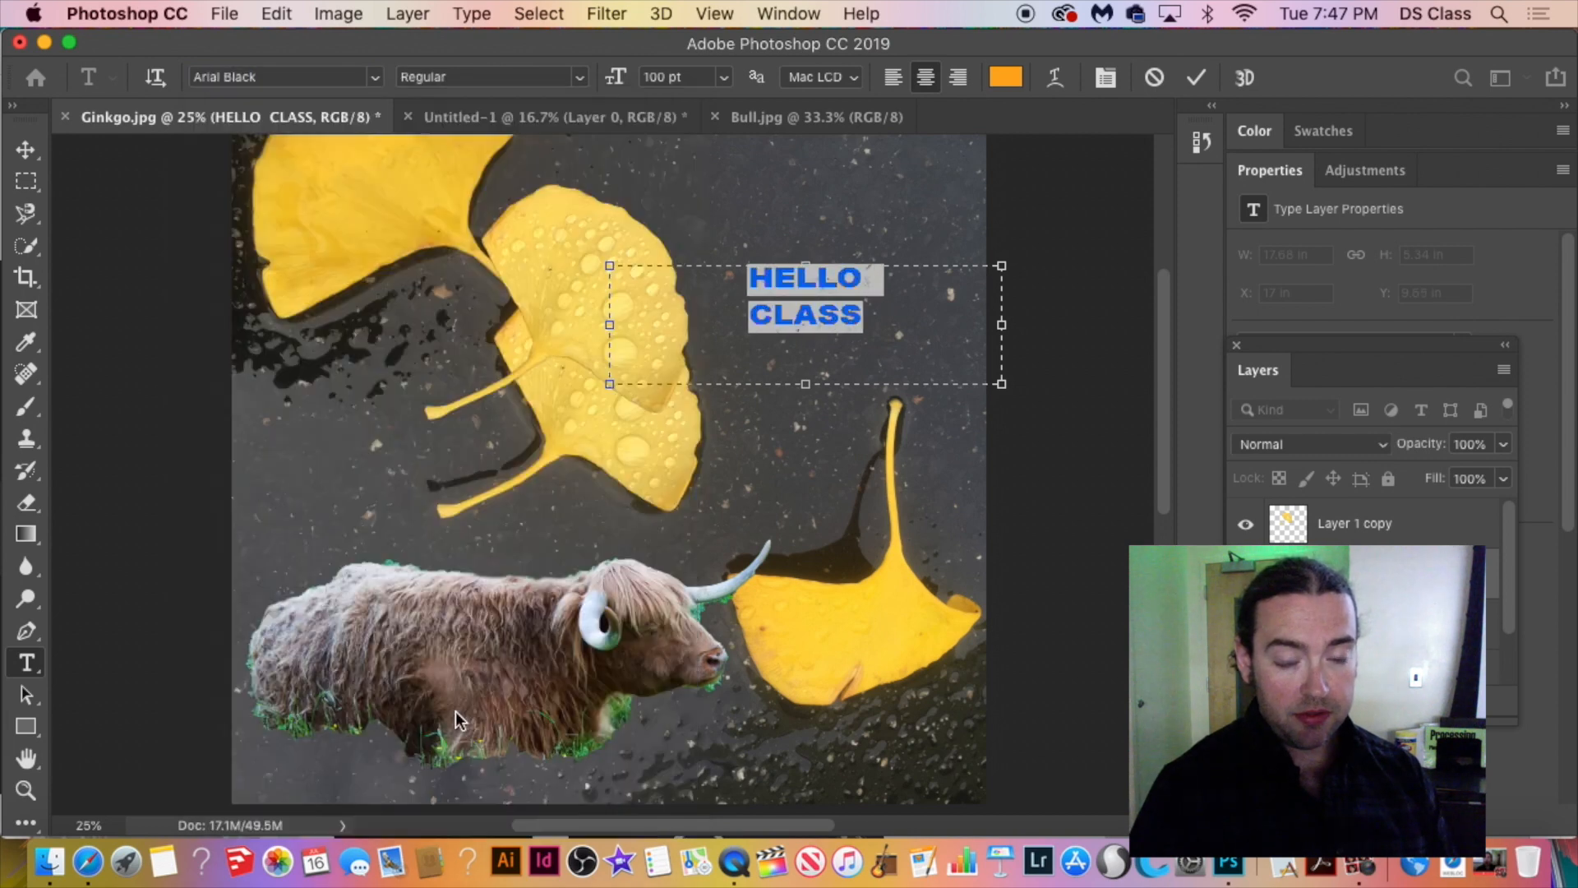
{"action": "left_click", "coordinate": [935, 295]}
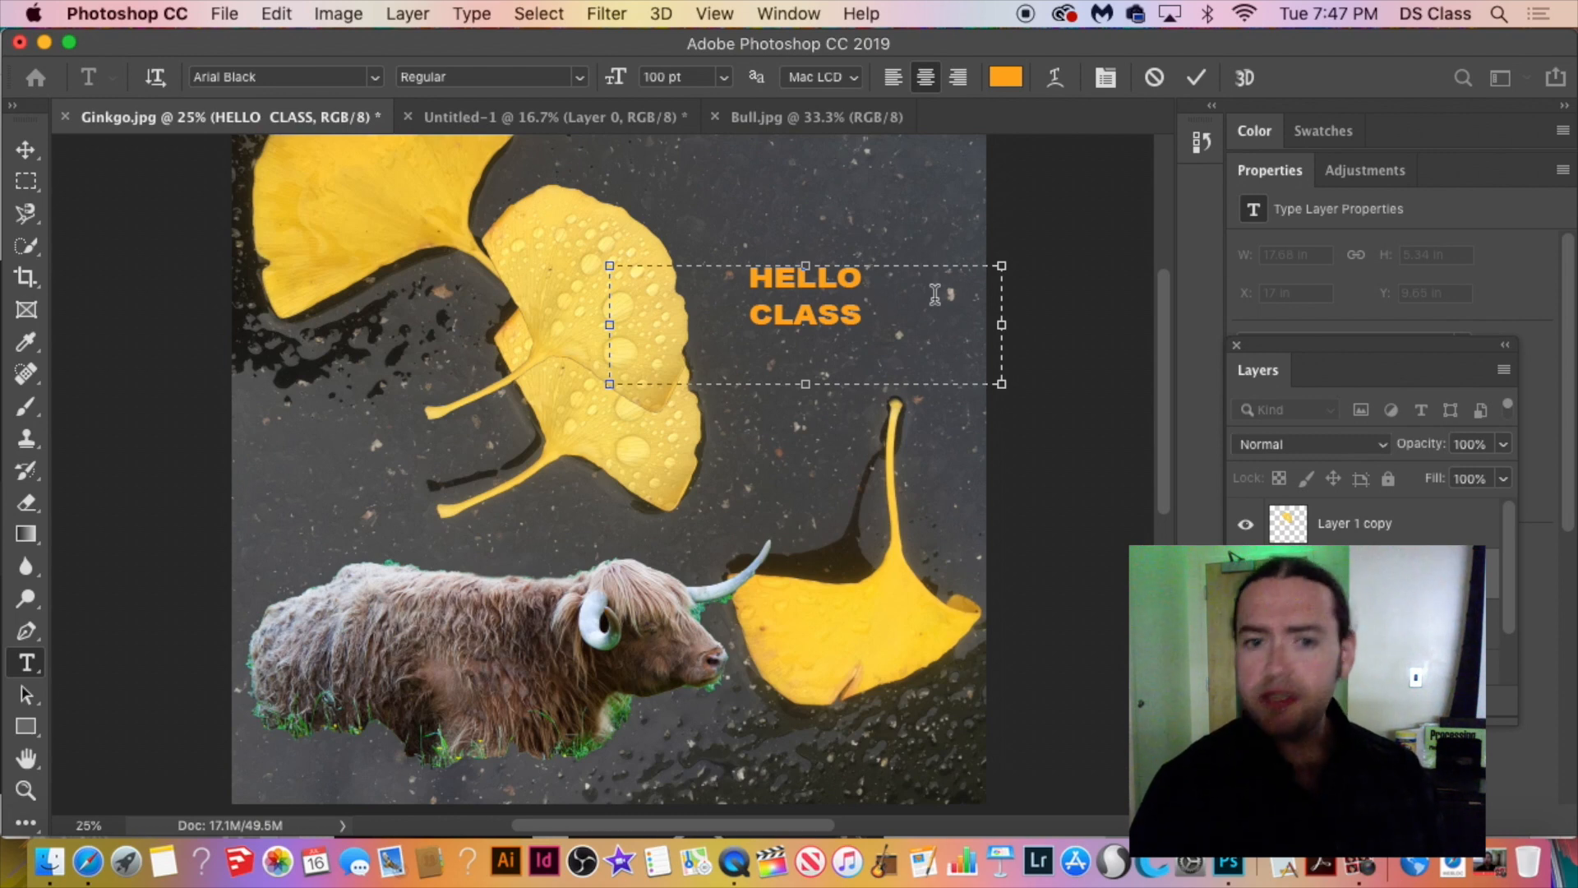
{"action": "type", "text": "lkdfkm"}
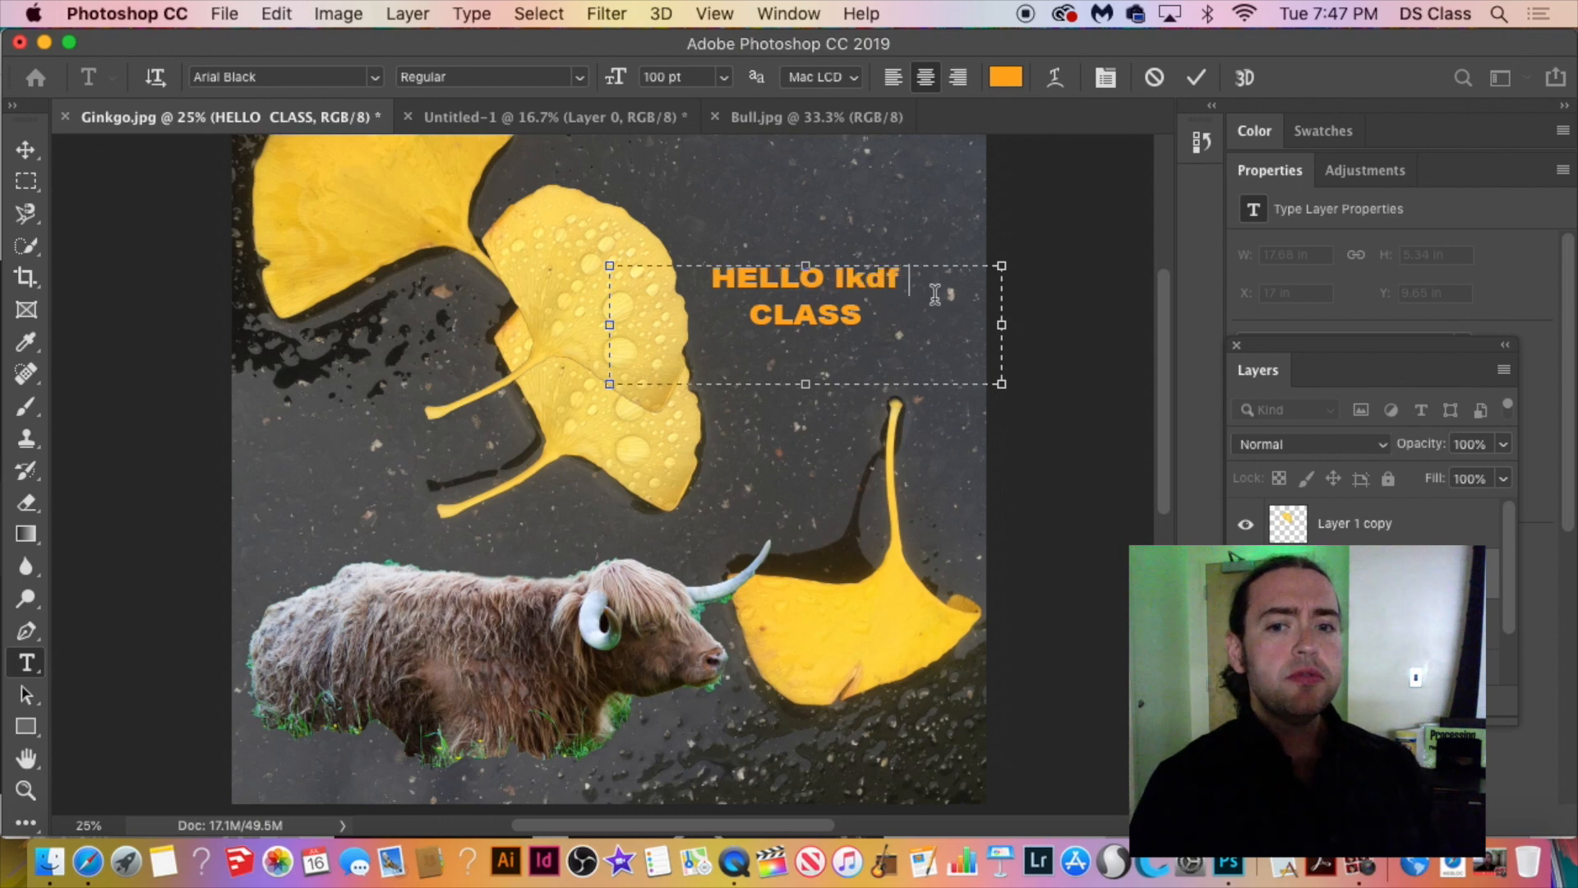
{"action": "key", "text": "BackSpace"}
{"action": "key", "text": "BackSpace"}
{"action": "key", "text": "BackSpace"}
{"action": "key", "text": "BackSpace"}
{"action": "key", "text": "BackSpace"}
{"action": "key", "text": "BackSpace"}
{"action": "key", "text": "BackSpace"}
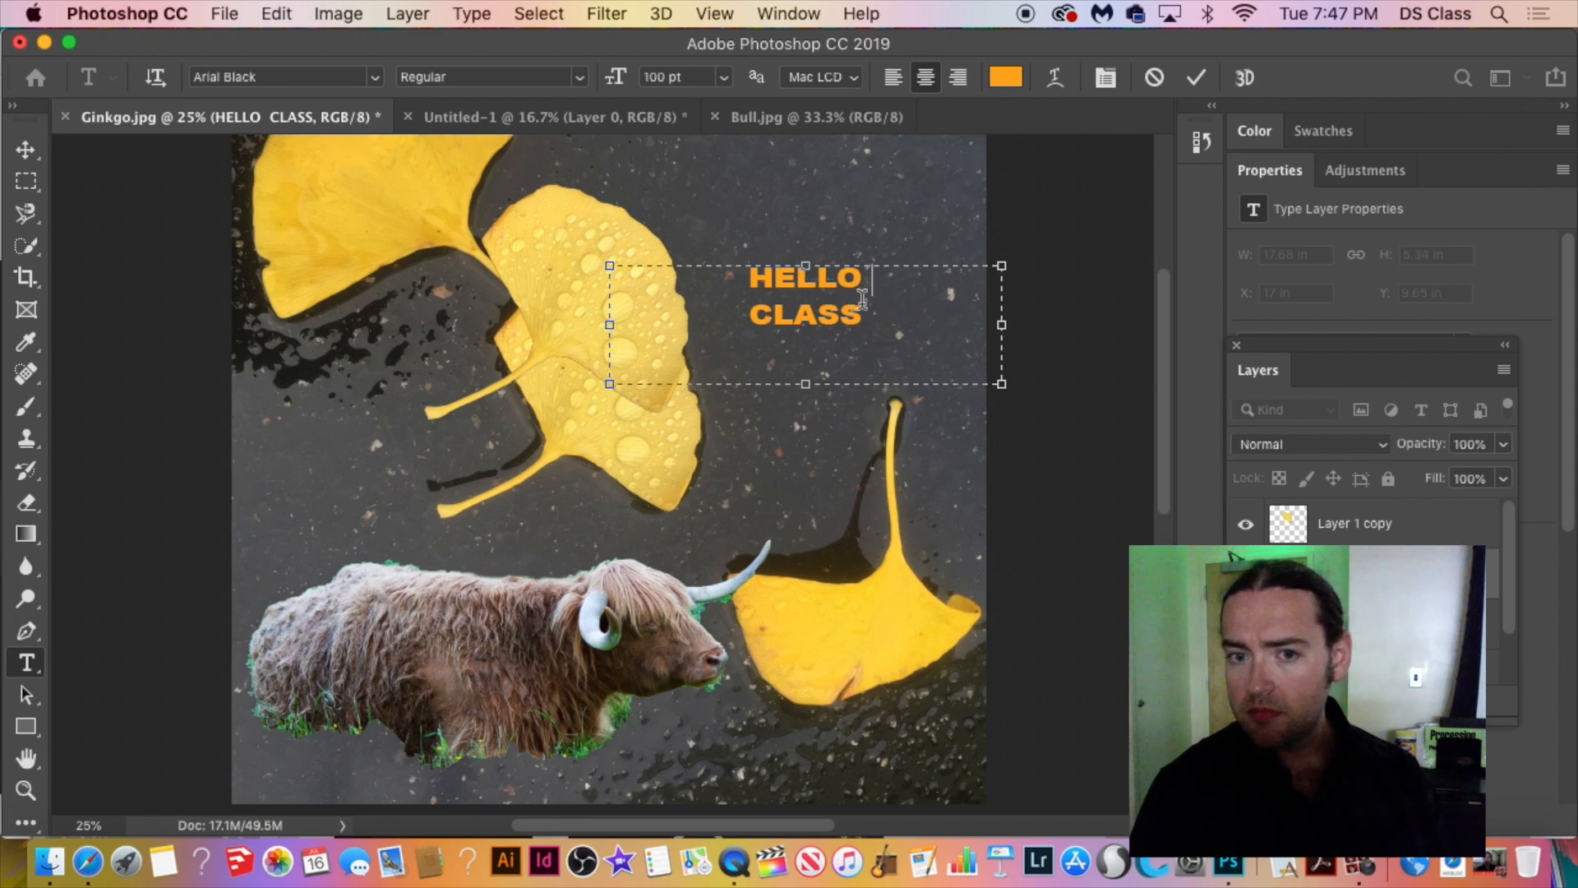
{"action": "left_click_drag", "start_coordinate": [944, 293], "coordinate": [609, 200]}
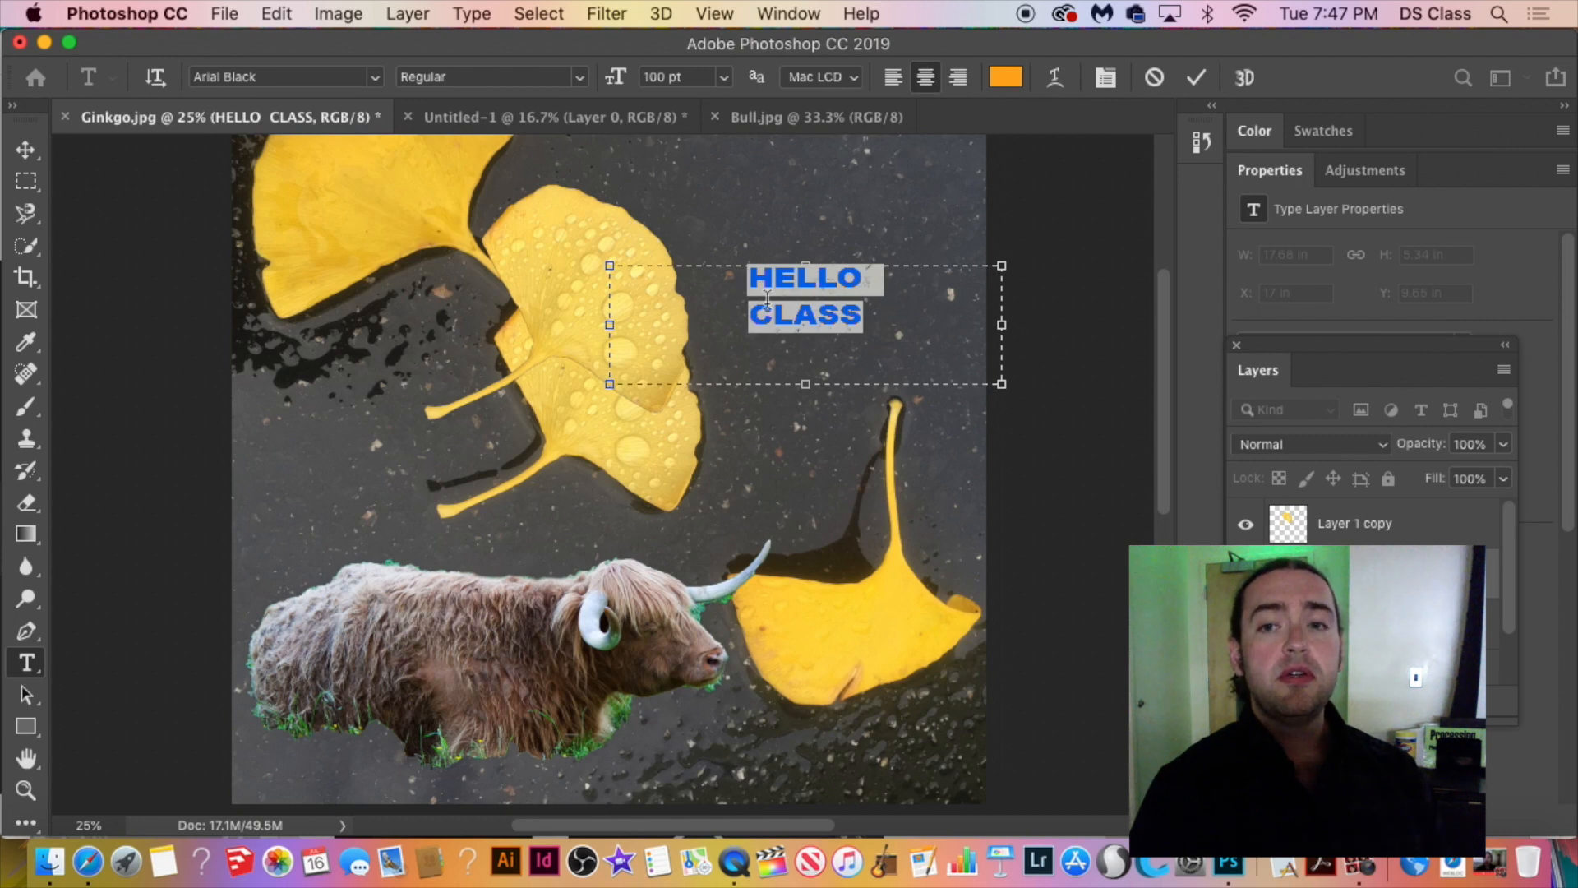
{"action": "left_click", "coordinate": [877, 324]}
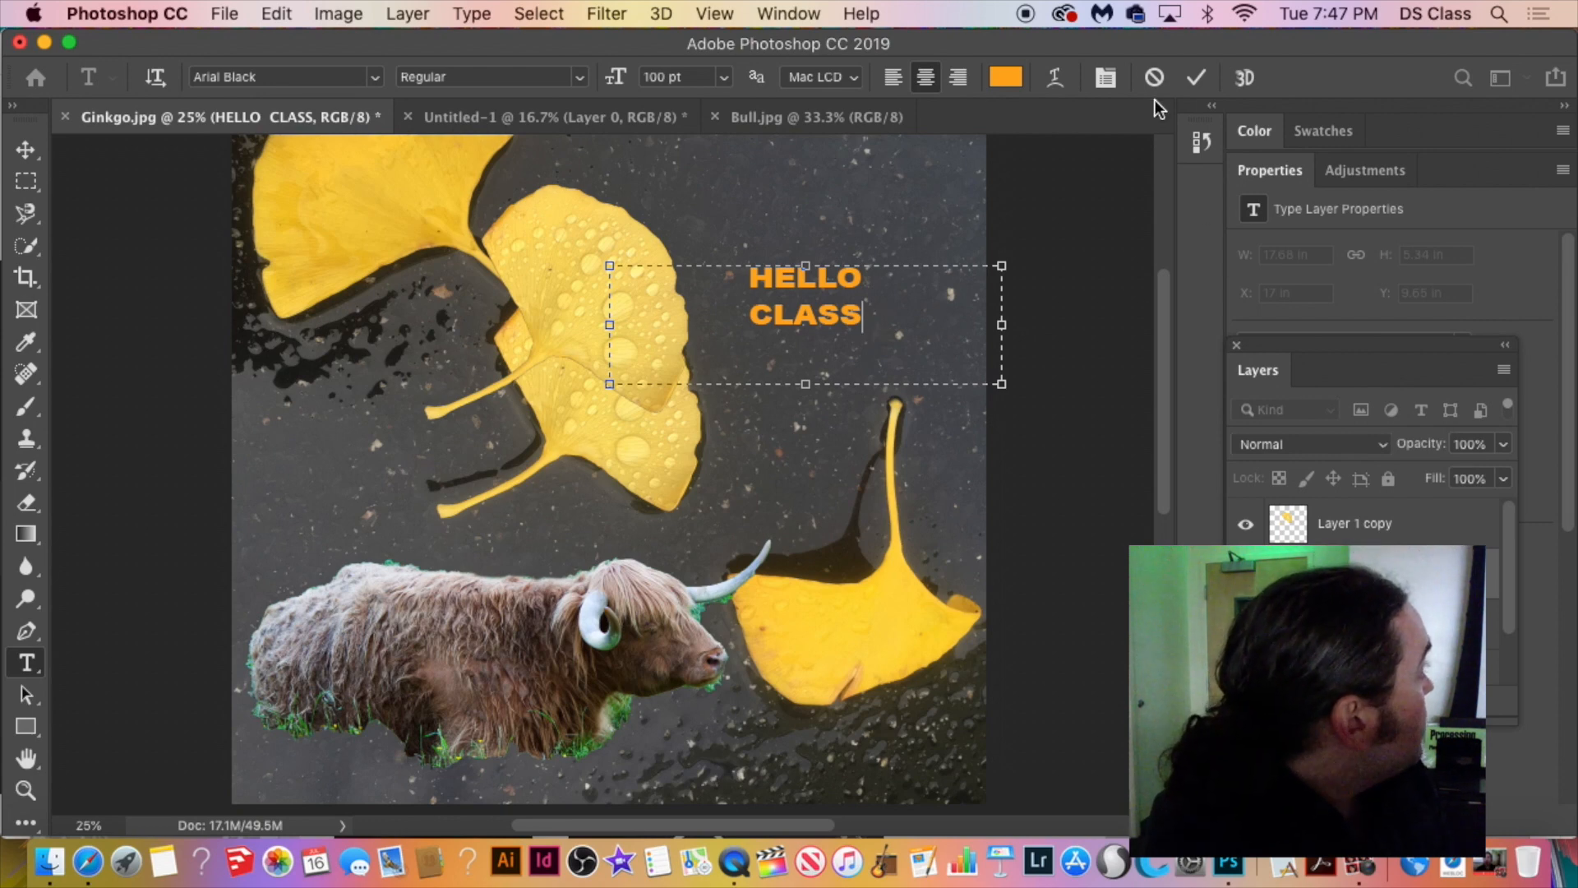
Try underlining the selected HELLO CLASS text and switch the underline back off.
{"action": "left_click", "coordinate": [1106, 78]}
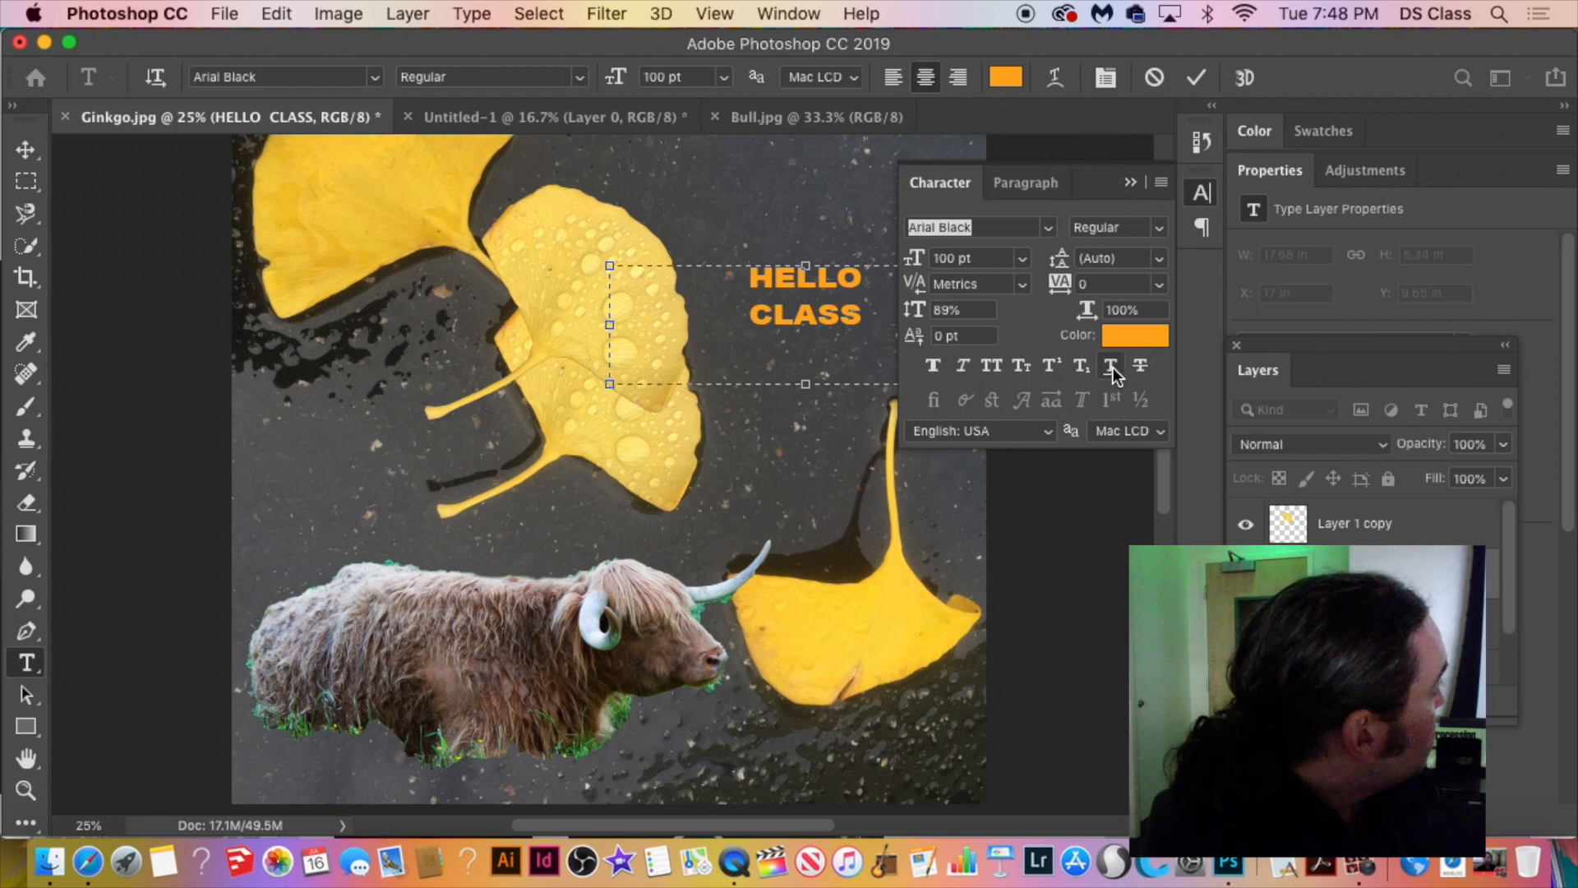
{"action": "left_click_drag", "start_coordinate": [864, 316], "coordinate": [789, 246]}
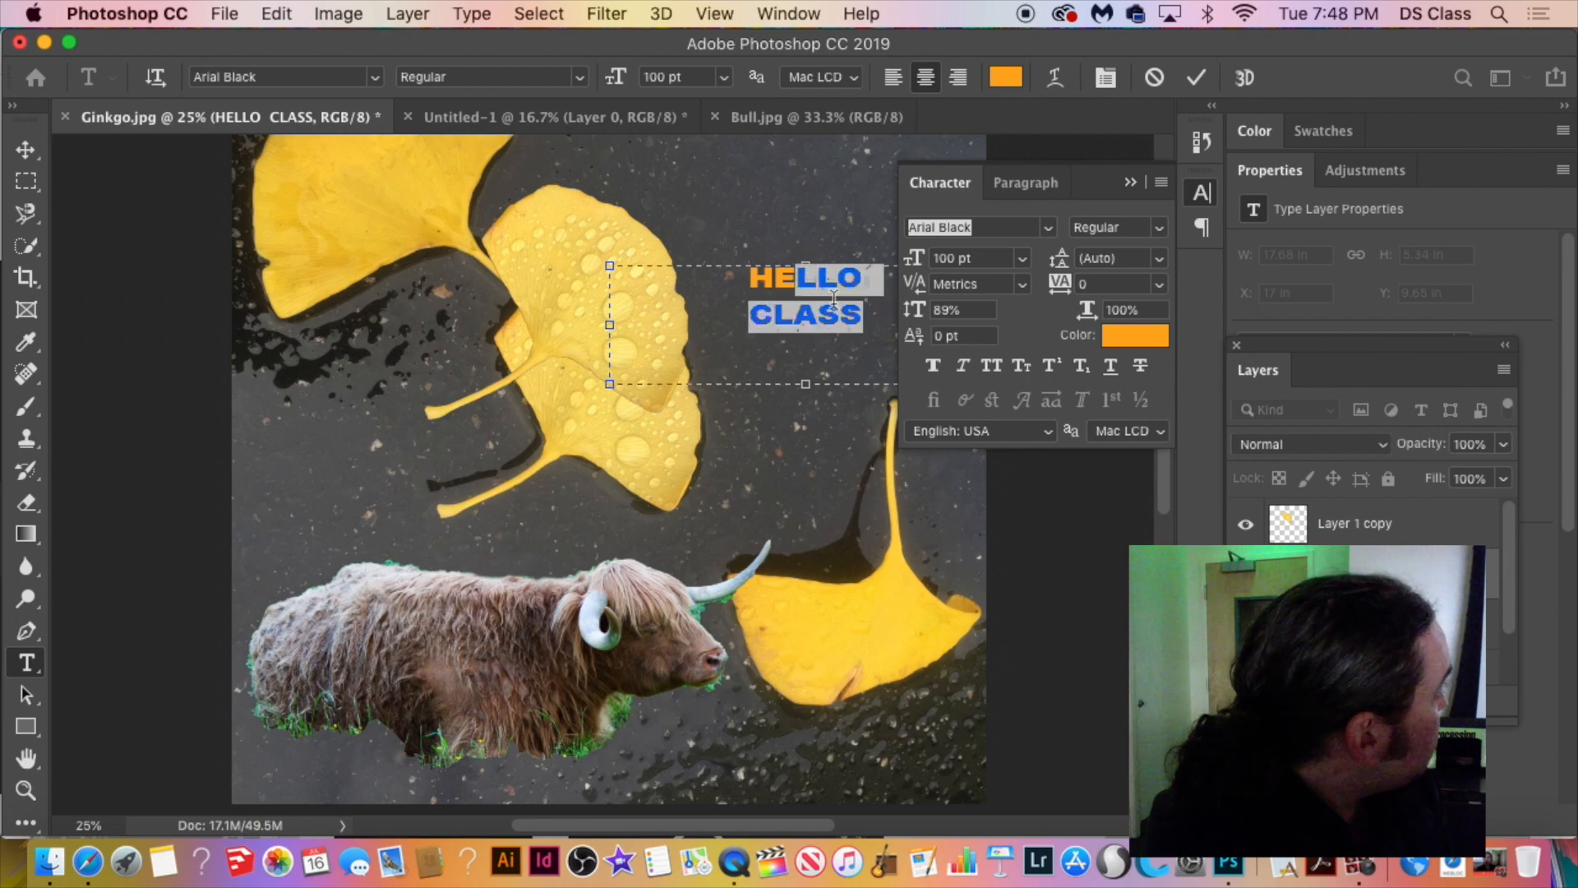
{"action": "left_click_drag", "start_coordinate": [859, 319], "coordinate": [771, 265]}
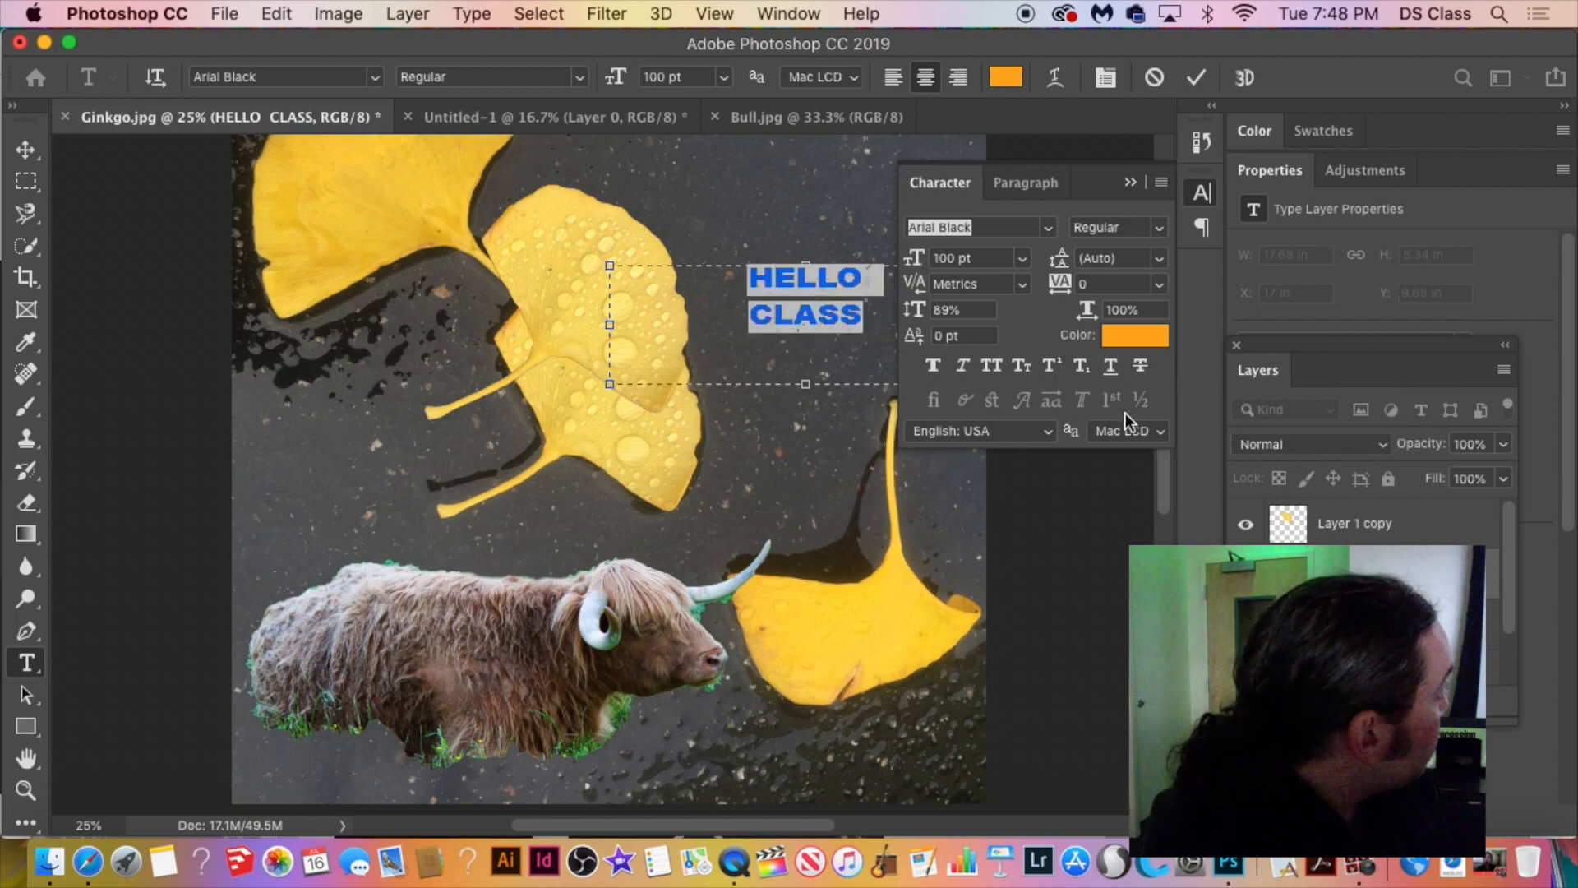
{"action": "left_click", "coordinate": [1111, 370]}
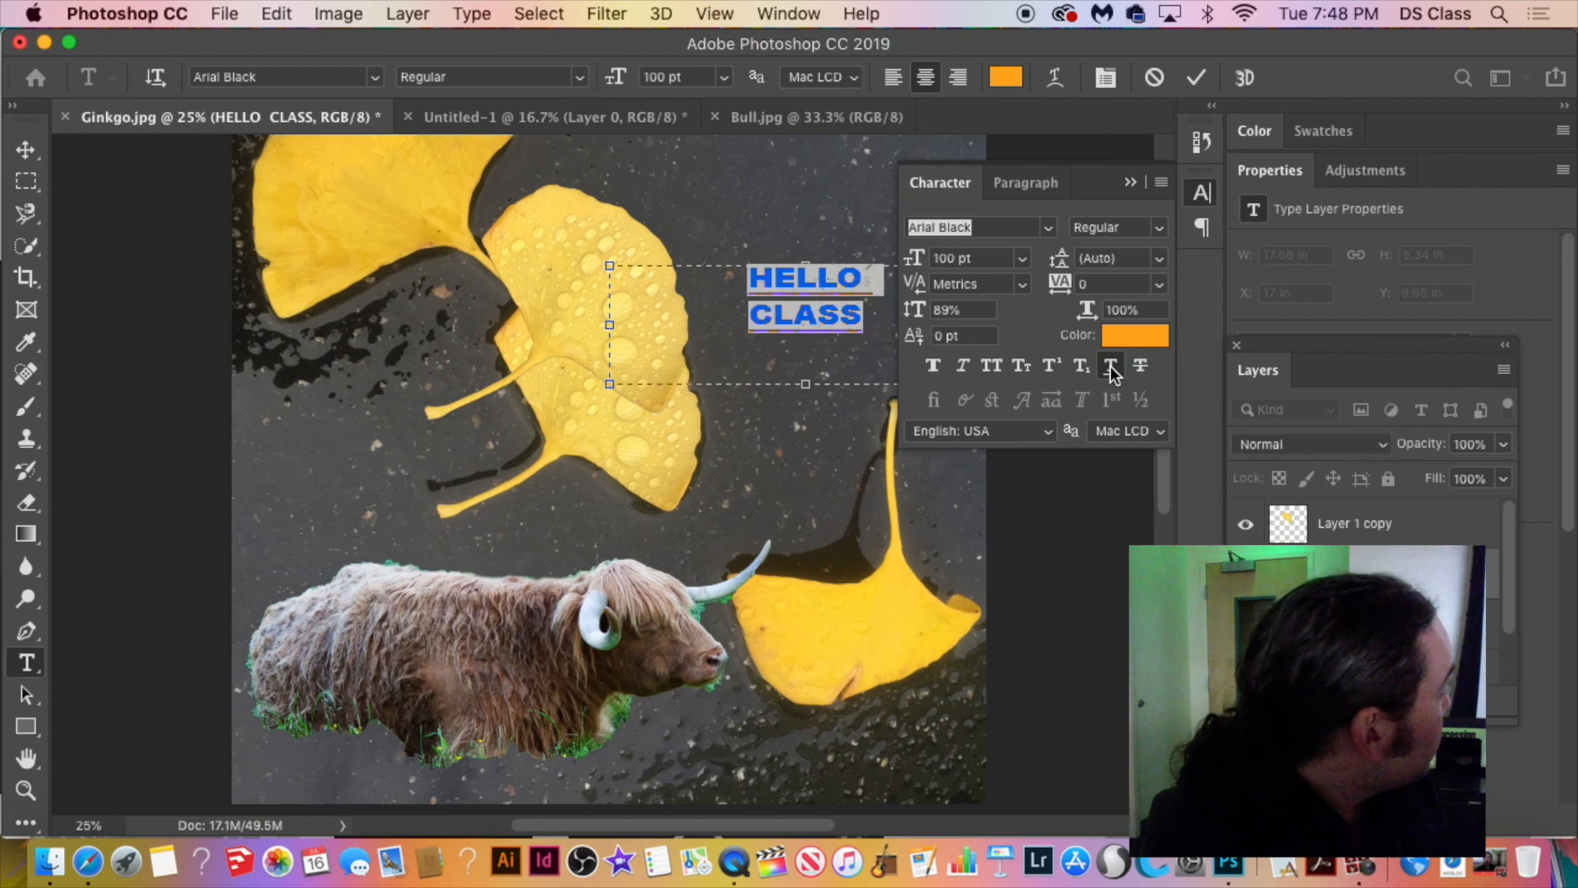
{"action": "left_click", "coordinate": [1112, 370]}
{"action": "left_click", "coordinate": [1112, 370]}
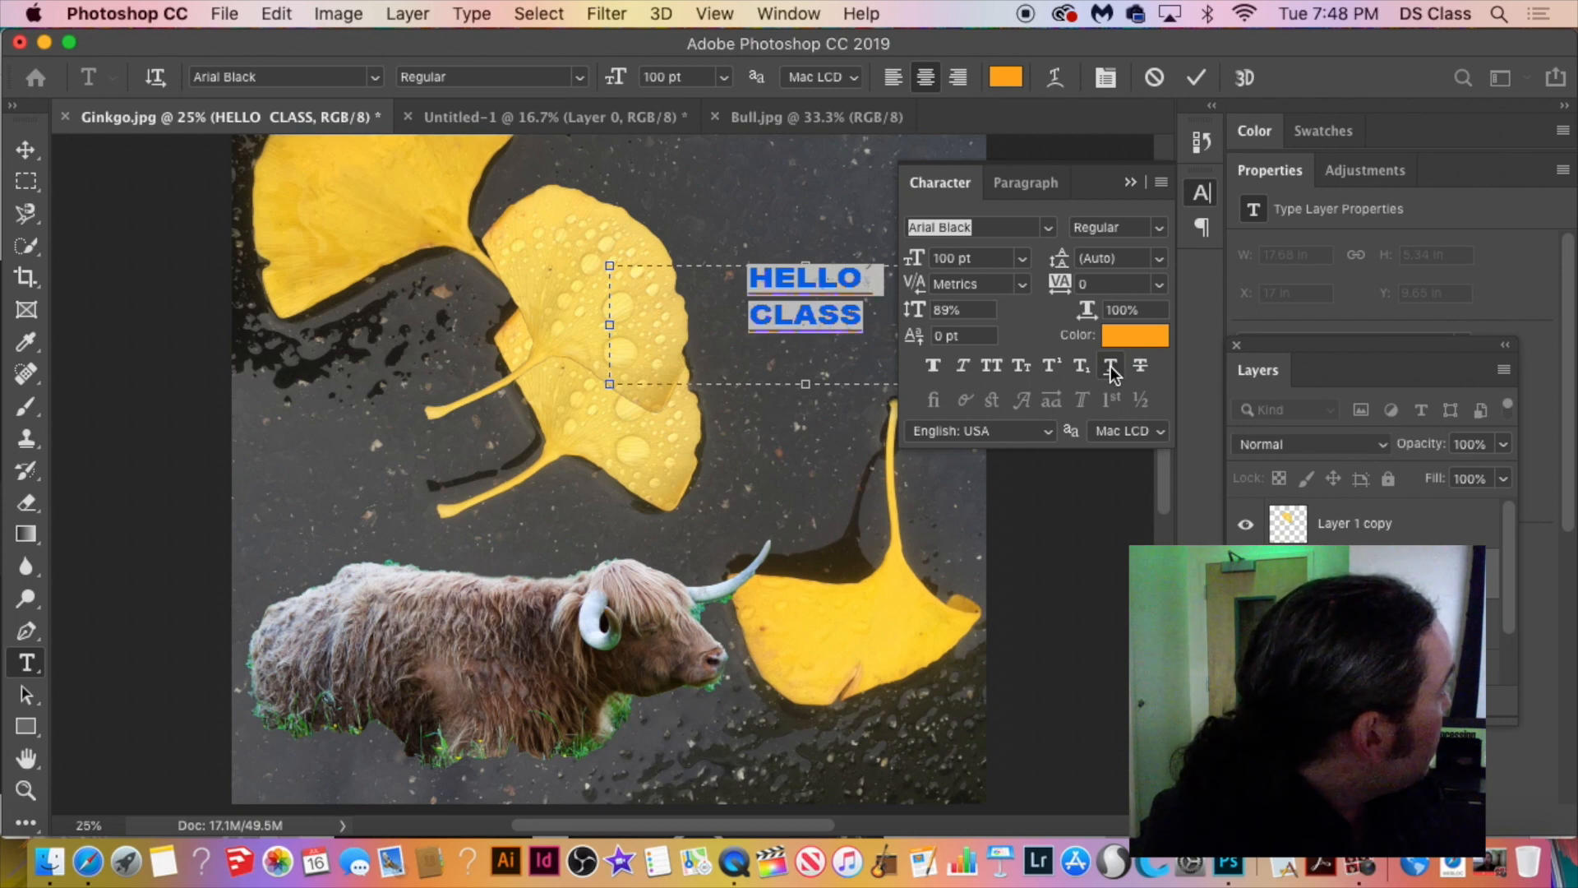
{"action": "left_click", "coordinate": [1111, 370]}
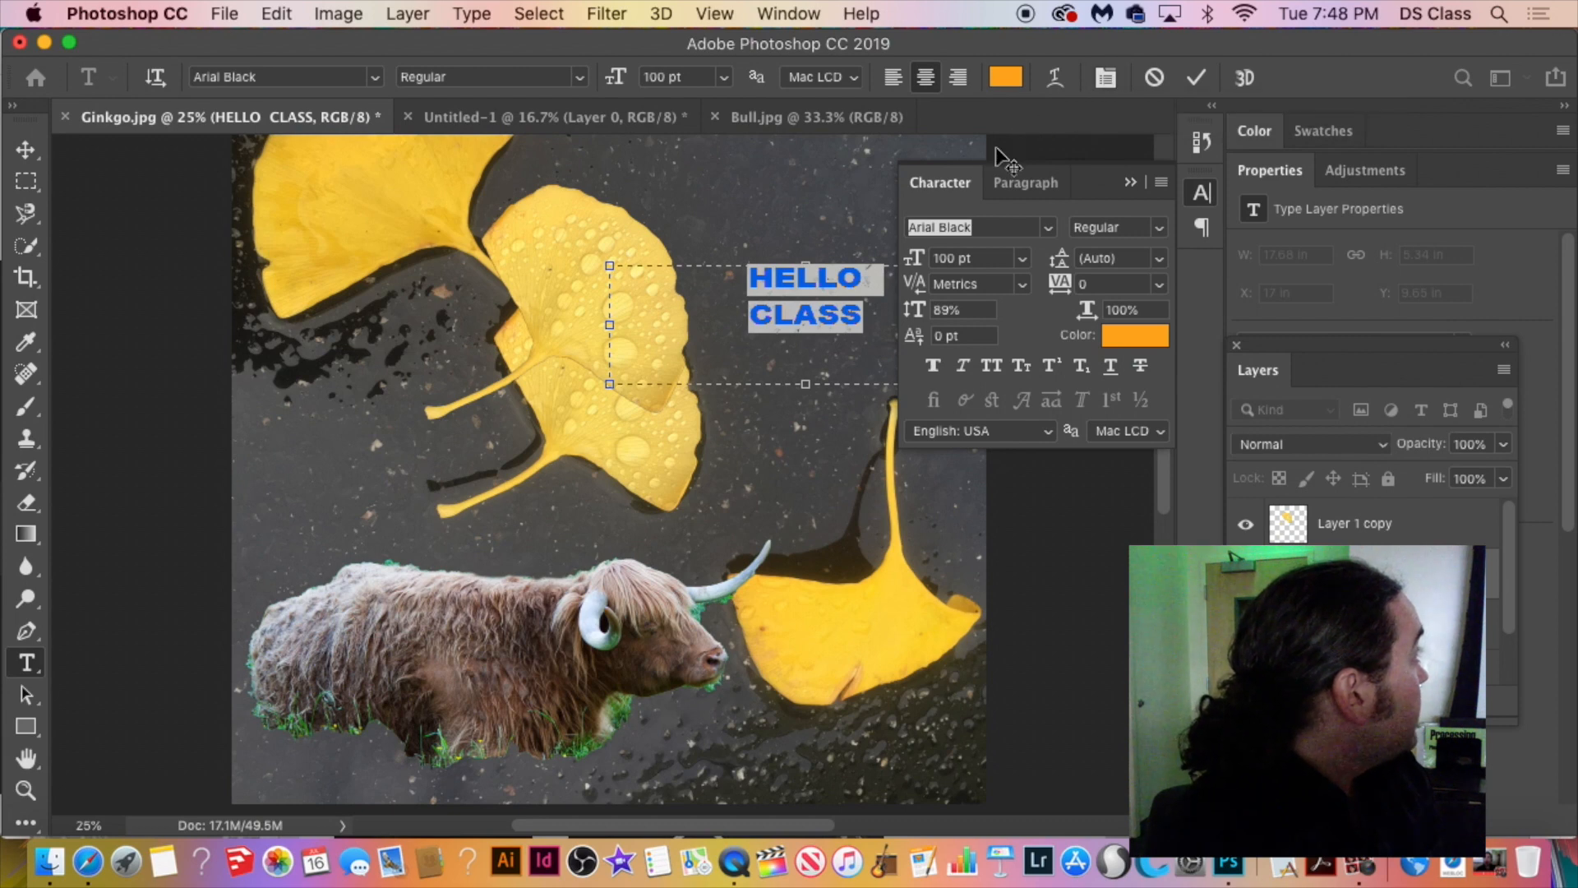
Check the paragraph options, then try Faux Bold on the HELLO CLASS text and switch it back off.
{"action": "left_click", "coordinate": [1014, 176]}
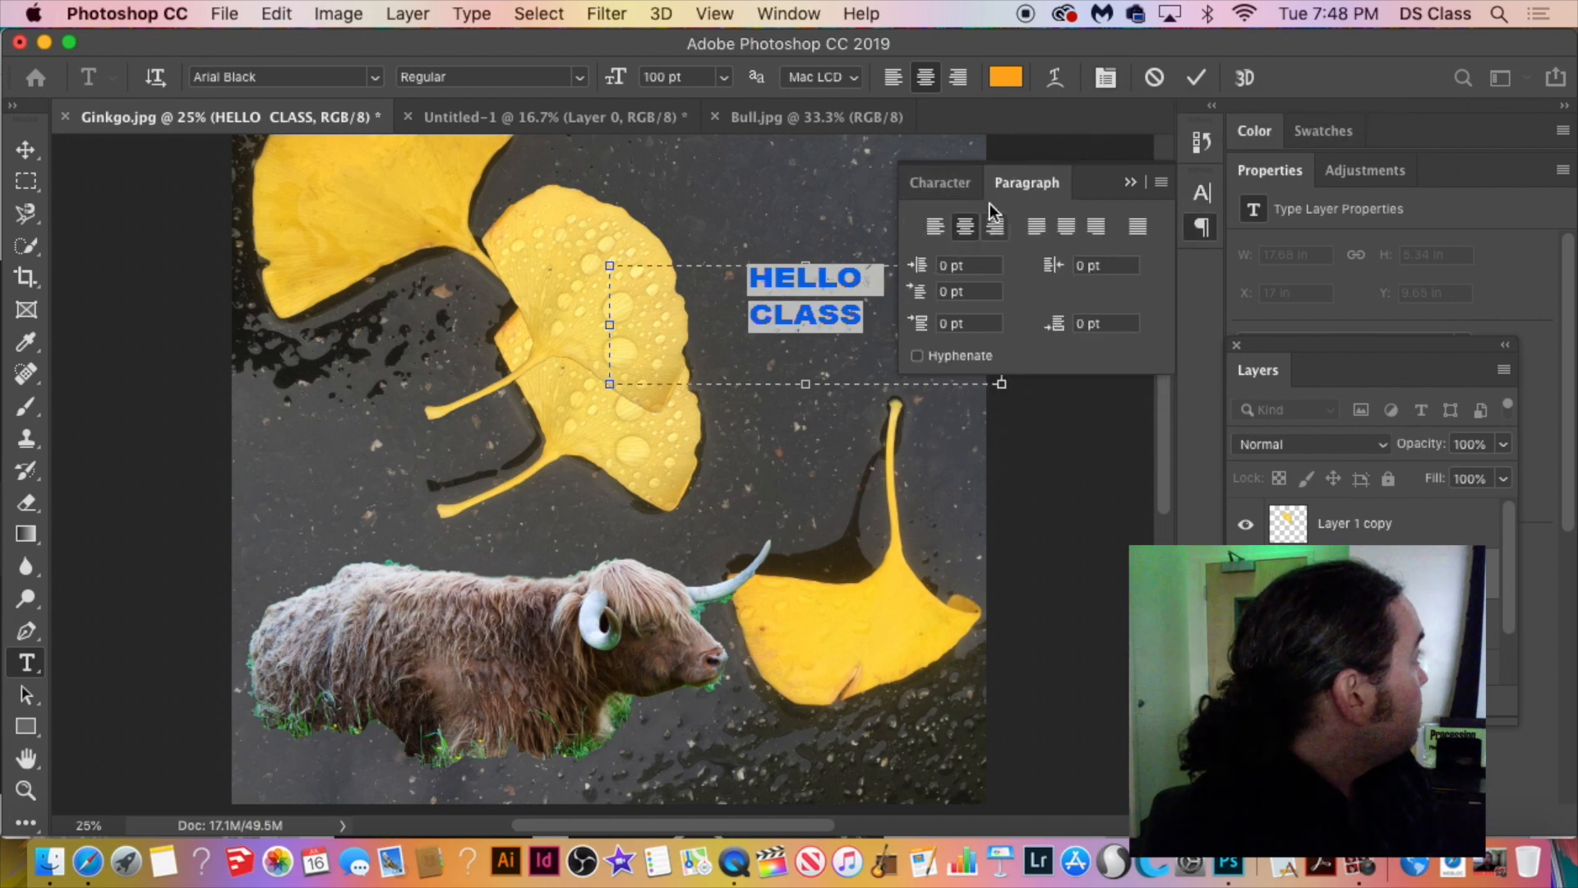
{"action": "left_click", "coordinate": [953, 186]}
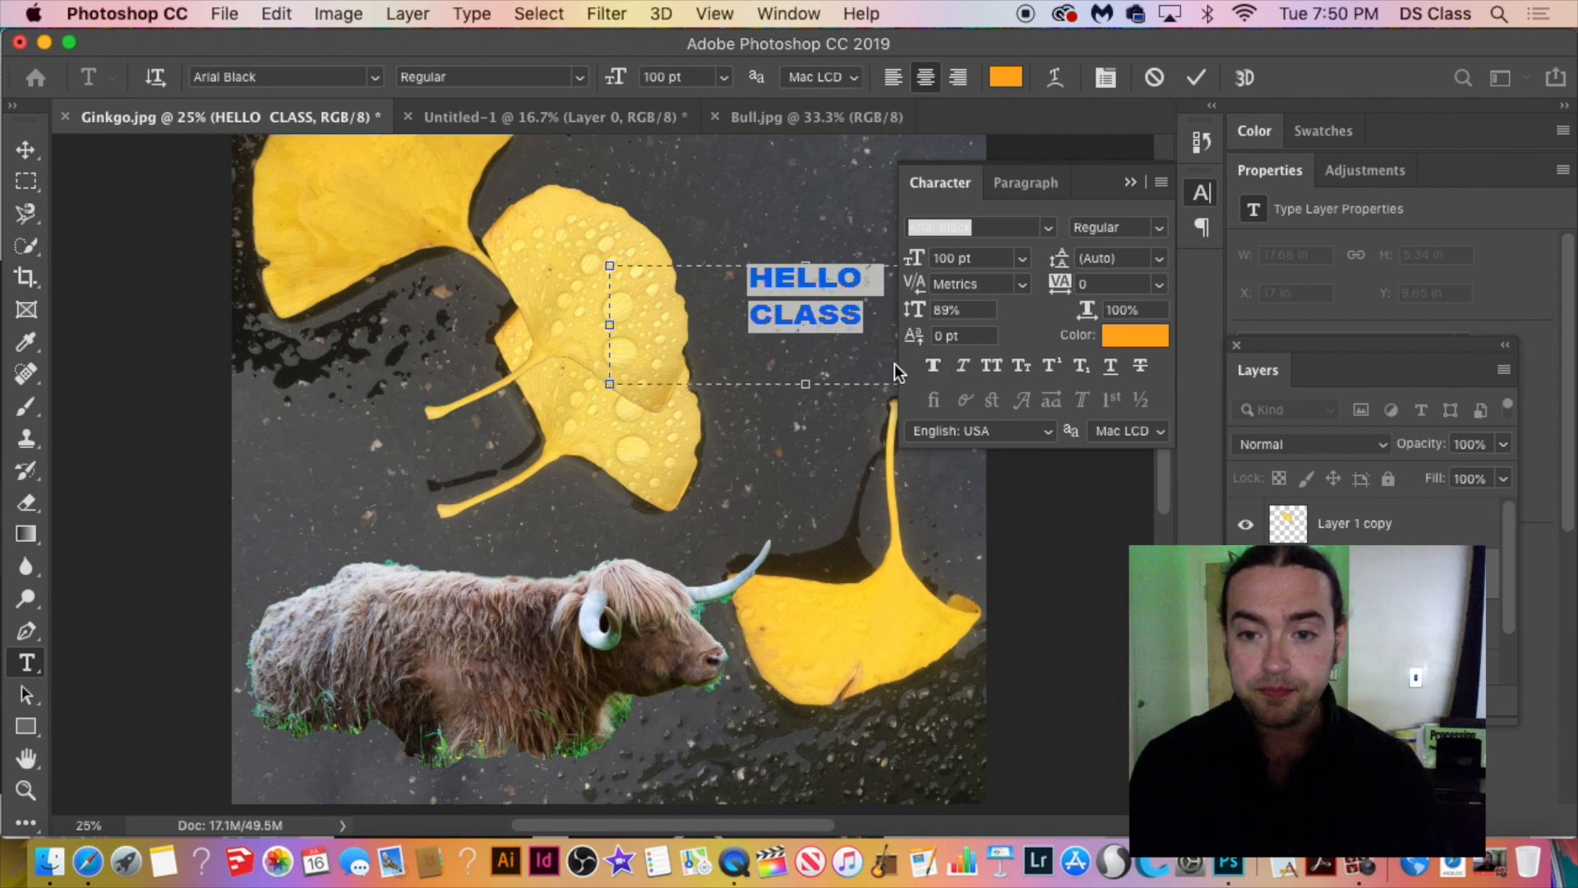
{"action": "left_click", "coordinate": [933, 366]}
{"action": "left_click", "coordinate": [932, 366]}
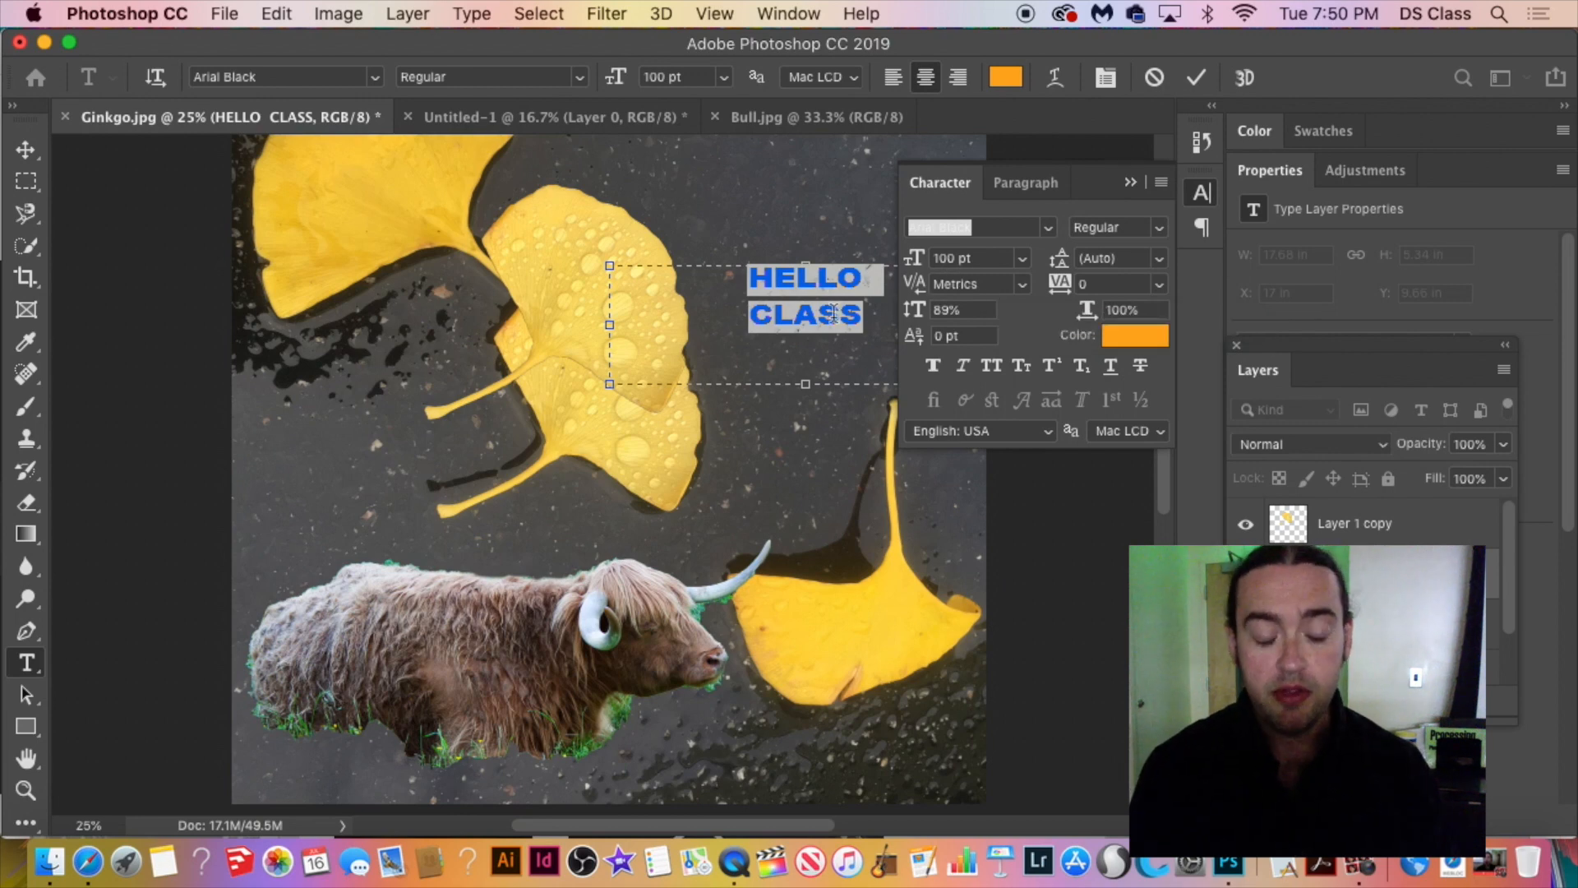
{"action": "left_click", "coordinate": [861, 313]}
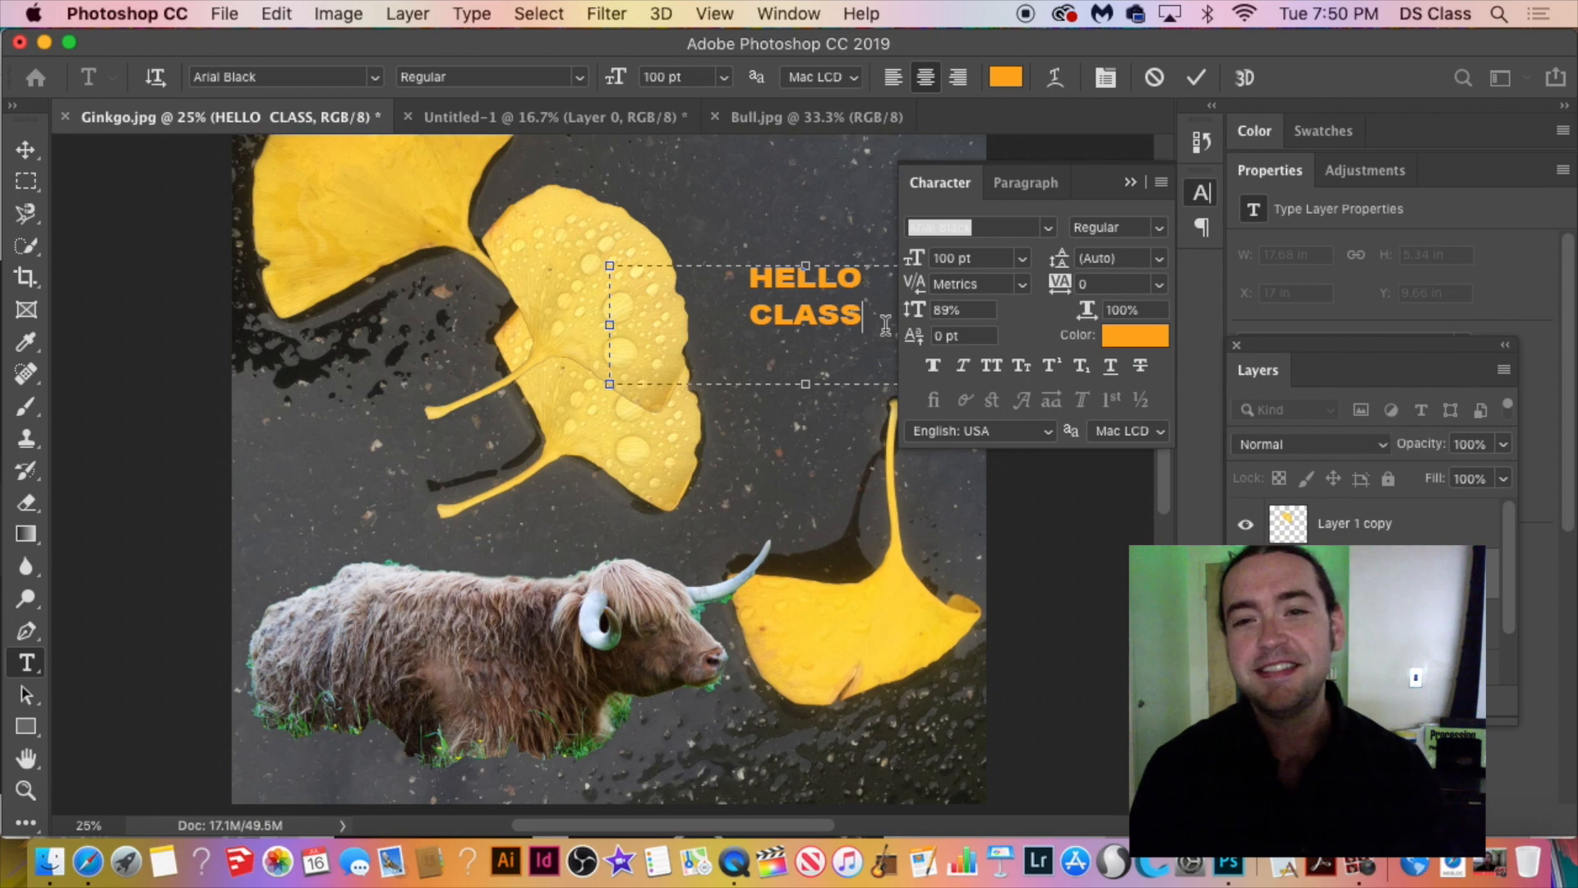
{"action": "left_click", "coordinate": [1130, 183]}
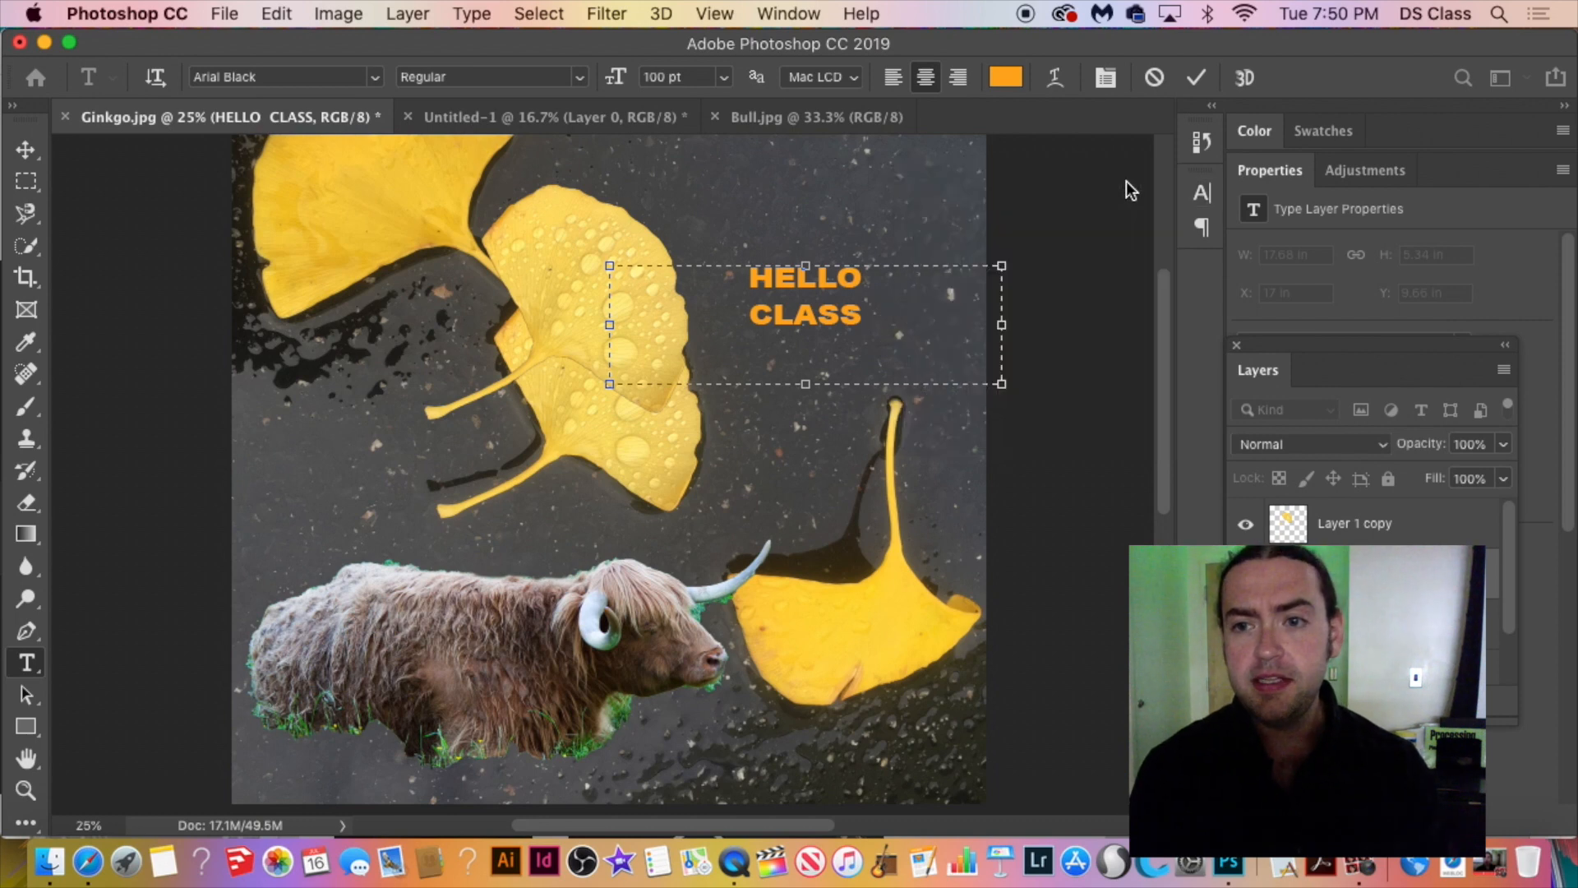
Move the HELLO CLASS text up to about X 16.3 in, Y 7 in and open its layer style settings clear of the text.
{"action": "left_click", "coordinate": [26, 150]}
{"action": "left_click_drag", "start_coordinate": [836, 298], "coordinate": [822, 244]}
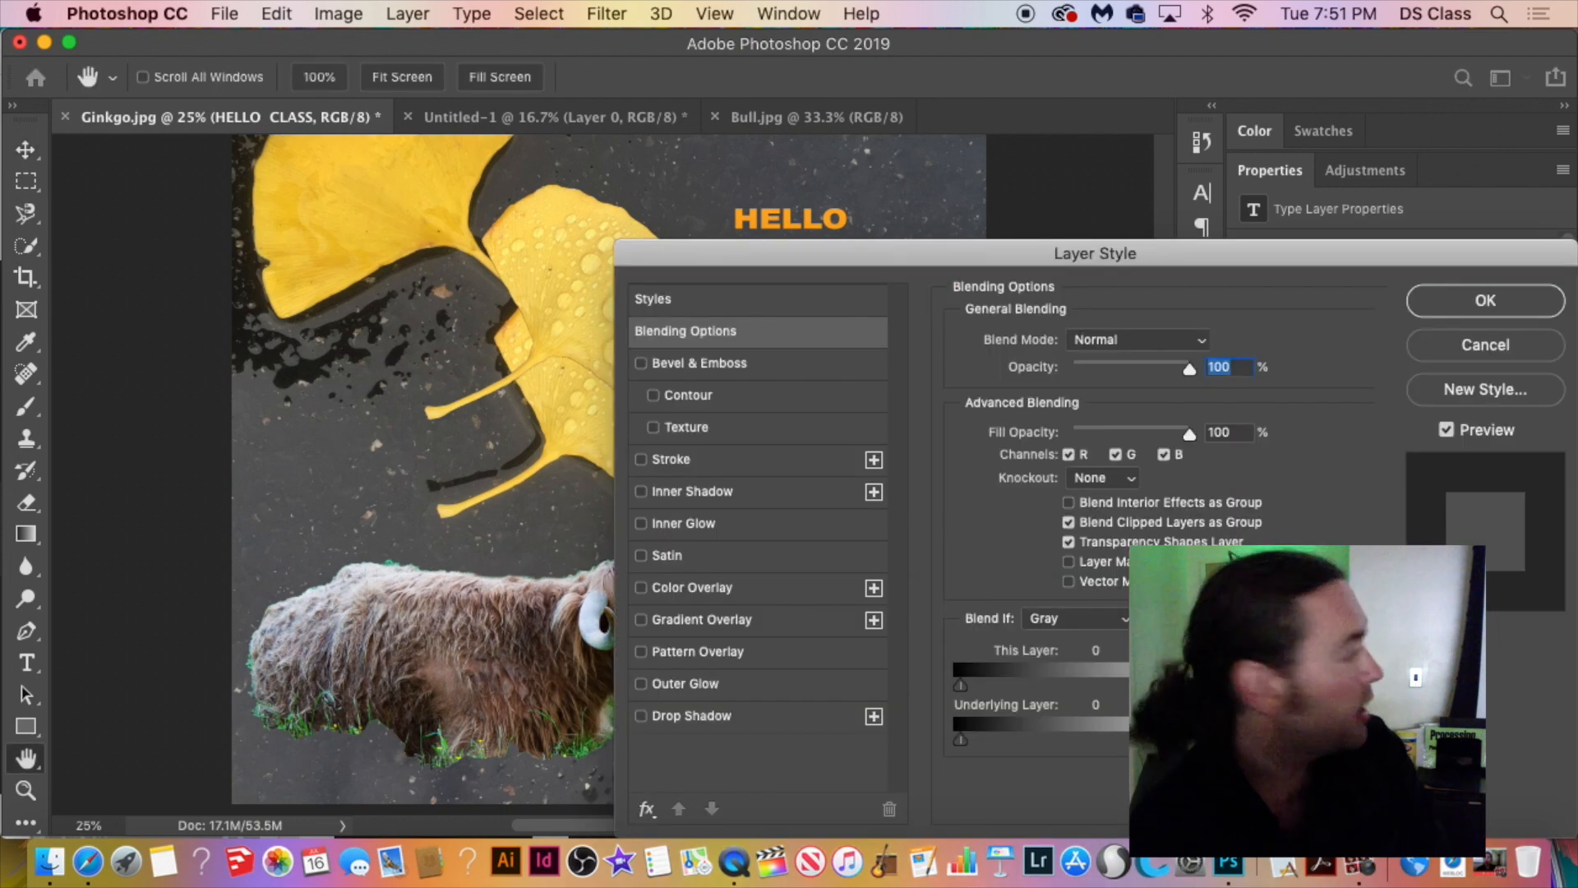
{"action": "left_click_drag", "start_coordinate": [1102, 279], "coordinate": [789, 335]}
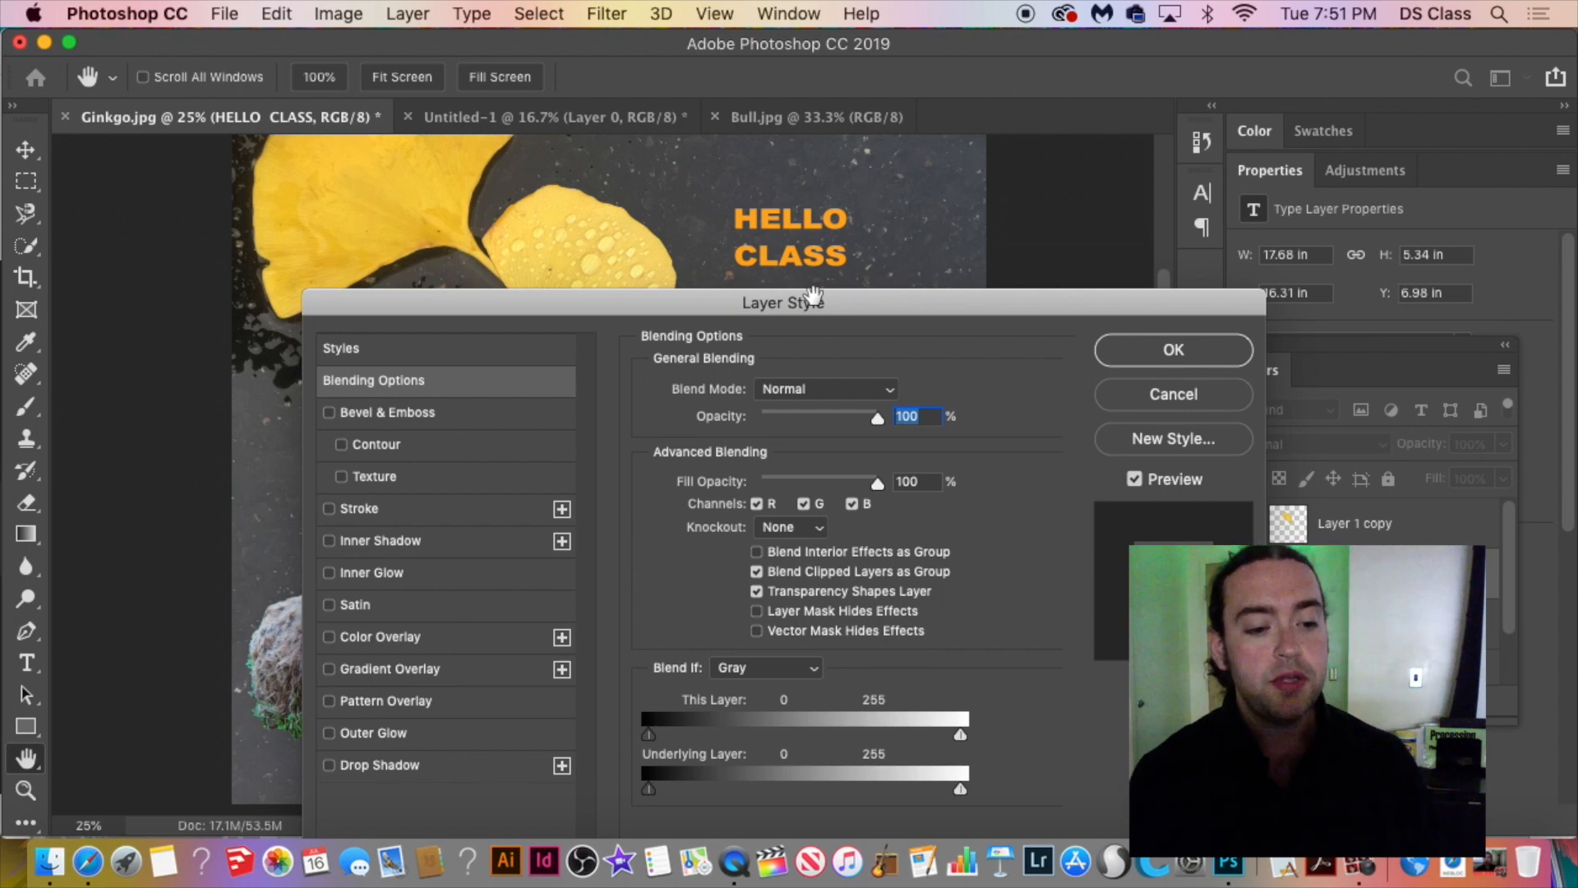
Add a drop shadow to the HELLO CLASS text with its opacity set to 100%.
{"action": "left_click", "coordinate": [330, 766]}
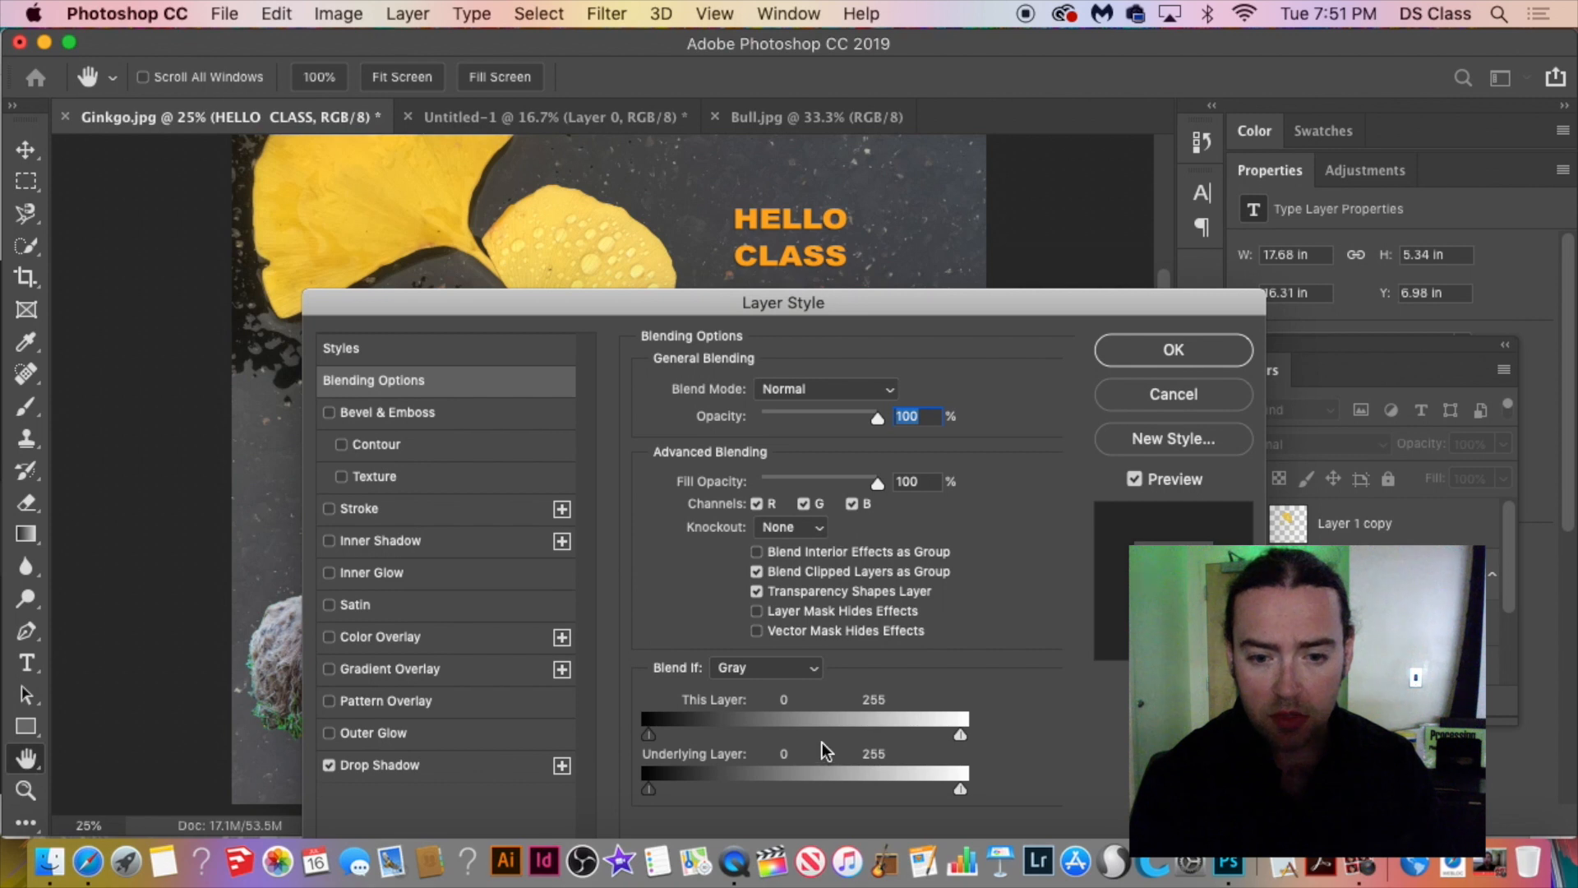
{"action": "left_click", "coordinate": [487, 771]}
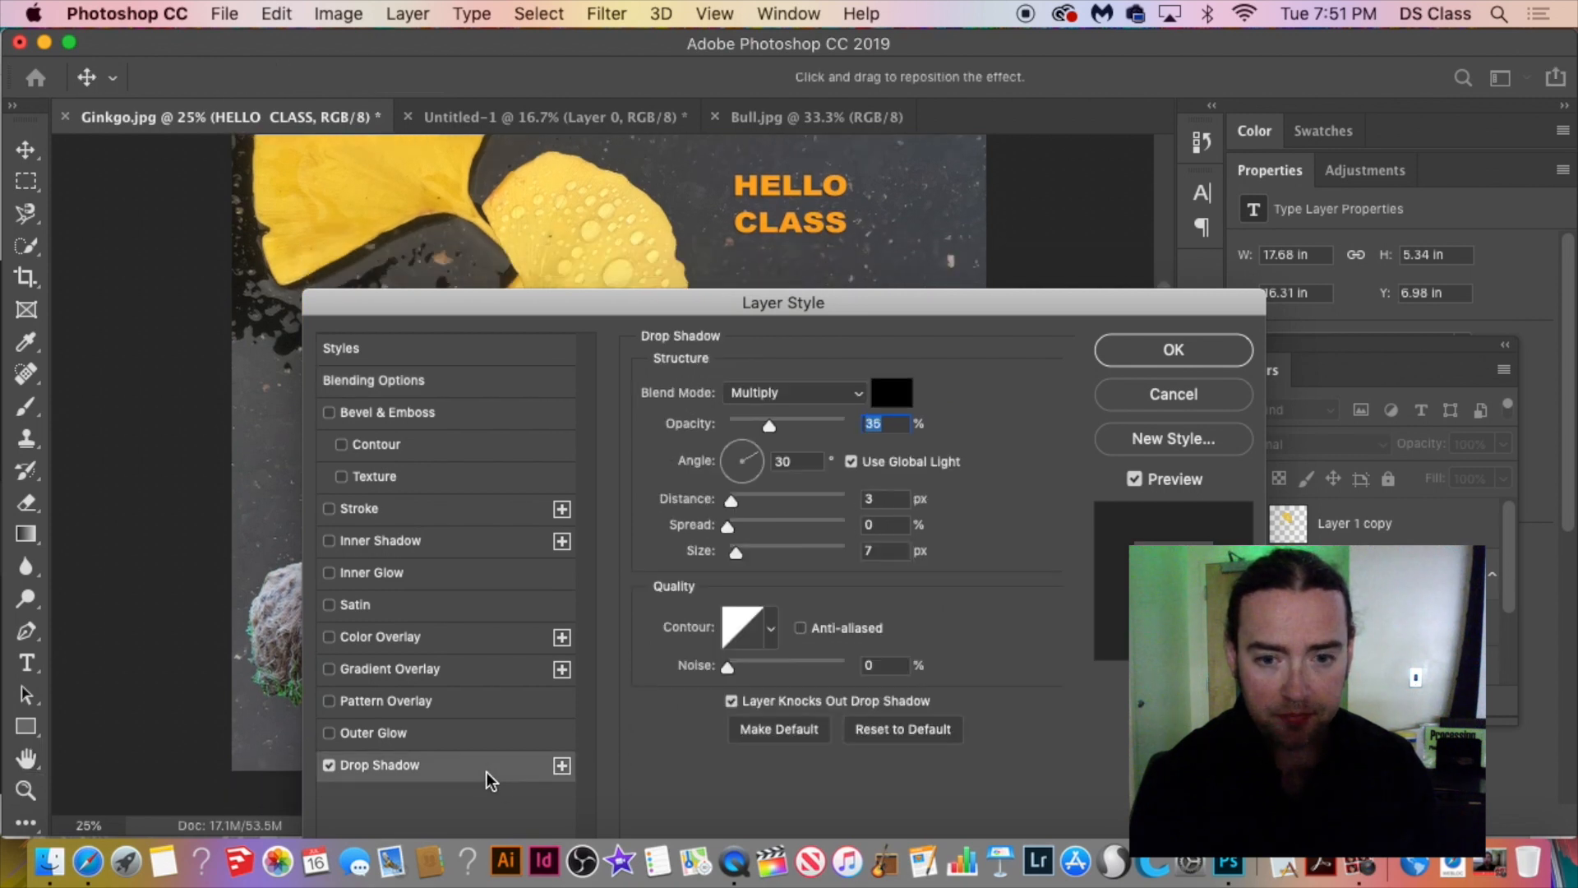
{"action": "left_click_drag", "start_coordinate": [756, 421], "coordinate": [880, 418]}
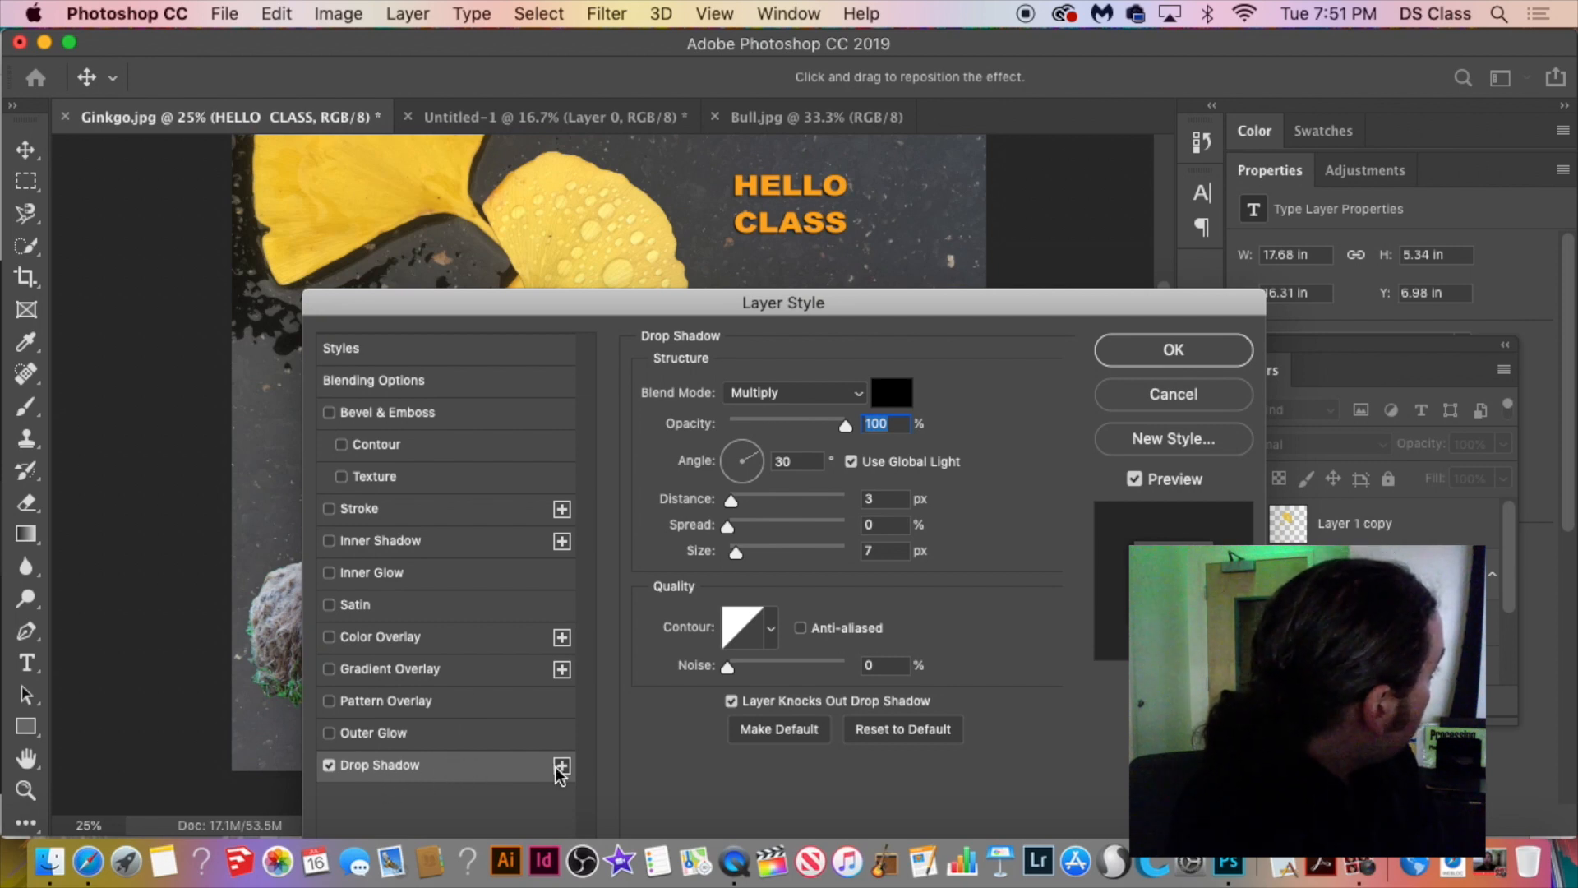
Add a Satin effect to the HELLO CLASS text with Normal blend mode and white (ffffff) as its color.
{"action": "left_click", "coordinate": [366, 608]}
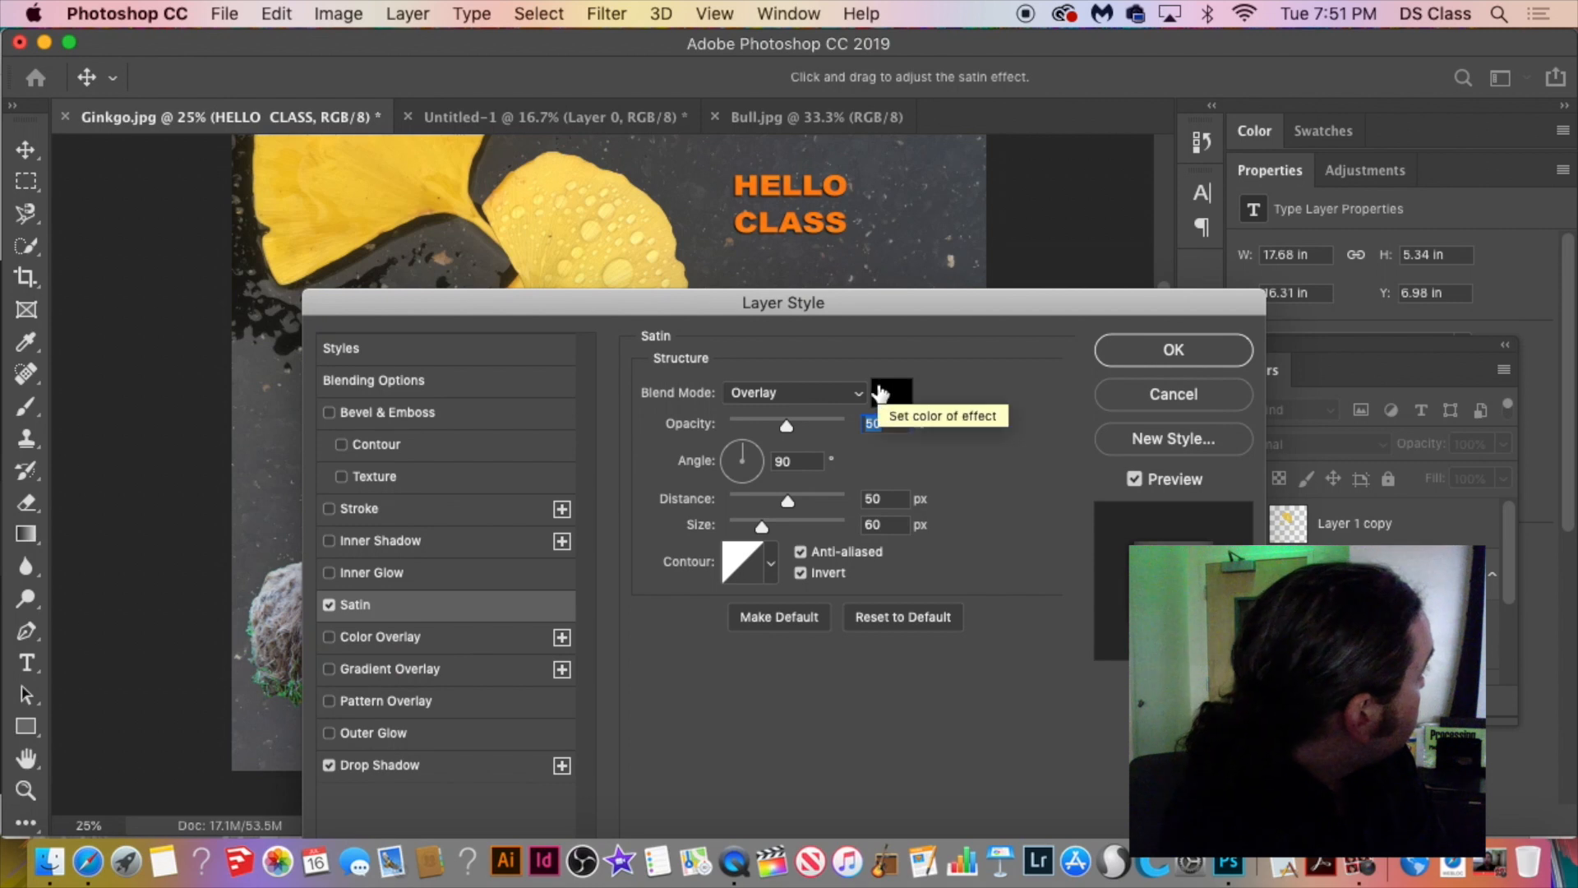
{"action": "left_click", "coordinate": [847, 392]}
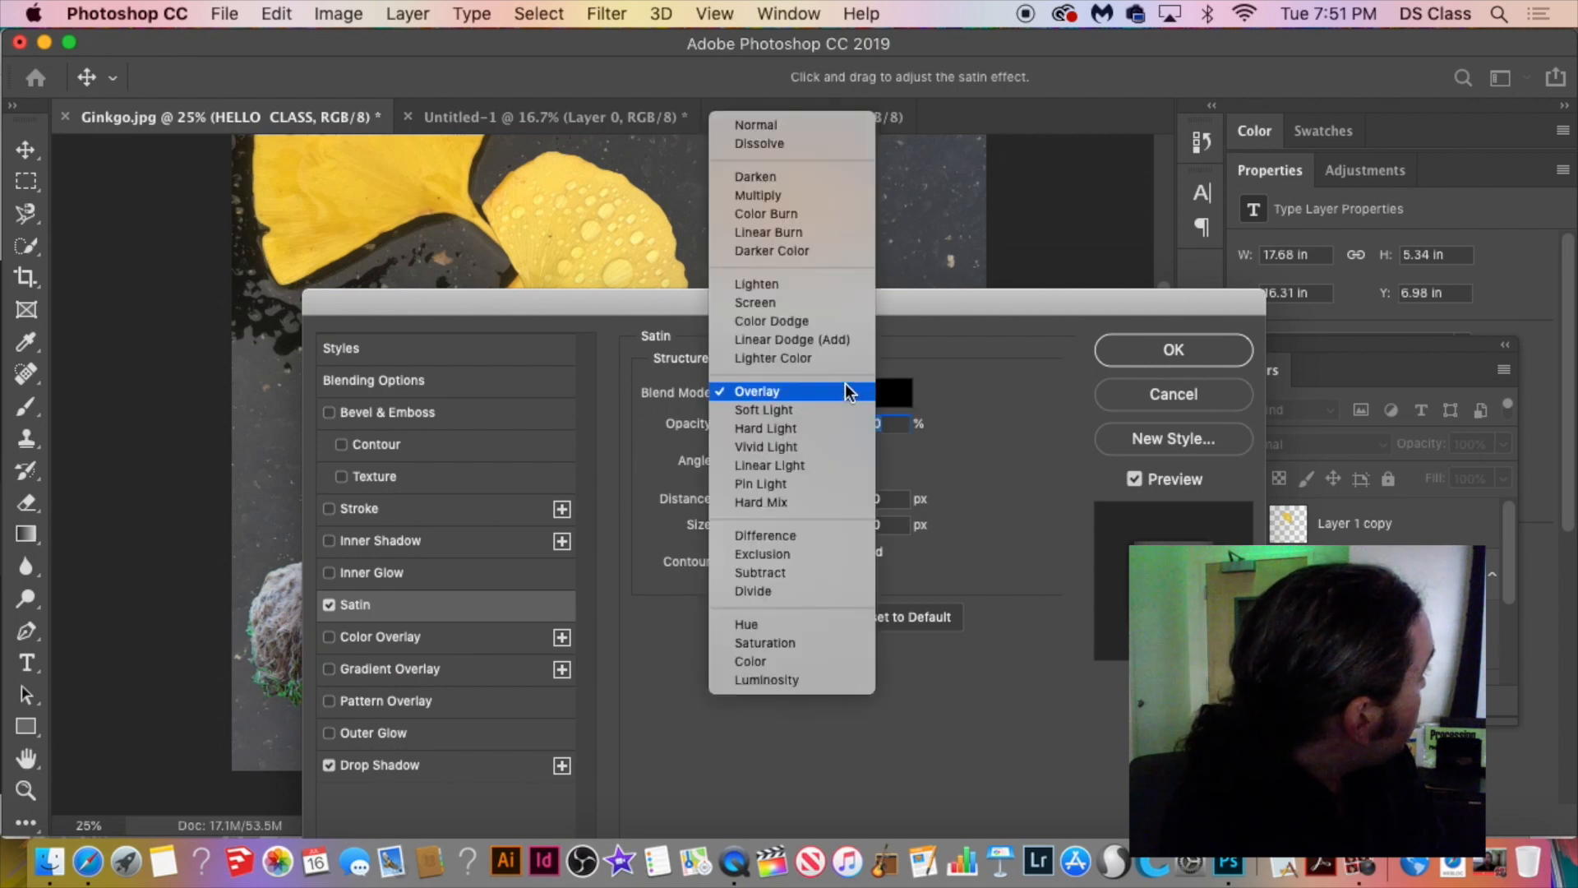
{"action": "left_click", "coordinate": [844, 130]}
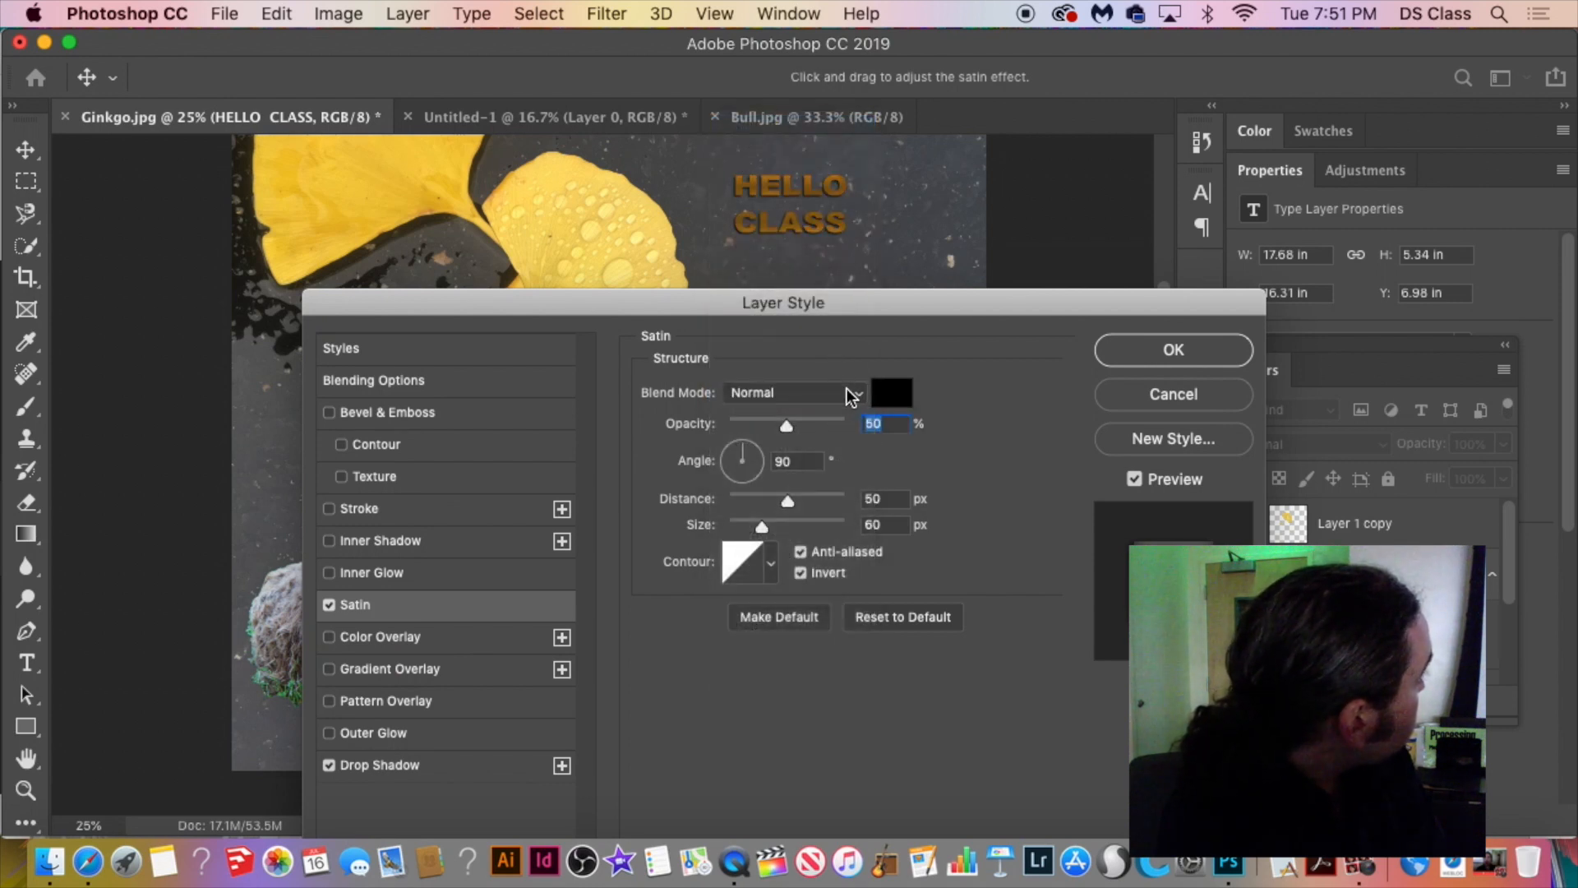
{"action": "left_click", "coordinate": [857, 386]}
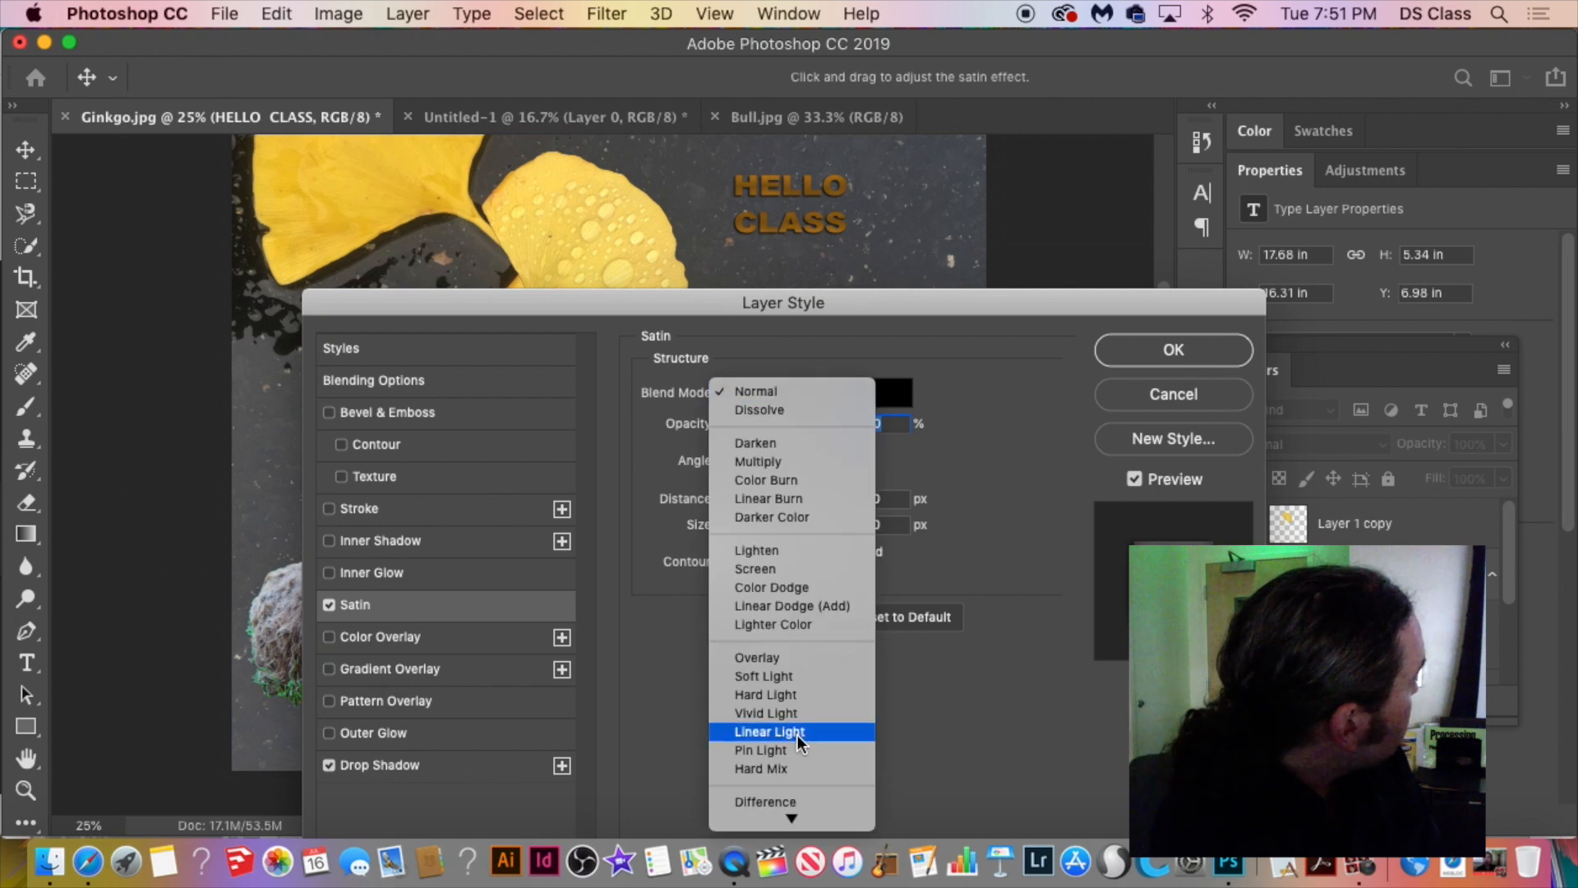
{"action": "left_click", "coordinate": [899, 383]}
{"action": "left_click", "coordinate": [894, 397]}
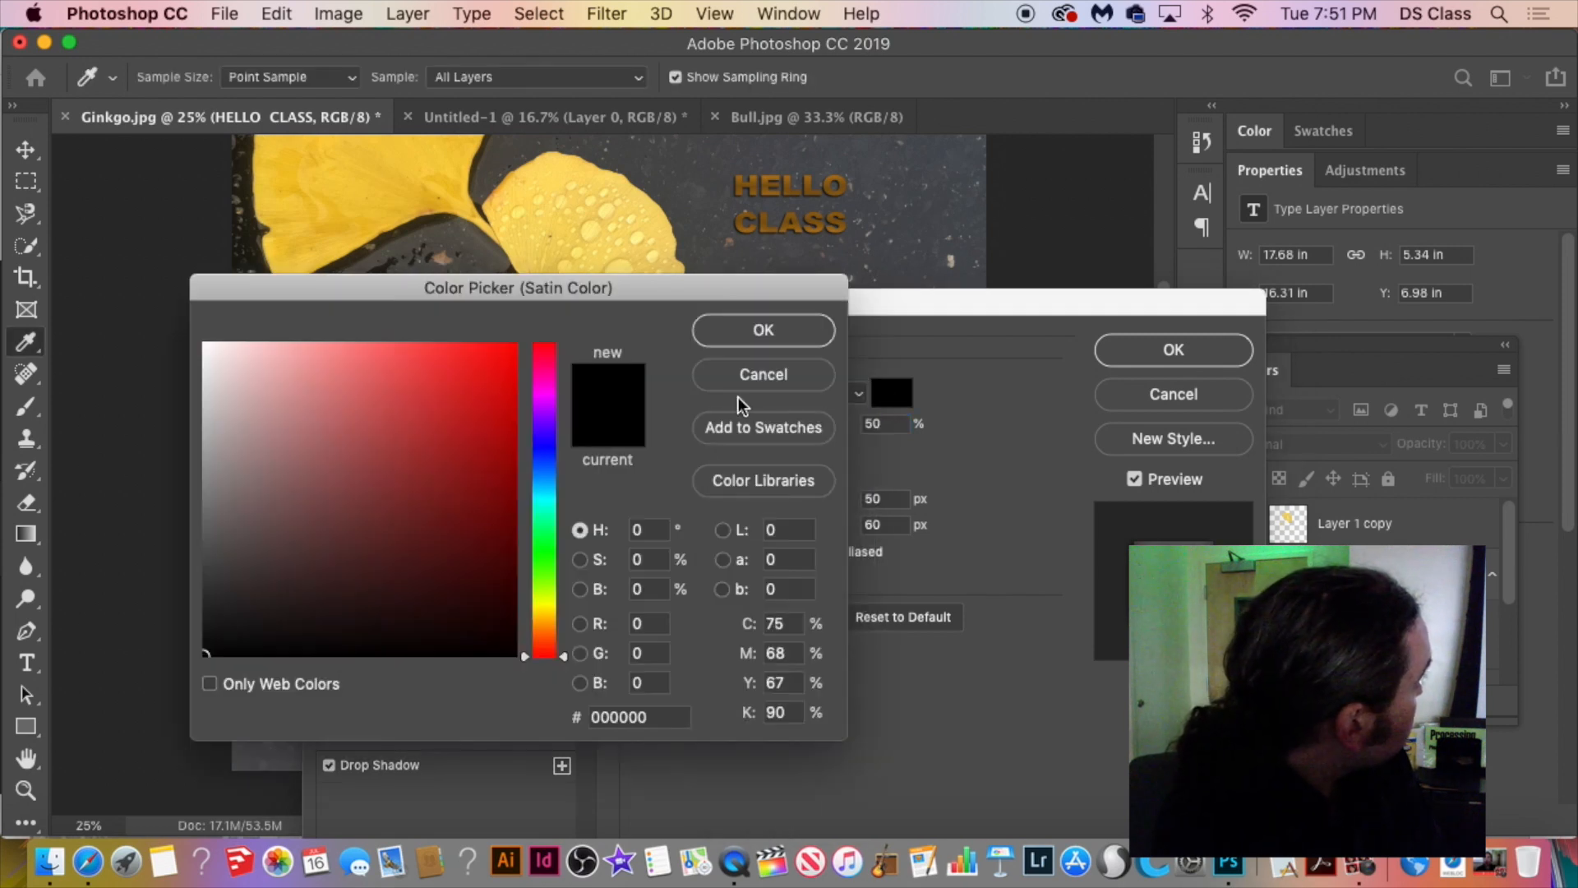
{"action": "left_click", "coordinate": [206, 346]}
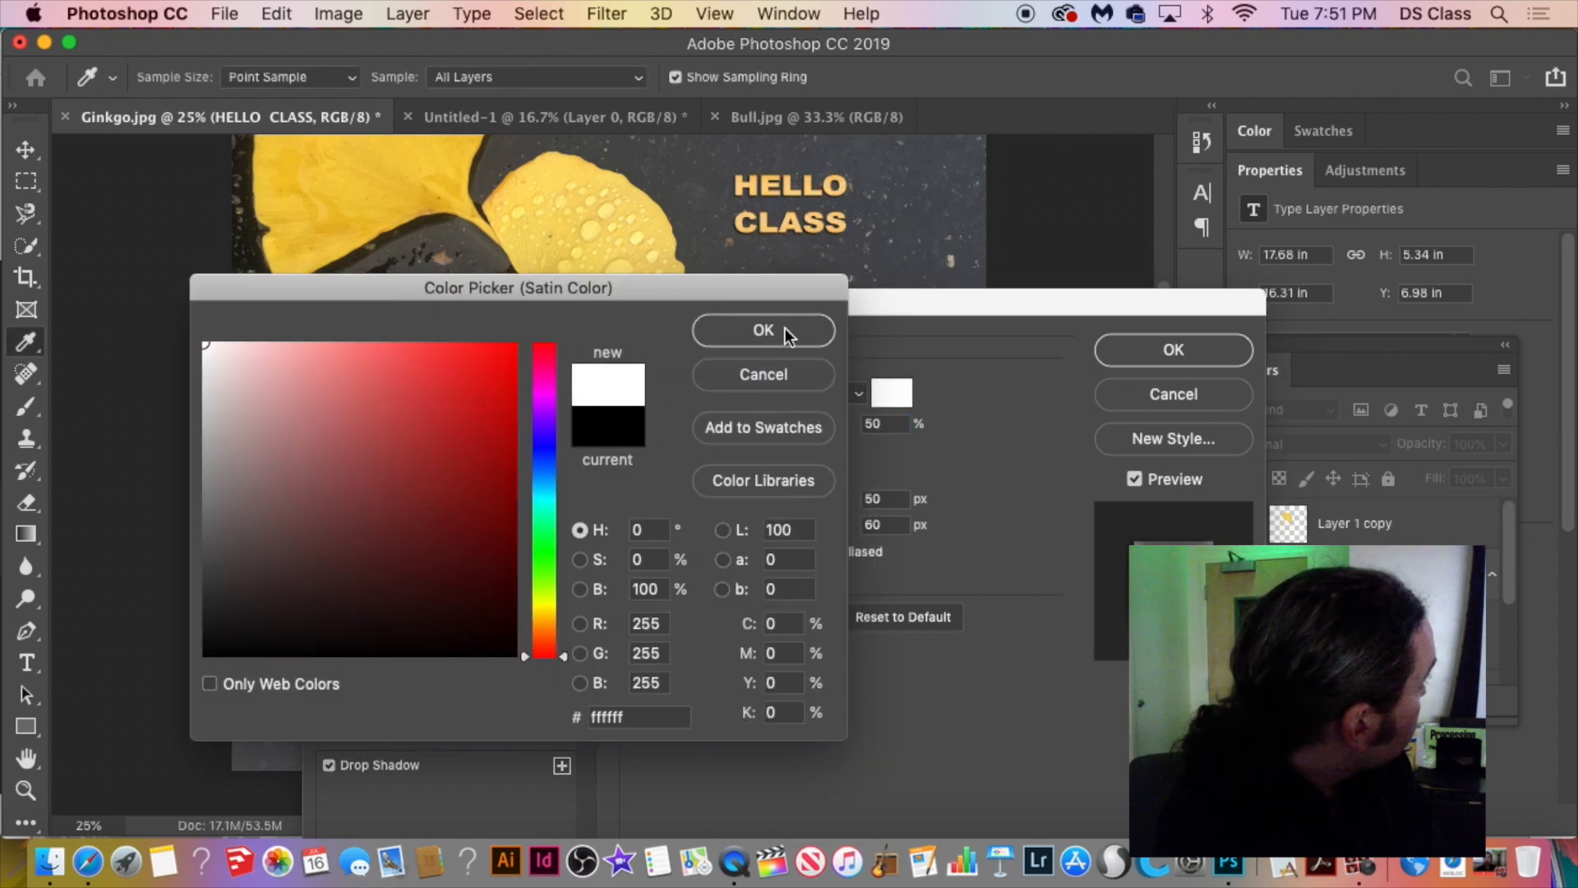
{"action": "left_click", "coordinate": [787, 330]}
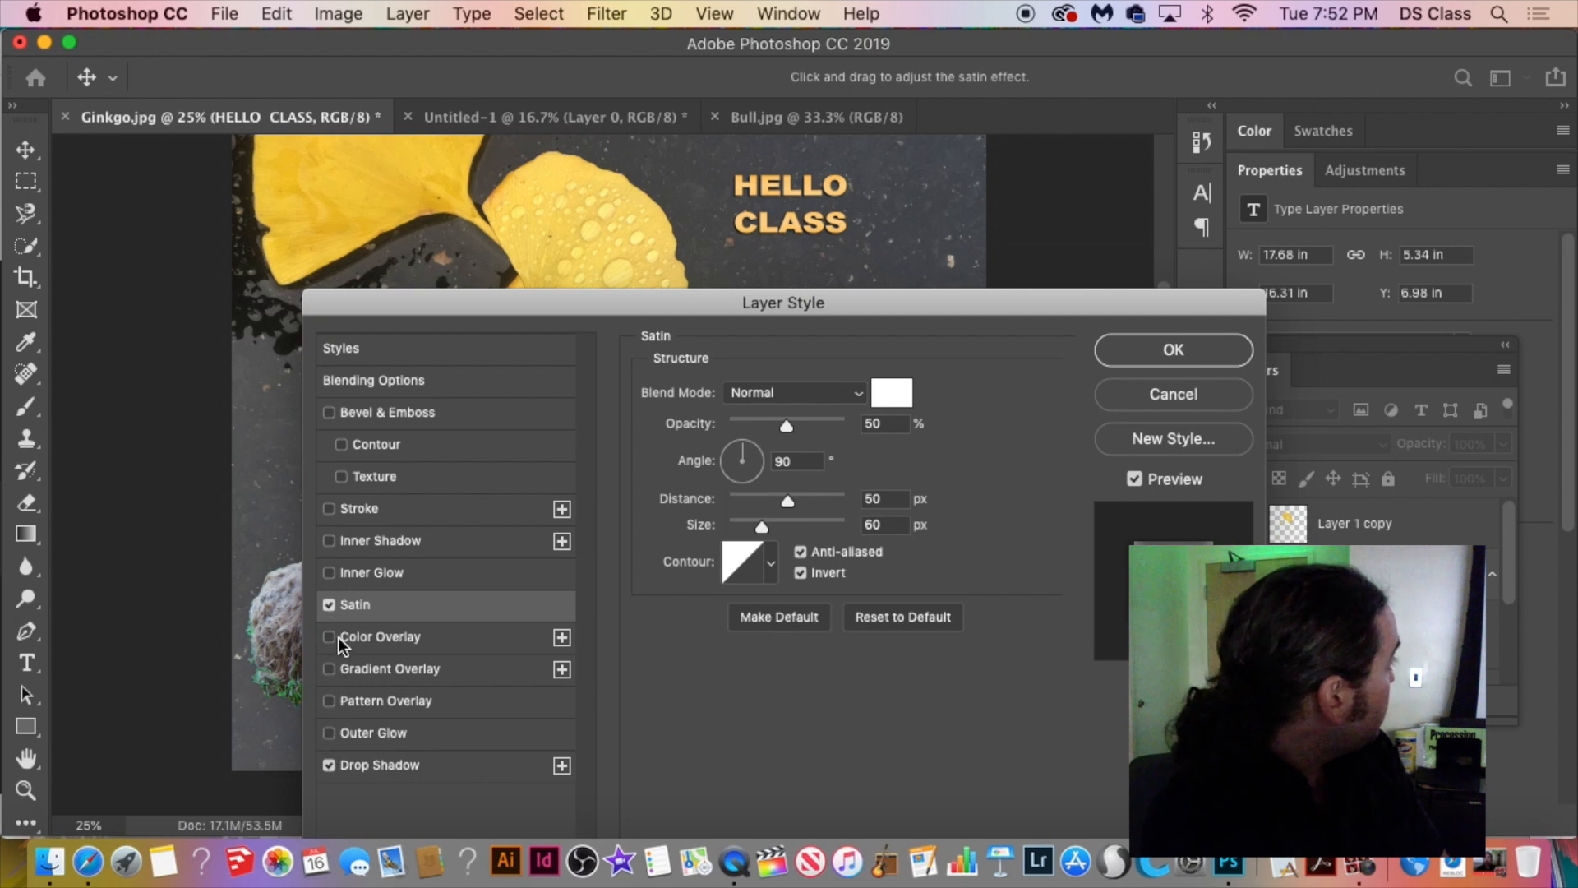
Add a stroke to the HELLO CLASS text and set its color to bright red.
{"action": "left_click", "coordinate": [329, 510]}
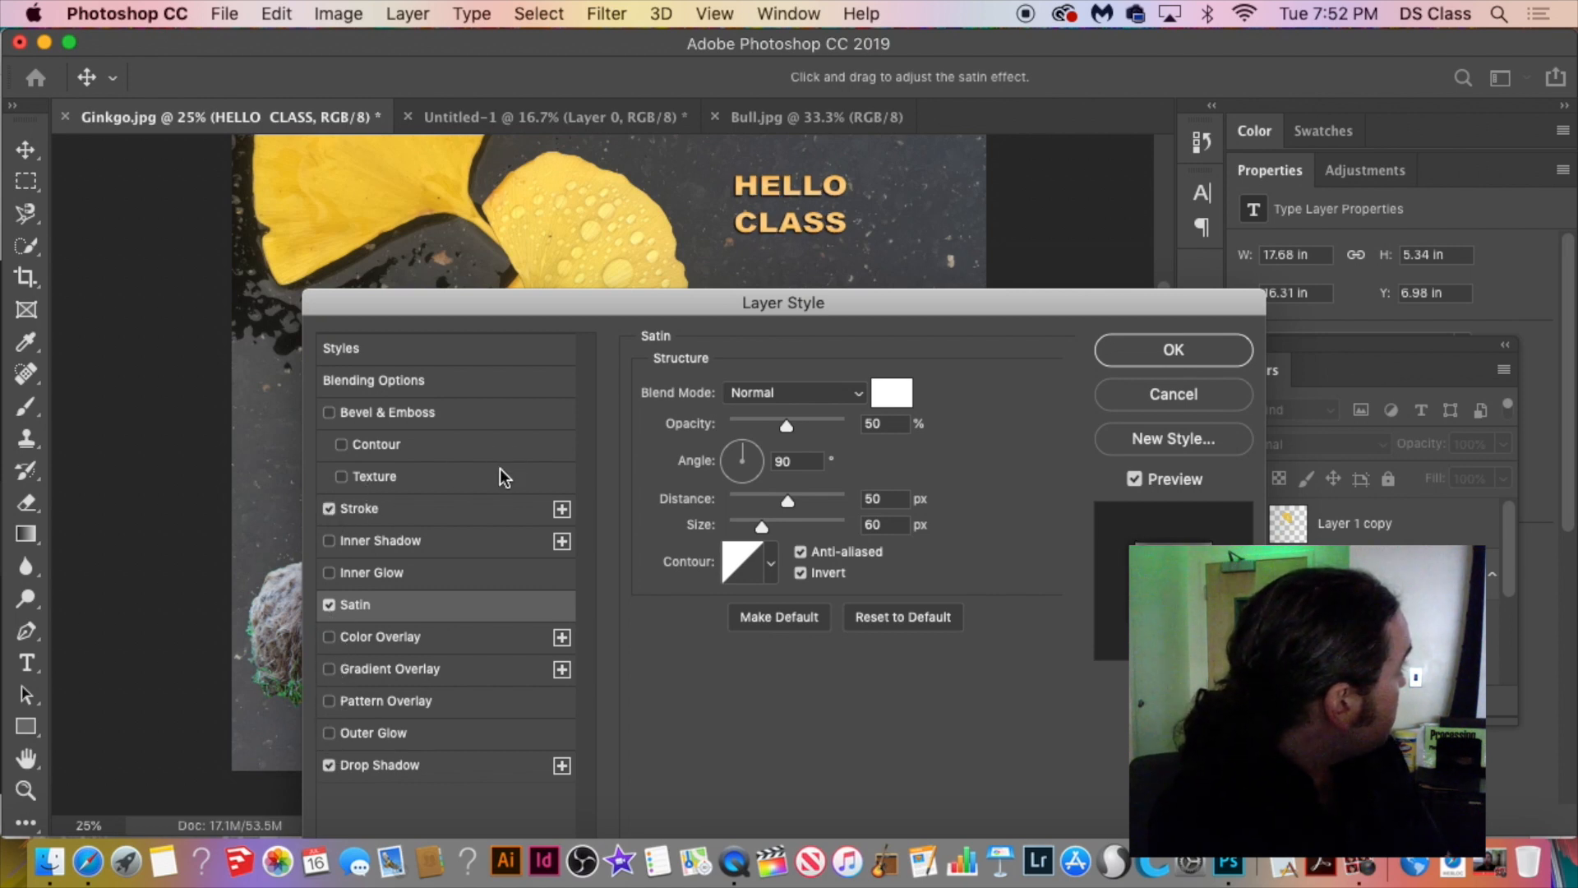
{"action": "left_click", "coordinate": [408, 506]}
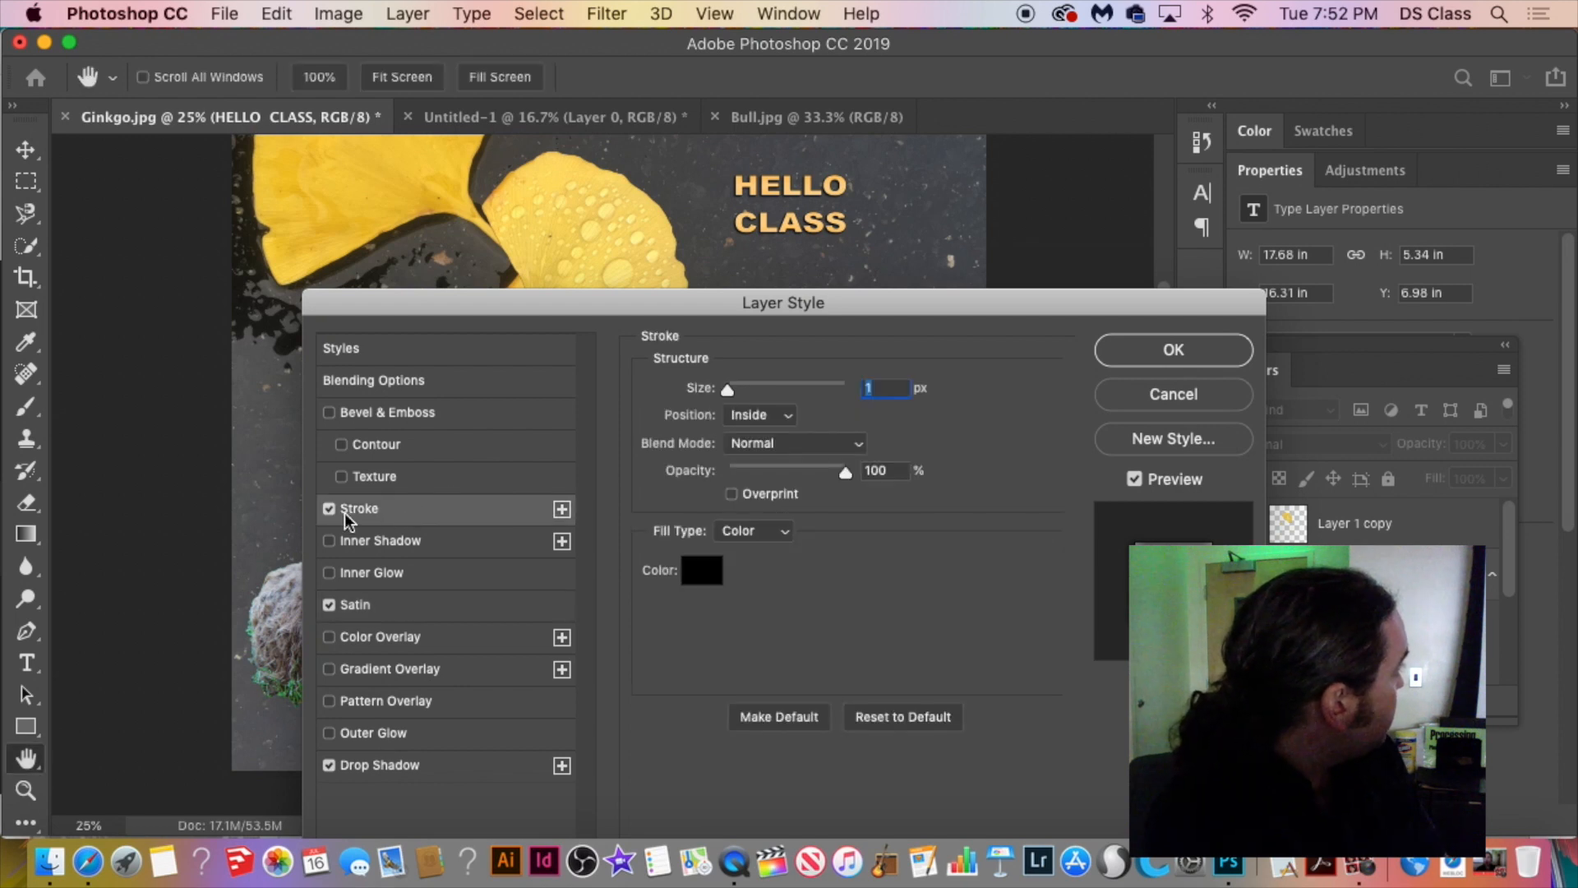
{"action": "left_click", "coordinate": [693, 577]}
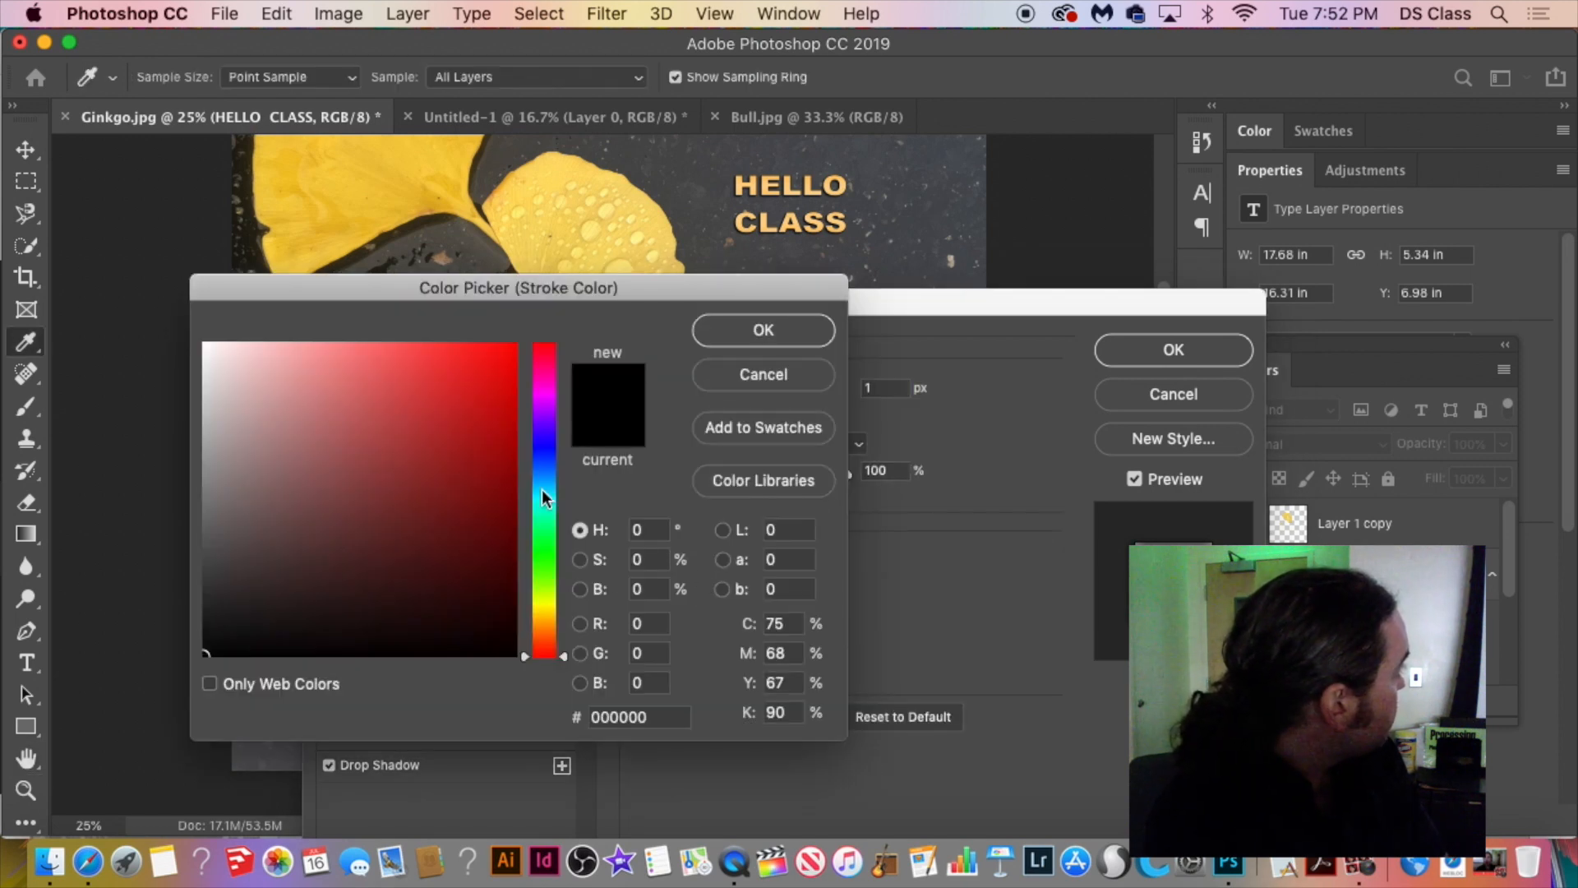
{"action": "left_click", "coordinate": [514, 345]}
{"action": "left_click", "coordinate": [719, 329]}
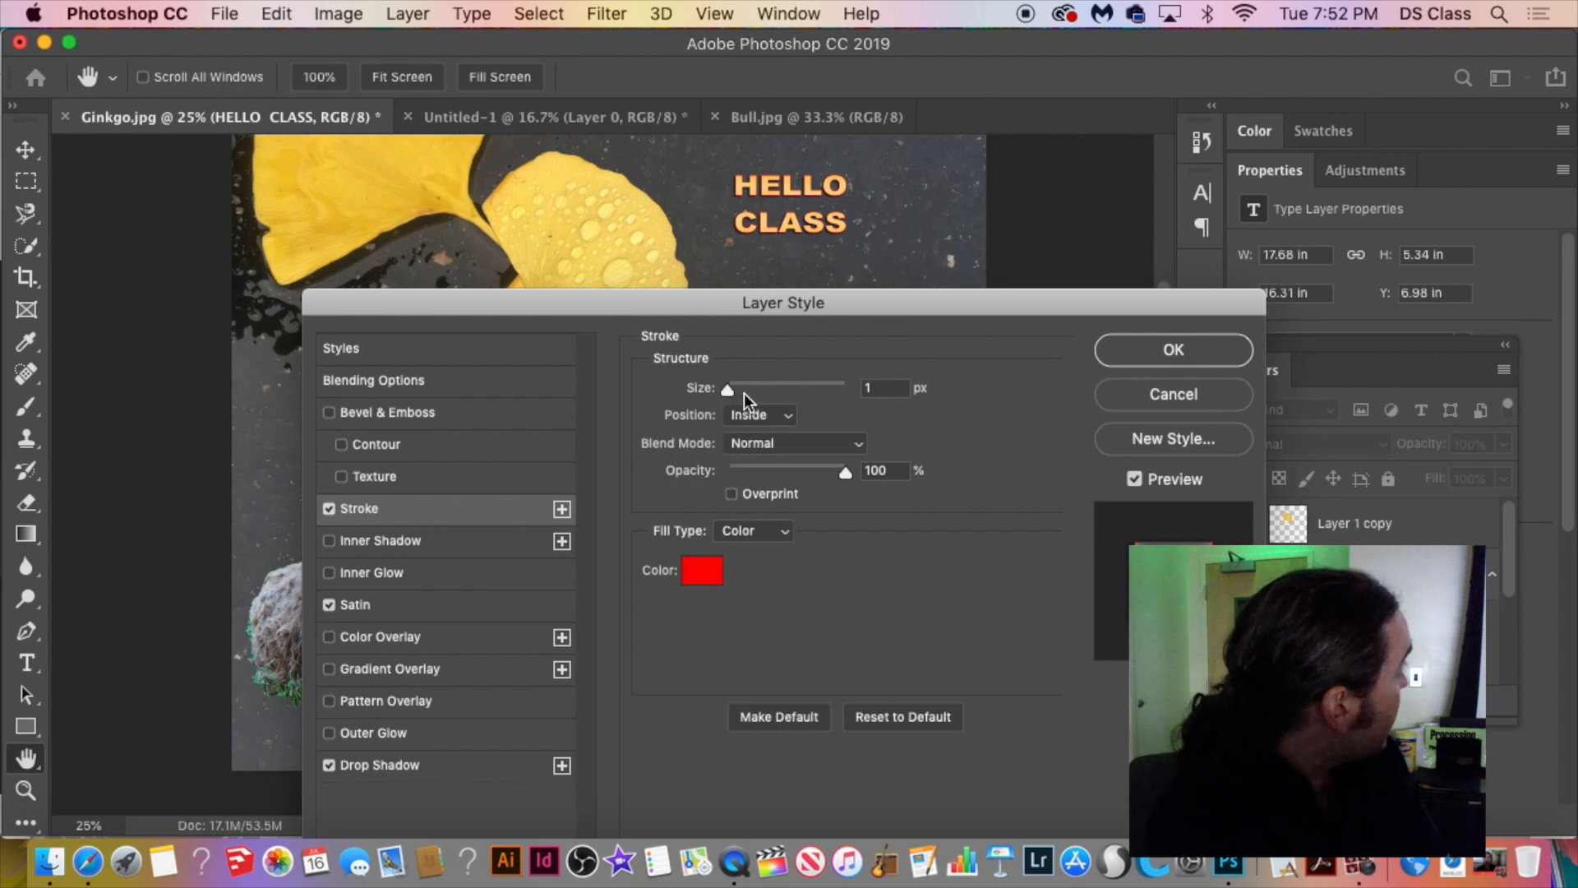
Set the text stroke's position to Outside and its size to 8 px.
{"action": "left_click_drag", "start_coordinate": [748, 392], "coordinate": [742, 388]}
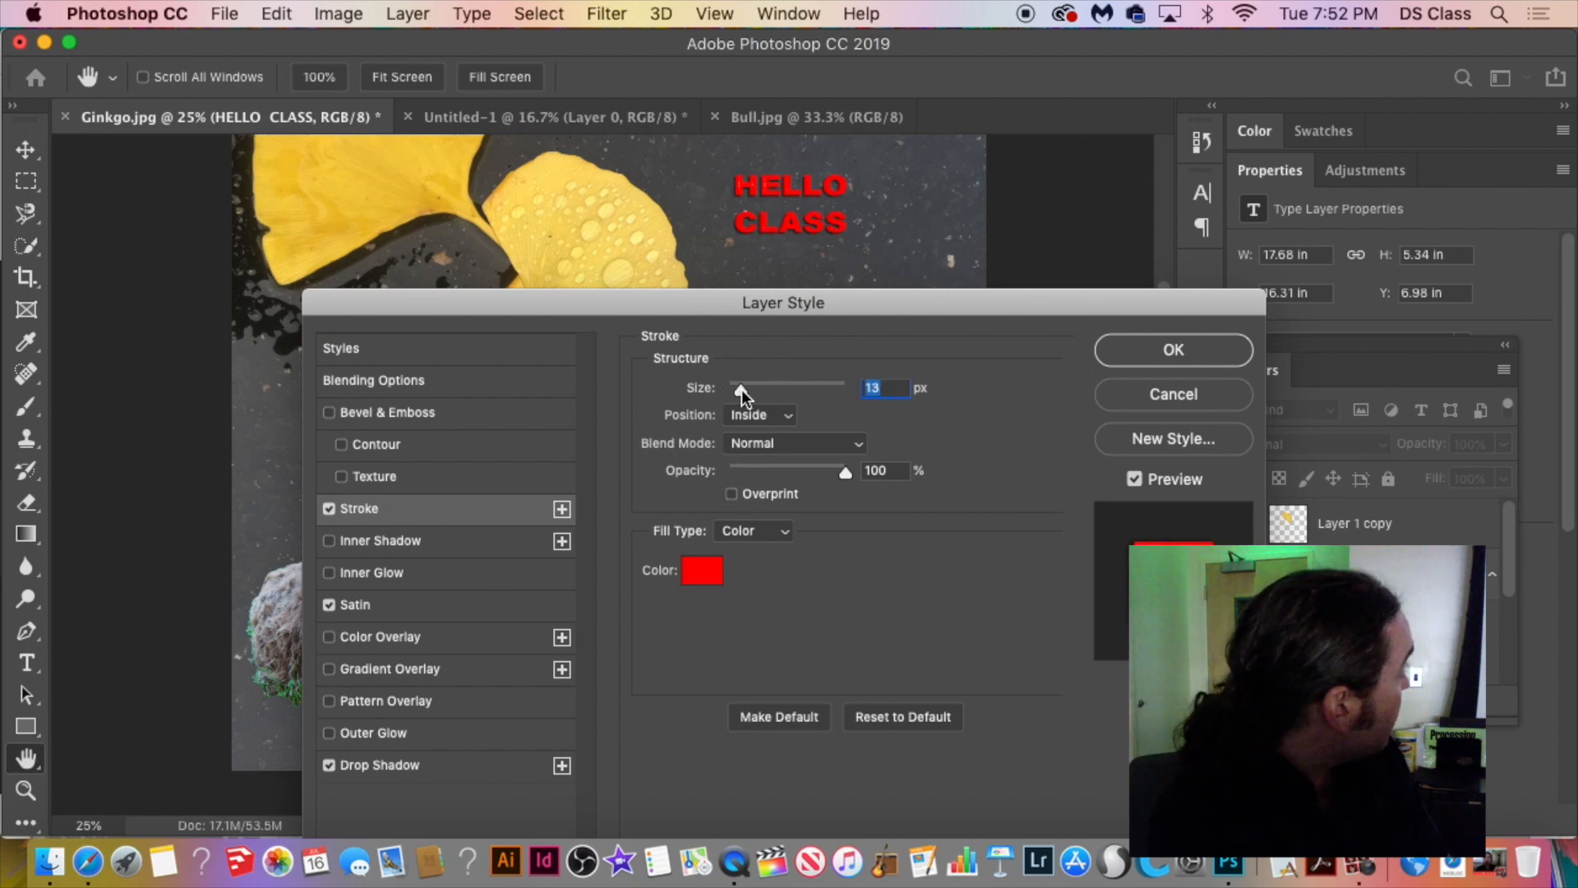
{"action": "left_click", "coordinate": [758, 413]}
{"action": "left_click", "coordinate": [759, 396]}
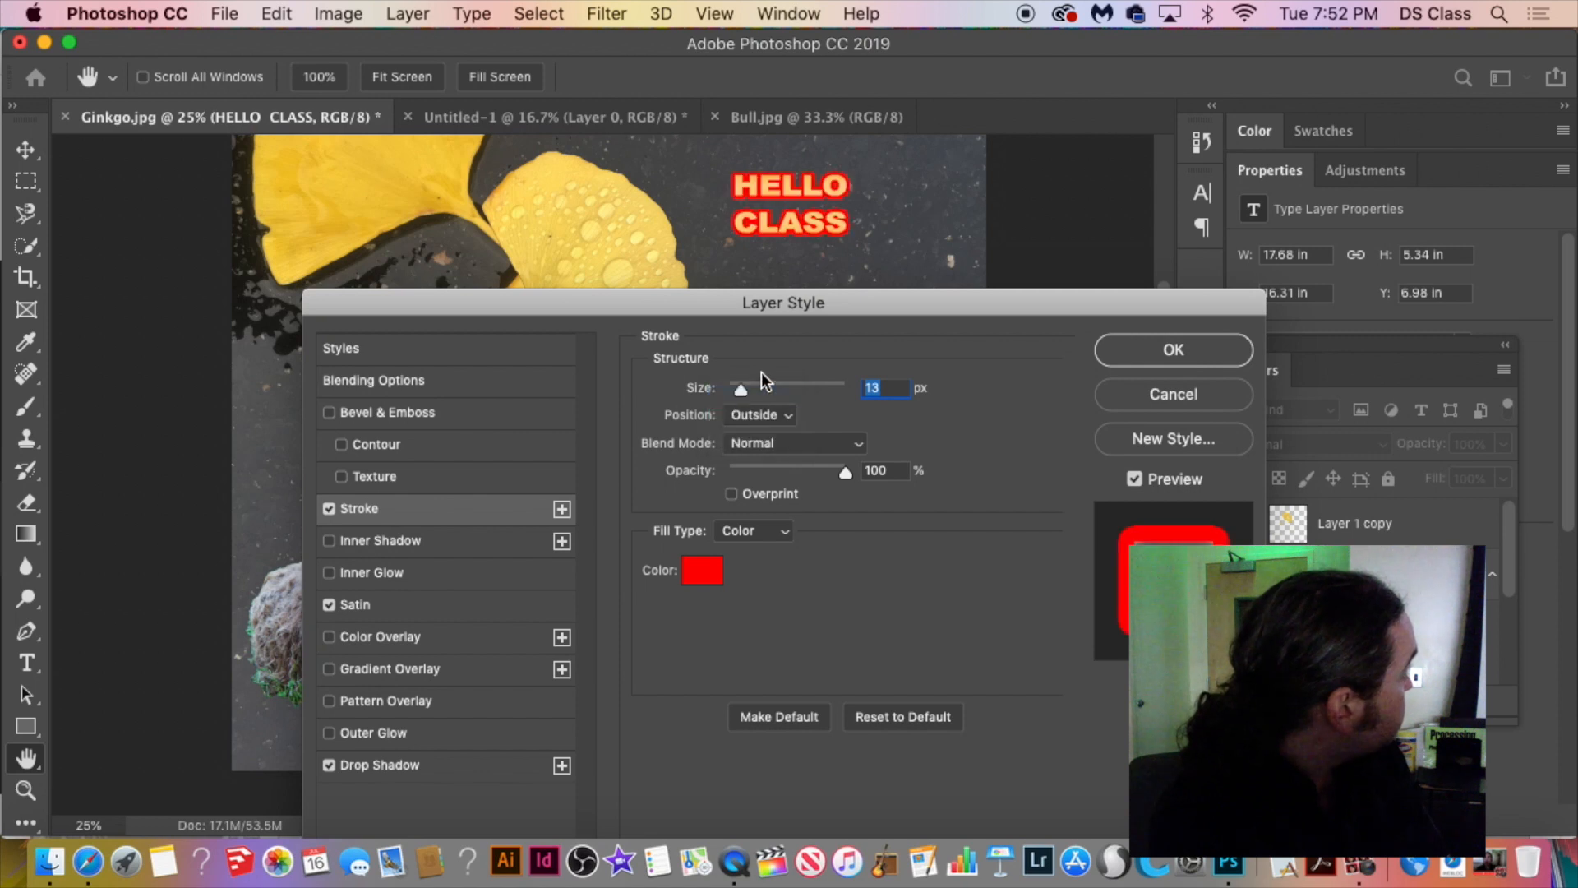
{"action": "left_click_drag", "start_coordinate": [747, 392], "coordinate": [739, 391]}
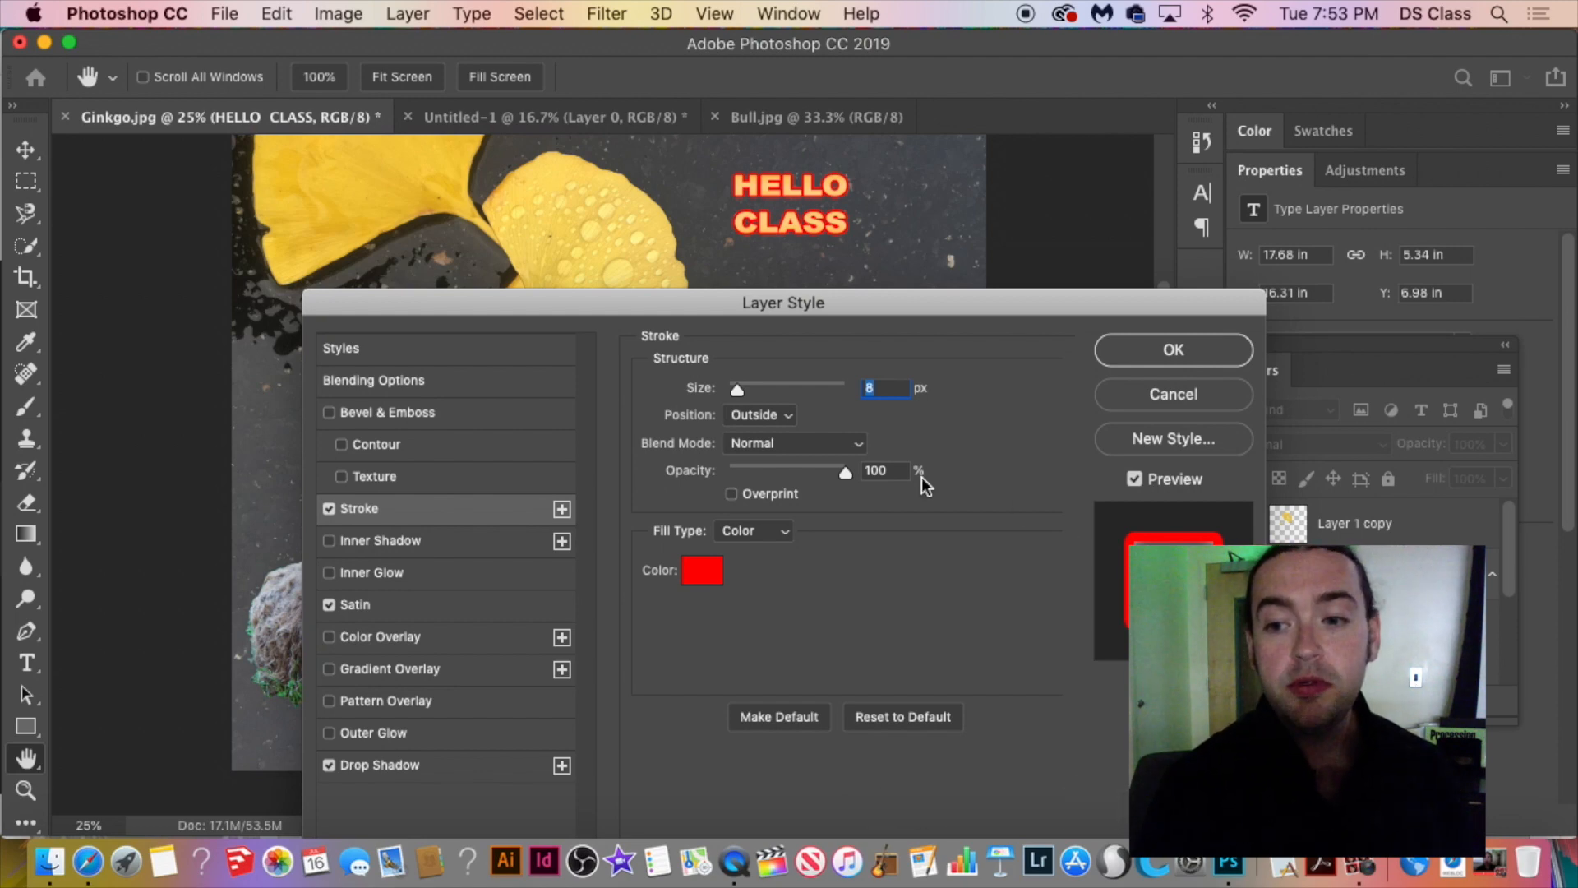
Discard the pending layer style changes on the HELLO CLASS text.
{"action": "left_click", "coordinate": [1158, 390]}
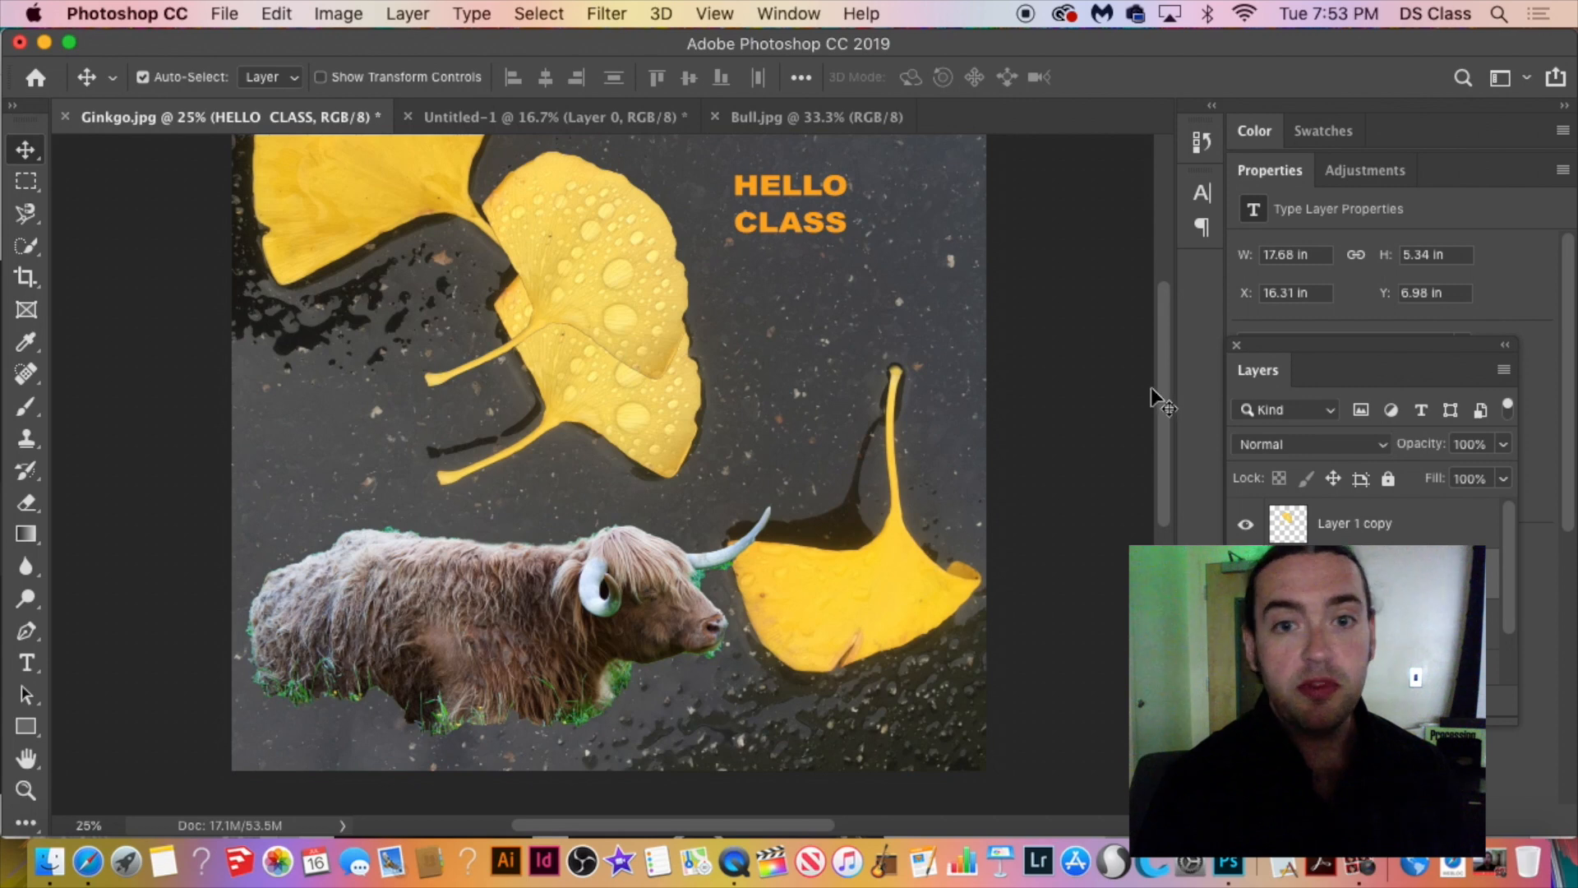
Examine the file formats and layer options offered for saving the Ginkgo document, and cancel the save.
{"action": "left_click", "coordinate": [34, 13]}
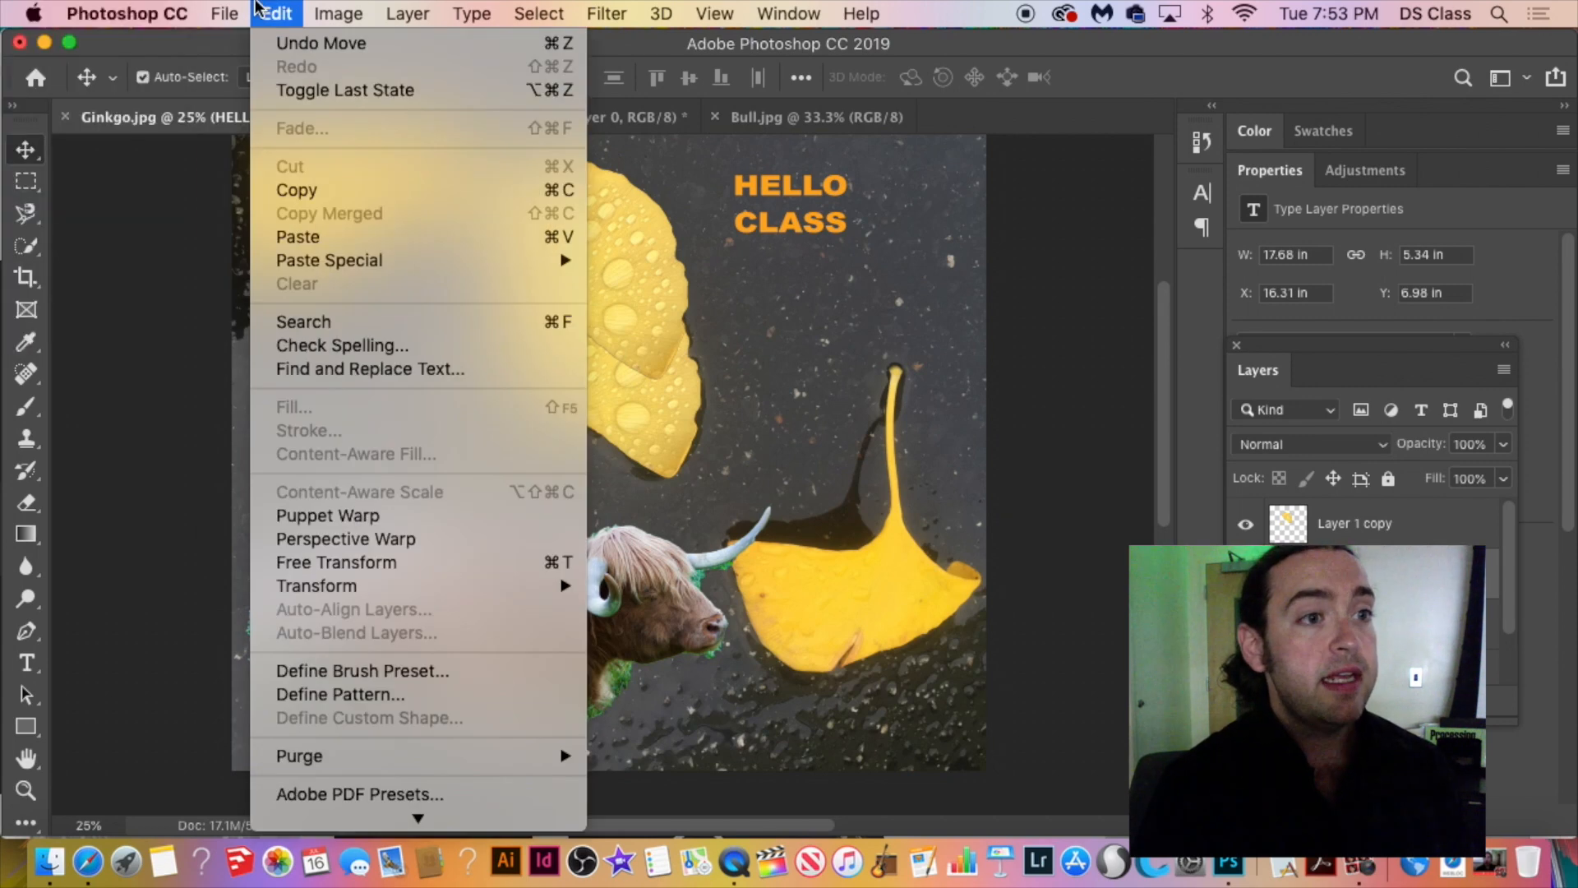
{"action": "mouse_move", "coordinate": [226, 10]}
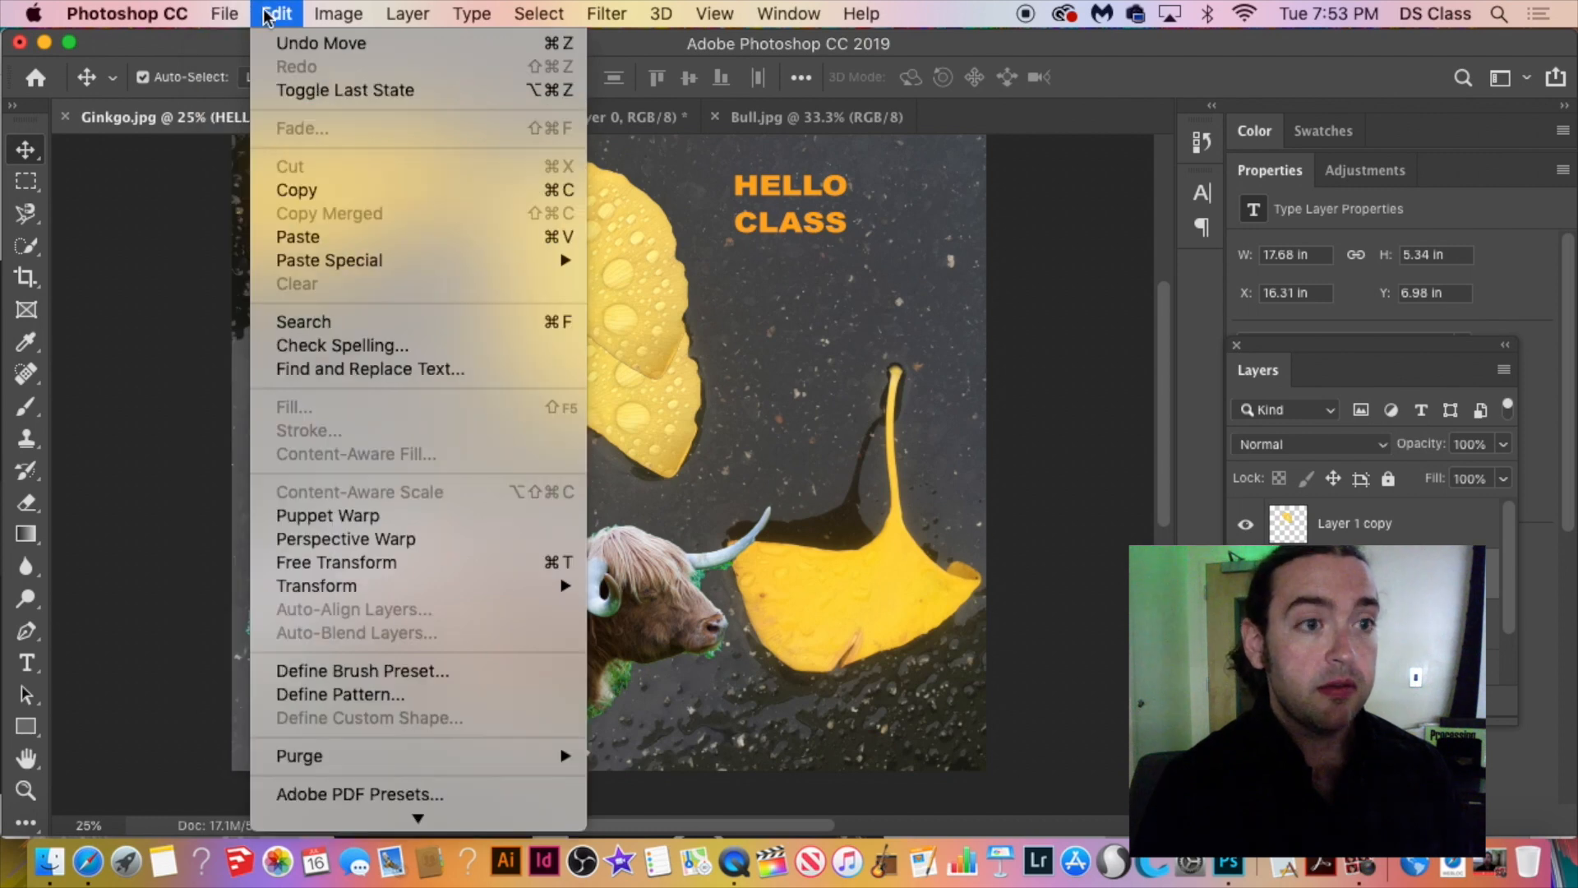
{"action": "left_click", "coordinate": [253, 266]}
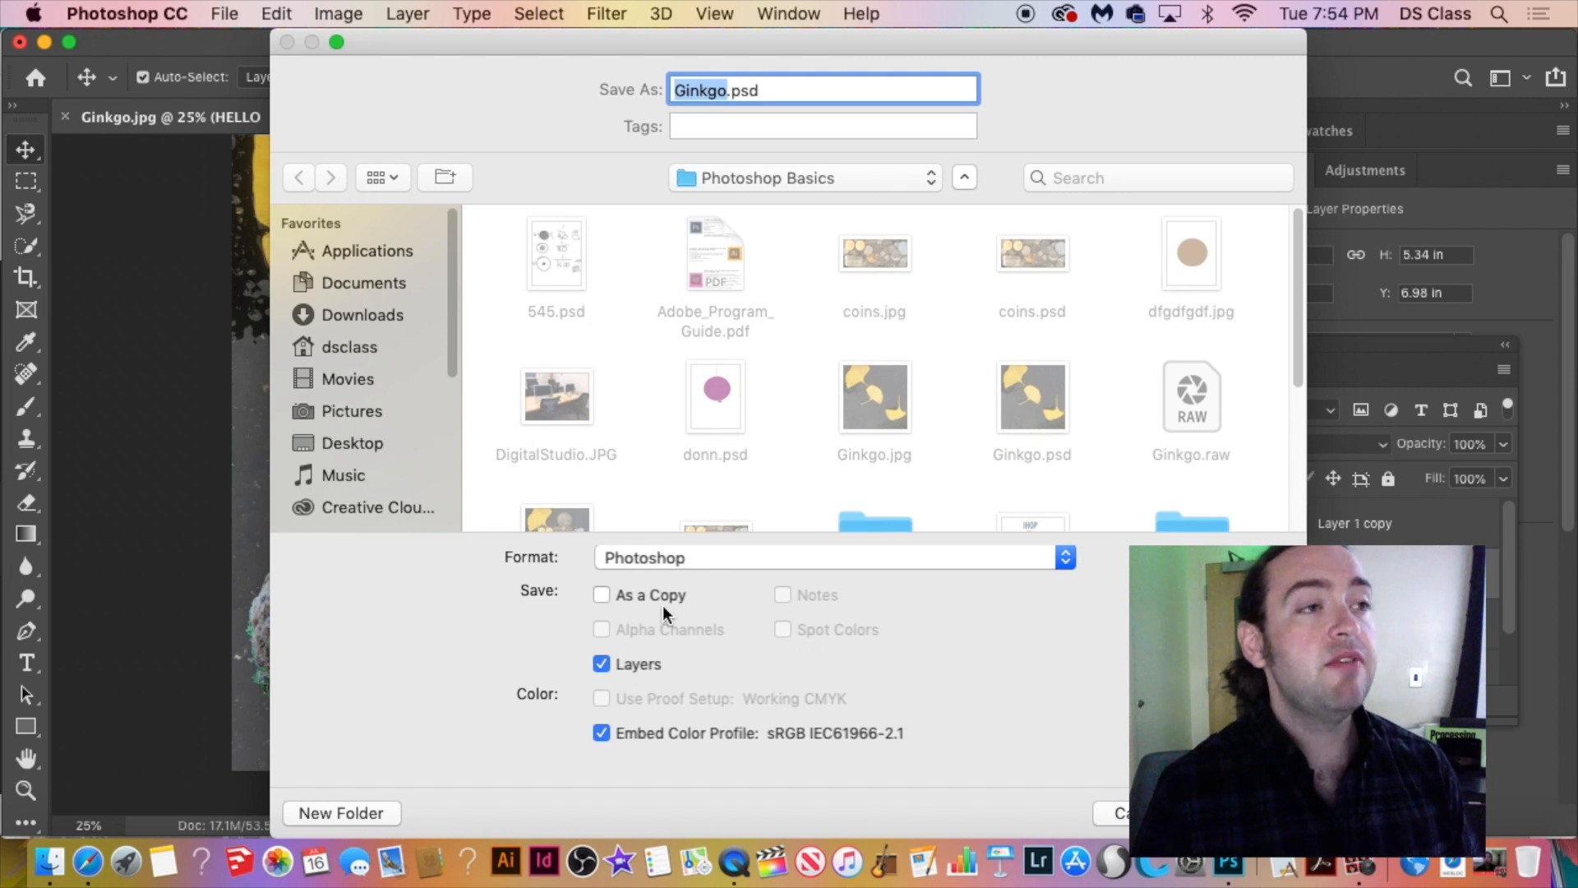
{"action": "left_click", "coordinate": [771, 553]}
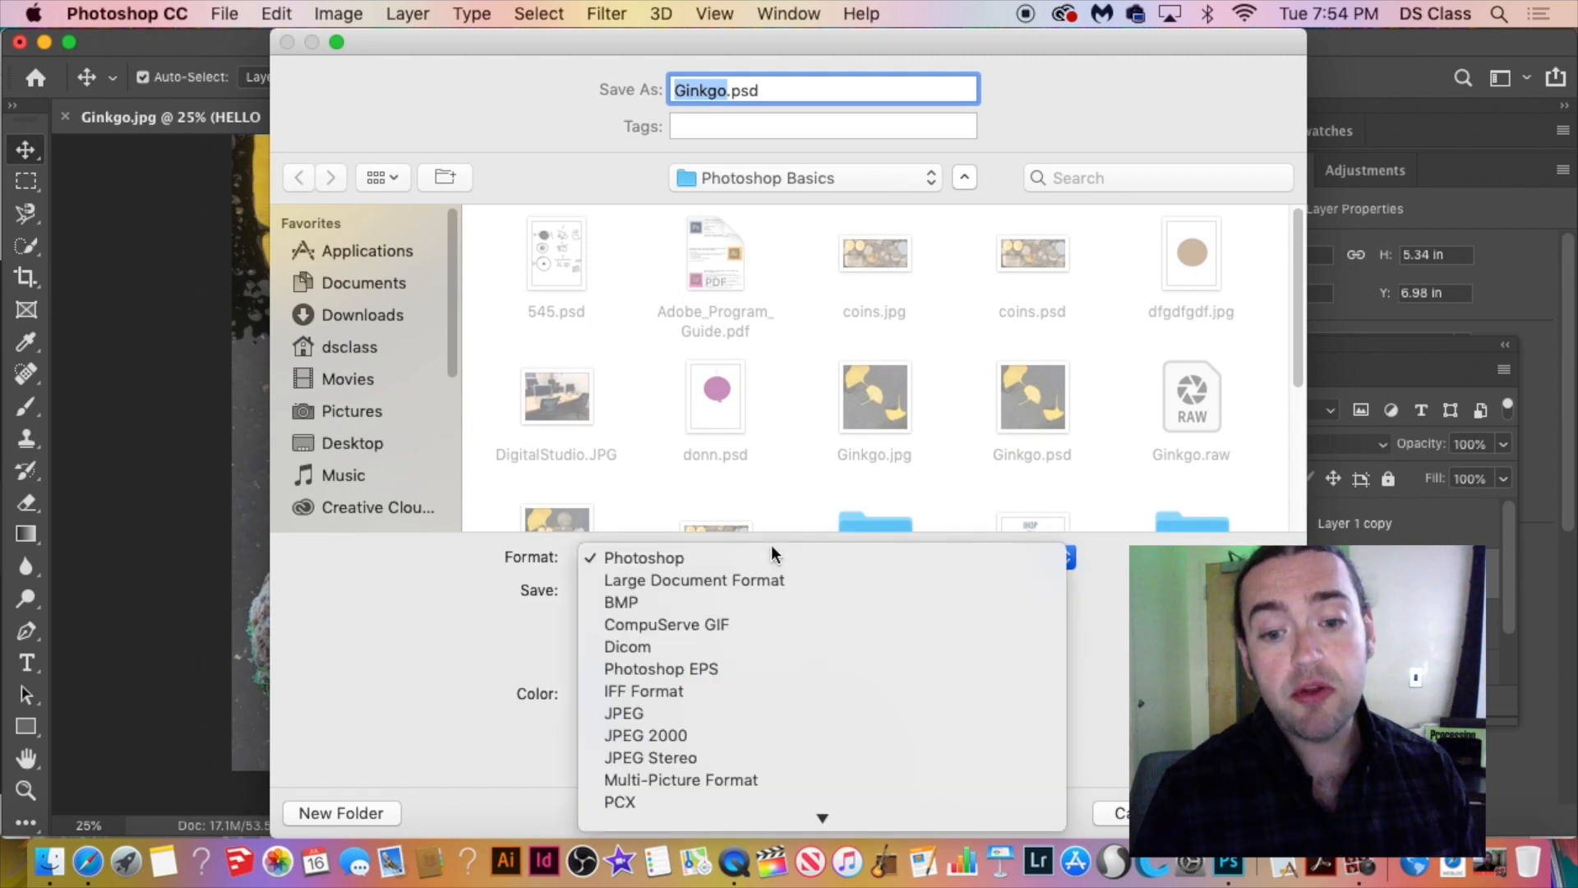
{"action": "scroll", "coordinate": [752, 709], "scroll_direction": "down", "scroll_amount": 3}
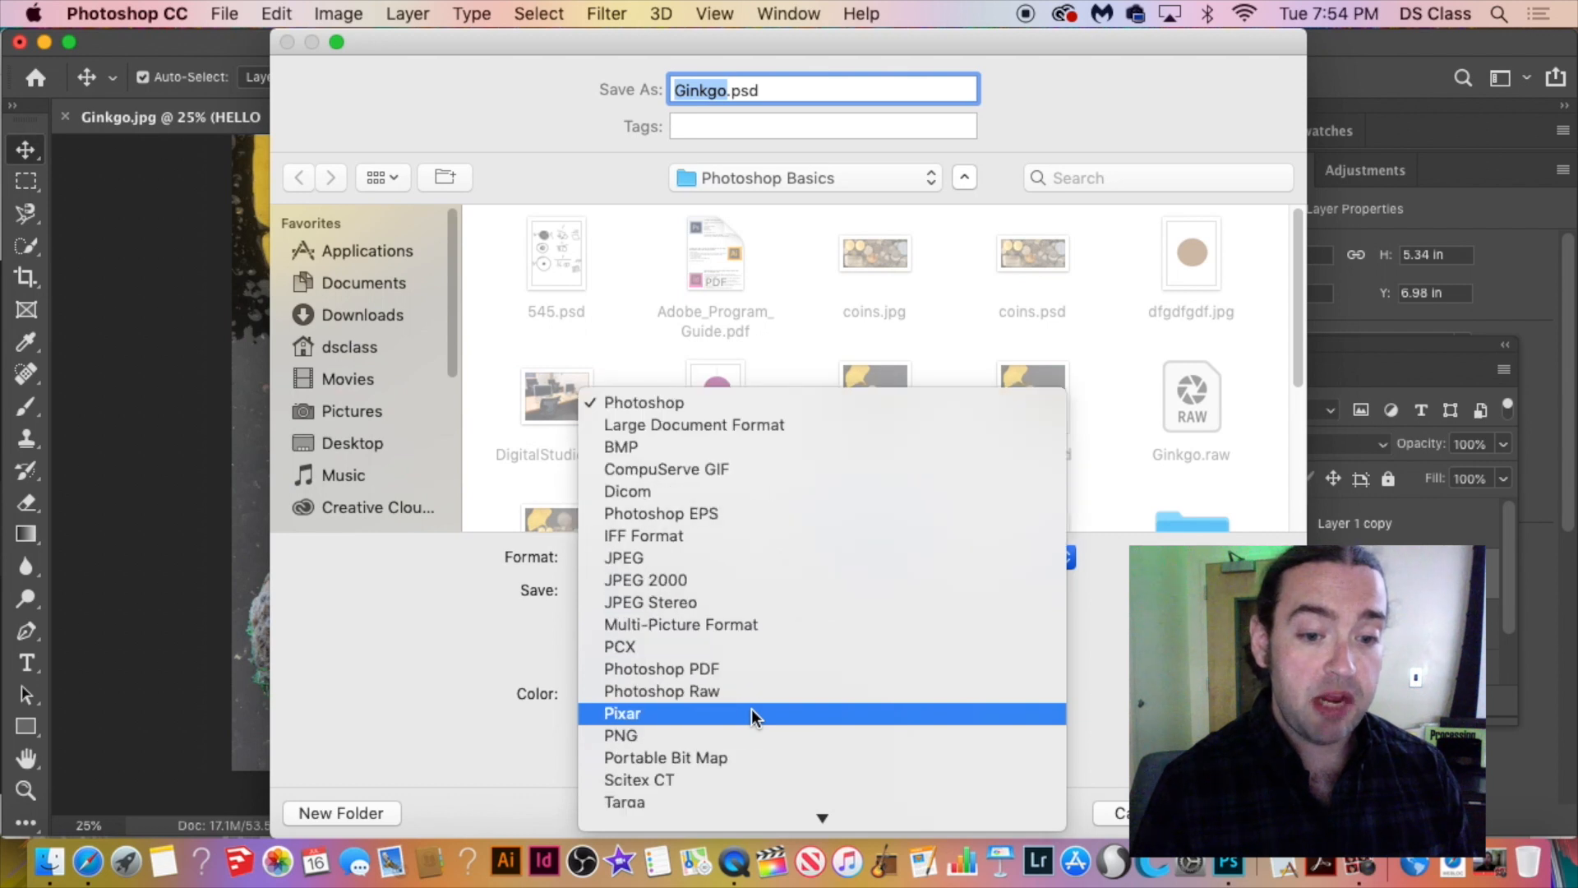
{"action": "scroll", "coordinate": [752, 709], "scroll_direction": "down", "scroll_amount": 1}
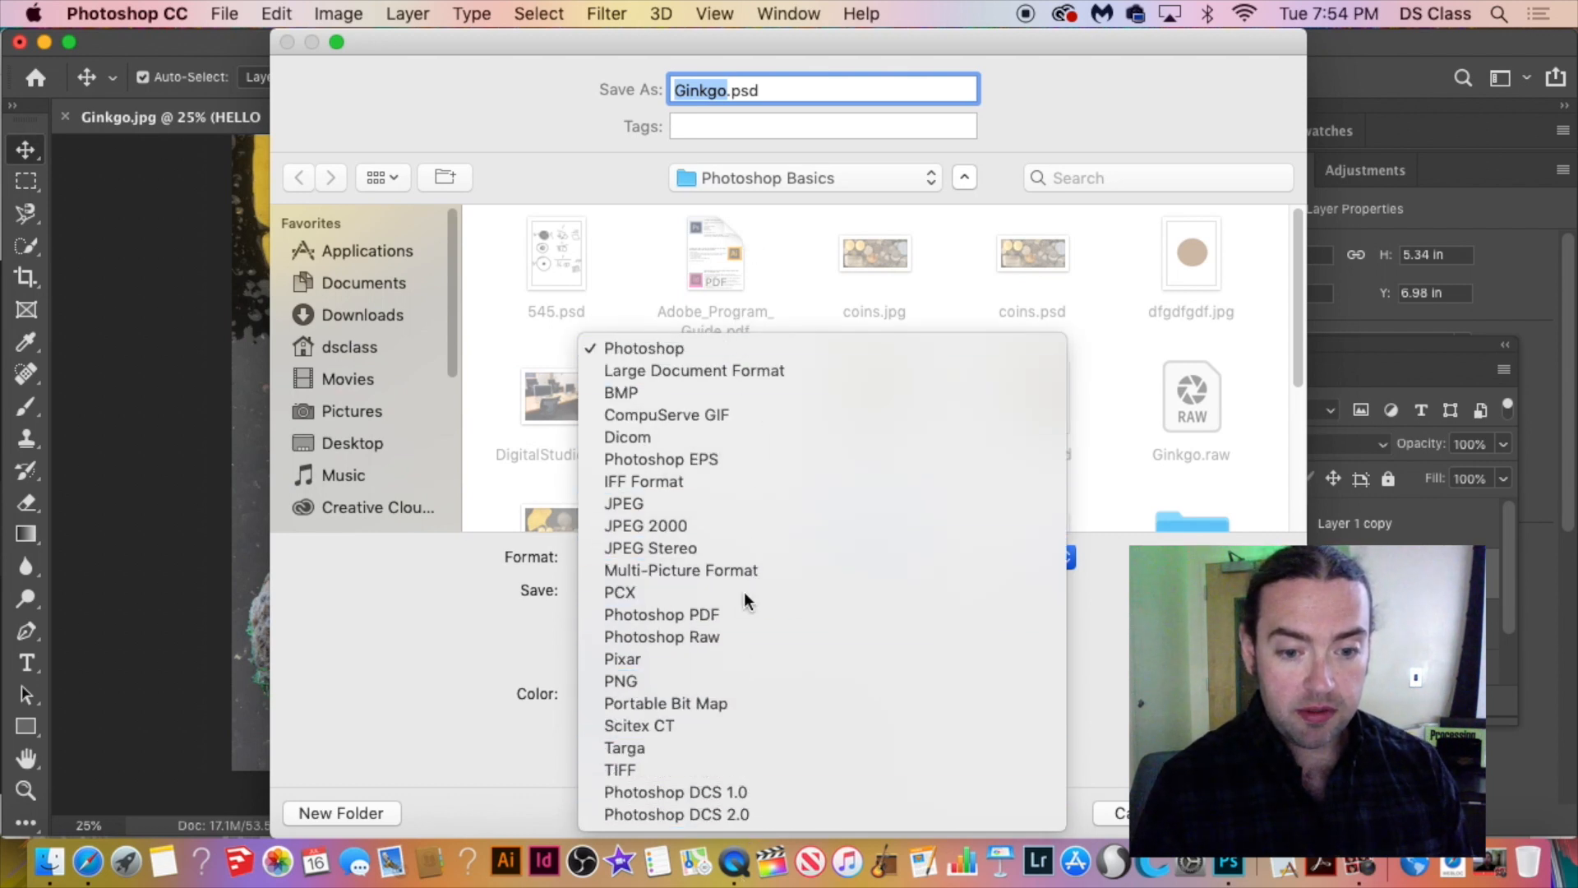
{"action": "left_click", "coordinate": [1104, 602]}
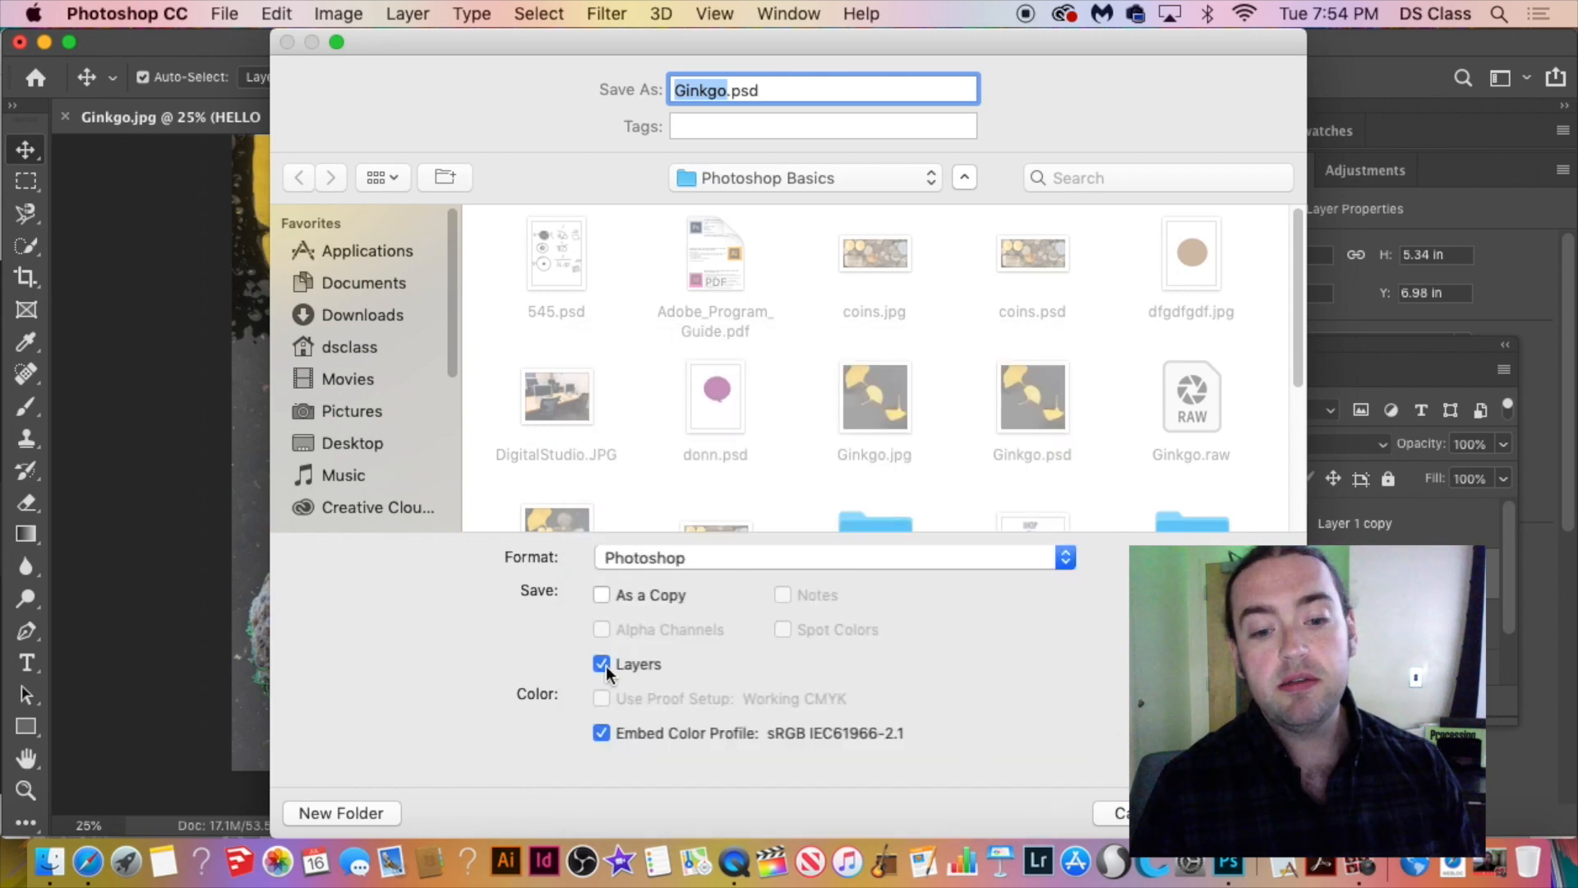
{"action": "left_click", "coordinate": [1113, 813]}
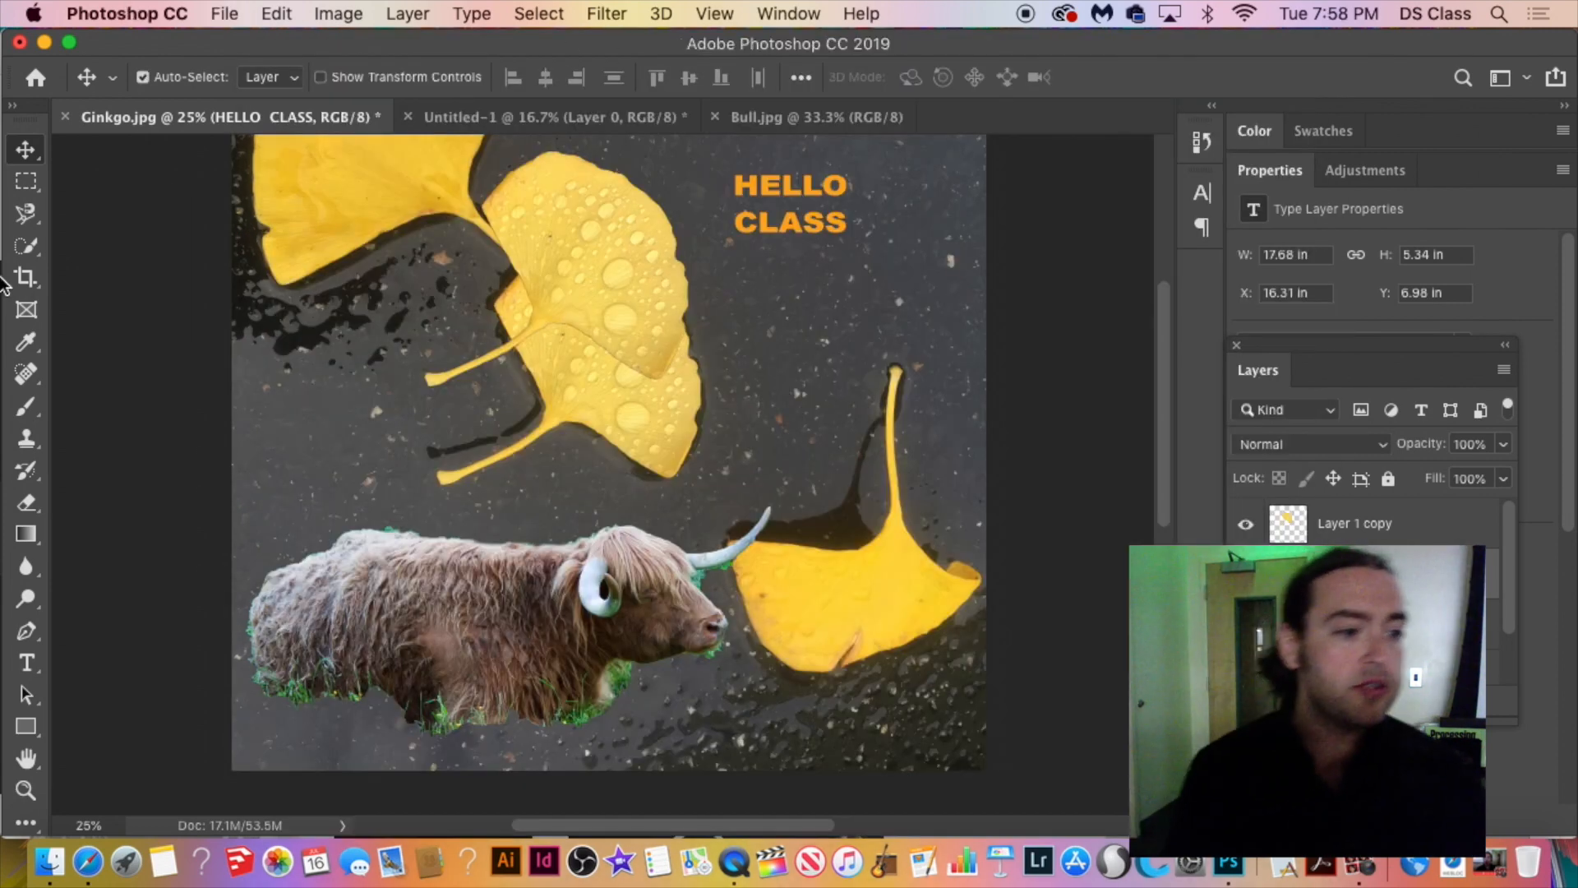
Make a rectangular selection about 5 in wide and 9.2 in high below the HELLO CLASS text, on a new layer.
{"action": "left_click", "coordinate": [20, 186]}
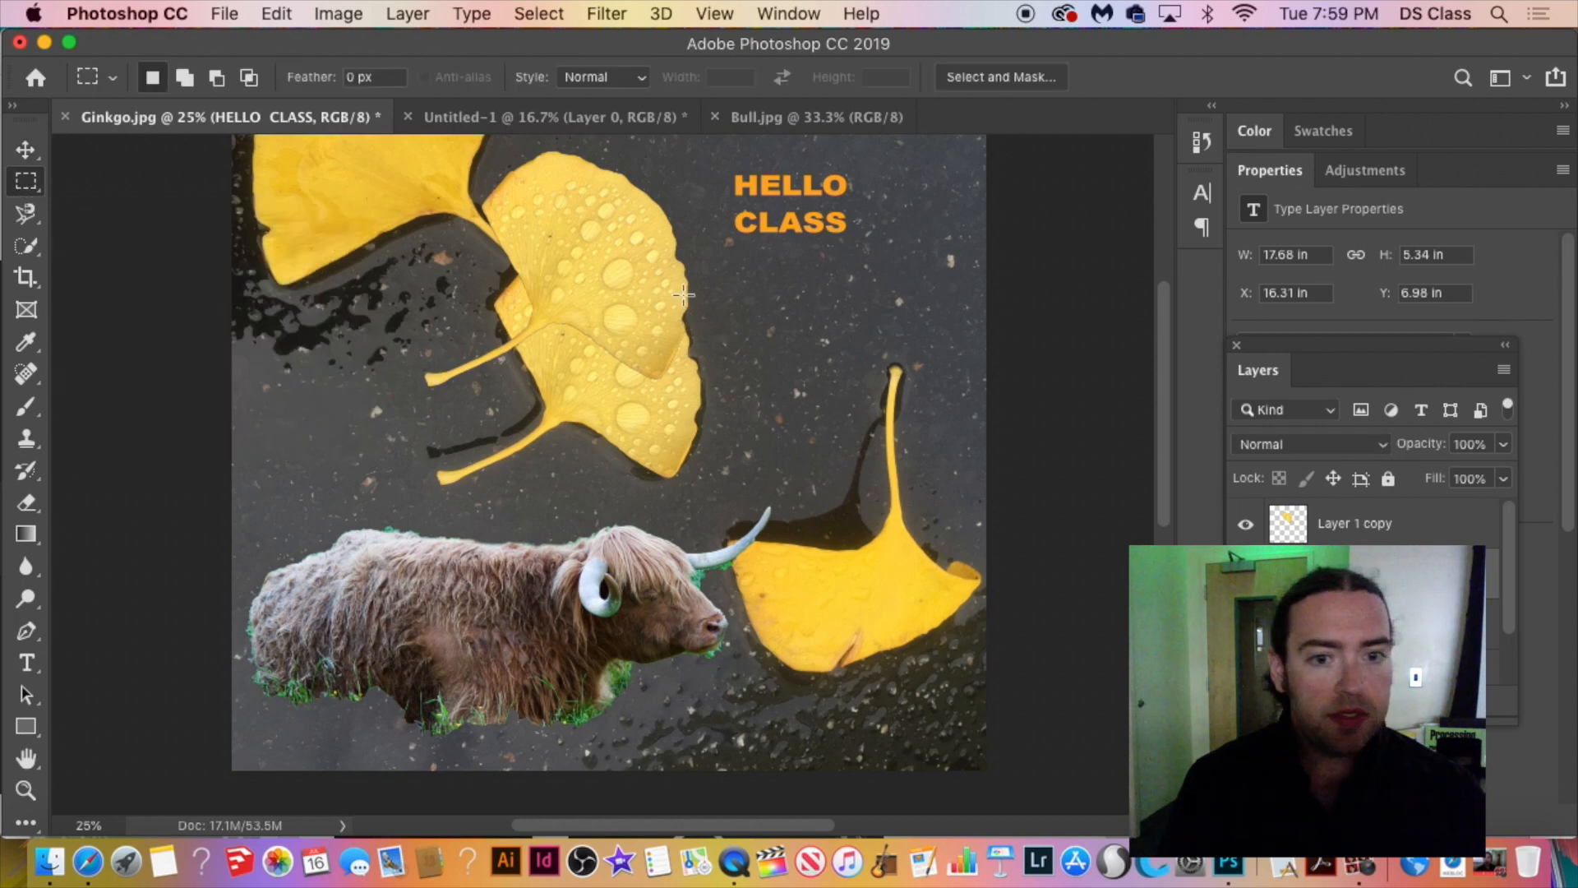
{"action": "left_click_drag", "start_coordinate": [749, 268], "coordinate": [861, 472]}
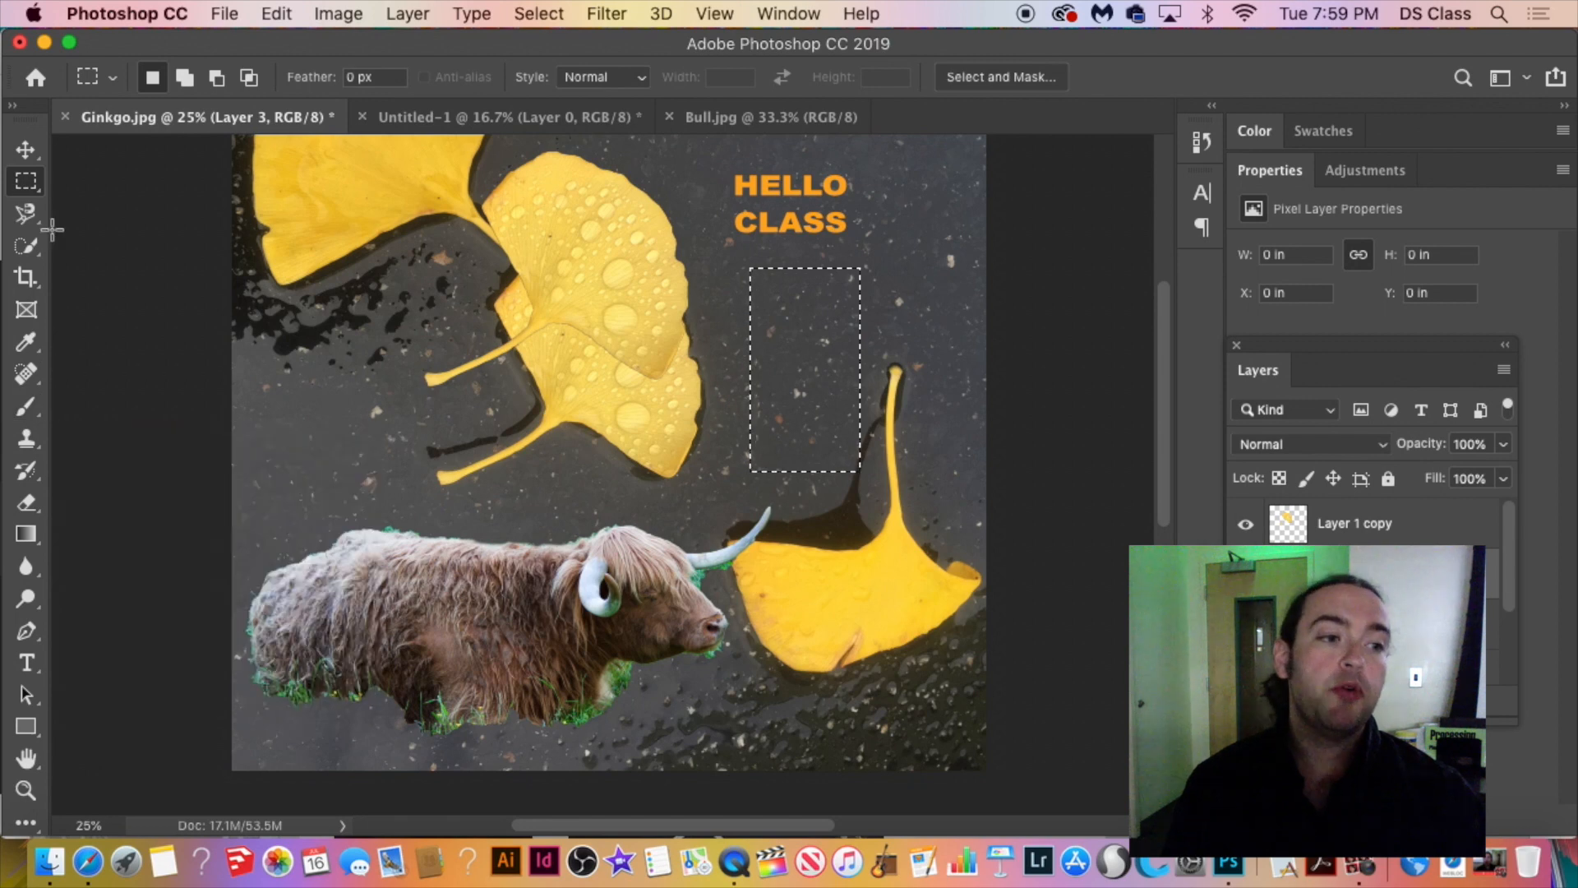
Fill the selected rectangle with a linear rainbow gradient running diagonally from its lower-left to its upper-right corner.
{"action": "left_click", "coordinate": [25, 531]}
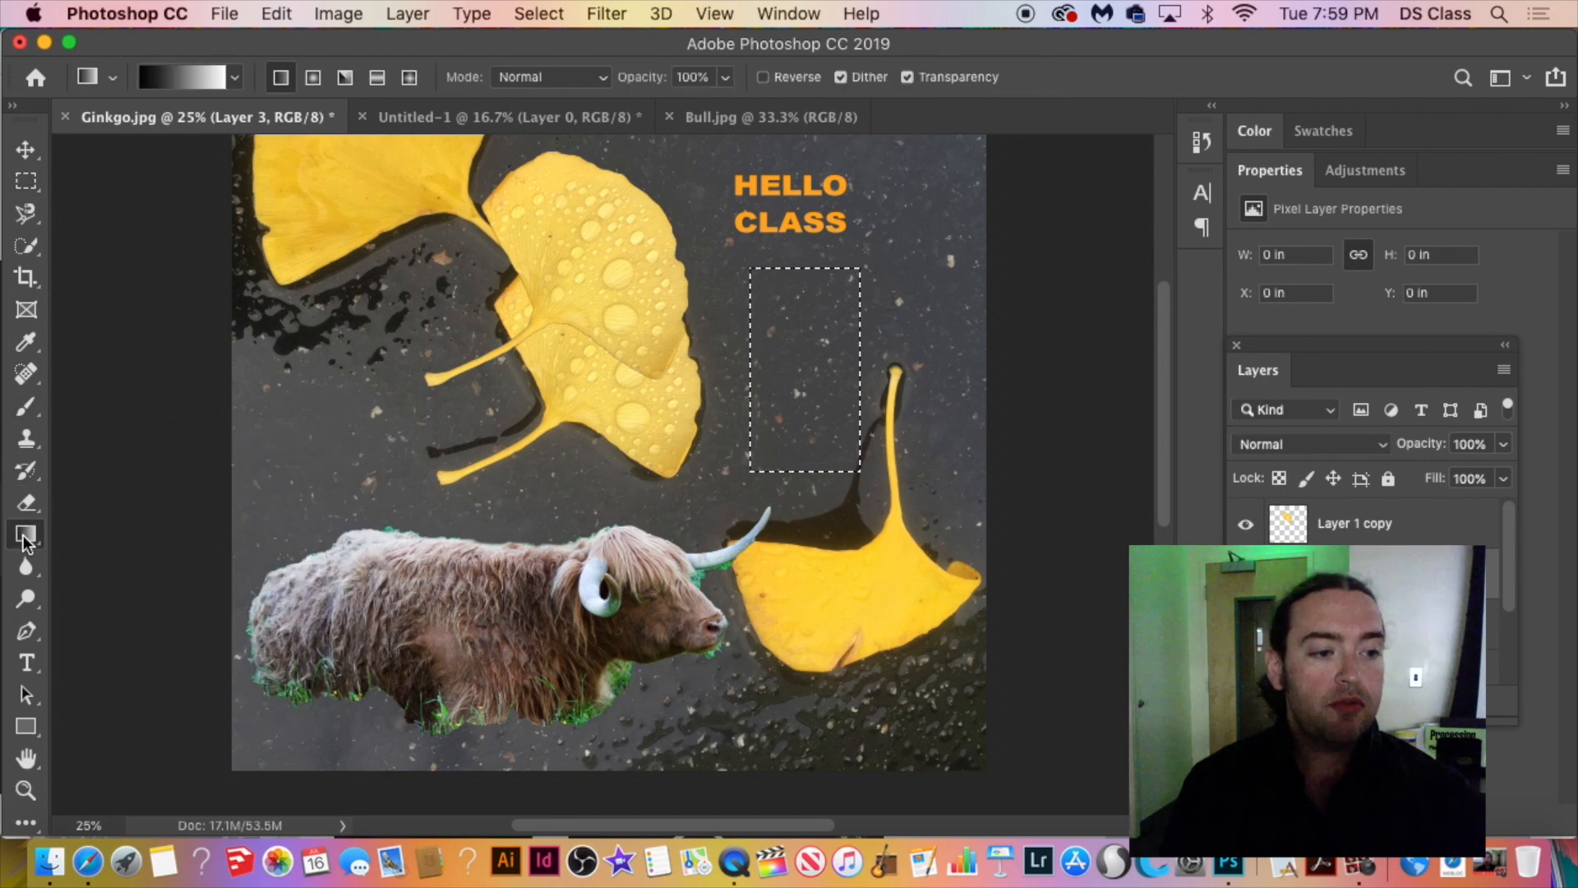
{"action": "left_click", "coordinate": [234, 79]}
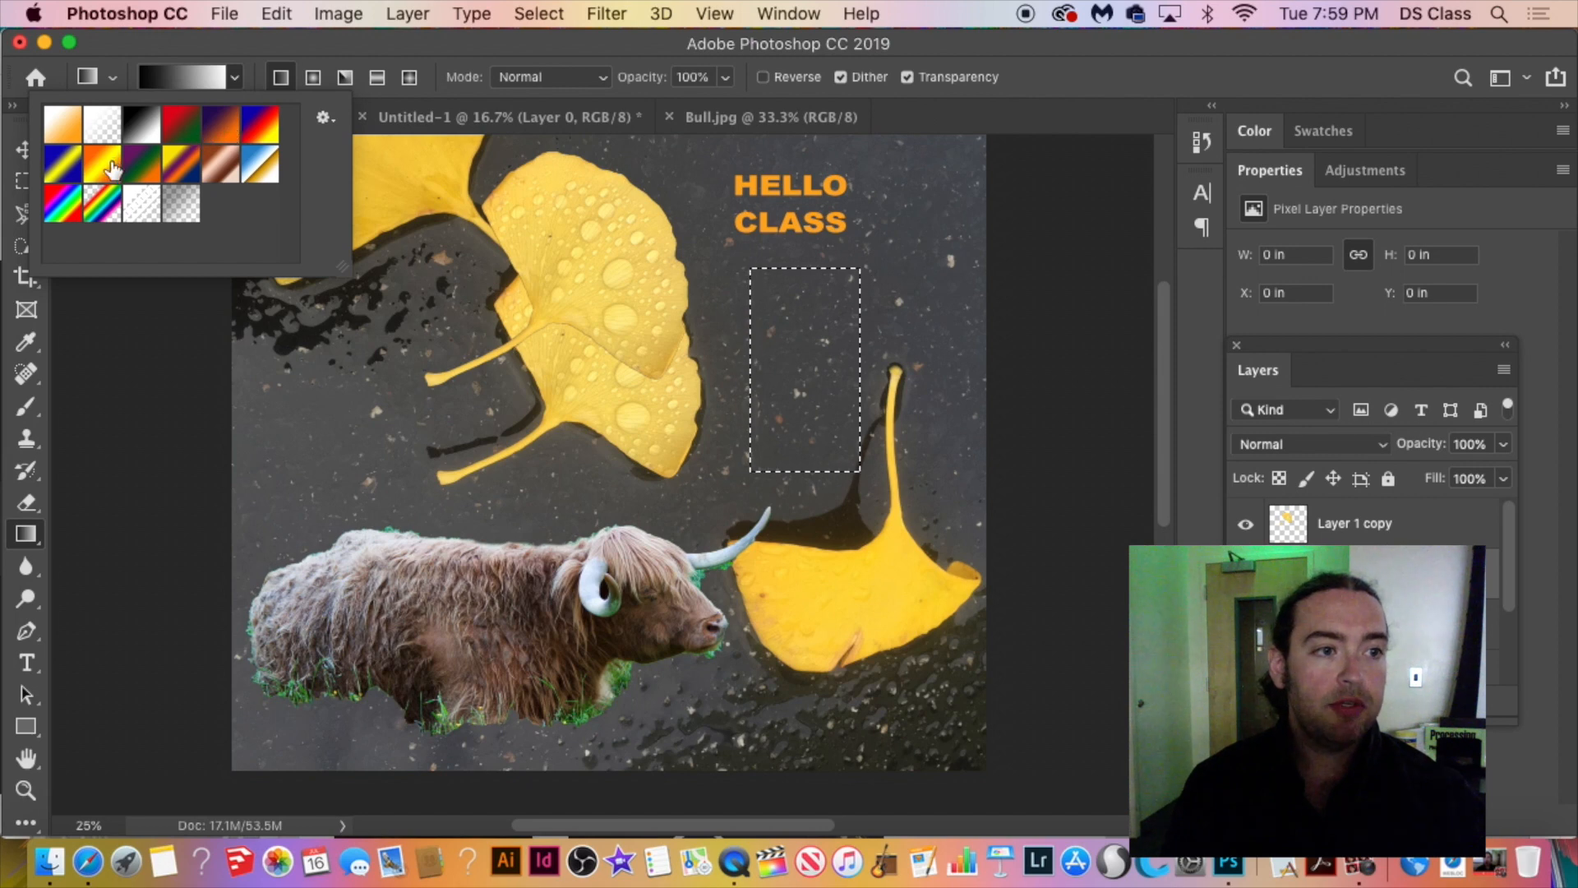
{"action": "left_click", "coordinate": [63, 203]}
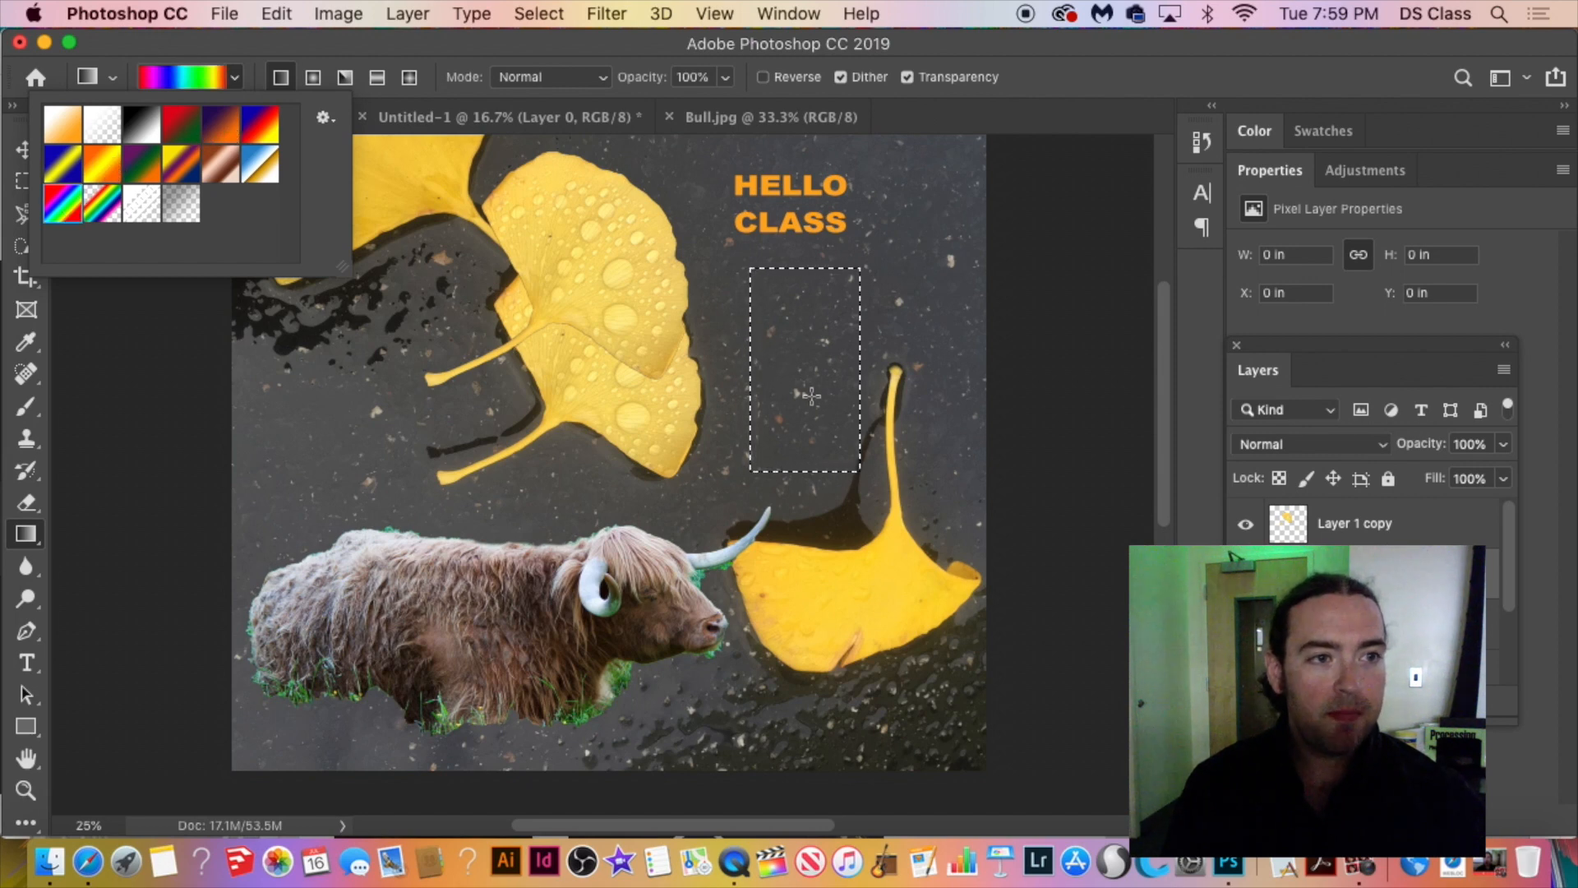
{"action": "left_click_drag", "start_coordinate": [750, 468], "coordinate": [861, 267]}
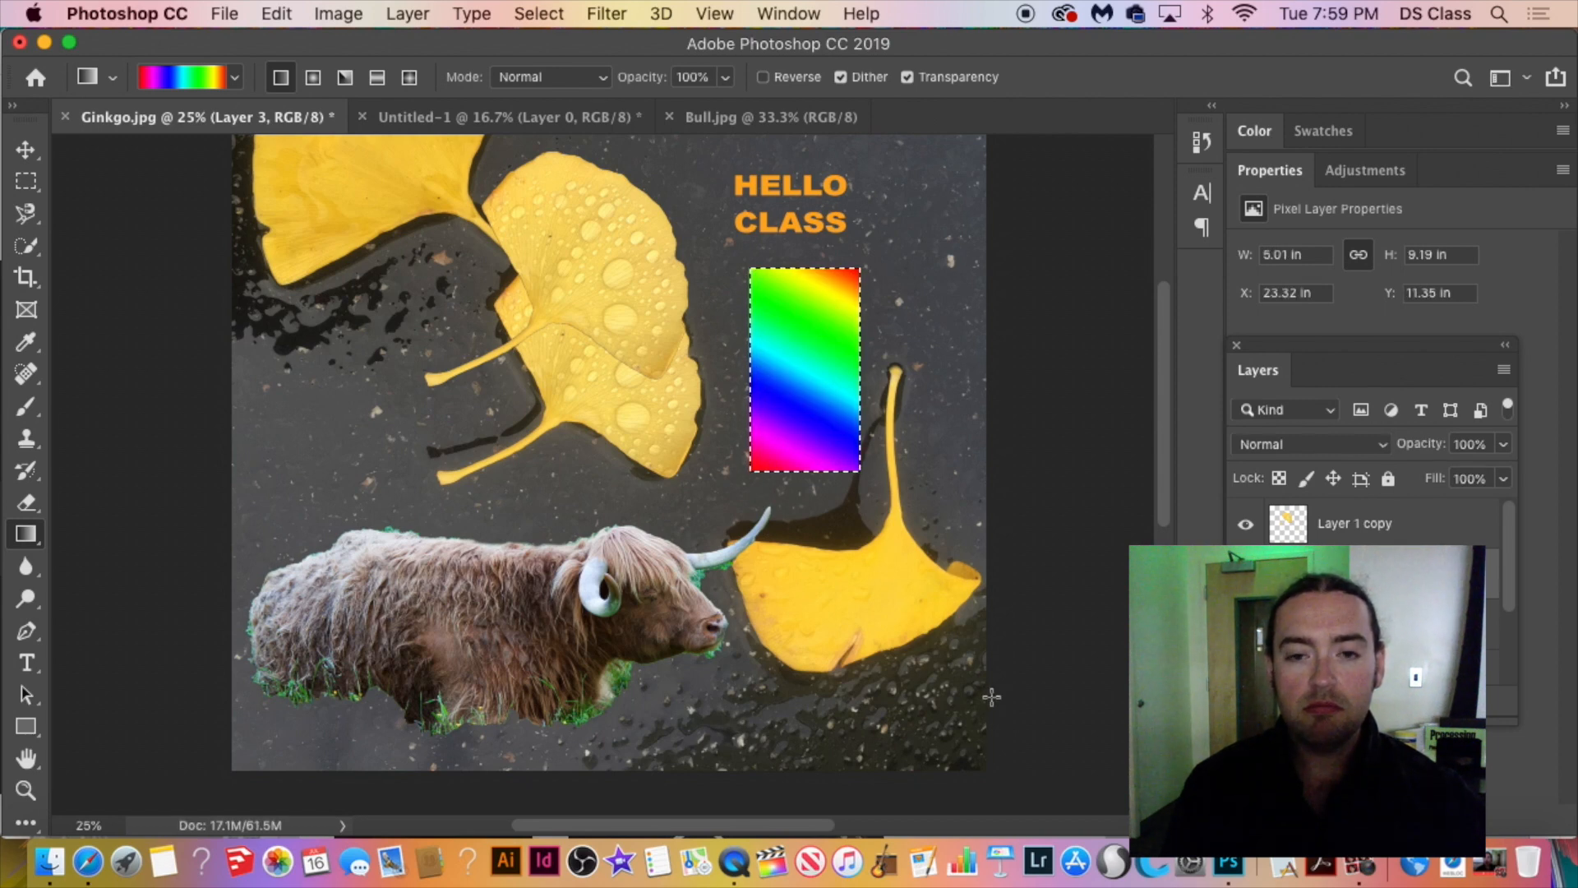
Redraw the rainbow gradient in the rectangle at varied angles and lengths, ending with a diagonal from upper left to lower right.
{"action": "left_click_drag", "start_coordinate": [822, 396], "coordinate": [784, 317]}
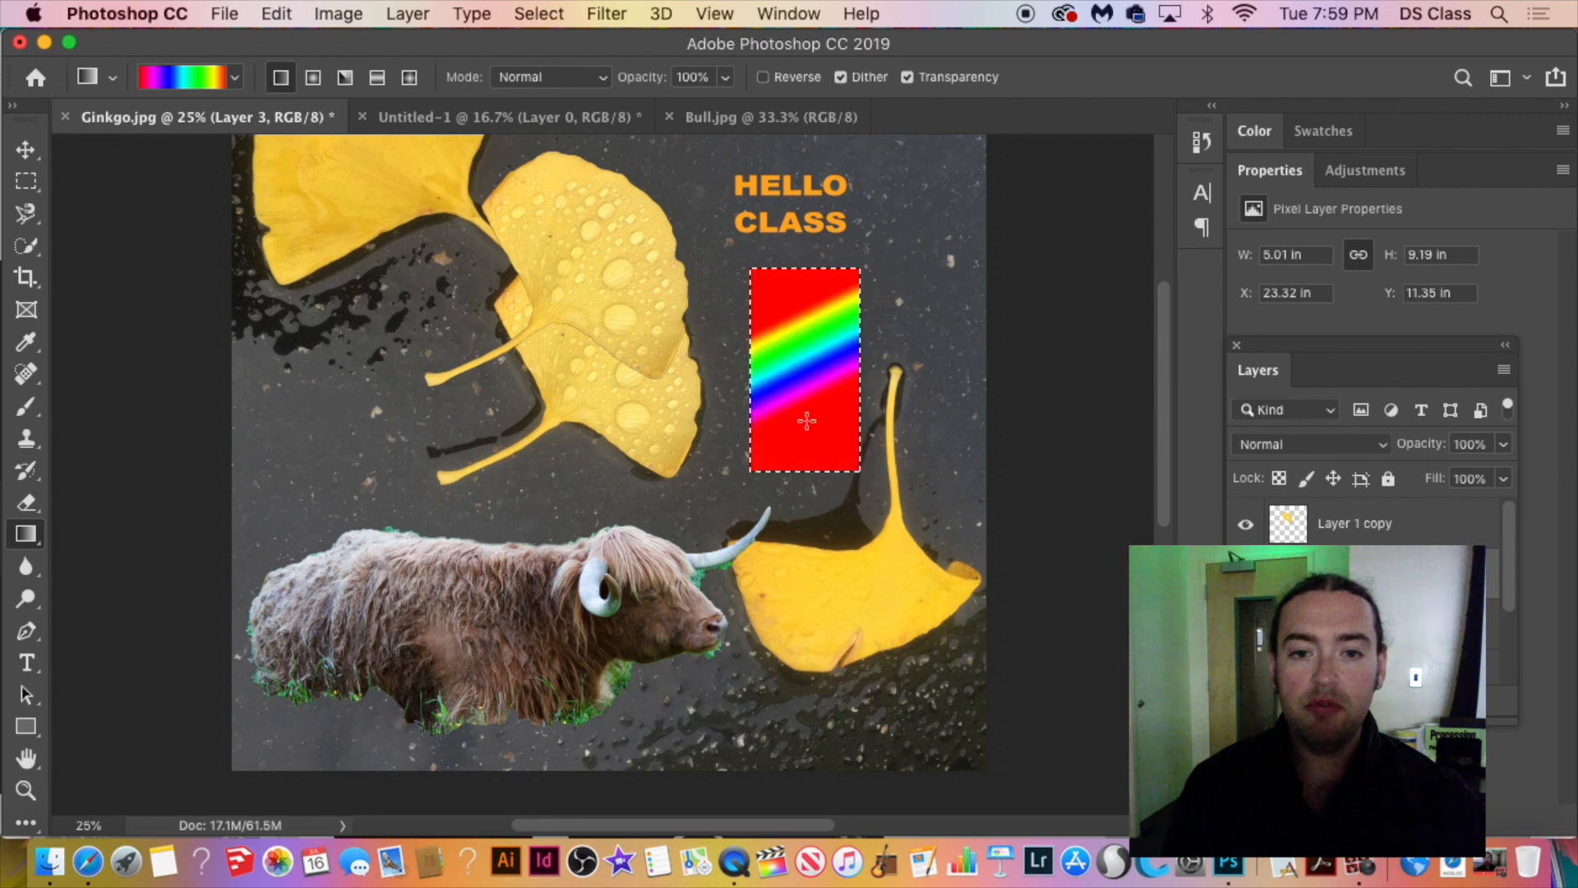
{"action": "left_click_drag", "start_coordinate": [817, 441], "coordinate": [830, 407]}
{"action": "left_click_drag", "start_coordinate": [797, 265], "coordinate": [867, 473]}
{"action": "left_click_drag", "start_coordinate": [1019, 437], "coordinate": [398, 469]}
{"action": "left_click_drag", "start_coordinate": [888, 394], "coordinate": [1032, 377]}
{"action": "left_click_drag", "start_coordinate": [942, 229], "coordinate": [828, 395]}
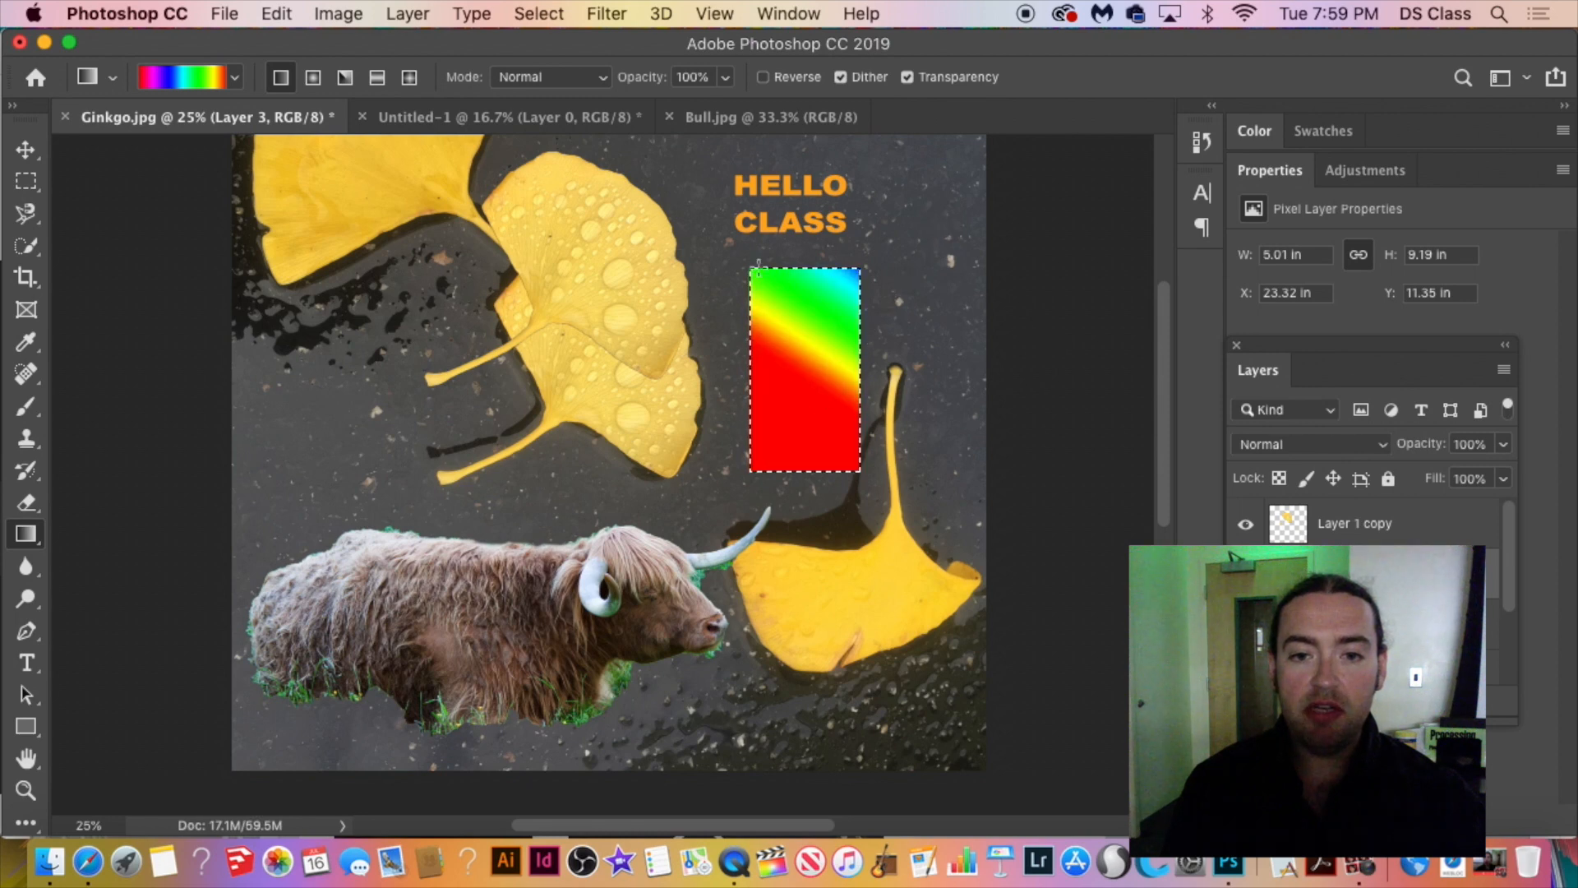
{"action": "left_click_drag", "start_coordinate": [728, 262], "coordinate": [907, 498]}
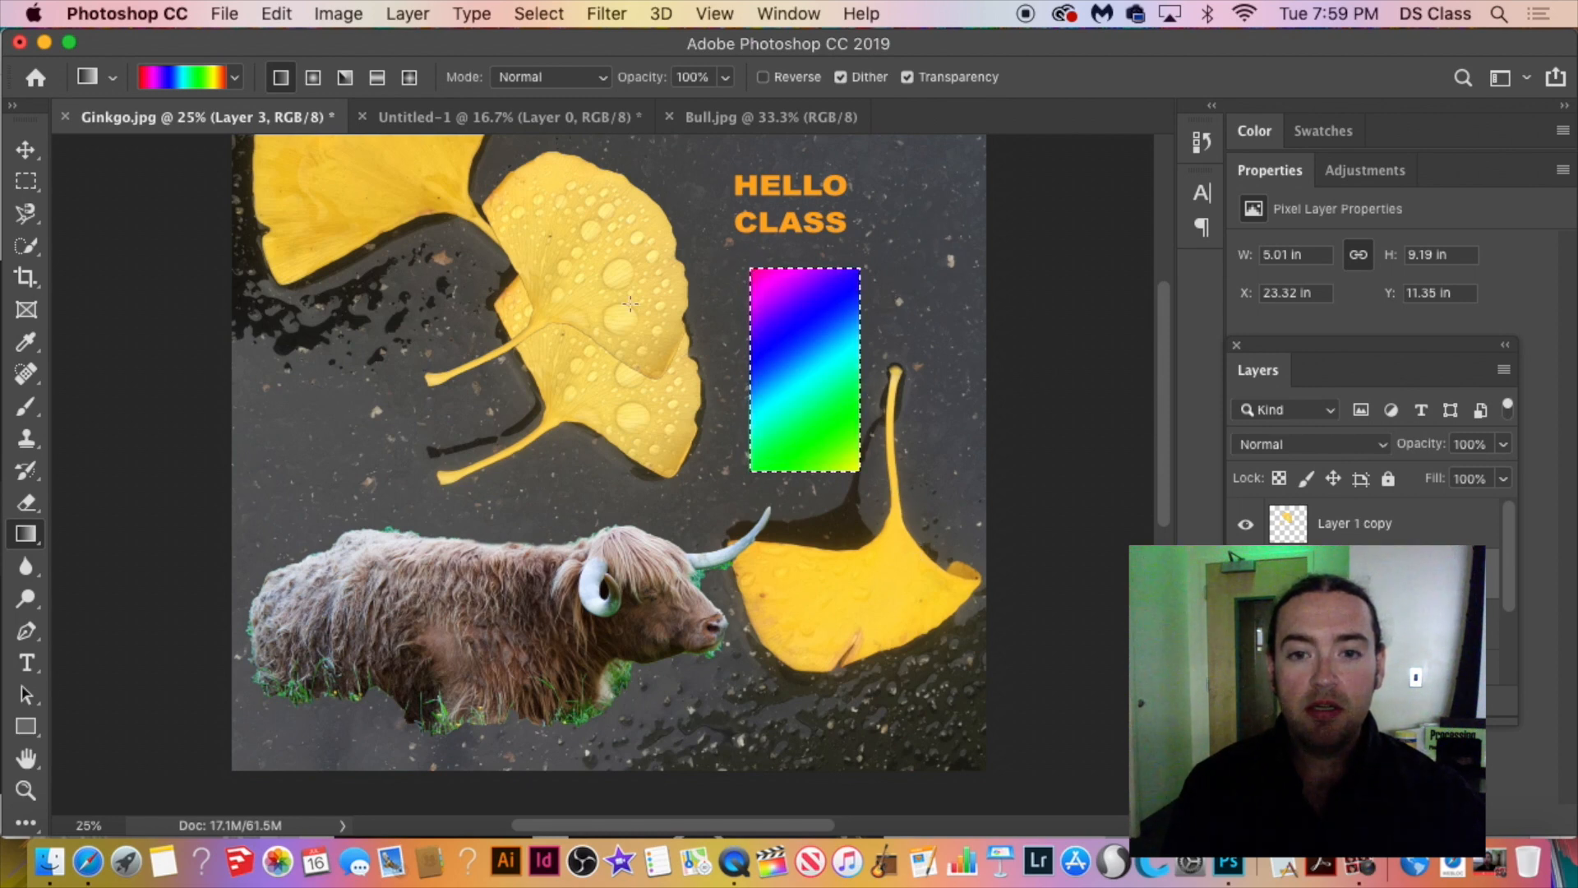
Try the rainbow gradient on the layer with nothing selected, and undo both the fill and the deselection.
{"action": "key", "text": "super+d"}
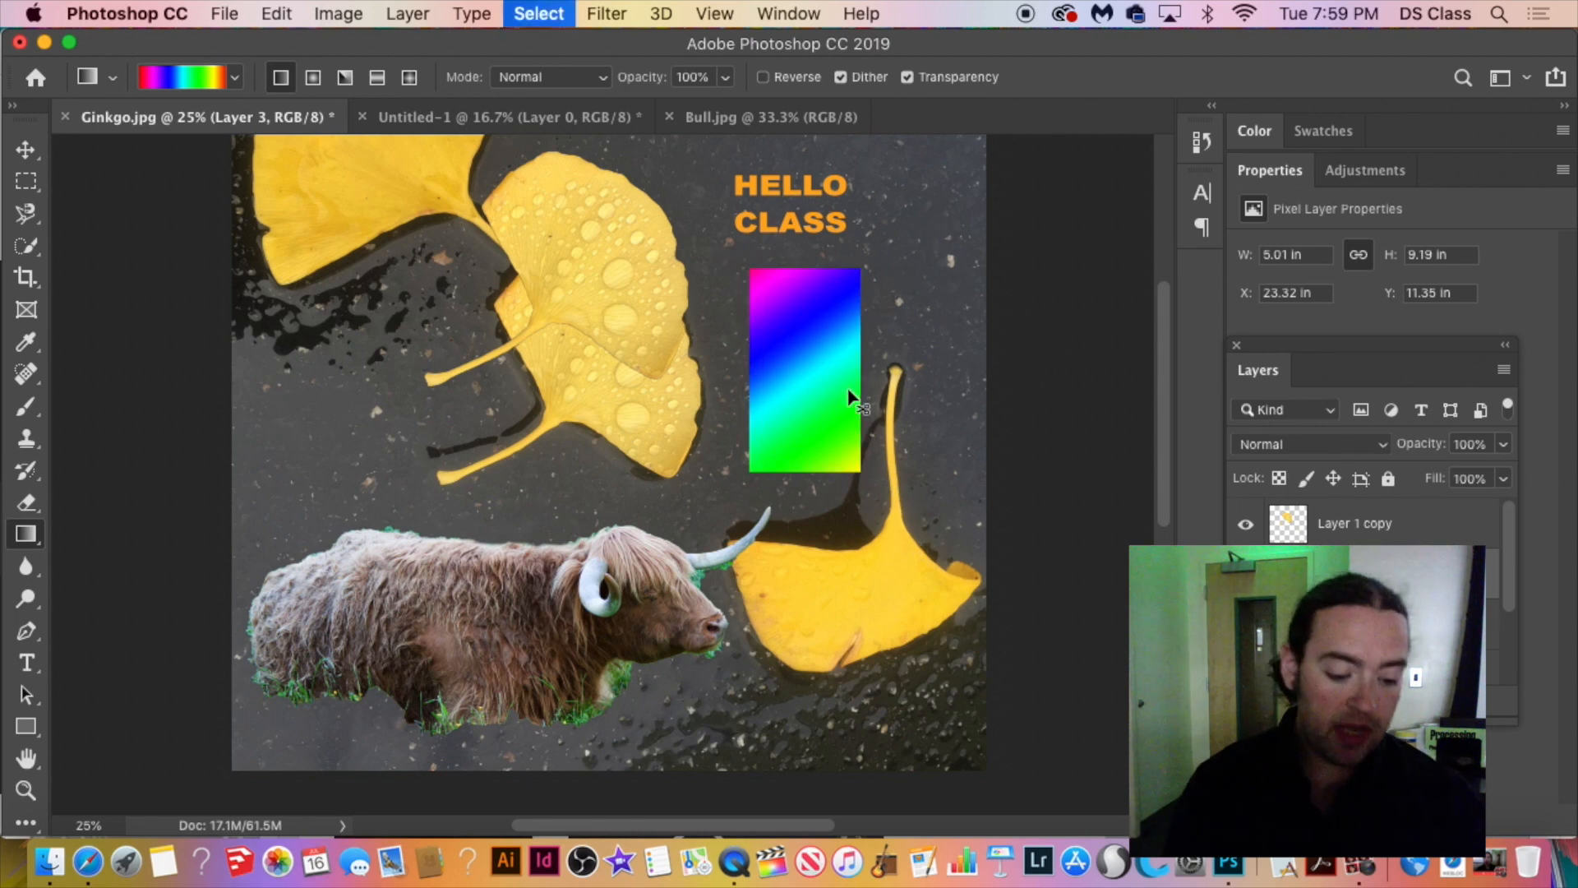
{"action": "left_click_drag", "start_coordinate": [777, 234], "coordinate": [434, 587]}
{"action": "key", "text": "super+z"}
{"action": "key", "text": "super+z"}
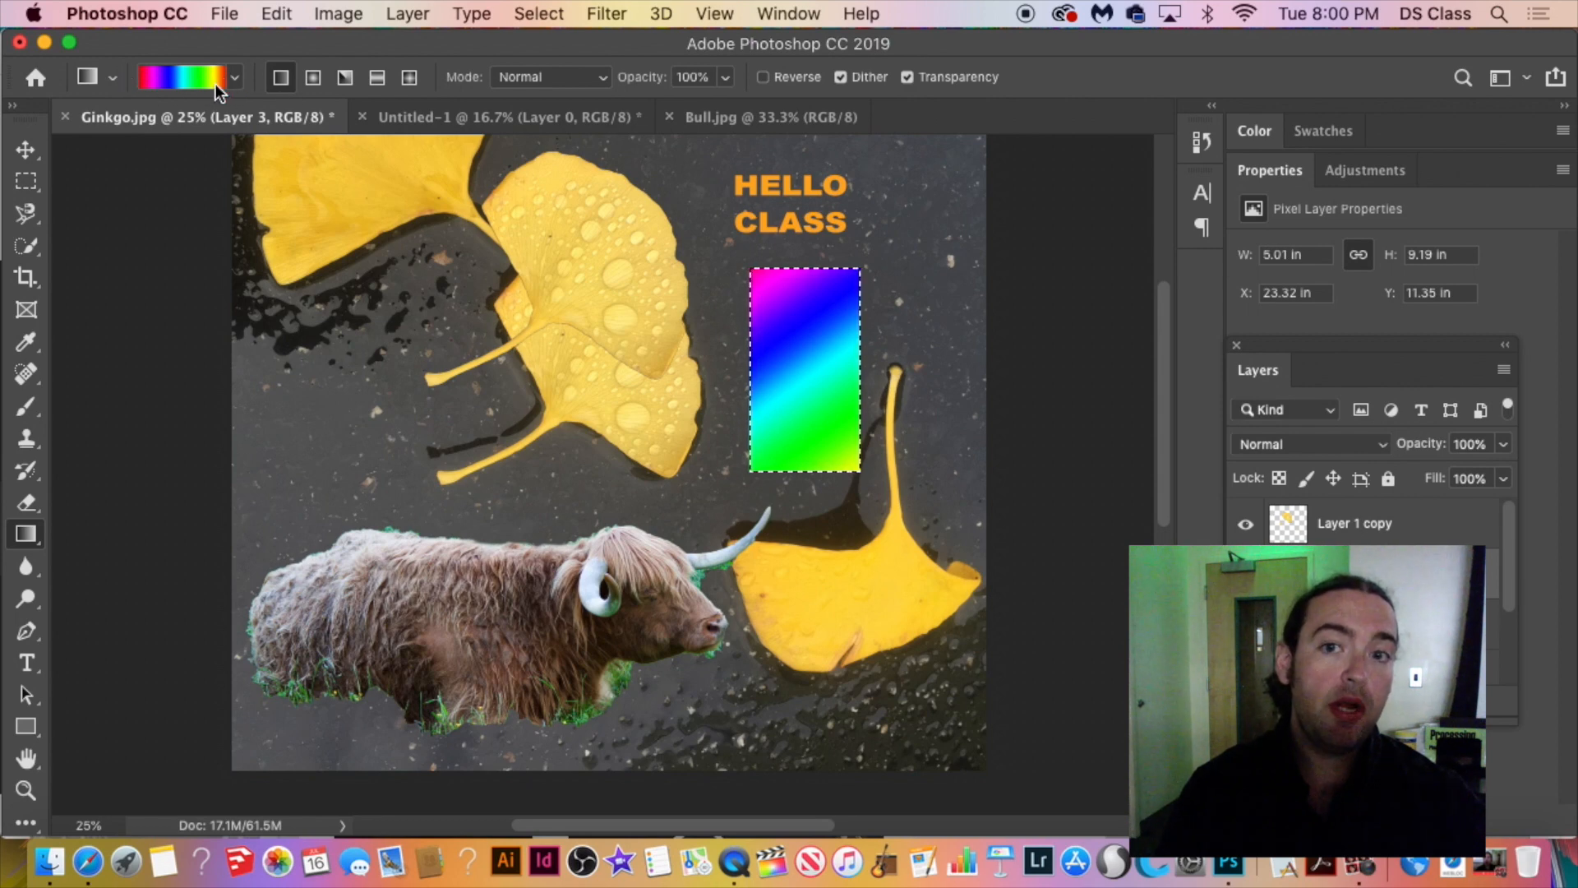
Examine the available gradient presets and the additional gradient libraries that can be loaded.
{"action": "left_click", "coordinate": [238, 77]}
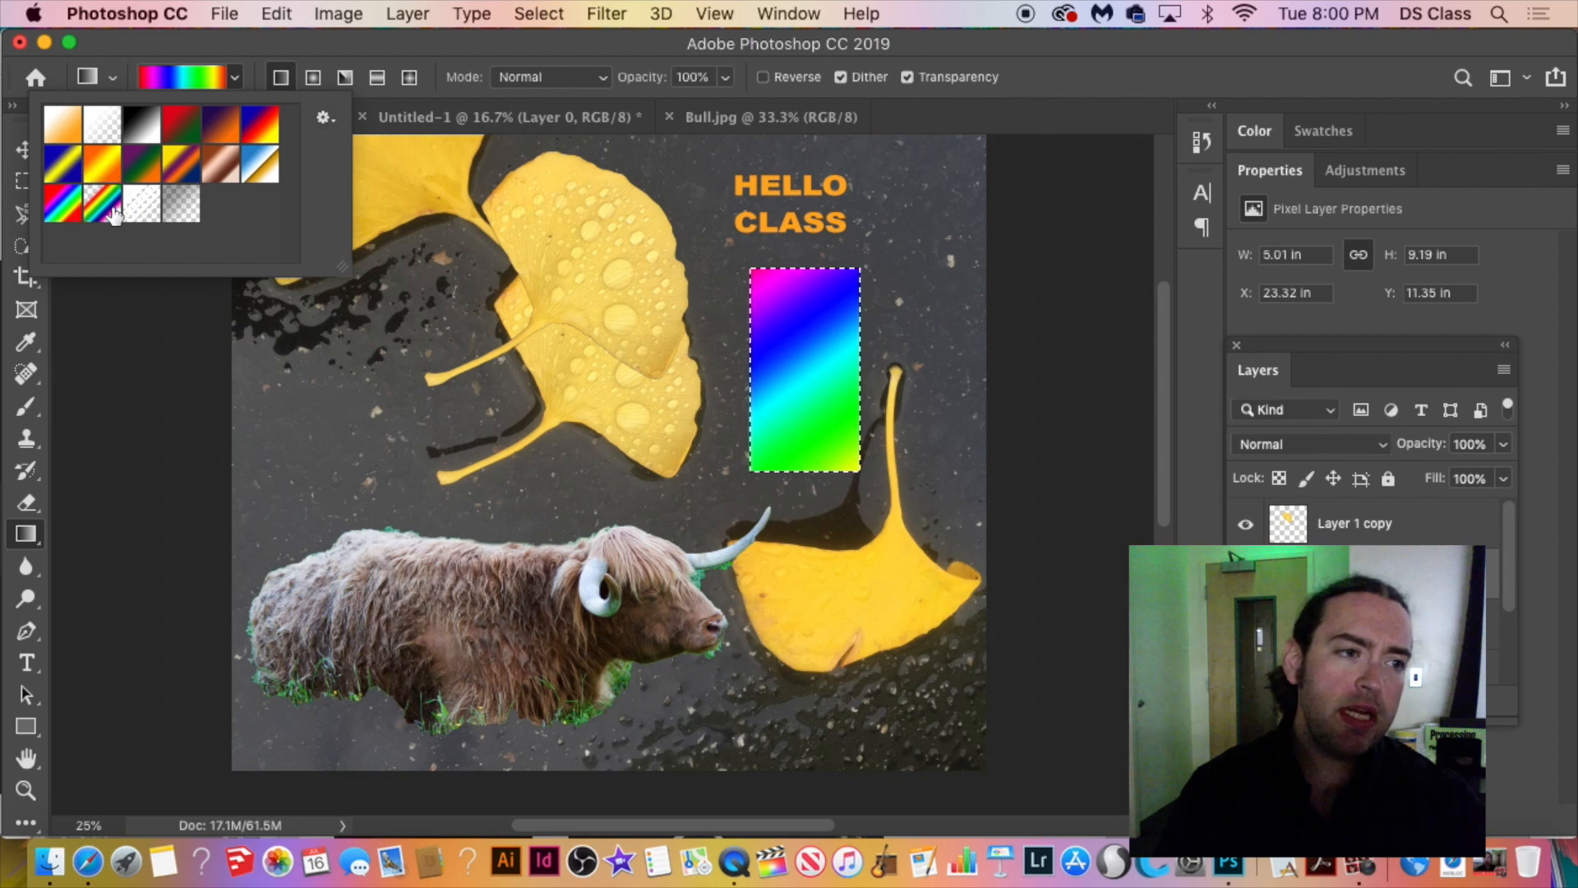
{"action": "double_click", "coordinate": [54, 197]}
{"action": "left_click", "coordinate": [232, 80]}
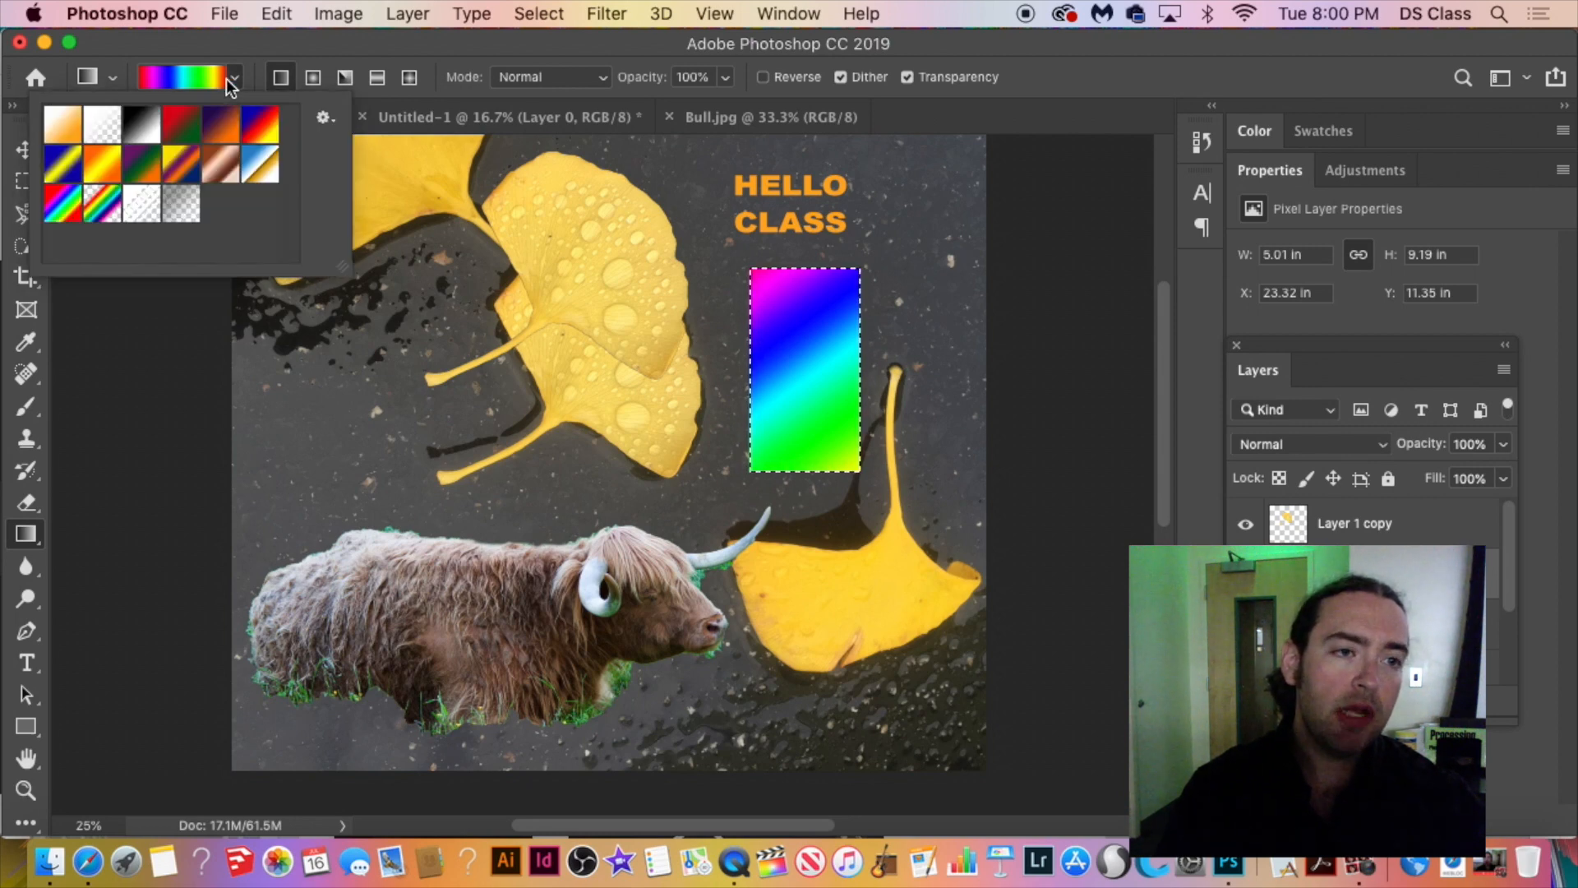
{"action": "left_click", "coordinate": [334, 120]}
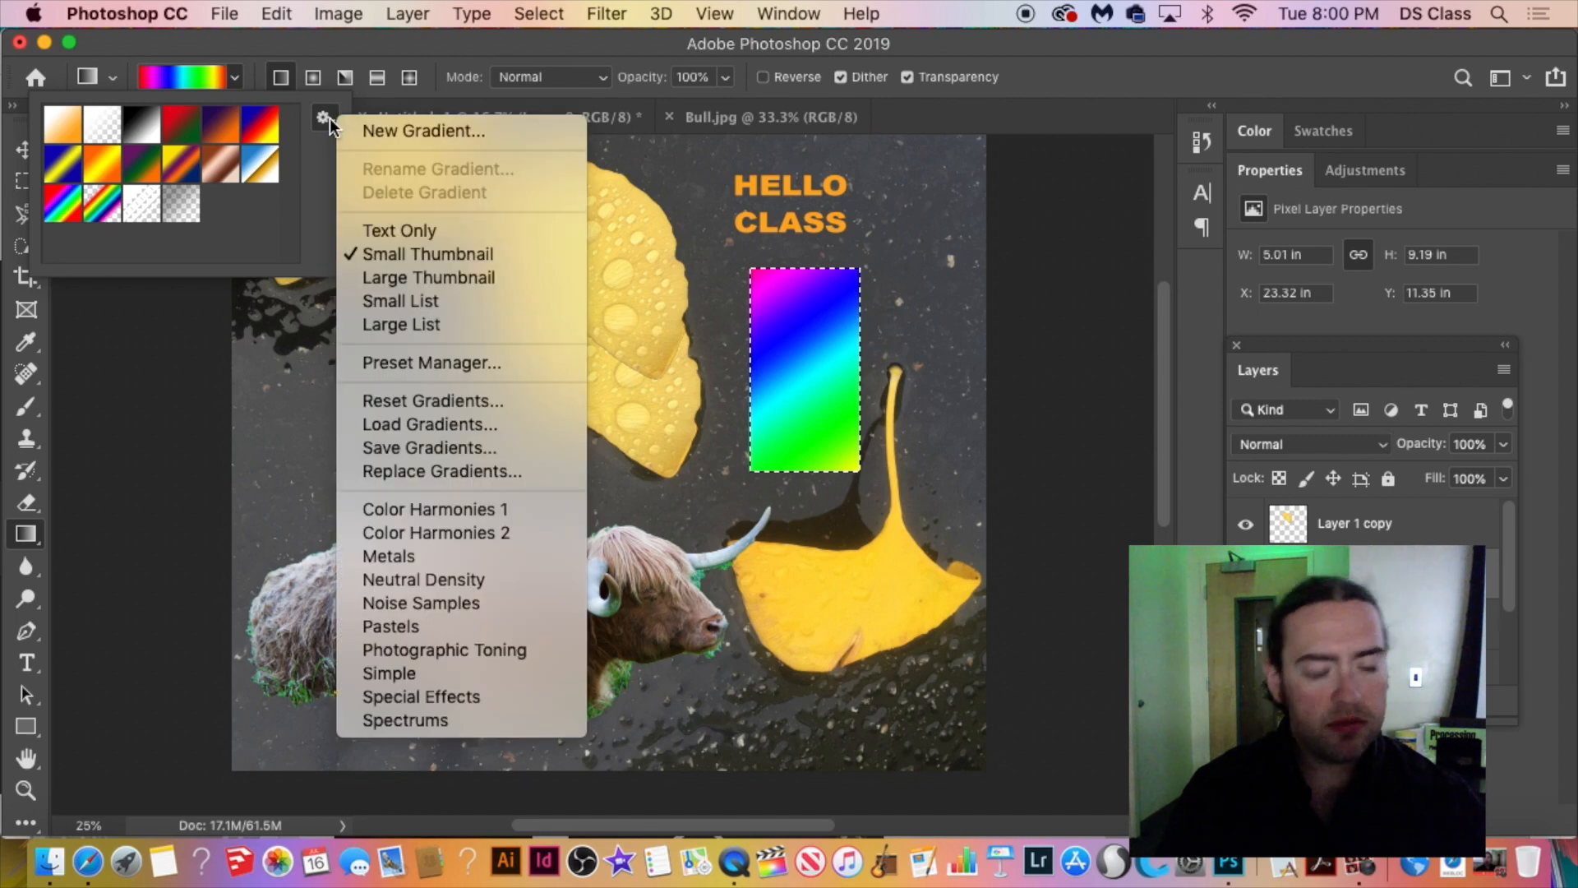
{"action": "left_click", "coordinate": [329, 117]}
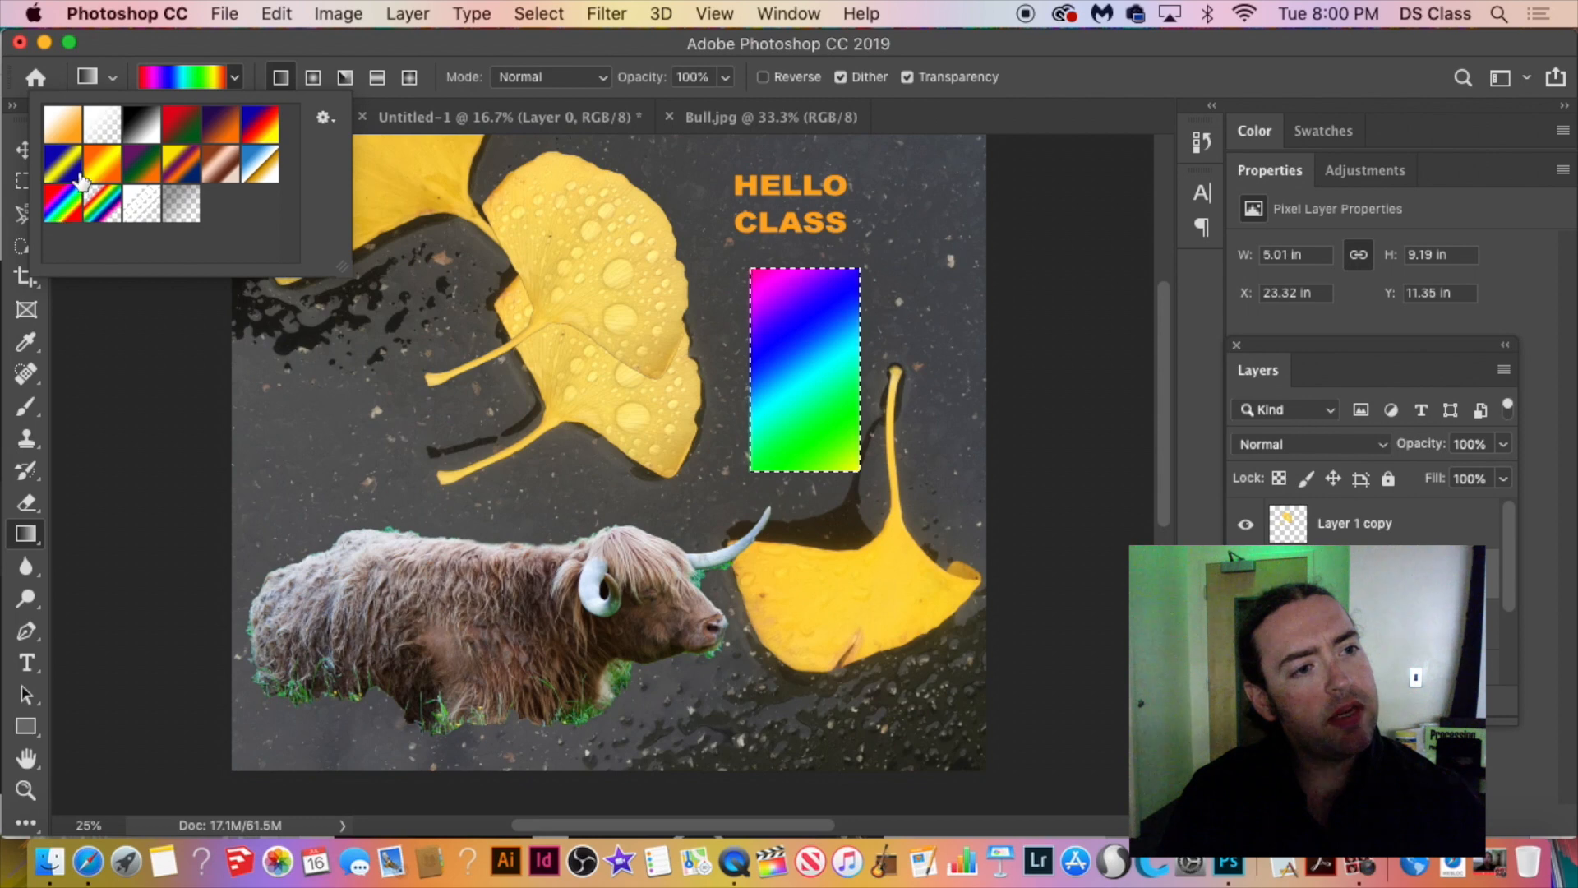
Try several gradient presets and choose the Red, Green preset for the Gradient tool.
{"action": "right_click", "coordinate": [254, 135]}
{"action": "key", "text": "Escape"}
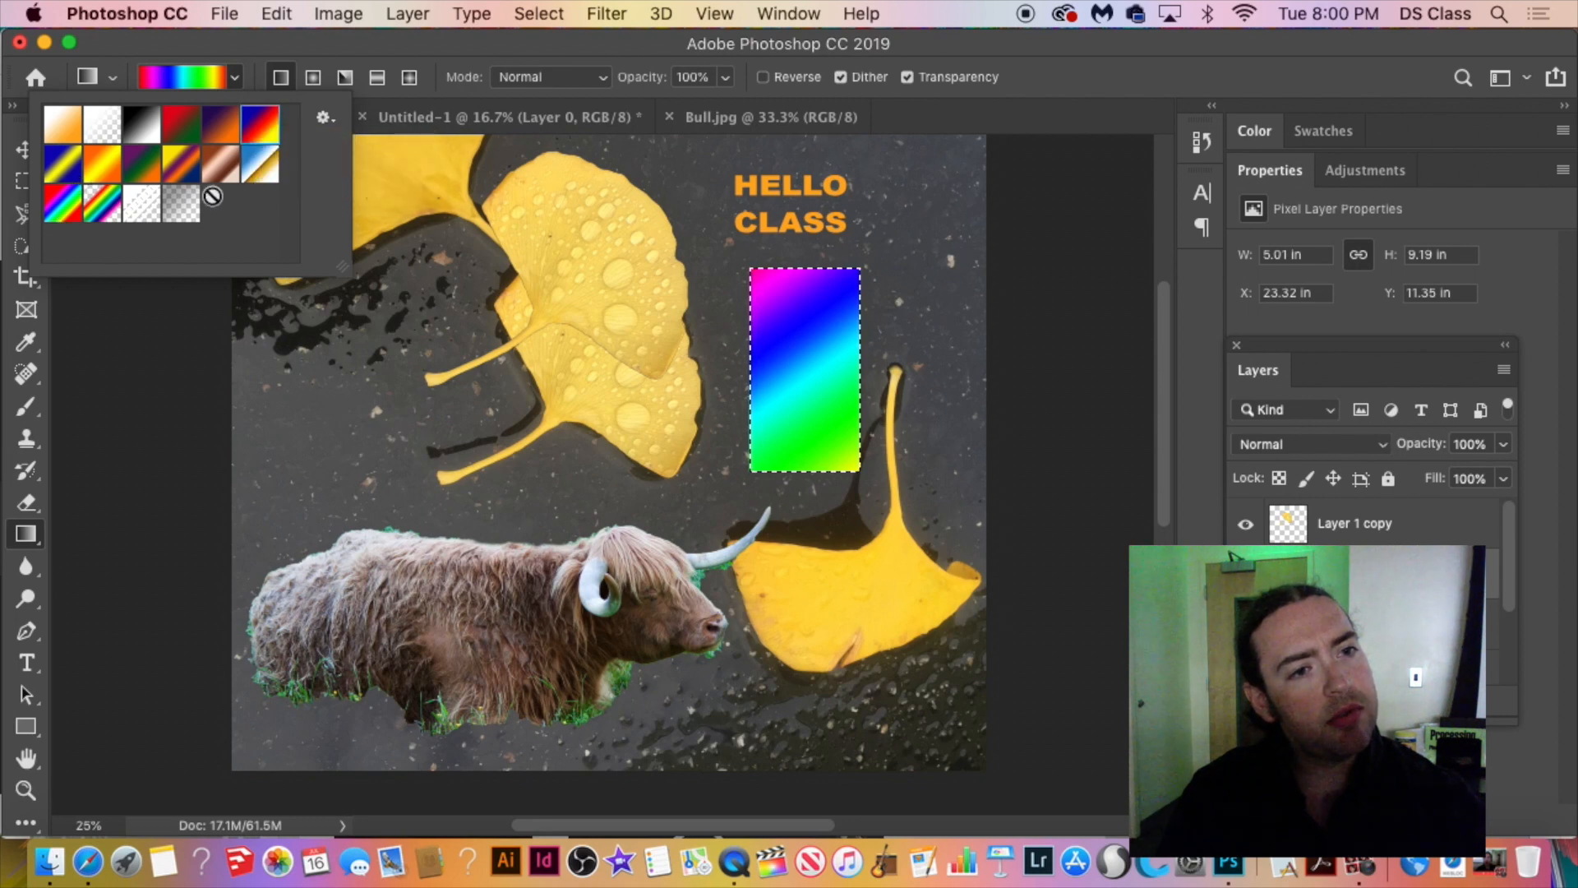
{"action": "left_click", "coordinate": [181, 204]}
{"action": "right_click", "coordinate": [191, 197]}
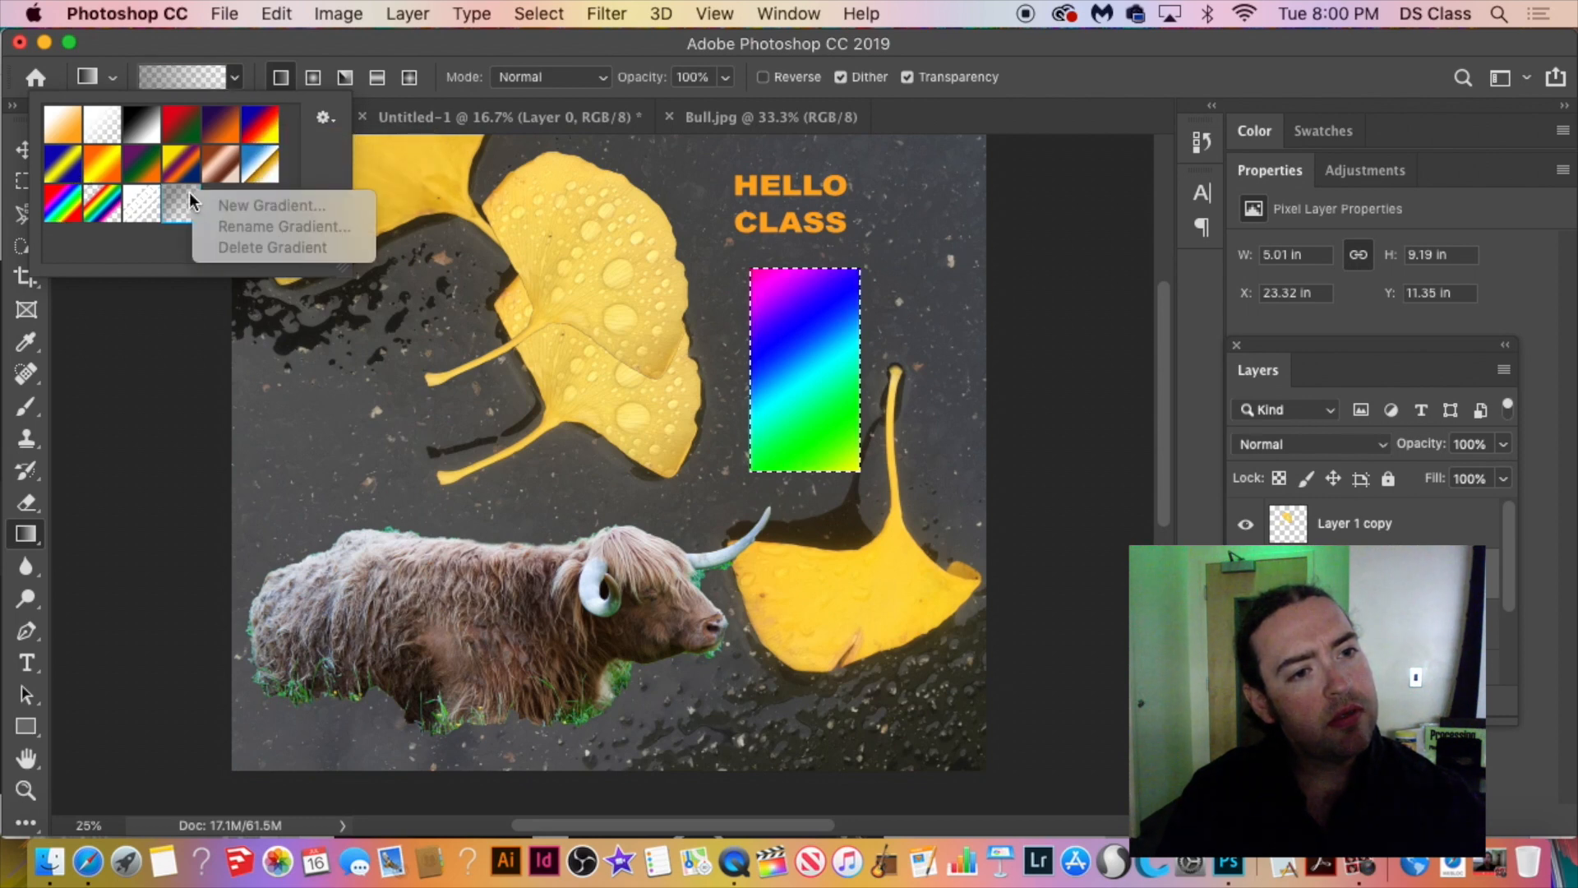
{"action": "key", "text": "Escape"}
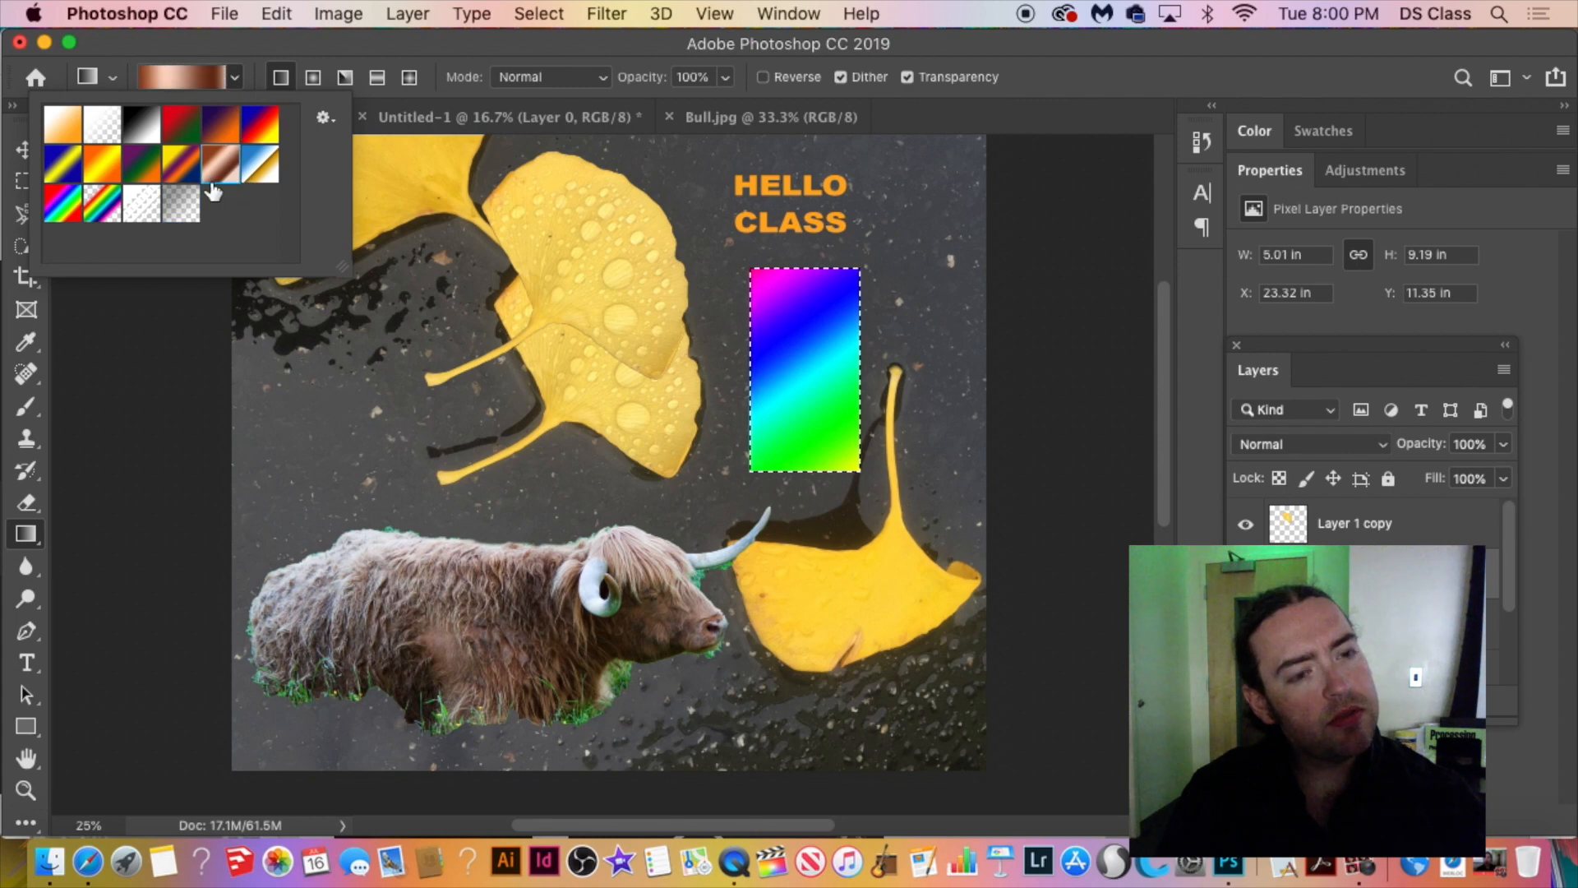
{"action": "left_click", "coordinate": [181, 124]}
{"action": "key", "text": "Return"}
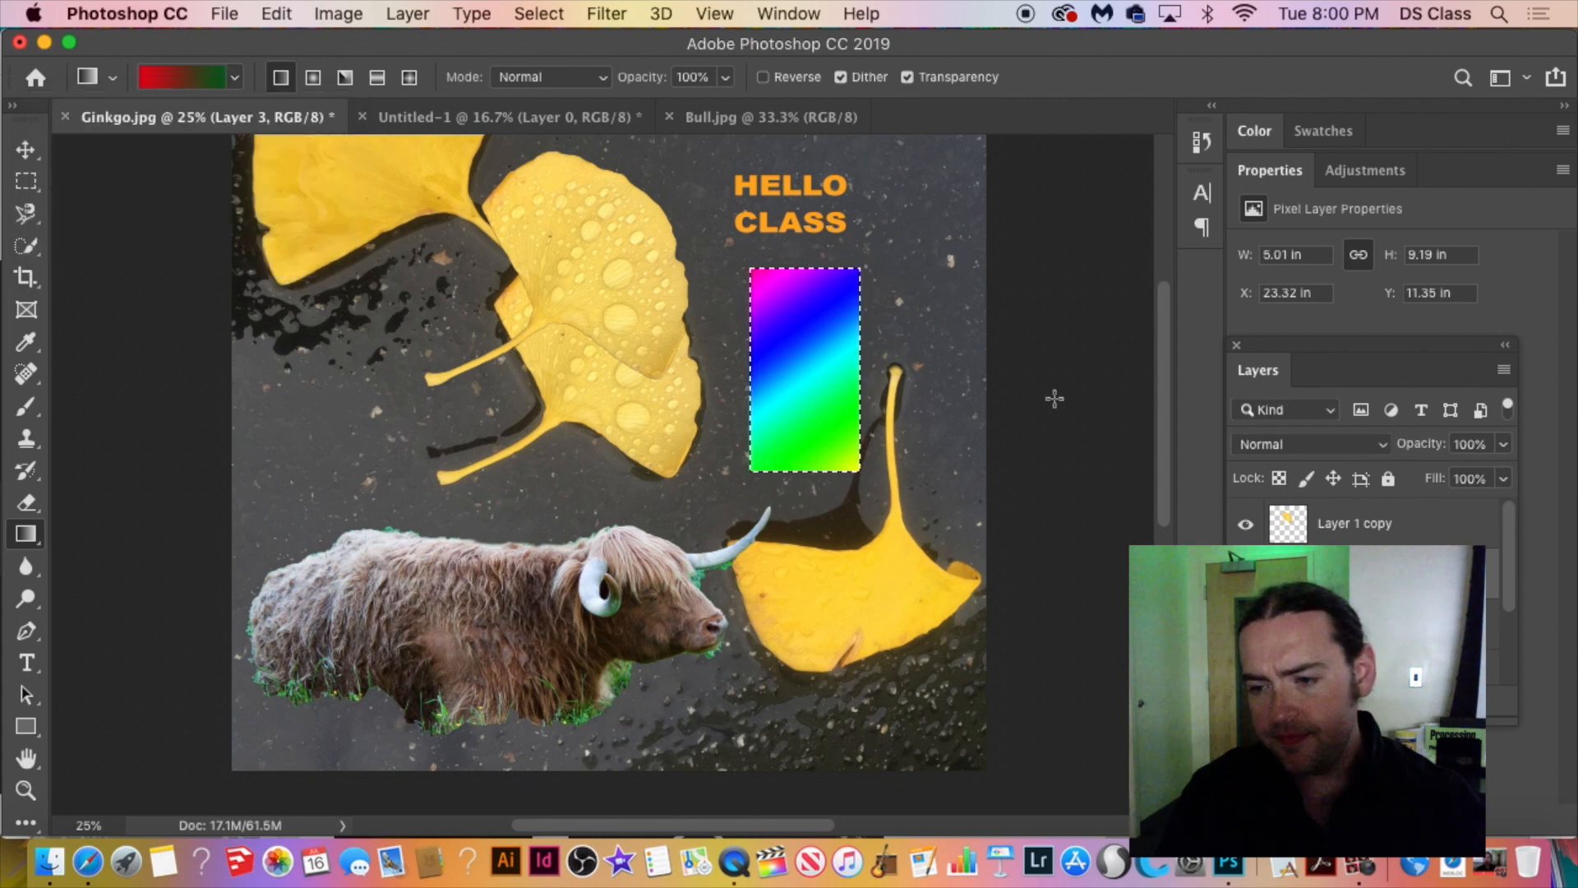
{"action": "left_click", "coordinate": [105, 80]}
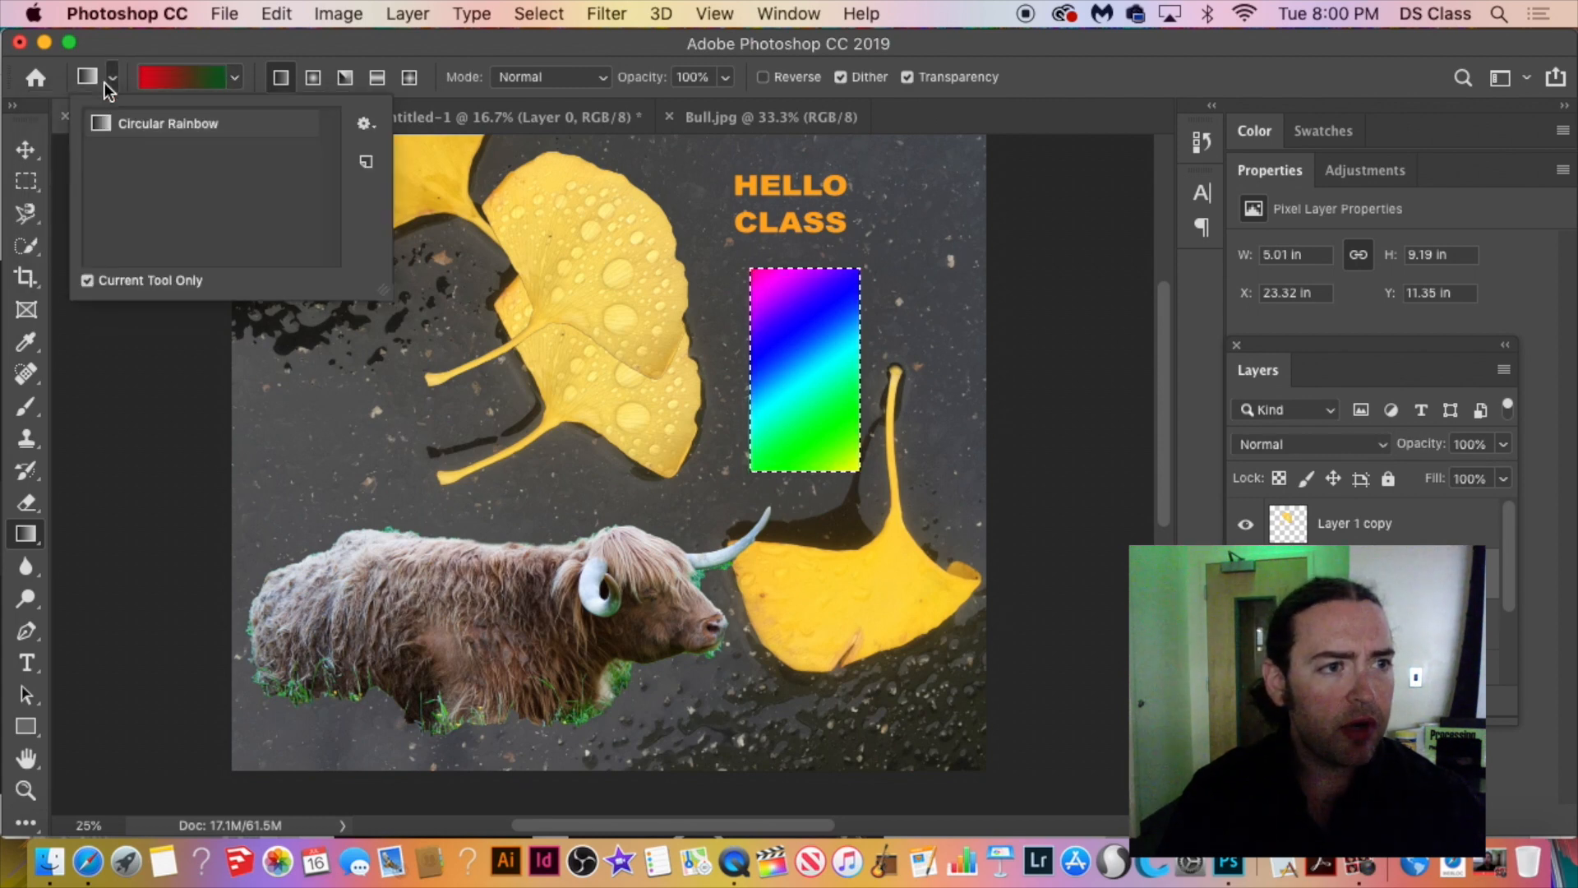
{"action": "left_click", "coordinate": [106, 81]}
{"action": "left_click", "coordinate": [215, 76]}
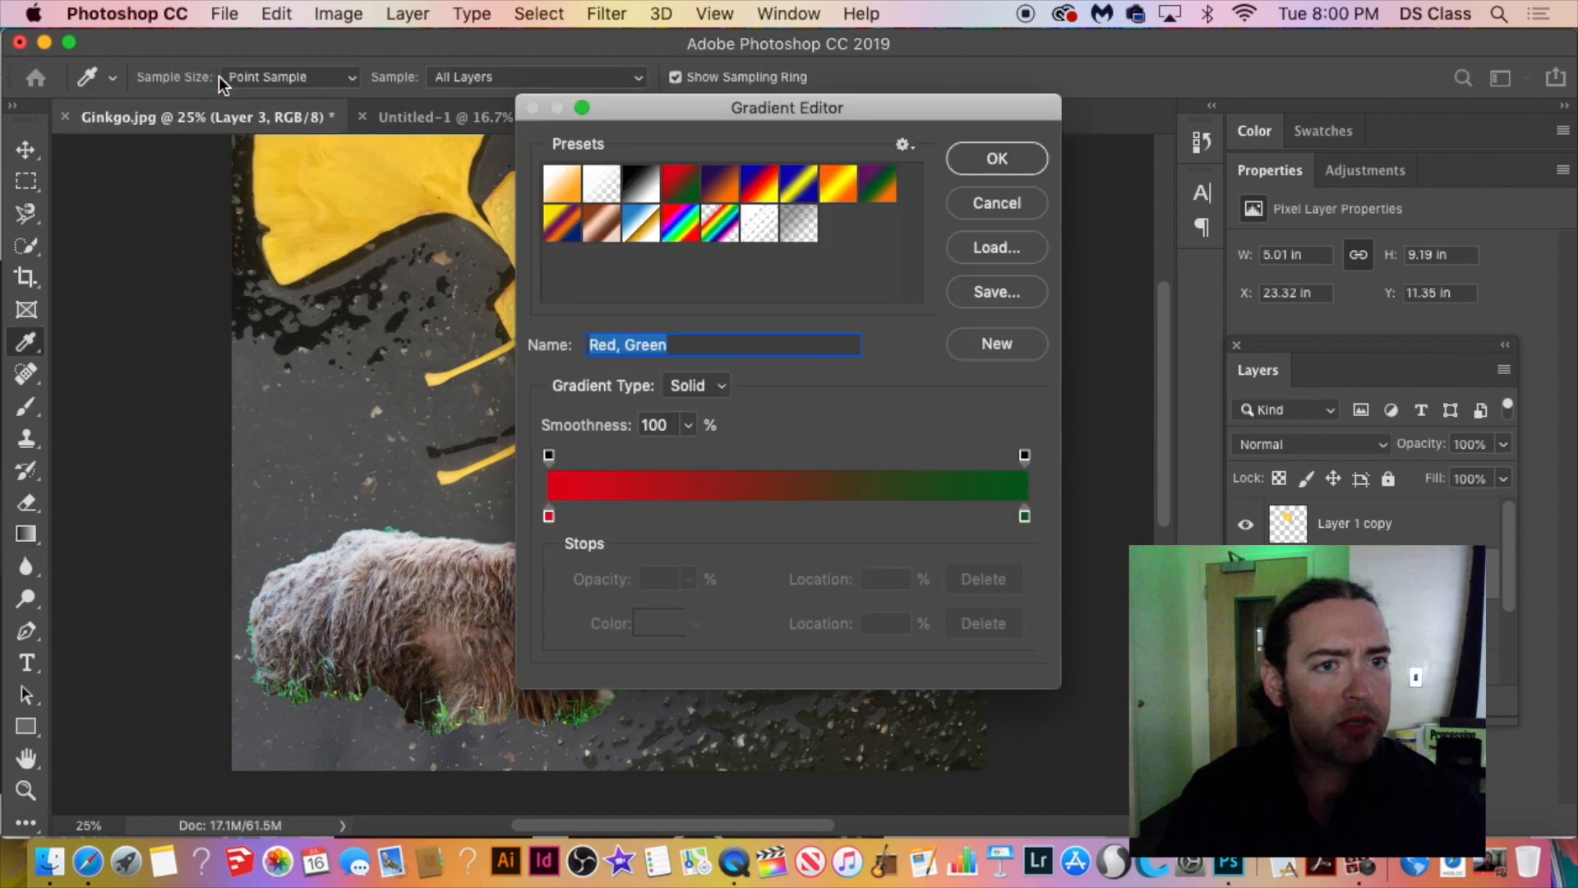
{"action": "left_click", "coordinate": [989, 206]}
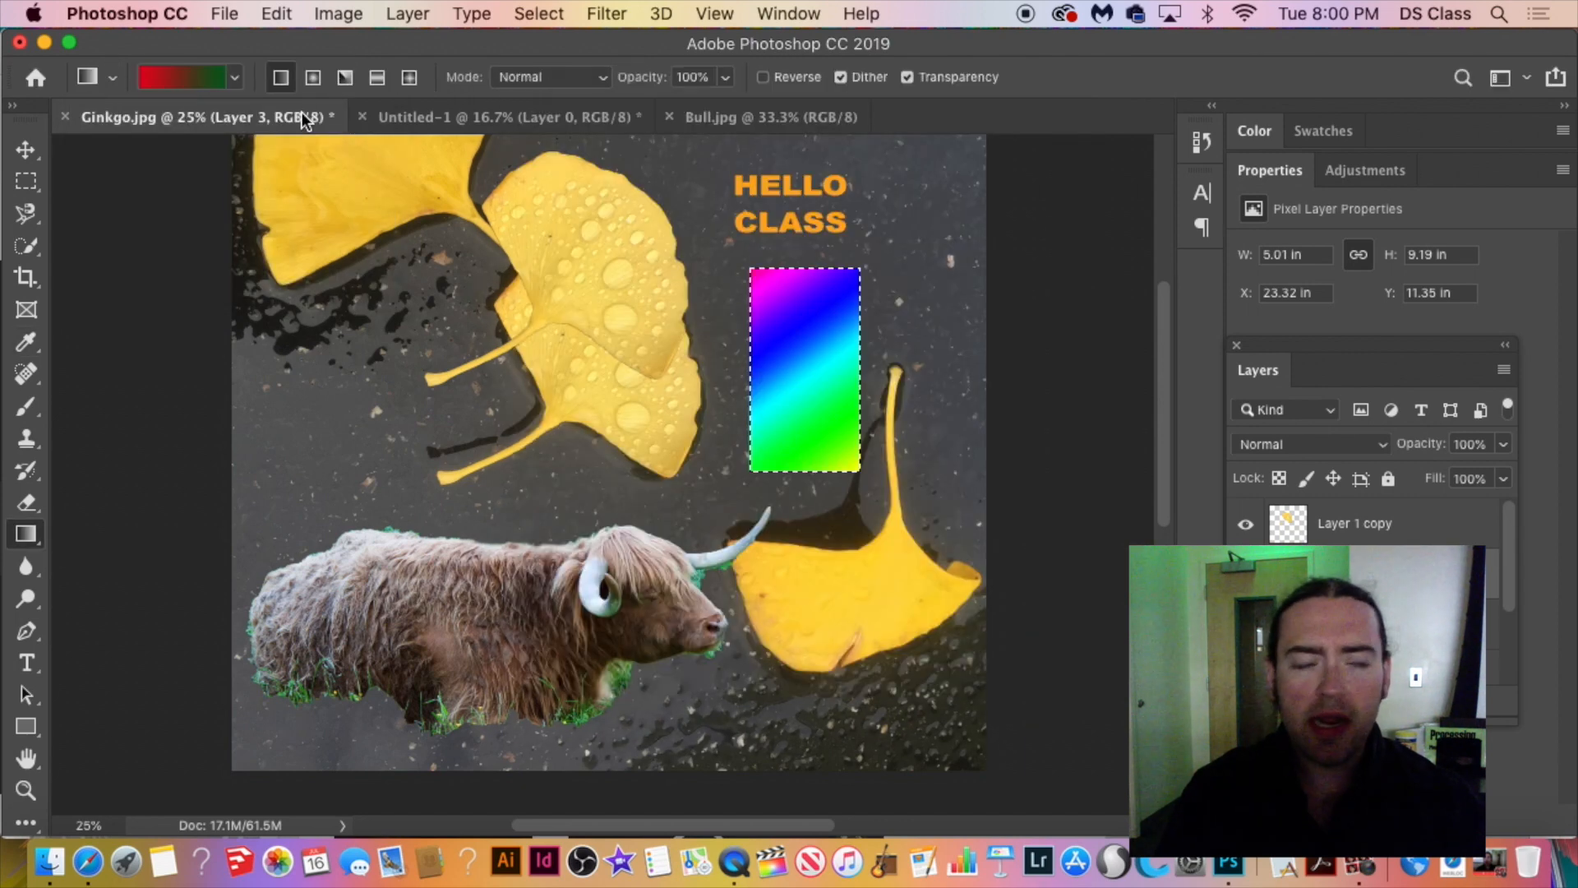
{"action": "left_click", "coordinate": [180, 69]}
{"action": "left_click", "coordinate": [1028, 210]}
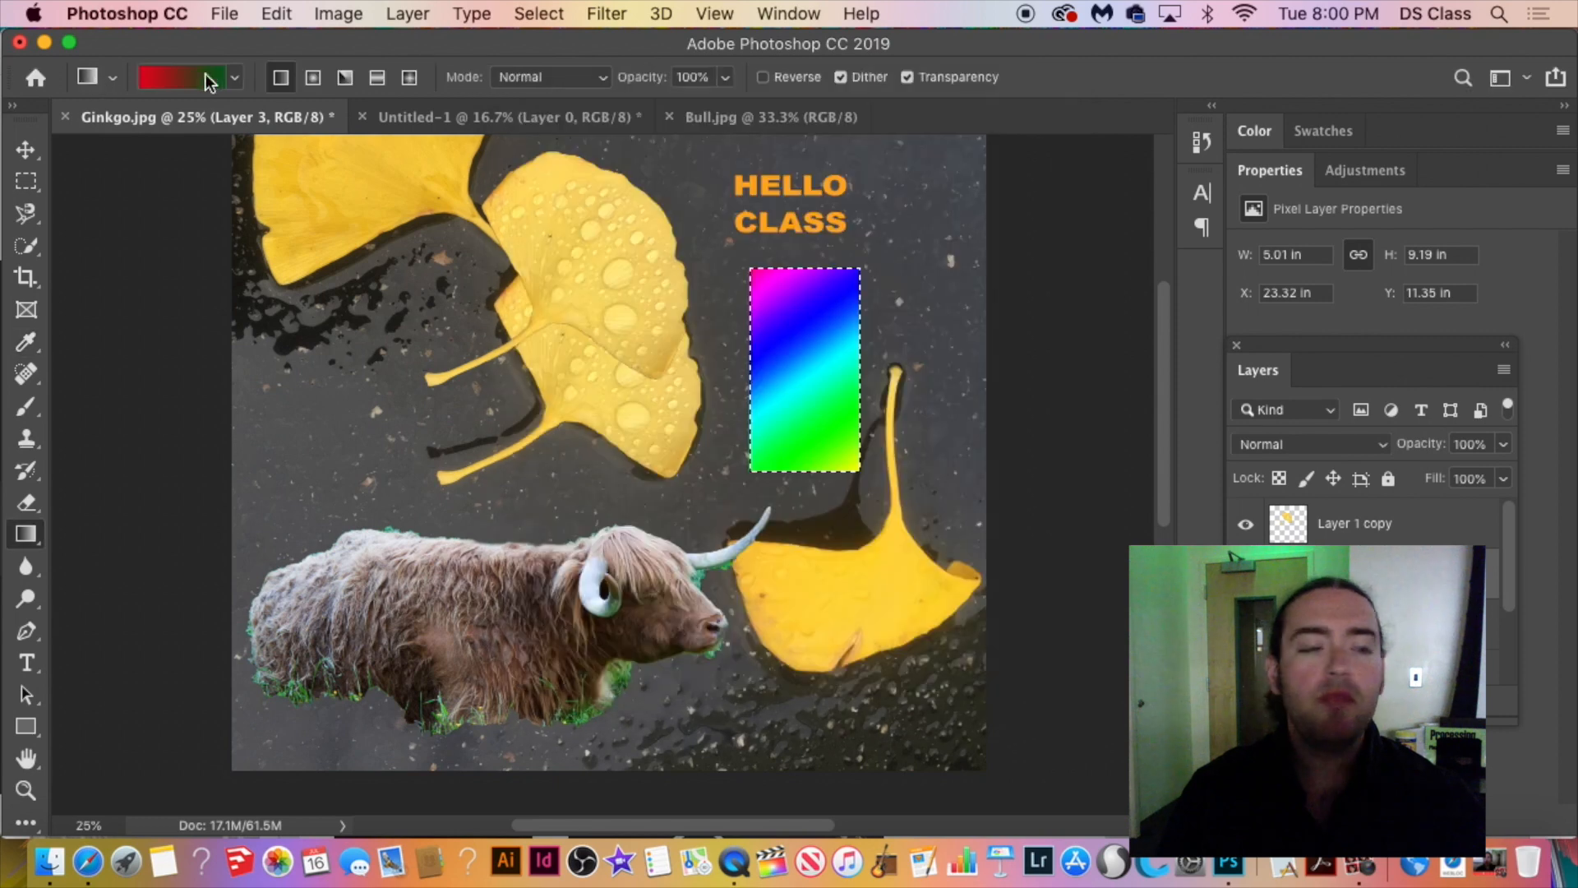
{"action": "left_click", "coordinate": [239, 76]}
{"action": "left_click", "coordinate": [238, 76]}
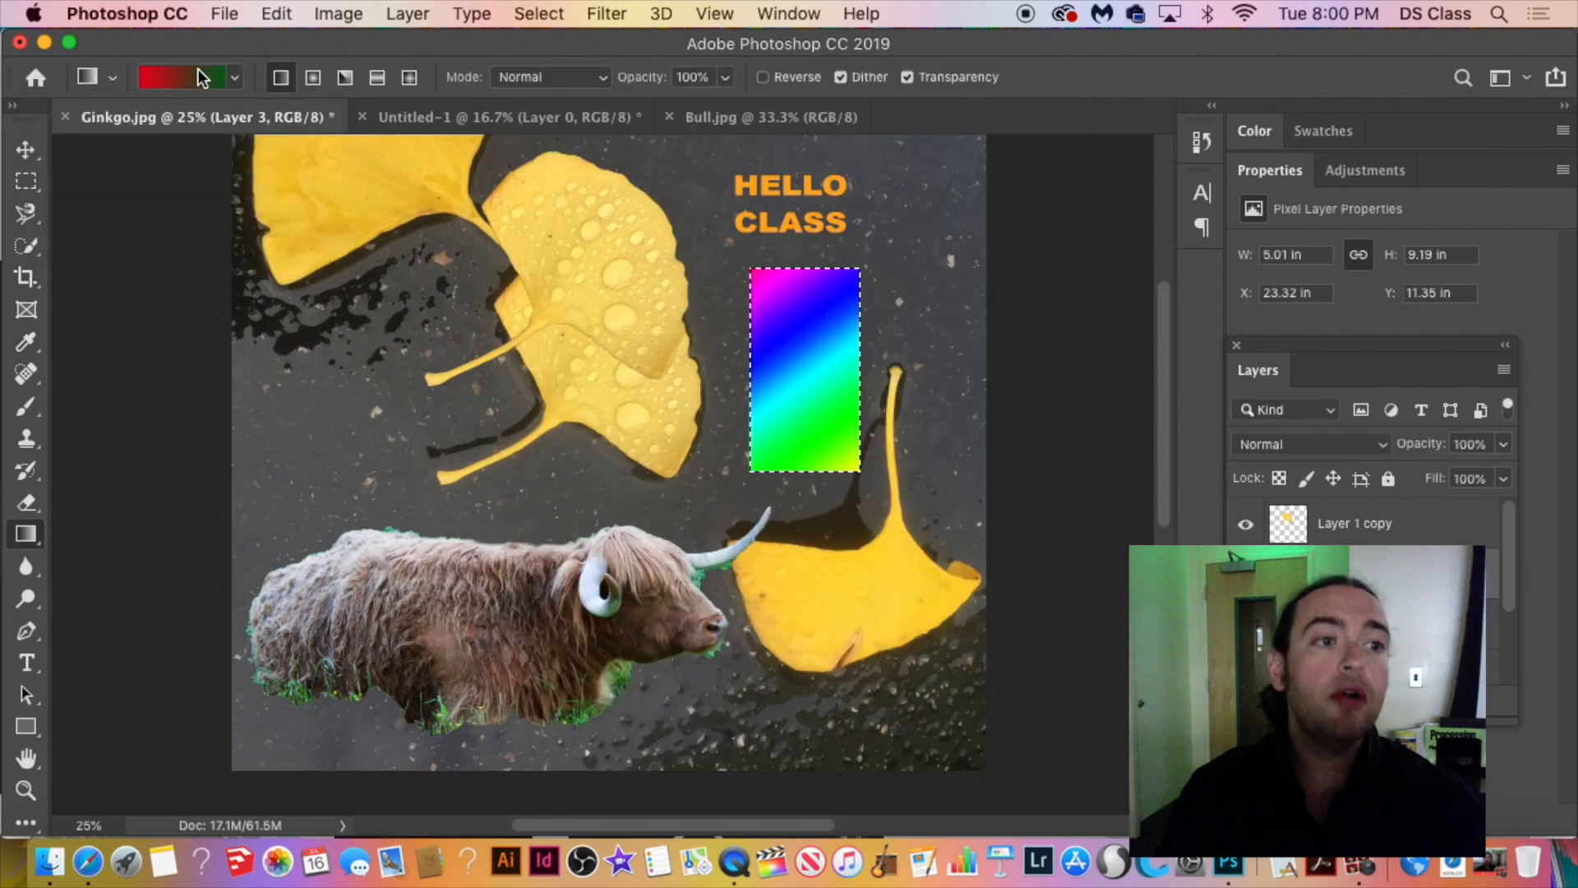
Edit the Red, Green gradient, adding a red stop near its middle and a yellow-green stop at 28% in place of the red start.
{"action": "left_click", "coordinate": [224, 79]}
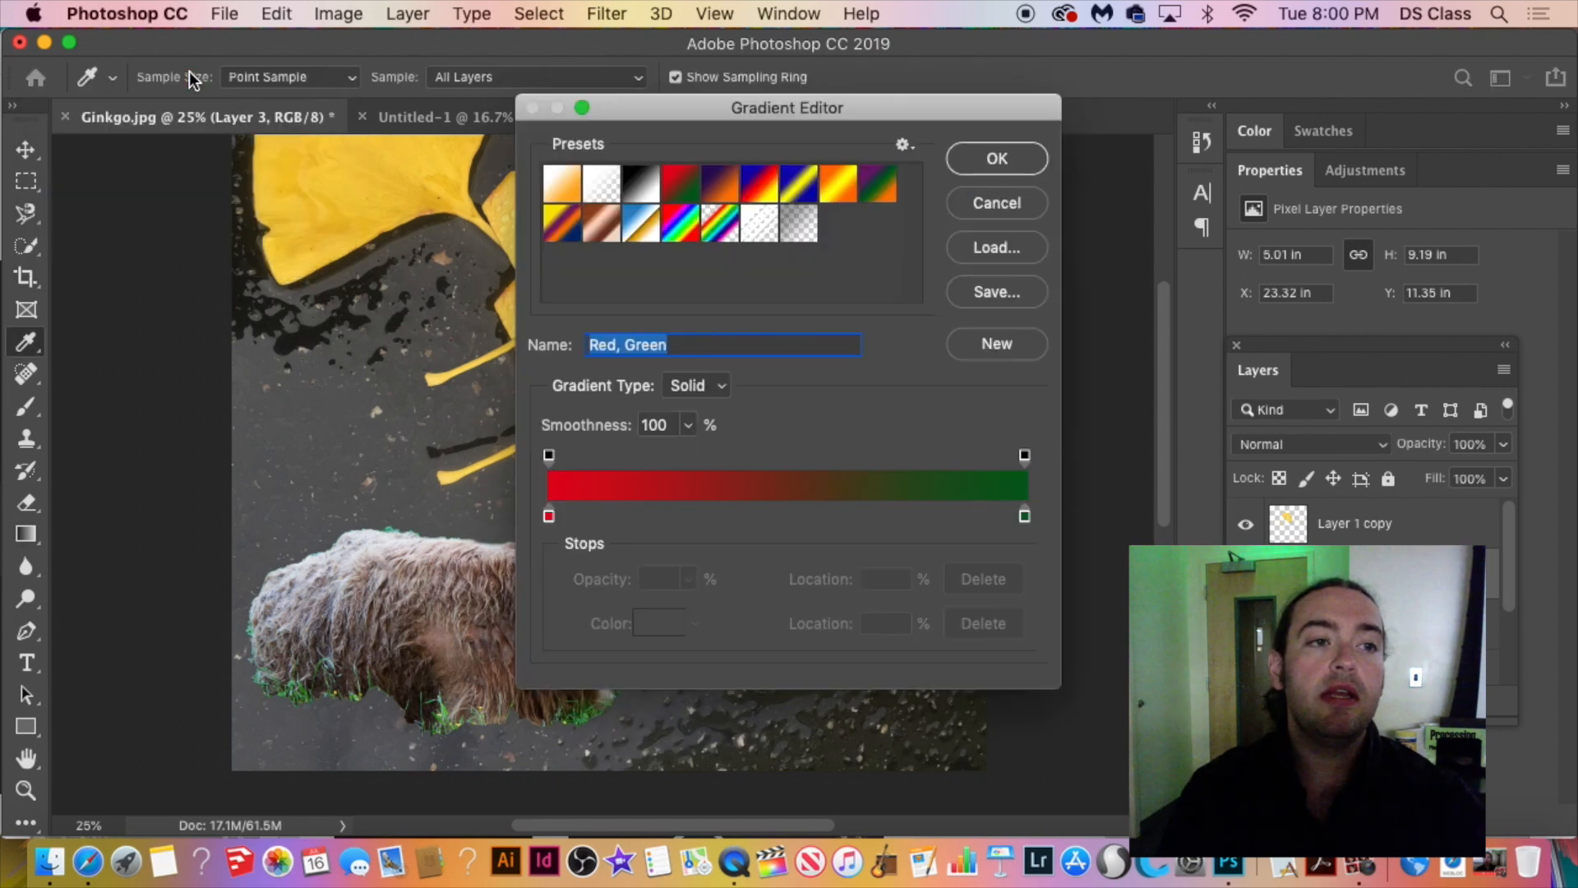
{"action": "left_click_drag", "start_coordinate": [728, 174], "coordinate": [684, 186]}
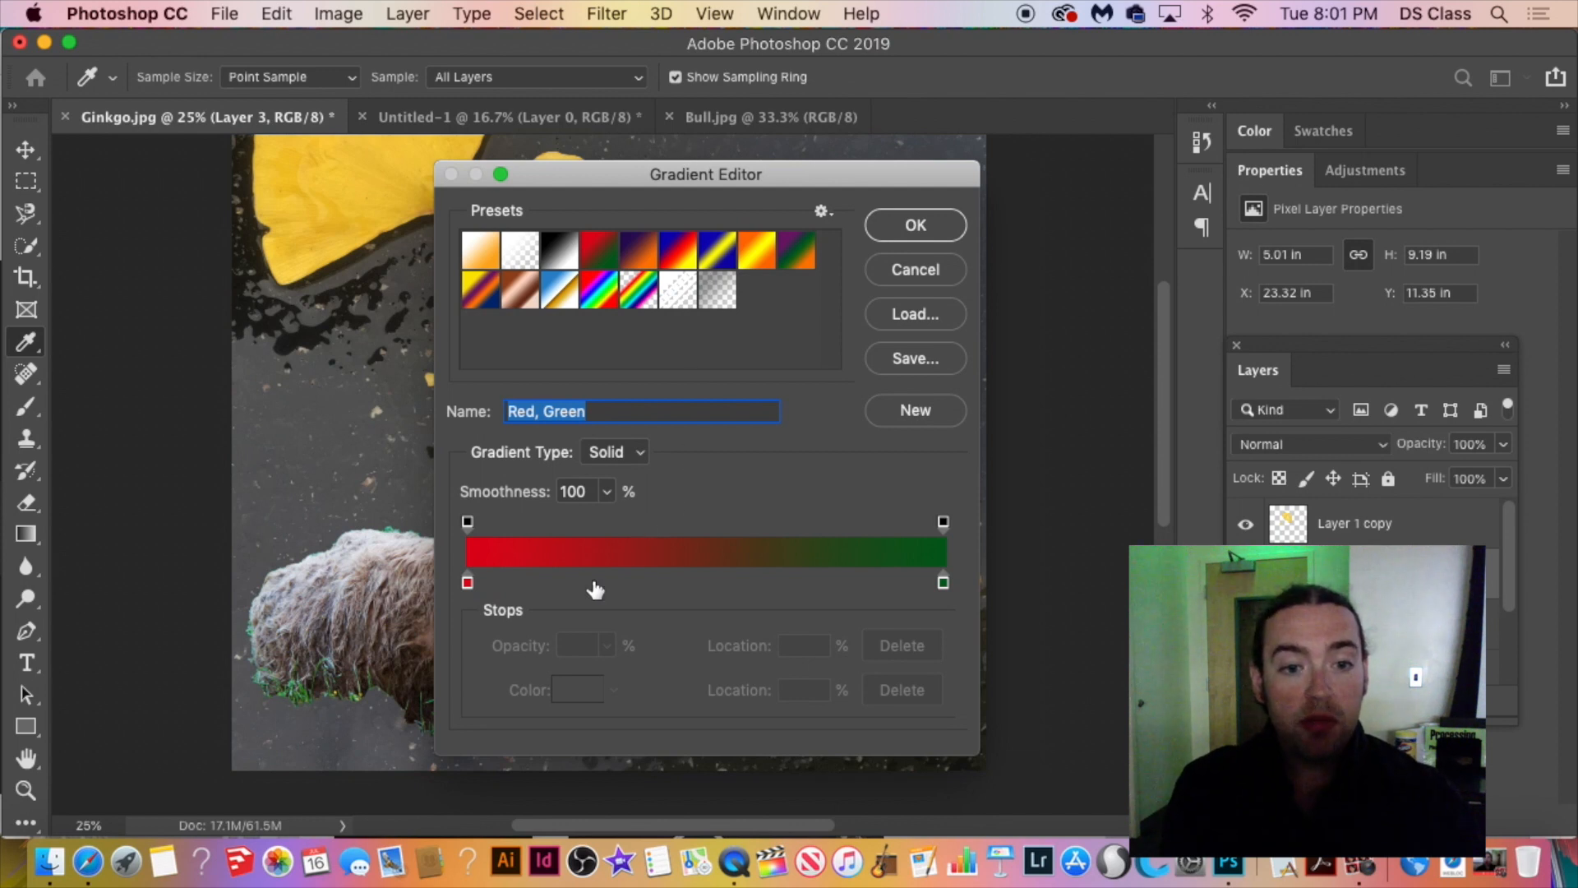
{"action": "left_click", "coordinate": [468, 583]}
{"action": "left_click", "coordinate": [677, 583]}
{"action": "left_click", "coordinate": [600, 583]}
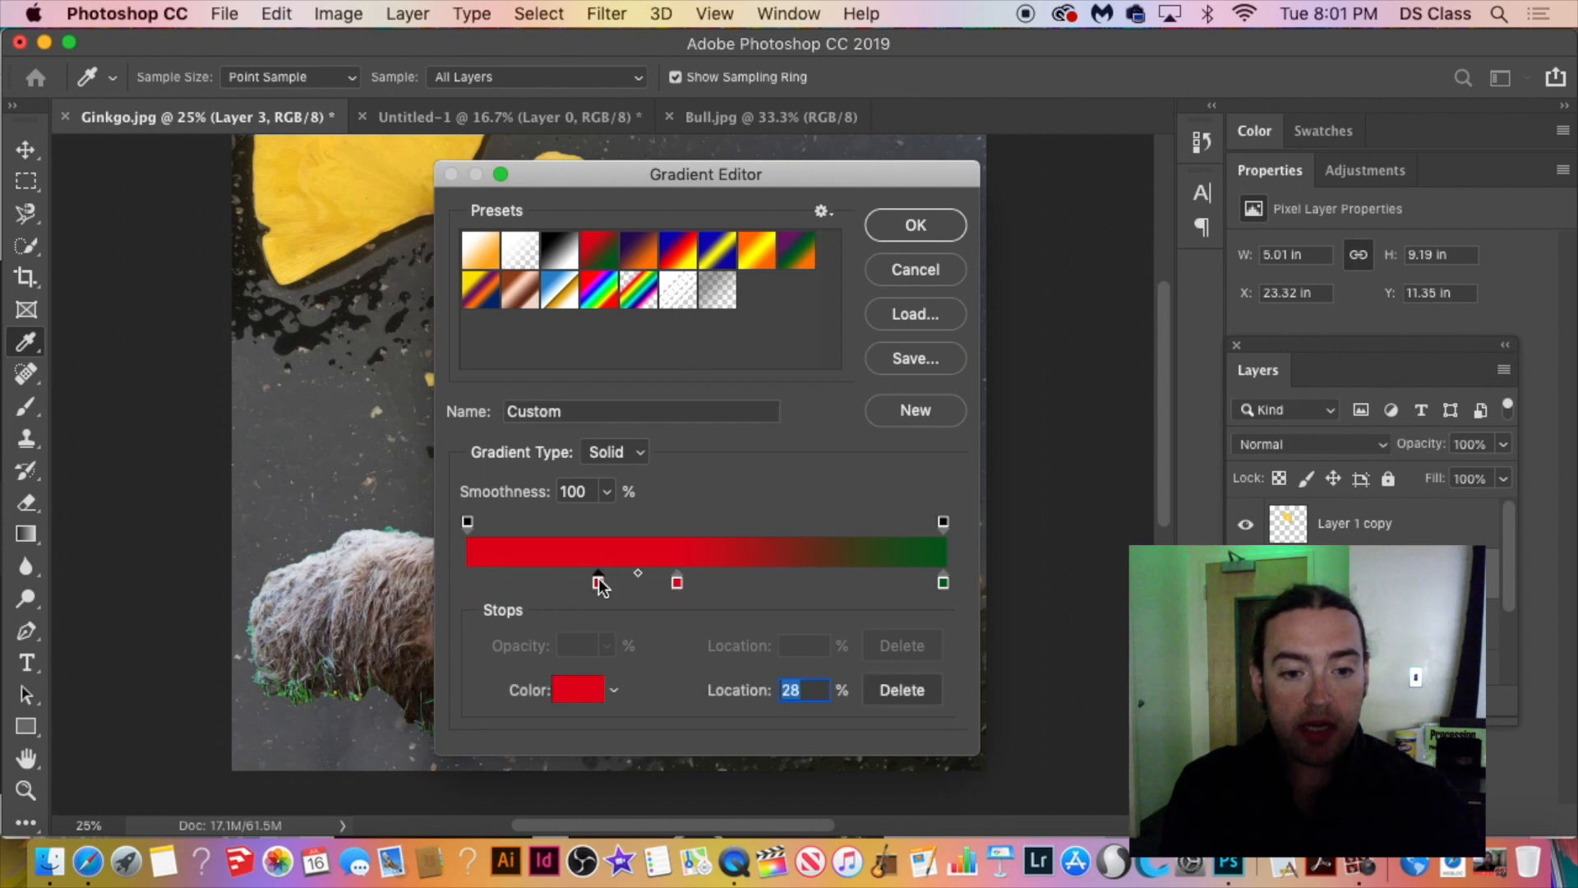
{"action": "double_click", "coordinate": [599, 583]}
{"action": "left_click", "coordinate": [580, 588]}
{"action": "left_click_drag", "start_coordinate": [402, 521], "coordinate": [268, 368]}
{"action": "left_click", "coordinate": [780, 327]}
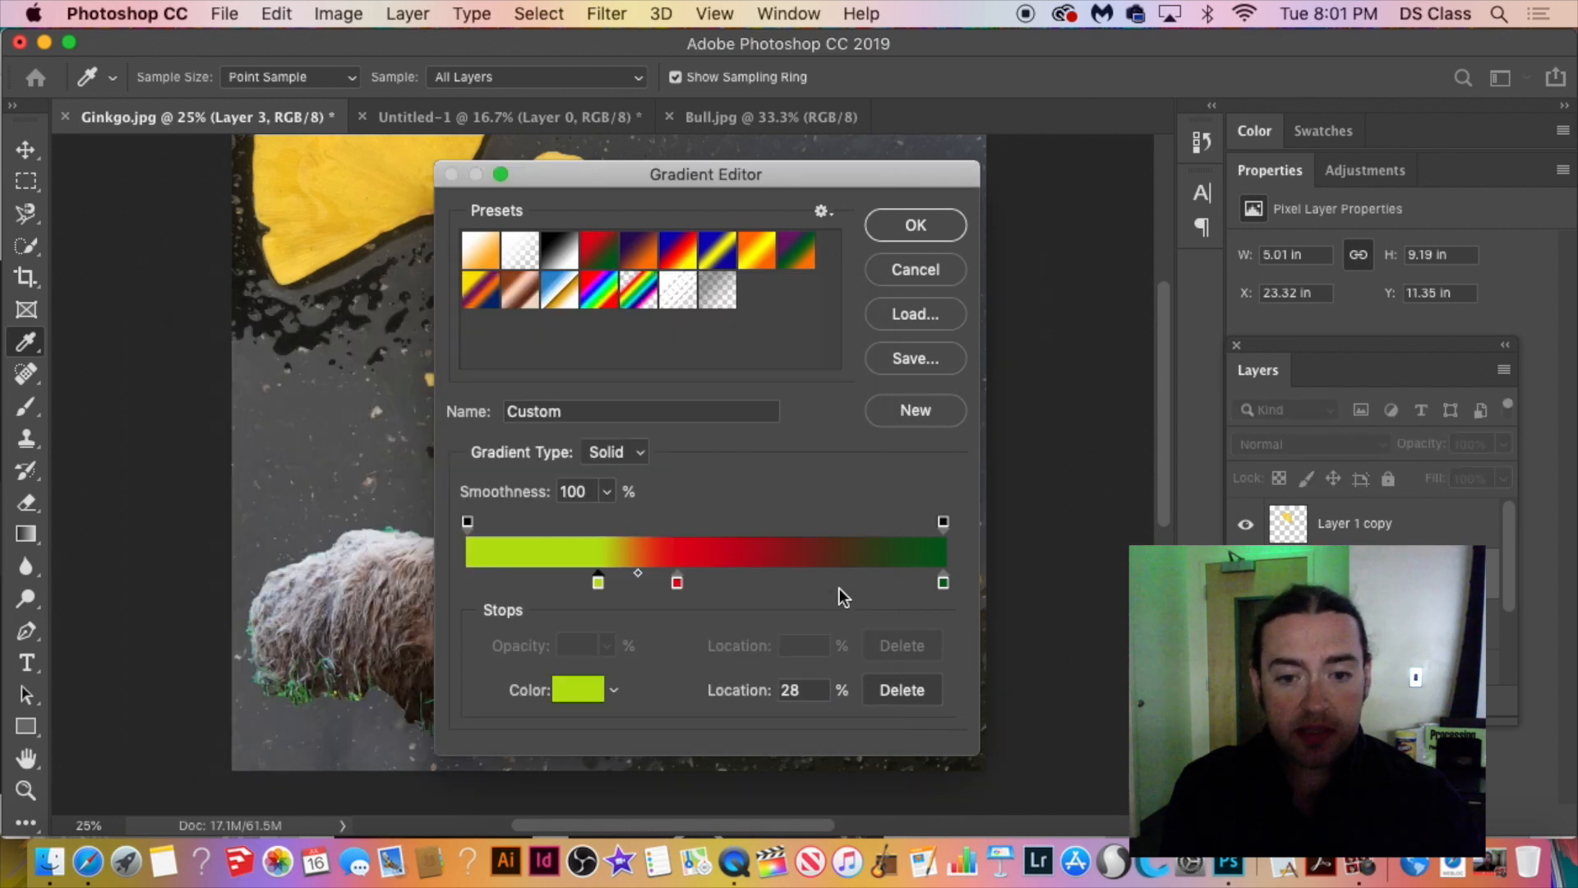
Add a purple stop at 80% and remove the dark green end stop, accepting the custom gradient.
{"action": "left_click", "coordinate": [849, 580]}
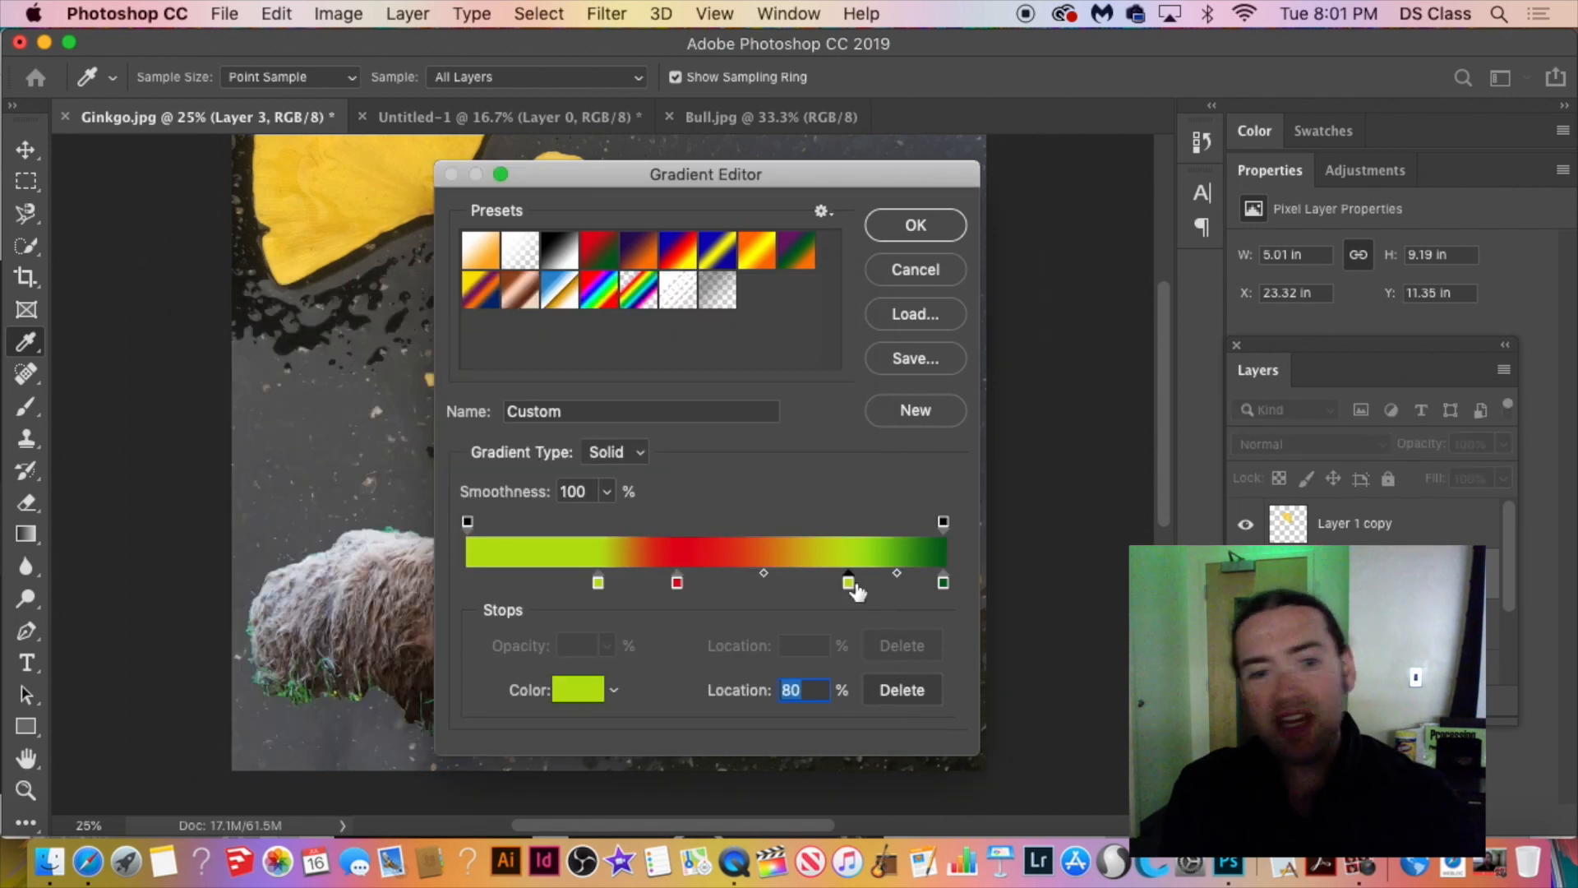
{"action": "double_click", "coordinate": [851, 583]}
{"action": "left_click_drag", "start_coordinate": [468, 366], "coordinate": [453, 354]}
{"action": "left_click", "coordinate": [740, 331]}
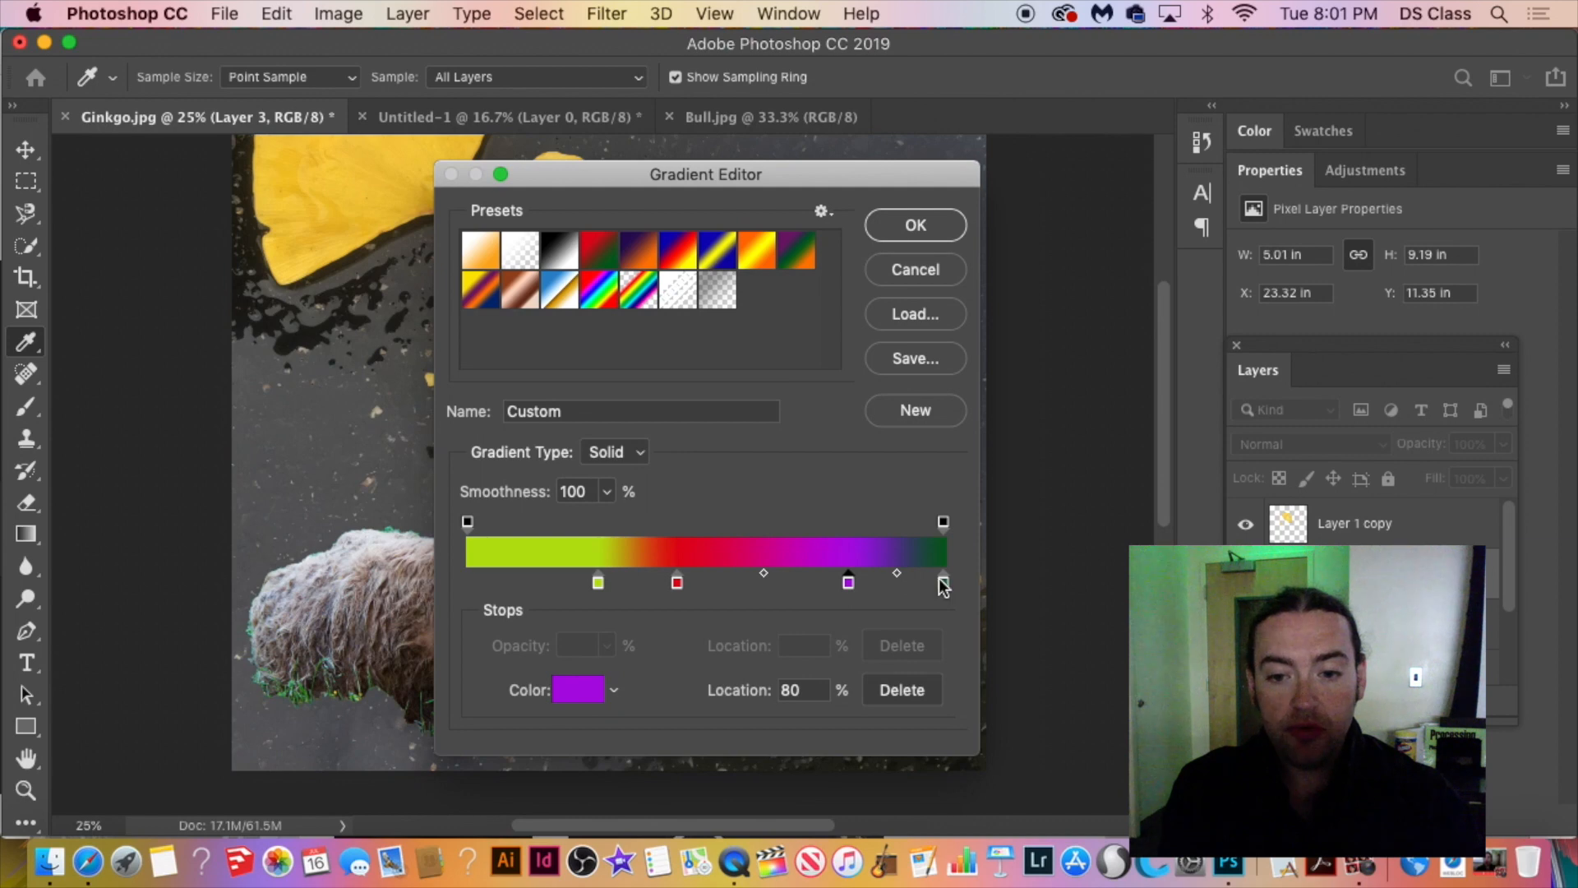
{"action": "left_click_drag", "start_coordinate": [943, 584], "coordinate": [825, 601]}
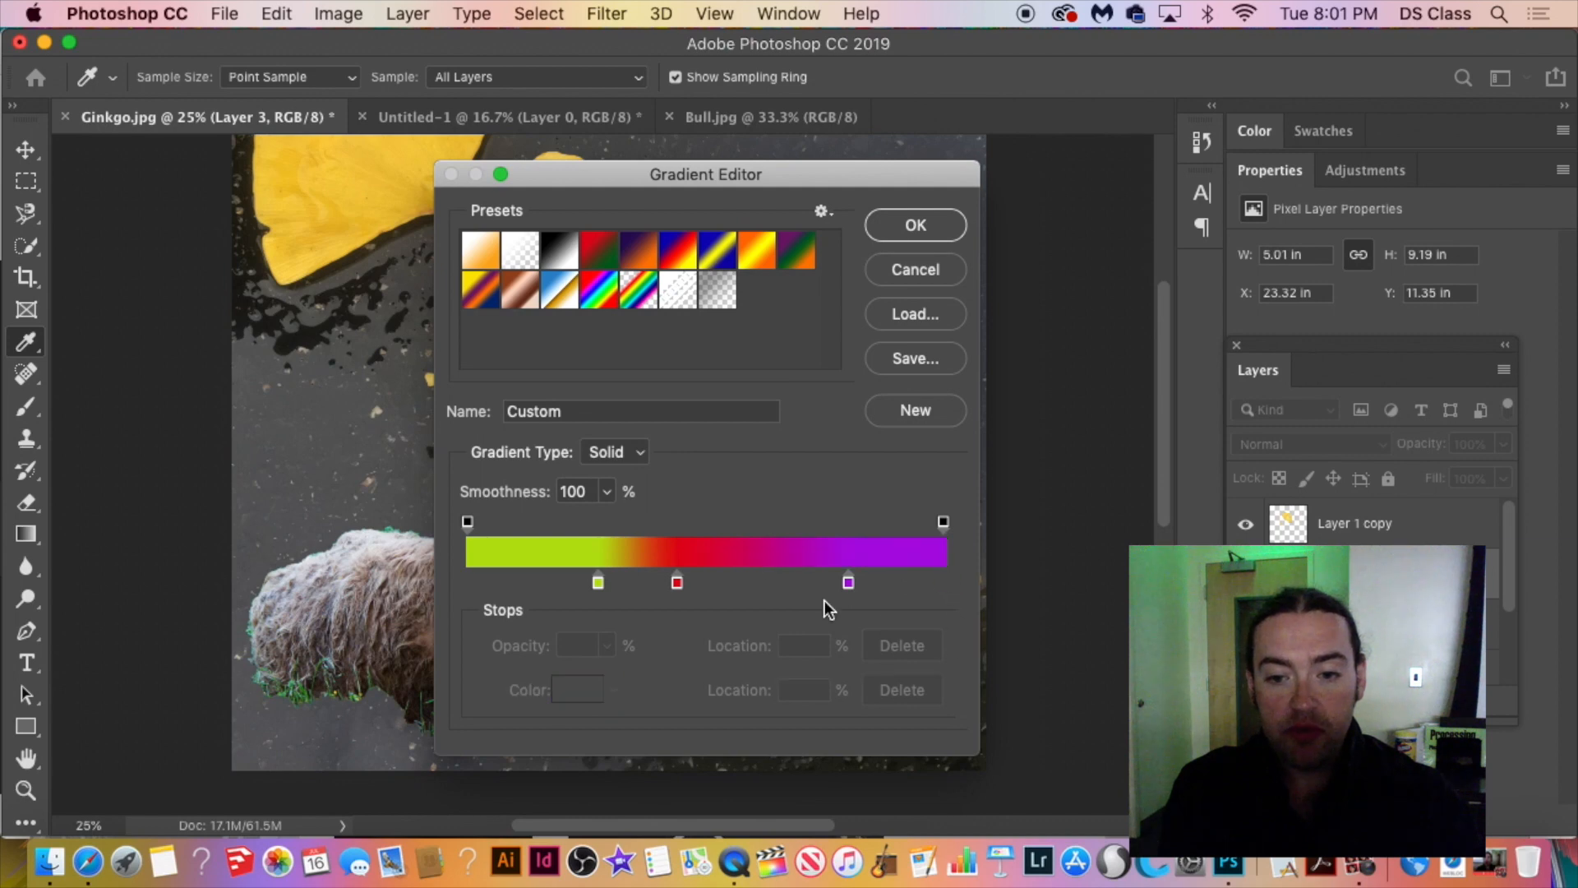
{"action": "left_click", "coordinate": [886, 224]}
Fill the selected rectangle with the custom gradient diagonally, and clear the entire contents of Layer 3.
{"action": "left_click_drag", "start_coordinate": [822, 323], "coordinate": [789, 304]}
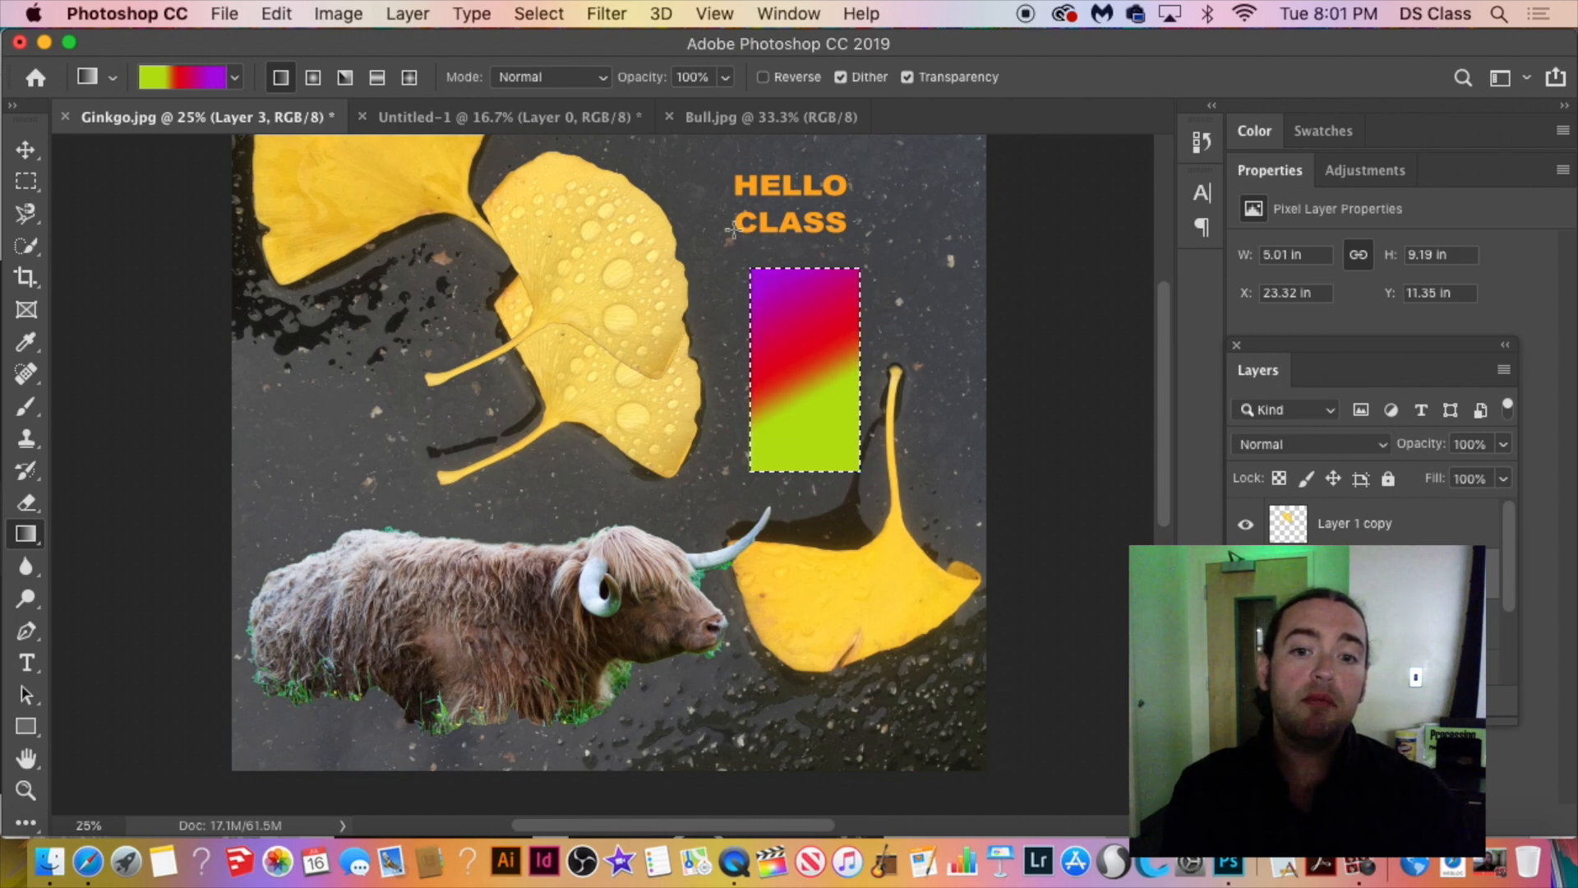
{"action": "key", "text": "super+d"}
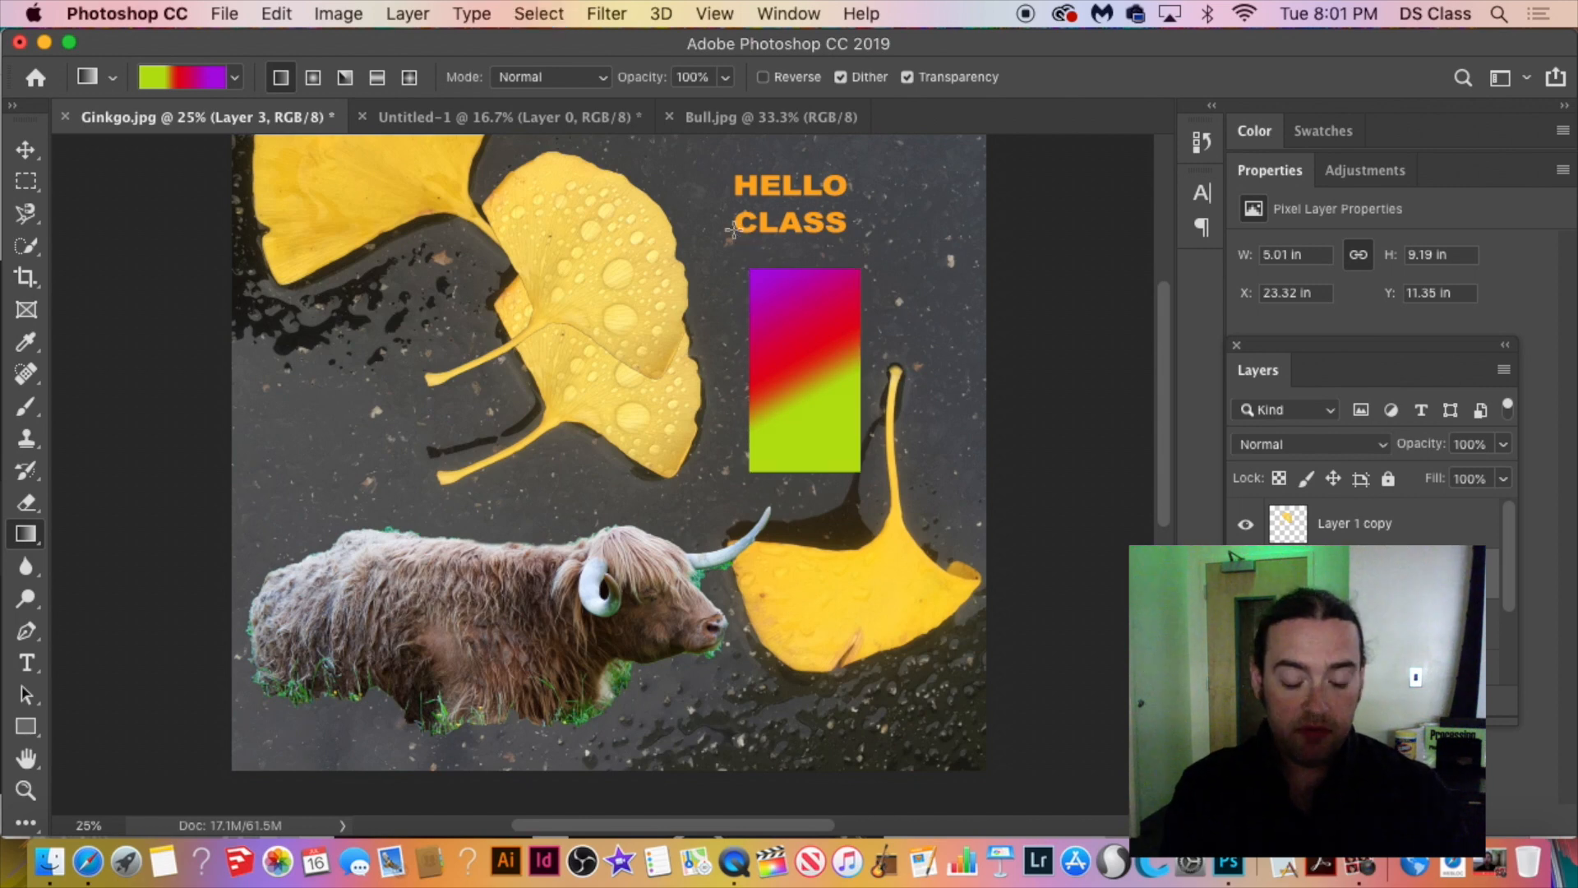
{"action": "key", "text": "super+a"}
{"action": "key", "text": "Delete"}
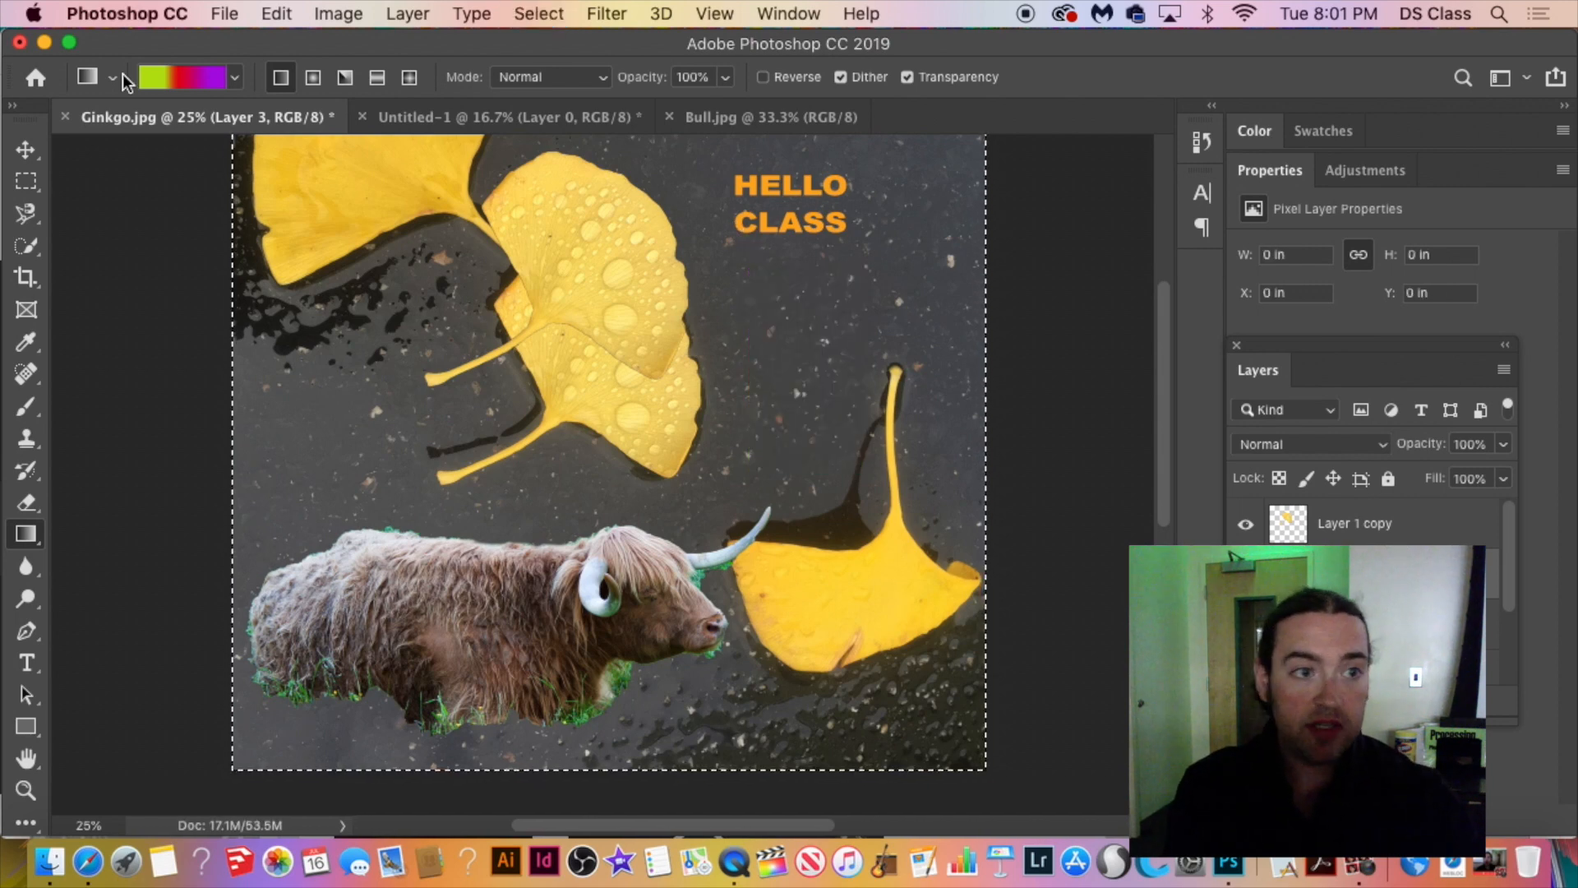
Choose the Foreground to Transparent preset and try linear white fades upward from the image's lower edge, undoing each and deselecting.
{"action": "left_click", "coordinate": [238, 78]}
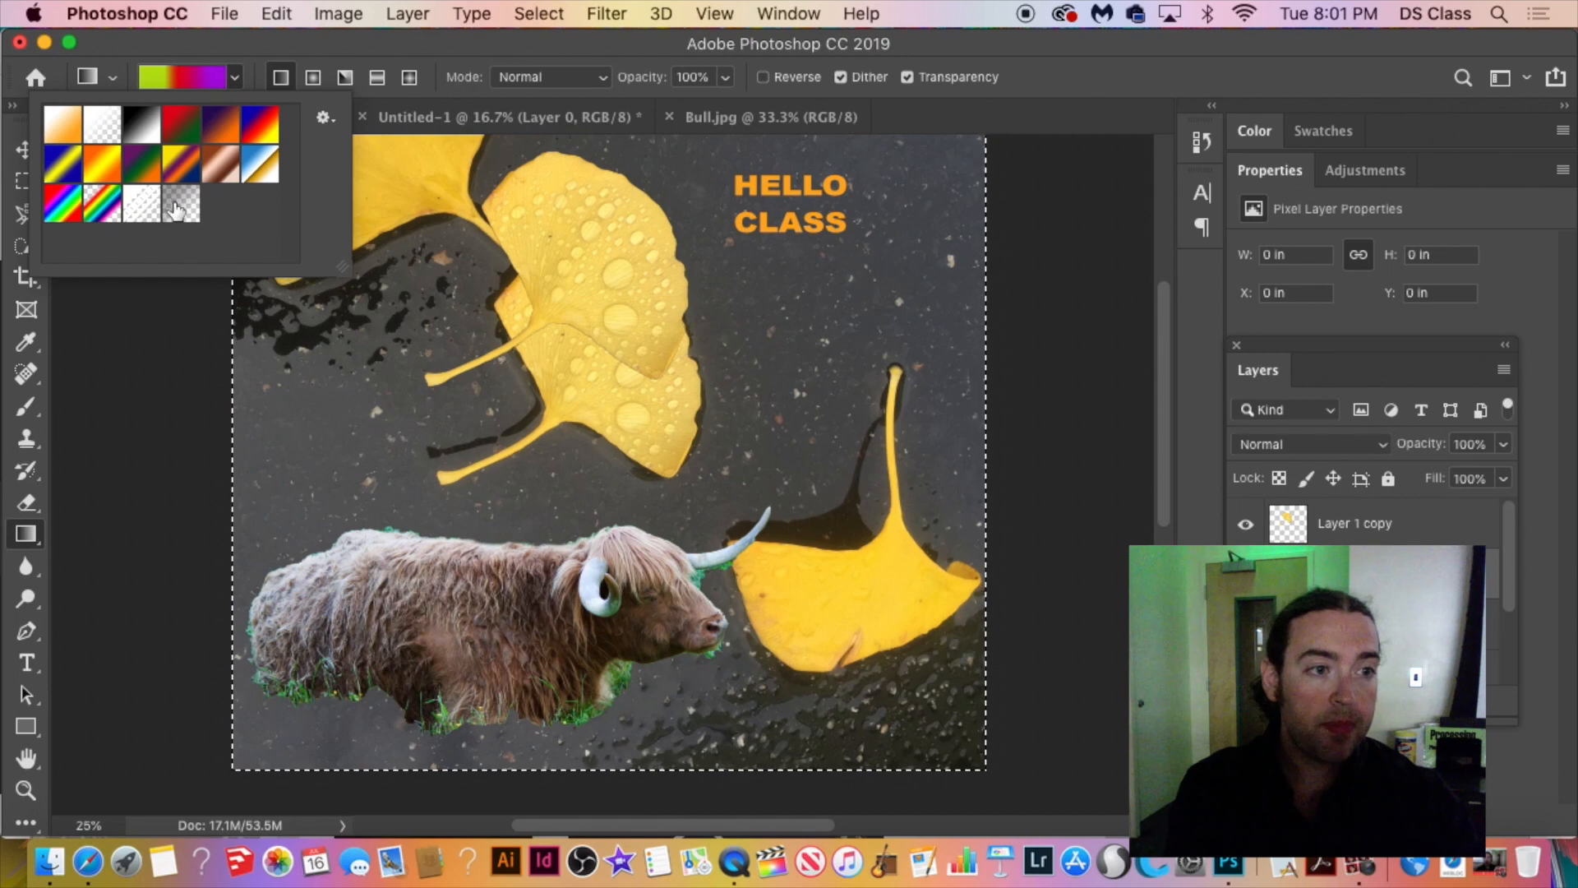
{"action": "left_click", "coordinate": [112, 129]}
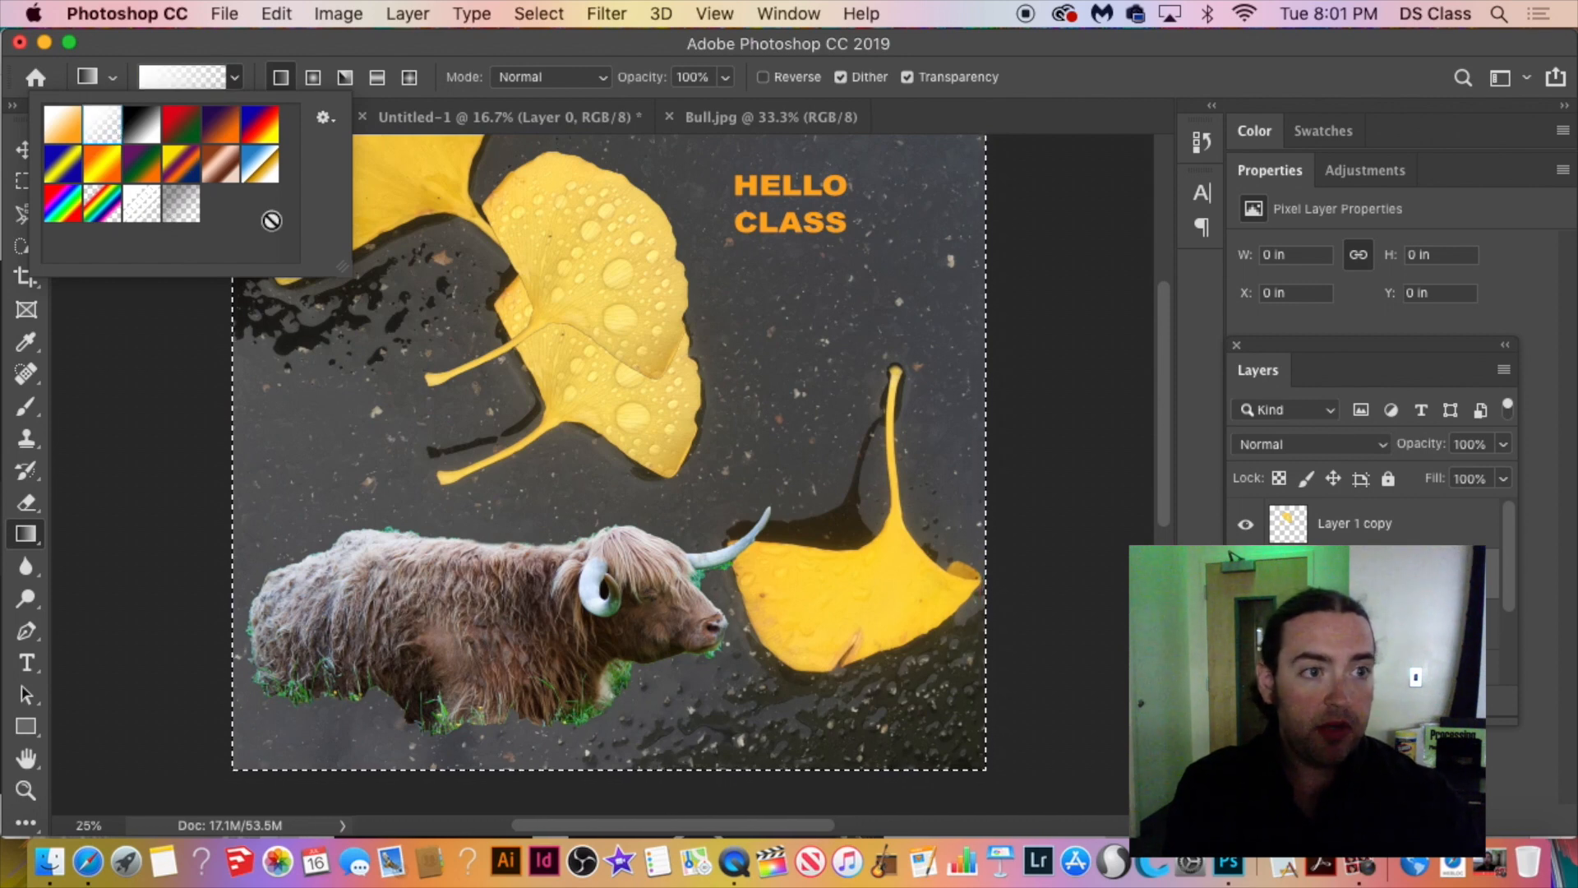
{"action": "left_click", "coordinate": [517, 765]}
{"action": "left_click_drag", "start_coordinate": [518, 766], "coordinate": [722, 284]}
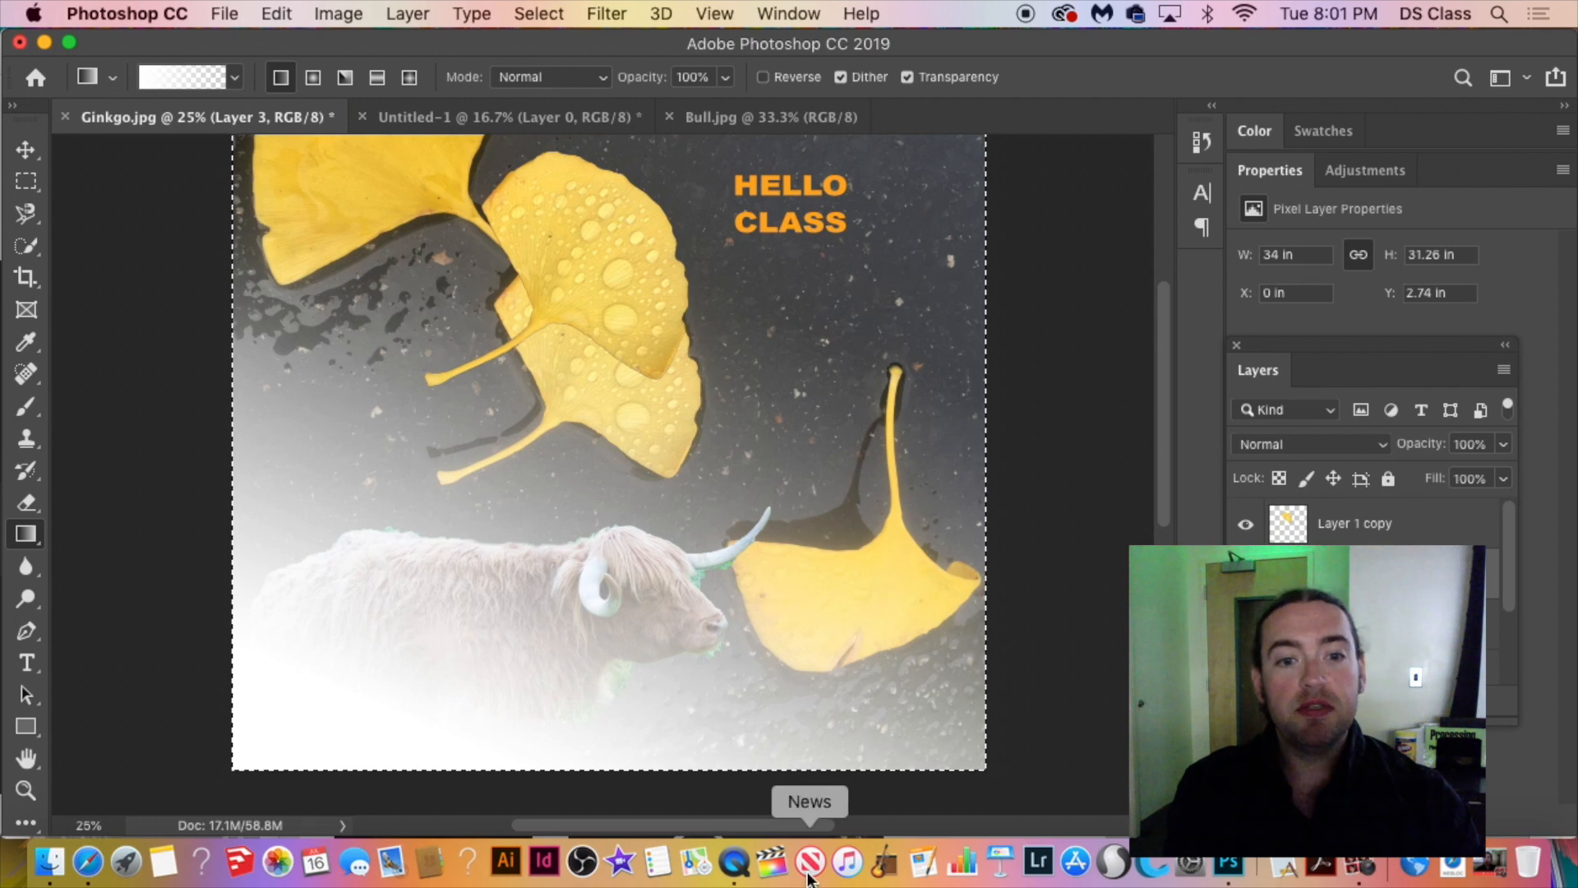
{"action": "key", "text": "super+z"}
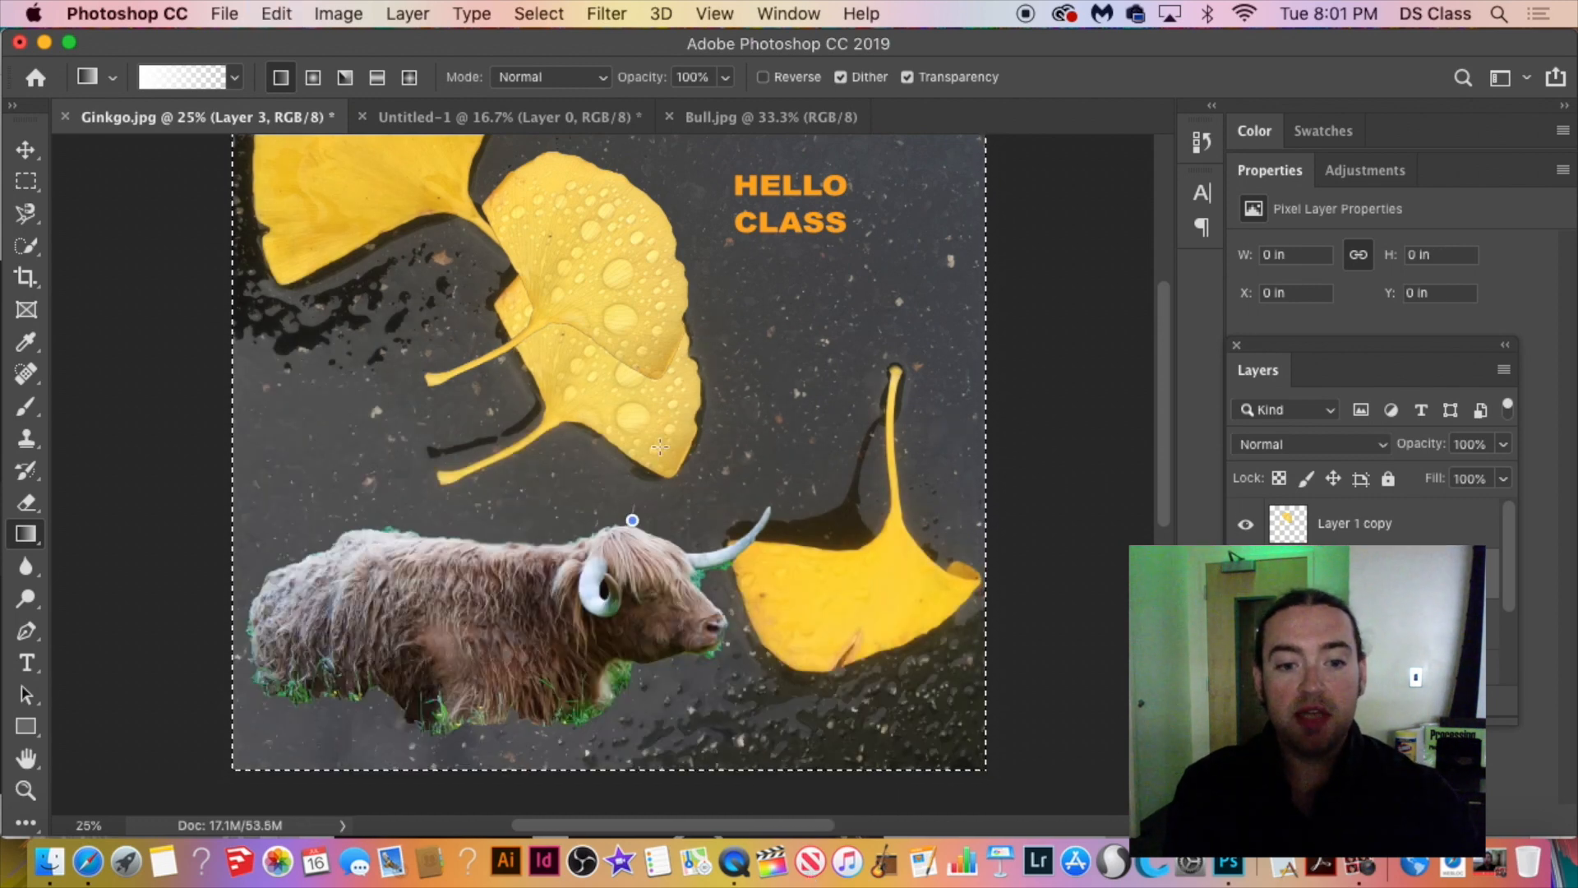
{"action": "key", "text": "super+shift+z"}
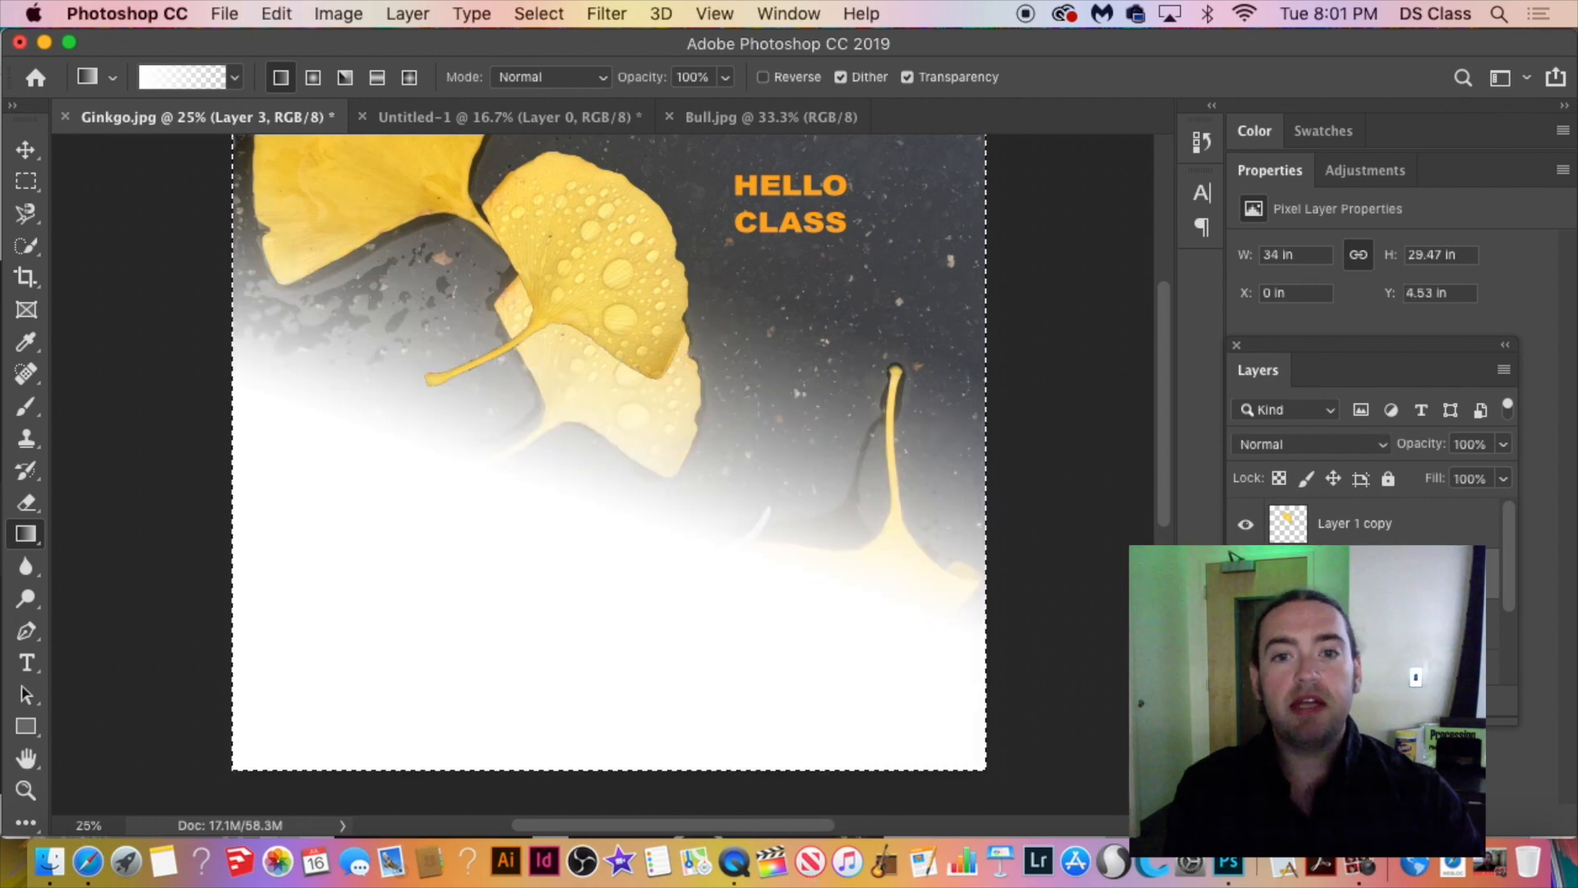
{"action": "scroll", "coordinate": [1027, 666], "scroll_direction": "up", "scroll_amount": 2}
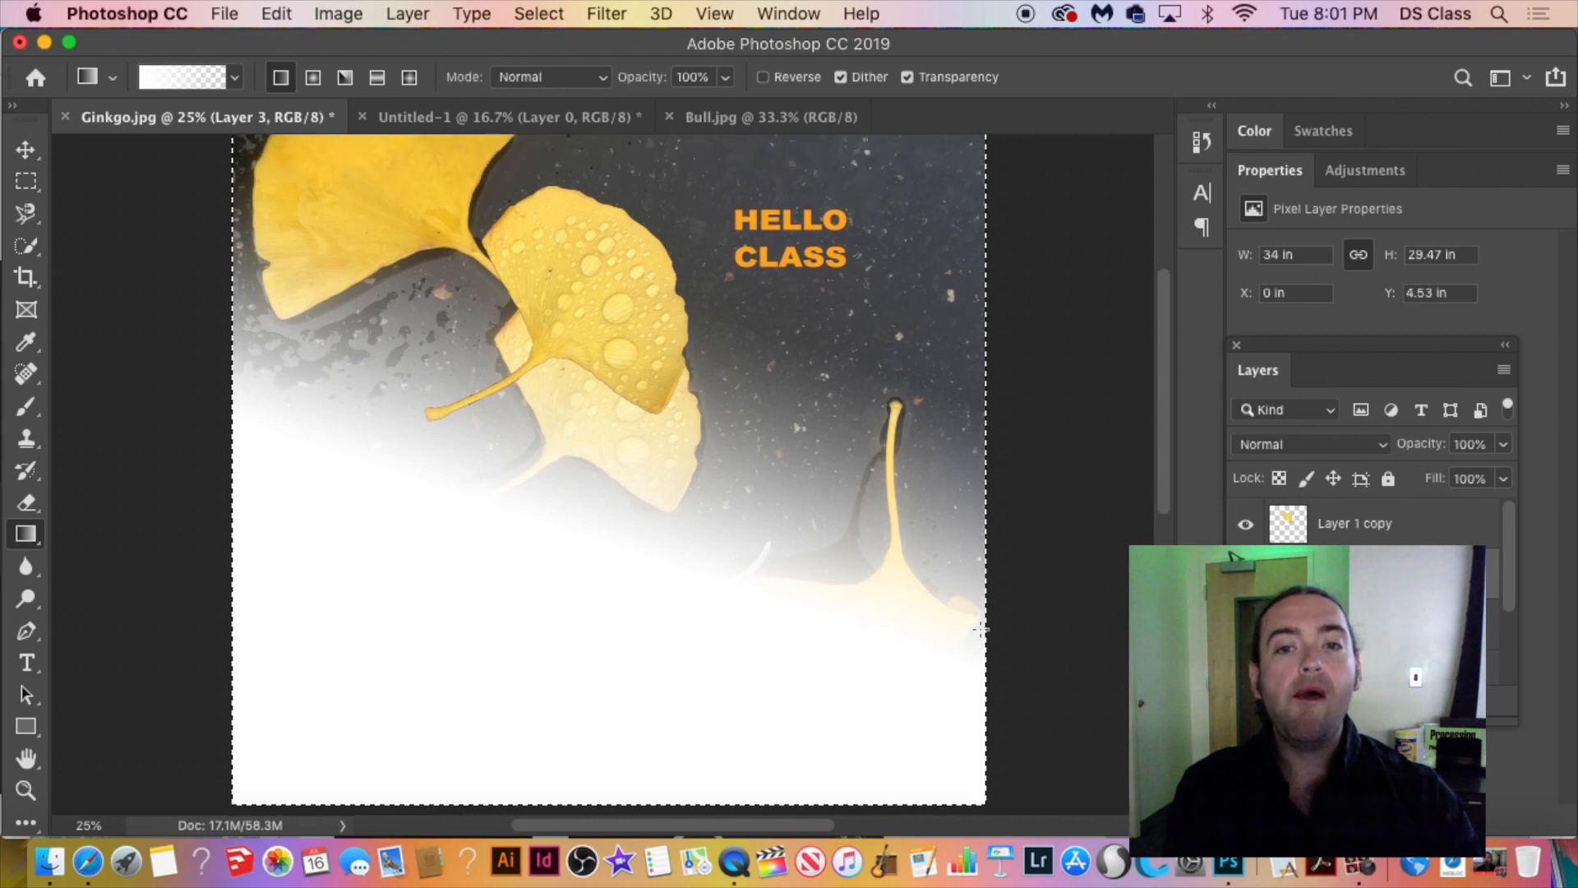
{"action": "key", "text": "super+z"}
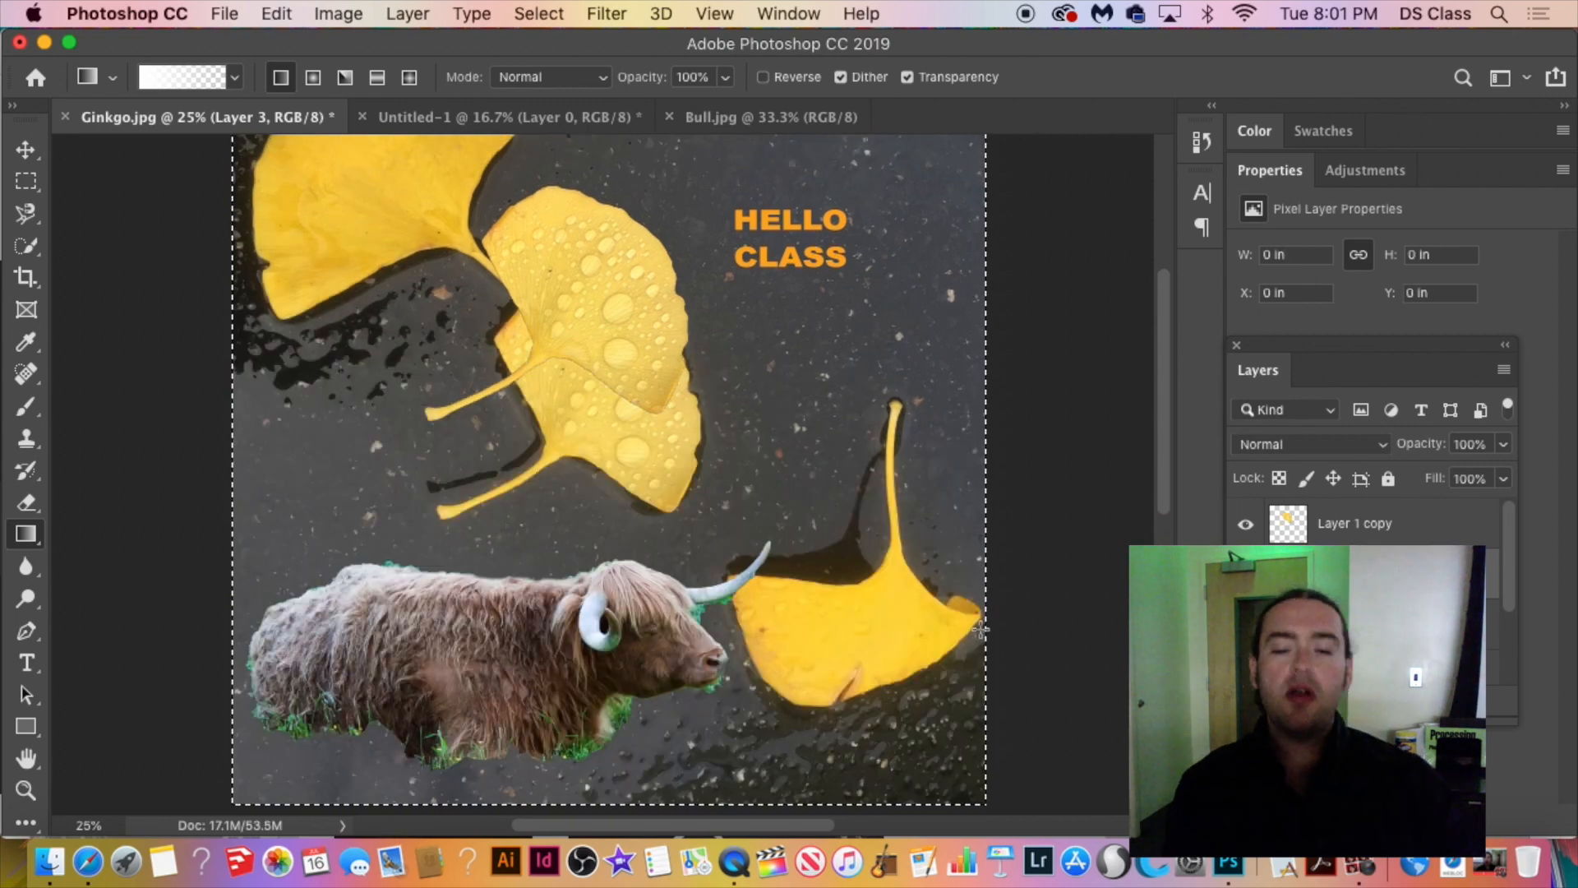
{"action": "key", "text": "super+d"}
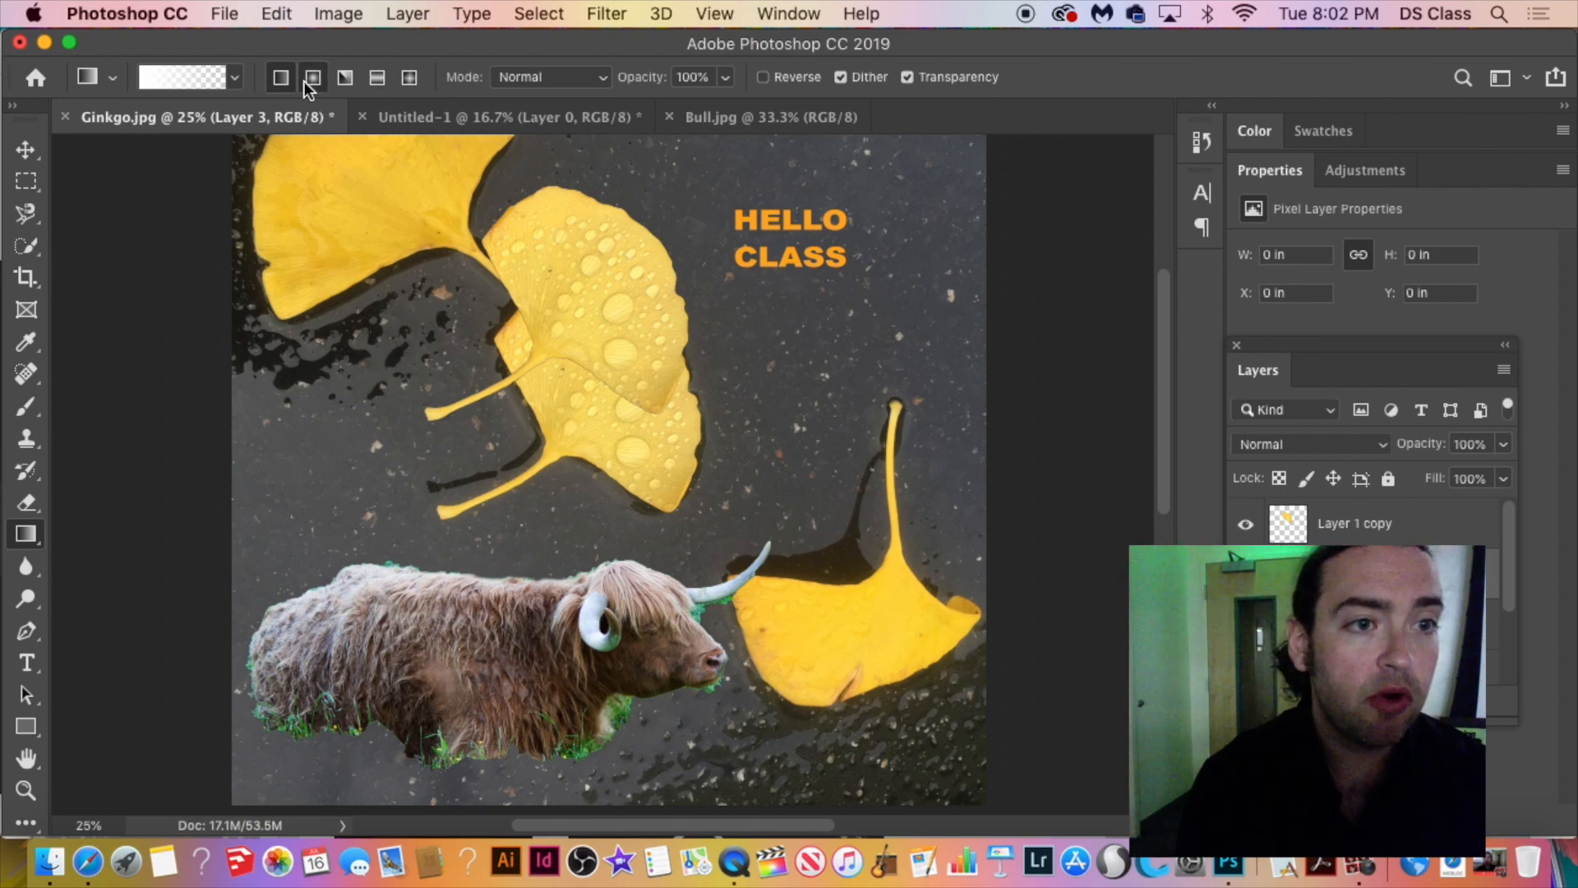
Try radial white fades centred on the wet leaves and on the image's lower-right corner, and undo both.
{"action": "left_click_drag", "start_coordinate": [649, 428], "coordinate": [797, 594]}
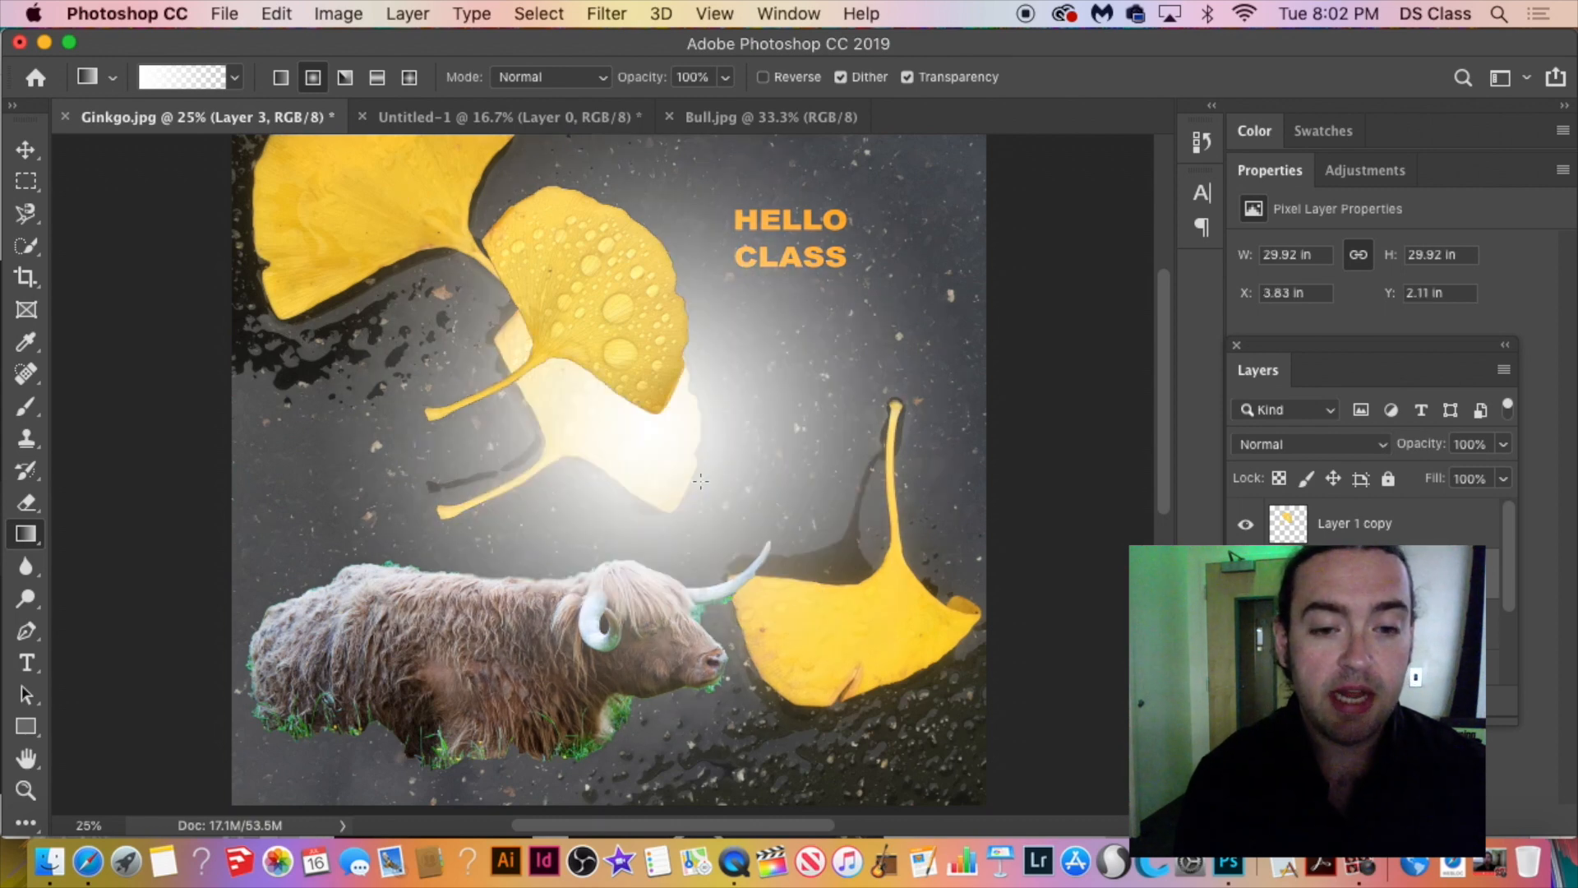
{"action": "left_click_drag", "start_coordinate": [938, 793], "coordinate": [655, 472]}
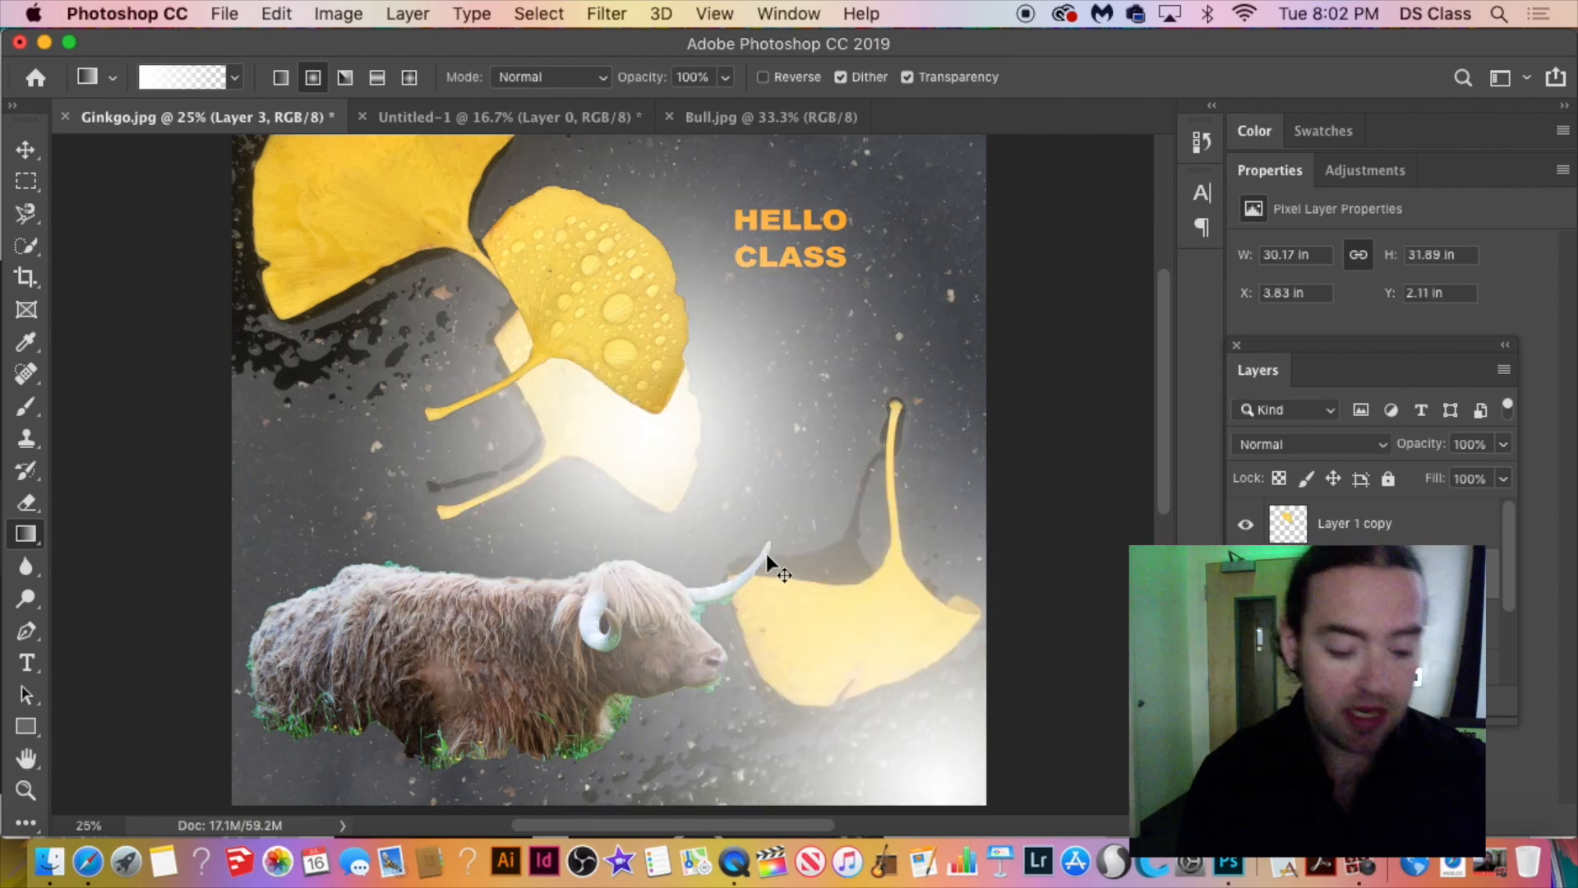
{"action": "key", "text": "super+z"}
{"action": "key", "text": "super+z"}
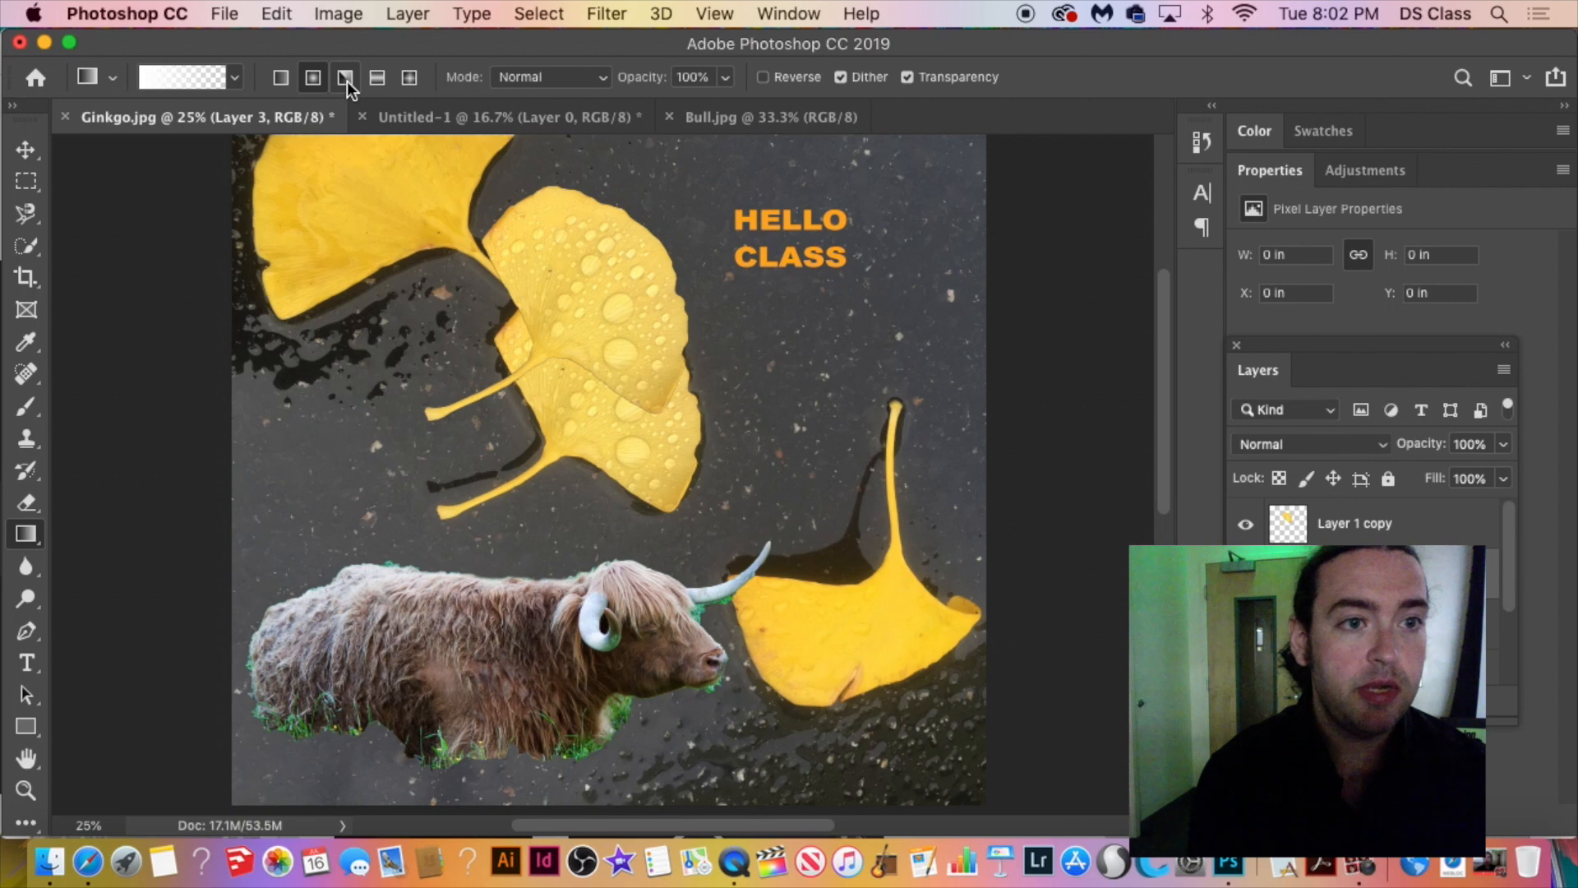
Try a diamond-shaped white fade outward from the wet leaves, and undo it.
{"action": "left_click", "coordinate": [410, 77]}
{"action": "left_click_drag", "start_coordinate": [665, 361], "coordinate": [1064, 687]}
{"action": "key", "text": "super+z"}
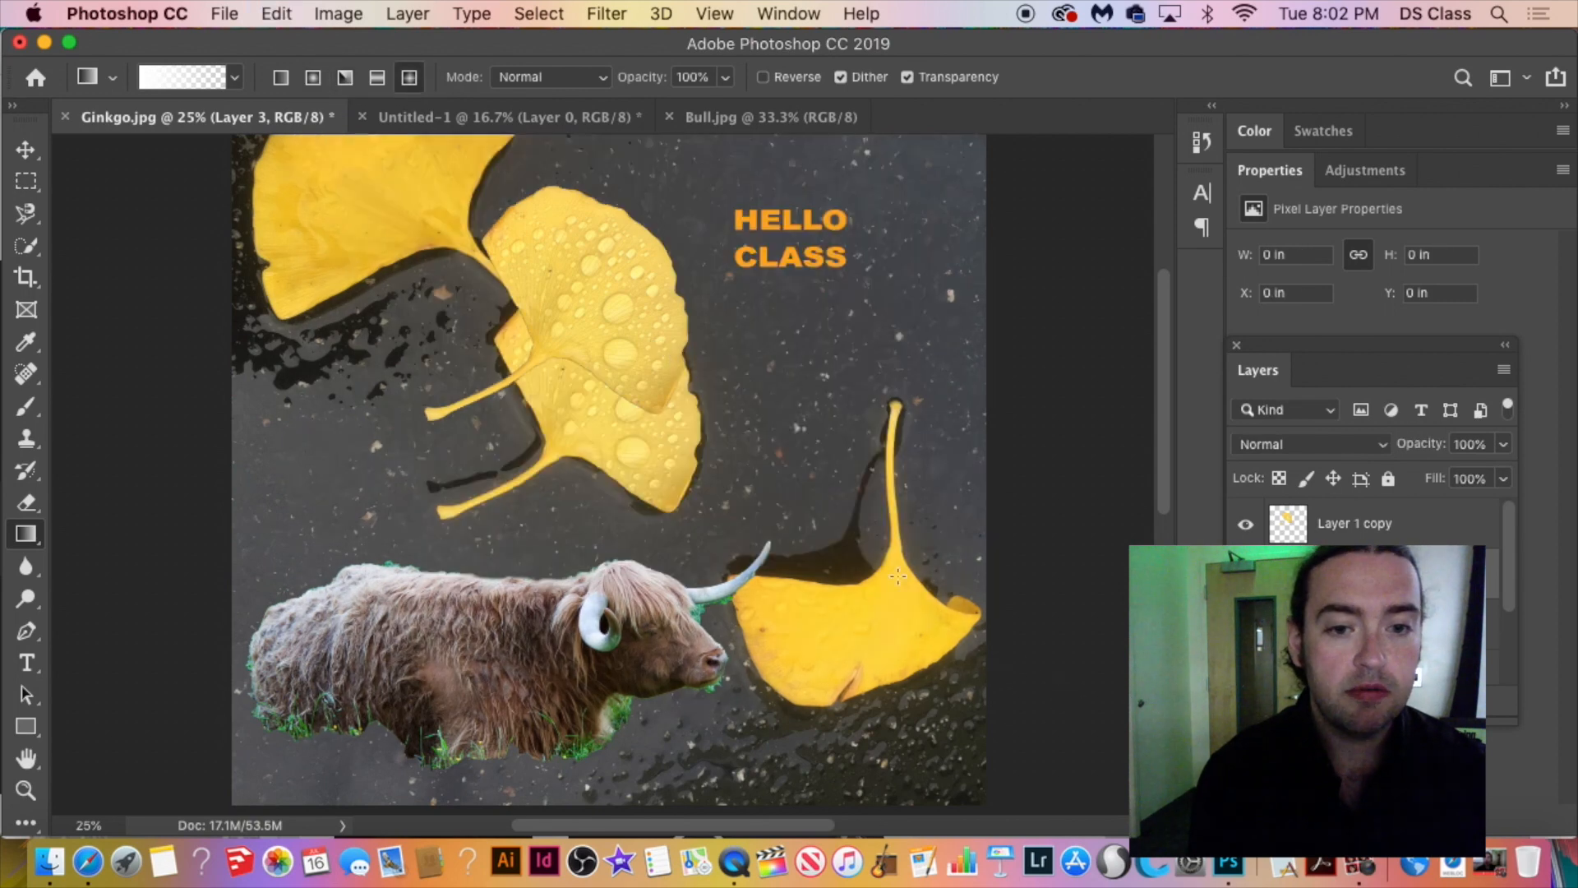
Reselect the Foreground to Transparent preset and examine its settings in the Gradient Editor without changing them.
{"action": "left_click", "coordinate": [235, 77]}
{"action": "double_click", "coordinate": [105, 127]}
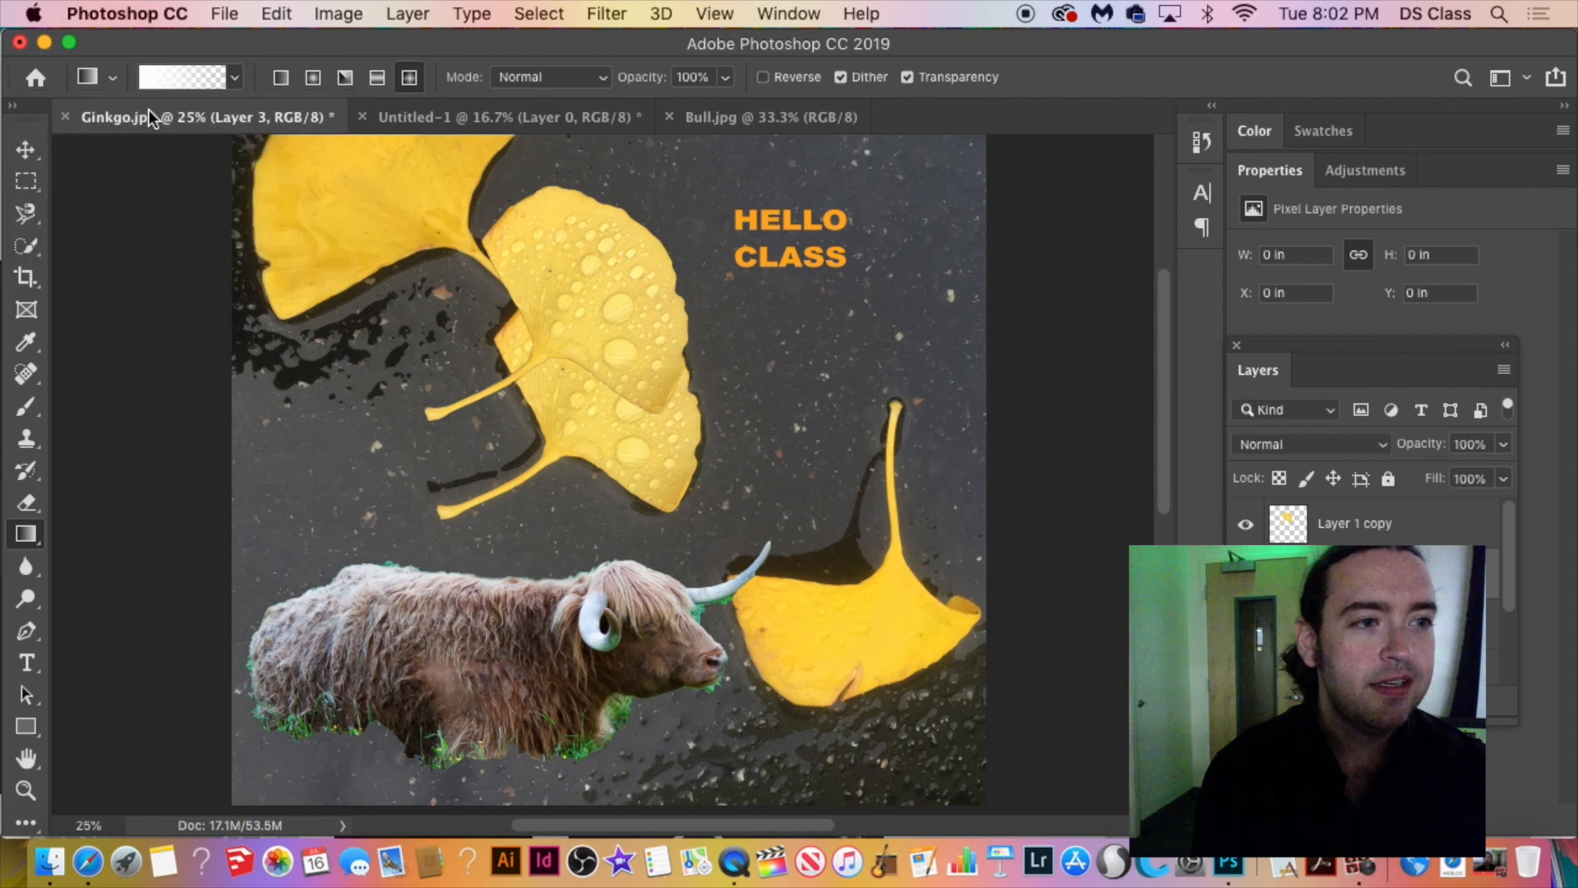
{"action": "left_click", "coordinate": [169, 84]}
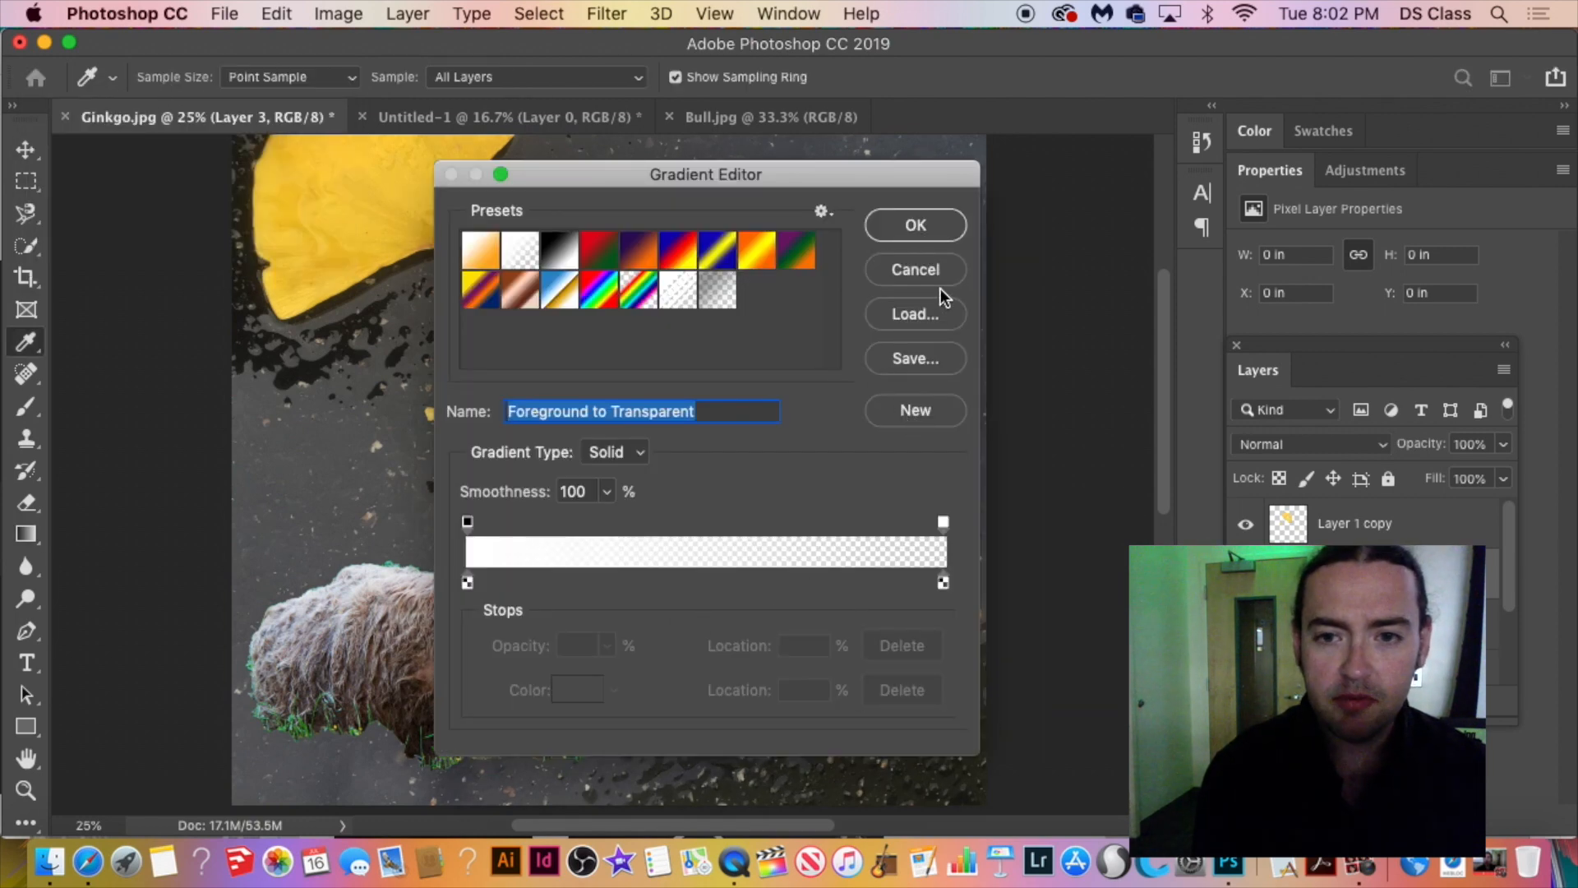
{"action": "left_click", "coordinate": [911, 276]}
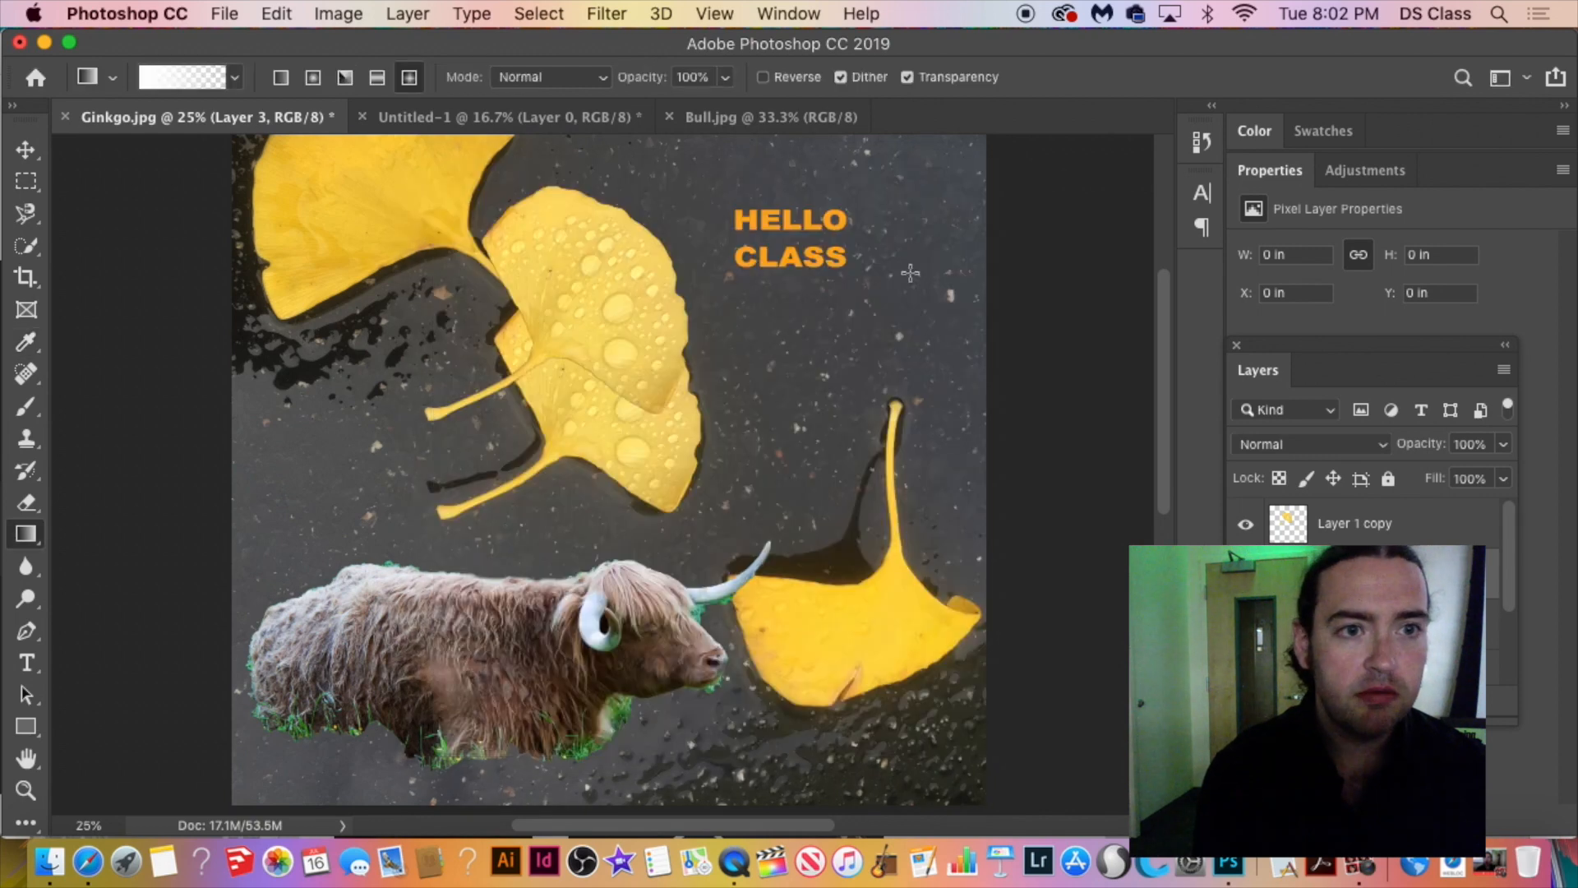
Turn on Reverse and try diamond fades outward from the middle of the image, undoing each fill.
{"action": "left_click_drag", "start_coordinate": [682, 352], "coordinate": [1004, 722]}
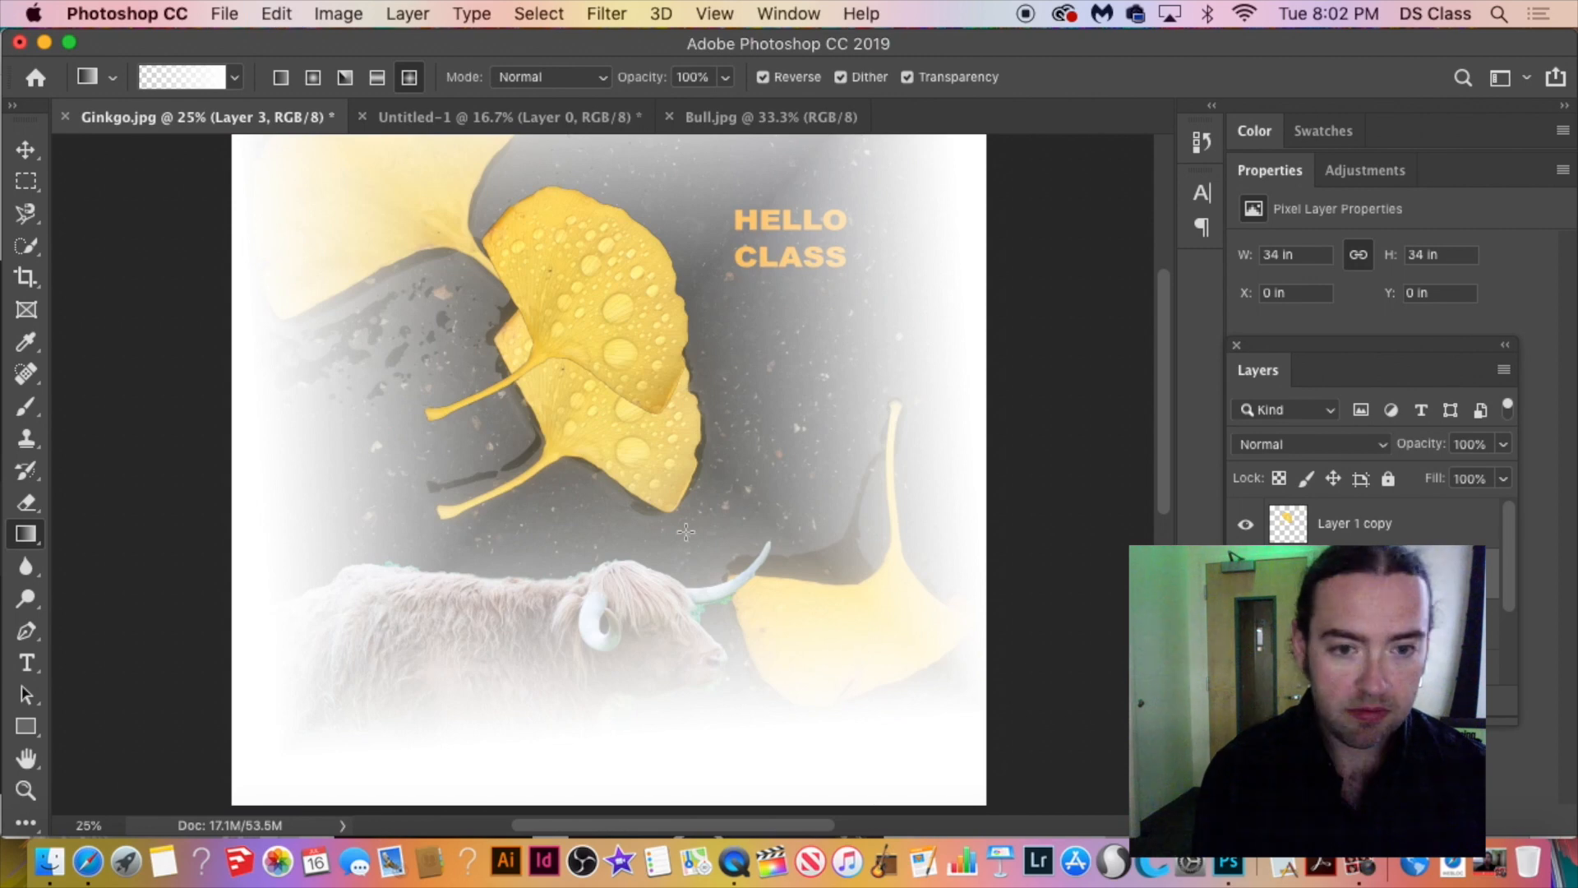
{"action": "key", "text": "ctrl+z"}
{"action": "left_click_drag", "start_coordinate": [654, 501], "coordinate": [971, 773]}
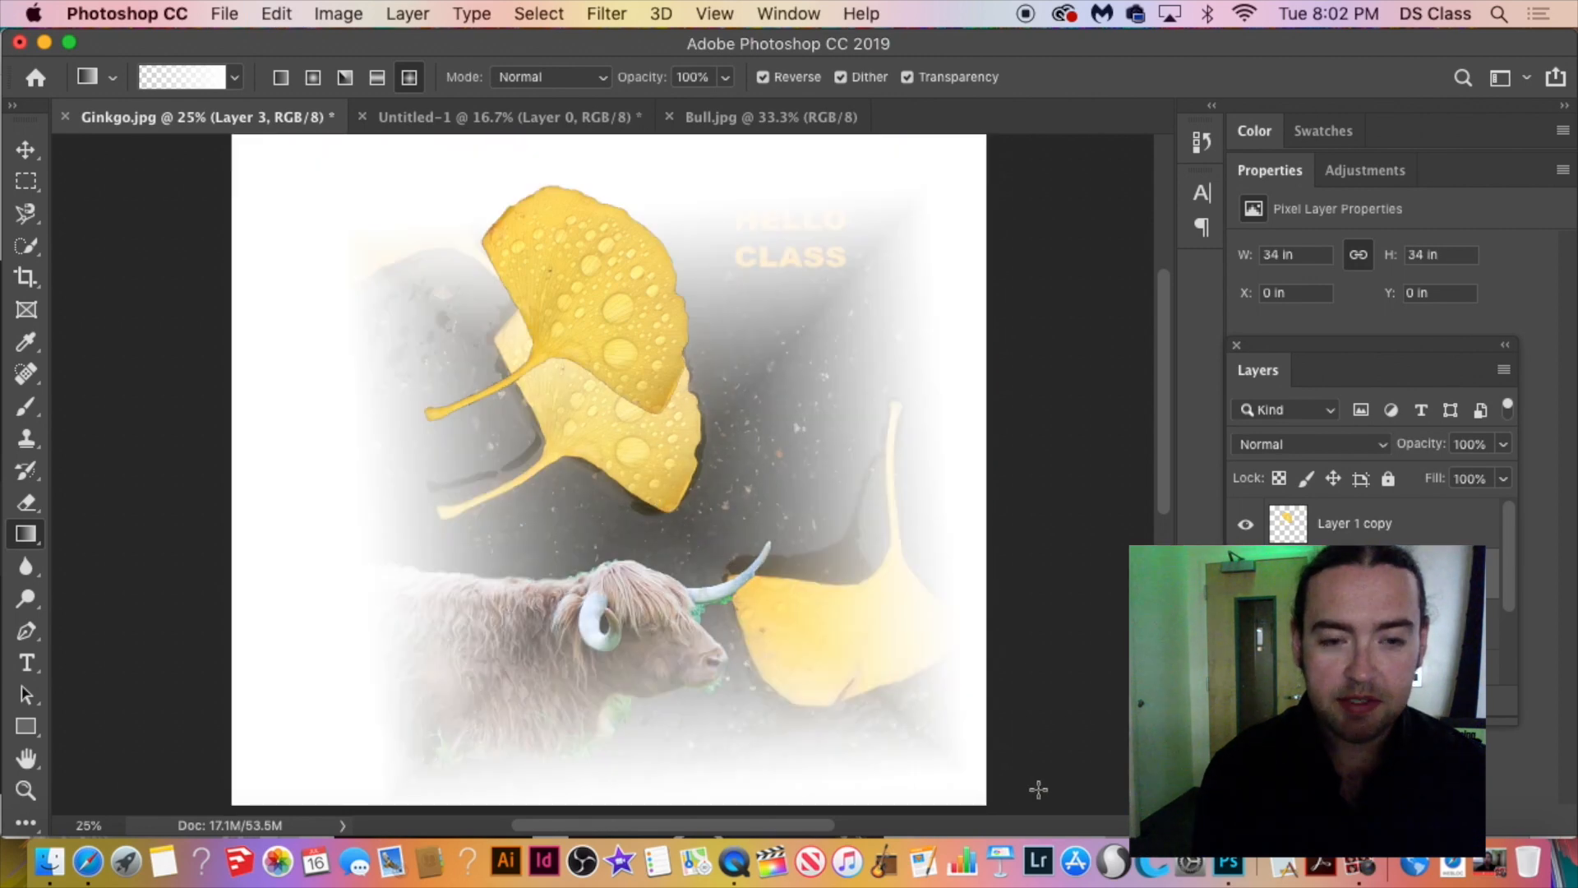
{"action": "key", "text": "super+z"}
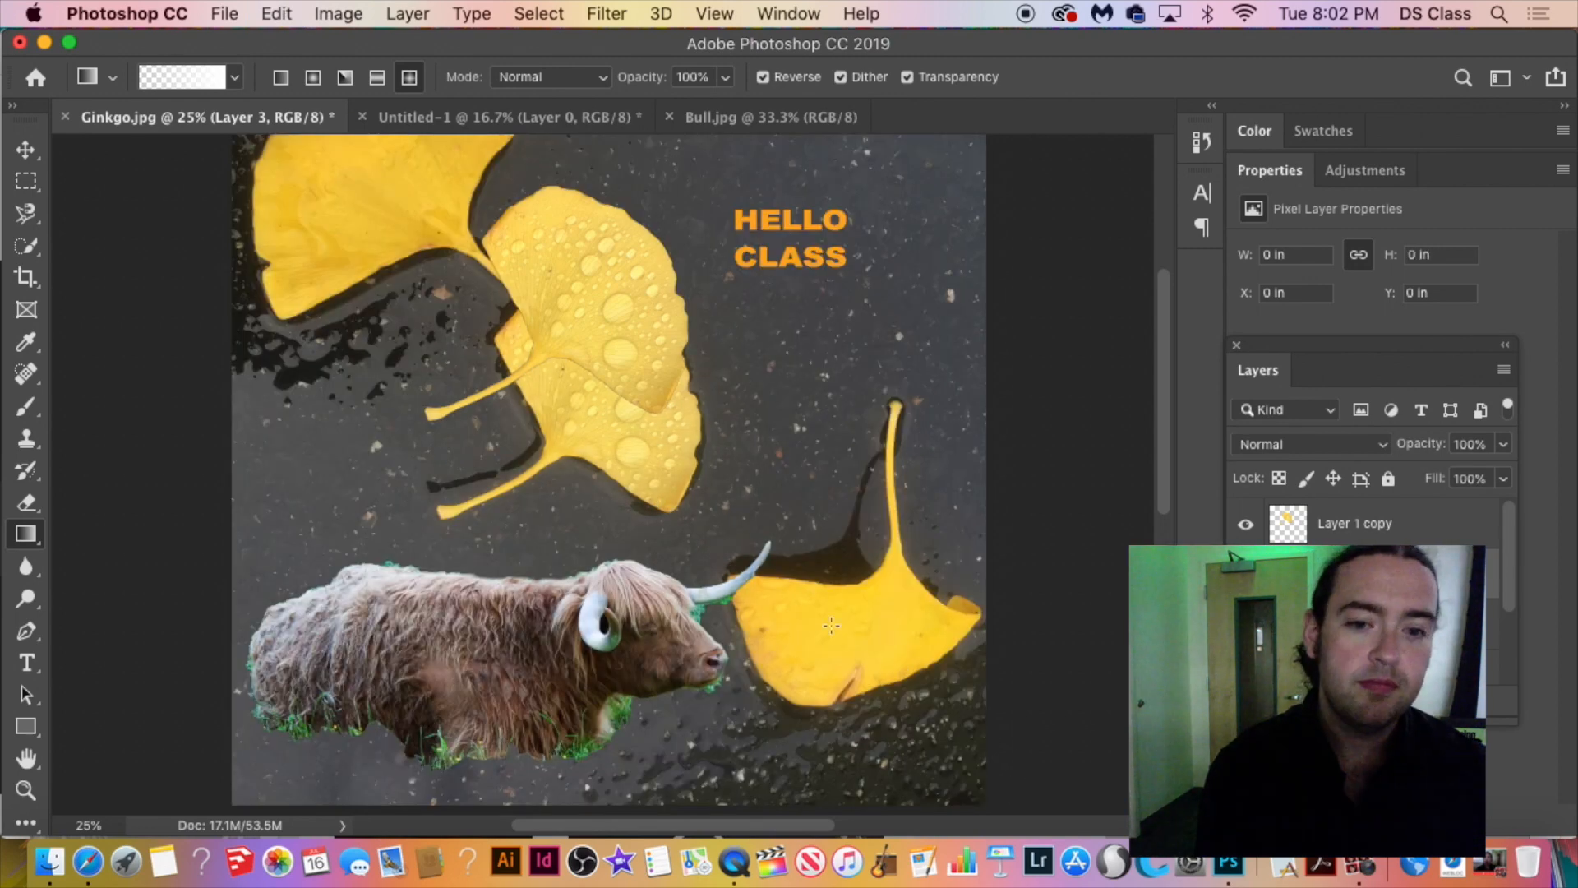
{"action": "left_click_drag", "start_coordinate": [927, 759], "coordinate": [928, 760]}
{"action": "key", "text": "super+z"}
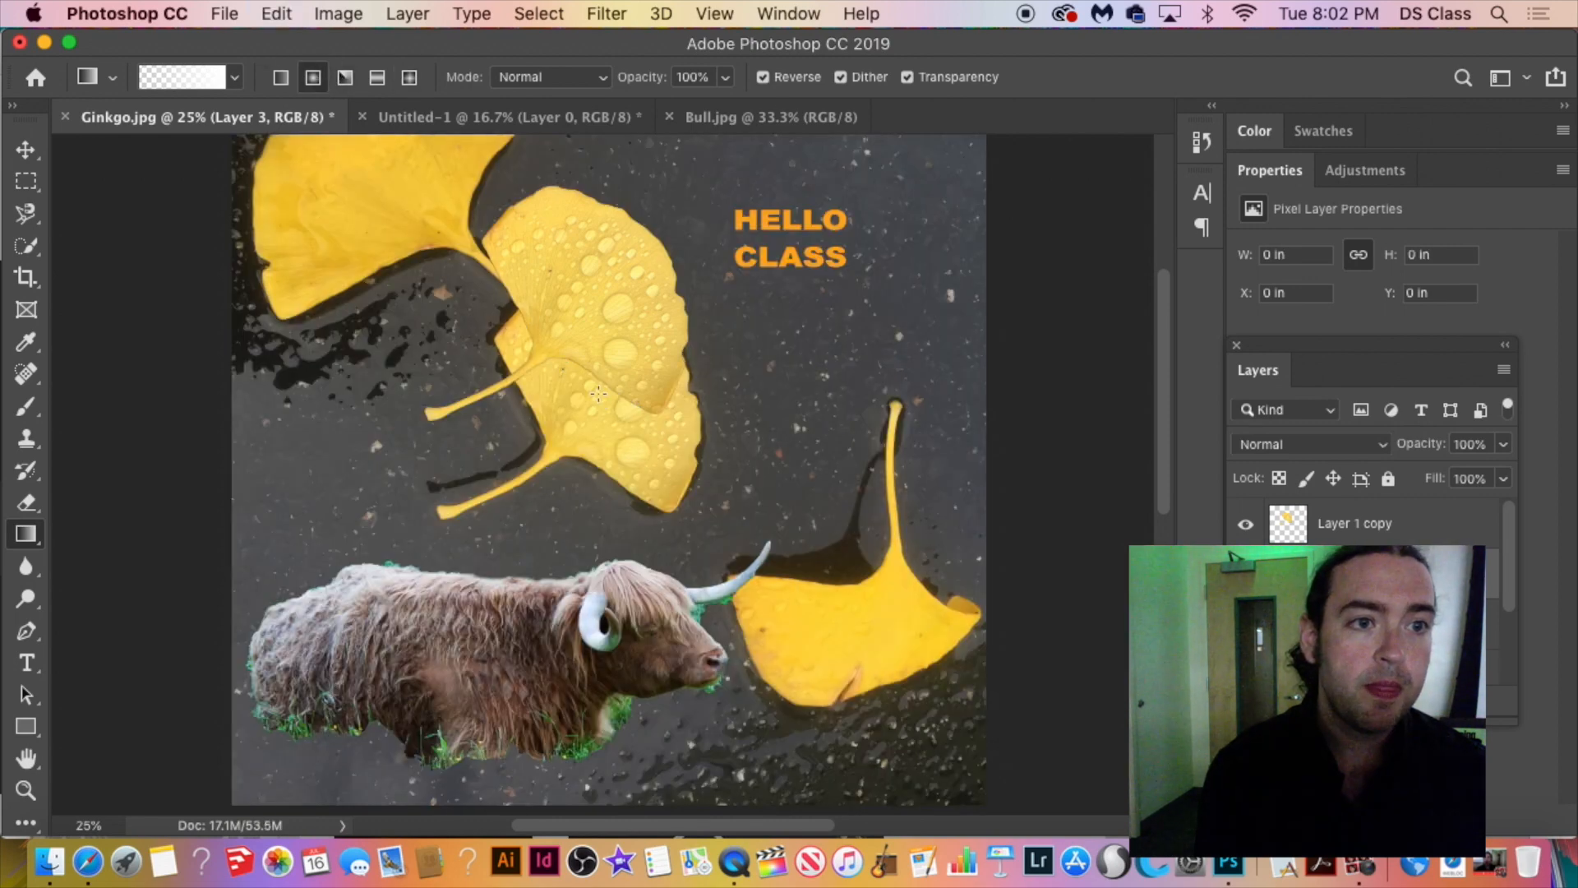
Draw reversed radial fades outward from the wet leaves, undoing each until a large, soft white vignette covers the image edges.
{"action": "left_click_drag", "start_coordinate": [596, 393], "coordinate": [937, 705]}
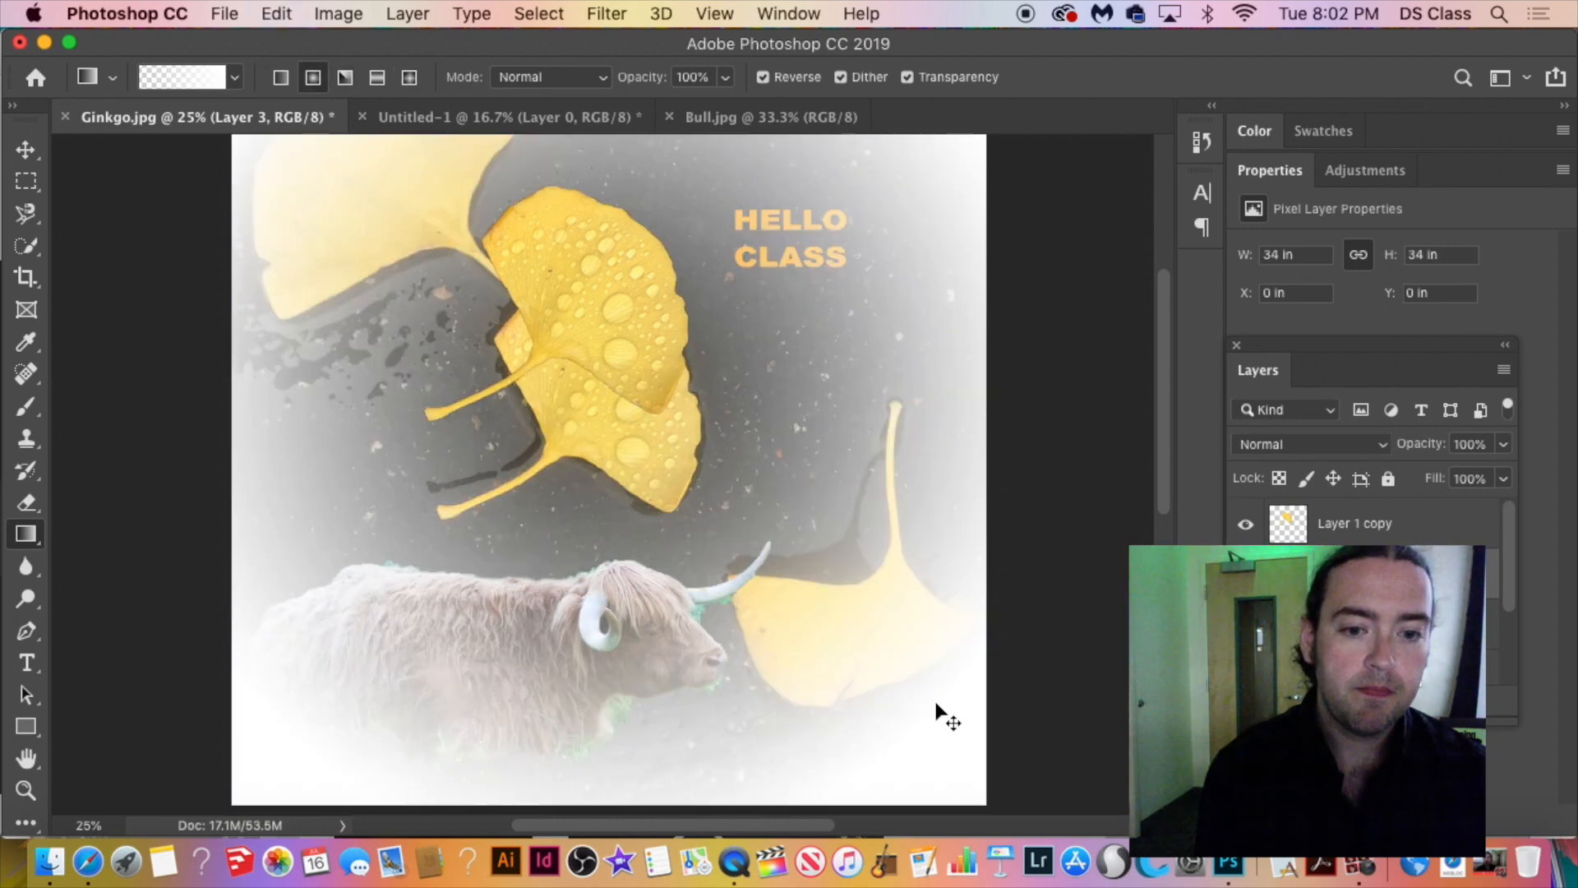
{"action": "key", "text": "super+z"}
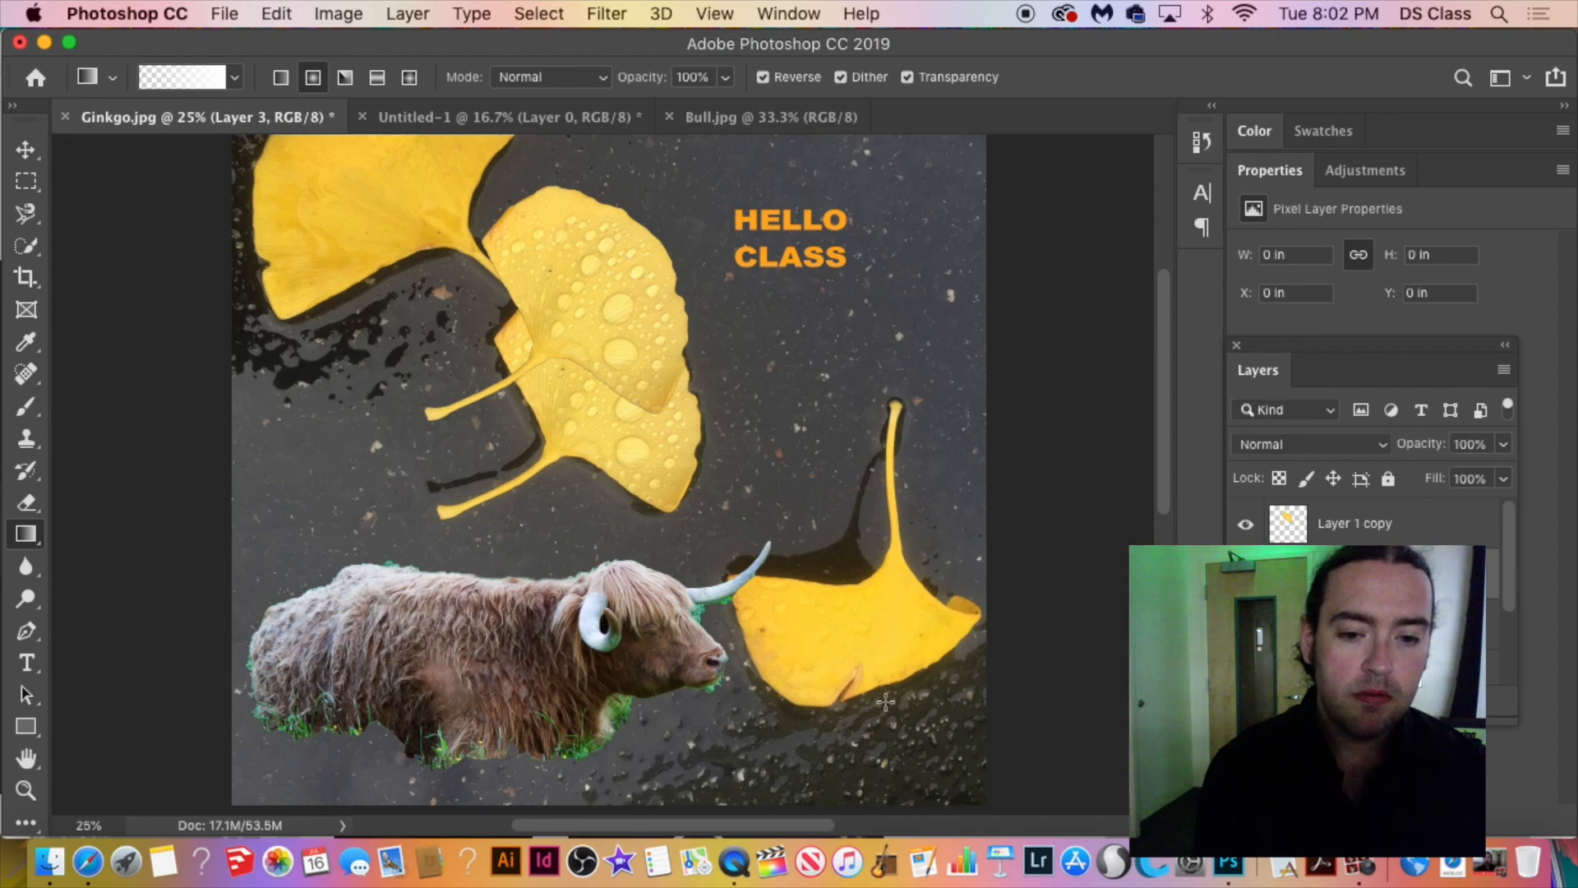
{"action": "left_click_drag", "start_coordinate": [961, 808], "coordinate": [961, 809]}
{"action": "key", "text": "super+z"}
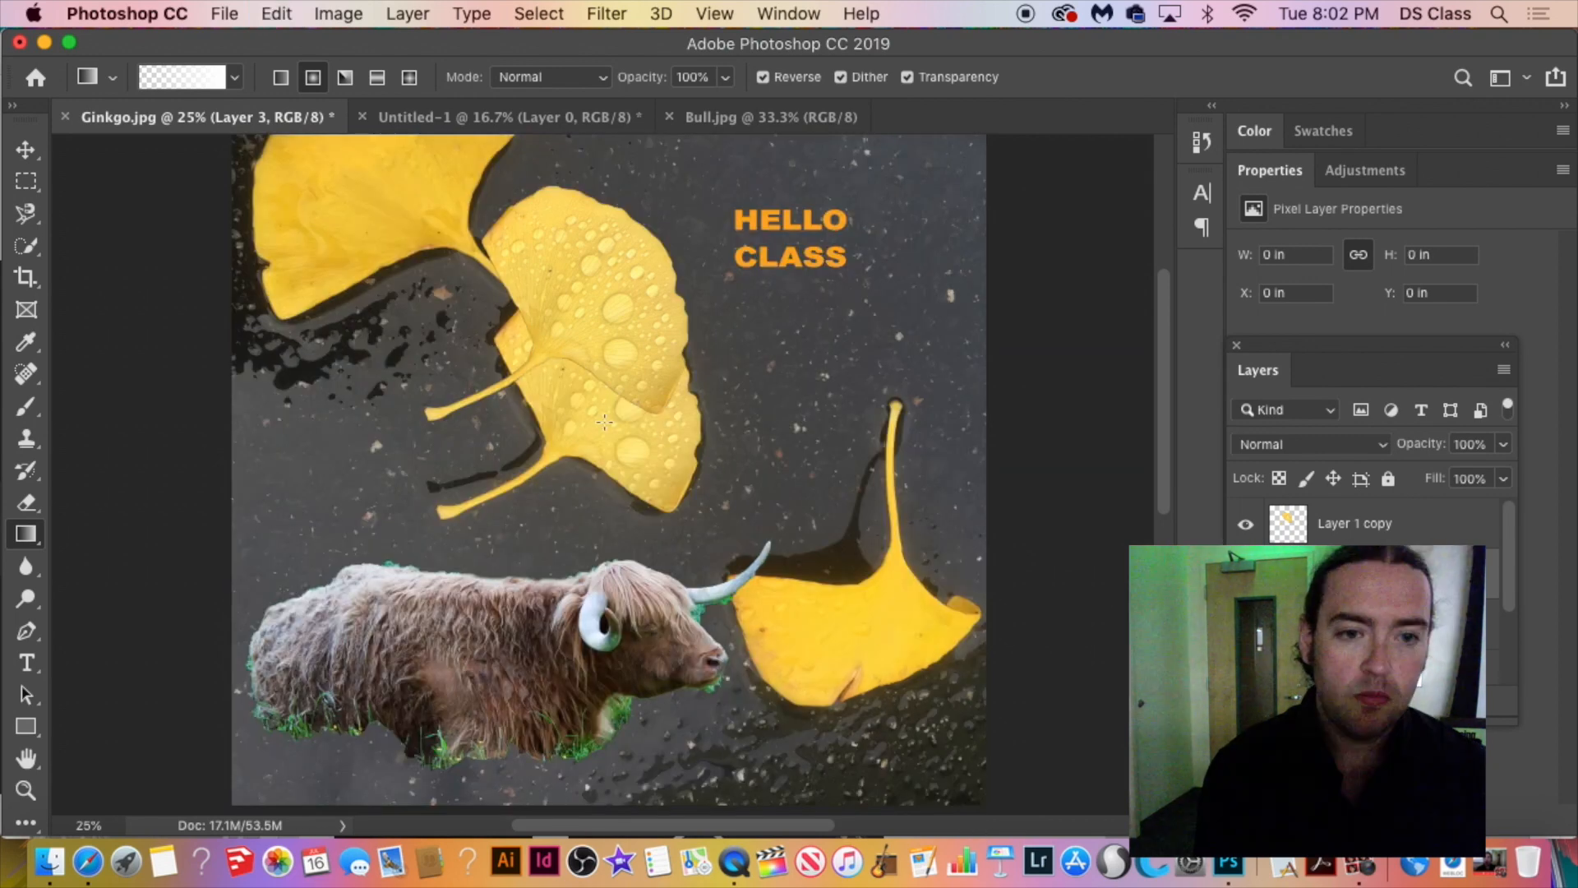
{"action": "left_click_drag", "start_coordinate": [598, 409], "coordinate": [1008, 638]}
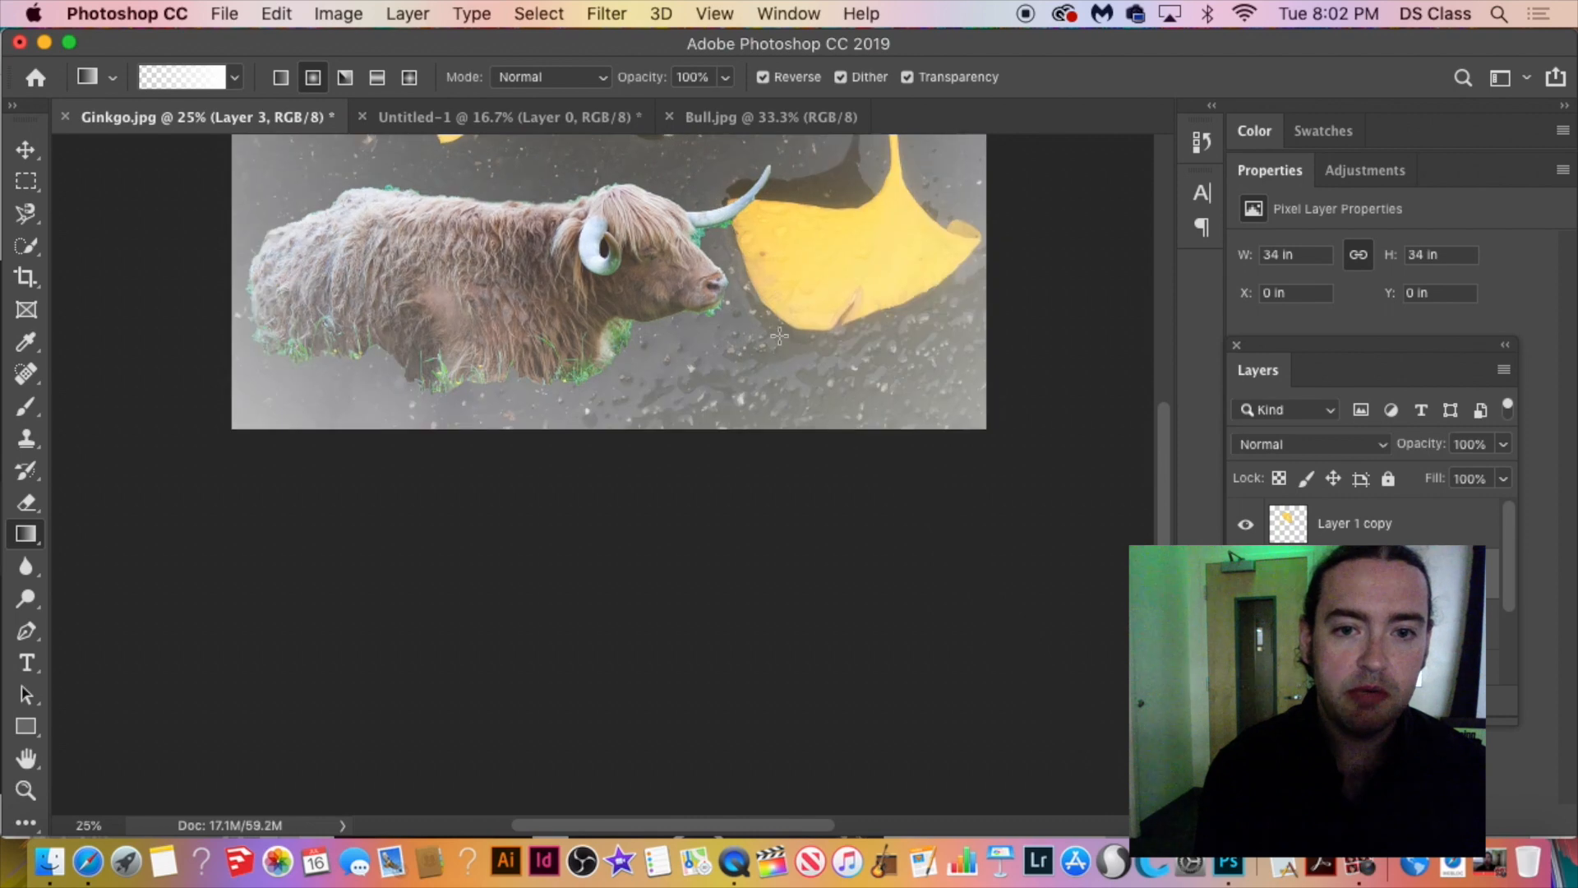
{"action": "scroll", "coordinate": [761, 381], "scroll_direction": "up", "scroll_amount": 5}
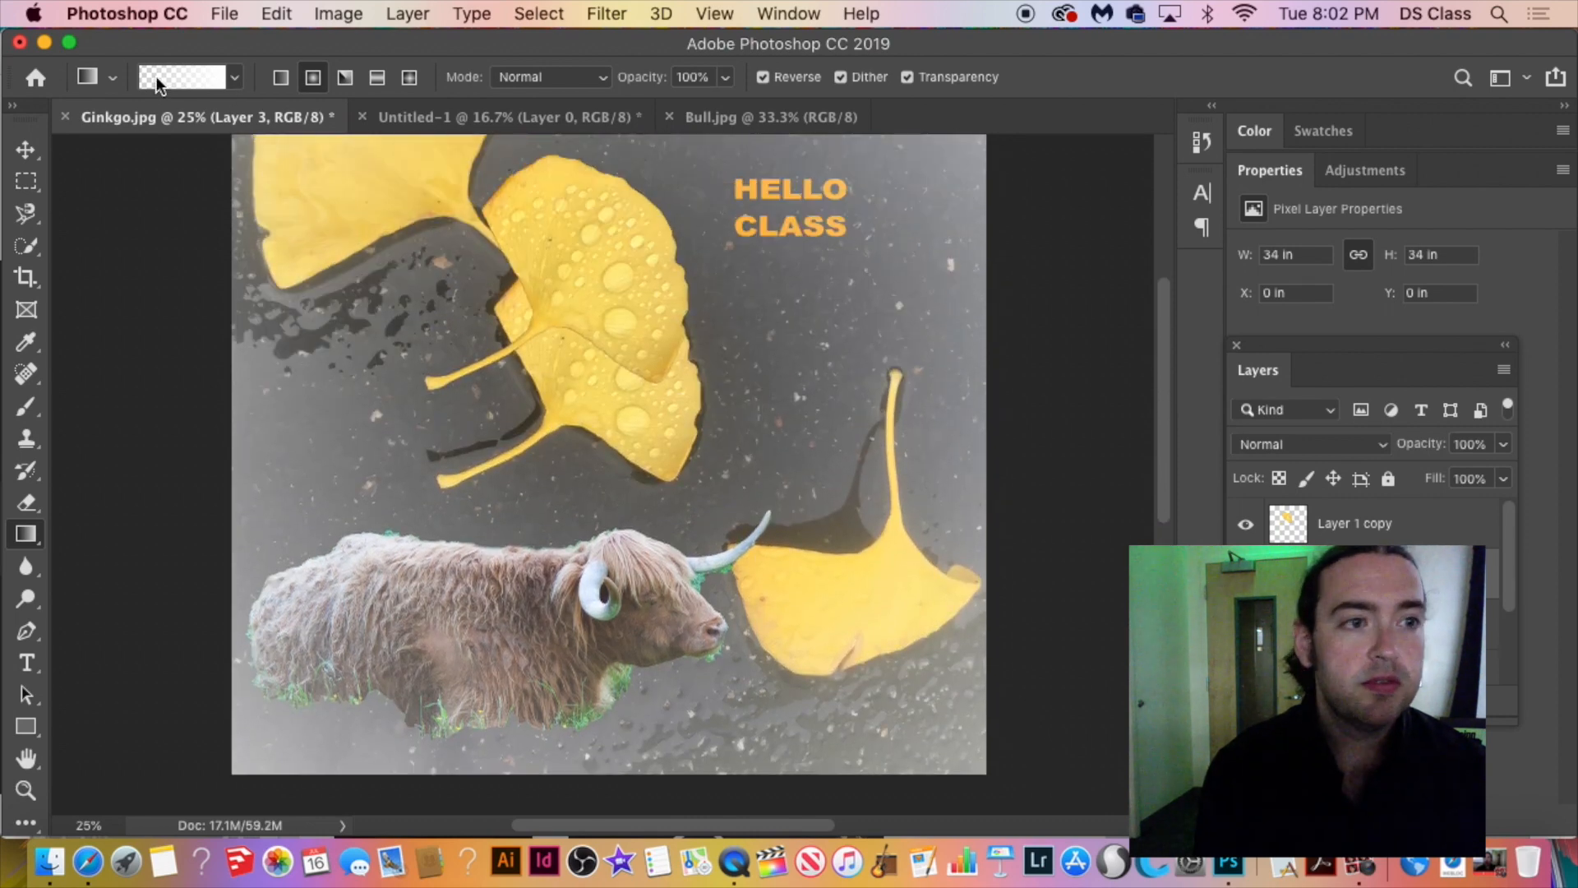
Move the transparent gradient's end colour stop inward to about 71%, and test it with a radial fade outward from the wet leaves, undoing the fill.
{"action": "left_click", "coordinate": [159, 78]}
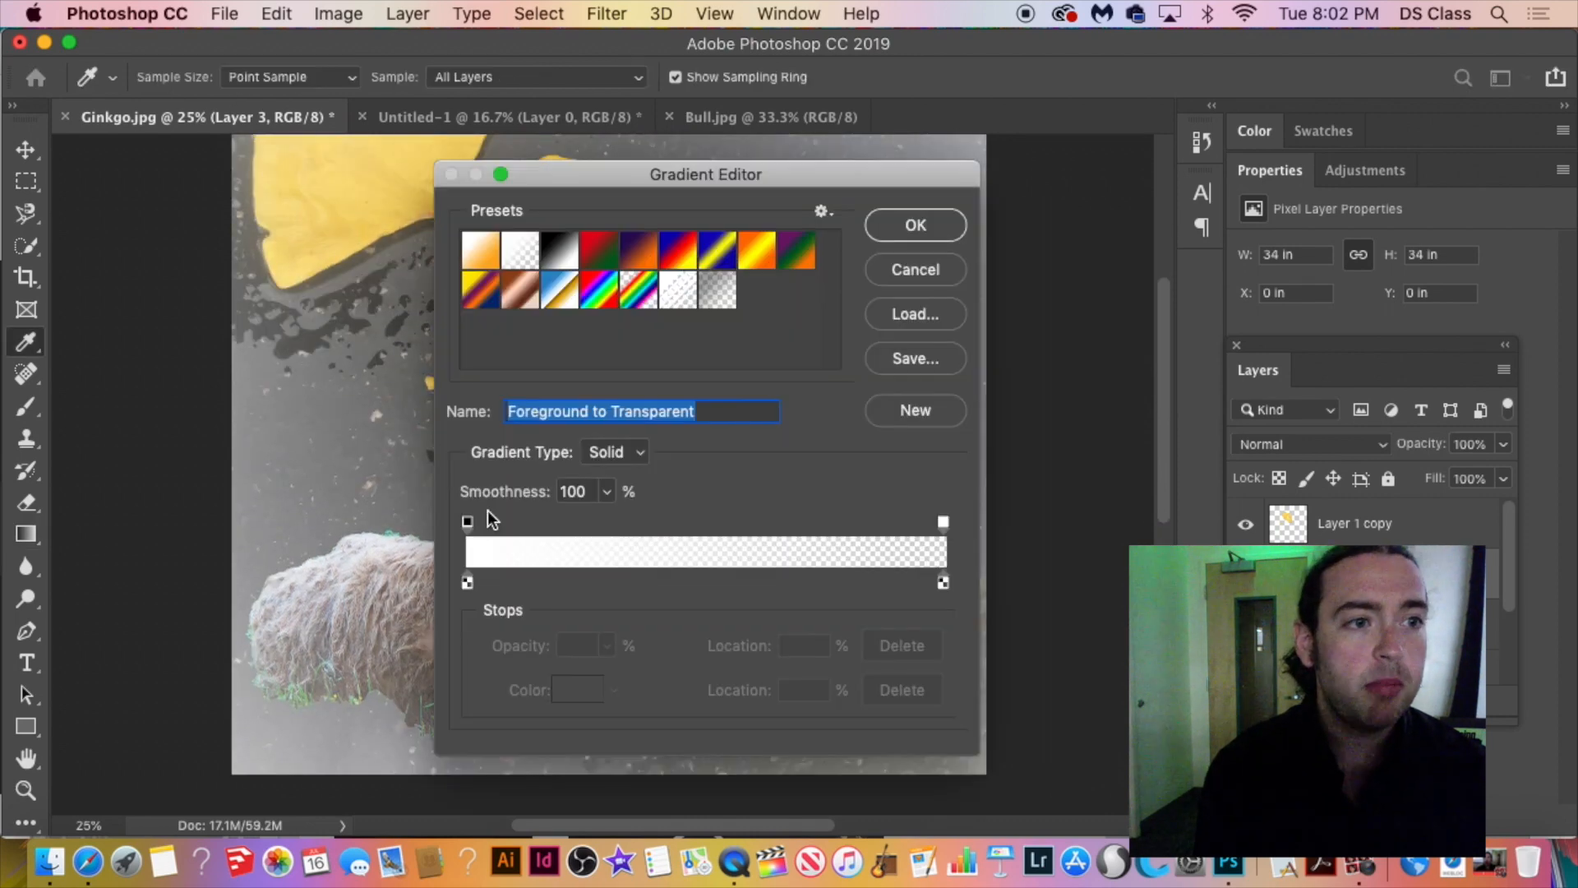
{"action": "left_click", "coordinate": [943, 583]}
{"action": "double_click", "coordinate": [943, 582]}
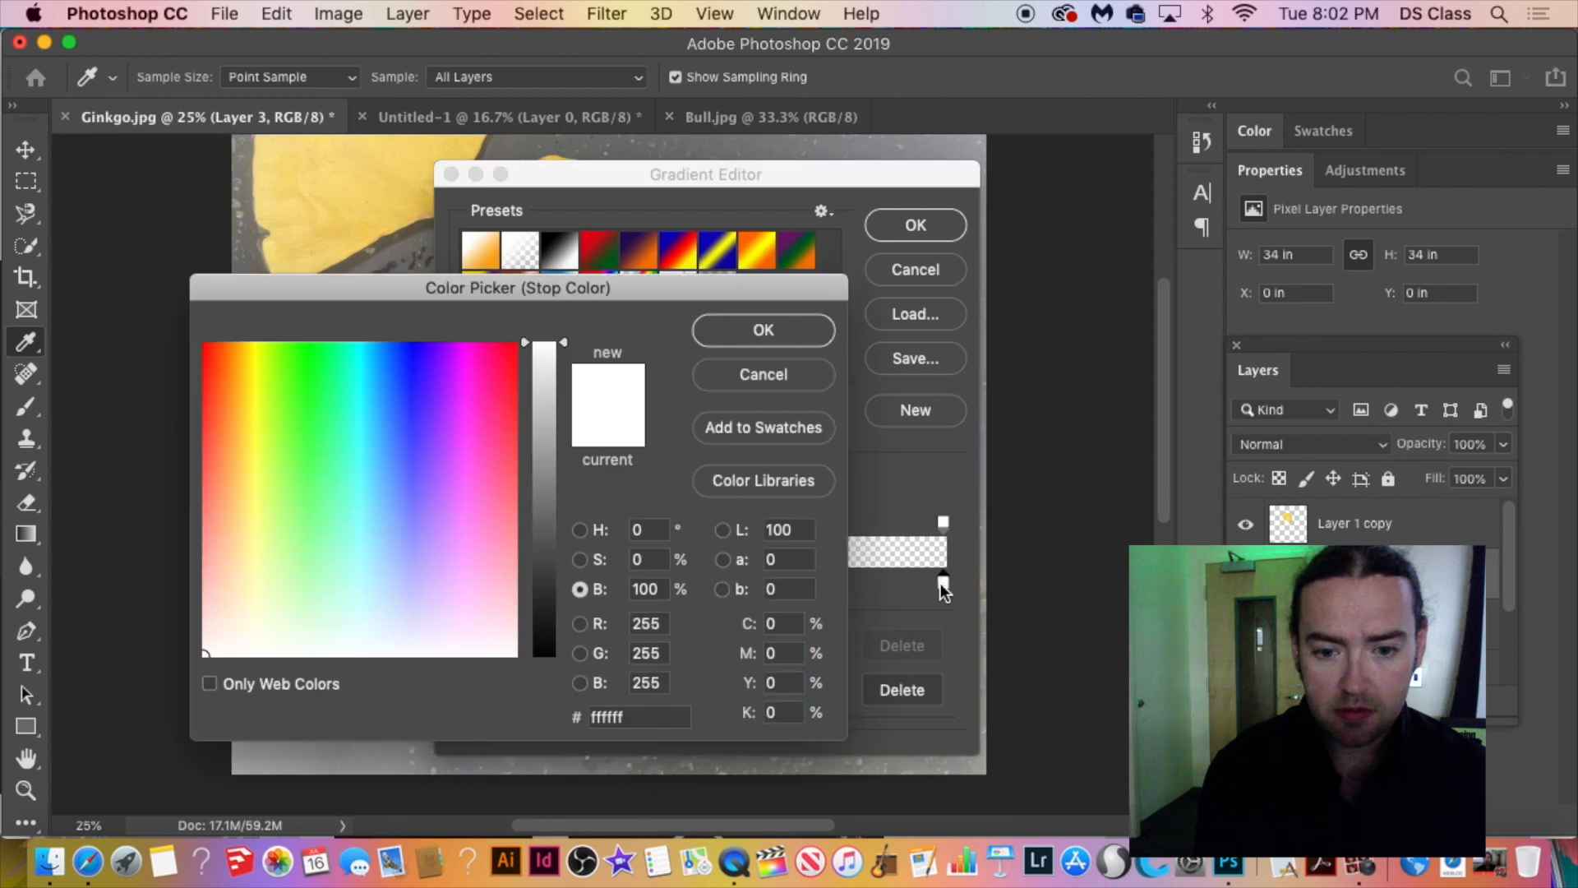
{"action": "left_click", "coordinate": [806, 380]}
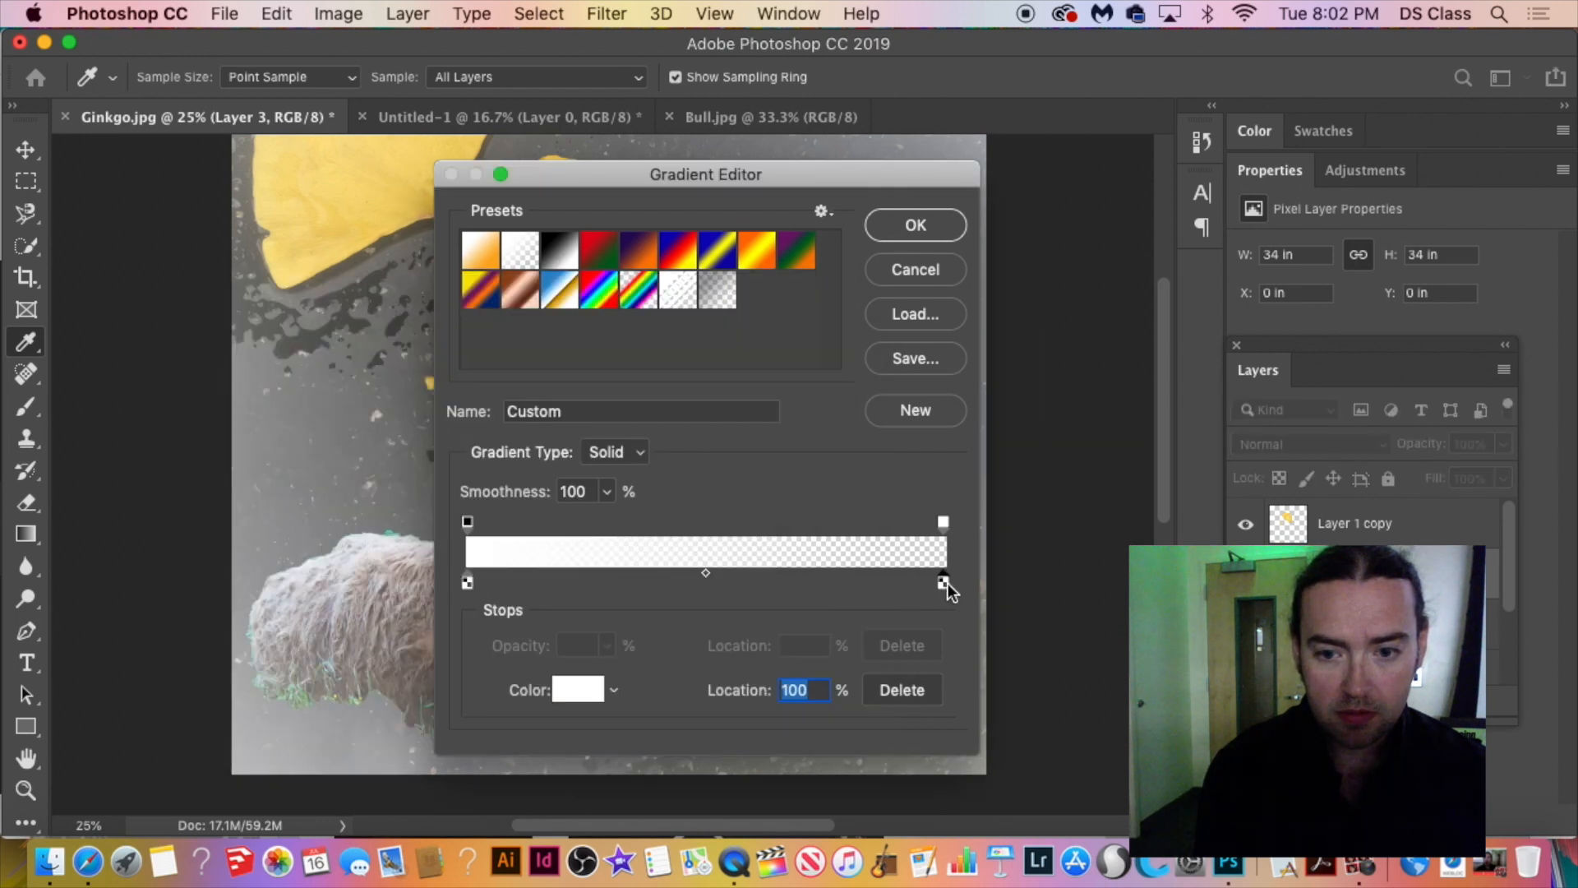
{"action": "left_click_drag", "start_coordinate": [945, 583], "coordinate": [880, 583]}
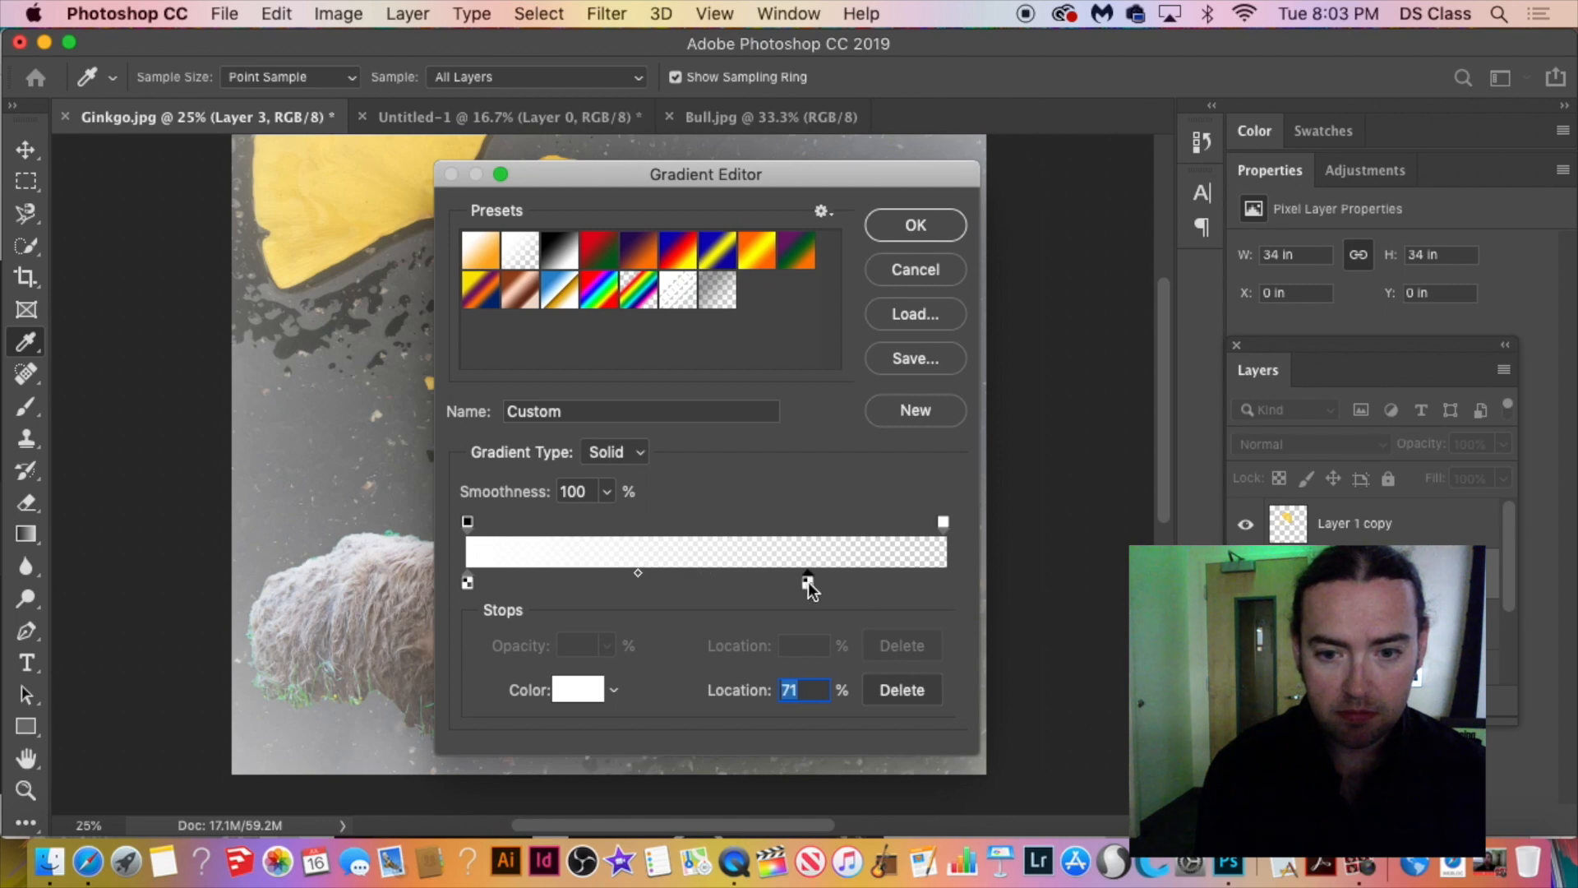
{"action": "left_click", "coordinate": [940, 227]}
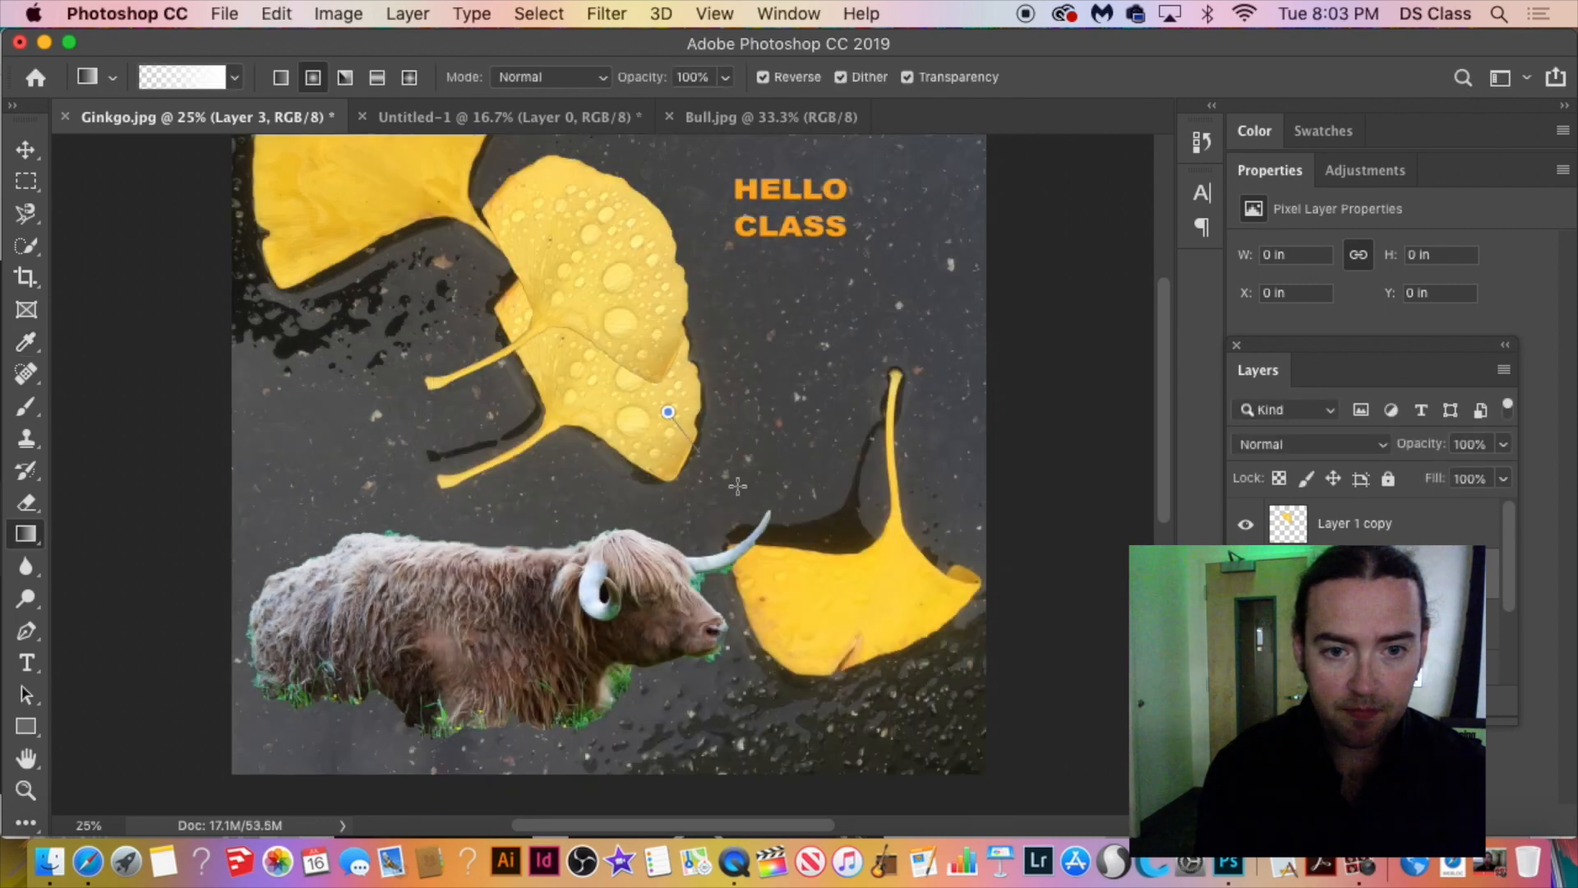
{"action": "left_click_drag", "start_coordinate": [737, 485], "coordinate": [923, 685]}
{"action": "key", "text": "super+z"}
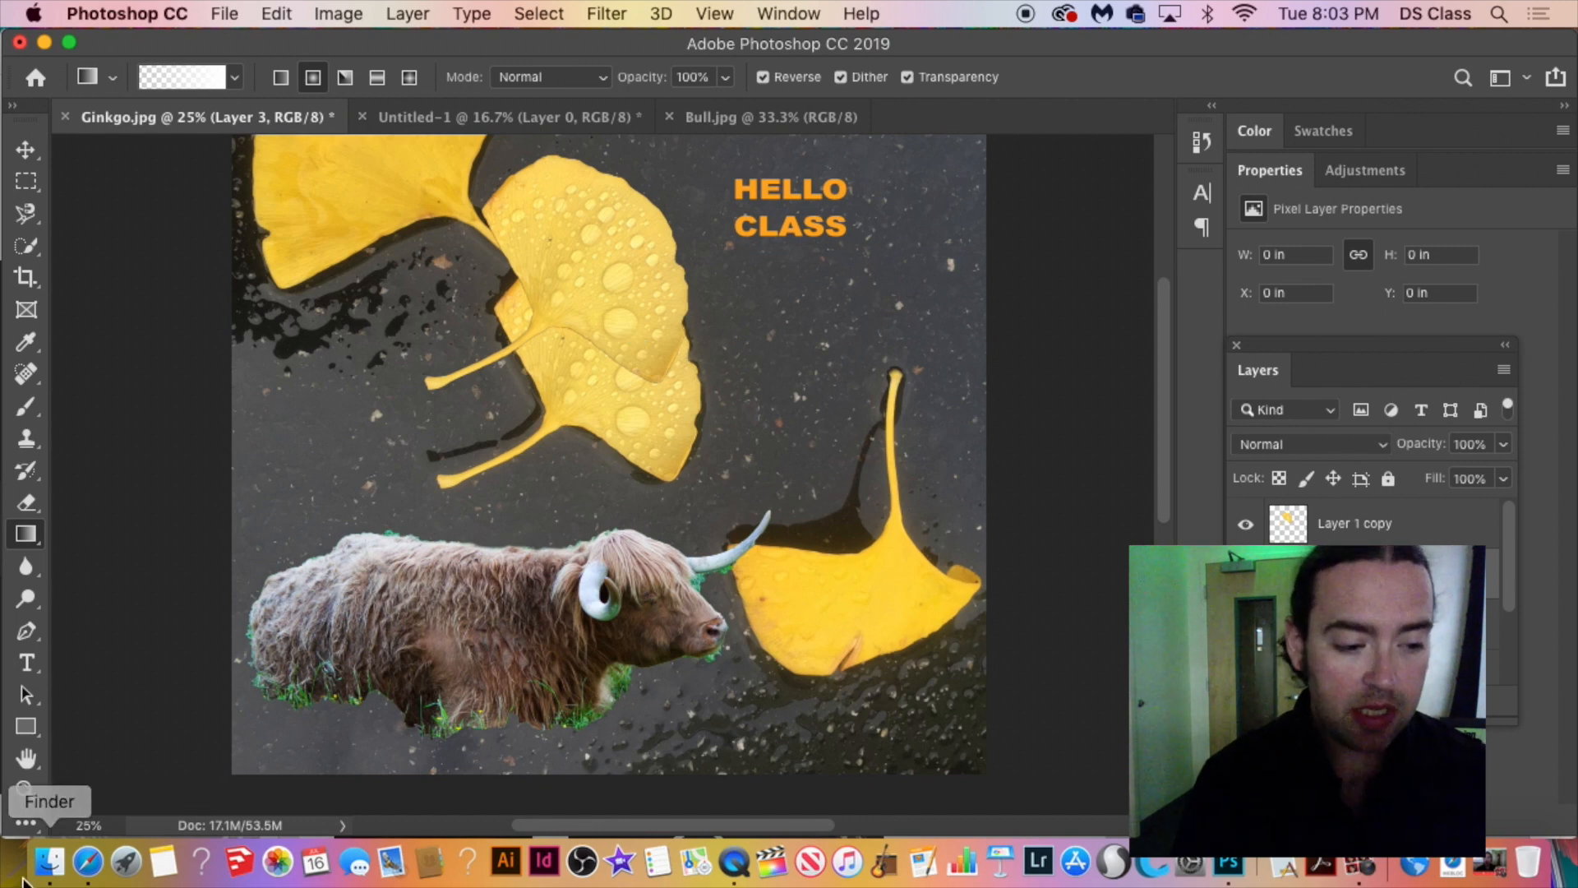
Switch to Safari, search Google for "vignetting", and look through the image results for example photographs.
{"action": "left_click", "coordinate": [89, 861]}
{"action": "left_click", "coordinate": [618, 51]}
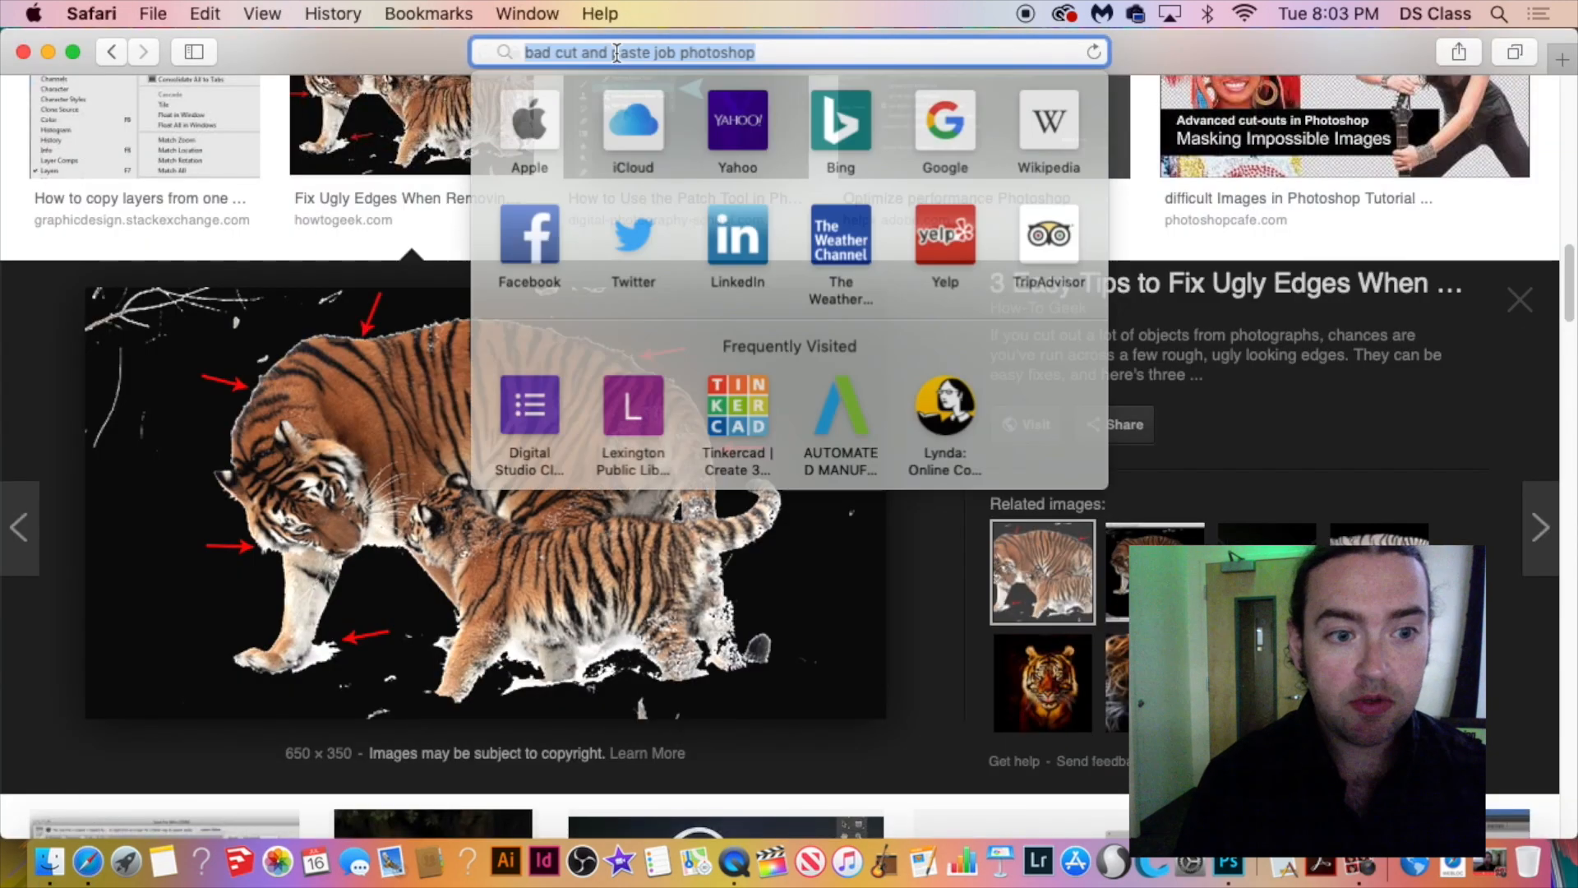
{"action": "type", "text": "vi"}
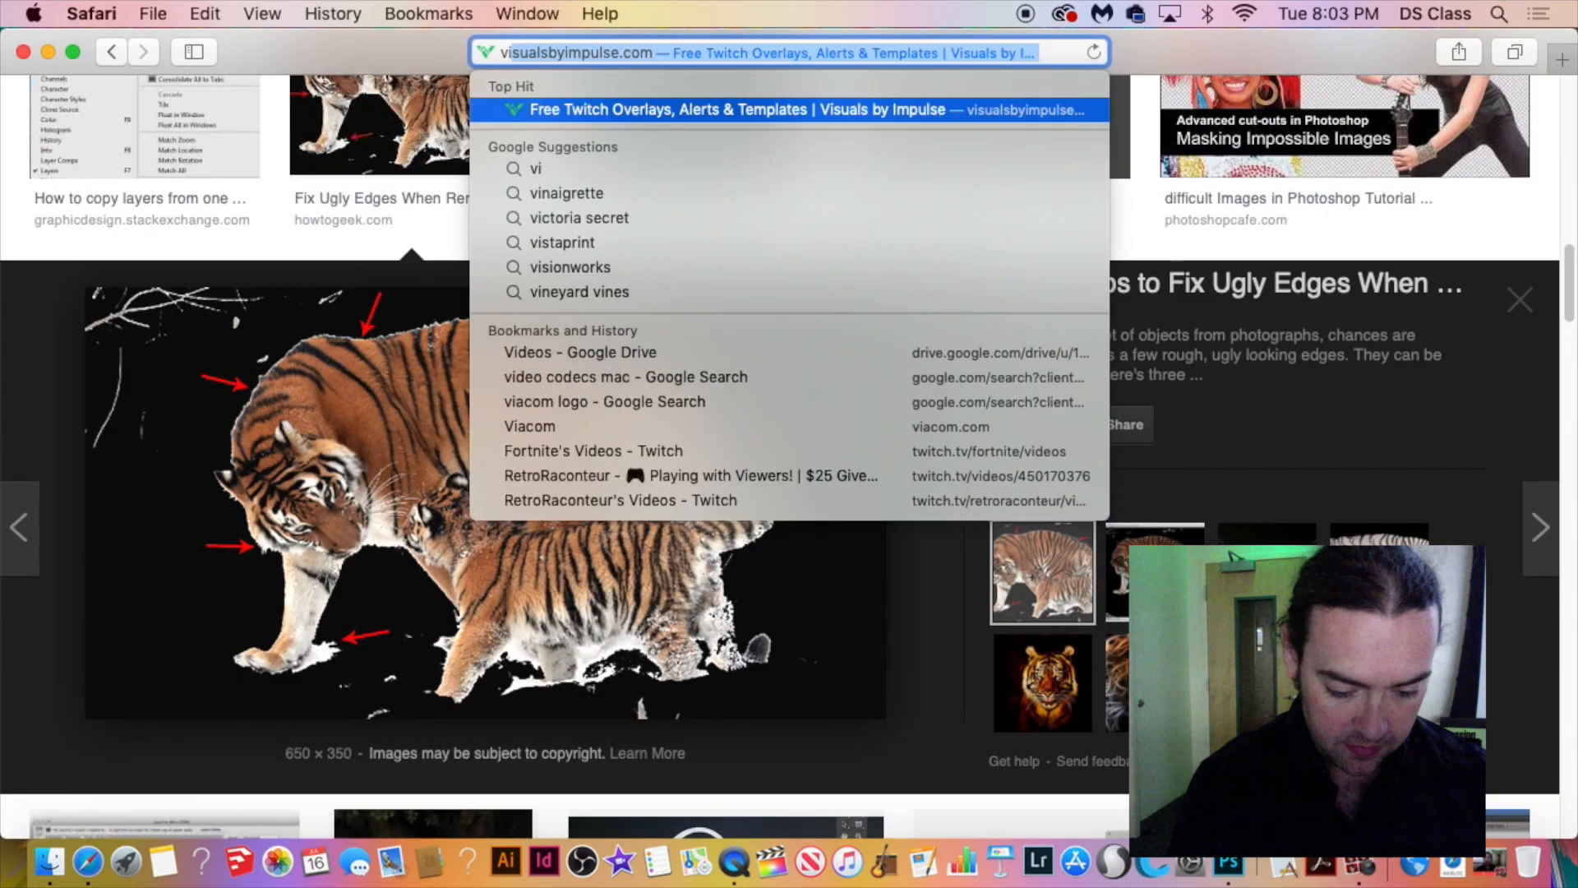
{"action": "type", "text": "gnetting"}
{"action": "key", "text": "Return"}
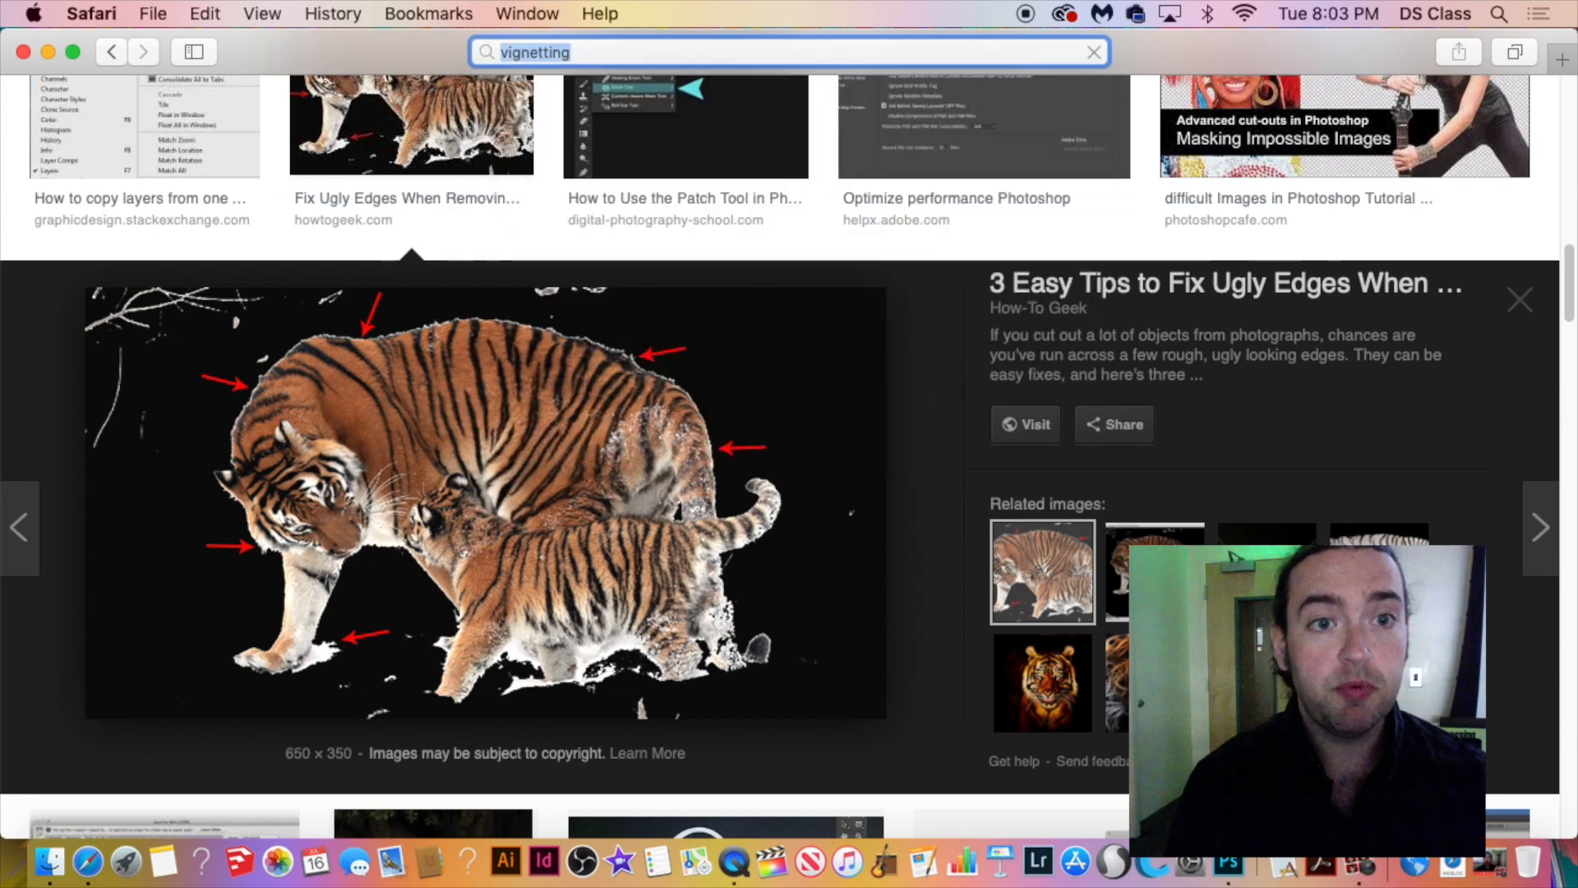
{"action": "left_click", "coordinate": [616, 51]}
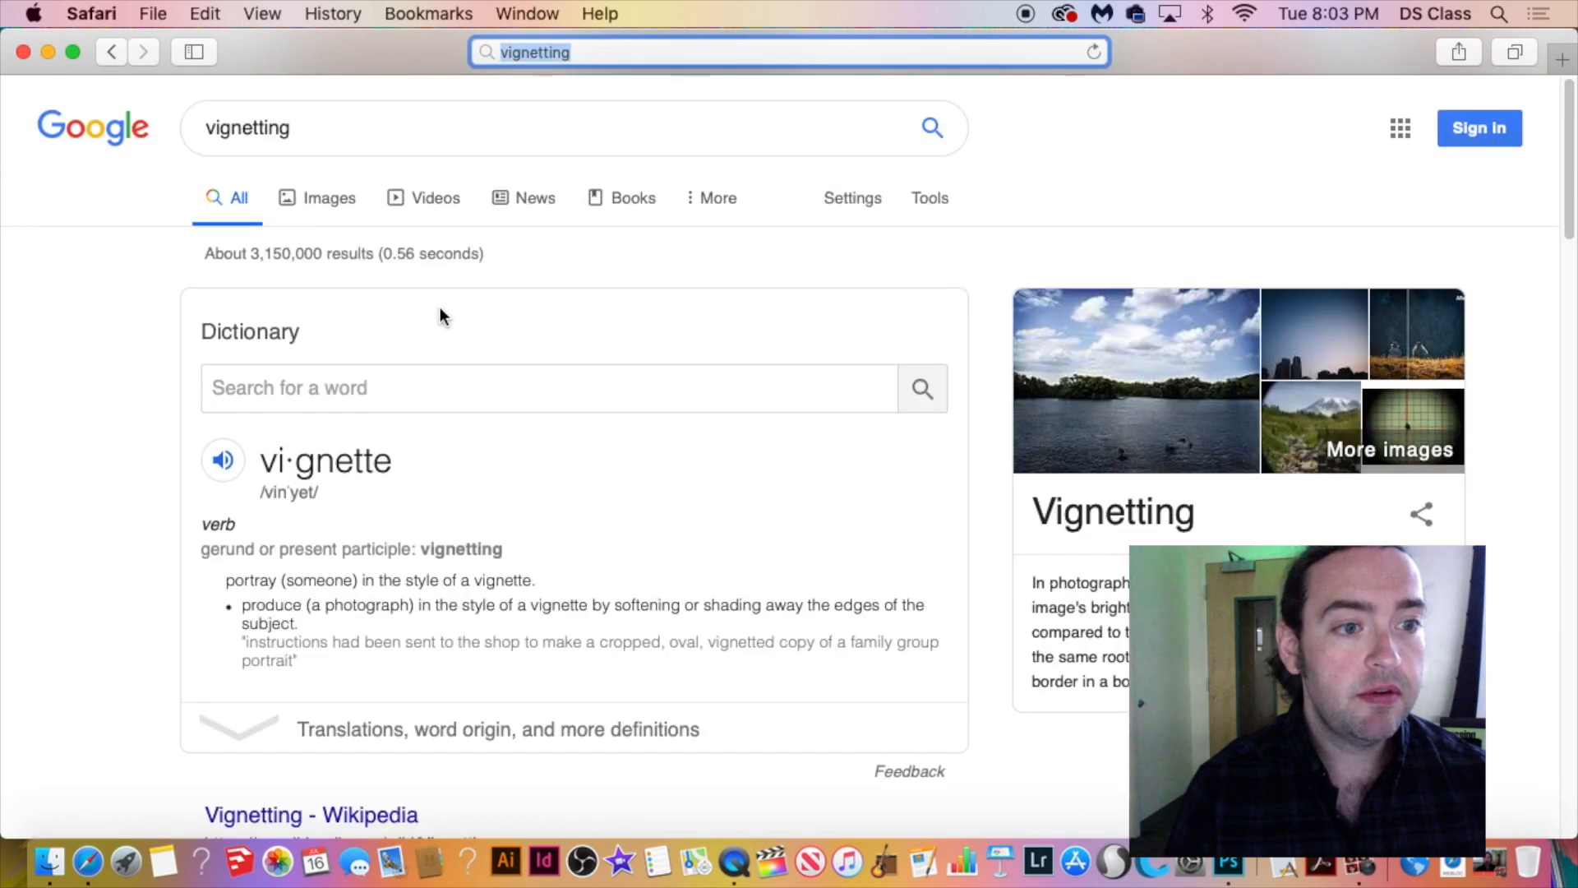
{"action": "left_click", "coordinate": [342, 200]}
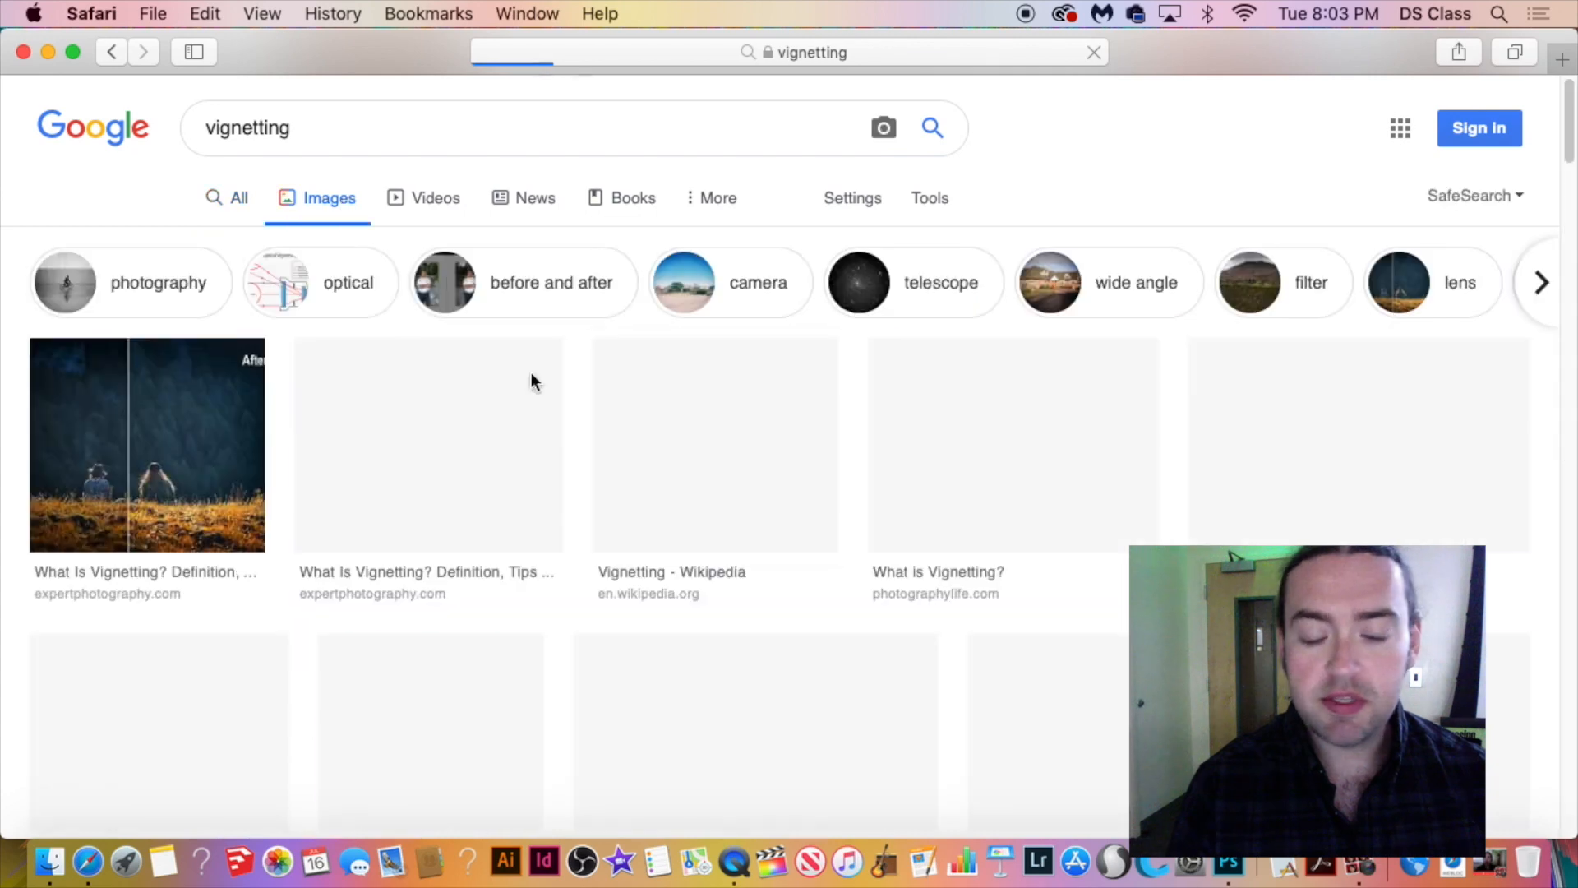
{"action": "scroll", "coordinate": [783, 433], "scroll_direction": "down", "scroll_amount": 5}
{"action": "scroll", "coordinate": [557, 275], "scroll_direction": "up", "scroll_amount": 3}
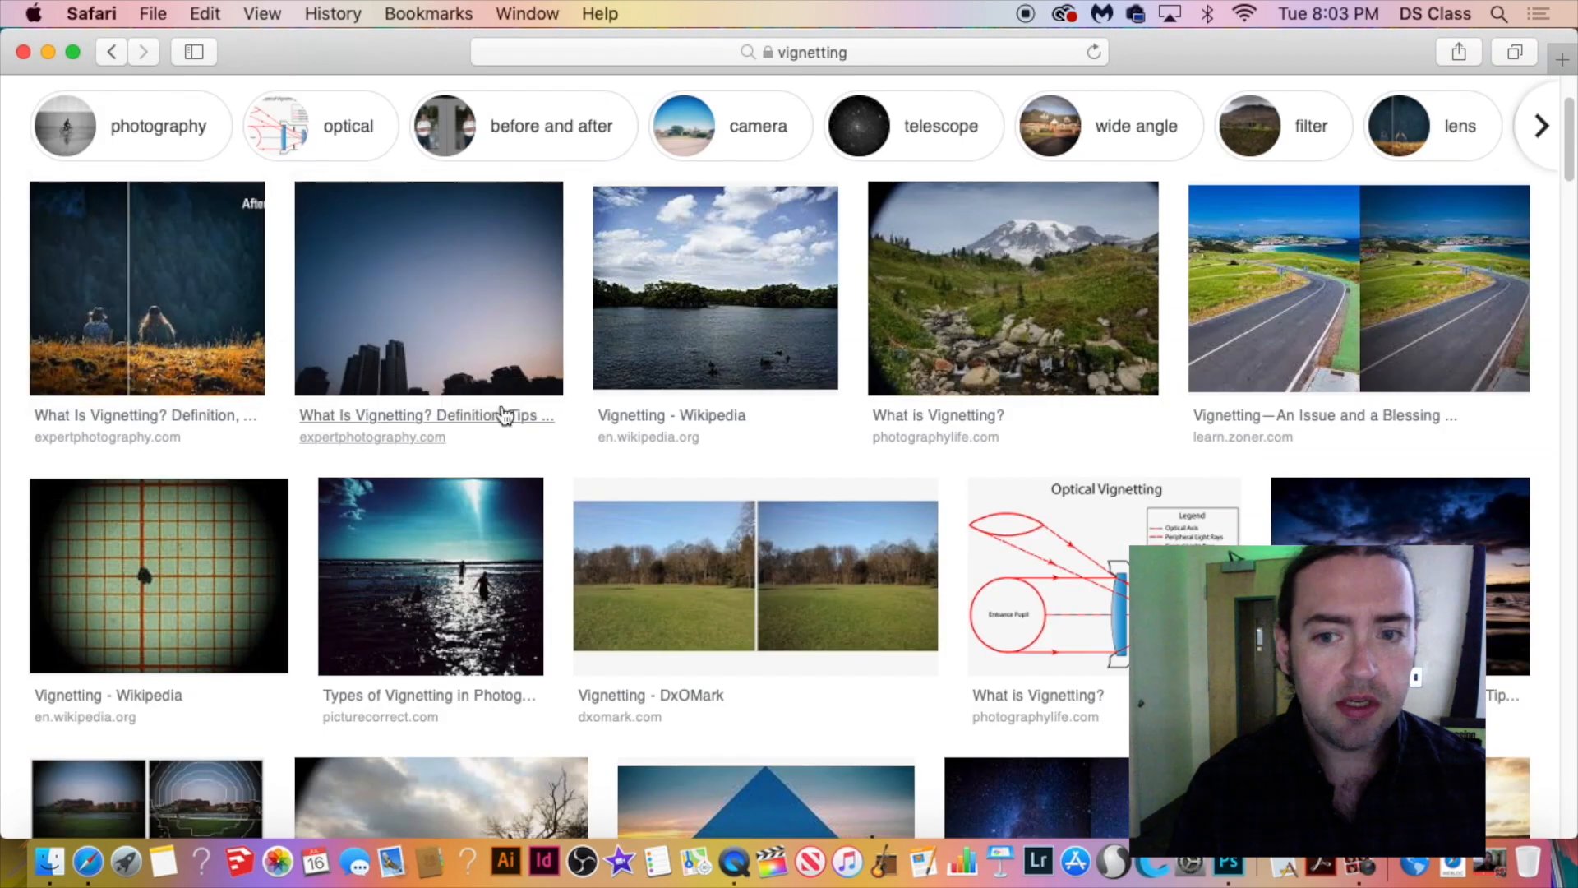
{"action": "scroll", "coordinate": [745, 493], "scroll_direction": "down", "scroll_amount": 10}
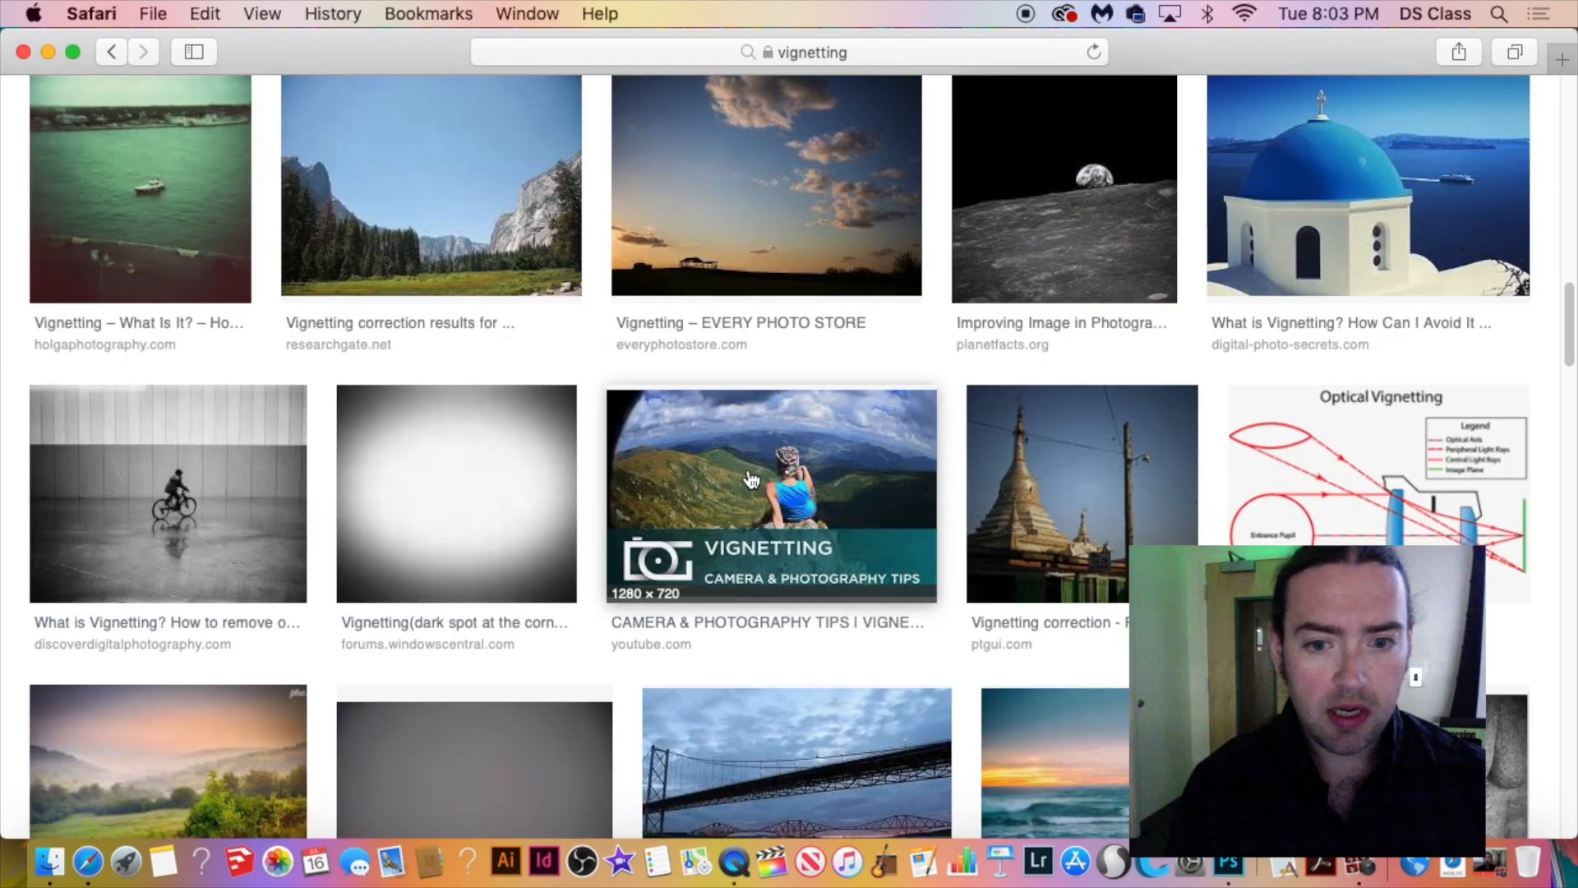
{"action": "scroll", "coordinate": [751, 480], "scroll_direction": "down", "scroll_amount": 5}
{"action": "scroll", "coordinate": [743, 477], "scroll_direction": "down", "scroll_amount": 5}
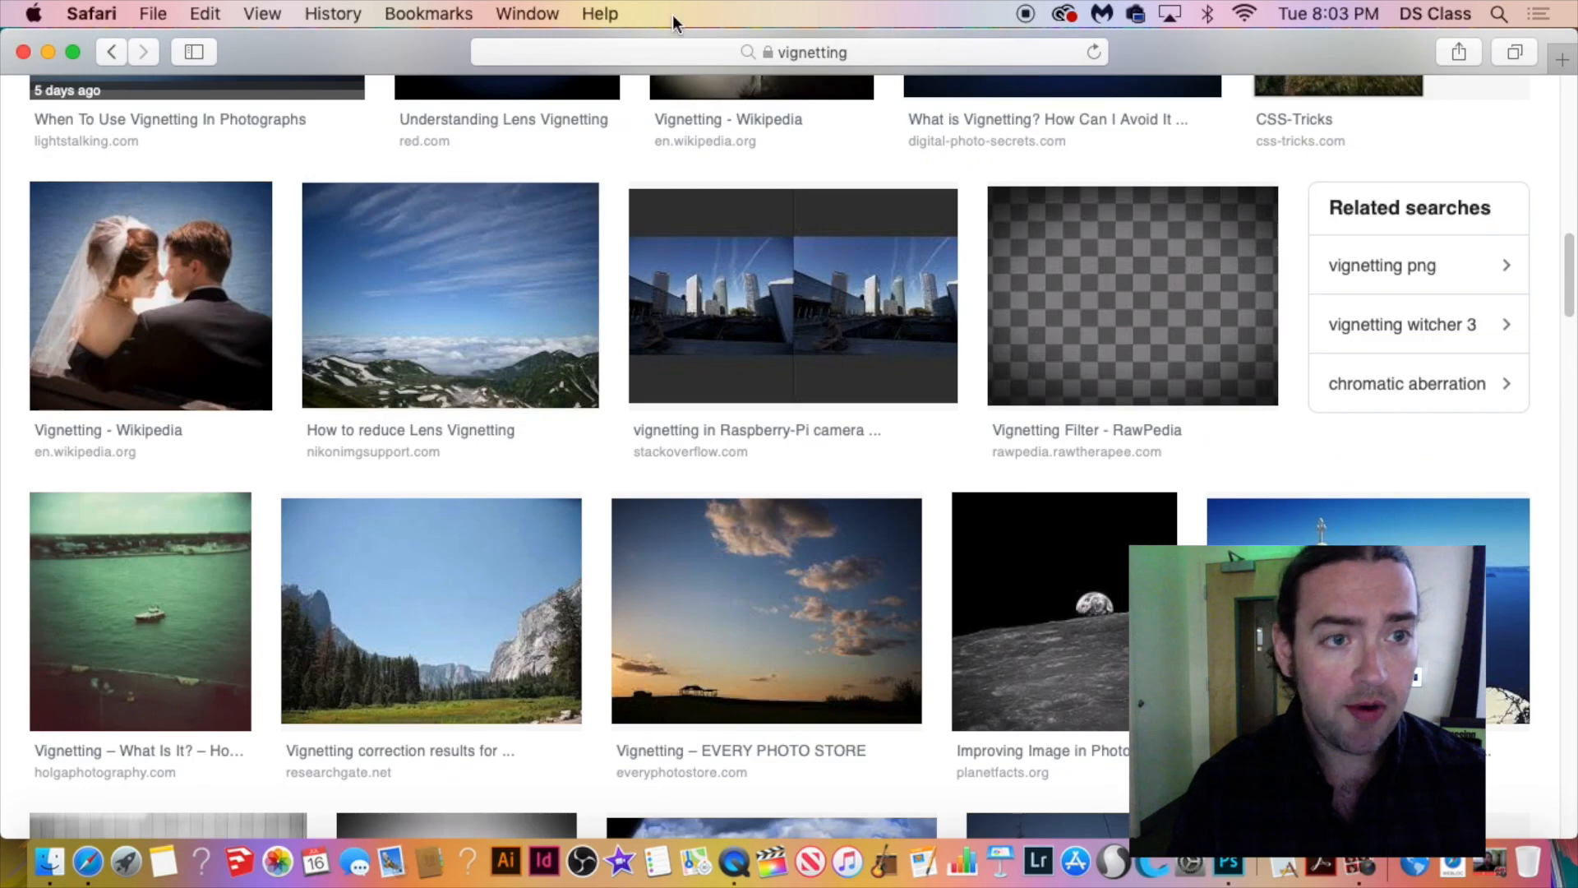
Refine the image search to "vignetting old time photography".
{"action": "scroll", "coordinate": [589, 240], "scroll_direction": "up", "scroll_amount": 20}
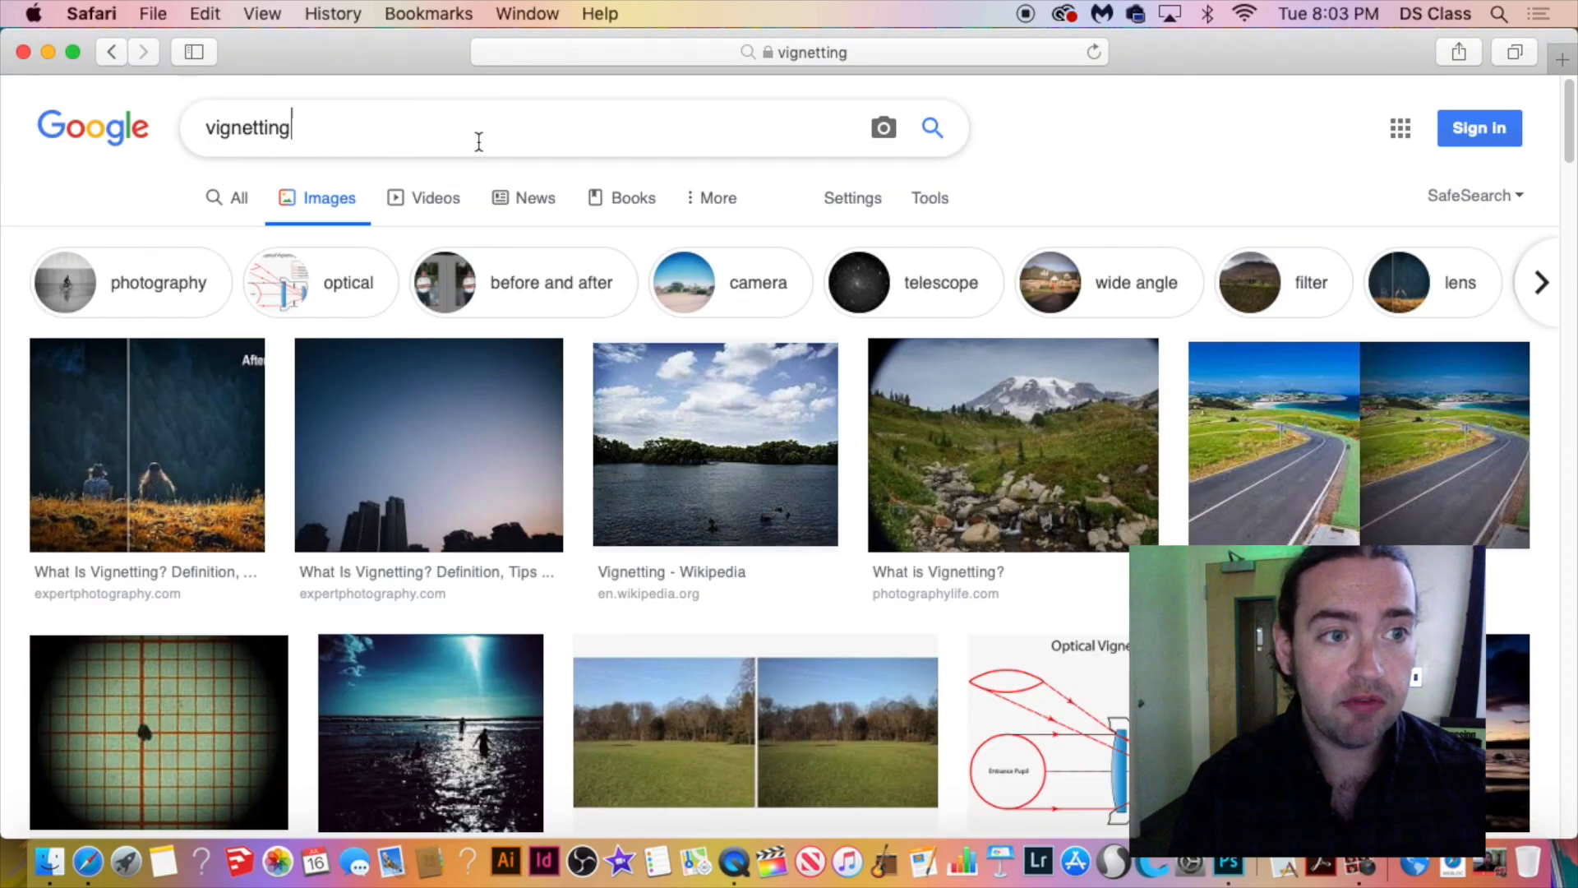
{"action": "type", "text": "old"}
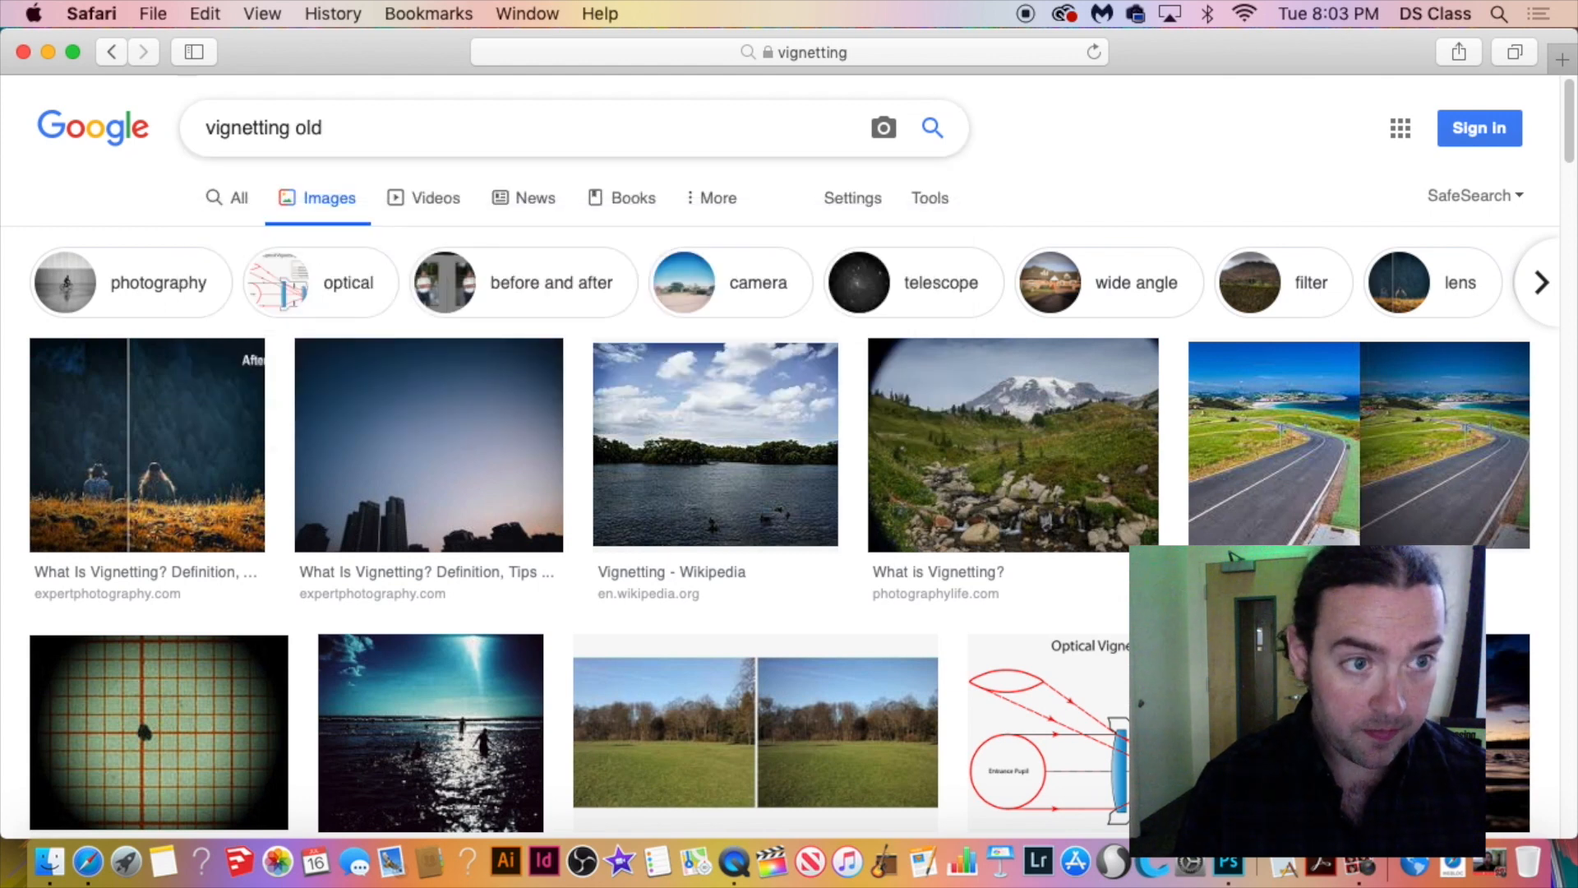
{"action": "type", "text": " time ph"}
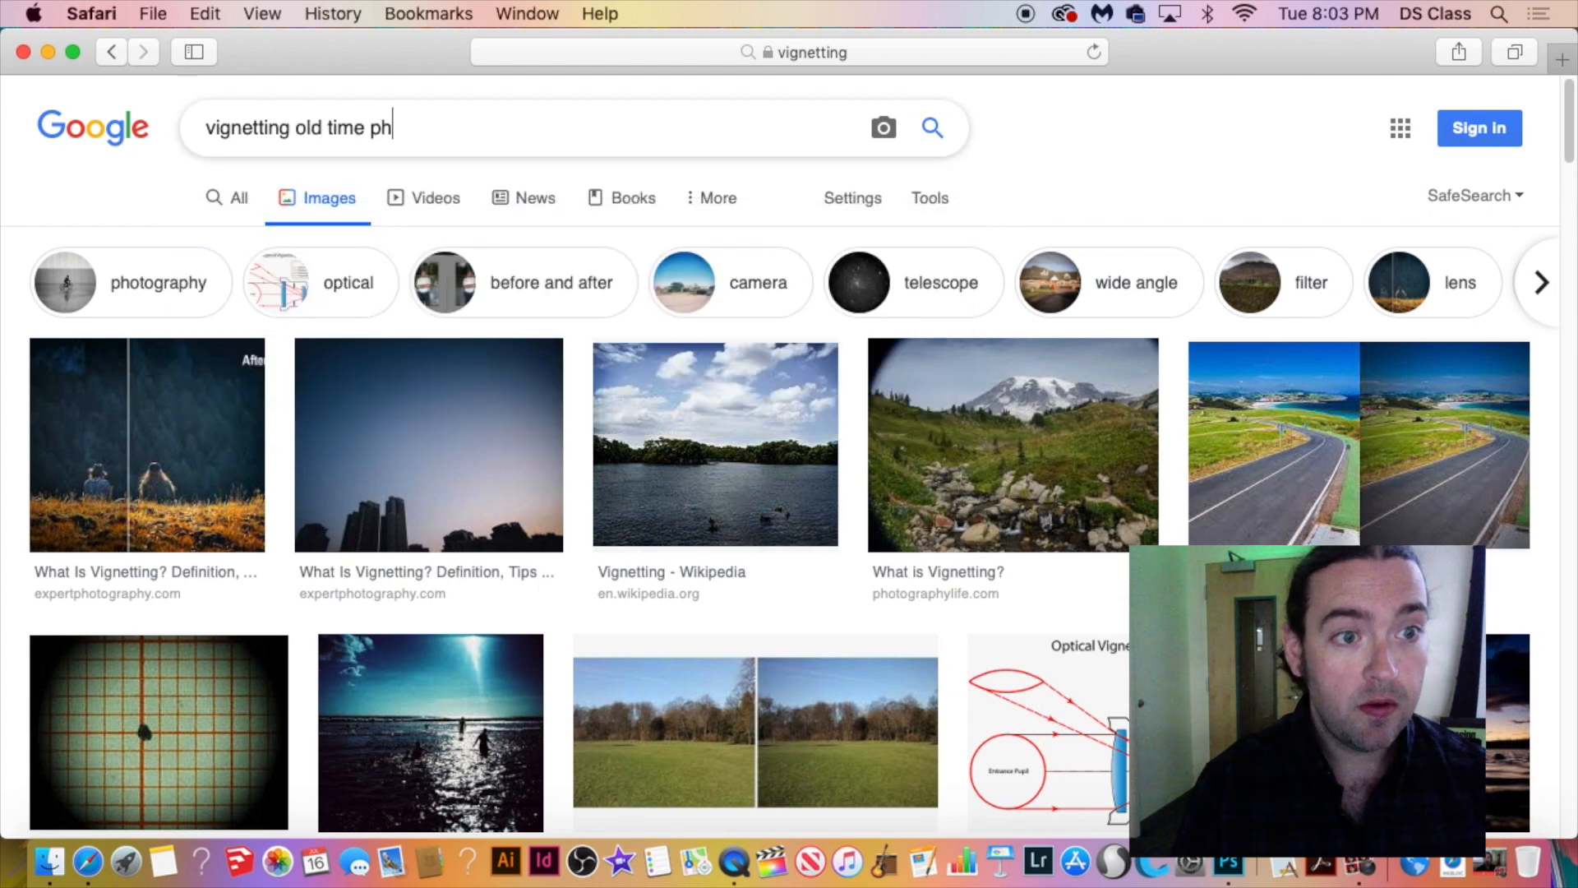
{"action": "type", "text": "otograp"}
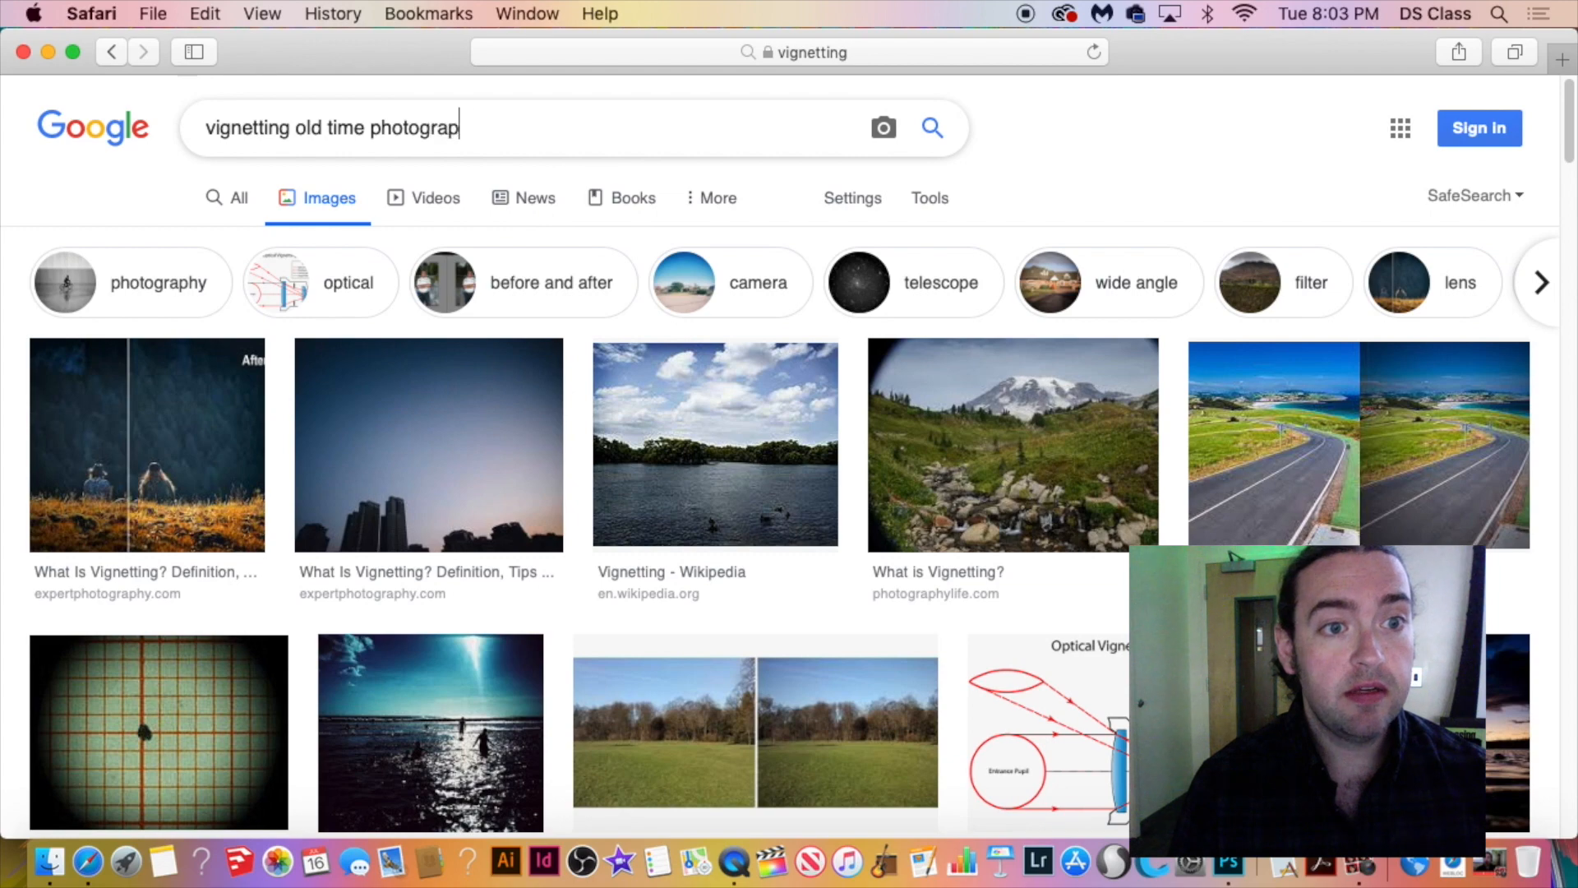
{"action": "type", "text": "hy"}
{"action": "key", "text": "Return"}
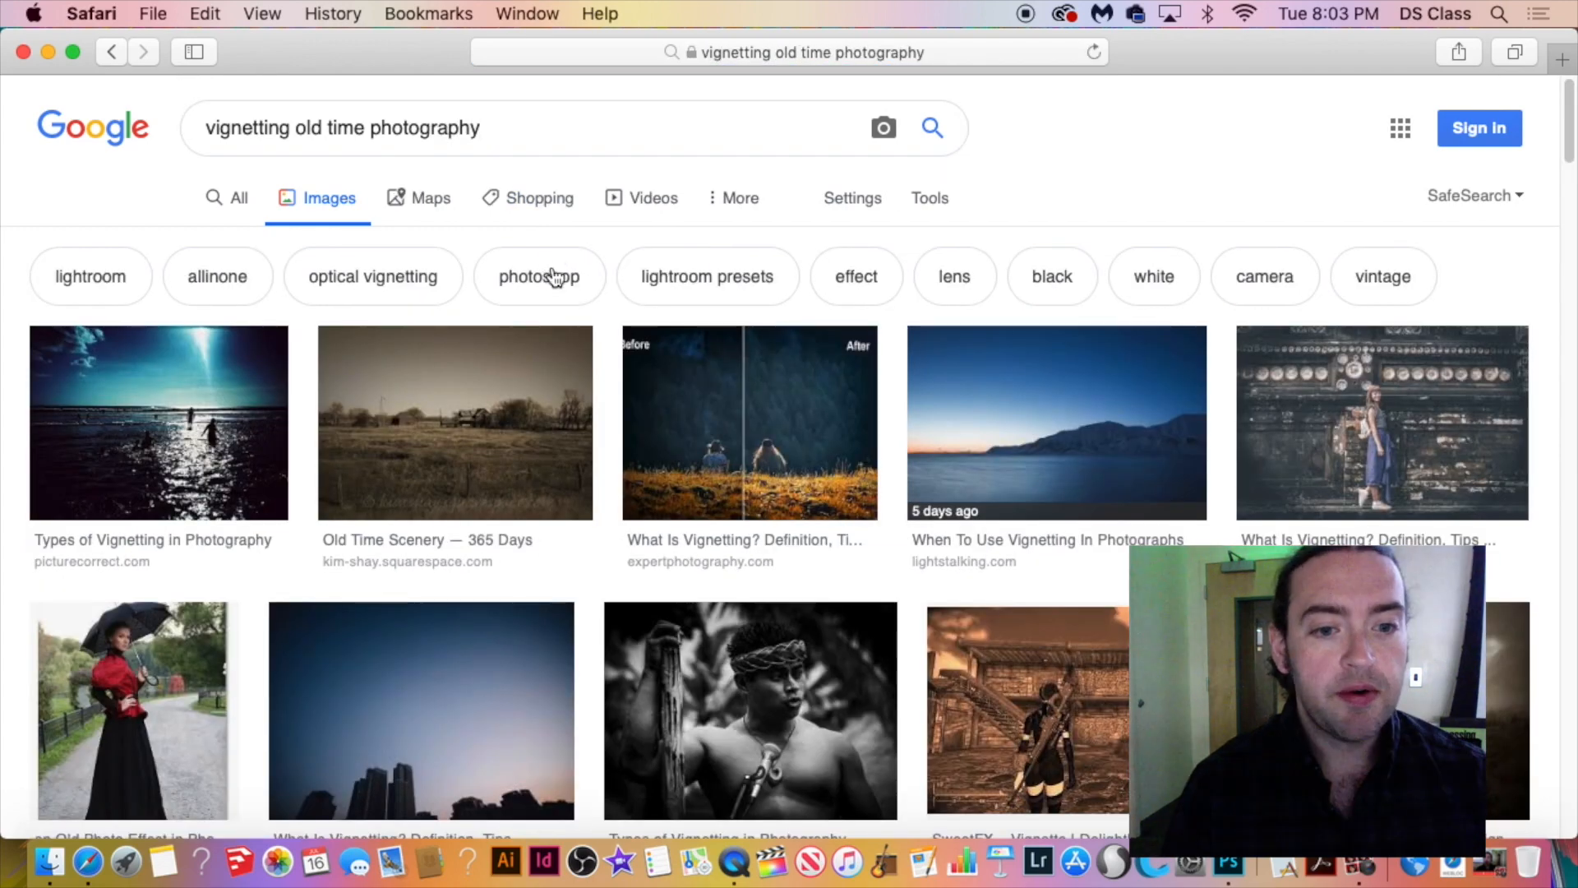
Look through the old-time photography results and open the preview of the before-and-after vintage old photo effect portrait.
{"action": "scroll", "coordinate": [560, 280], "scroll_direction": "down", "scroll_amount": 5}
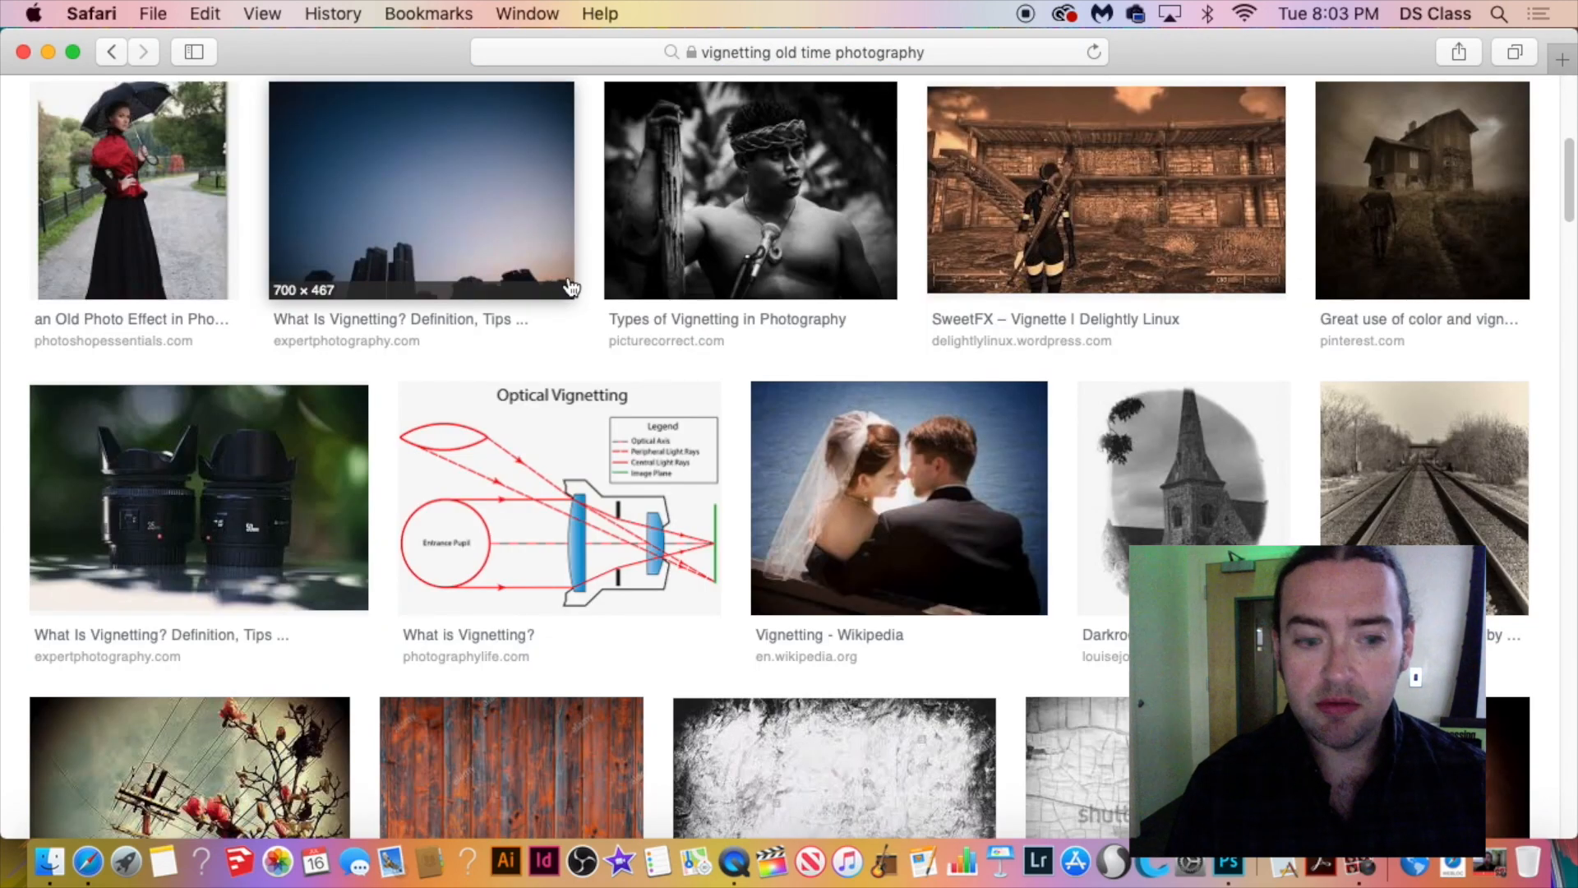
{"action": "scroll", "coordinate": [571, 288], "scroll_direction": "down", "scroll_amount": 5}
{"action": "scroll", "coordinate": [572, 288], "scroll_direction": "down", "scroll_amount": 3}
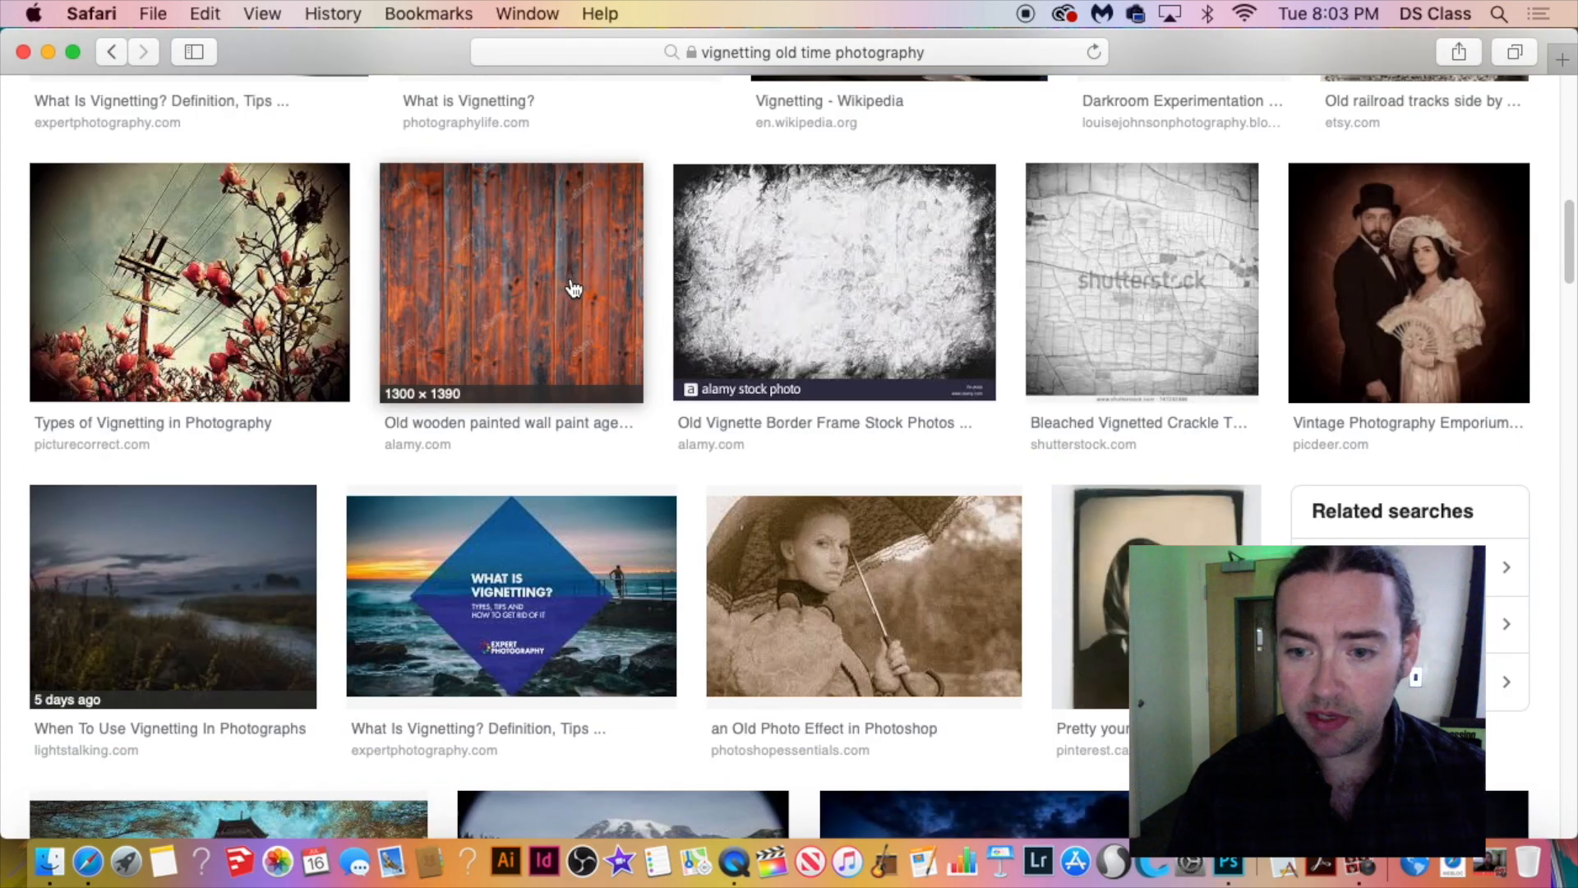
{"action": "scroll", "coordinate": [573, 287], "scroll_direction": "down", "scroll_amount": 10}
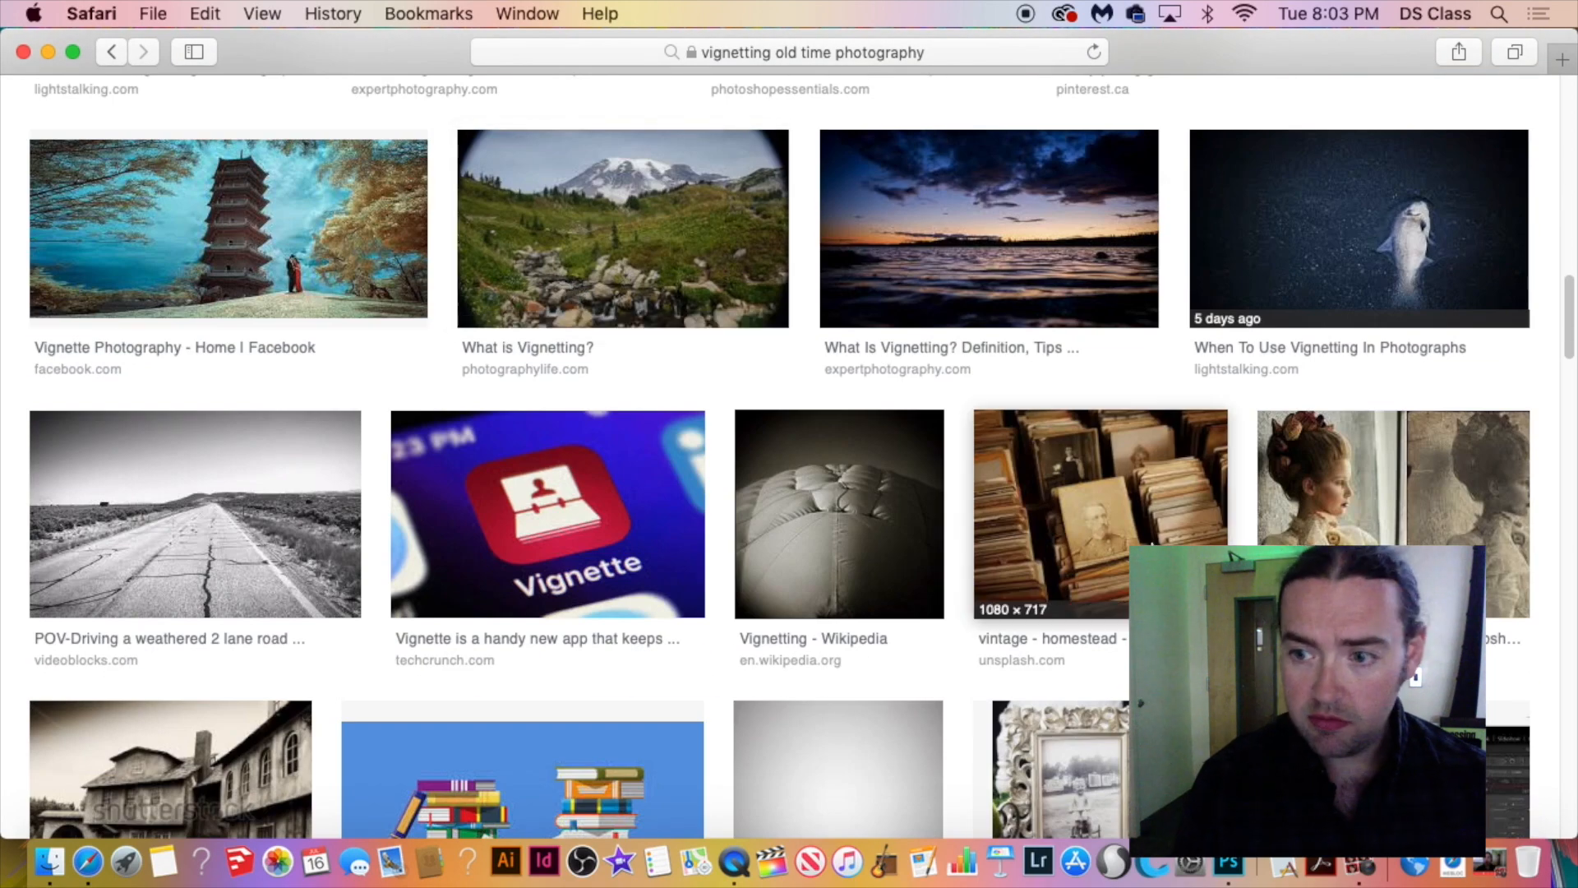
{"action": "left_click", "coordinate": [1434, 516]}
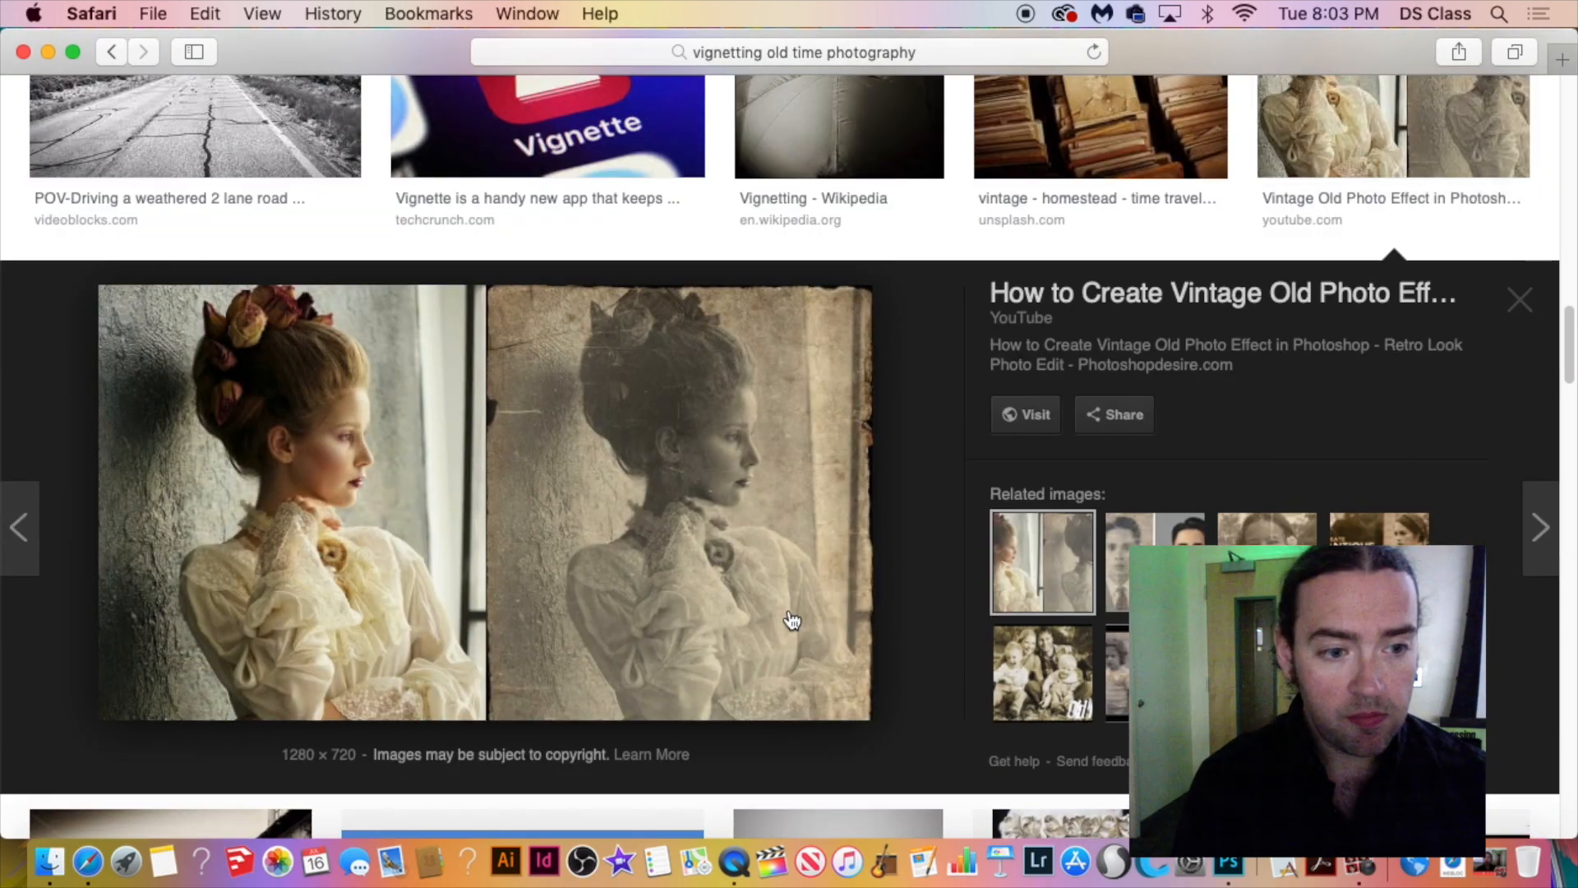